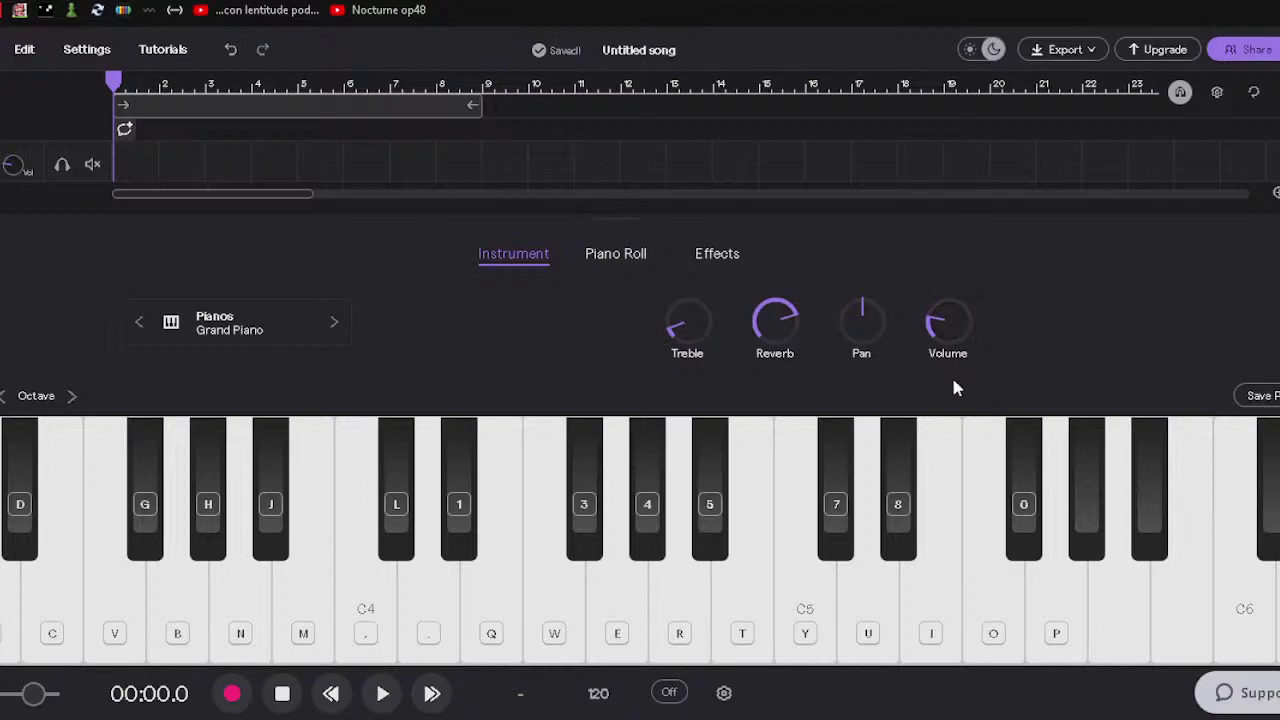
Raise the Grand Piano's volume slightly and play an improvised melody on the on-screen keyboard.
left_click(957, 317)
key("q")
key("u")
key("e")
key("p")
key("h")
key("4")
key("minus")
key("p")
key("period")
key("e")
key("u")
key("8")
key("o")
key("8")
key("u")
key("8")
key("o")
key("p")
key("y")
key("y")
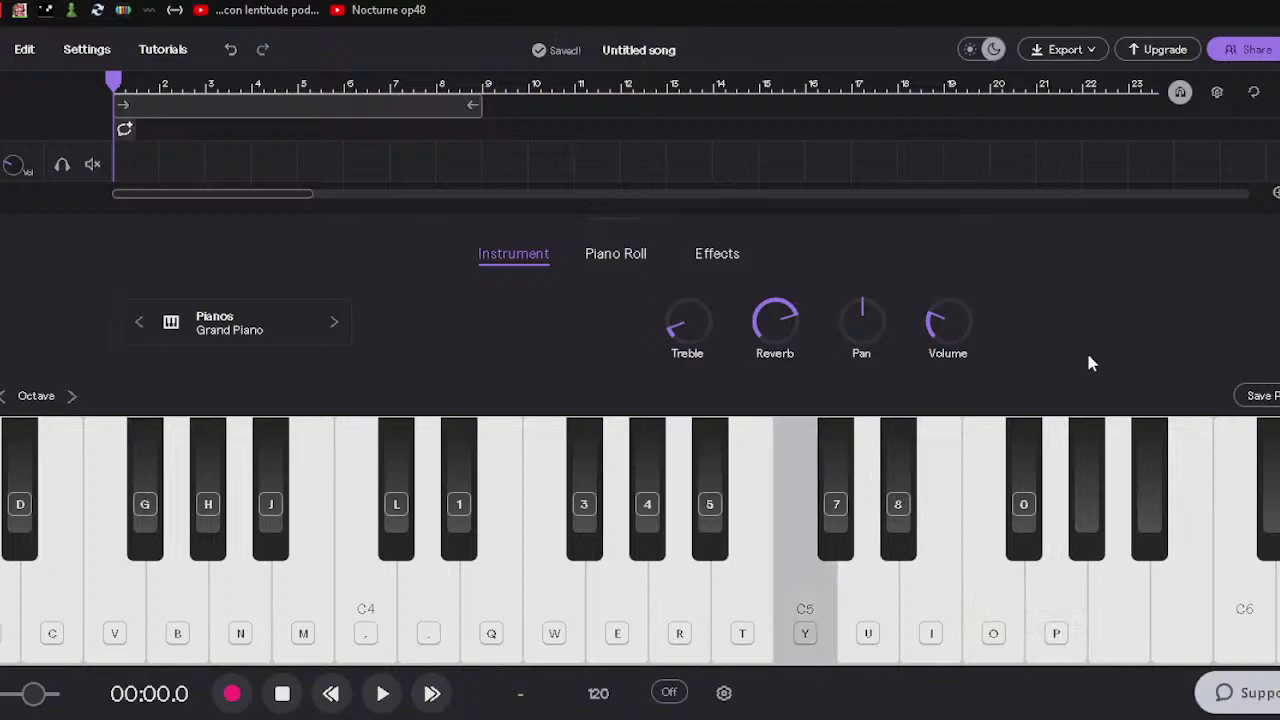
key("y")
key("u")
key("x")
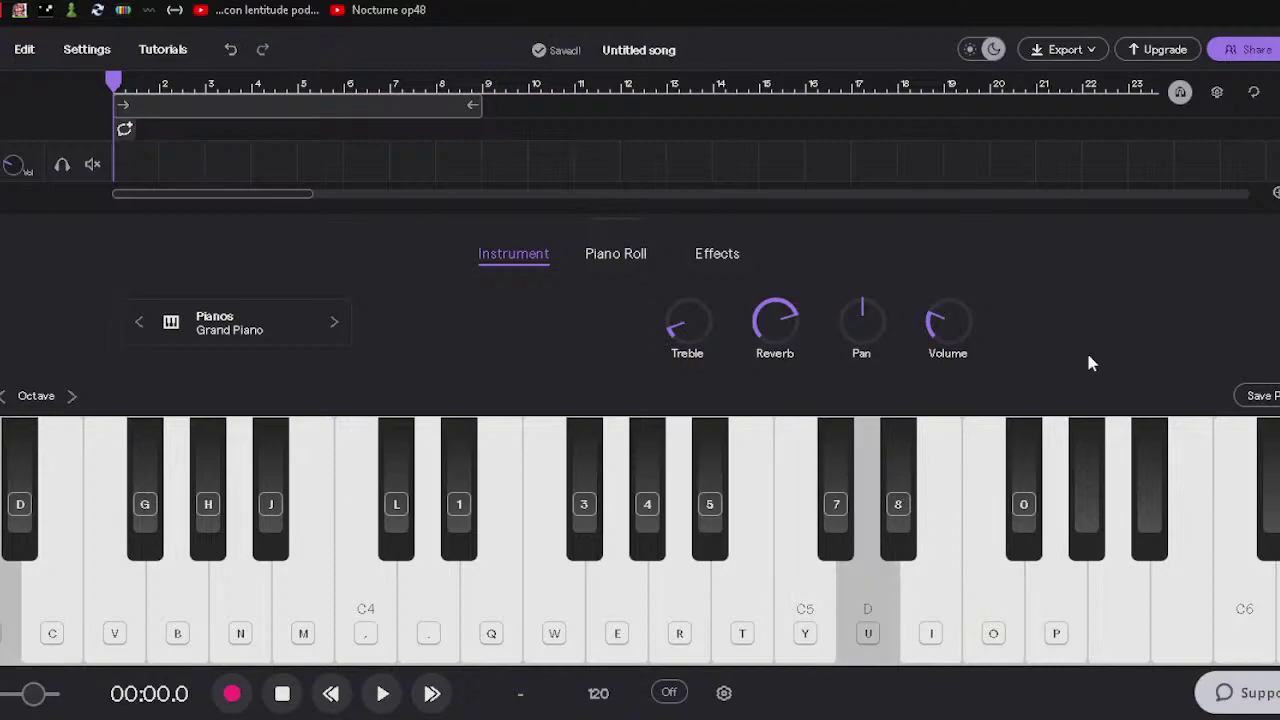
key("y")
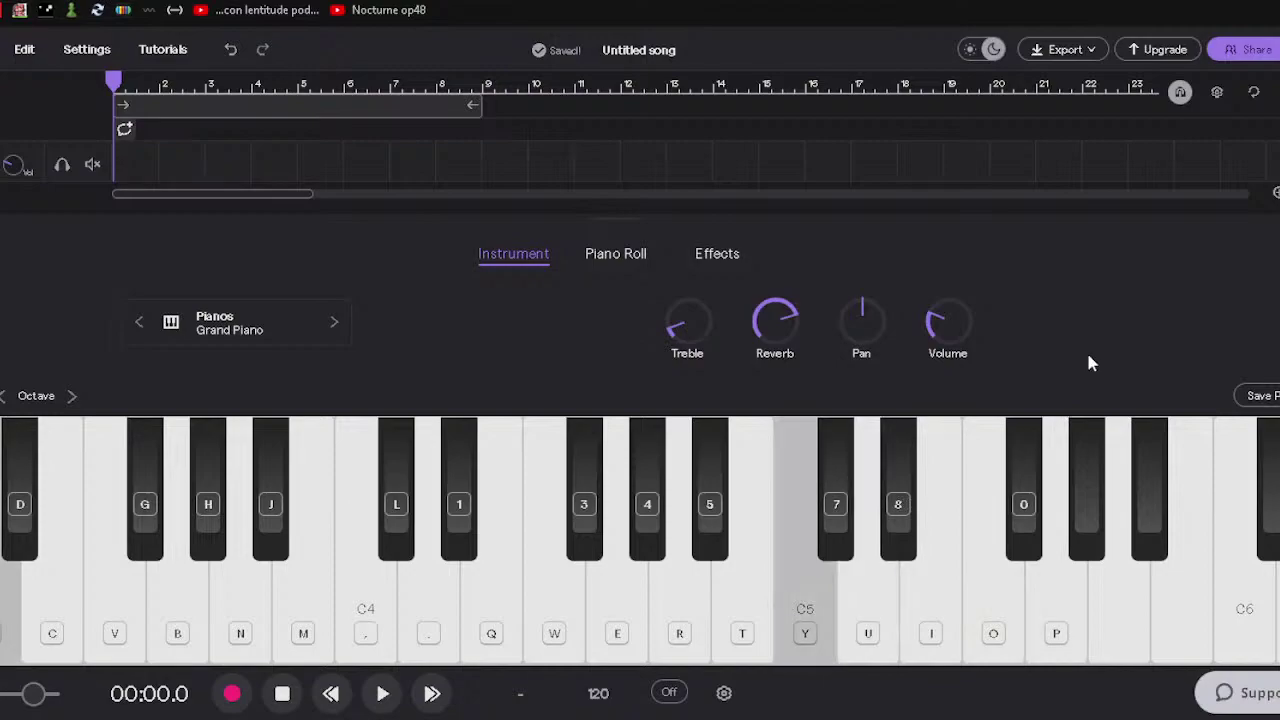
key("4")
key("e")
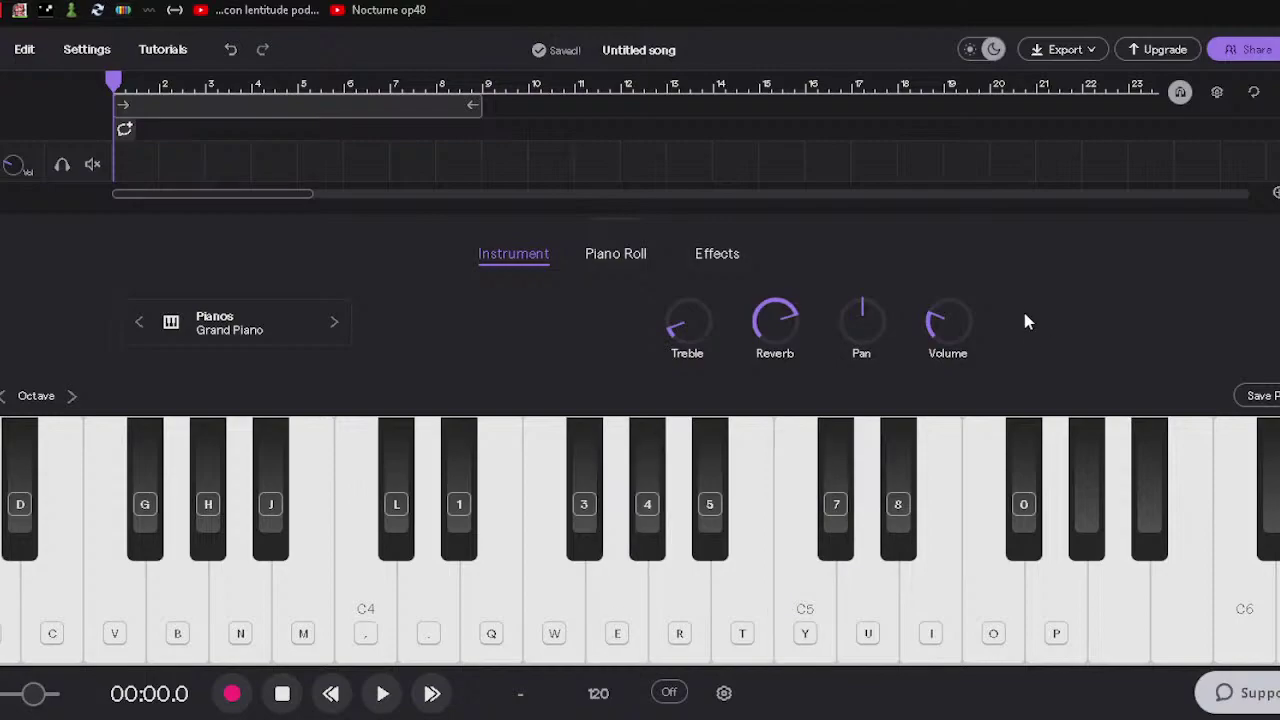
Audition the Wurly Dirty and Wurly Chorus piano presets and look through the Guitar presets, keeping Grand Piano loaded.
mouse_move(952, 345)
left_click(200, 323)
scroll(808, 329, "down", 10)
scroll(808, 329, "up", 4)
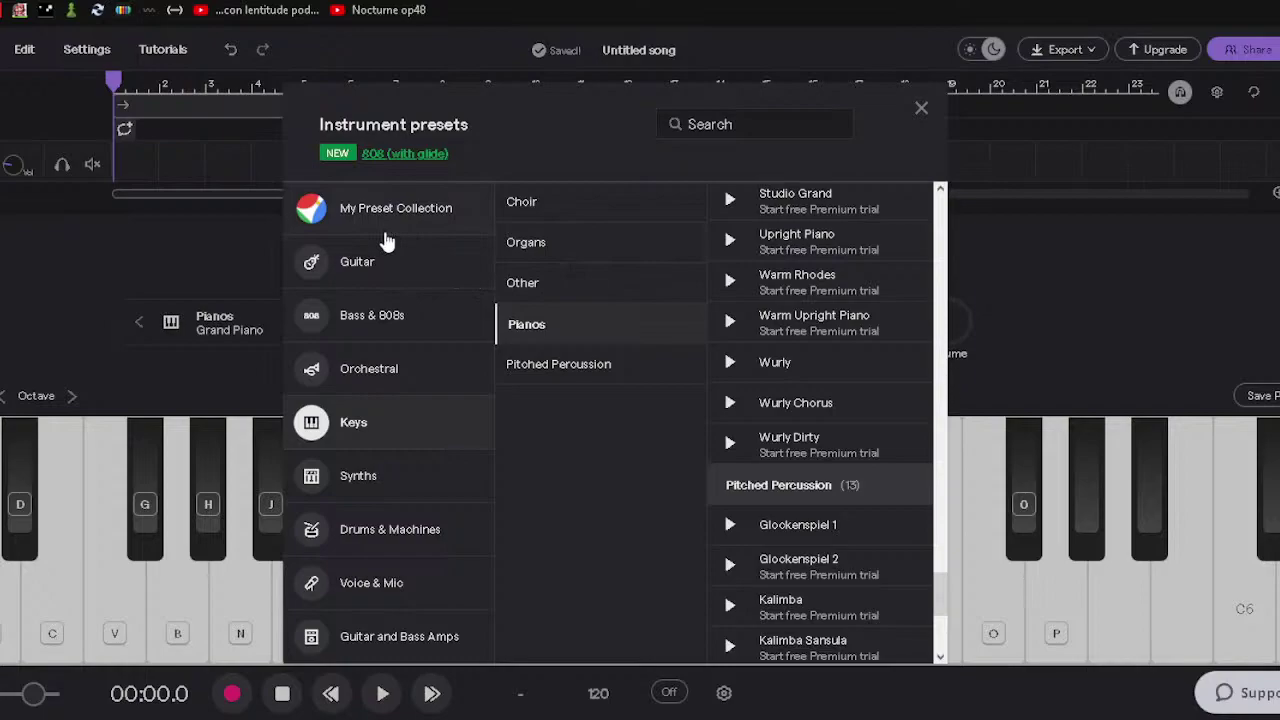
left_click(730, 444)
left_click(730, 403)
left_click(366, 284)
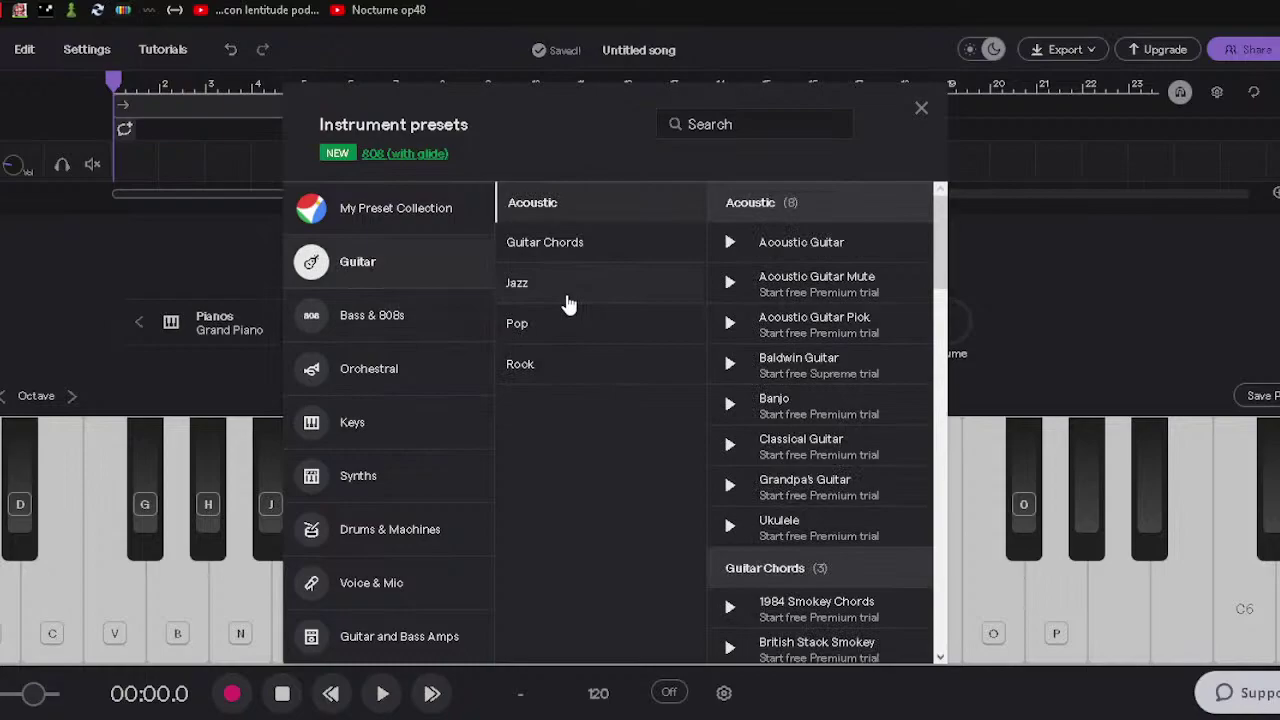
left_click(142, 259)
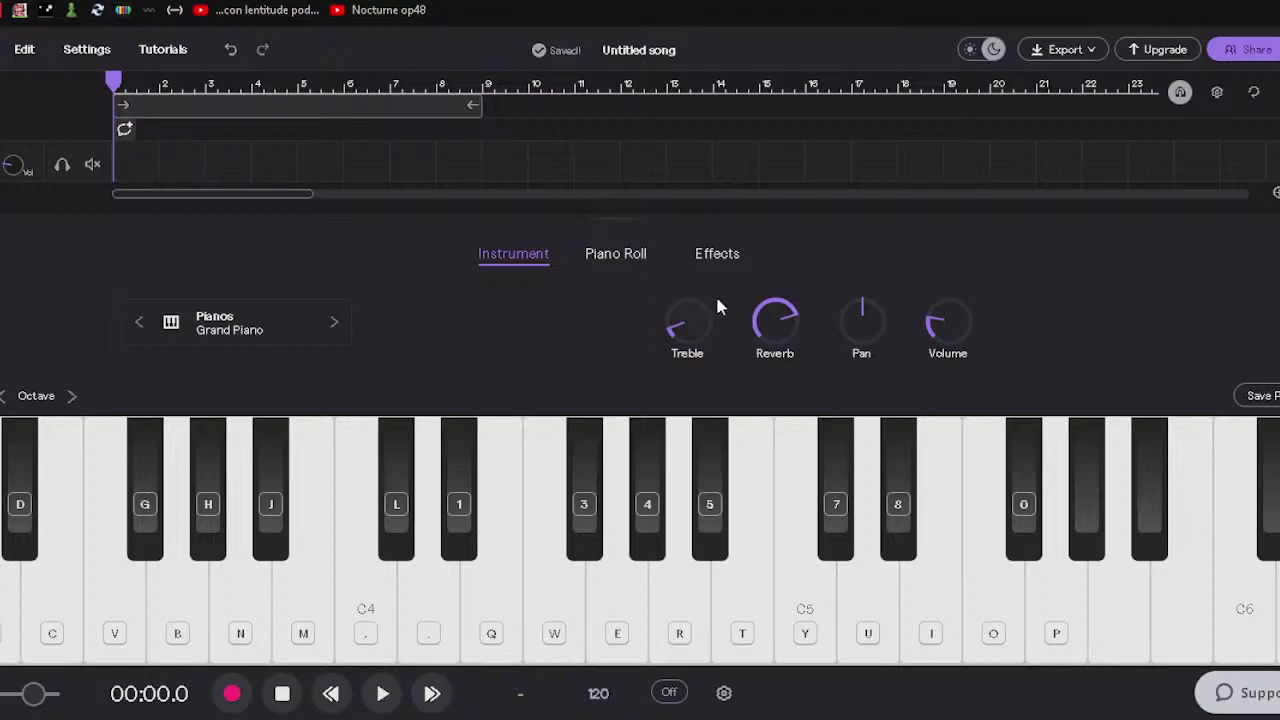
Audition the Pads presets in the Synths category, including 80s Pad, Andromeda Waves, Caribbean Sines, Challenger and Future Pad.
left_click(240, 317)
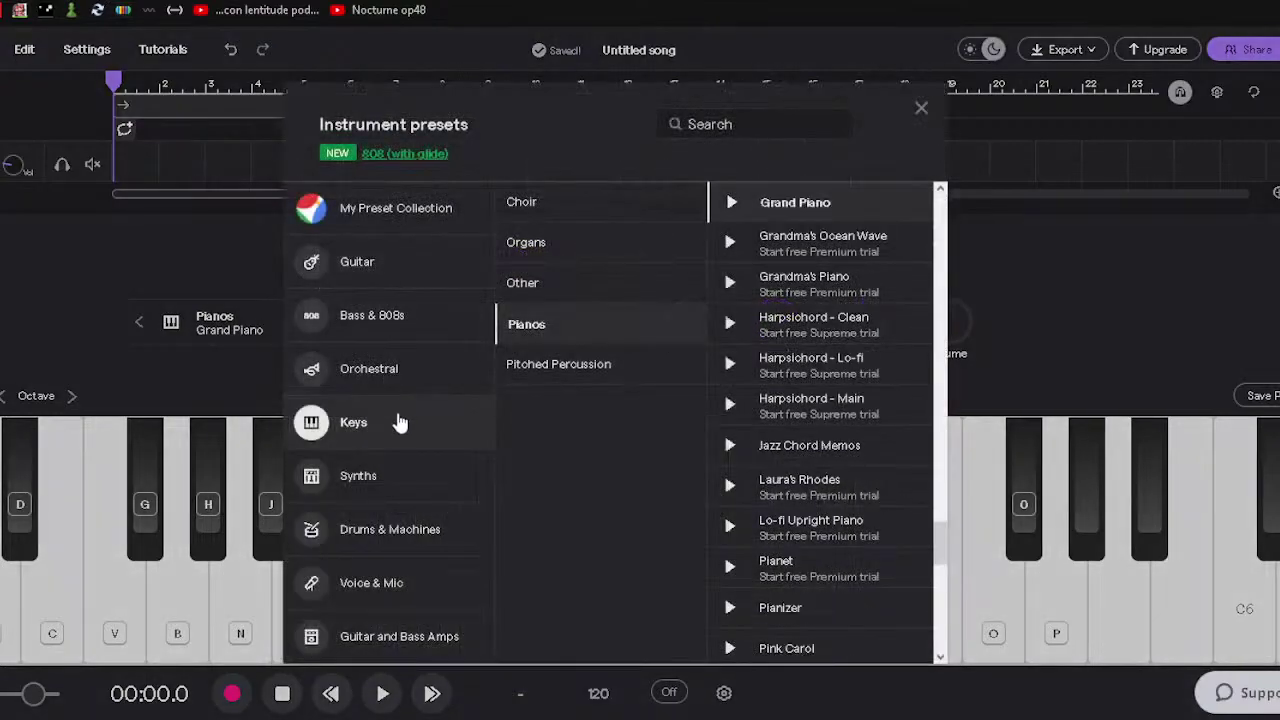
left_click(417, 462)
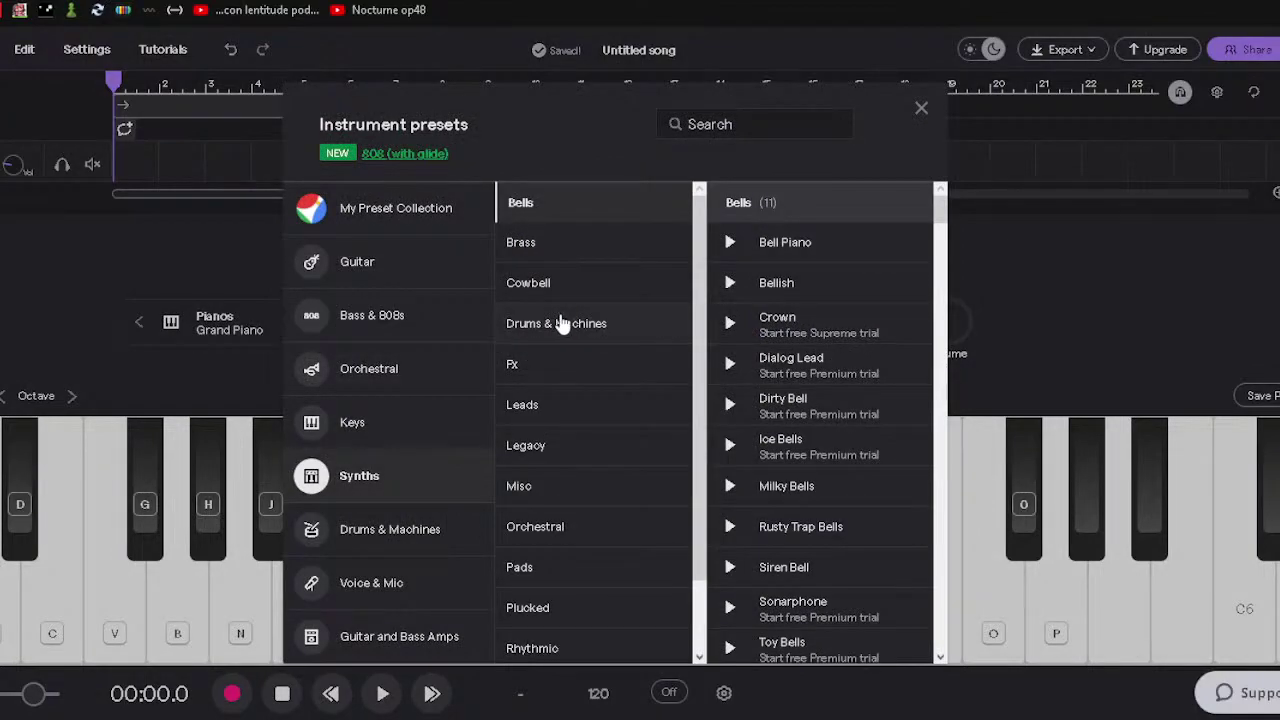
scroll(593, 415, "down", 1)
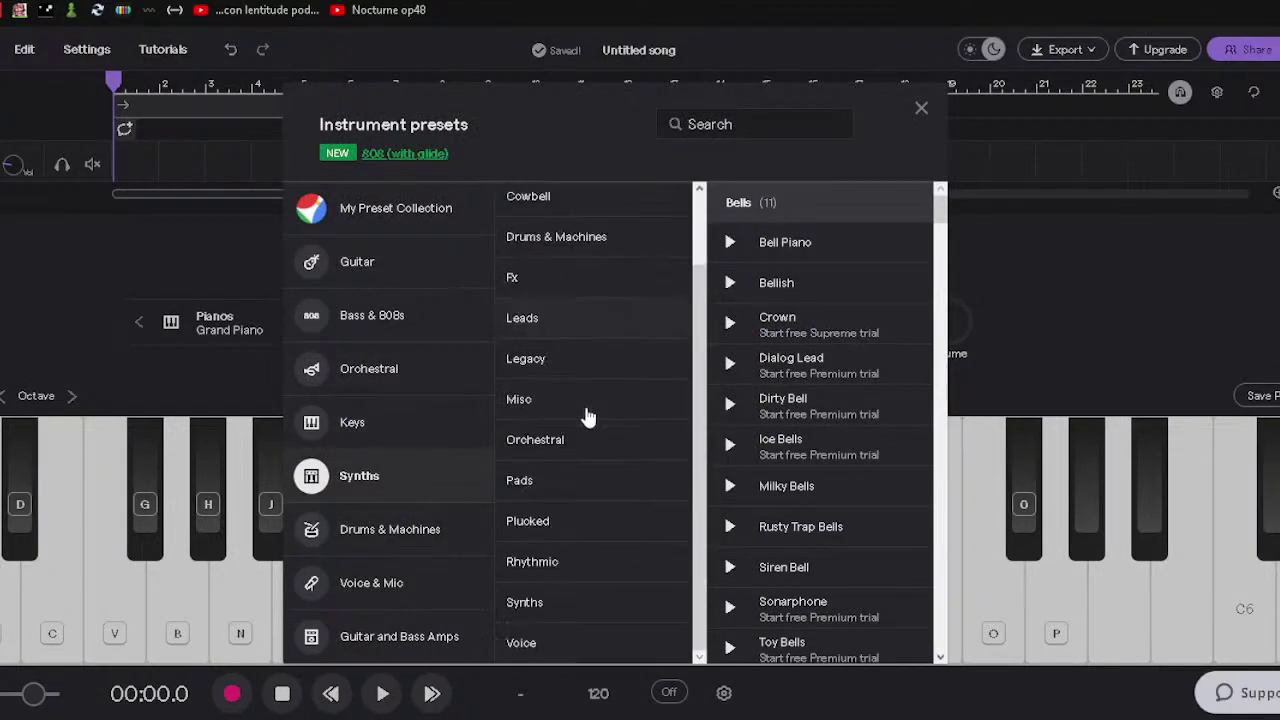
left_click(563, 490)
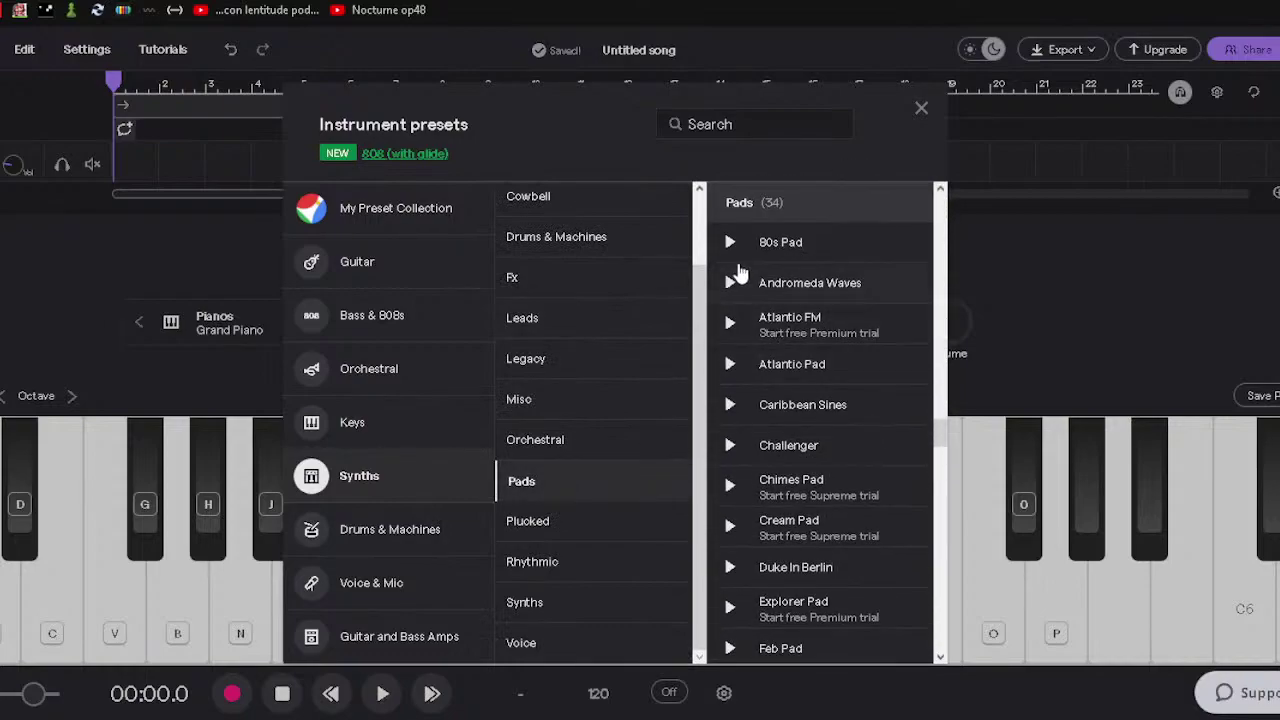
left_click(729, 242)
left_click(730, 290)
left_click(729, 405)
left_click(729, 446)
scroll(728, 455, "down", 3)
left_click(729, 453)
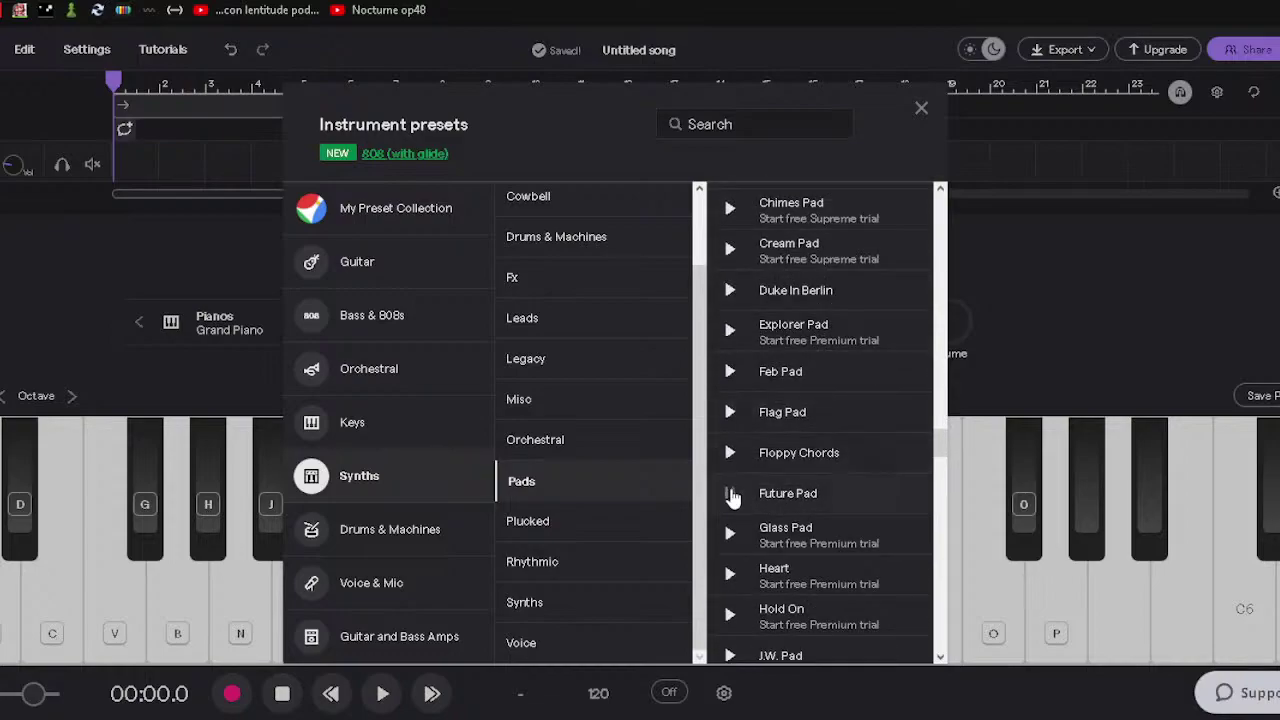
scroll(730, 490, "down", 1)
left_click(731, 484)
Load the Warm Pad preset as the track's instrument and close the preset browser.
scroll(733, 488, "down", 1)
scroll(731, 486, "down", 3)
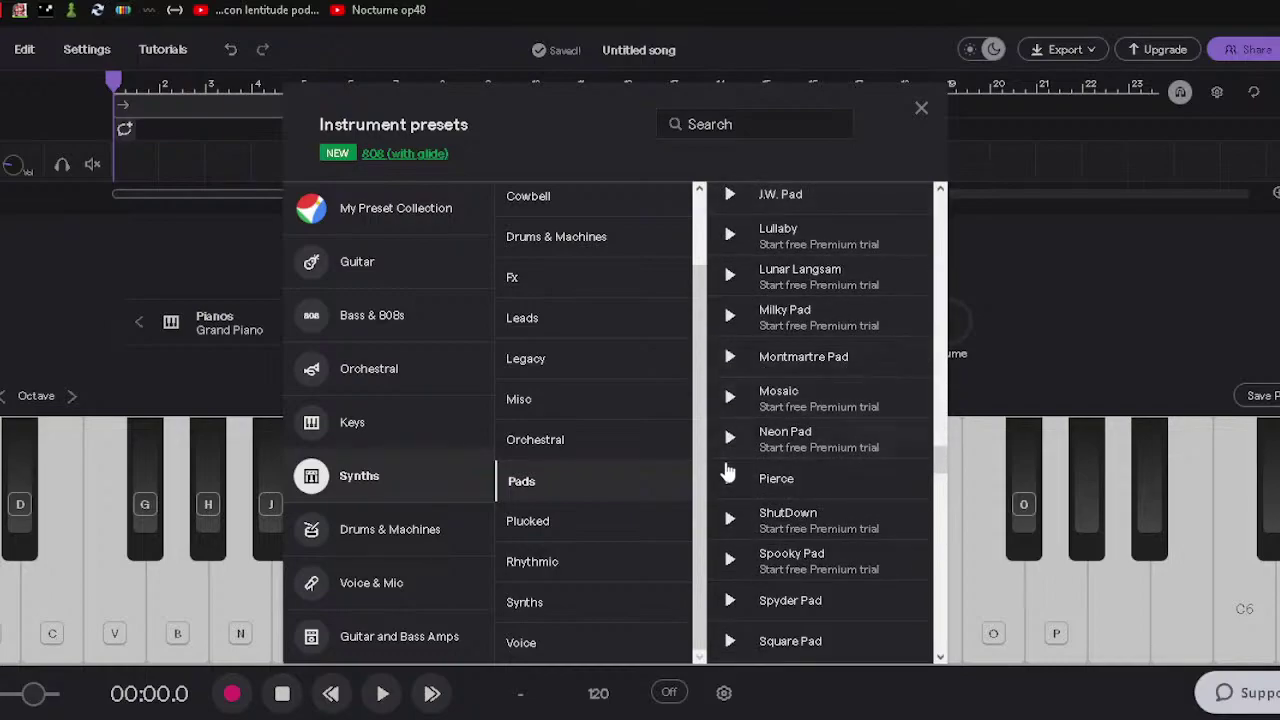
scroll(731, 483, "down", 3)
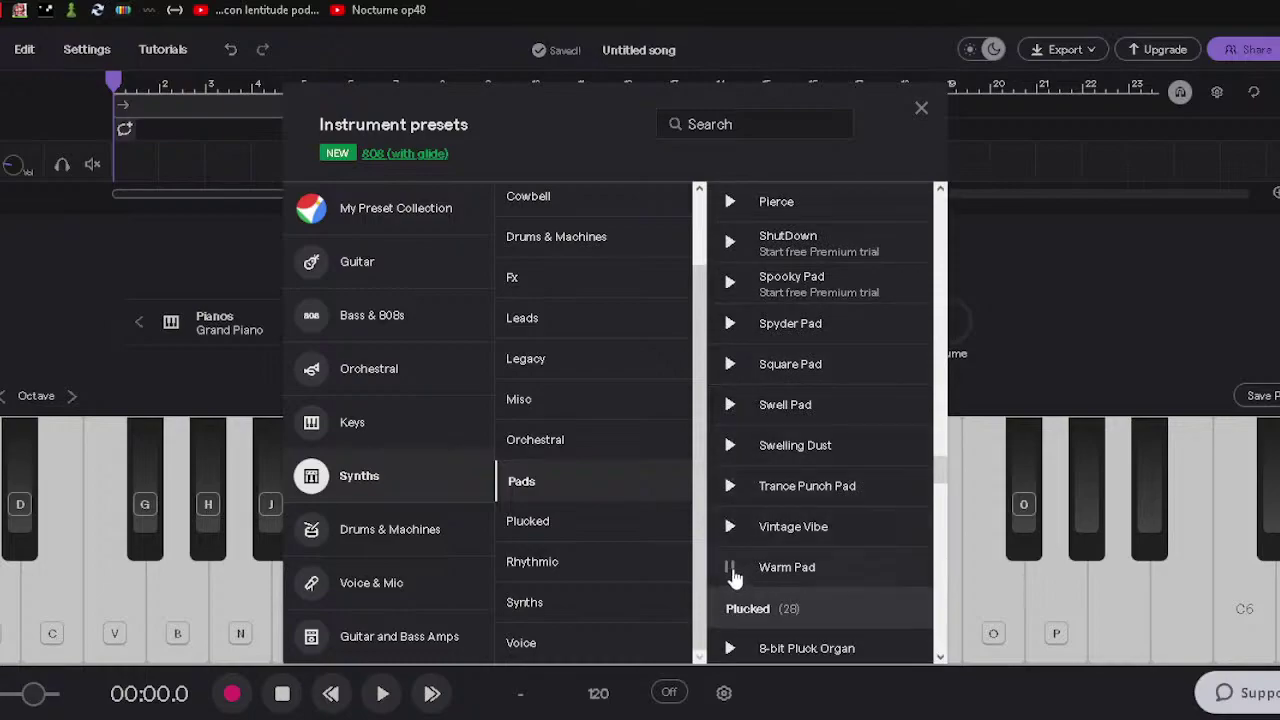
left_click(820, 575)
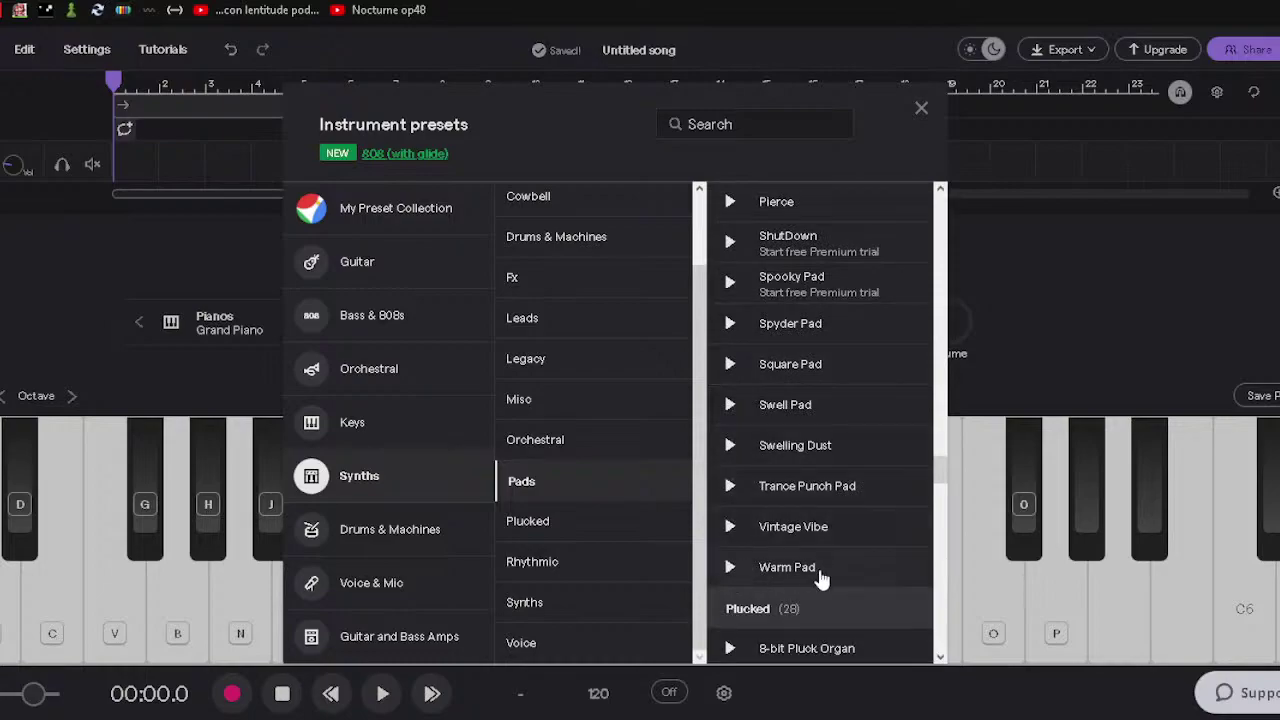
left_click(1014, 259)
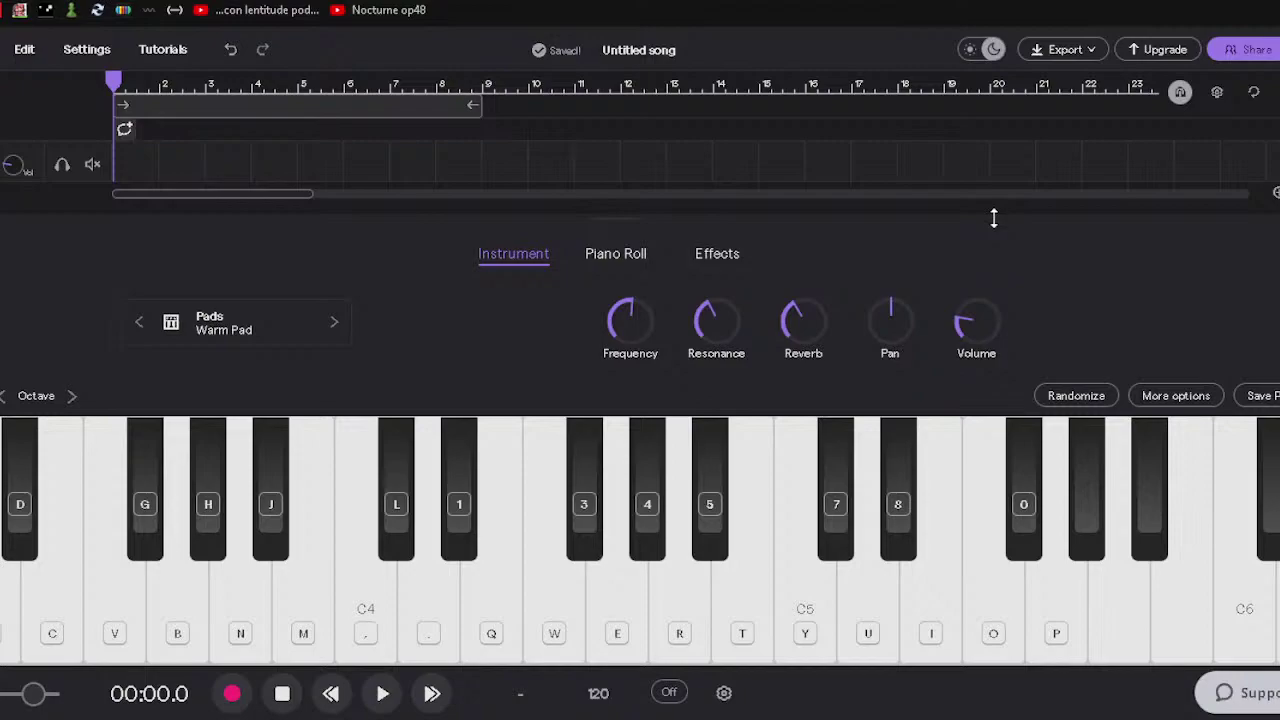
Play a few low notes to test the Warm Pad sound.
key("x")
key("x")
key("v")
key("x")
key("c")
key("v")
key("b")
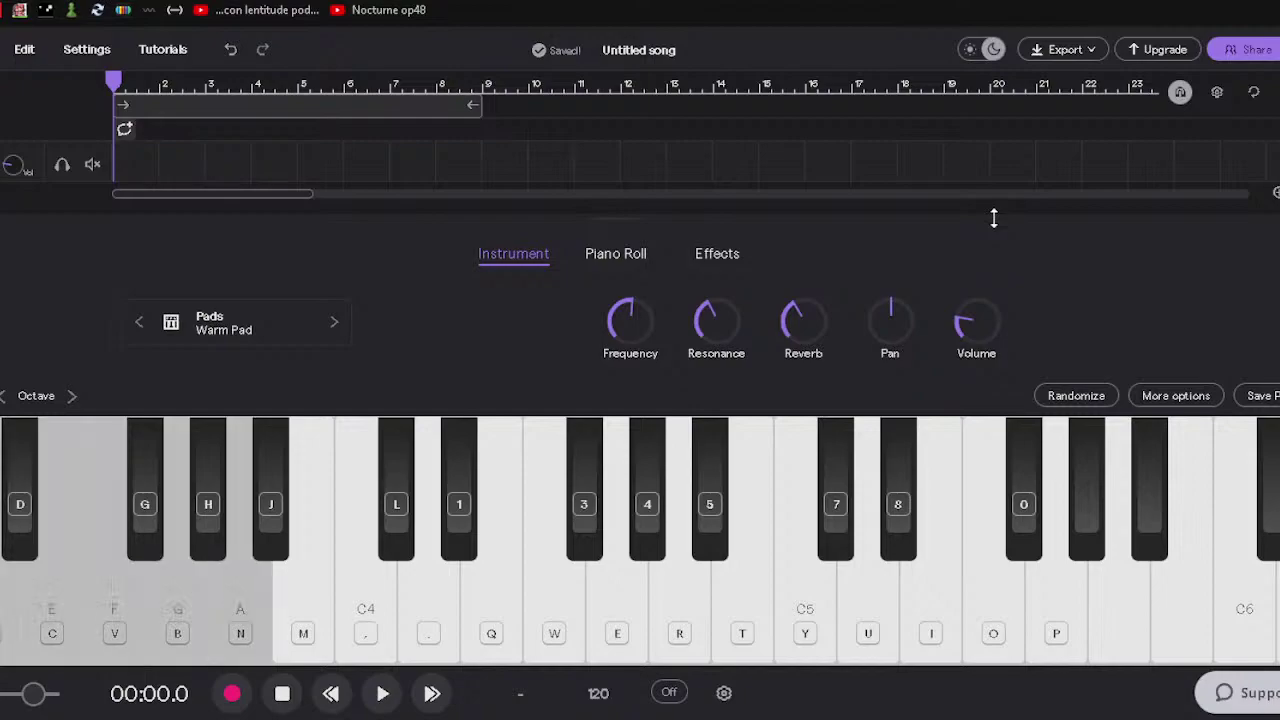
key("comma")
key("q")
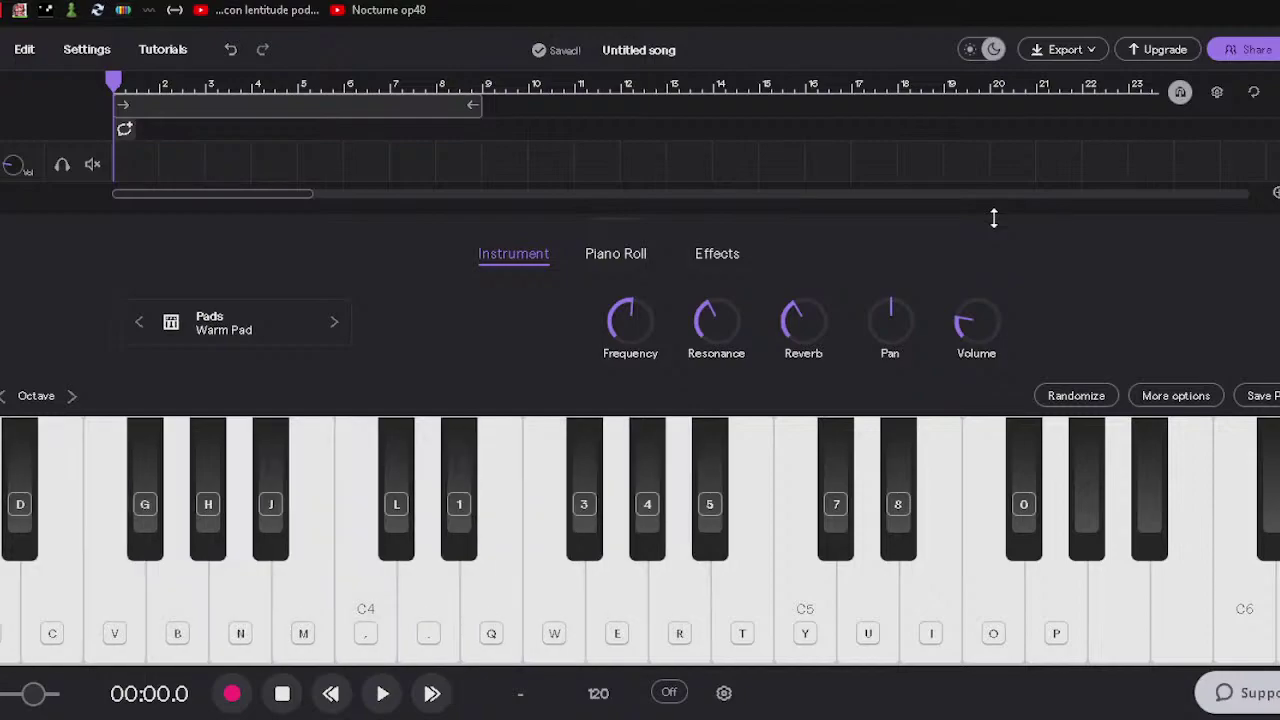
Shift the keyboard down one octave and play rising notes with the Warm Pad.
left_click(5, 397)
key("x")
key("c")
key("v")
key("m")
key("n")
key("m")
key("comma")
key("w")
key("b")
key("x")
key("t")
key("i")
Look at the Warm Pad's extra synth parameters and lower its Frequency while testing notes.
left_click(1176, 396)
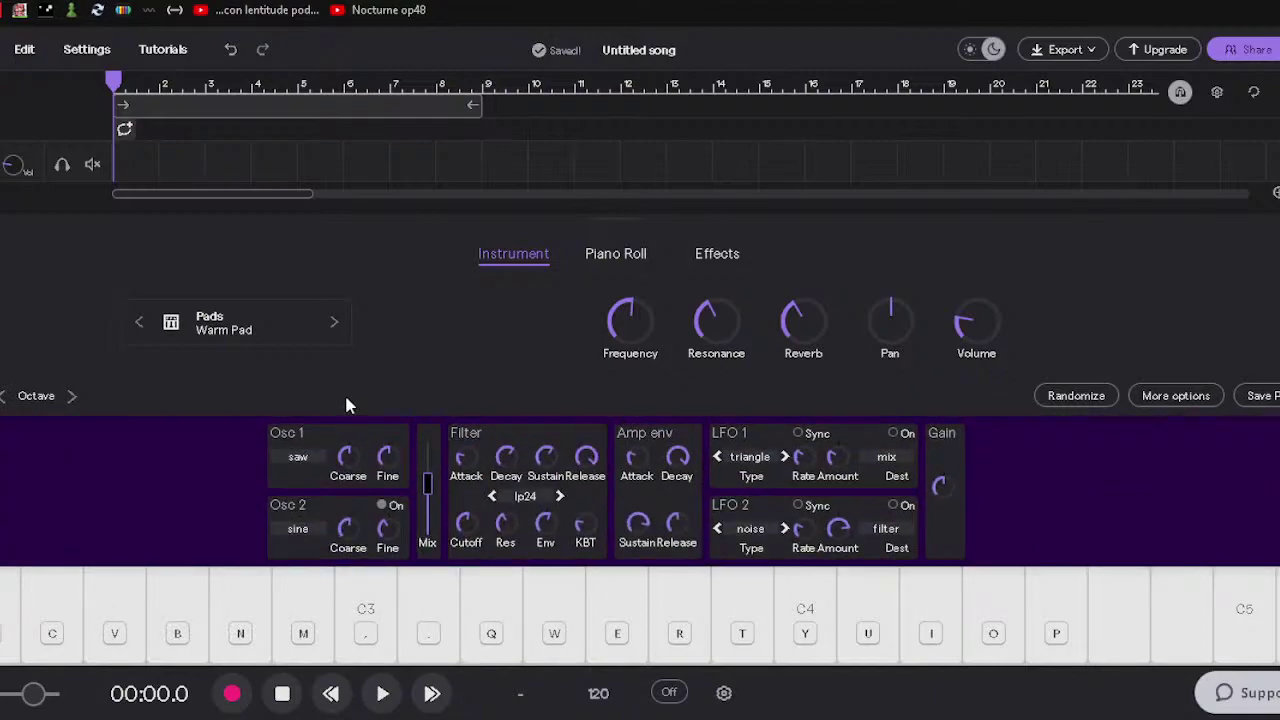
left_click(1200, 398)
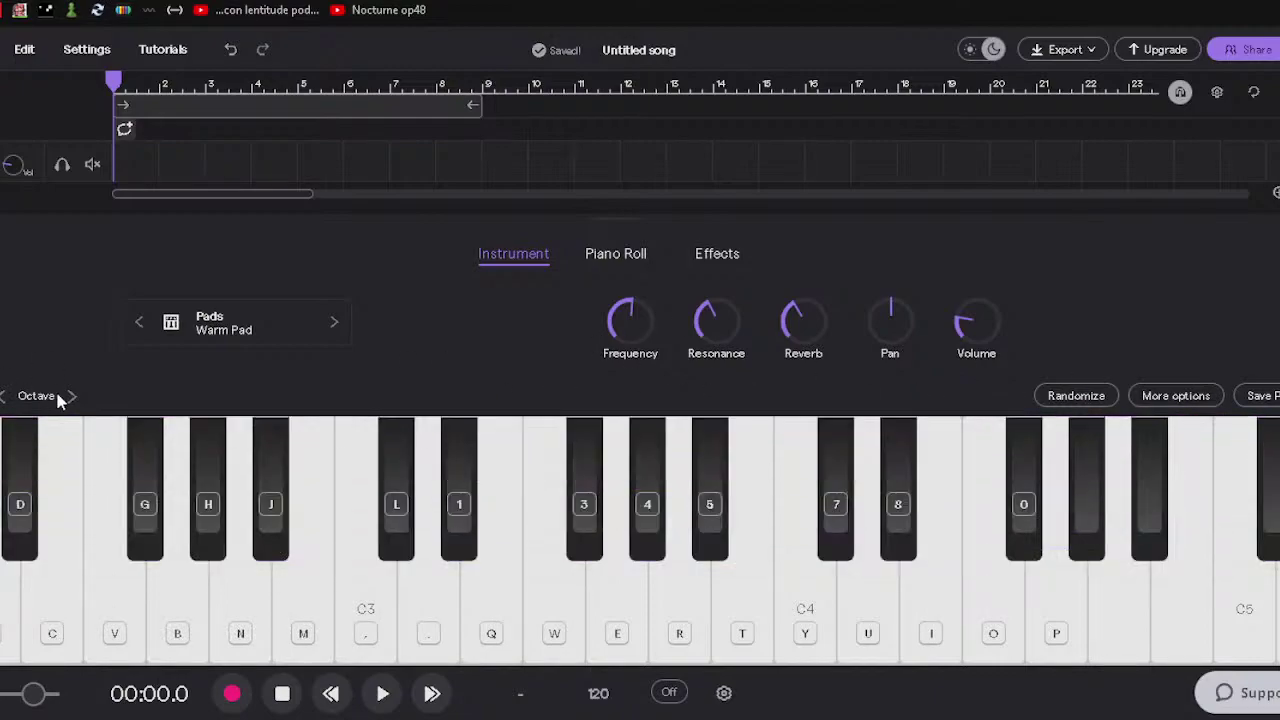
key("h")
mouse_move(625, 330)
left_mouse_down()
mouse_move(623, 298)
mouse_move(631, 466)
mouse_move(632, 348)
left_mouse_up()
key("v")
key("v")
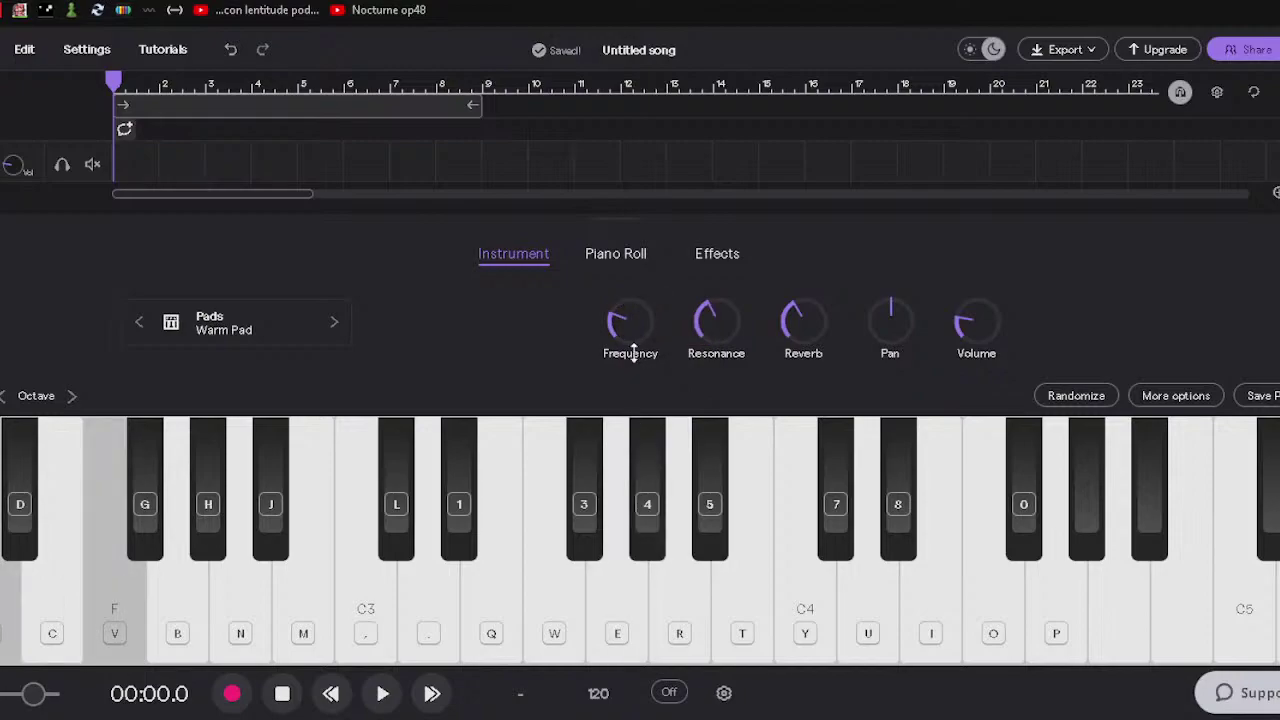
key("v")
Raise the Warm Pad's Resonance and Reverb, testing each change with a low F.
left_click_drag(723, 325, 725, 263)
key("v")
left_click_drag(803, 322, 803, 270)
key("v")
key("v")
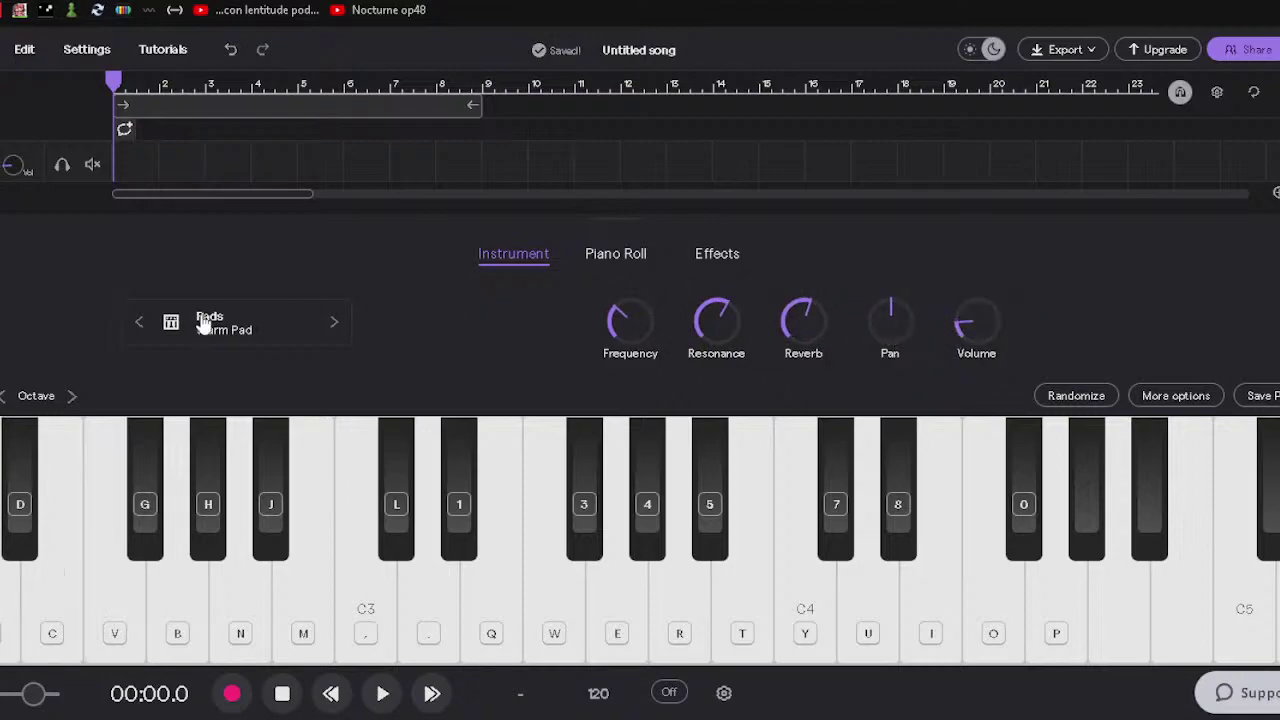
Preview Mellonite in the Synths presets, load it as the instrument and close the preset browser.
left_click(368, 342)
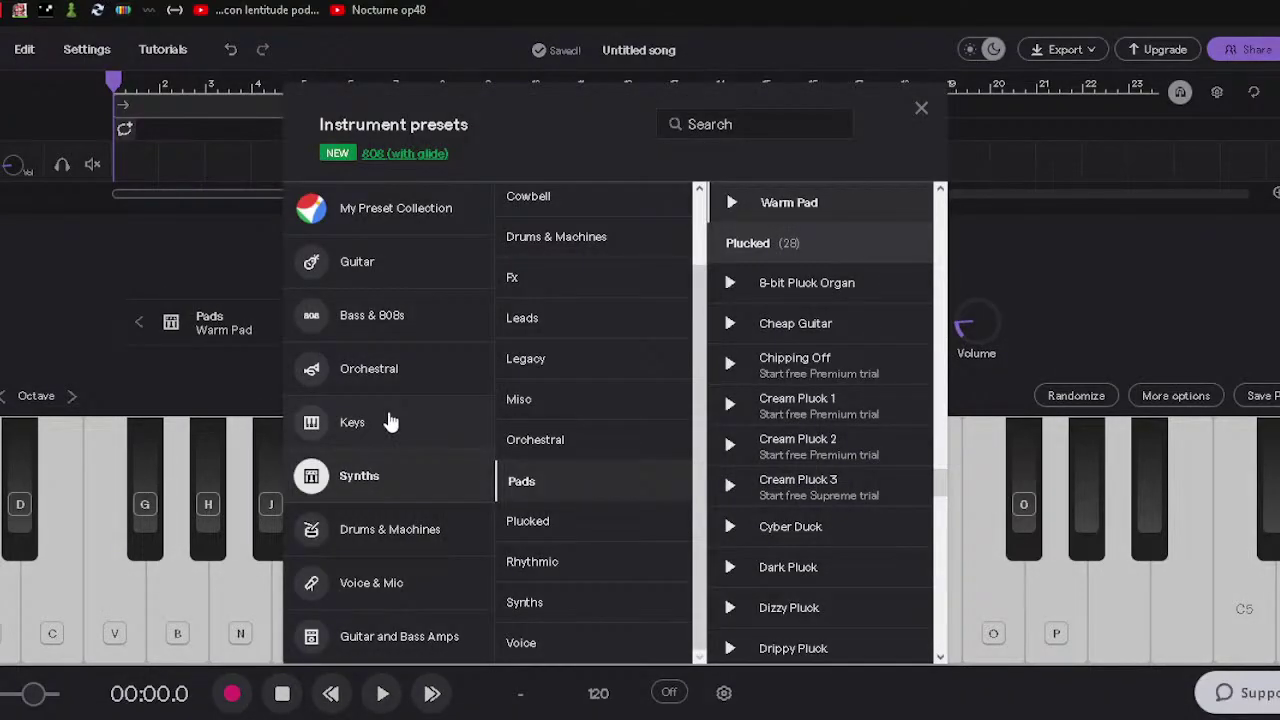
left_click(541, 606)
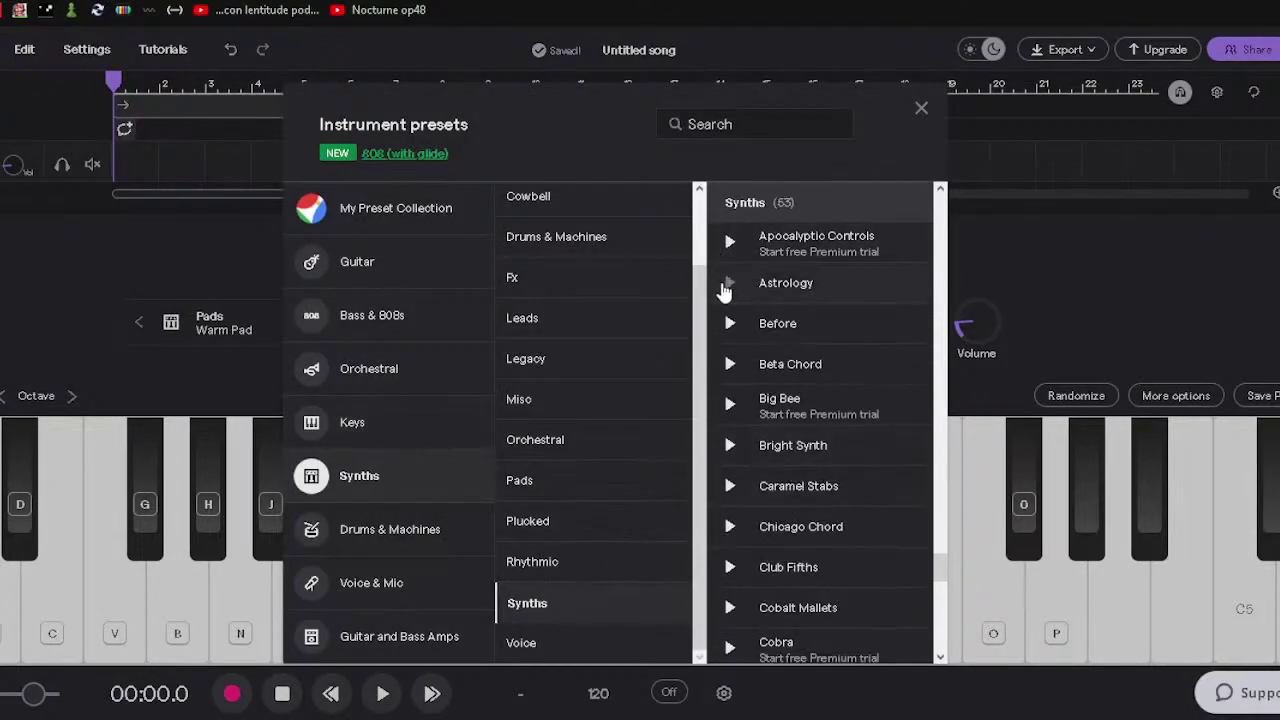
scroll(725, 290, "down", 10)
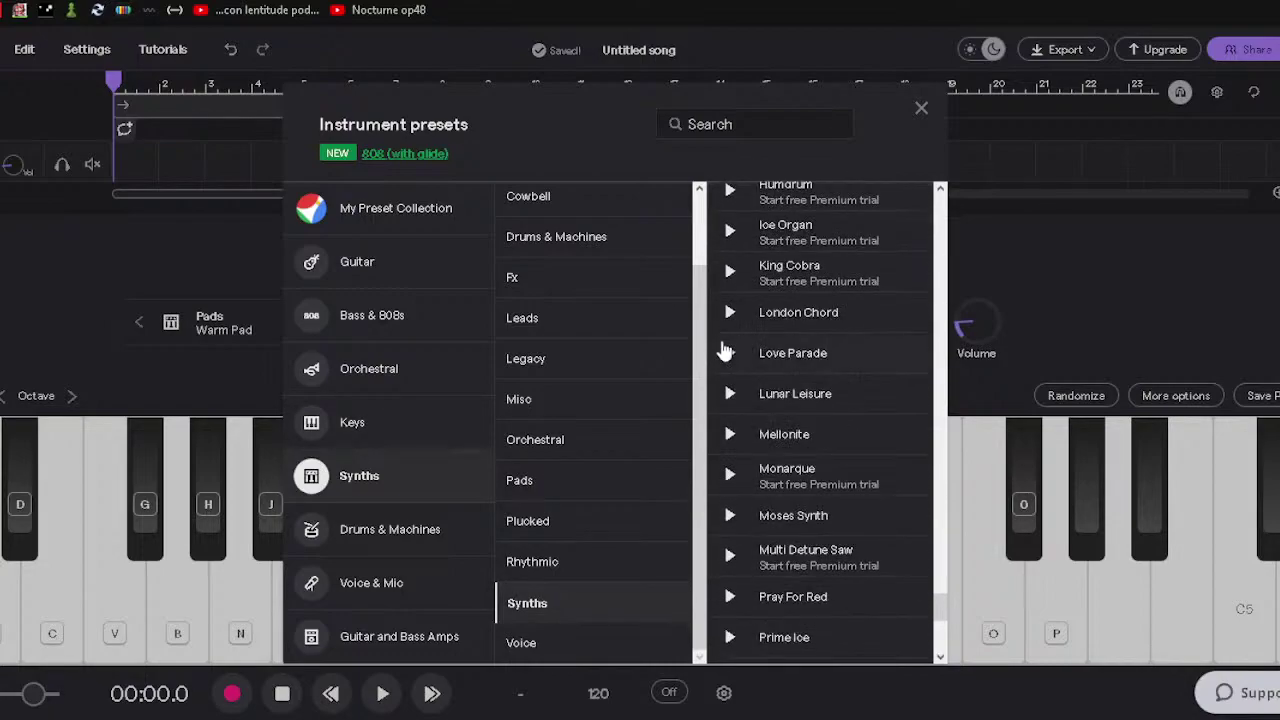
scroll(725, 350, "down", 2)
left_click(731, 251)
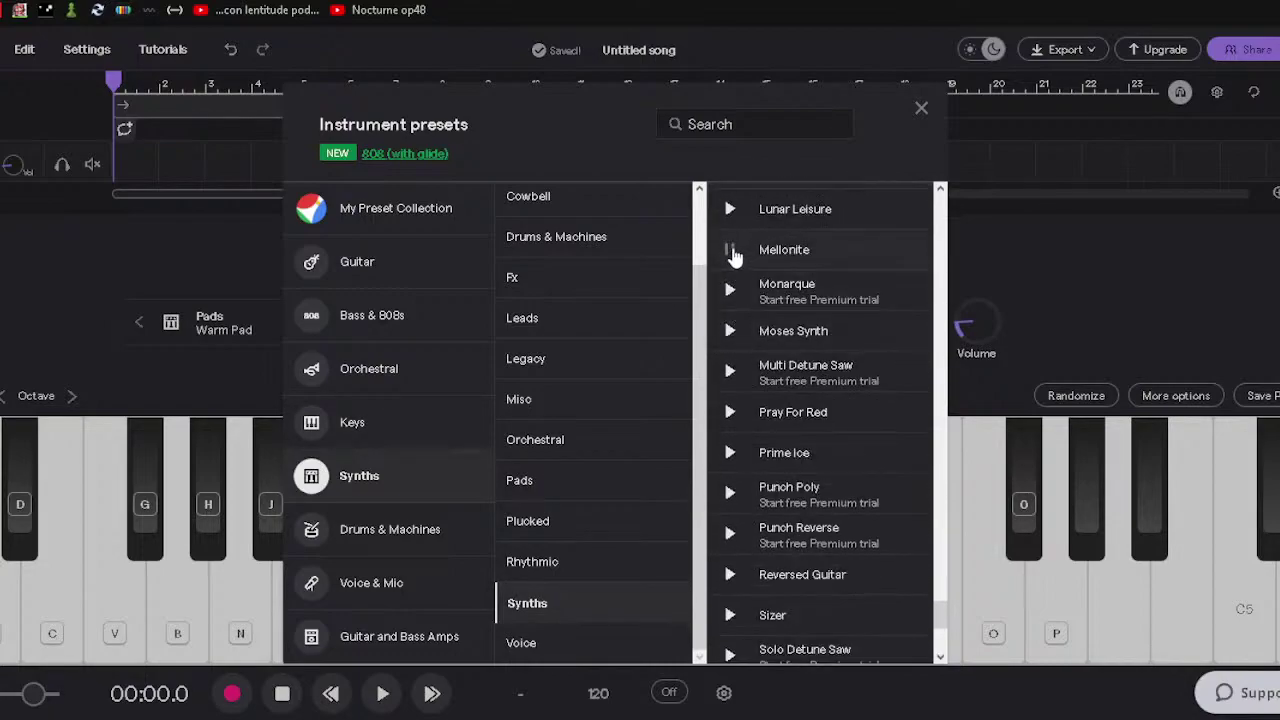
left_click(792, 252)
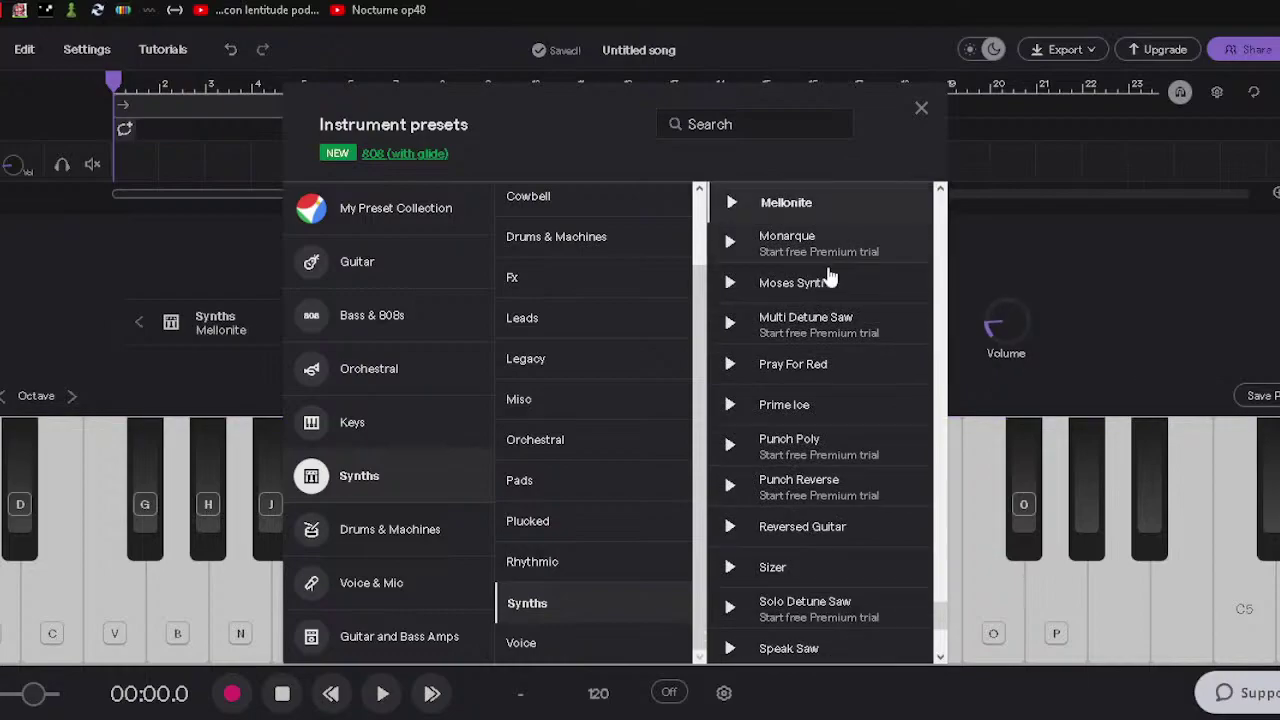
left_click(1055, 270)
Play single notes and a chord sequence to test the Mellonite sound.
key("x")
key("v")
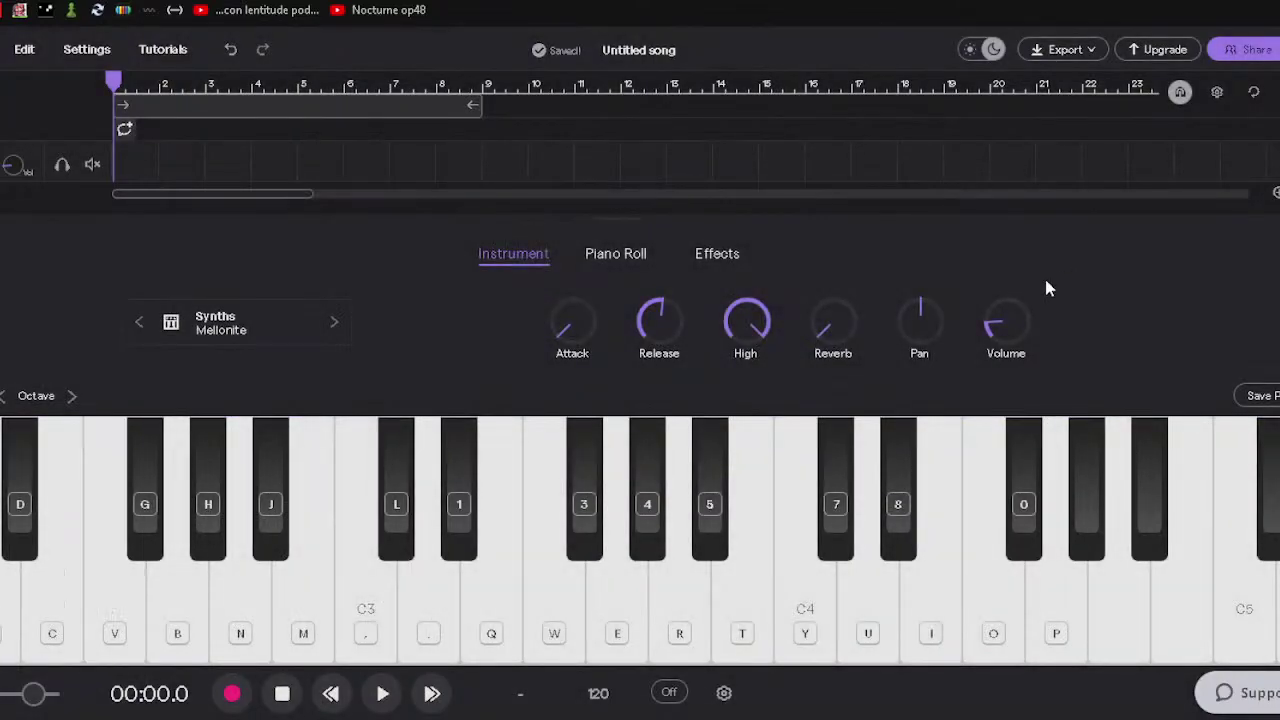
key("x")
key("v")
key("n")
key("m")
key("period")
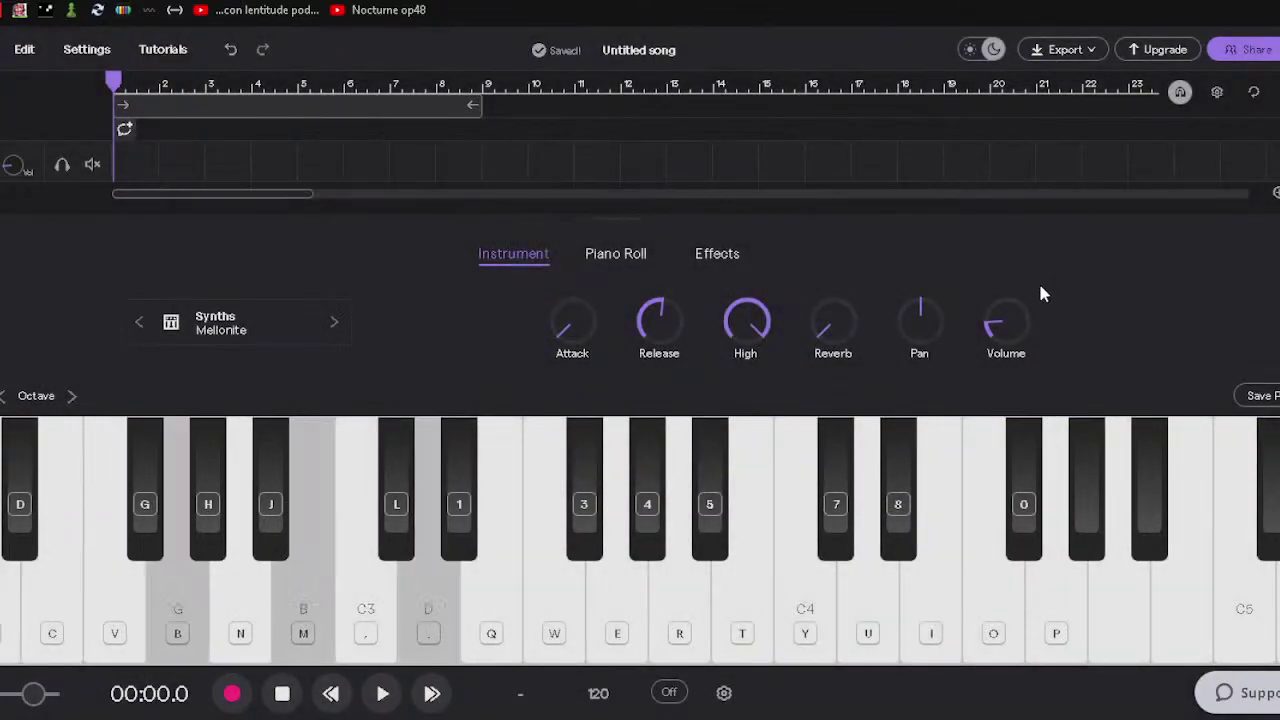
key("q")
key("e")
key("comma")
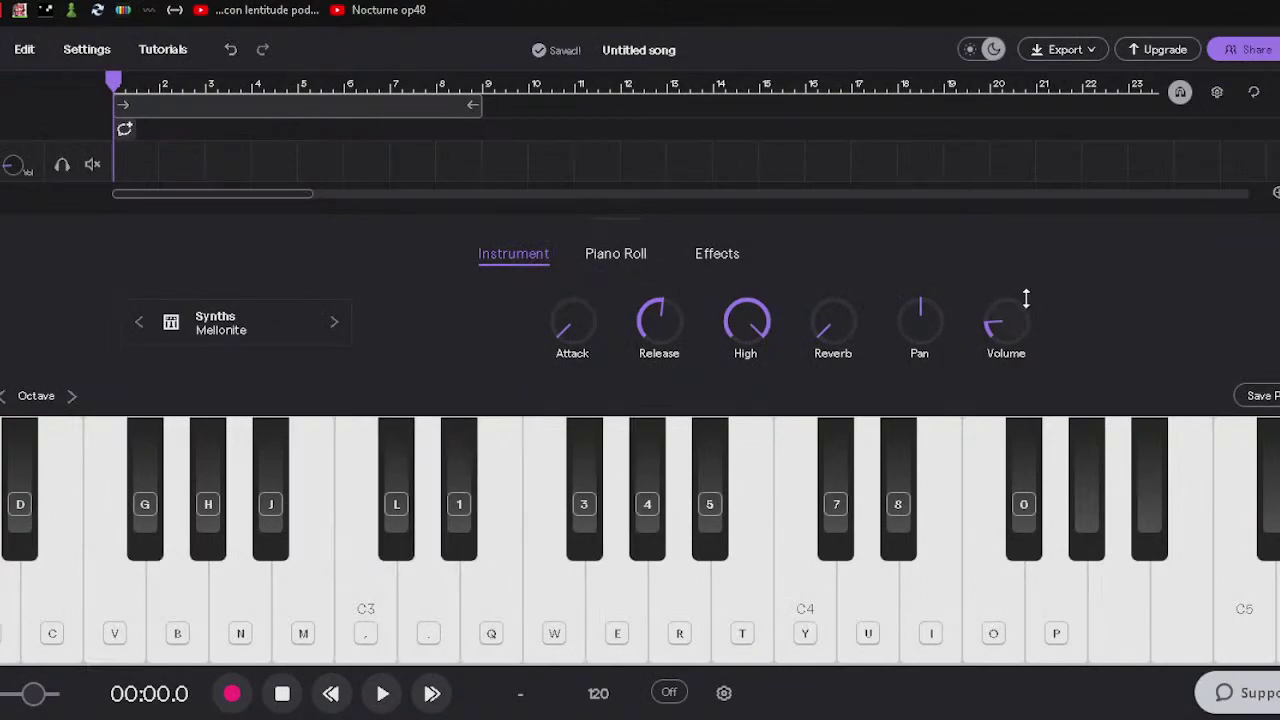
key("q")
key("t")
key("r")
key("y")
key("i")
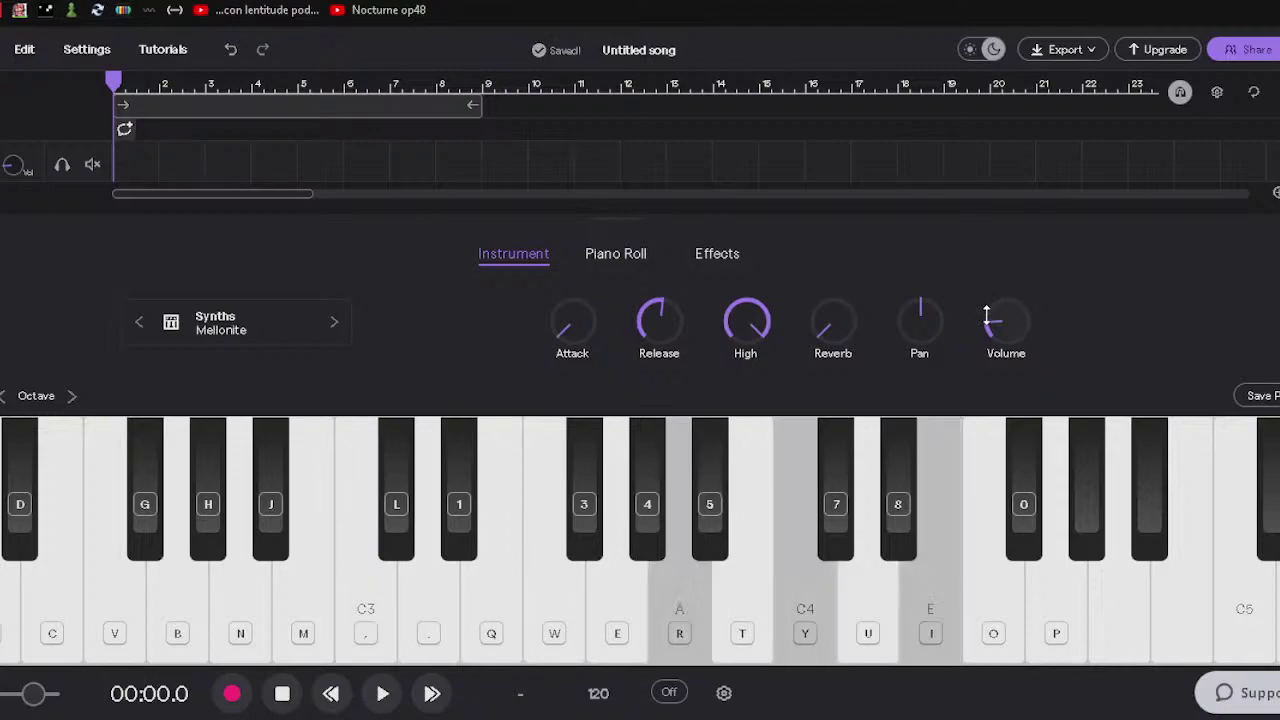
key("e")
key("t")
key("u")
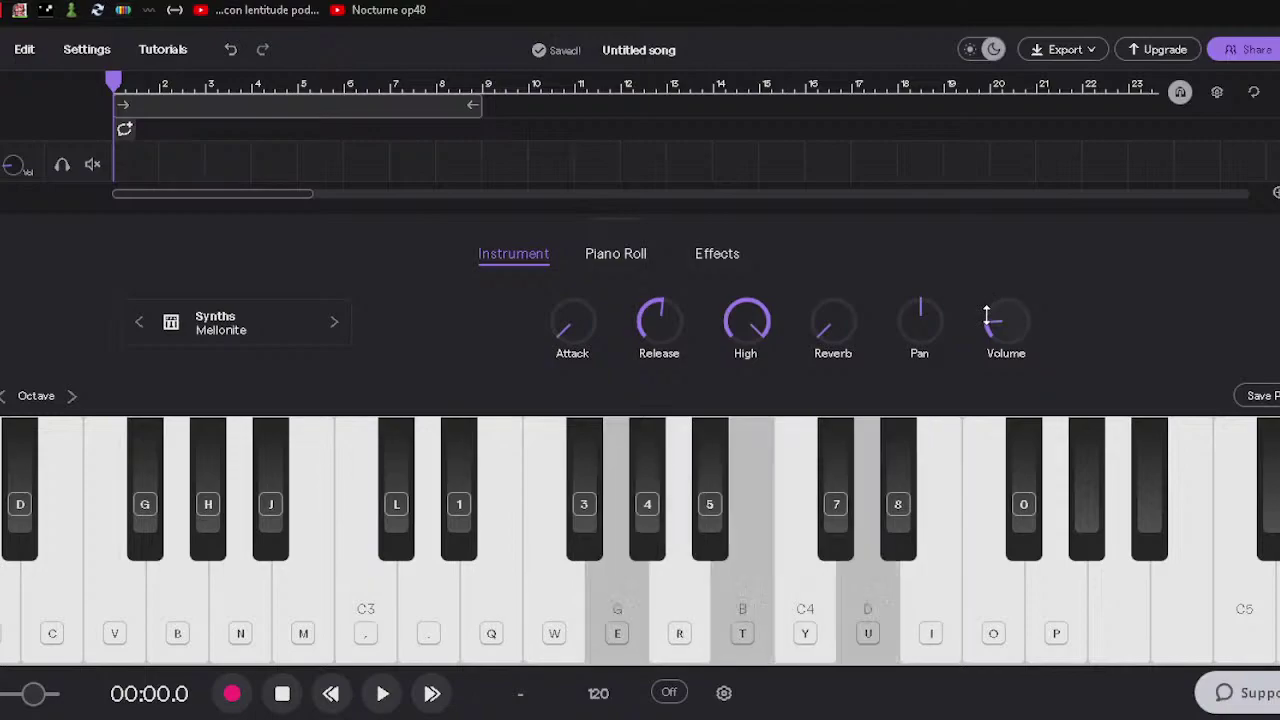
key("q")
key("4")
key("t")
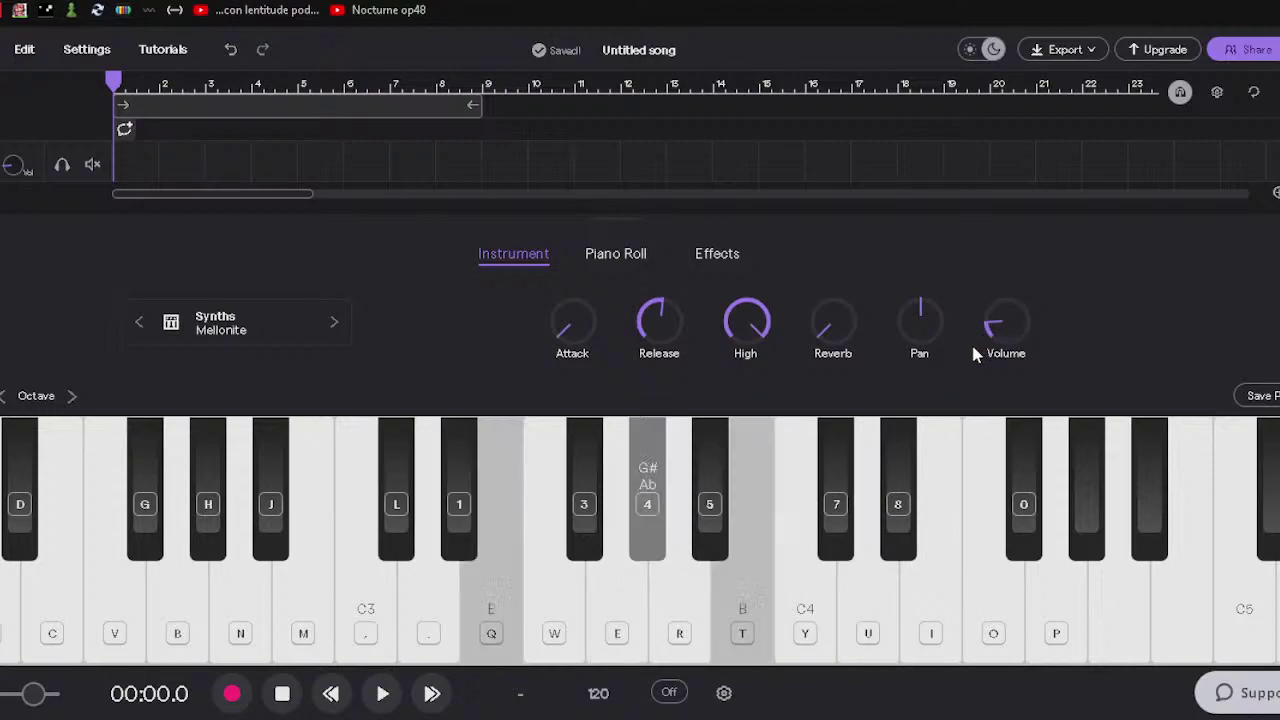
key("w")
key("r")
key("period")
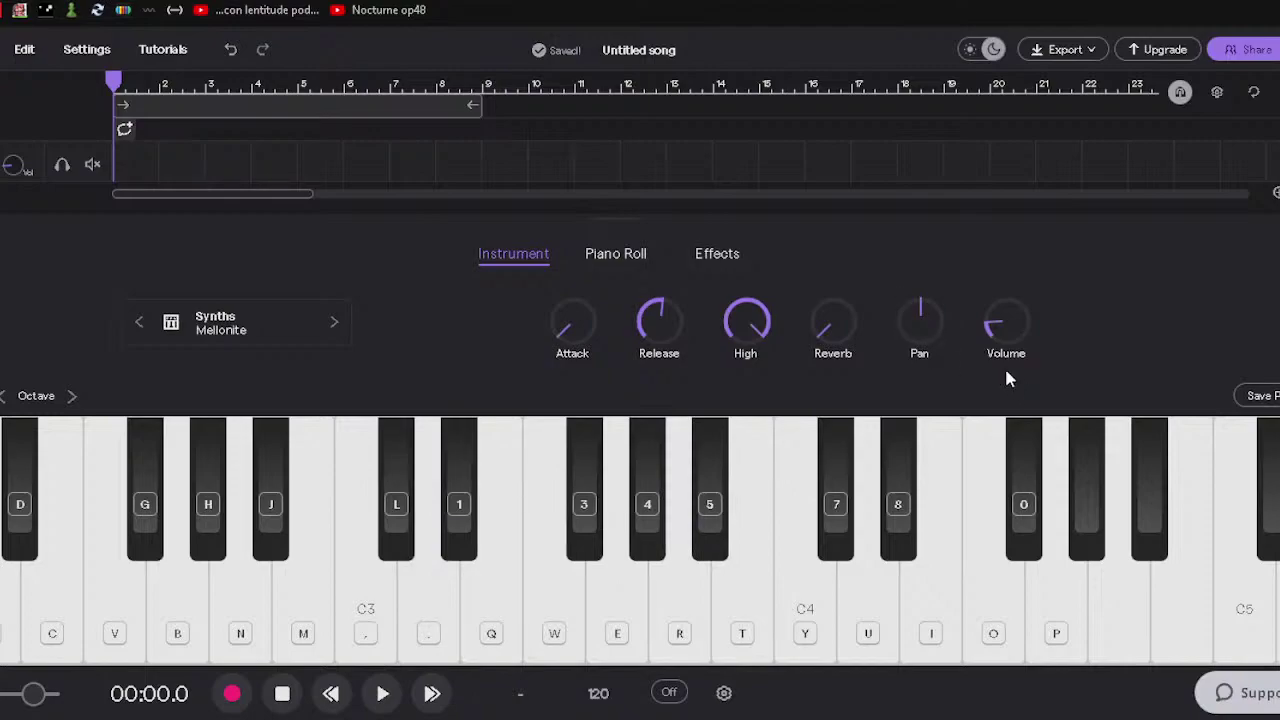
Raise Mellonite's Reverb from its minimum and play a chord sequence to hear it.
left_click_drag(830, 322, 827, 245)
key("e")
key("t")
key("u")
key("w")
key("r")
key("y")
key("4")
key("t")
key("q")
key("period")
key("r")
key("w")
Readjust Mellonite's Reverb to just below its midpoint, raise the Volume slightly and play more notes.
left_click_drag(829, 314, 836, 272)
left_click(1027, 330)
key("t")
key("o")
key("y")
key("i")
key("q")
key("t")
key("comma")
key("q")
Increase Mellonite's Release to about three quarters and play a B–D–F chord to test it.
left_click_drag(663, 327, 659, 258)
key("m")
key("period")
key("w")
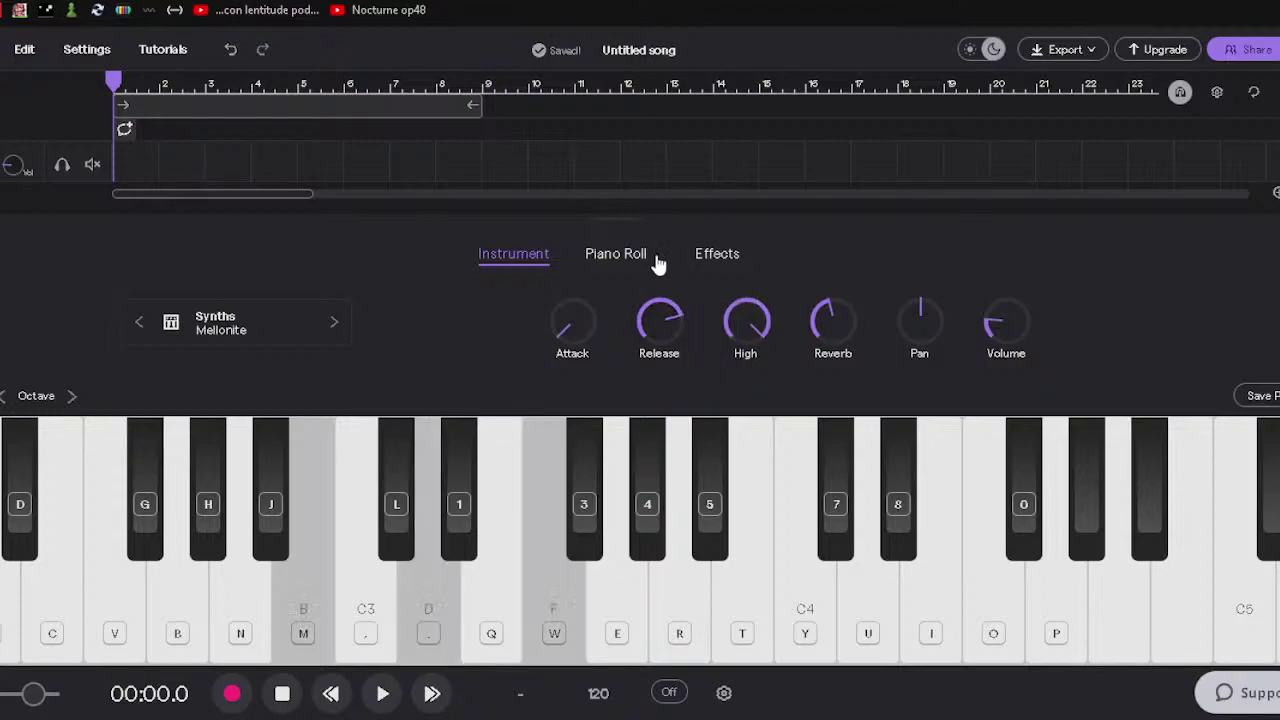
Try lower and higher Release settings on Mellonite, playing the B–D–F chord after each change.
left_click_drag(651, 285, 686, 510)
key("m")
key("period")
key("w")
left_click_drag(659, 322, 660, 209)
key("m")
key("period")
key("w")
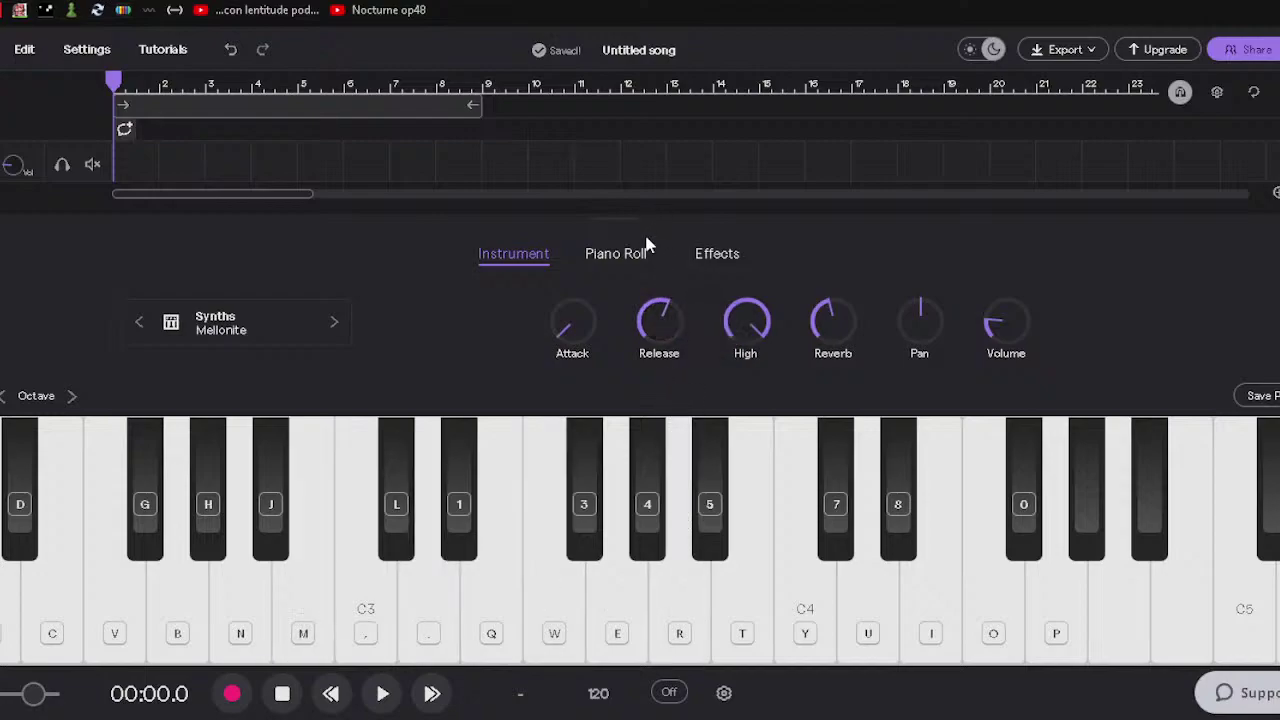
Raise Mellonite's Release to about four fifths and play notes and chords in the lower and middle range to test it.
left_click_drag(647, 266, 664, 264)
key("e")
key("t")
key("q")
key("4")
key("t")
key("period")
key("w")
key("r")
key("m")
key("period")
key("w")
key("comma")
key("q")
key("m")
key("w")
key("n")
key("q")
key("q")
key("t")
key("x")
Rehearse a chord sequence around C4 with the Mellonite sound.
key("y")
key("p")
key("w")
key("i")
key("bracketright")
key("y")
key("i")
key("u")
key("o")
key("bracketleft")
key("r")
key("y")
key("i")
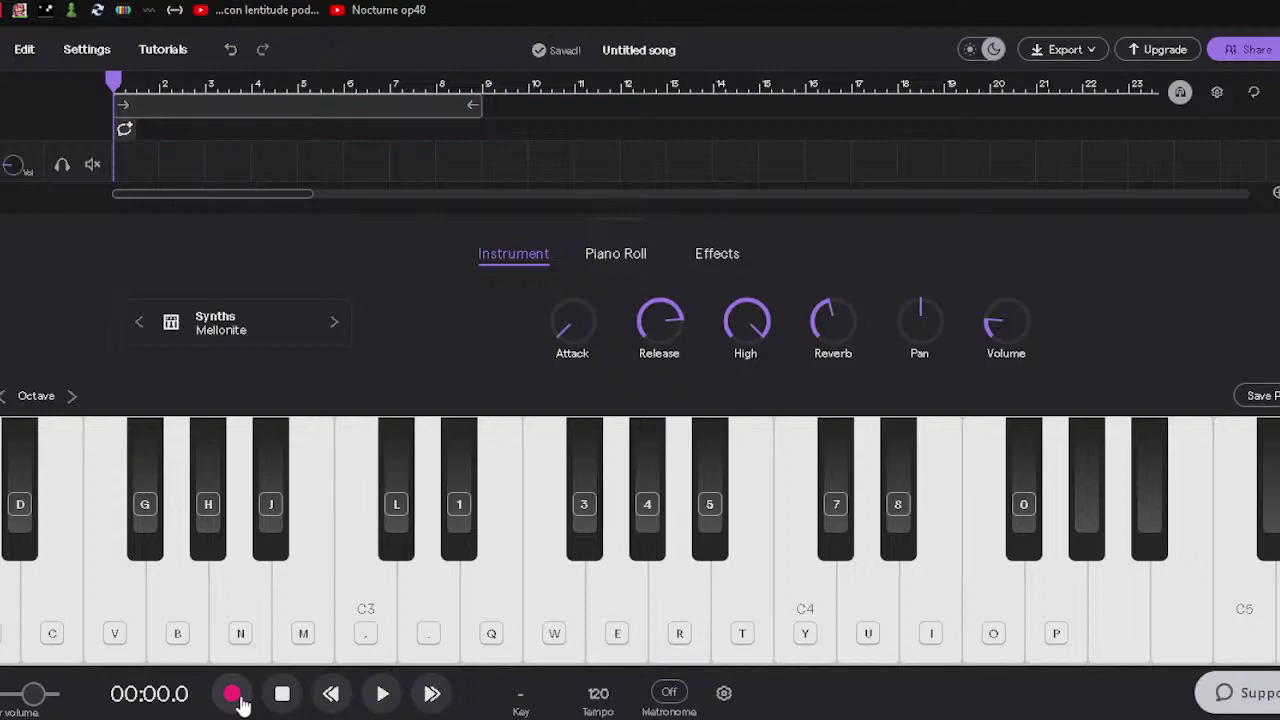
key("0")
key("u")
key("bracketleft")
key("y")
key("i")
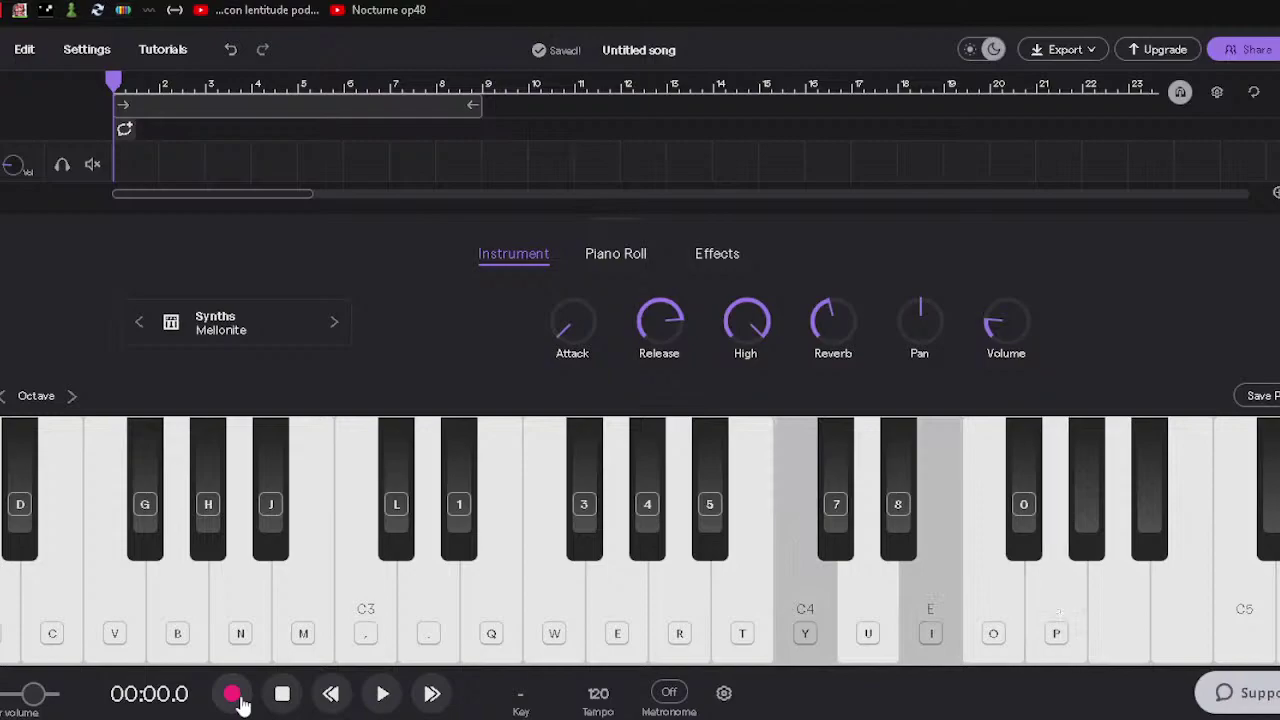
key("y")
key("i")
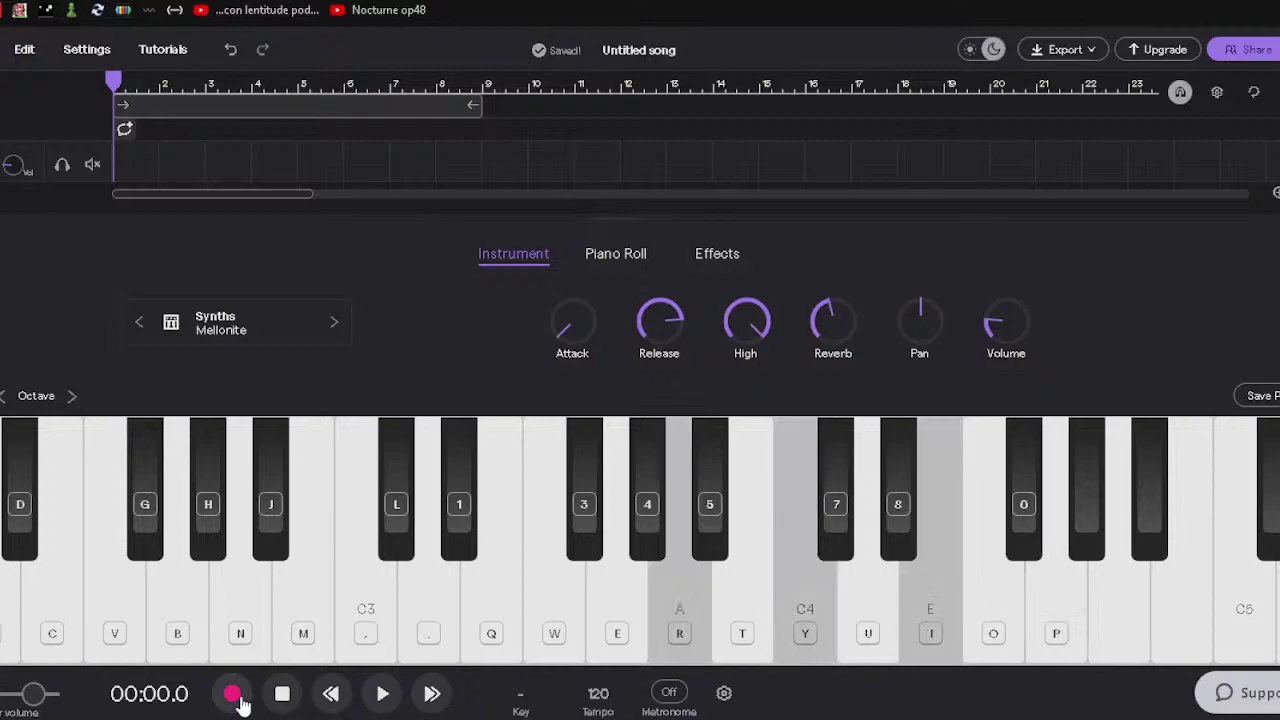
key("o")
key("bracketleft")
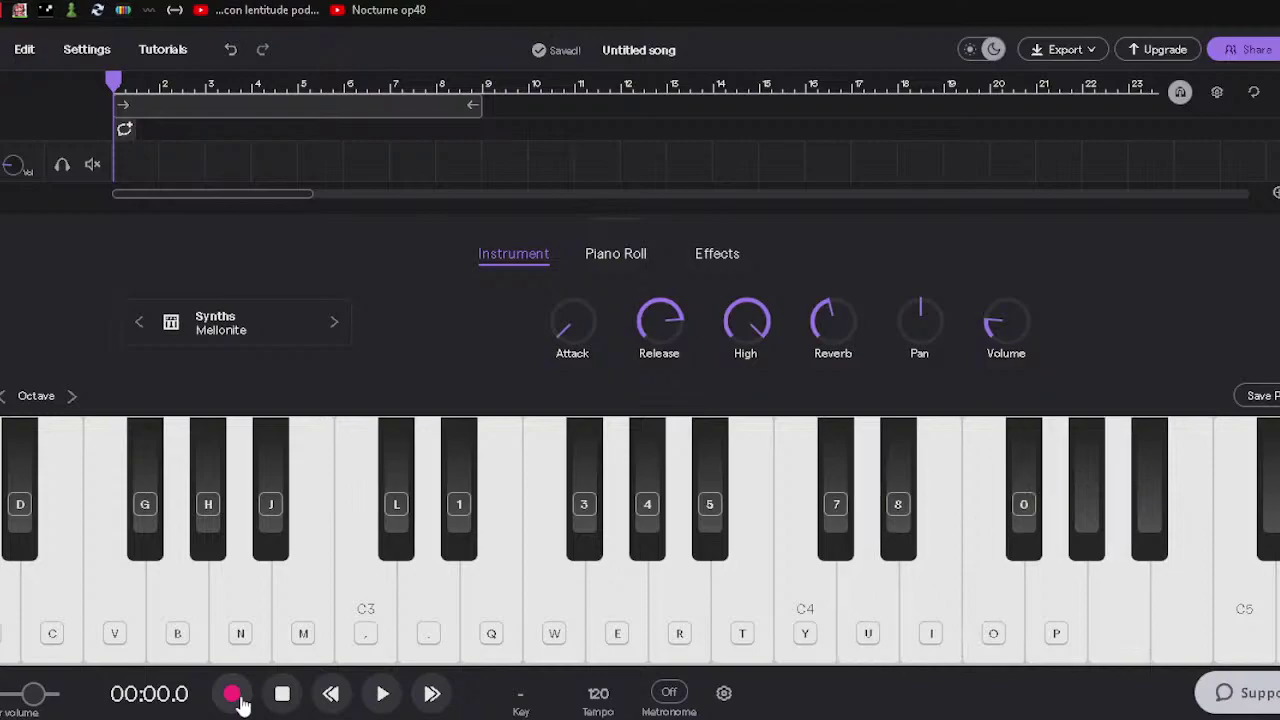
key("i")
key("bracketleft")
Record a take of seven chords with Mellonite from bar 1, stopping the recording after bar 9 begins.
left_click(238, 699)
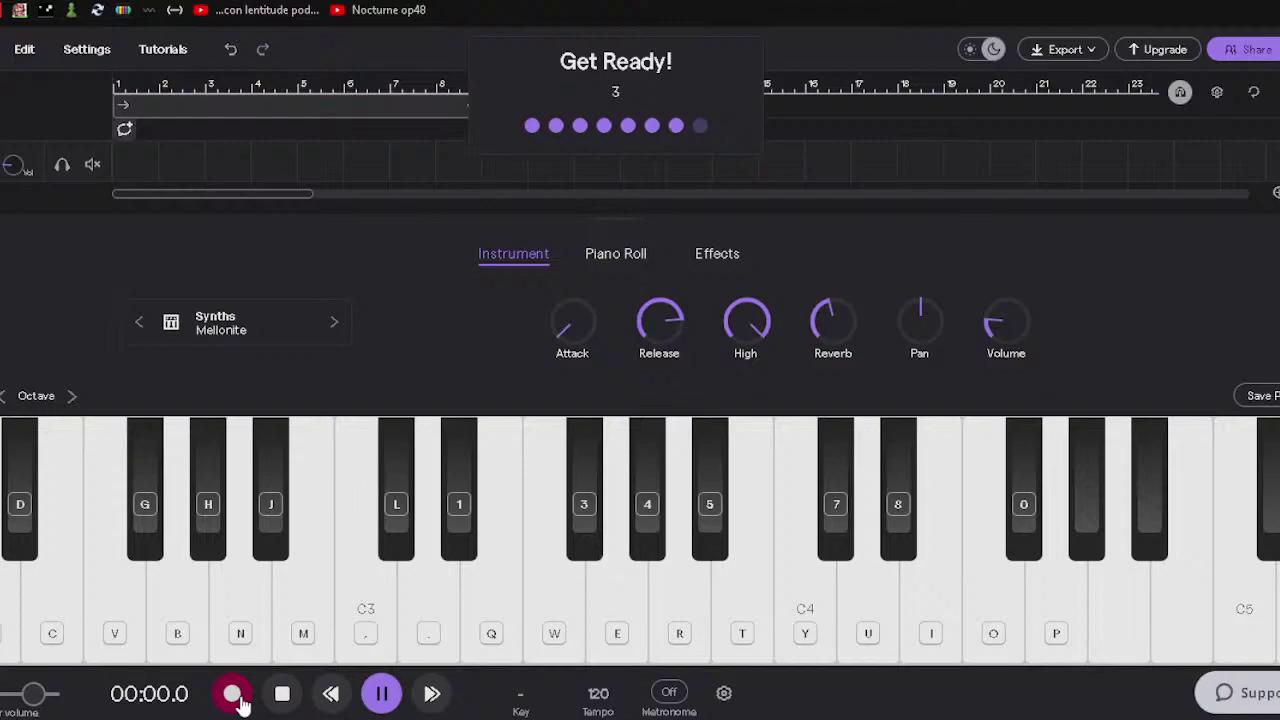
key("i")
key("bracketleft")
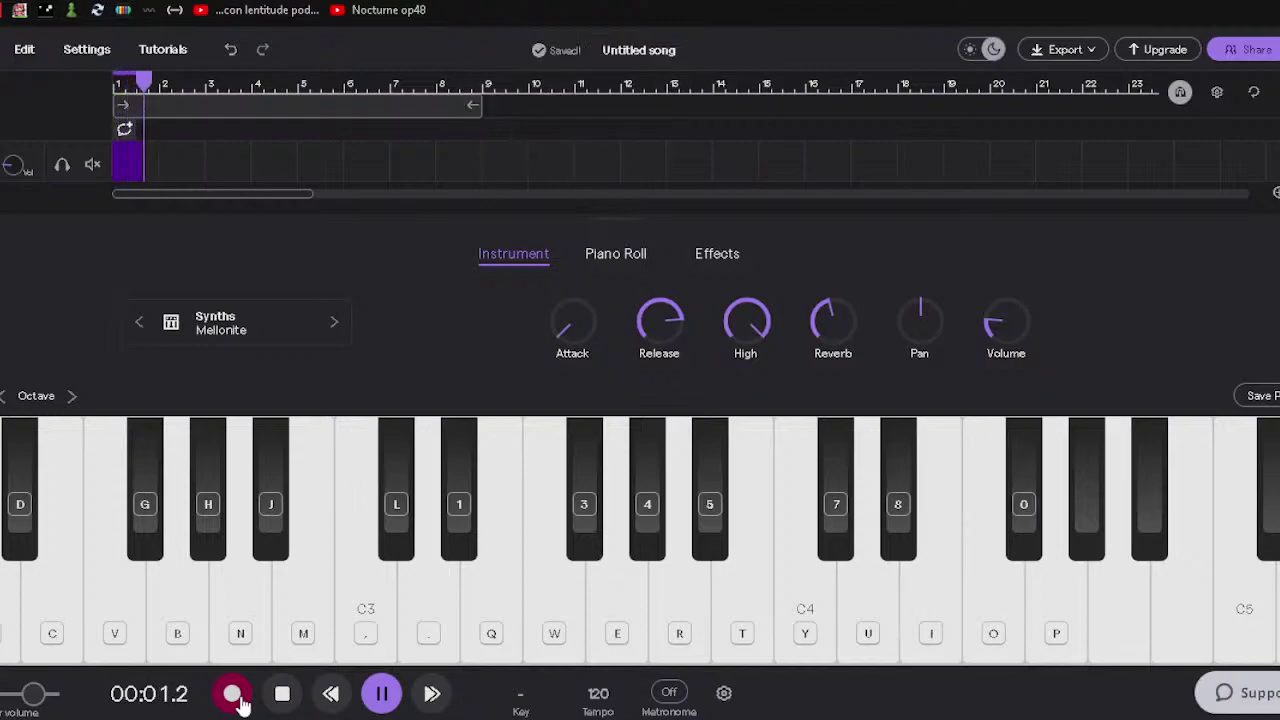
key("y")
key("p")
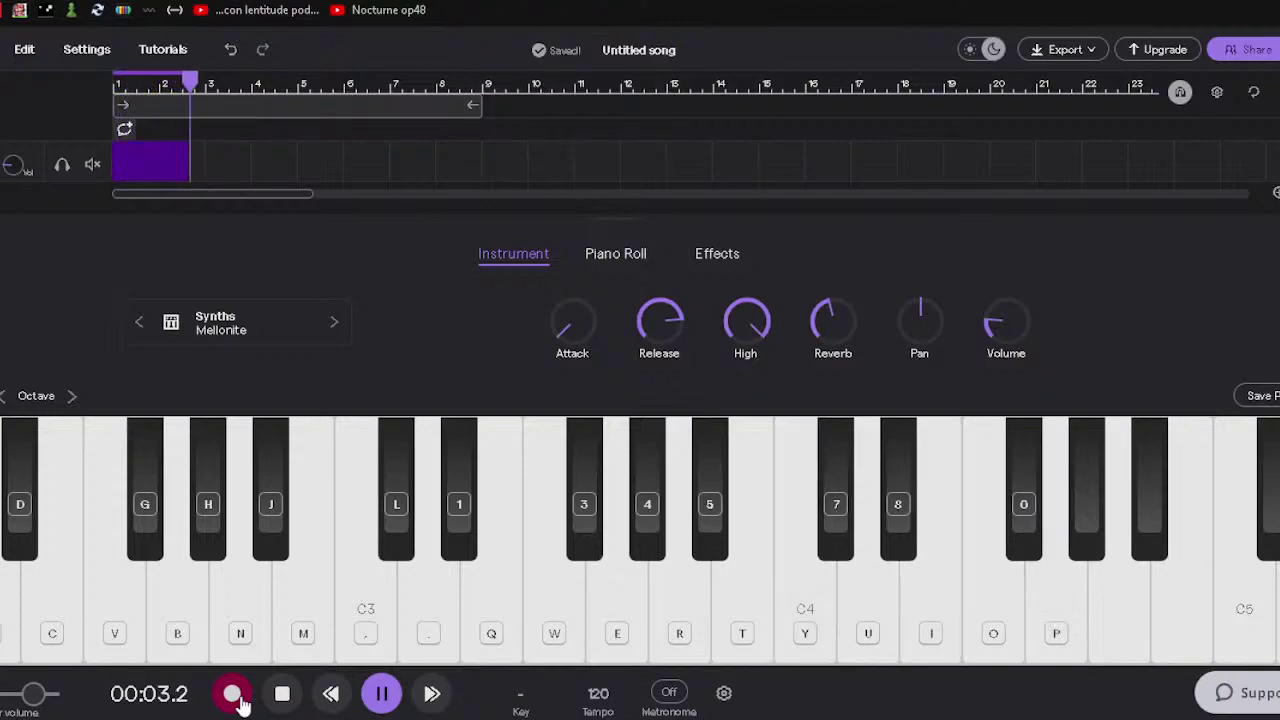
key("y")
key("i")
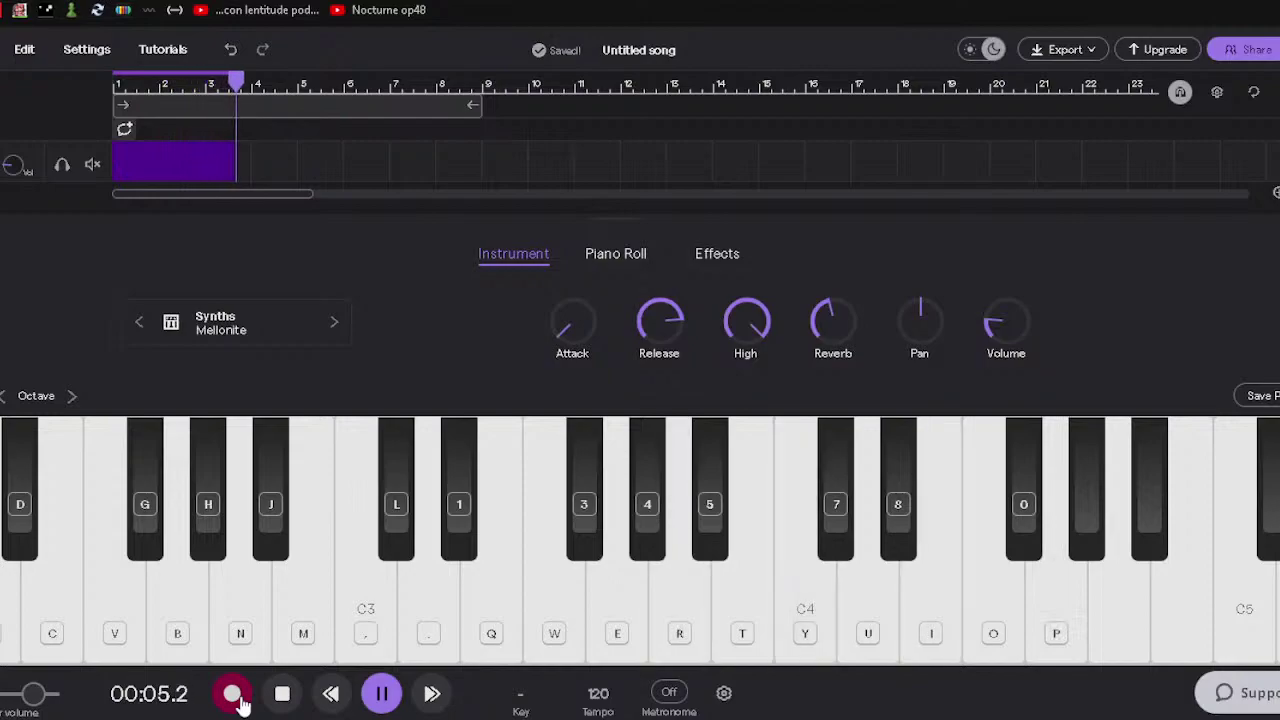
key("o")
key("bracketleft")
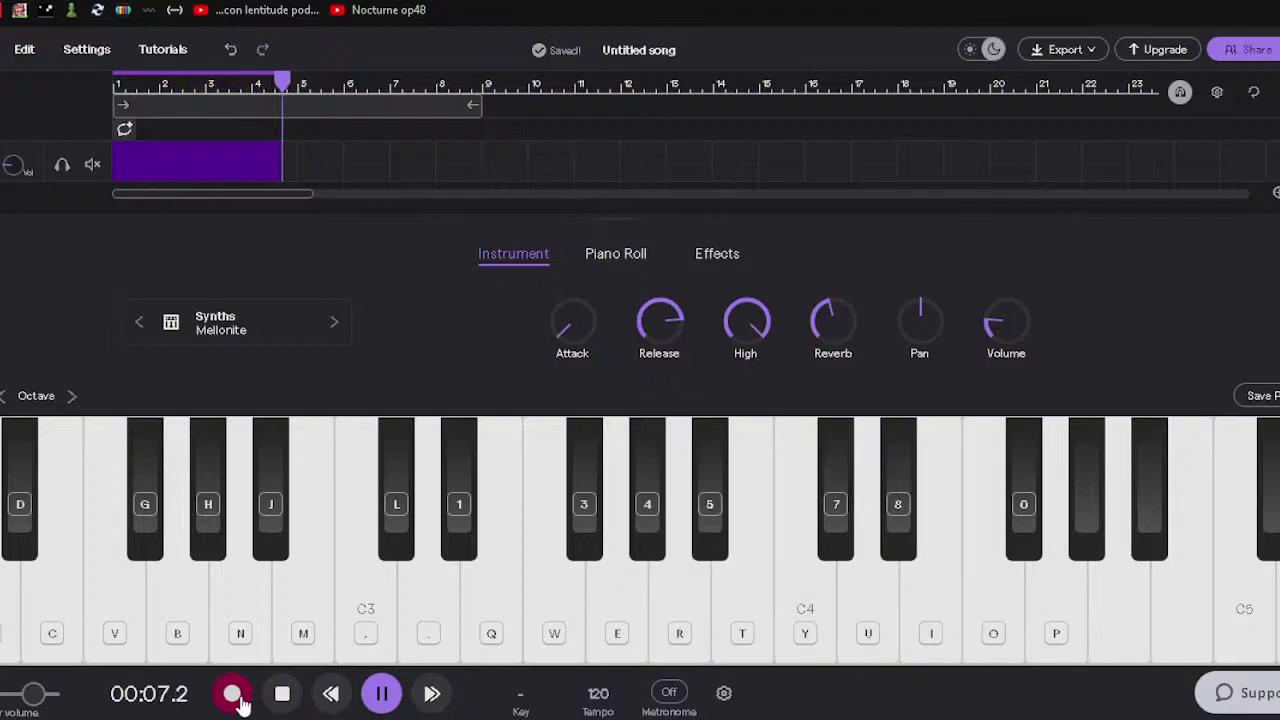
key("i")
key("bracketright")
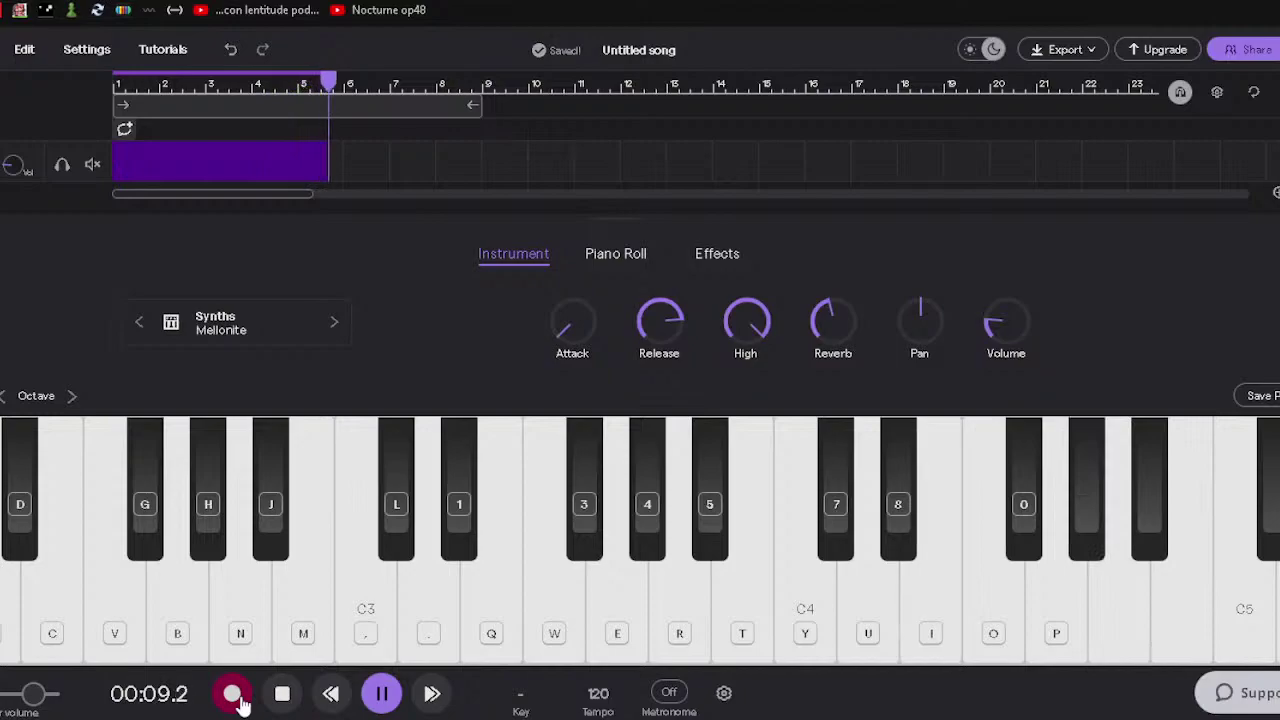
key("y")
key("i")
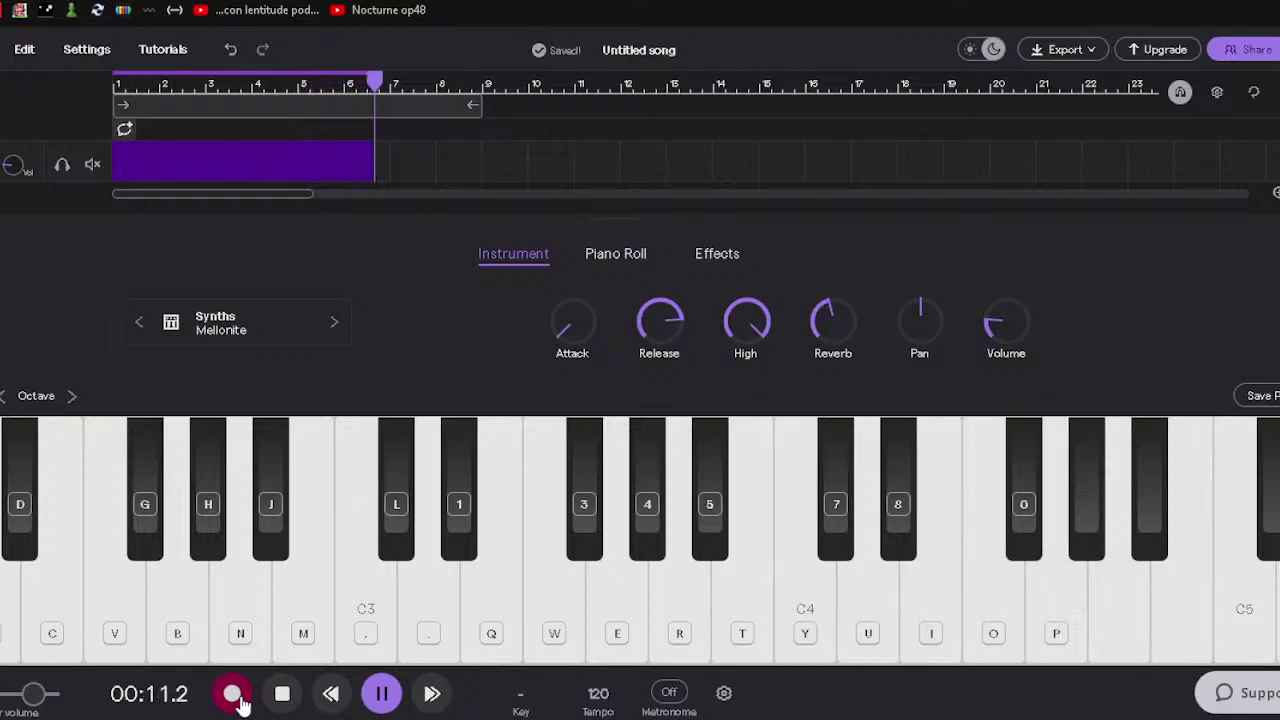
key("e")
key("t")
key("u")
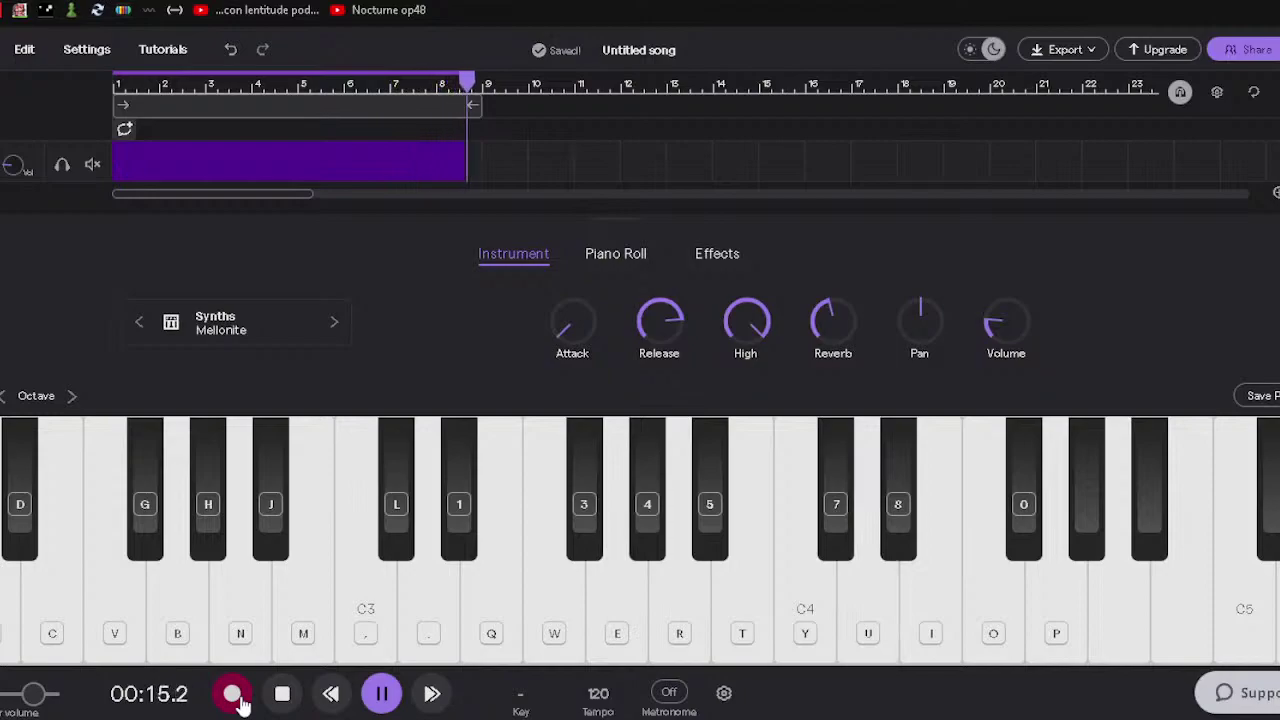
left_click(234, 697)
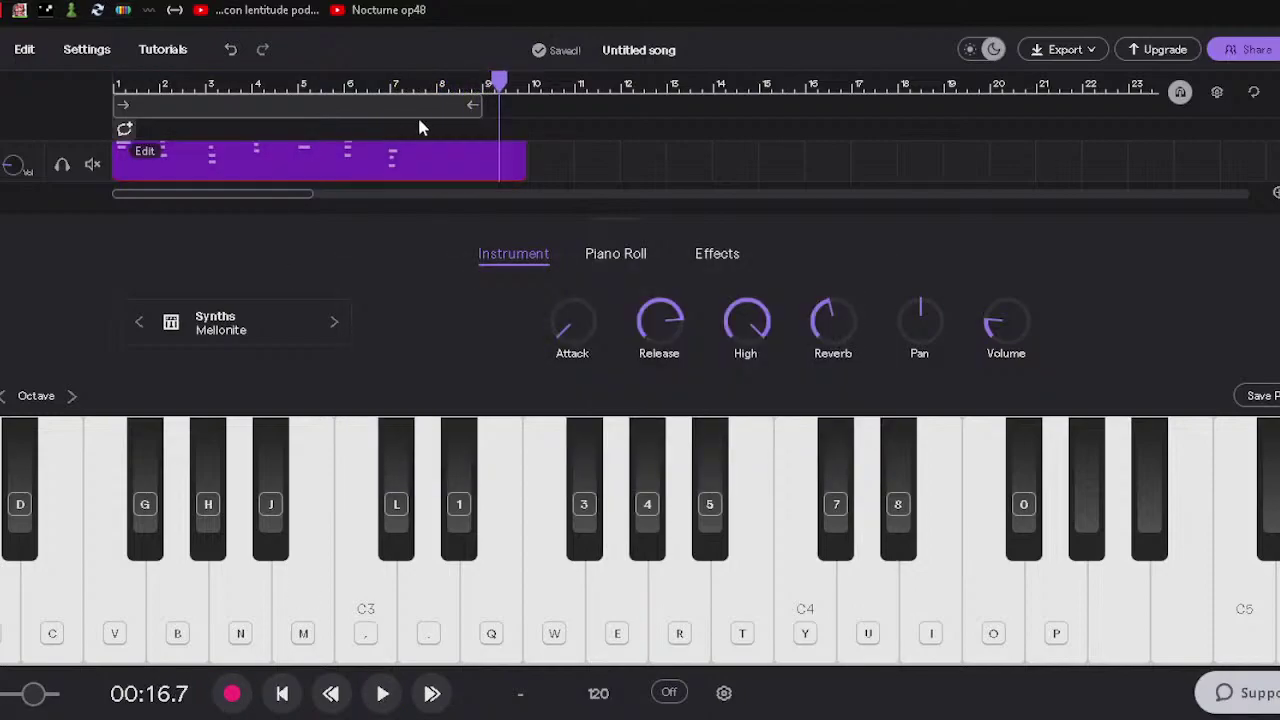
Show the recorded region's notes in the Piano Roll, play its opening and return the playhead to the start.
left_click_drag(489, 81, 459, 81)
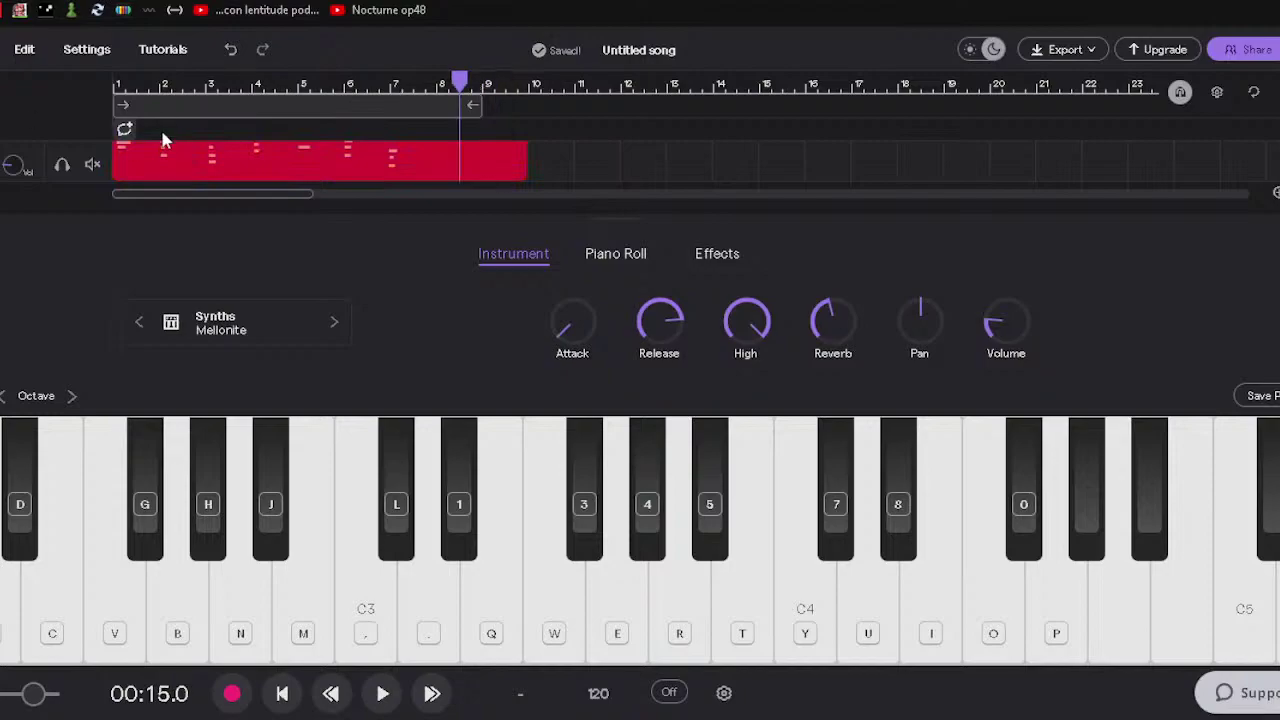
left_click(145, 168)
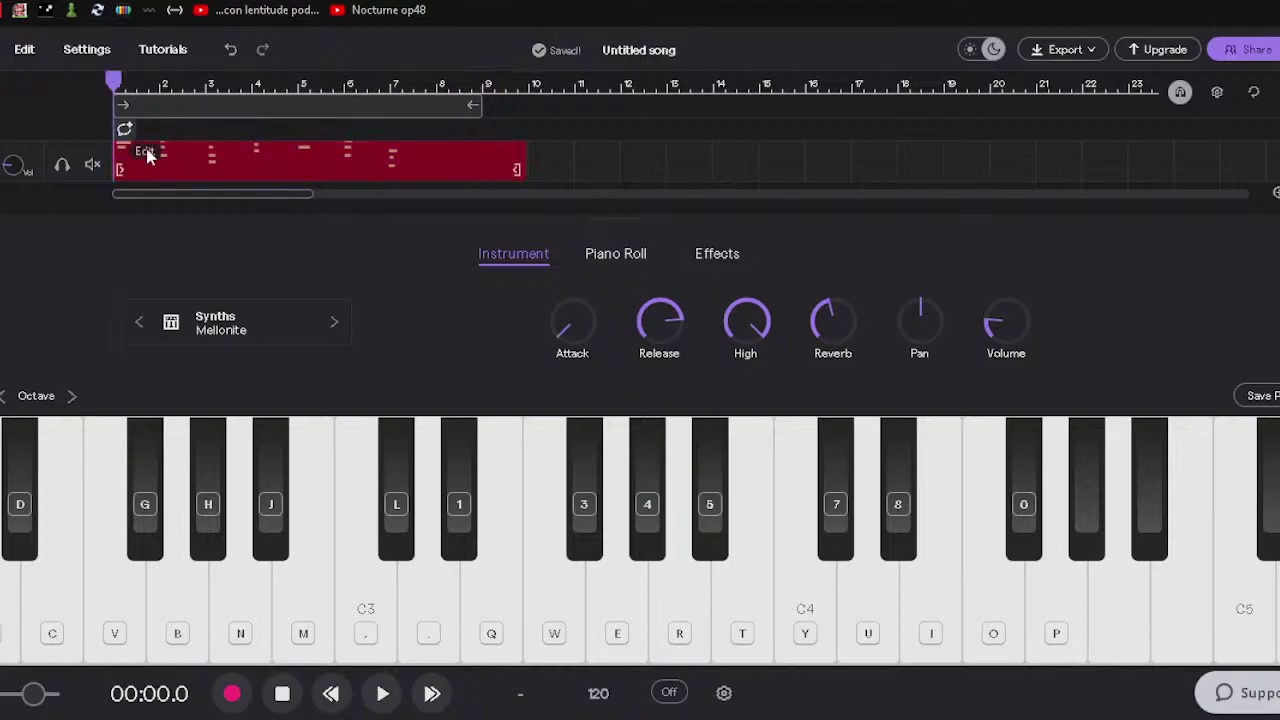
right_click(147, 157)
left_click(624, 256)
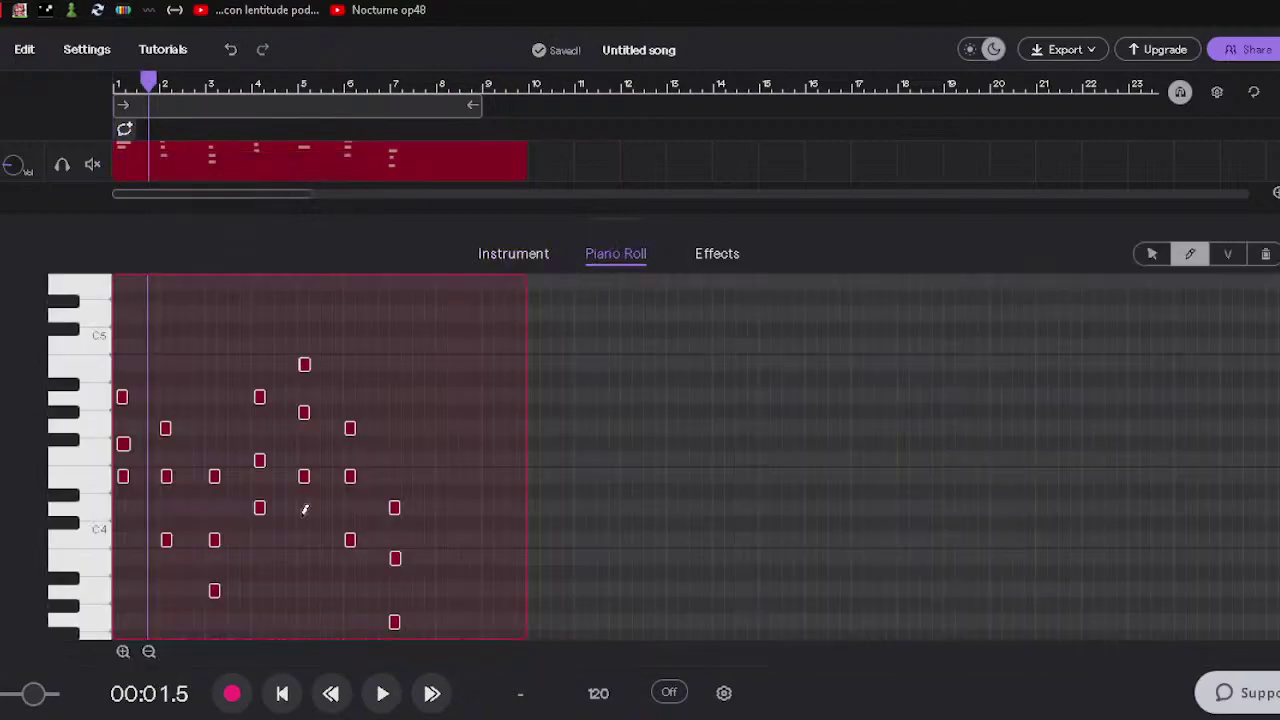
left_click(282, 693)
left_click(381, 693)
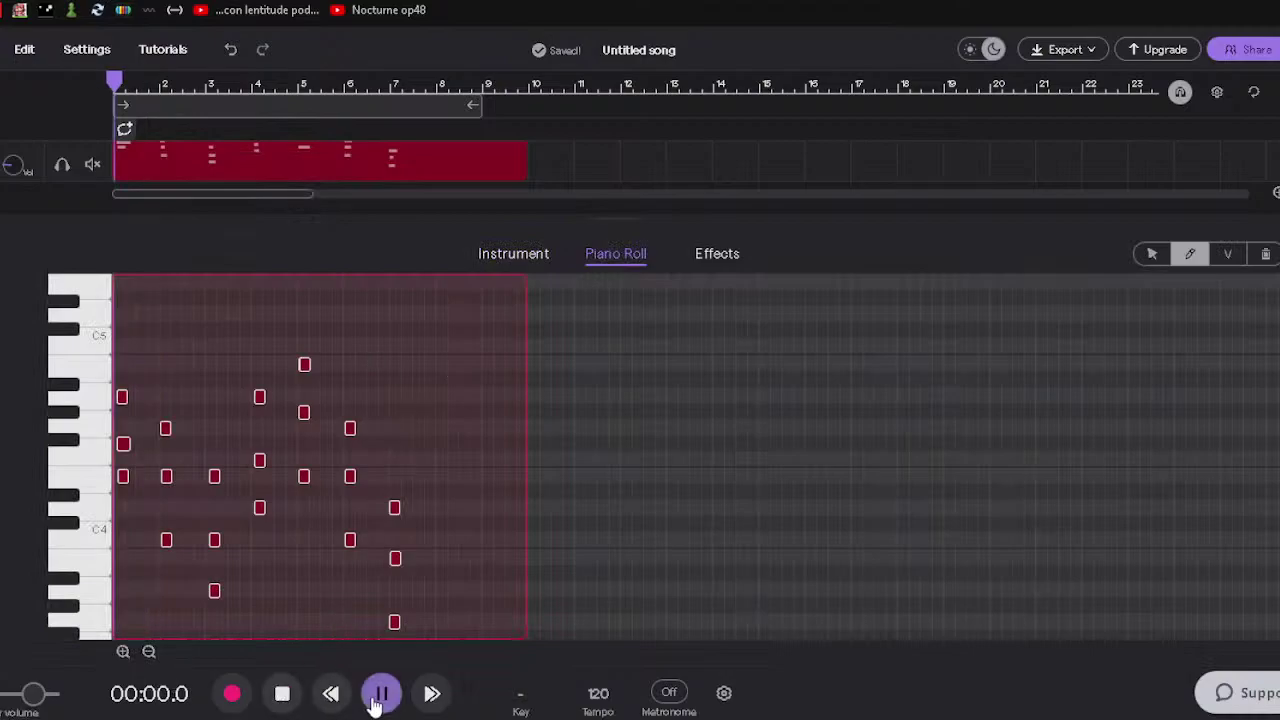
left_click(381, 693)
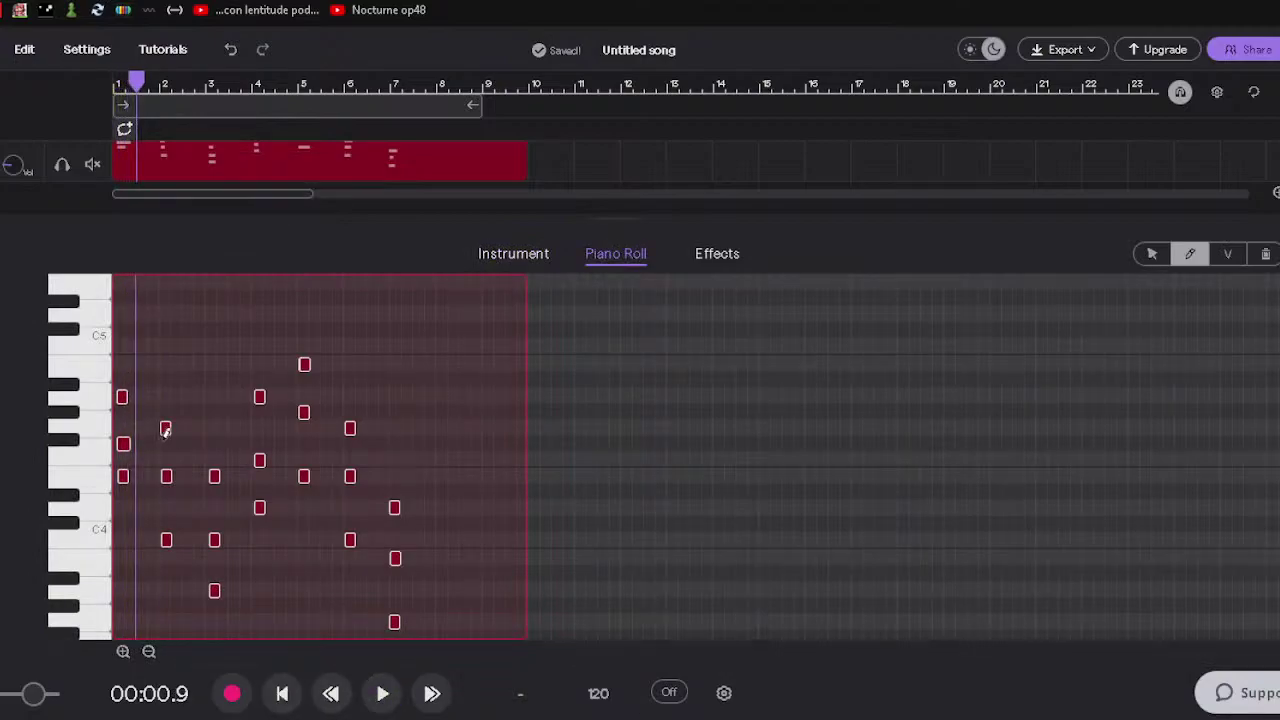
left_click(282, 693)
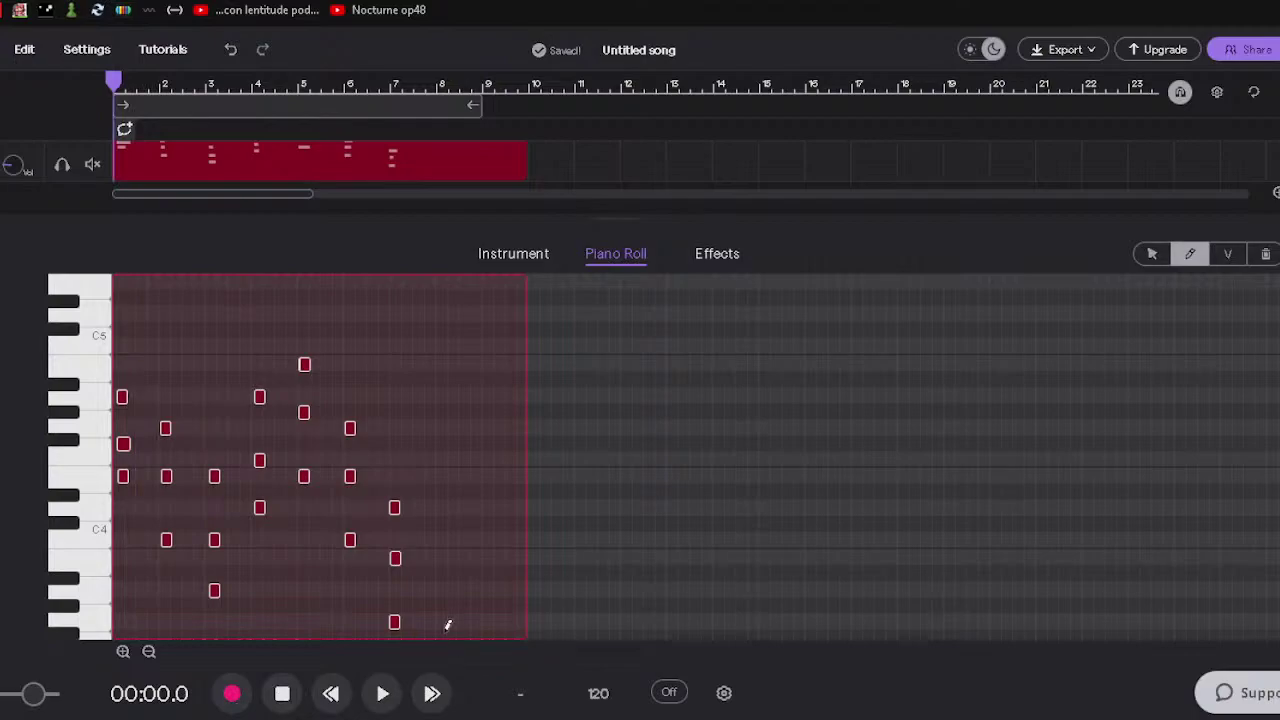
Undo the recorded seven-chord region and keep the empty Piano Roll open.
right_click(211, 160)
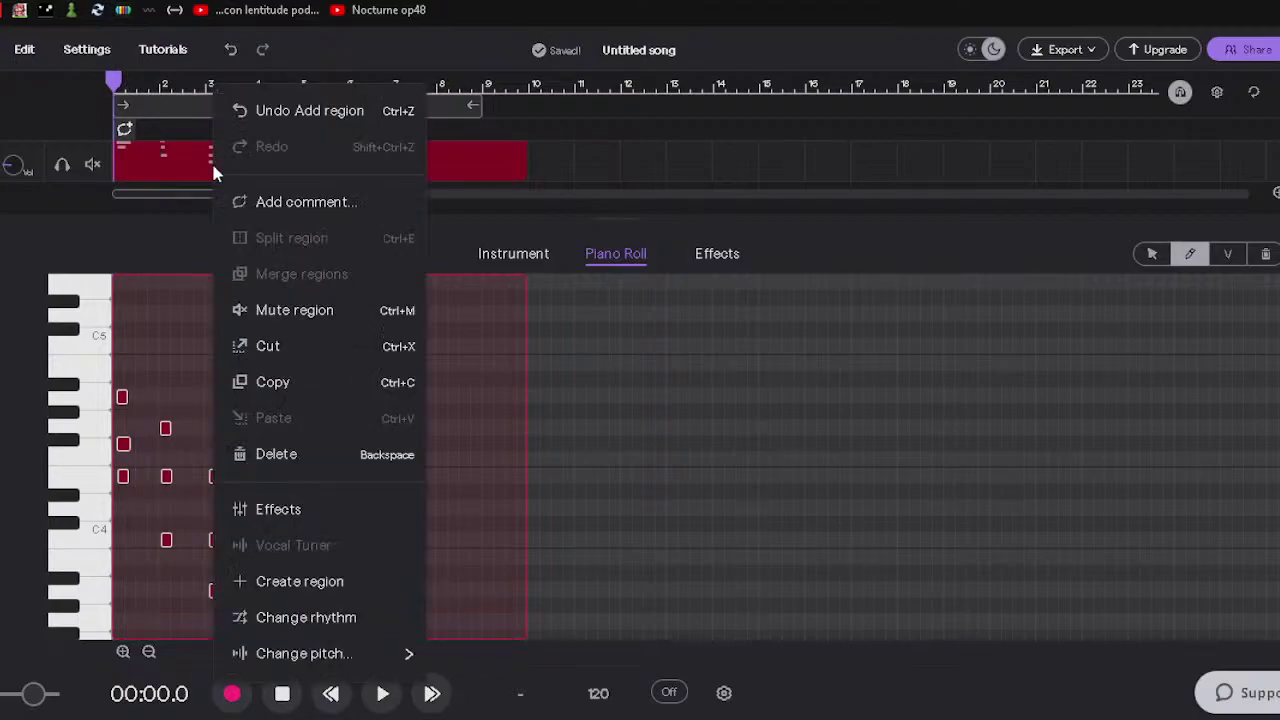
left_click(193, 248)
left_click(230, 49)
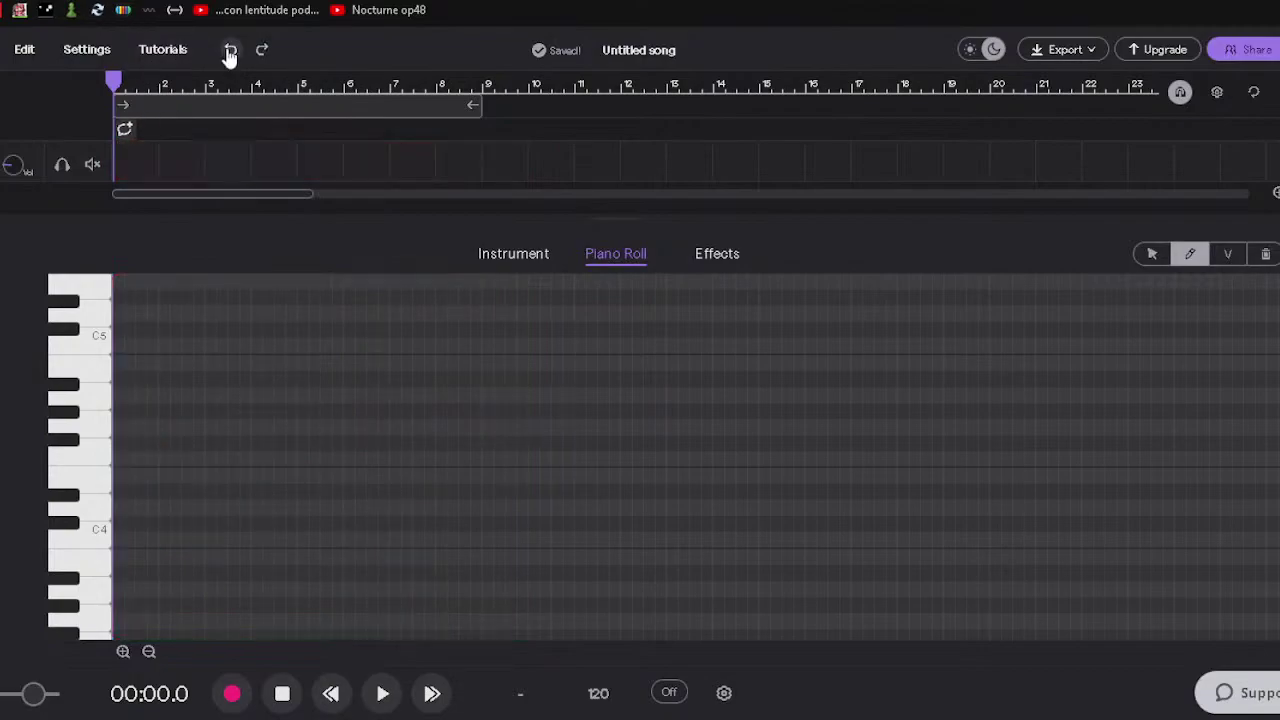
left_click(515, 262)
left_click(586, 255)
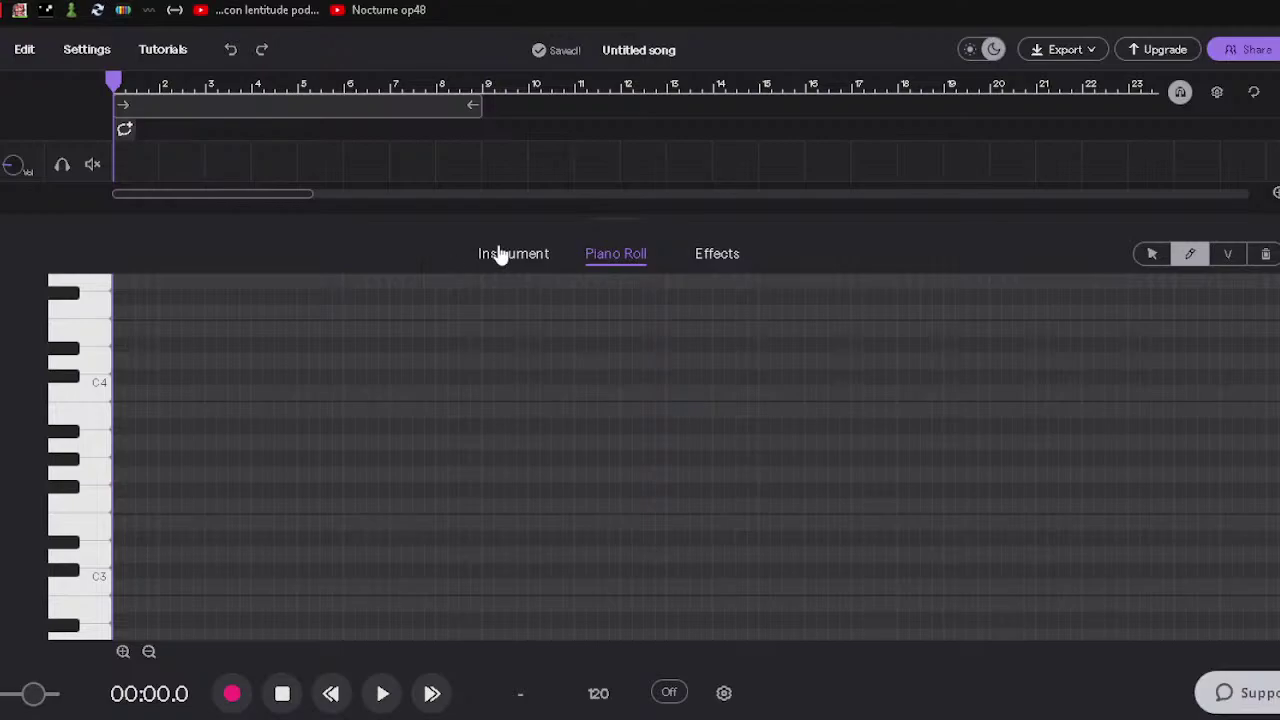
Record a short new take of under three bars with Mellonite and undo it.
left_click(229, 700)
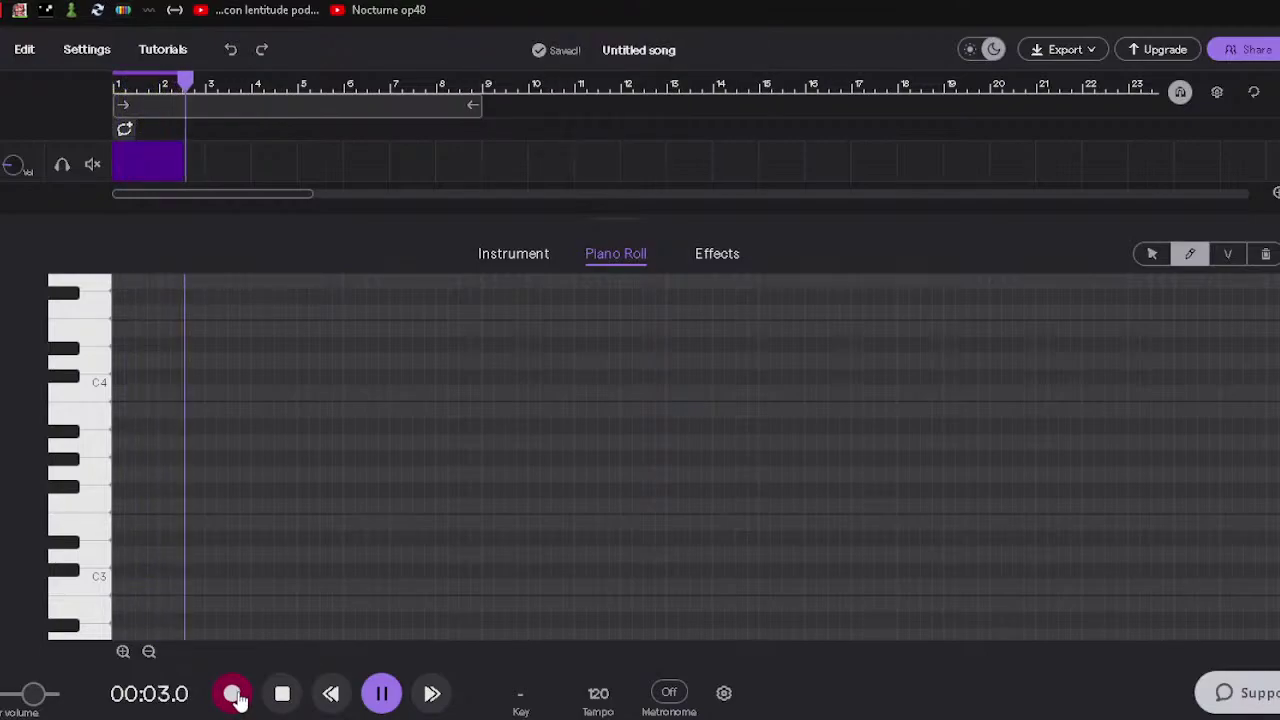
left_click(233, 697)
left_click(236, 695)
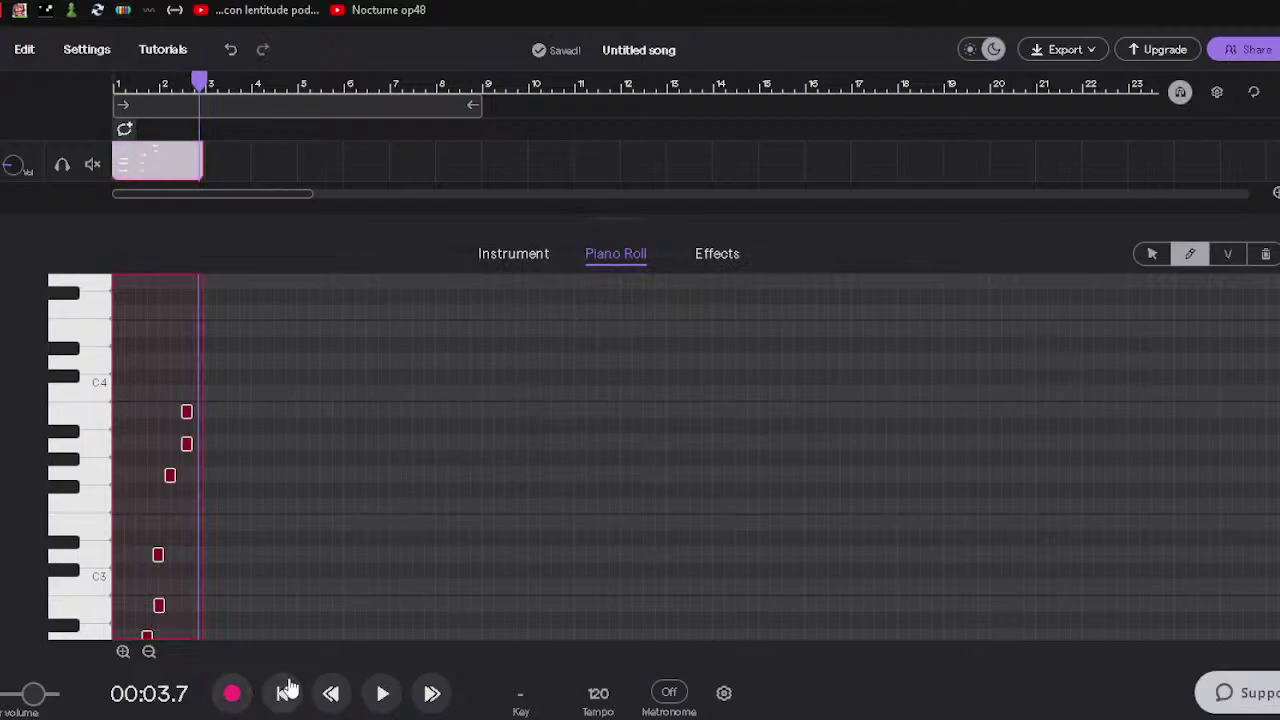
left_click(233, 52)
Return the playhead to the song's start and record a nine-chord take with Mellonite.
scroll(300, 370, "down", 1)
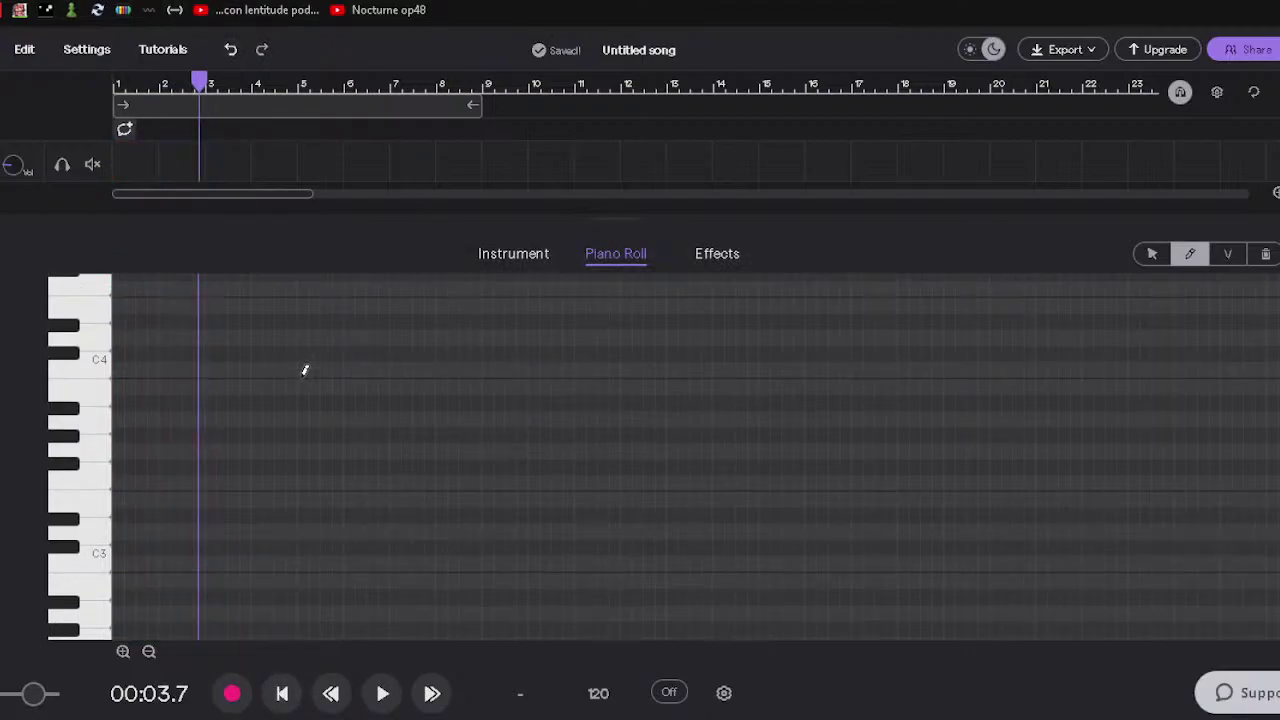
left_click(149, 651)
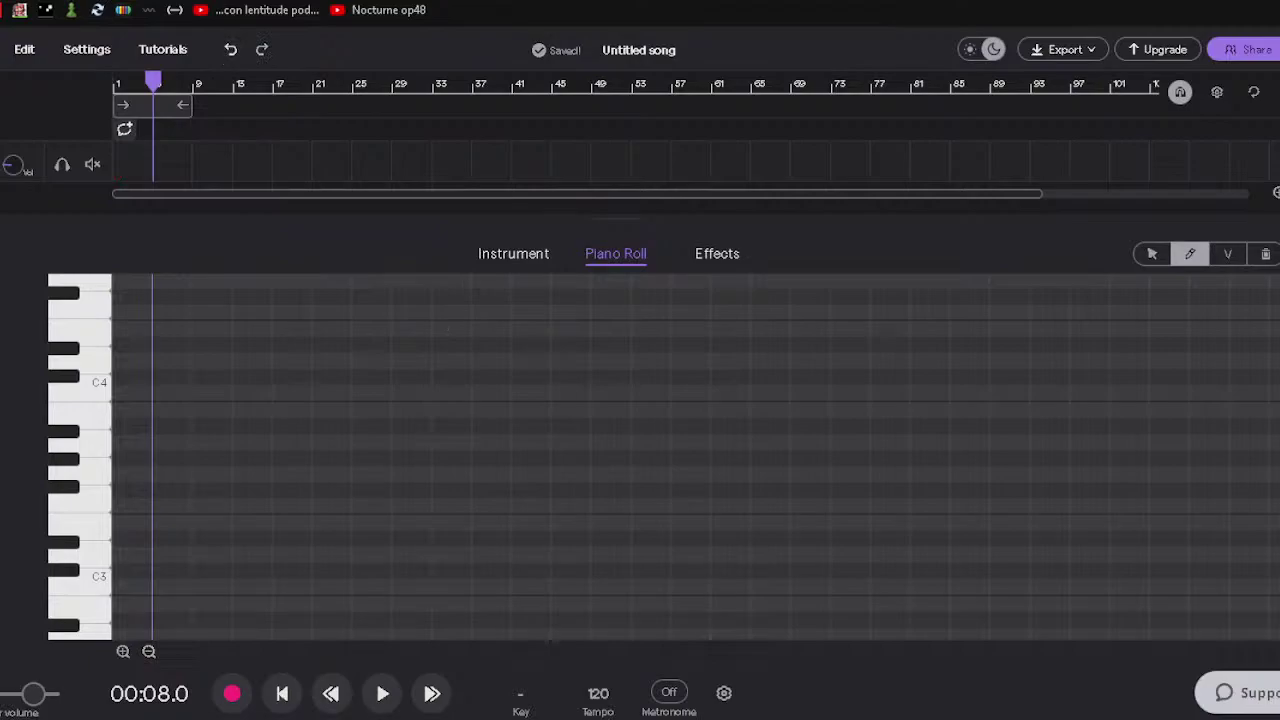
left_click(287, 694)
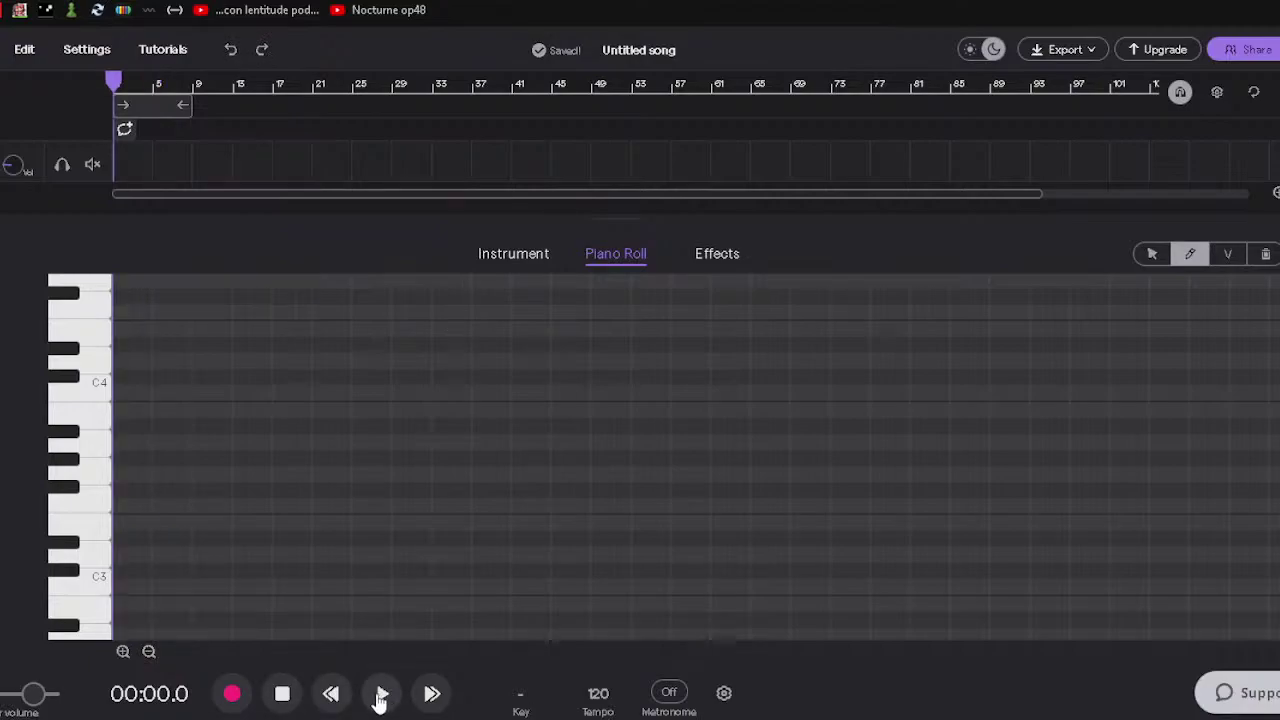
left_click(236, 694)
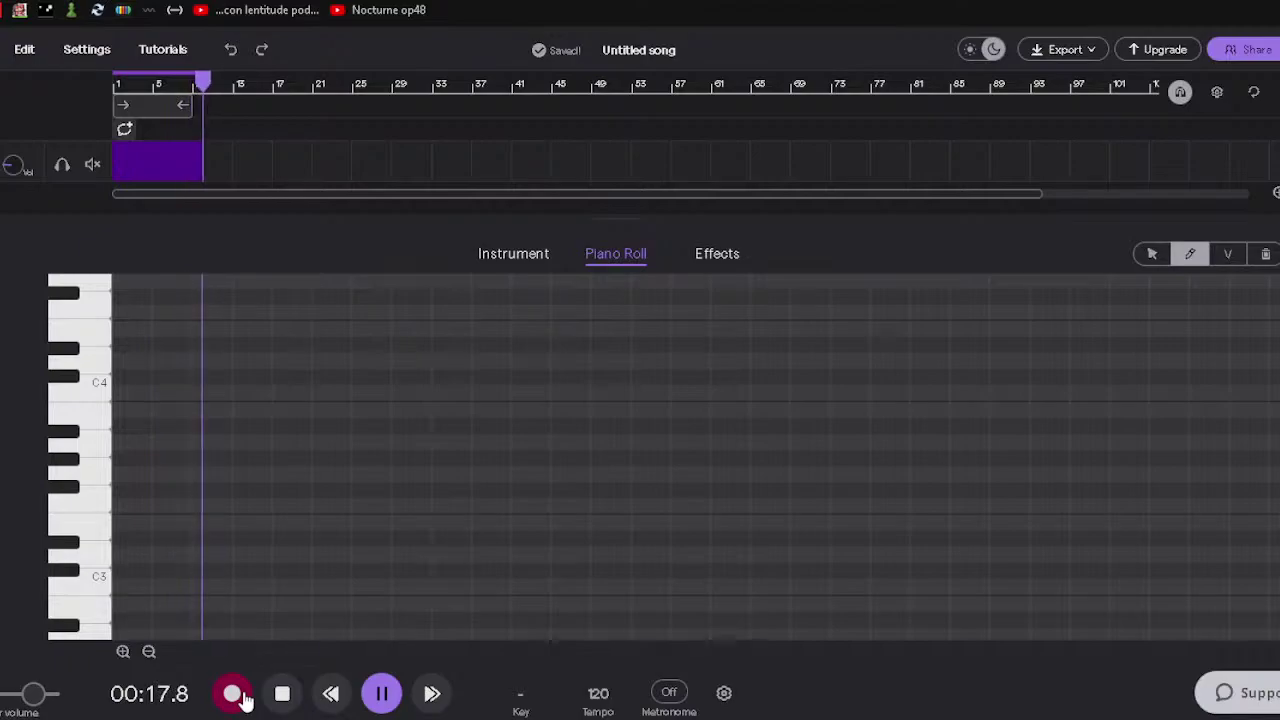
left_click(240, 697)
scroll(139, 336, "up", 5)
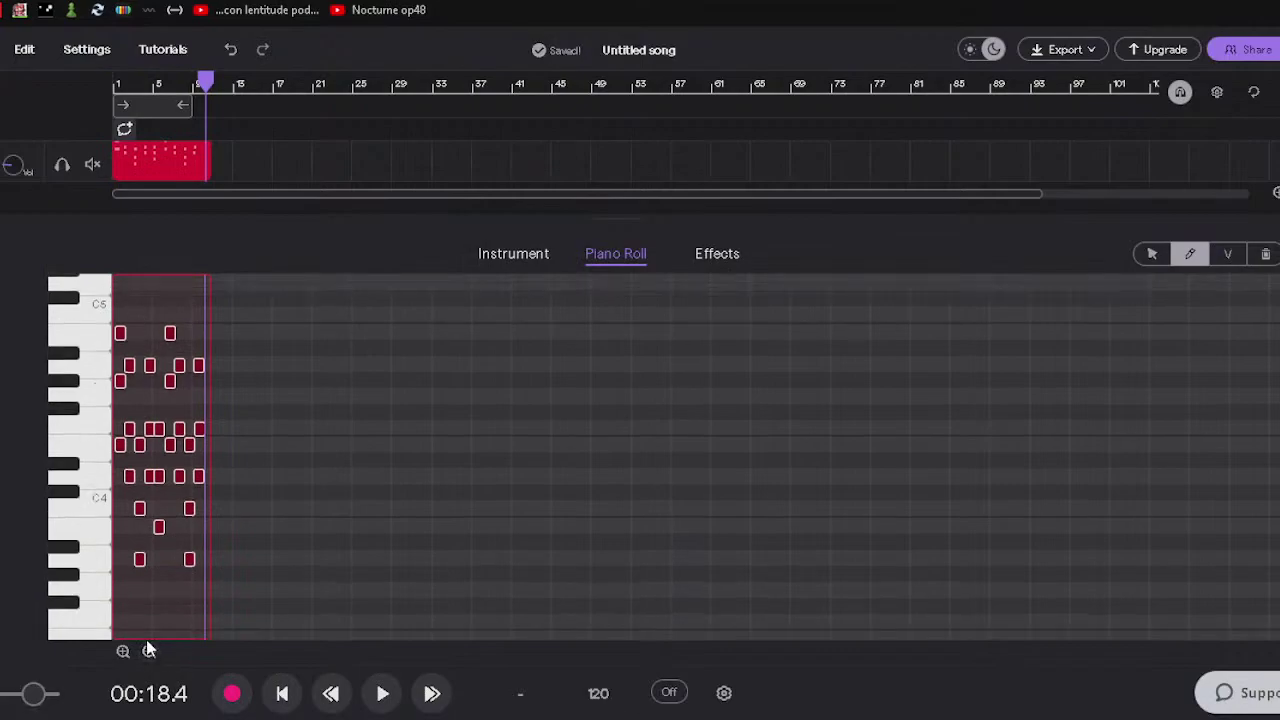
Shorten the three notes of the first chord in the Piano Roll to match the length of the other chords' notes.
left_click(149, 651)
left_click(123, 651)
left_click(123, 651)
left_click(123, 651)
left_click(123, 651)
left_click(123, 651)
left_click(149, 651)
left_click(149, 651)
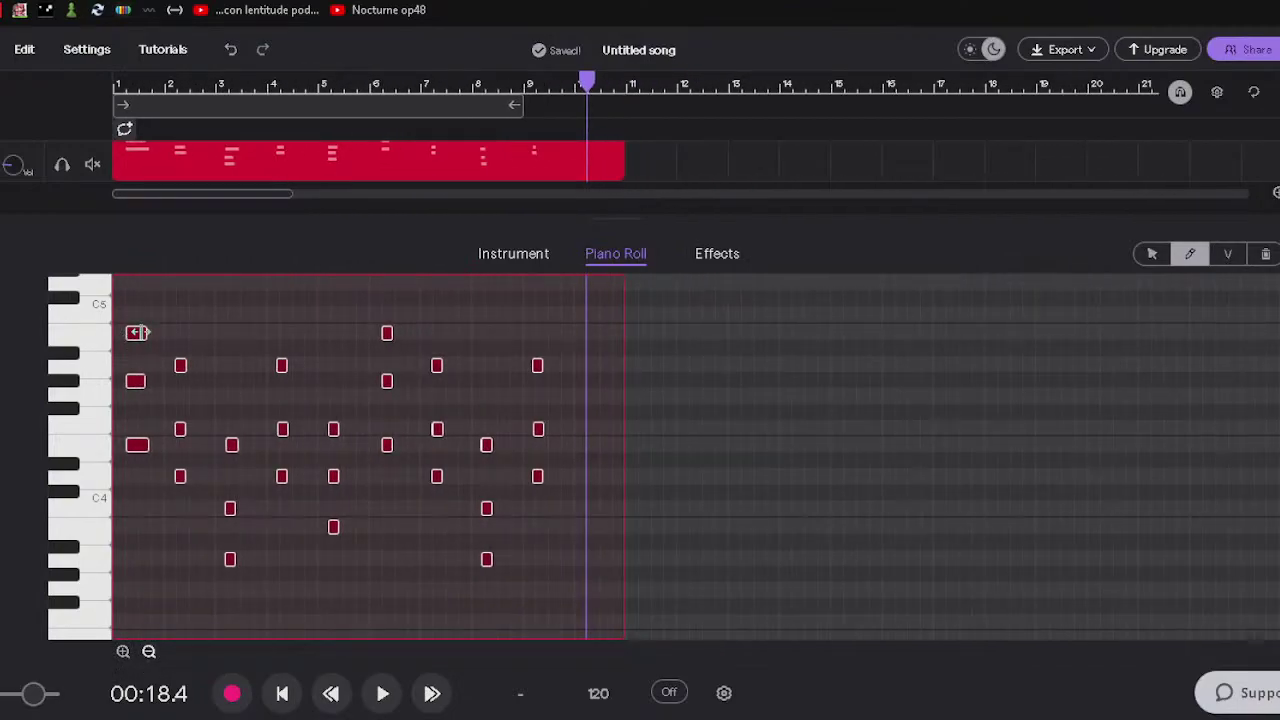
left_click_drag(137, 332, 130, 333)
left_click_drag(141, 383, 133, 384)
left_click_drag(143, 445, 133, 448)
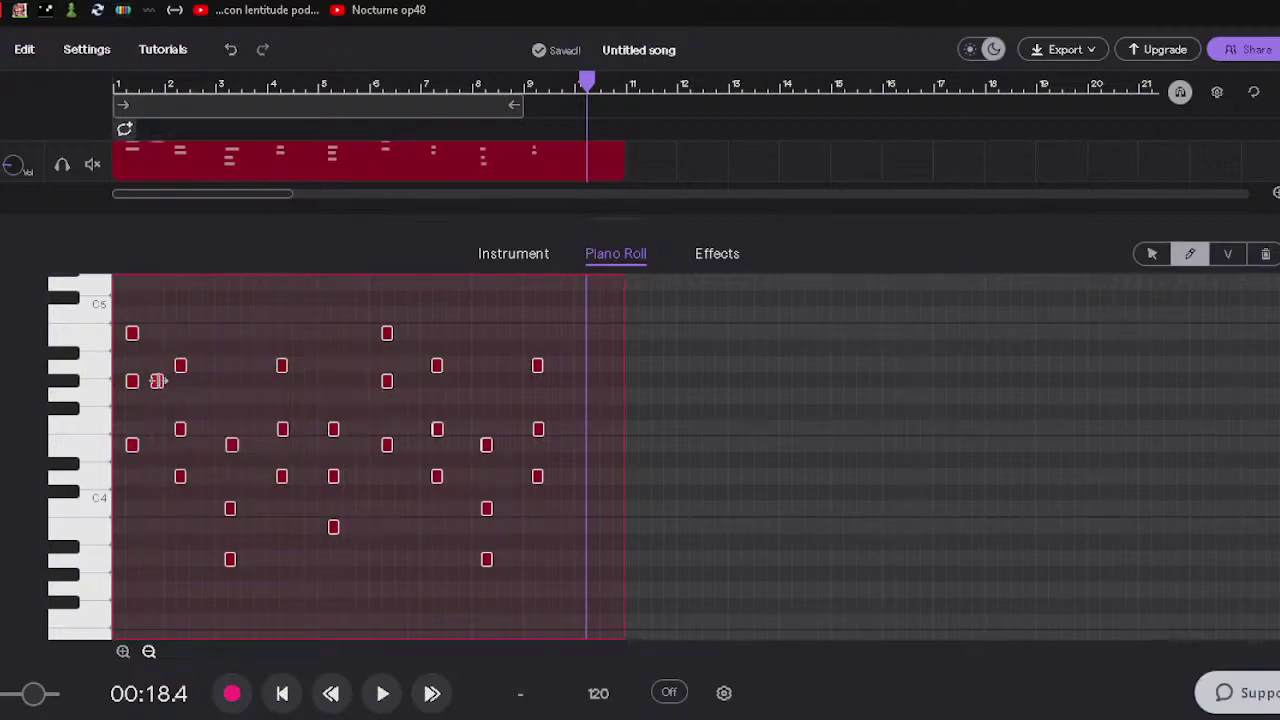
Play the edited region from the start and pause after the fourth chord.
left_click(272, 699)
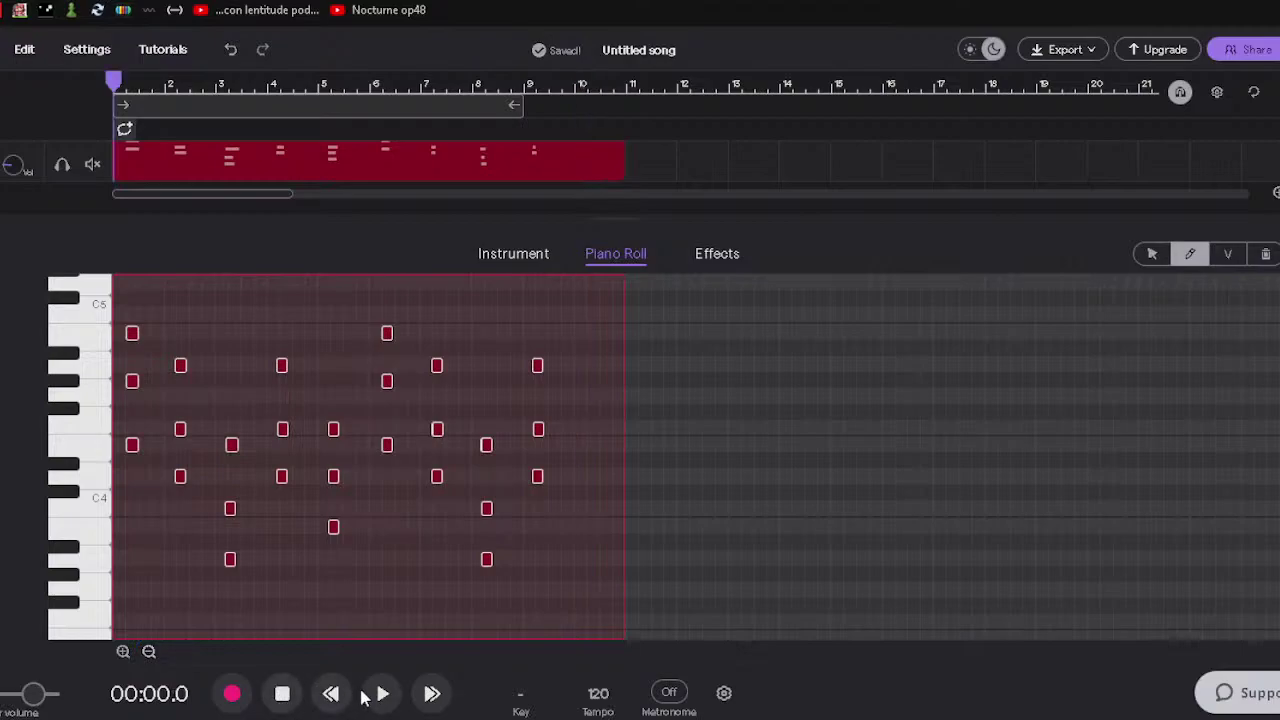
left_click(380, 696)
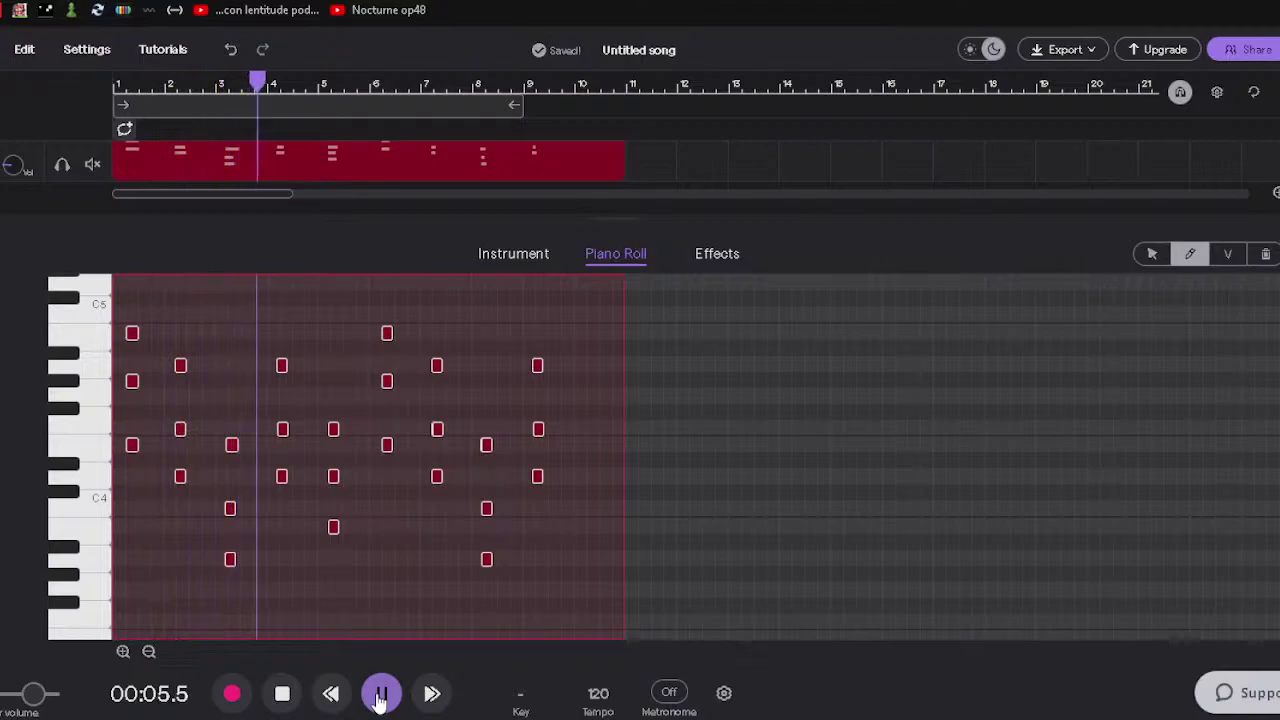
left_click(381, 695)
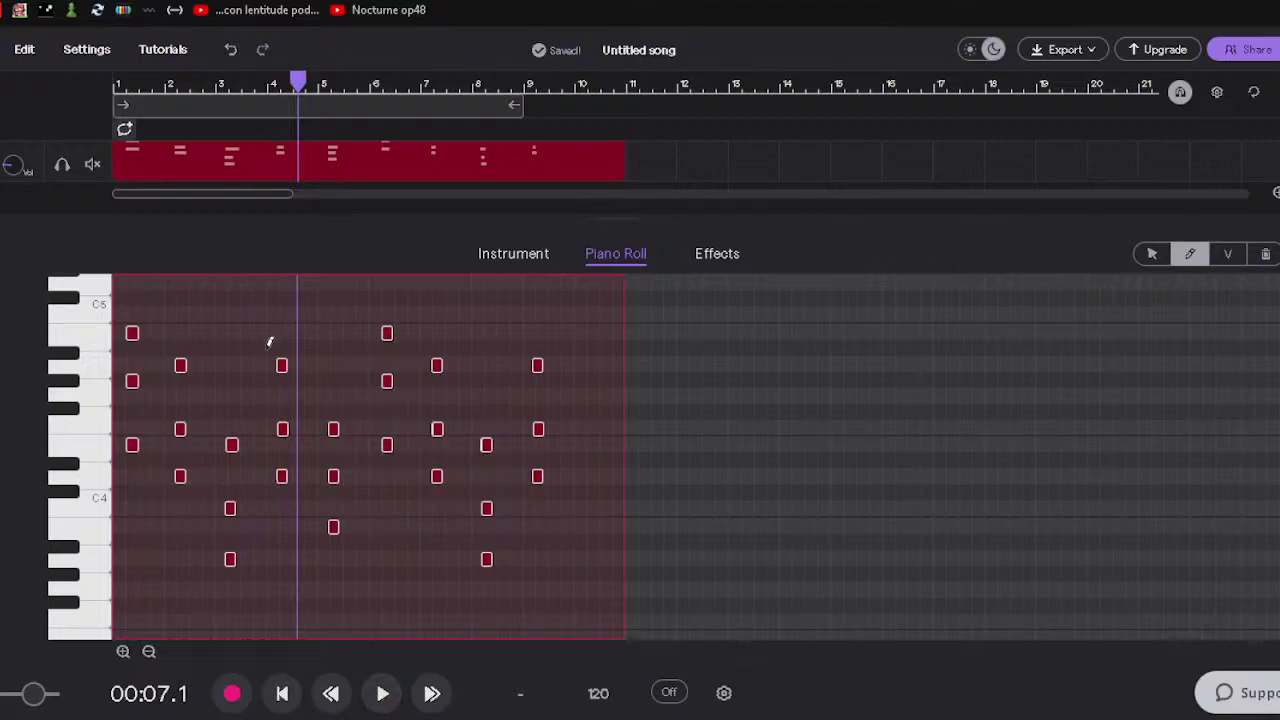
Lower all three notes of the fourth chord by two semitones and shift them slightly earlier in bar 4.
right_click(283, 430)
left_click(1148, 256)
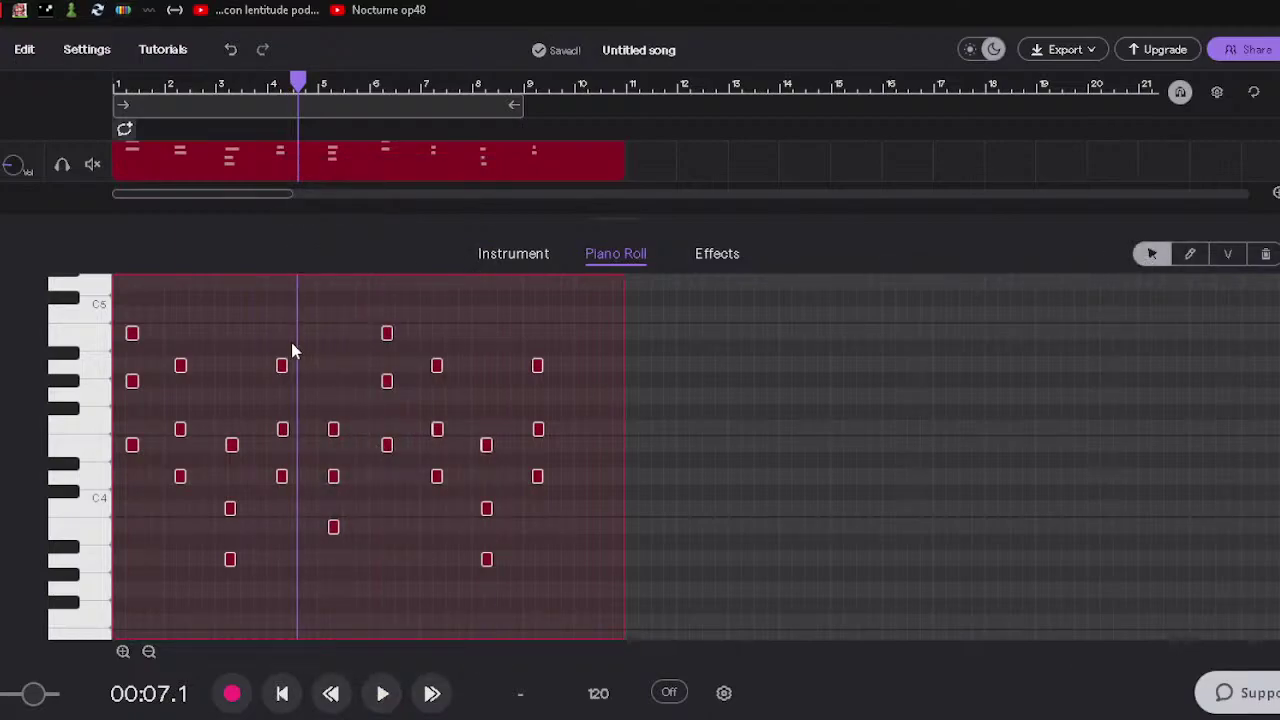
left_click_drag(284, 484, 278, 518)
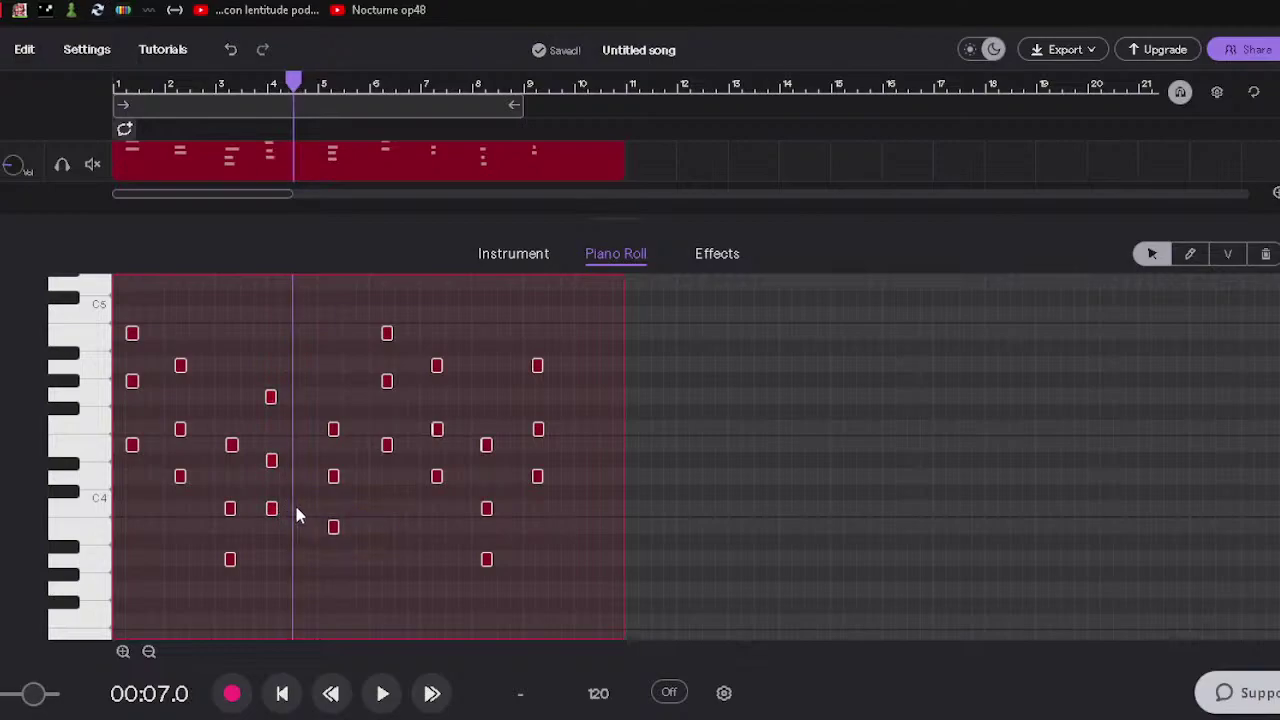
Play the progression from the song's start and pause just after the lowered fourth chord.
left_click(282, 693)
left_click(382, 693)
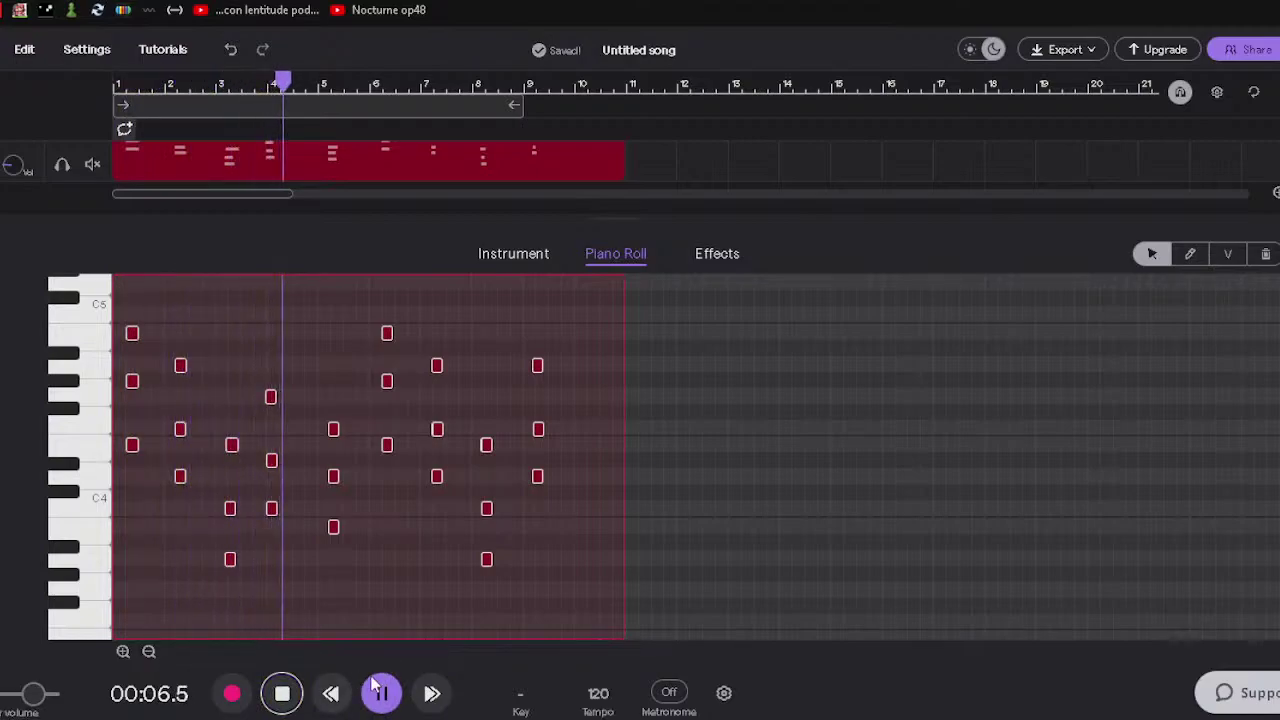
key("space")
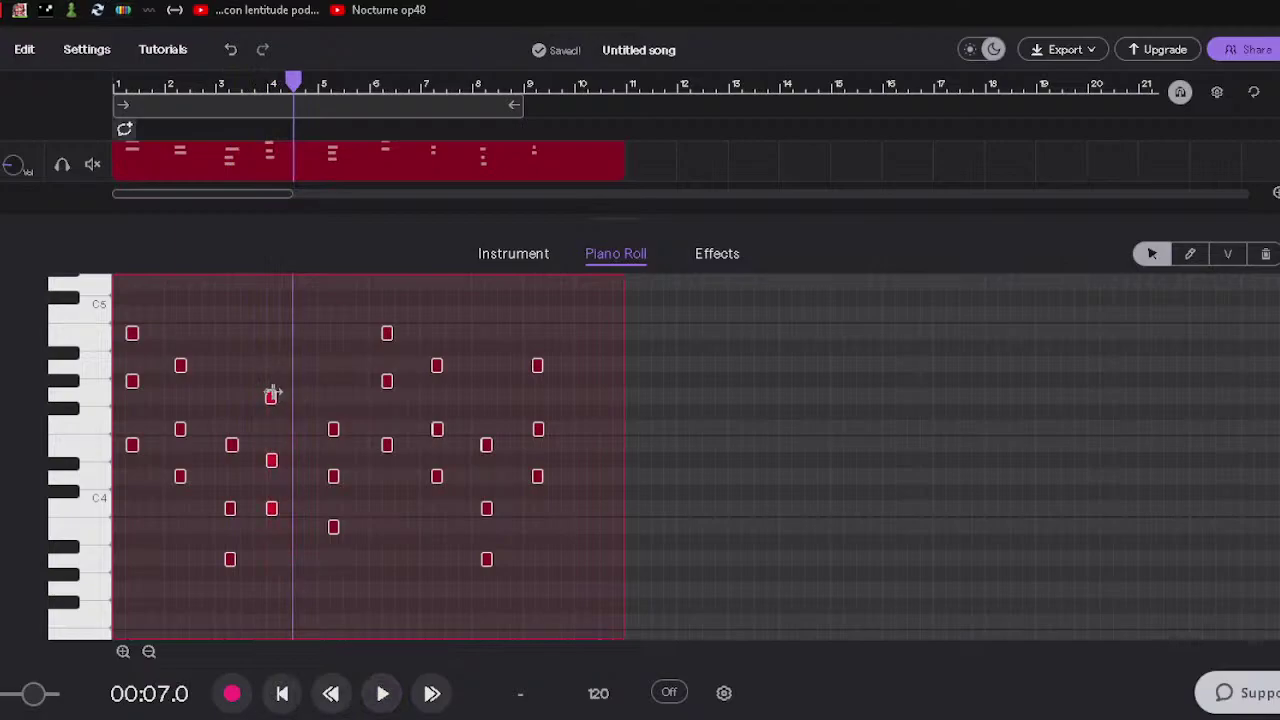
Shift the fourth chord slightly later in bar 4 and raise its middle note by one semitone.
left_click_drag(271, 397, 286, 398)
left_click(310, 393)
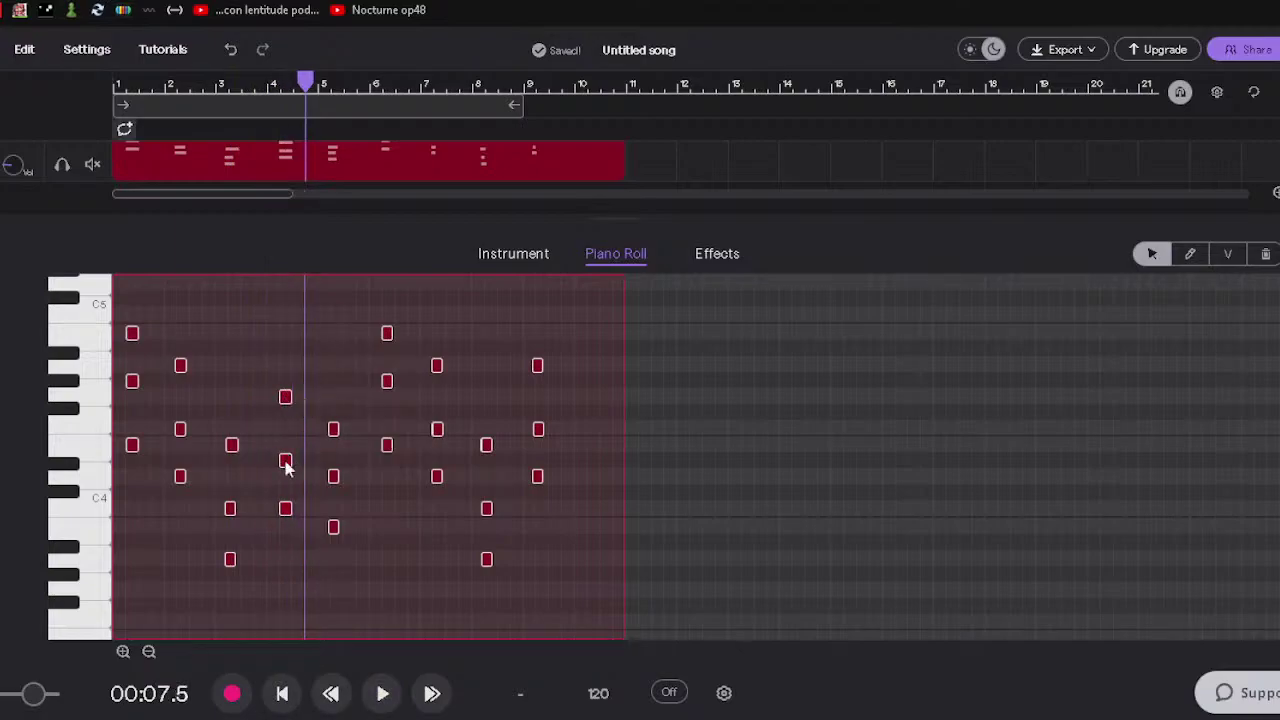
left_click(285, 446)
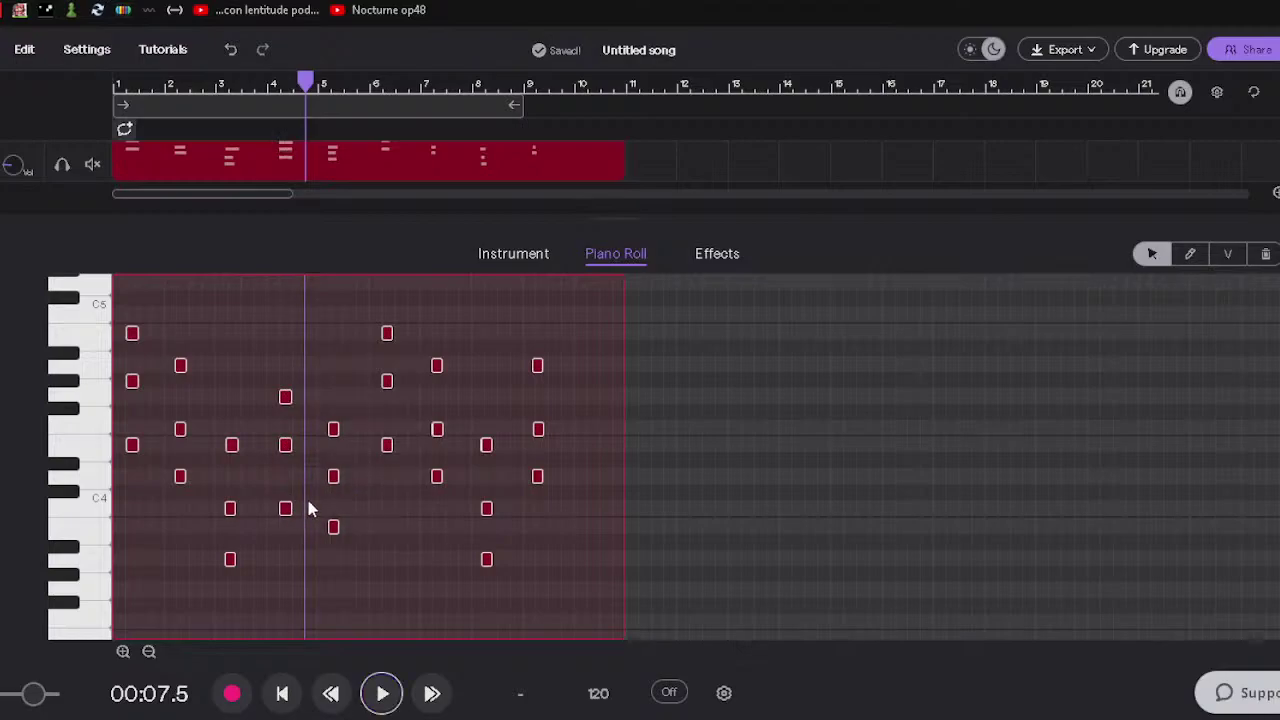
Set the playhead just before the fourth chord and audition the change from the third chord into it.
left_click(325, 694)
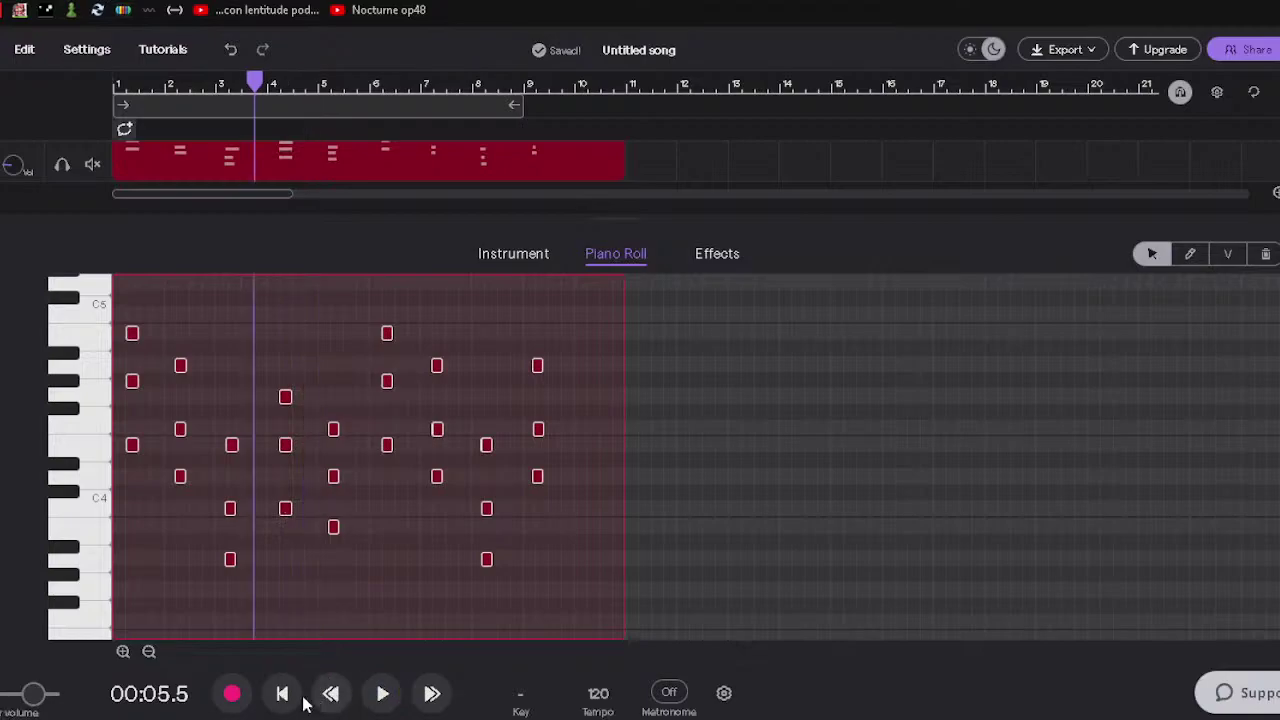
left_click(283, 694)
left_click(431, 694)
left_click(431, 694)
left_click(431, 694)
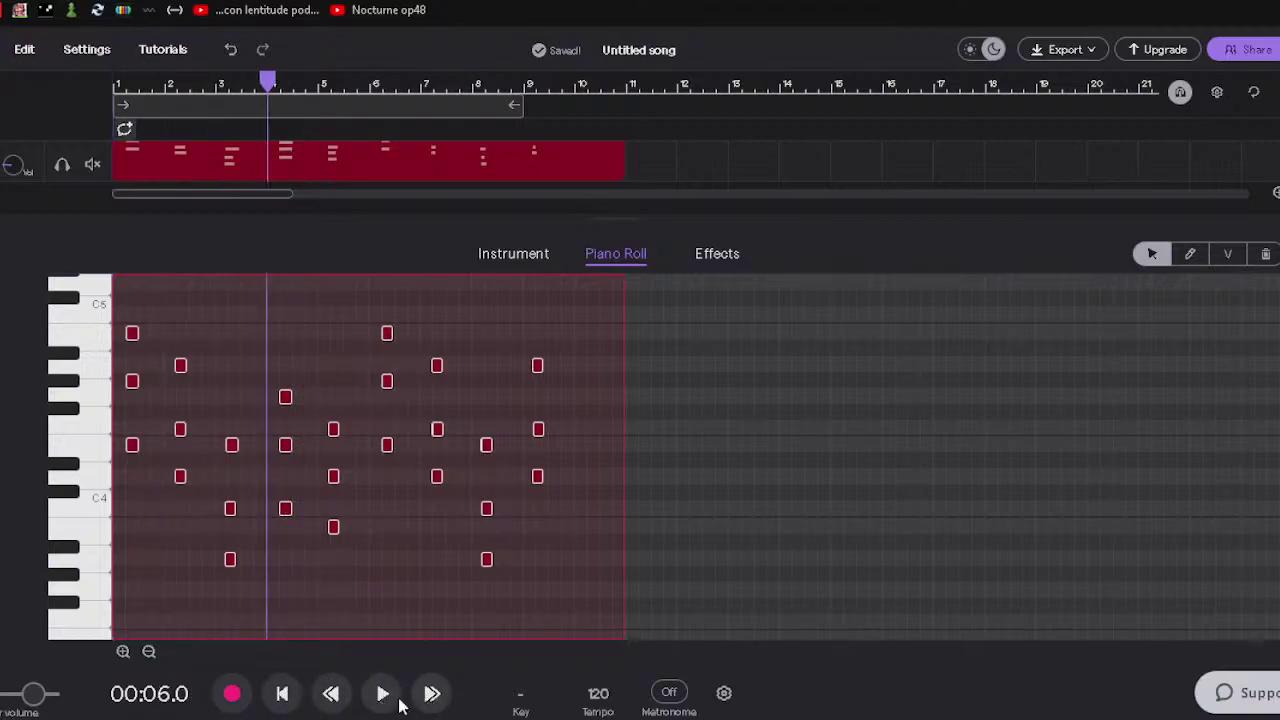
left_click(382, 694)
left_click(330, 694)
left_click(330, 694)
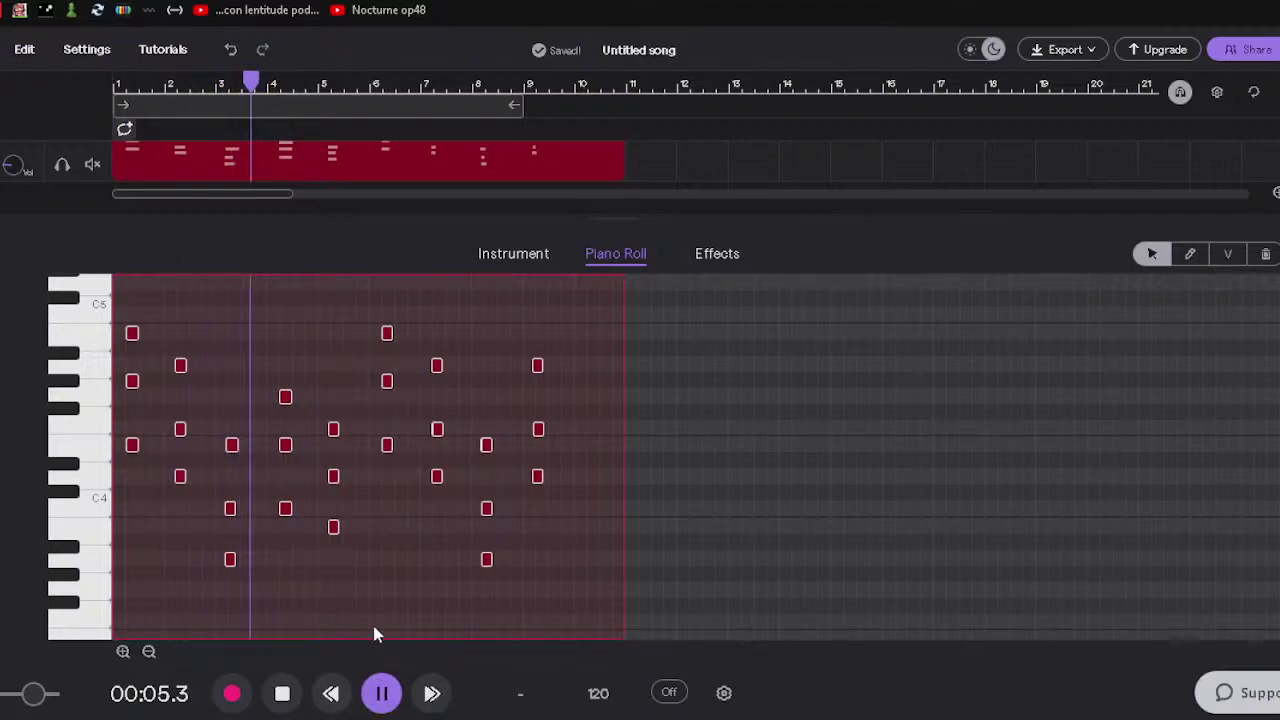
Replay the progression from the song's start and pause after the fifth chord.
left_click(381, 693)
left_click(284, 694)
left_click(373, 703)
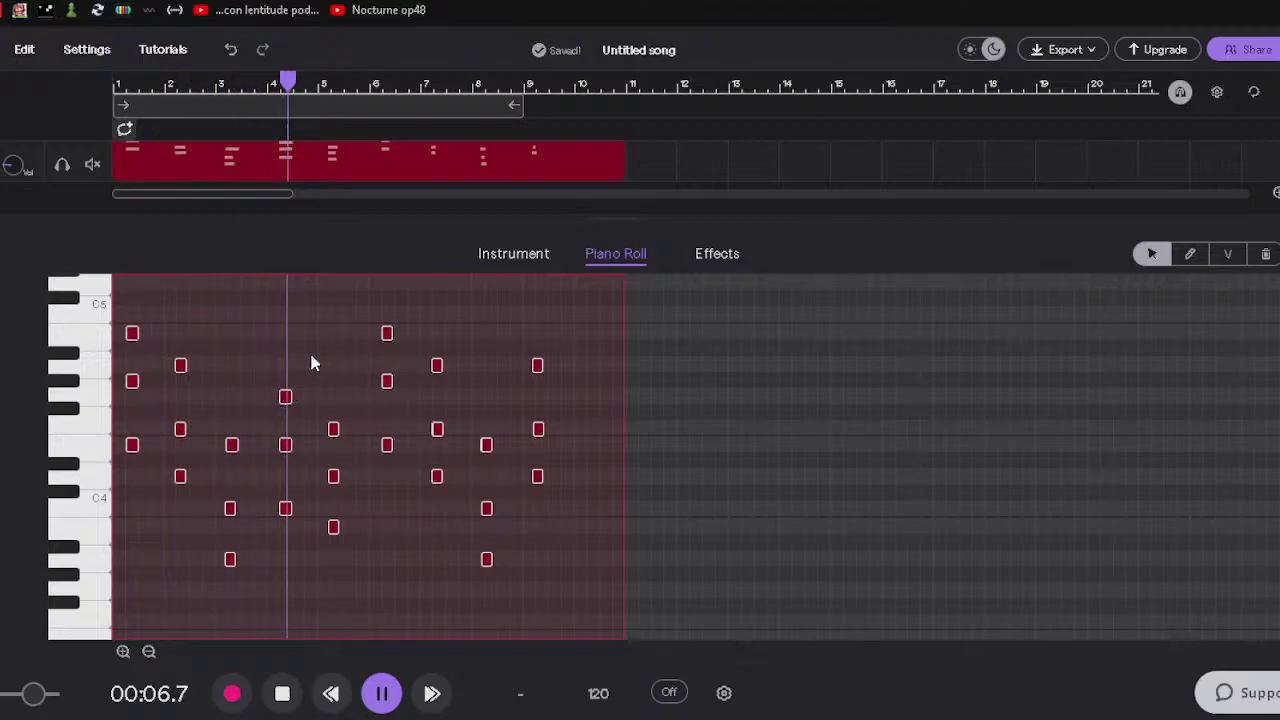
left_click(381, 694)
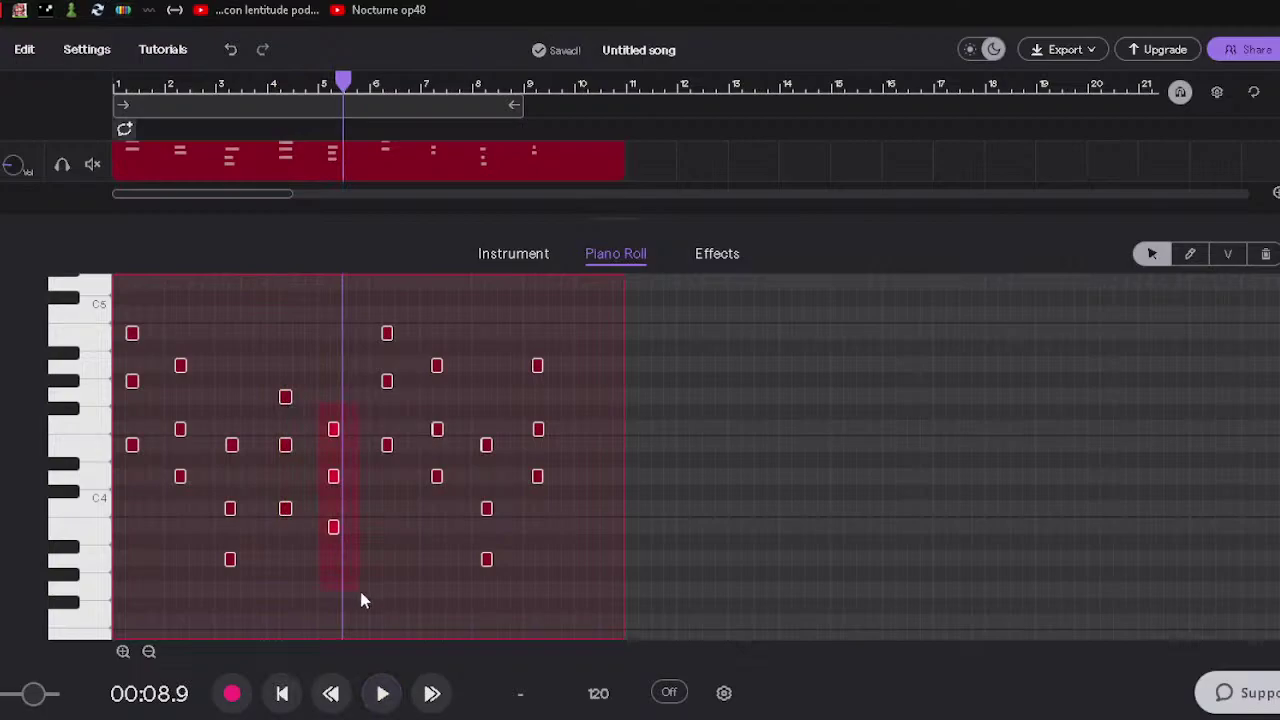
Delete every chord from the fifth onward, leaving only the first four chords.
left_click_drag(375, 306, 561, 585)
key("Delete")
scroll(286, 491, "up", 2)
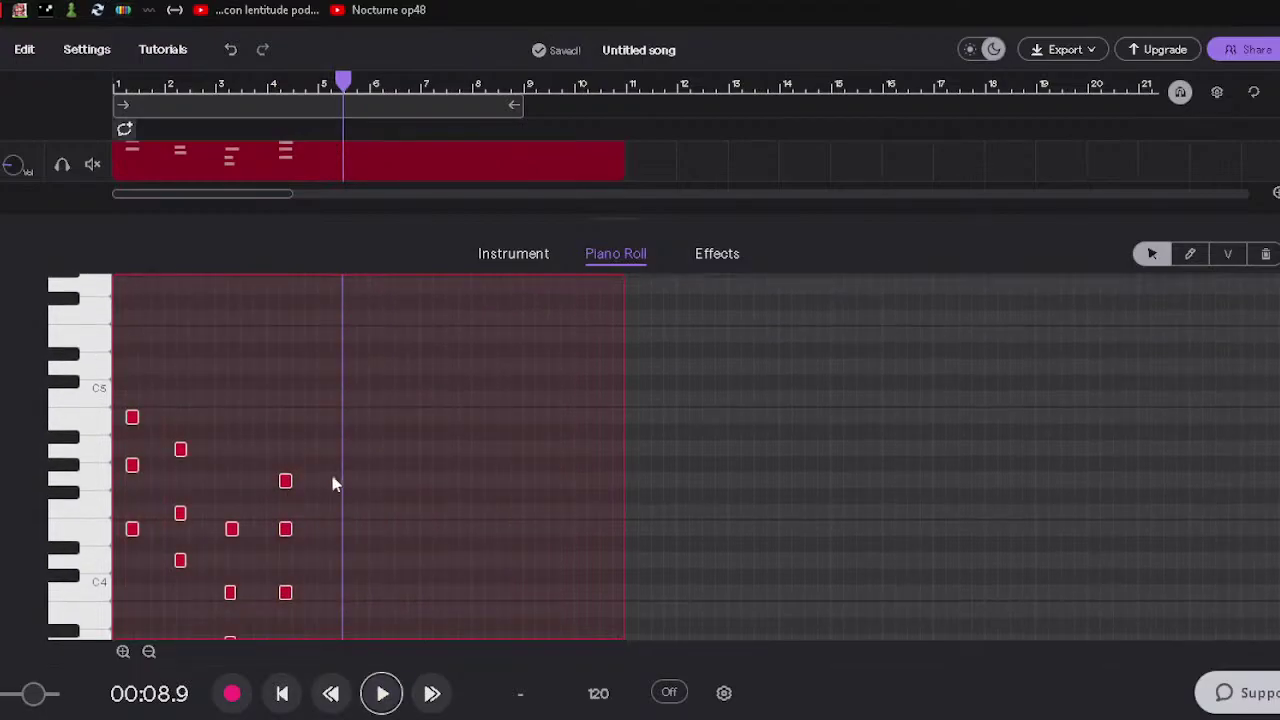
Copy the four remaining chords and paste them at about 11.5 seconds, late in bar 6.
left_click(409, 520)
scroll(412, 525, "down", 1)
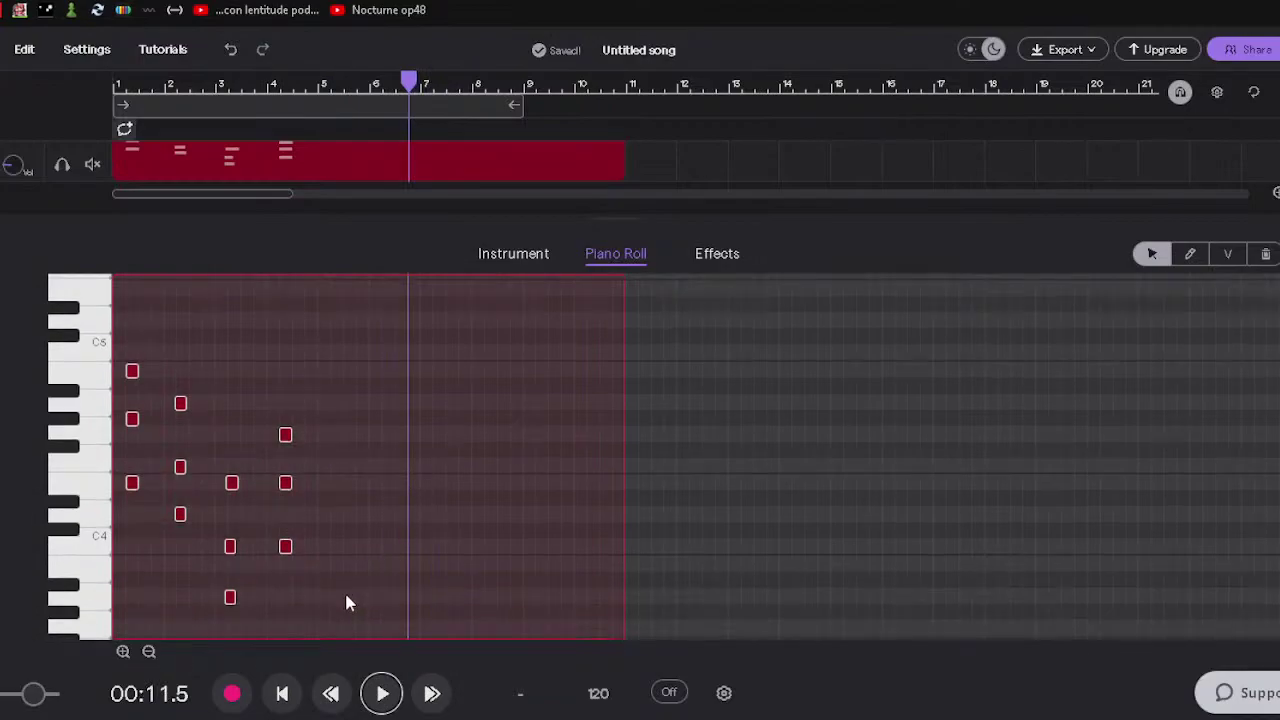
scroll(123, 294, "up", 2)
scroll(327, 422, "down", 1)
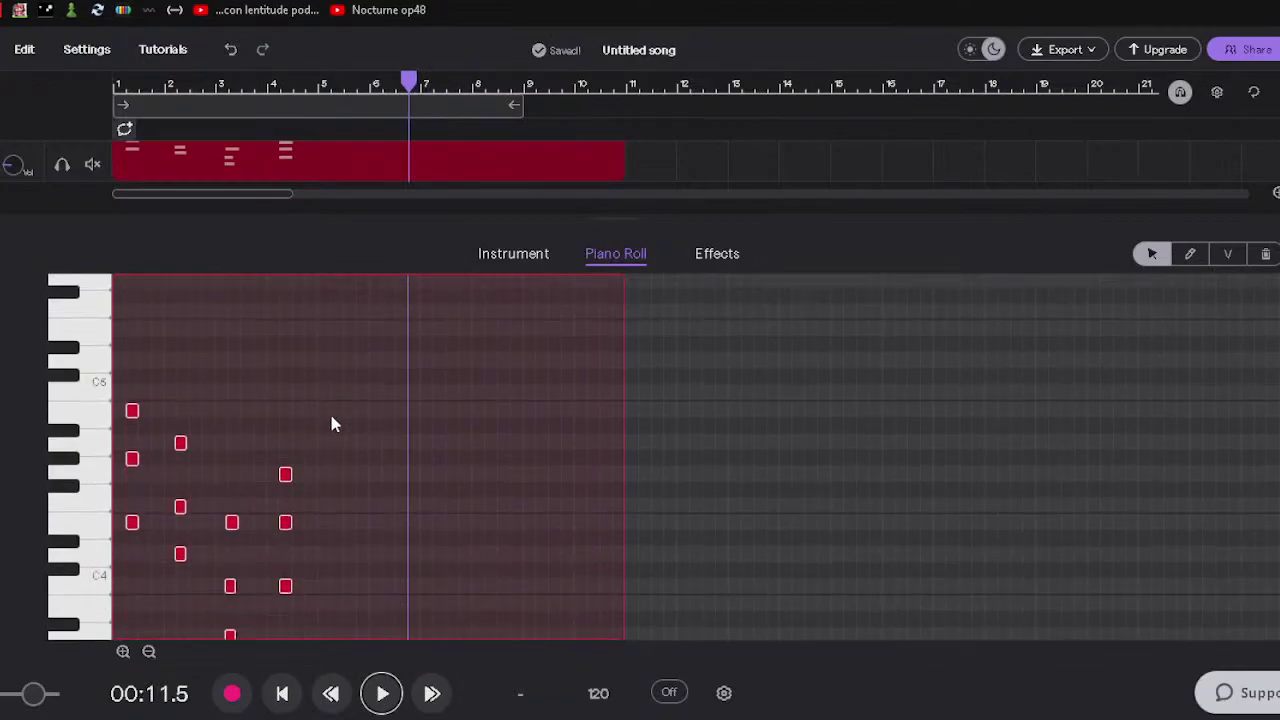
scroll(443, 477, "down", 1)
key("ctrl+v")
Move the four pasted chords earlier so they fill bars 5 to 8.
left_click_drag(390, 310, 603, 557)
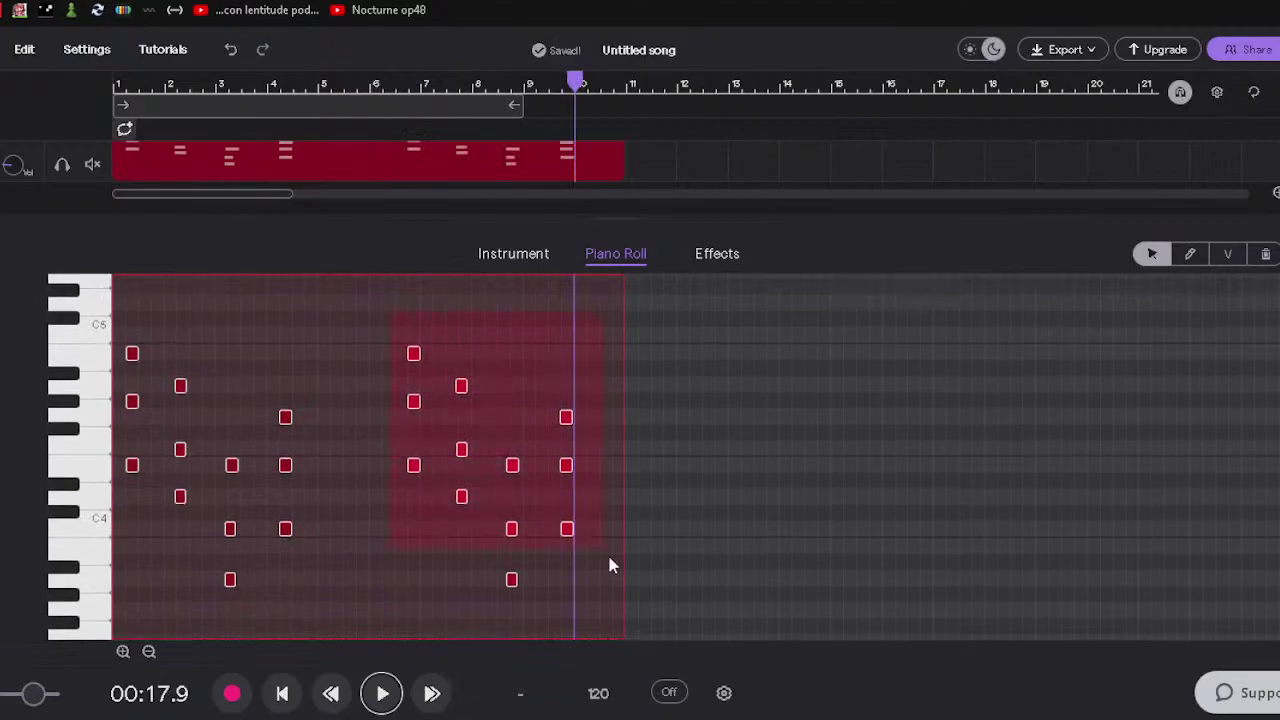
left_click_drag(413, 466, 336, 472)
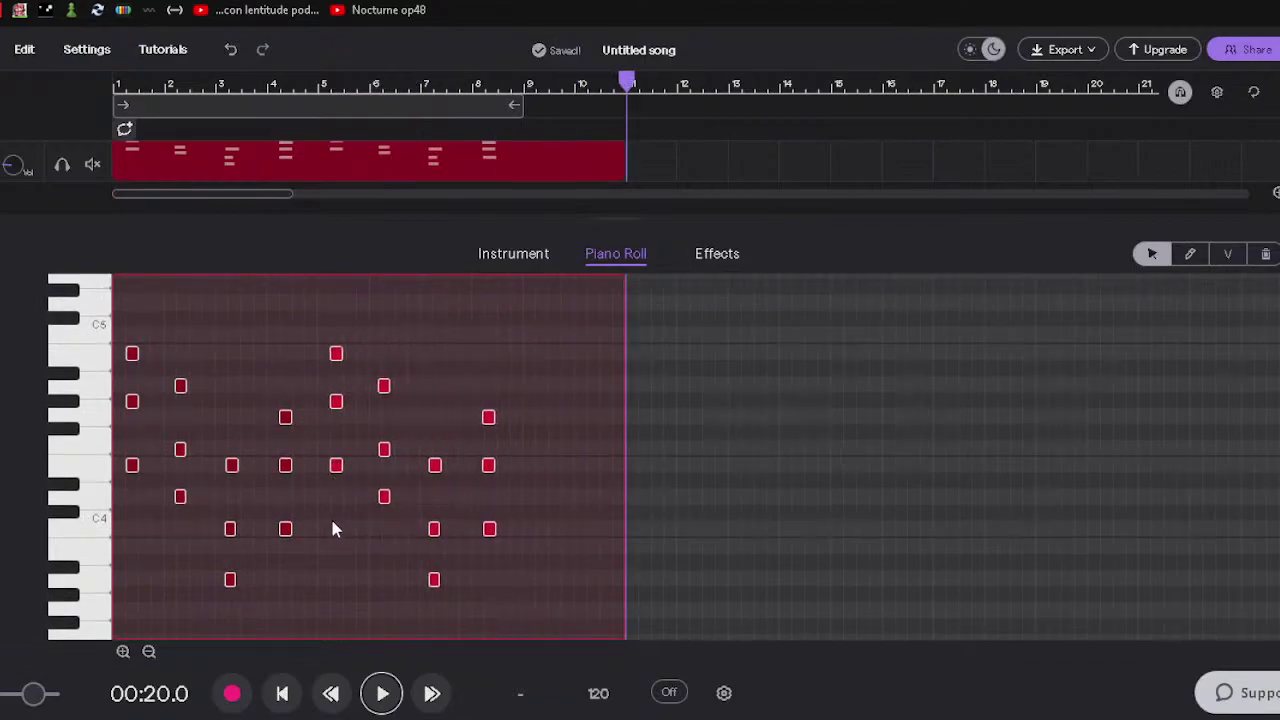
left_click(331, 528)
Play the eight chords from the start, stop at the eighth and return the playhead to the beginning.
left_click(288, 695)
left_click(383, 693)
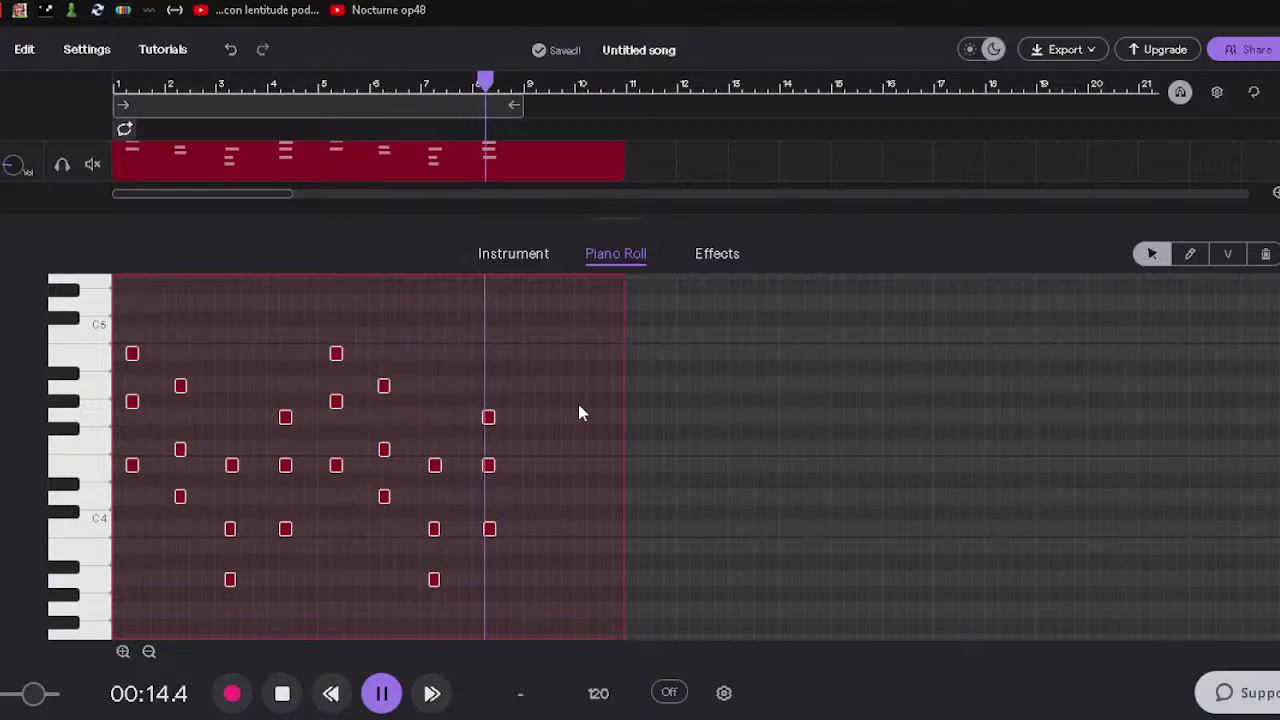
left_click(381, 693)
left_click(285, 698)
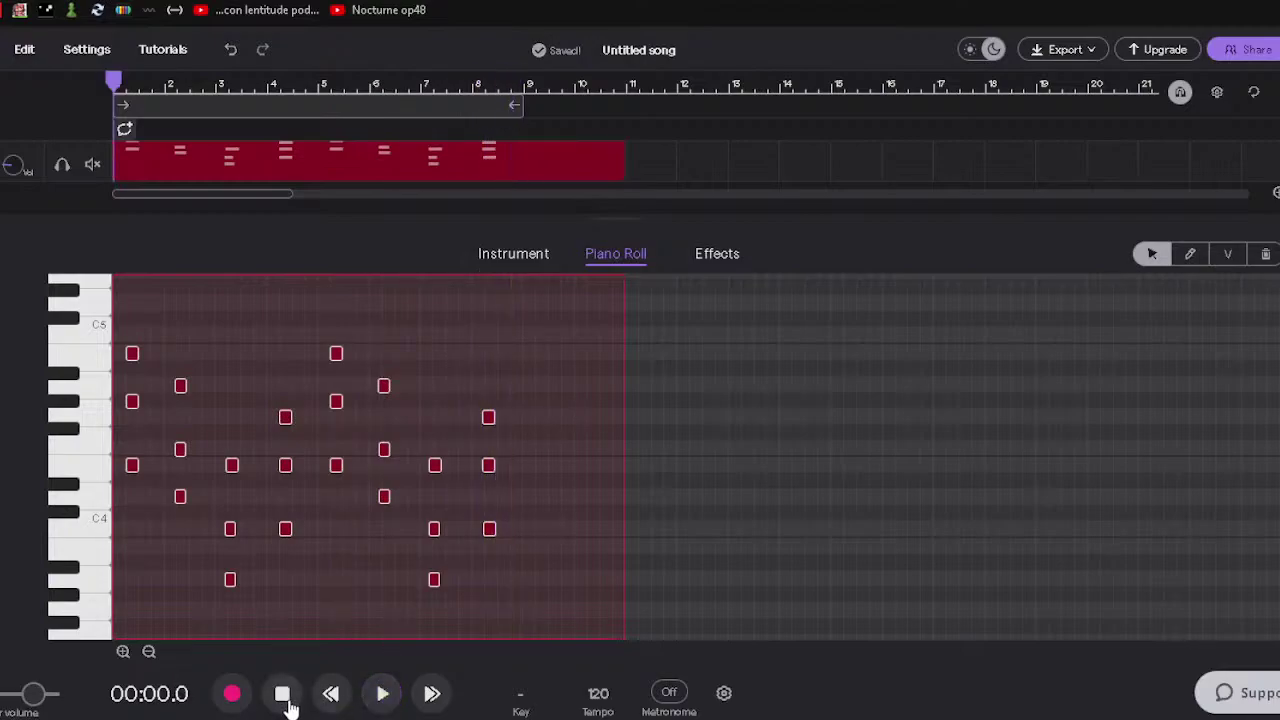
Trim the region's end to bar 9 in the timeline and loop it out to bar 17.
left_click(516, 260)
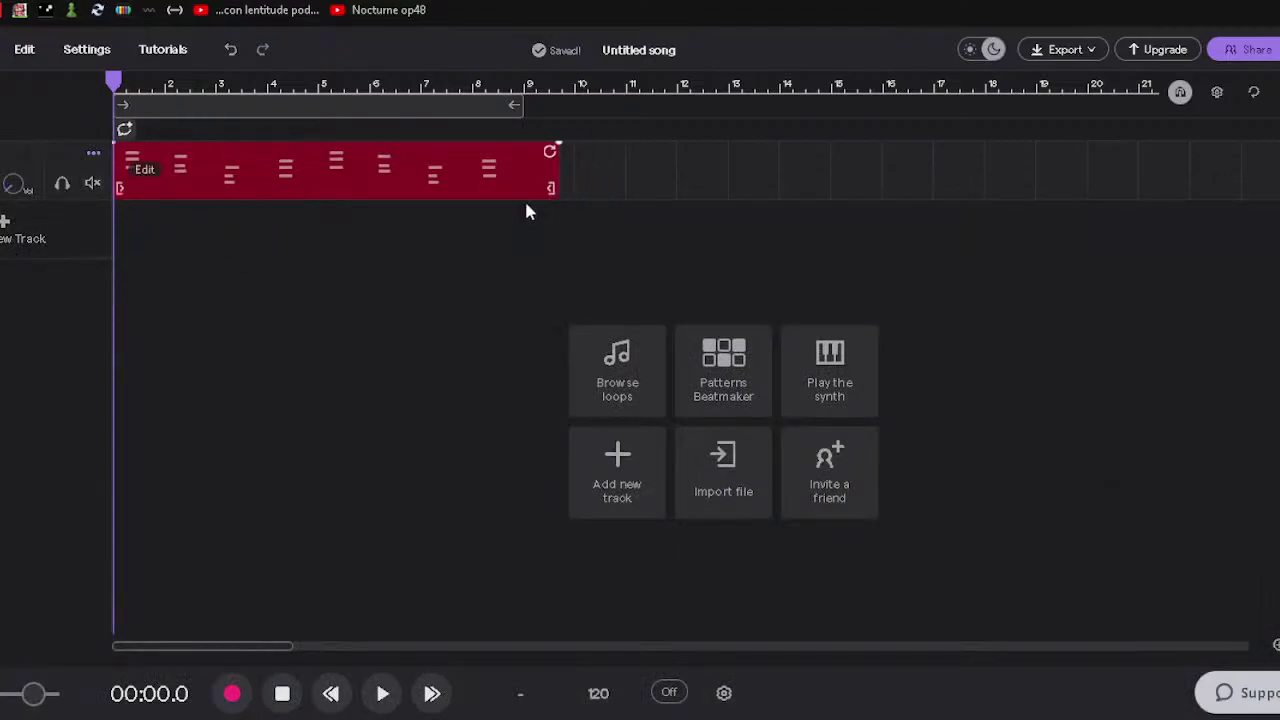
left_click_drag(504, 201, 516, 201)
left_click_drag(518, 148, 928, 150)
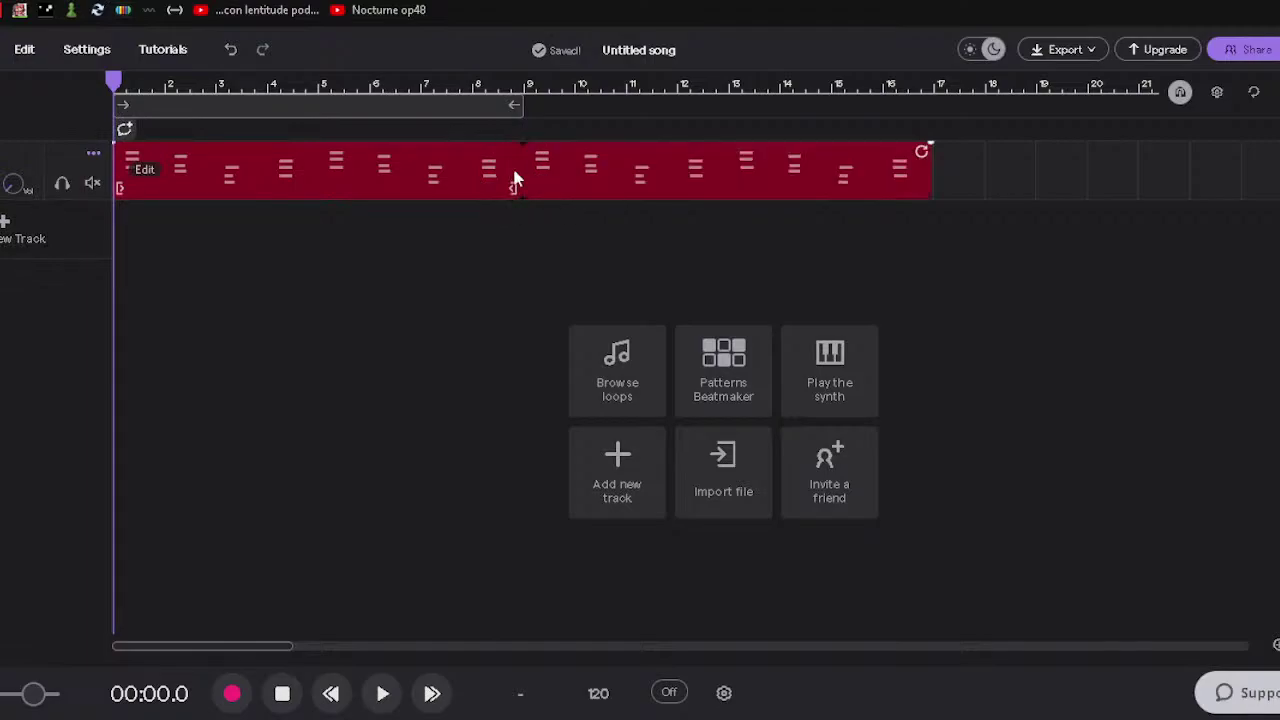
Extend the cycle range to just before bar 16 and adjust the track volume while playing the looped region.
left_click(385, 694)
left_click_drag(504, 95, 864, 106)
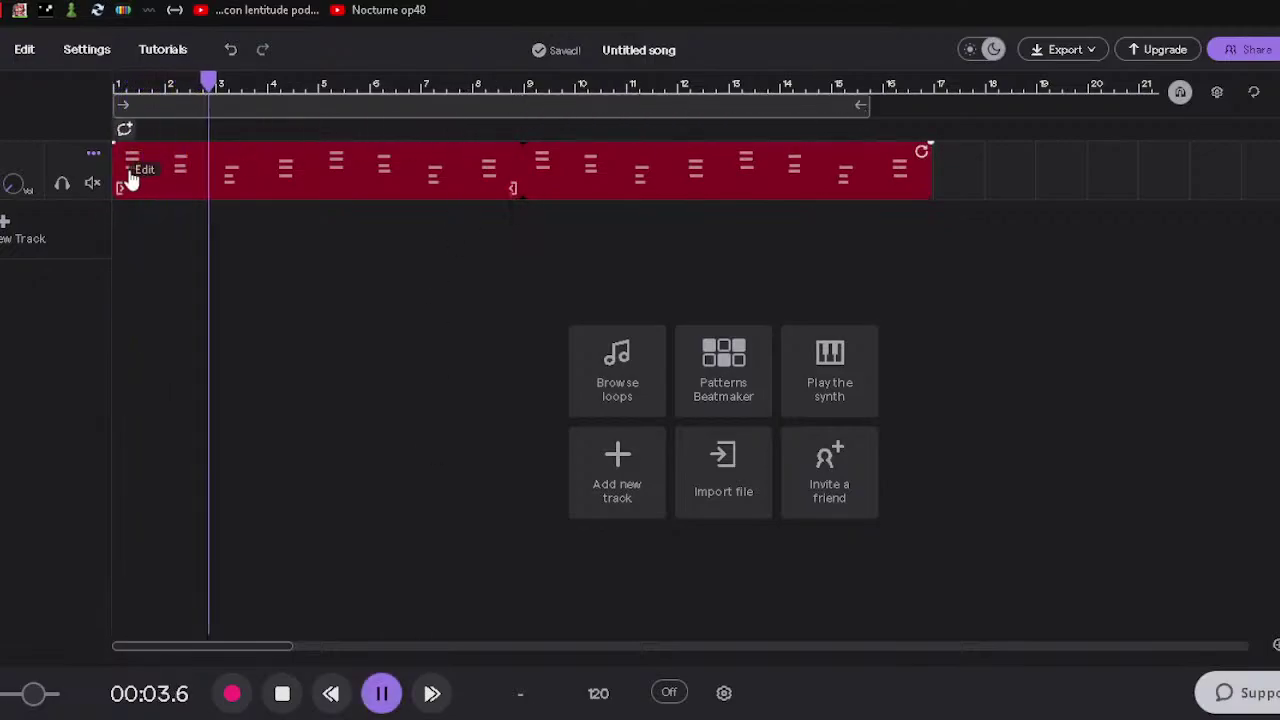
mouse_move(18, 184)
left_mouse_down()
mouse_move(11, 217)
mouse_move(15, 178)
left_mouse_up()
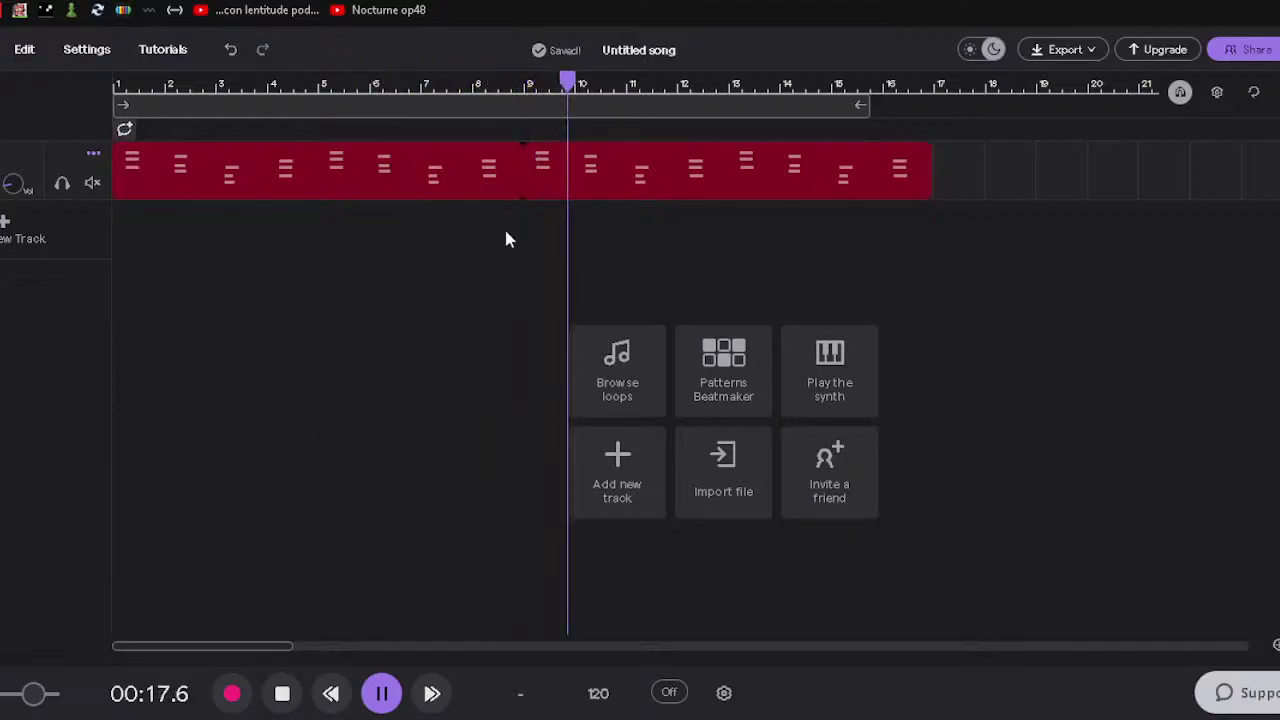
left_click(381, 693)
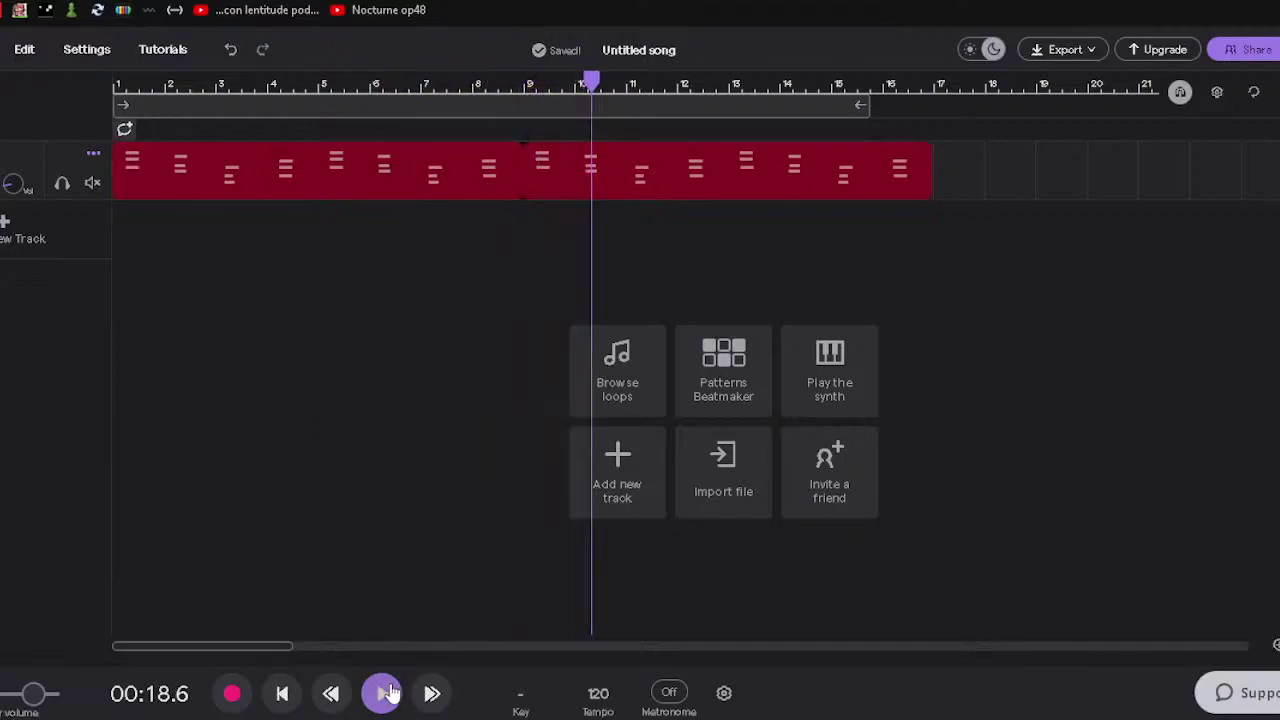
Open the region in the Piano Roll and nudge the seventh chord's three notes slightly later, aligned with each other.
double_click(457, 183)
left_click(592, 254)
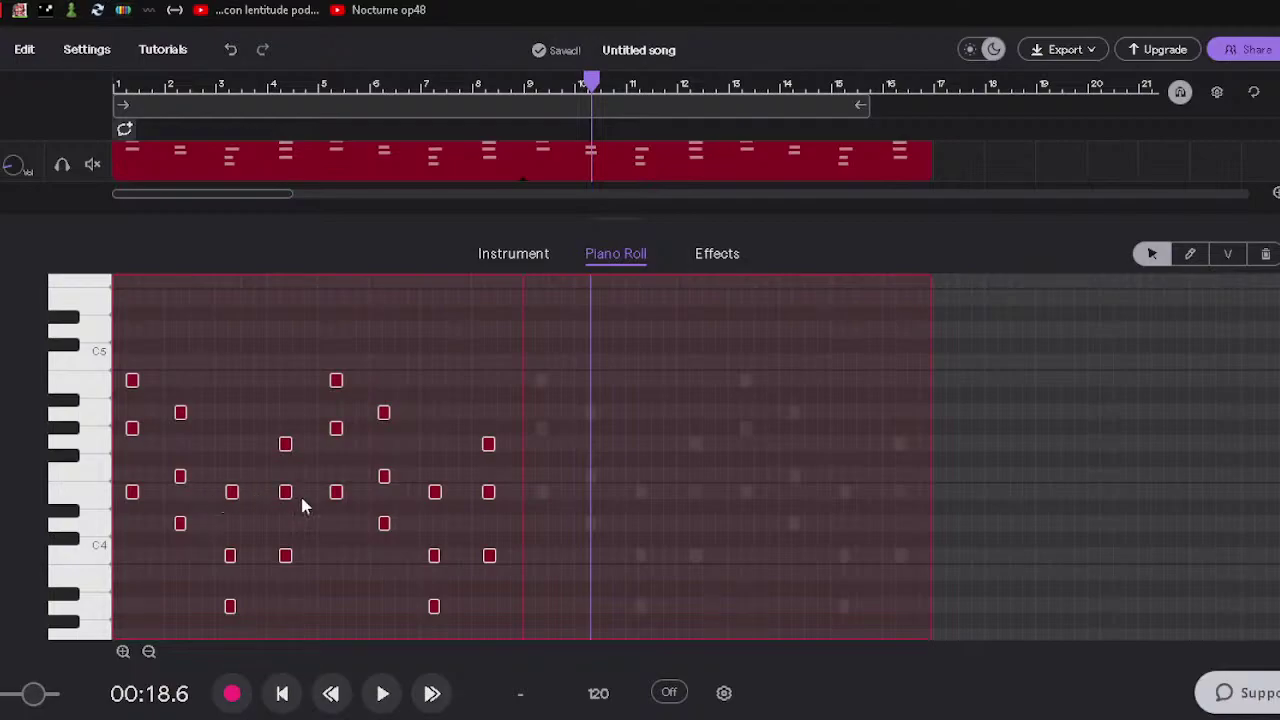
left_click(437, 495)
left_click(433, 562)
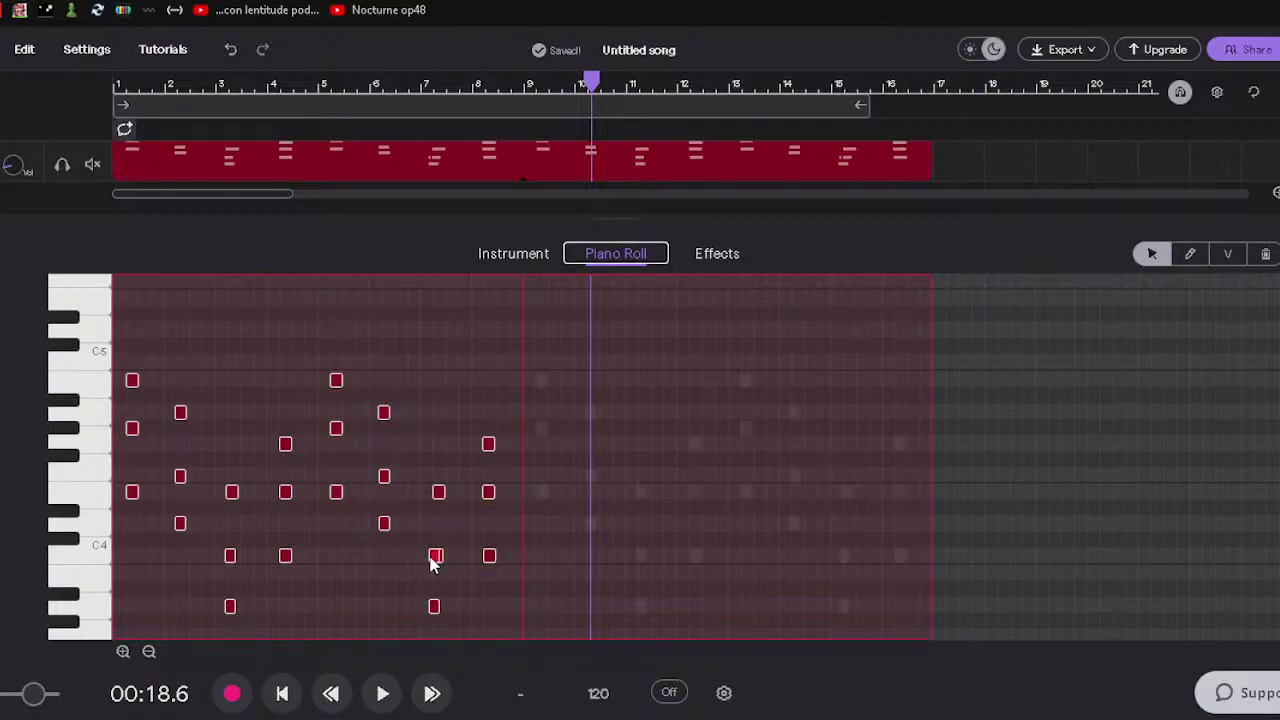
left_click(436, 610)
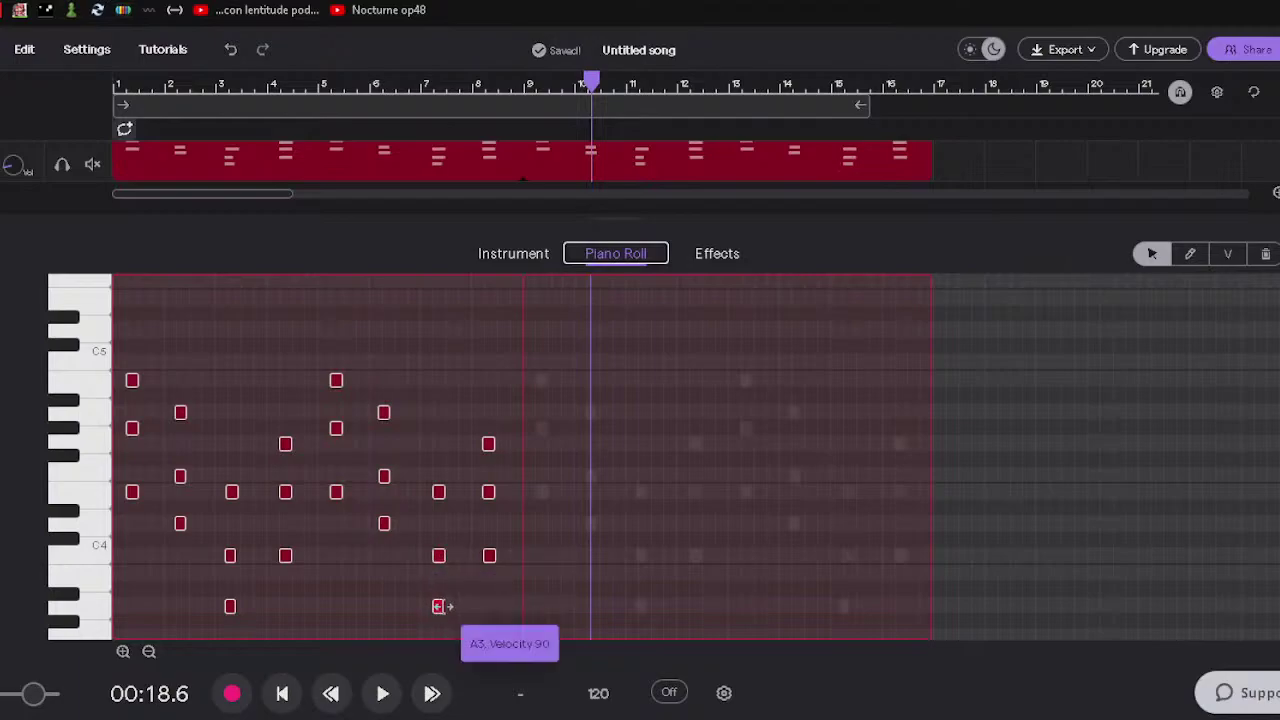
Nudge the sixth chord's three notes slightly later in bar 6 so they line up.
left_click(386, 479)
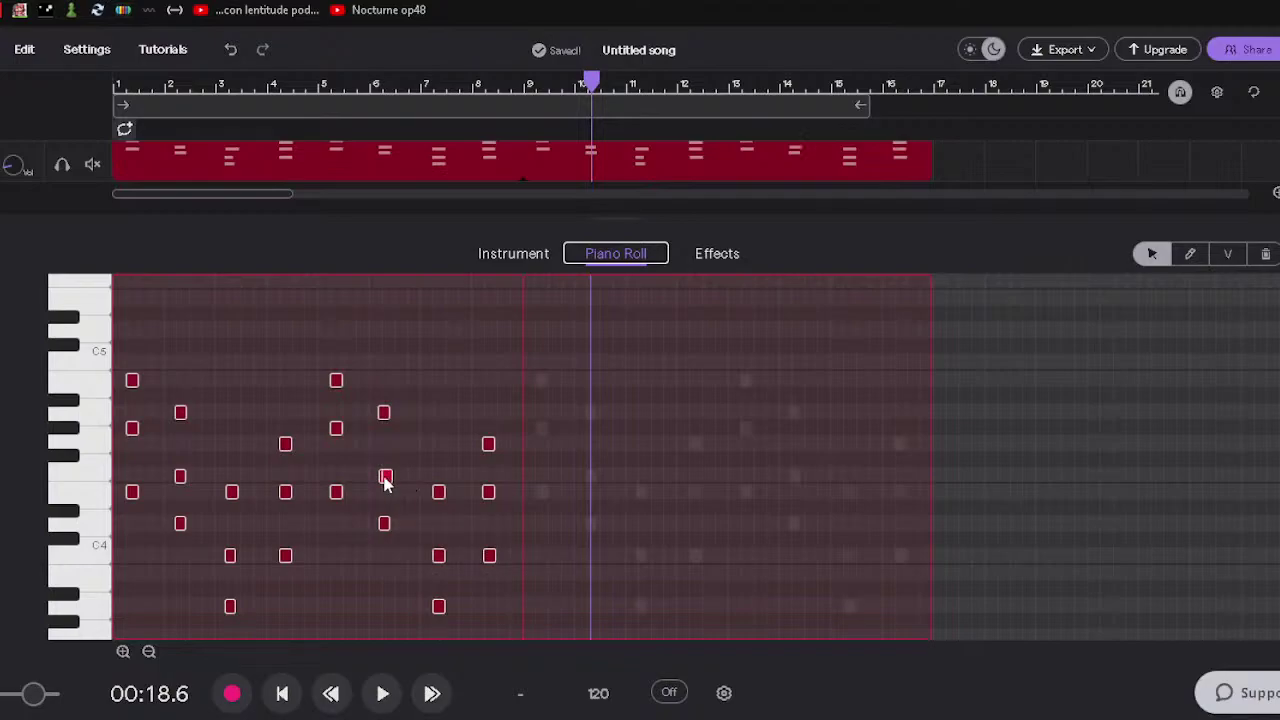
left_click(385, 414)
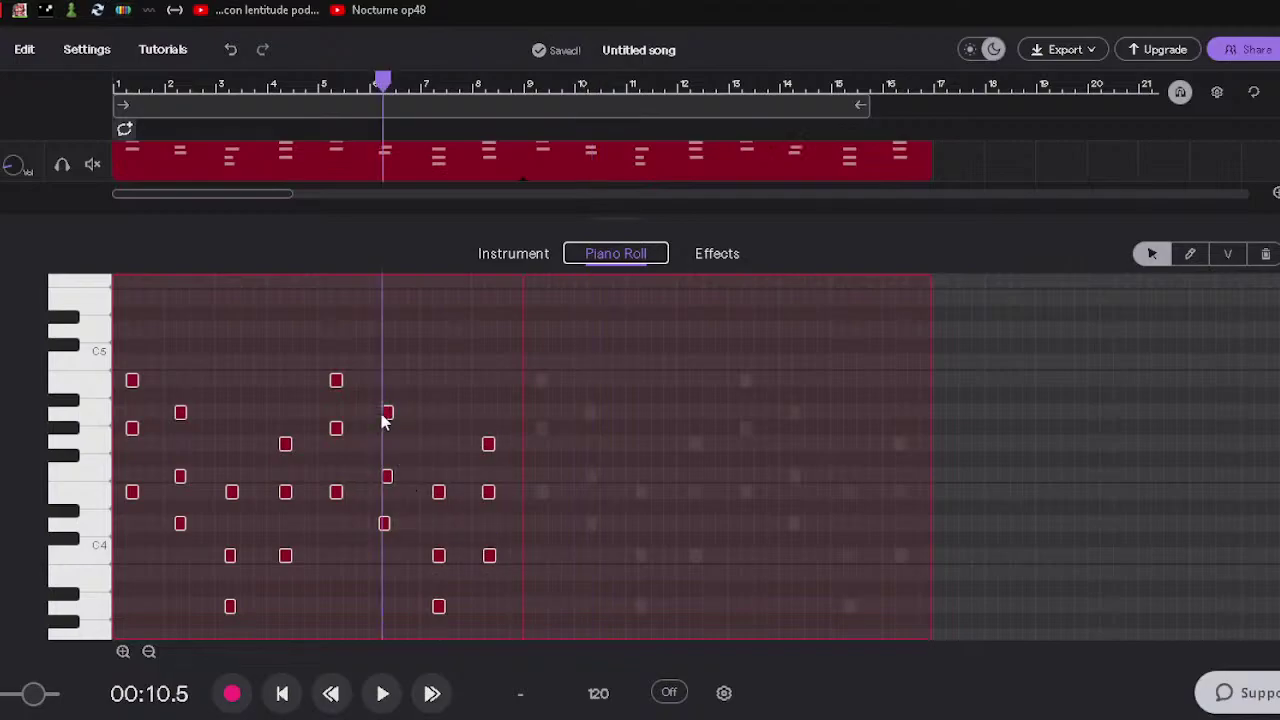
mouse_move(390, 411)
left_click(386, 524)
Nudge the second chord's D4, F4 and A4 notes slightly later so they start together.
left_click(196, 525)
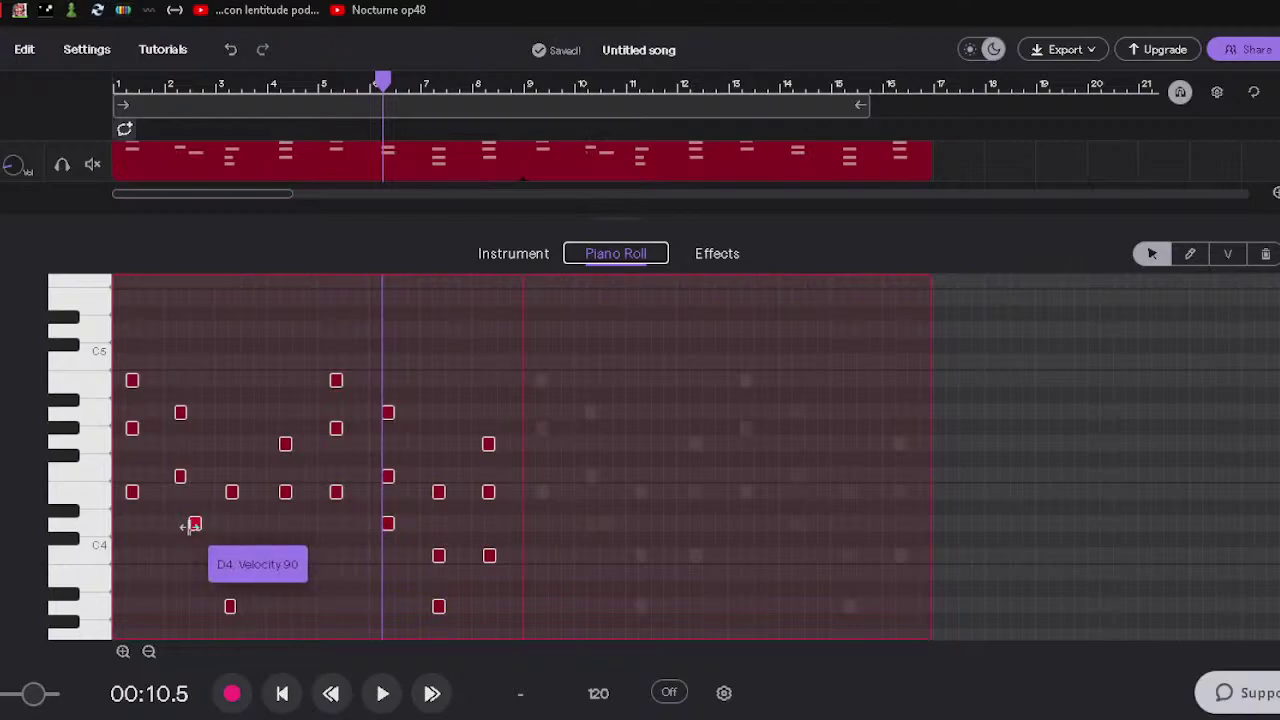
left_click_drag(197, 525, 183, 524)
left_click(179, 477)
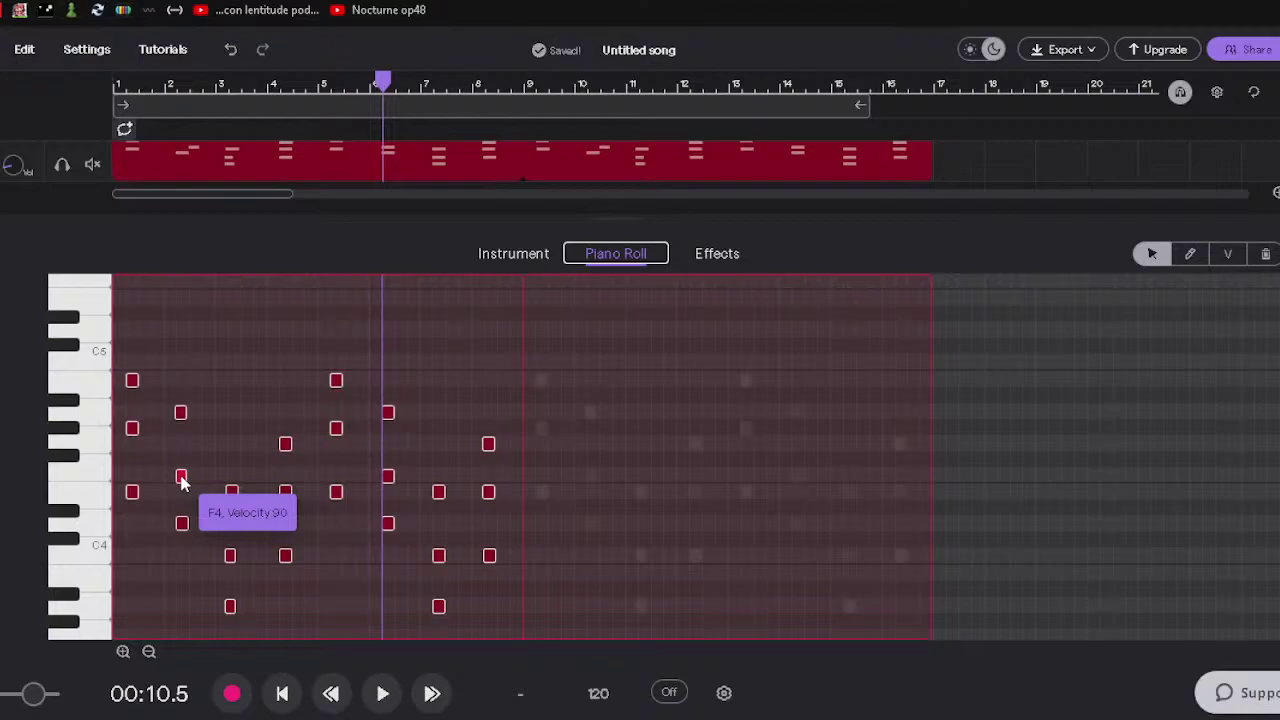
left_click(195, 413)
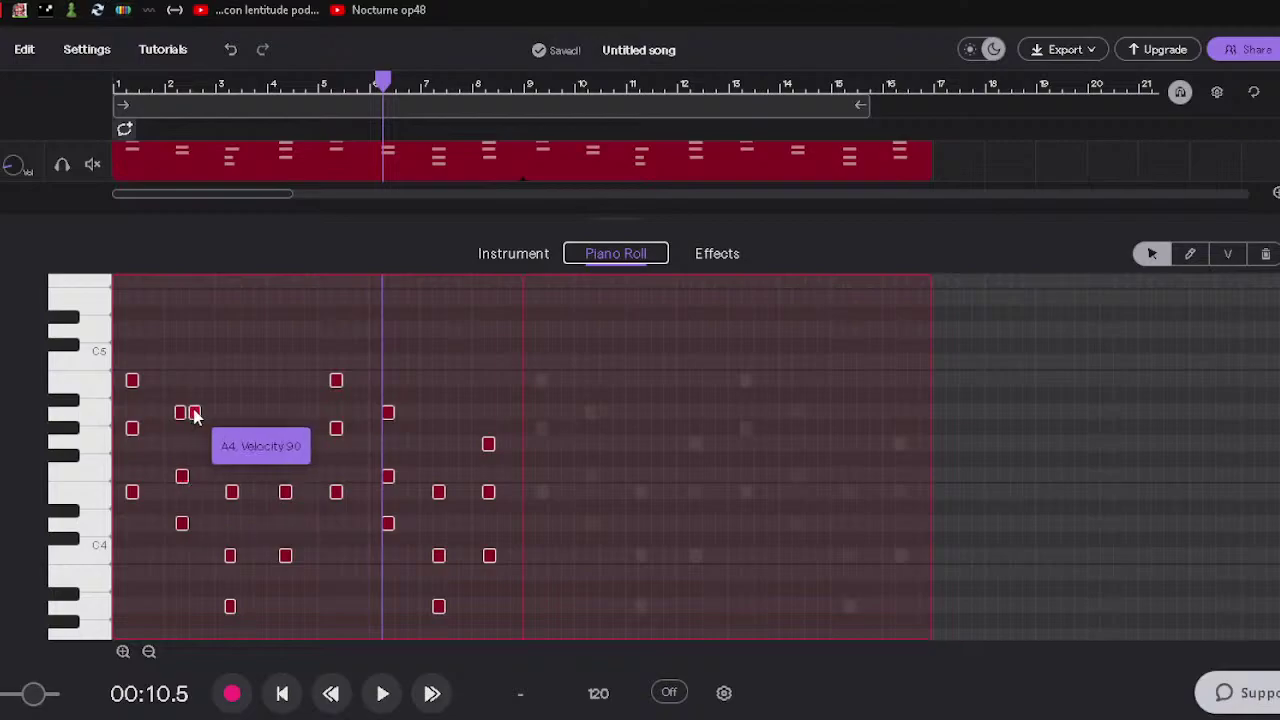
left_click_drag(195, 413, 181, 413)
left_click(183, 411)
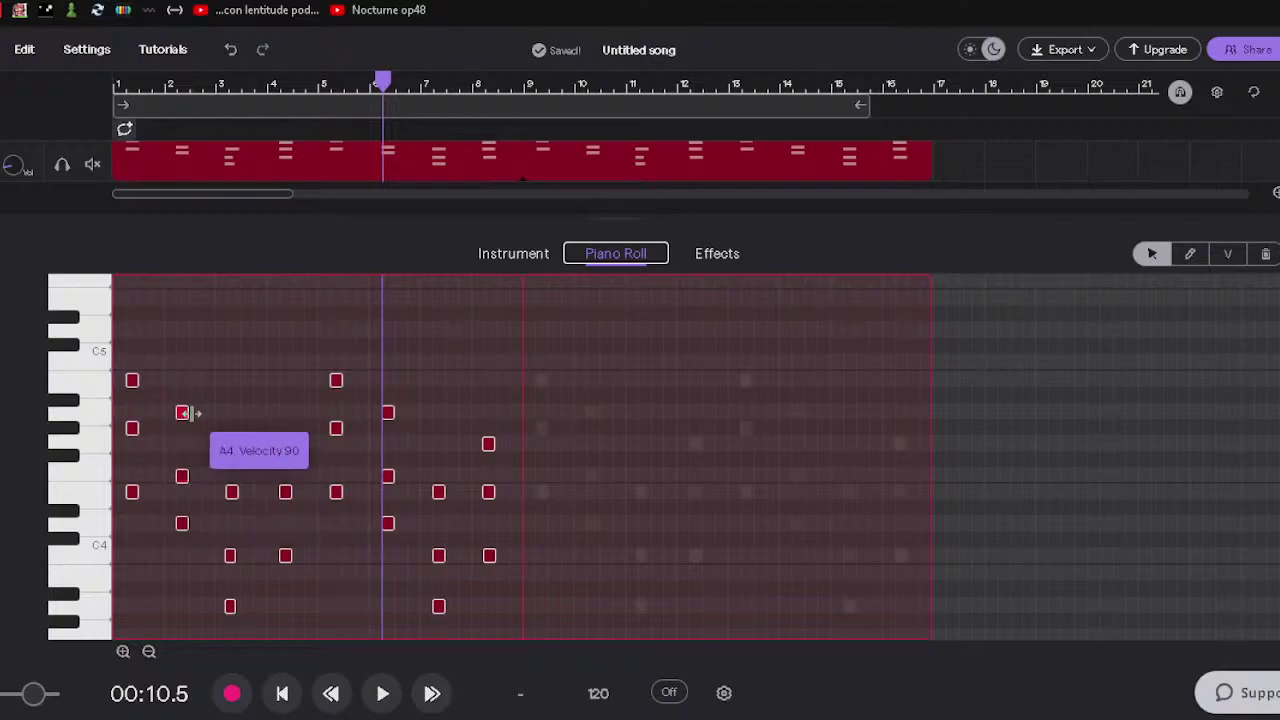
Adjust the timing of the first chord's top note, keeping it above the chord's other notes.
left_click(203, 408)
left_click(132, 380)
left_click_drag(139, 381, 134, 390)
left_click(132, 380)
left_click(157, 380)
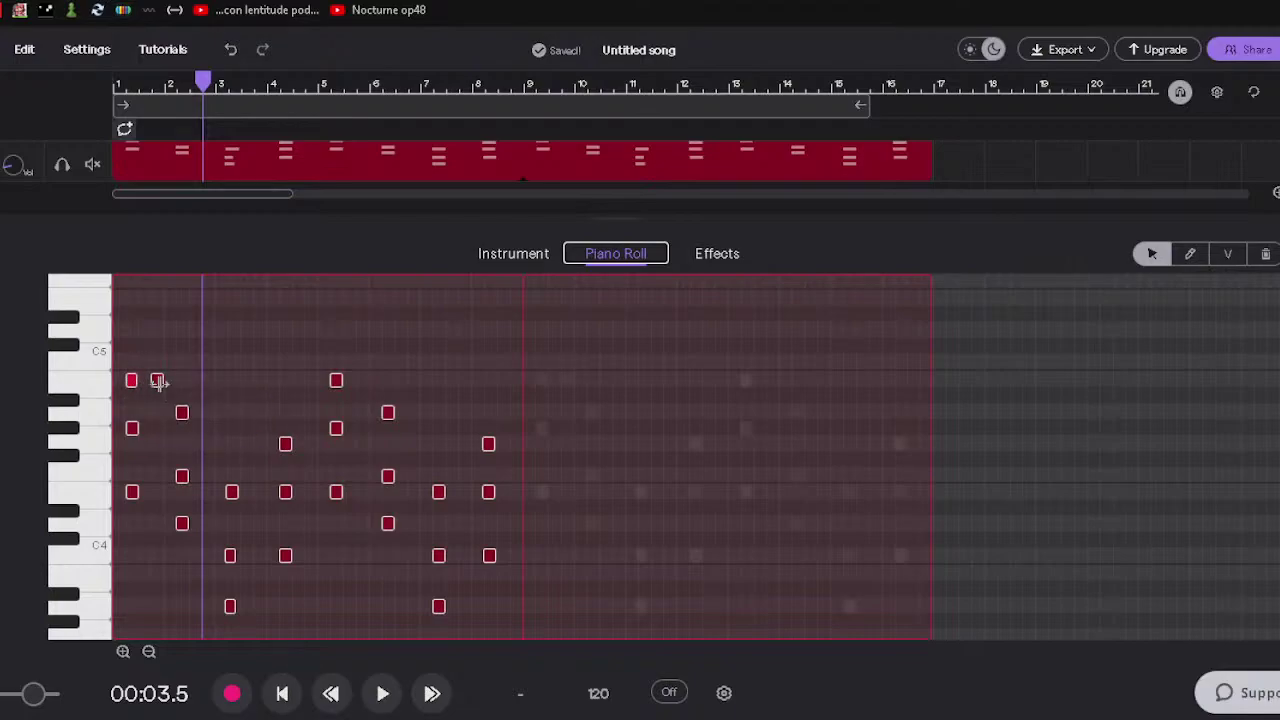
left_click_drag(157, 381, 550, 620)
Clear the note selection and return the playhead to the song's start.
left_click(163, 378)
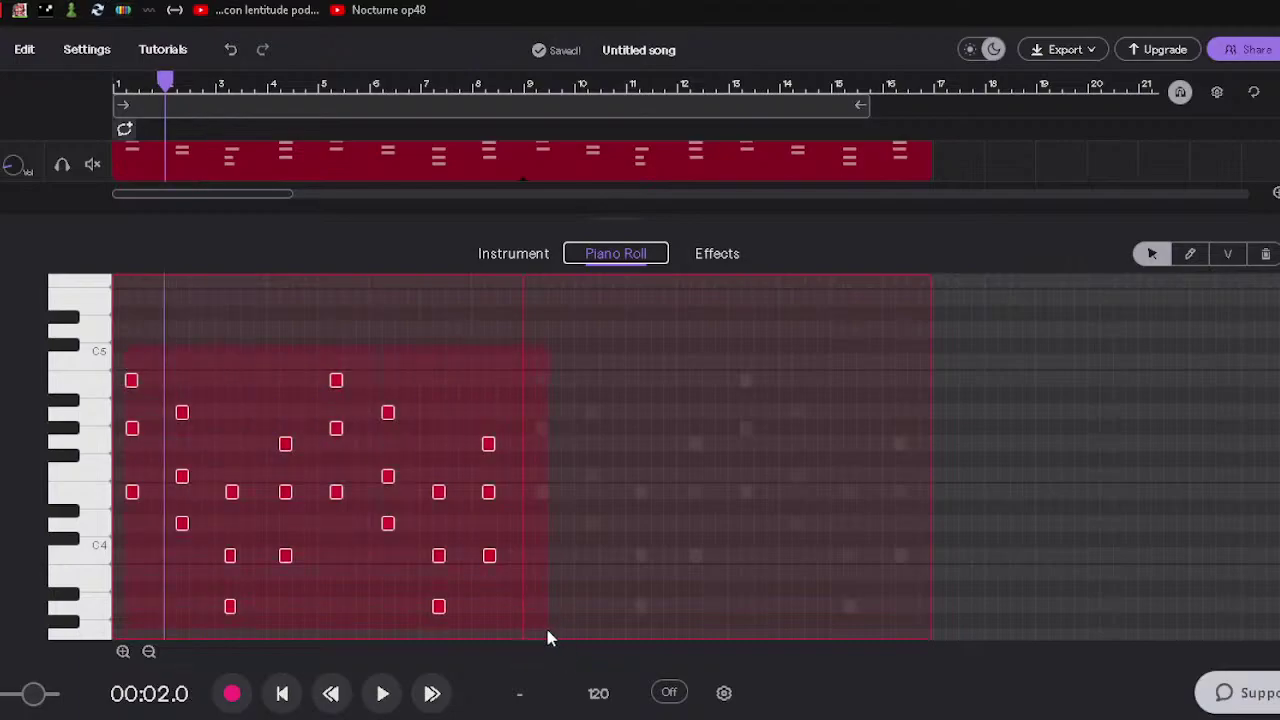
left_click(514, 627)
left_click(282, 693)
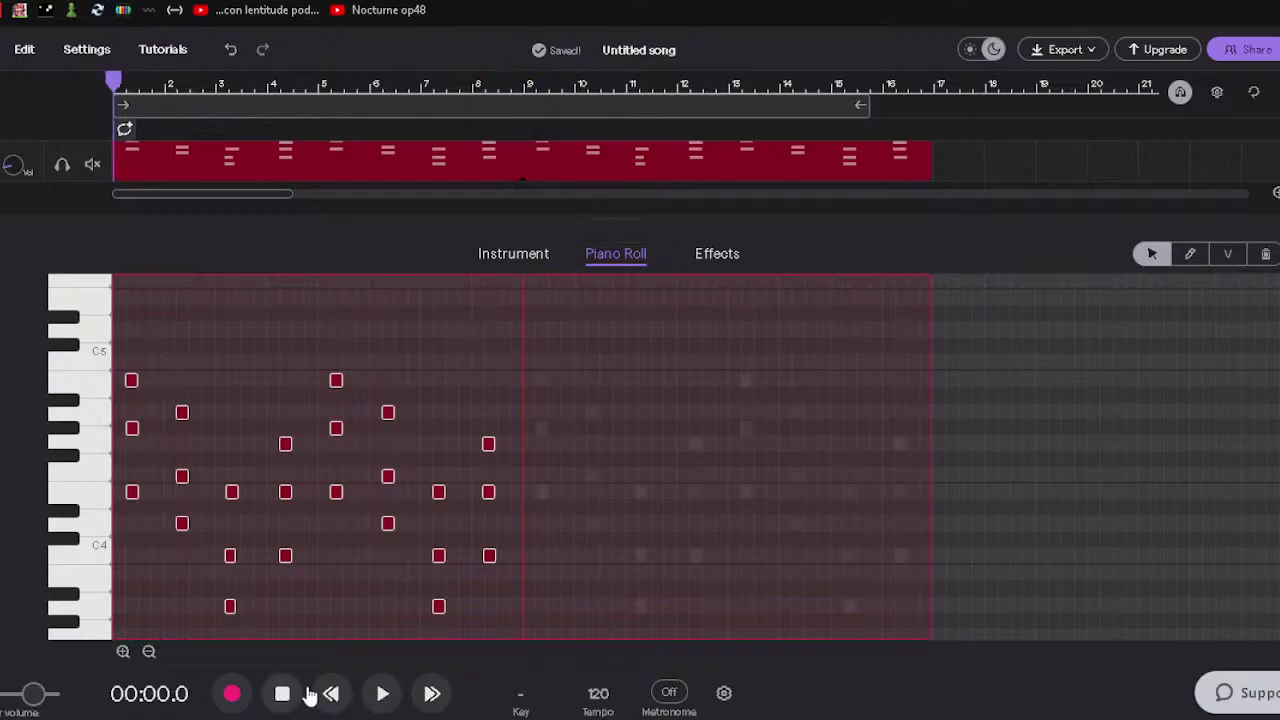
Start playback and nudge the third chord's C4 and A3 notes slightly later in bar 3.
left_click(380, 693)
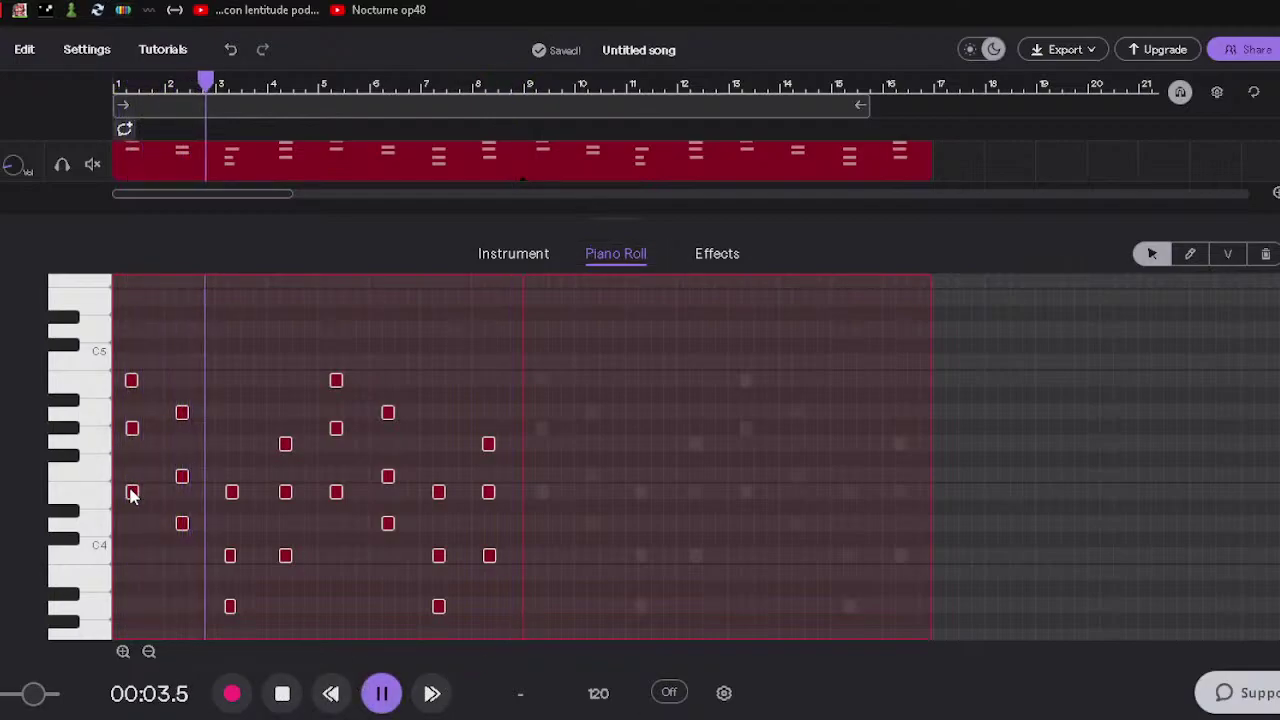
left_click(231, 555)
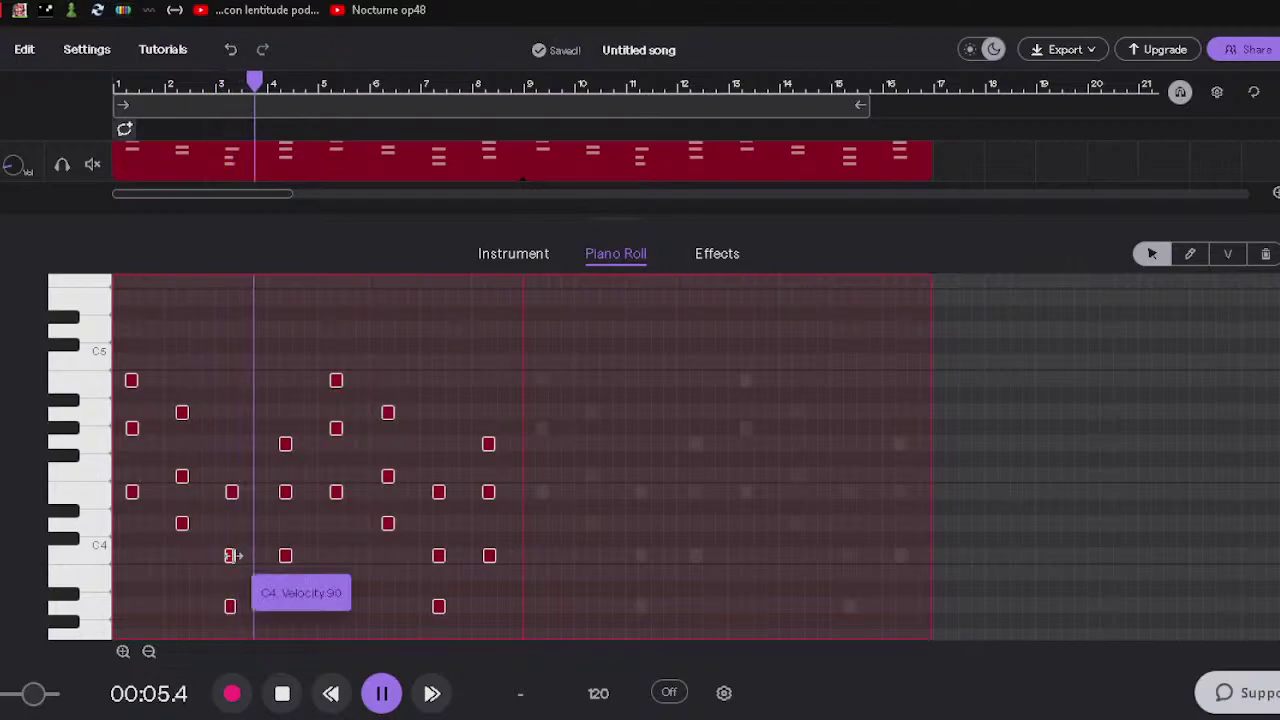
left_click(231, 603)
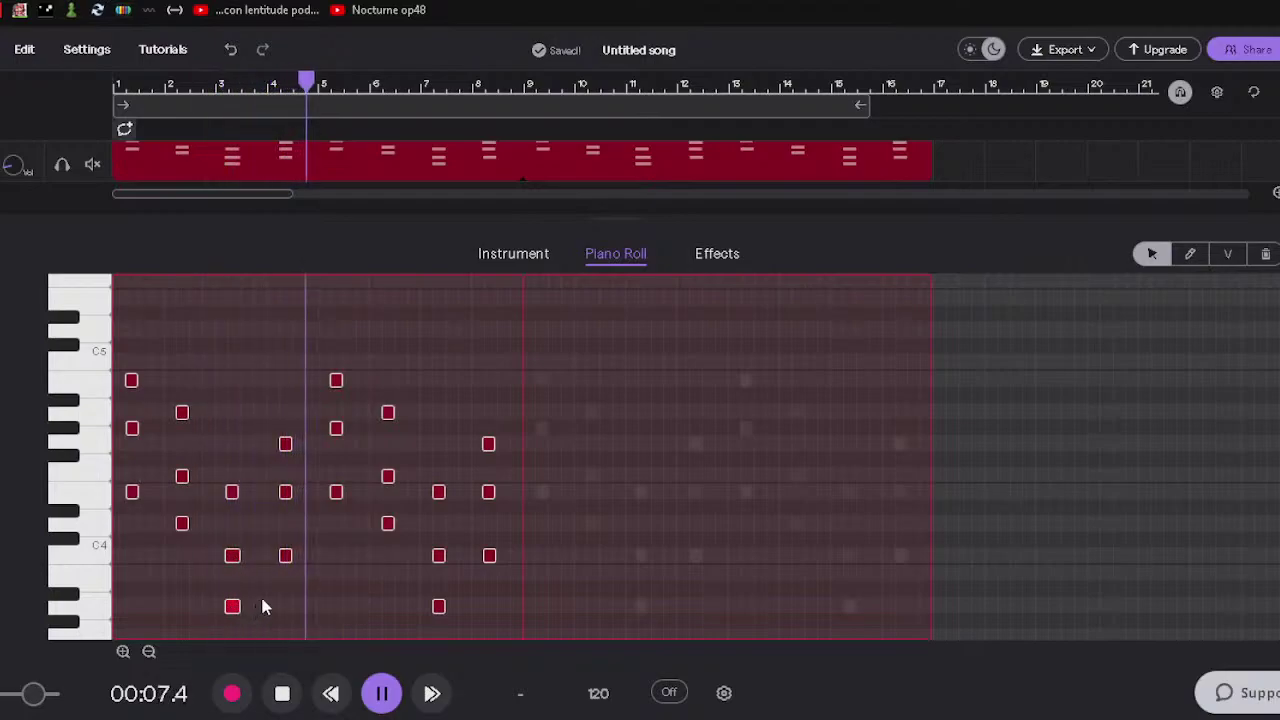
Pause playback and reposition the fourth chord's C4 note so it lines up with the E4 and G4 above it.
key("space")
left_click_drag(280, 552, 298, 563)
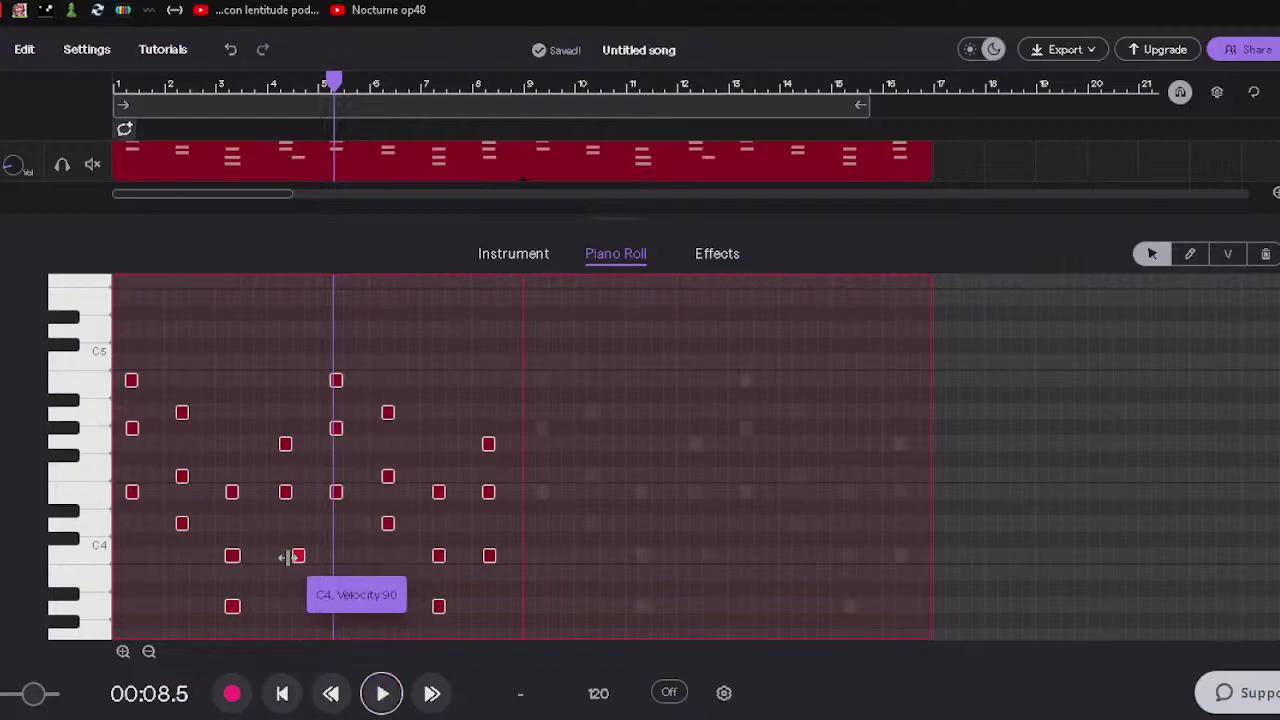
left_click_drag(298, 560, 286, 553)
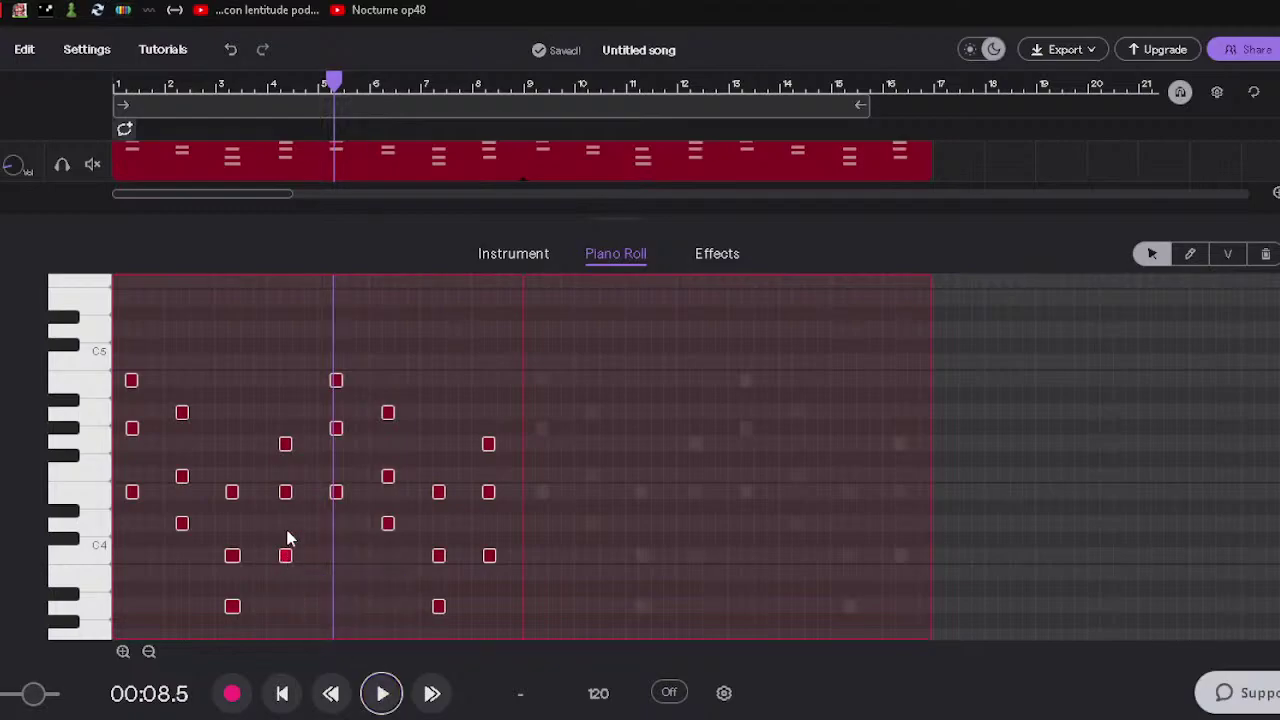
mouse_move(286, 449)
left_mouse_down()
mouse_move(297, 457)
mouse_move(285, 451)
left_mouse_up()
Fine-tune the third chord's E4, C4 and A3 notes in bar 3 so all three start together.
left_click(246, 491)
left_click_drag(248, 500, 234, 494)
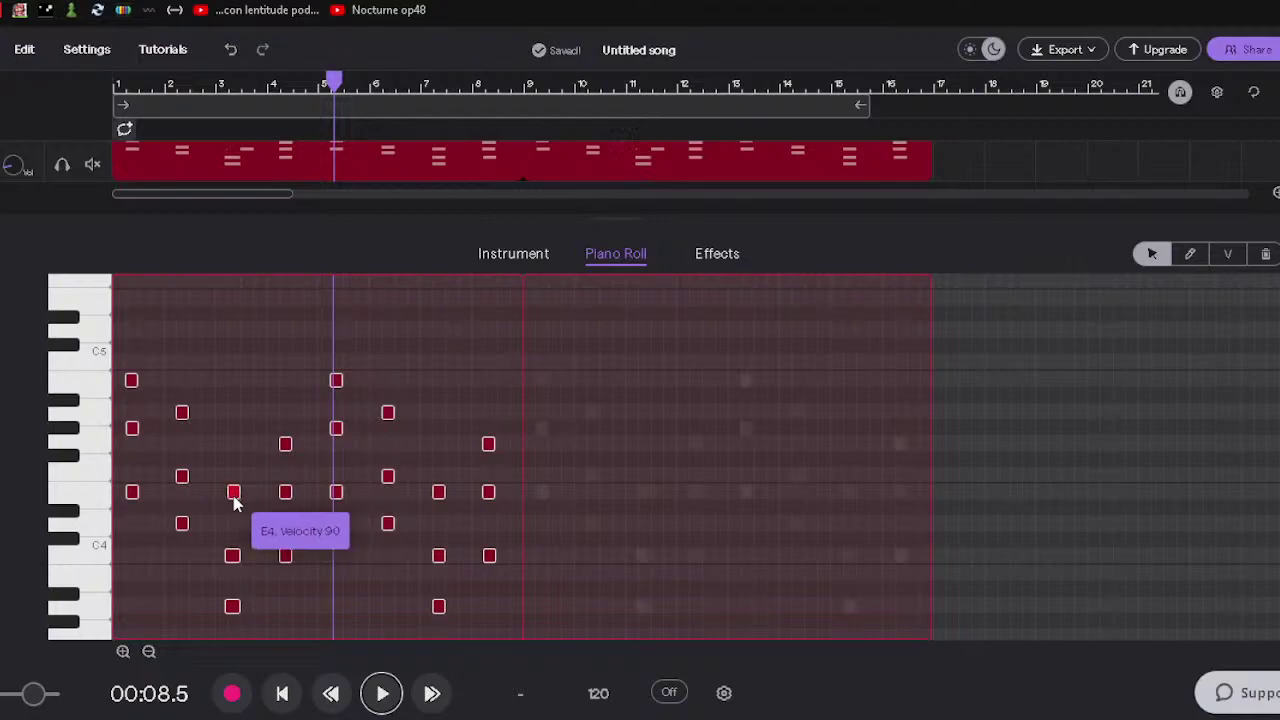
mouse_move(230, 562)
left_mouse_down()
mouse_move(249, 566)
mouse_move(232, 558)
left_mouse_up()
mouse_move(236, 607)
left_mouse_down()
mouse_move(277, 607)
mouse_move(232, 609)
left_mouse_up()
left_click(268, 589)
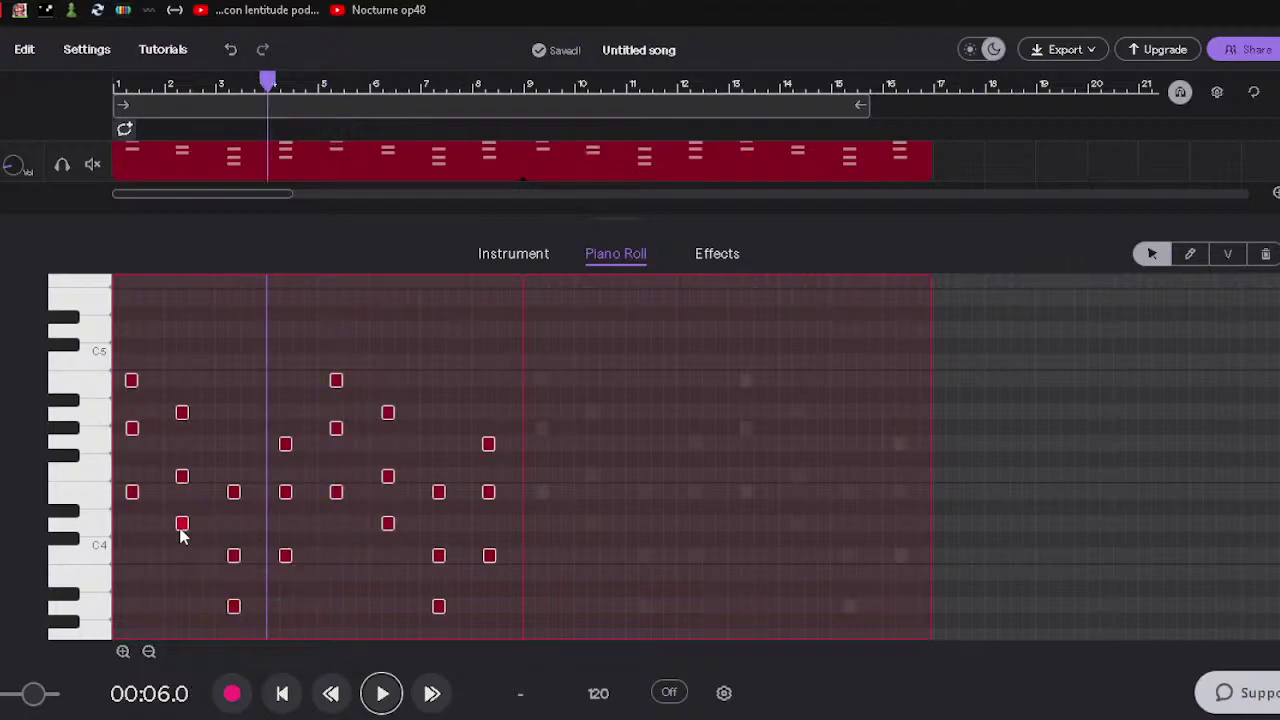
Realign the second chord's F4 note and the first chord's Ab4 note with the other notes of their chords.
left_click_drag(182, 484, 194, 485)
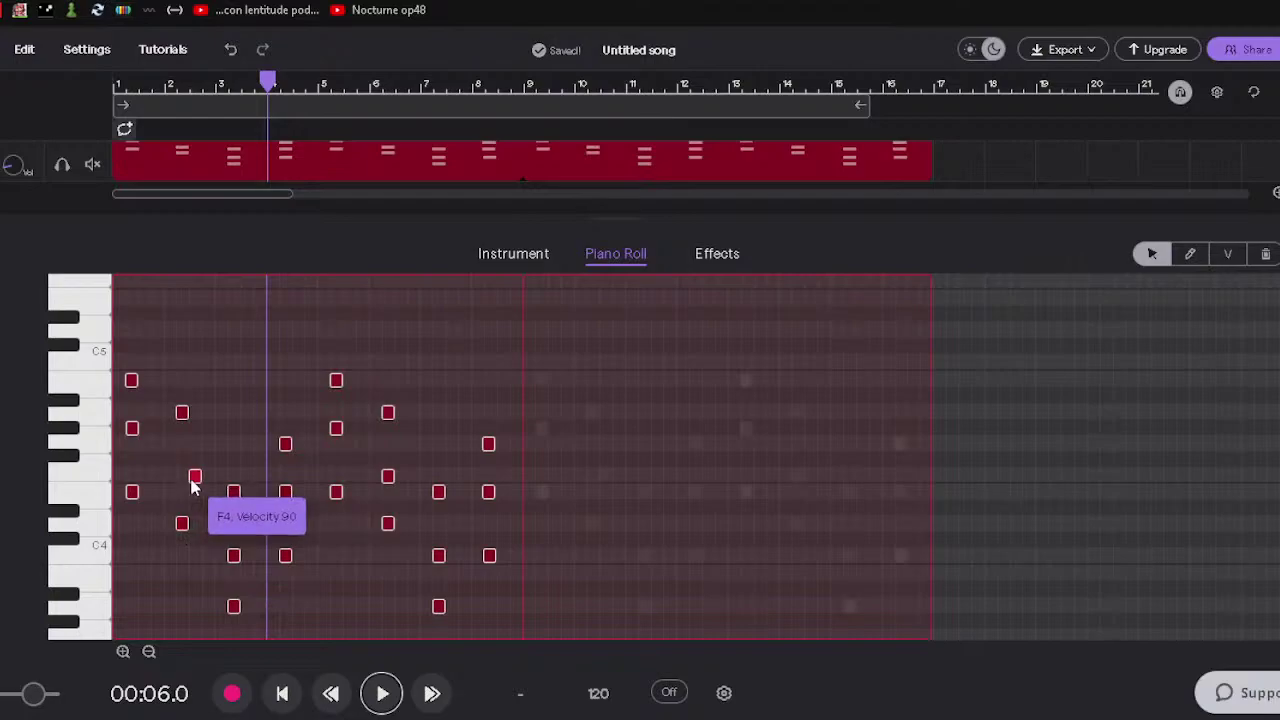
left_click(143, 430)
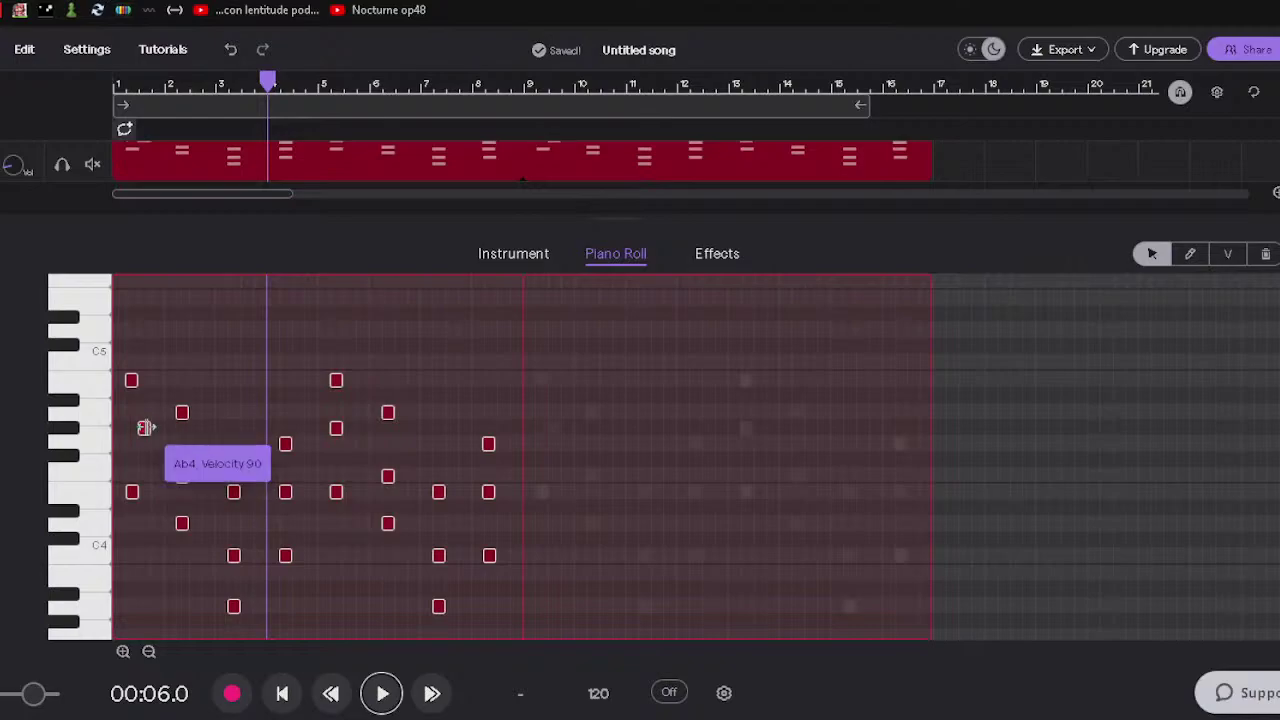
left_click_drag(144, 430, 133, 430)
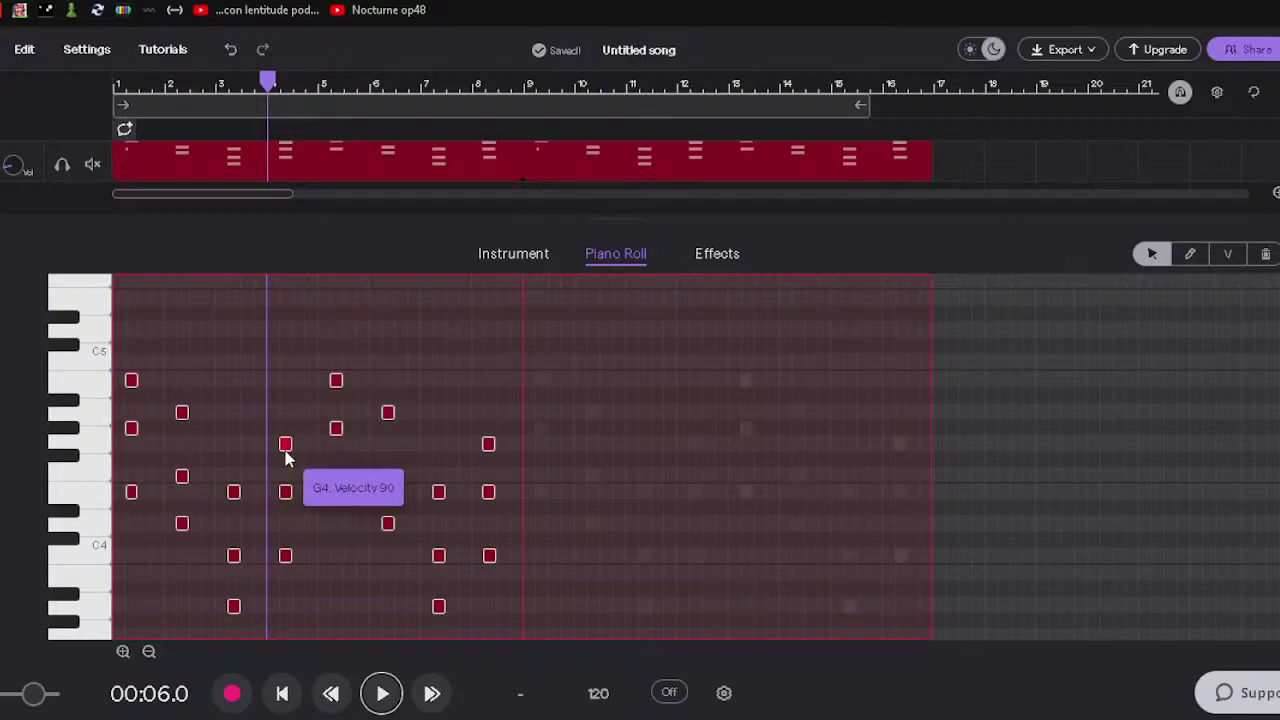
Check and realign the notes of the fourth, fifth and sixth chords so each chord starts together.
mouse_move(287, 564)
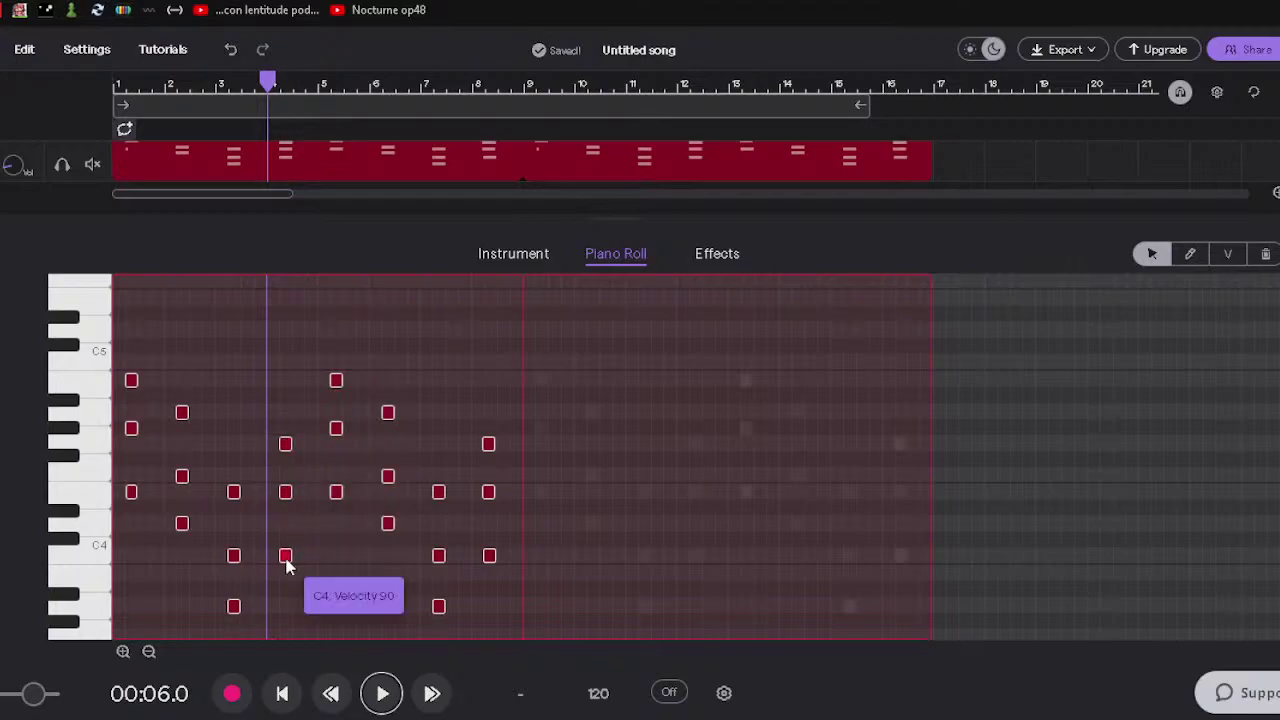
left_click_drag(298, 565, 286, 563)
left_click_drag(337, 492, 389, 420)
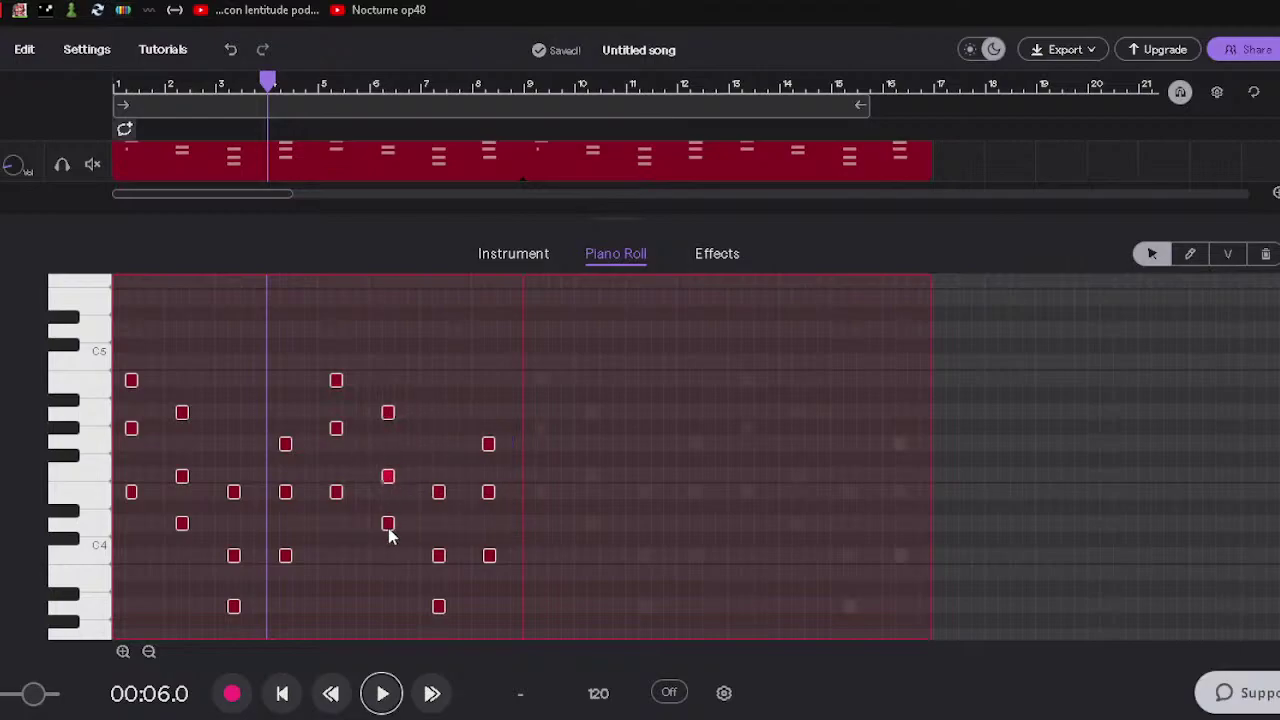
Adjust the timing of the seventh chord's A3, C4 and E4 notes so they line up in bar 7.
left_click(440, 607)
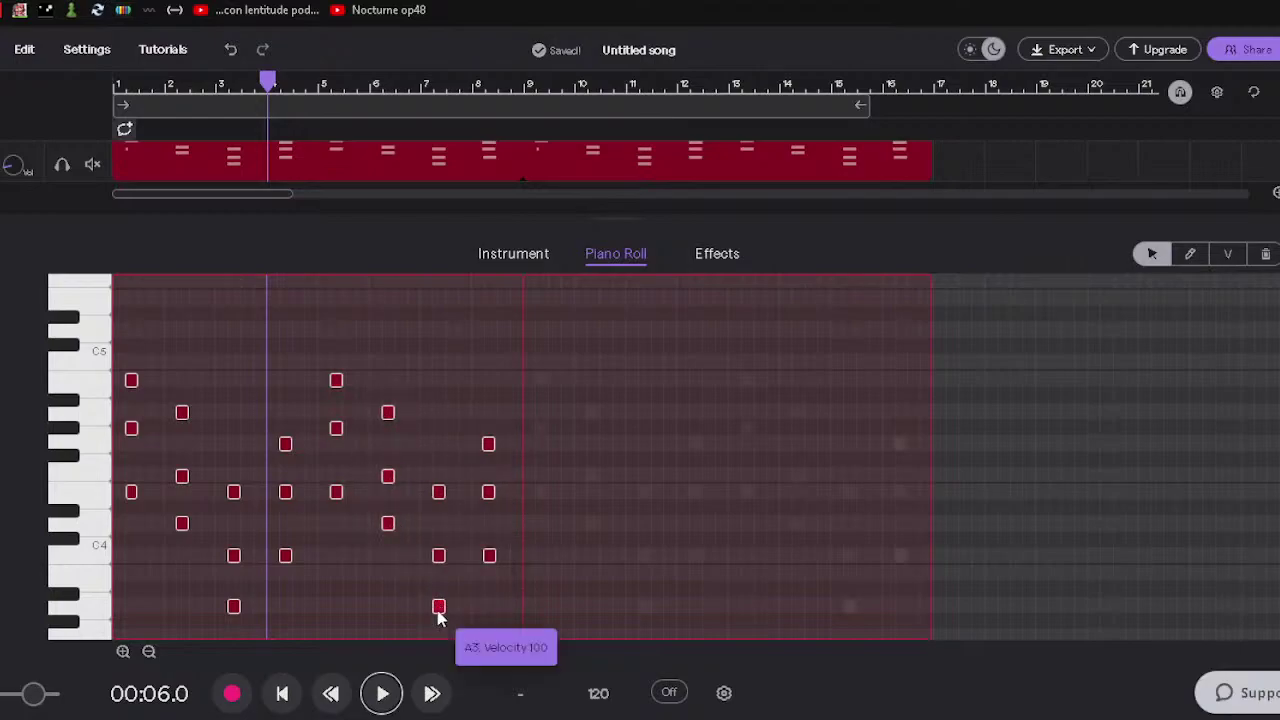
left_click(449, 607)
left_click_drag(439, 557, 438, 557)
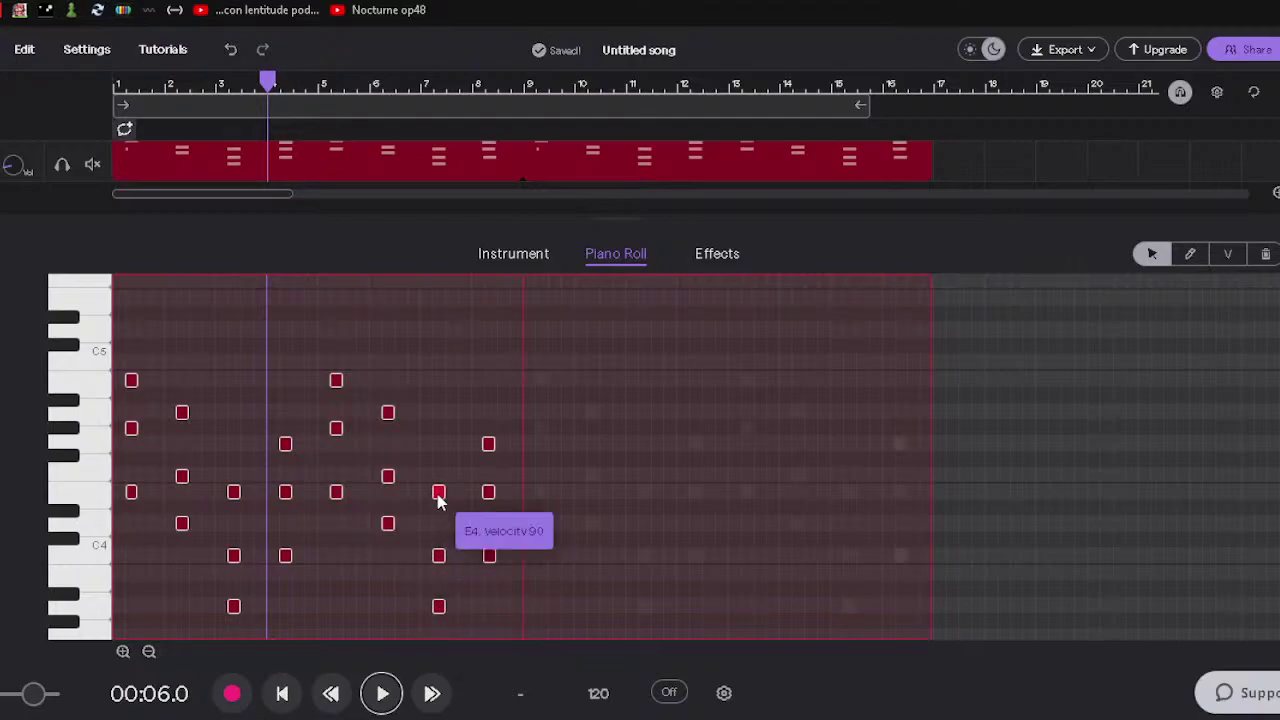
left_click_drag(447, 497, 434, 497)
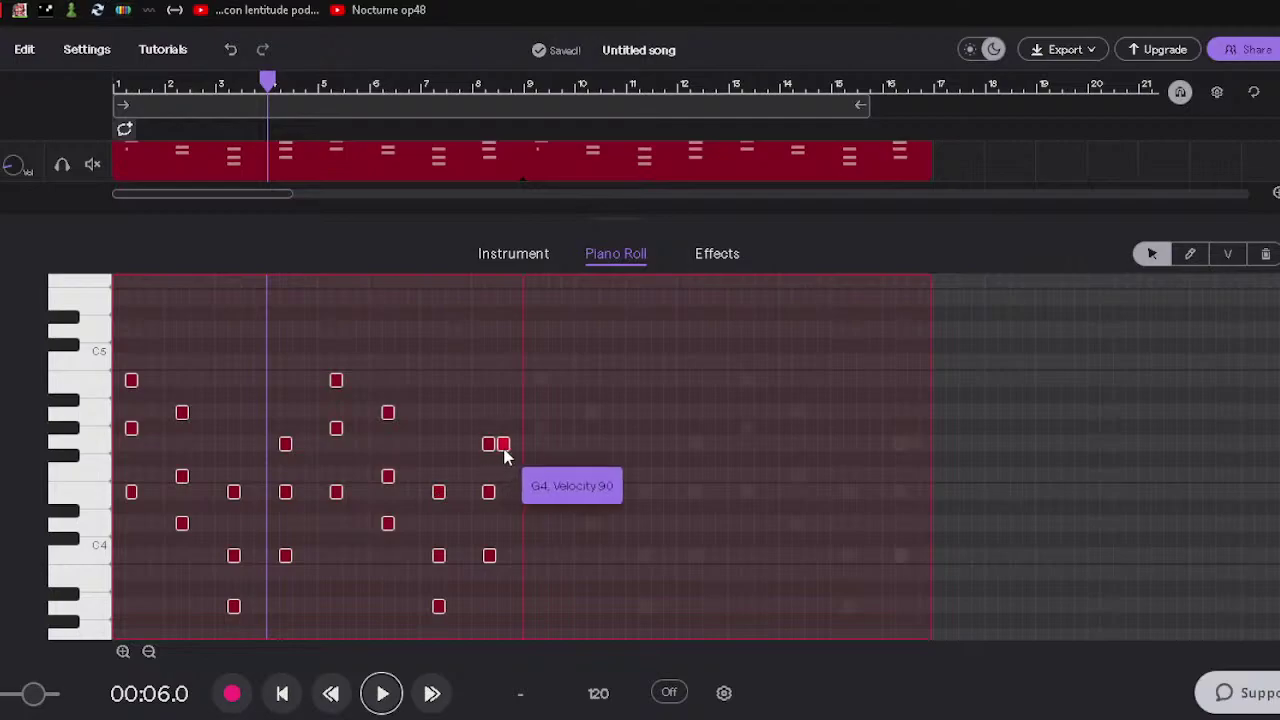
Nudge the eighth chord's G4, E4 and C4 notes slightly later in bar 8 so they start together.
mouse_move(491, 456)
left_mouse_down()
mouse_move(505, 456)
mouse_move(493, 457)
left_mouse_up()
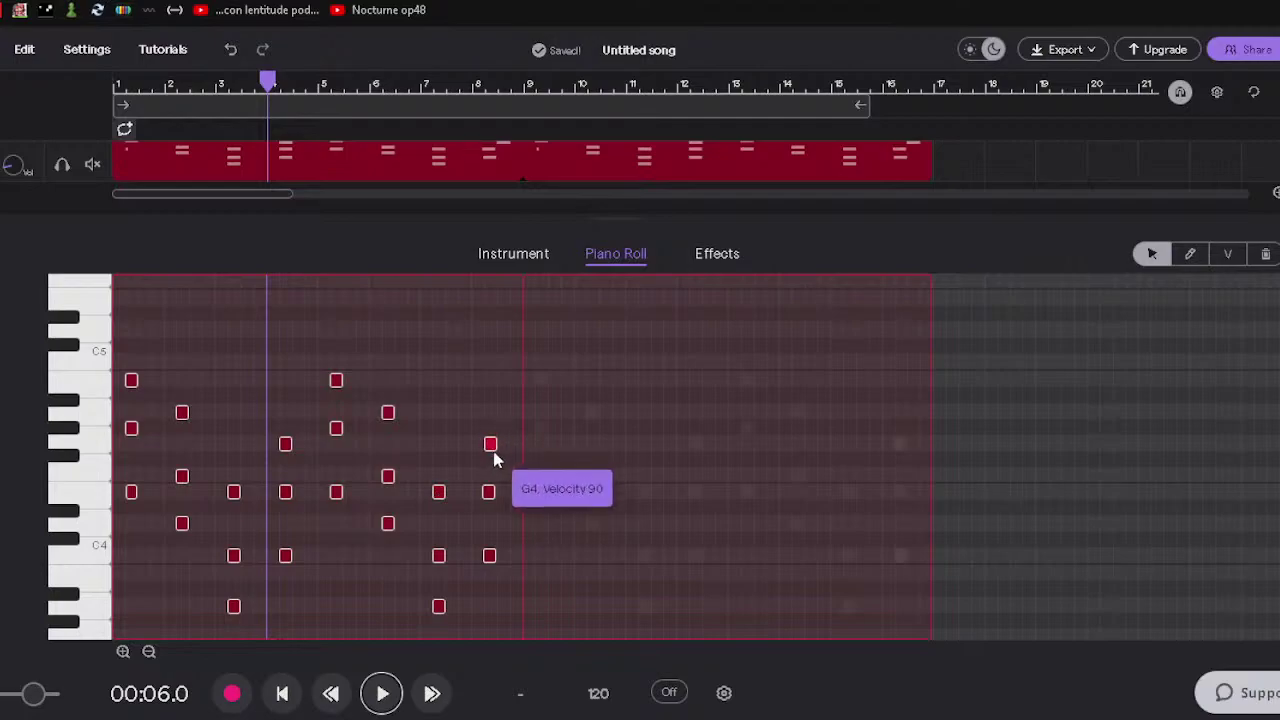
left_click(490, 500)
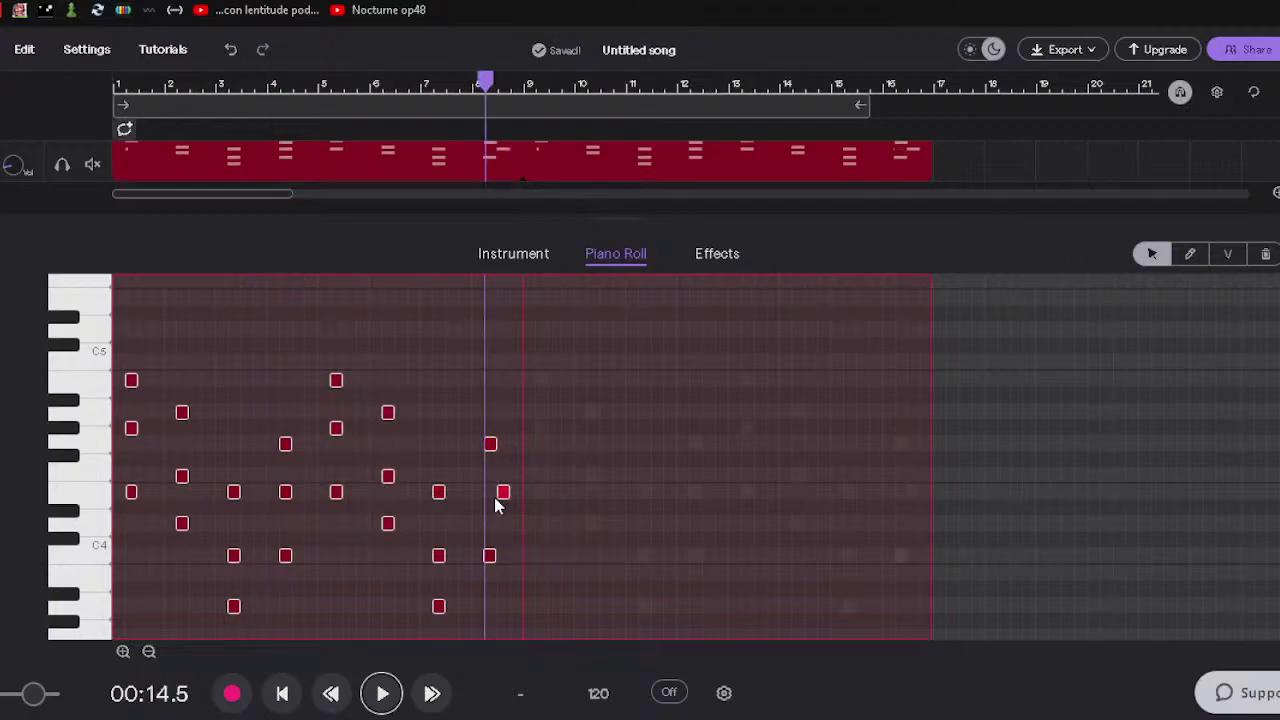
left_click(496, 556)
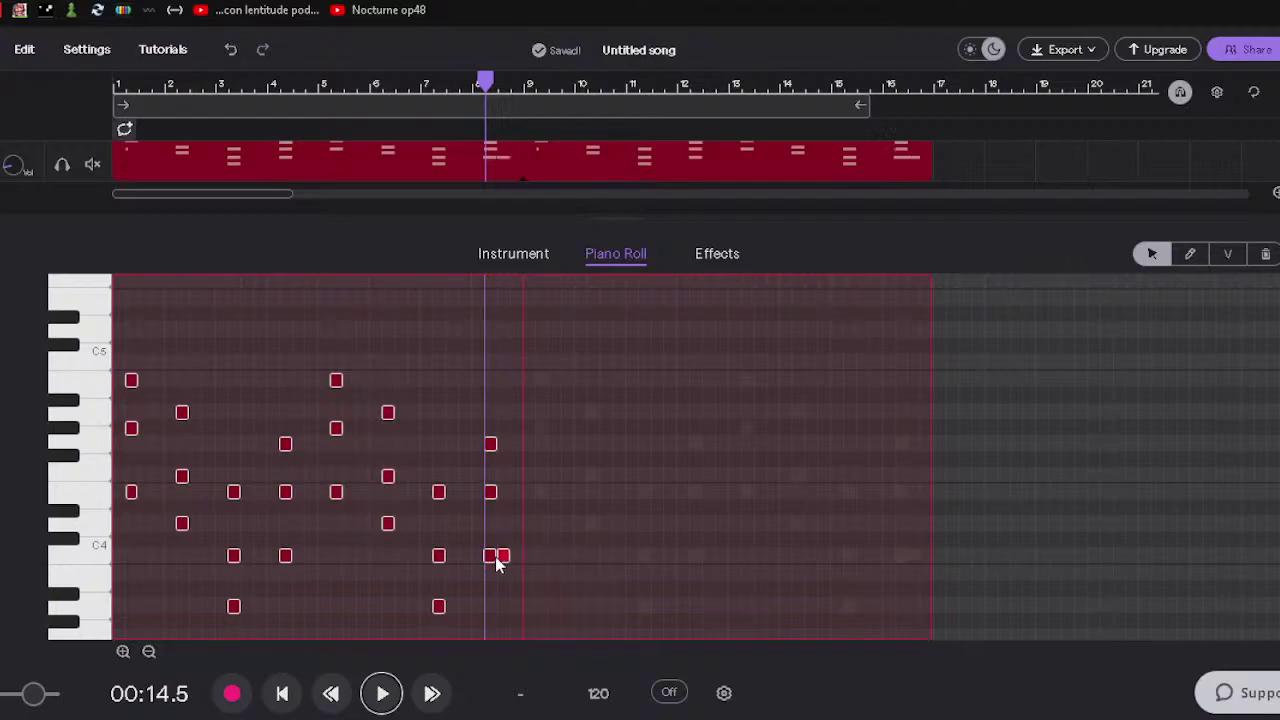
left_click_drag(501, 565, 491, 563)
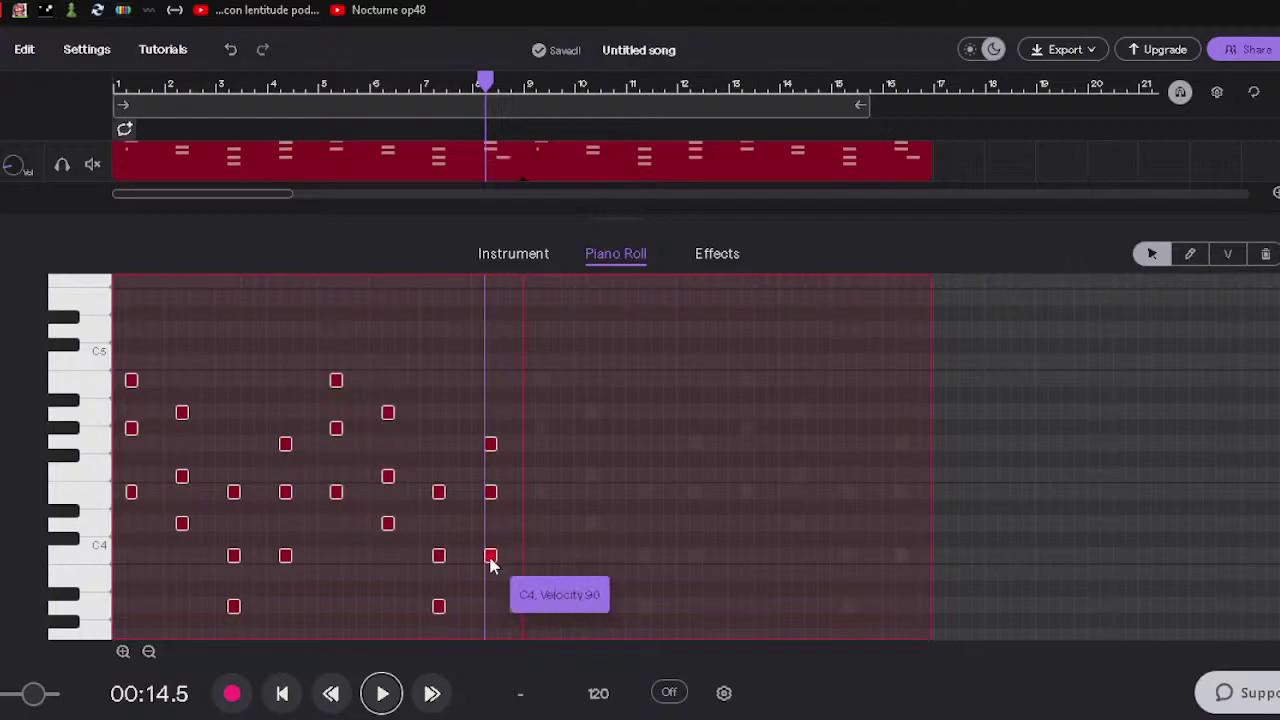
Close the region editor and play the progression from the song's start.
left_click(327, 697)
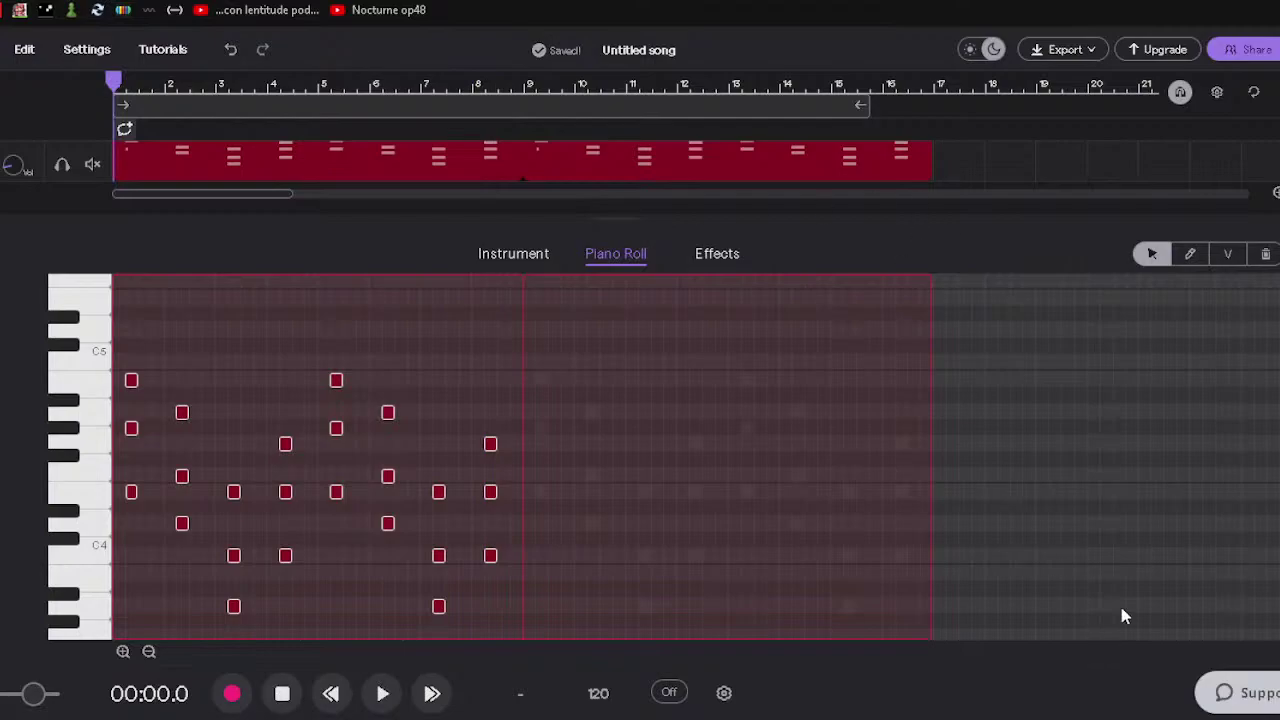
double_click(480, 171)
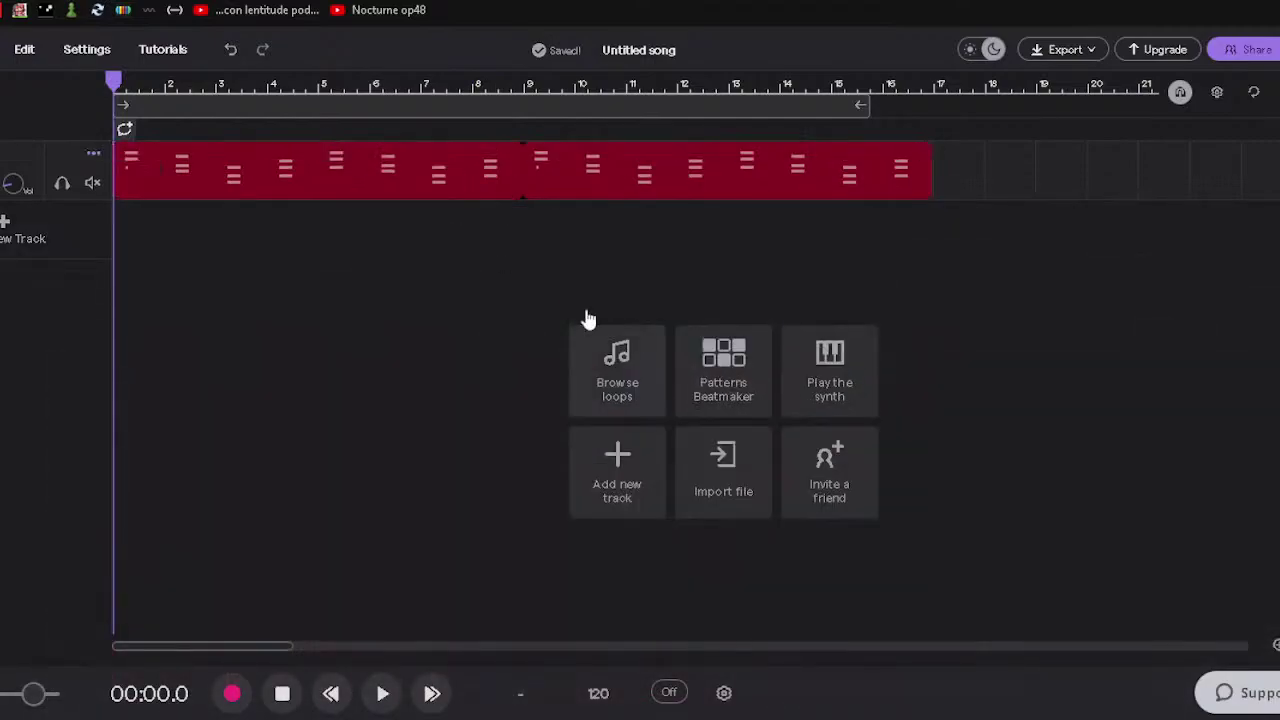
left_click(382, 693)
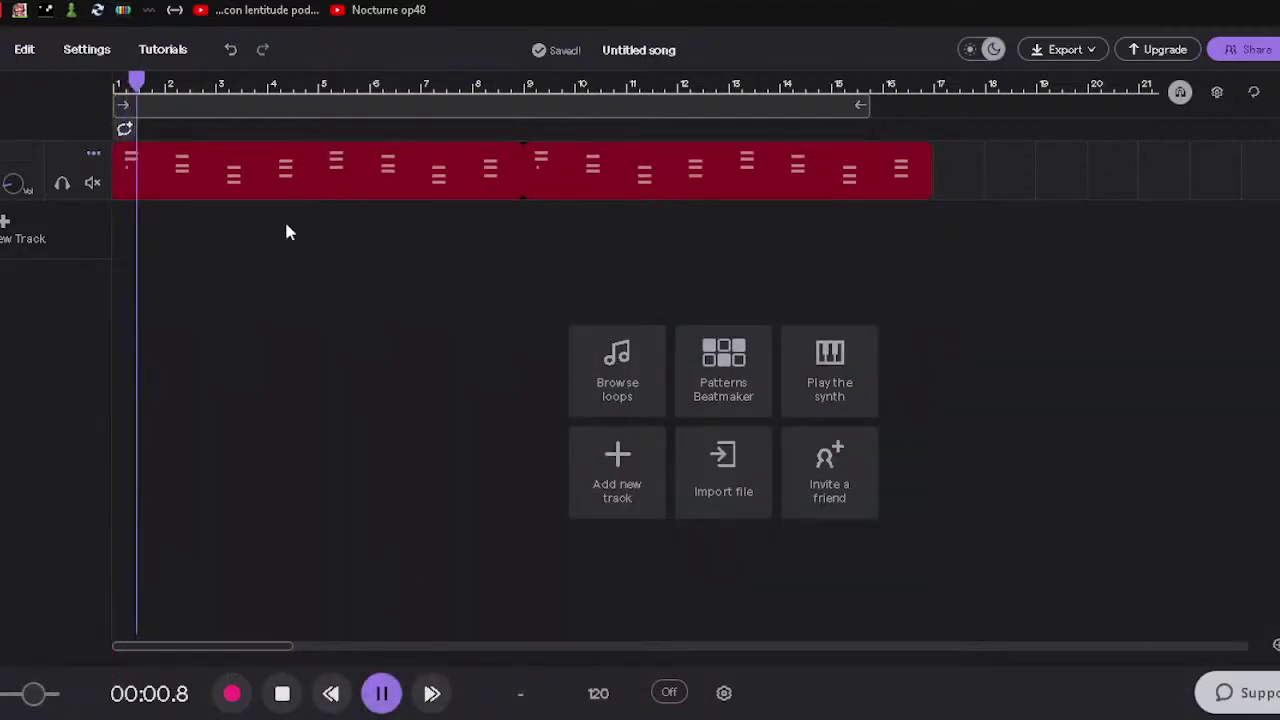
Reopen the synth region in the Piano Roll and correct the first chord's E4 note to match the chord's other notes.
double_click(265, 181)
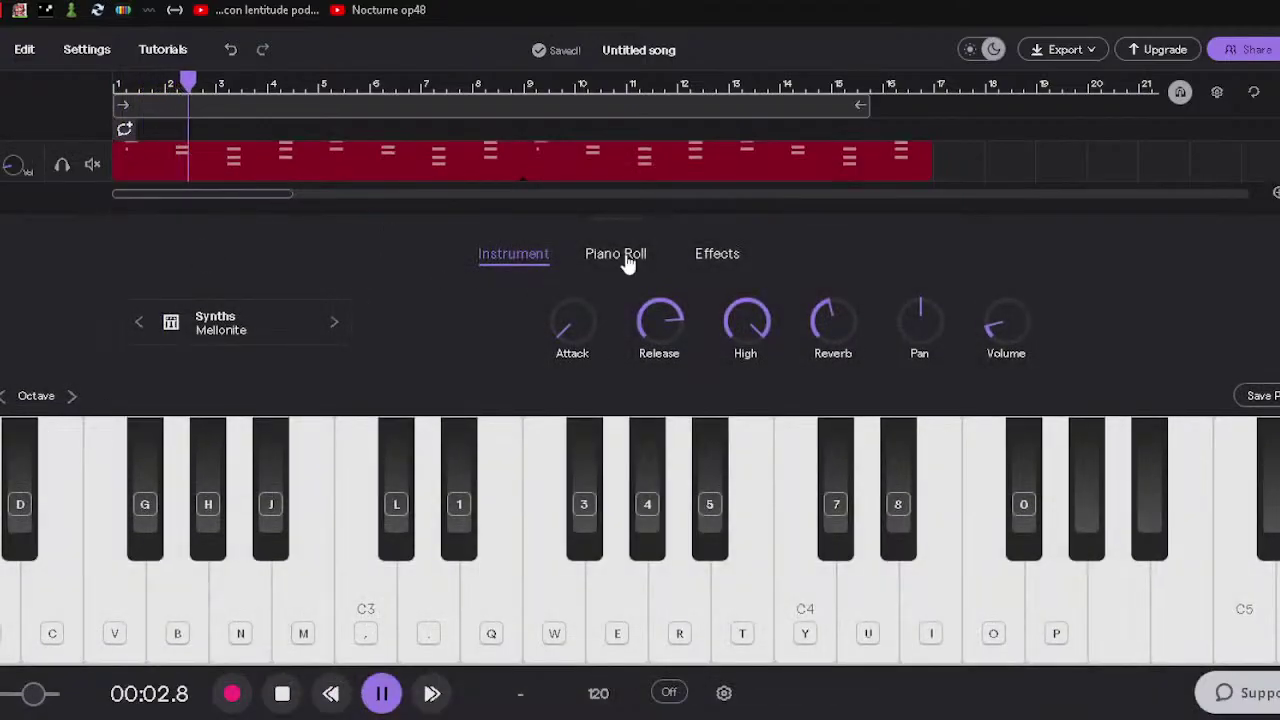
left_click(588, 260)
left_click(130, 491)
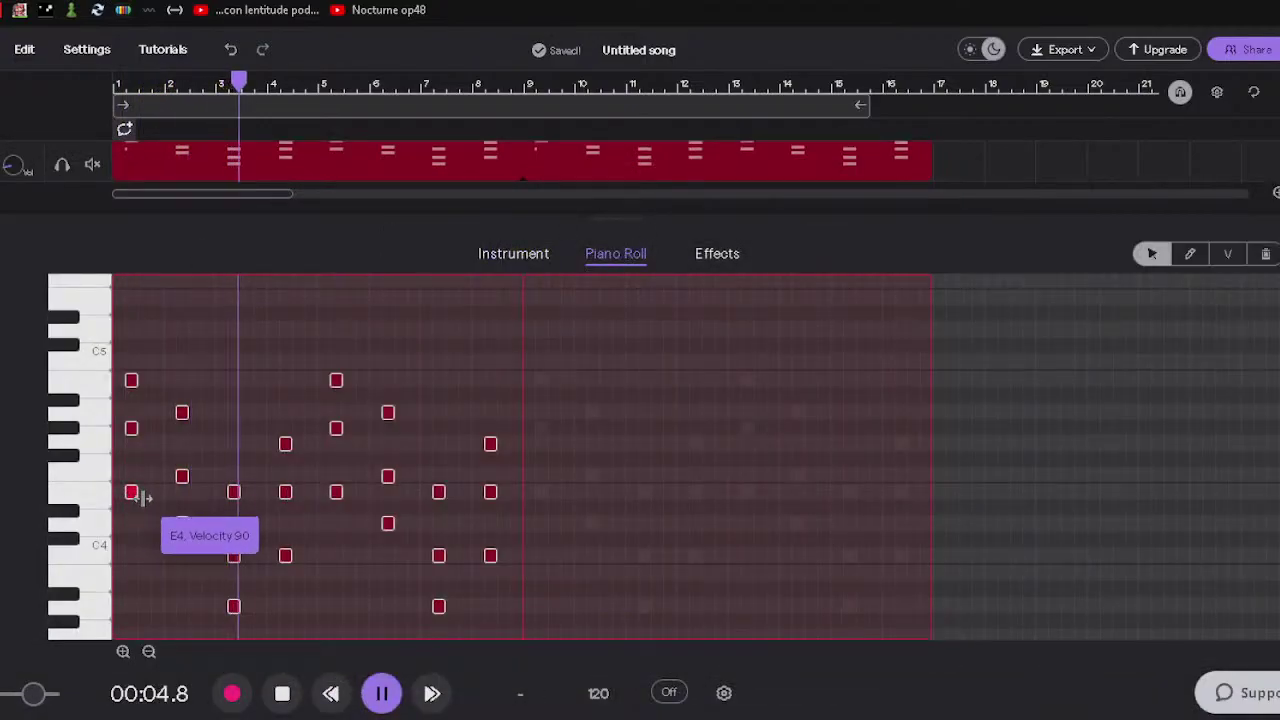
left_click(157, 556)
scroll(420, 277, "up", 1)
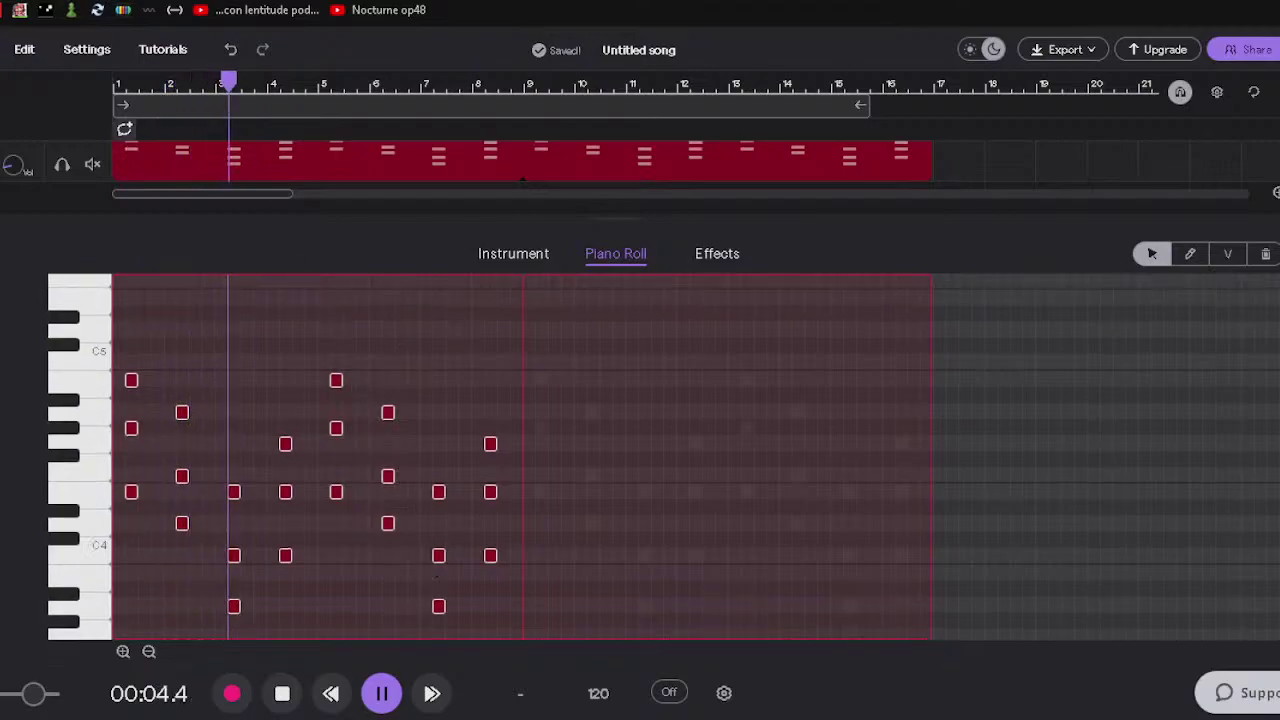
Close the region editor and extend the end of the cycle range to bar 17, where the synth region ends.
key("Escape")
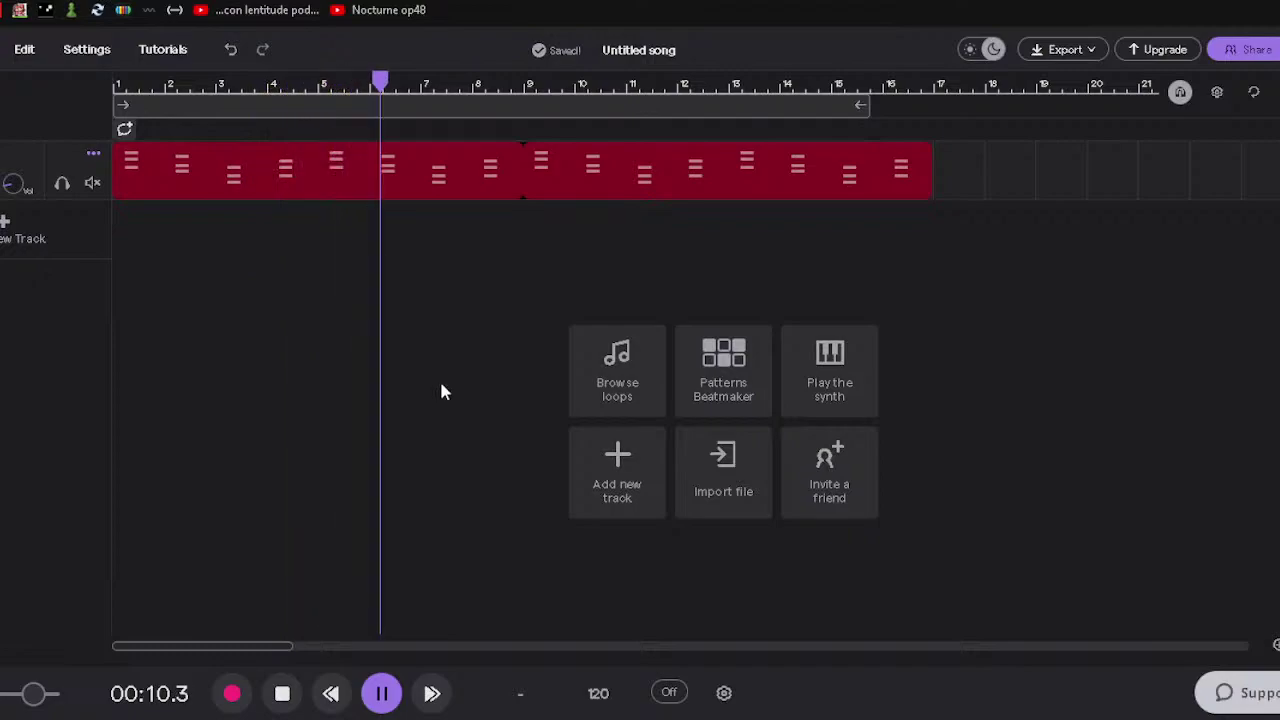
mouse_move(247, 170)
left_click_drag(868, 107, 932, 108)
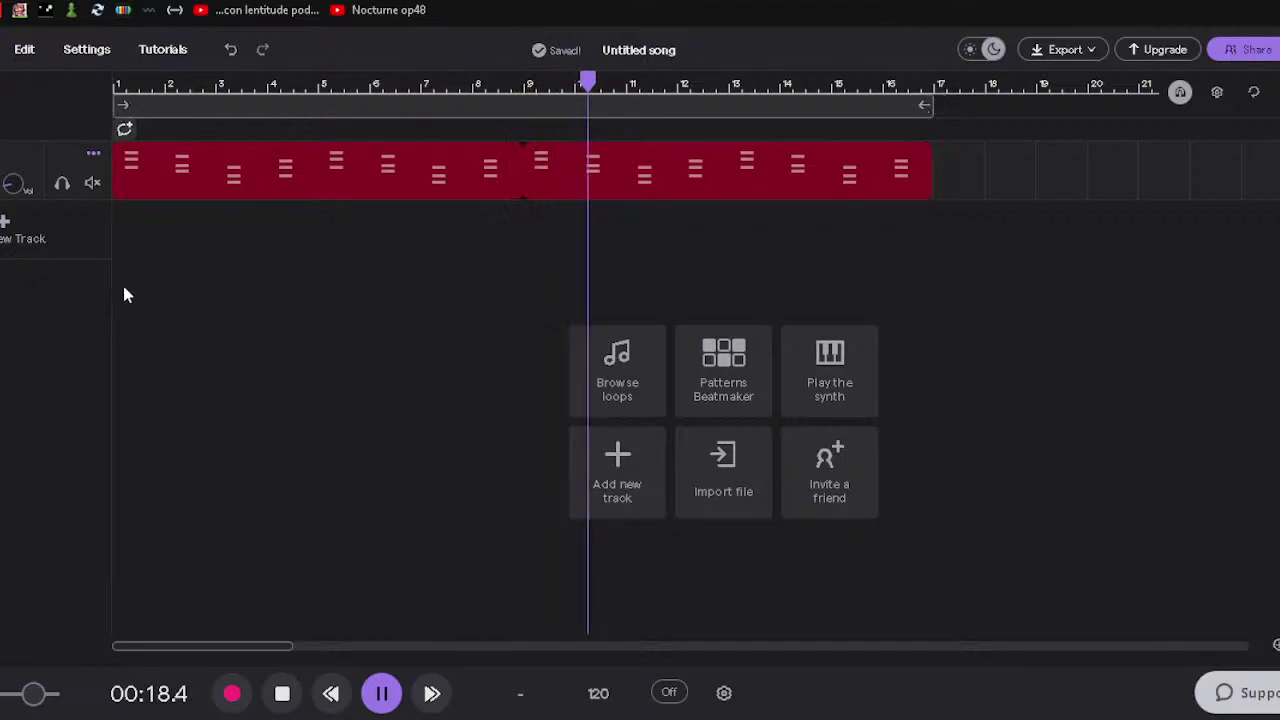
Add a new Drums & Machines track to the song.
left_click(30, 240)
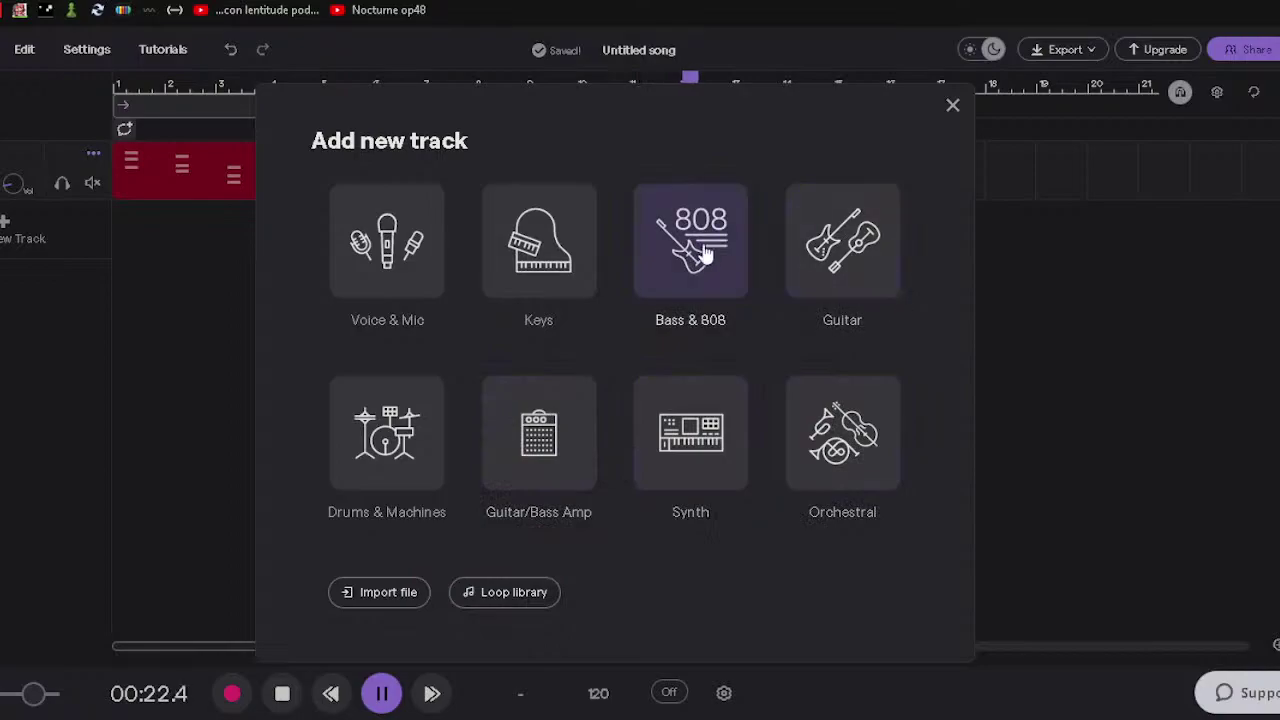
left_click(405, 445)
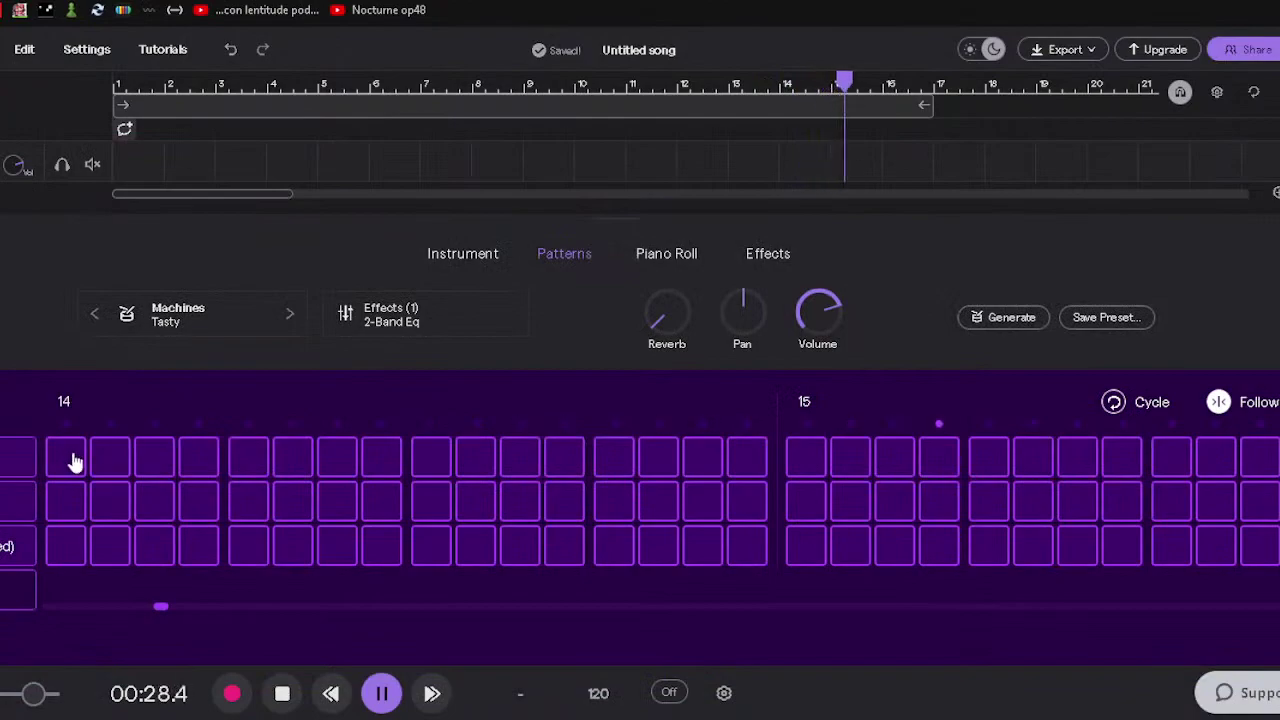
Try to place drum hits in the pattern grid's first row while the song plays through bars 14 to 16.
left_click(66, 458)
left_click(240, 462)
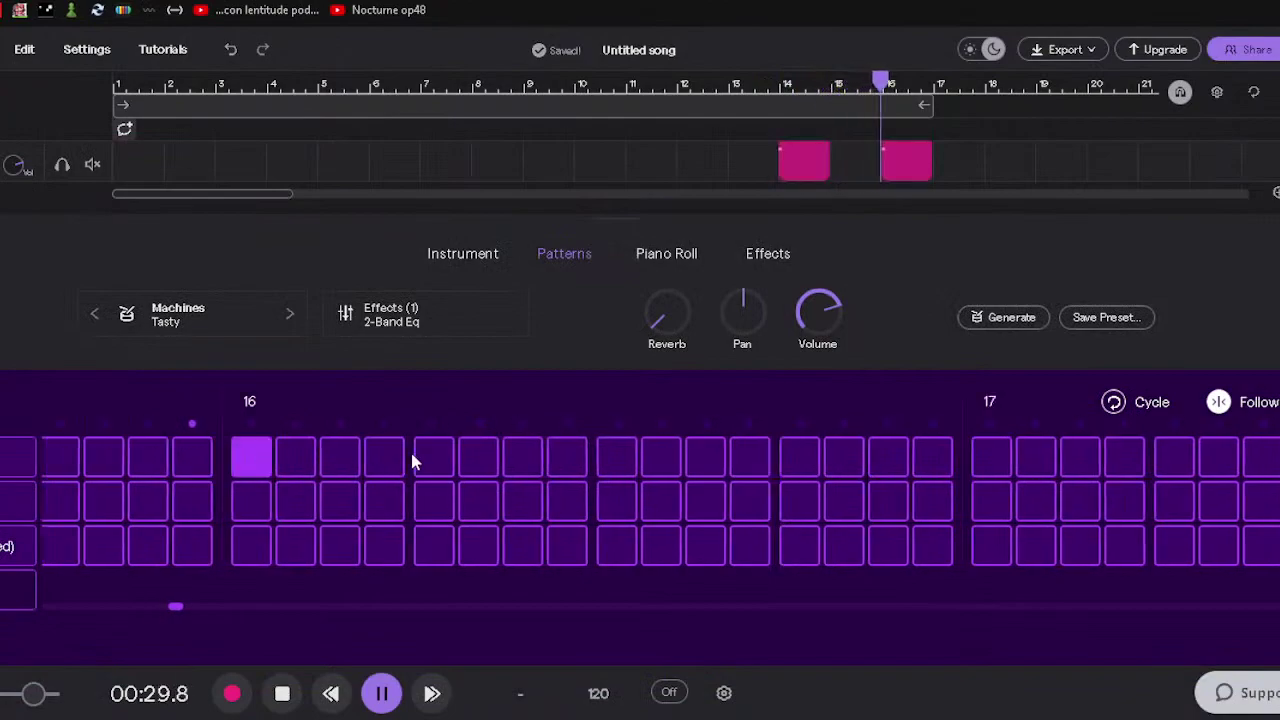
left_click(255, 457)
left_click(100, 460)
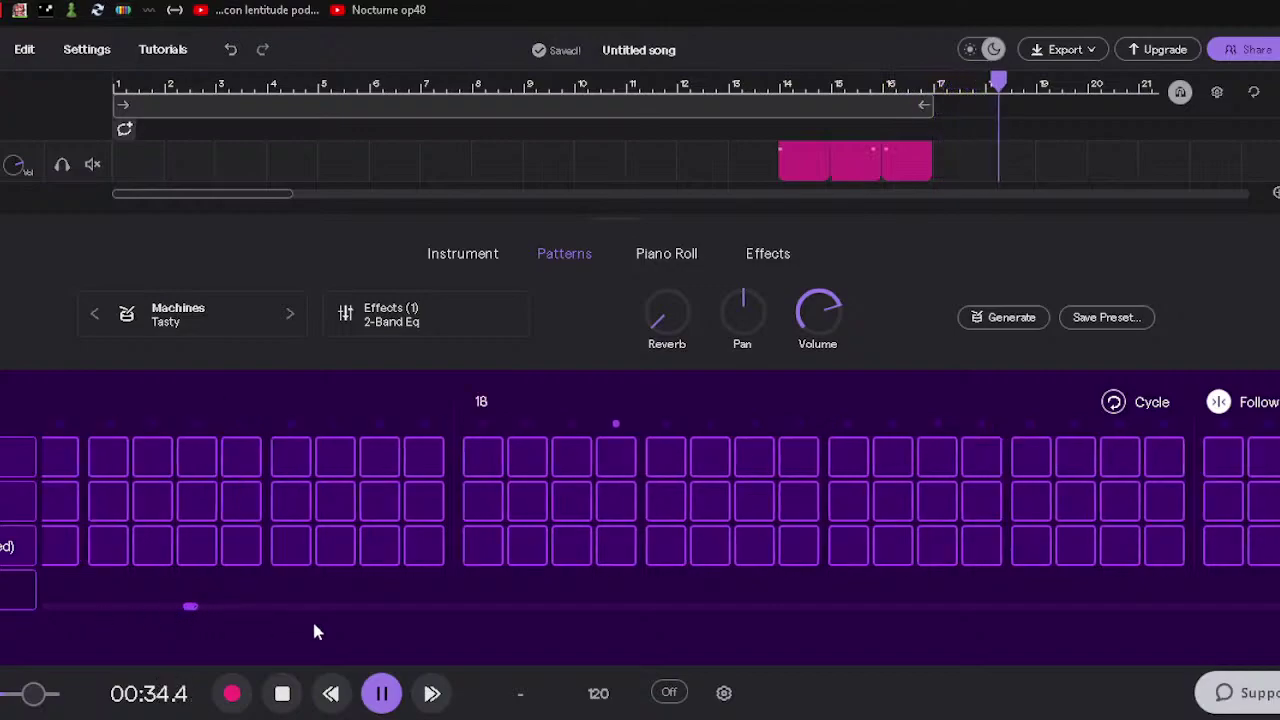
Stop playback, clear the stray drum hits from bars 14 to 16 and turn on Cycle.
left_click(281, 694)
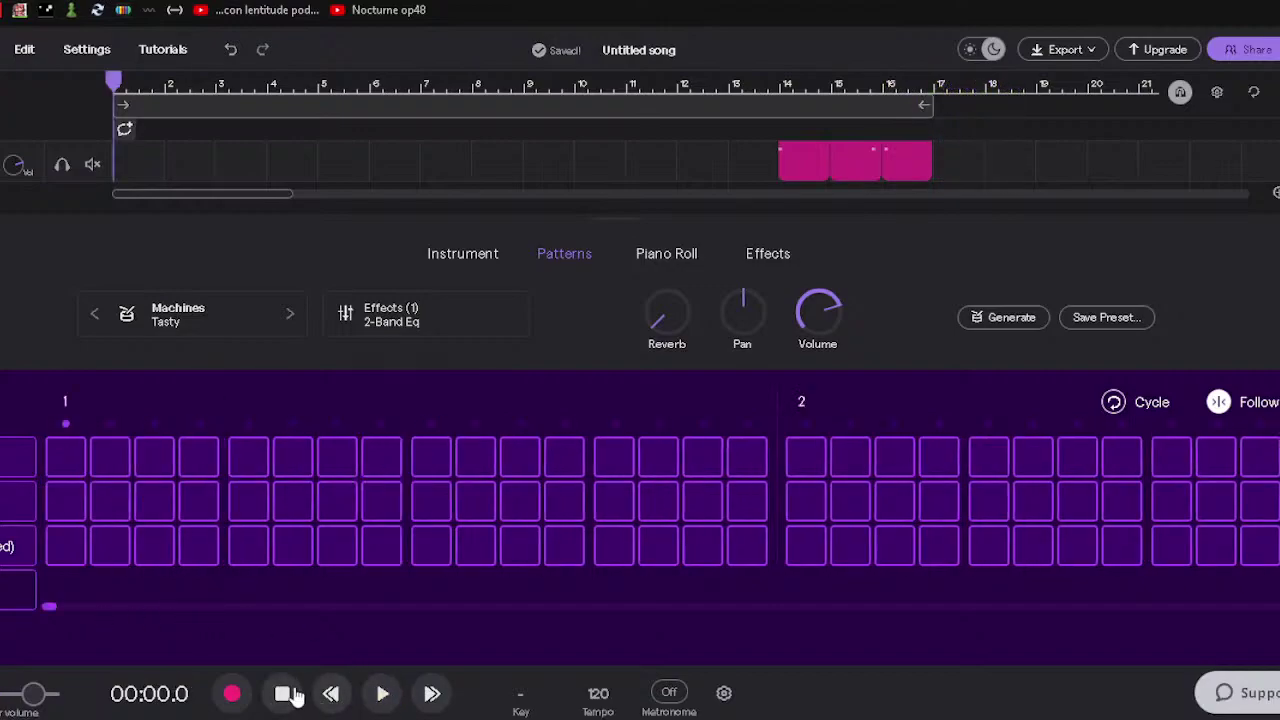
left_click_drag(48, 608, 160, 610)
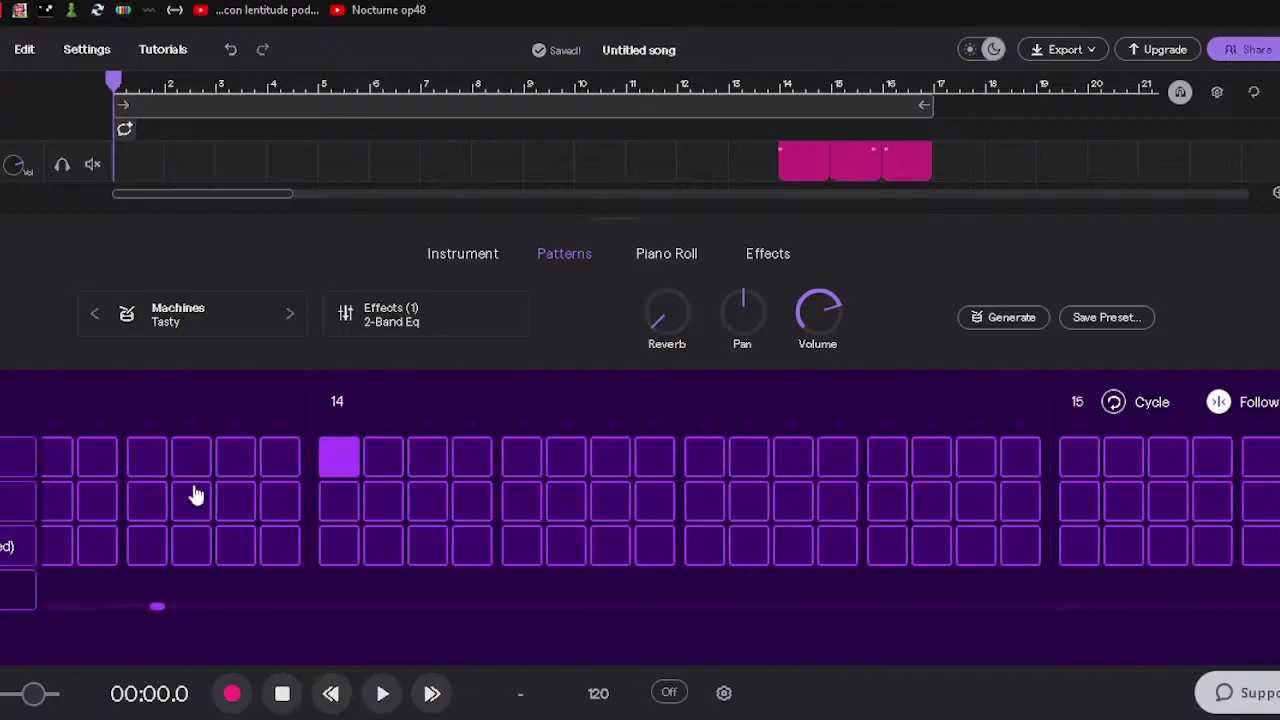
left_click(174, 607)
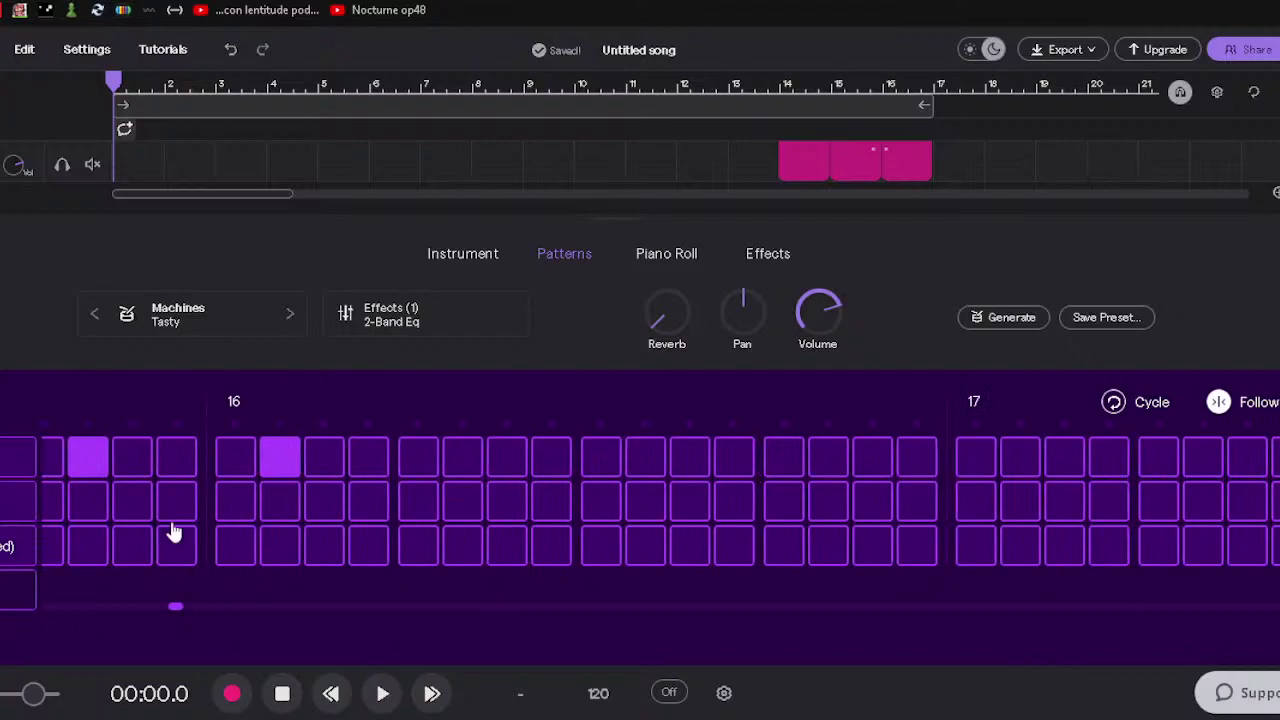
left_click(1158, 402)
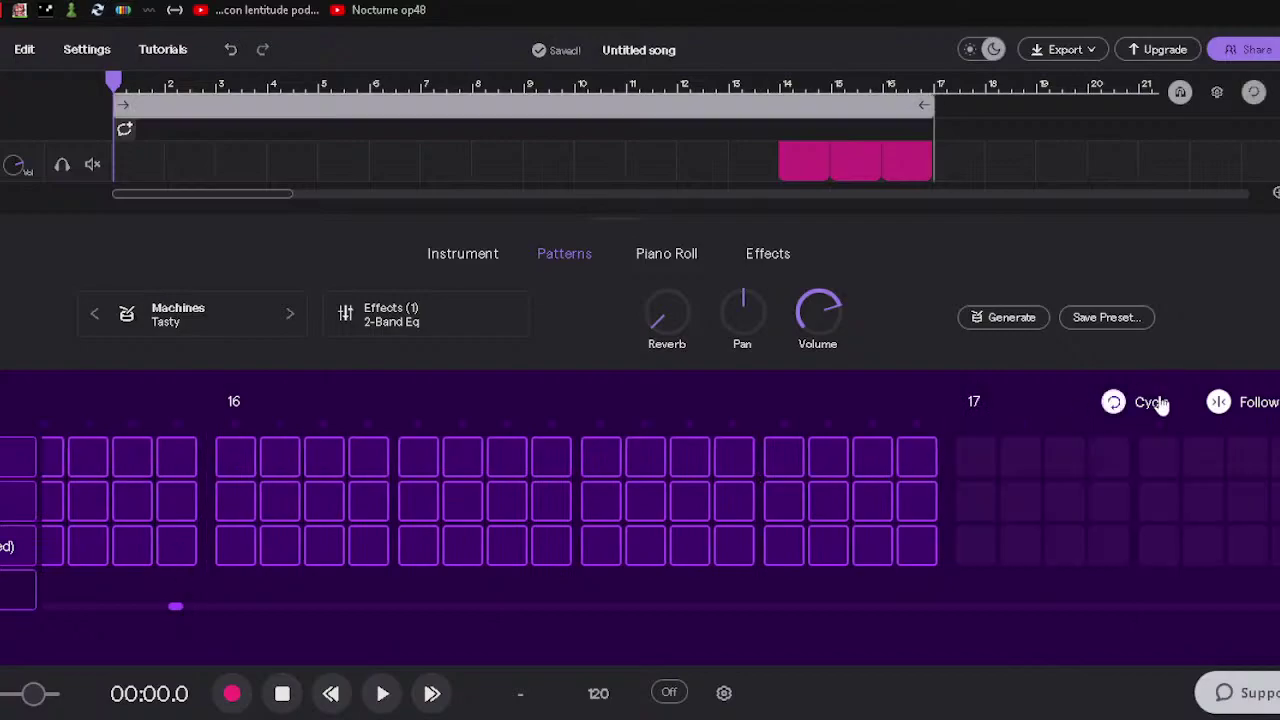
Delete the drum regions in bars 14 to 16 and the one in bar 1, and turn Cycle off.
left_click_drag(176, 615, 8, 617)
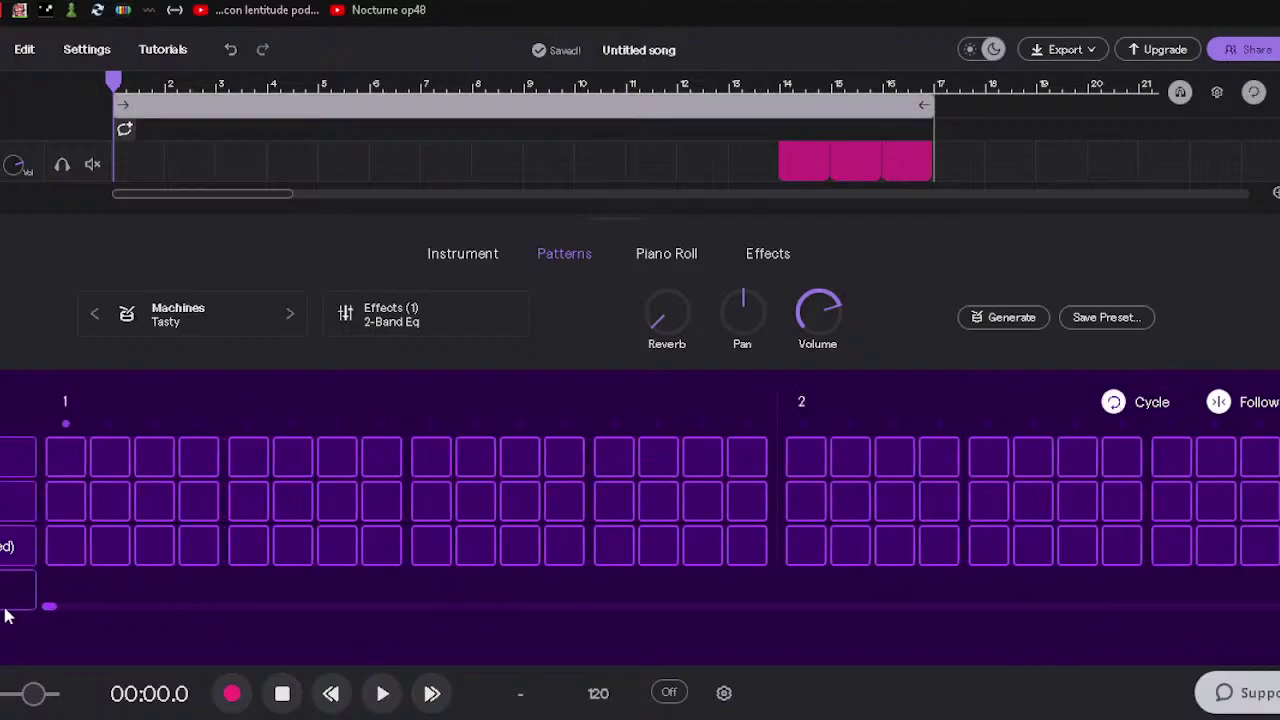
left_click(1170, 410)
left_click(1166, 410)
left_click(66, 457)
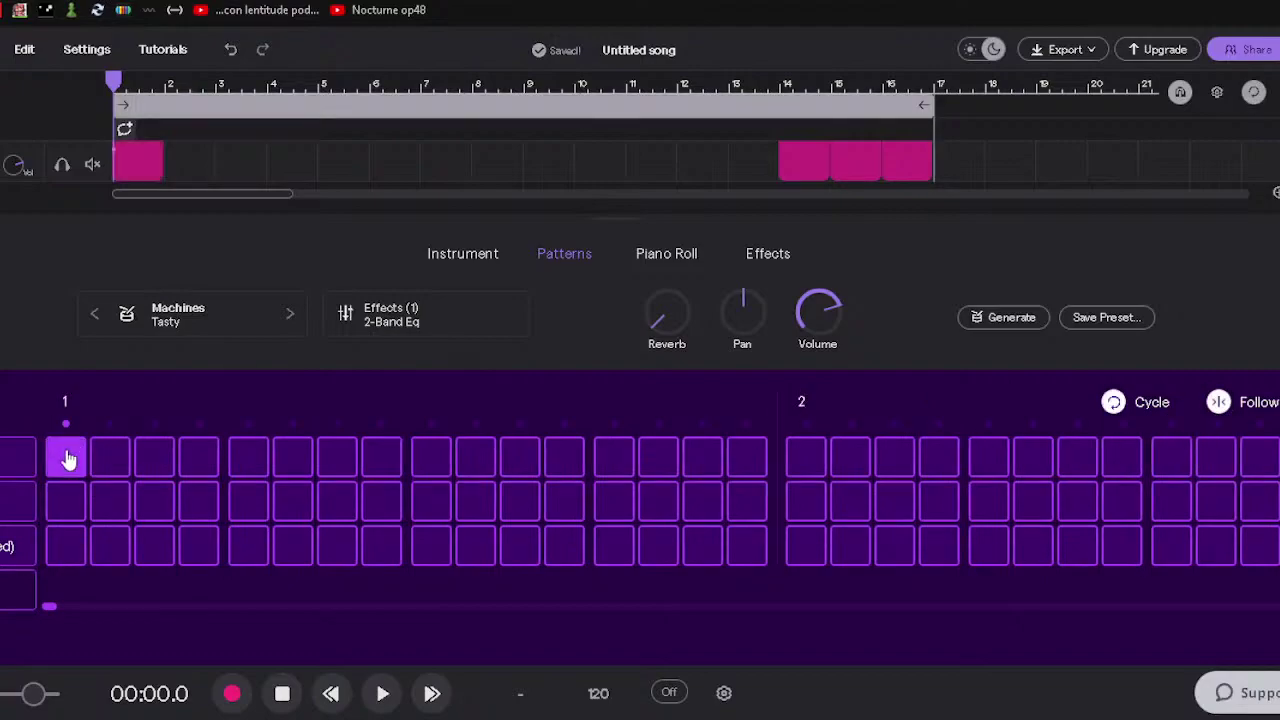
left_click(812, 163)
left_click(855, 165)
left_click(905, 165)
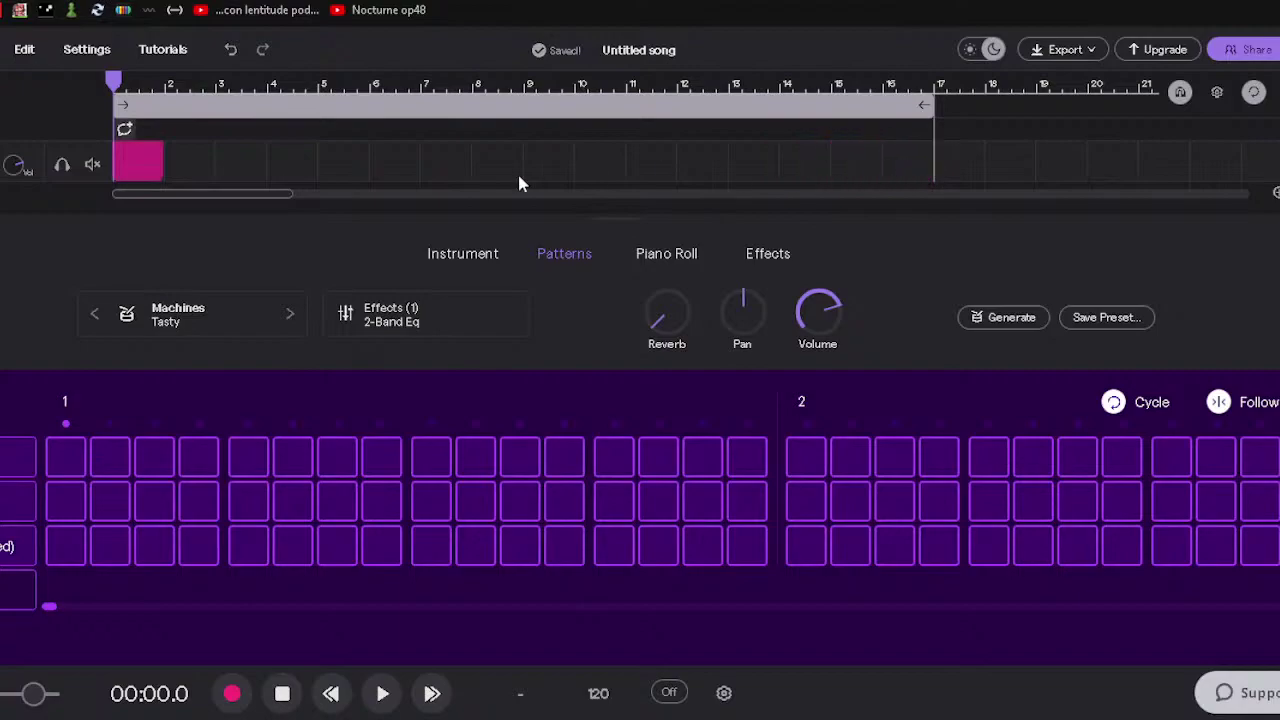
left_click(140, 168)
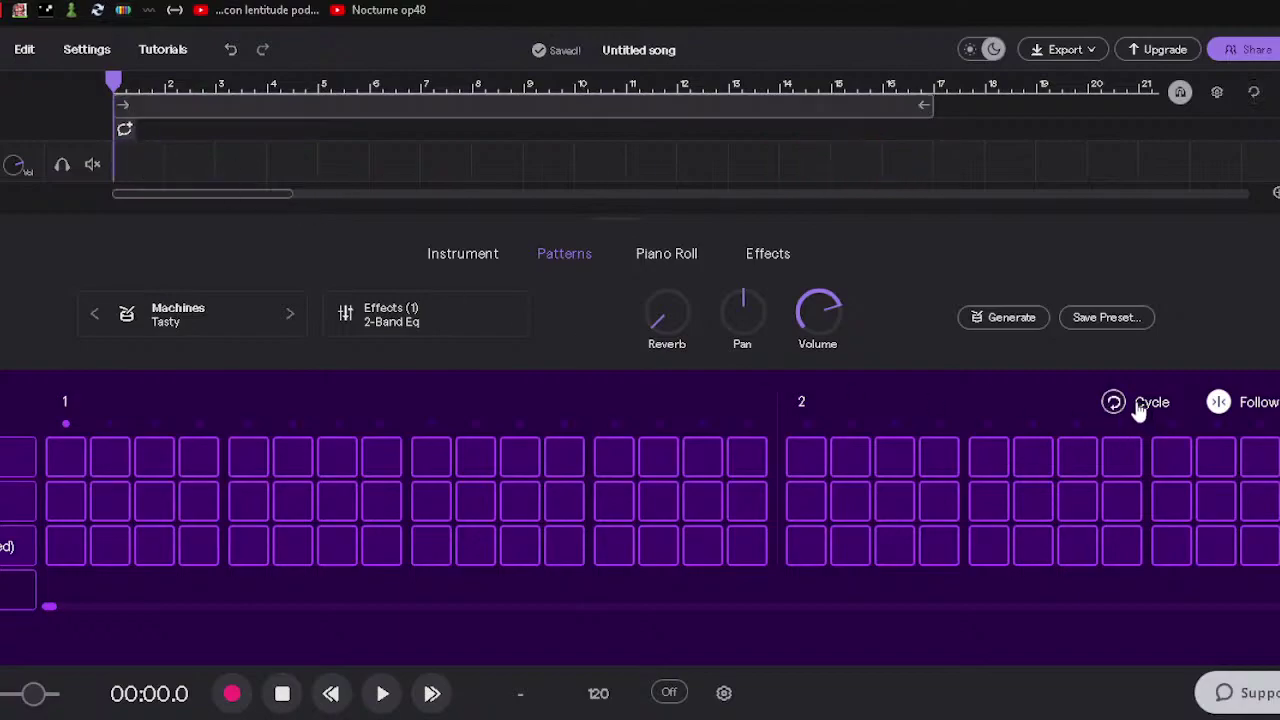
Place drum hits on the first and fifth steps of the pattern's first row in bar 1, auditioning them briefly.
left_click(62, 472)
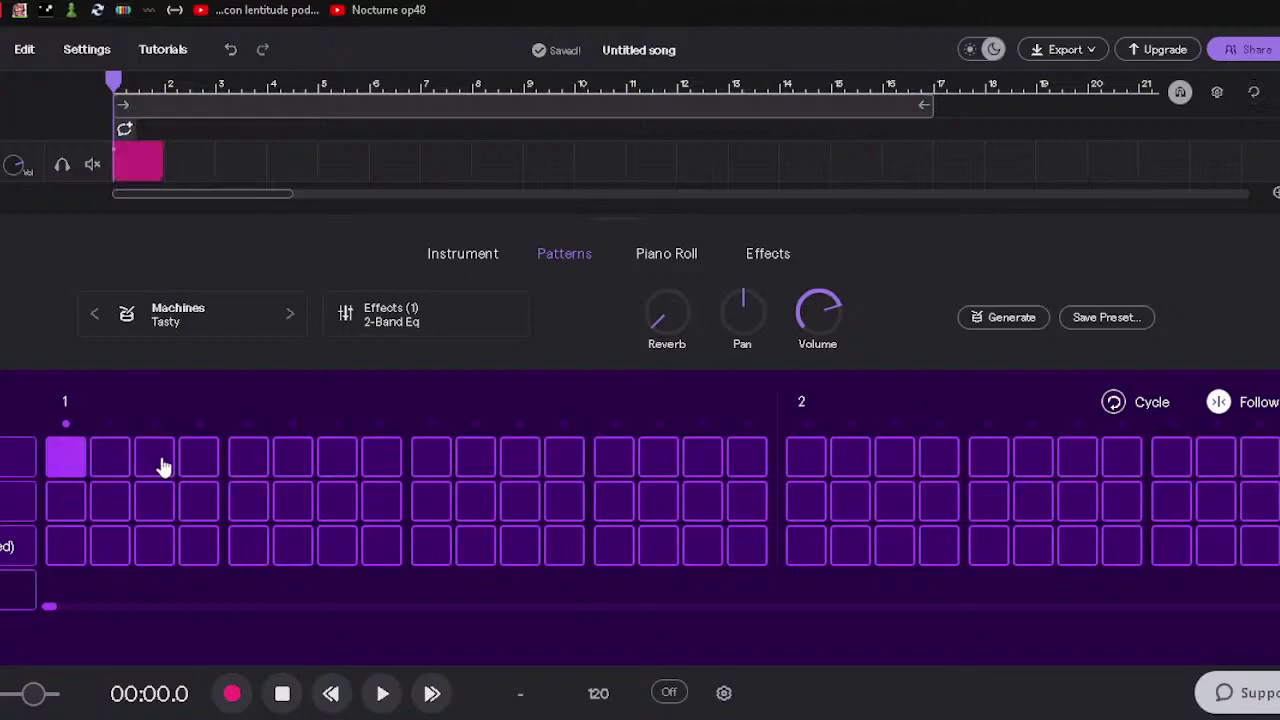
key("space")
key("space")
left_click(80, 460)
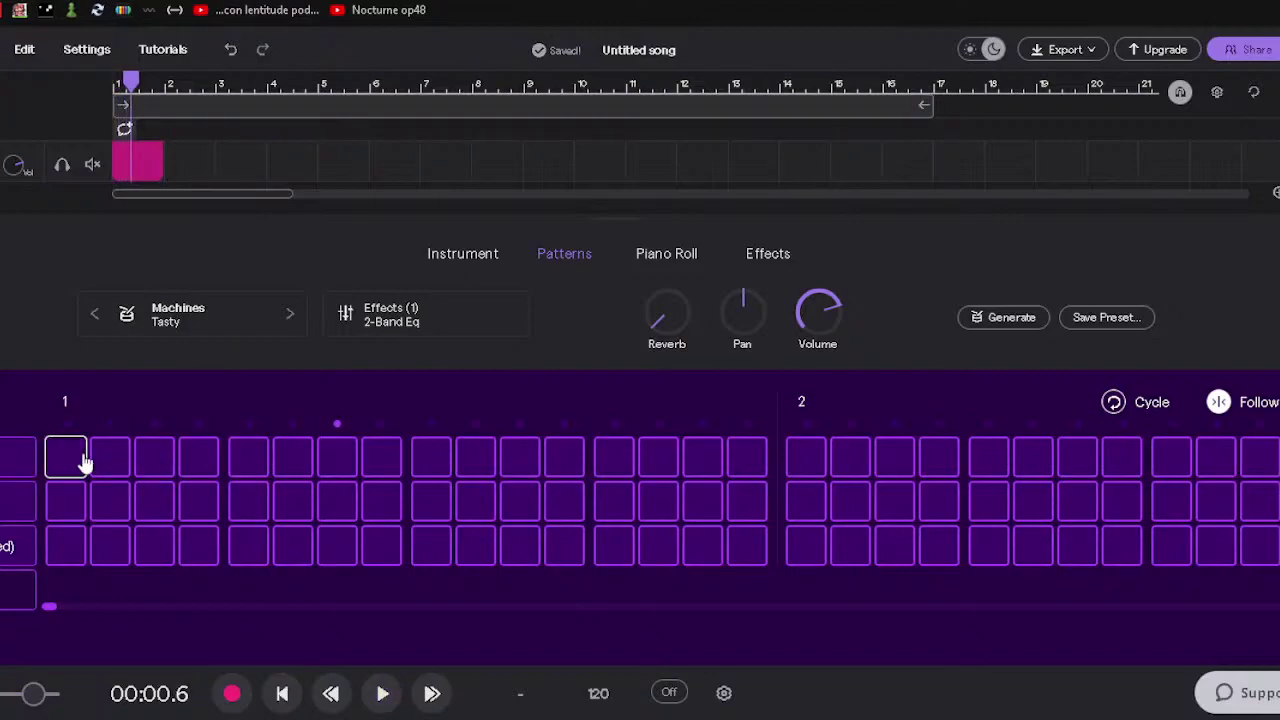
left_click(78, 462)
left_click(148, 460)
left_click(283, 463)
left_click(154, 458)
left_click(252, 457)
key("space")
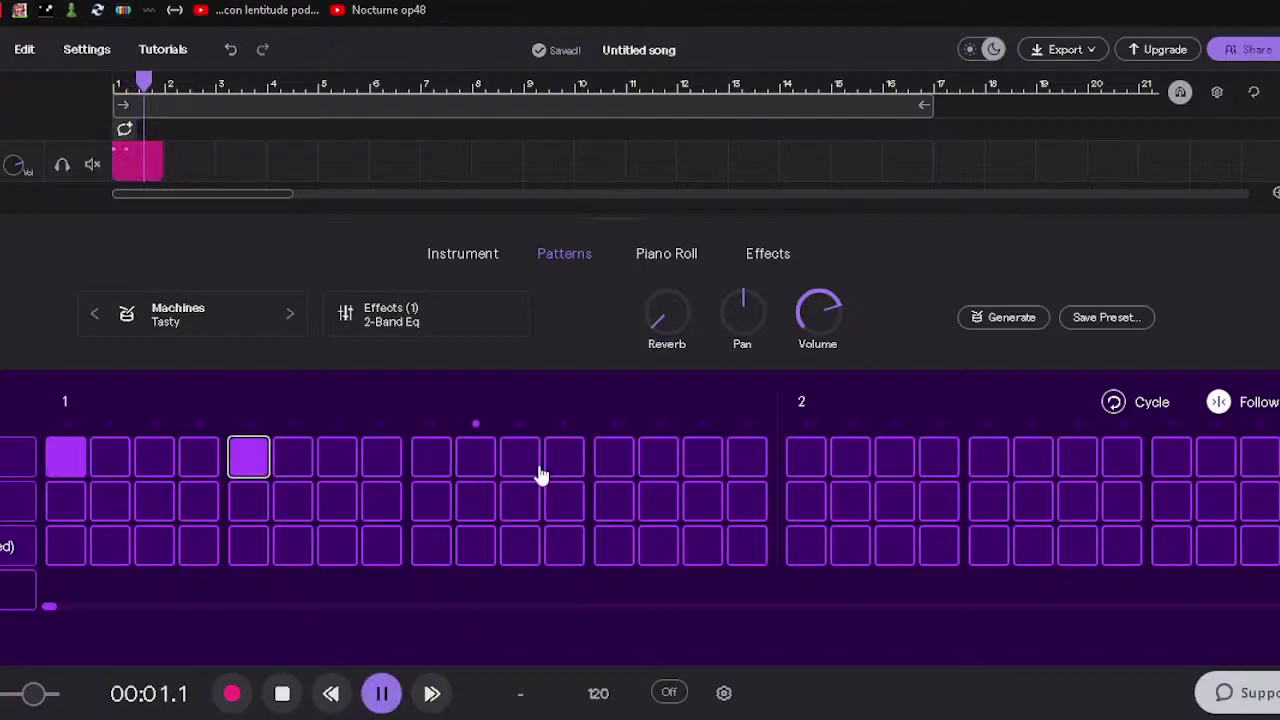
key("space")
Turn Cycle on and shorten the cycle range so that it covers only bar 1.
left_click(1115, 403)
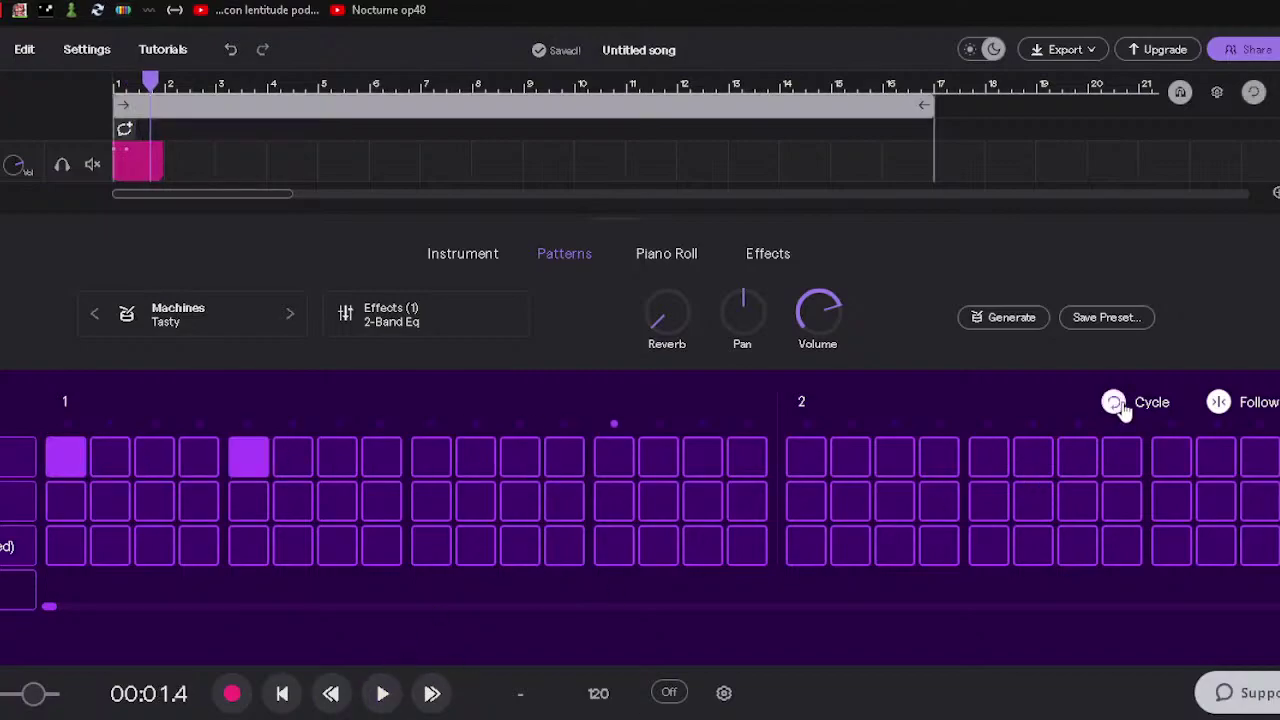
left_click_drag(893, 110, 160, 106)
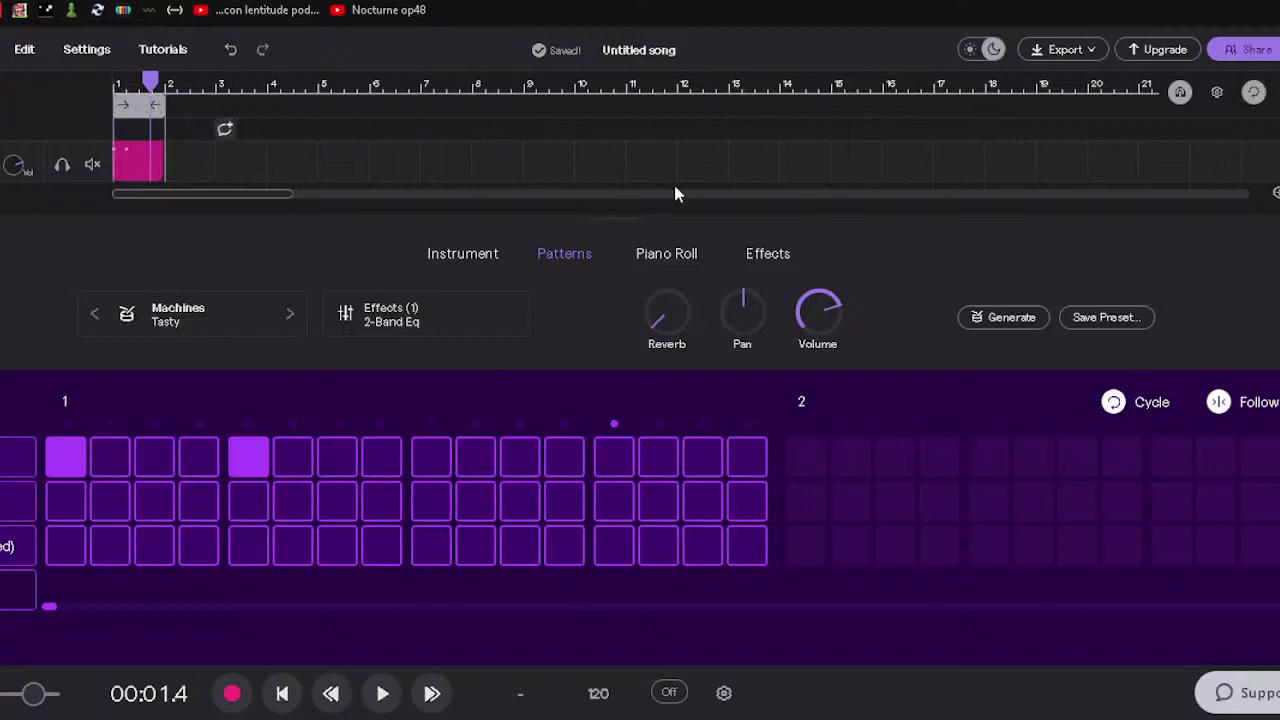
left_click(1129, 406)
left_click(1112, 404)
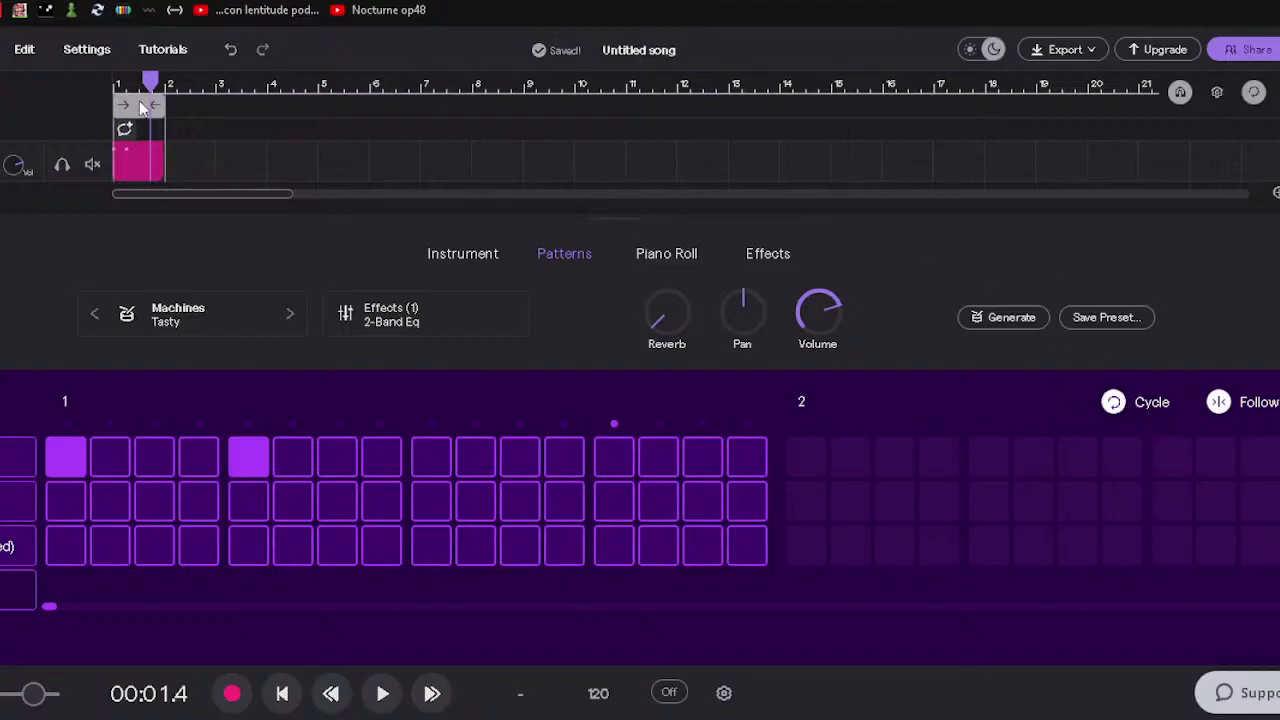
mouse_move(152, 103)
left_mouse_down()
mouse_move(215, 104)
mouse_move(140, 105)
left_mouse_up()
Add first-row drum hits on the ninth and thirteenth steps of bar 1 and play the loop to check the beat.
key("space")
left_click(331, 693)
key("space")
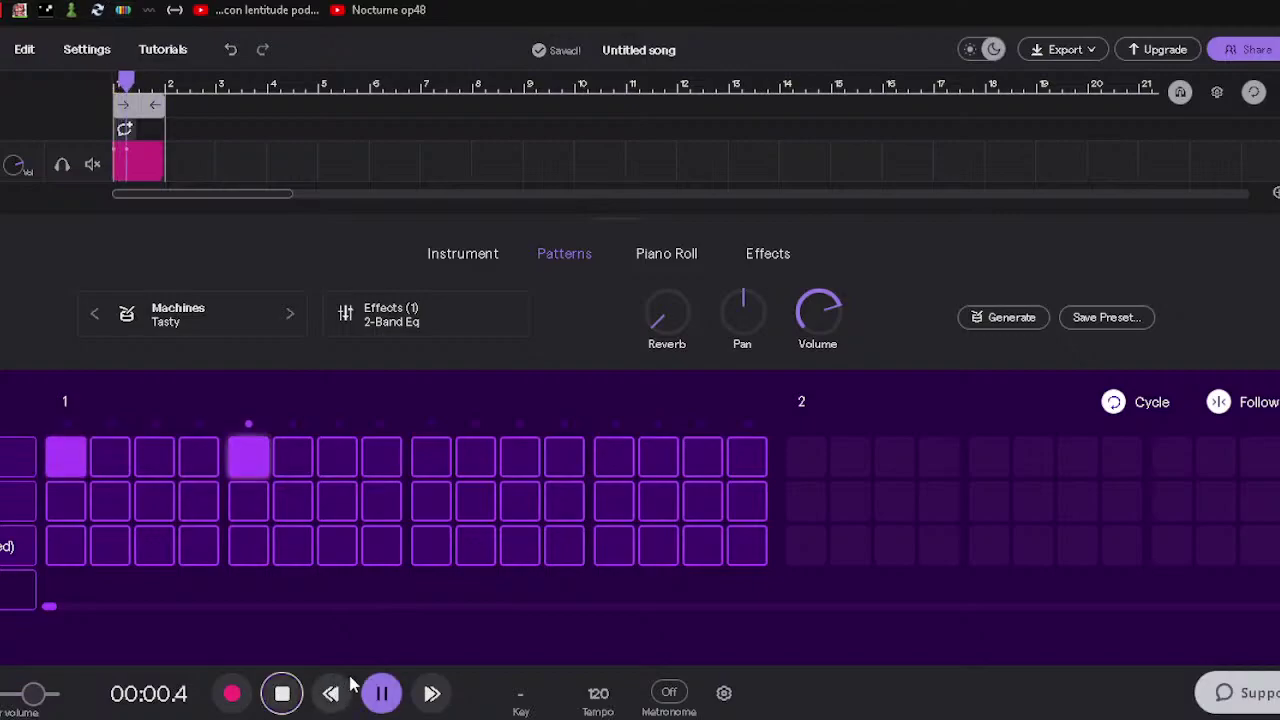
key("space")
left_click(431, 456)
left_click(617, 458)
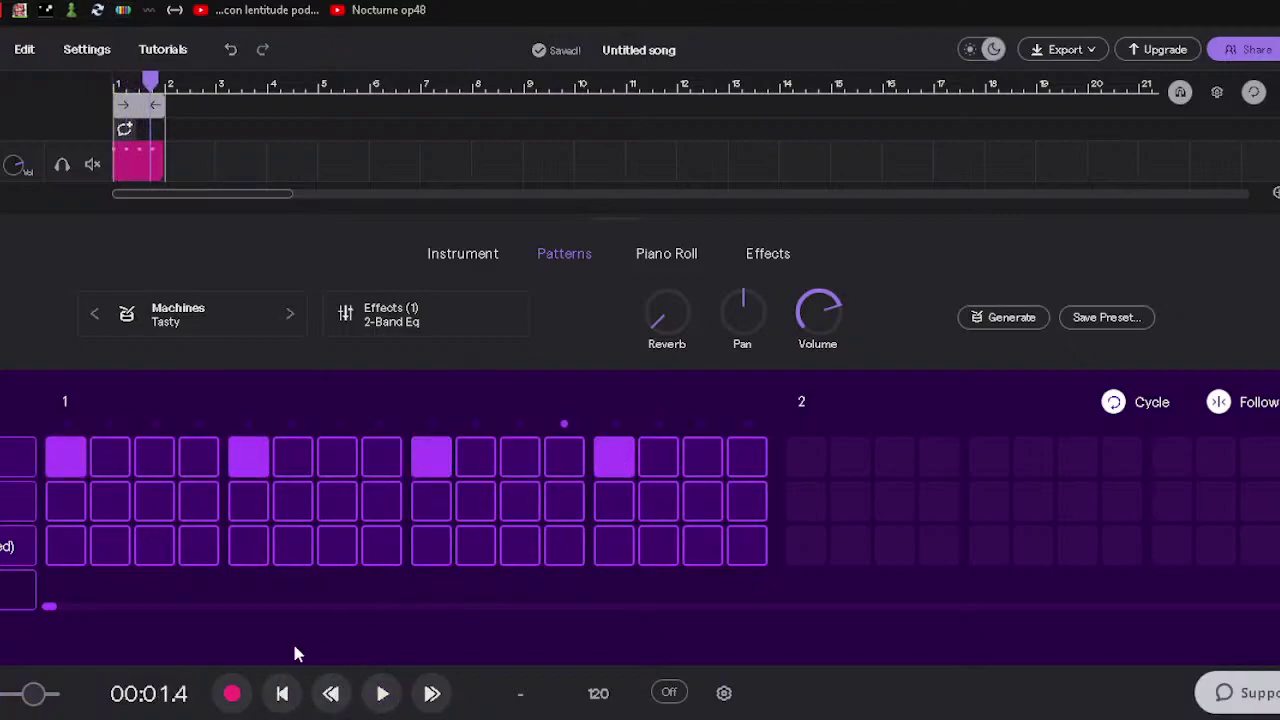
left_click(281, 693)
key("space")
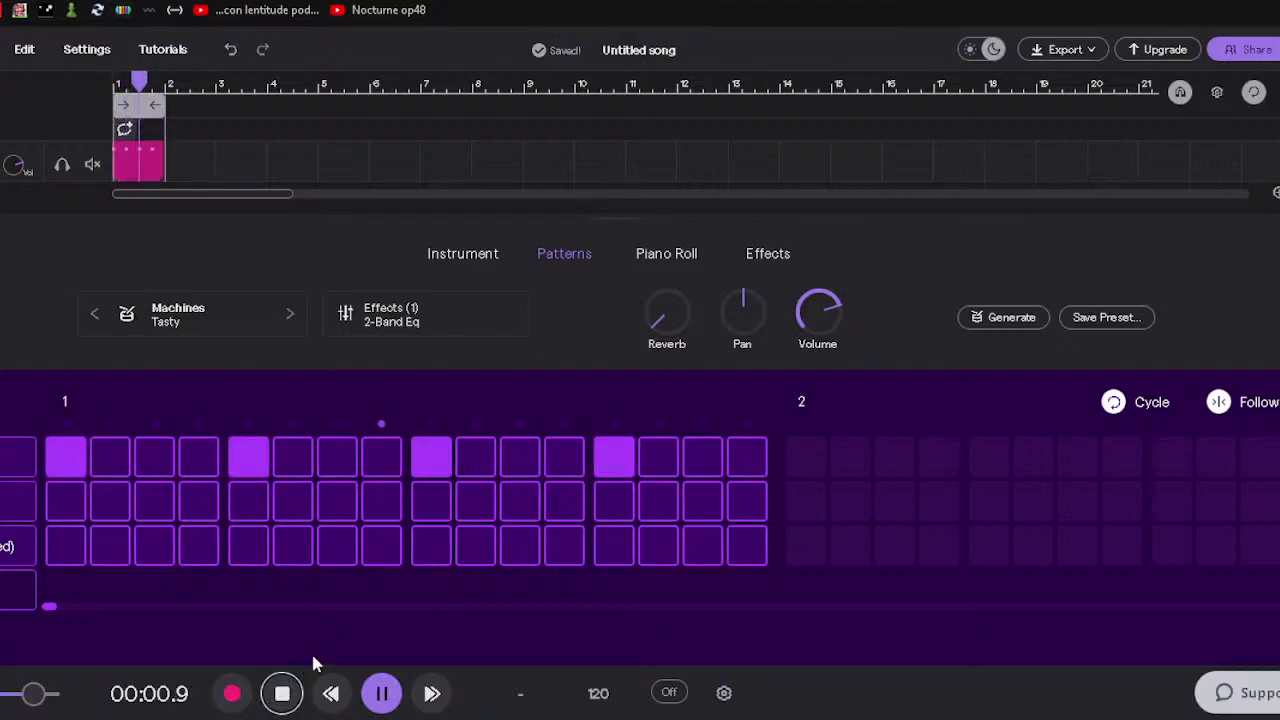
key("space")
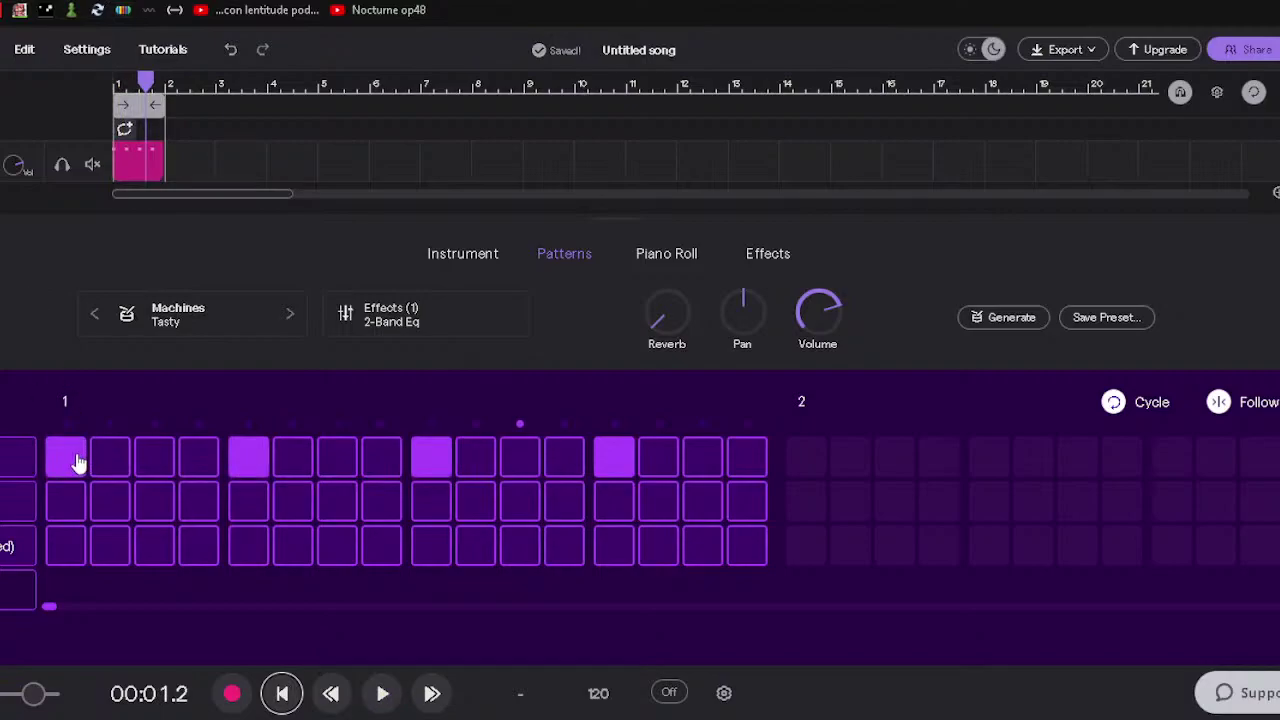
Add a little reverb to the drum track and lower its volume to about -13 while the loop plays.
left_click_drag(667, 312, 663, 257)
key("space")
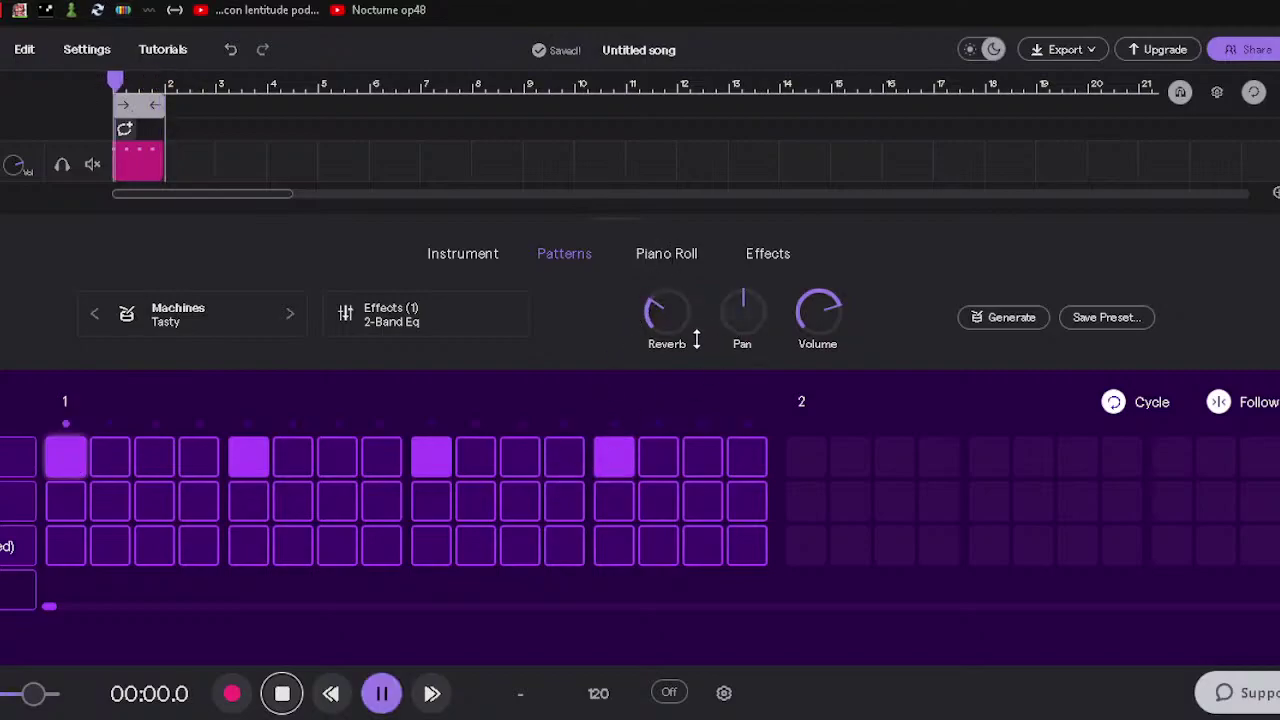
left_click_drag(712, 342, 712, 336)
left_click_drag(817, 312, 826, 414)
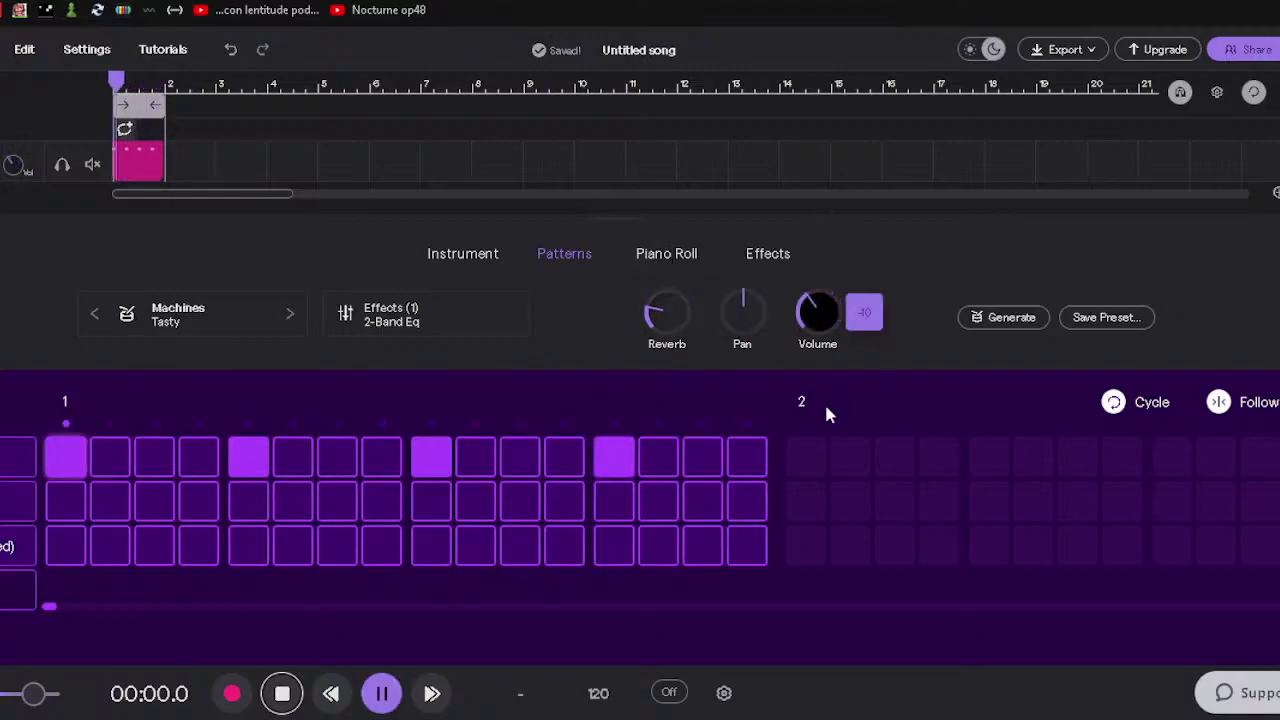
left_click_drag(666, 314, 665, 345)
left_click_drag(838, 296, 840, 306)
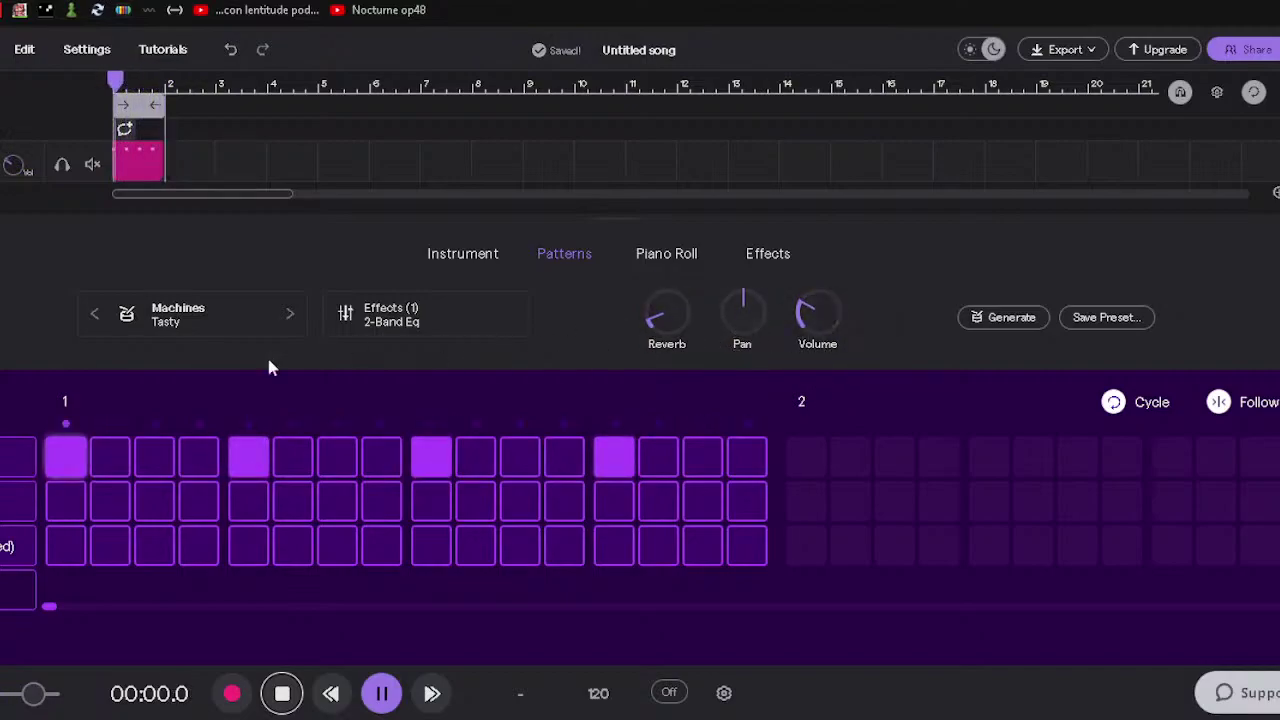
left_click_drag(652, 314, 651, 312)
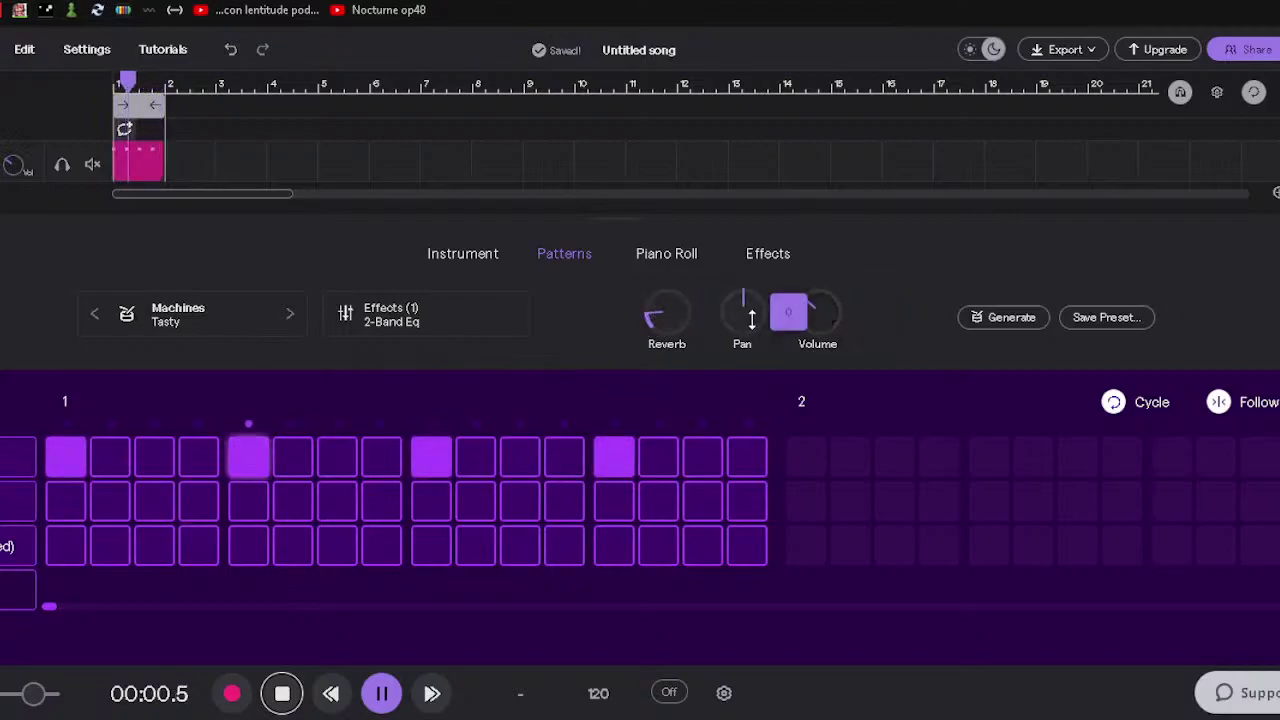
Extend the end of the cycle range to bar 17 in the arrangement and play both tracks from the start.
left_click(367, 706)
left_click(140, 162)
left_click_drag(155, 105, 924, 141)
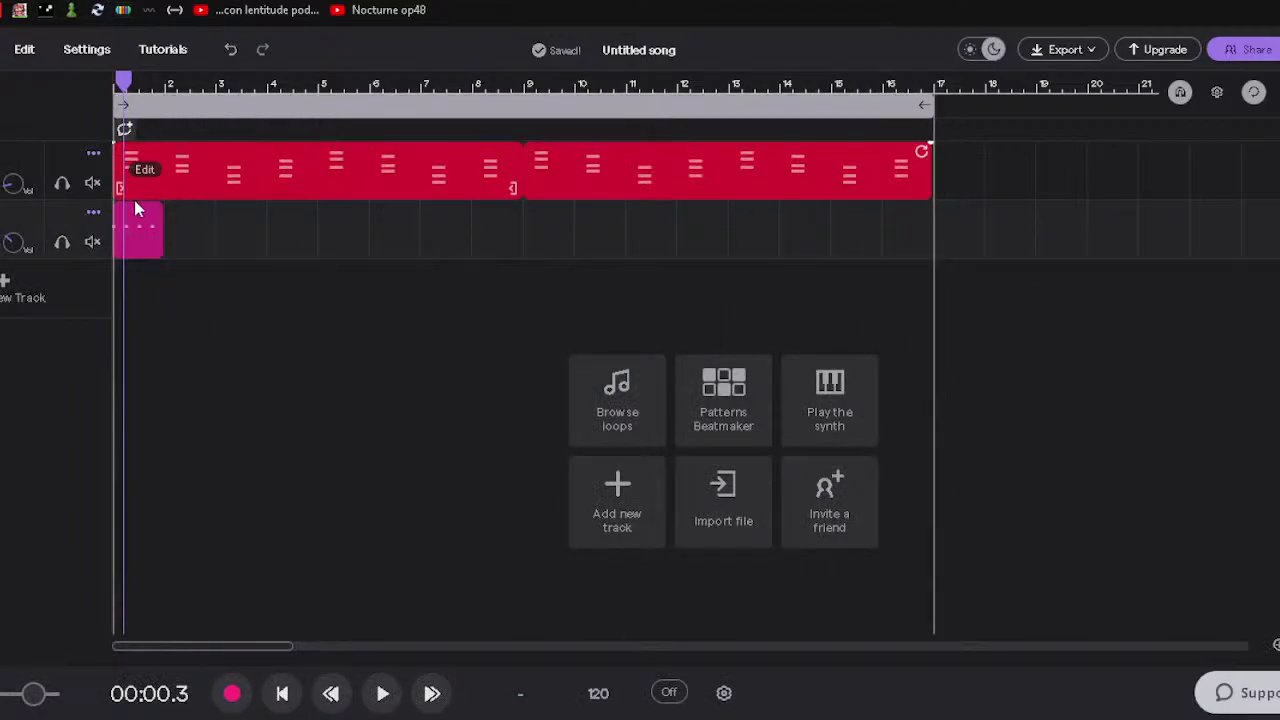
mouse_move(14, 245)
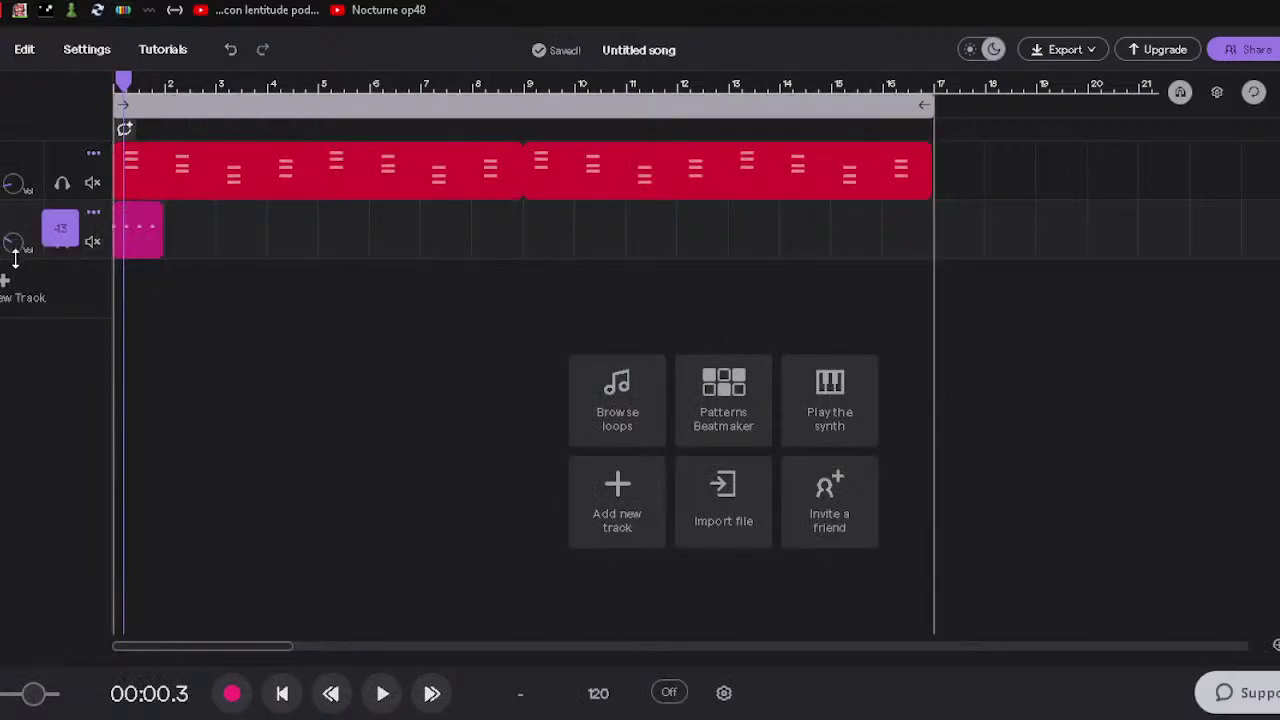
left_click(282, 706)
key("space")
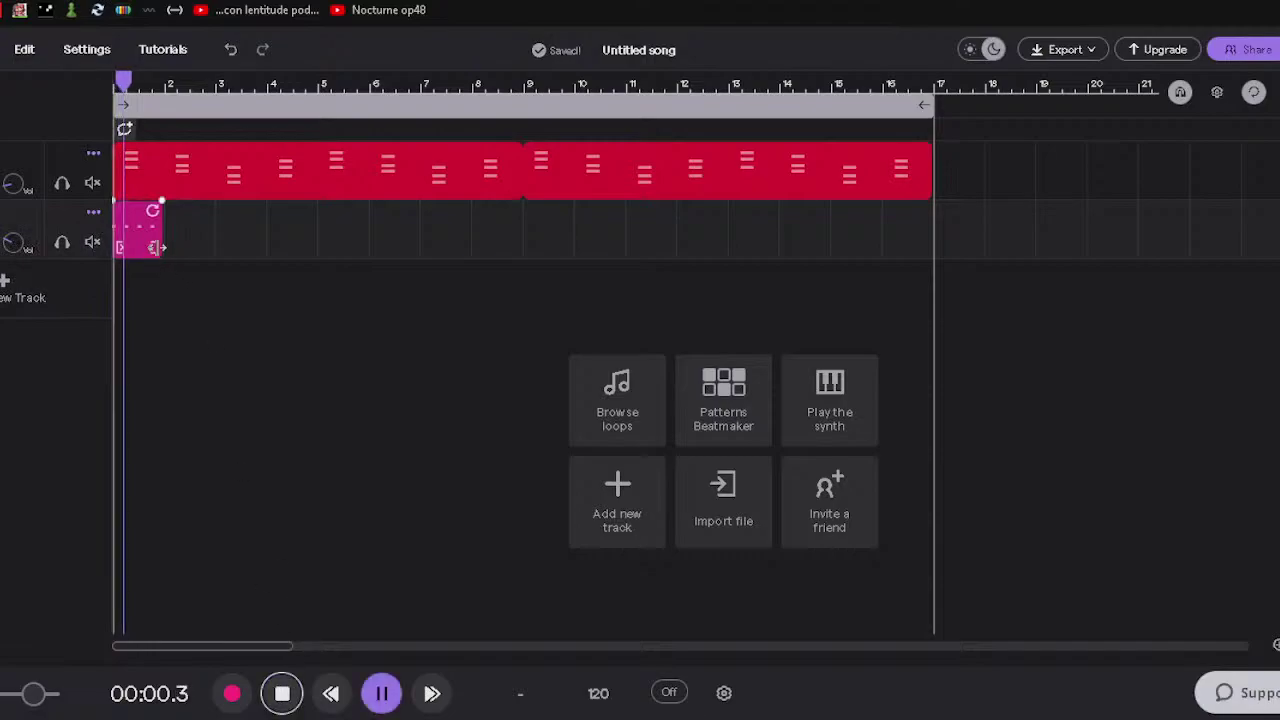
left_click_drag(186, 243, 162, 243)
key("space")
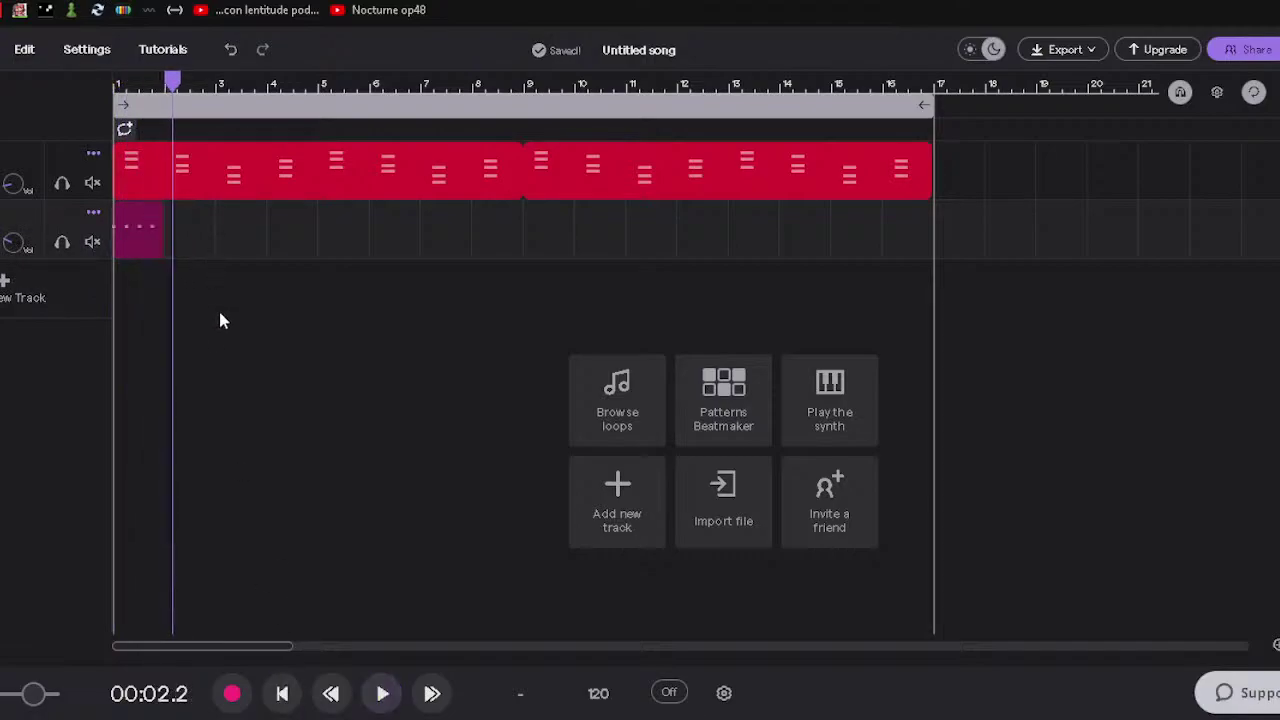
left_click(218, 310)
Shift all synth chord notes about one beat earlier in the Piano Roll, aligning the first chord with bar 1, and replay the song.
double_click(195, 160)
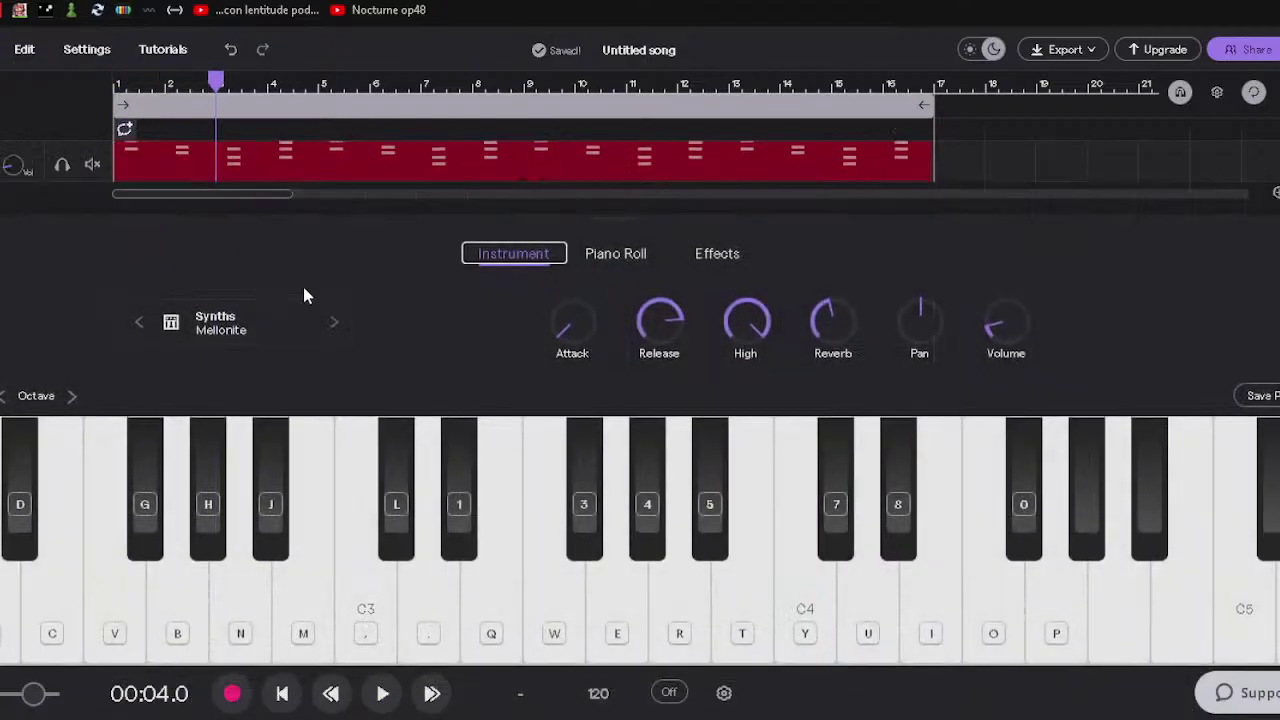
left_click(626, 262)
left_click_drag(660, 345, 98, 677)
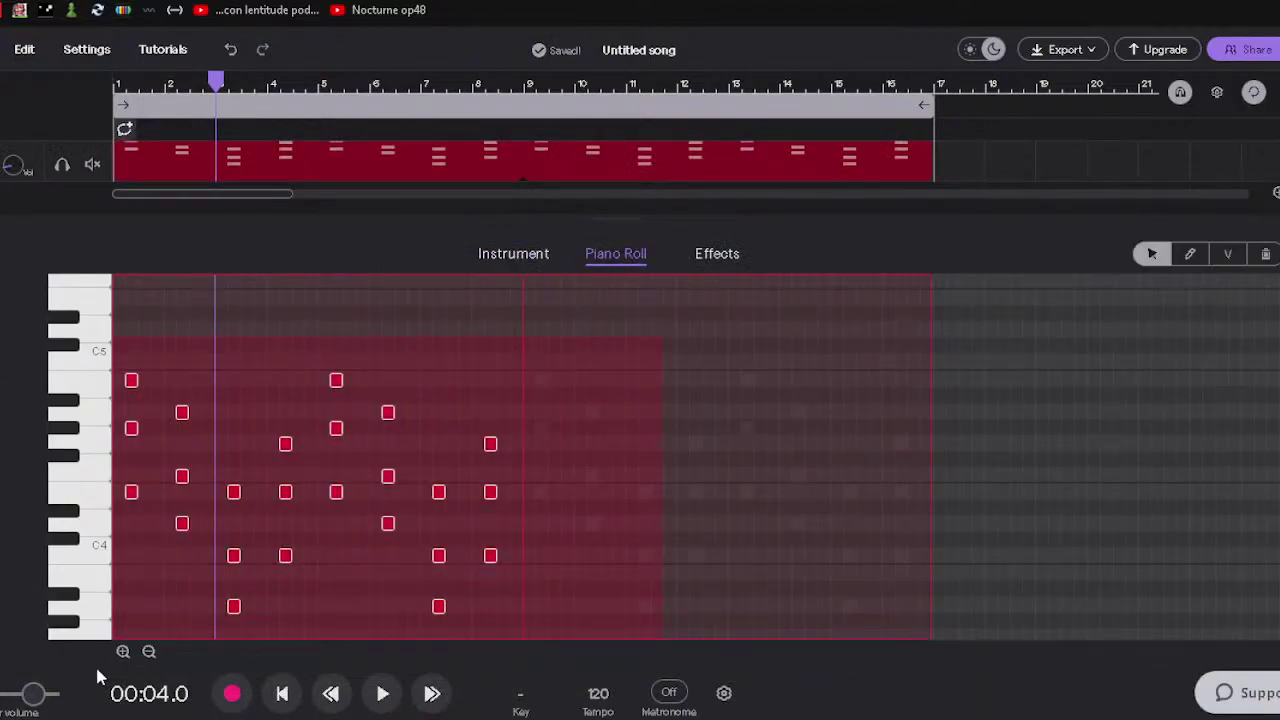
left_click_drag(131, 430, 119, 429)
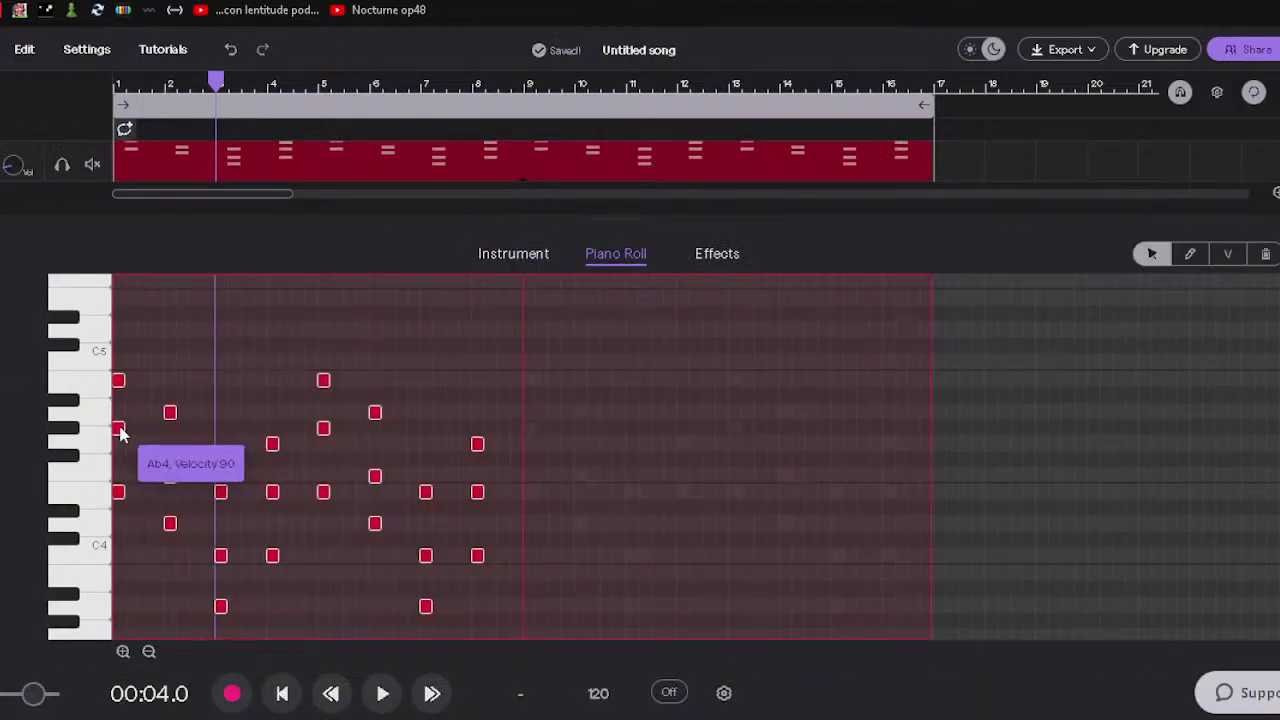
left_click(511, 331)
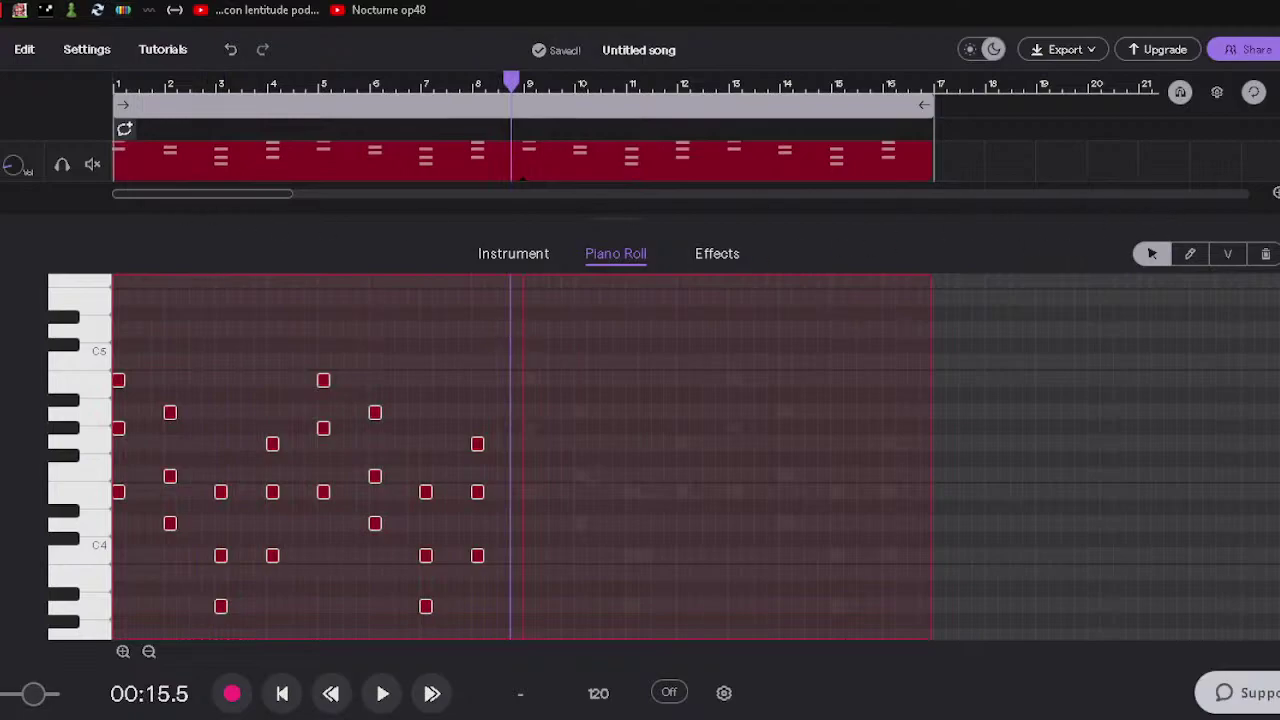
left_click(440, 228)
left_click(282, 693)
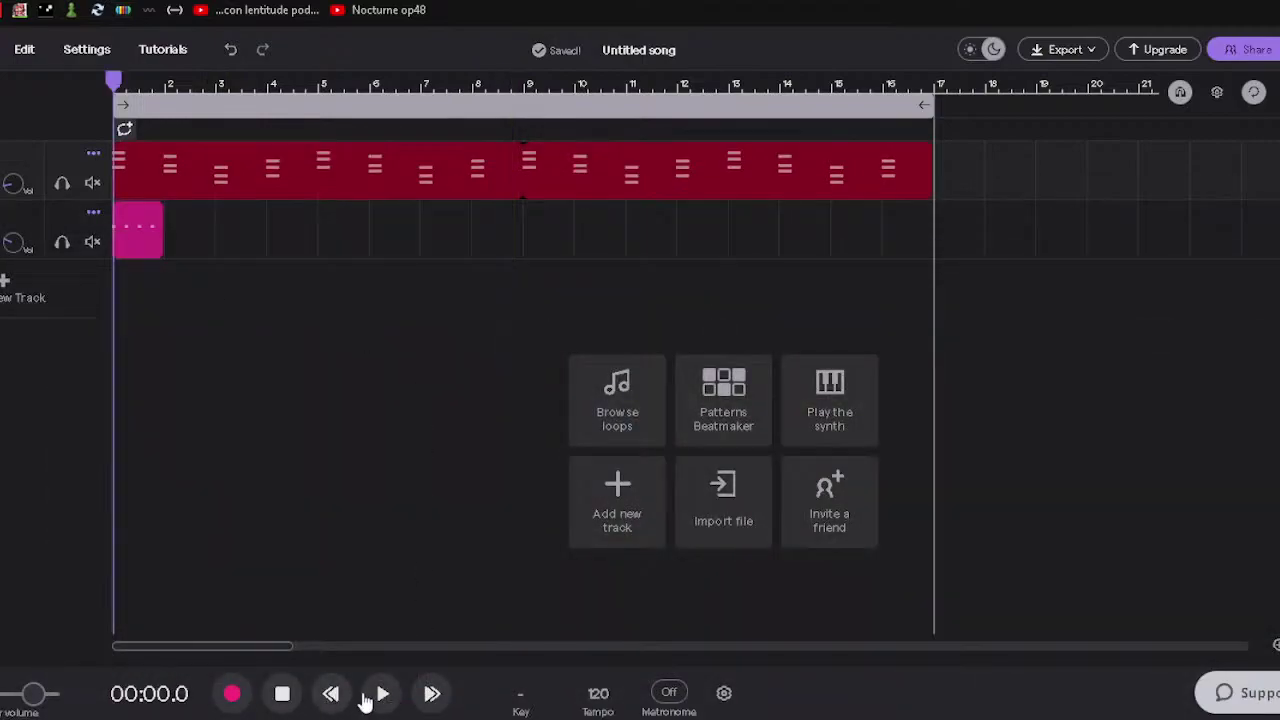
left_click(380, 693)
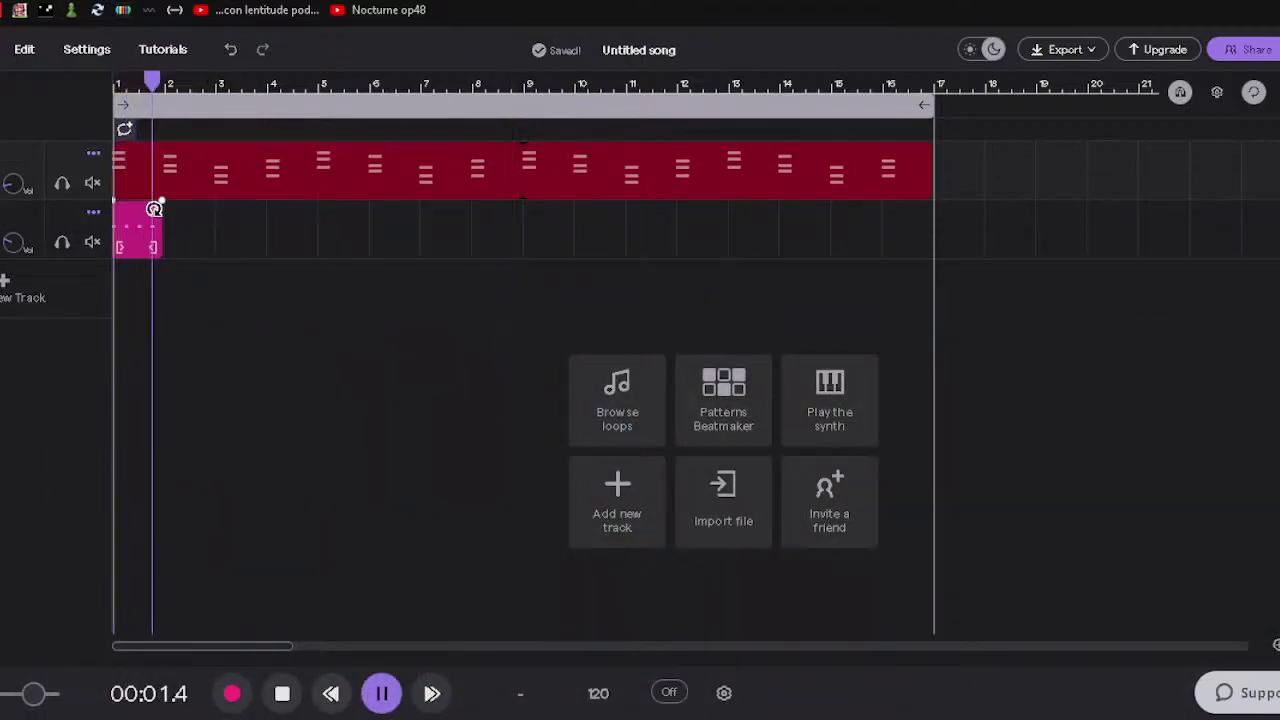
Loop the one-bar drum region out to bar 17, matching the end of the synth region.
left_click_drag(157, 207, 193, 218)
key("space")
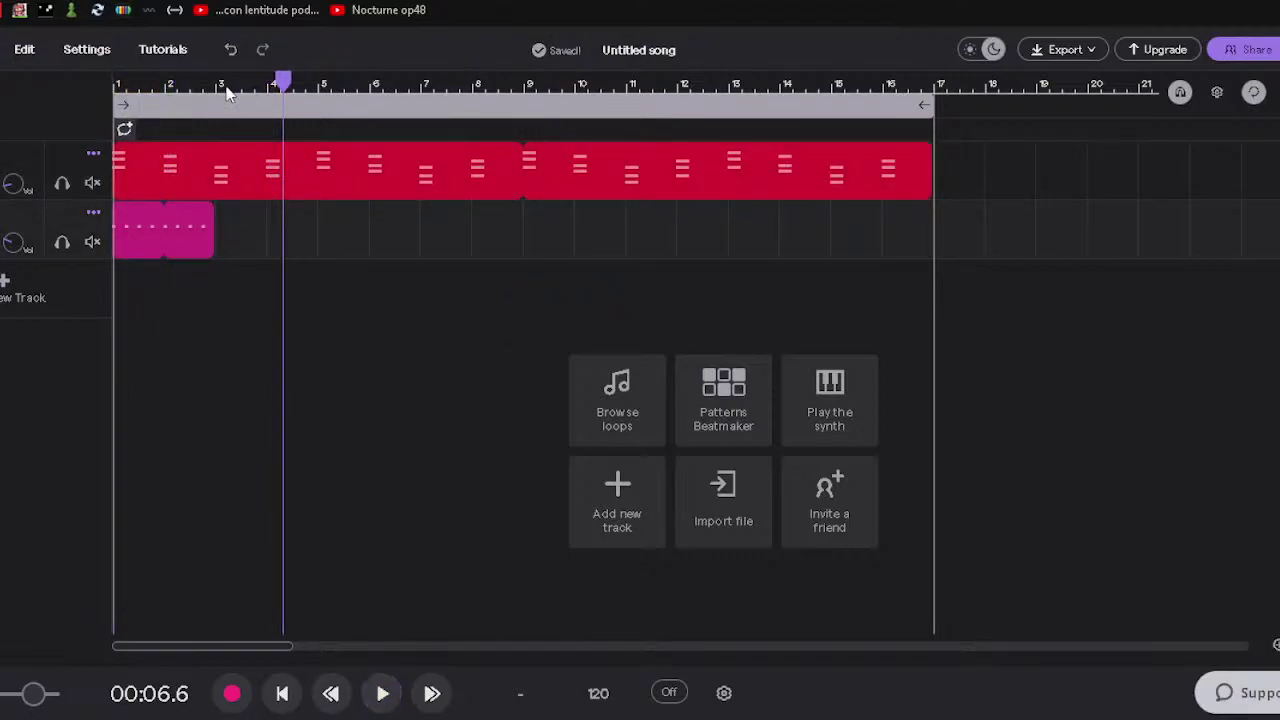
left_click(163, 49)
left_click_drag(124, 84, 46, 100)
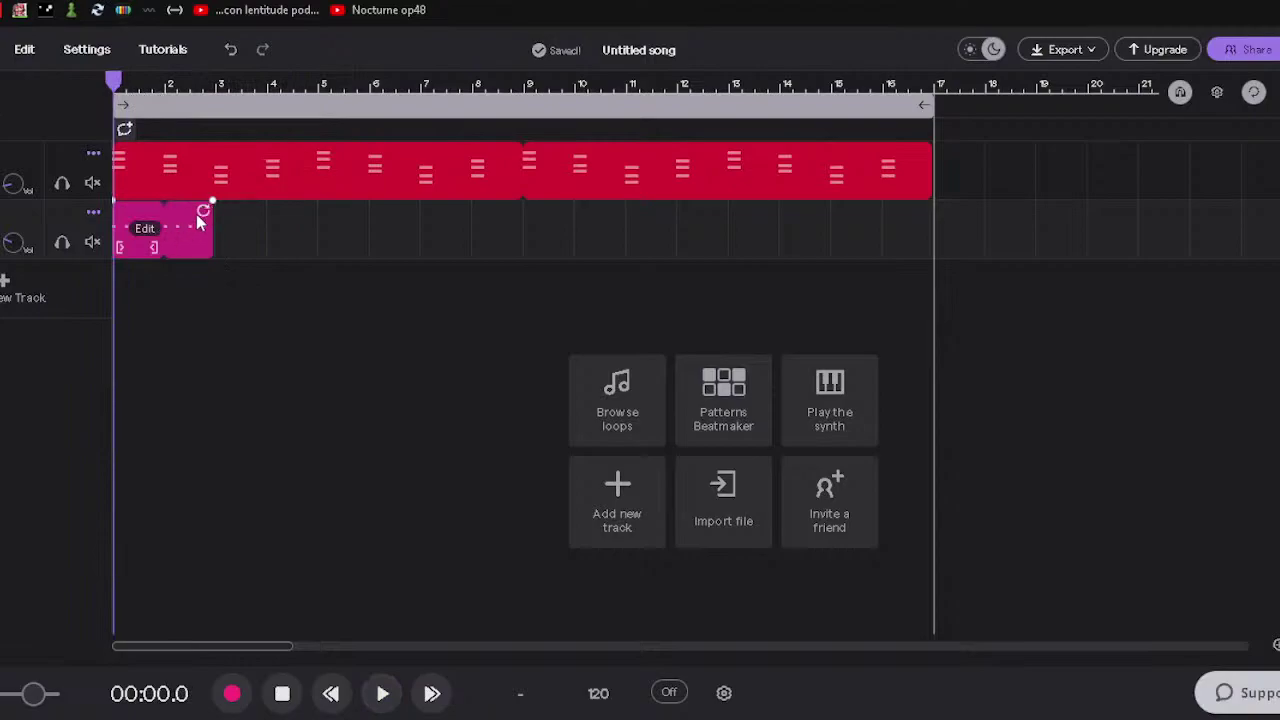
left_click_drag(195, 220, 201, 219)
left_click_drag(326, 225, 311, 218)
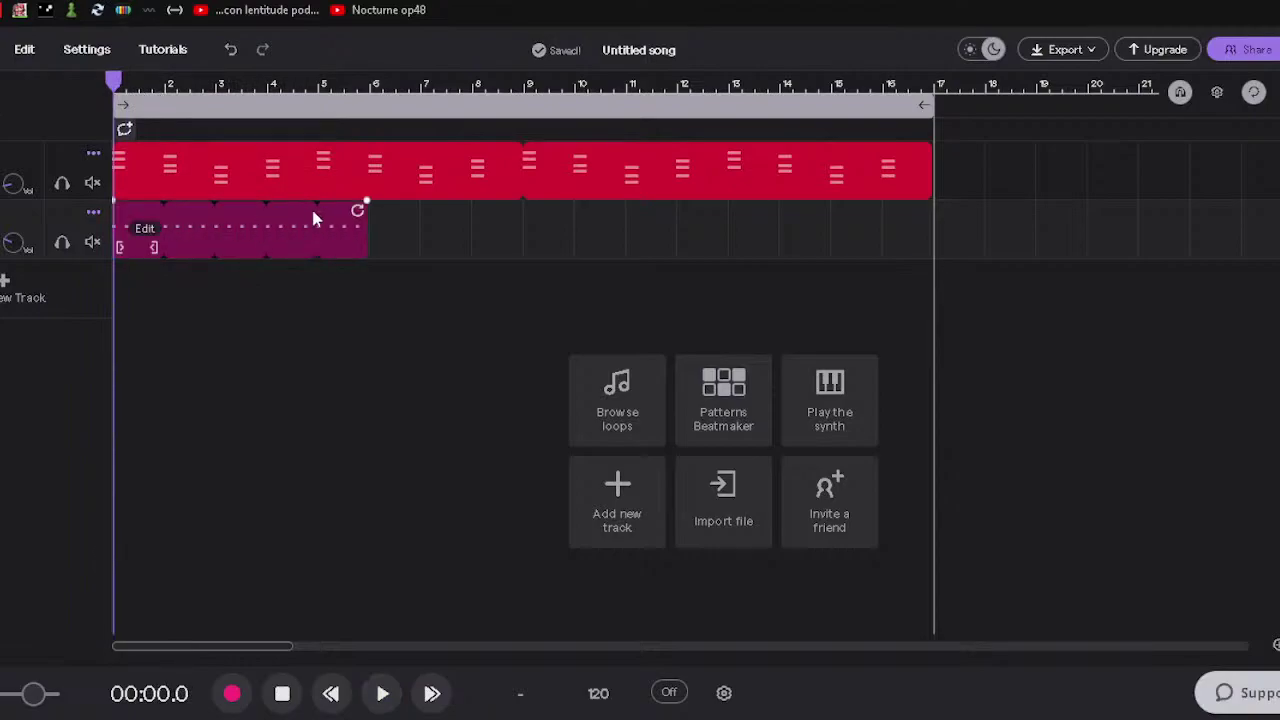
left_click_drag(390, 230, 532, 309)
left_click(498, 320)
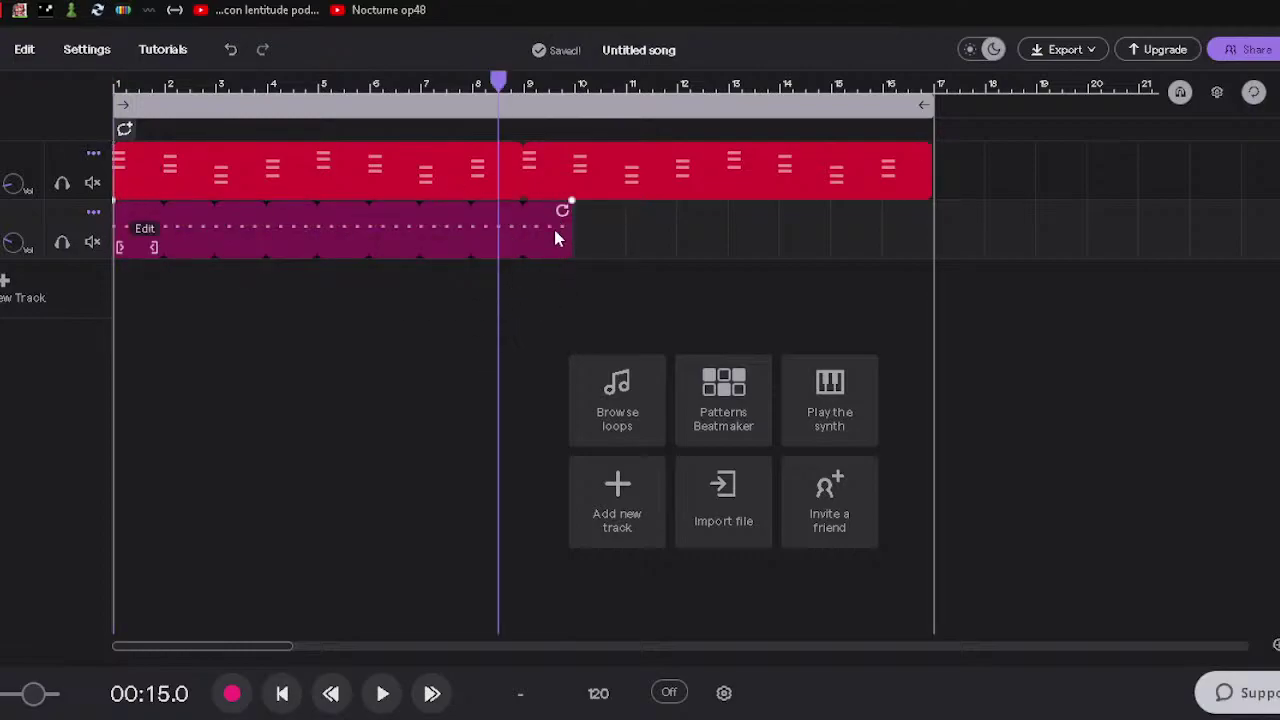
left_click_drag(561, 236, 933, 242)
Play both looped tracks from the start and open the drum region's pattern editor to check its reverb and volume.
left_click(349, 363)
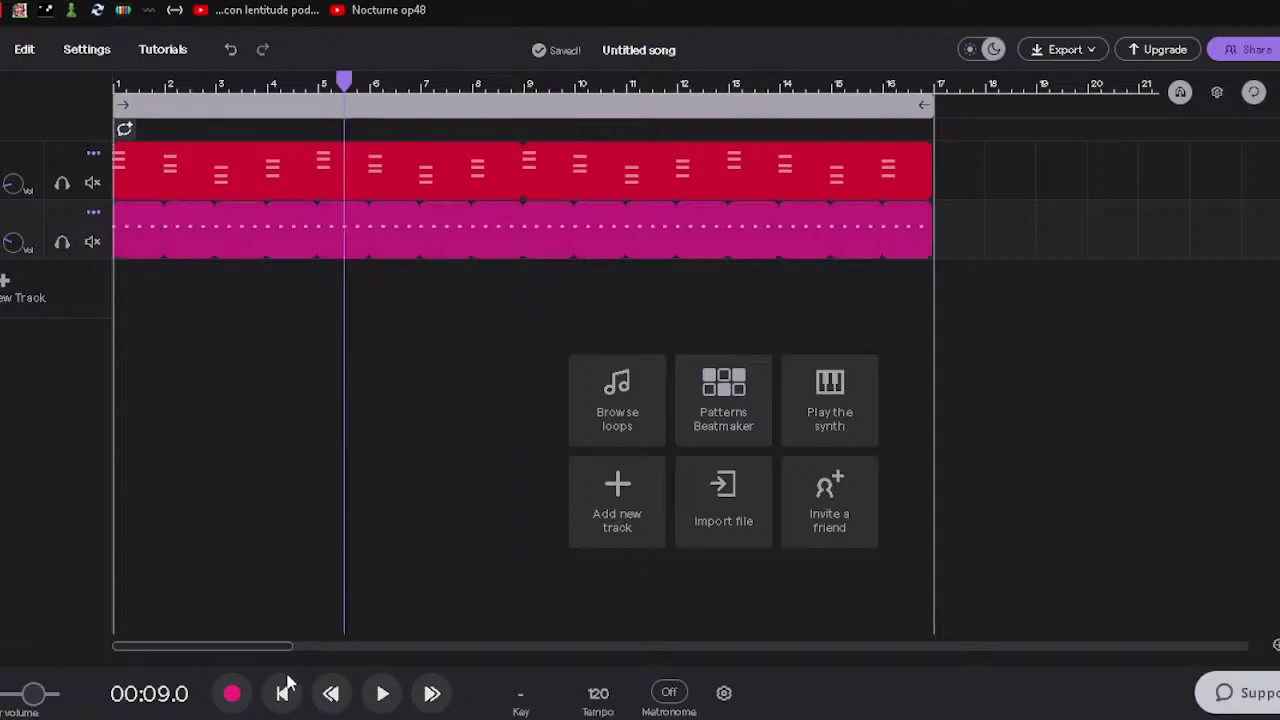
left_click(282, 693)
left_click(382, 696)
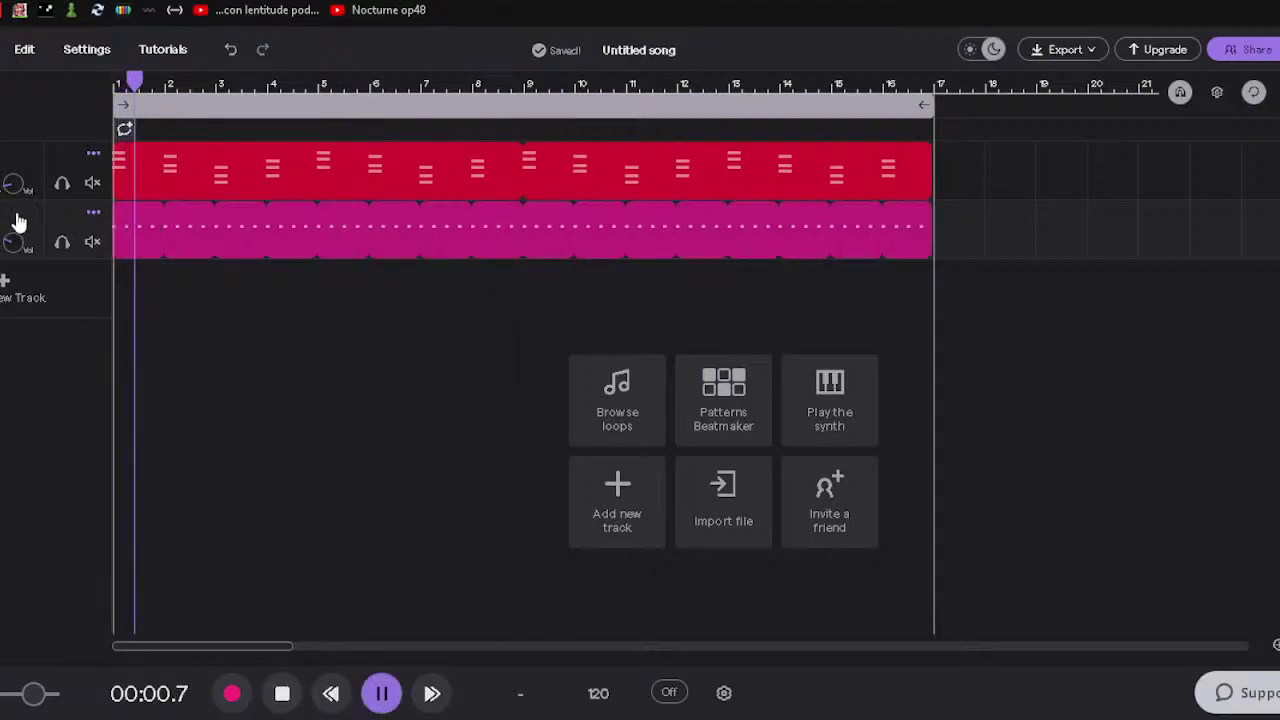
mouse_move(15, 177)
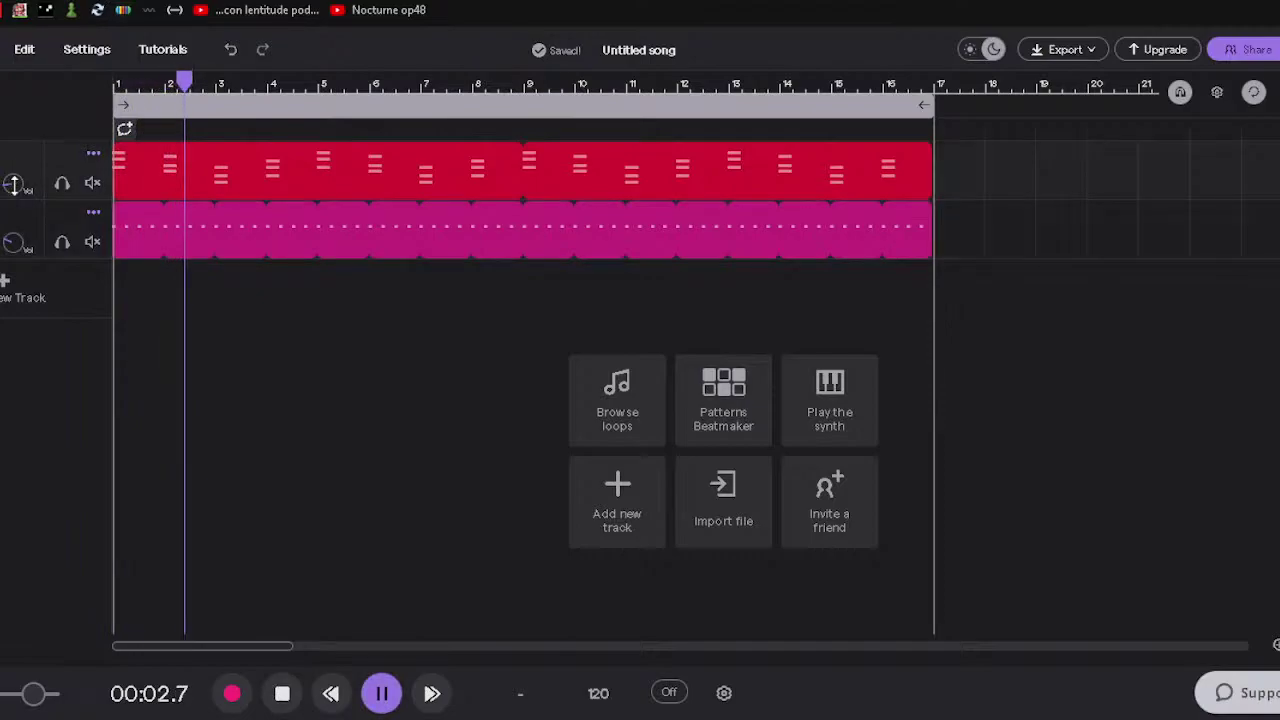
mouse_move(13, 242)
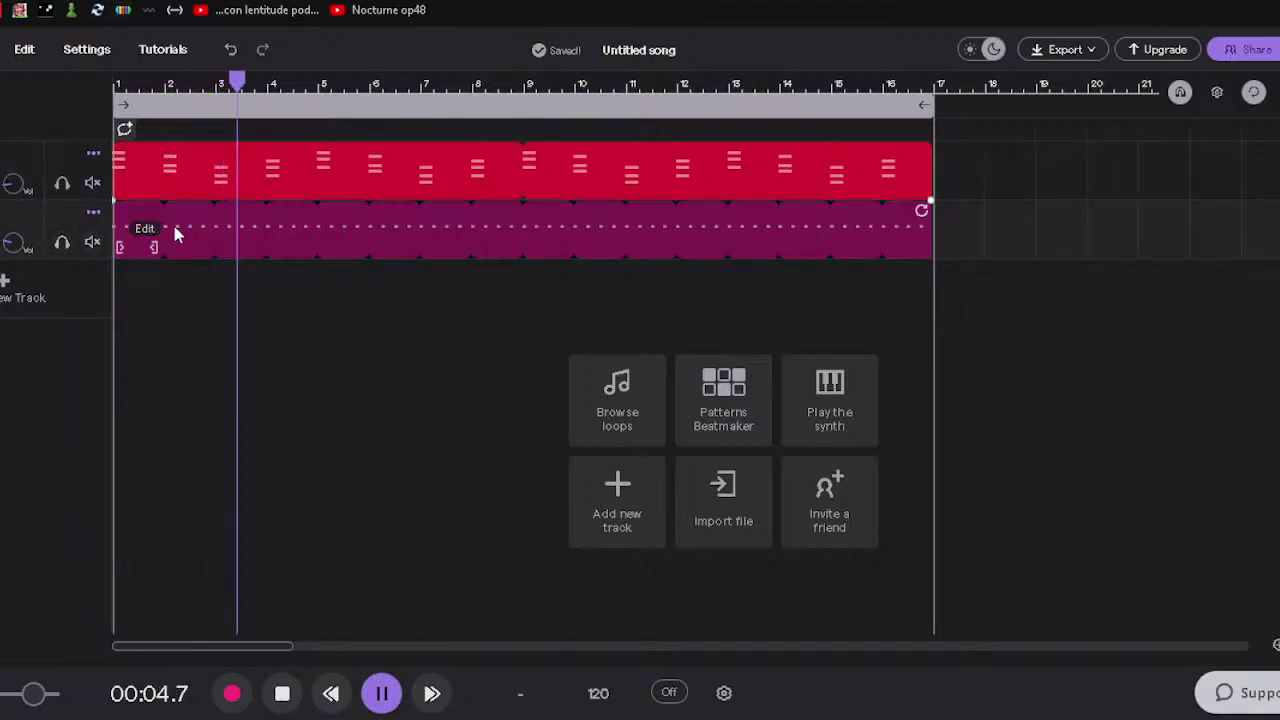
double_click(228, 240)
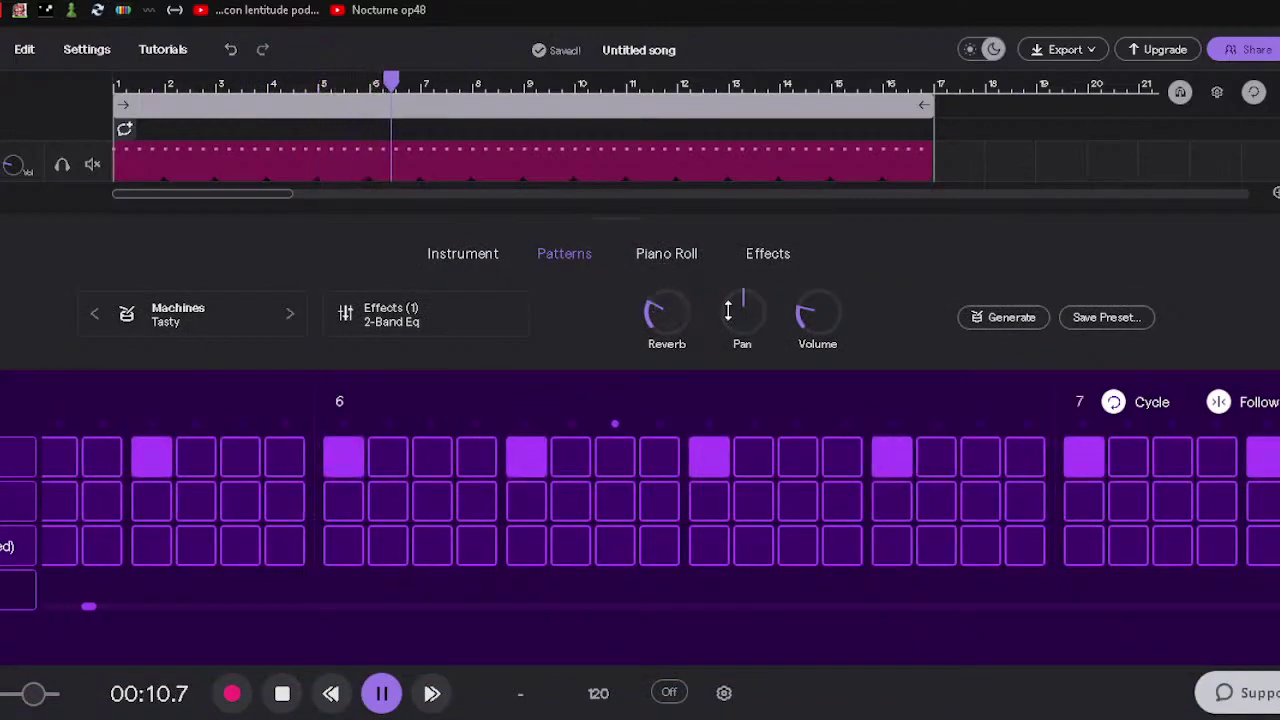
mouse_move(806, 300)
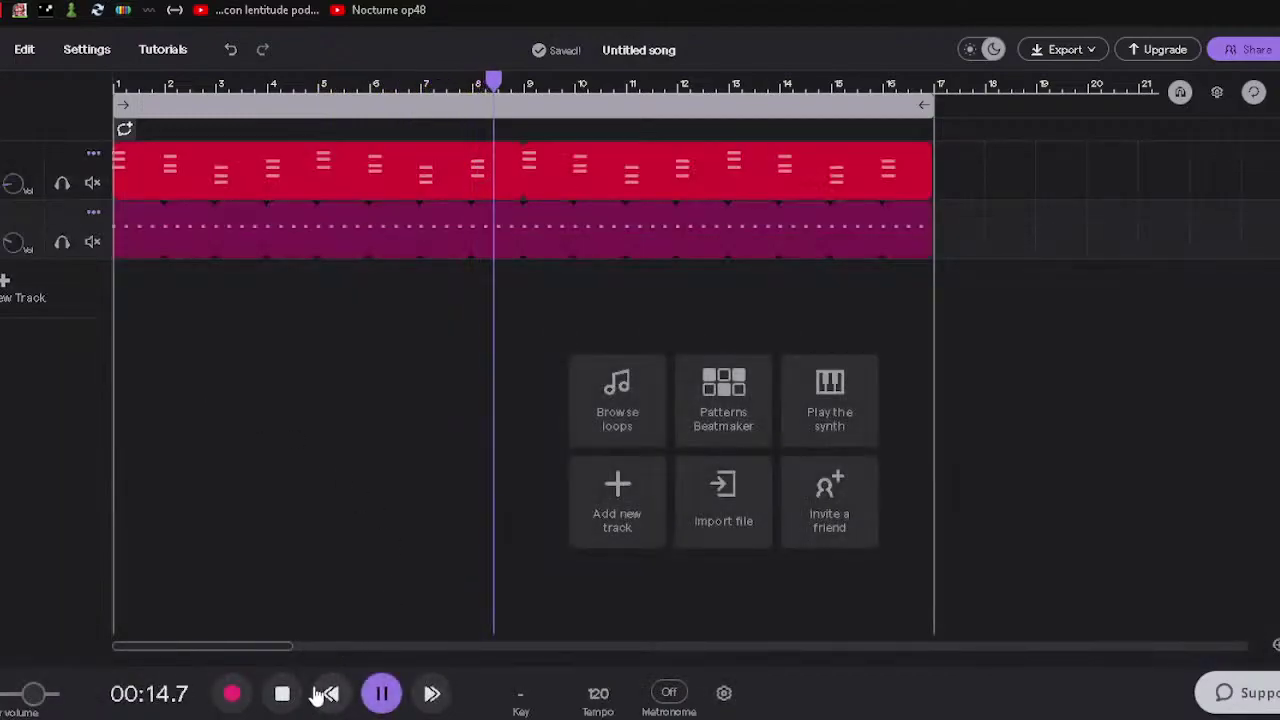
left_click(382, 693)
left_click(326, 700)
left_click(284, 695)
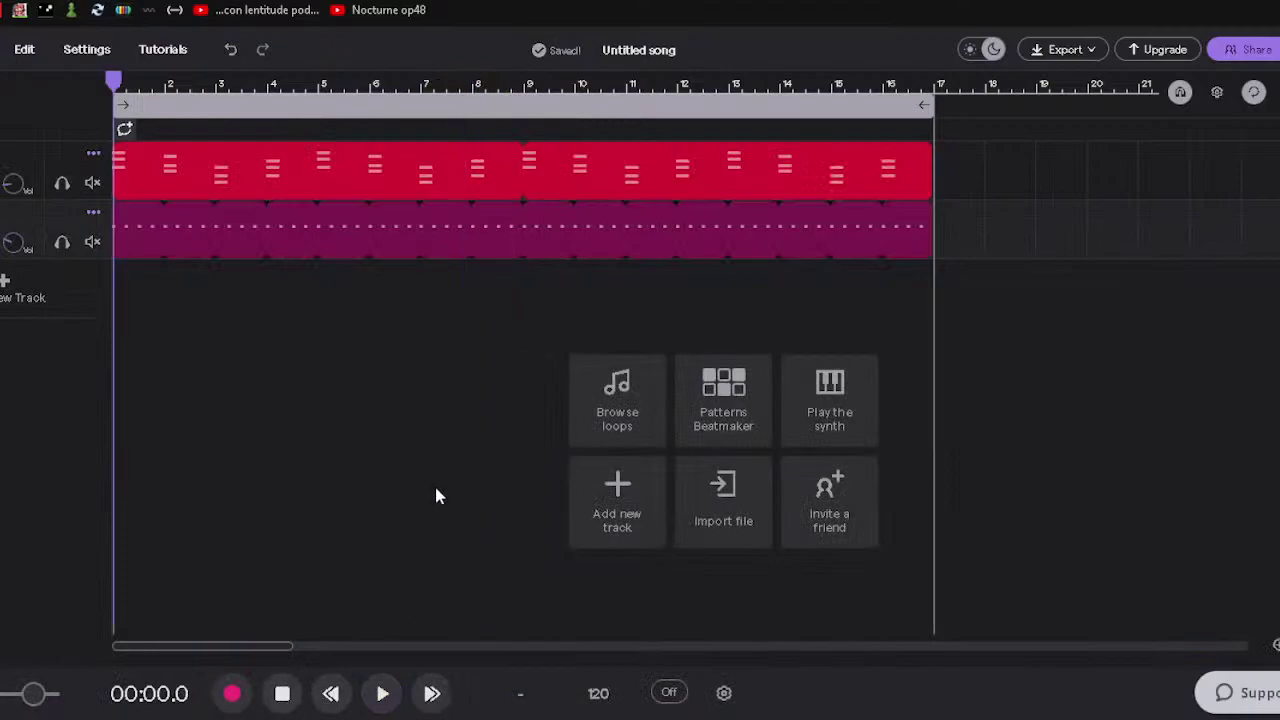
Lower the drum track's reverb and volume slightly while it plays from the start, stopping playback at the beginning.
left_click(190, 230)
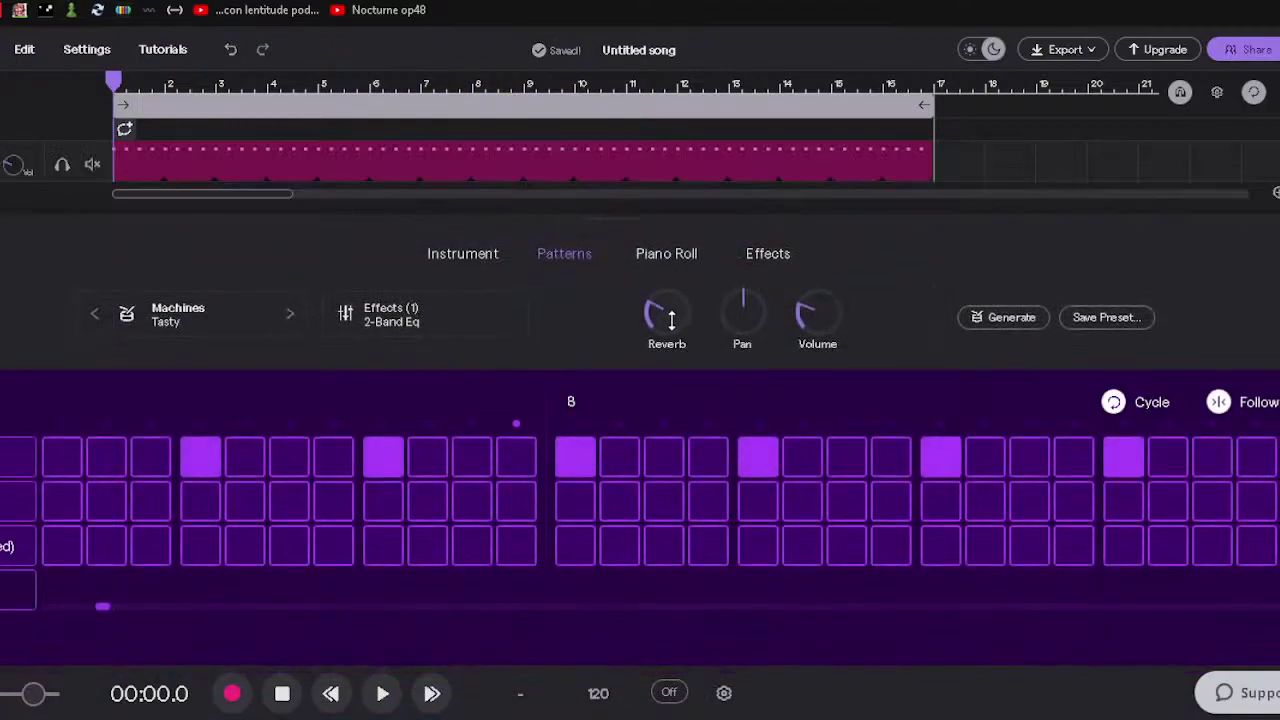
left_click(382, 693)
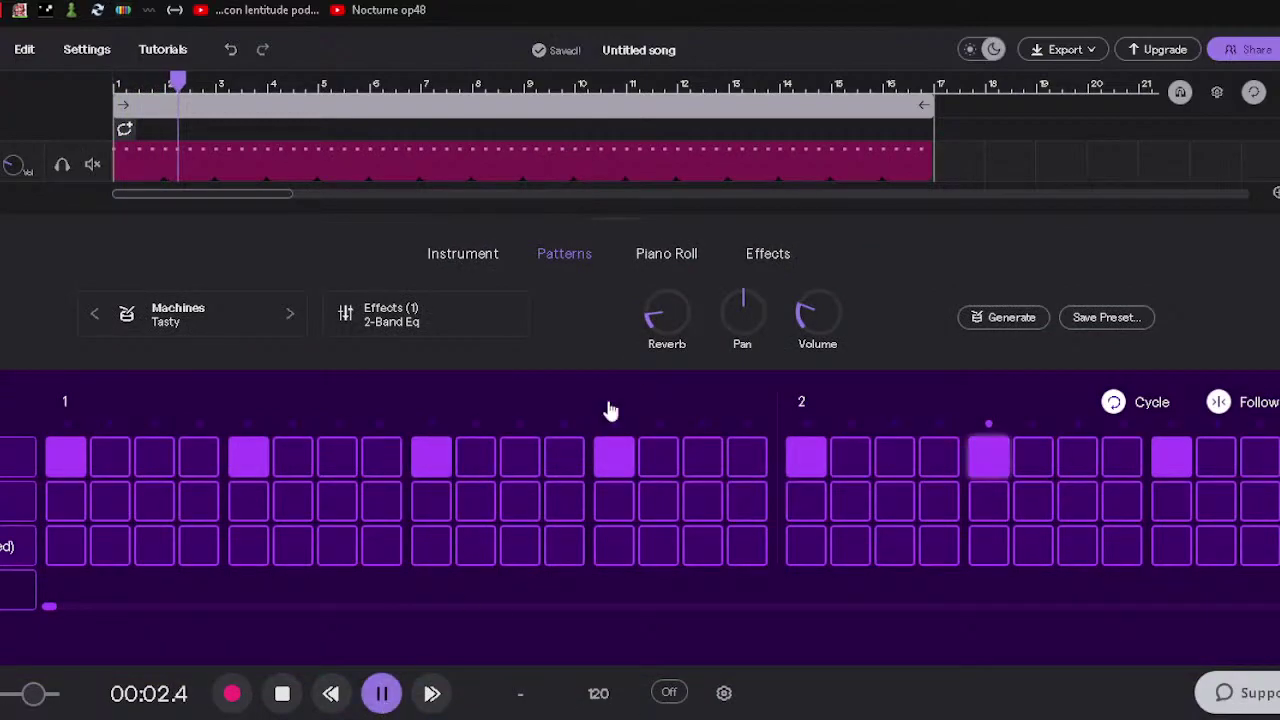
mouse_move(820, 314)
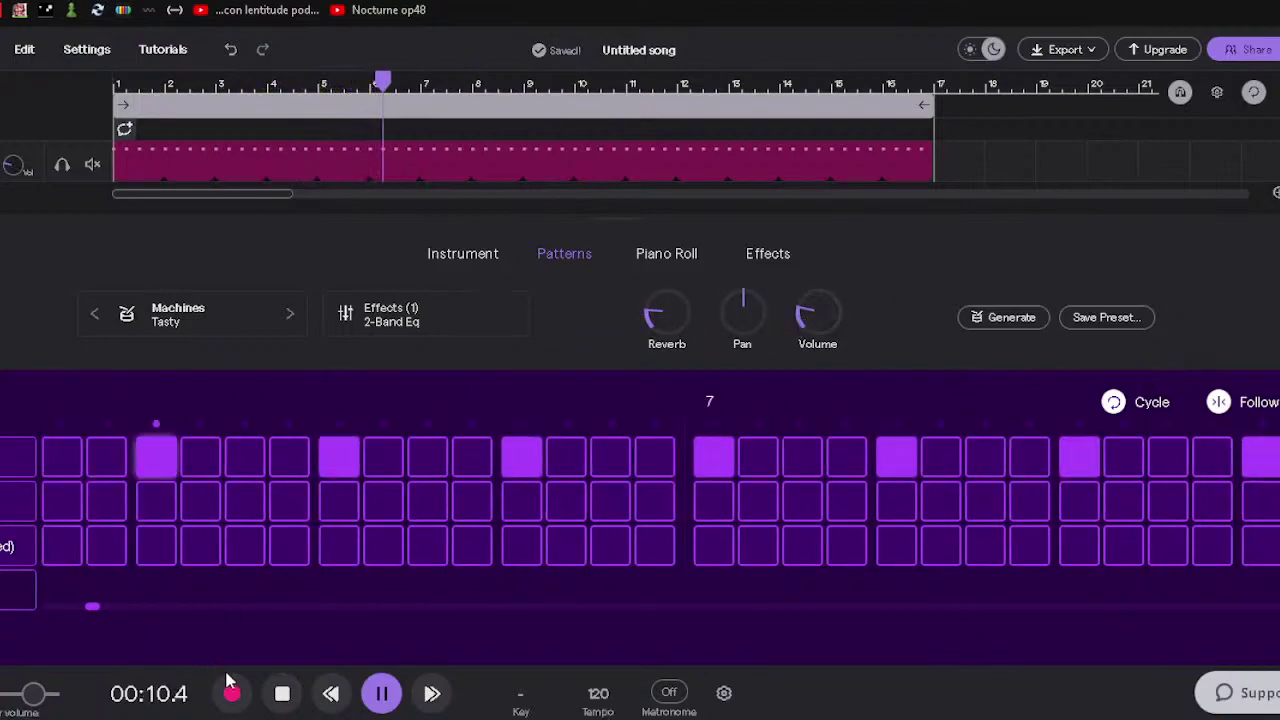
left_click(284, 694)
left_click(284, 694)
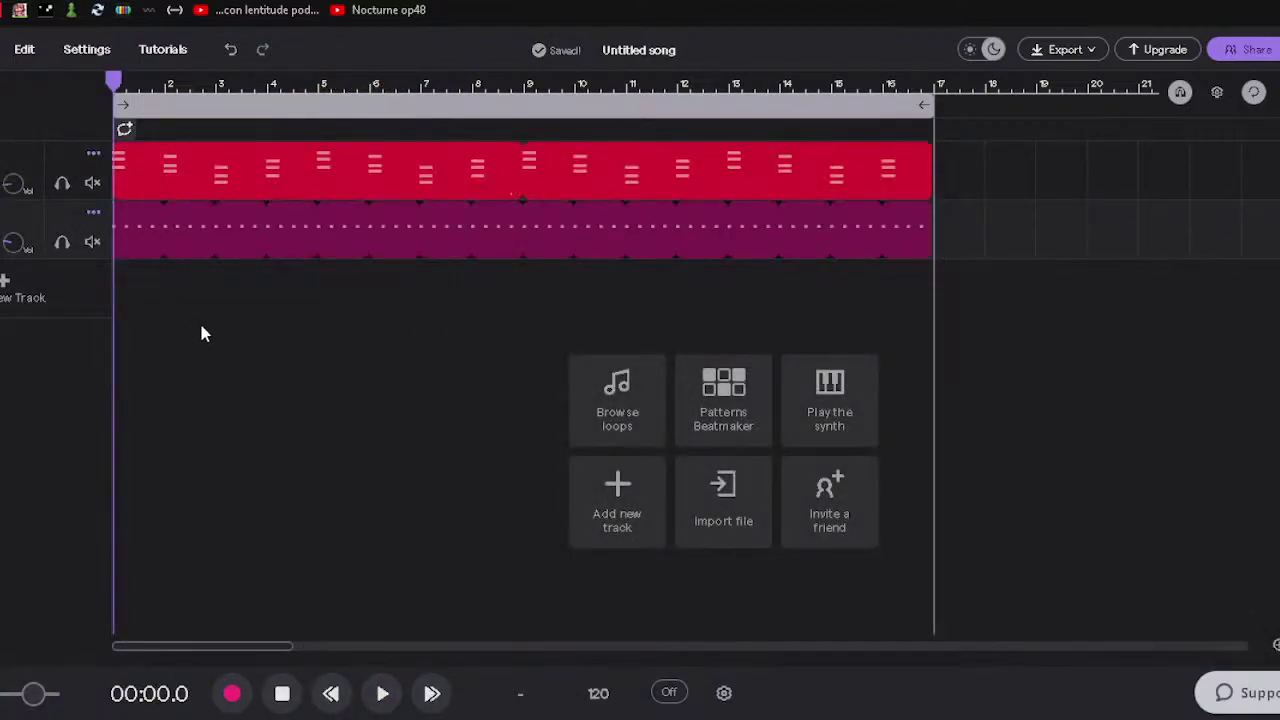
left_click(201, 333)
left_click(22, 288)
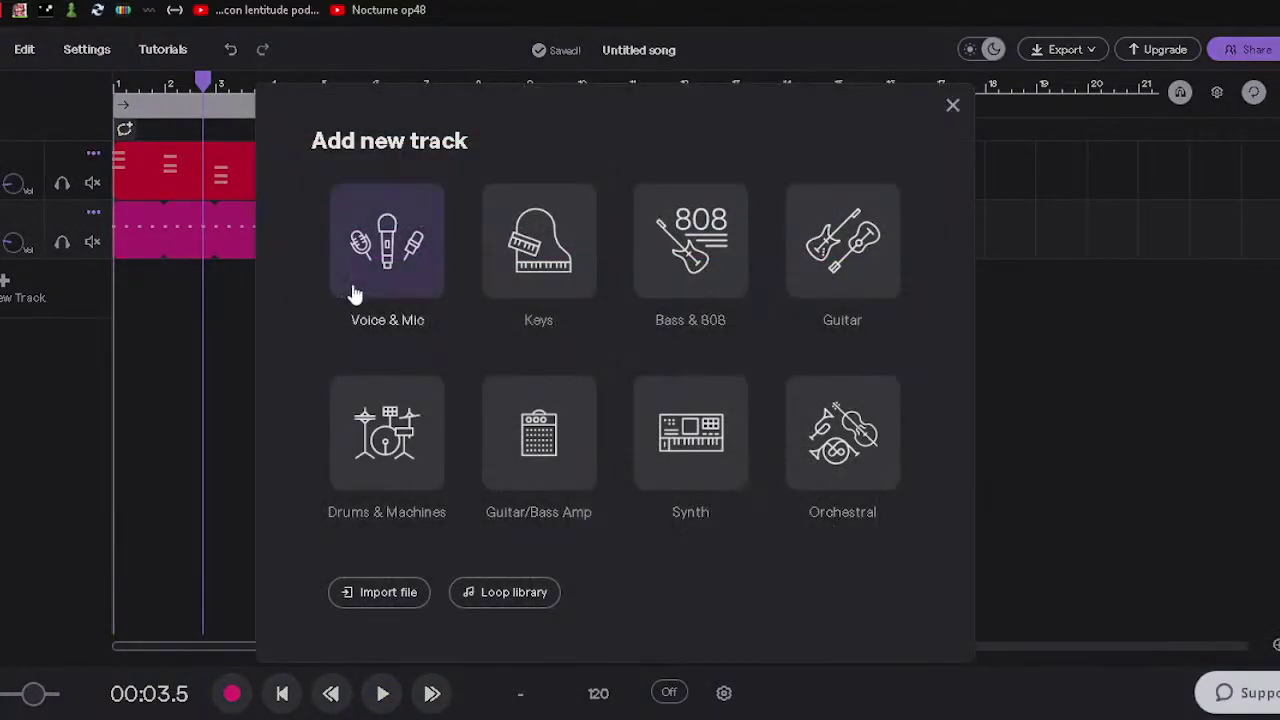
left_click(190, 372)
Return the playhead to the start of the song and add a new Keys track.
left_click_drag(209, 84, 43, 87)
left_click(22, 290)
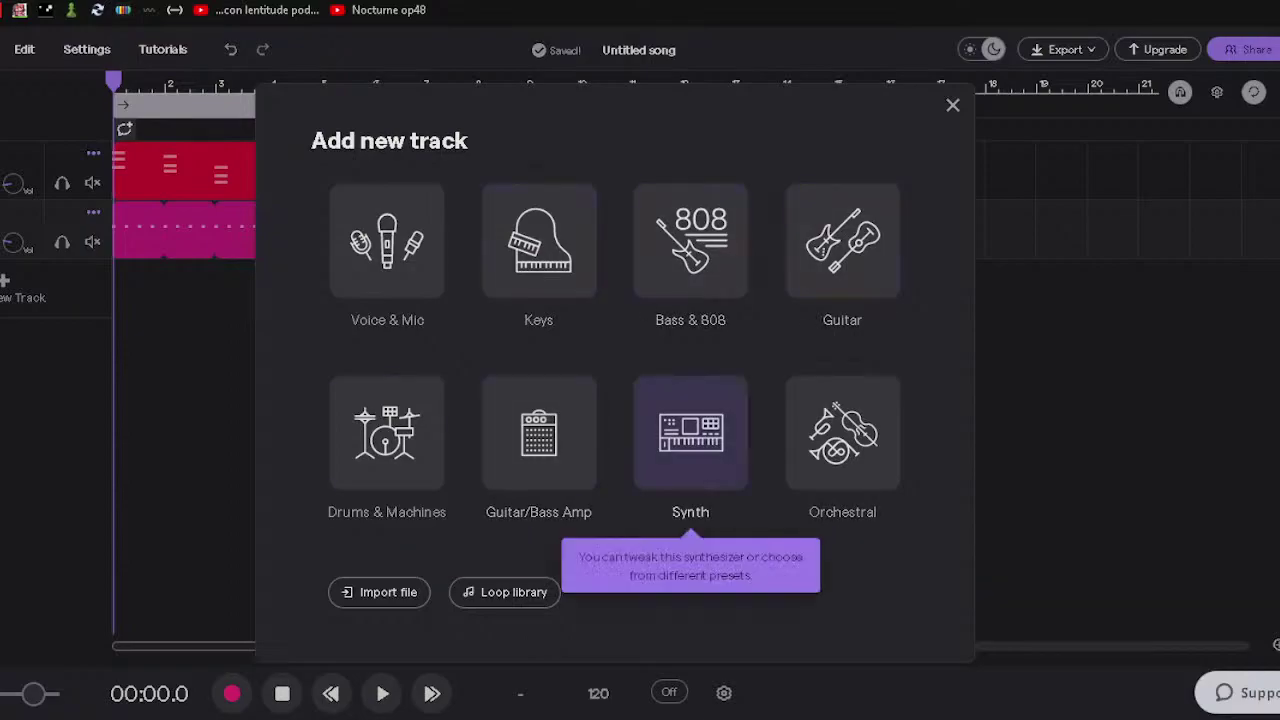
left_click(575, 255)
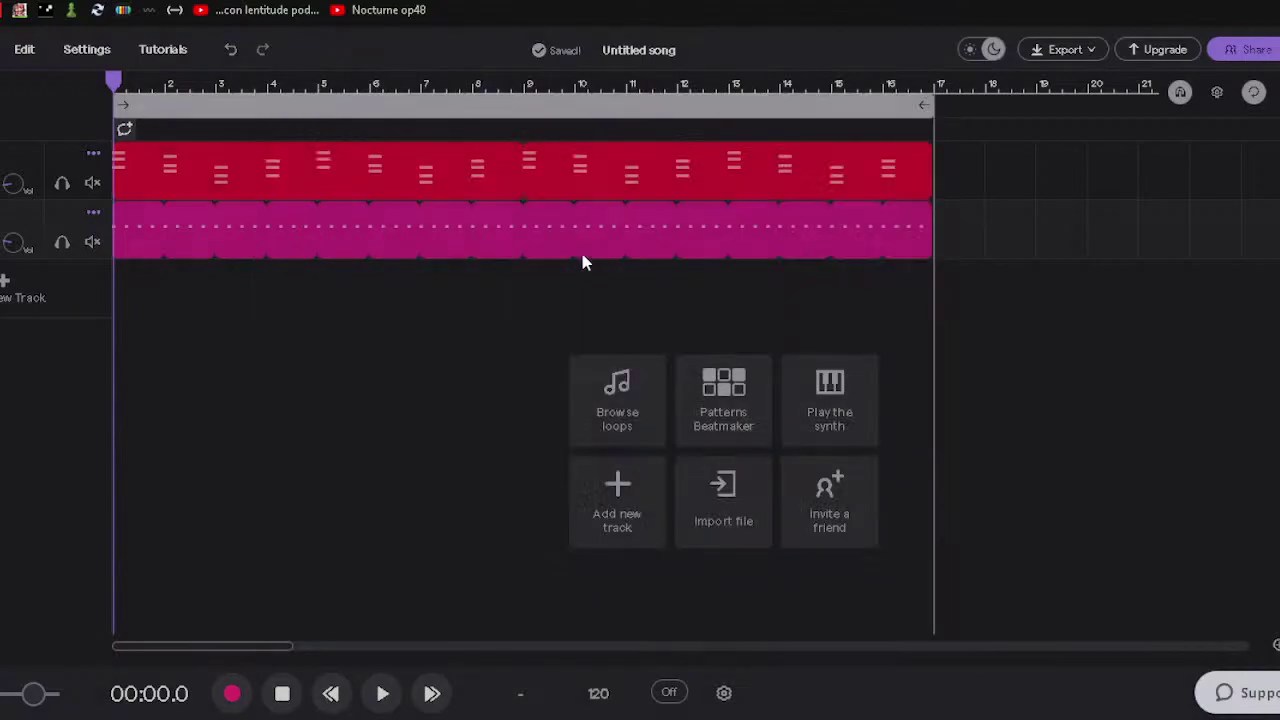
Audition piano and pitched percussion presets for the new keys track and load Glockenspiel 1.
left_click(259, 342)
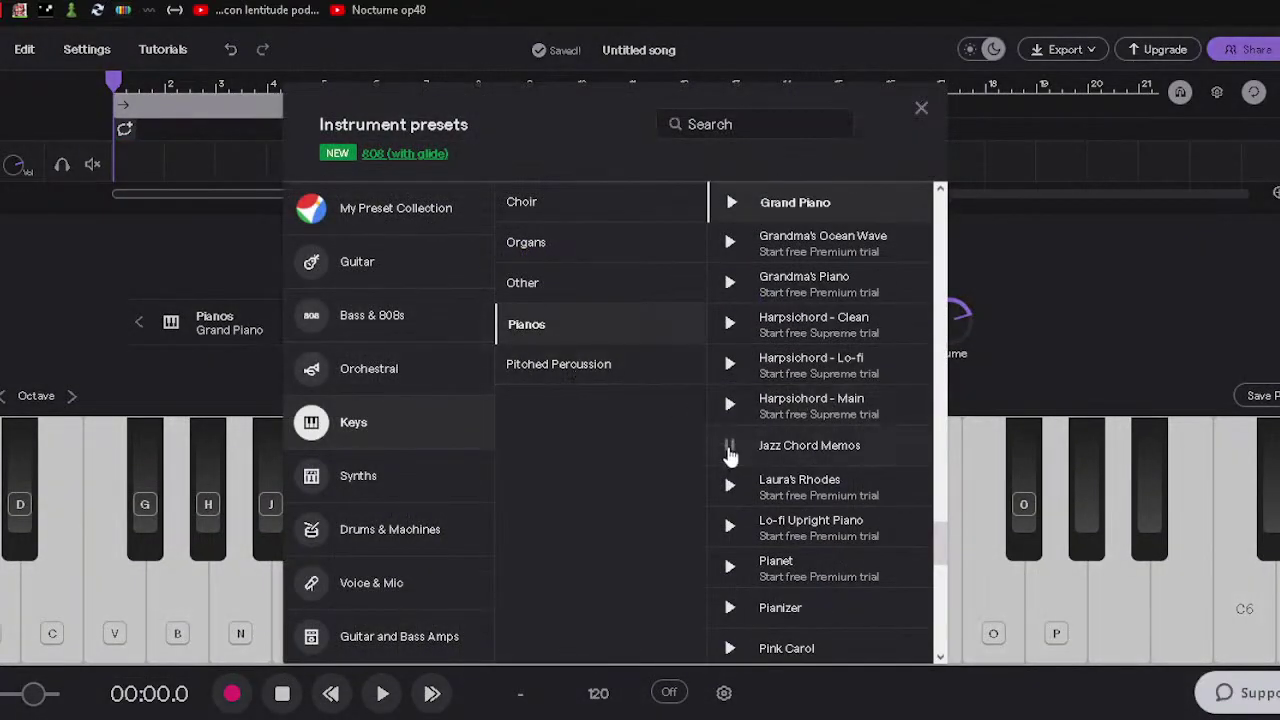
scroll(740, 558, "down", 3)
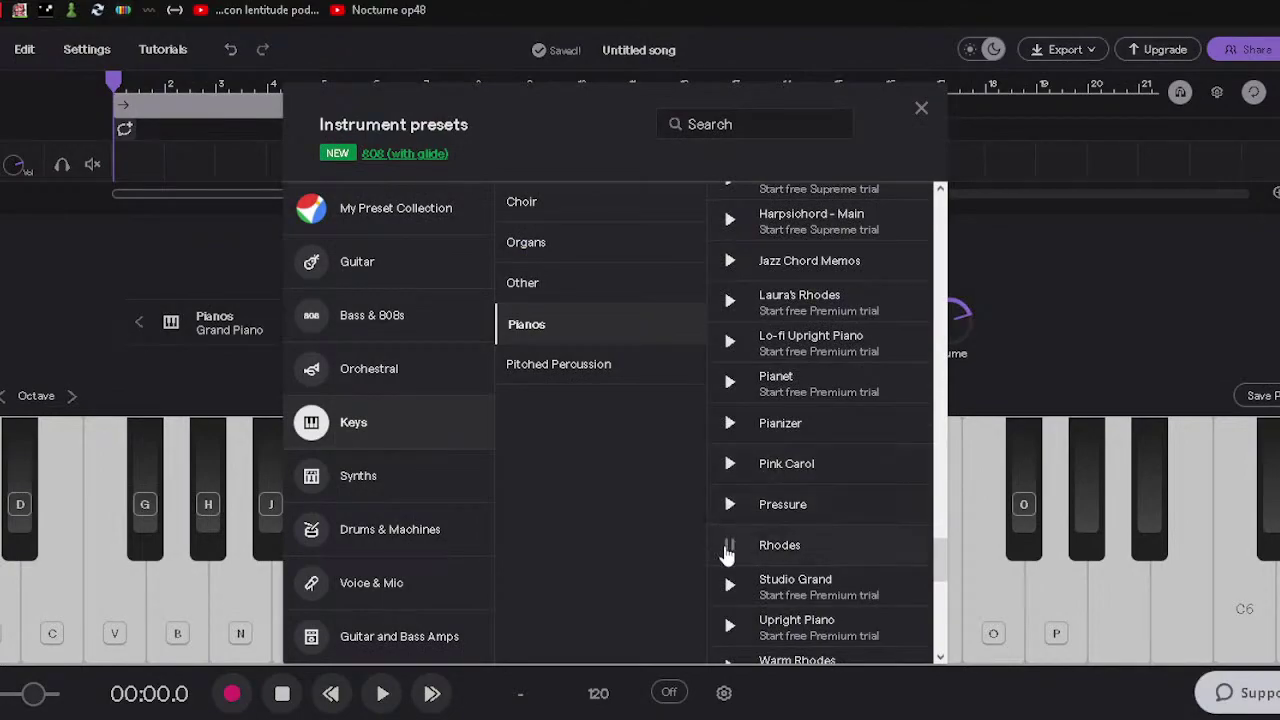
scroll(728, 553, "down", 4)
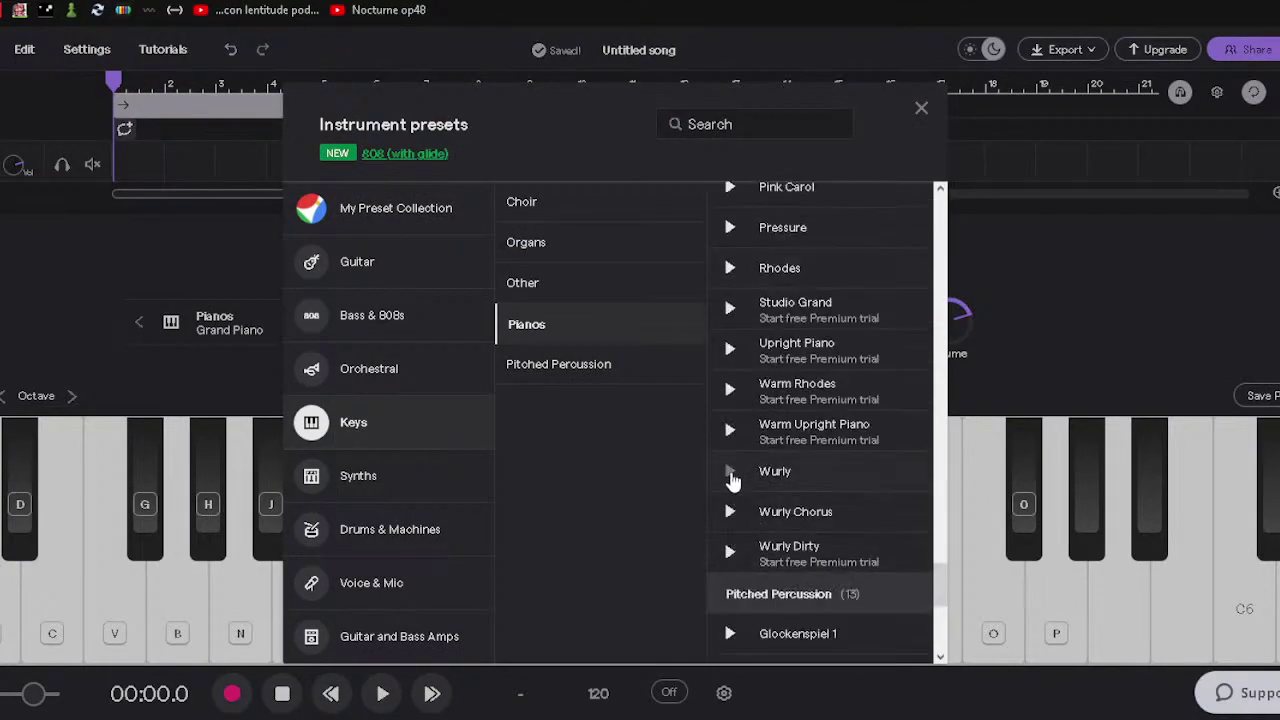
scroll(735, 620, "down", 1)
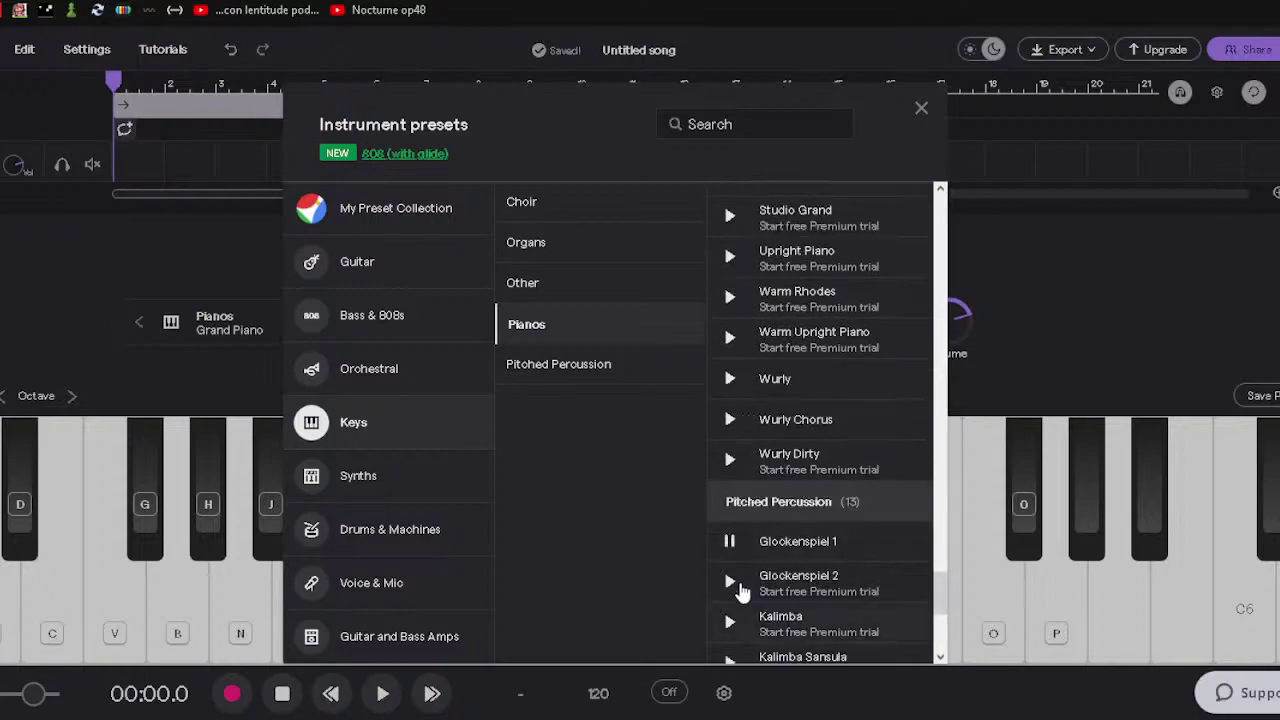
left_click(790, 541)
left_click(1046, 320)
Adjust the glockenspiel's reverb and reduce its volume to about half while testing notes around G4 and A4.
left_click(596, 552)
left_click_drag(775, 322, 793, 205)
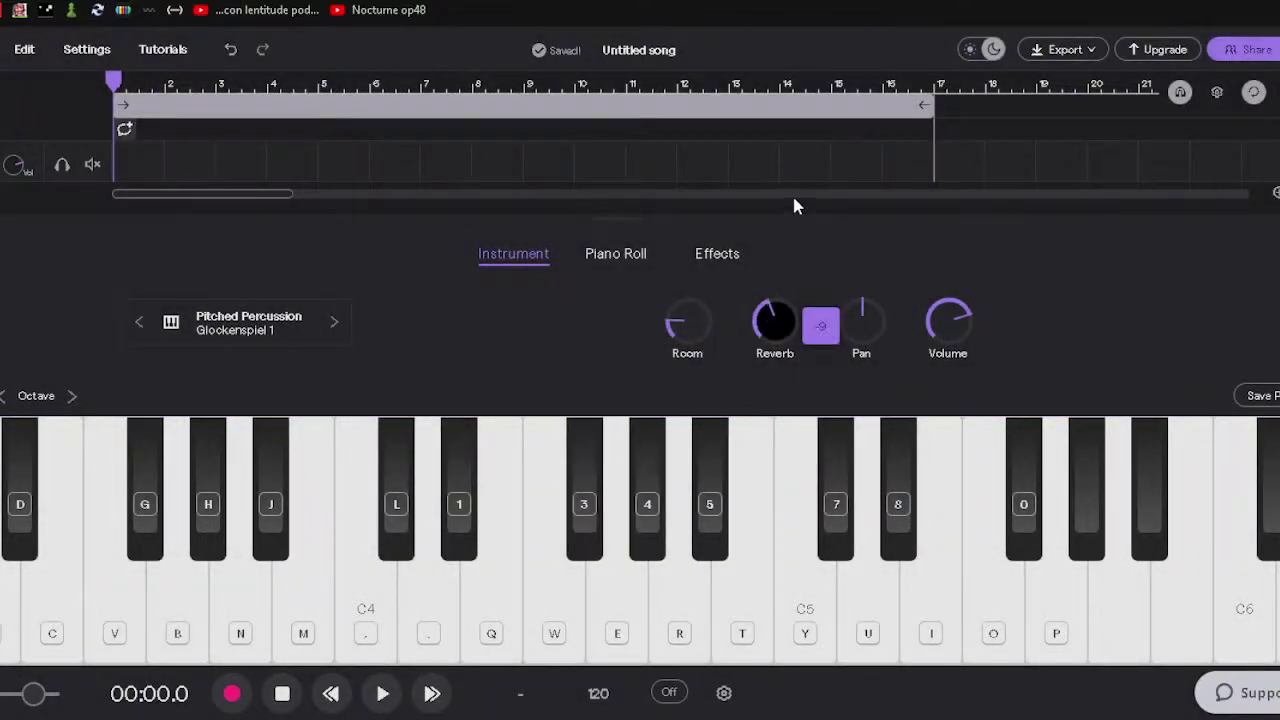
left_click(671, 563)
left_click(660, 552)
left_click_drag(788, 320, 776, 332)
left_click_drag(948, 322, 958, 355)
key("t")
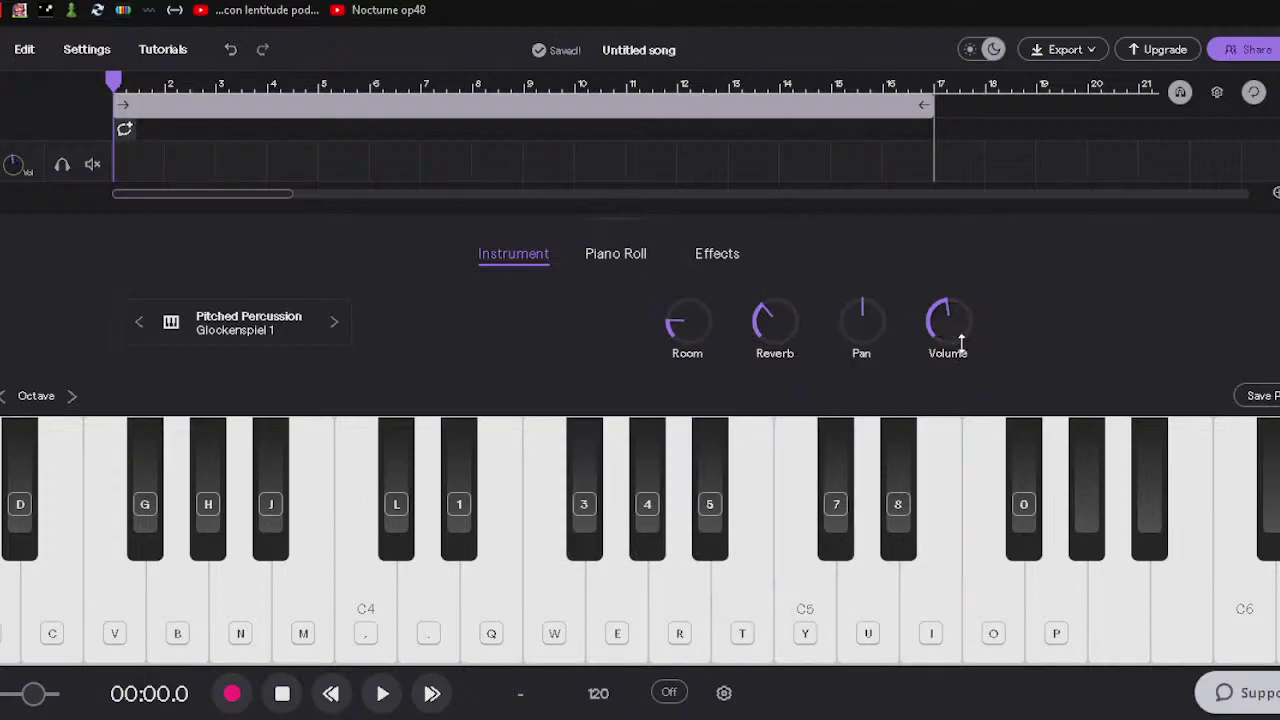
Try room amounts of 0.57 and 0.00 on the glockenspiel, settle on a moderate one and raise the reverb to about half.
left_click_drag(675, 322, 566, 694)
left_click(598, 693)
left_click(553, 630)
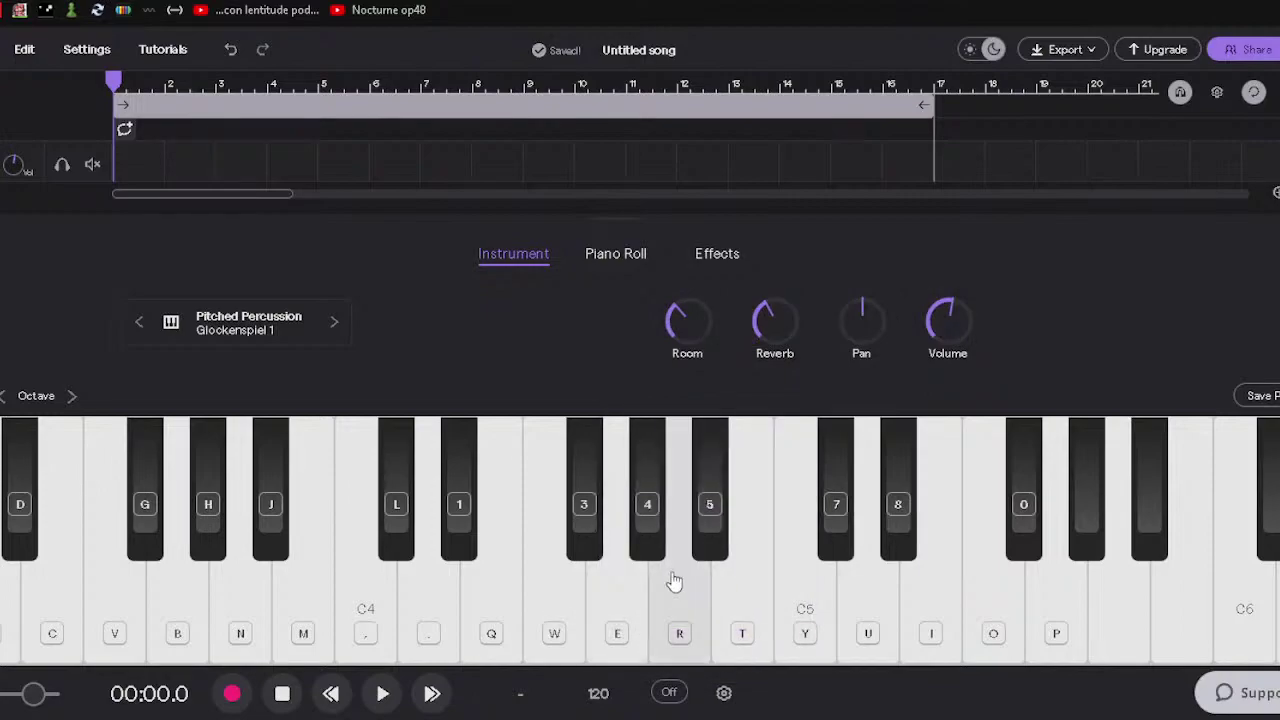
left_click(629, 624)
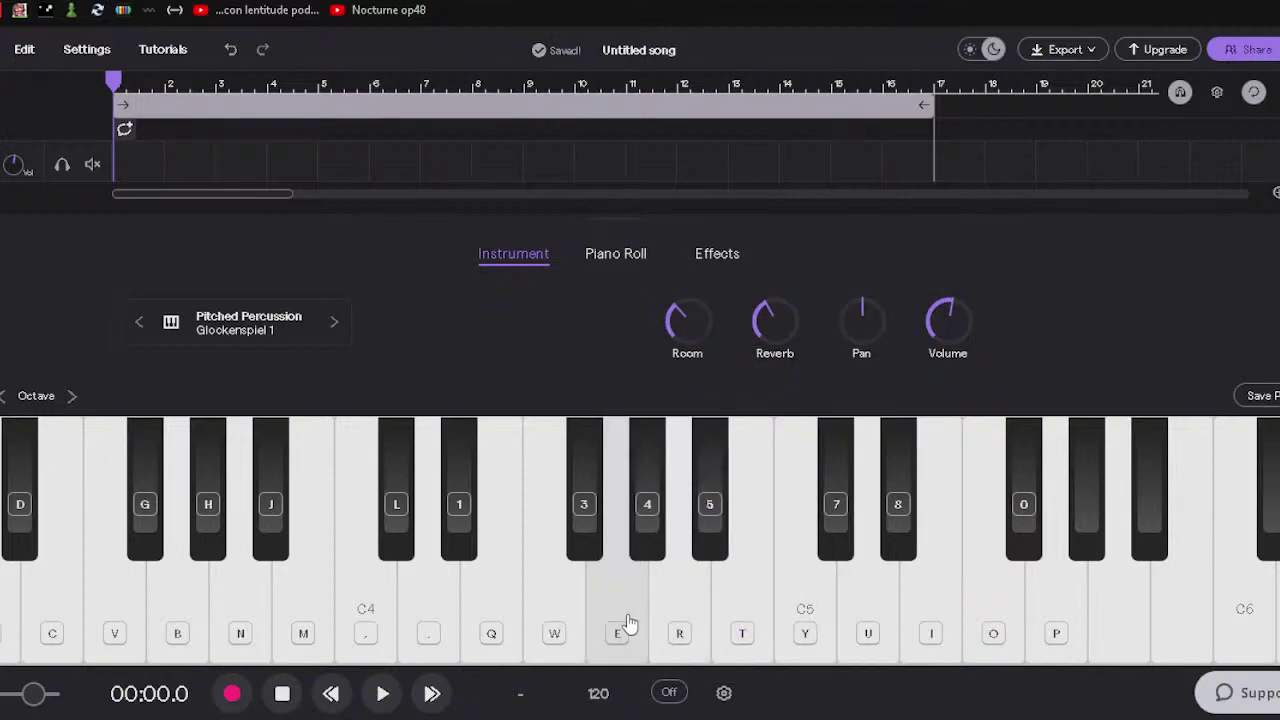
left_click_drag(674, 314, 695, 255)
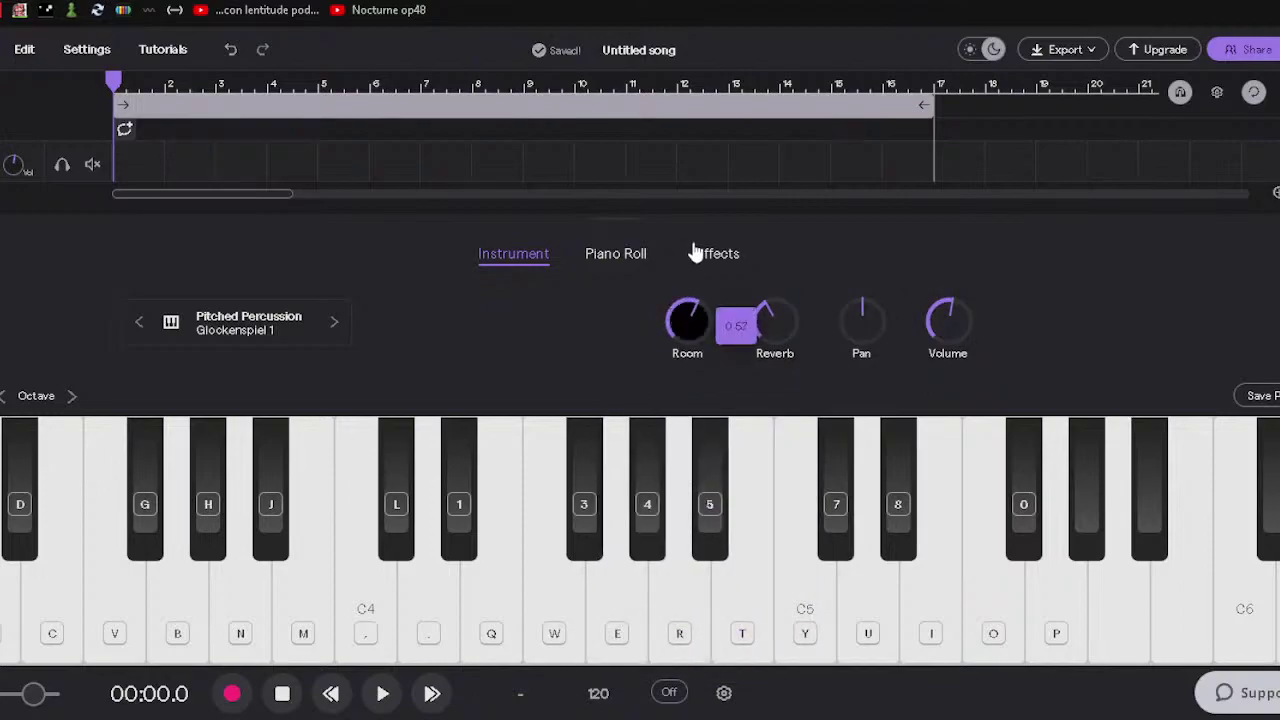
mouse_move(700, 199)
left_mouse_down()
mouse_move(694, 140)
mouse_move(688, 530)
left_mouse_up()
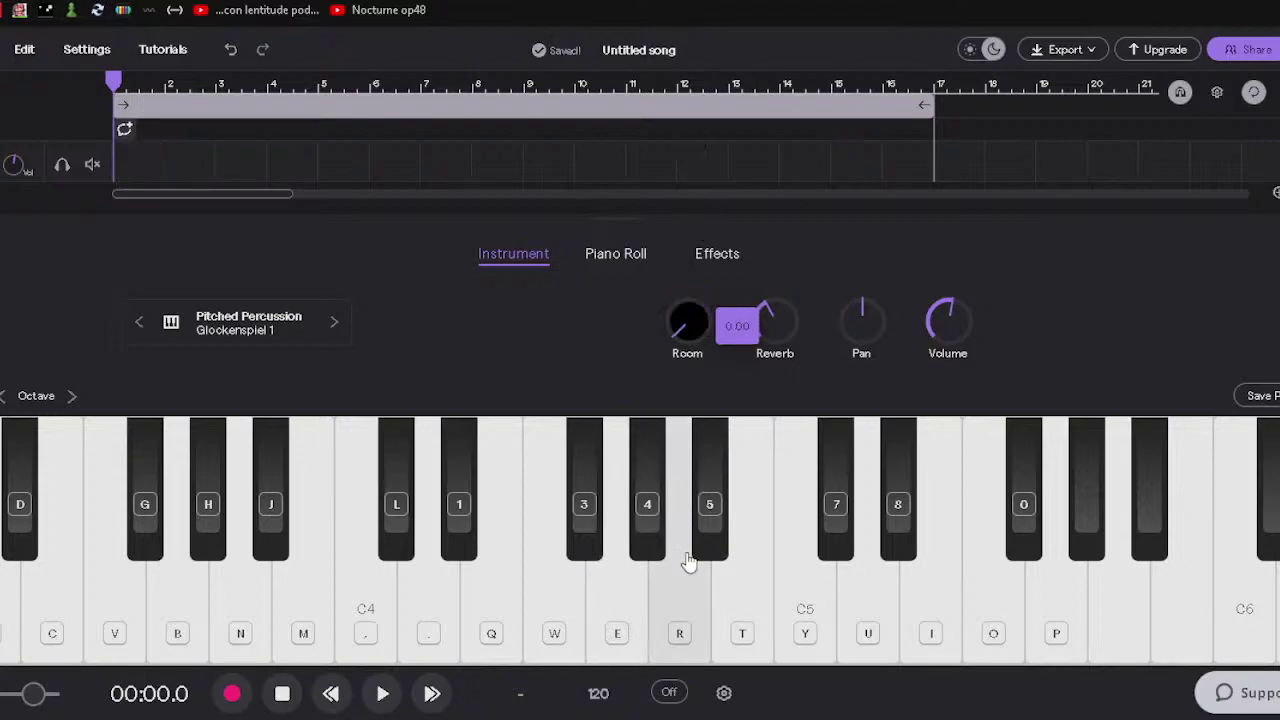
left_click_drag(686, 632, 771, 355)
left_click(766, 337)
left_click(771, 355)
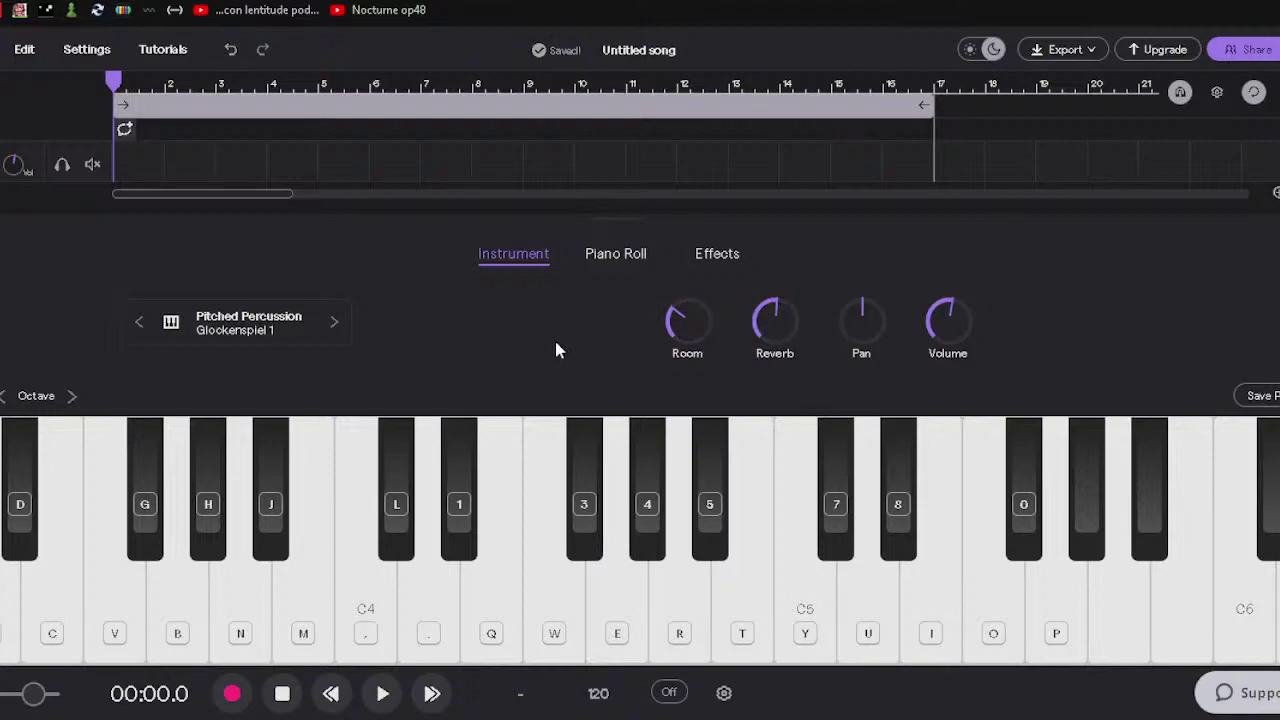
Play notes across the glockenspiel's low and middle range to try out melody ideas.
key("q")
key("period")
key("m")
key("m")
key("e")
mouse_move(683, 338)
key("r")
key("v")
key("x")
key("g")
key("x")
key("b")
Reduce the glockenspiel's reverb and volume slightly and test the sound with two notes.
left_click(757, 333)
left_click_drag(946, 326, 945, 373)
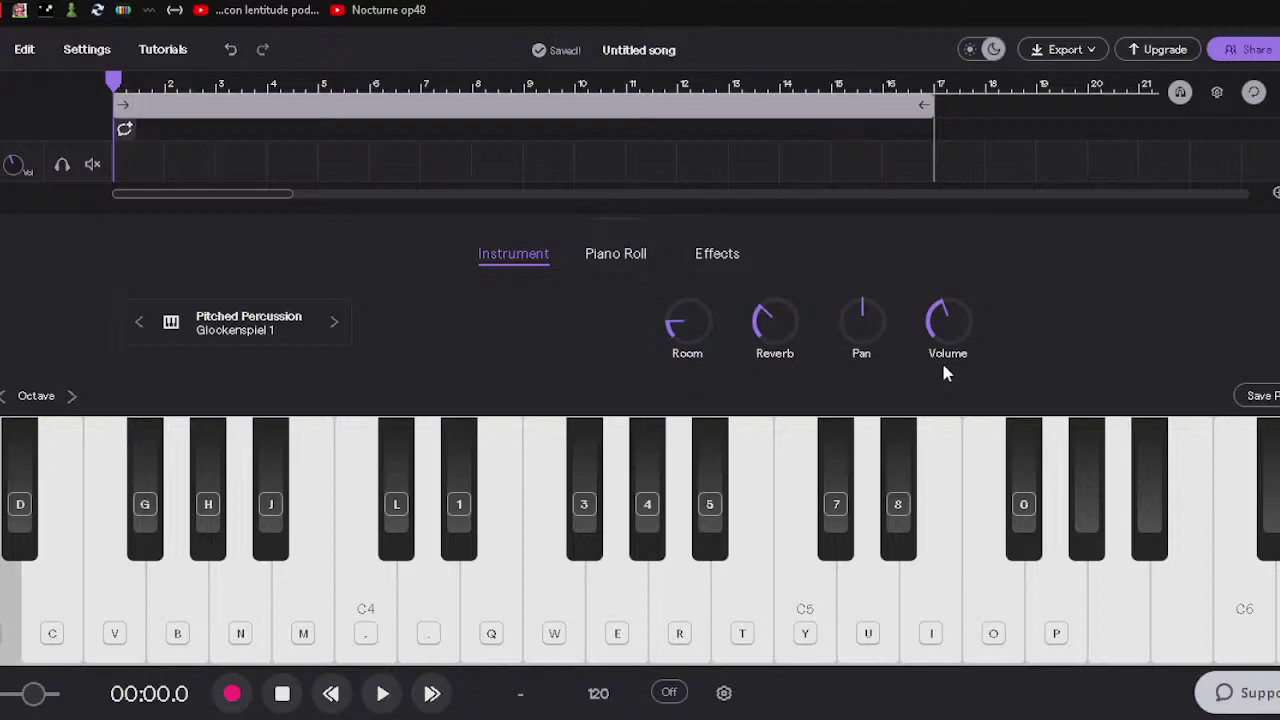
key("e")
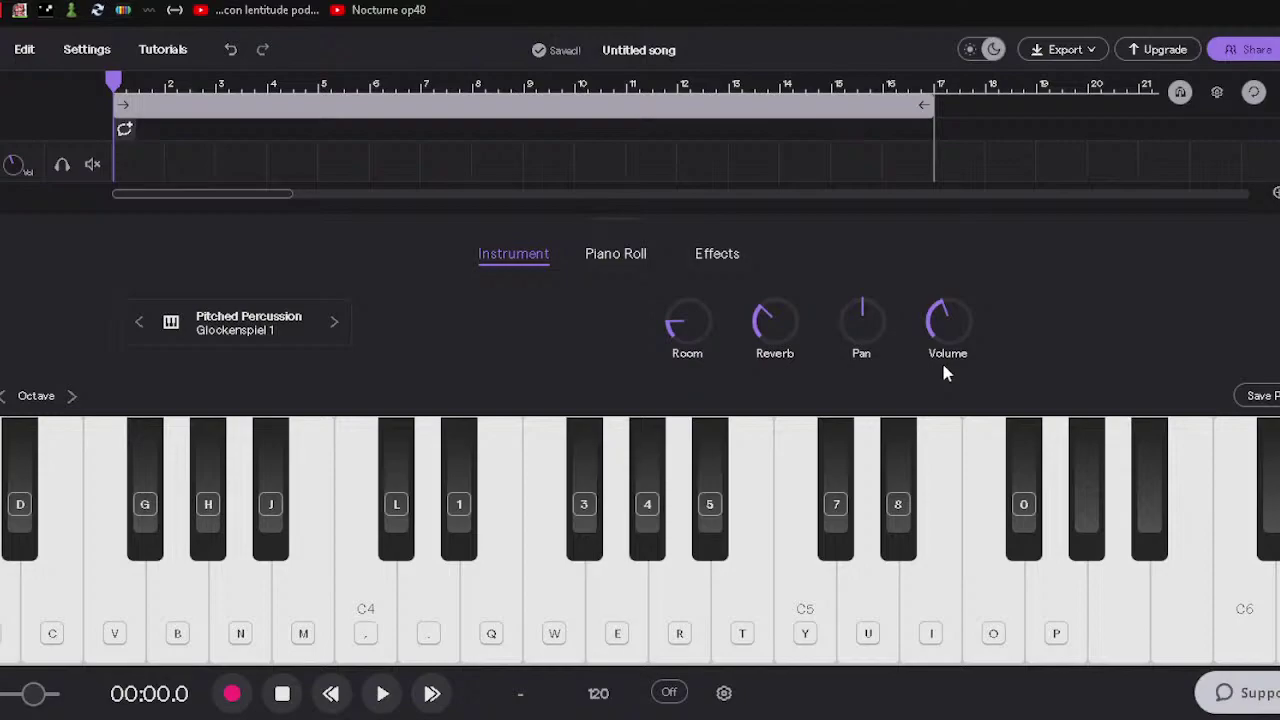
key("w")
Bring the glockenspiel's room and reverb down to their minimum while testing notes such as G4.
left_click_drag(680, 320, 700, 525)
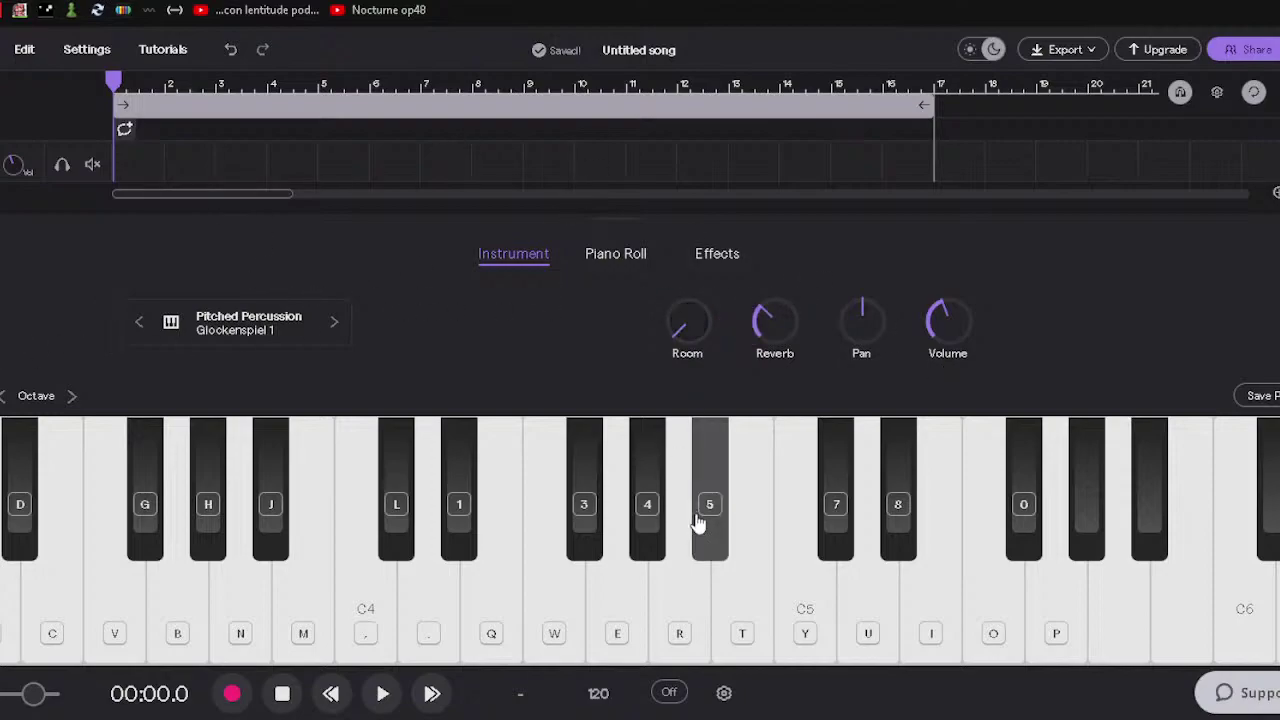
left_click(617, 636)
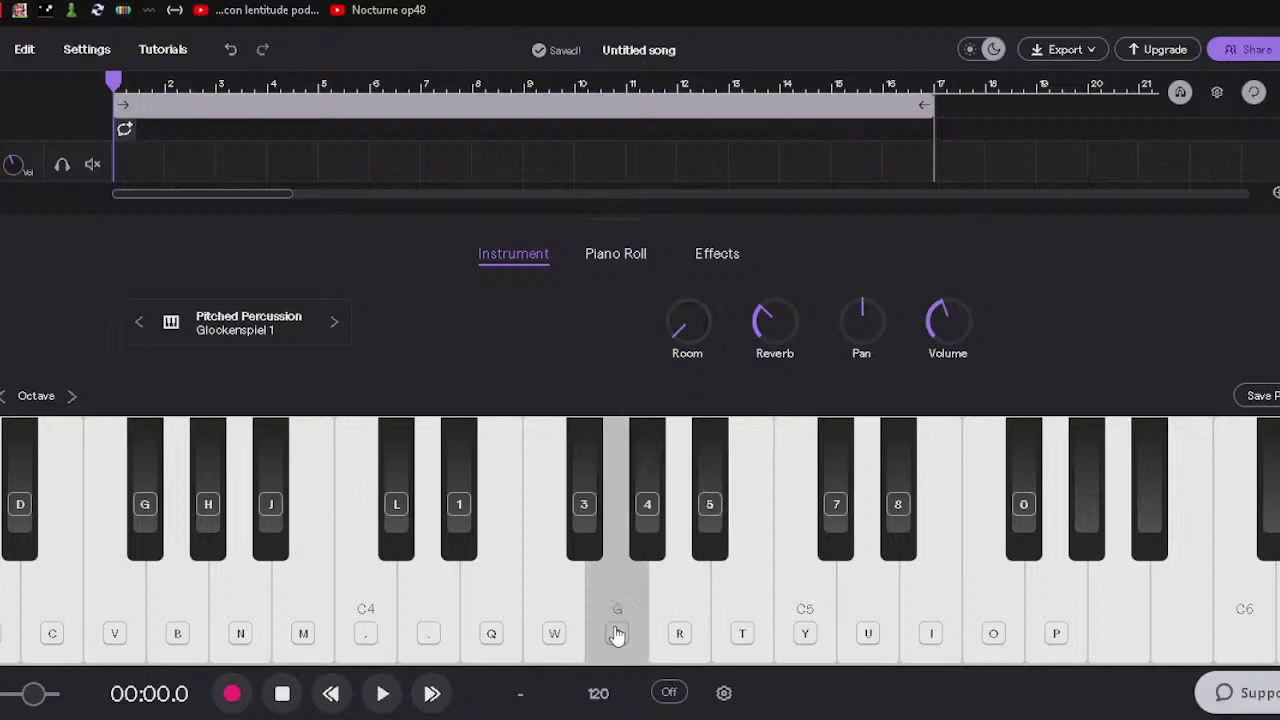
left_click(600, 553)
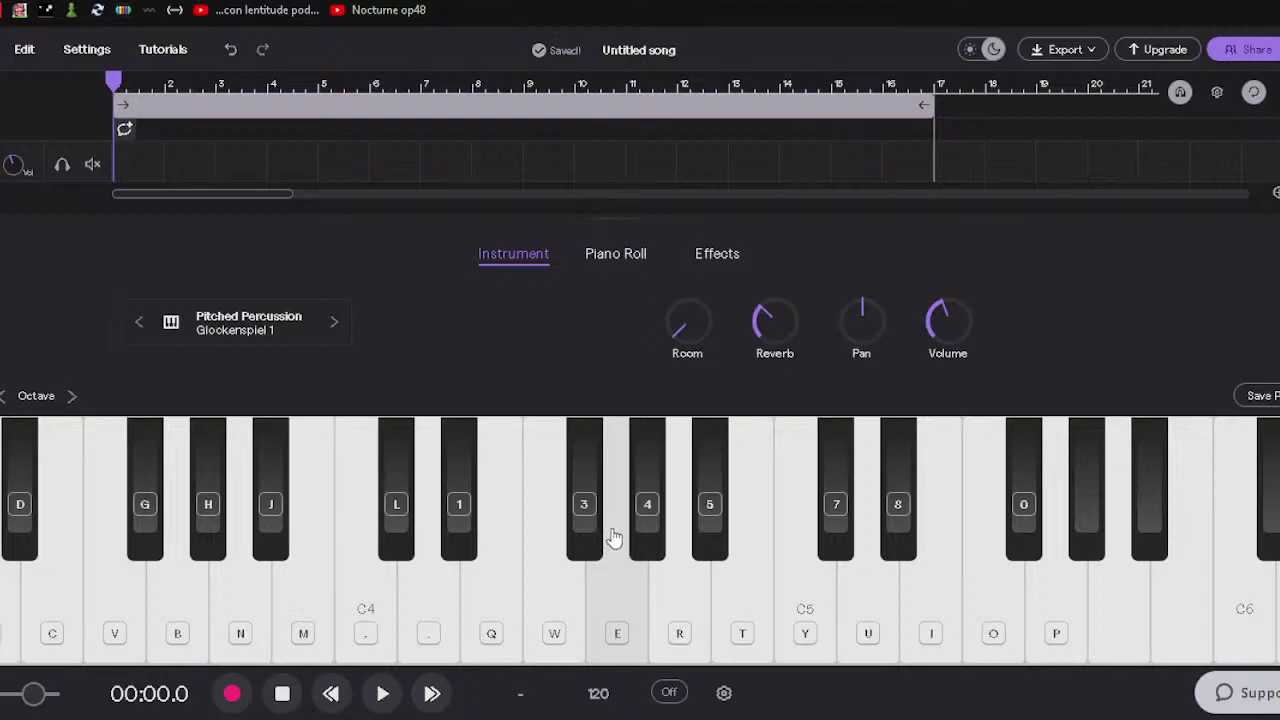
left_click_drag(775, 322, 775, 345)
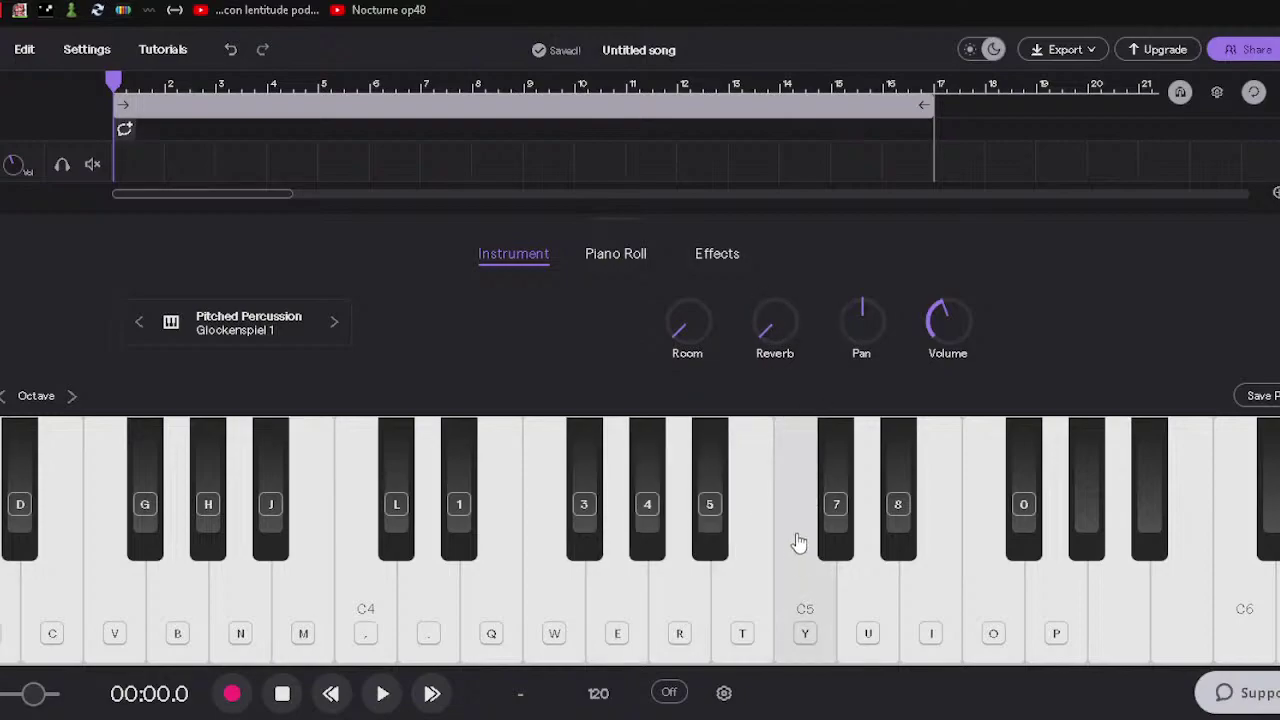
key("n")
Replace the keys track's instrument with the Vibraphone preset from Pitched Percussion.
left_click(248, 330)
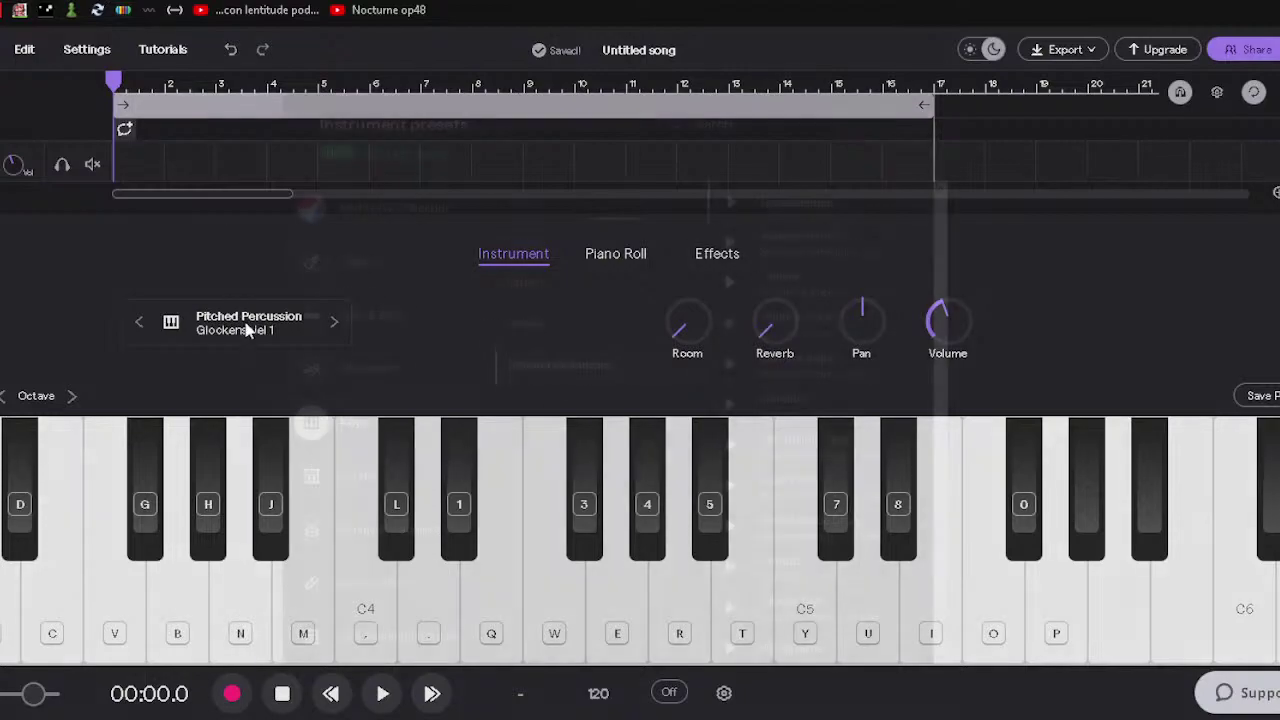
scroll(823, 400, "down", 1)
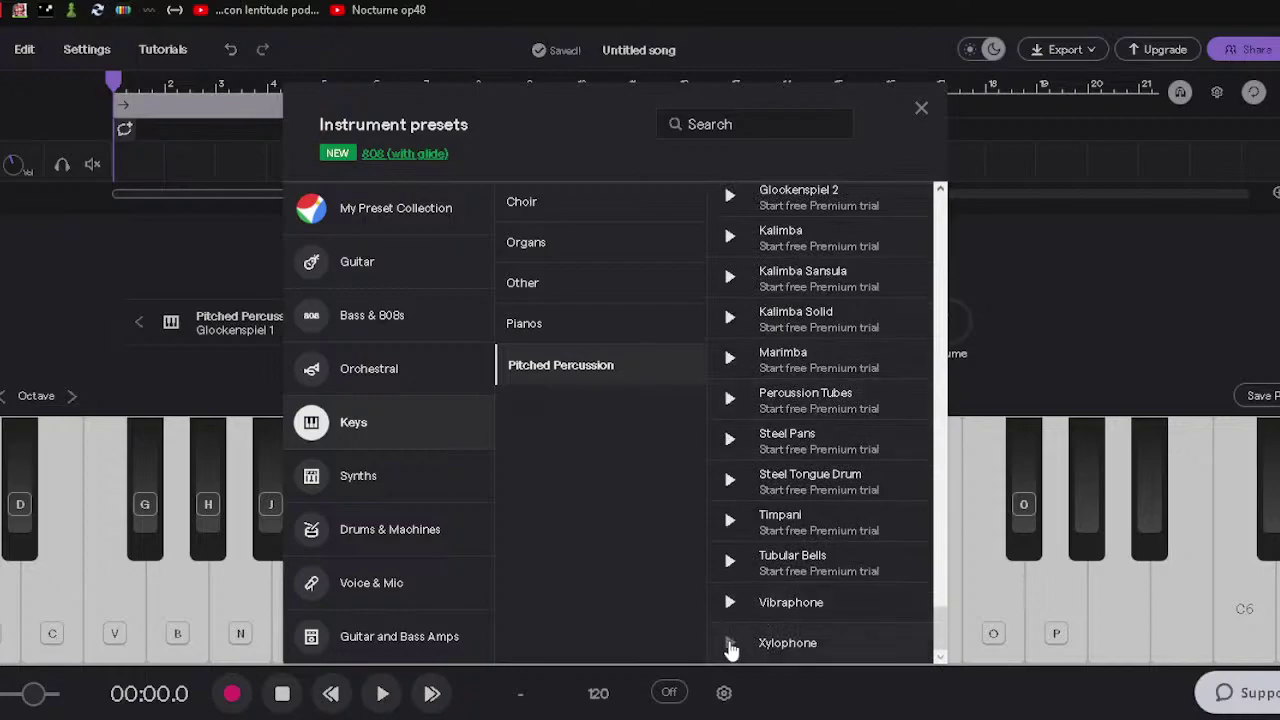
left_click(785, 605)
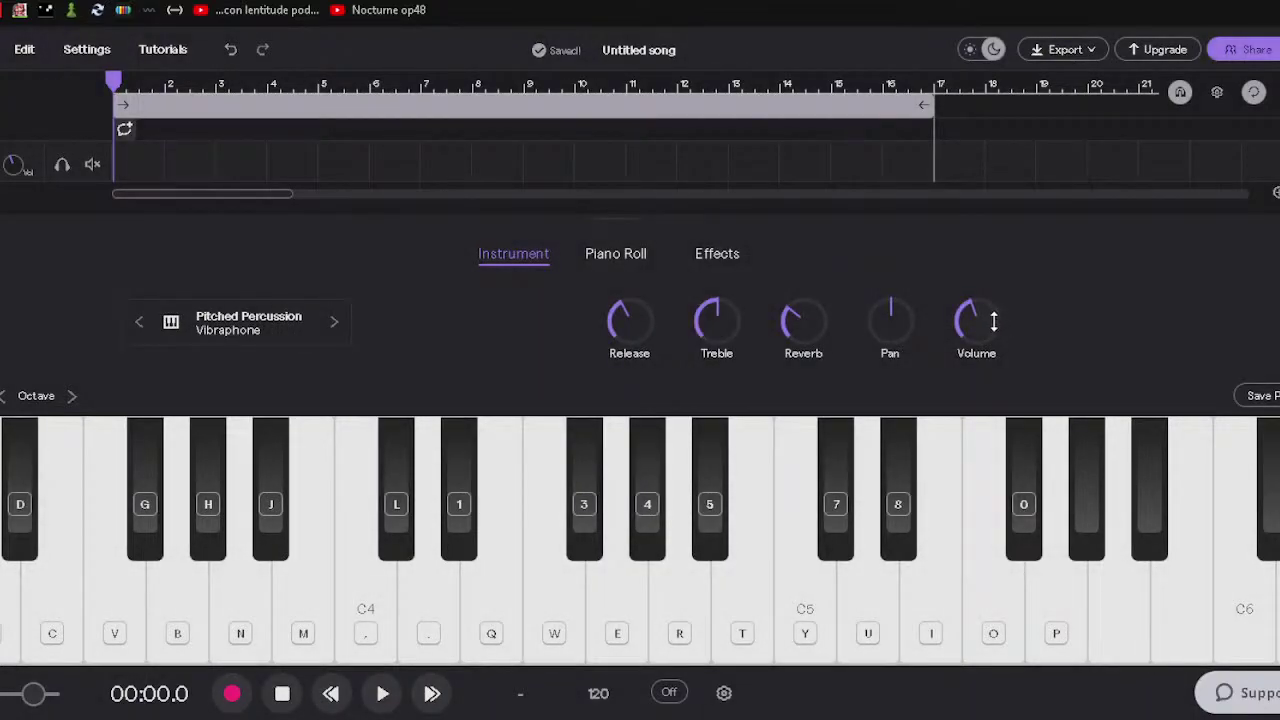
Lower the vibraphone's volume and reverb to roughly a quarter and lengthen its release.
left_click_drag(993, 321, 980, 388)
left_click_drag(797, 320, 792, 345)
left_click_drag(630, 316, 640, 245)
left_click_drag(631, 332, 637, 366)
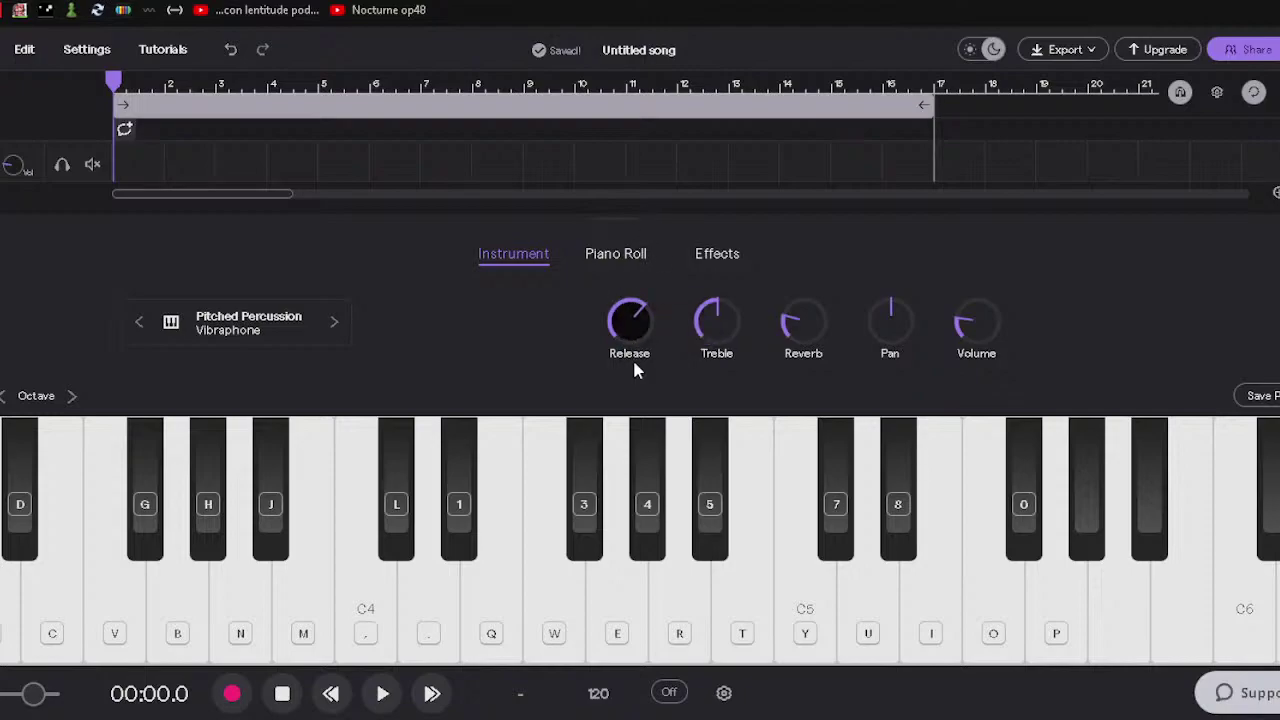
Raise the vibraphone's reverb to nearly half and its volume to about a third, testing notes such as G4, E4 and D4.
left_click_drag(798, 320, 809, 266)
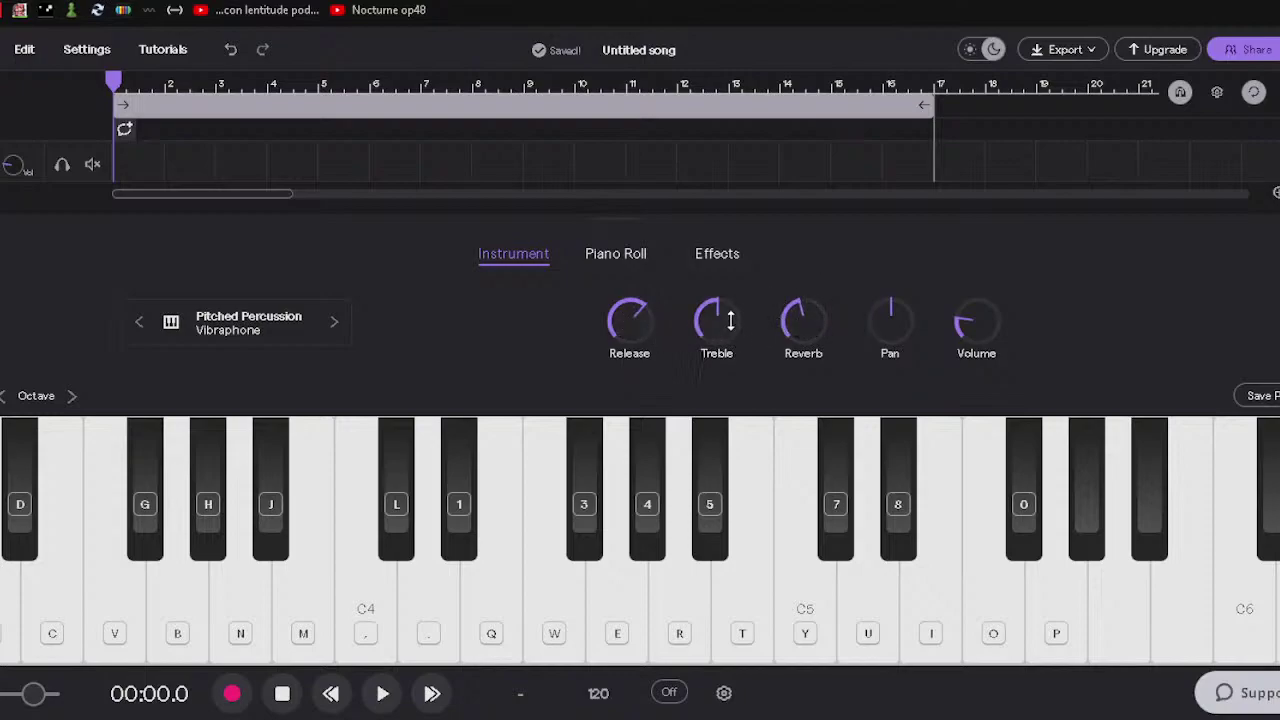
left_click_drag(976, 322, 987, 292)
key("e")
key("q")
key("period")
key("b")
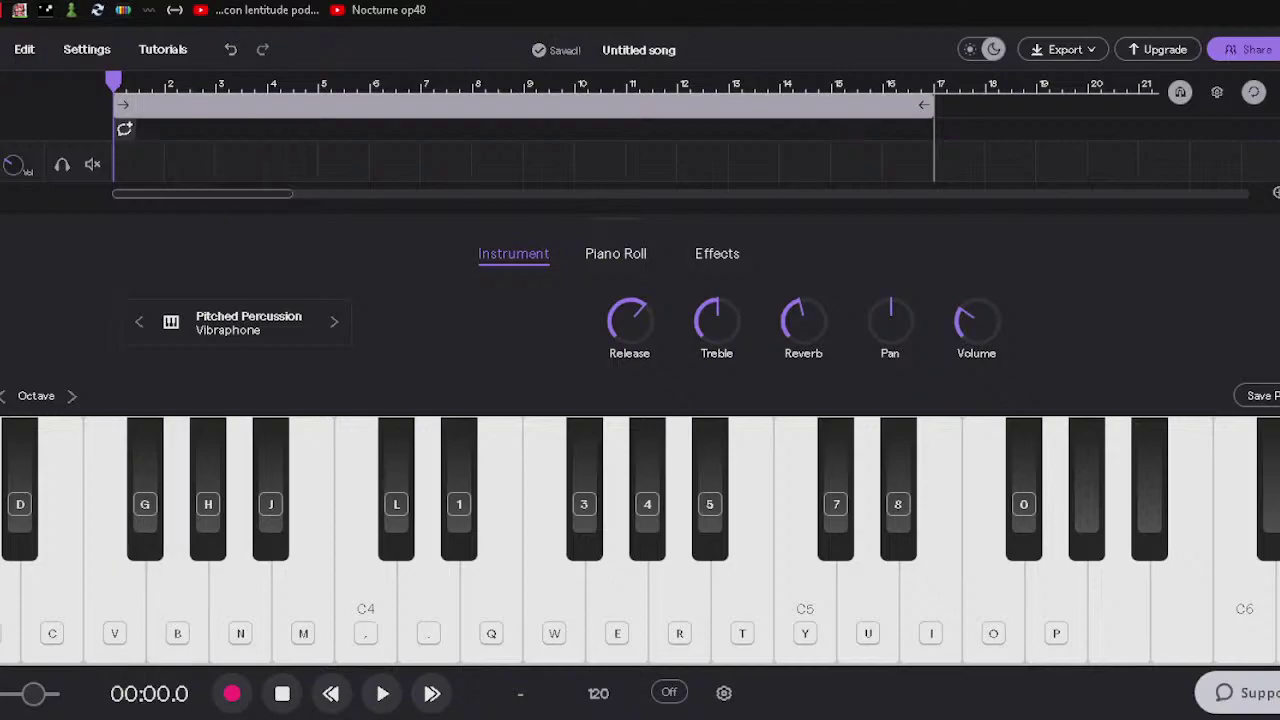
Play the song and try out sparse vibraphone notes between B3 and A4 over it, stopping and rewinding to the start.
left_click(381, 700)
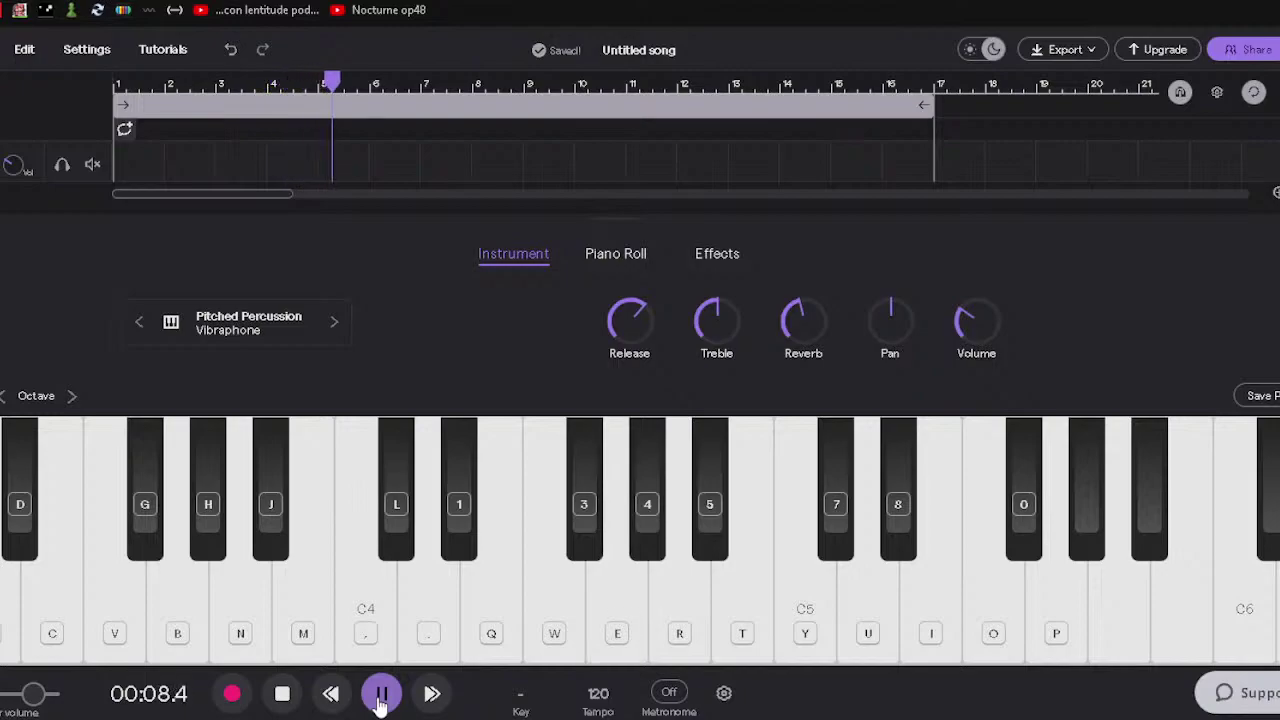
key("w")
key("period")
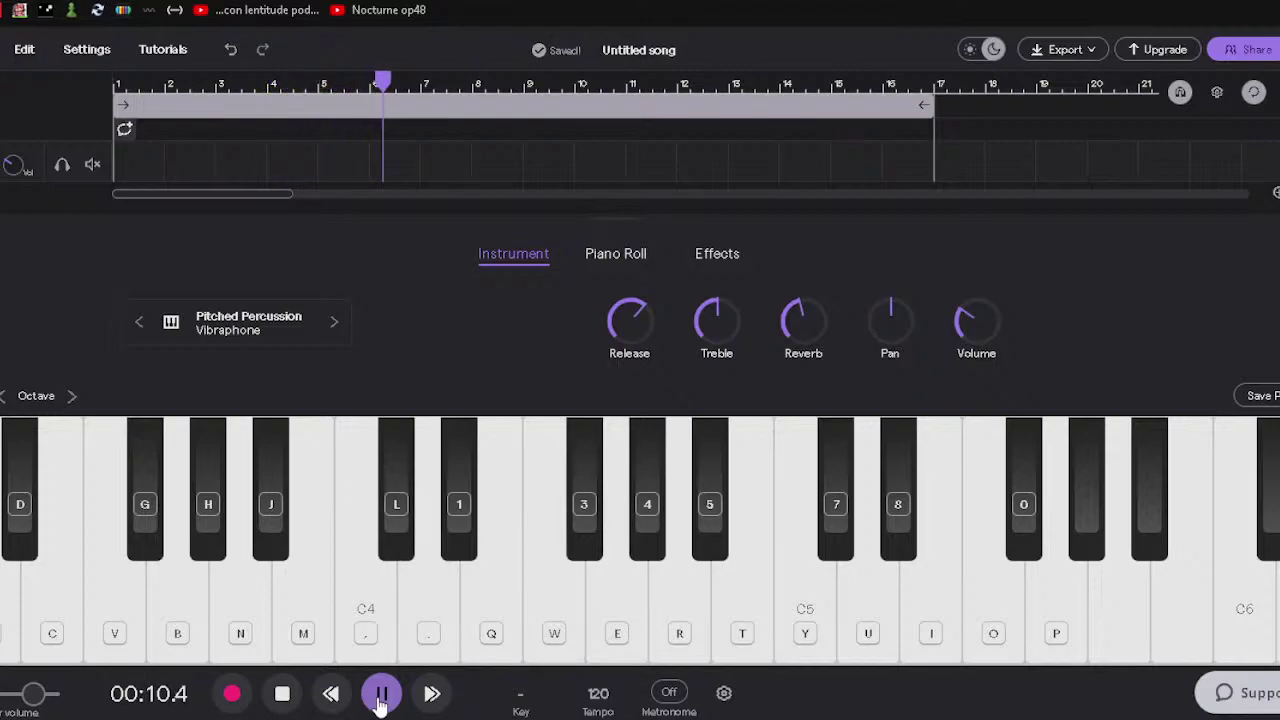
key("q")
key("comma")
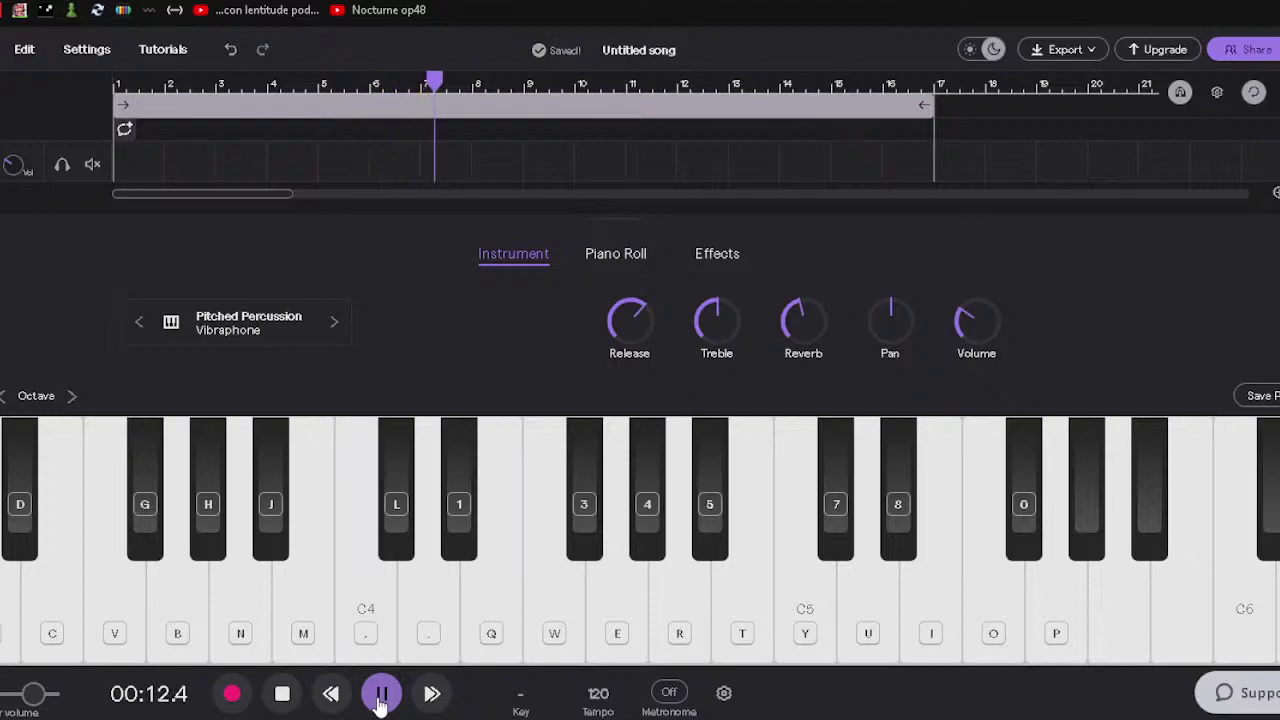
key("period")
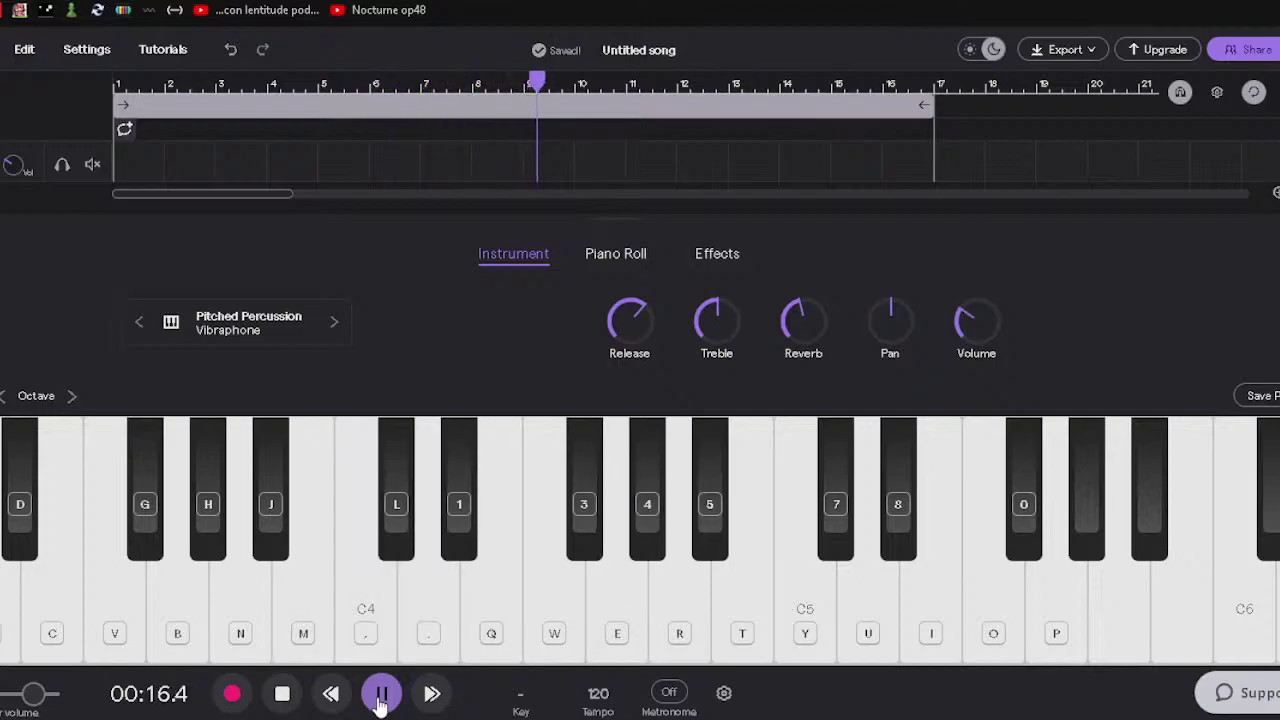
key("r")
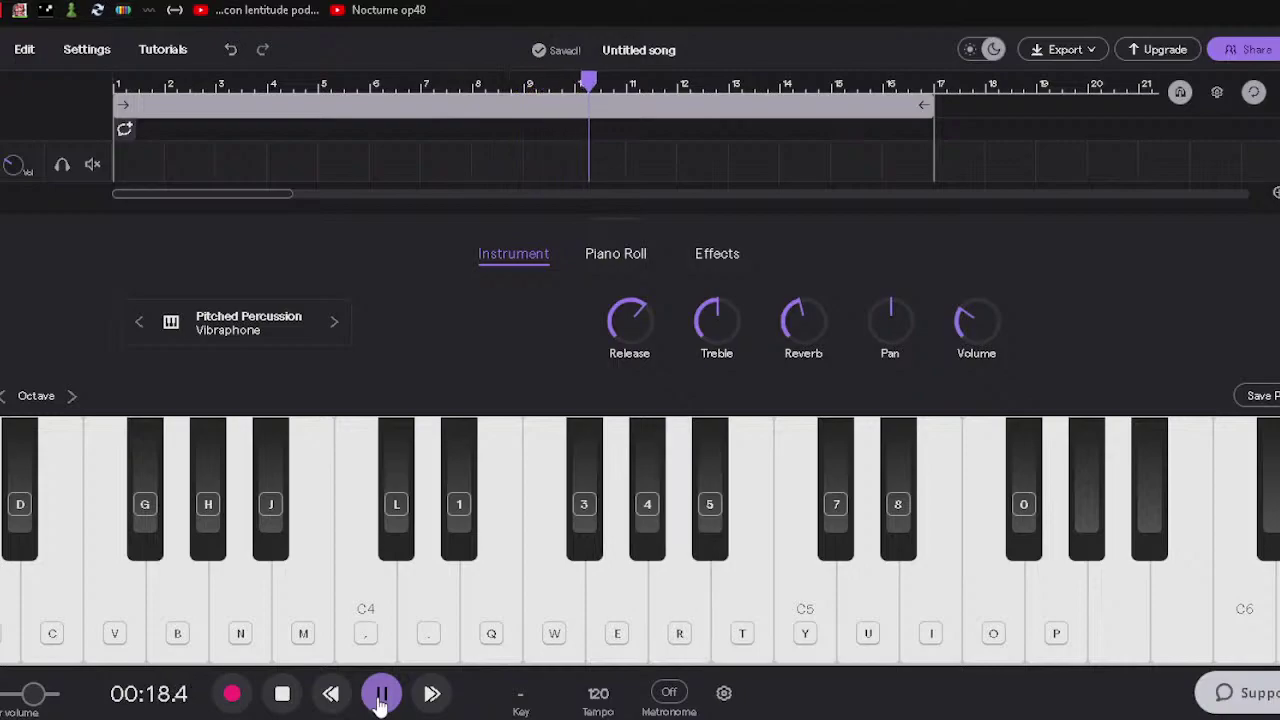
key("r")
key("period")
key("m")
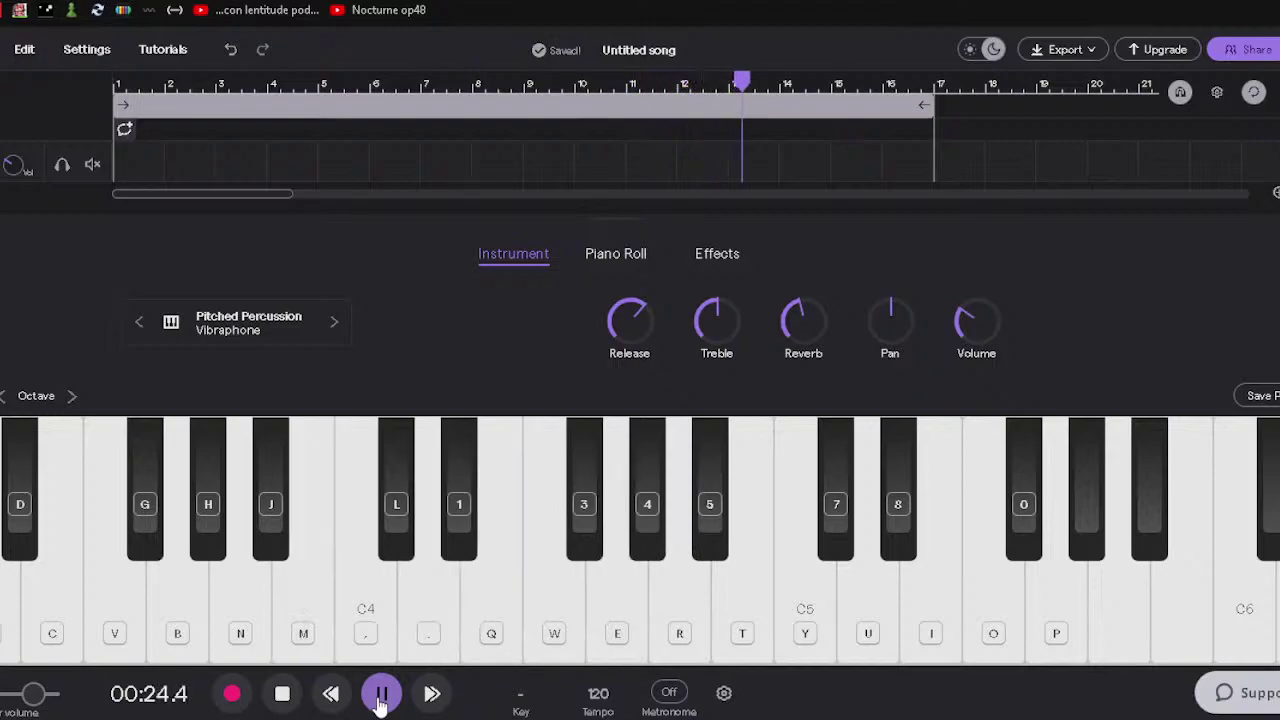
key("e")
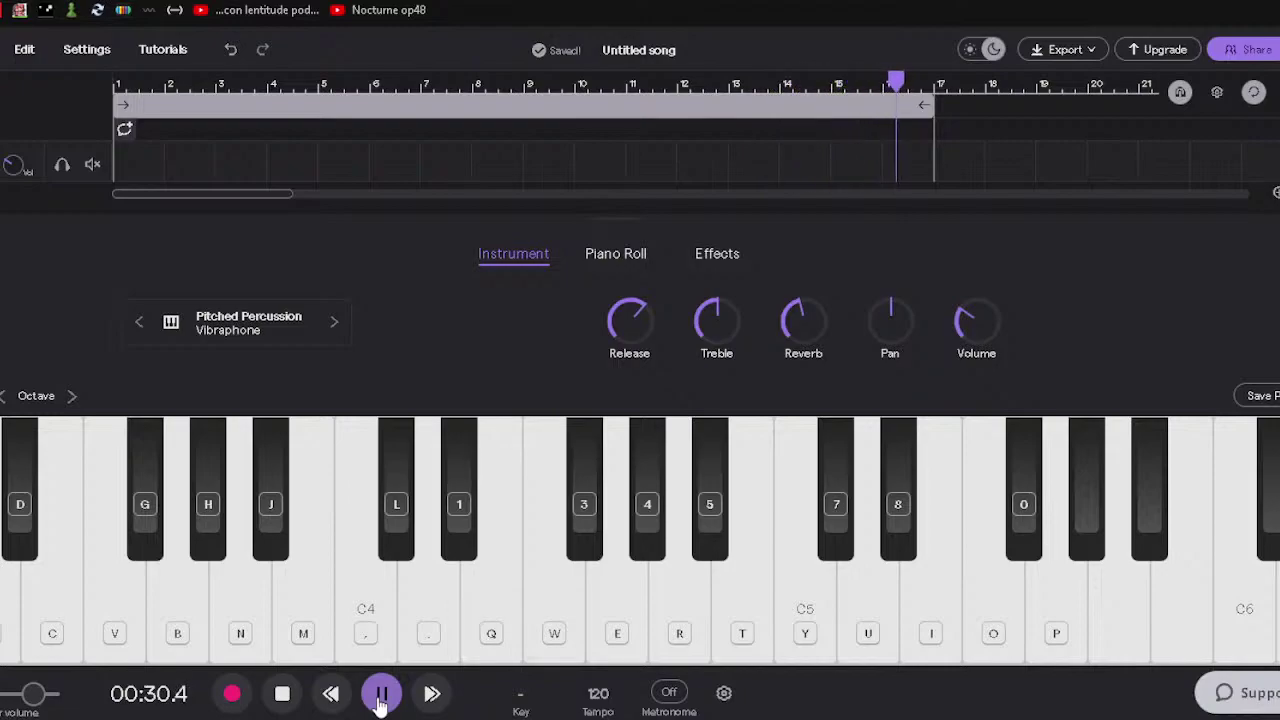
key("r")
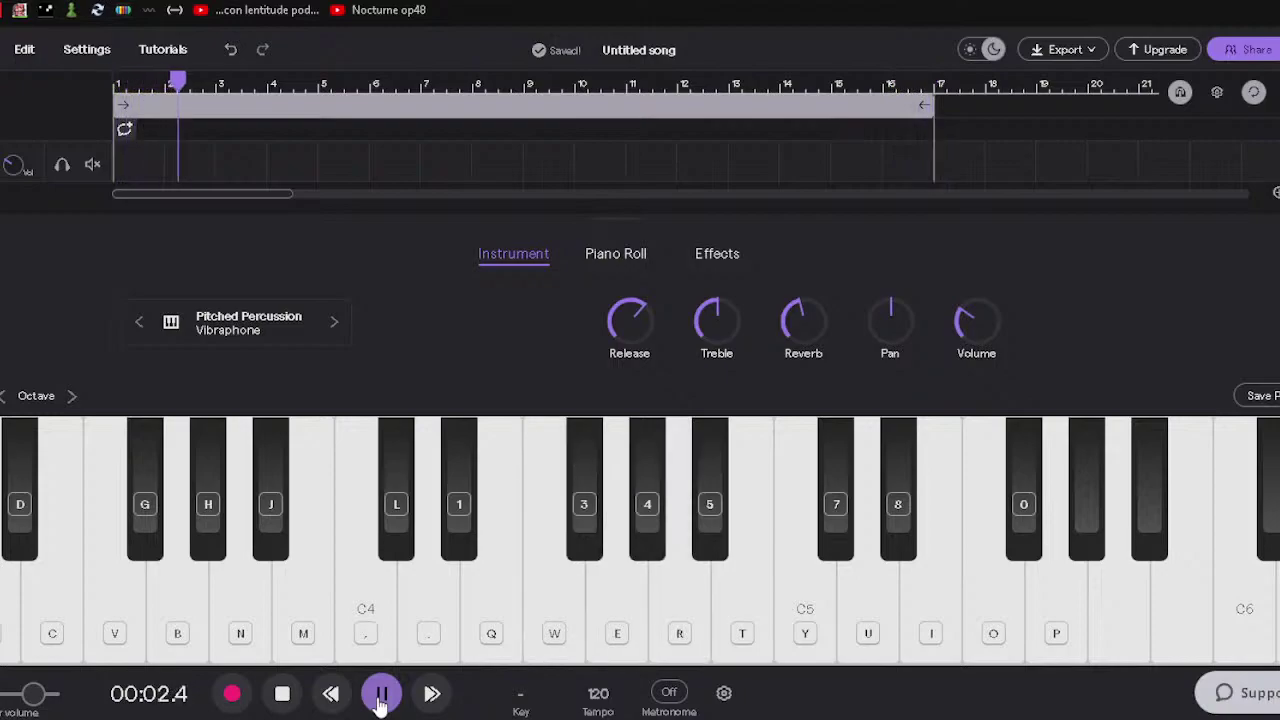
key("e")
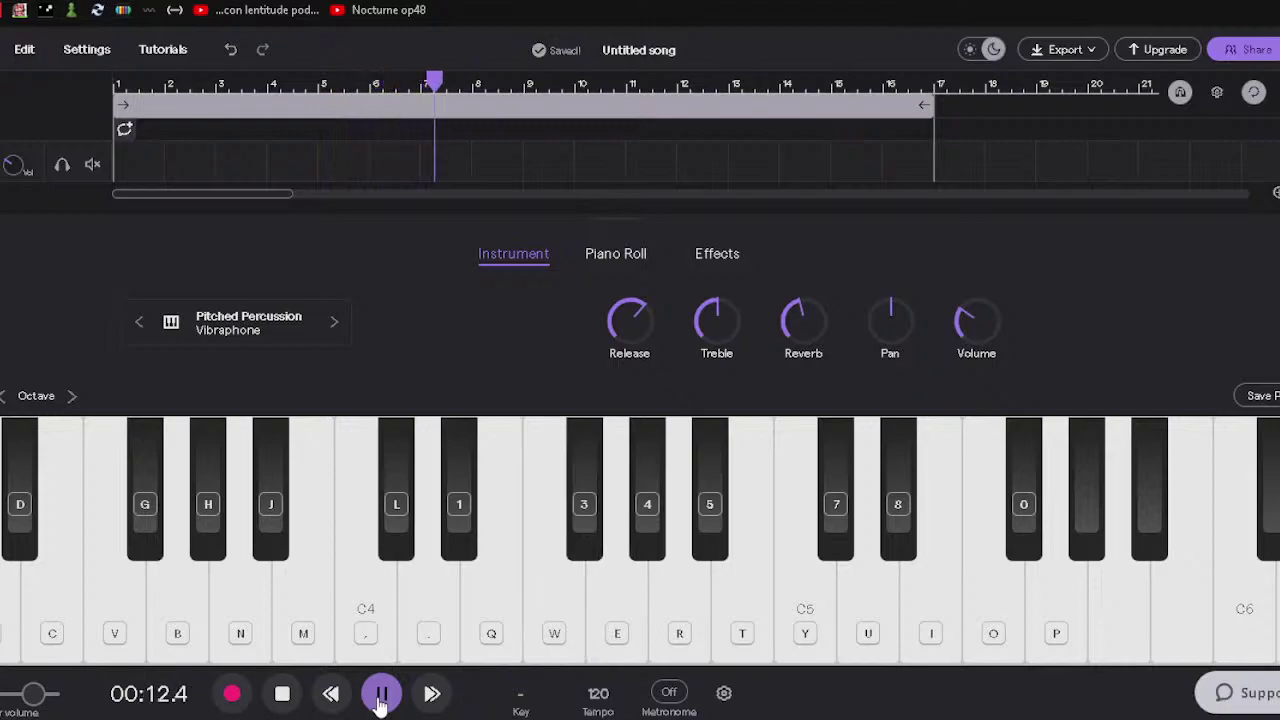
left_click(380, 696)
left_click(330, 693)
left_click(330, 693)
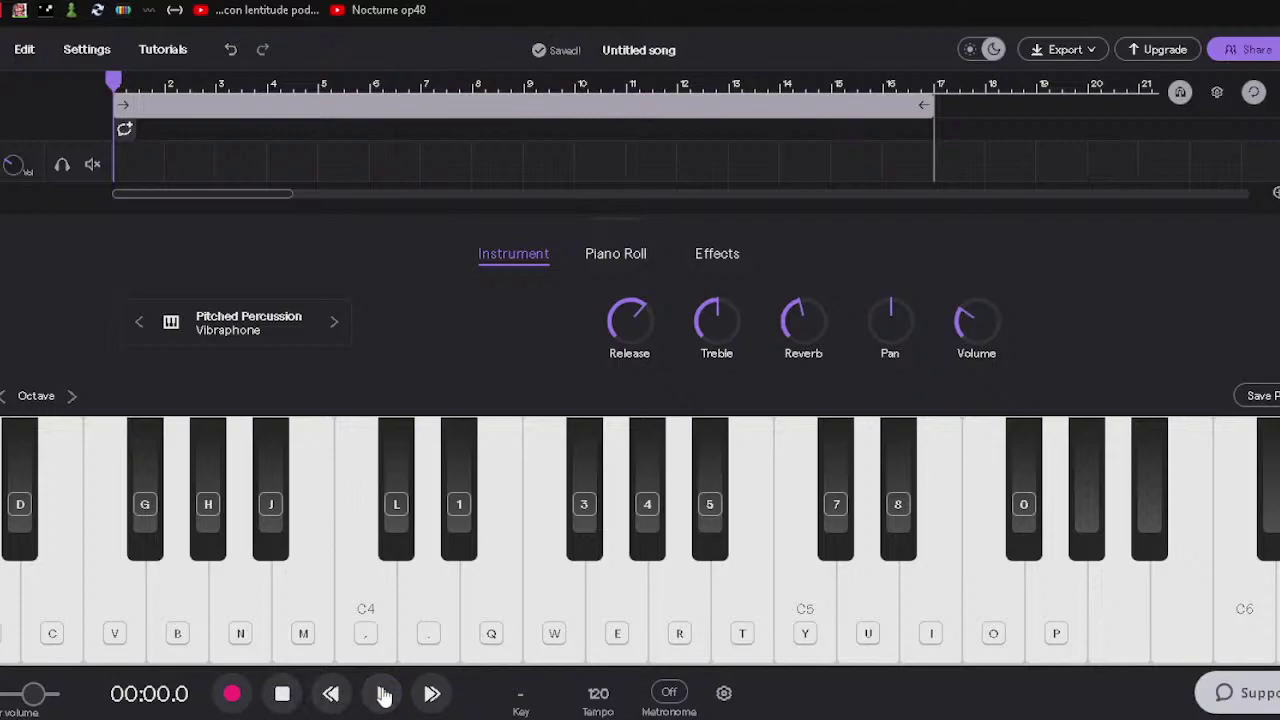
Rehearse a vibraphone melody mostly between D4 and C5, without recording it.
key("e")
key("r")
key("e")
key("q")
key("w")
key("e")
key("t")
key("r")
key("t")
key("e")
key("r")
key("w")
key("w")
key("period")
key("q")
key("t")
key("w")
key("r")
key("t")
key("w")
key("y")
left_click(394, 537)
key("m")
Listen to the song from bar 1 without adding vibraphone notes, and return to the start.
left_click(381, 694)
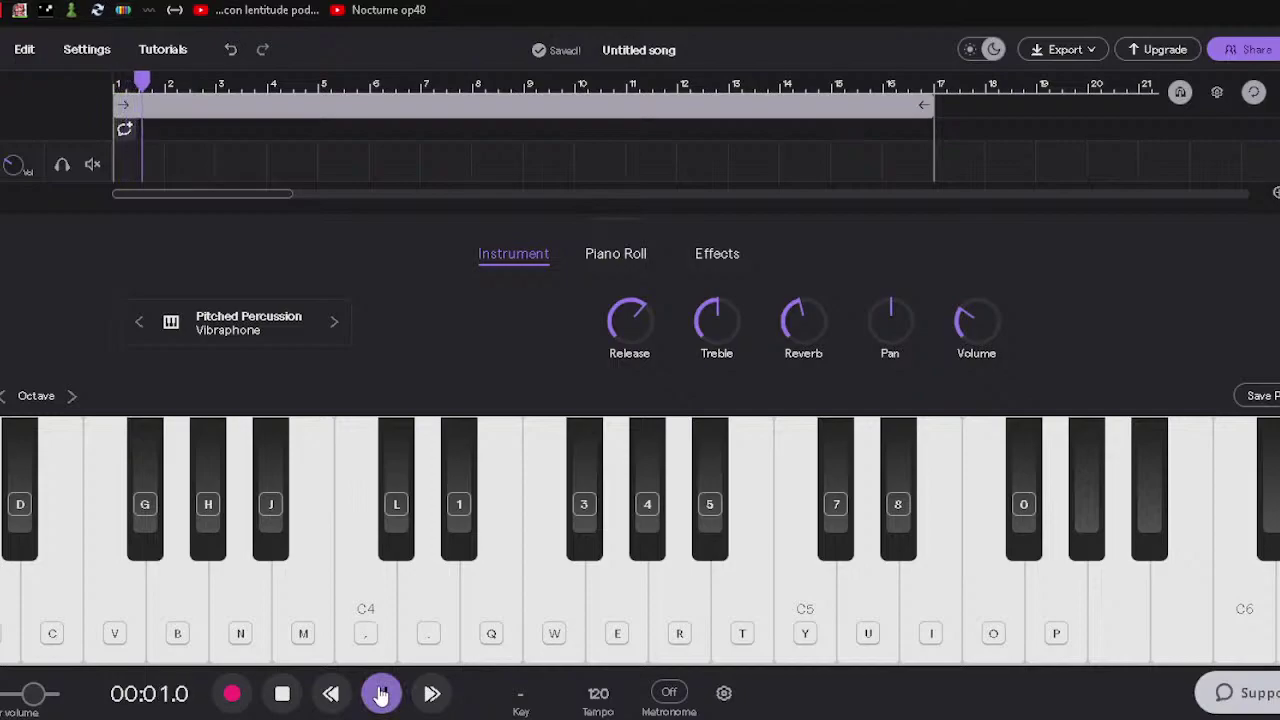
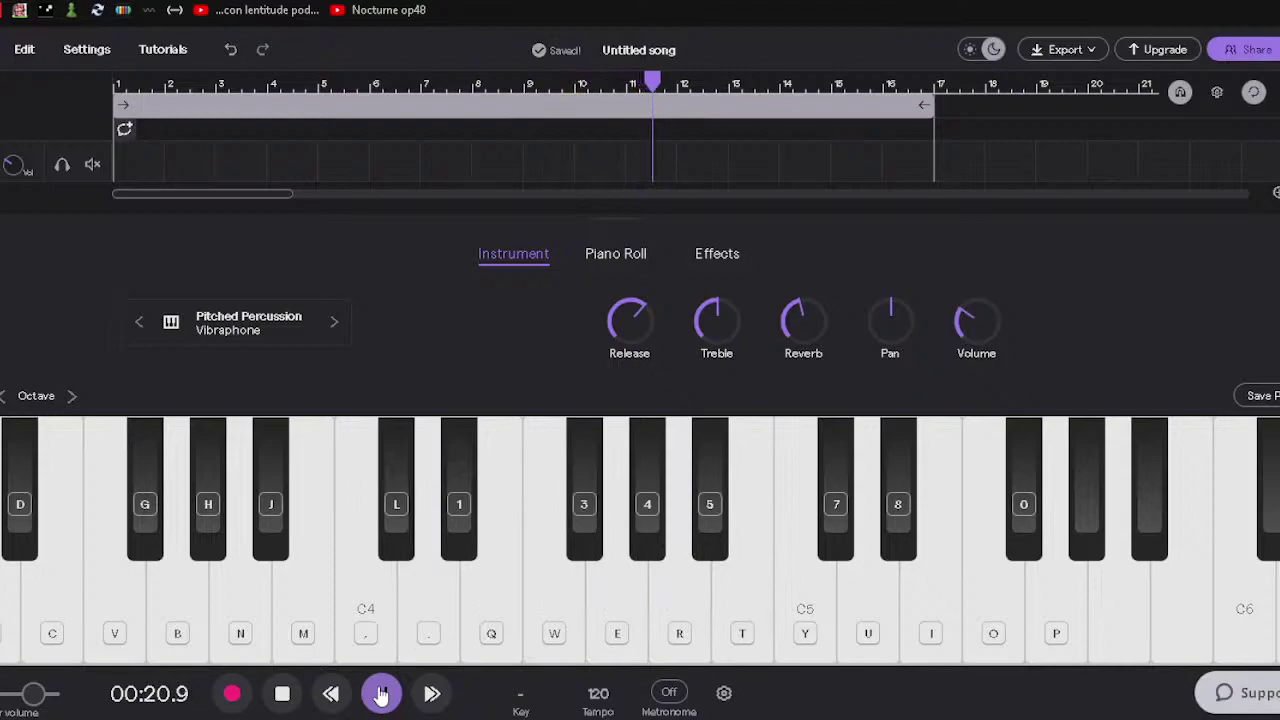
left_click(382, 695)
left_click(284, 694)
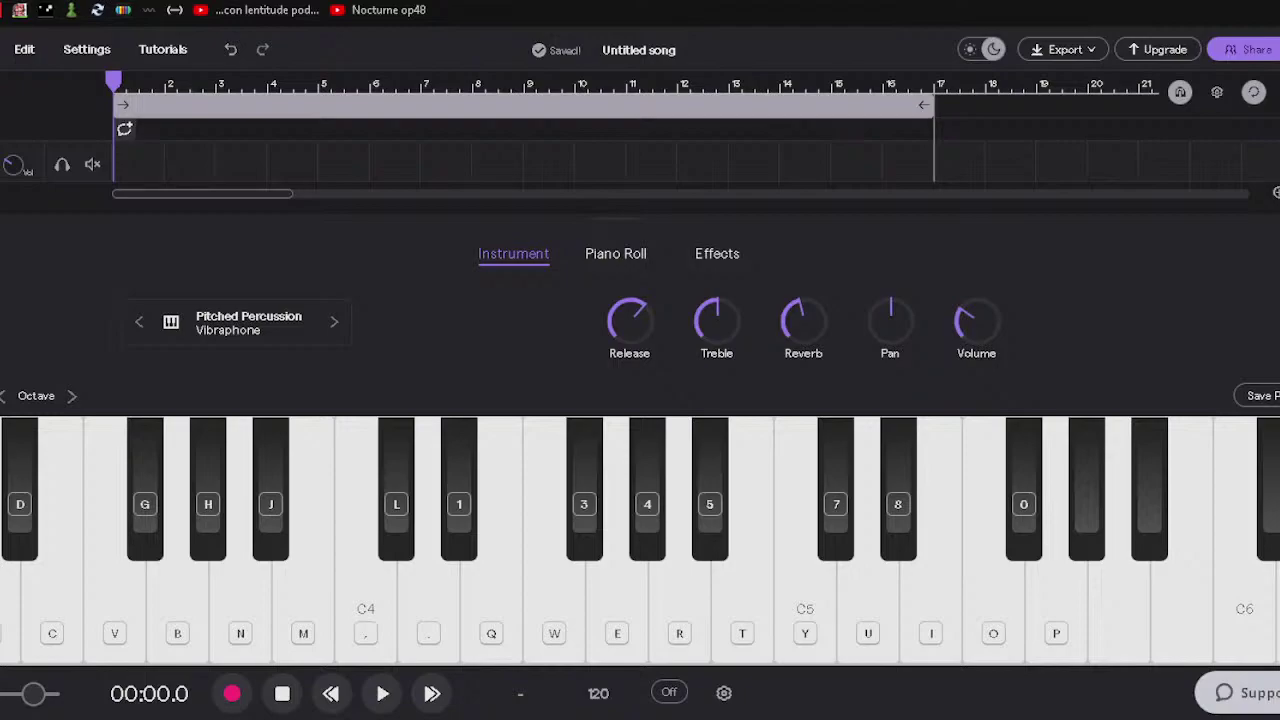
Test vibraphone note combinations between E4 and C5, repeating E4 with B4.
key("q")
key("t")
key("y")
key("r")
key("y")
key("w")
key("q")
key("t")
key("q")
key("t")
key("q")
key("t")
key("q")
key("t")
key("t")
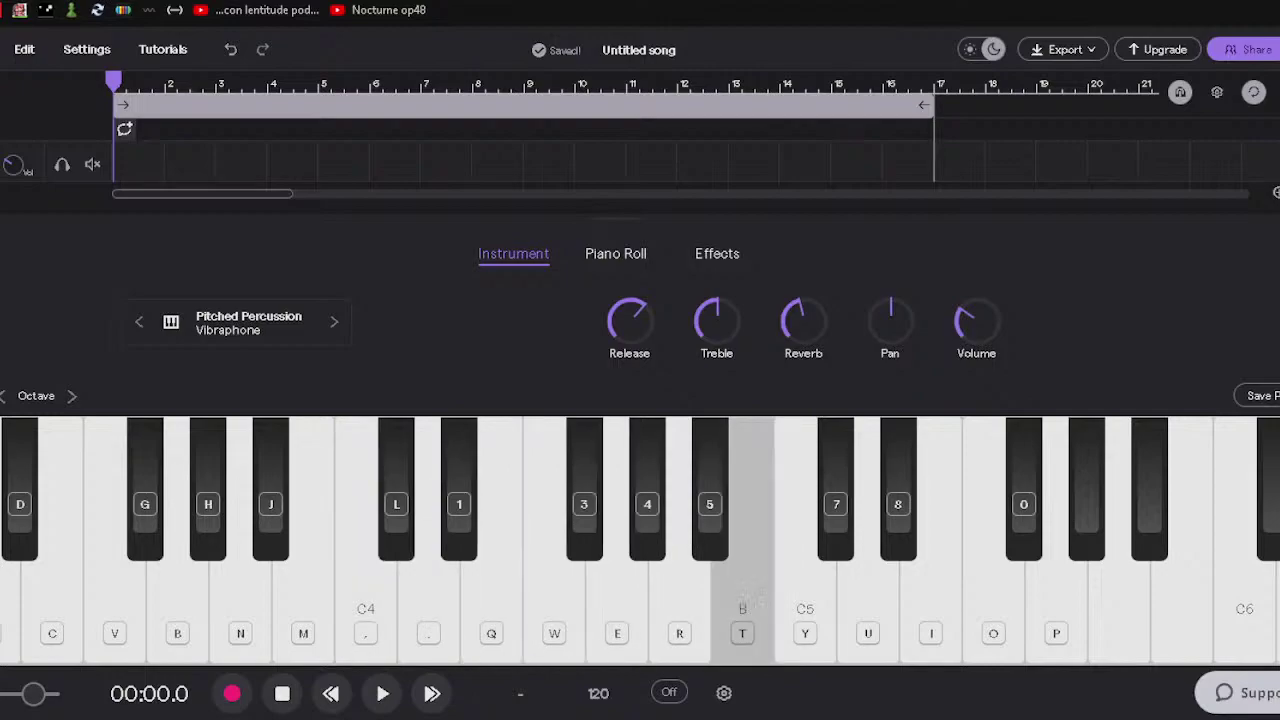
key("q")
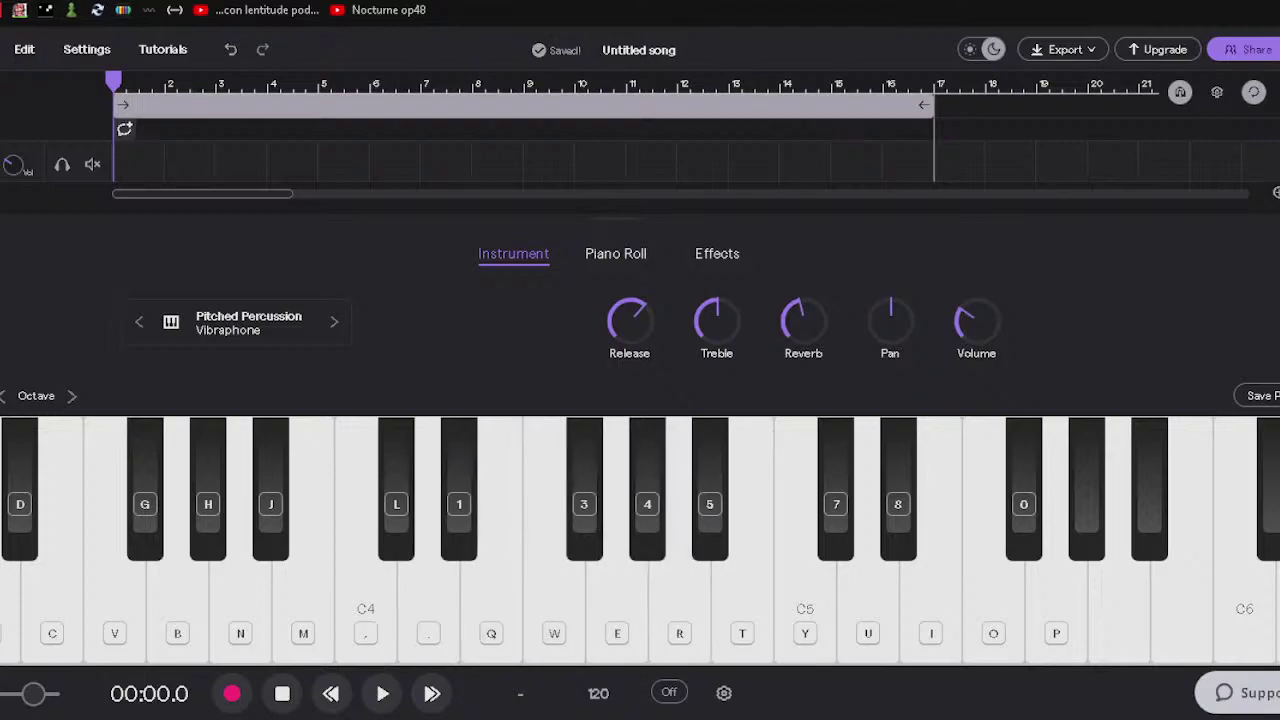
Test lower vibraphone note combinations using B3, C4, E4 and F4 as a chord progression.
key("w")
key("r")
key("comma")
key("q")
key("m")
key("w")
key("w")
key("q")
key("t")
key("m")
key("w")
key("comma")
key("q")
key("c")
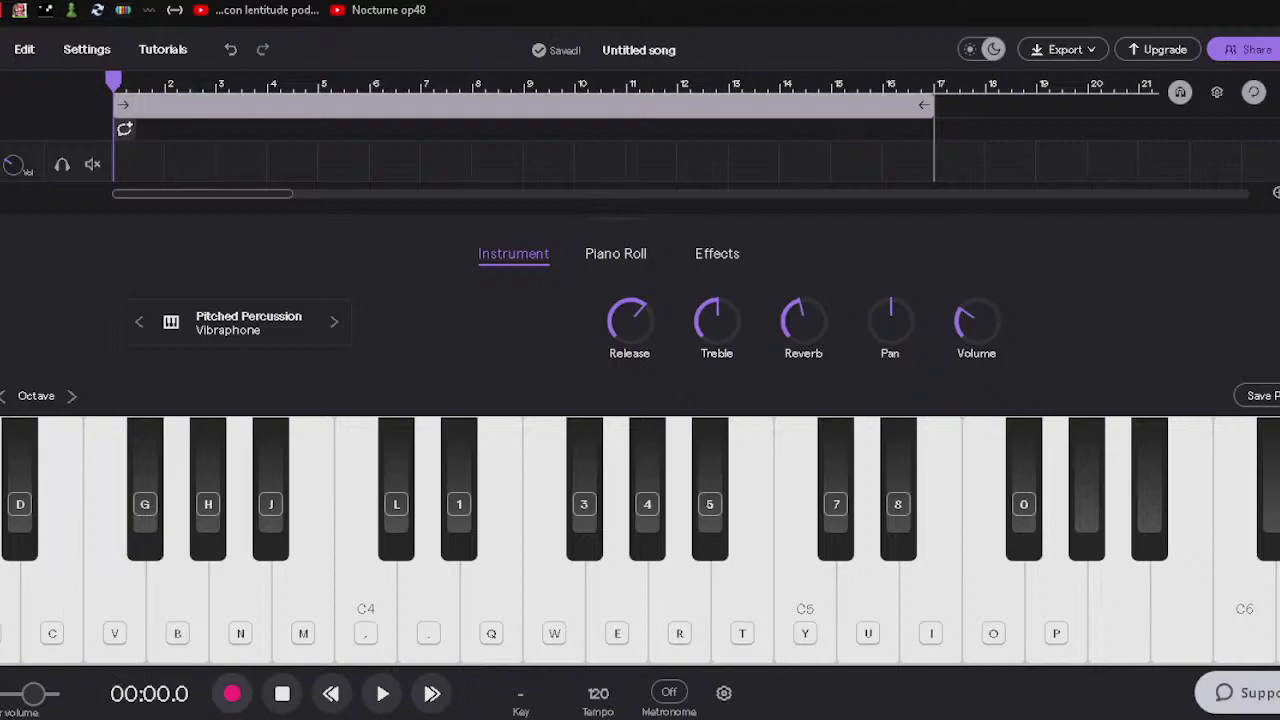
Record short three-note vibraphone chords in bars 1 and 3, stop in bar 4, and open the recorded notes in the piano roll.
left_click(231, 694)
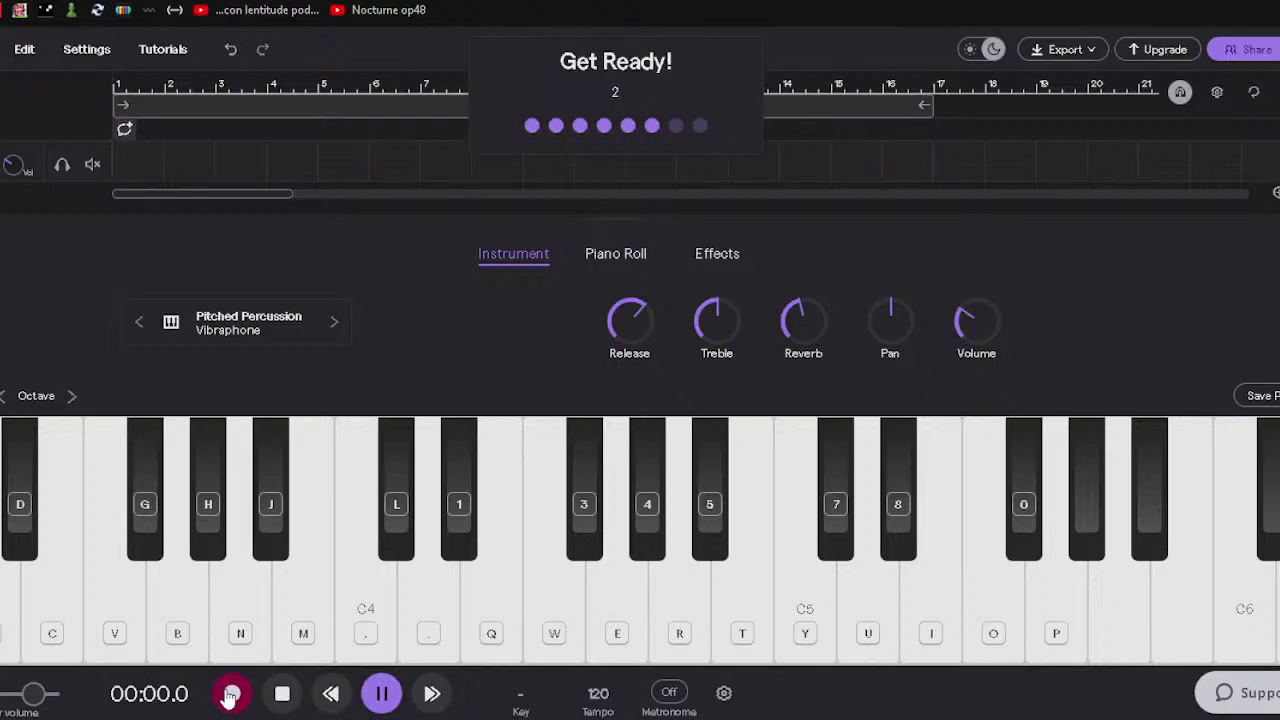
key("q")
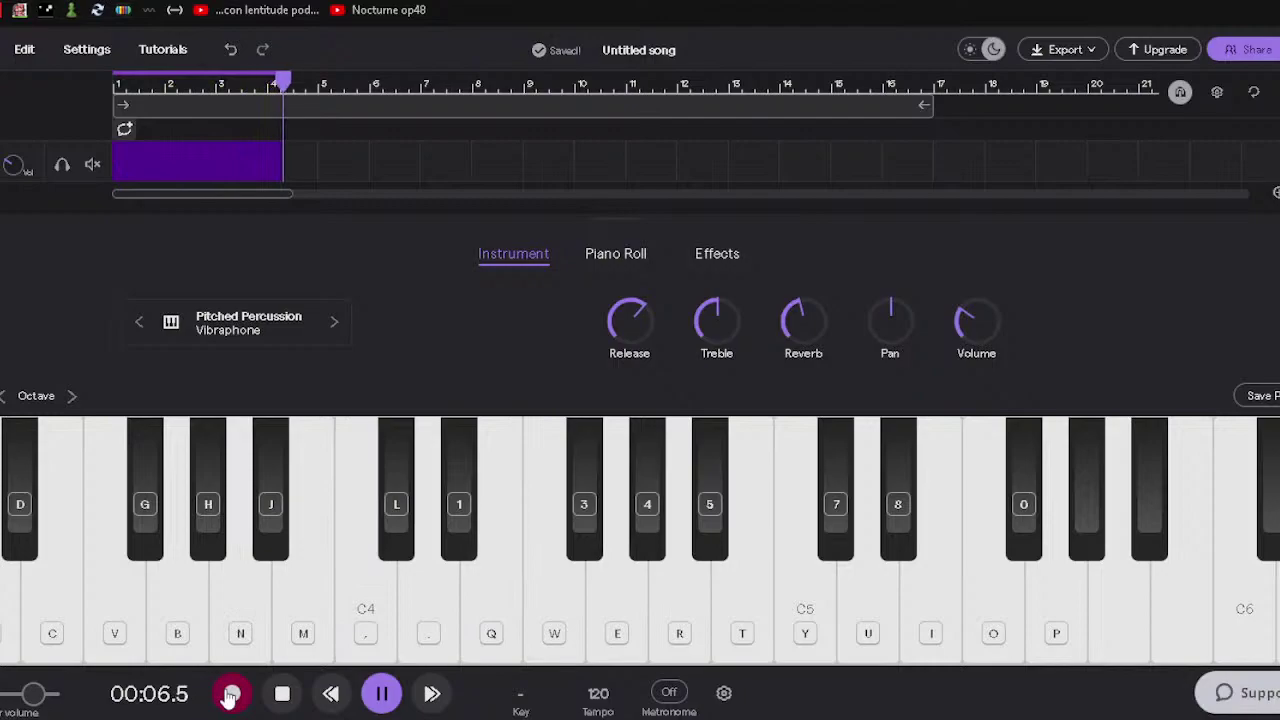
left_click(230, 697)
left_click(615, 253)
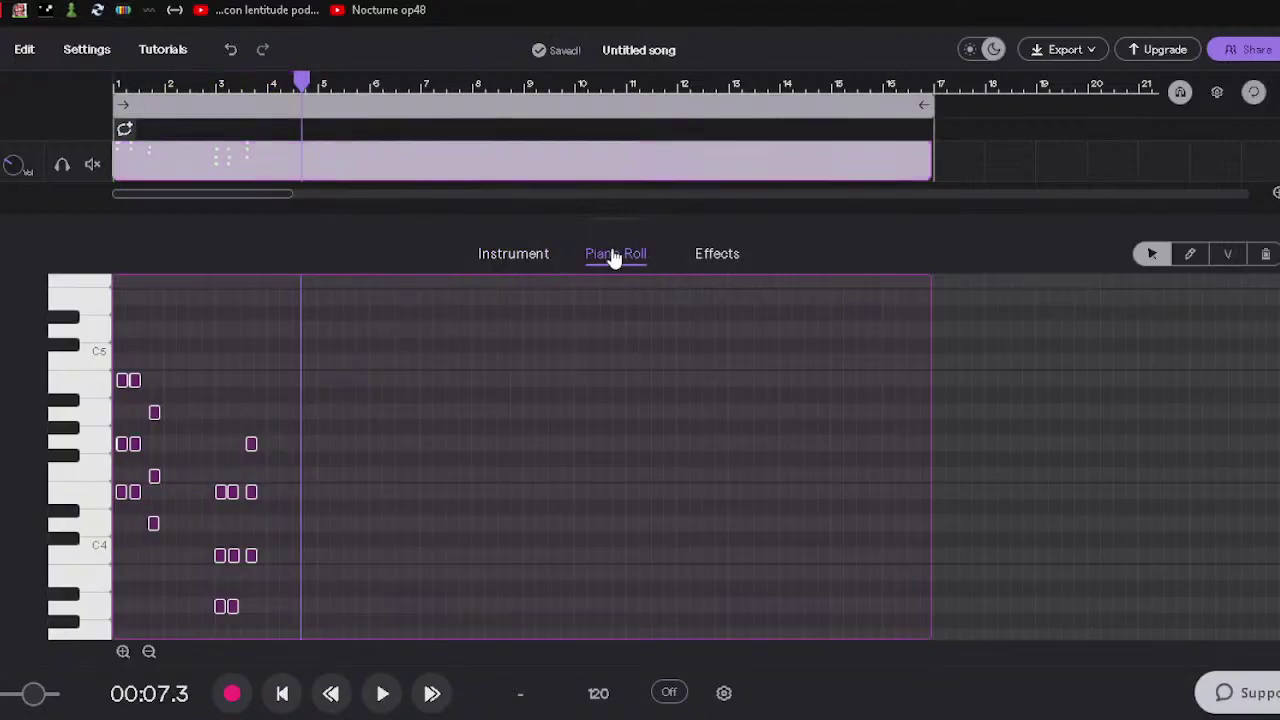
left_click(155, 414)
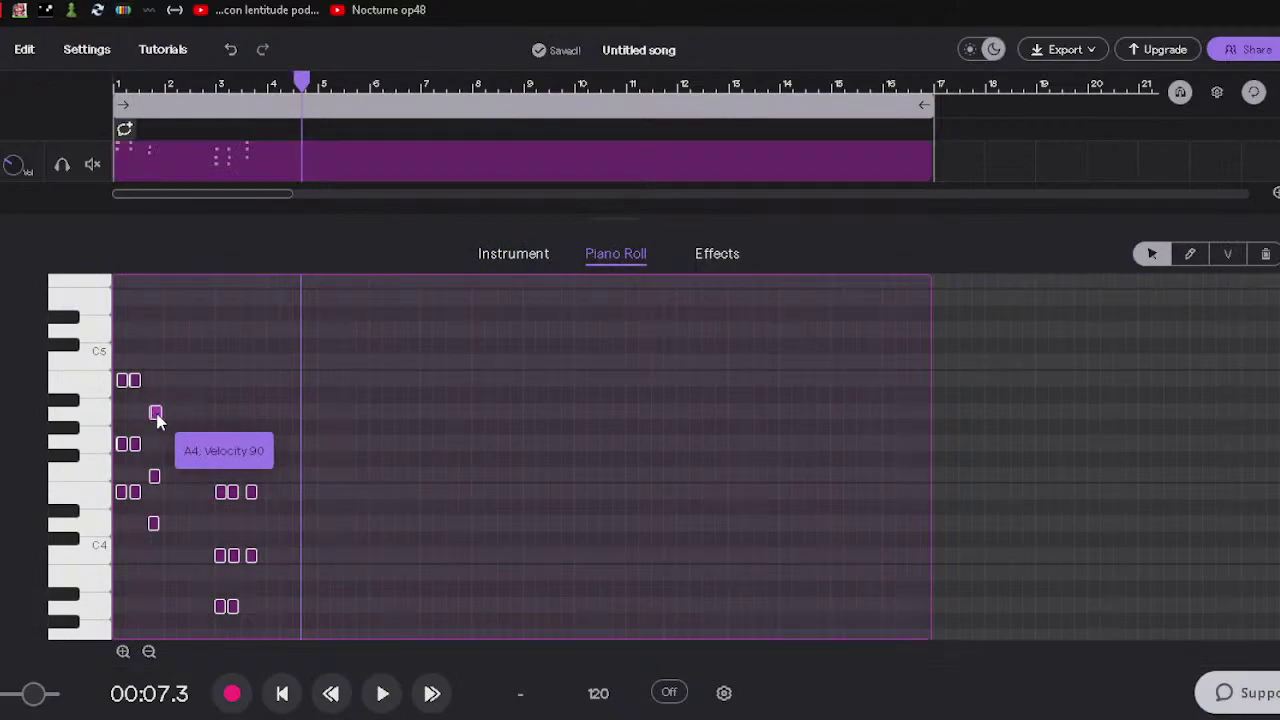
key("ctrl+d")
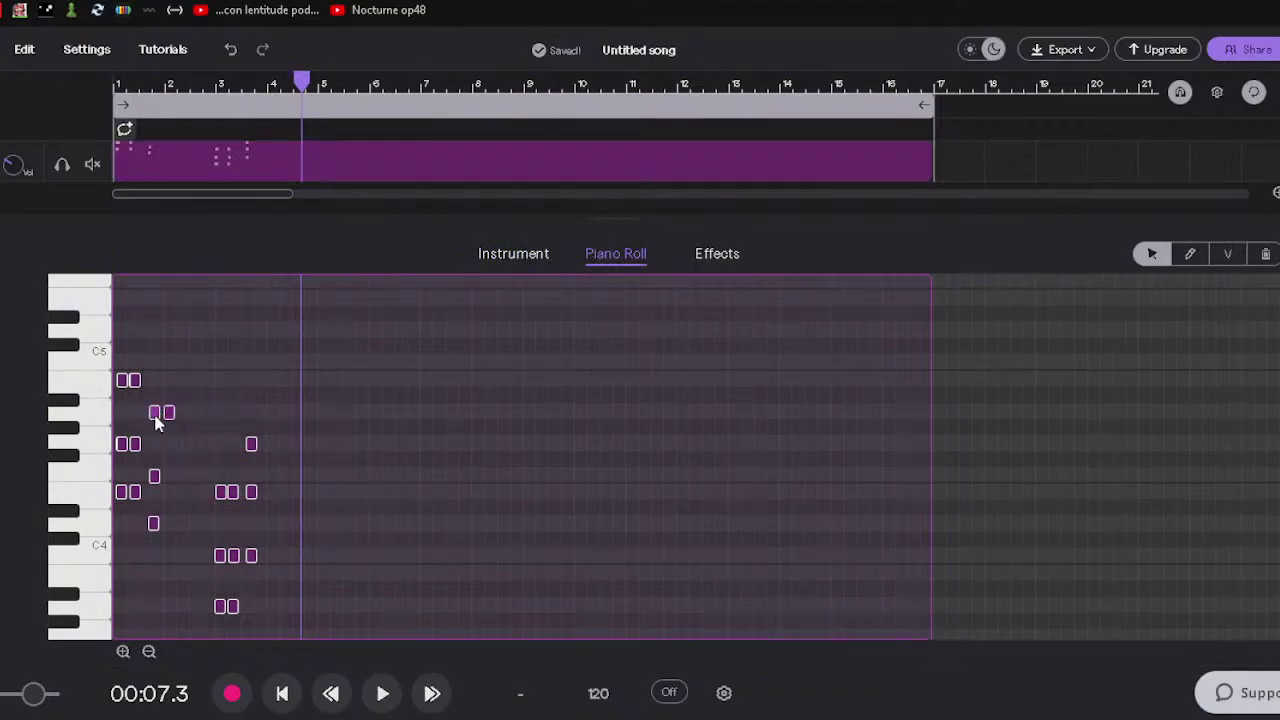
left_click_drag(168, 413, 251, 443)
left_click(157, 414)
Shift the B4, G4 and E4 notes of the first two chords slightly earlier so the first chord starts bar 1.
left_click(136, 384)
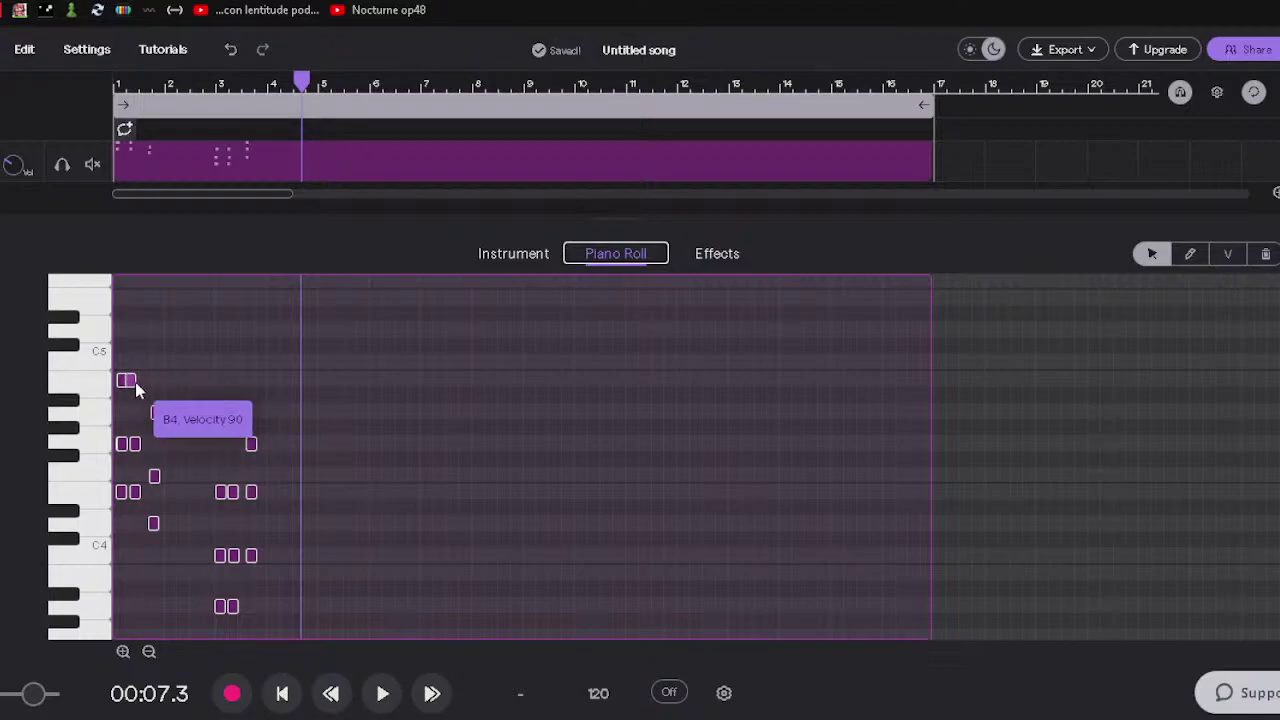
left_click(121, 384)
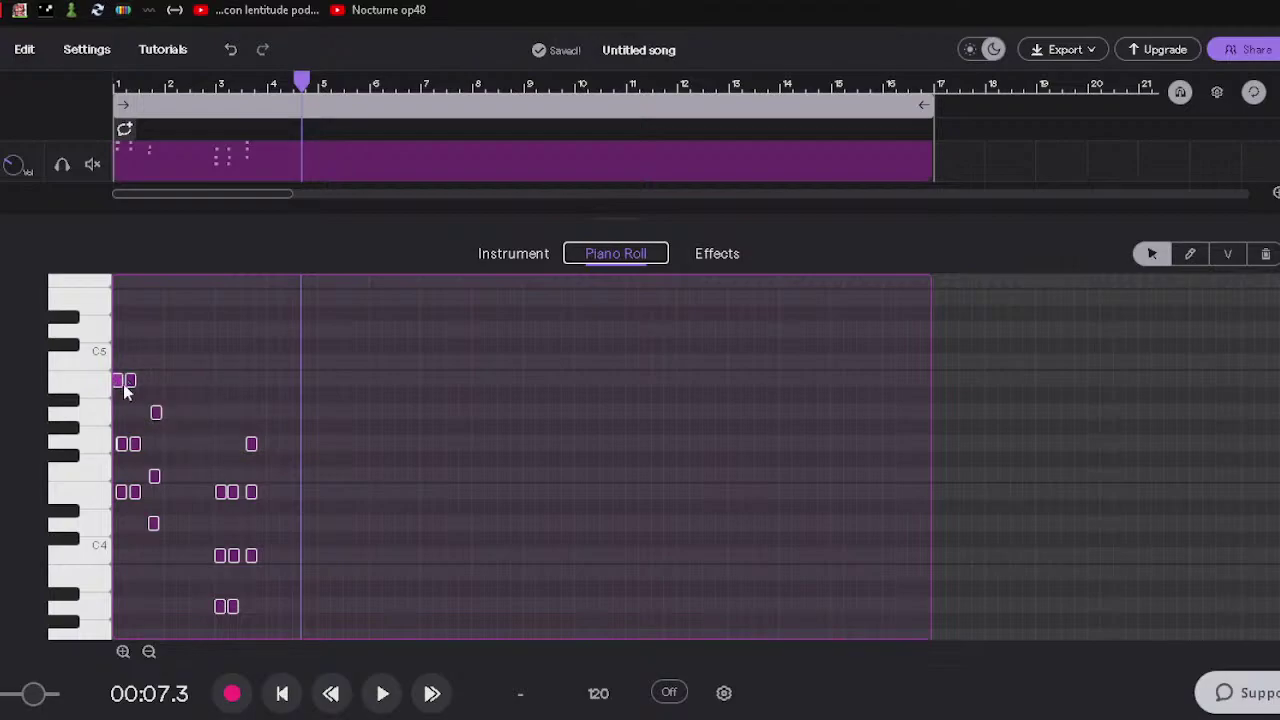
left_click(125, 386)
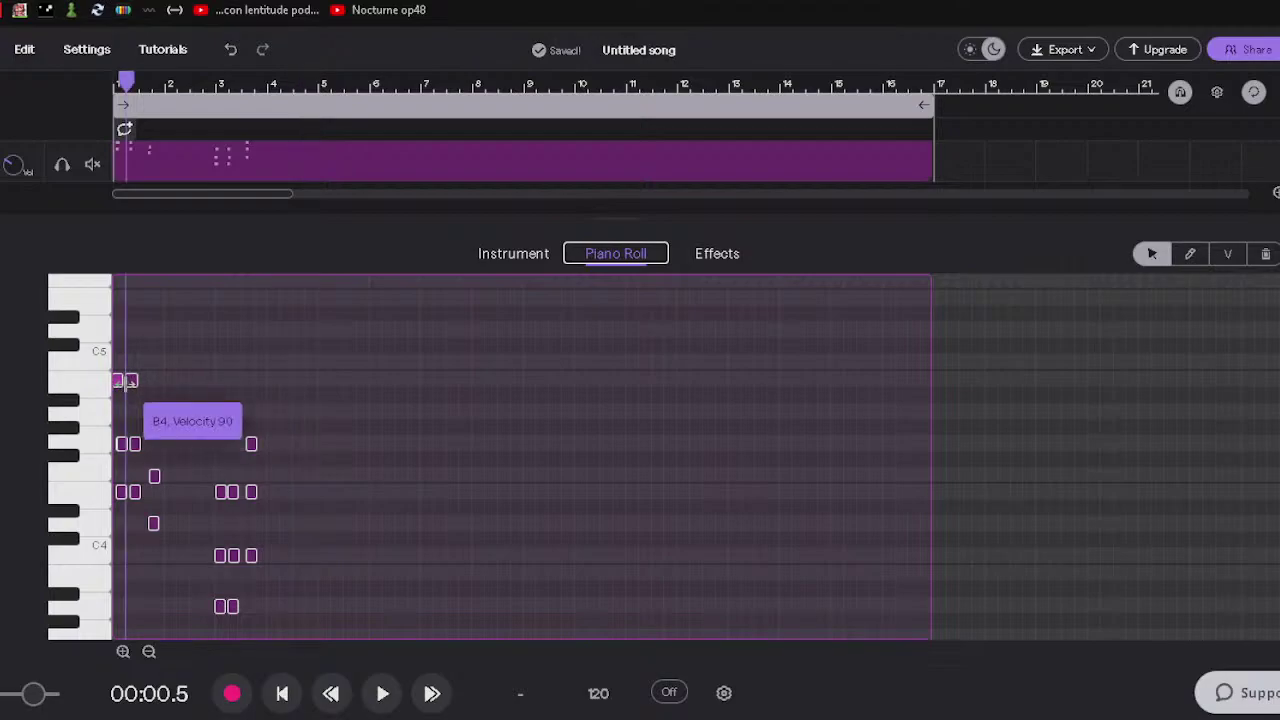
left_click(120, 495)
left_click(133, 493)
left_click(142, 456)
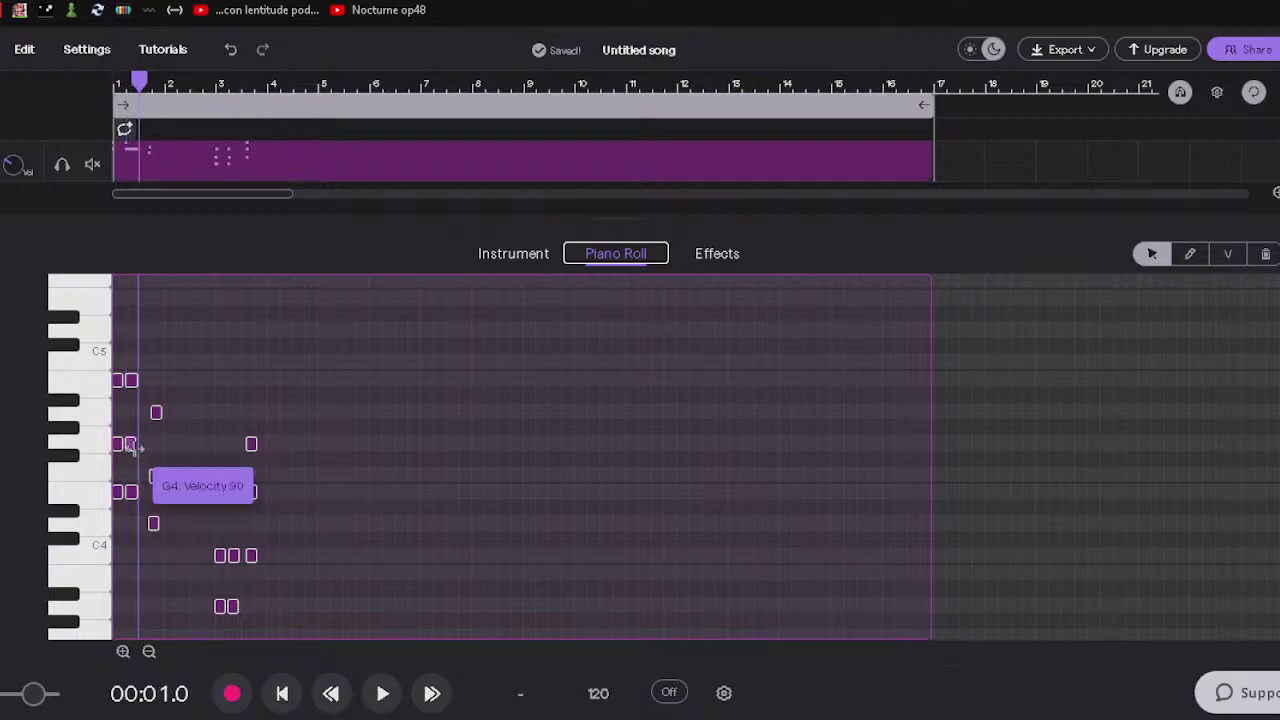
Lengthen the first chord's B4, G4 and E4 notes to meet the second chord, and check the opening by playing from bar 1.
left_click(279, 97)
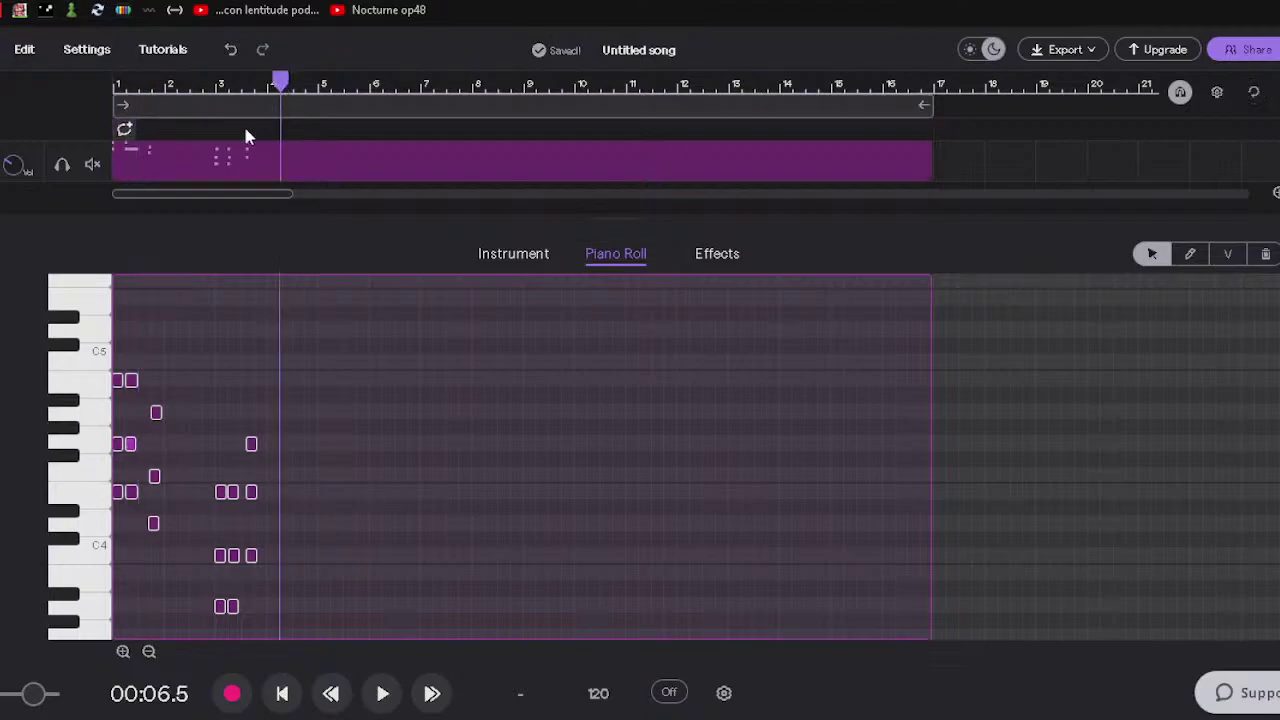
left_click(142, 456)
left_click(124, 444)
left_click(124, 384)
left_click(119, 491)
left_click(282, 693)
left_click(382, 693)
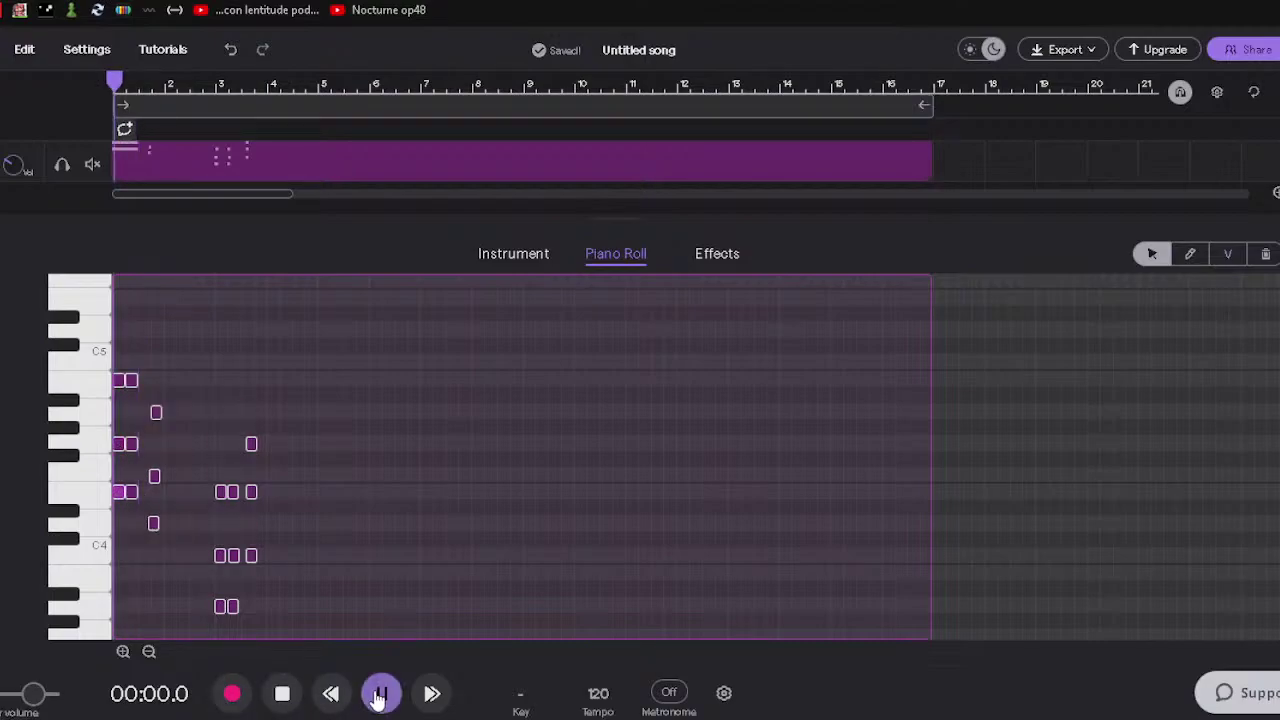
left_click(380, 694)
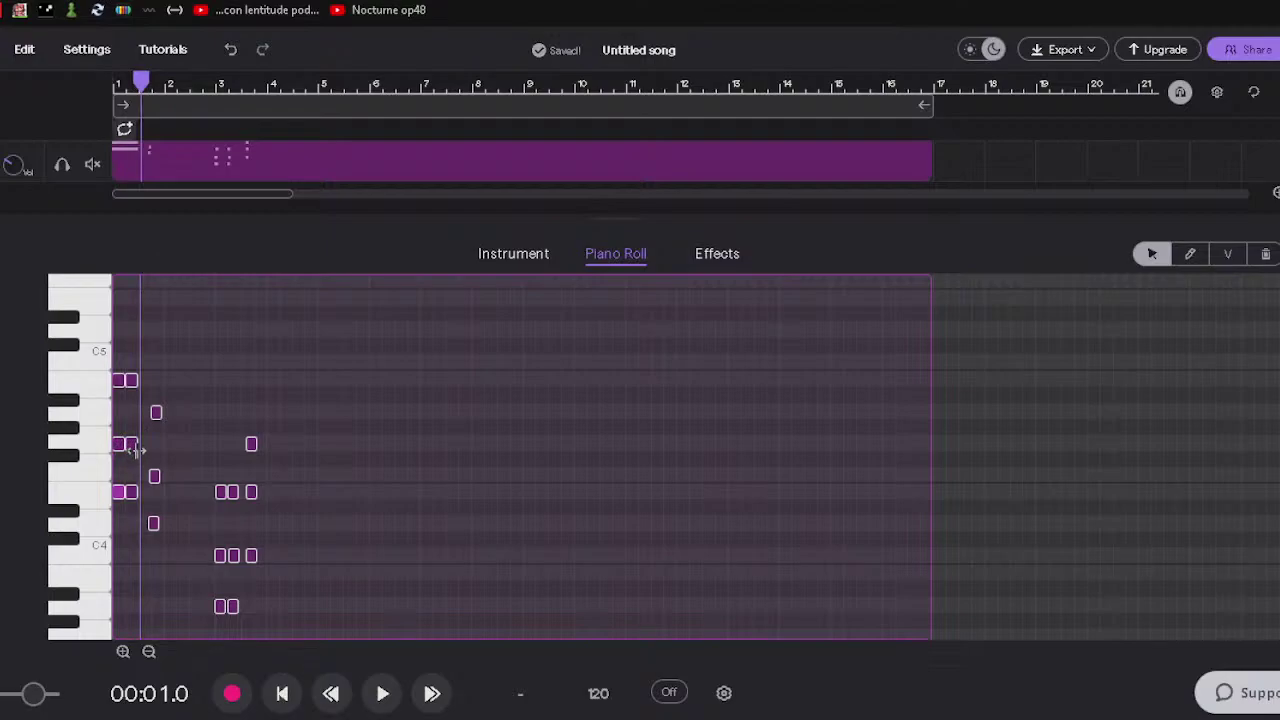
left_click(134, 447)
left_click(120, 444)
left_click_drag(141, 82, 95, 89)
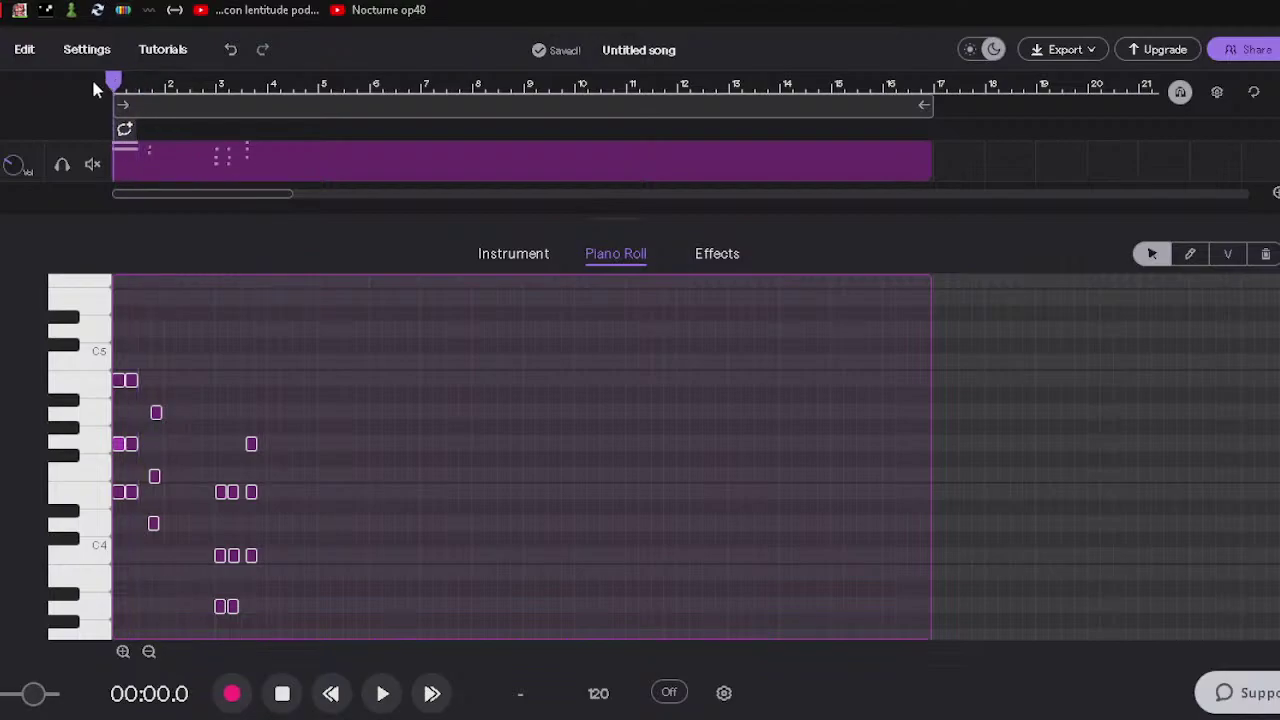
Align the third chord's A4, F4 and D4 notes near the end of bar 1 at one beat each, and play from bar 1.
left_click(157, 412)
left_click(156, 476)
left_click(154, 525)
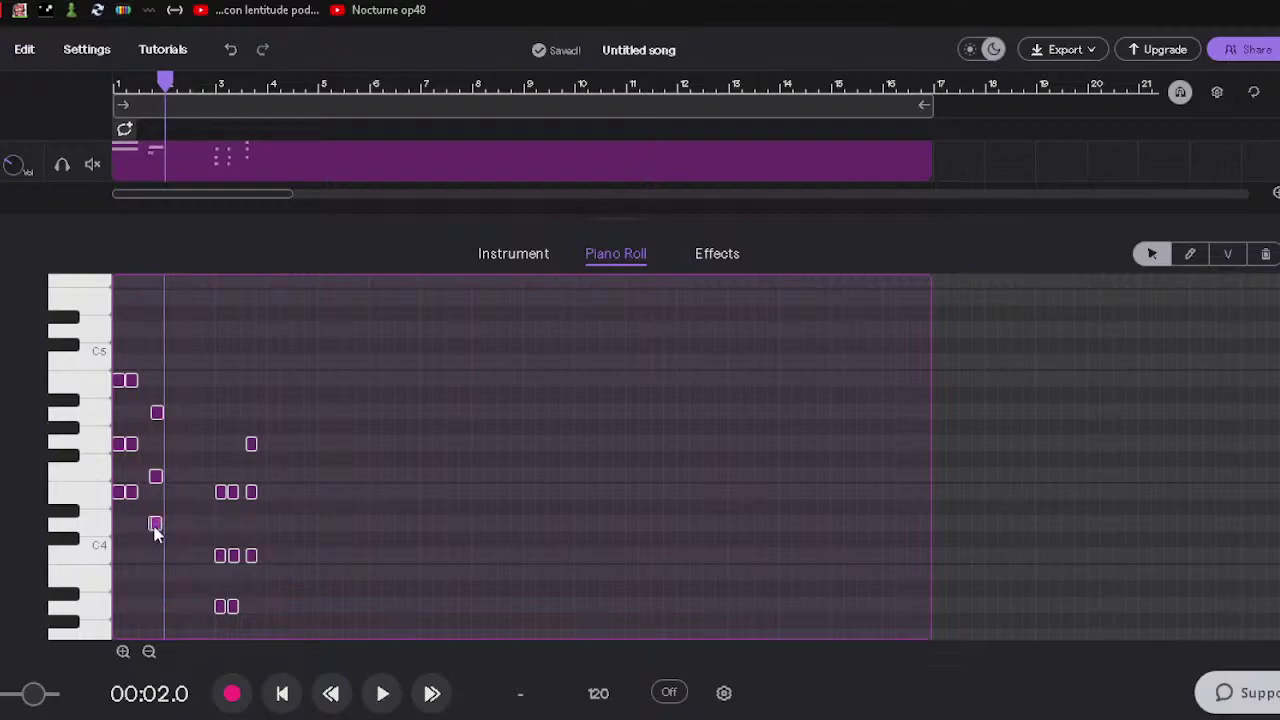
double_click(156, 413)
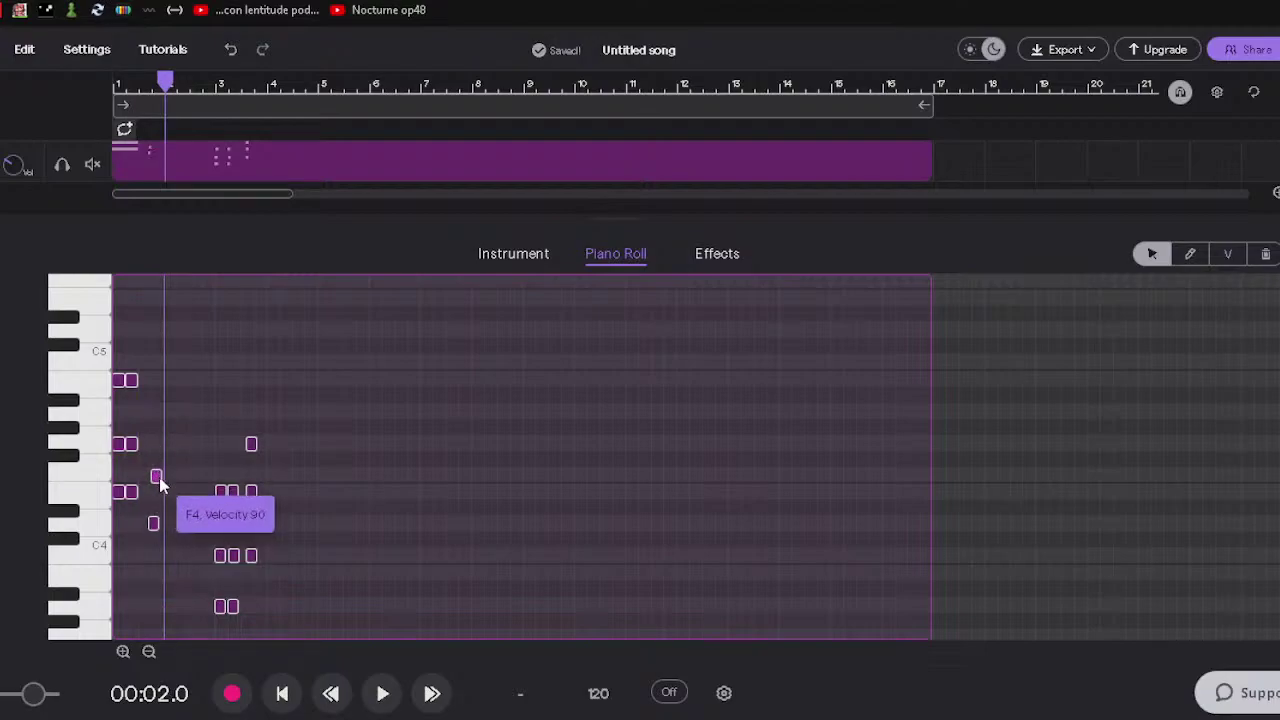
left_click(156, 477)
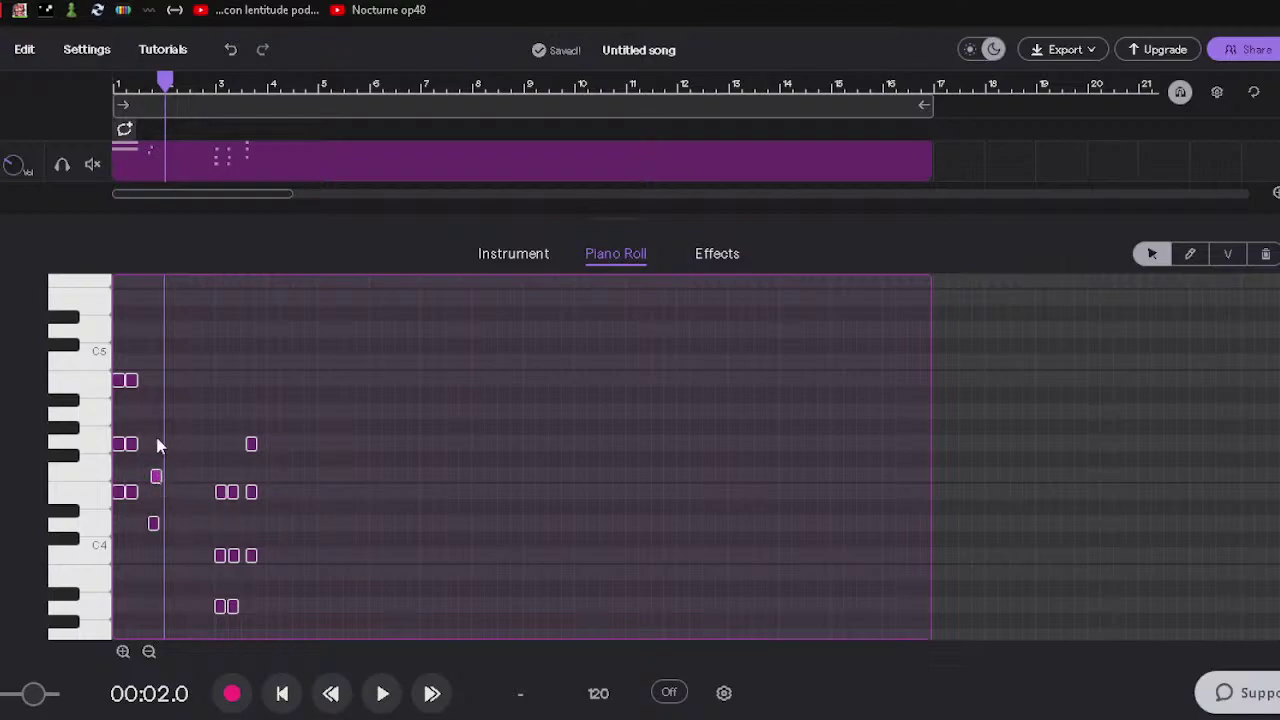
left_click(153, 413)
double_click(155, 412)
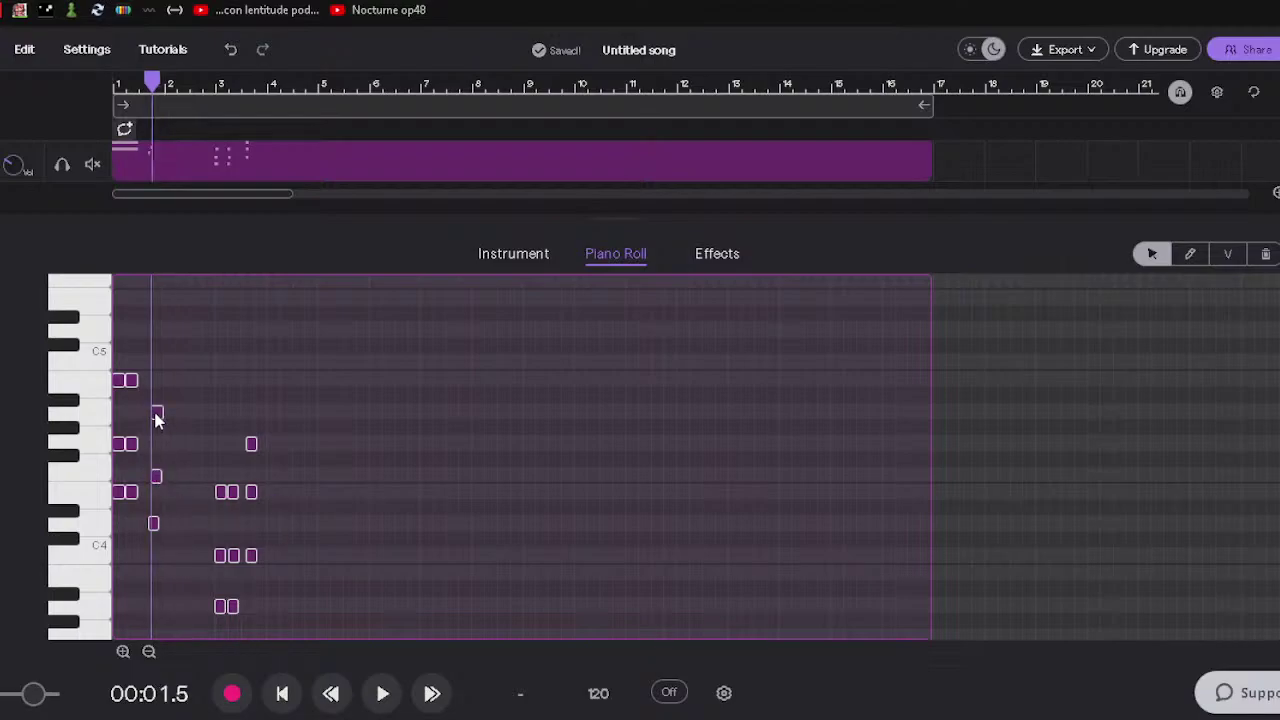
key("space")
key("space")
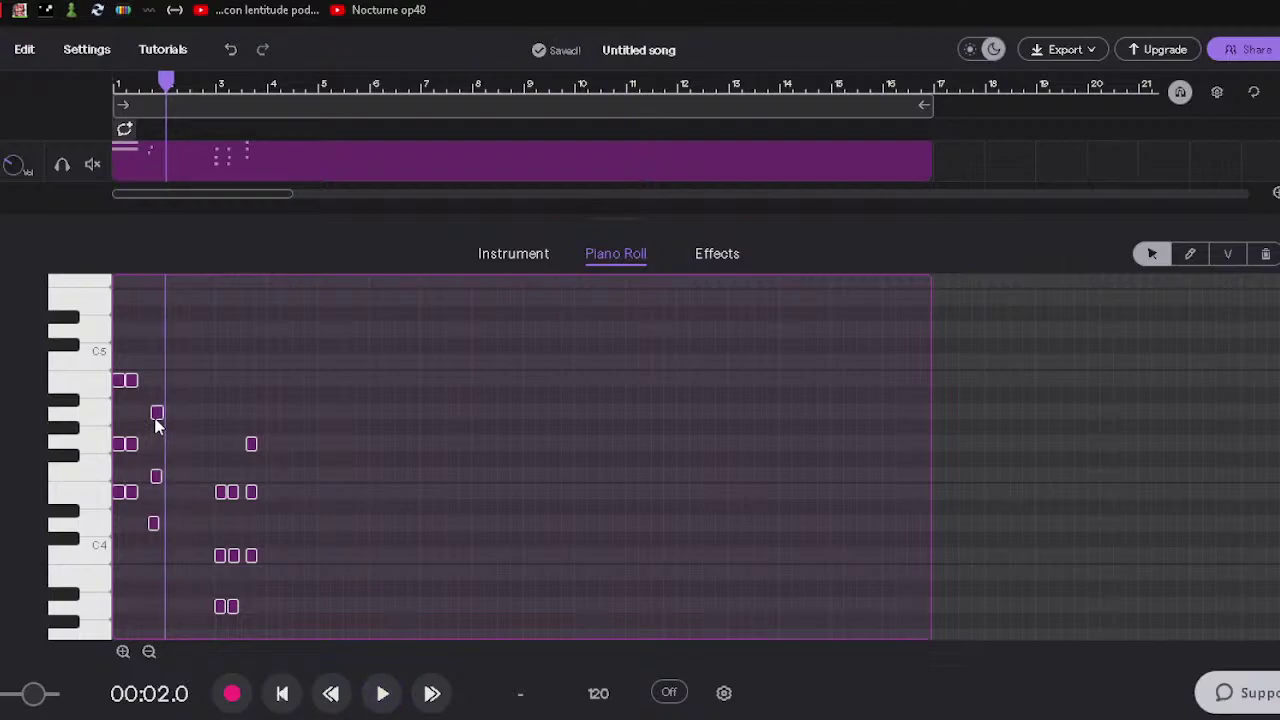
left_click(158, 477)
left_click(158, 524)
left_click(282, 693)
left_click(386, 693)
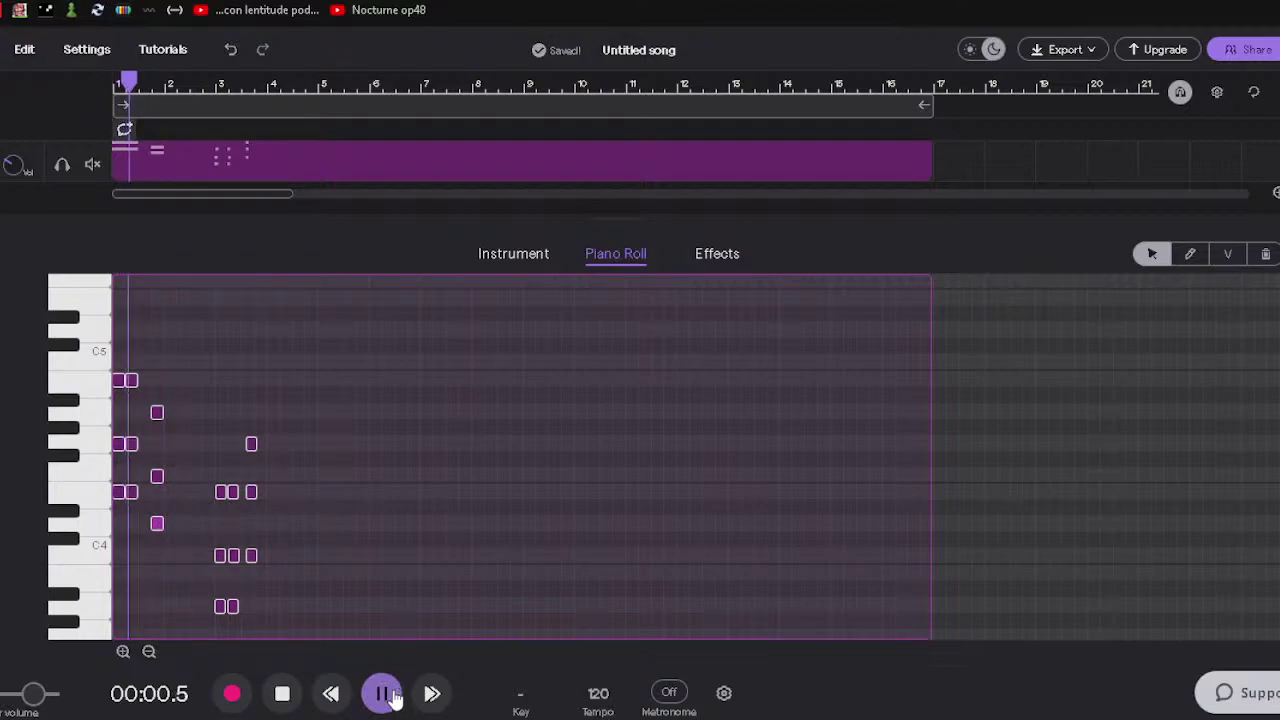
left_click(390, 694)
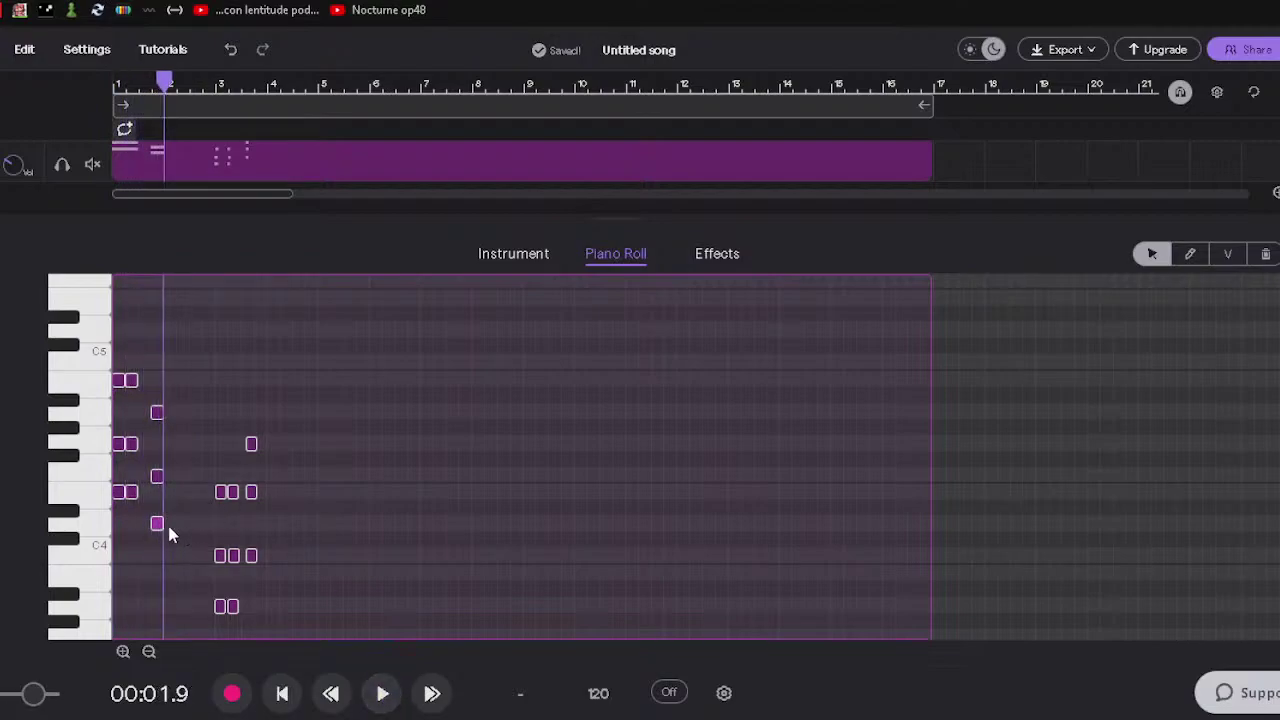
Try the third chord's A4, F4 and D4 notes directly after the second chord, and play bar 1 to compare.
left_click_drag(158, 524, 145, 524)
left_click_drag(158, 478, 146, 484)
left_click_drag(157, 423, 144, 425)
left_click(282, 694)
left_click(370, 698)
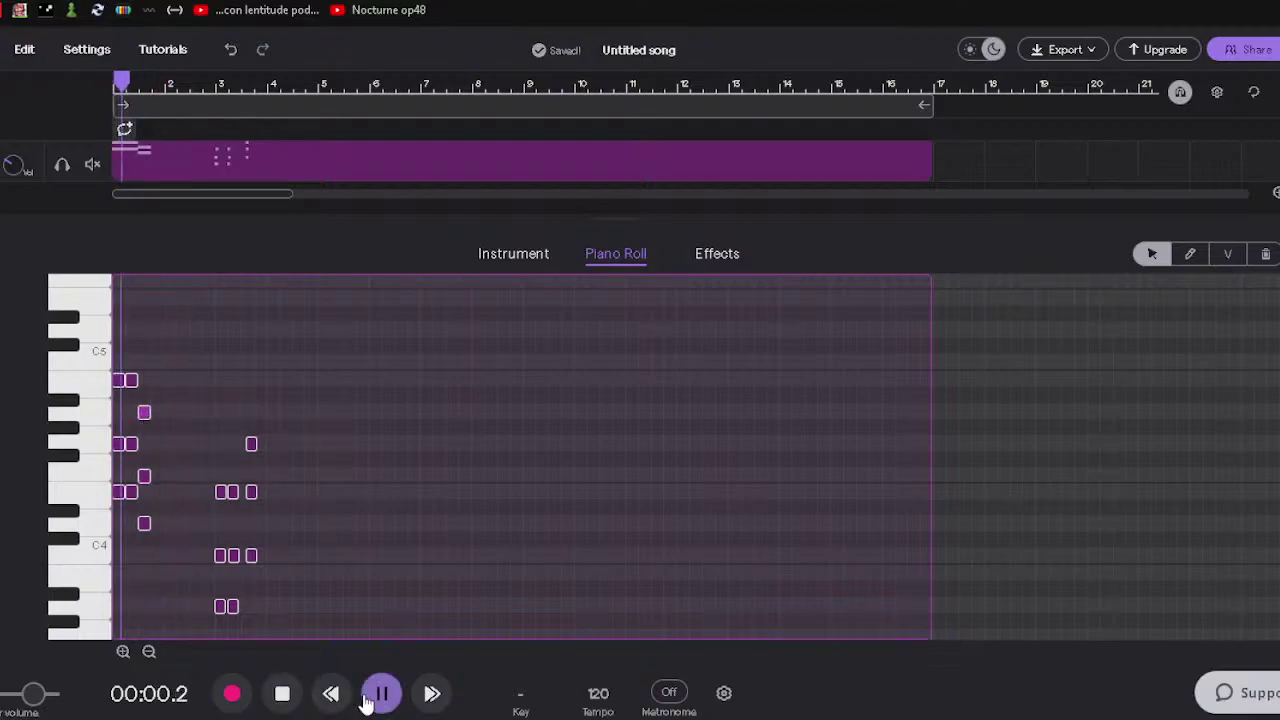
left_click(371, 700)
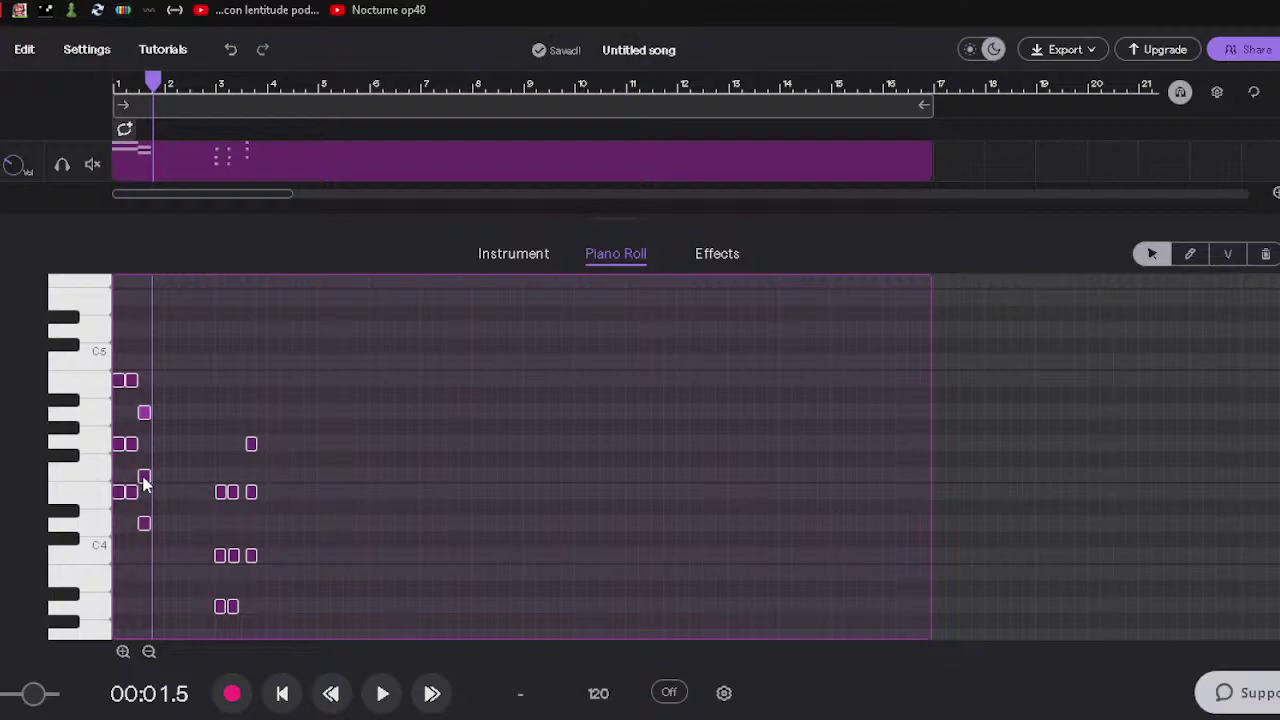
Move the third chord's A4, F4 and D4 notes back to the end of bar 1.
left_click_drag(144, 414, 157, 416)
left_click_drag(145, 482, 158, 482)
left_click_drag(144, 525, 157, 527)
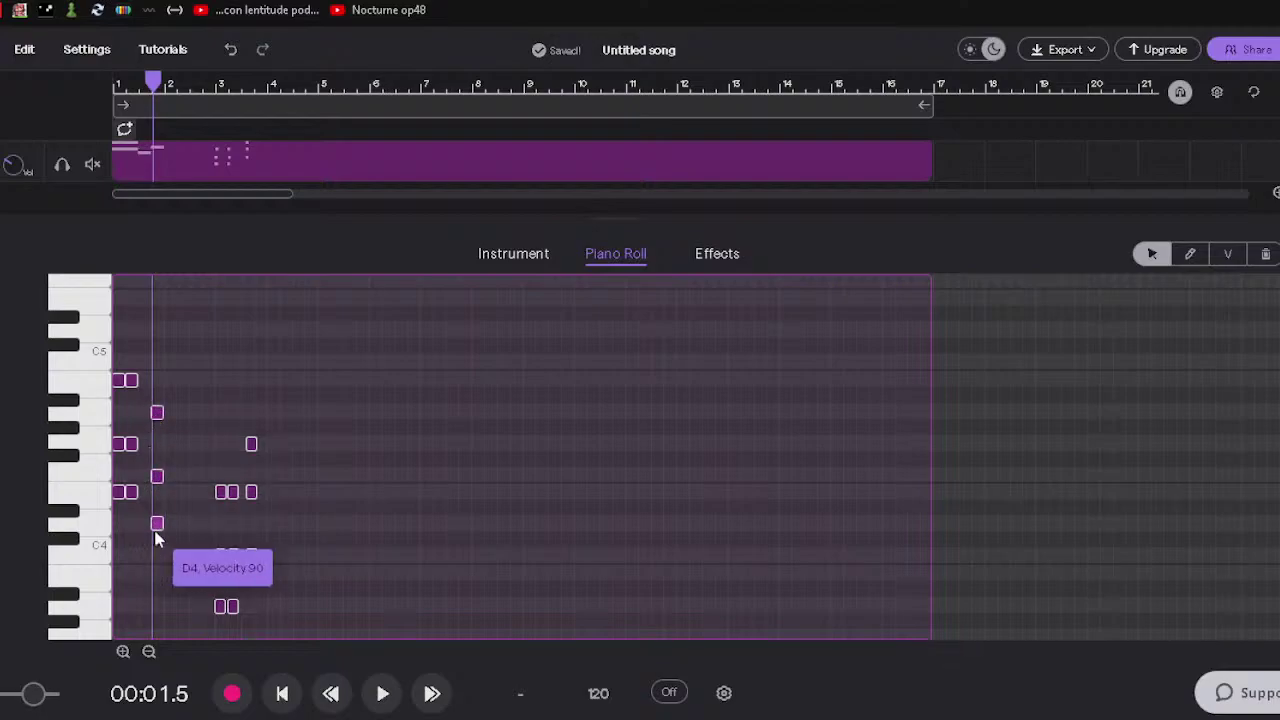
Solo the vibraphone track and play bar 1 from the start to check the chord timing.
left_click(286, 695)
left_click(127, 84)
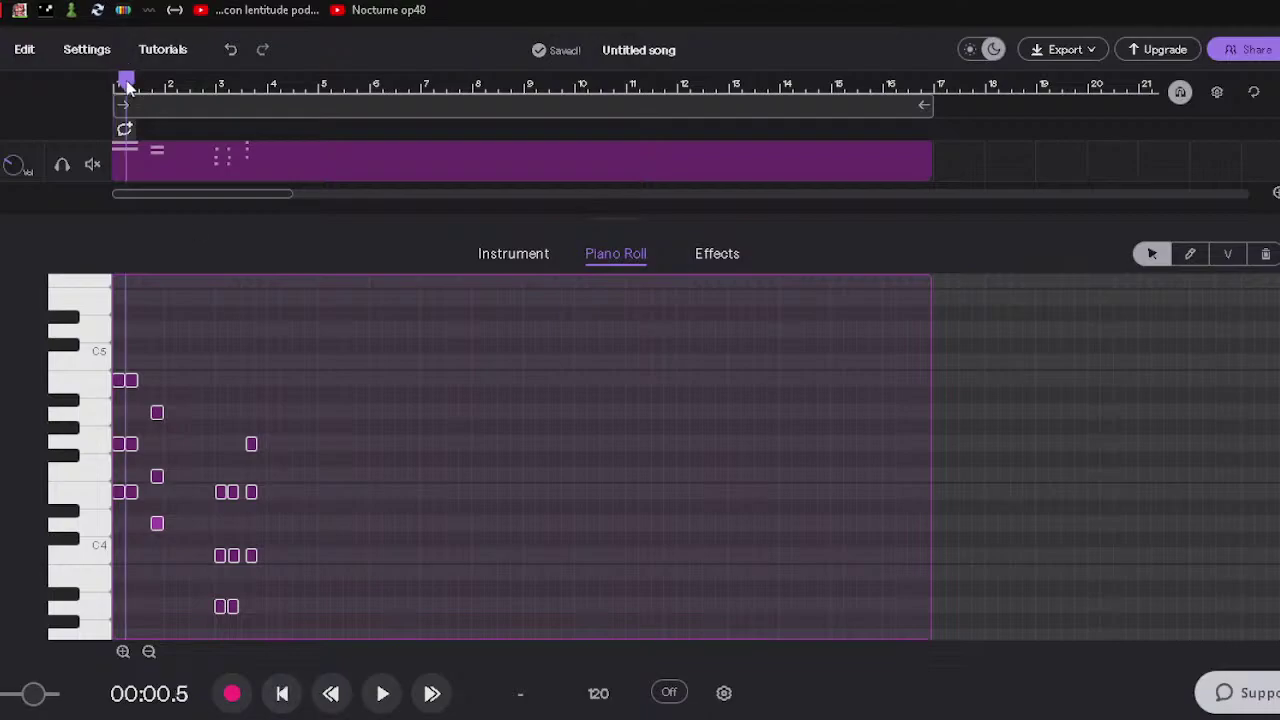
left_click_drag(140, 90, 80, 130)
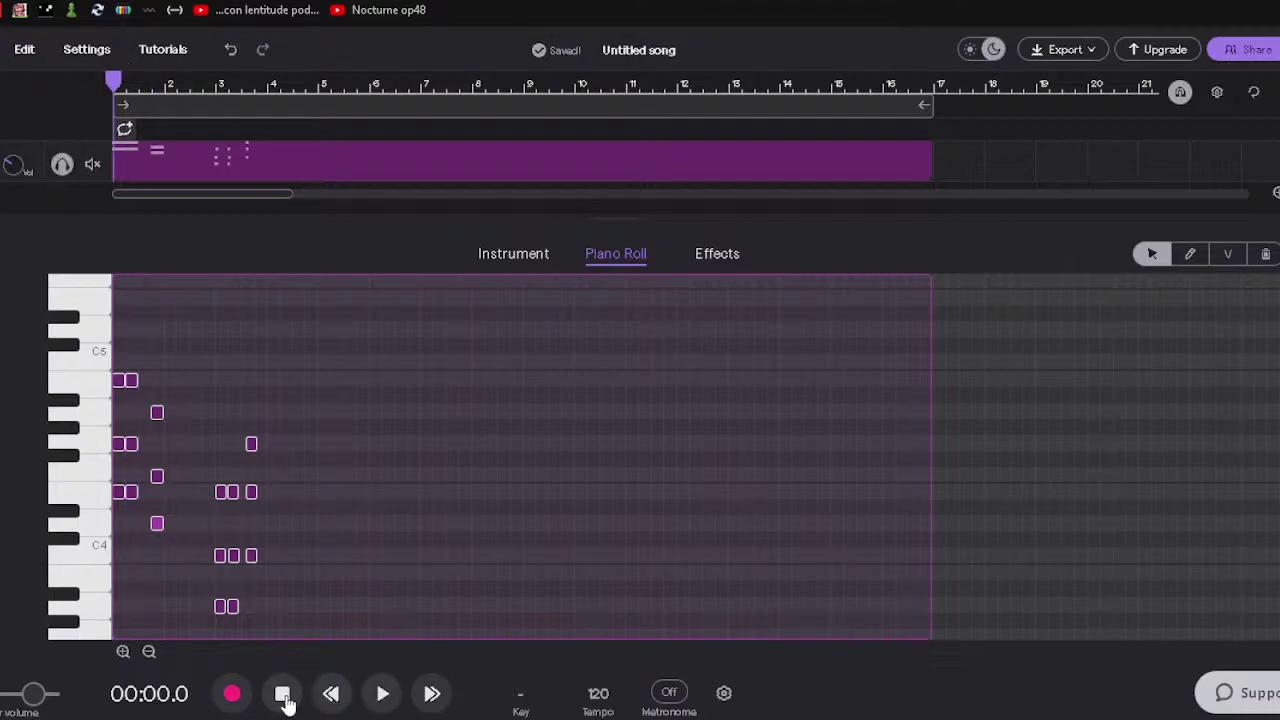
left_click(380, 695)
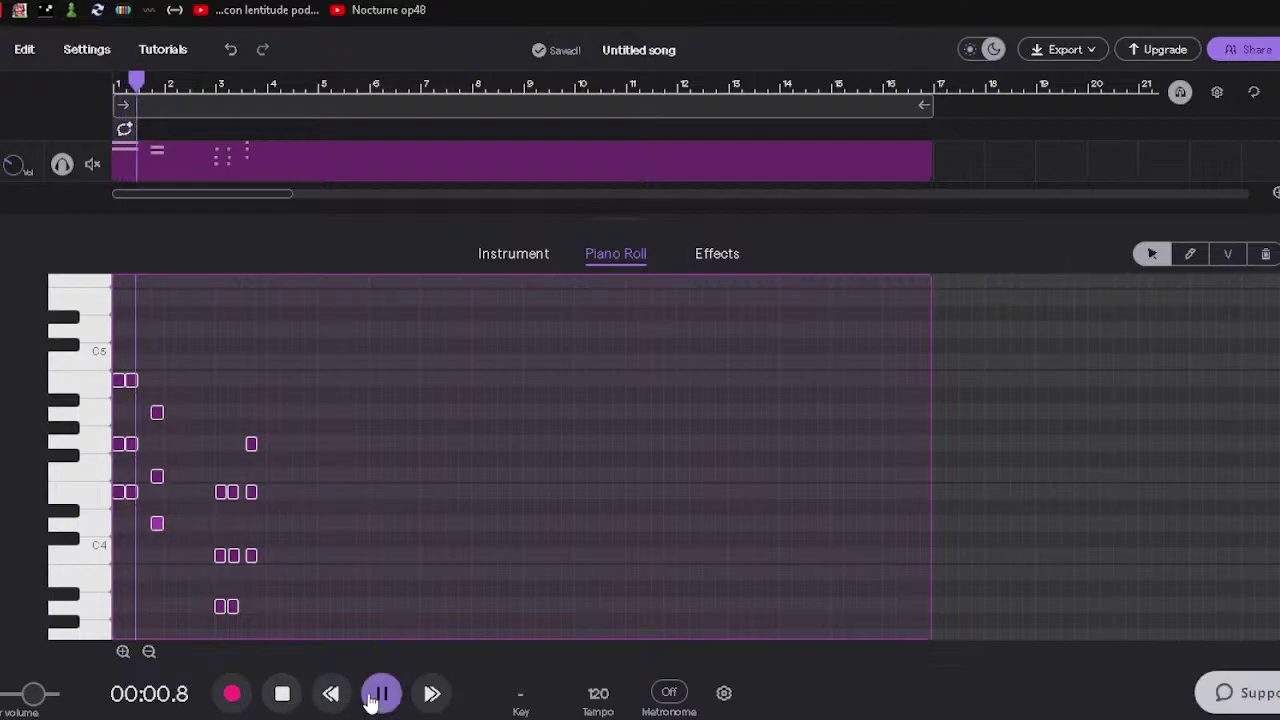
left_click(375, 695)
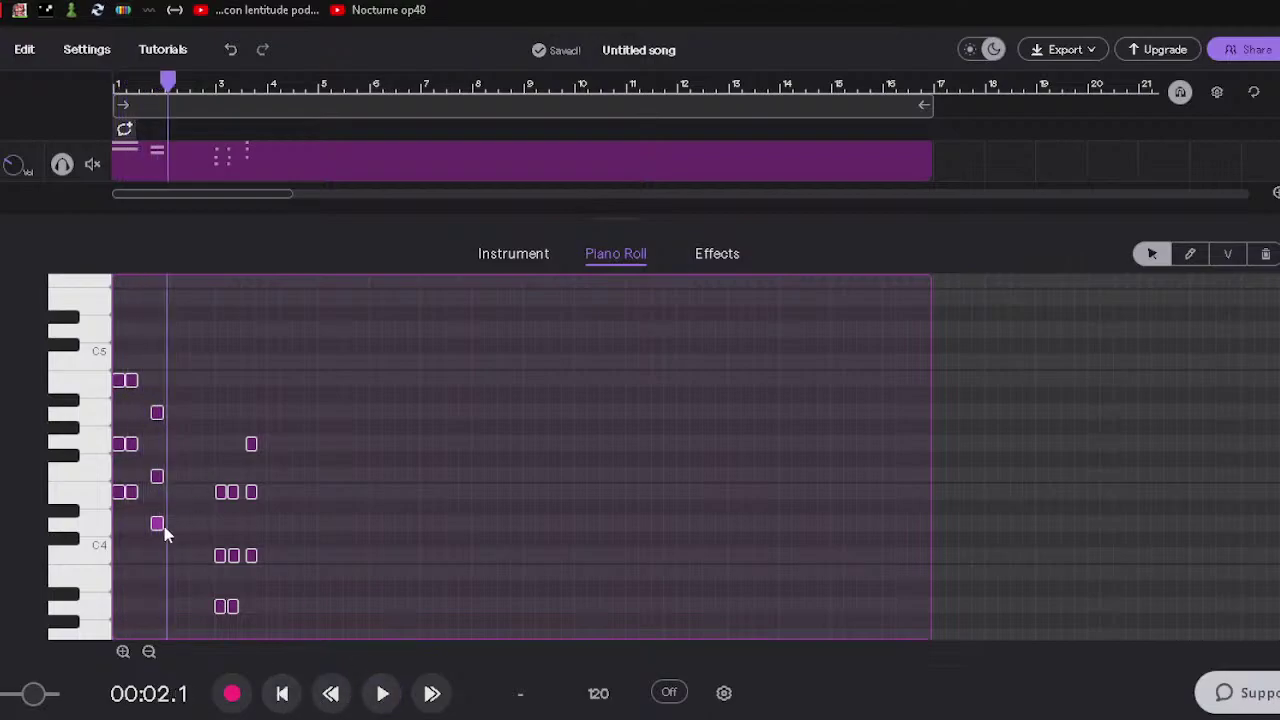
Shift the third chord's A4, F4 and D4 notes to start half a beat after the second chord, and play bar 1.
left_click(122, 651)
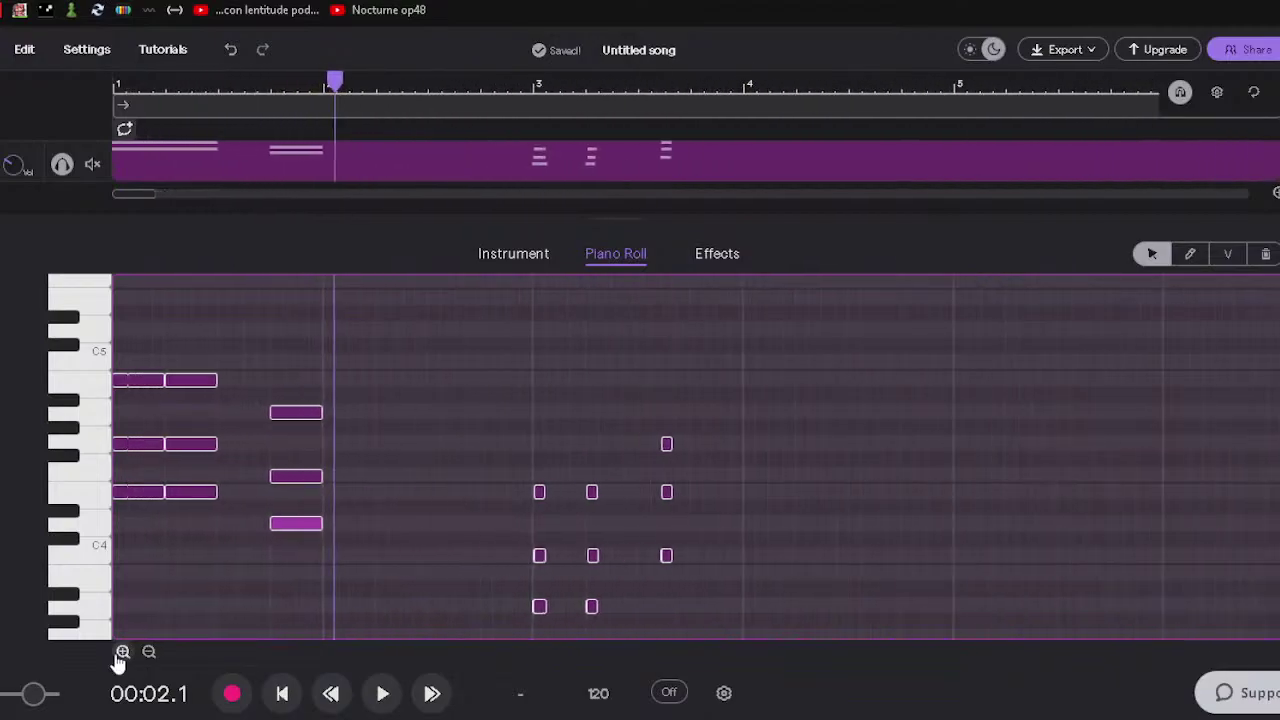
left_click(122, 651)
left_click(148, 651)
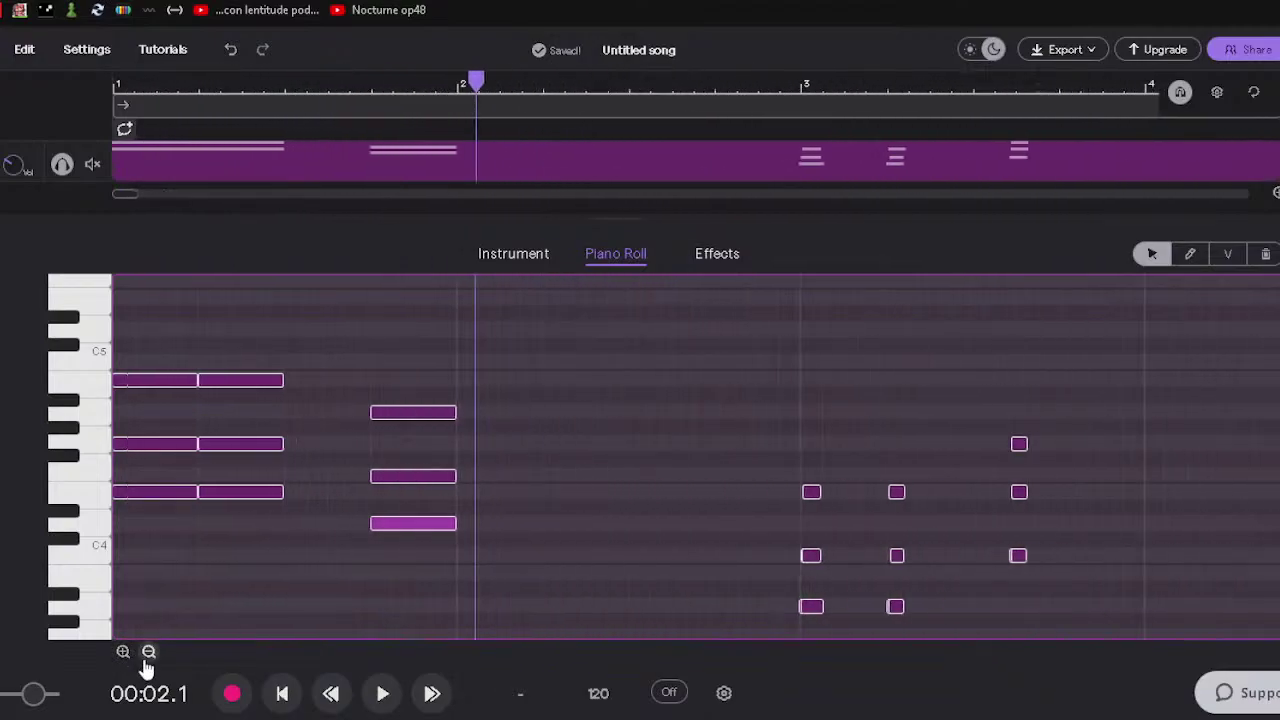
left_click(148, 651)
left_click_drag(388, 477, 368, 477)
left_click_drag(391, 420, 351, 418)
left_click_drag(369, 531, 334, 531)
left_click_drag(358, 481, 338, 481)
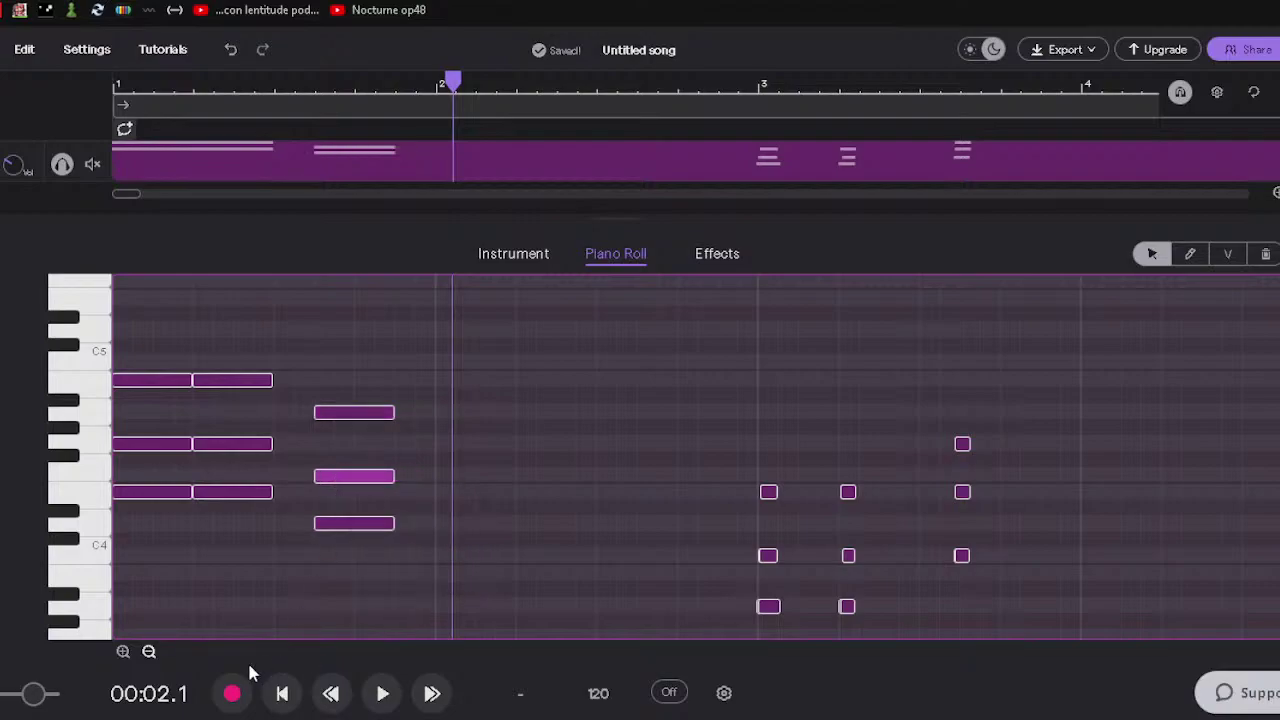
left_click(283, 694)
left_click(381, 694)
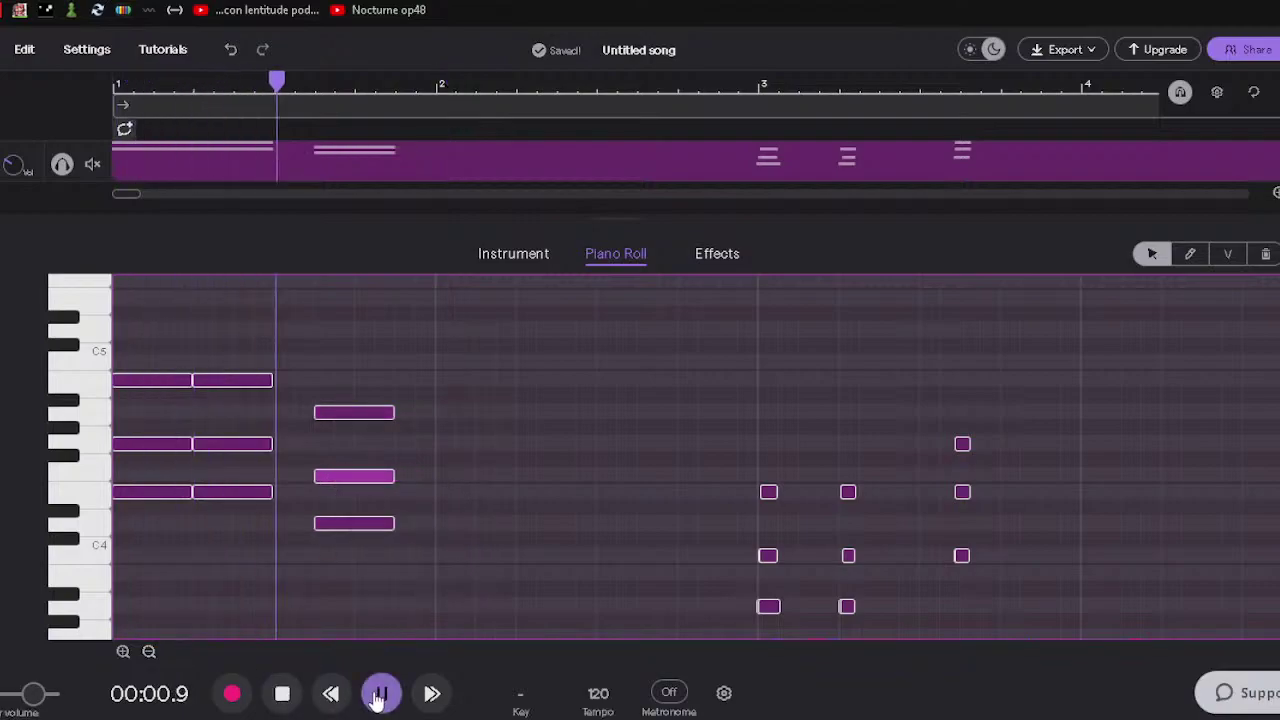
left_click(380, 694)
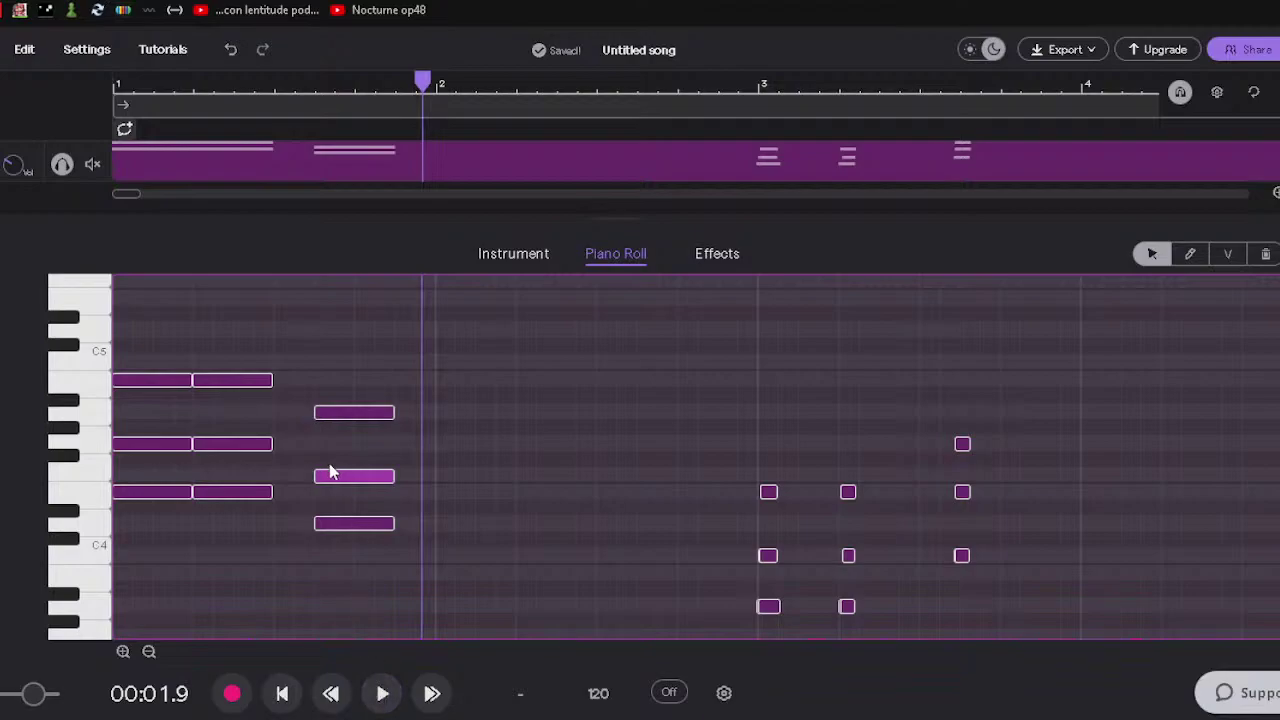
Move the three chords in bar 3 together one bar earlier so they start at bar 2.
left_click_drag(706, 412, 1044, 651)
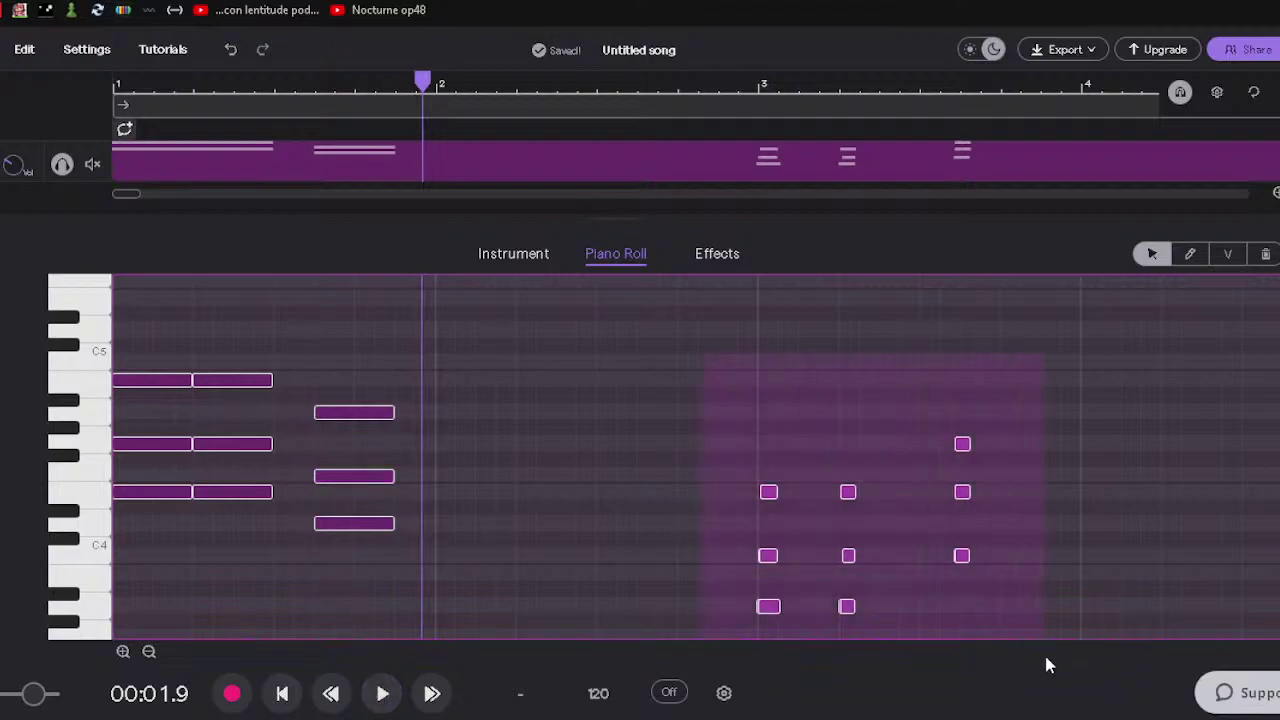
left_click_drag(766, 563, 443, 563)
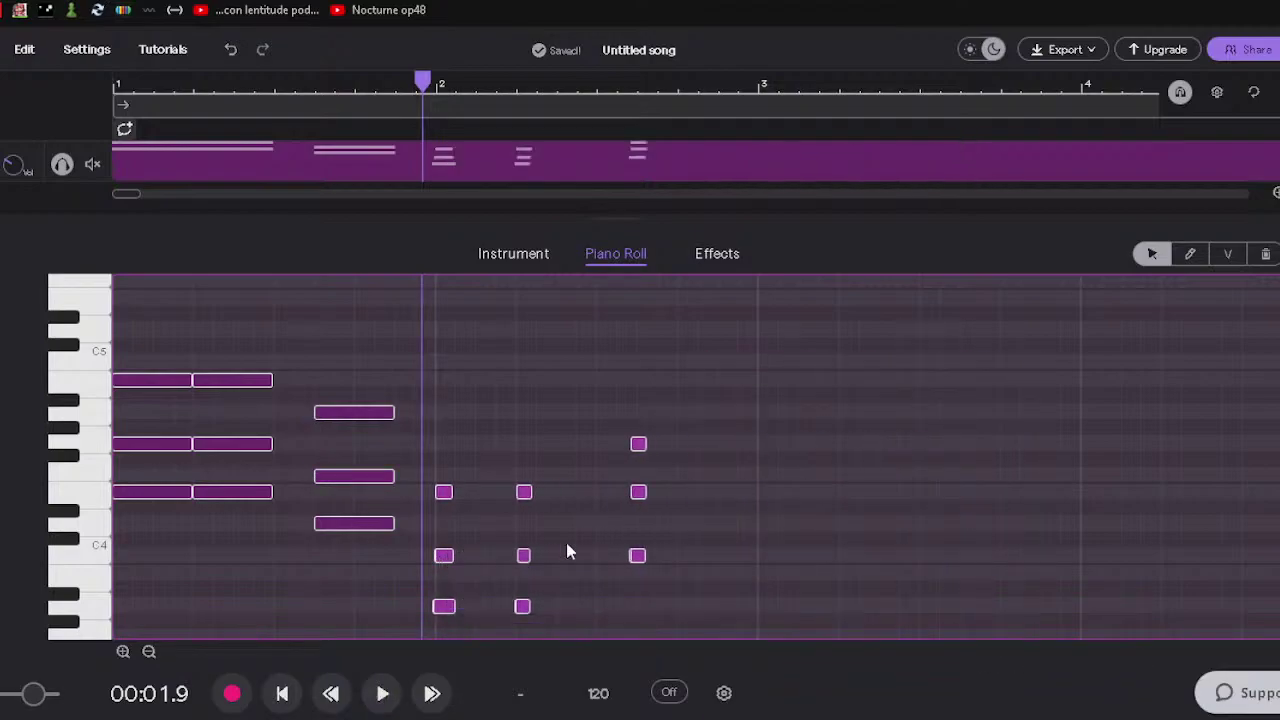
left_click(781, 573)
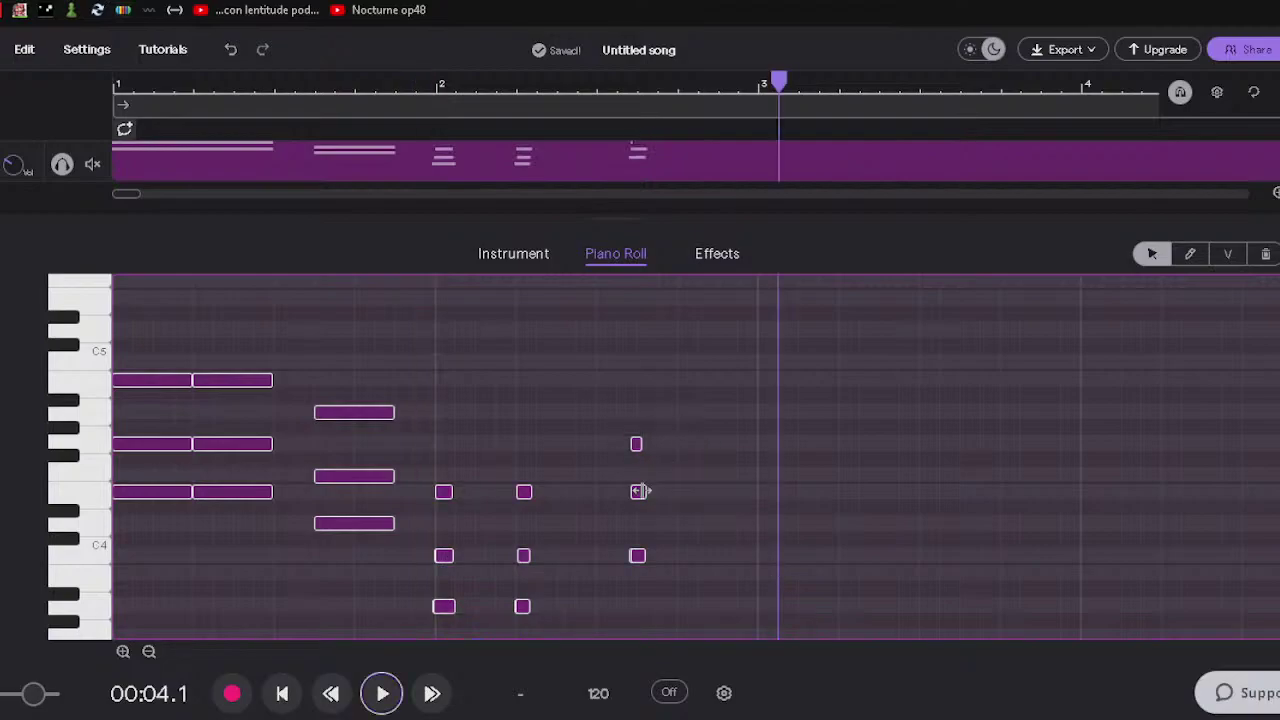
Trim the notes of the three bar 2 chords to a uniform short length.
left_click(638, 570)
left_click_drag(530, 492, 524, 492)
left_click_drag(529, 606, 441, 605)
left_click_drag(451, 555, 443, 555)
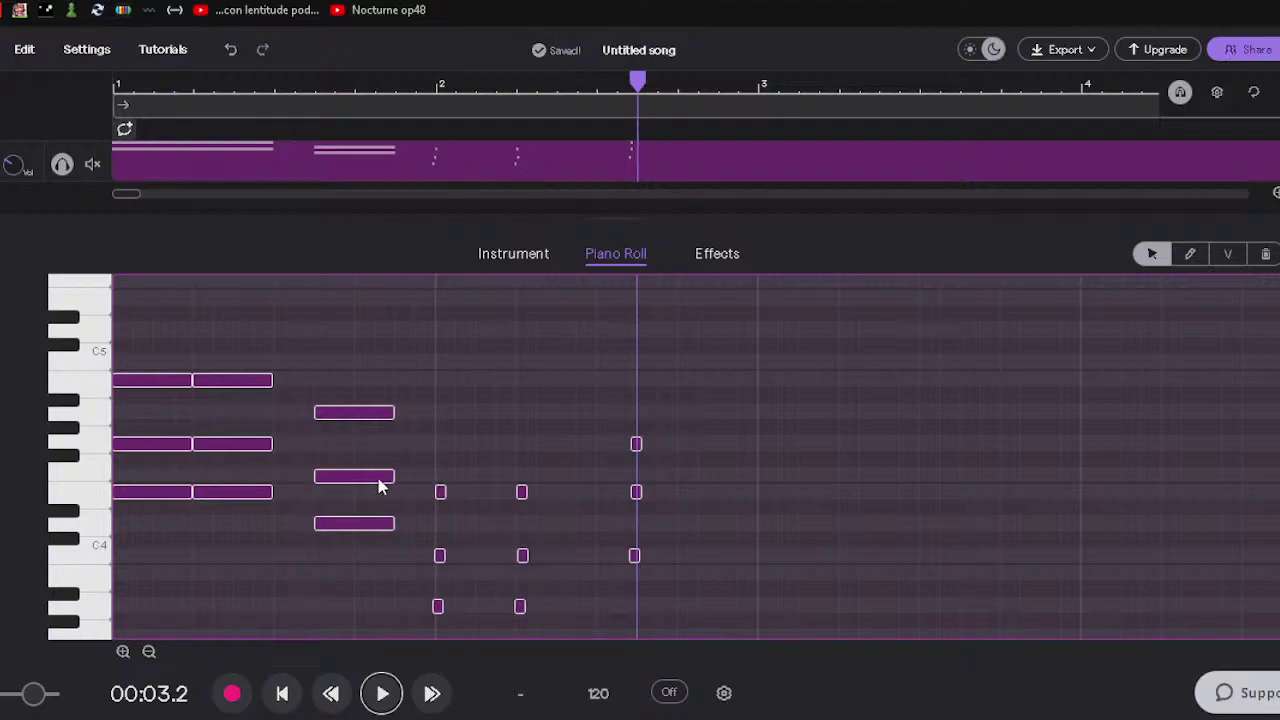
Lengthen the E4, C4 and A3 notes of the first two bar 2 chords to one beat each so the chords meet.
left_click_drag(444, 492, 543, 494)
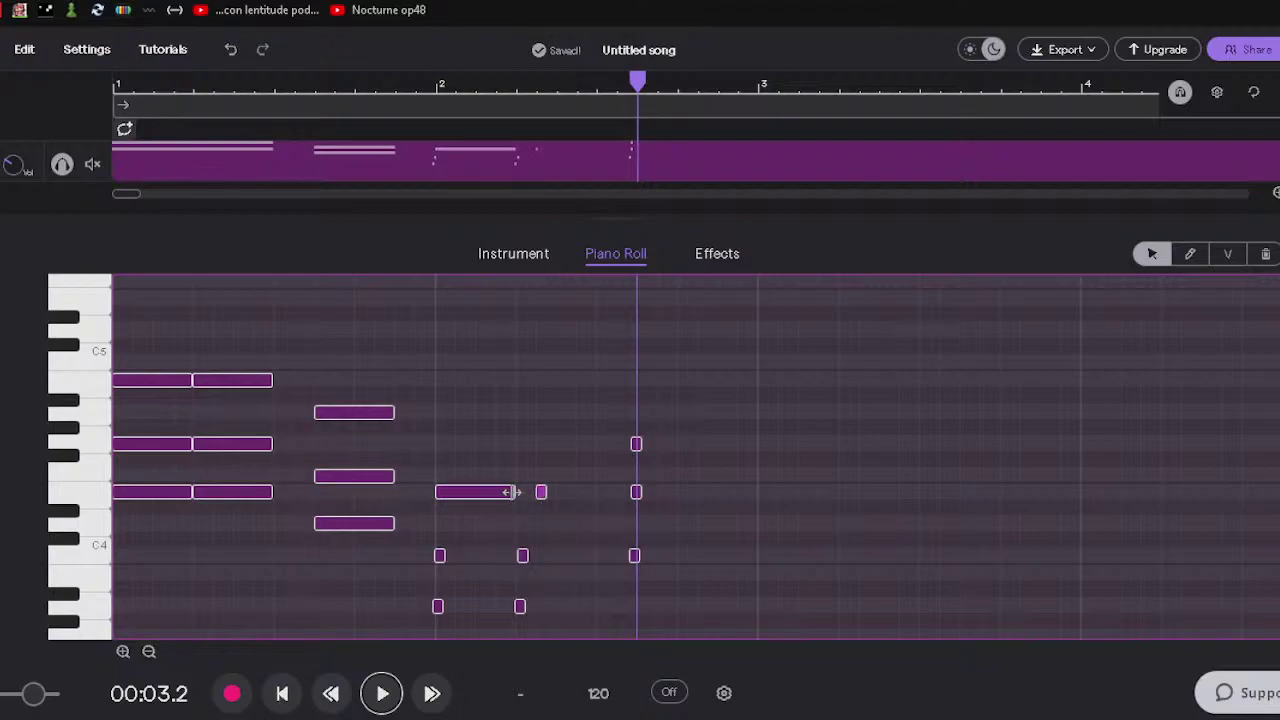
mouse_move(525, 565)
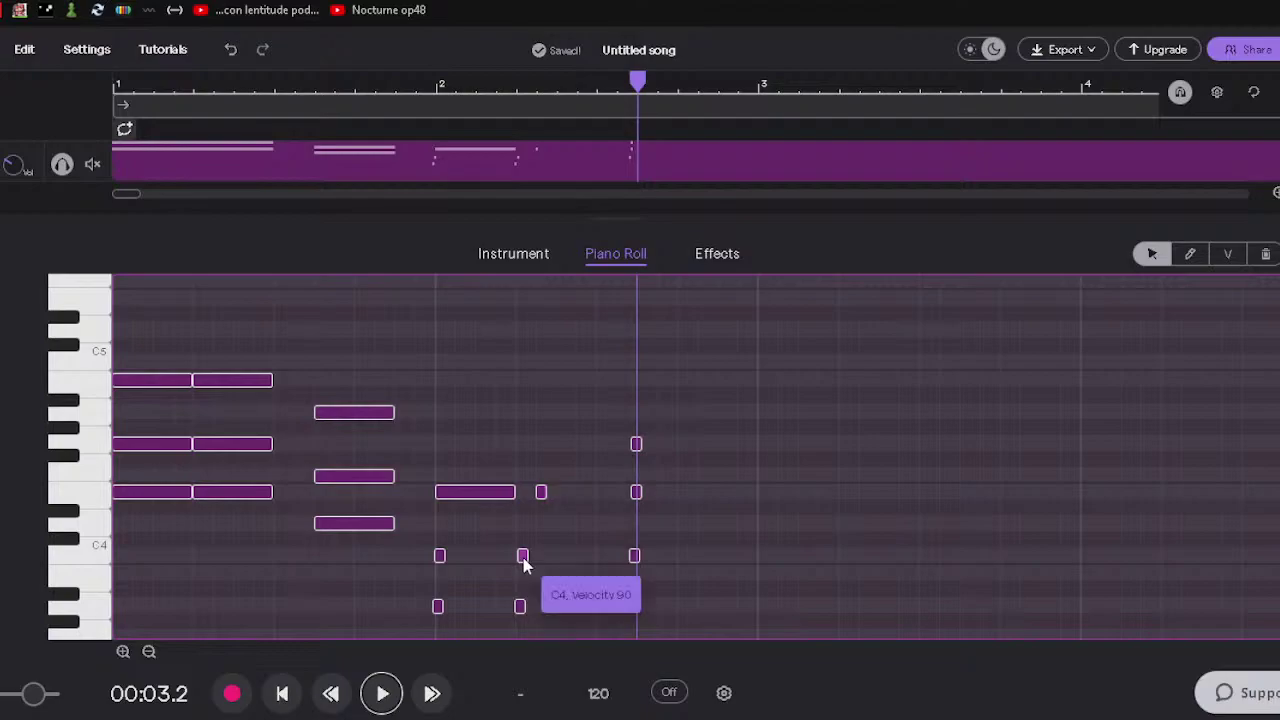
left_click_drag(540, 492, 595, 493)
left_click(557, 565)
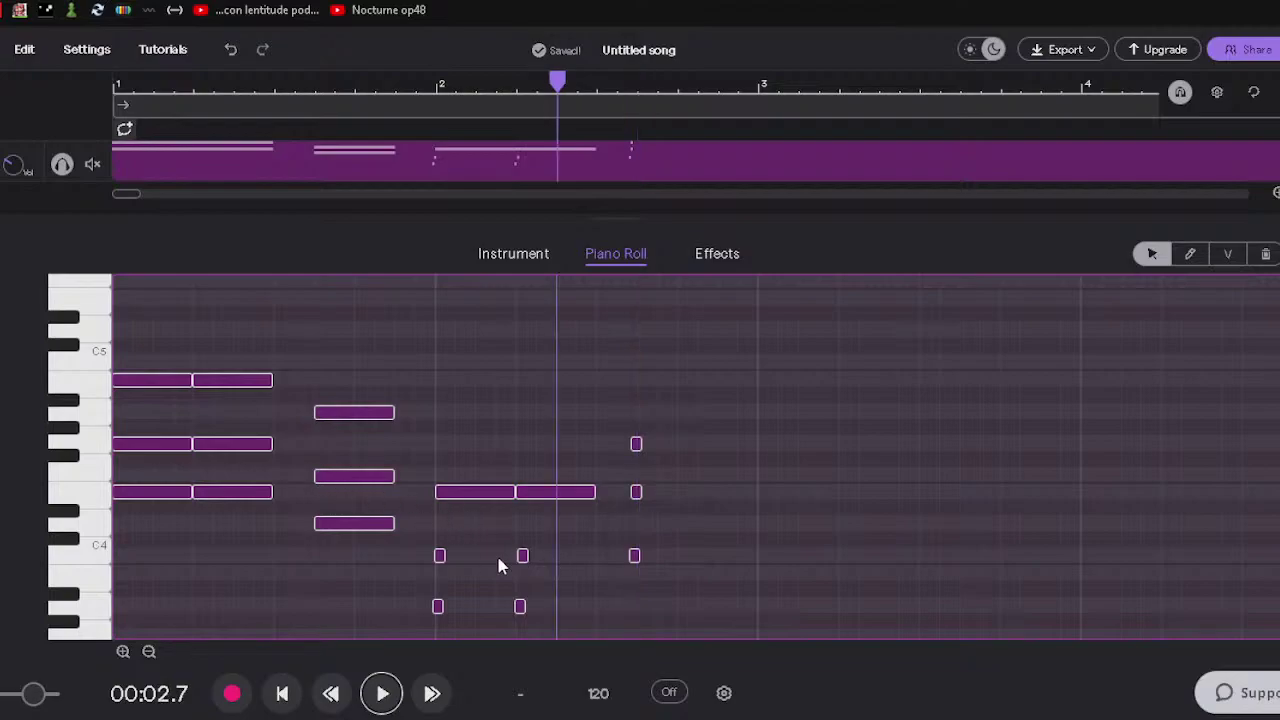
left_click_drag(442, 555, 573, 560)
left_click_drag(520, 605, 593, 607)
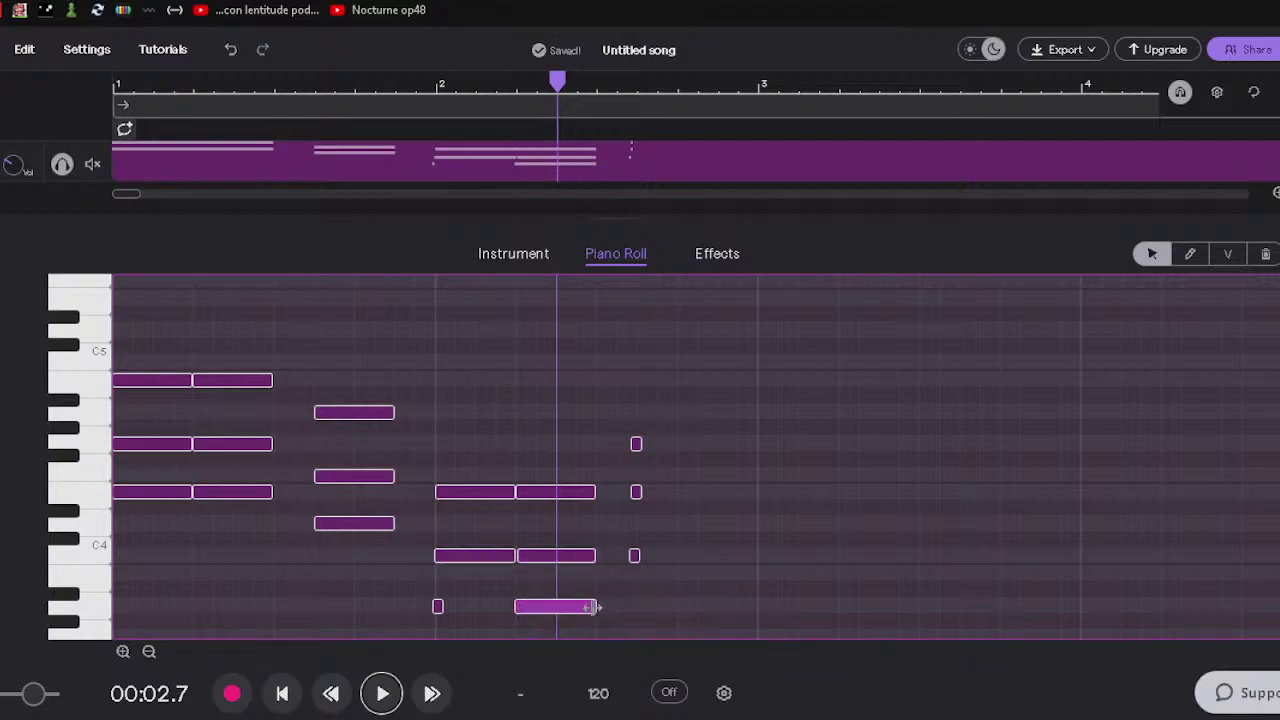
left_click(437, 605)
left_click_drag(450, 606, 517, 606)
left_click(670, 604)
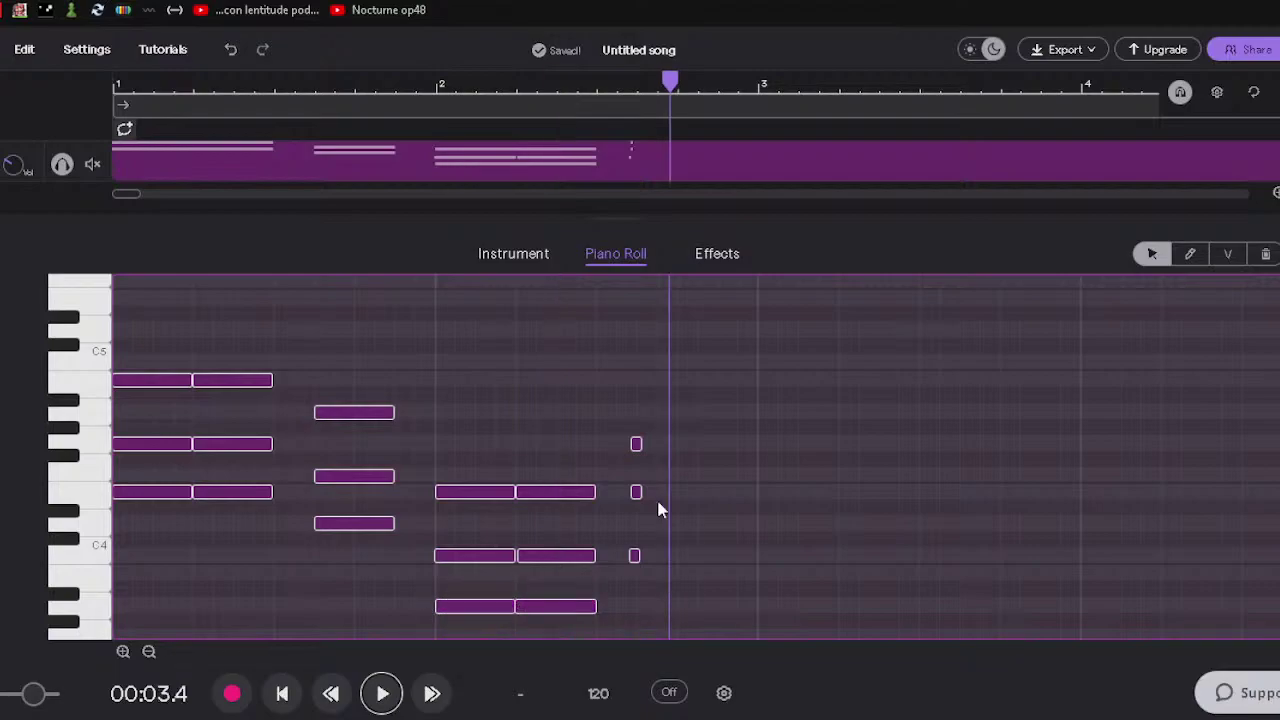
Shift the last chord's G4, E4 and C4 notes slightly later in bar 2 and lengthen them to one beat each.
left_click_drag(636, 446, 640, 492)
left_click_drag(636, 562, 721, 569)
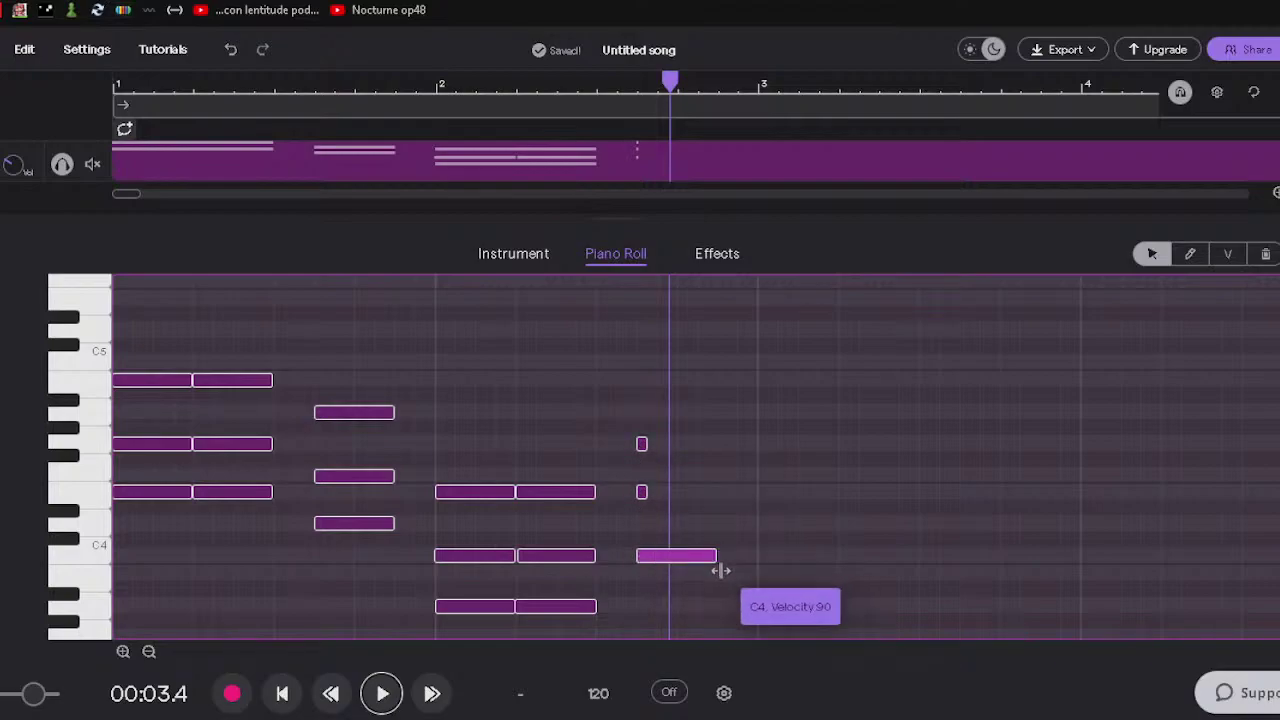
left_click_drag(647, 493, 716, 493)
left_click_drag(646, 446, 716, 450)
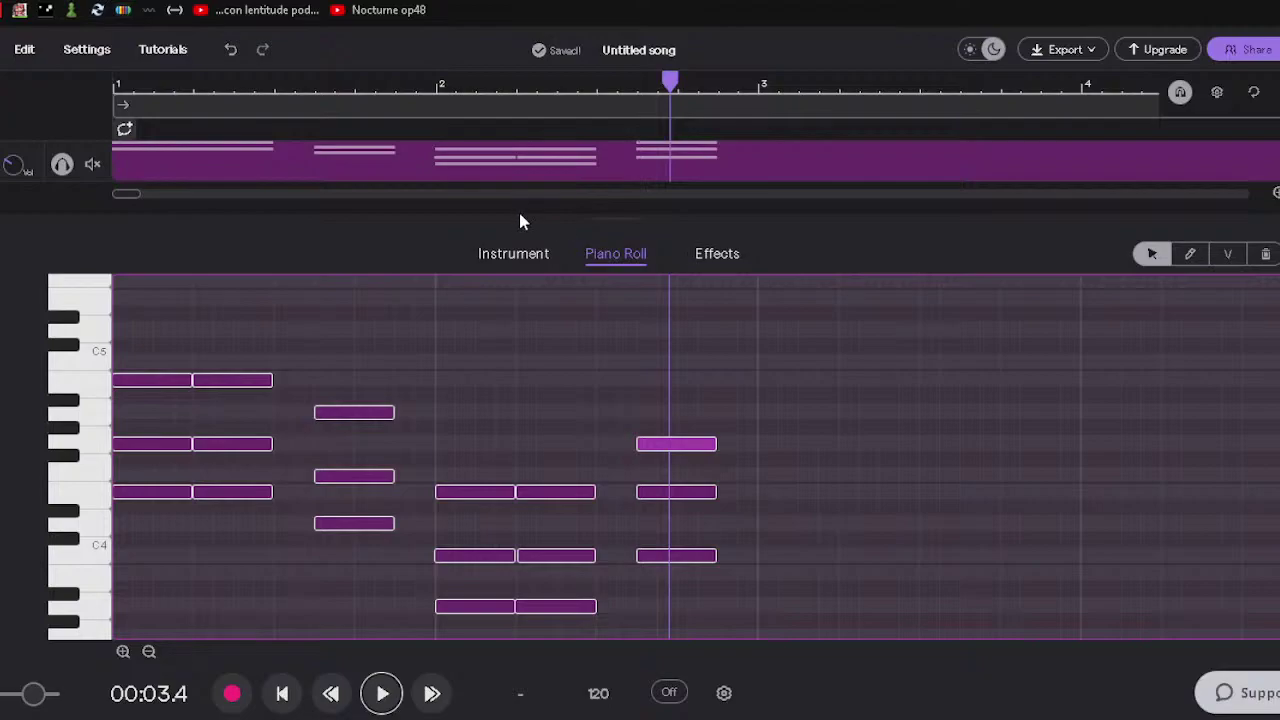
Lower the vibraphone's reverb slightly, return to the piano roll, and play the edited chords from bar 1.
left_click(511, 256)
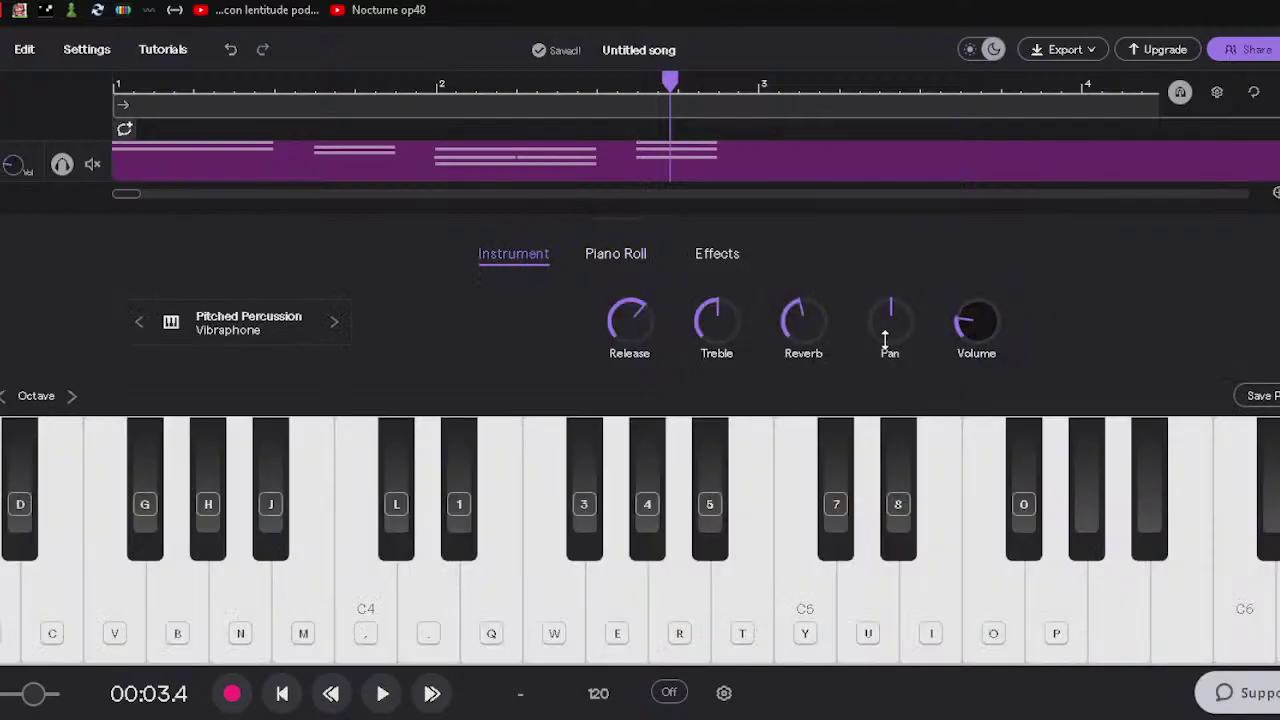
mouse_move(716, 321)
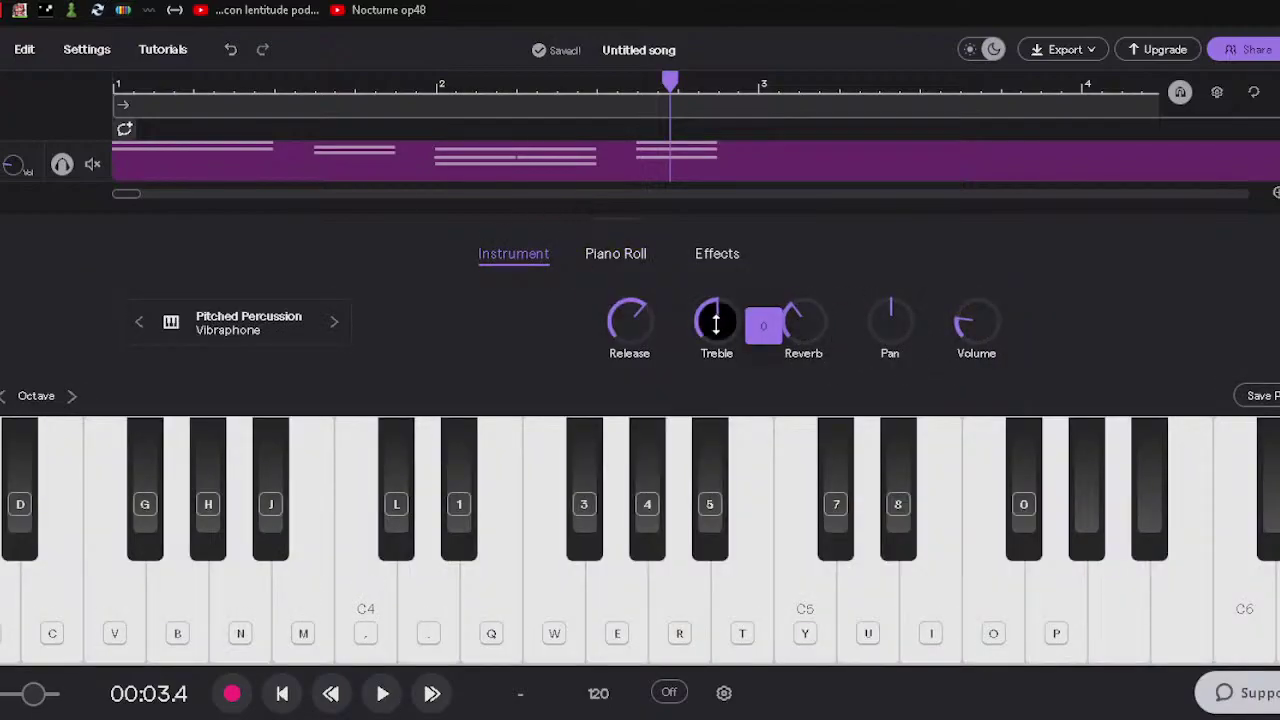
left_click(646, 259)
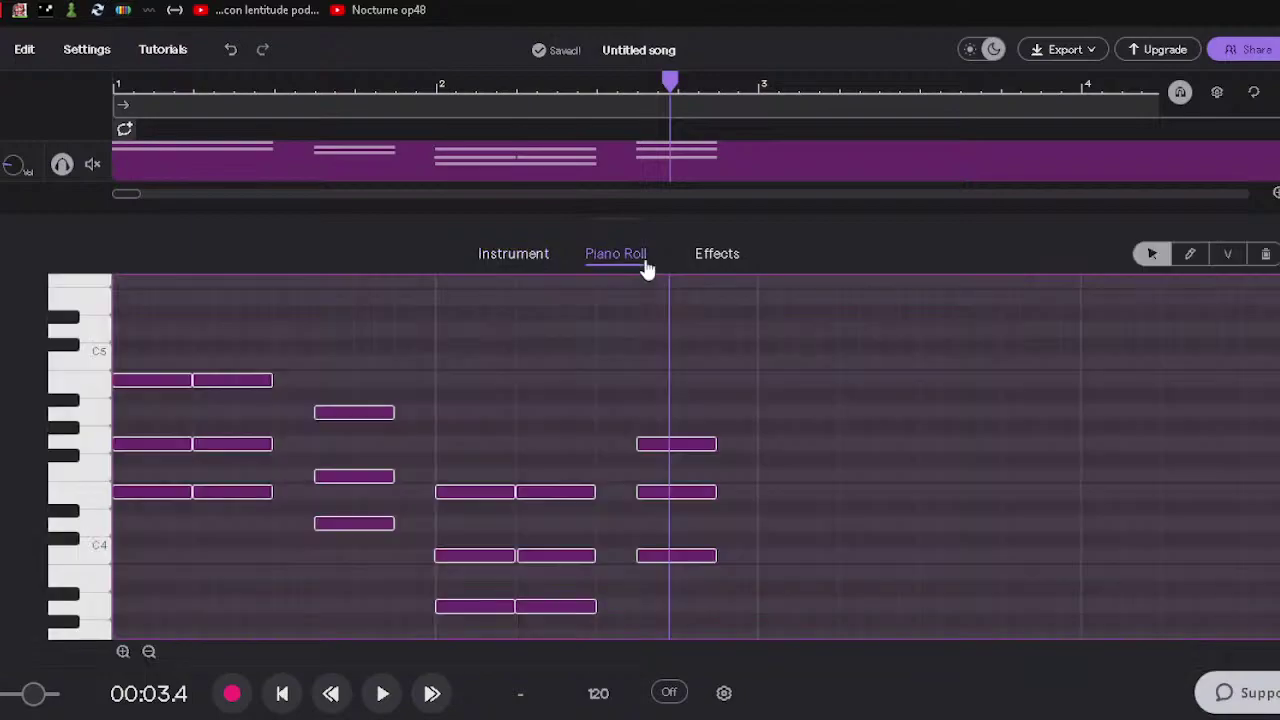
left_click(496, 260)
left_click(618, 260)
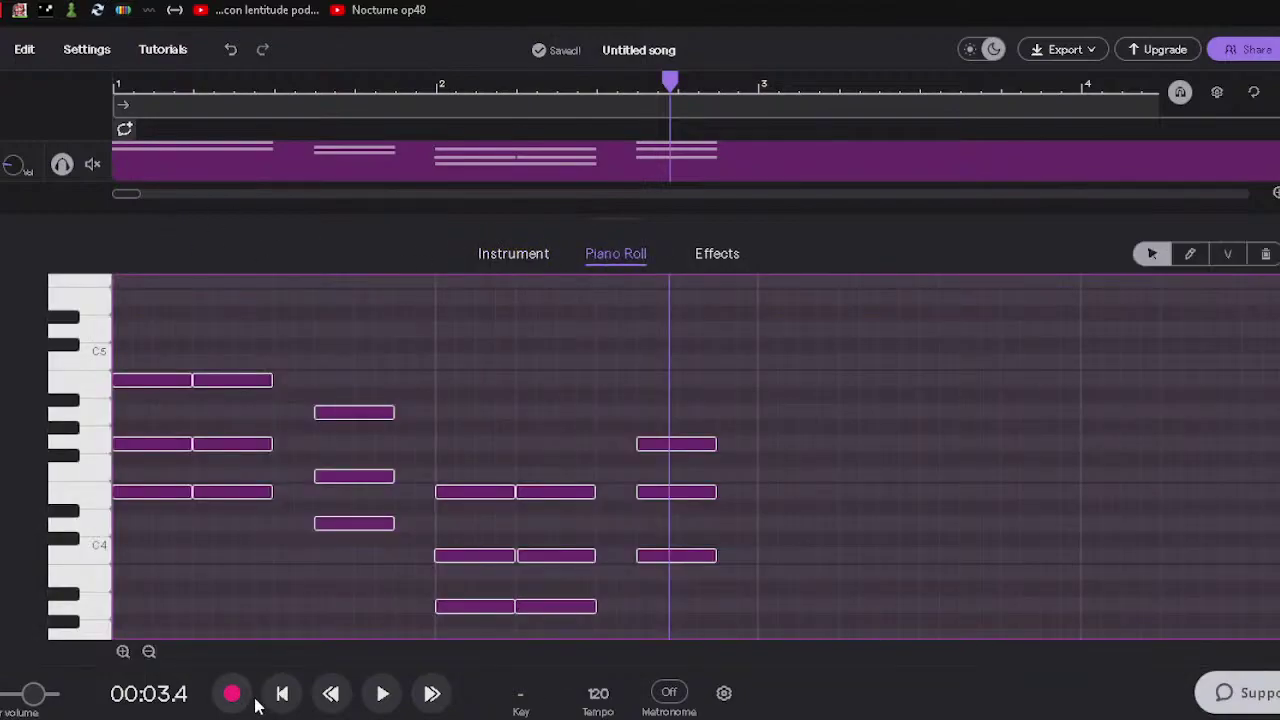
left_click(282, 693)
left_click(382, 693)
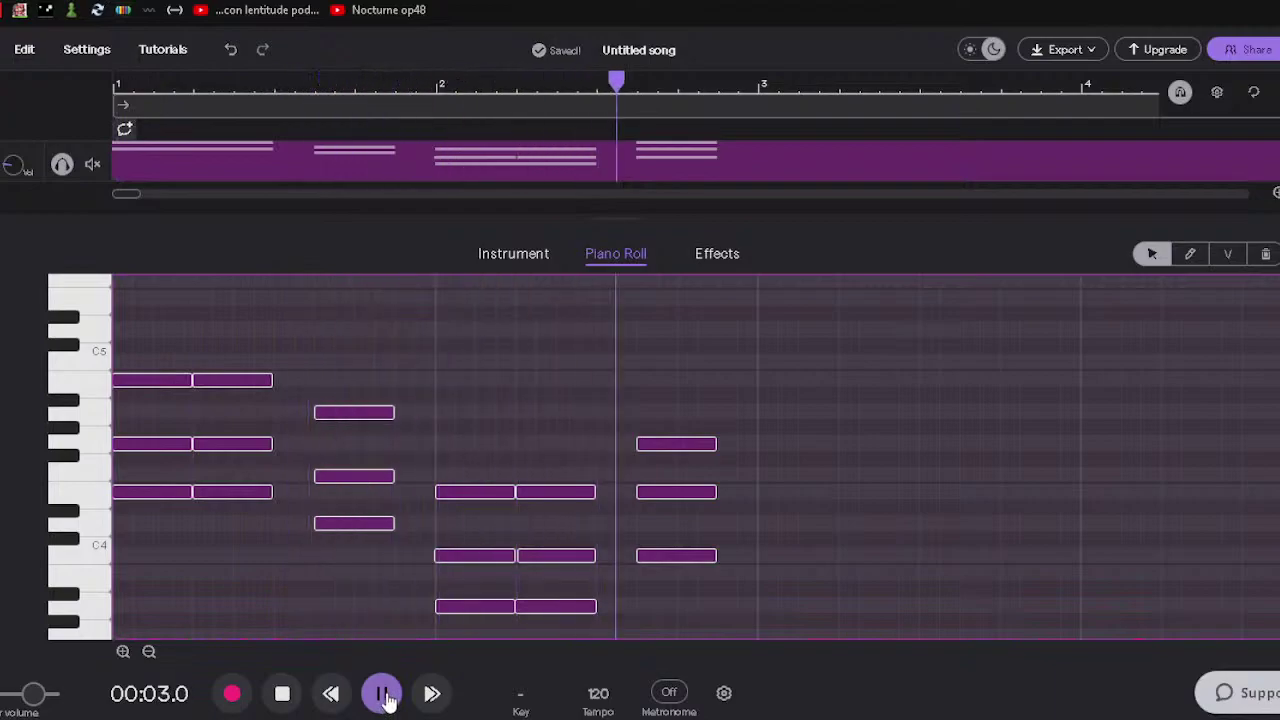
Pause playback, close the piano roll, and shorten the vibraphone clip so it ends at bar 3.
left_click(383, 694)
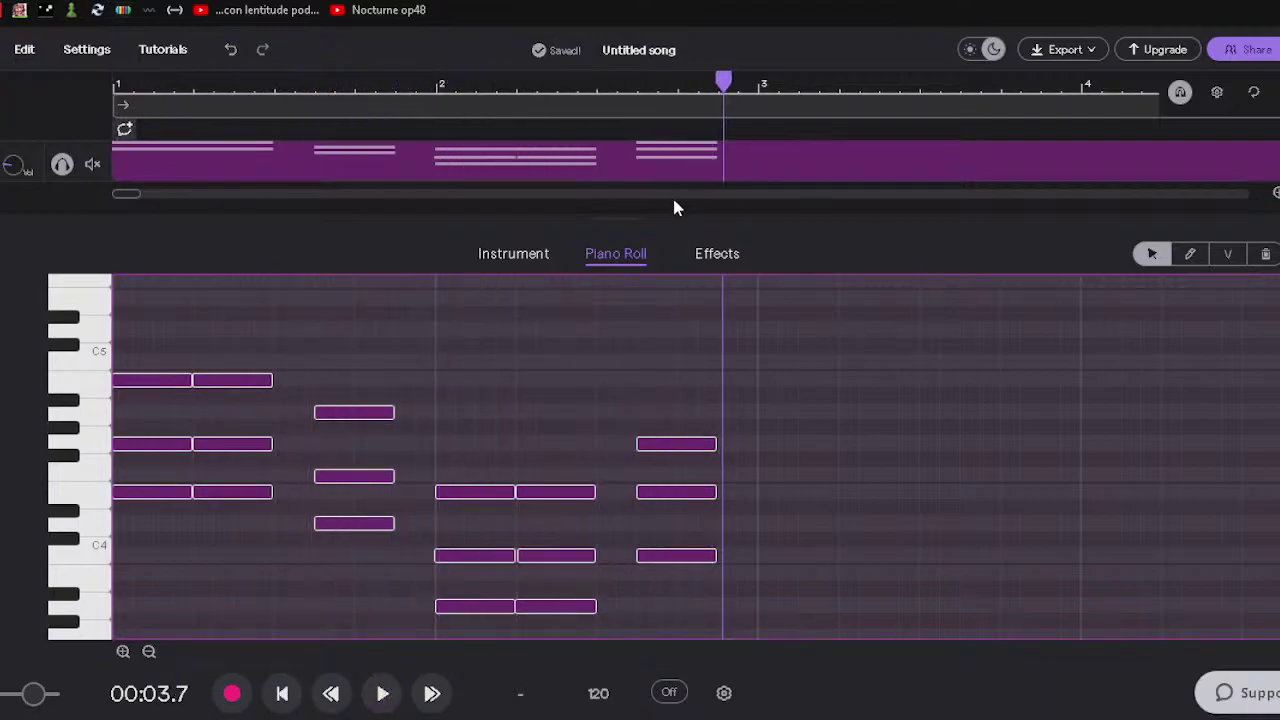
key("Escape")
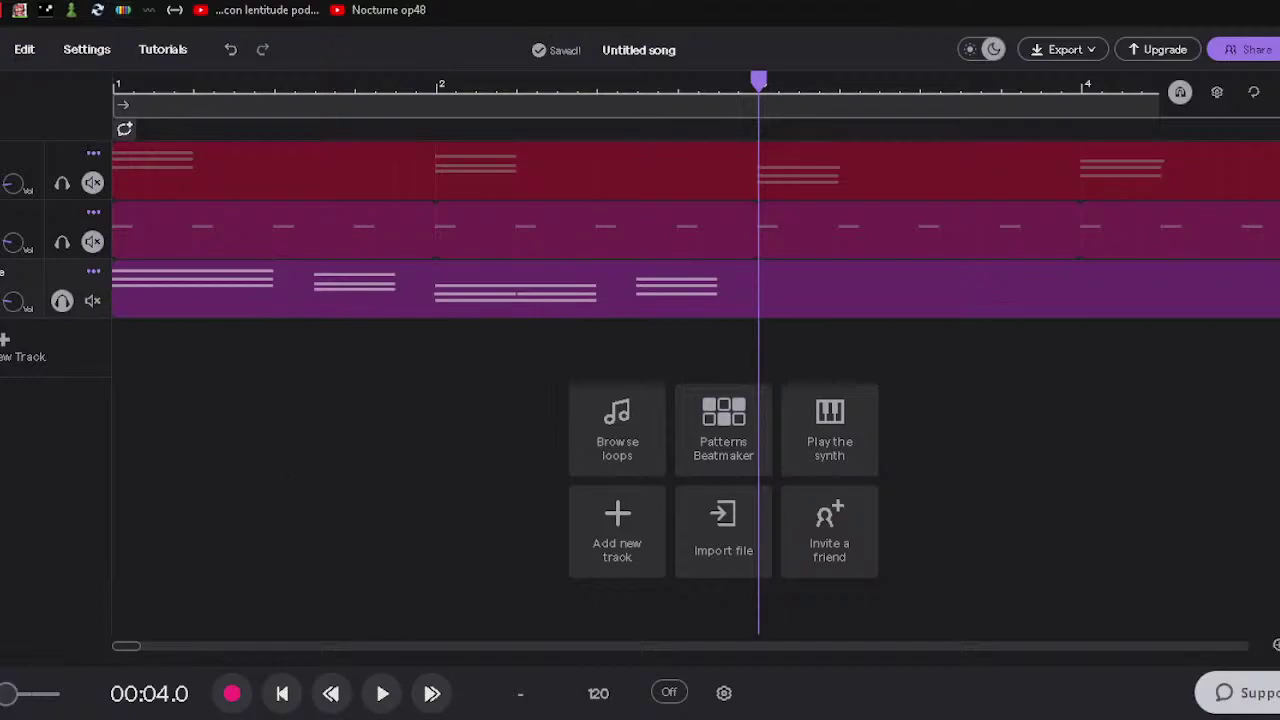
left_click(551, 574)
left_click(505, 572)
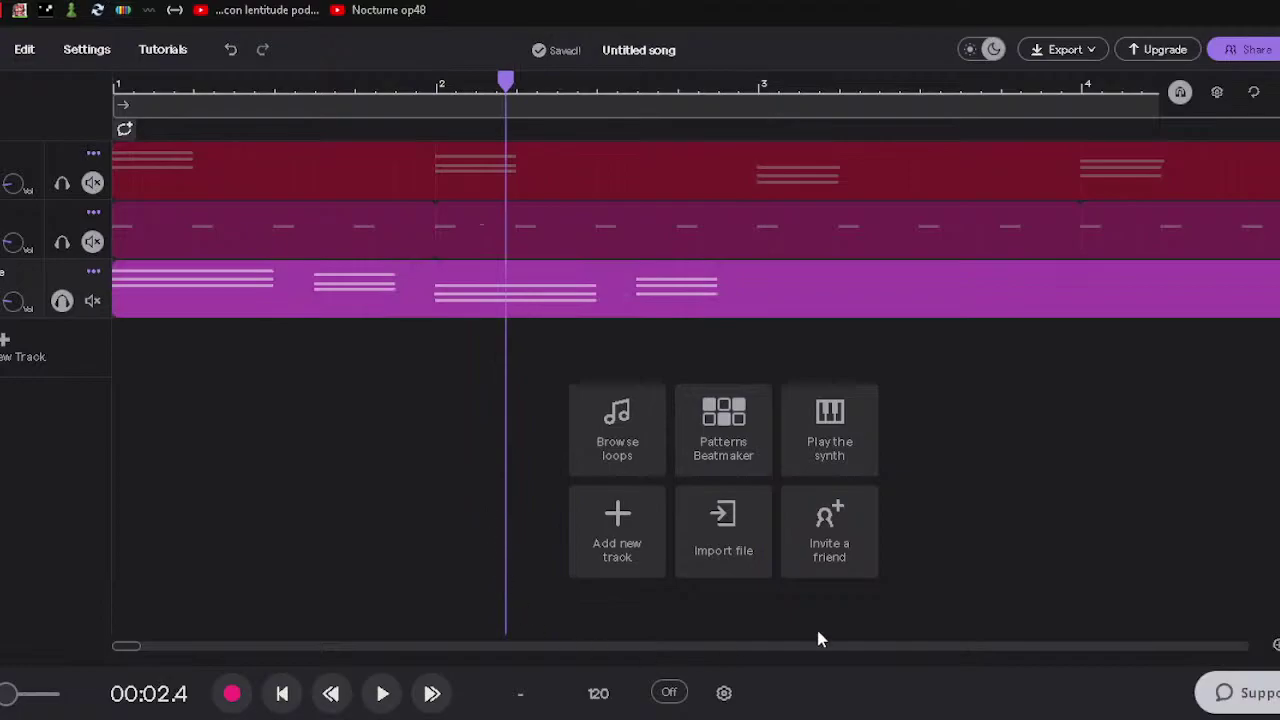
scroll(772, 300, "down", 10)
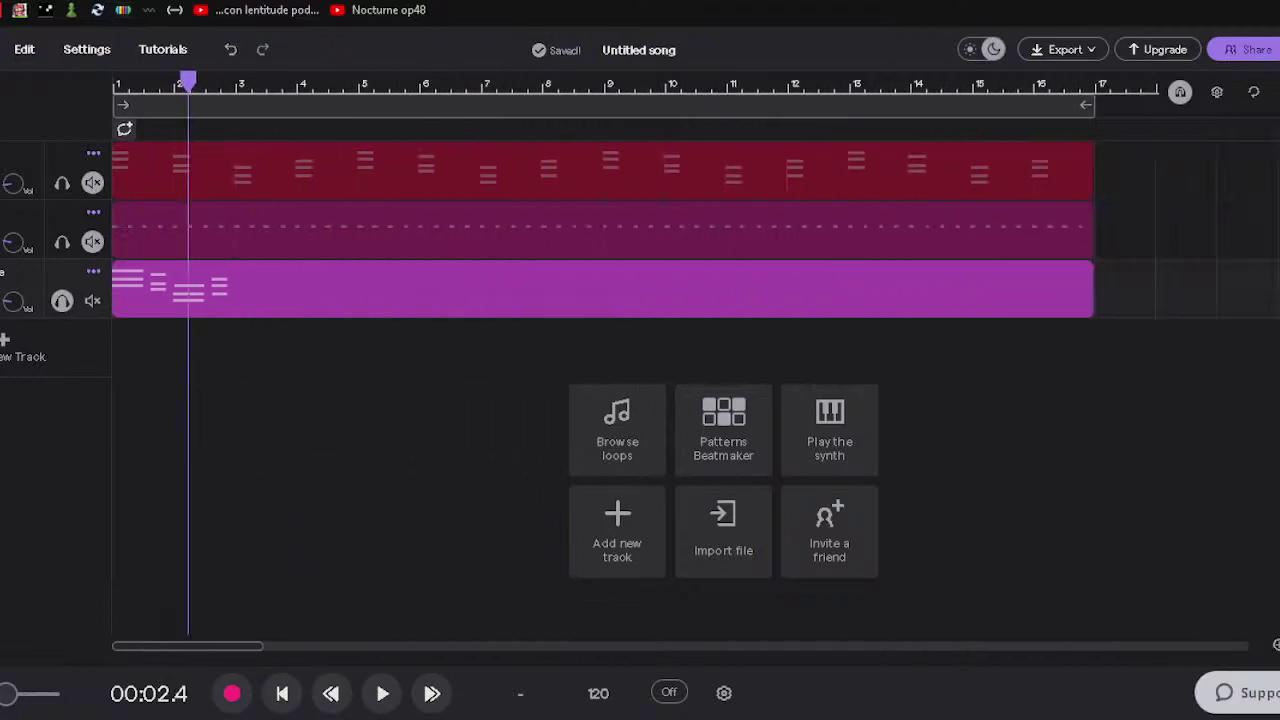
left_click_drag(768, 305, 183, 327)
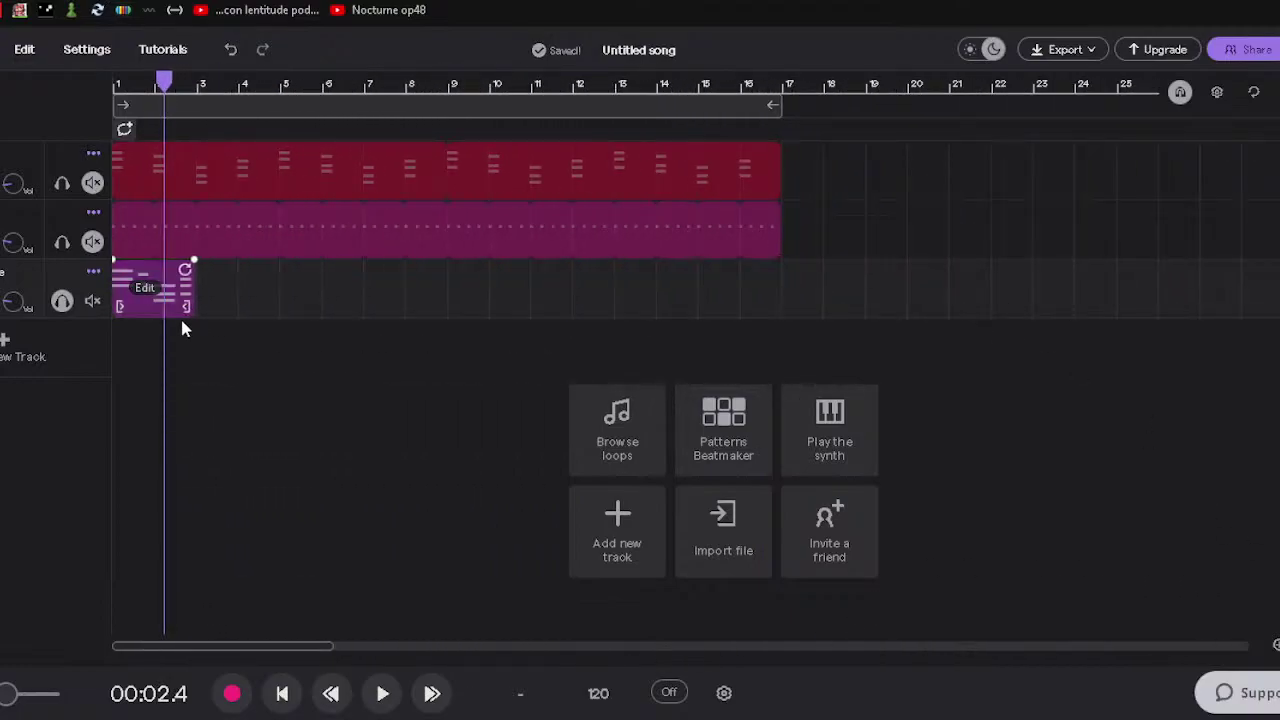
Loop the two-bar vibraphone clip up to bar 5 and play it from the start.
left_click_drag(181, 265, 276, 268)
left_click(233, 415)
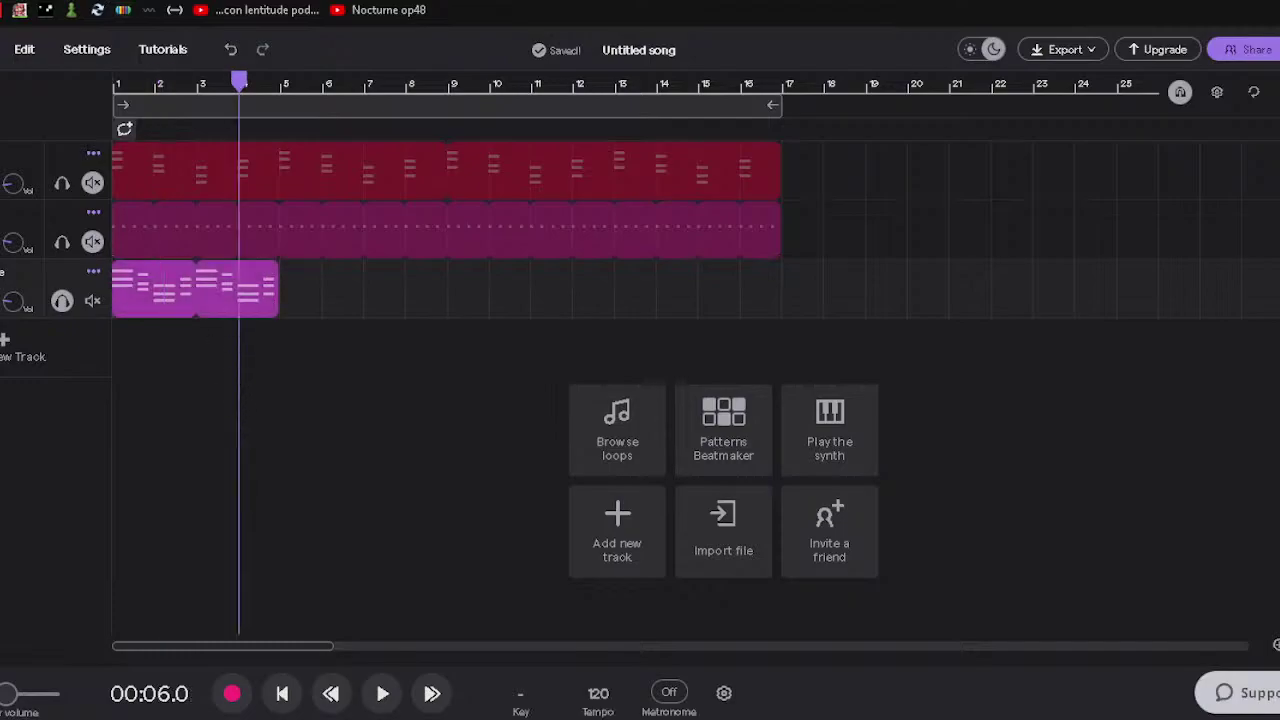
left_click(279, 693)
left_click(382, 693)
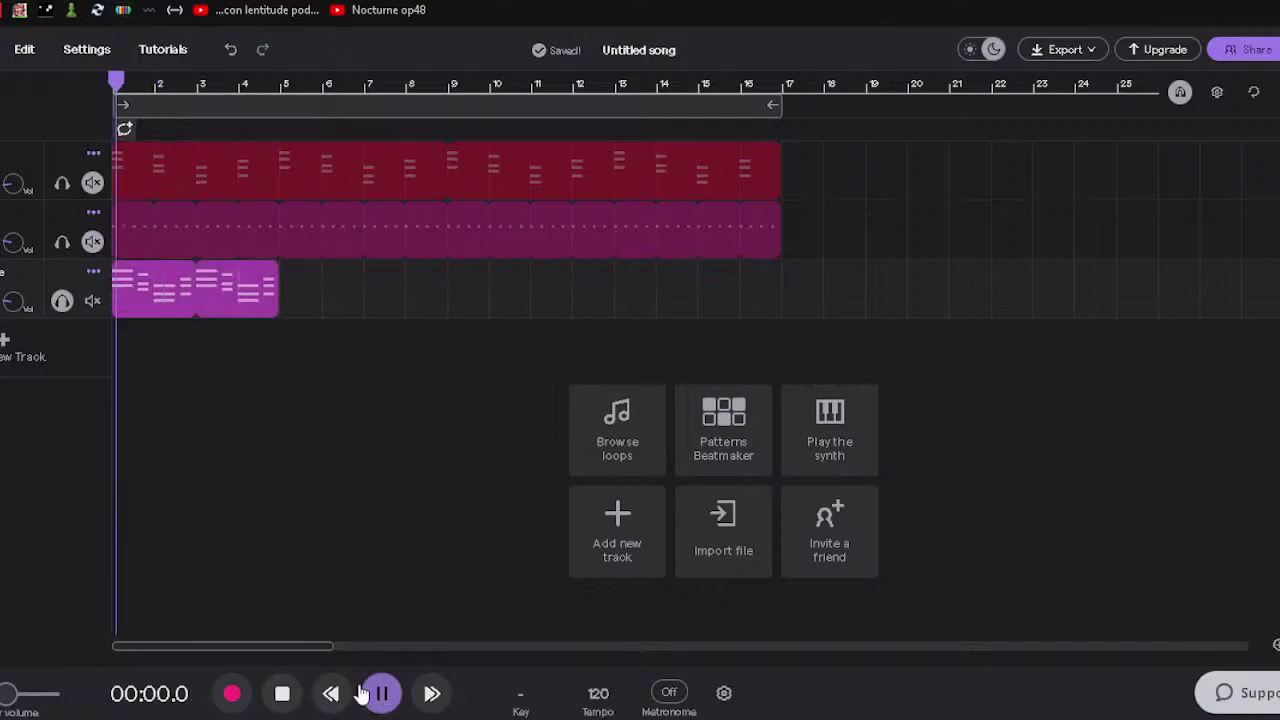
Turn off the vibraphone's solo and extend its loop to bar 17 during playback.
left_click(61, 302)
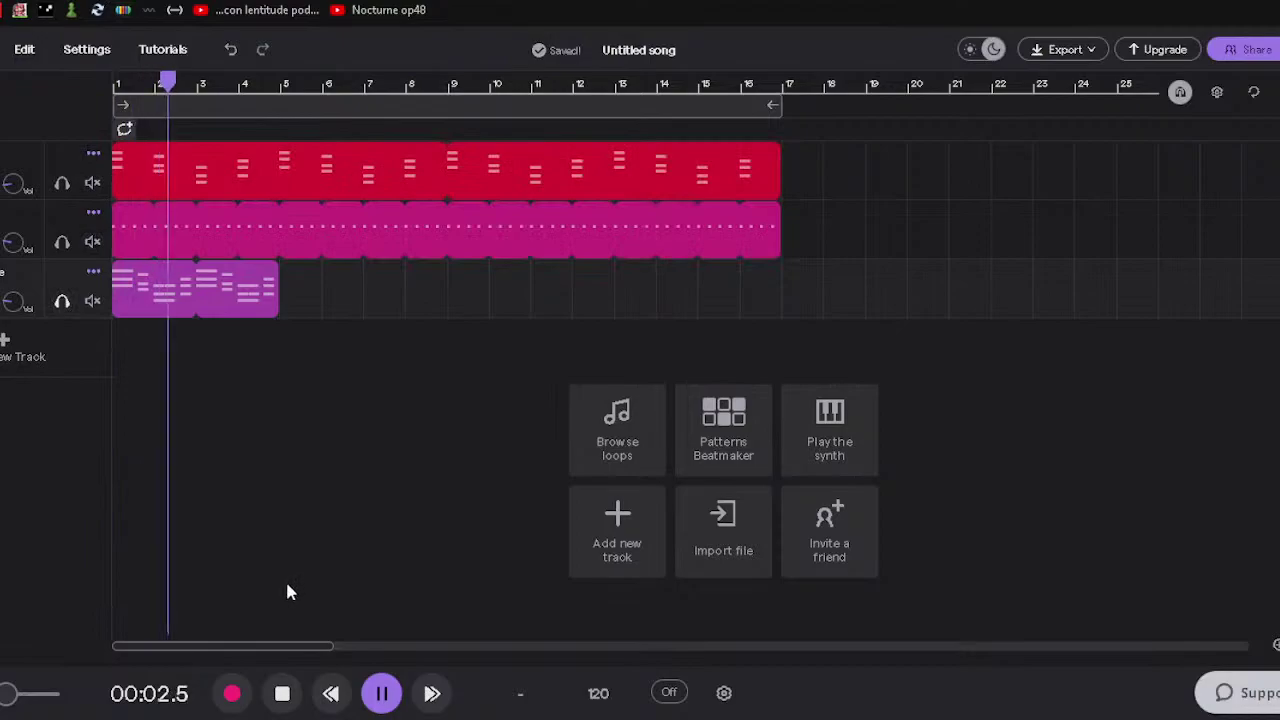
mouse_move(263, 299)
left_click_drag(272, 300, 359, 312)
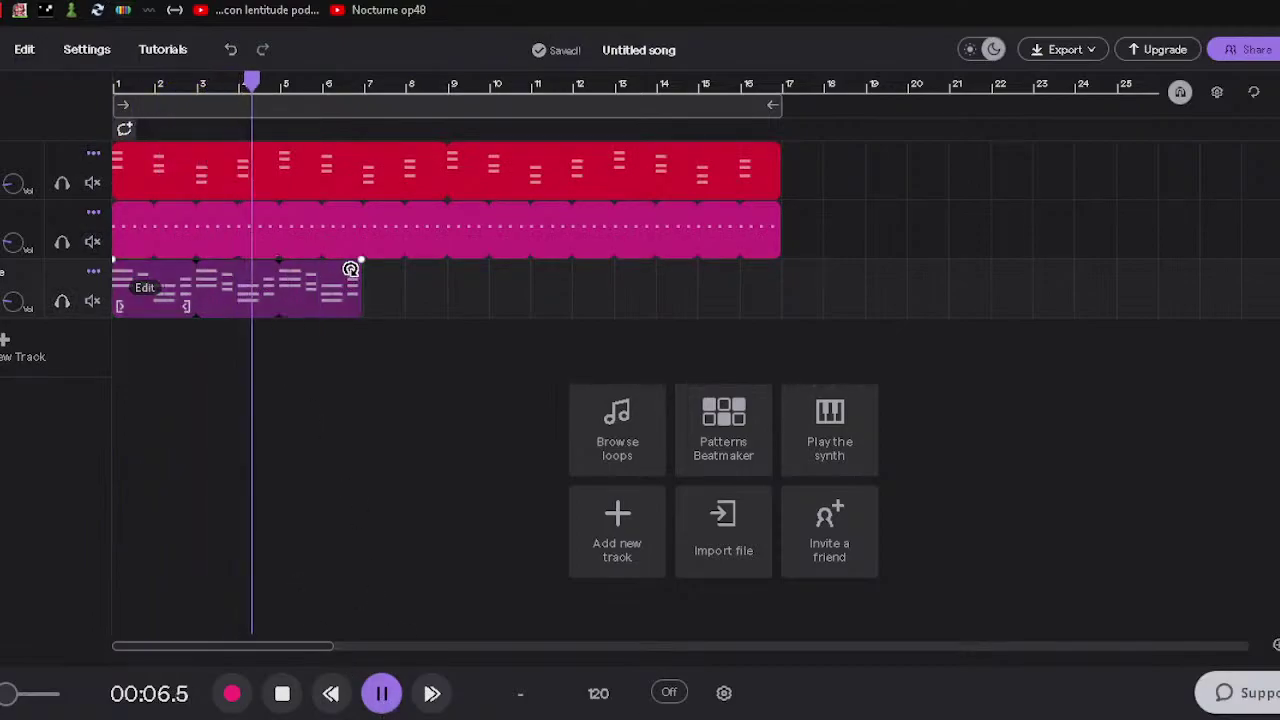
left_click_drag(443, 309, 780, 314)
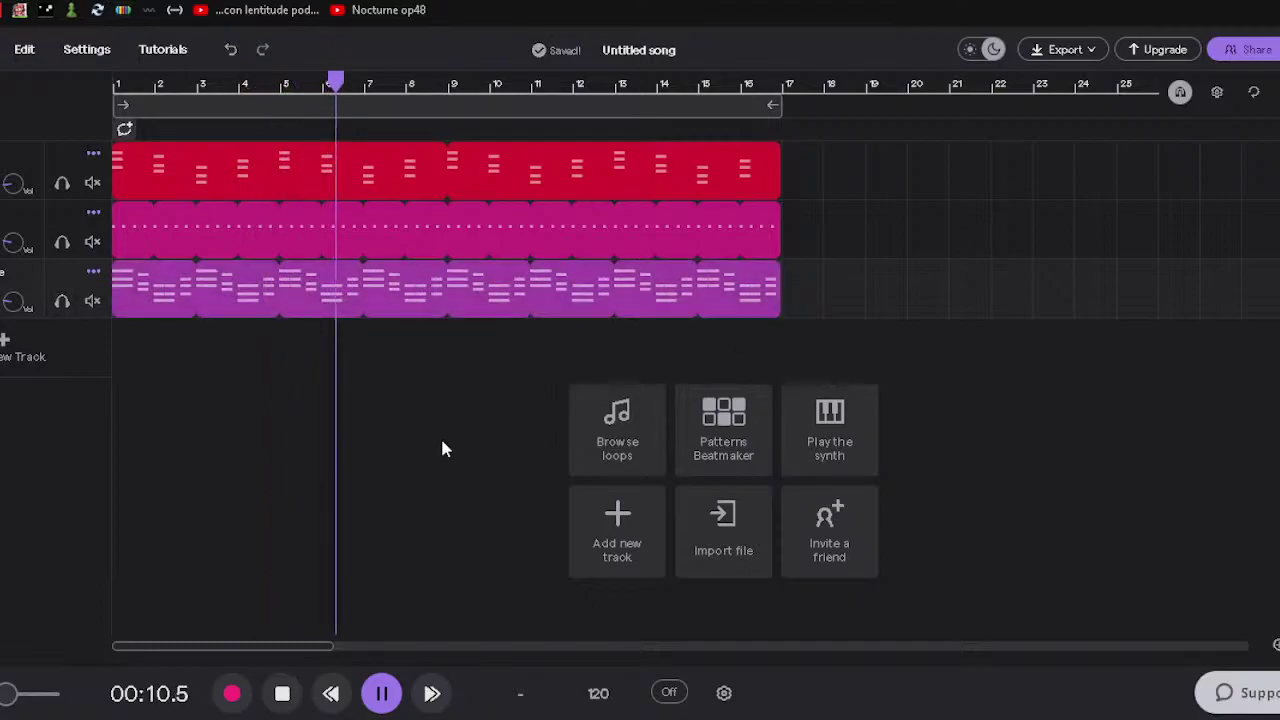
Return to bar 1 and play the opening bars with all three parts together.
left_click(330, 693)
left_click(331, 694)
left_click(331, 694)
left_click(332, 695)
left_click(283, 694)
left_click(383, 694)
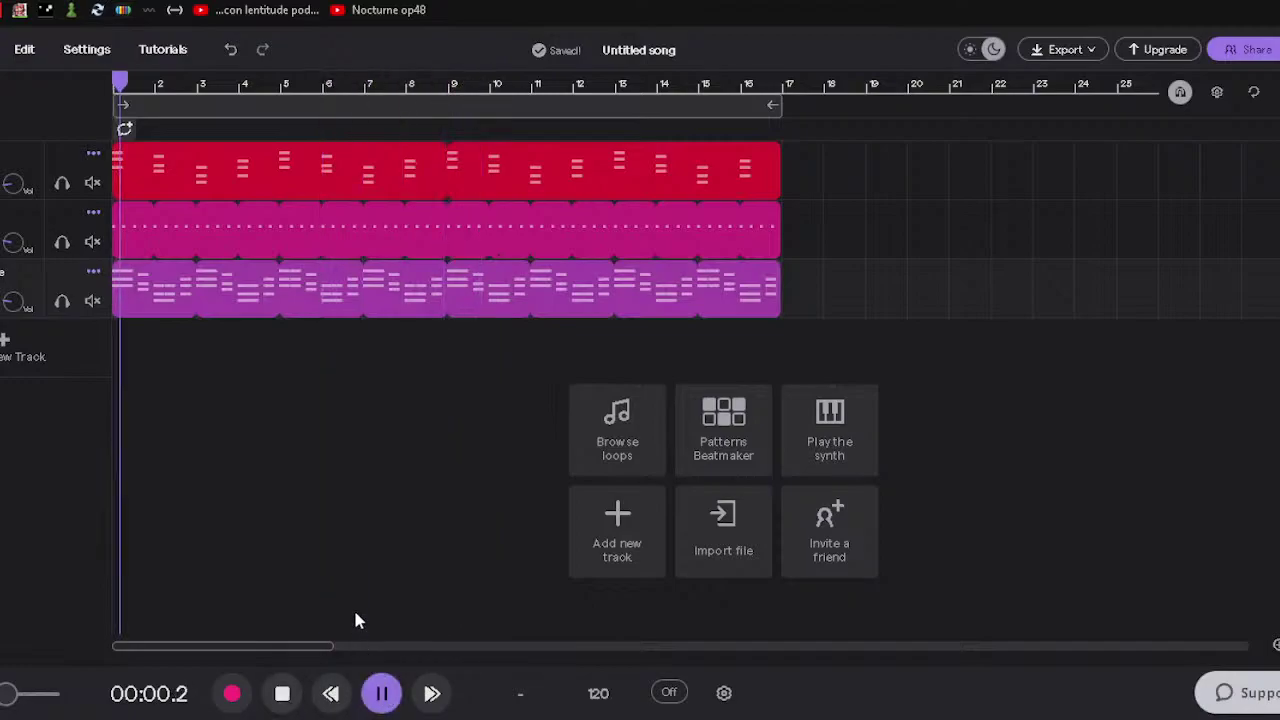
key("space")
Raise the synth's reverb slightly, lower its release, and play its chords from the start with the piano roll open.
double_click(237, 157)
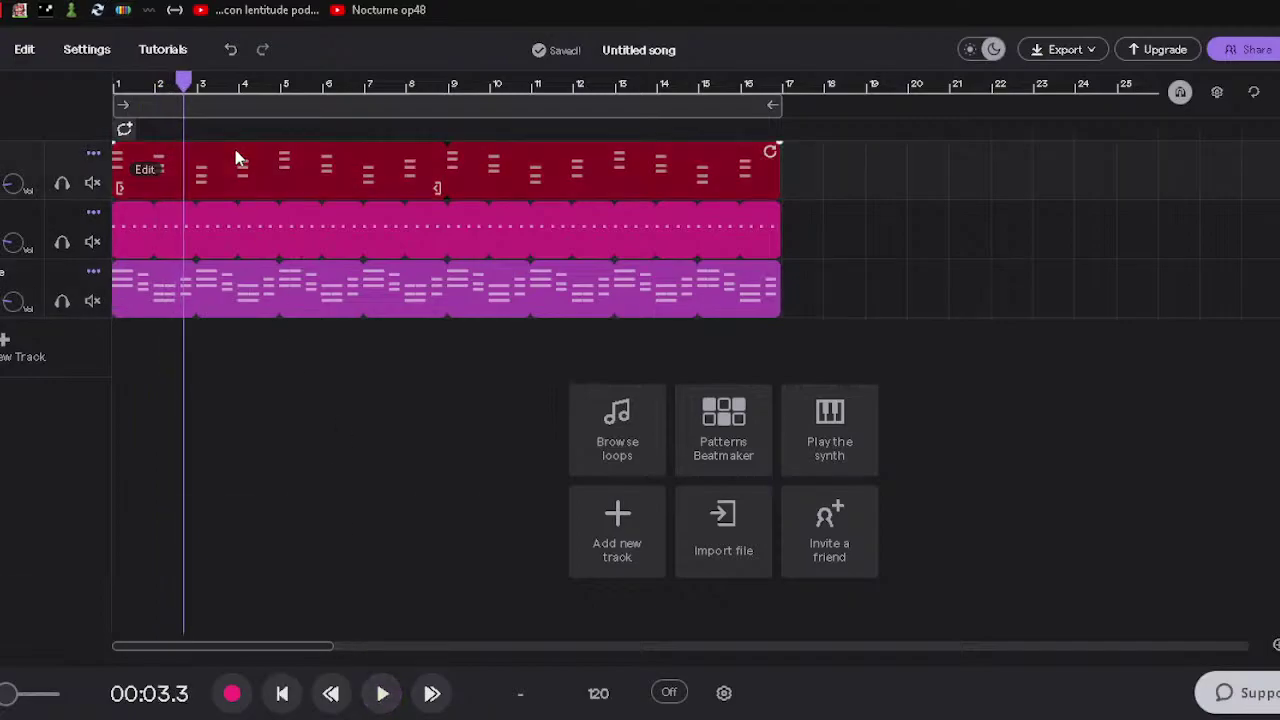
left_click_drag(838, 330, 838, 314)
left_click_drag(659, 319, 653, 341)
left_click(617, 258)
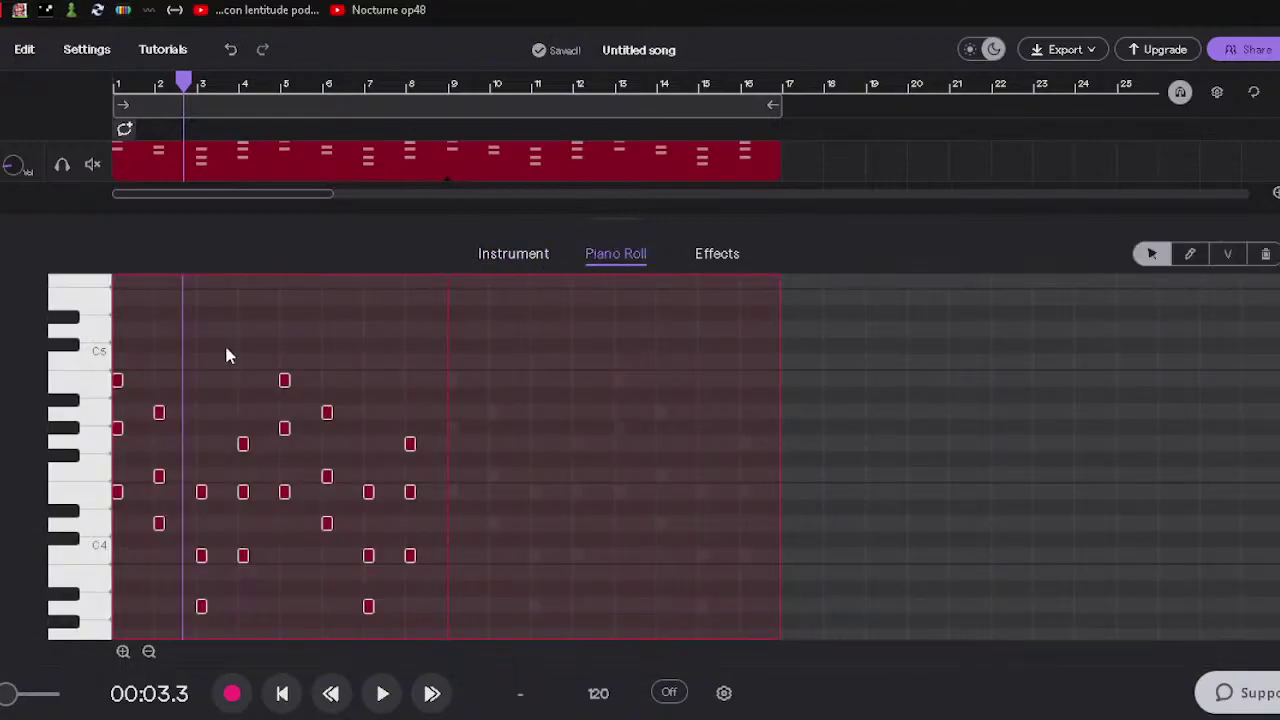
left_click(281, 693)
left_click(382, 694)
left_click(282, 693)
Lower the G#4 notes in the synth's bar 1 and bar 5 chords to G4 and replay the chords.
left_click_drag(117, 430, 117, 444)
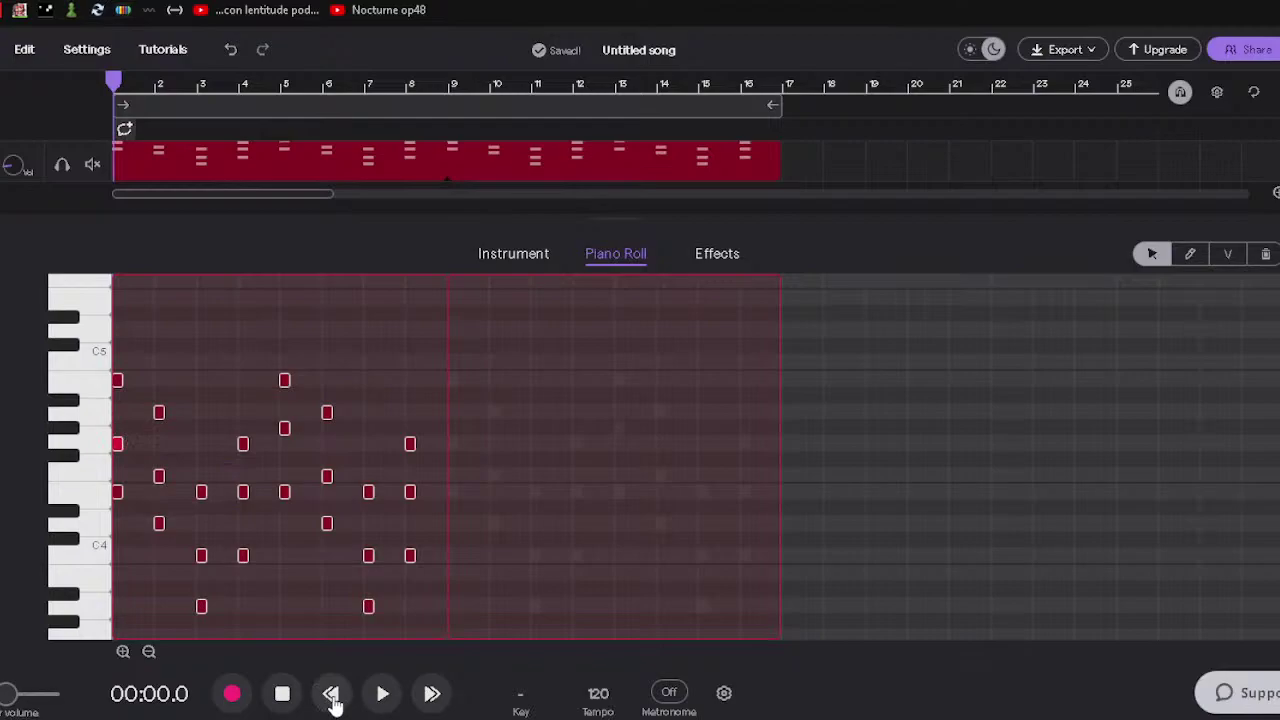
left_click(385, 693)
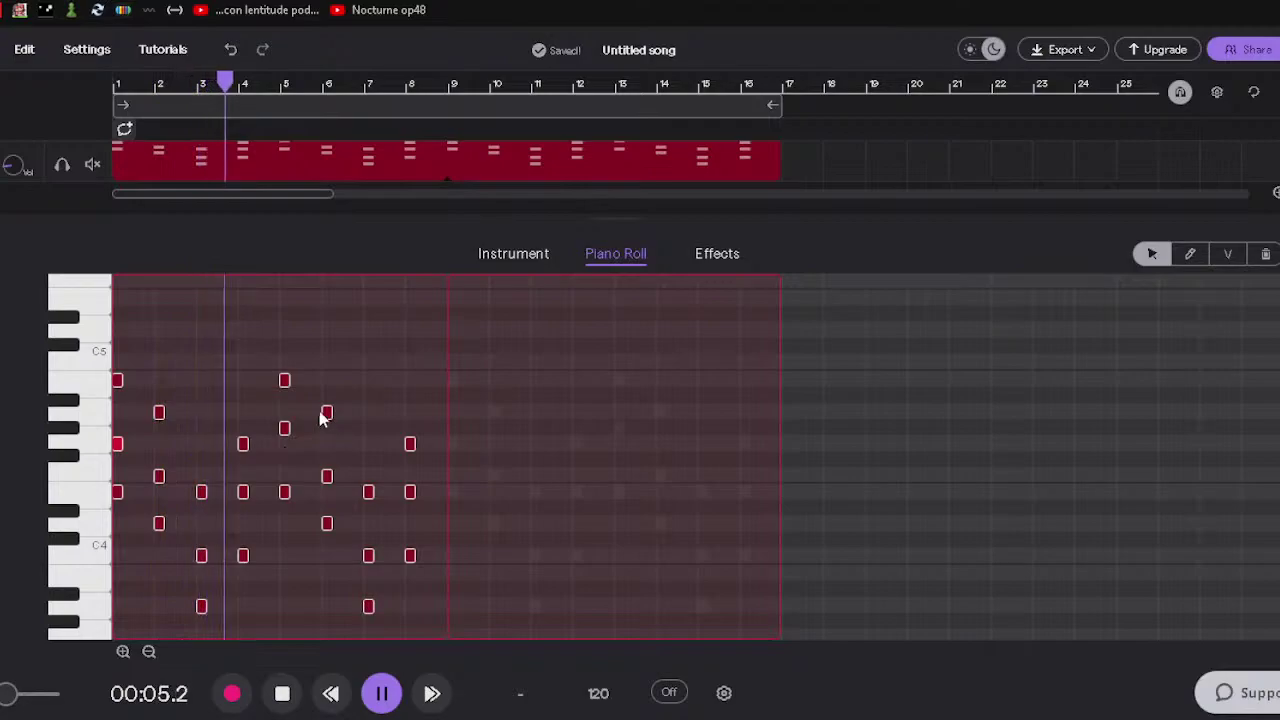
left_click_drag(286, 428, 290, 457)
left_click(330, 694)
left_click(330, 694)
left_click(330, 694)
left_click(330, 694)
left_click(382, 694)
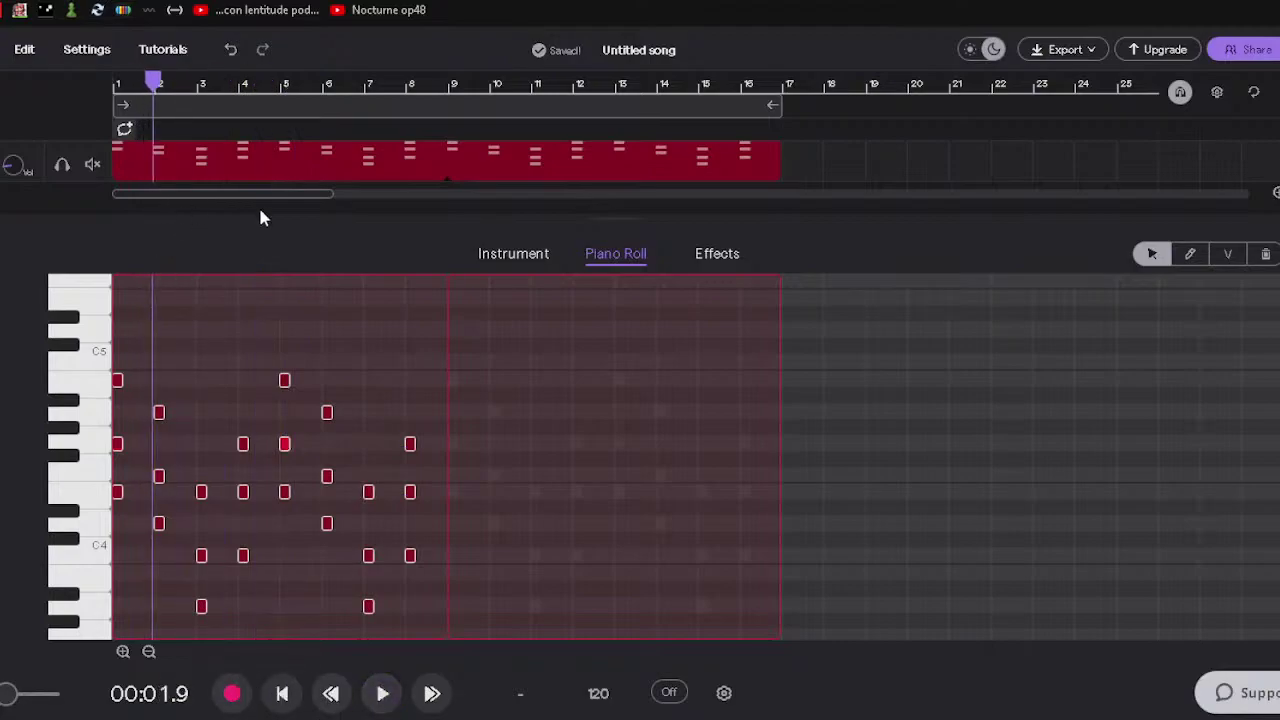
Play the full arrangement from the start and look over the vibraphone's instrument settings.
double_click(308, 140)
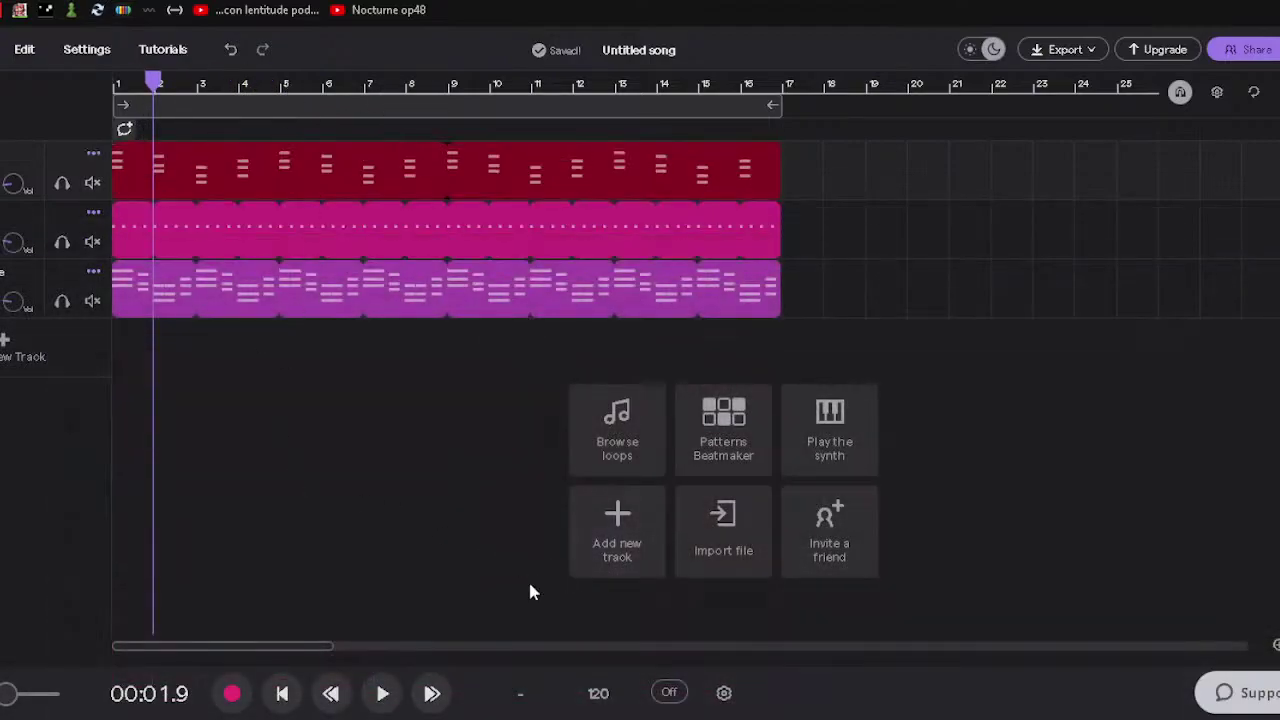
left_click(288, 692)
left_click(383, 694)
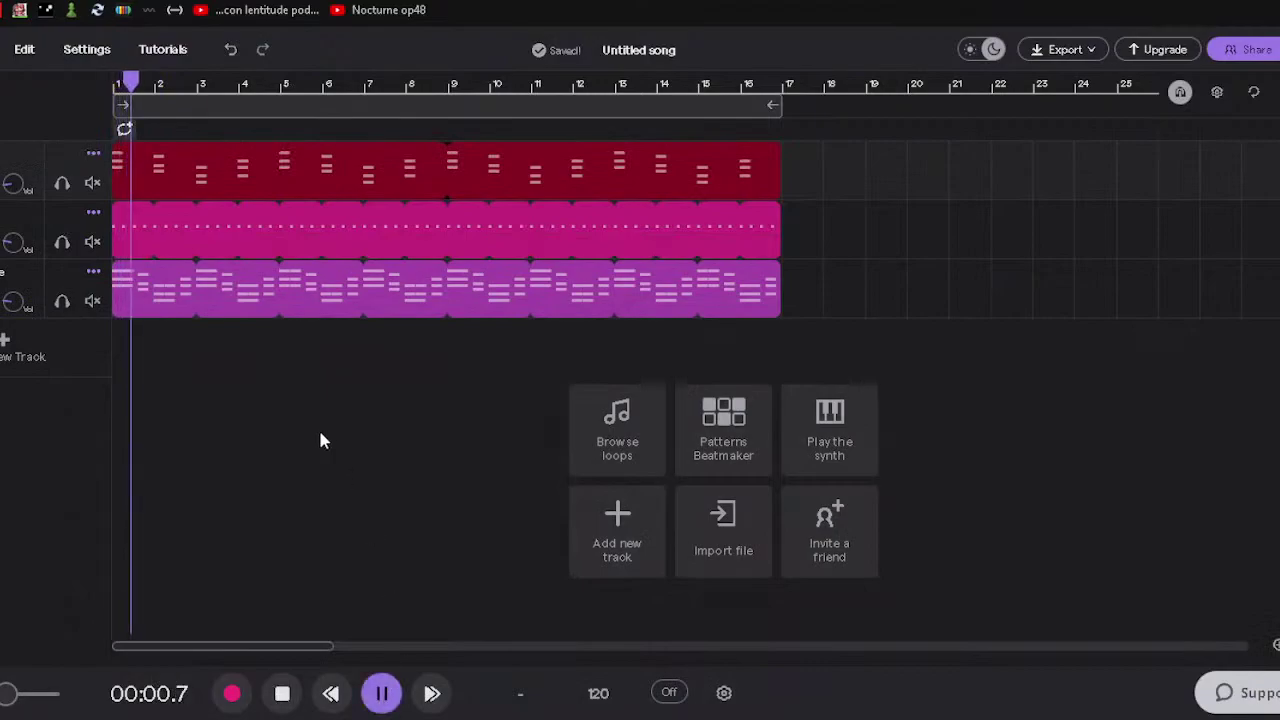
double_click(223, 270)
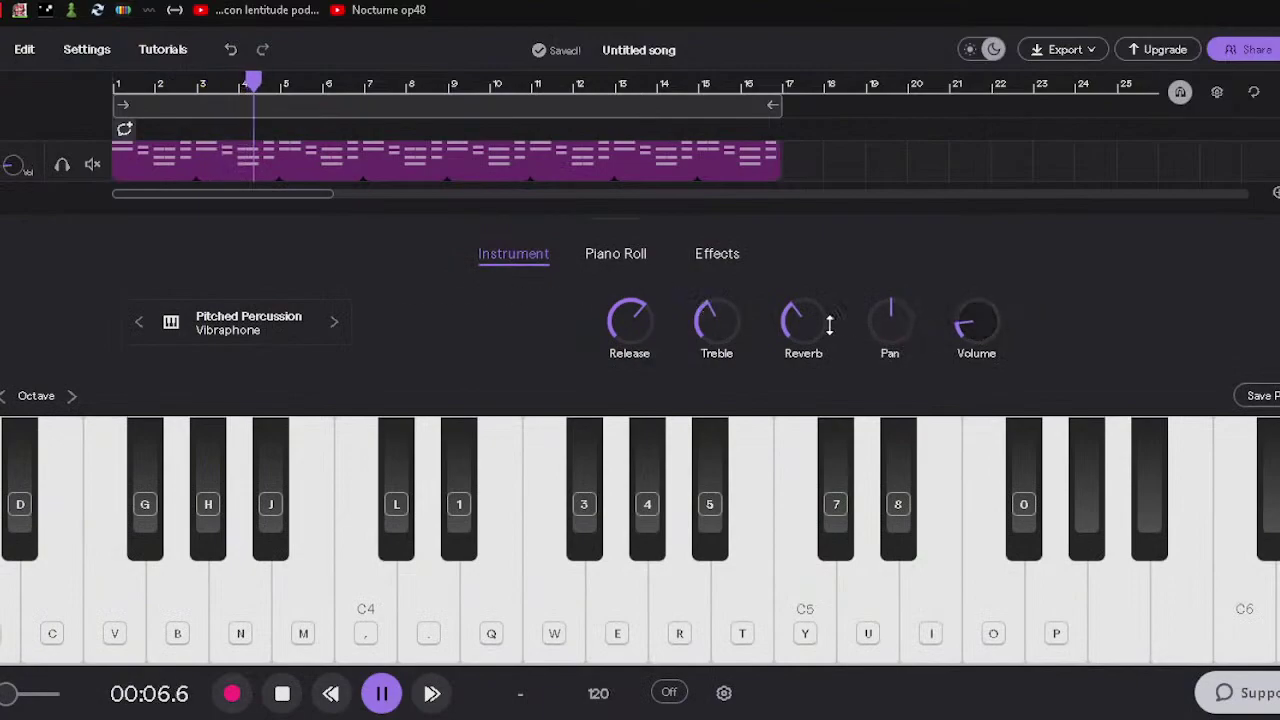
mouse_move(818, 300)
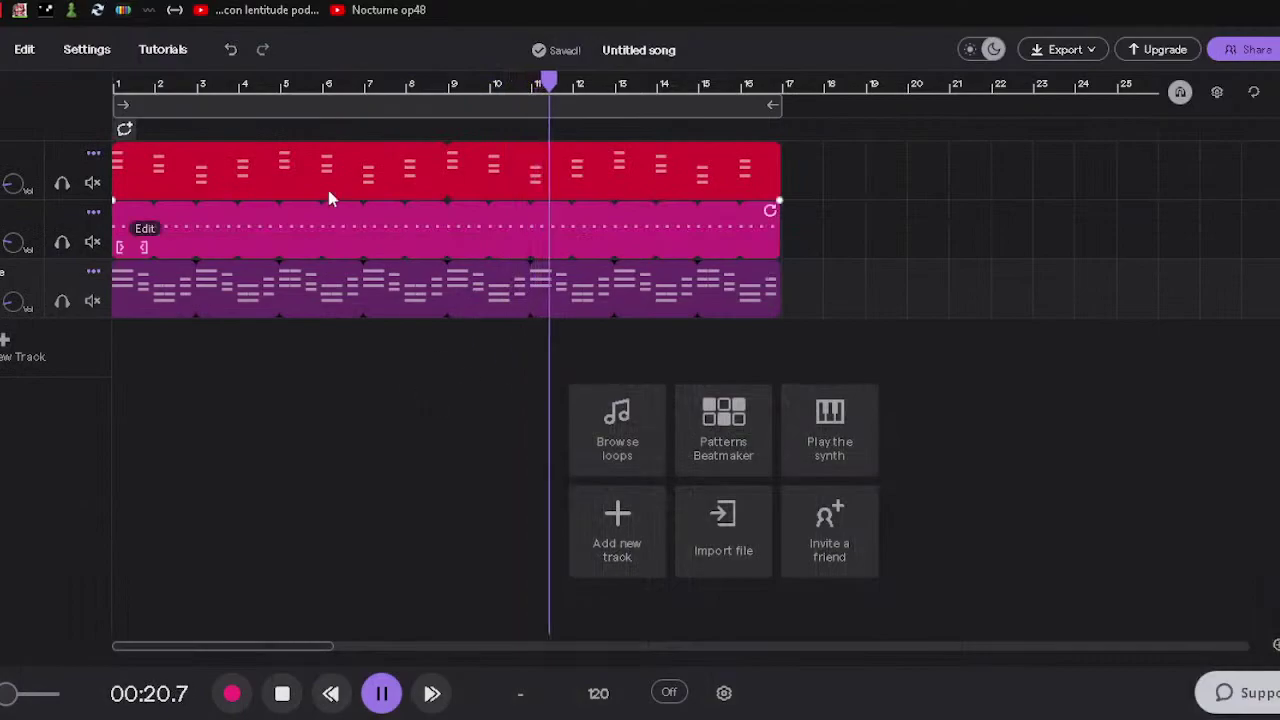
left_click(282, 693)
left_click(381, 693)
left_click(381, 693)
left_click(282, 693)
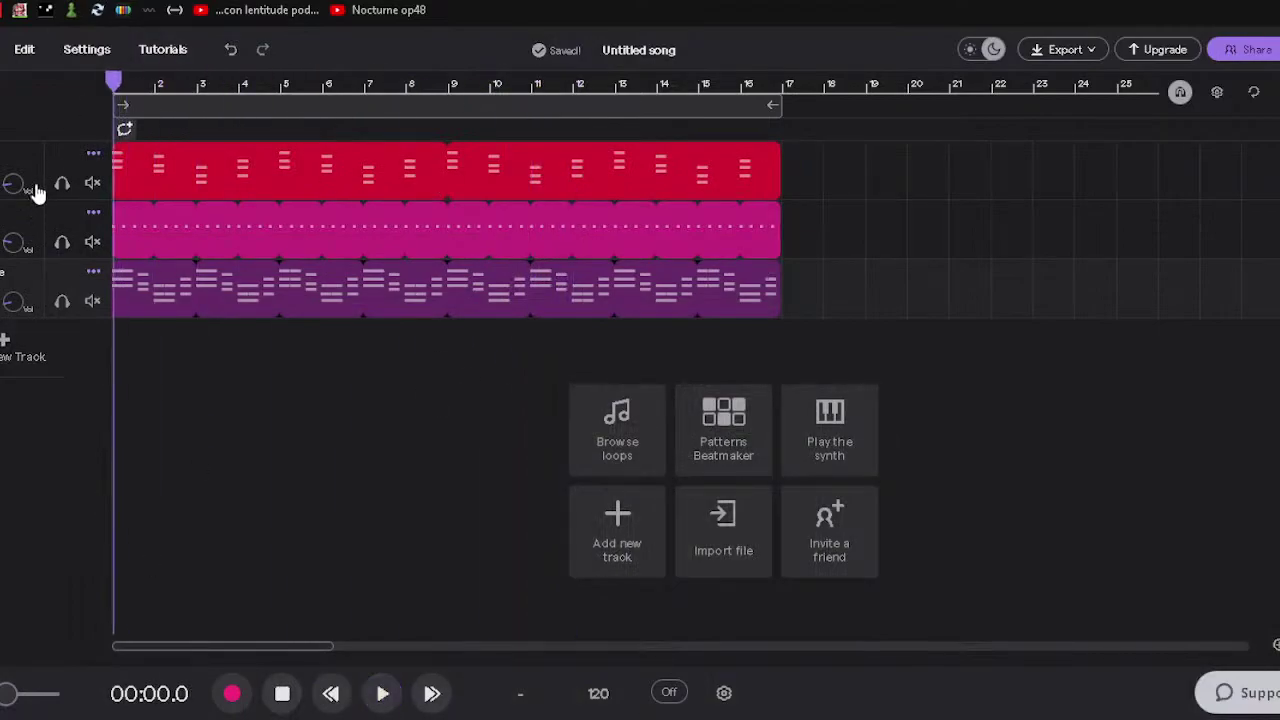
Adjust the Mellonite synth's reverb, volume and High settings, playing the song from the start.
left_click(169, 155)
double_click(169, 155)
left_click_drag(838, 330, 835, 304)
left_click_drag(1006, 335, 1004, 322)
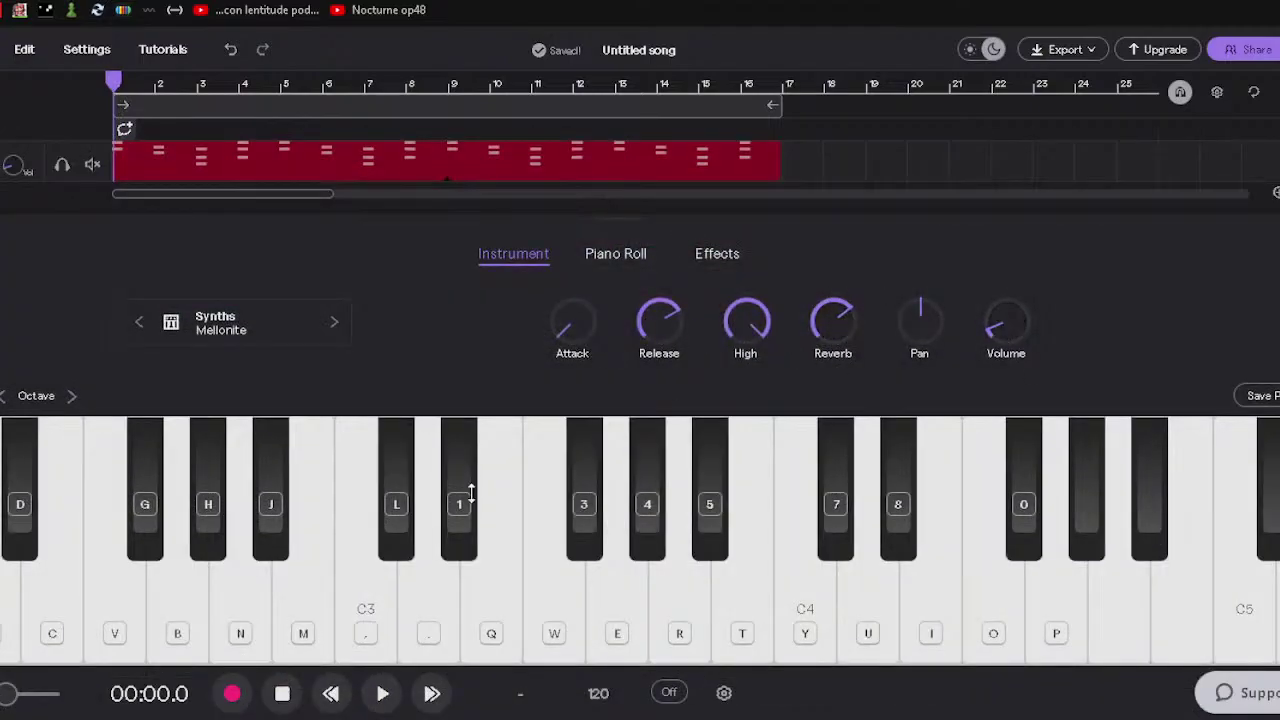
left_click(384, 694)
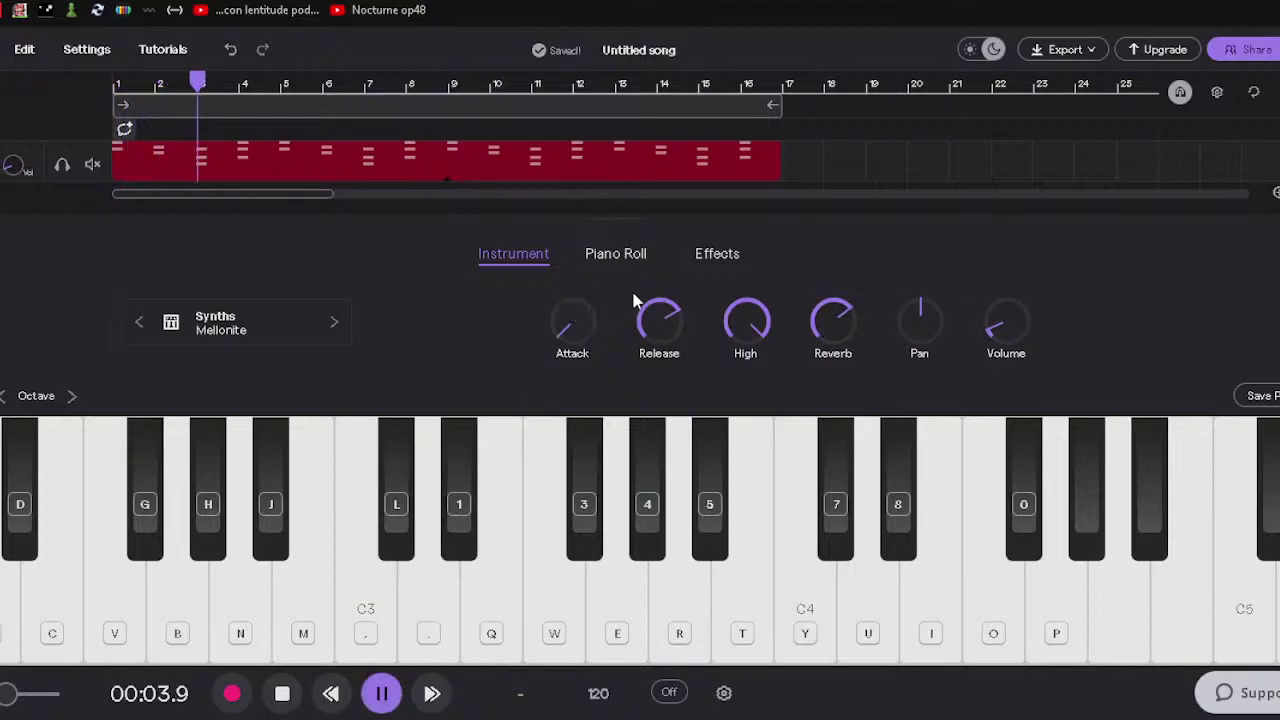
mouse_move(752, 318)
left_mouse_down()
mouse_move(737, 379)
mouse_move(743, 302)
mouse_move(741, 341)
left_mouse_up()
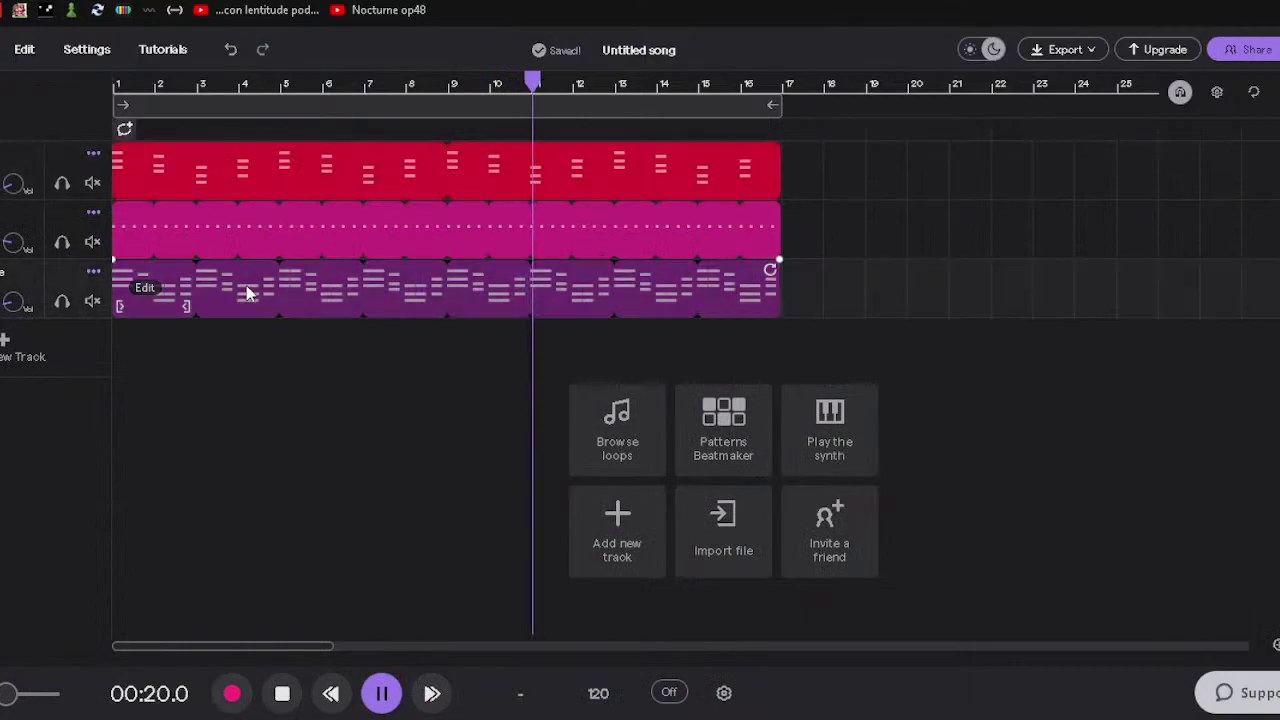
Raise the vibraphone's reverb, treble and release, and lower its volume slightly.
left_click(246, 285)
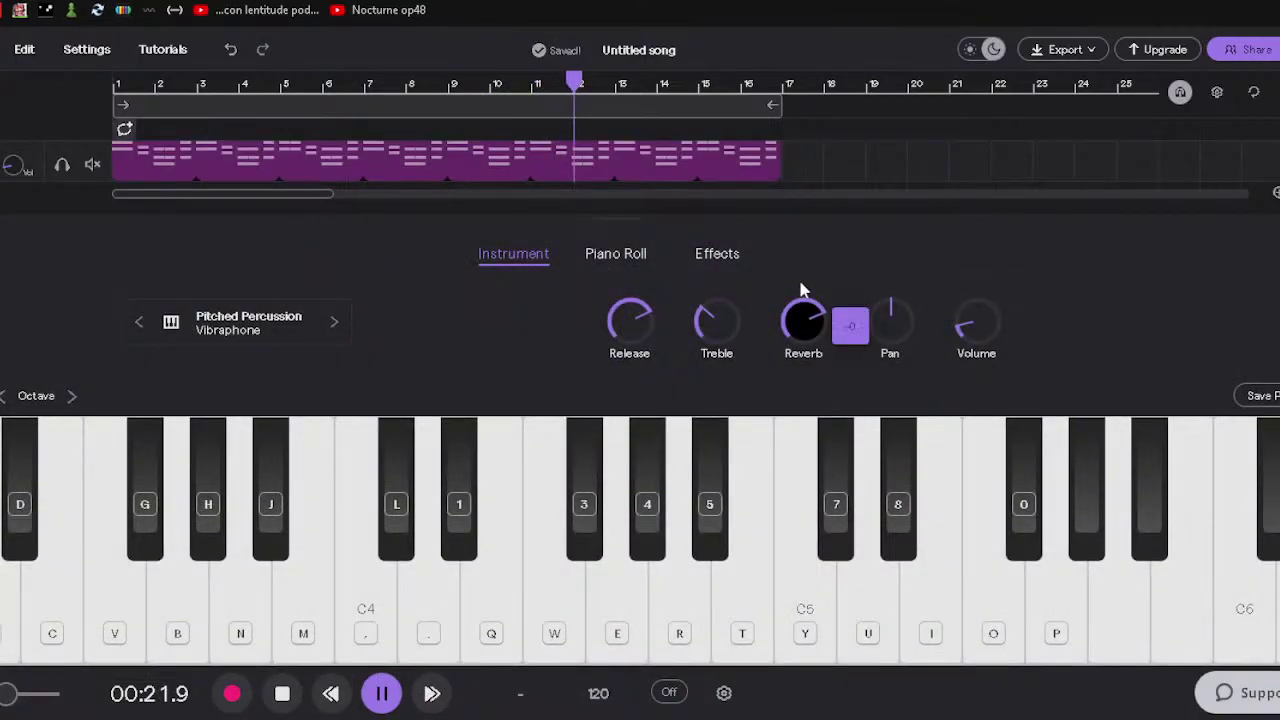
left_click_drag(714, 340, 712, 338)
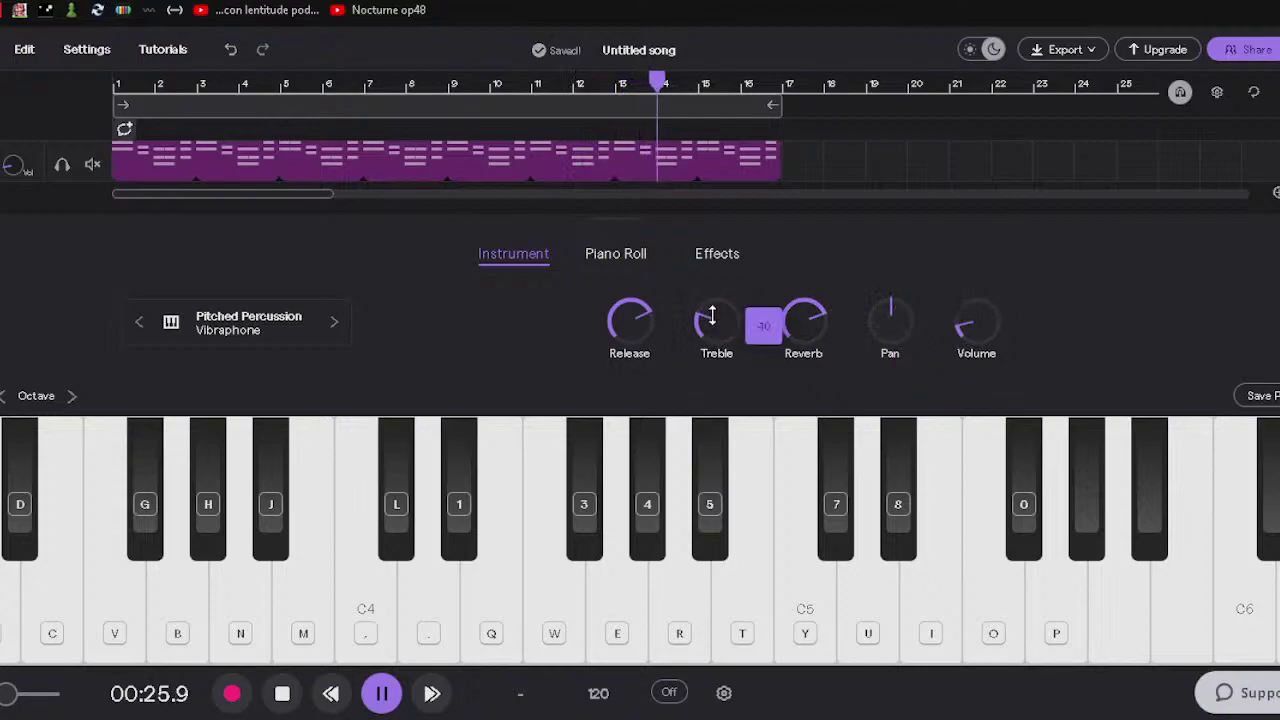
mouse_move(711, 330)
left_mouse_down()
mouse_move(711, 316)
mouse_move(714, 328)
left_mouse_up()
left_click_drag(634, 320, 634, 274)
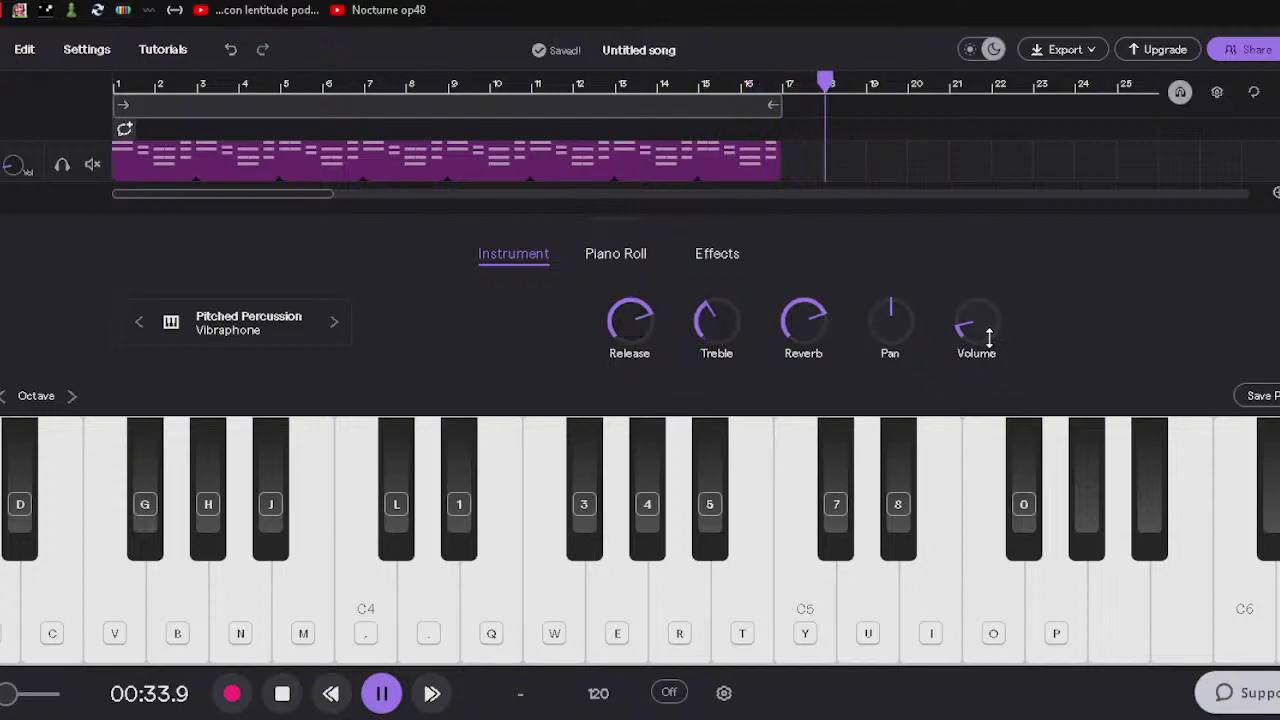
left_click_drag(985, 340, 985, 342)
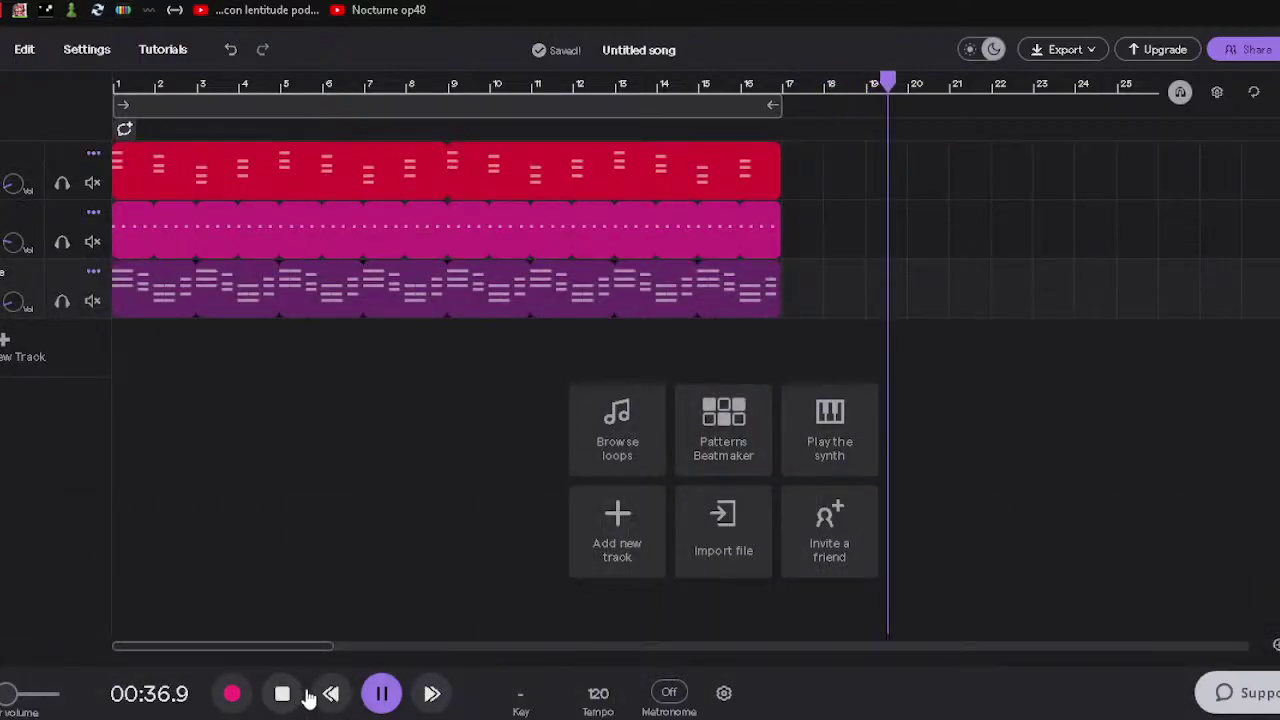
Restart playback from bar 1 and move the drum beat clip to start at bar 5.
left_click(290, 698)
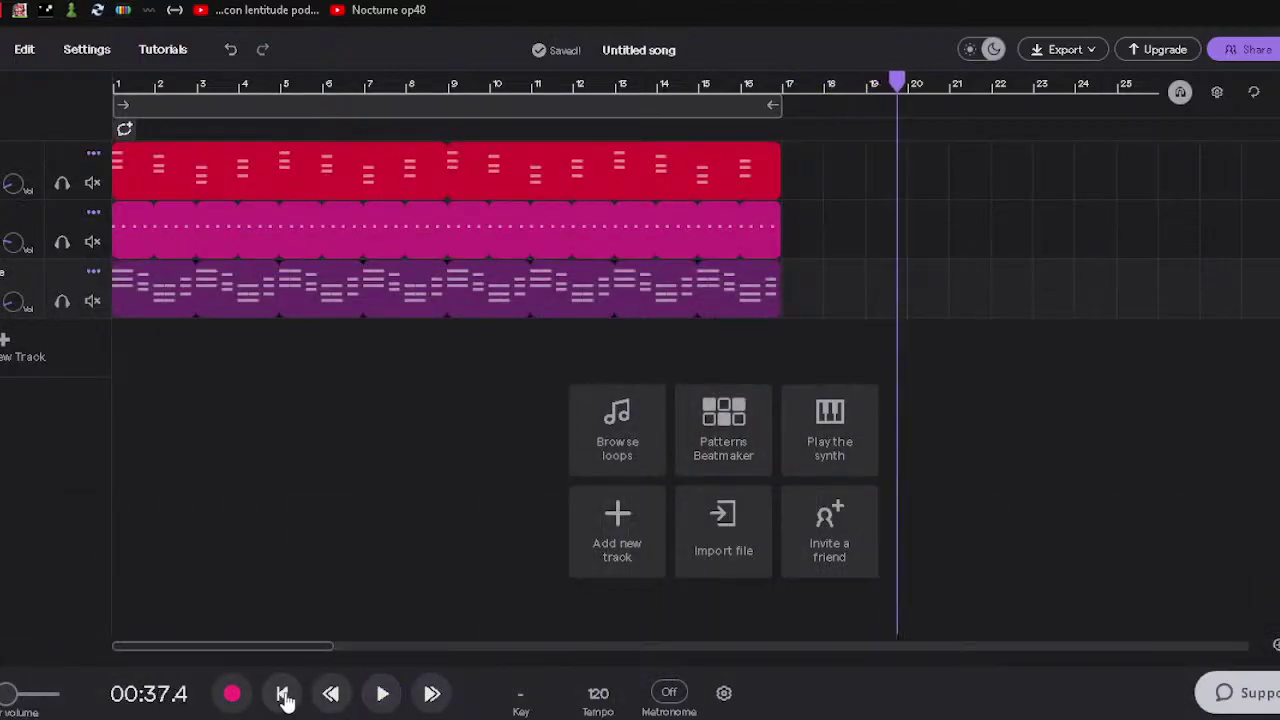
left_click(285, 698)
left_click(382, 693)
left_click_drag(243, 257, 555, 228)
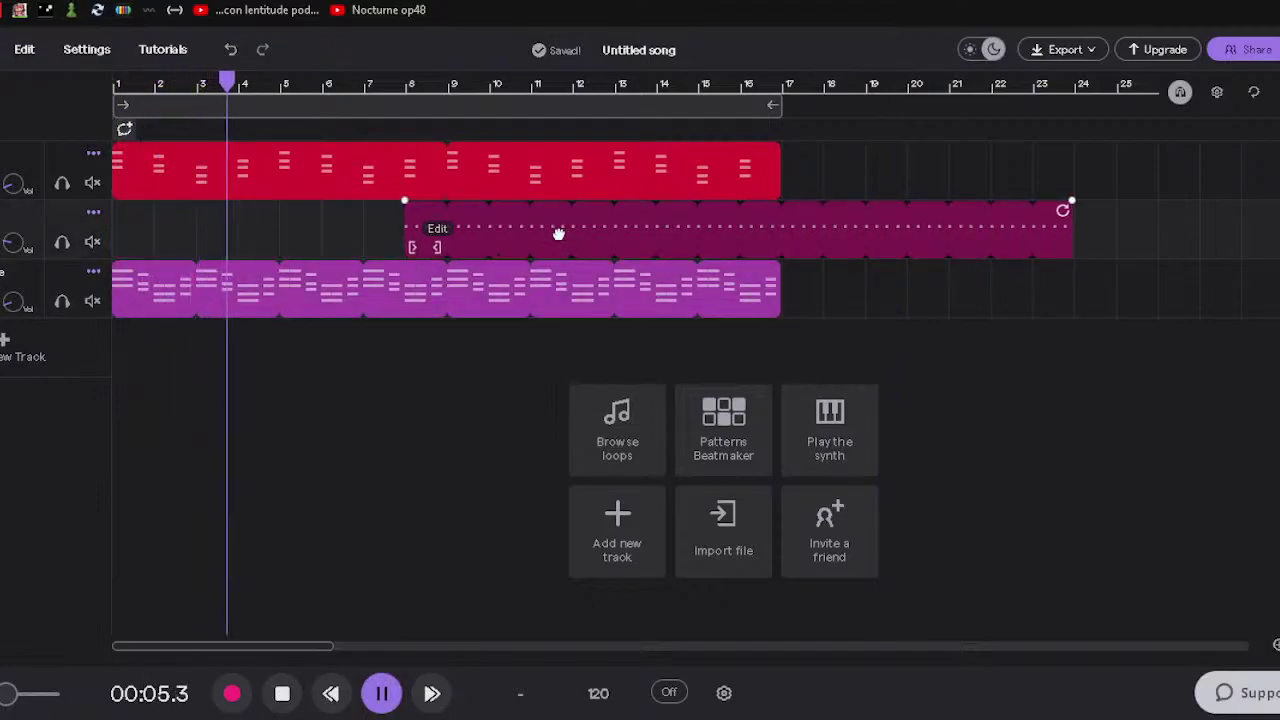
left_click_drag(560, 233, 430, 228)
Move the vibraphone clip to start at bar 9, audition its entry, and restart playback from bar 1.
left_click_drag(230, 287, 565, 278)
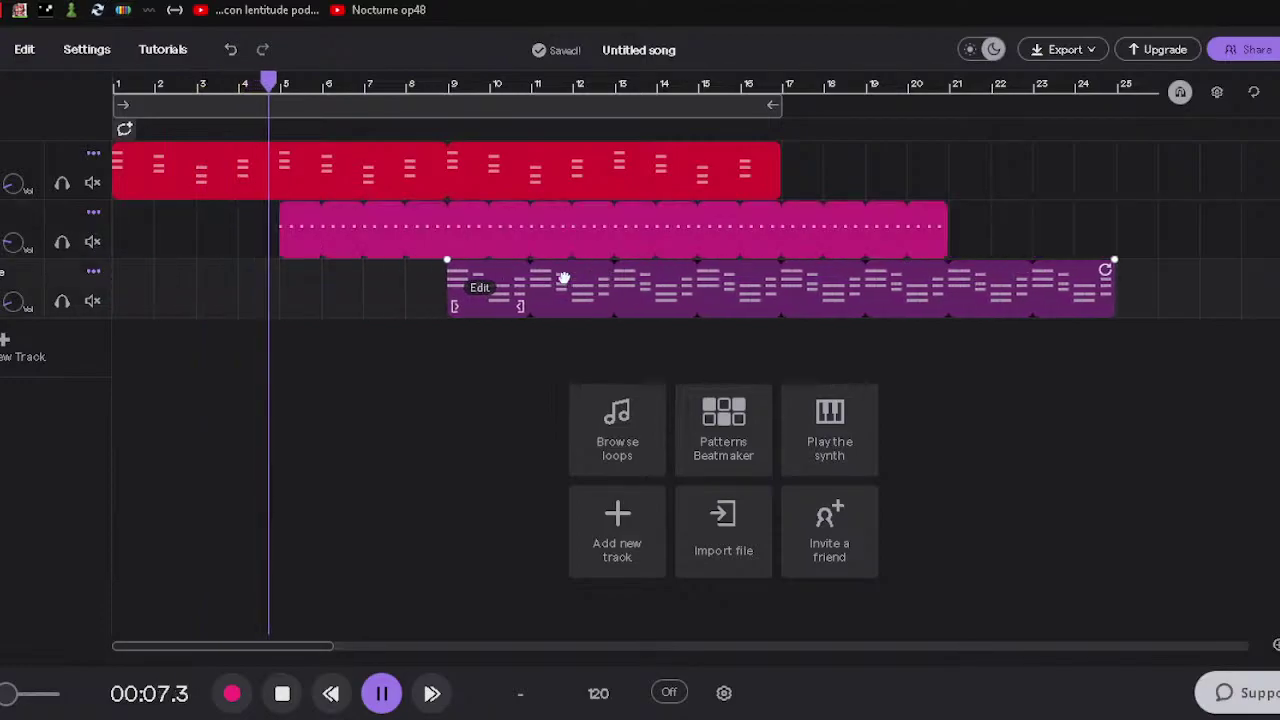
left_click(445, 409)
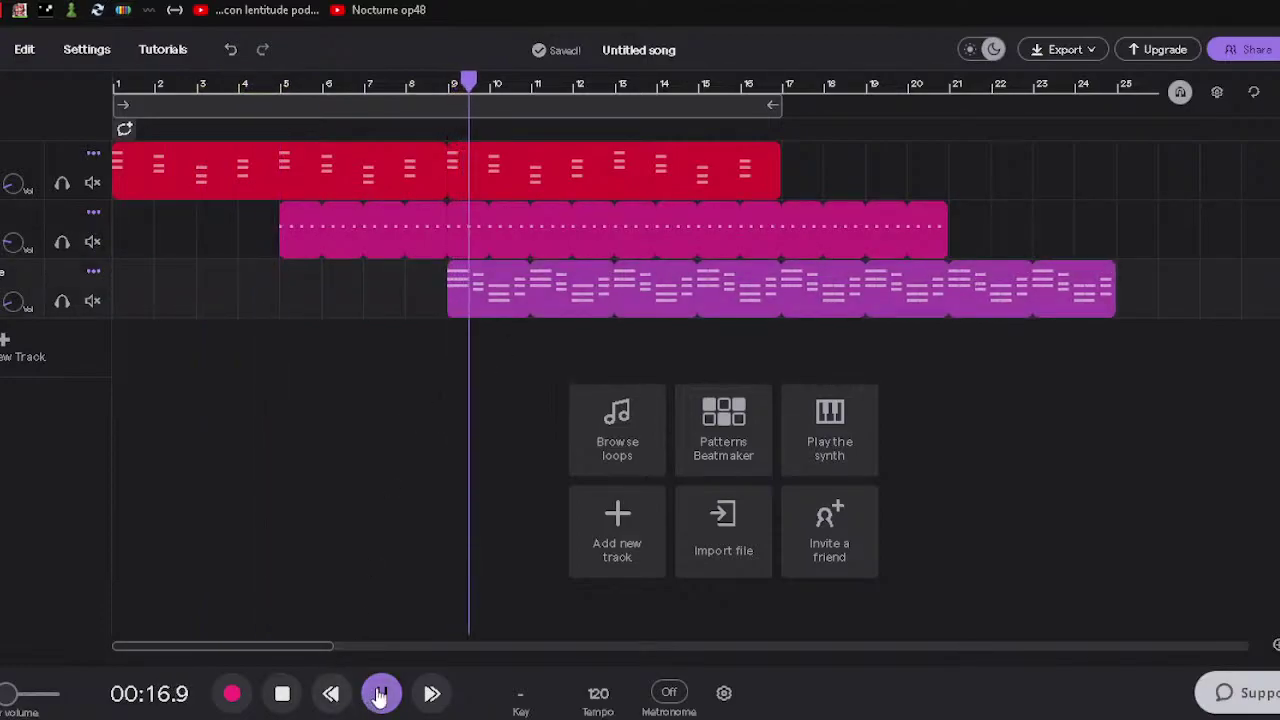
left_click(281, 695)
left_click(281, 695)
left_click(383, 693)
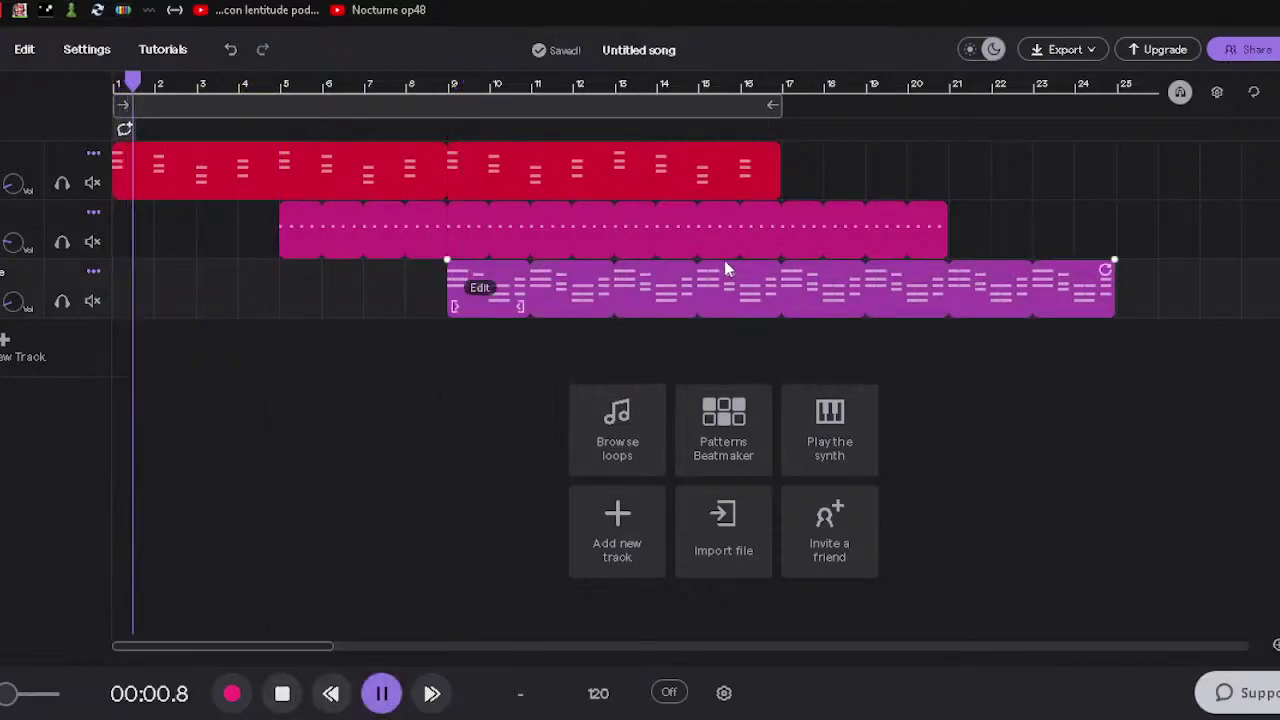
Shorten the vibraphone loop to end at bar 21, extend the synth chord loop to bar 25, and play from near bar 24.
left_click_drag(1111, 298, 943, 297)
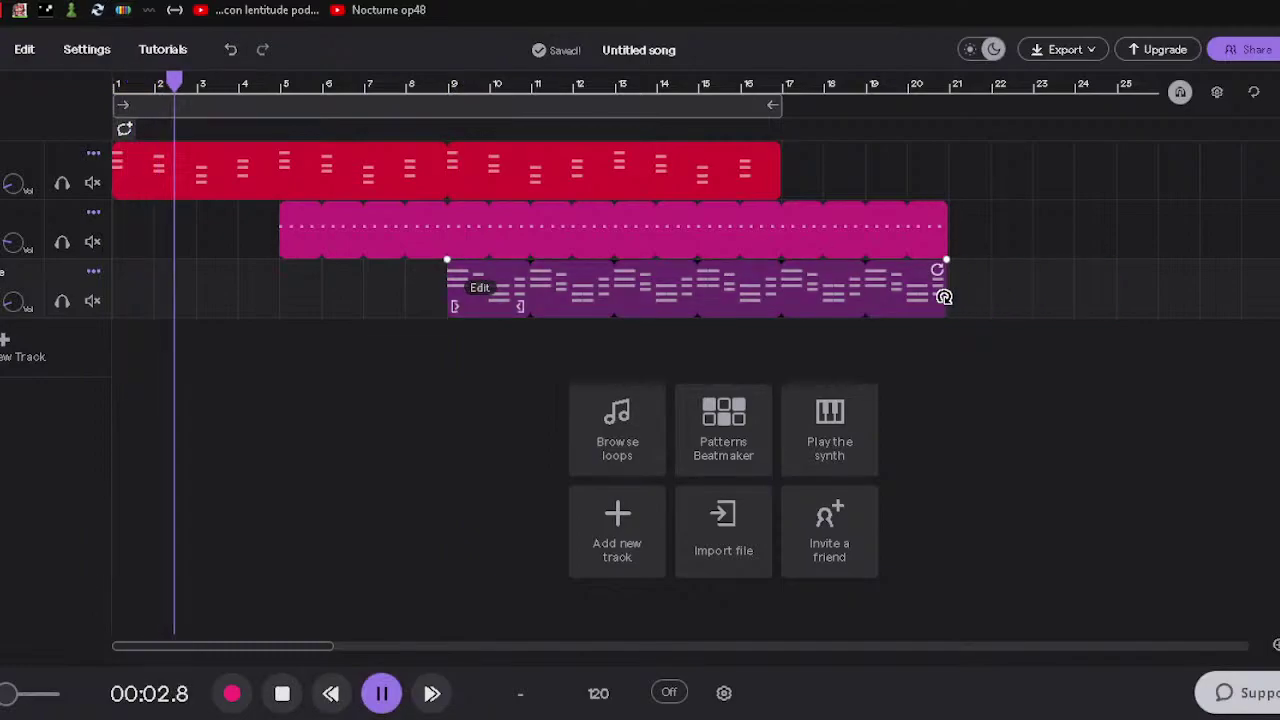
left_click_drag(777, 183, 1140, 185)
left_click(1077, 322)
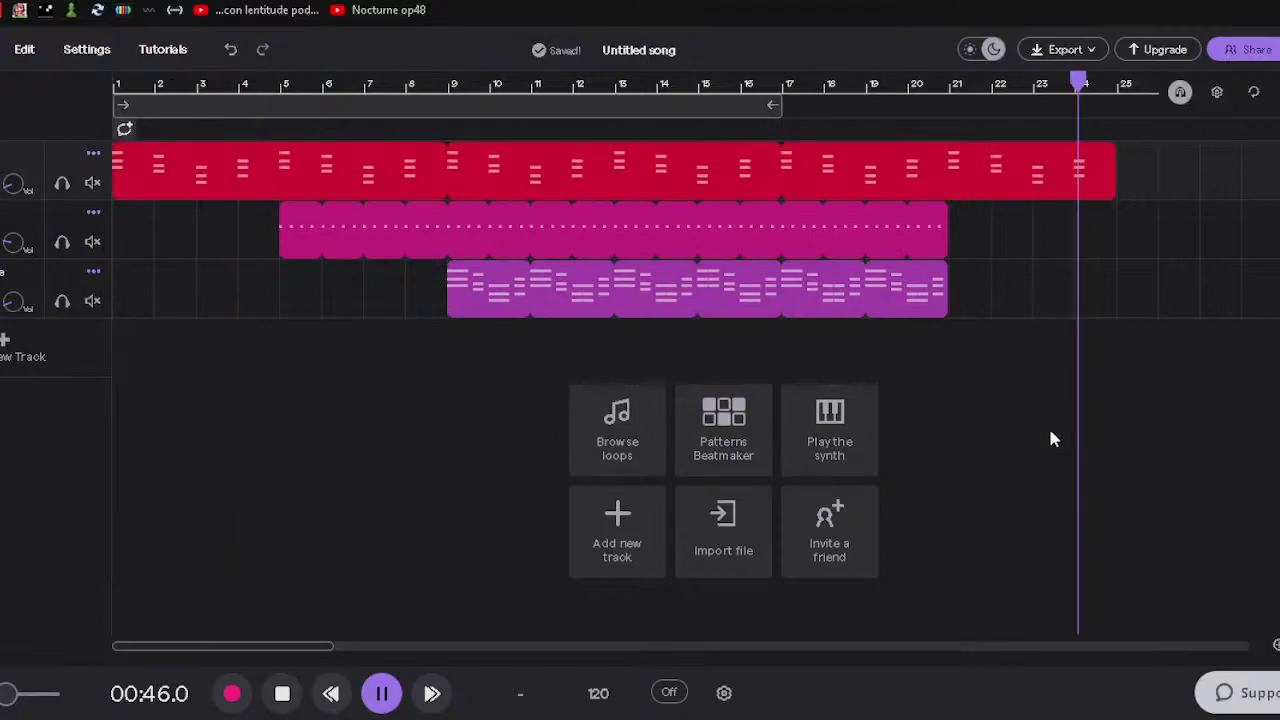
Shorten the synth chord loop to end at bar 21 and replay the song from about bar 4.
left_click(200, 85)
left_click(284, 85)
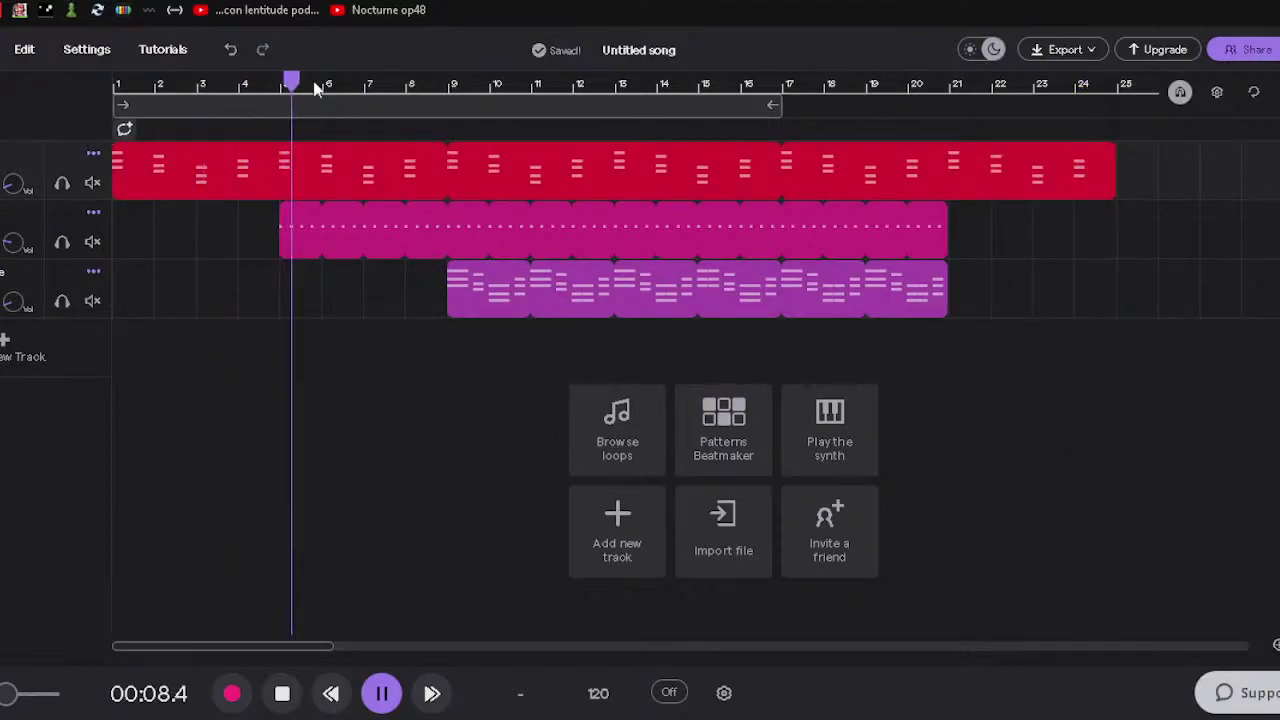
left_click(208, 85)
left_click_drag(1109, 194, 951, 192)
left_click(1026, 436)
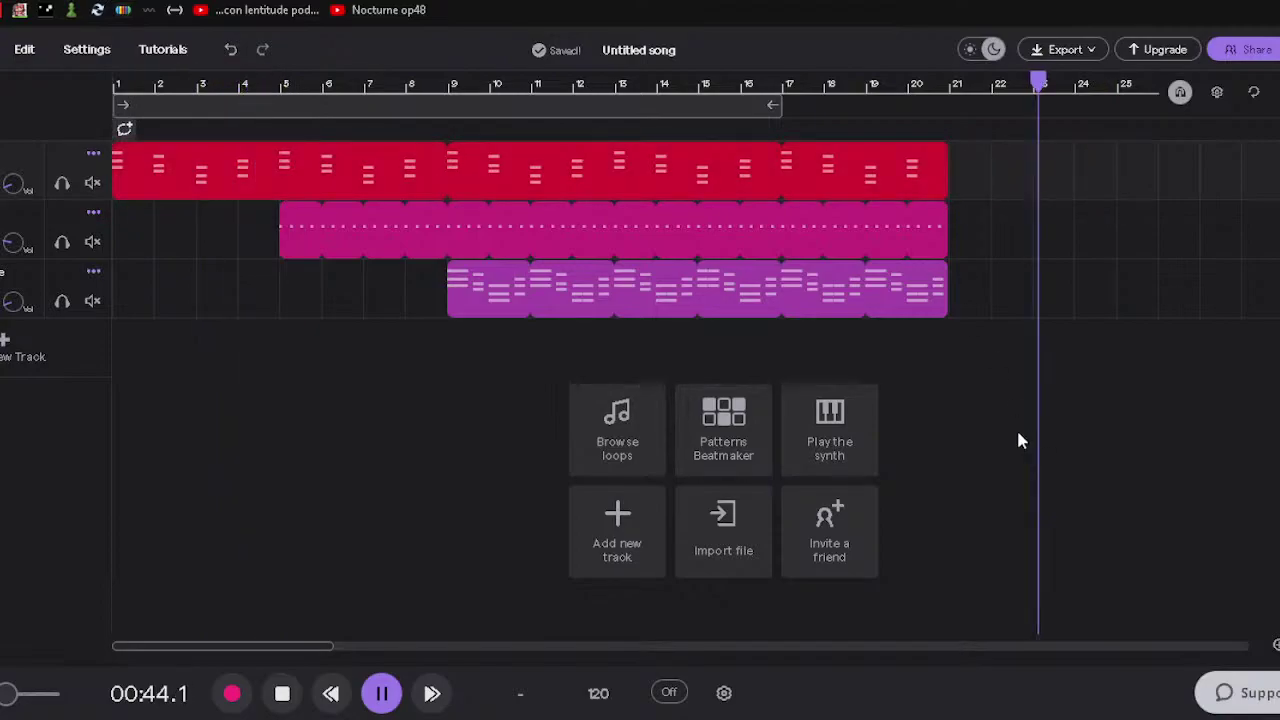
left_click(252, 82)
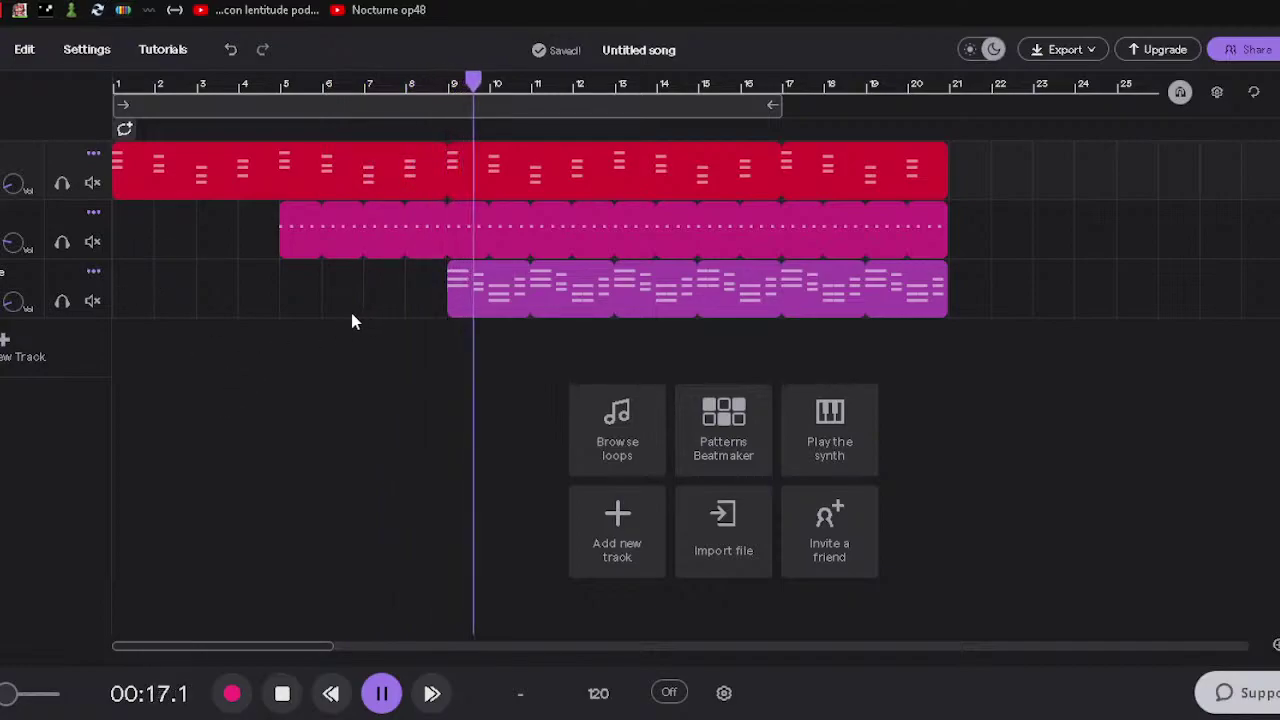
Open the vibraphone clip's notes in the piano roll and display their velocities at a closer zoom.
double_click(609, 287)
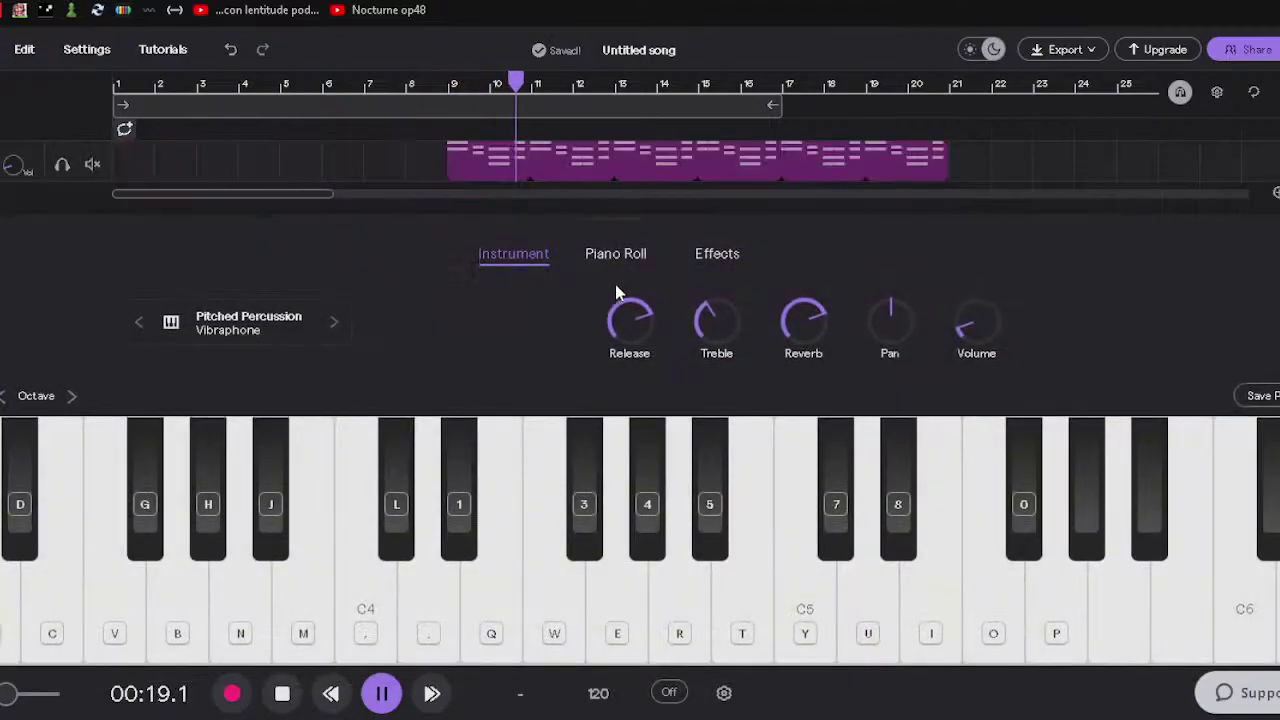
left_click(648, 262)
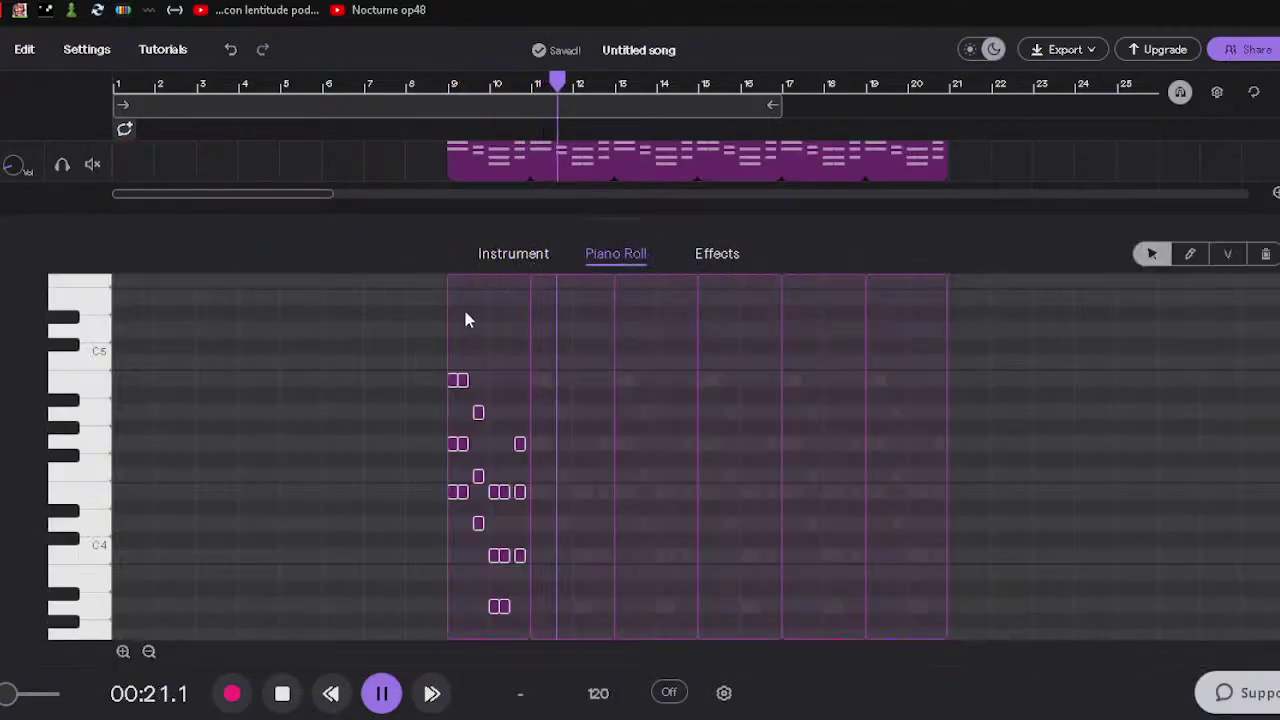
left_click(414, 333)
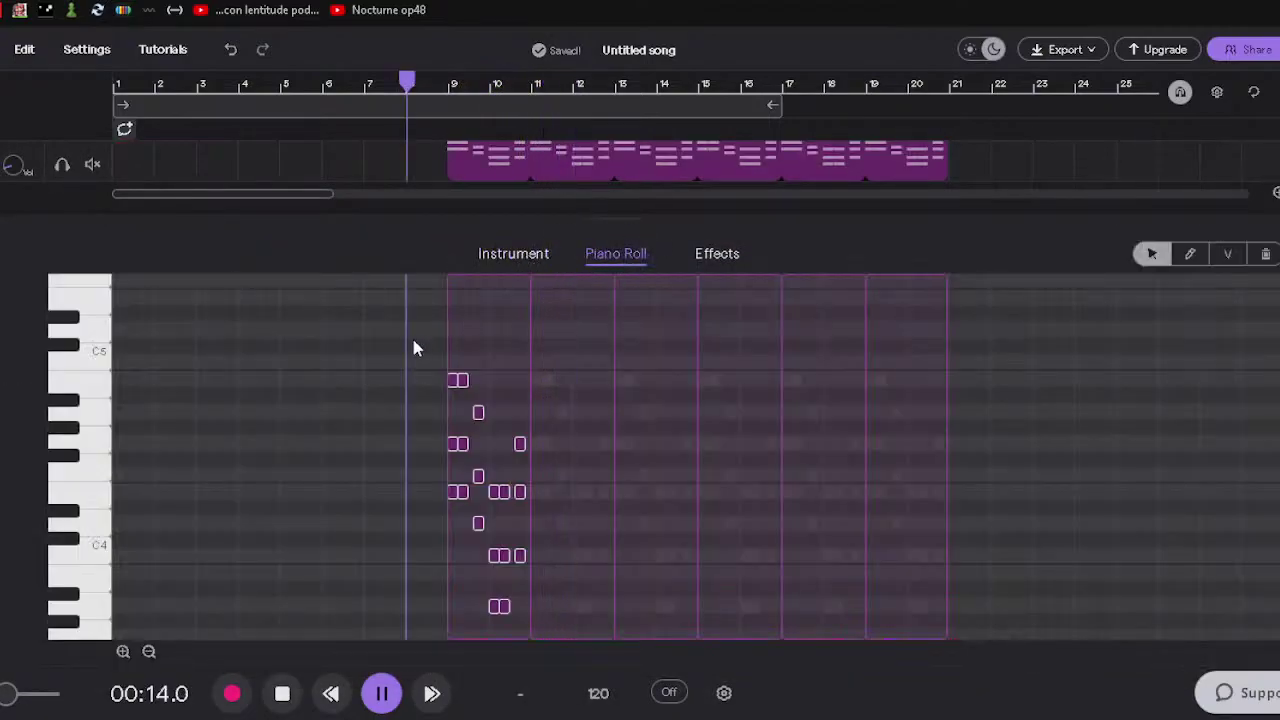
left_click(1227, 253)
left_click(622, 606)
scroll(455, 450, "up", 2)
scroll(455, 450, "down", 3)
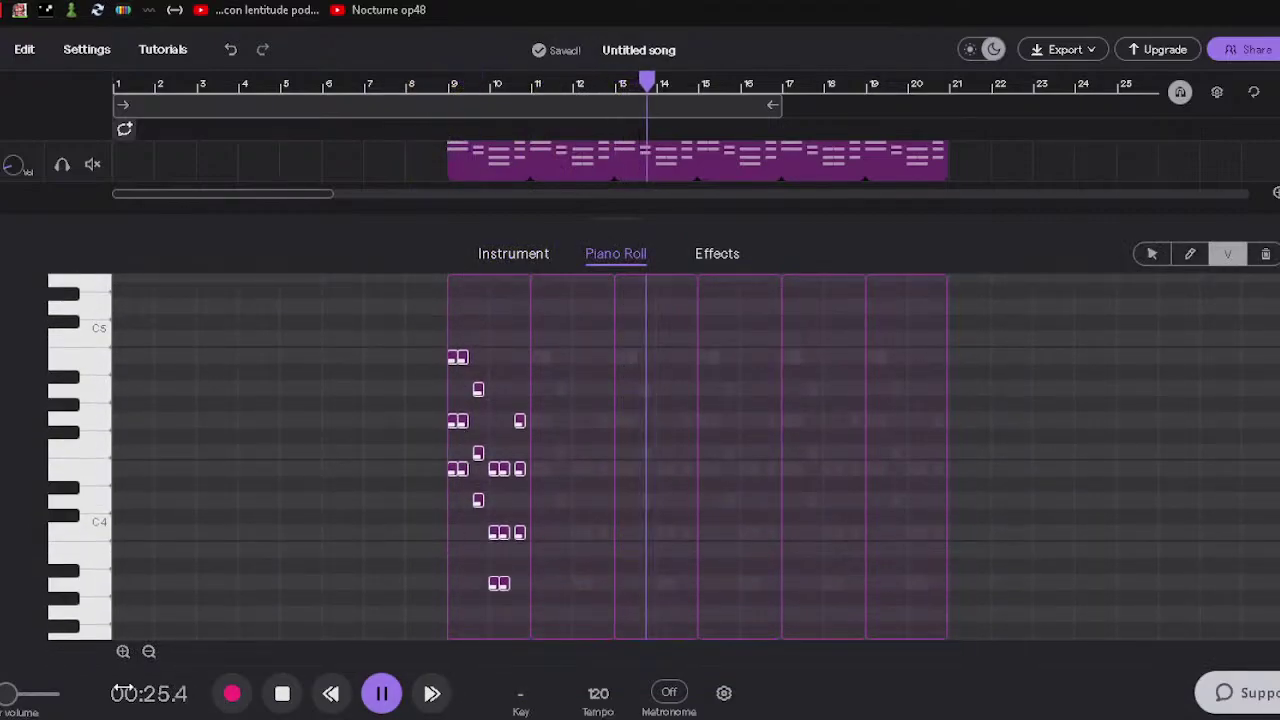
left_click(123, 652)
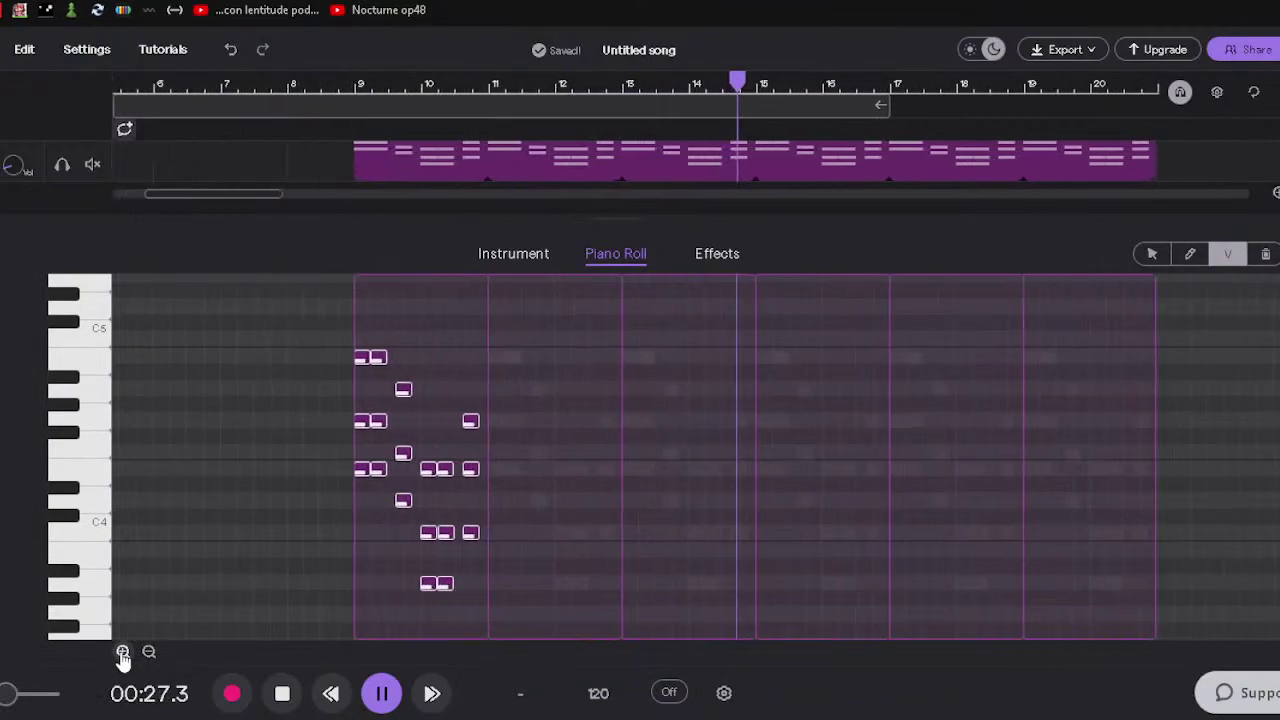
left_click(123, 652)
left_click(123, 652)
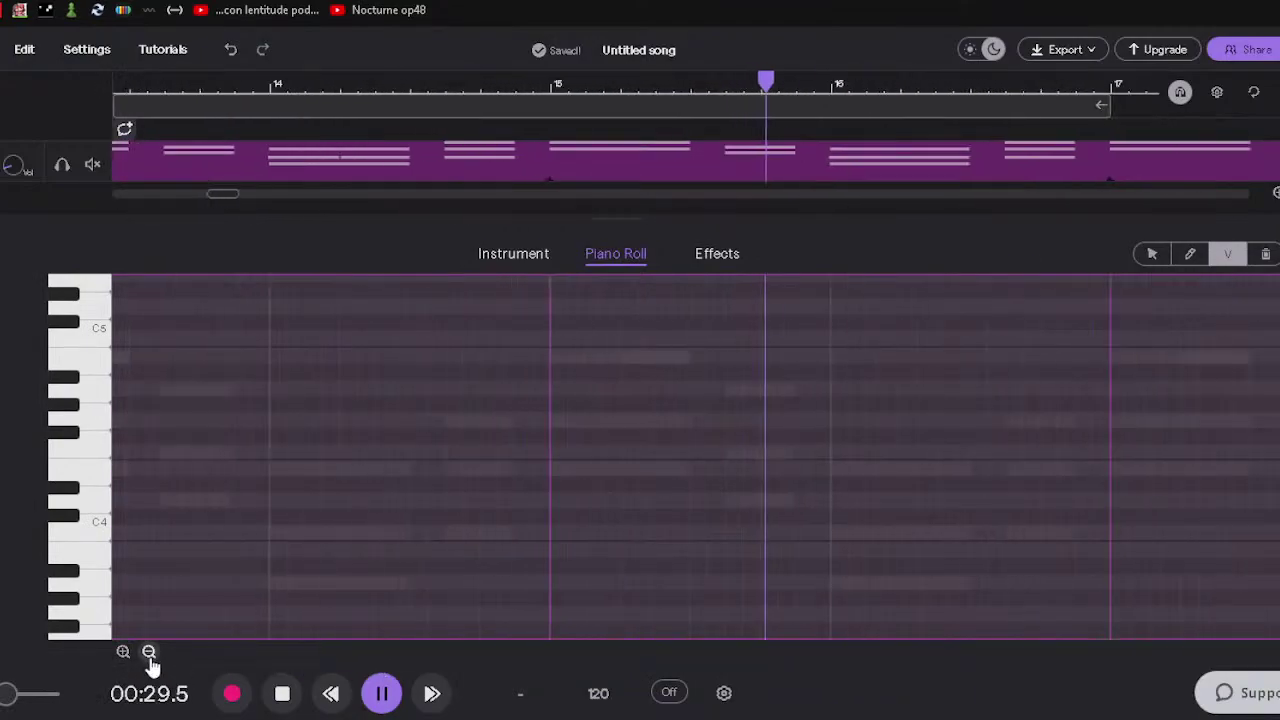
left_click(149, 651)
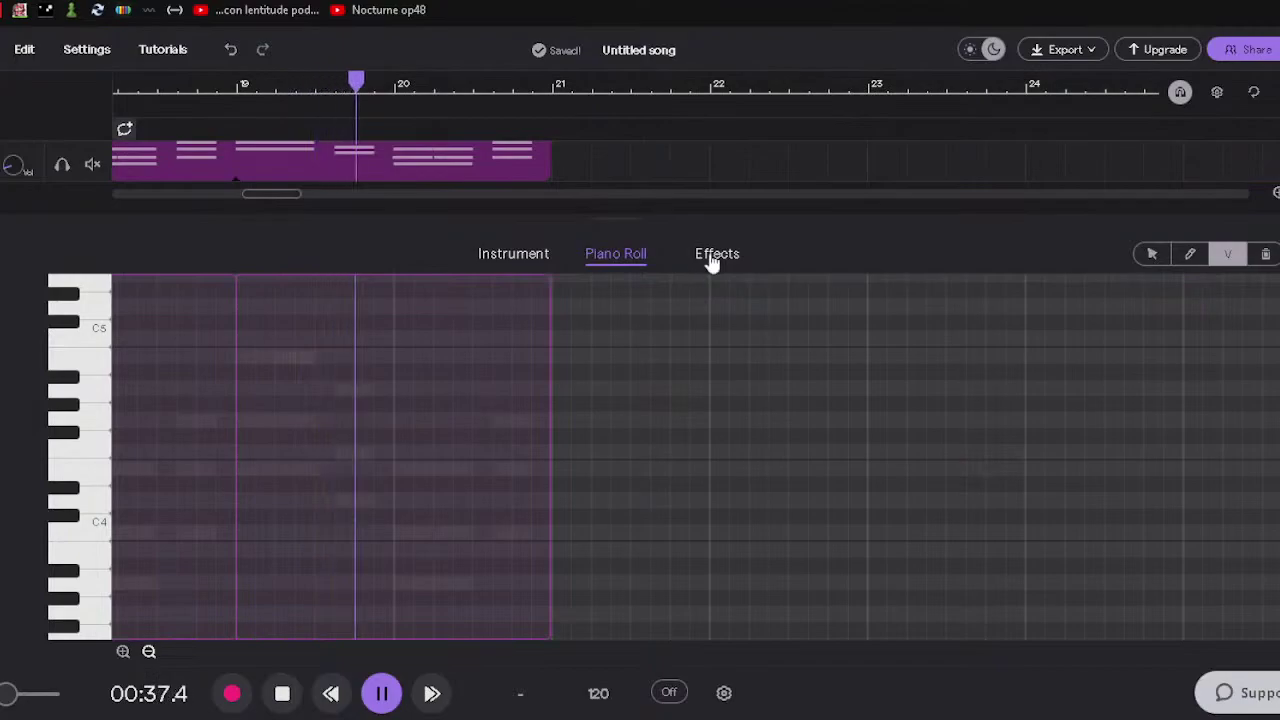
scroll(370, 490, "down", 4)
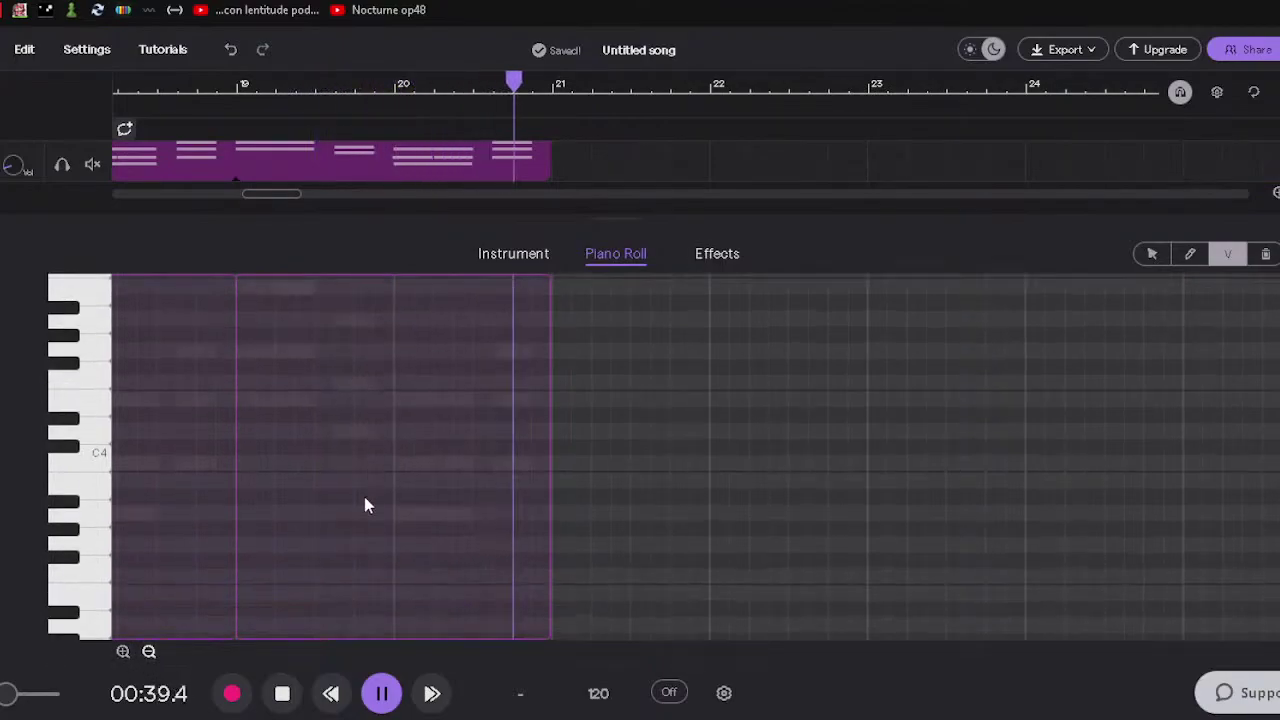
key("space")
scroll(463, 489, "up", 2)
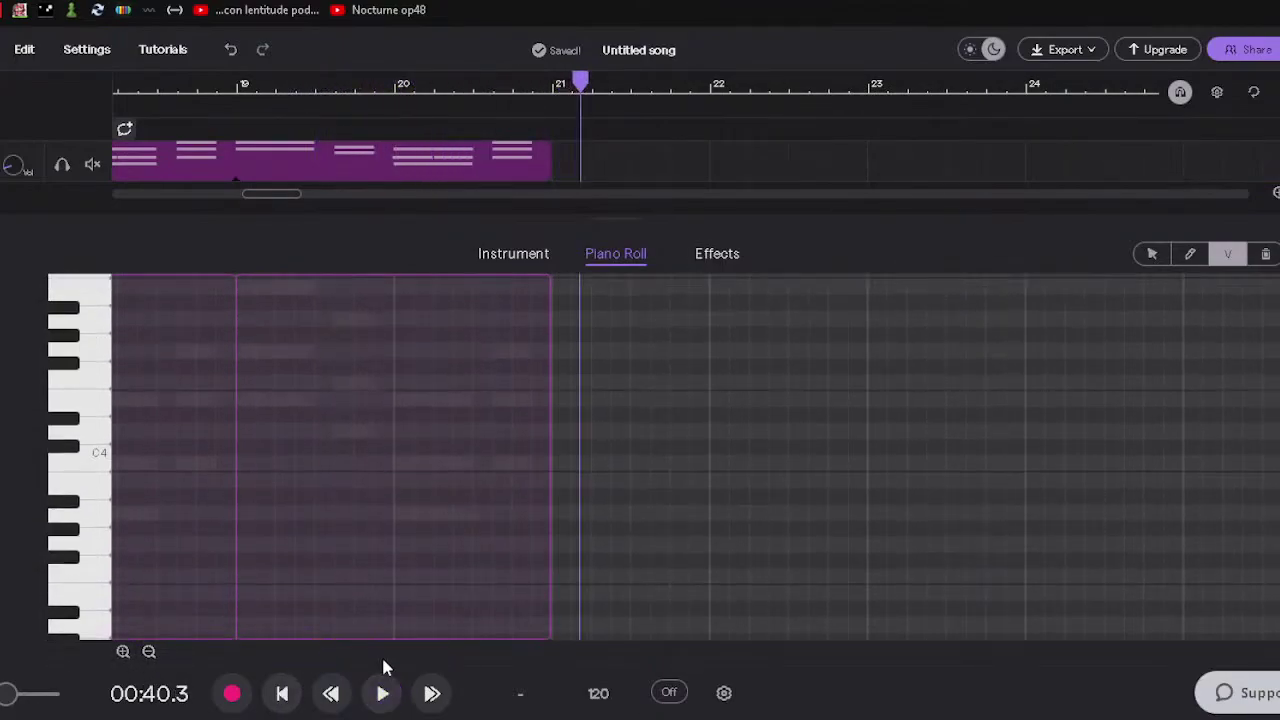
right_click(727, 520)
left_click(557, 476)
right_click(824, 451)
left_click(677, 489)
scroll(640, 515, "up", 6)
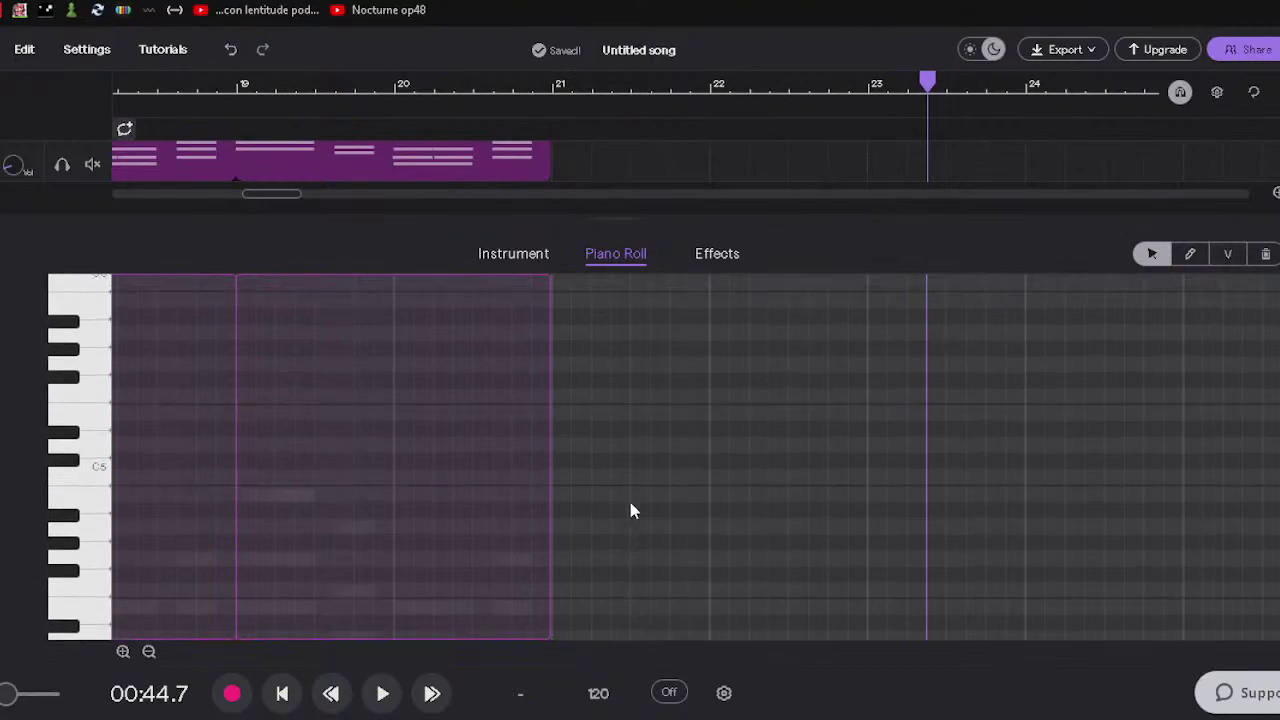
left_click(148, 651)
left_click(148, 651)
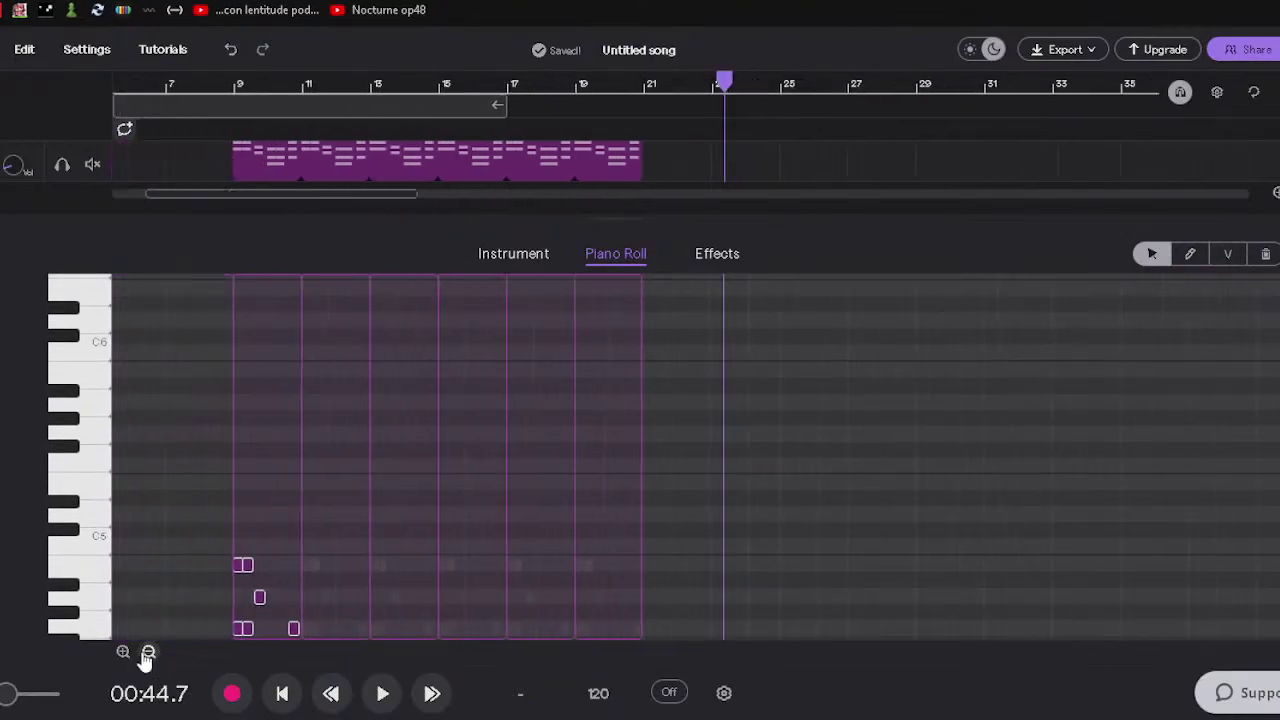
left_click(148, 651)
scroll(344, 510, "down", 5)
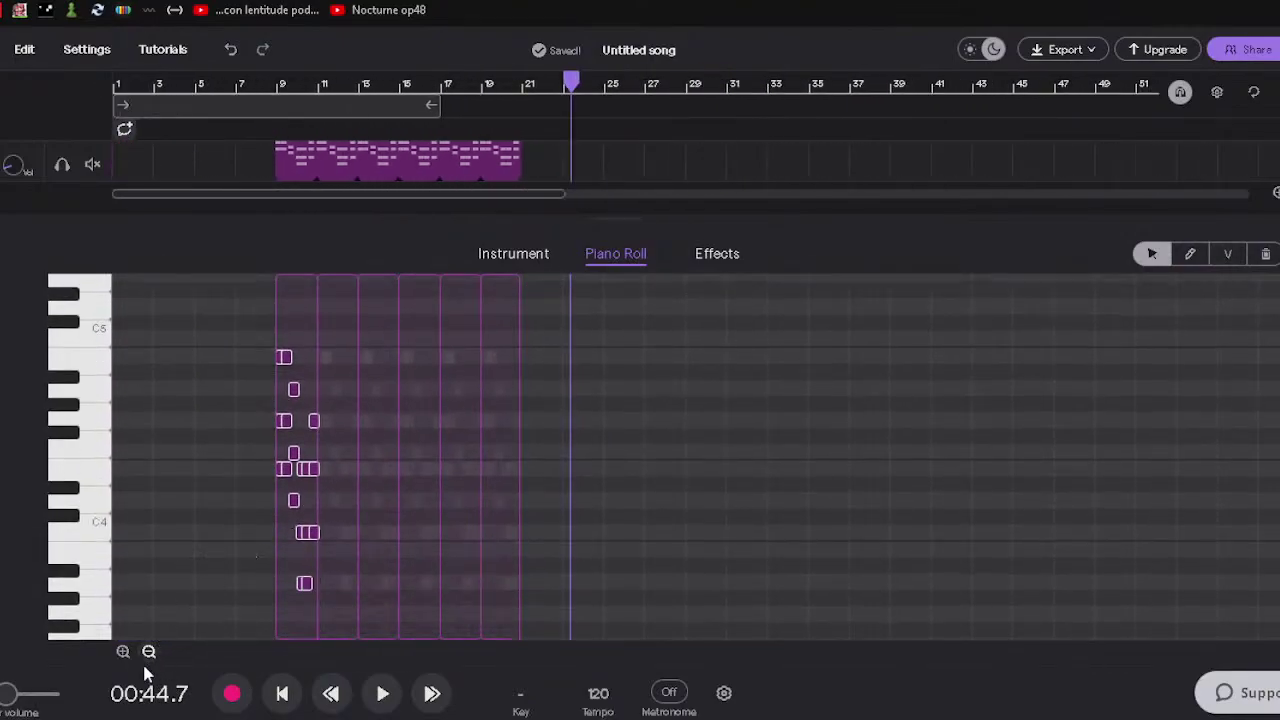
left_click(122, 655)
left_click(122, 655)
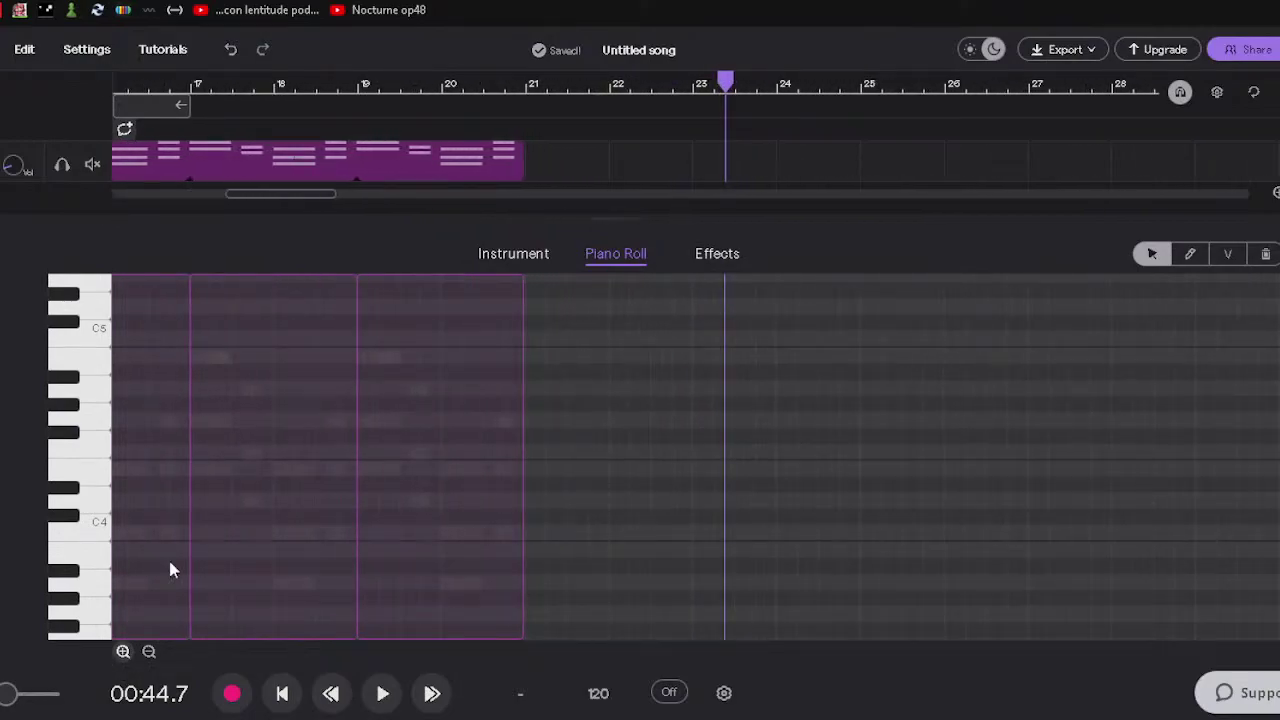
Examine the velocities of the vibraphone chord notes in bars 9 and 10.
left_click_drag(238, 88, 117, 87)
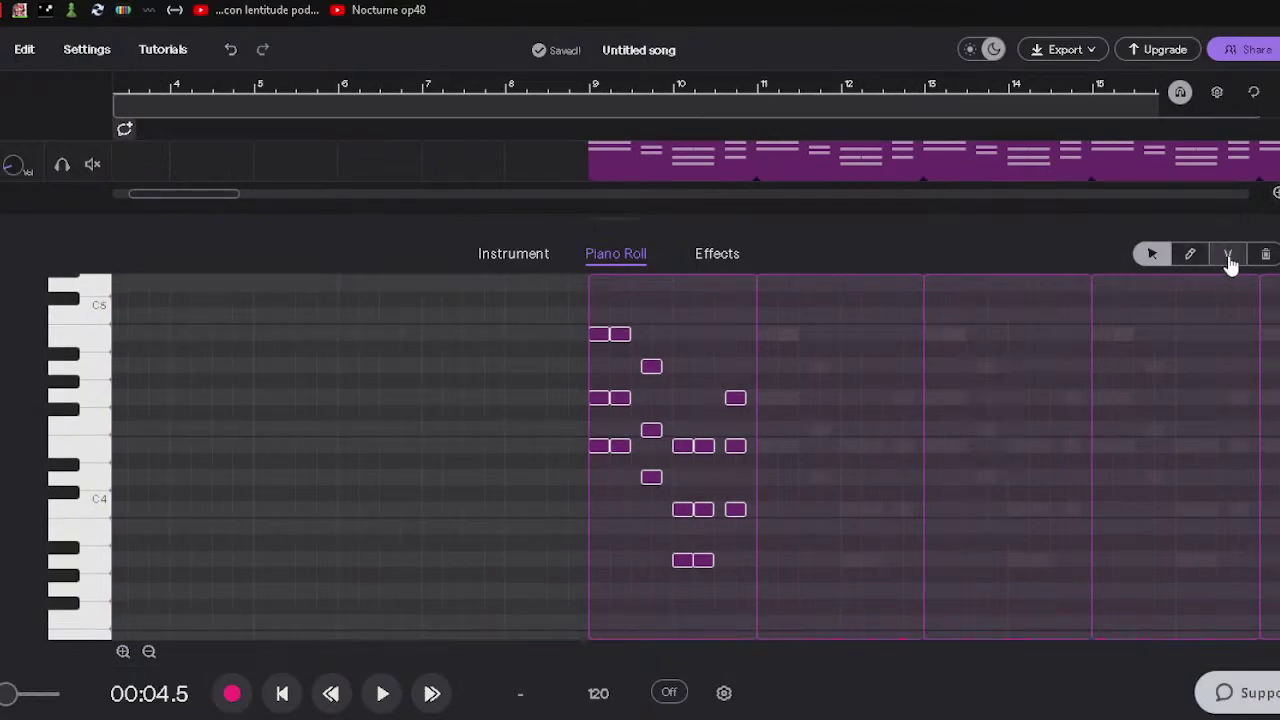
left_click(123, 652)
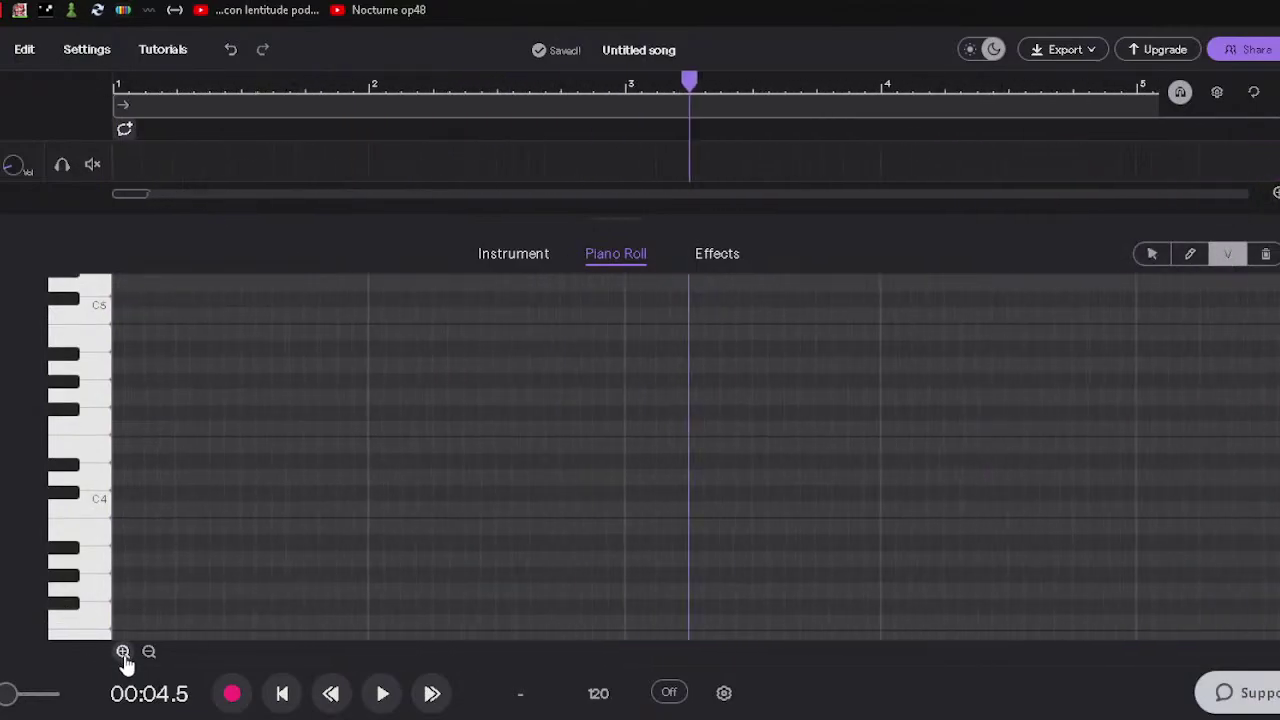
left_click_drag(127, 195, 180, 195)
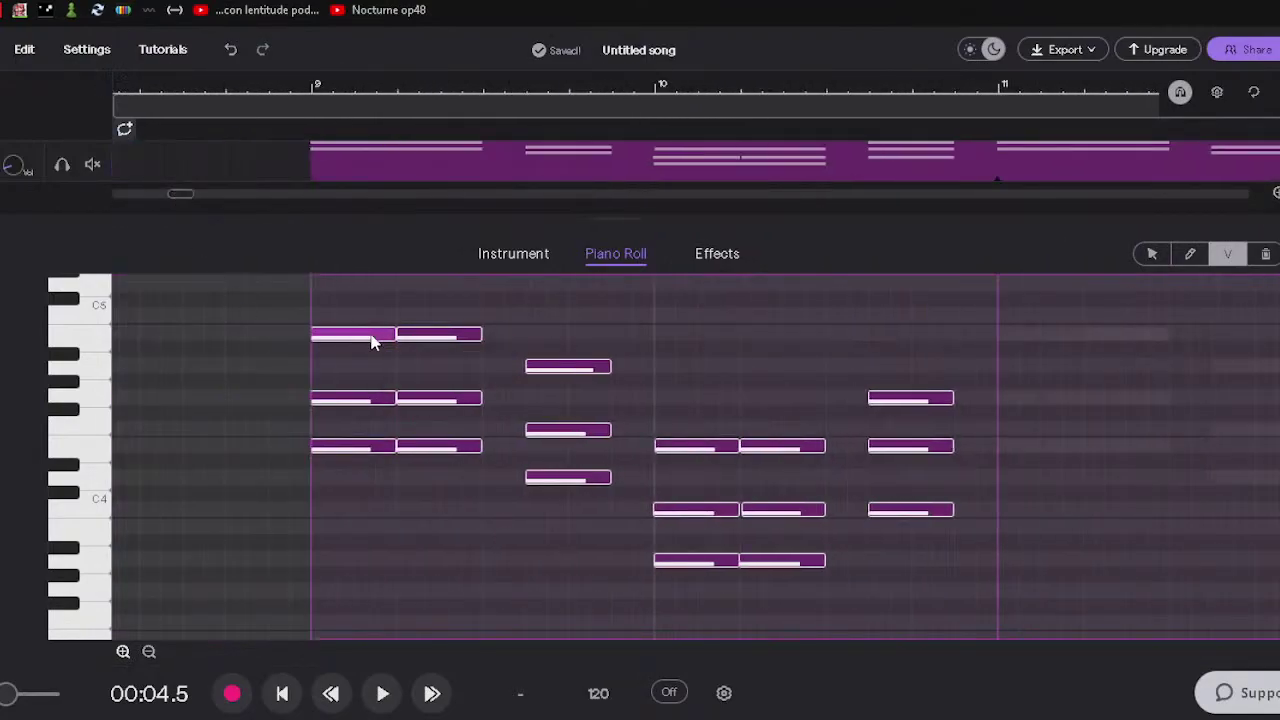
left_click(457, 351)
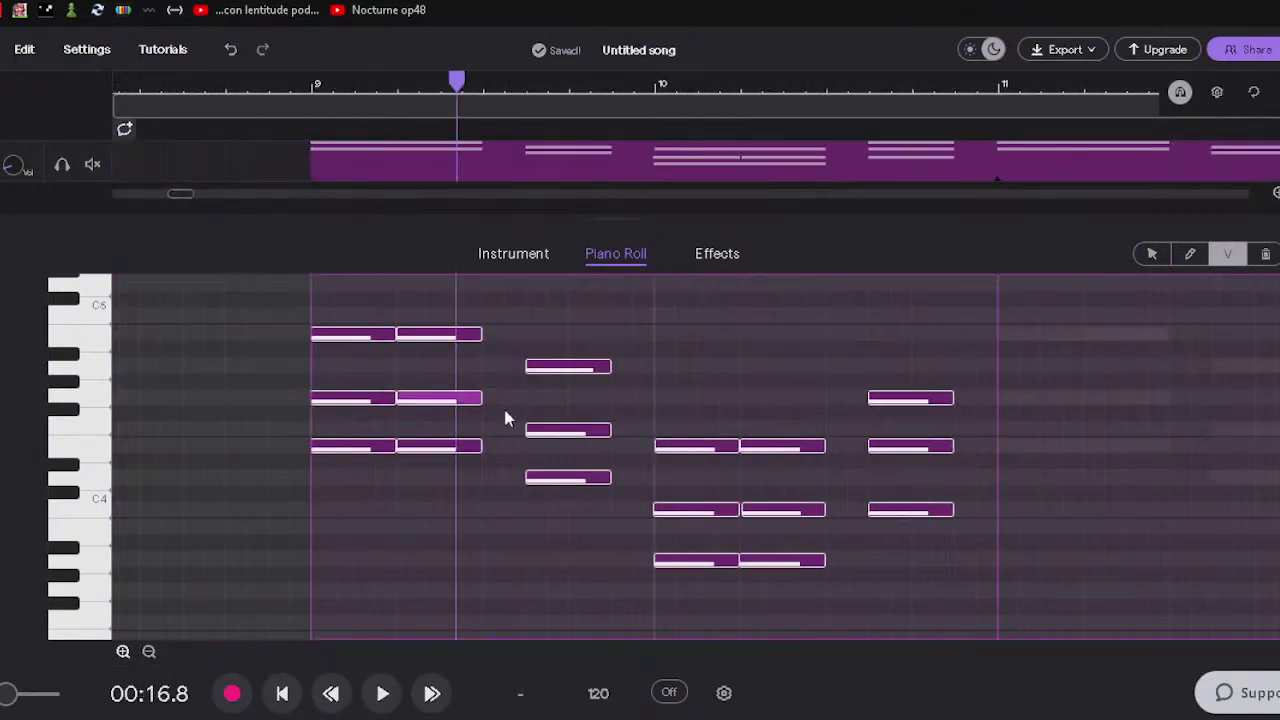
left_click(572, 436)
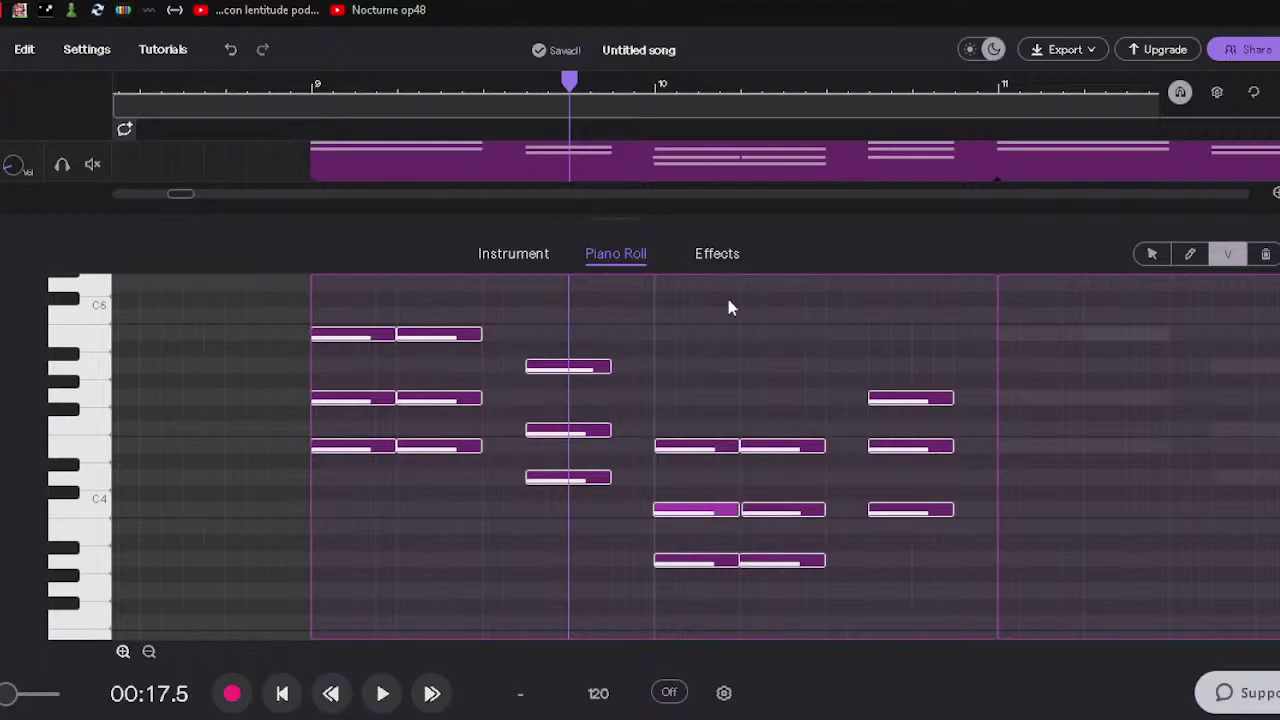
Play the song through from bar 1, close the vibraphone editor and return the playhead to the start.
left_click(293, 693)
left_click(383, 693)
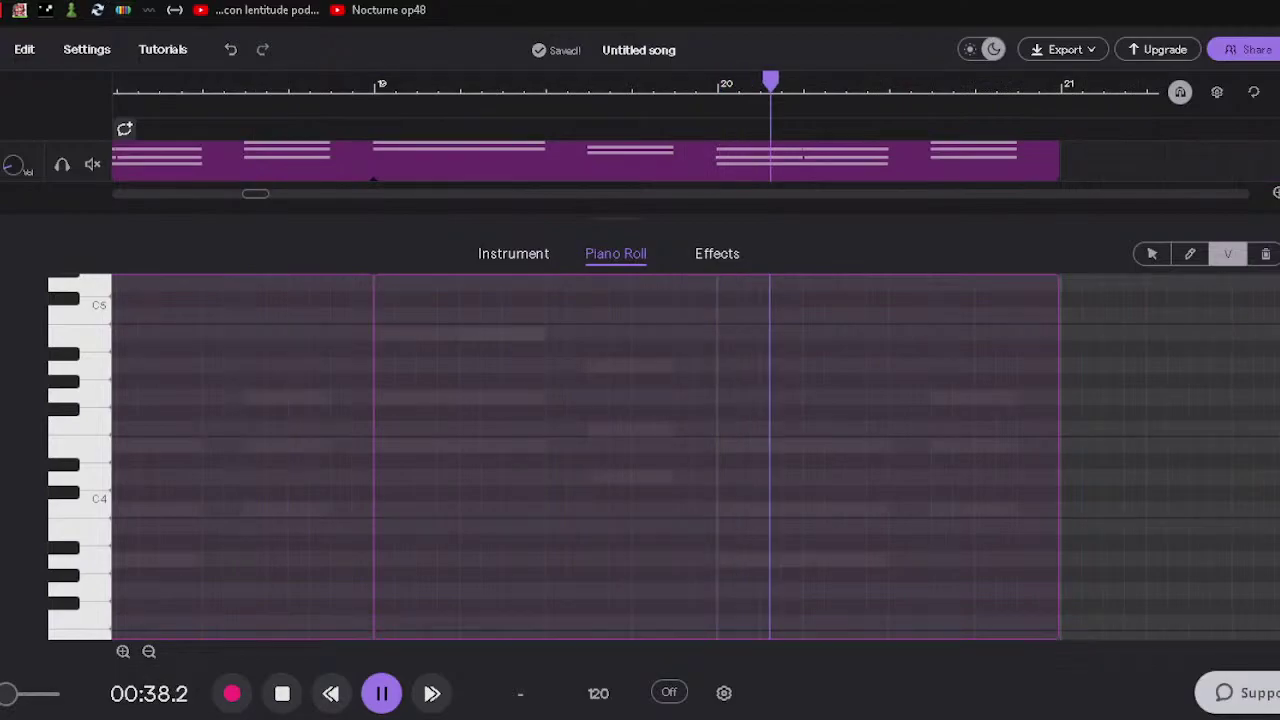
left_click(488, 215)
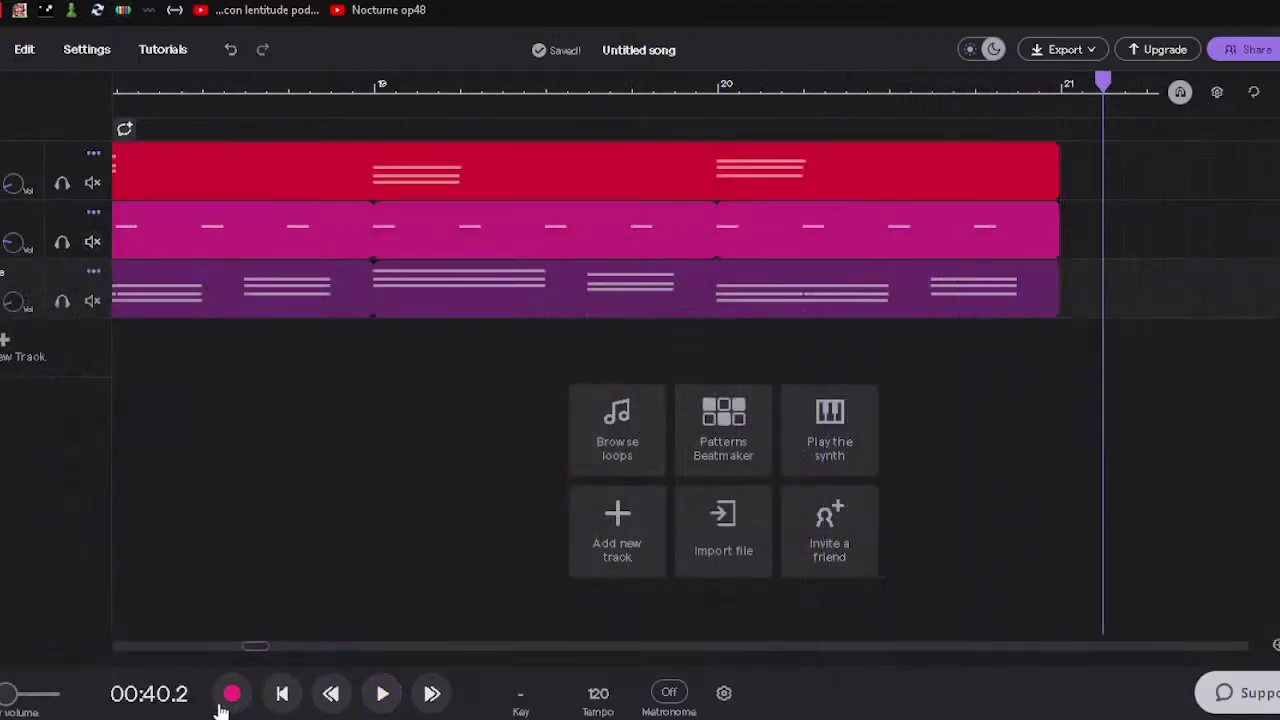
left_click(282, 694)
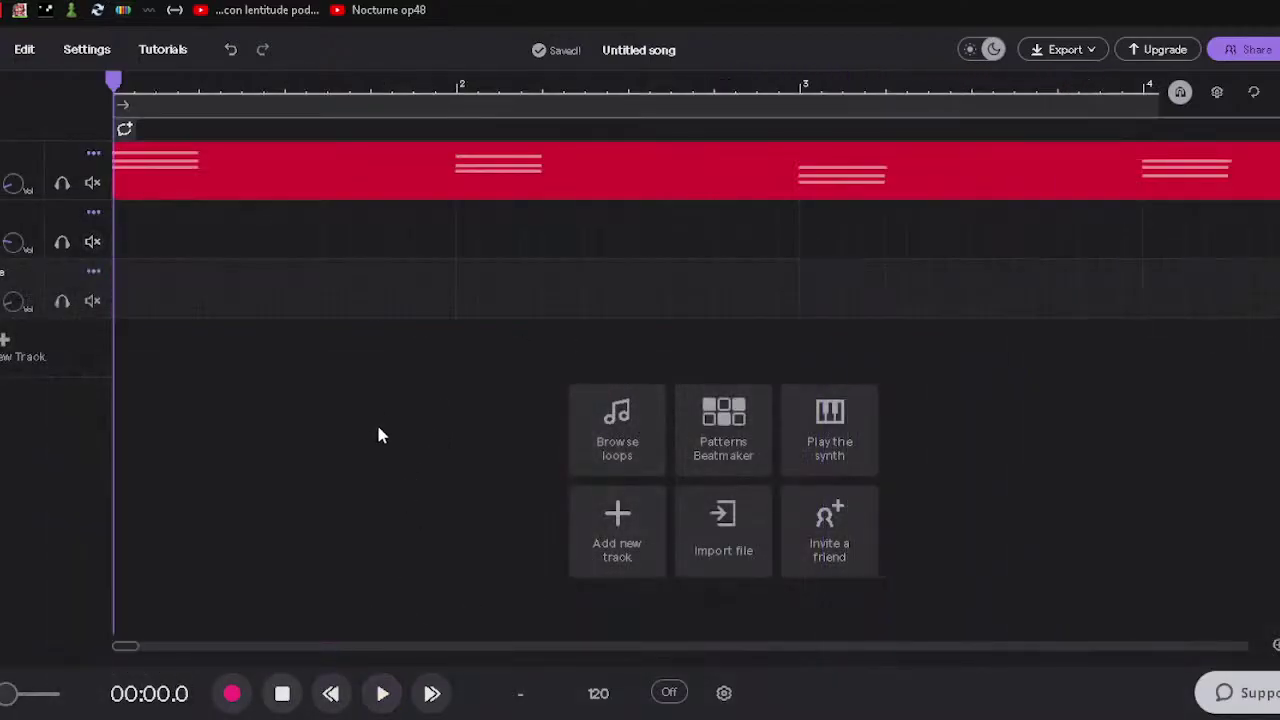
left_click(158, 243)
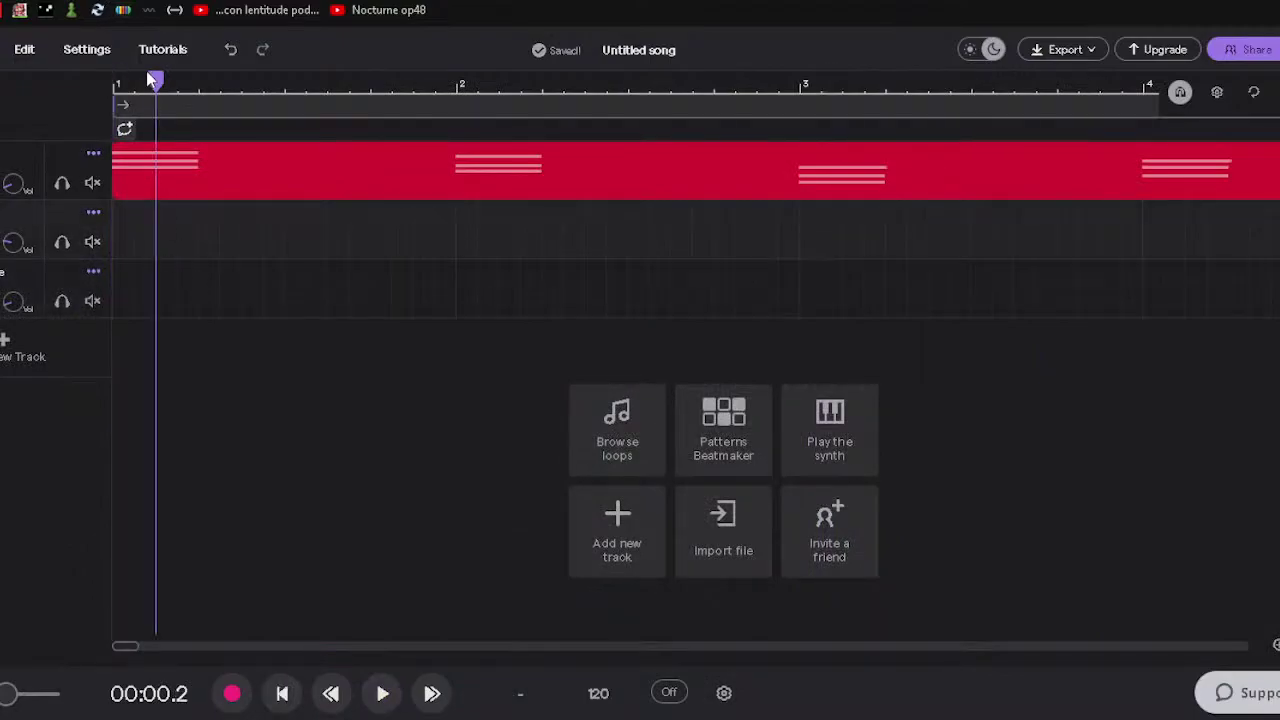
left_click_drag(153, 80, 113, 80)
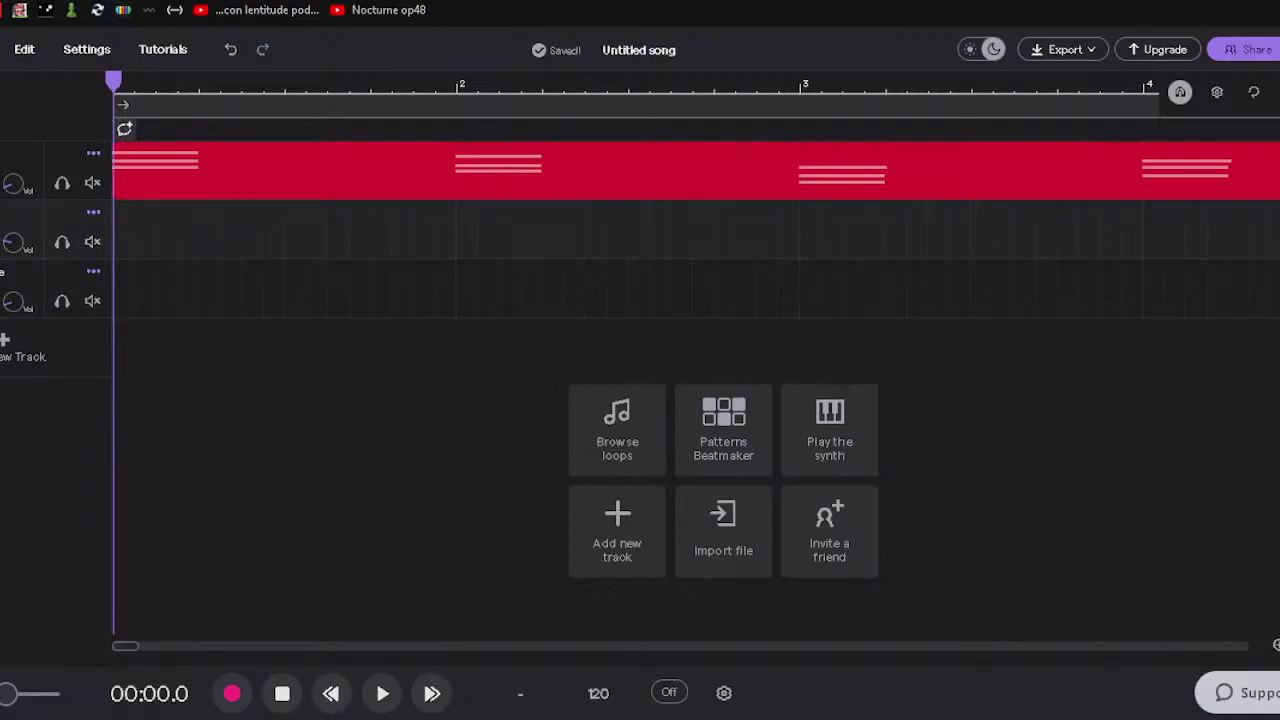
scroll(640, 230, "down", 5)
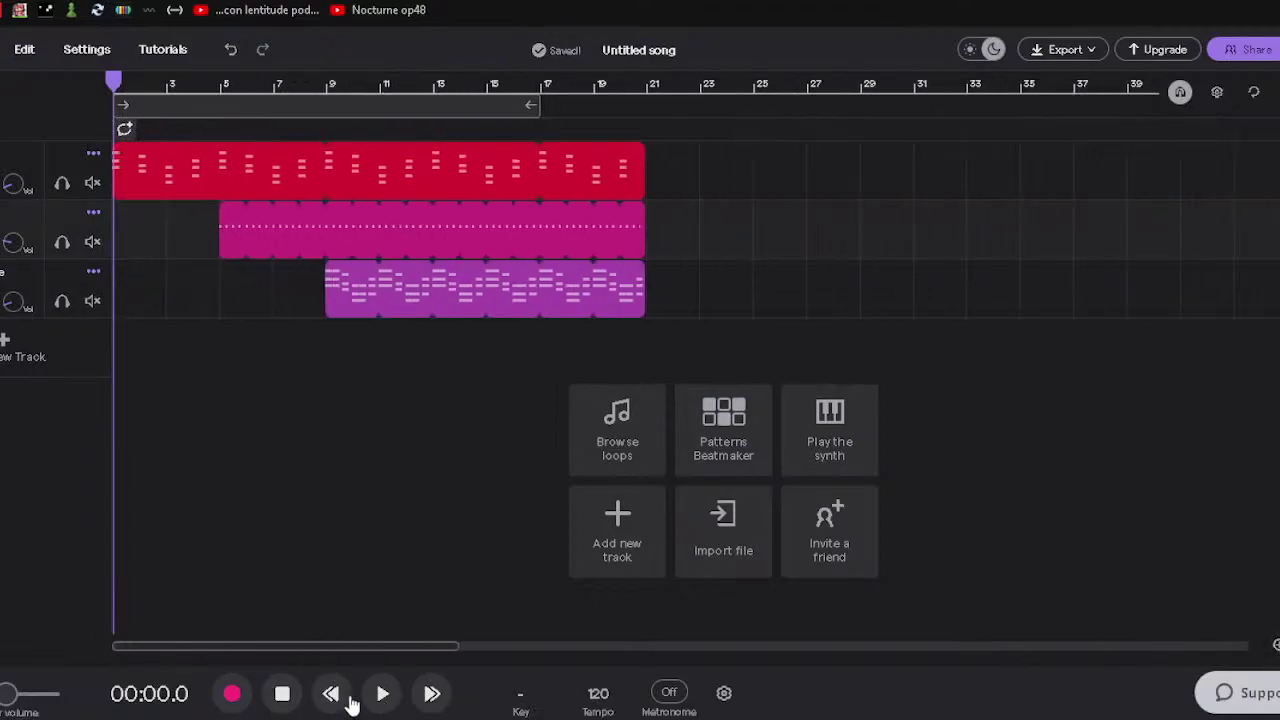
Add a Bass & 808 track and choose the Bass Harmonics preset from Bass - Electric.
left_click(8, 348)
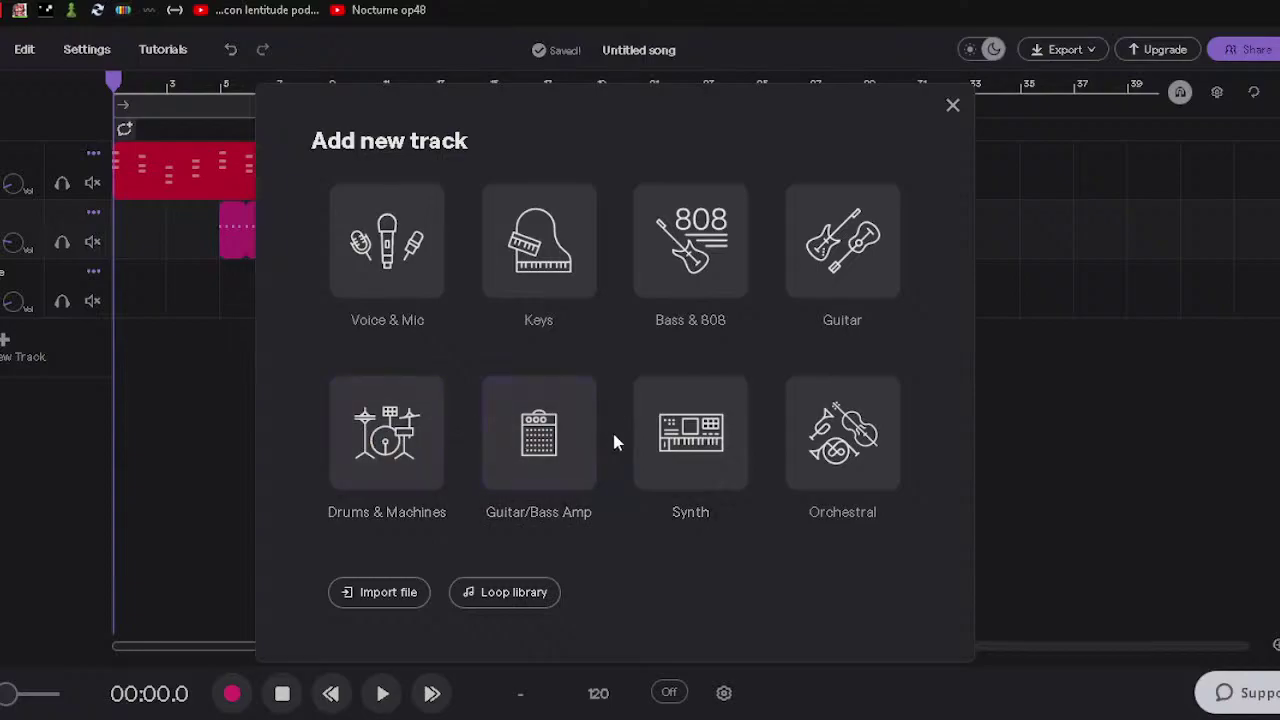
key("Escape")
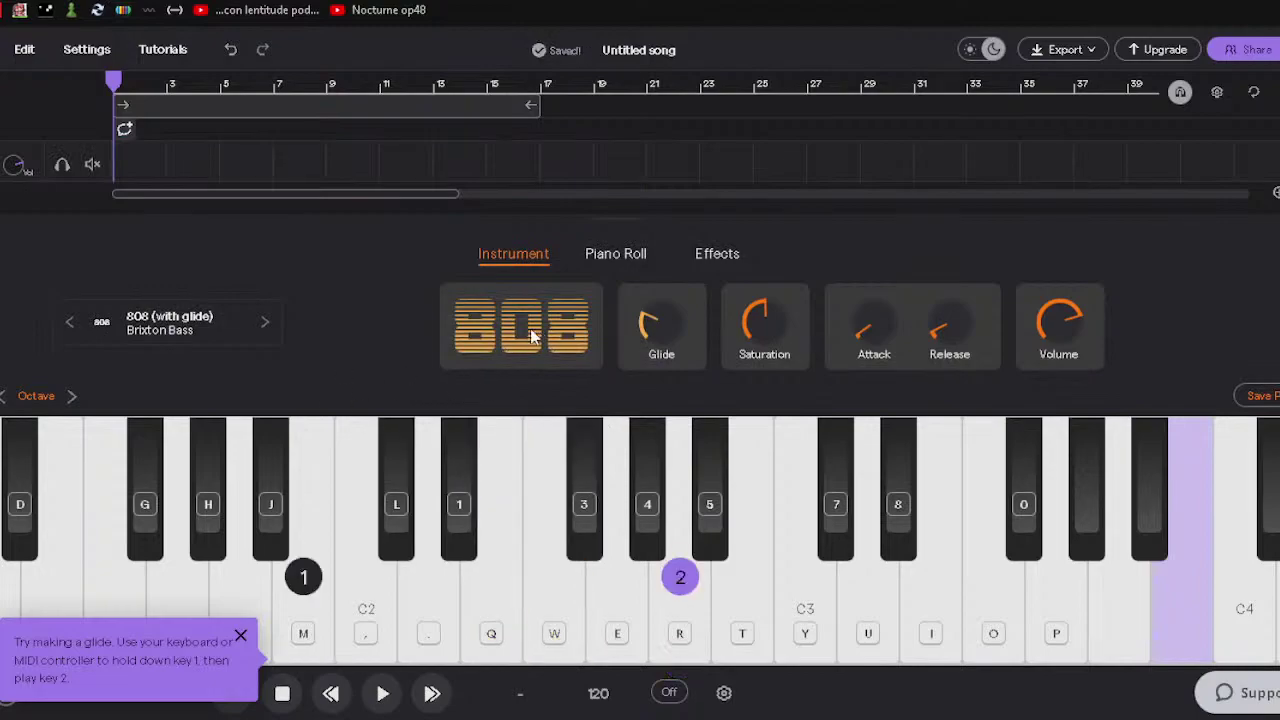
left_click(223, 328)
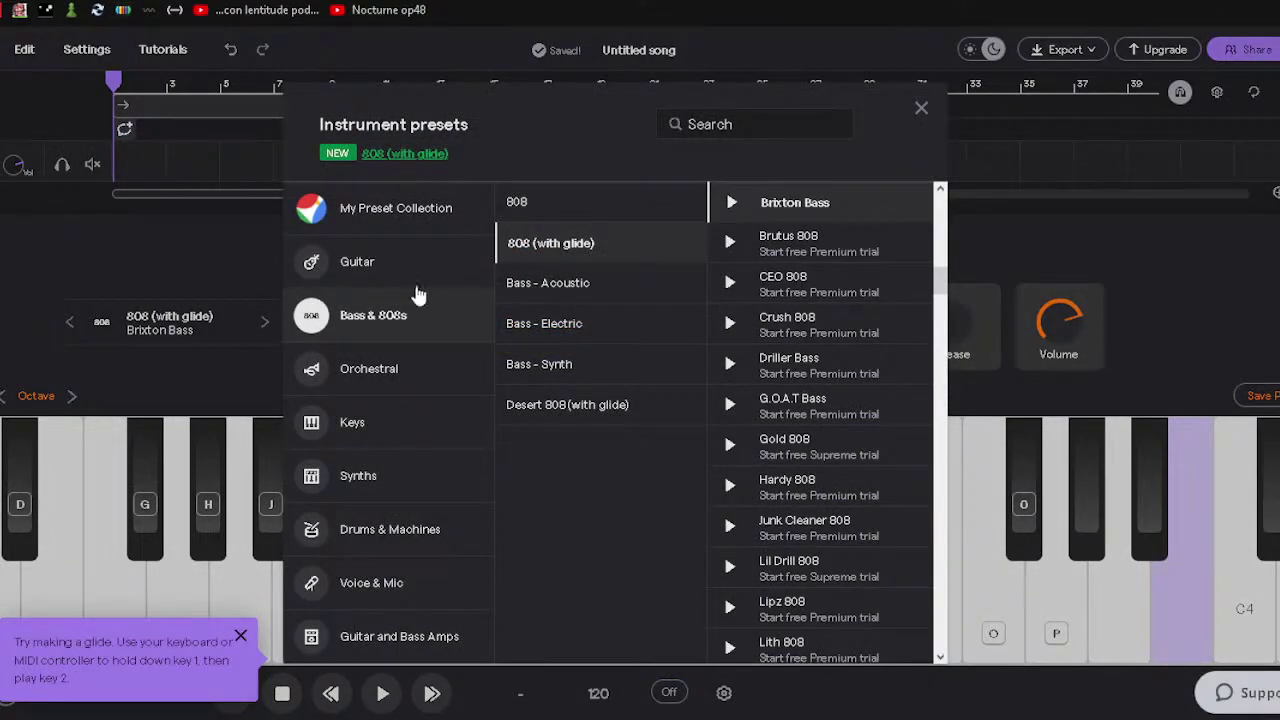
scroll(727, 250, "down", 5)
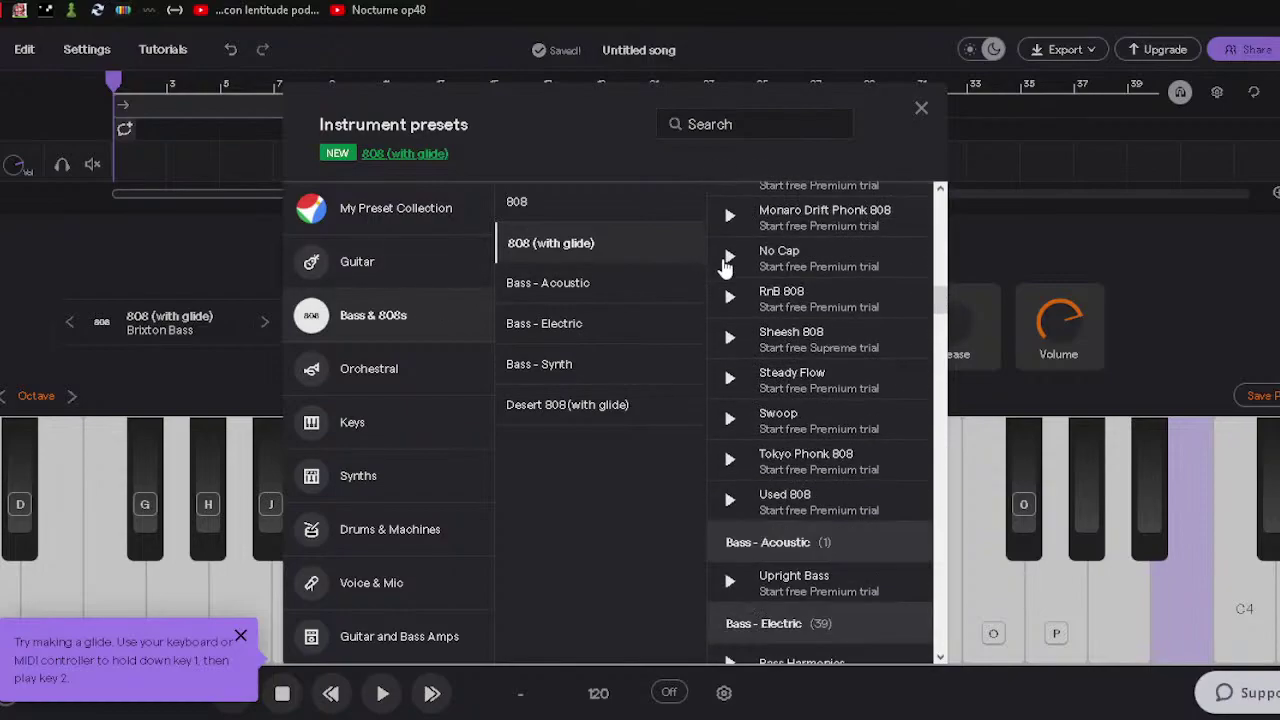
scroll(718, 390, "down", 2)
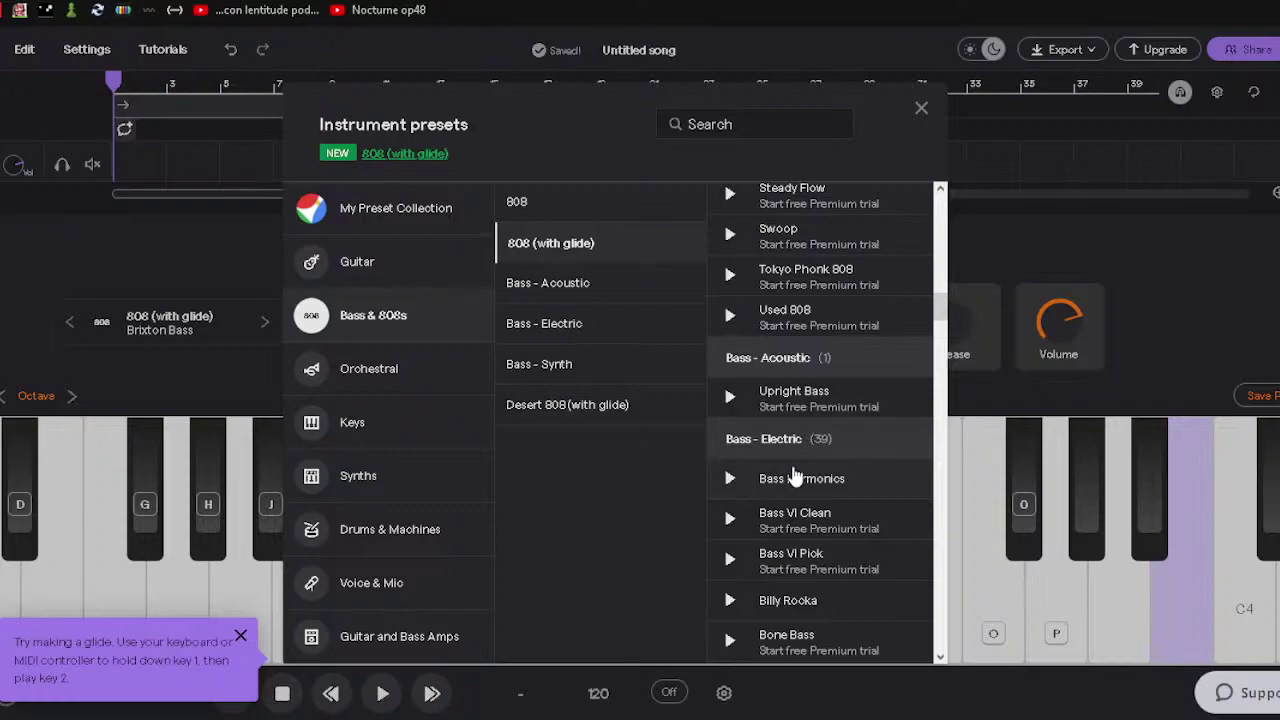
left_click(1138, 277)
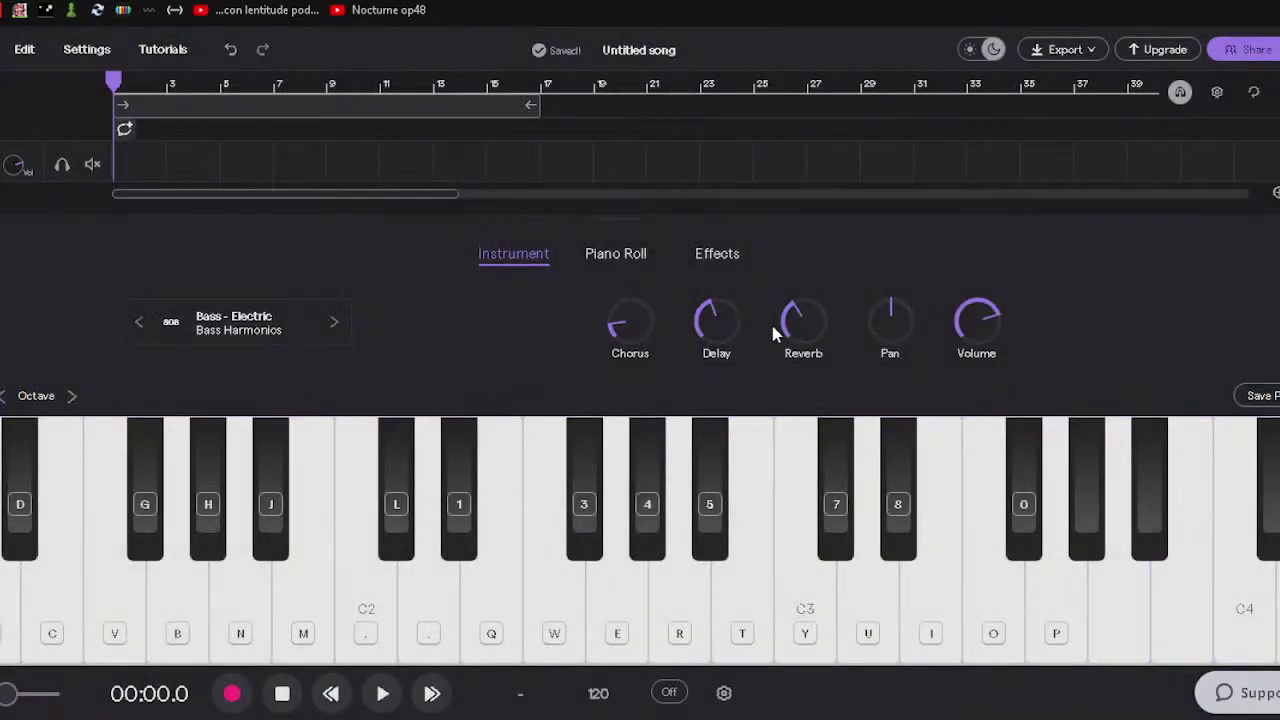
Try out chord ideas on the Bass Harmonics instrument without recording.
key("e")
key("t")
key("w")
key("r")
key("y")
key("w")
key("r")
key("y")
key("q")
key("e")
key("t")
key("period")
key("w")
key("r")
key("r")
key("y")
key("i")
key("e")
key("t")
key("u")
key("w")
key("r")
key("y")
key("q")
key("e")
key("t")
key("period")
key("w")
key("r")
key("e")
key("q")
key("e")
key("t")
key("period")
key("w")
key("r")
Adjust the Bass Harmonics reverb slightly and raise its delay, testing notes between the changes.
left_click_drag(795, 322, 791, 364)
key("t")
key("8")
key("e")
key("t")
left_click_drag(715, 326, 728, 266)
Audition the chord progression on Bass Harmonics with the increased delay.
key("e")
key("t")
key("e")
key("u")
key("e")
key("t")
key("u")
key("w")
key("r")
key("y")
key("q")
key("e")
key("period")
key("w")
key("r")
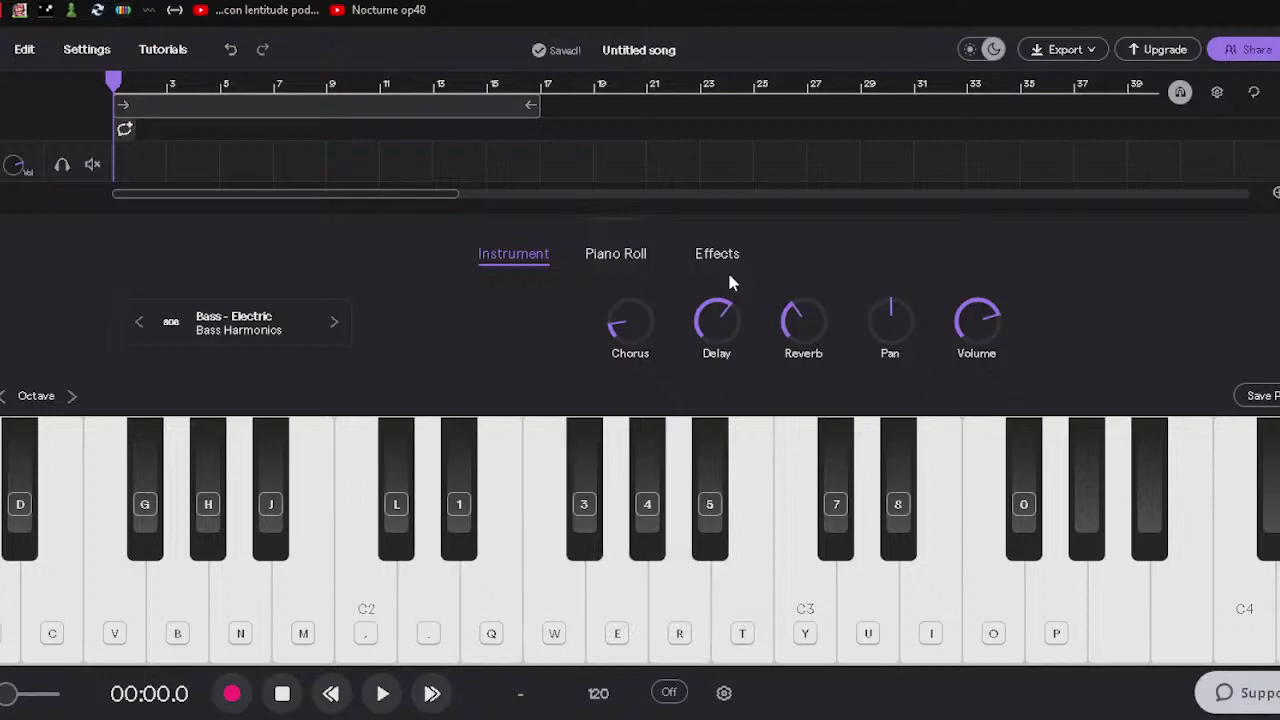
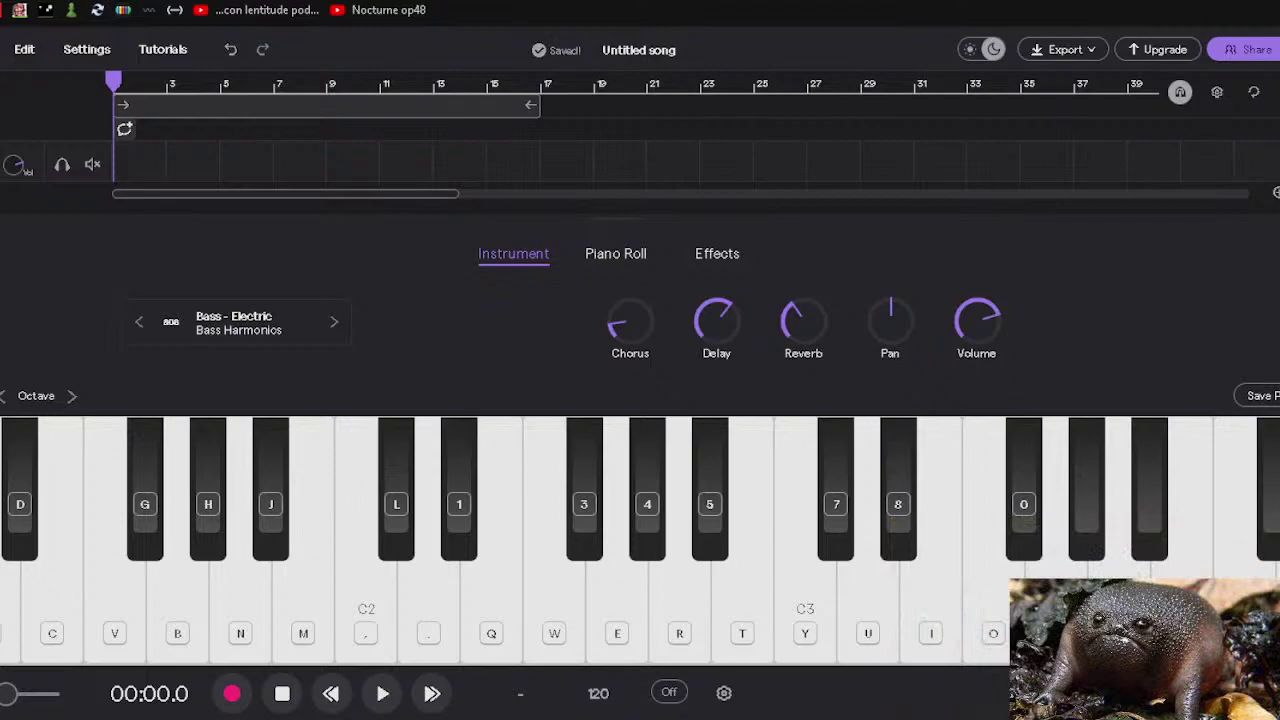
Try out single bass notes, then rehearse the G major and F major chords on Bass Harmonics without recording.
key("w")
key("l")
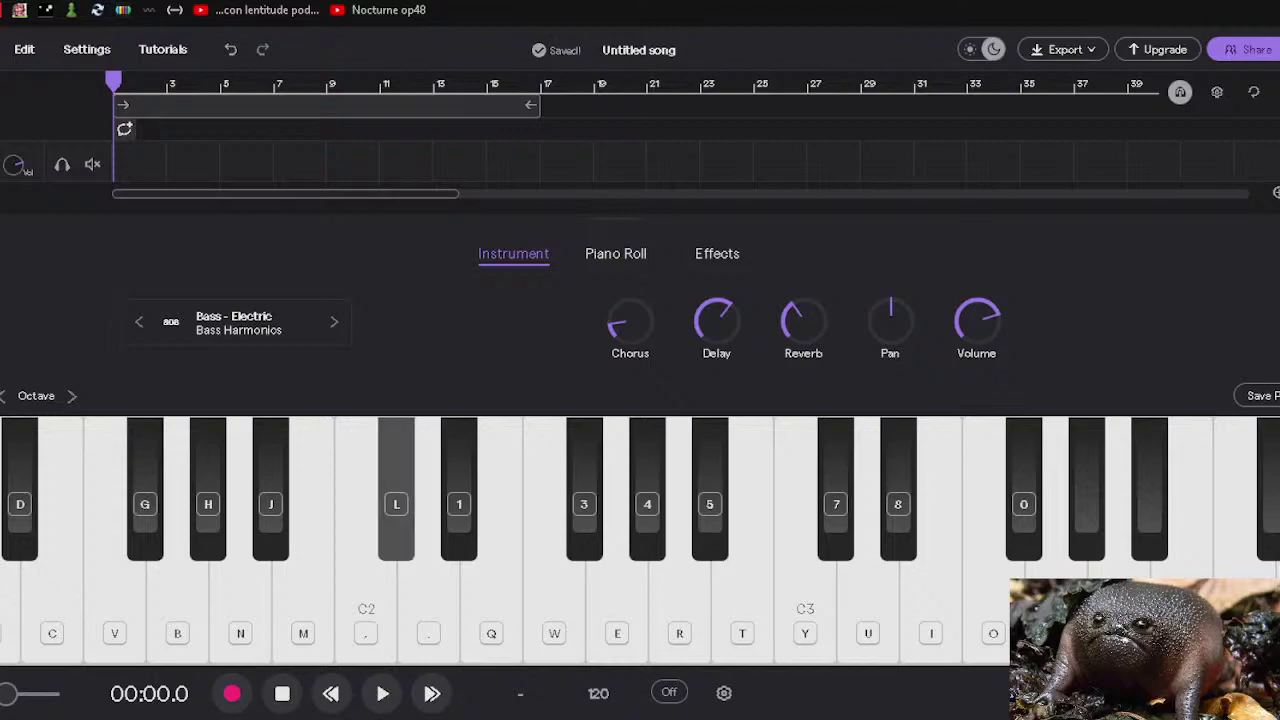
key("h")
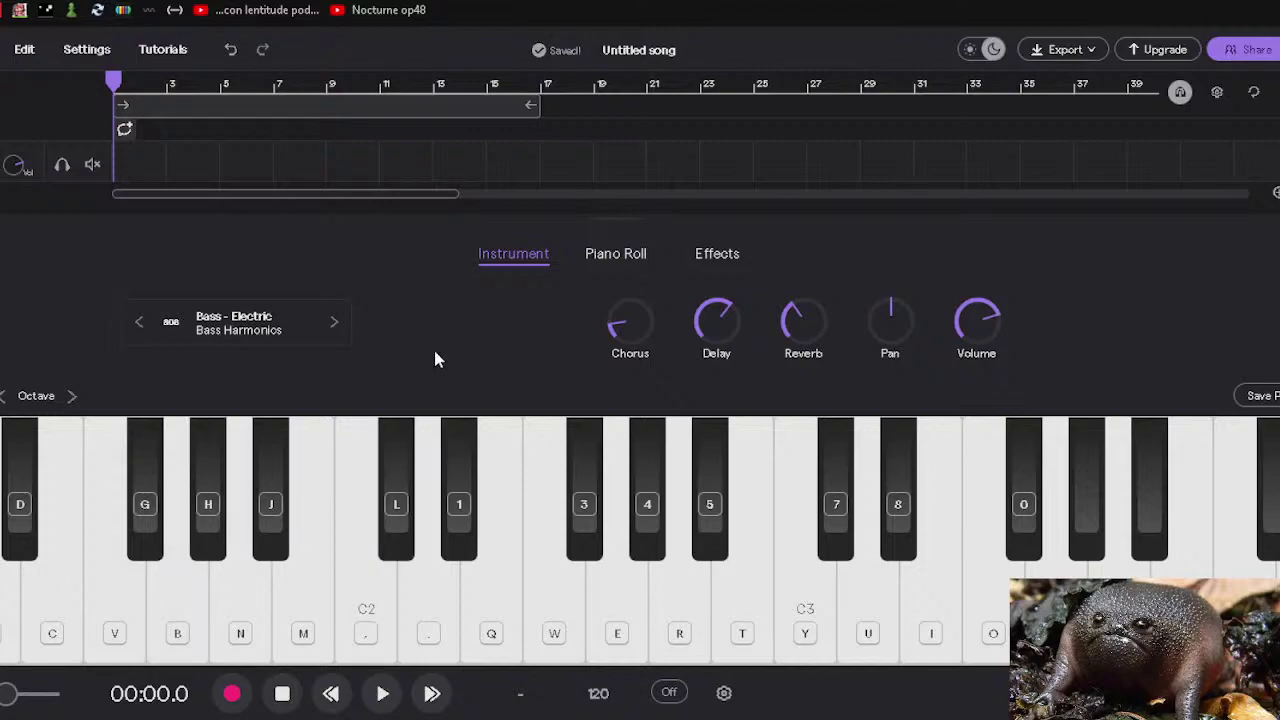
key("e")
key("t")
key("u")
key("w")
key("r")
key("y")
Record a descending chord progression of G major, F major, E minor and D minor on the Bass Harmonics track from bar 1.
left_click(231, 693)
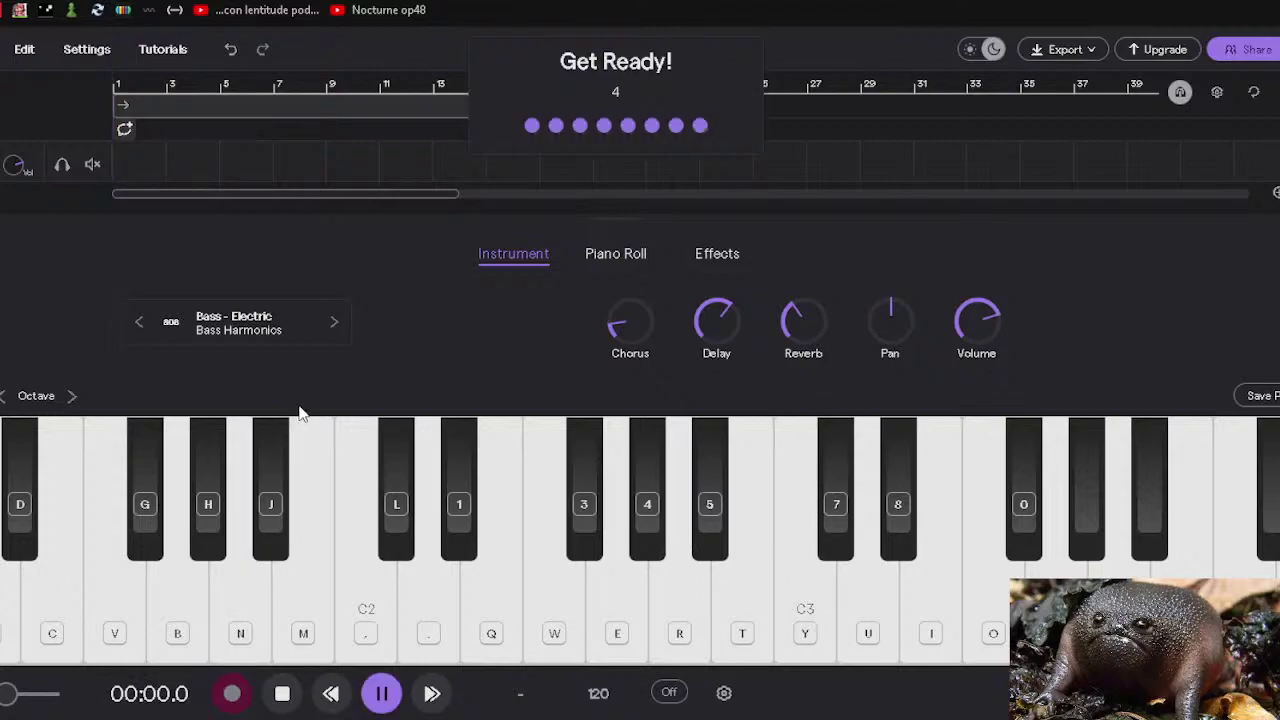
key("e")
key("t")
key("u")
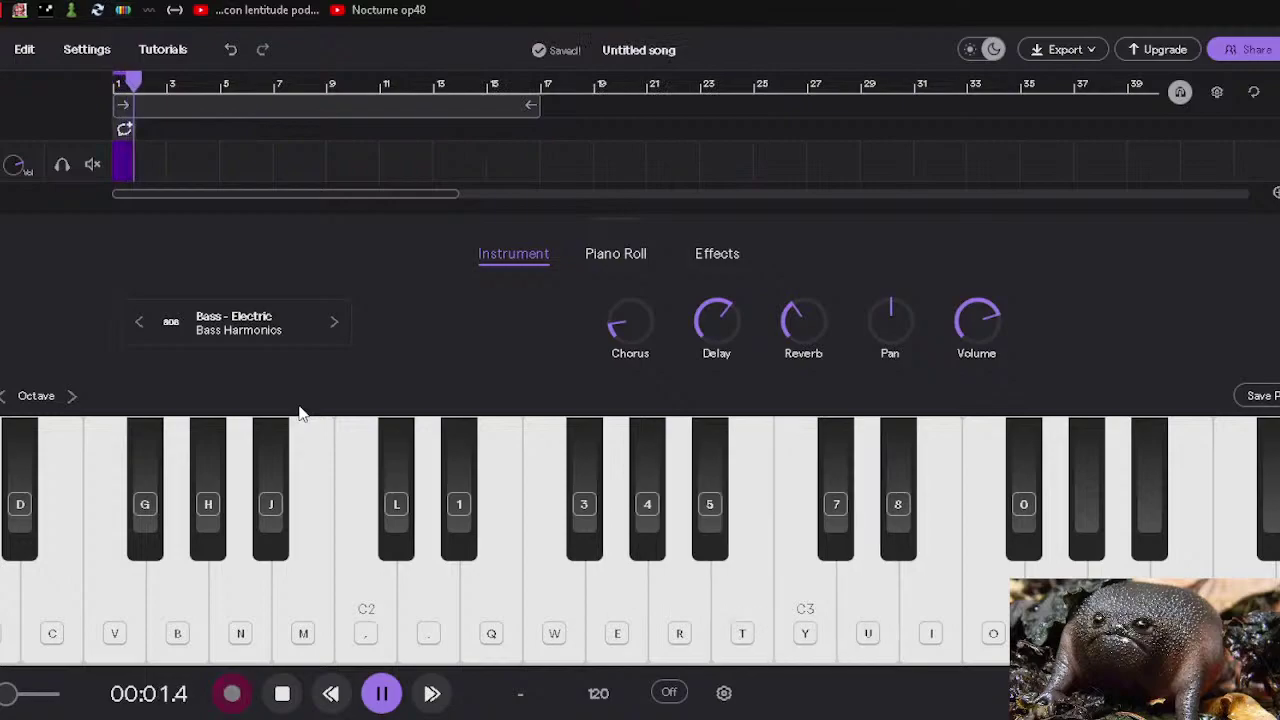
key("w")
key("r")
key("y")
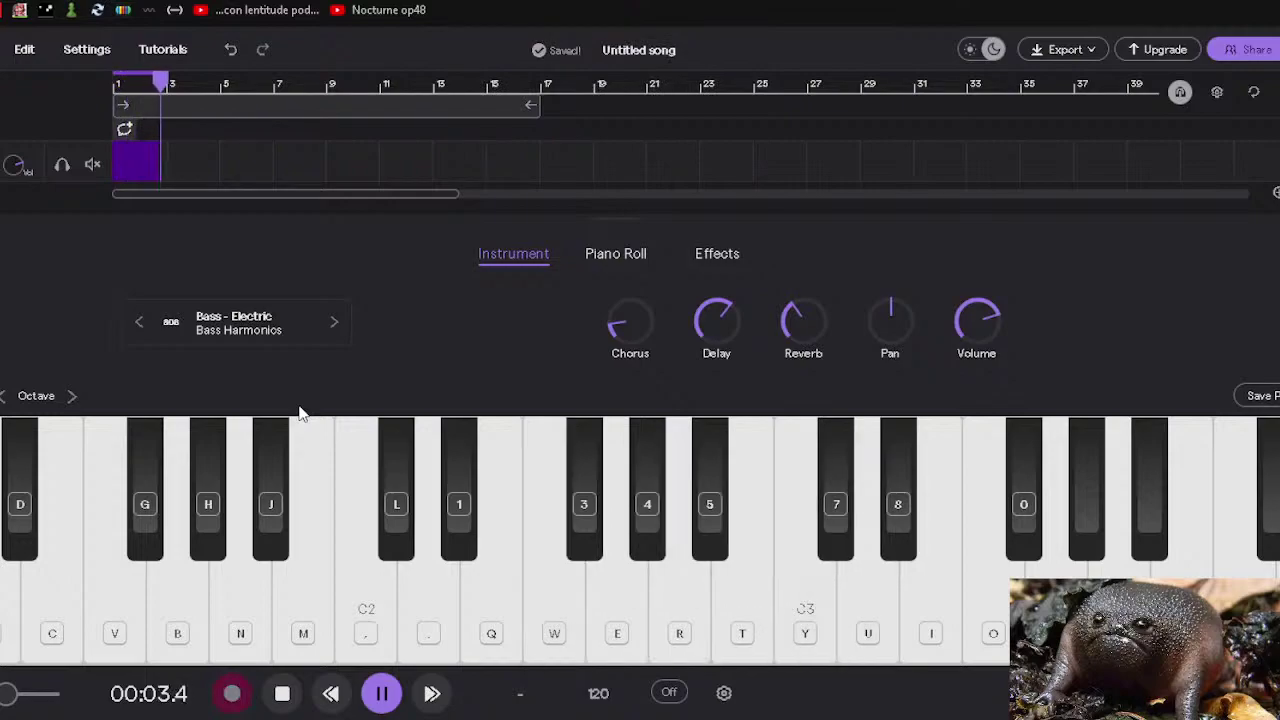
key("q")
key("e")
key("t")
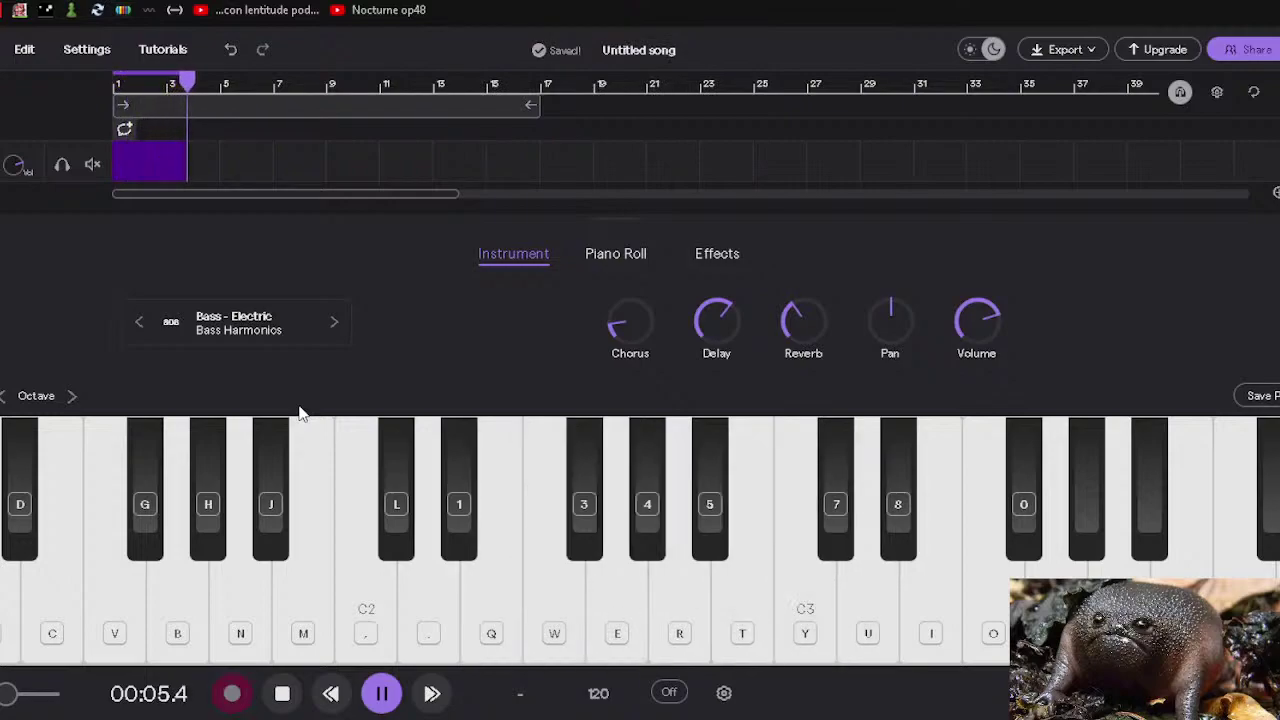
key("period")
key("w")
key("r")
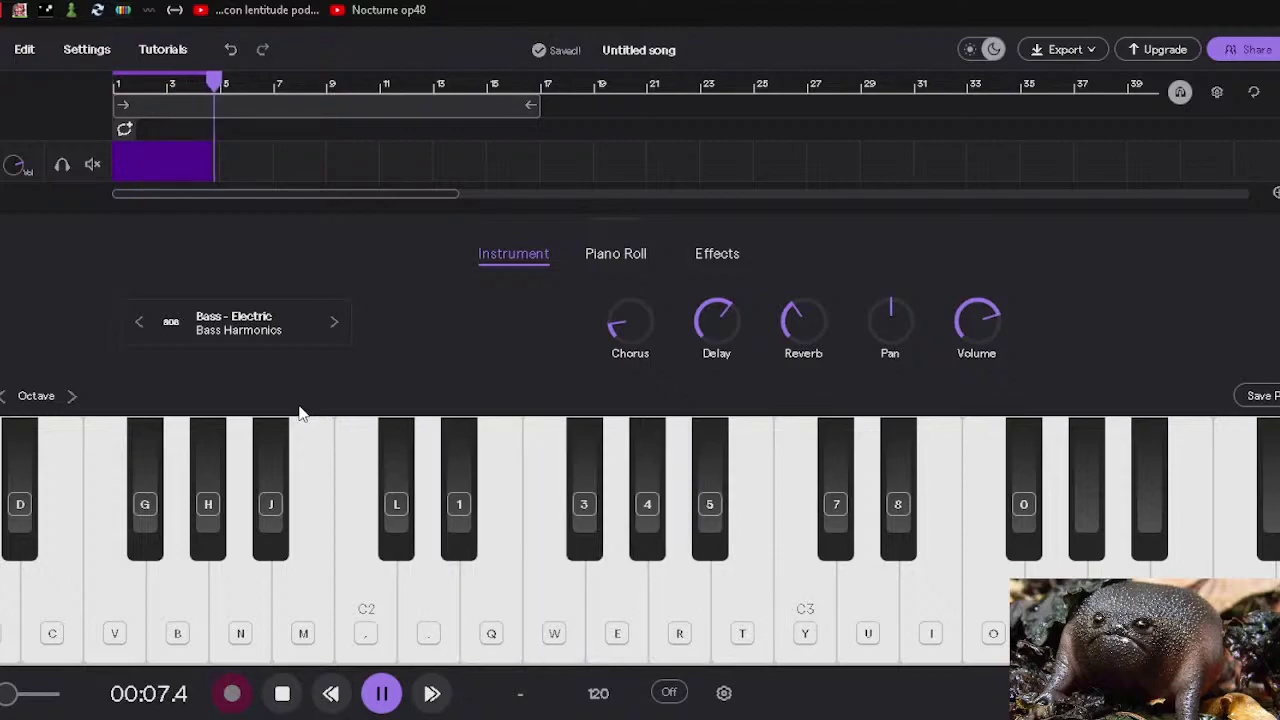
left_click(232, 693)
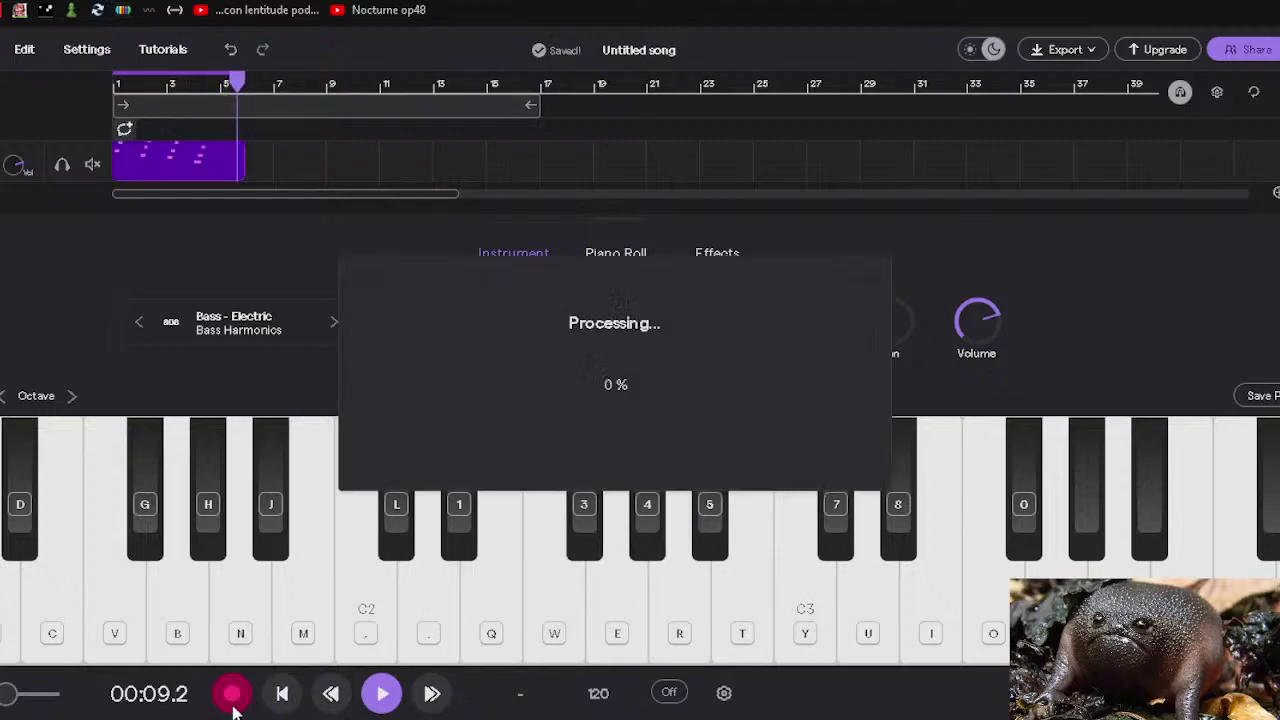
Open the recorded bass clip in the piano roll and move its first note to the very start of the clip.
left_click(616, 255)
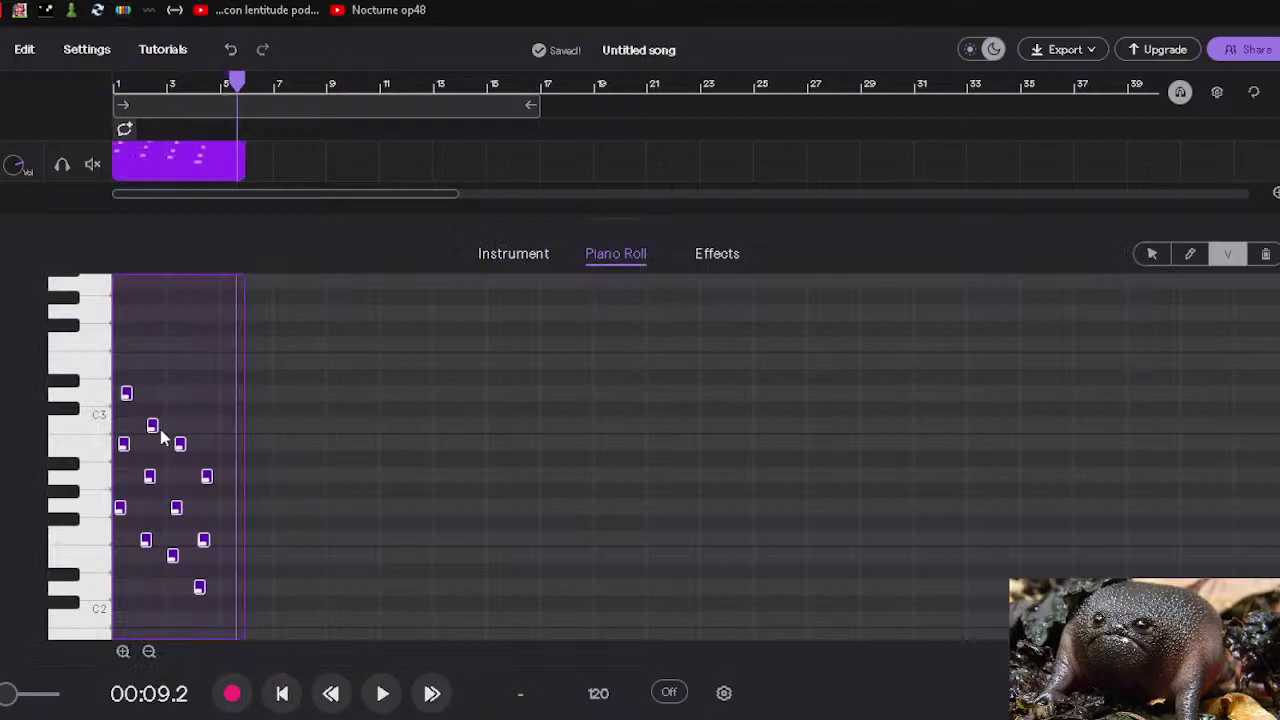
left_click(1152, 253)
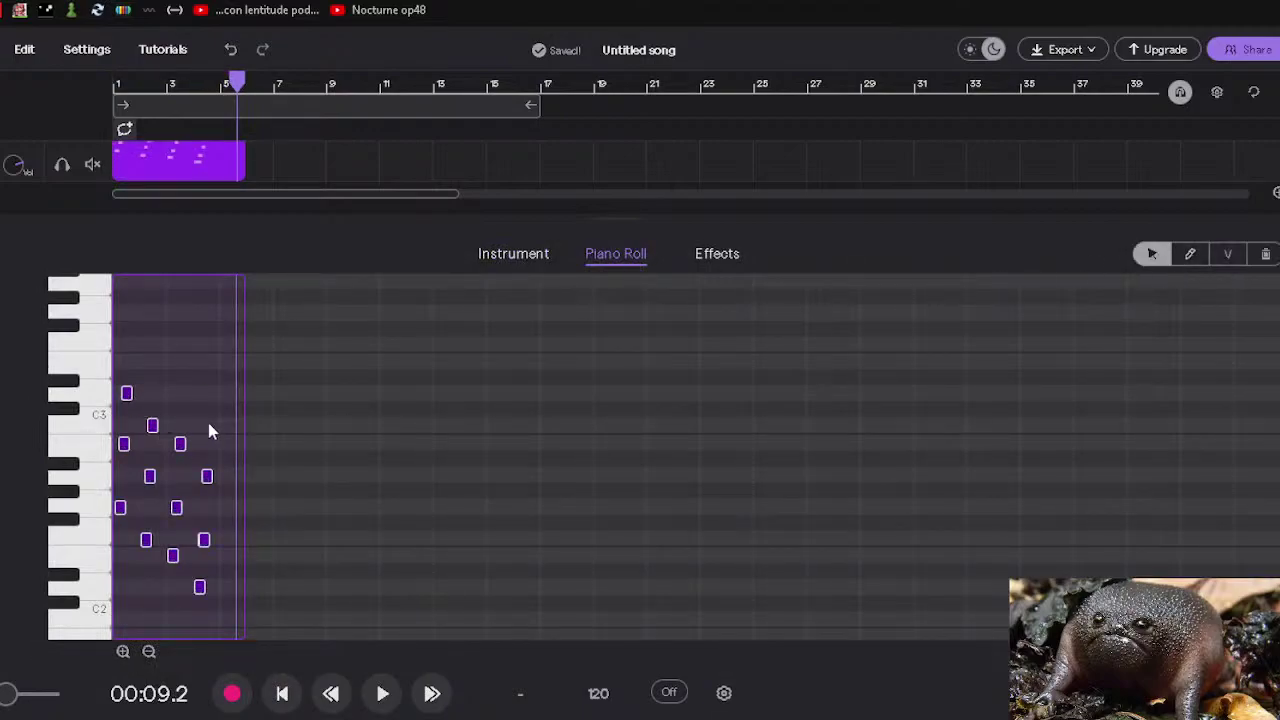
scroll(208, 425, "up", 1)
scroll(230, 428, "down", 1)
left_click(380, 553)
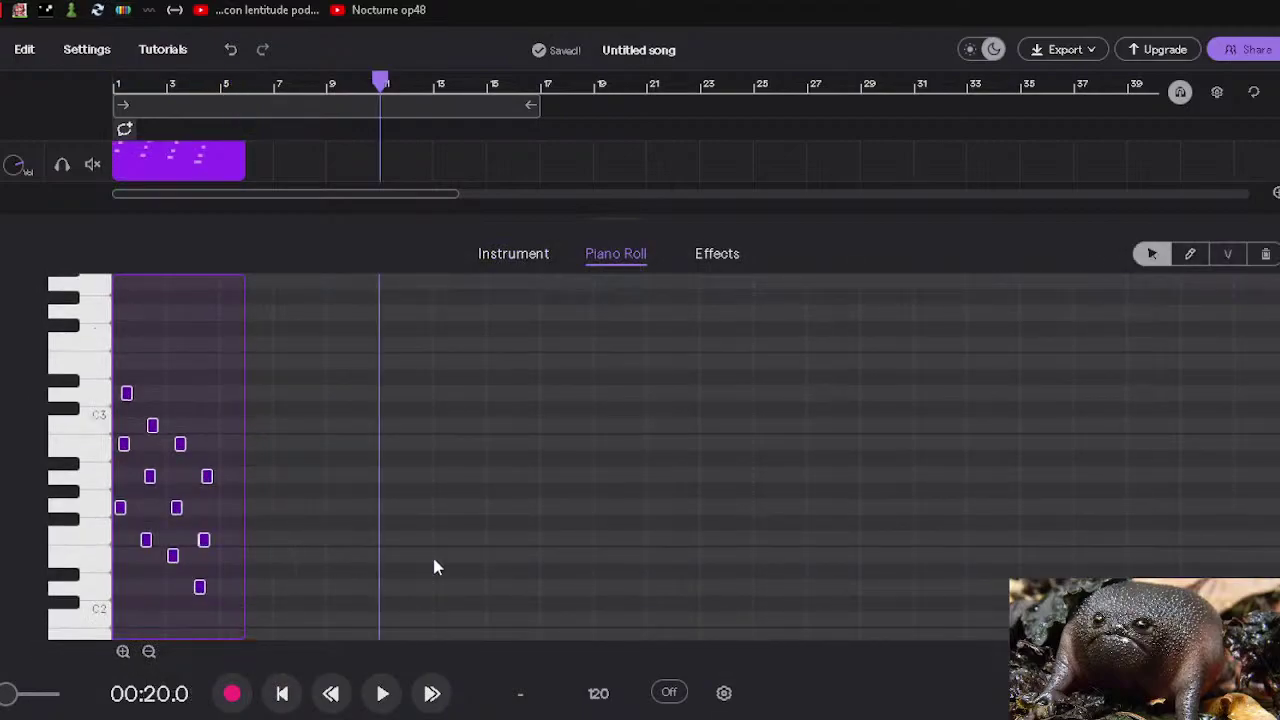
left_click(118, 508)
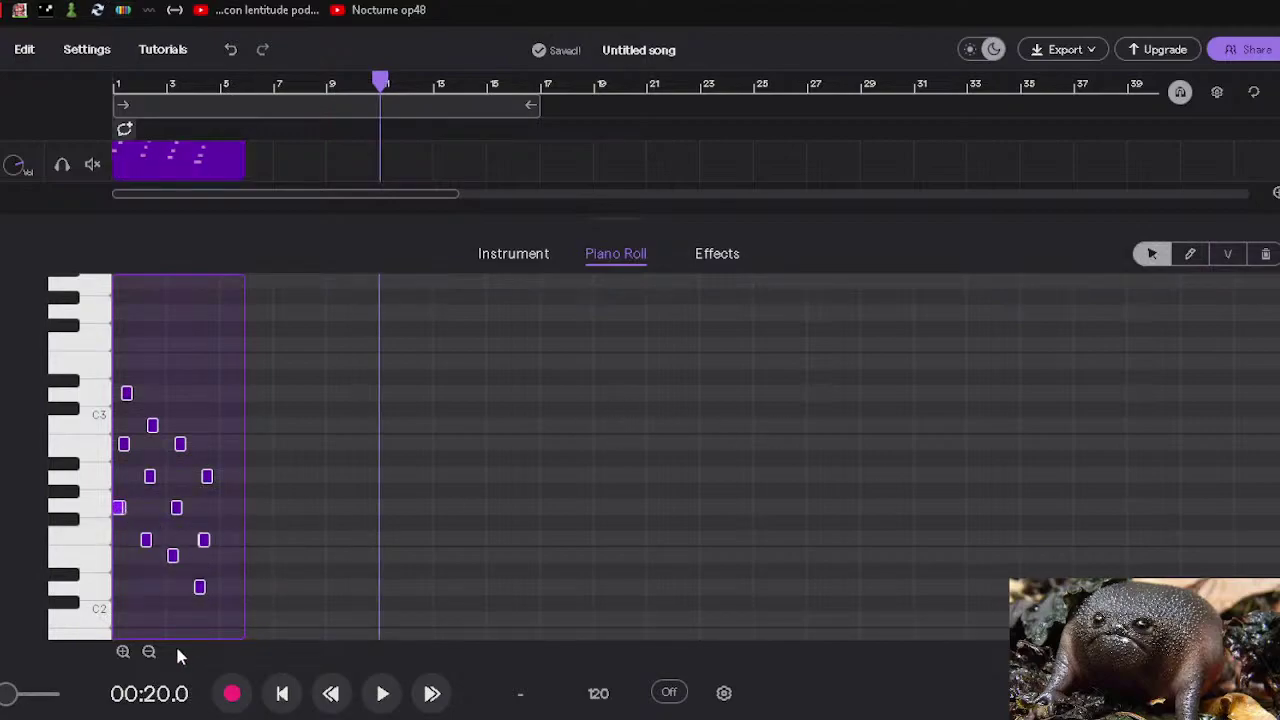
Shorten the first note of the bass clip to about half a beat.
left_click(123, 651)
left_click(123, 651)
left_click(123, 651)
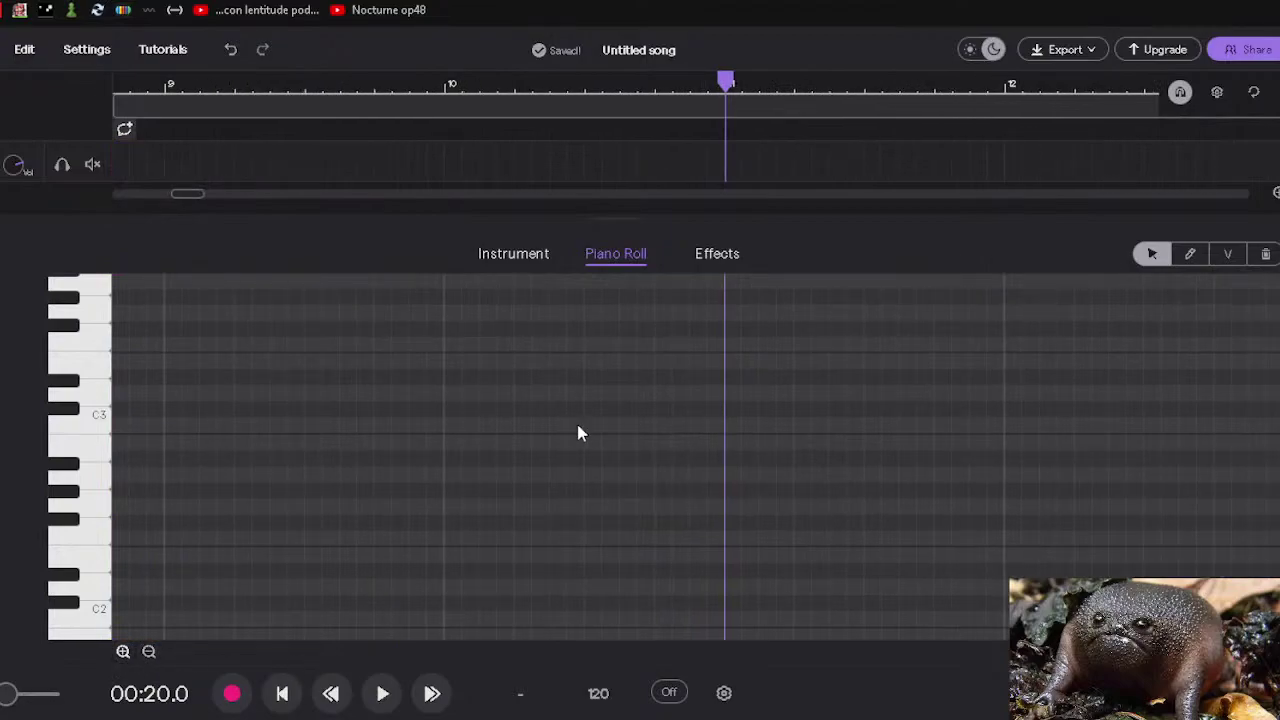
left_click(674, 430)
scroll(564, 546, "down", 1)
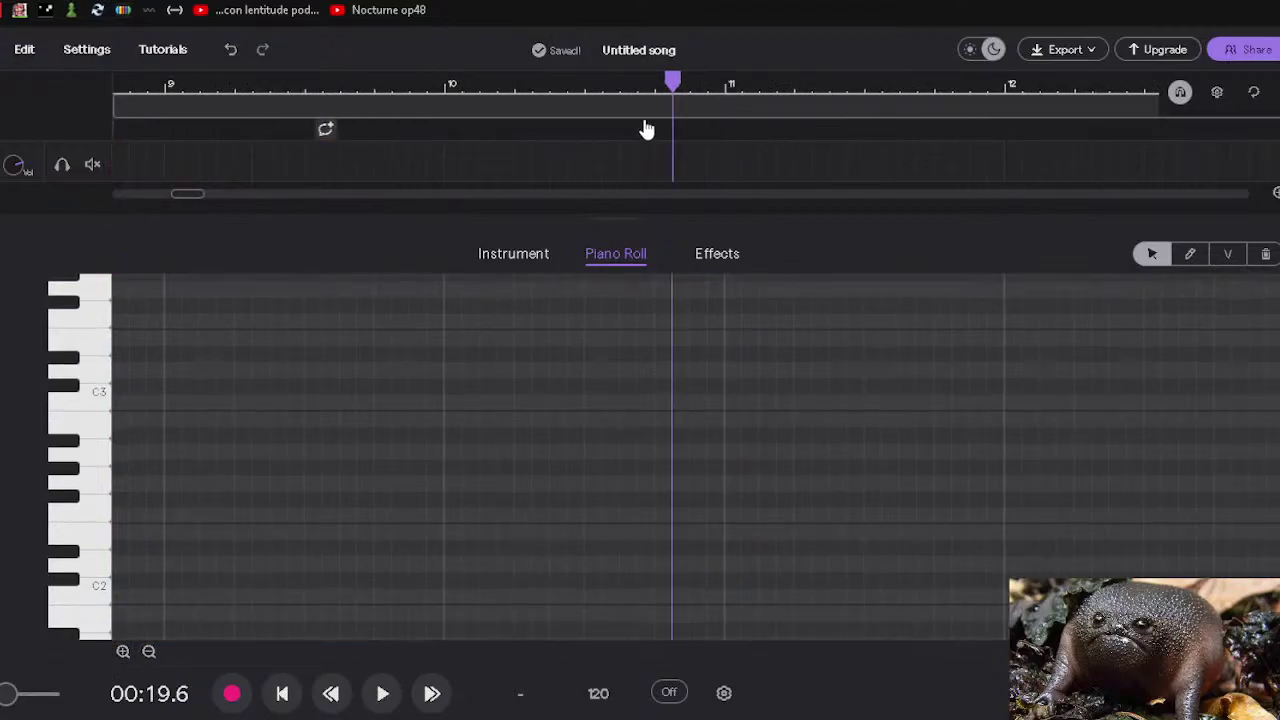
left_click_drag(196, 197, 101, 199)
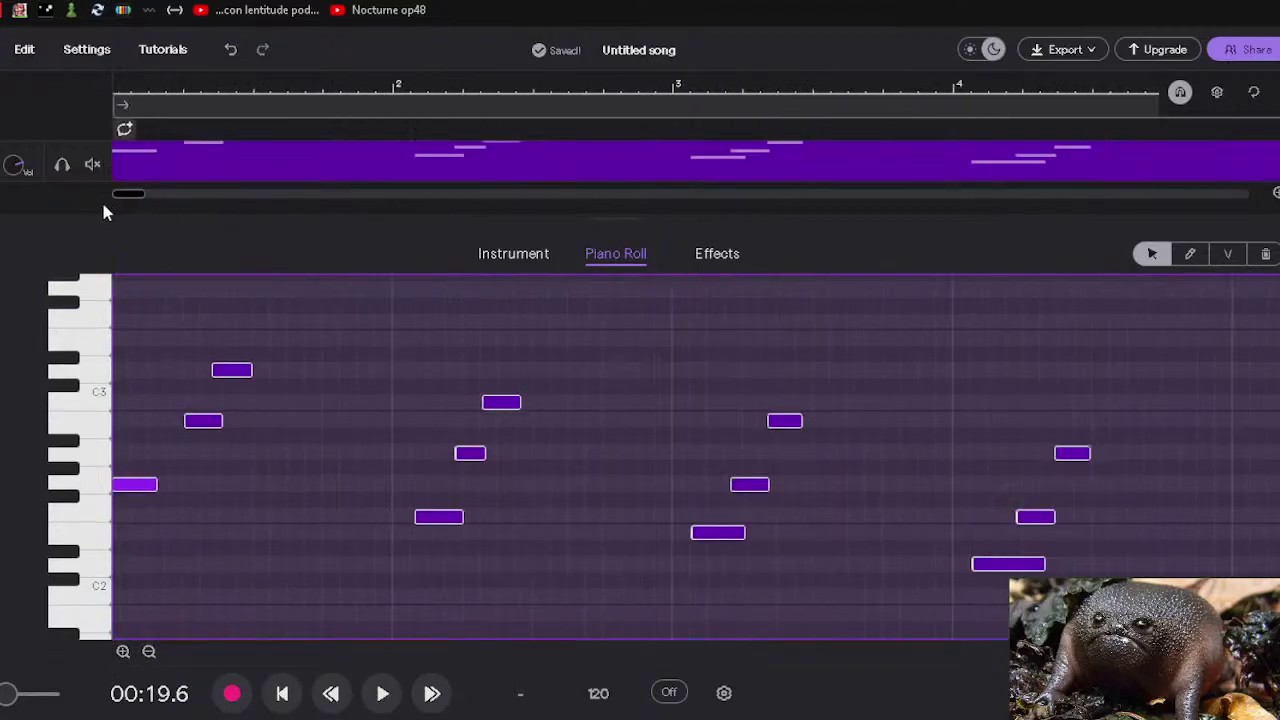
left_click(138, 490)
left_click(158, 488)
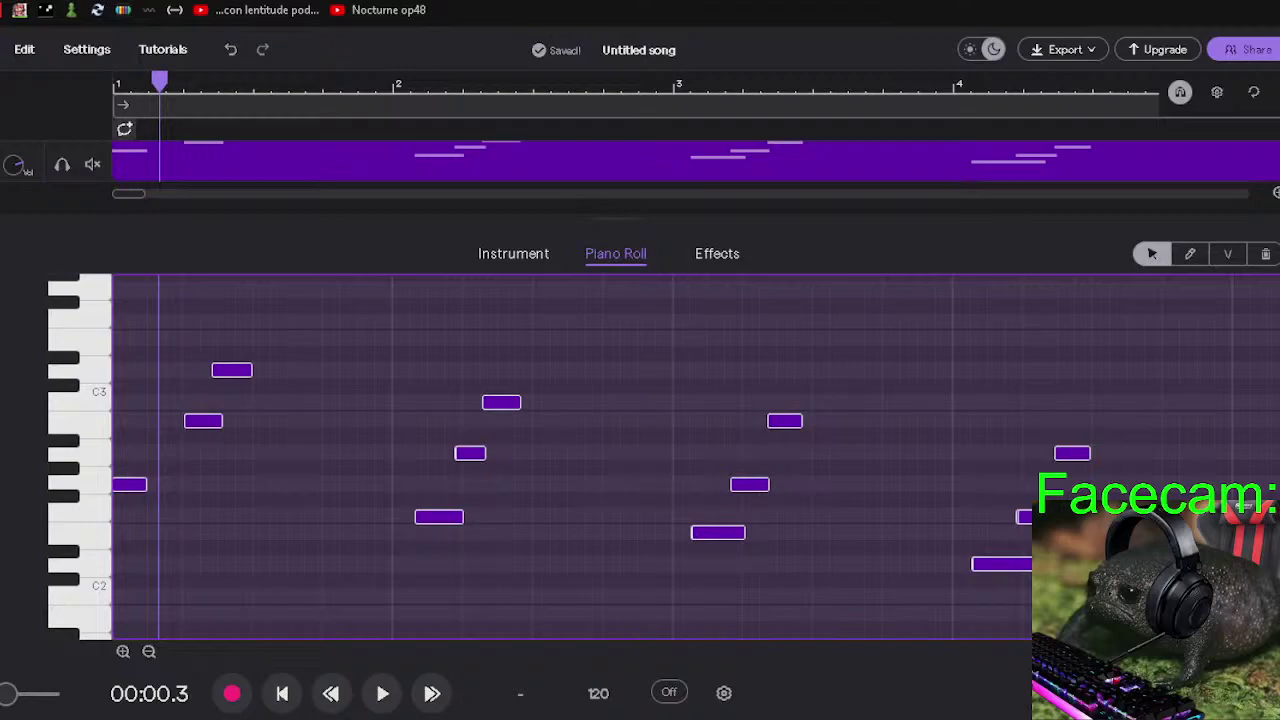
Move the first B2 note earlier to about three quarters of a beat into bar 1 and play the phrase from the start.
mouse_move(200, 424)
left_mouse_down()
mouse_move(151, 429)
mouse_move(182, 426)
left_mouse_up()
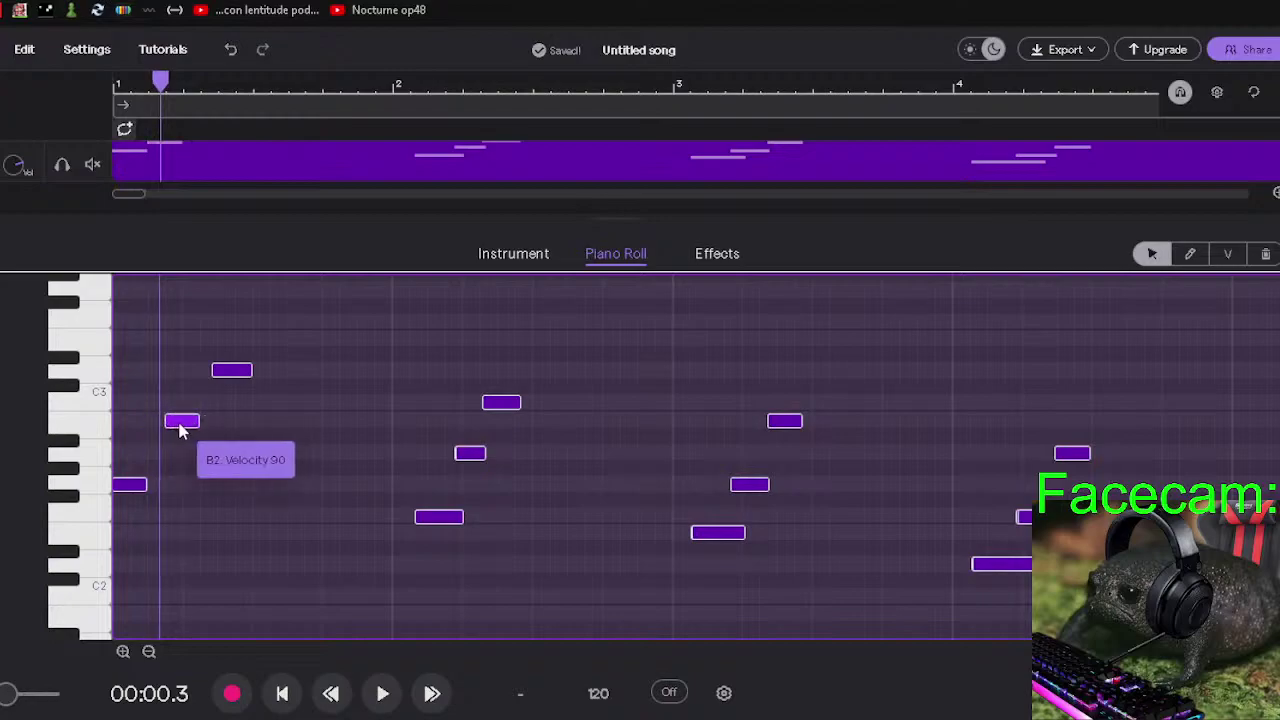
left_click(282, 693)
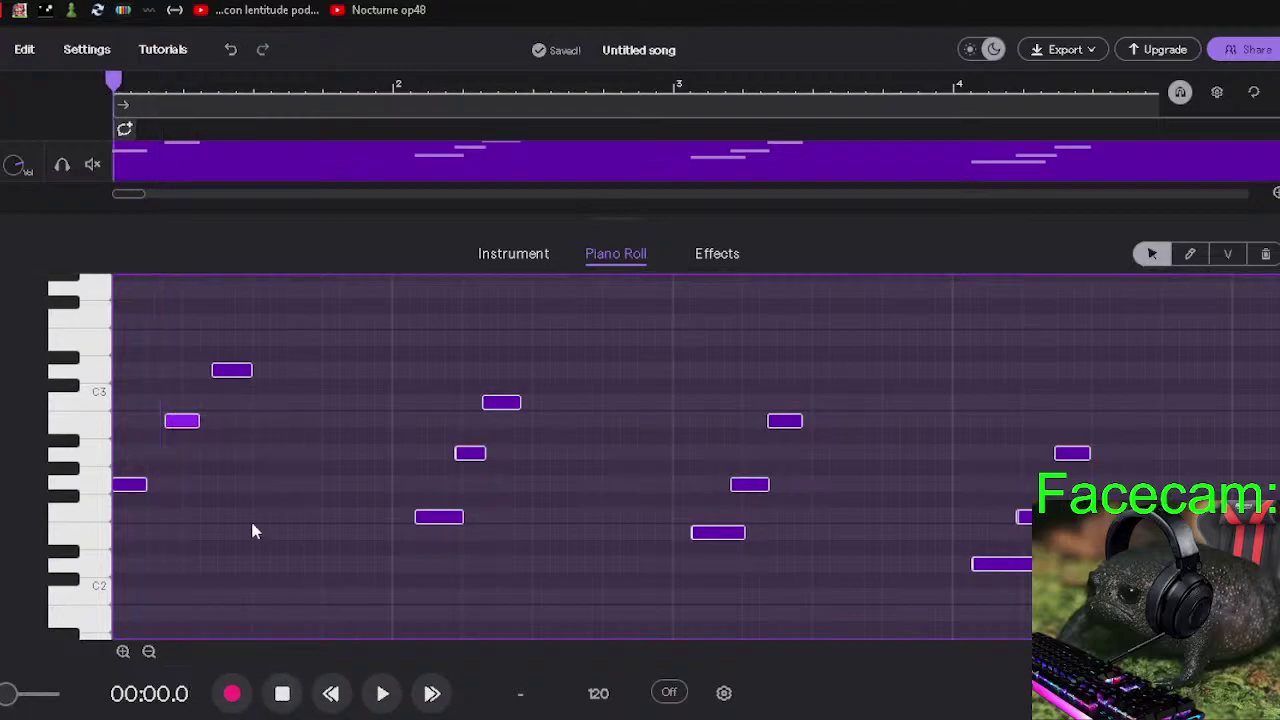
left_click(378, 694)
left_click(375, 697)
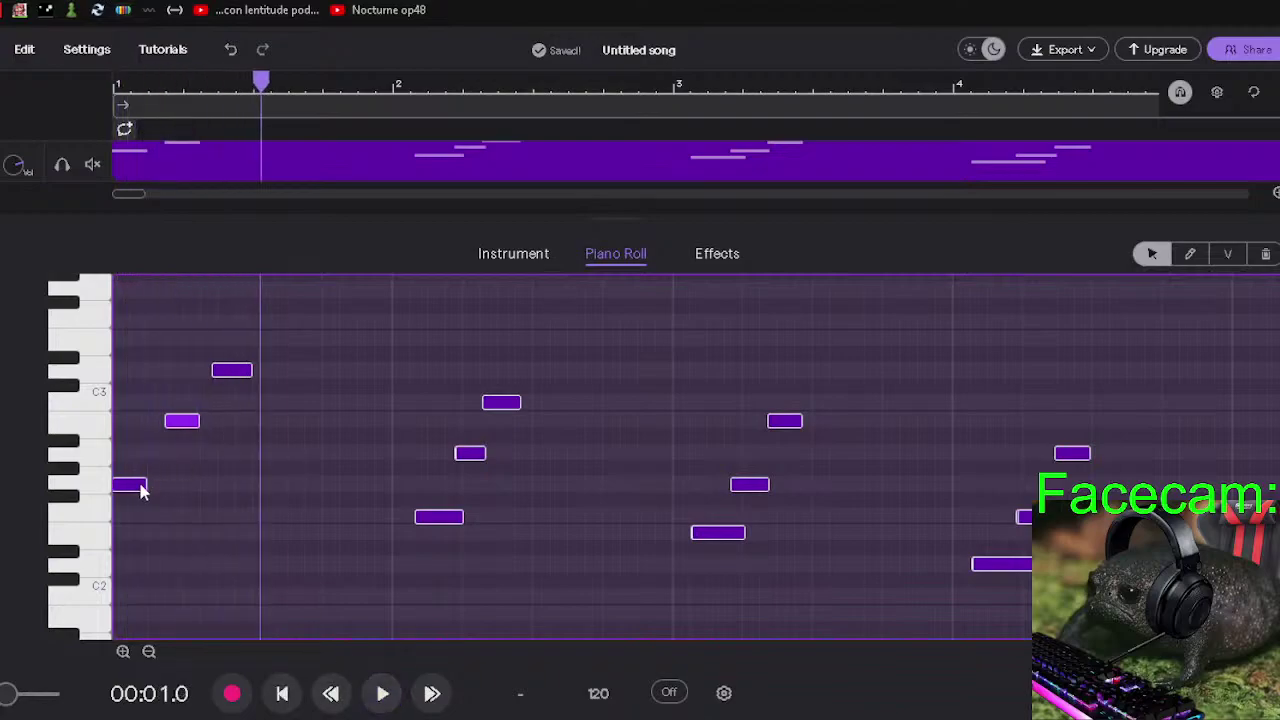
Shorten the first note and the B2 note to about a quarter beat each, placed back to back, and play them from the start.
left_click_drag(129, 486, 122, 484)
left_click_drag(185, 424, 148, 421)
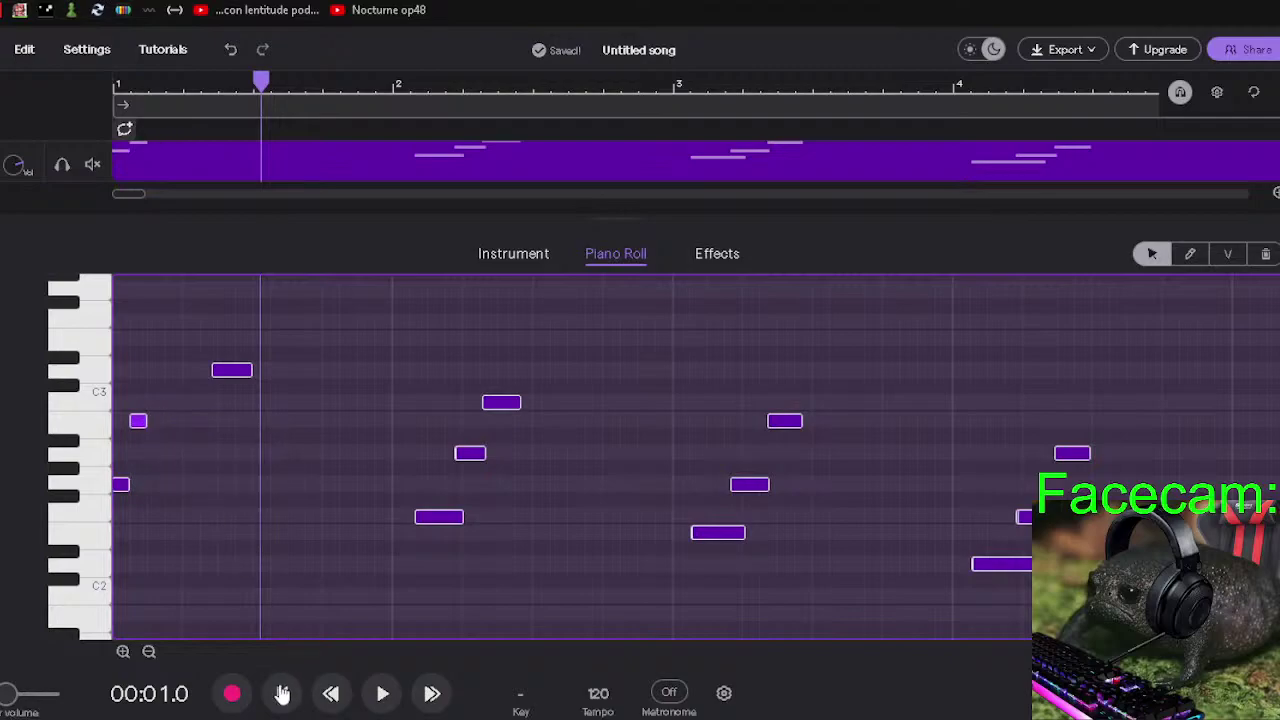
left_click(282, 693)
left_click(382, 695)
left_click(382, 695)
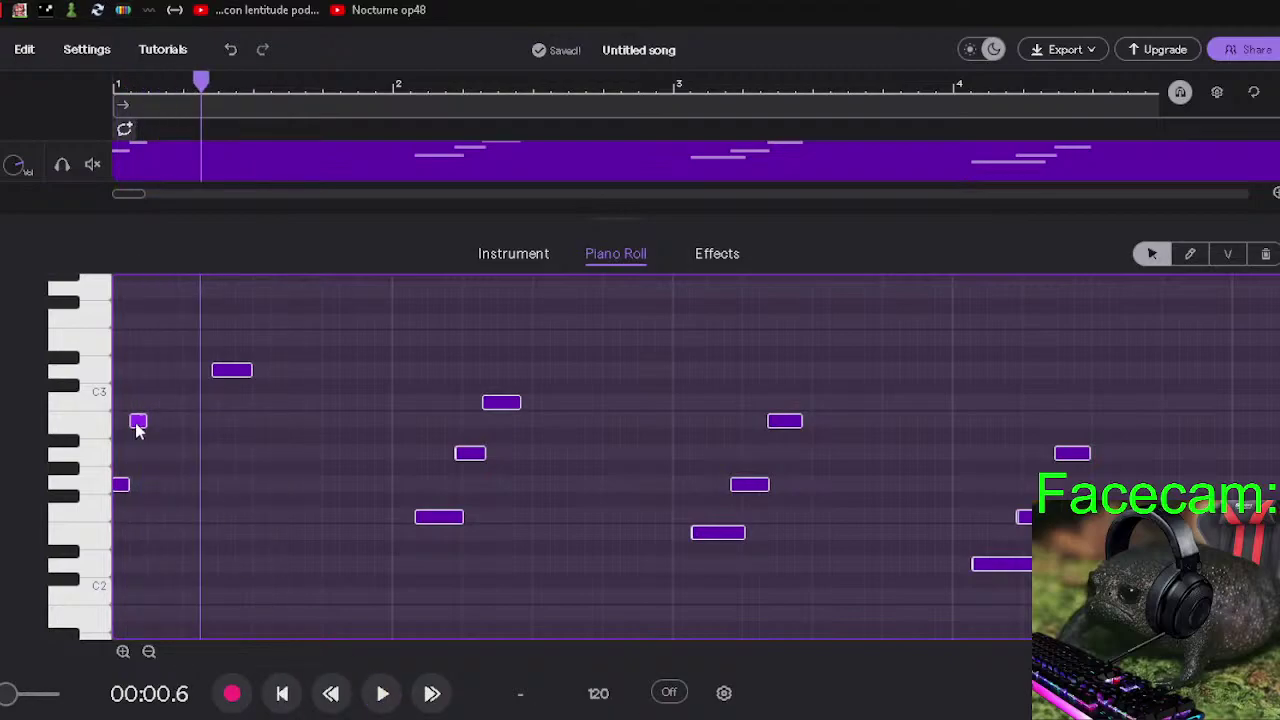
Move the B2 note later to start half a beat into bar 1 and play the phrase from the start.
left_click_drag(137, 423, 156, 425)
left_click(330, 693)
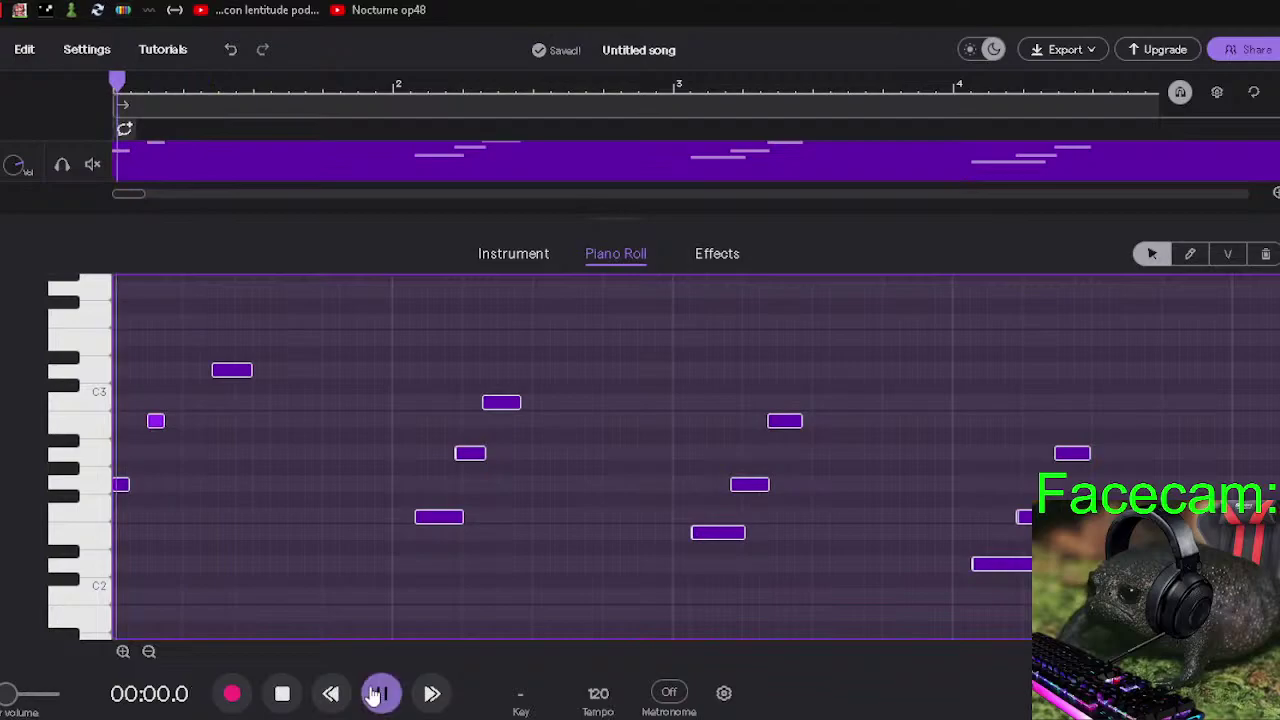
left_click(382, 693)
left_click(382, 693)
Move the B2 note about an eighth of a beat earlier and play the phrase from the start.
left_click(123, 651)
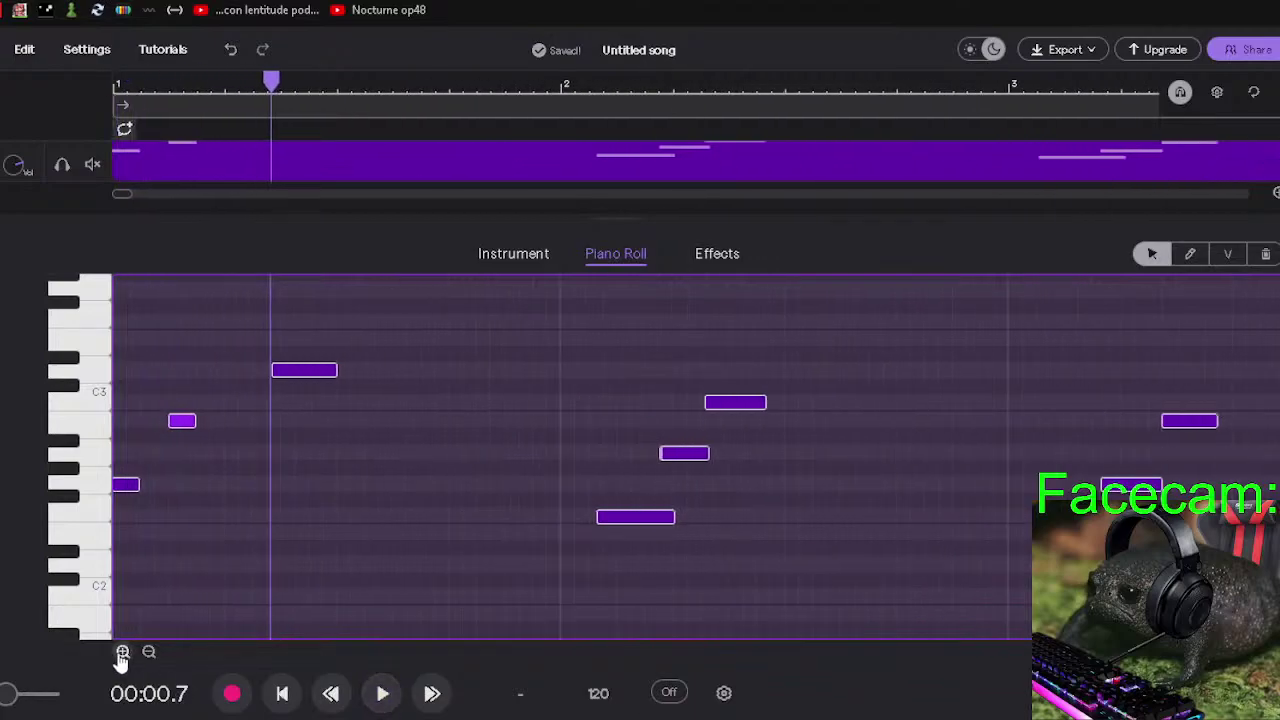
left_click(123, 651)
left_click(123, 651)
left_click(149, 652)
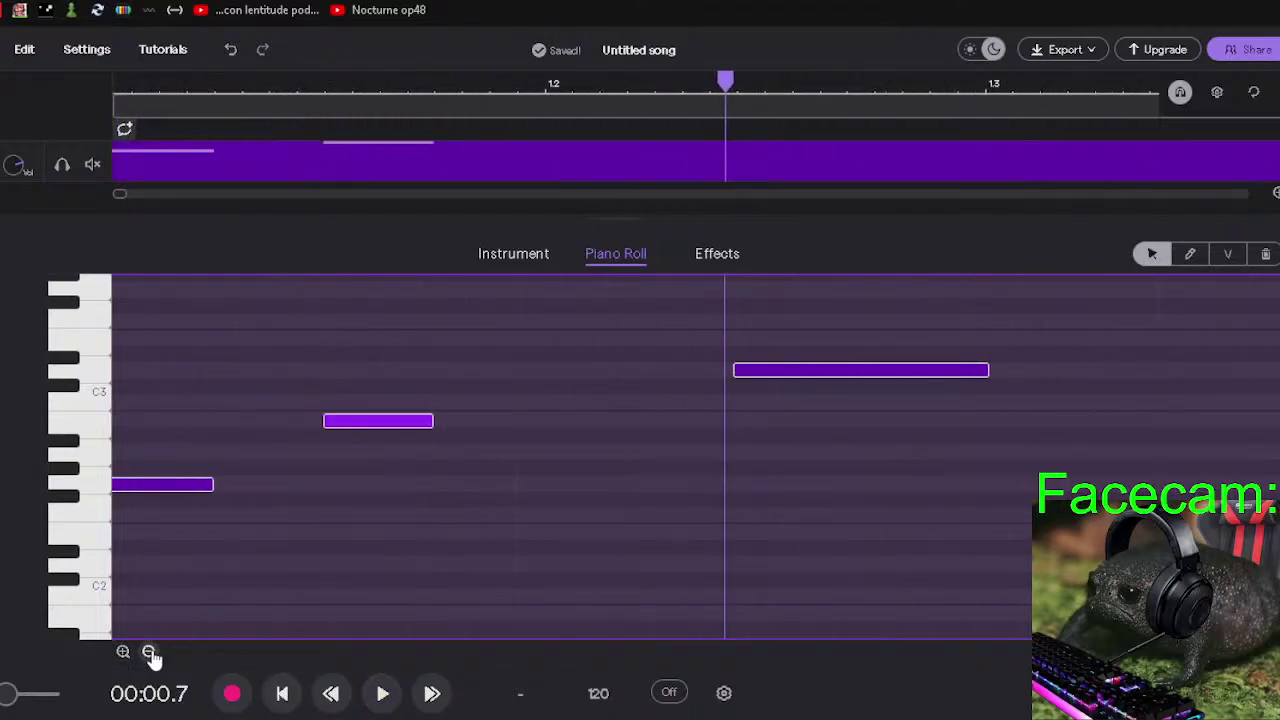
left_click(149, 652)
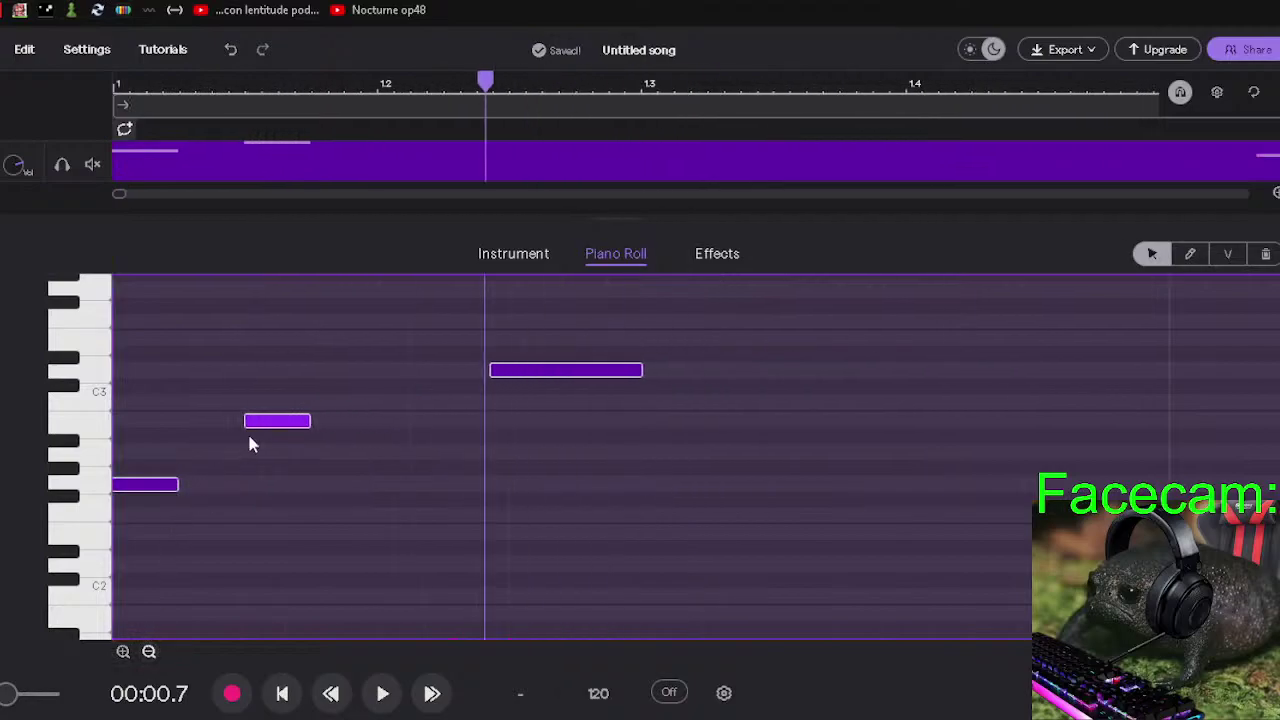
left_click_drag(270, 422, 247, 425)
left_click(282, 693)
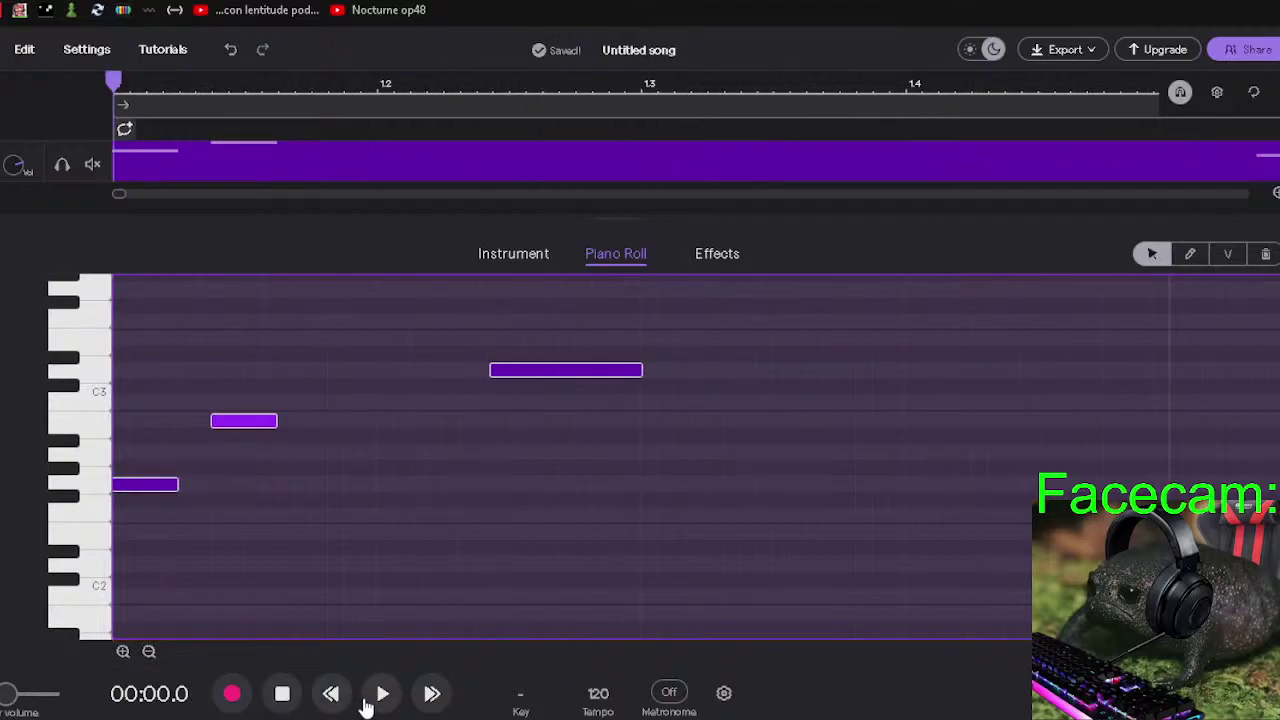
left_click(382, 693)
left_click(376, 700)
Move the B2 note about a sixteenth of a beat later and play the phrase again.
left_click_drag(213, 418, 246, 423)
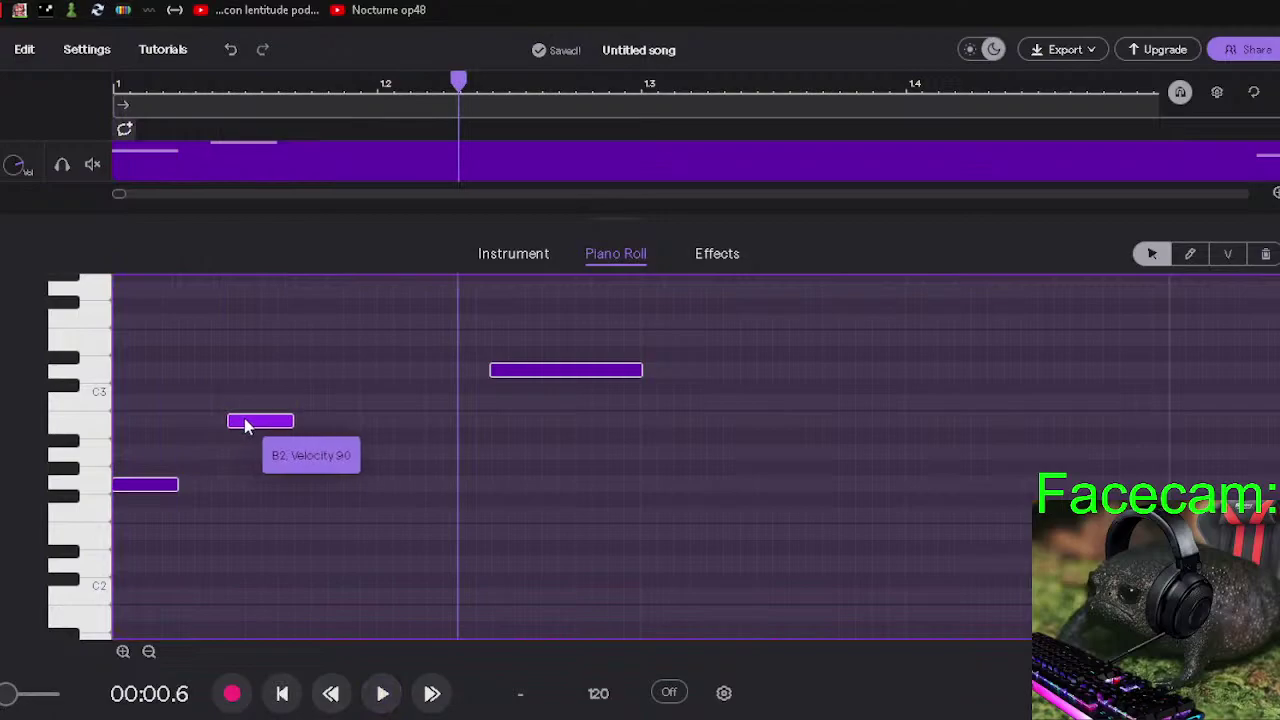
left_click(336, 697)
left_click(382, 693)
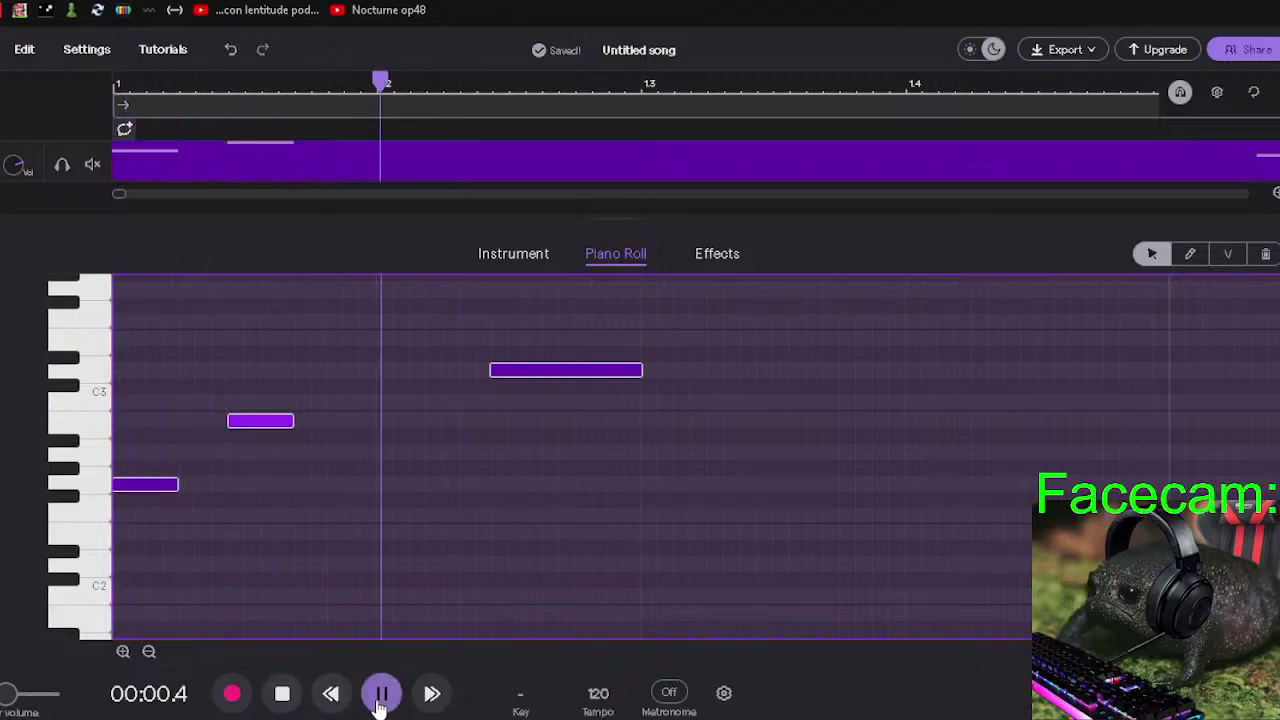
left_click(382, 693)
Move the D3 note earlier to shortly after the B2 note and delete the small leftover fragment behind it.
left_click_drag(519, 371, 365, 372)
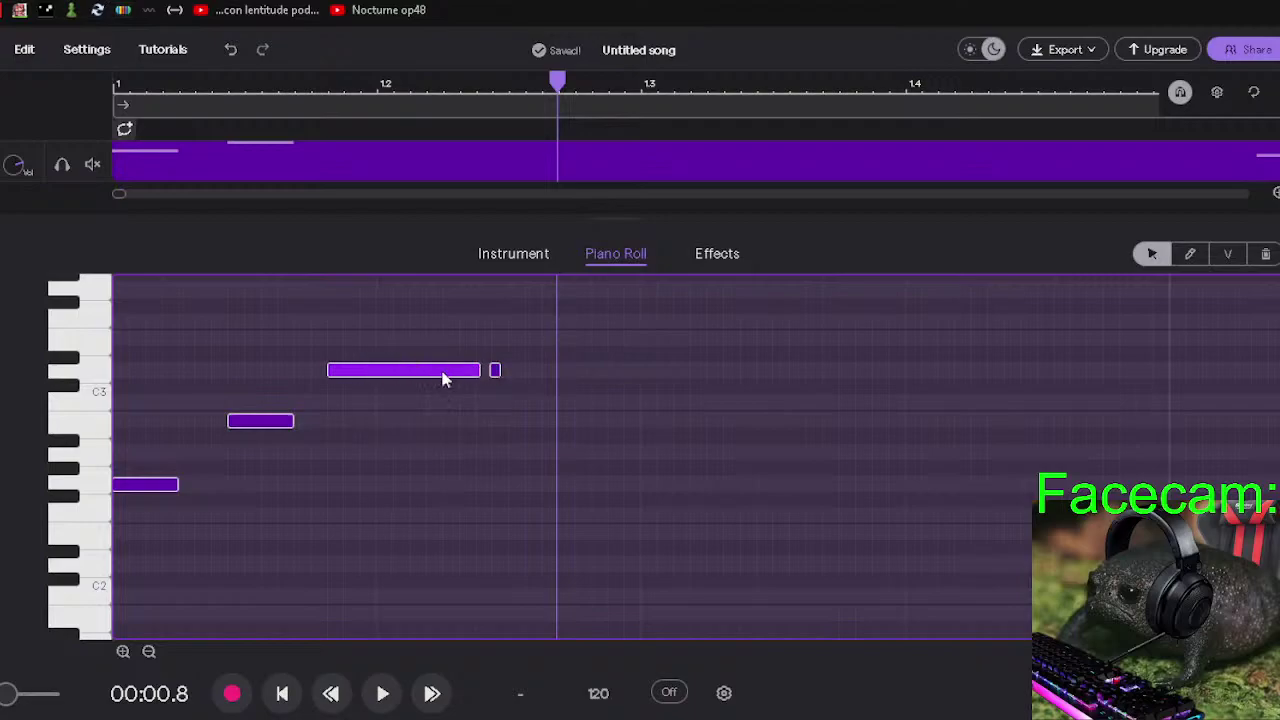
left_click(495, 371)
key("Delete")
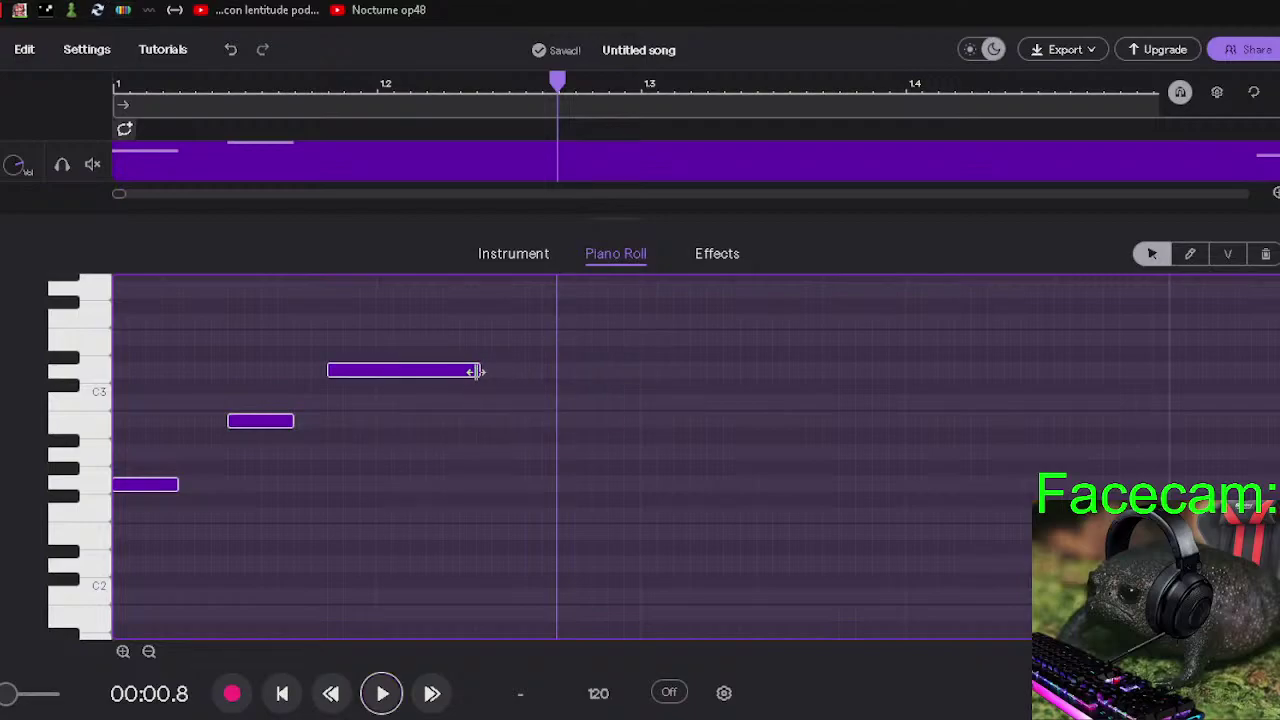
Shorten the D3 note to about a quarter beat, matching the other two notes, and play the phrase from the start.
left_click_drag(479, 372, 391, 397)
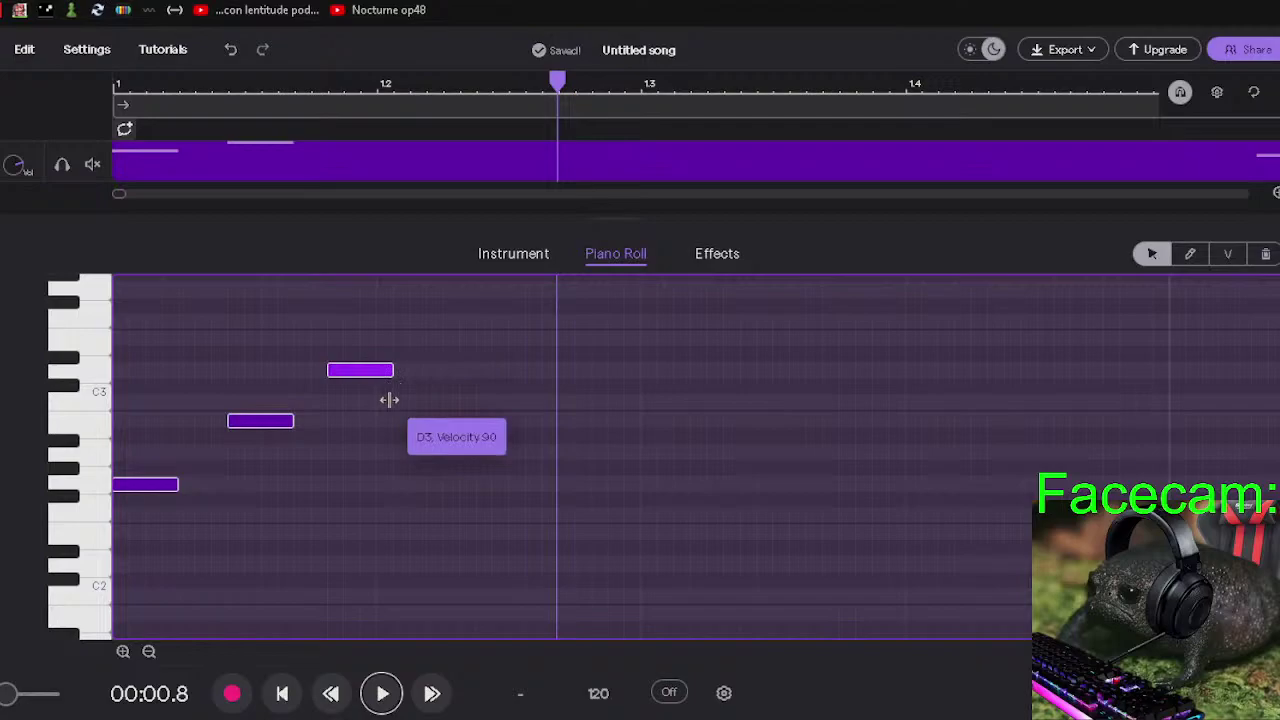
left_click(280, 694)
left_click(382, 693)
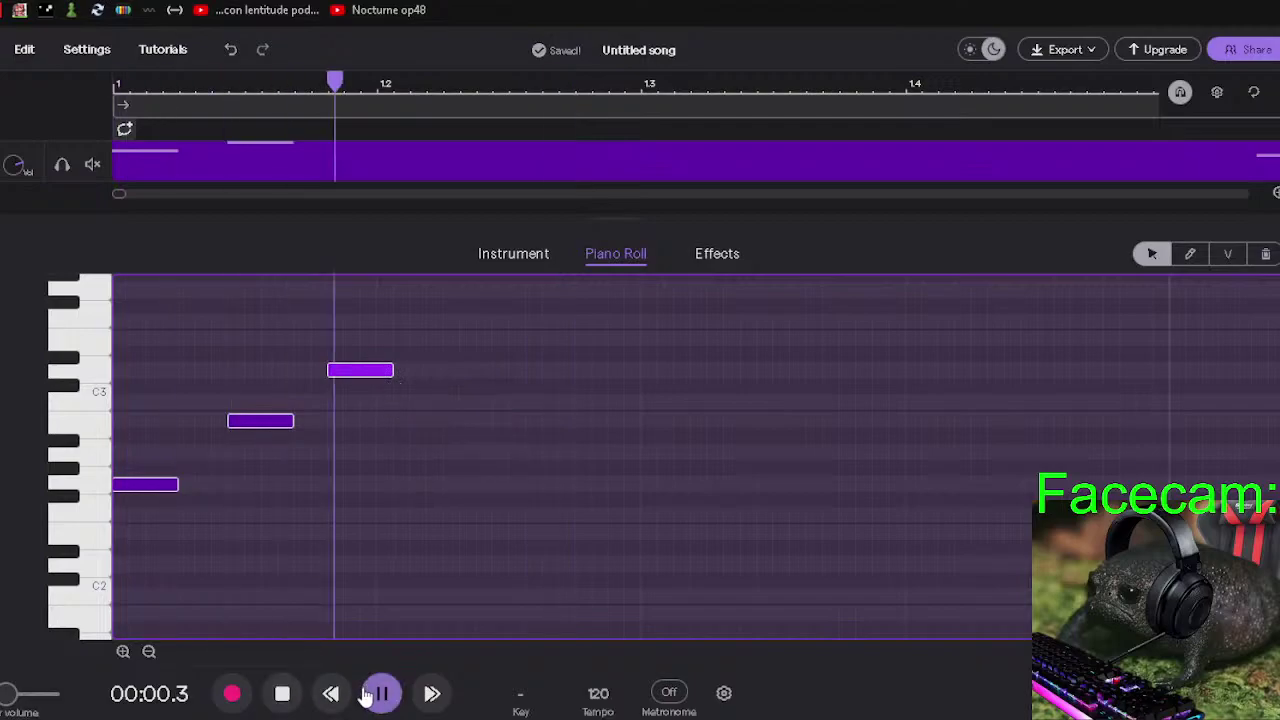
left_click(382, 693)
Move the B2 and D3 notes each about a sixteenth of a beat earlier and play the phrase from the start.
left_click_drag(254, 424, 245, 428)
left_click_drag(352, 371, 335, 372)
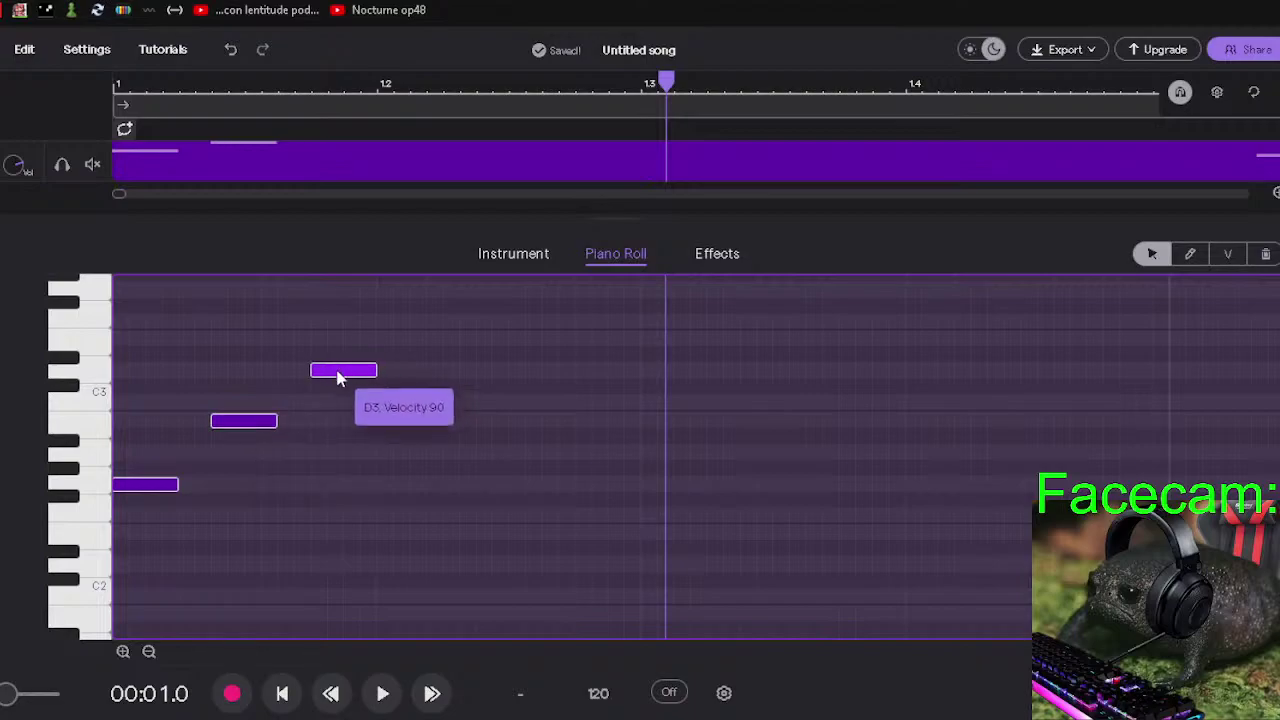
left_click(282, 694)
left_click(382, 693)
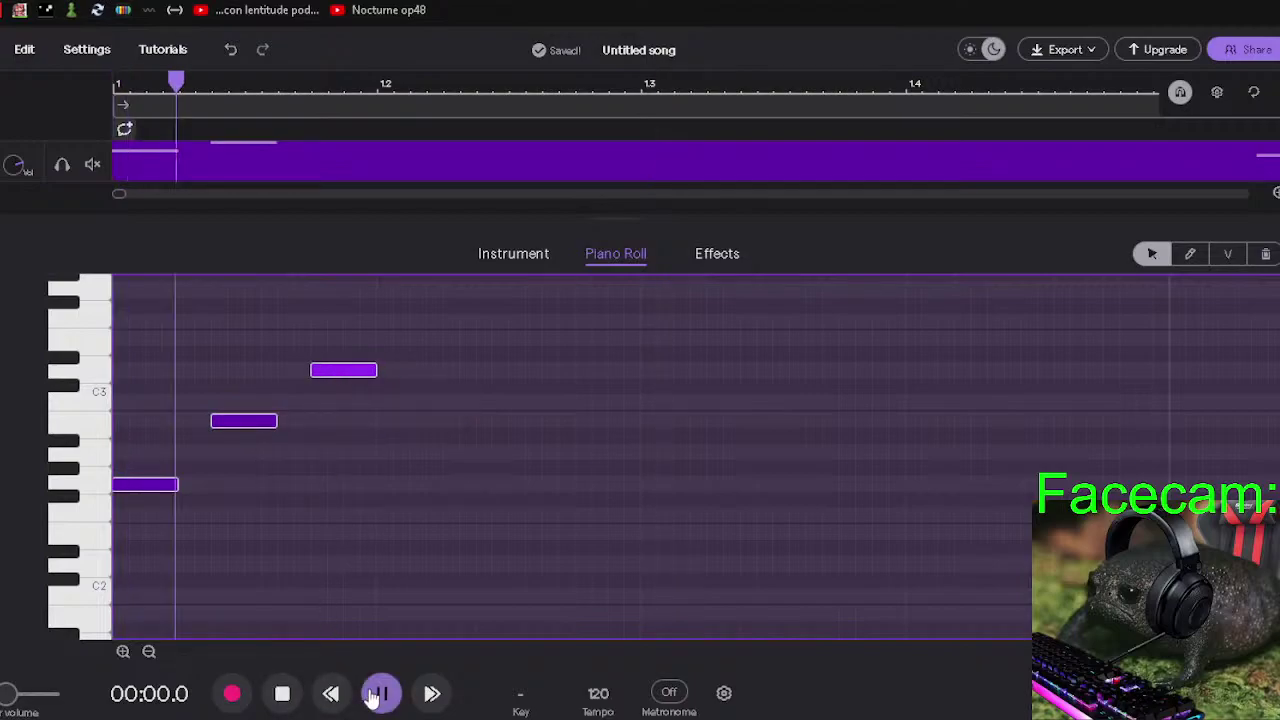
left_click(382, 693)
Move the B2 note to half a beat into bar 1 and the D3 note to just before beat 1.2, then play the phrase.
left_click_drag(240, 432, 274, 428)
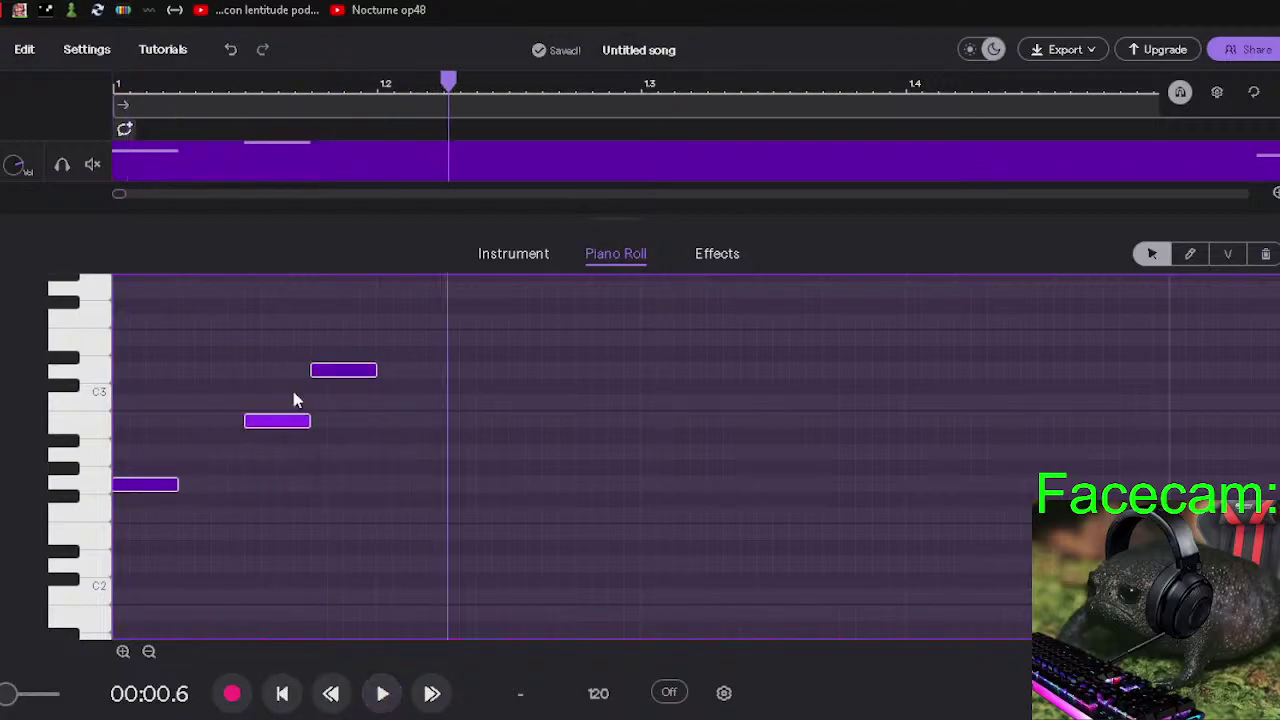
left_click_drag(332, 375, 378, 373)
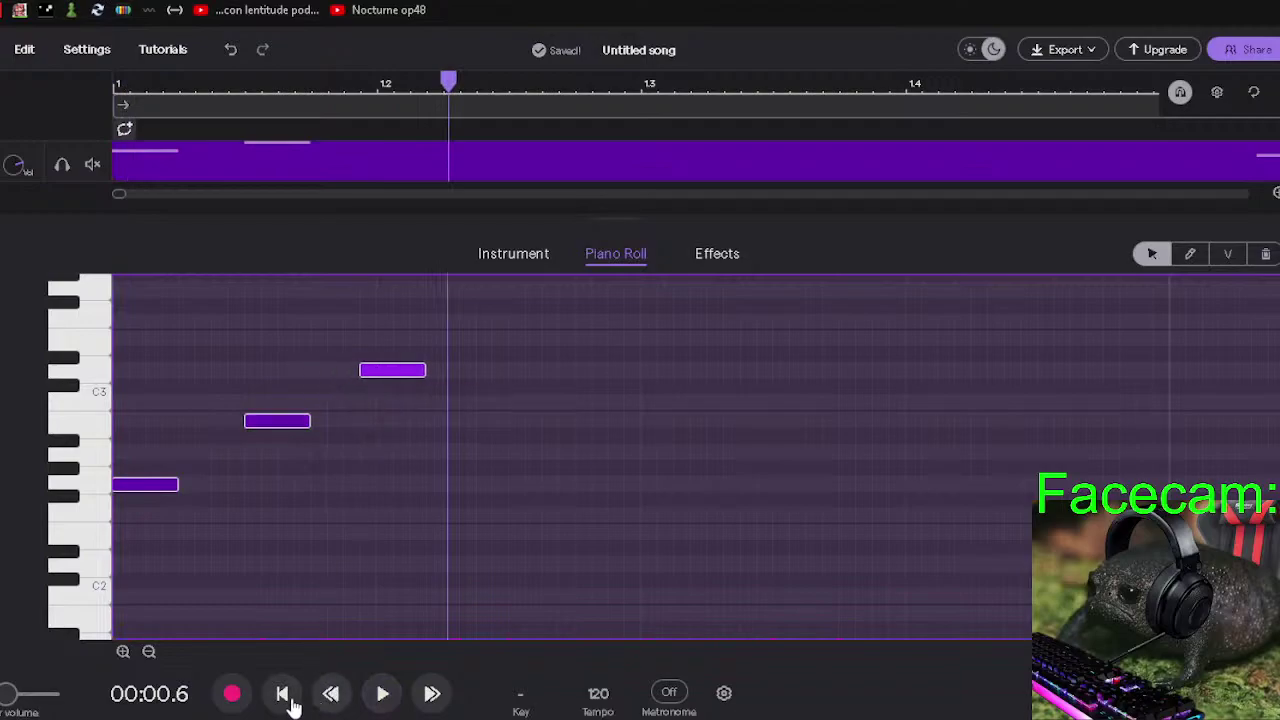
left_click(282, 694)
left_click(382, 693)
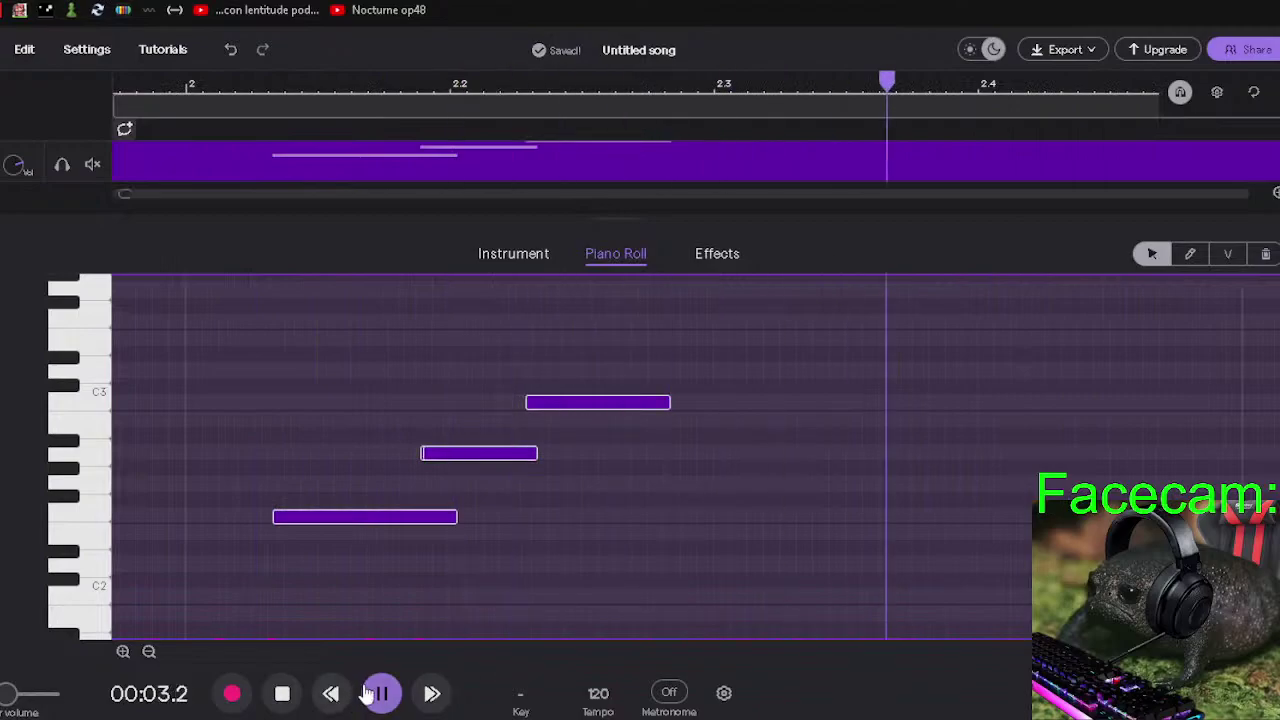
left_click(380, 693)
left_click(278, 694)
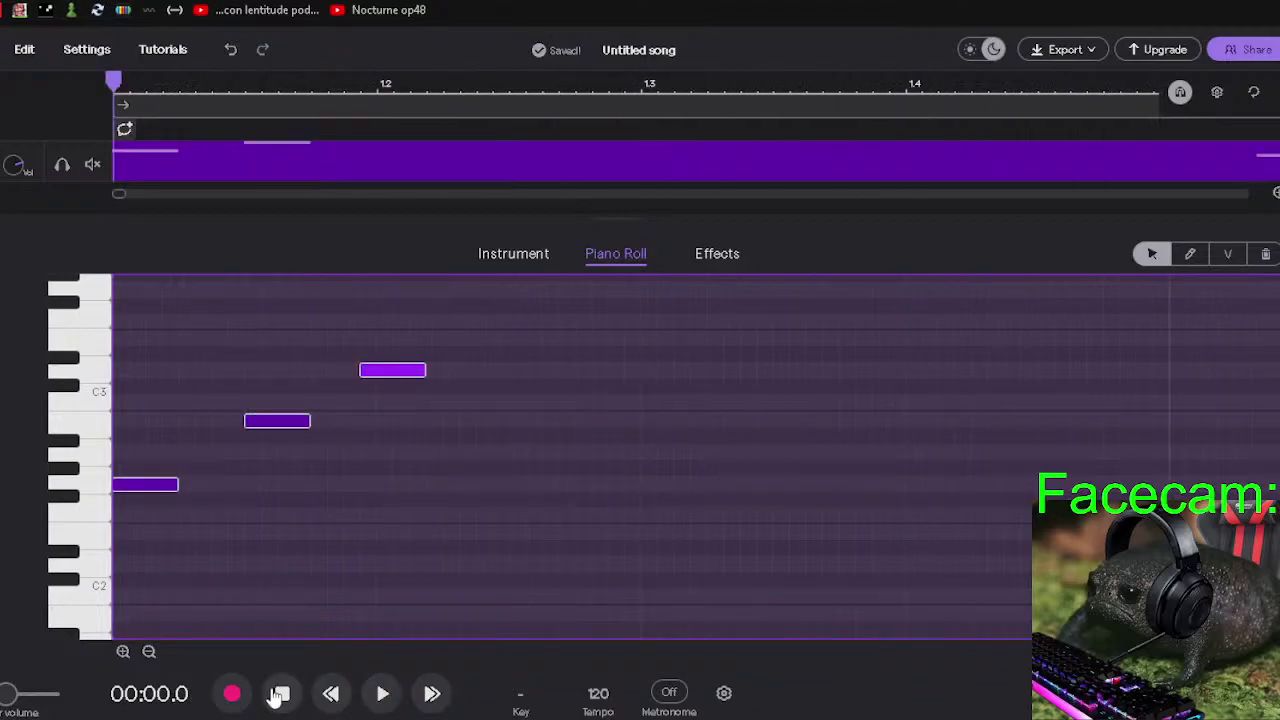
Lengthen the first note and the B2 note to half a beat each, and move the D3 note to start at beat 1.2.
left_click(180, 488)
left_click_drag(180, 488, 244, 488)
left_click_drag(308, 421, 352, 423)
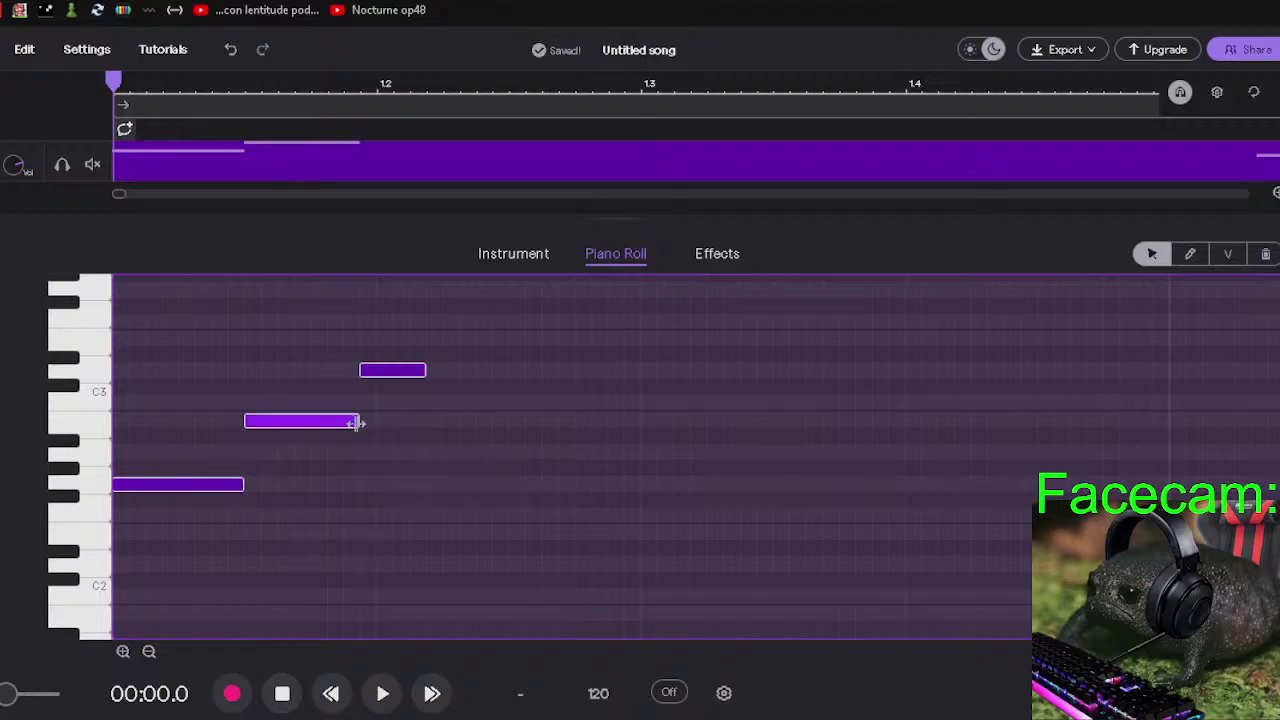
left_click_drag(388, 376, 404, 372)
left_click_drag(362, 425, 378, 422)
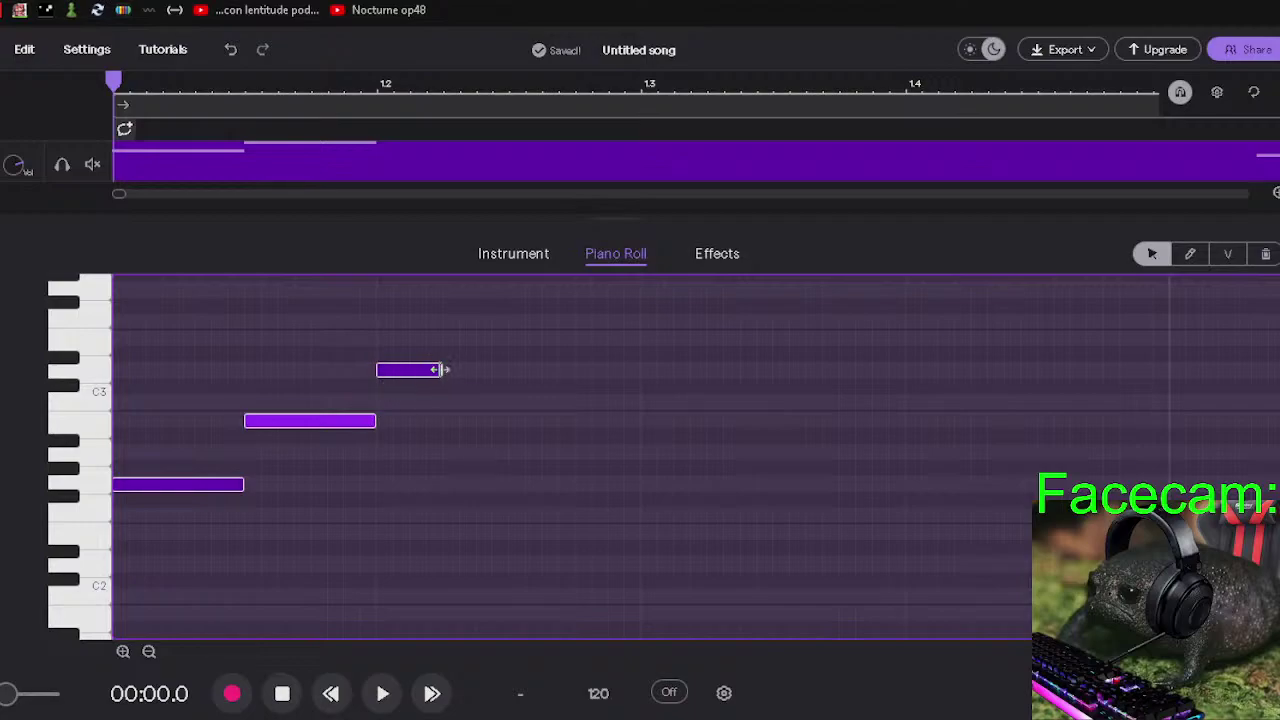
Lengthen the D3 note to half a beat and play the three-note phrase from the start.
left_click_drag(441, 370, 507, 370)
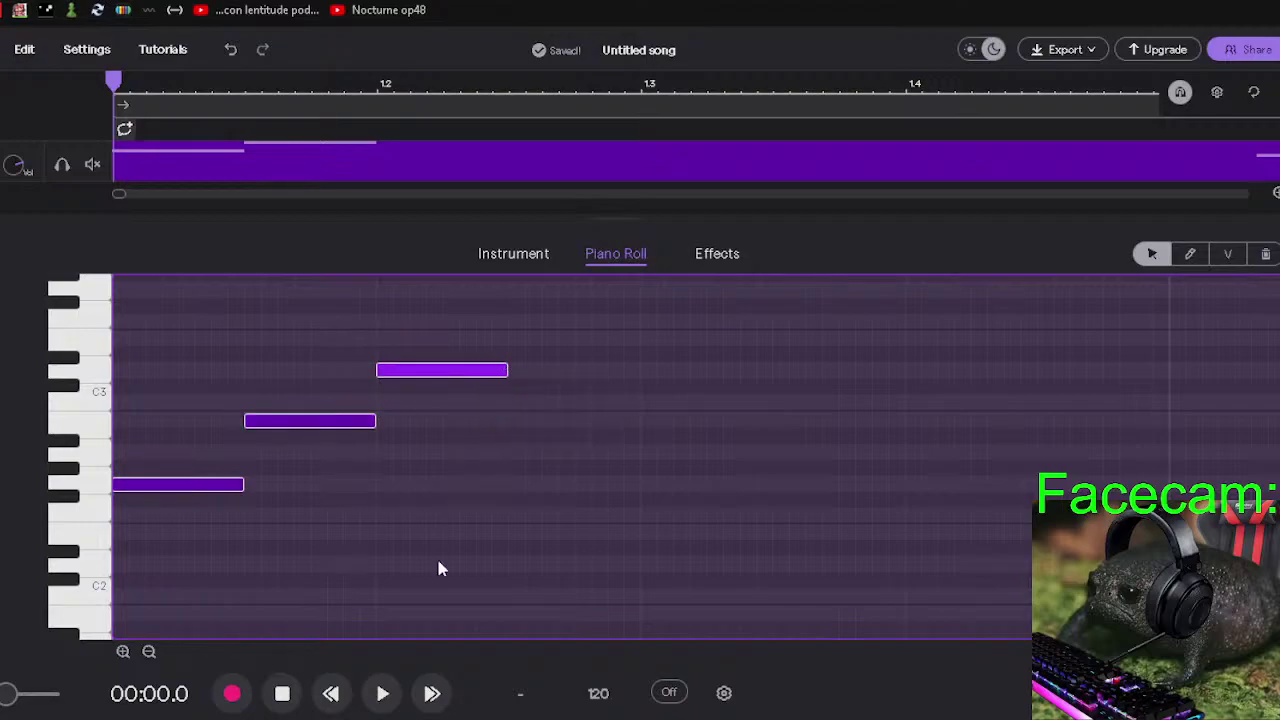
left_click(370, 694)
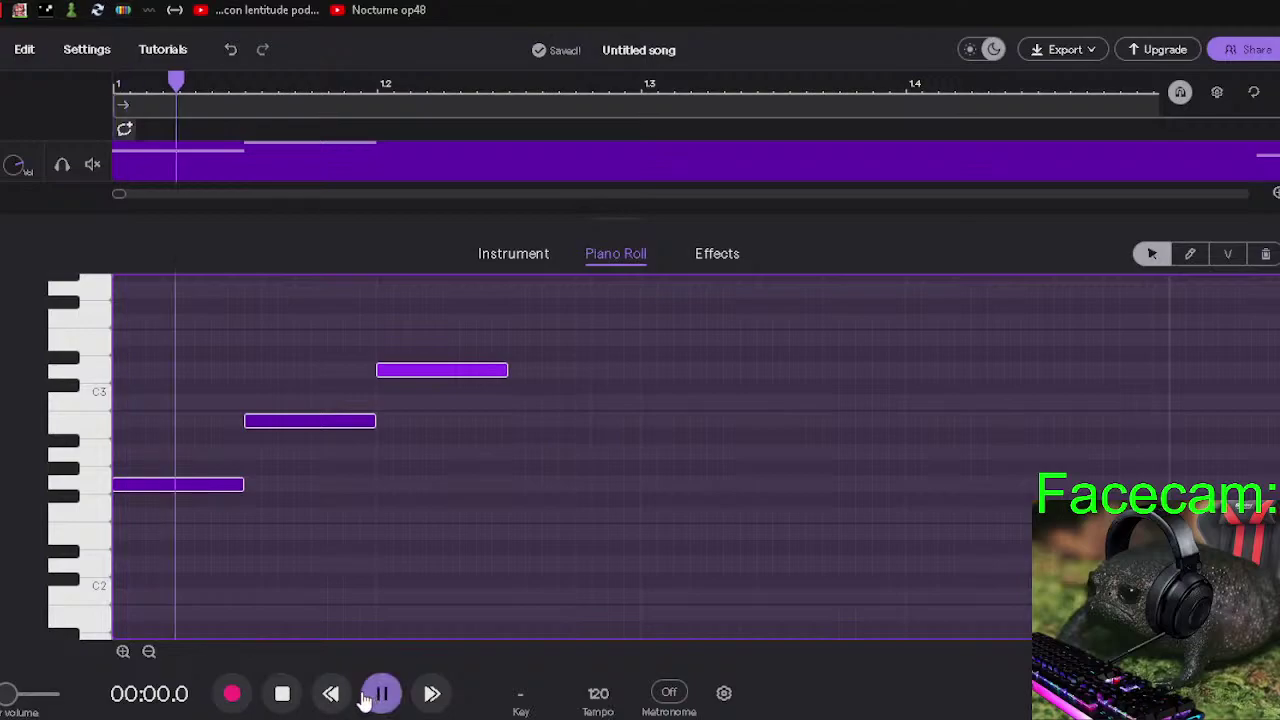
left_click(368, 694)
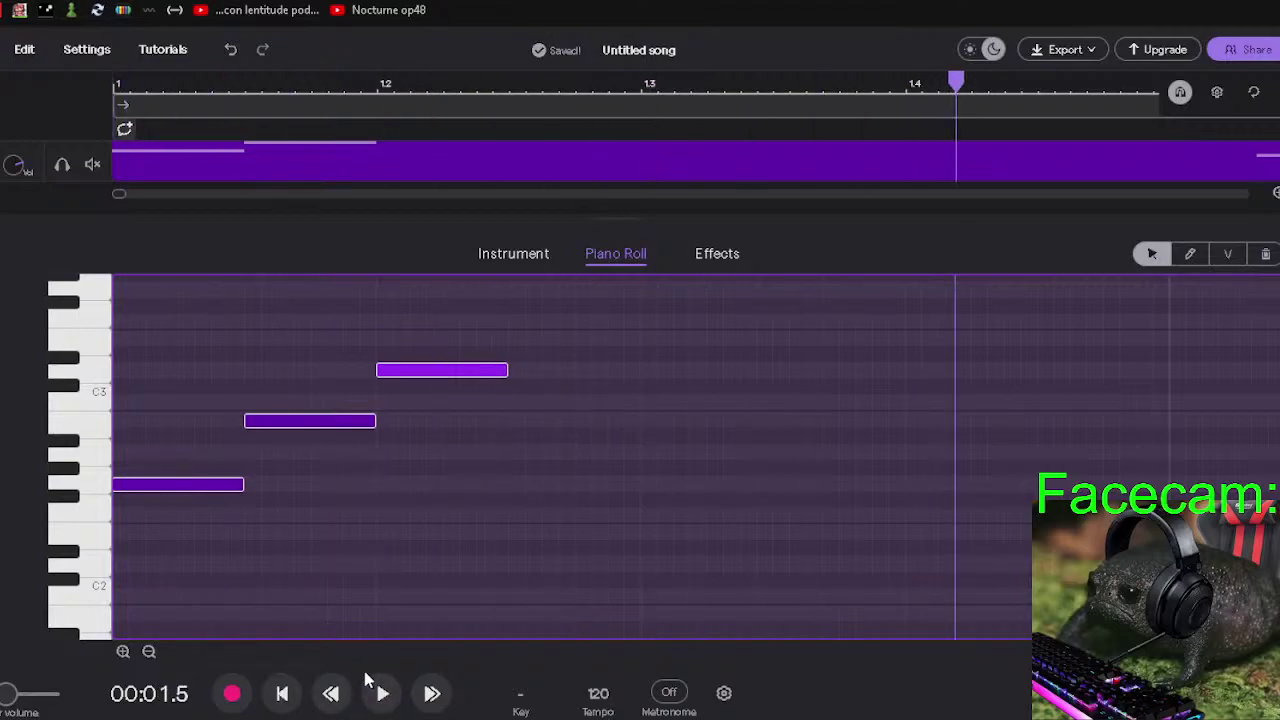
Lengthen the second phrase's A2 note to about 0.6 beat and play the song from the start.
left_click(149, 652)
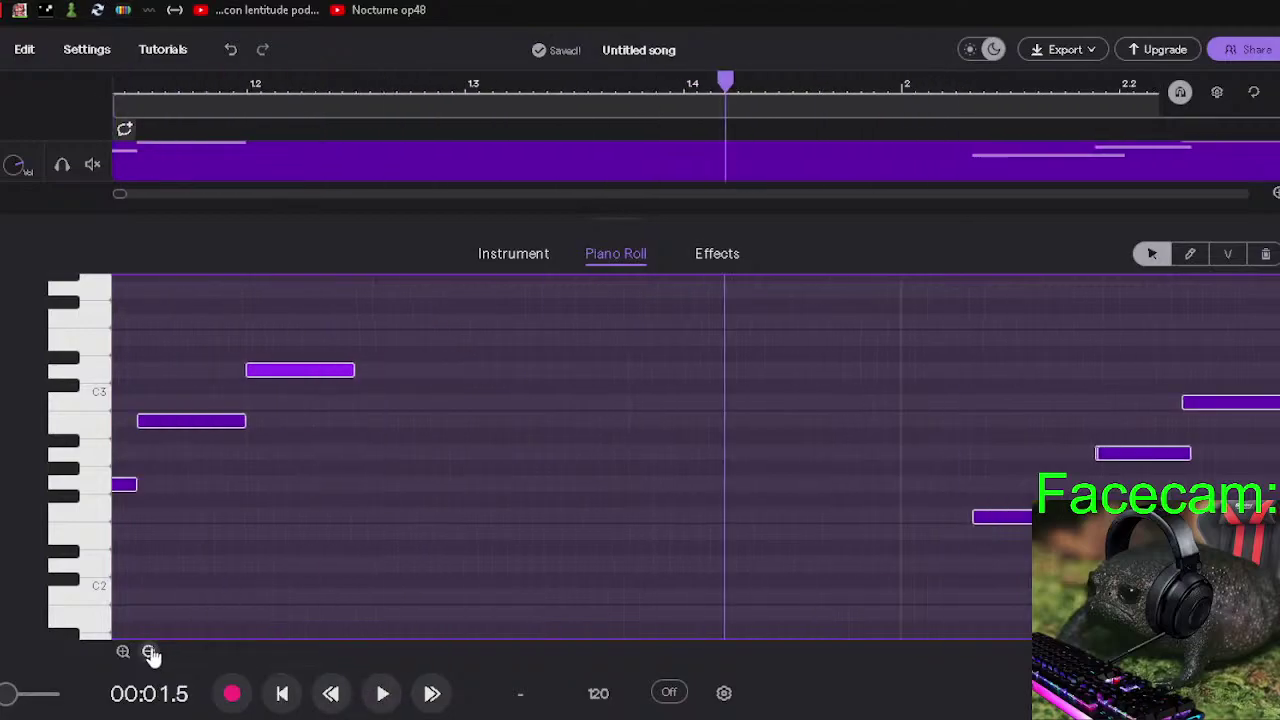
scroll(720, 353, "down", 1)
scroll(718, 357, "up", 2)
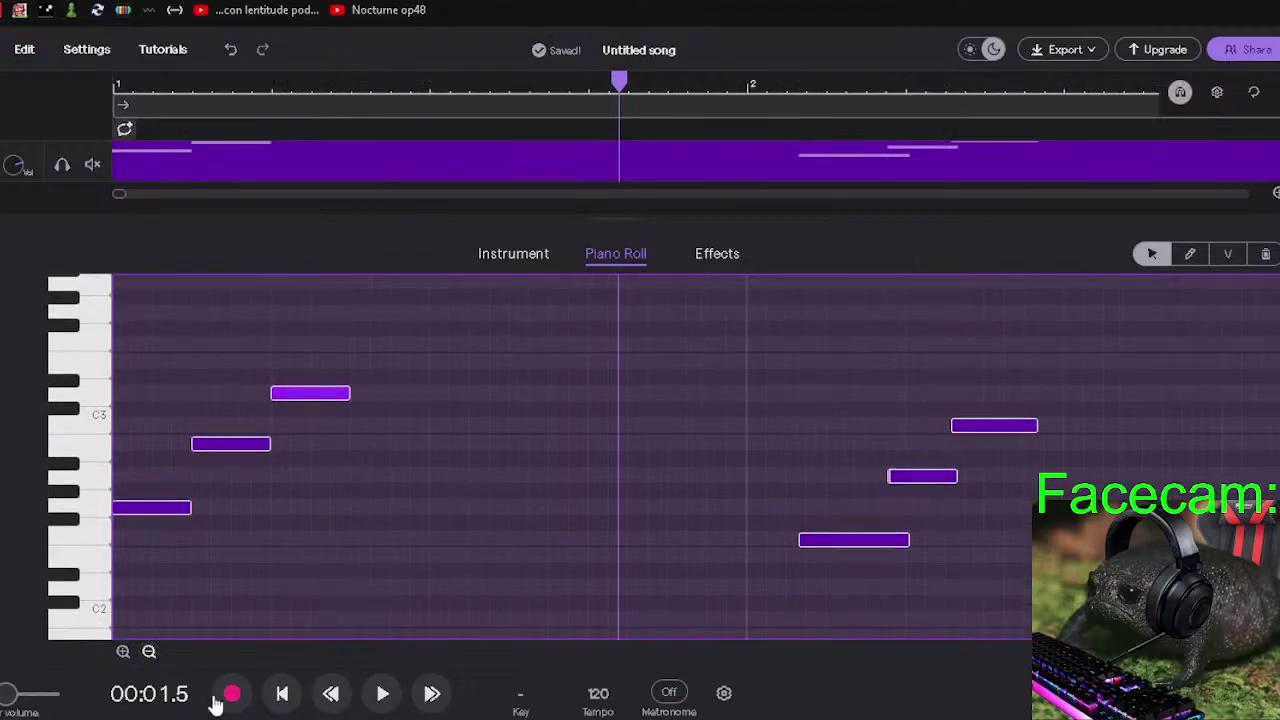
left_click(149, 652)
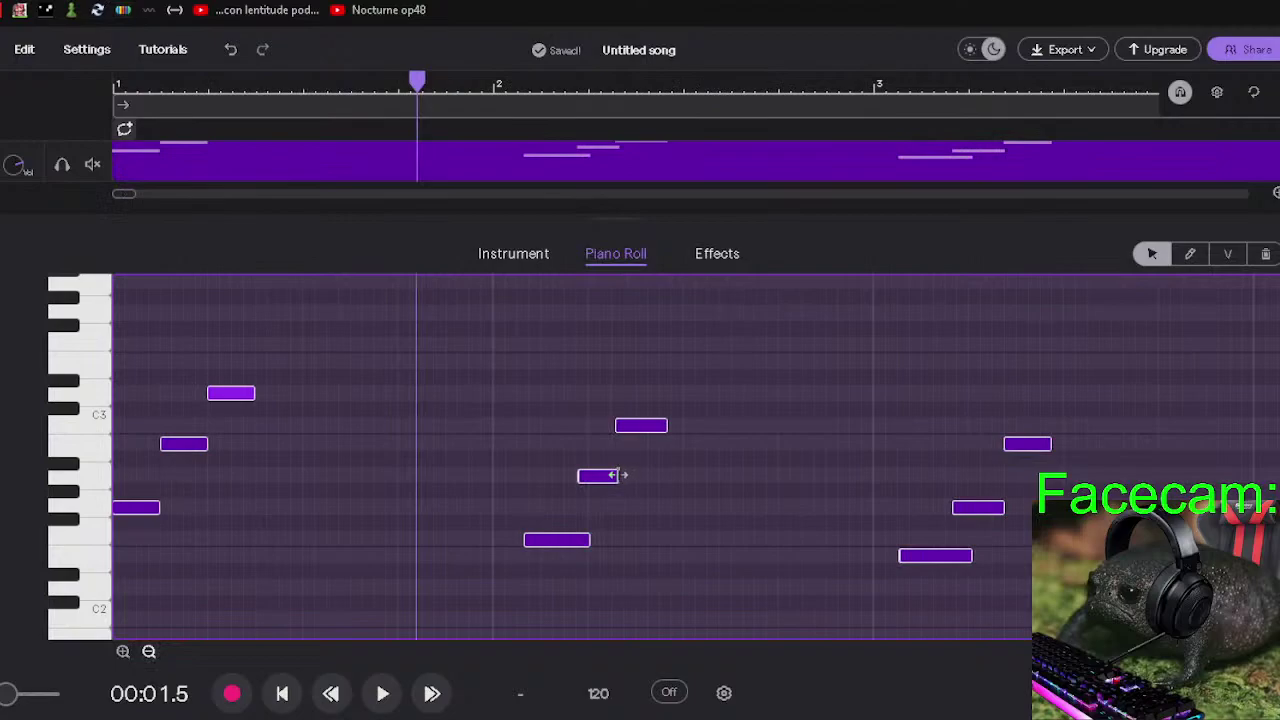
left_click_drag(618, 475, 635, 476)
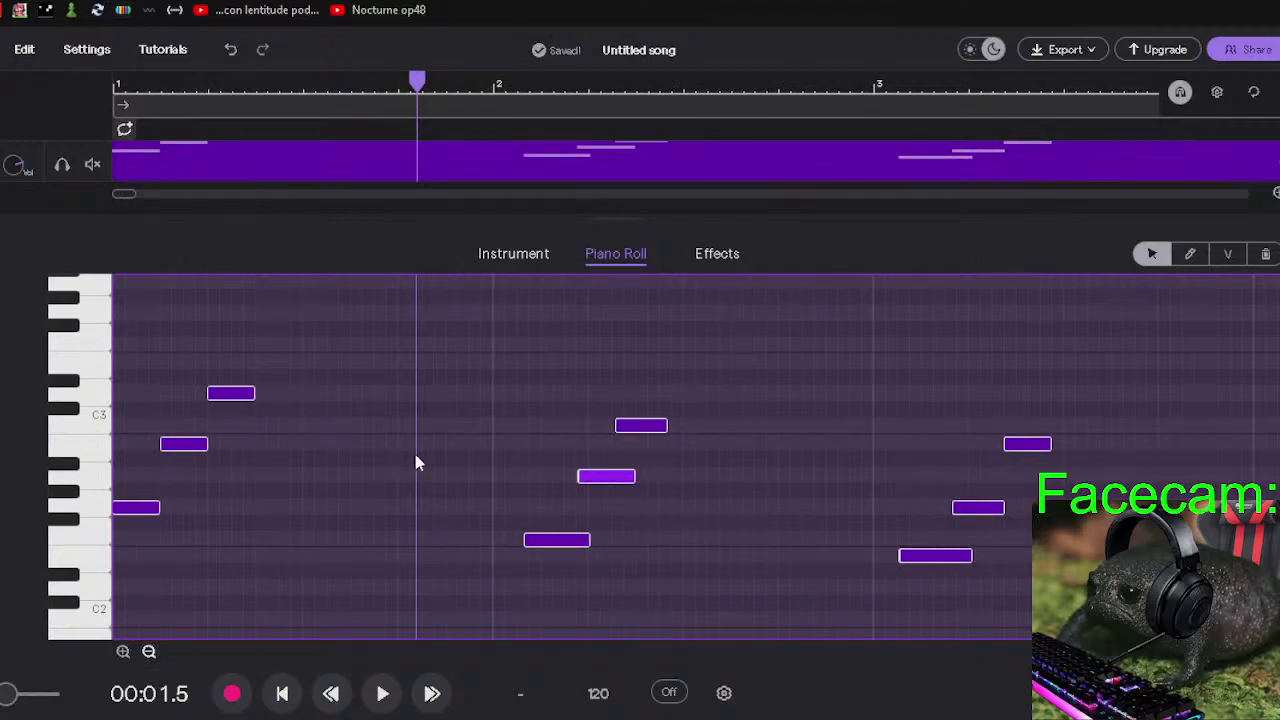
left_click(282, 693)
left_click(381, 693)
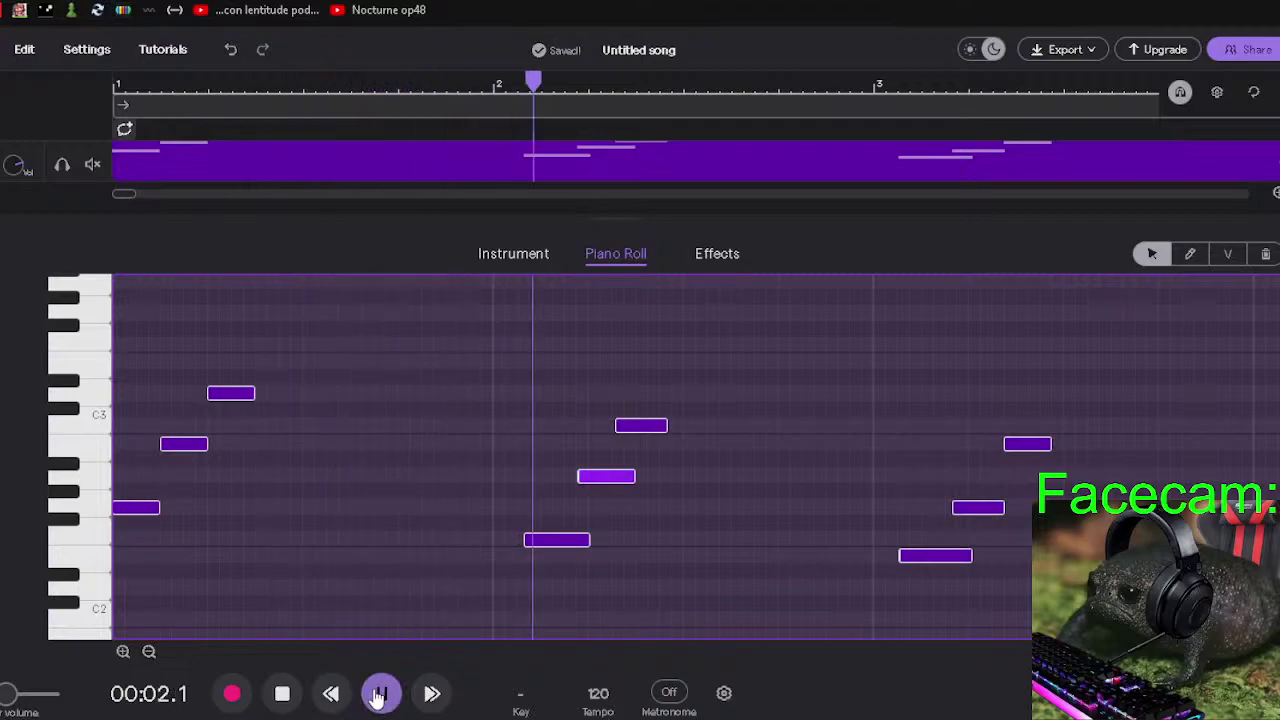
left_click(381, 693)
Move the second phrase's F2 note to the start of bar 2 and shorten it to half a beat.
left_click_drag(549, 537, 518, 543)
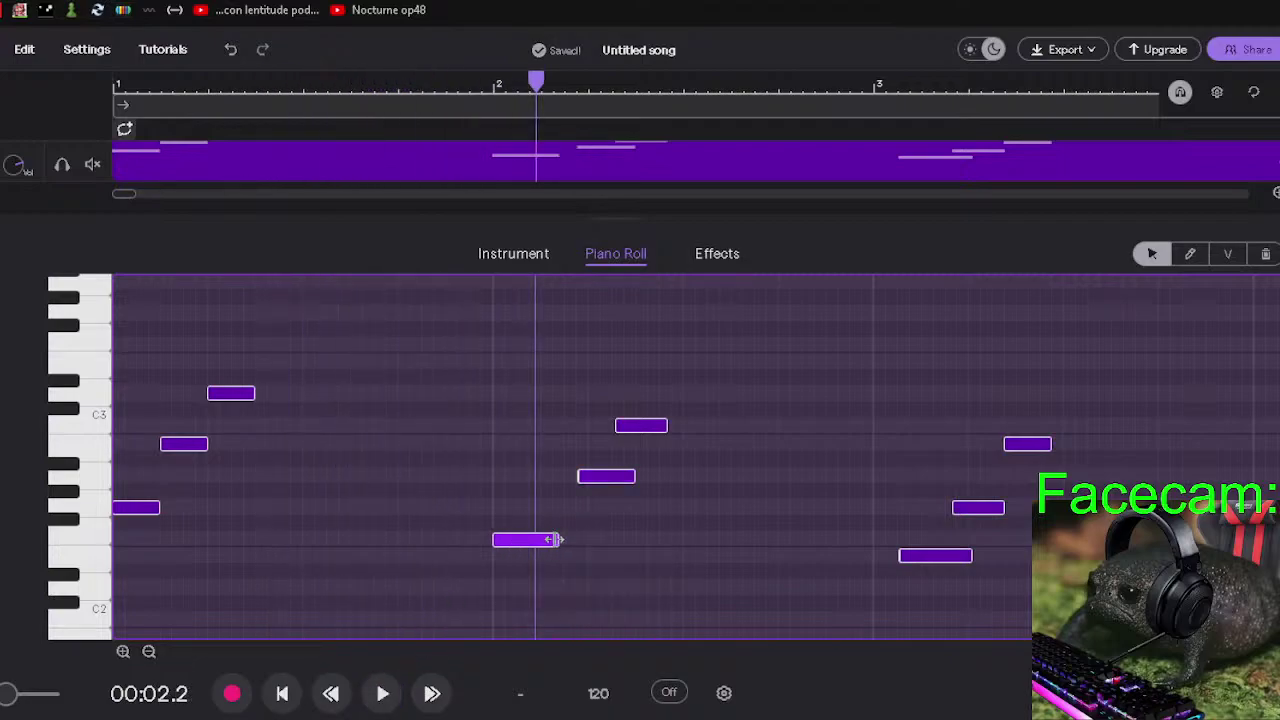
left_click(137, 509)
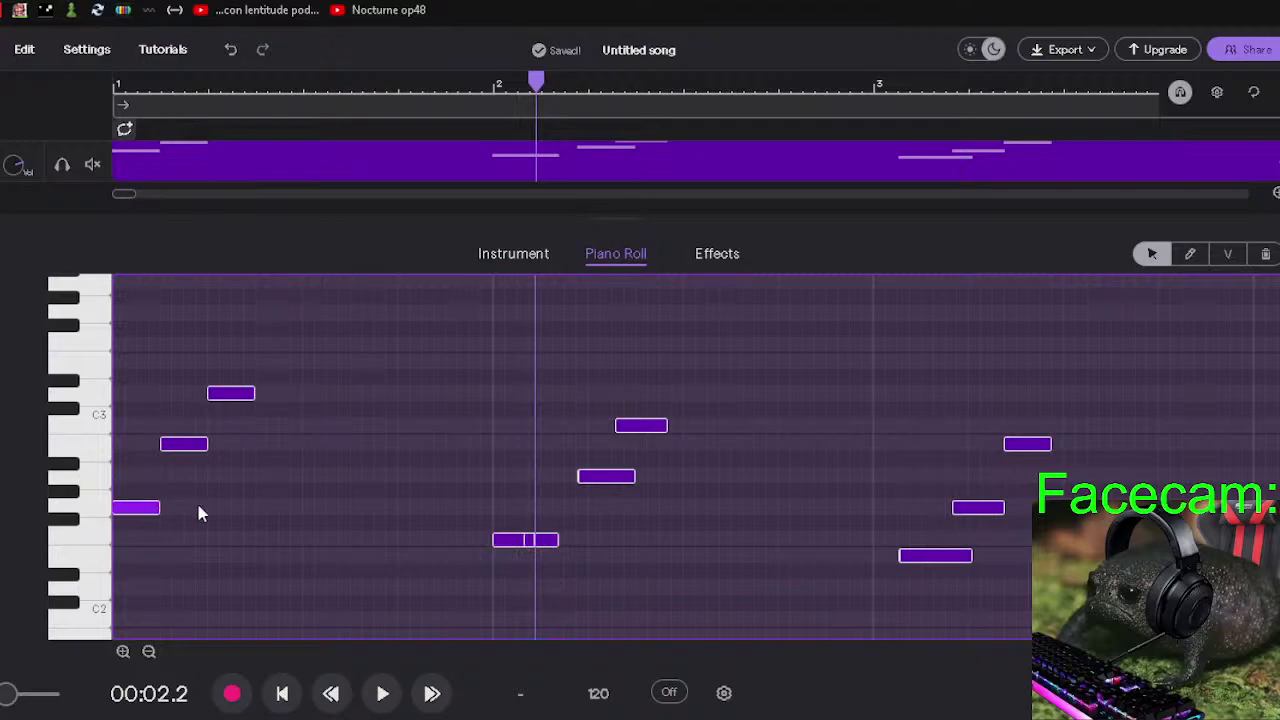
left_click_drag(505, 544, 531, 543)
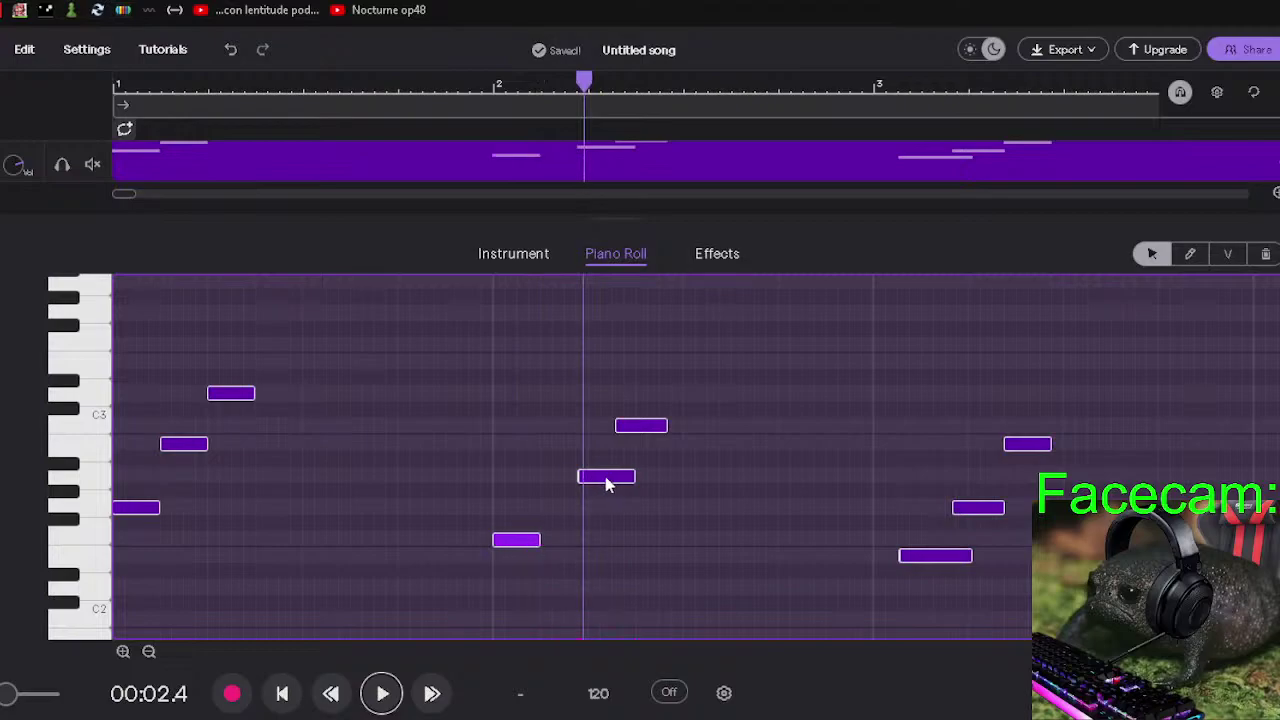
Start the A2 note half a beat into bar 2 and the C3 note at beat 2.2, each half a beat long, and play from the start.
left_click_drag(605, 483, 576, 484)
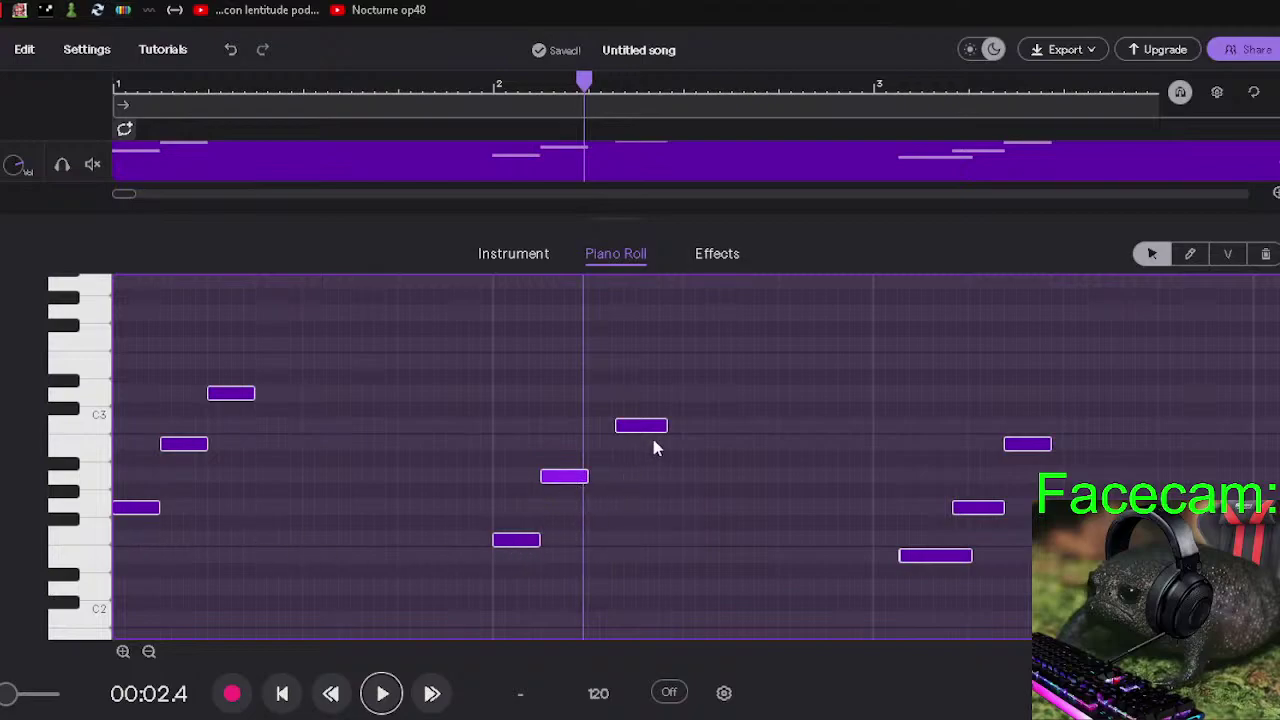
left_click_drag(652, 432, 625, 436)
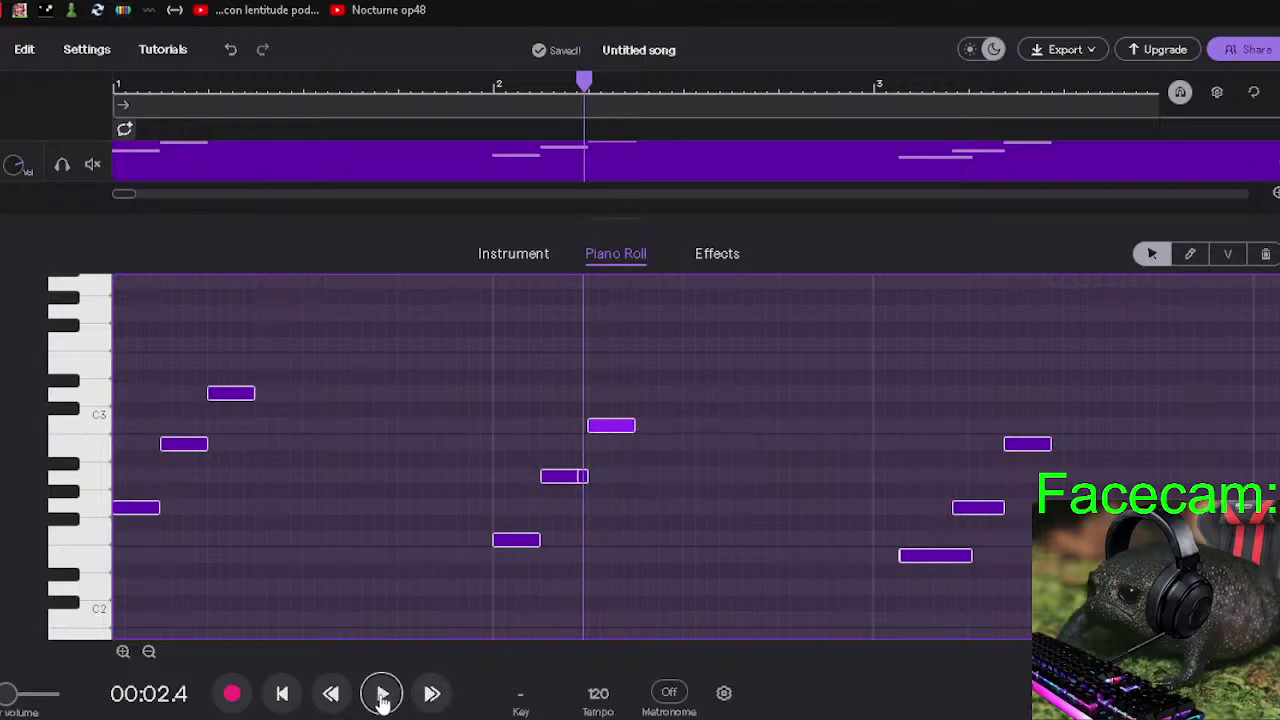
left_click(281, 700)
left_click(378, 694)
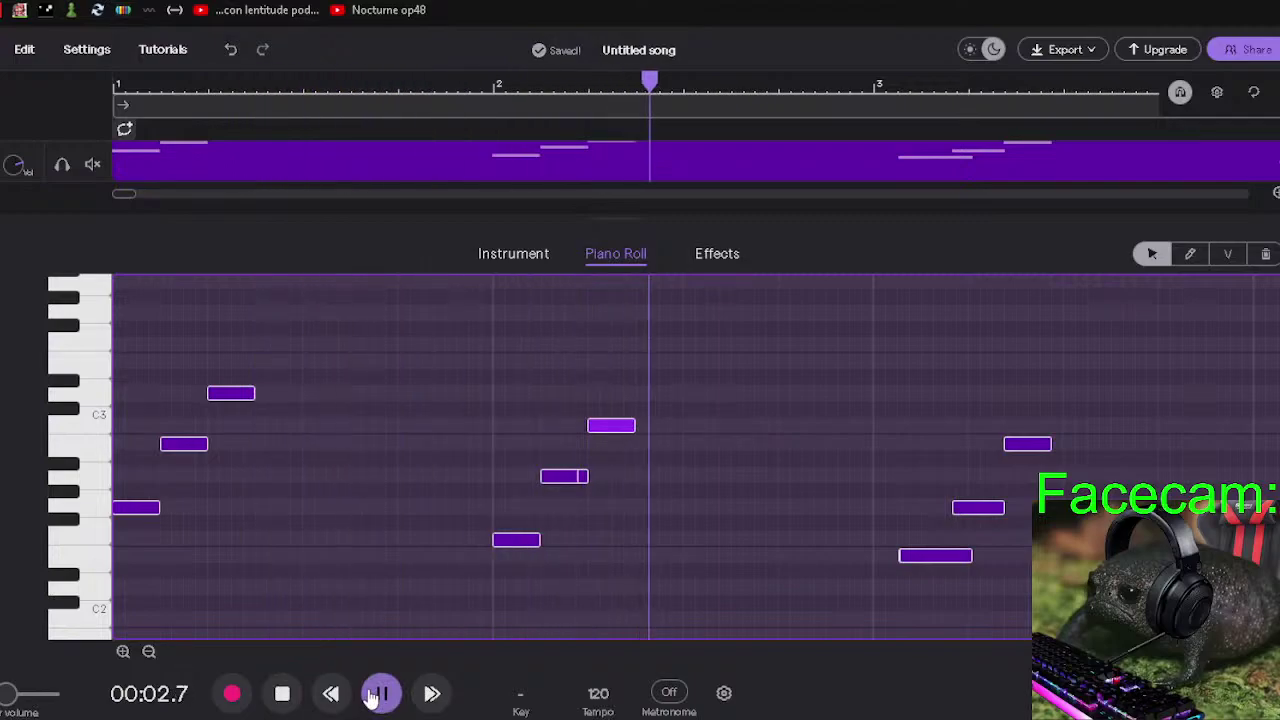
left_click(378, 694)
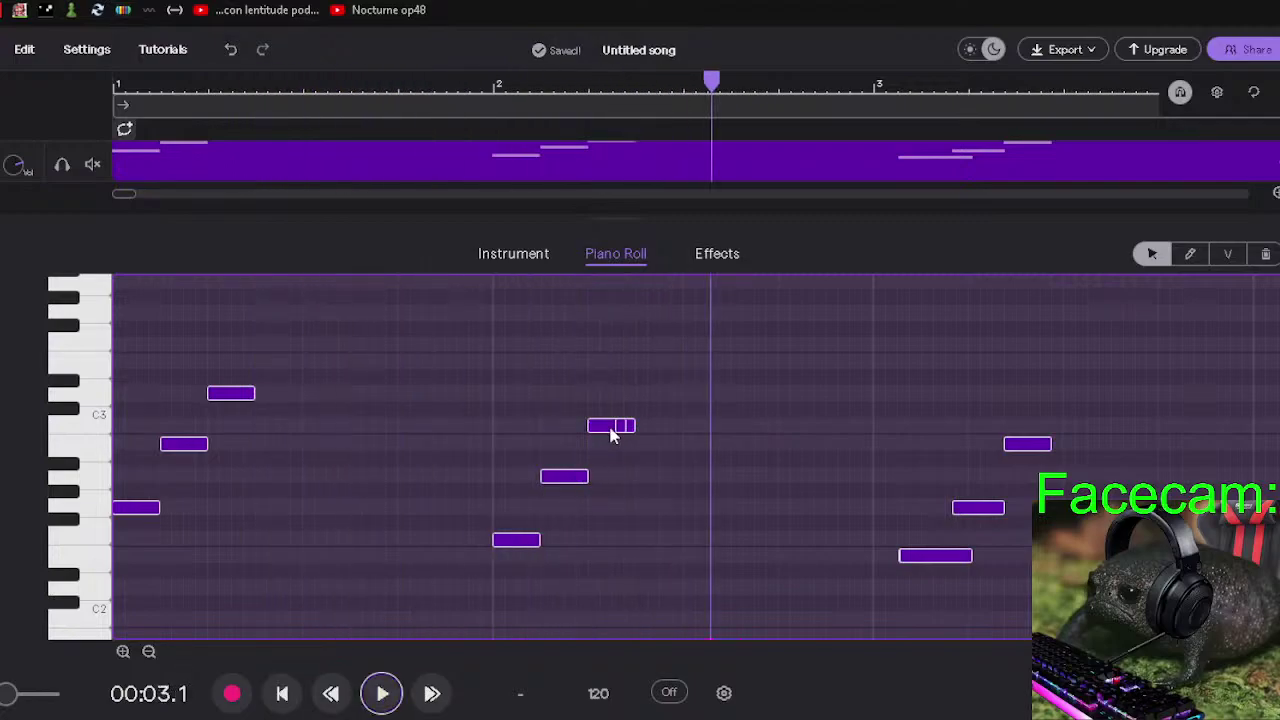
Replay the song, shift the second phrase's three notes together about an eighth of a beat earlier, and play it again.
left_click(279, 697)
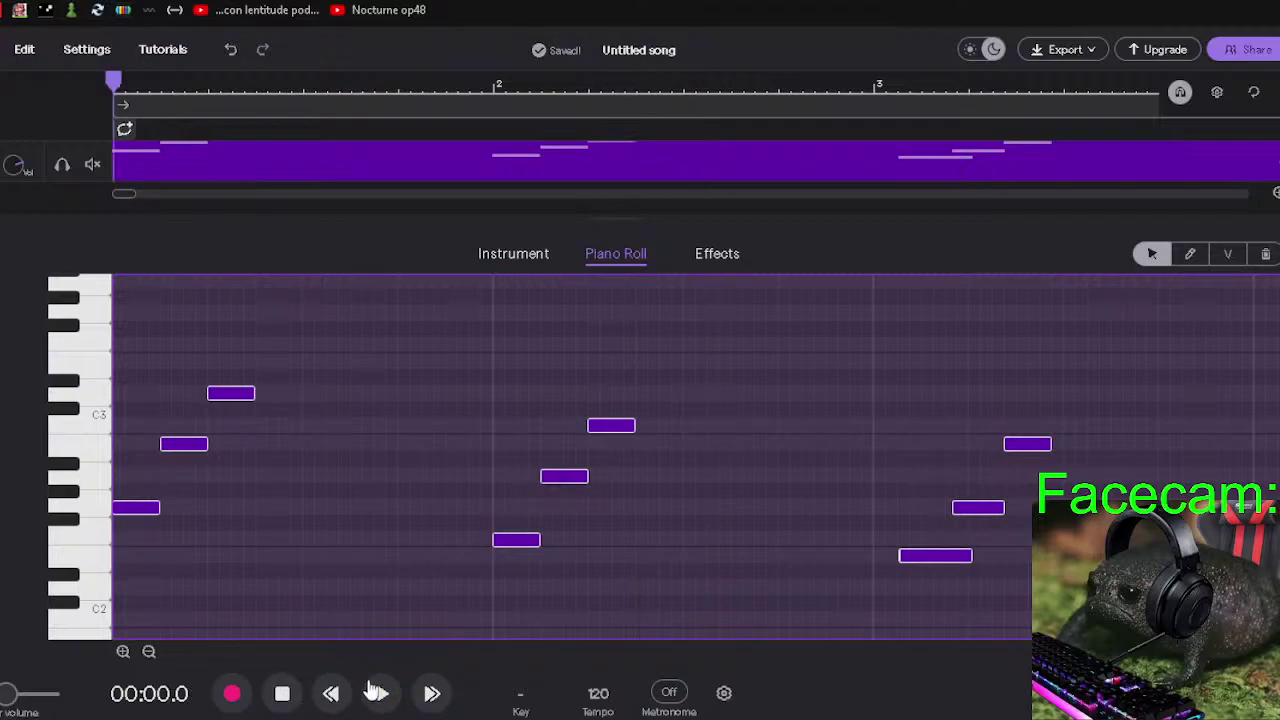
left_click(378, 694)
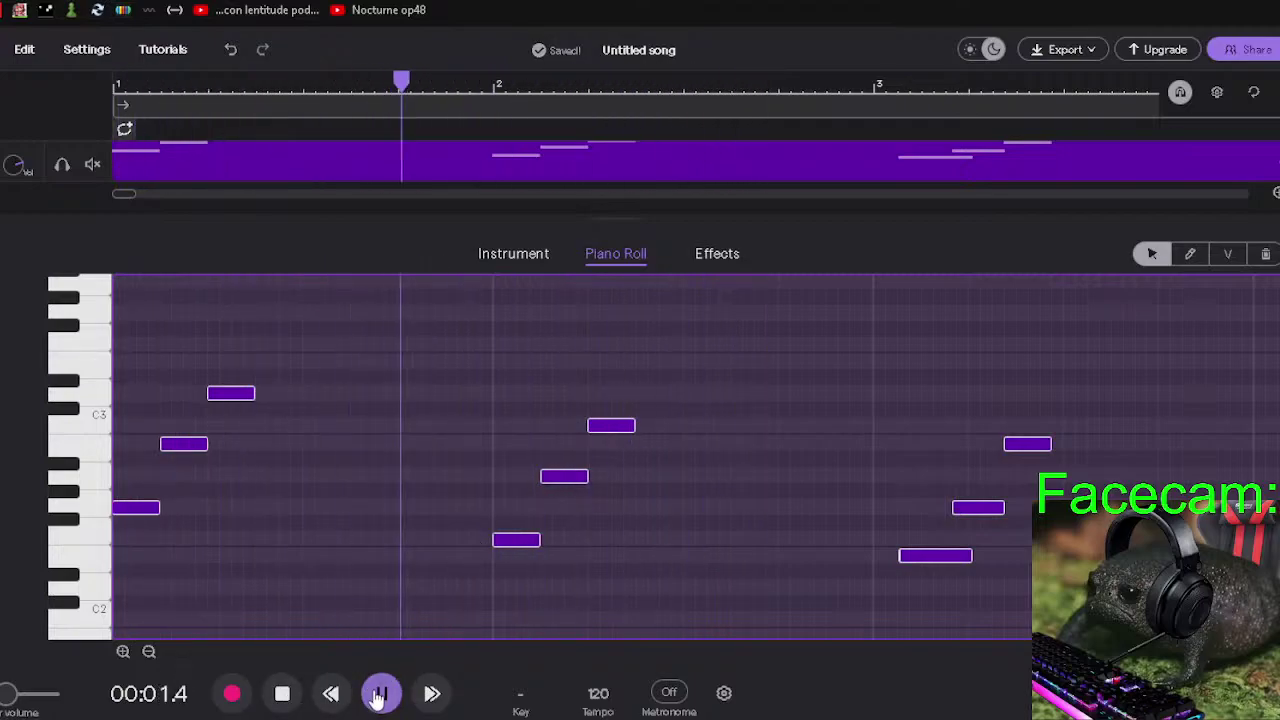
left_click(386, 692)
left_click_drag(510, 545, 498, 545)
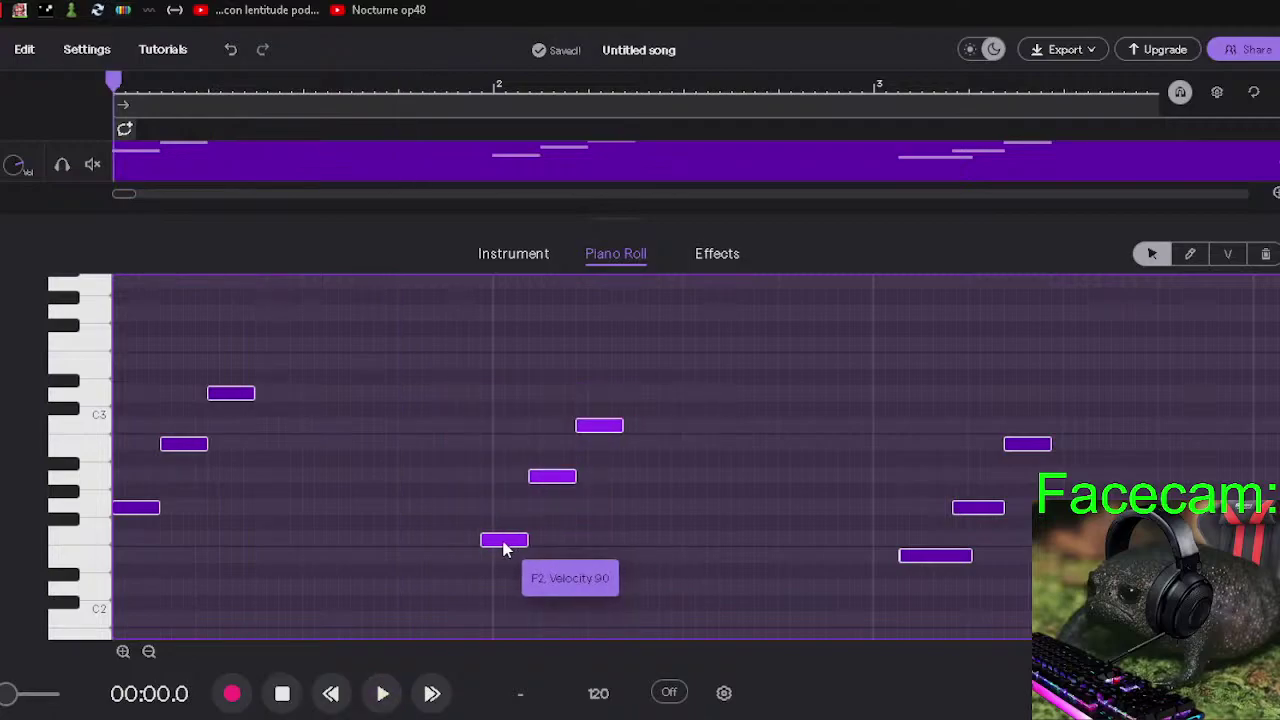
left_click(390, 694)
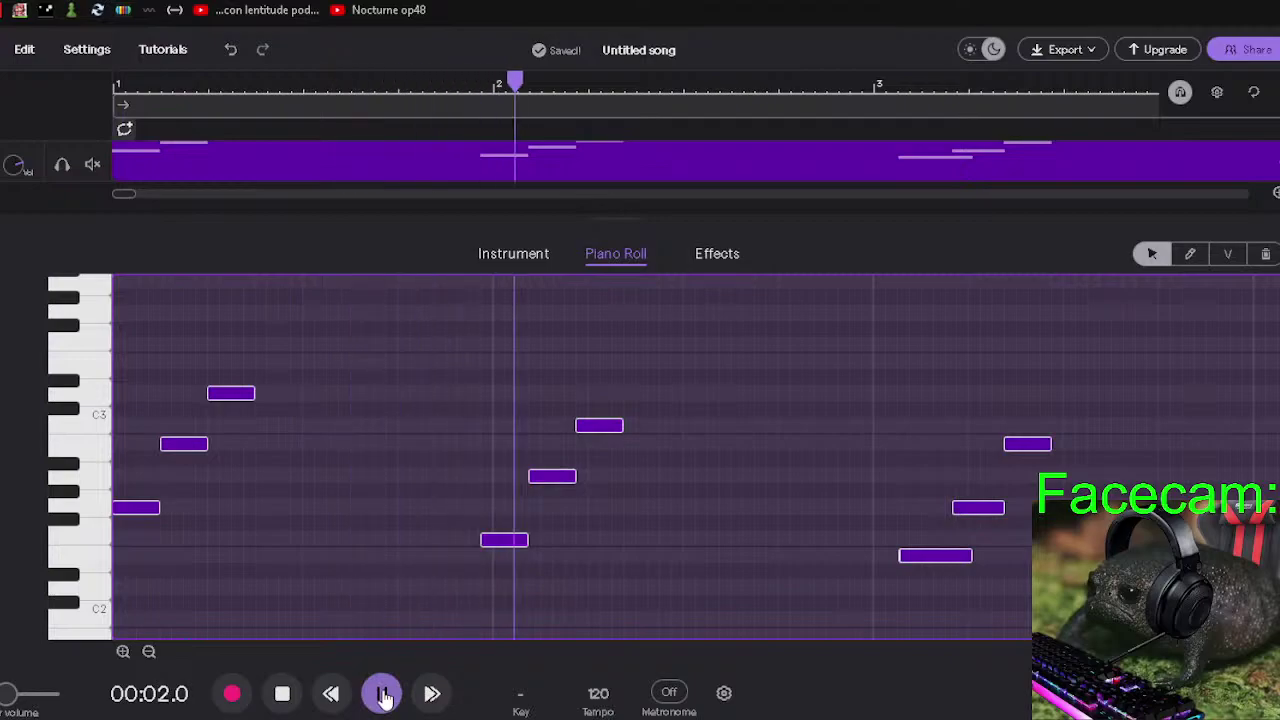
key("space")
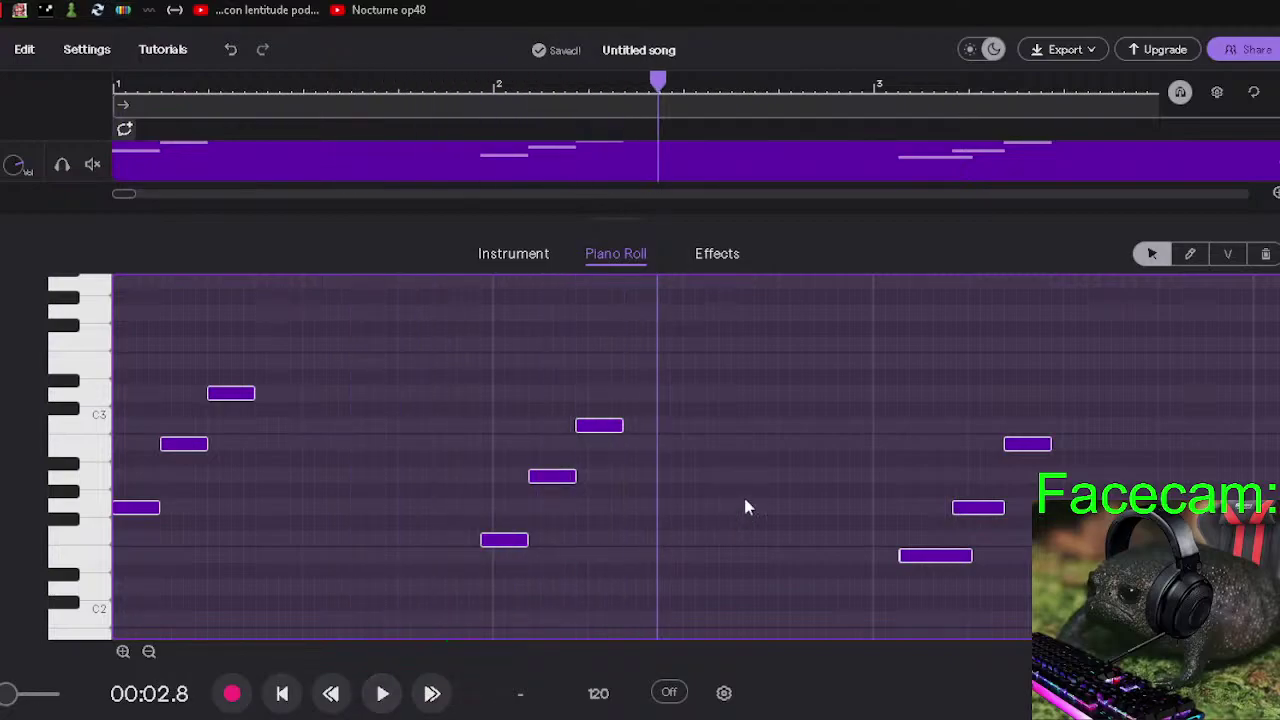
Move the third phrase's E2 note to just before beat 2.4, with G2 and B2 following end to end, all half a beat long.
left_click(779, 474)
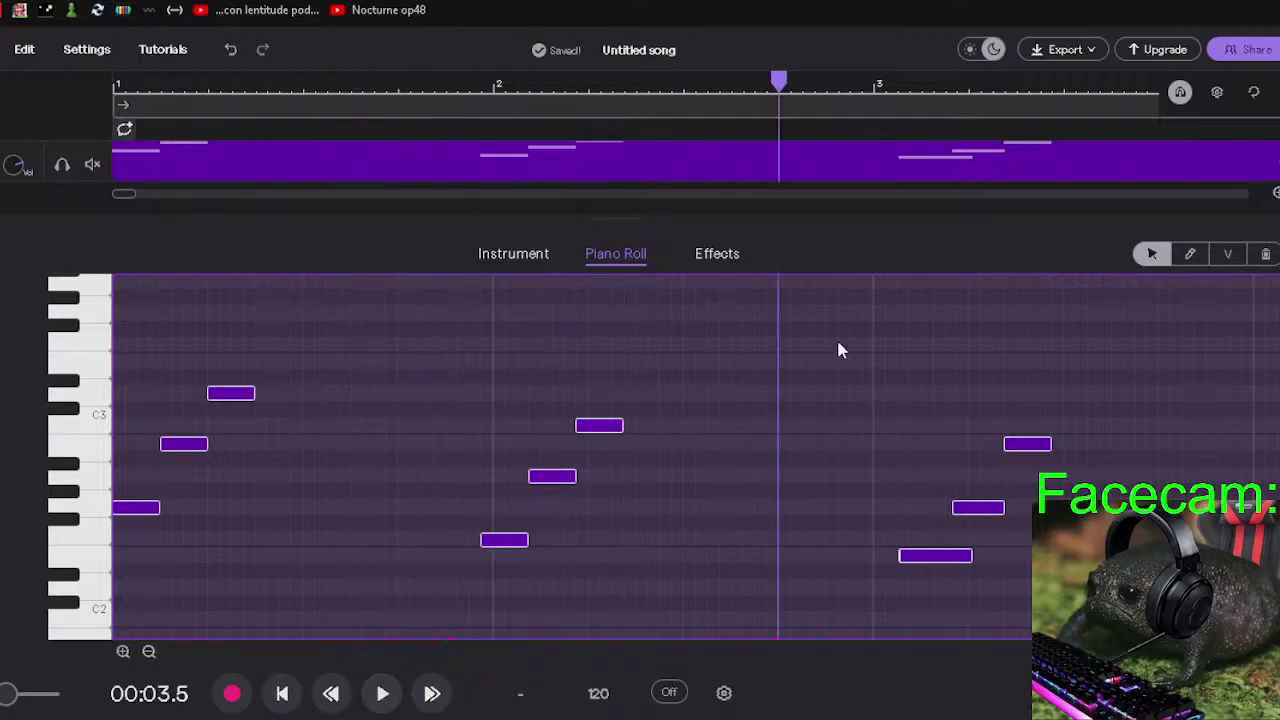
left_click_drag(838, 350, 808, 567)
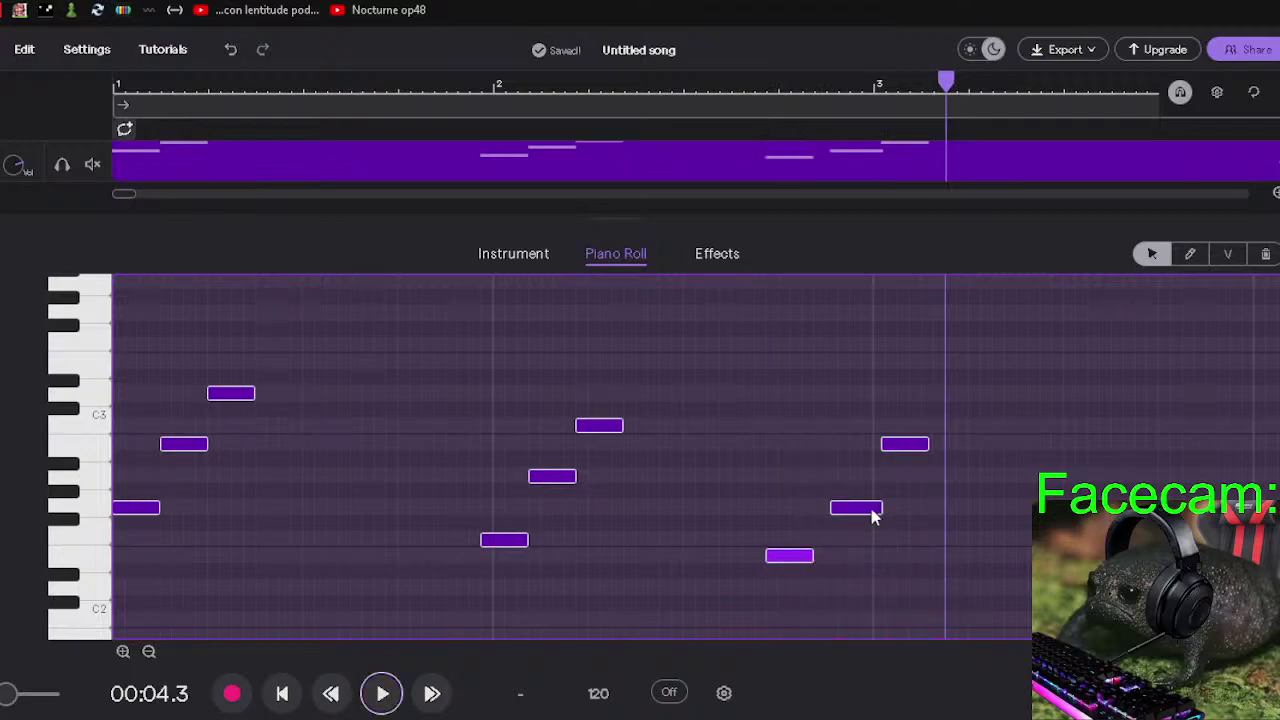
left_click_drag(871, 514, 831, 517)
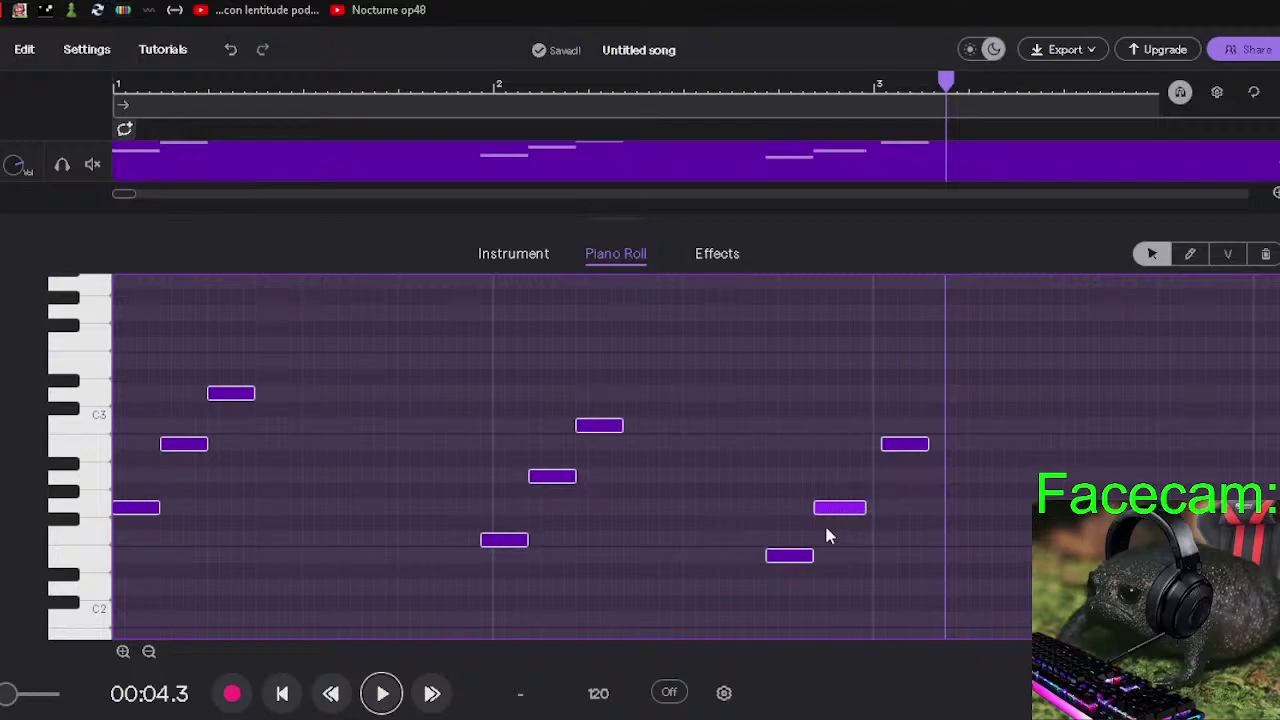
mouse_move(866, 518)
left_mouse_down()
mouse_move(849, 508)
mouse_move(849, 528)
left_mouse_up()
left_click_drag(903, 453, 875, 449)
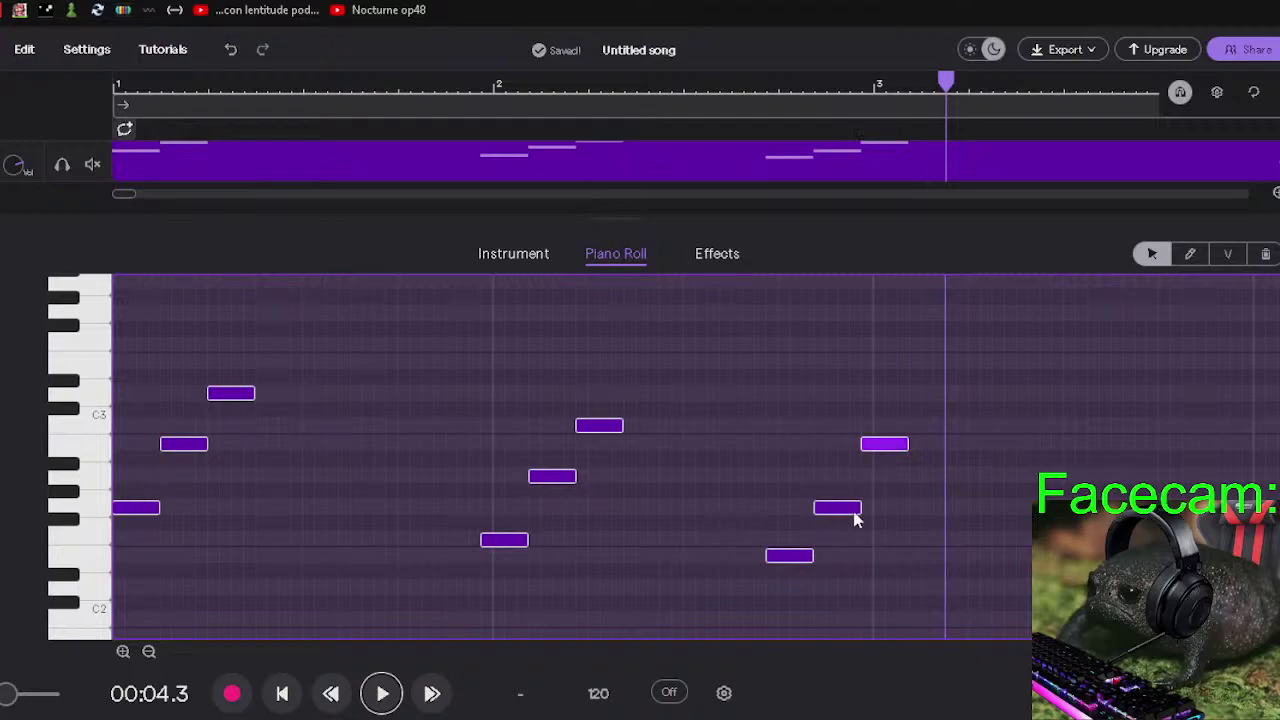
Play from the start, shift the third phrase's three notes about a quarter of a beat later, and replay from before the second phrase.
left_click(283, 694)
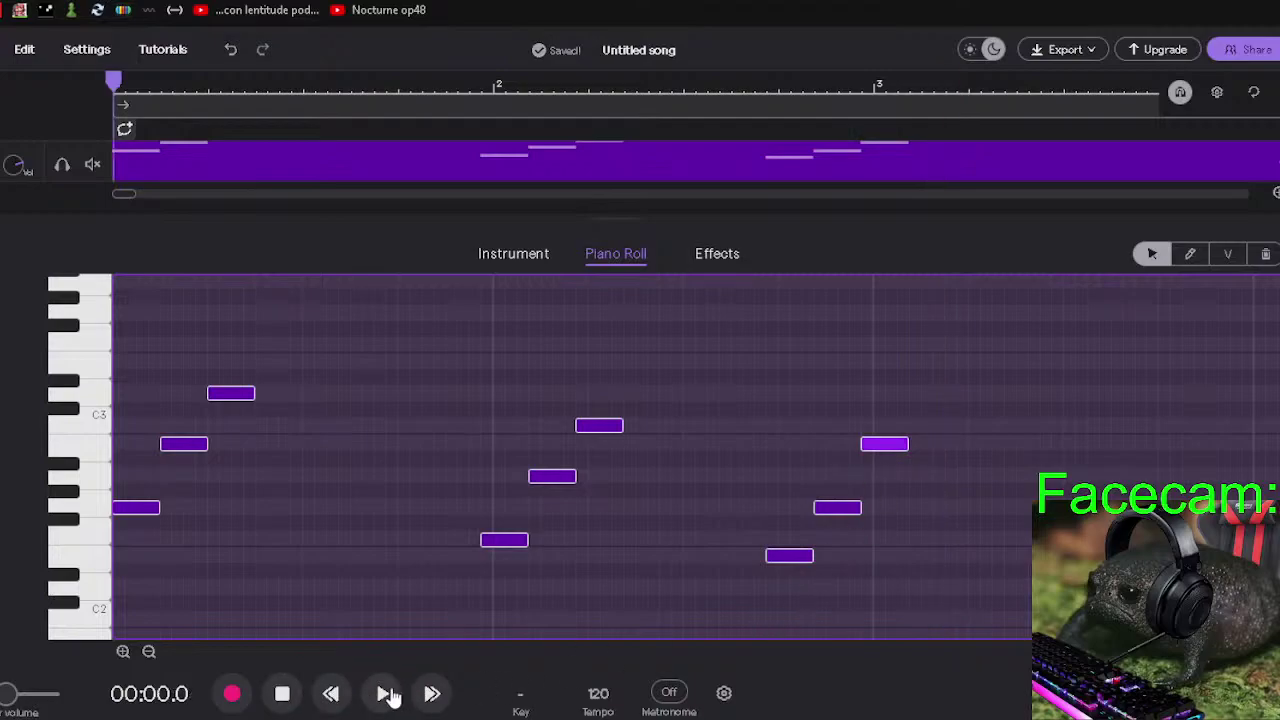
left_click(382, 694)
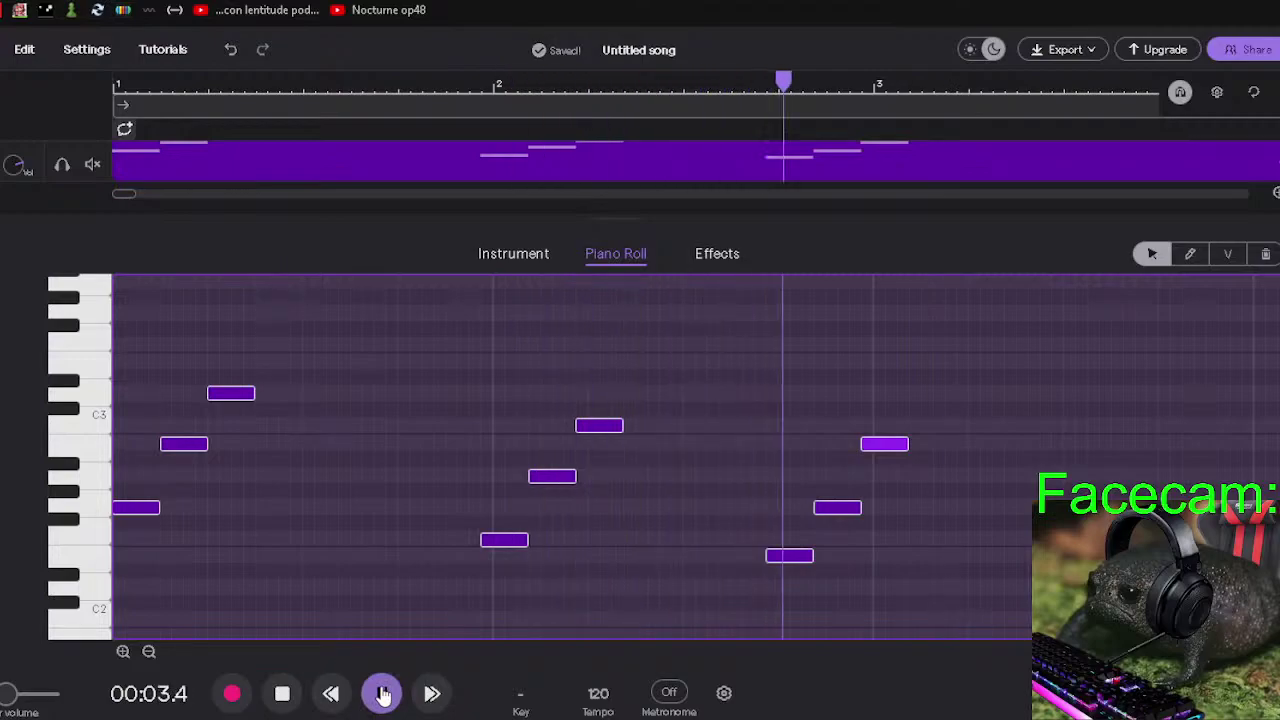
left_click(383, 694)
left_click_drag(910, 444, 934, 444)
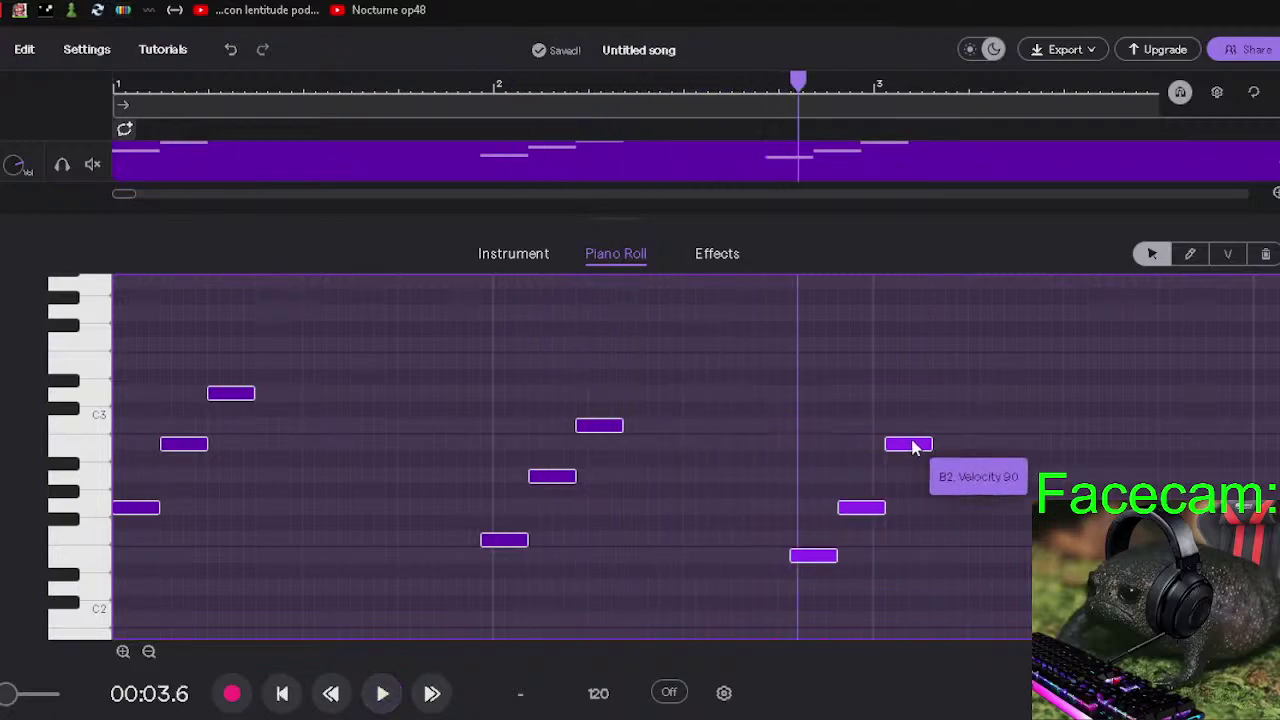
left_click(331, 694)
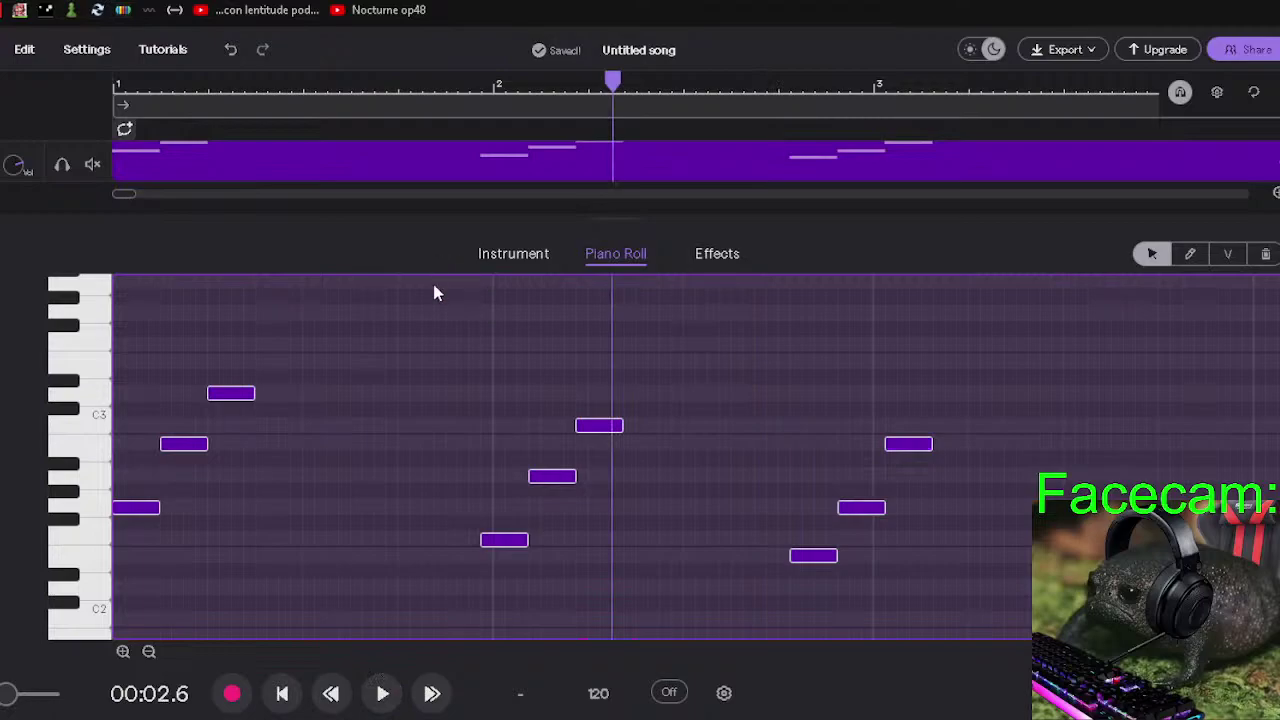
left_click(434, 293)
left_click(383, 694)
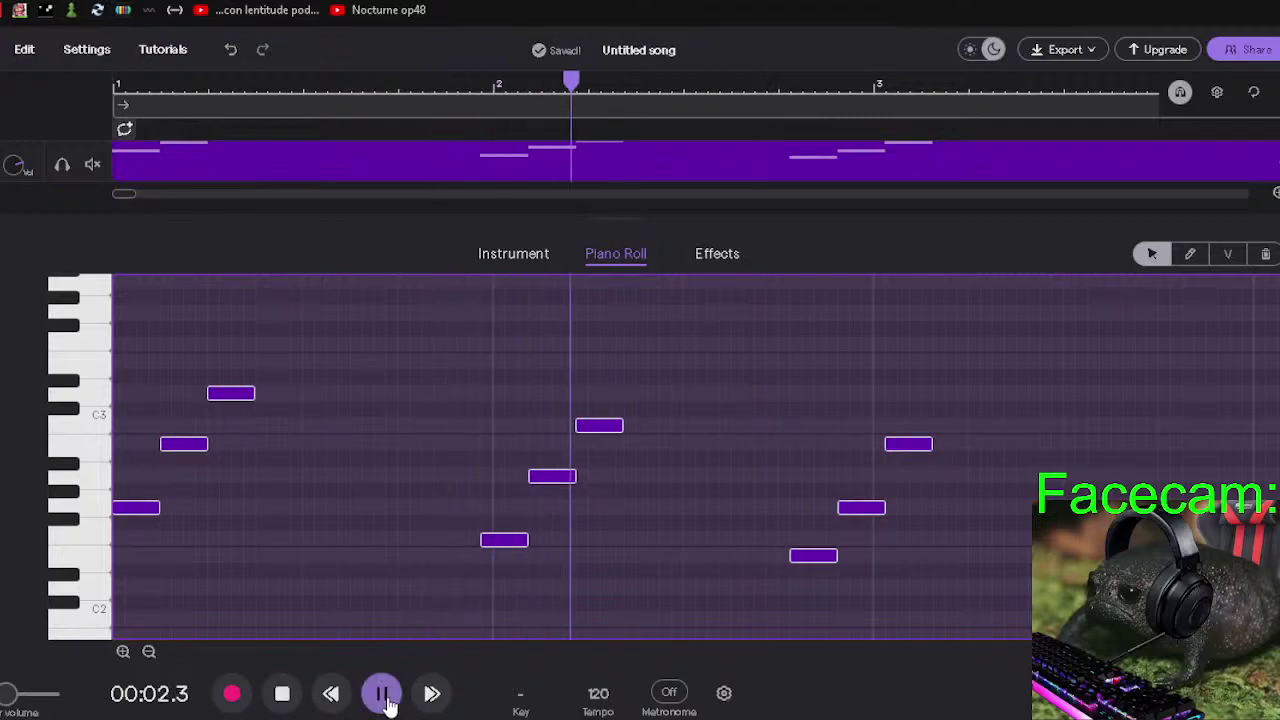
left_click(383, 694)
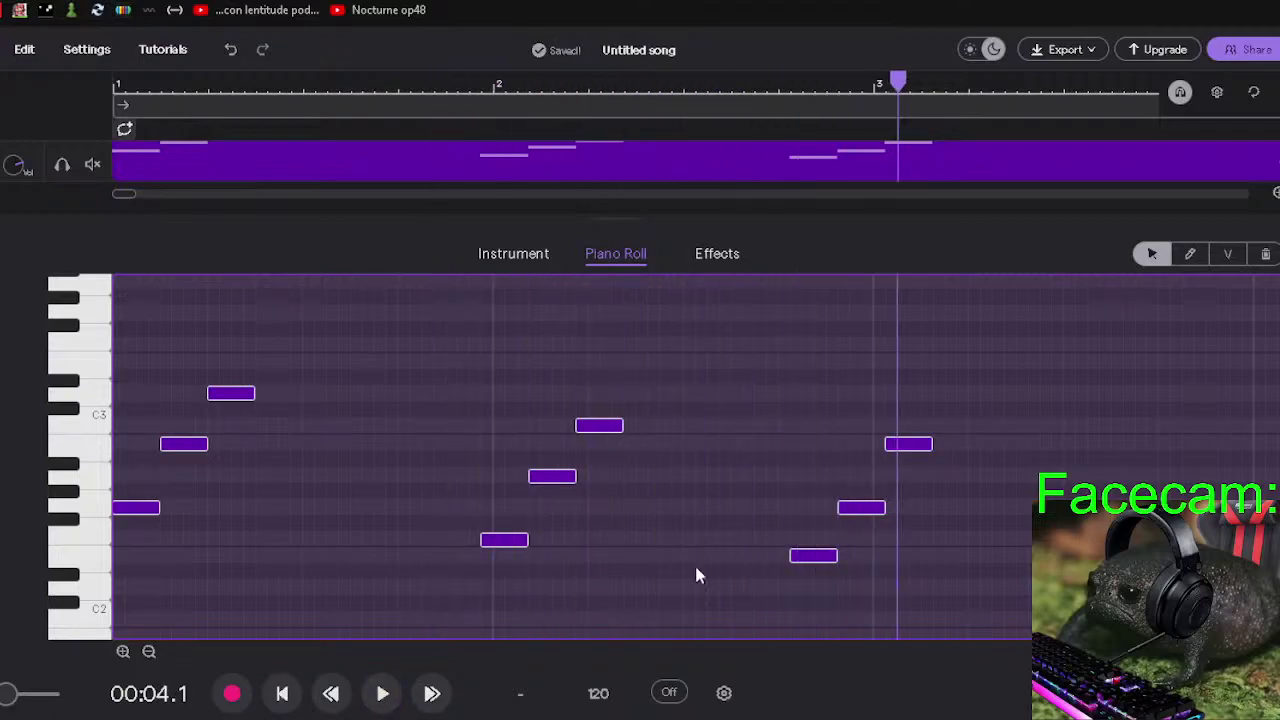
Shift the whole third phrase another quarter of a beat later and play the passage leading into it.
left_click_drag(863, 509, 887, 509)
key("Left")
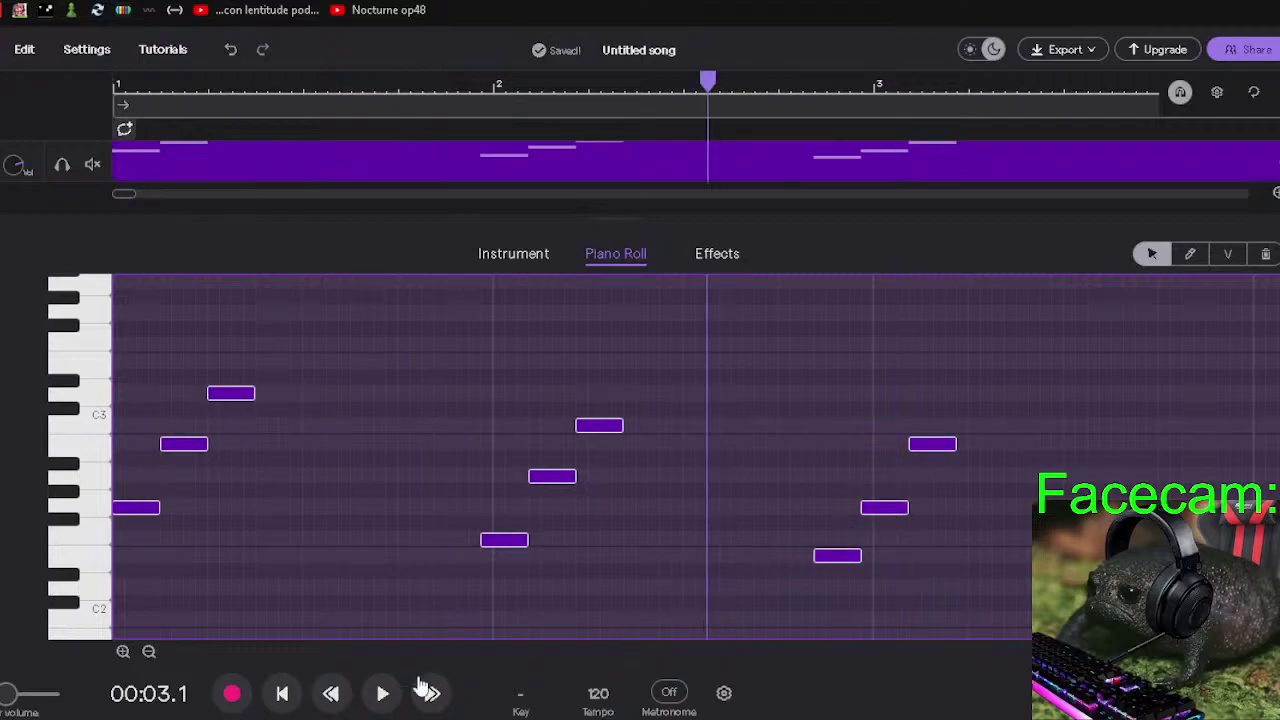
left_click(382, 694)
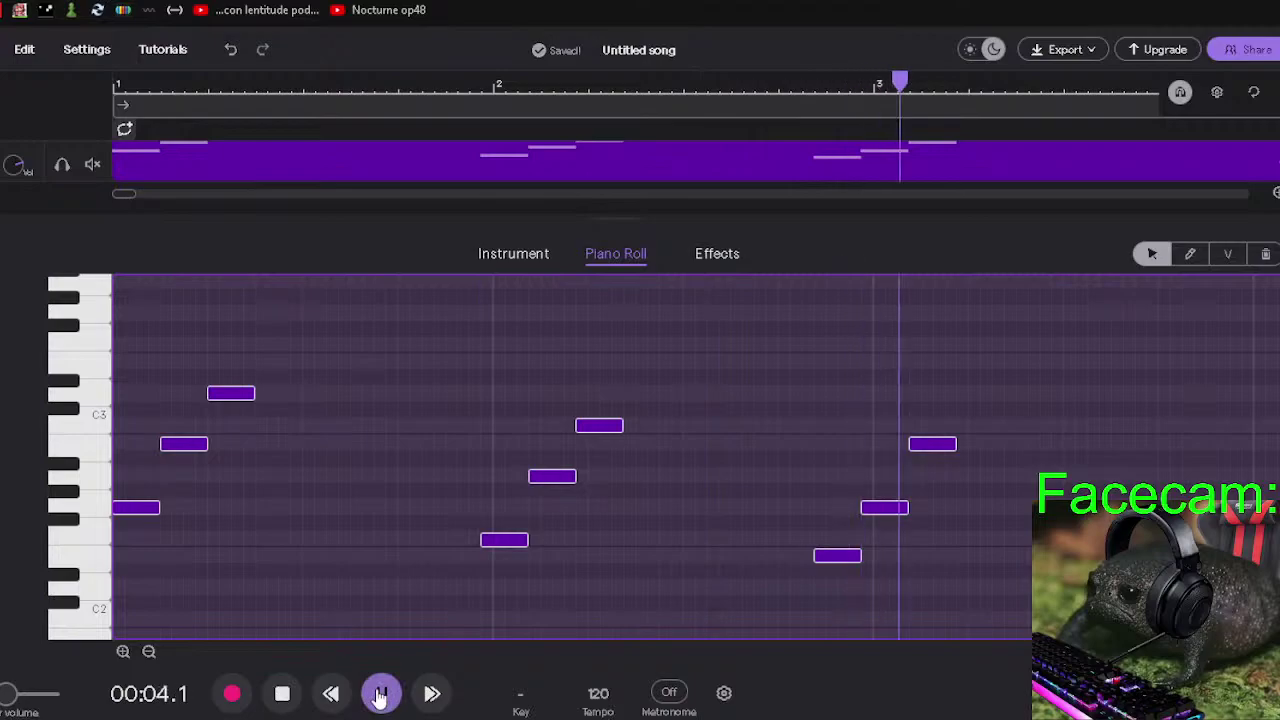
left_click(381, 694)
Shift the third phrase about an eighth of a beat later so its G2 note starts on bar 3, and play from late in bar 1.
left_click_drag(880, 512, 892, 512)
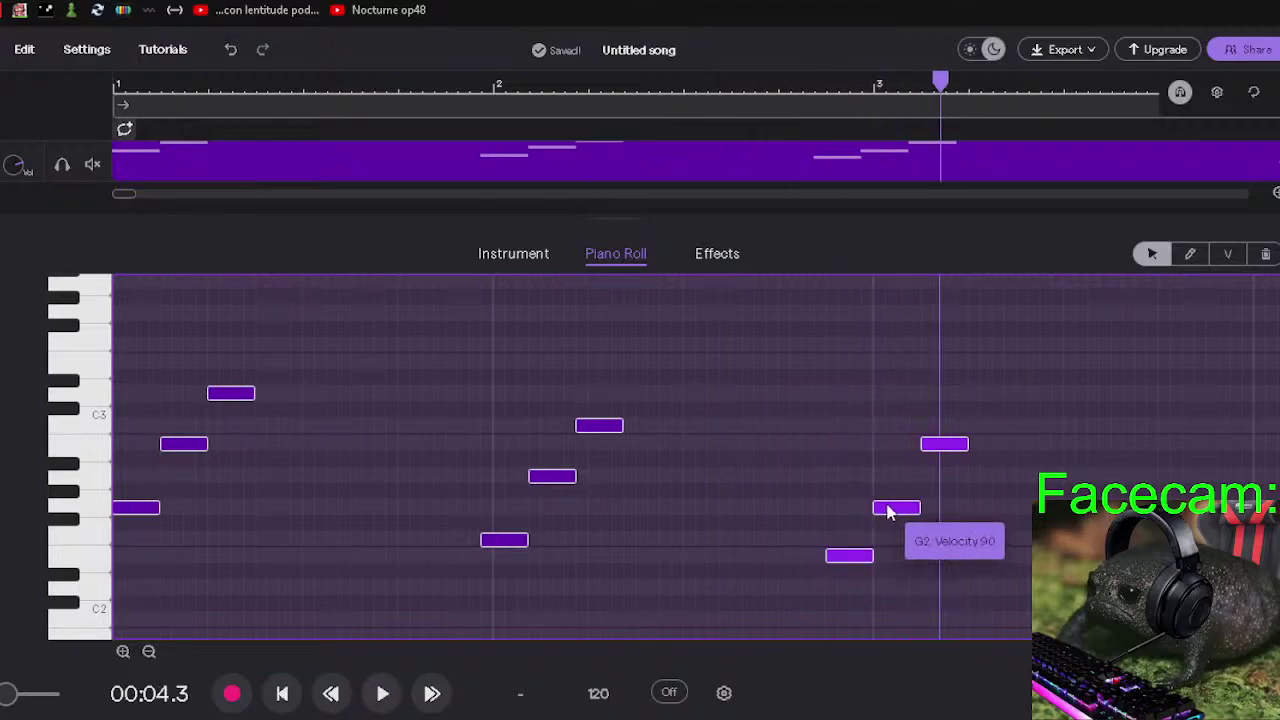
left_click(760, 511)
left_click(422, 372)
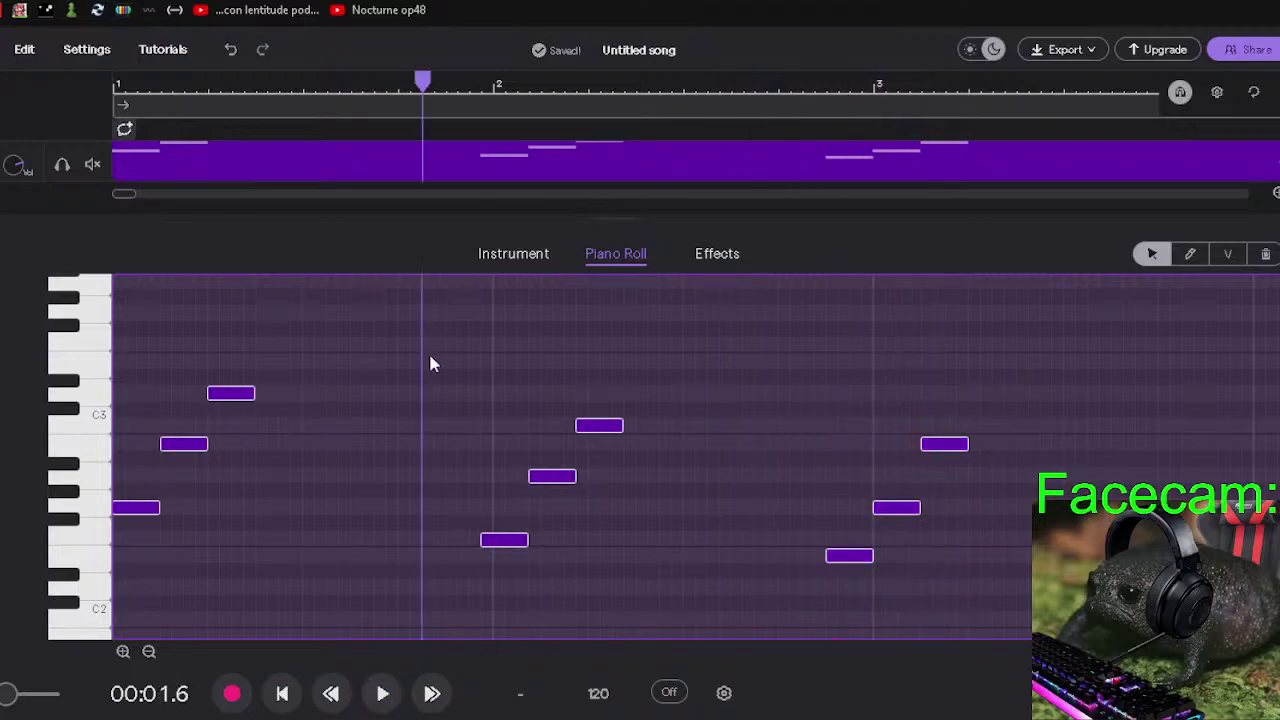
left_click(382, 694)
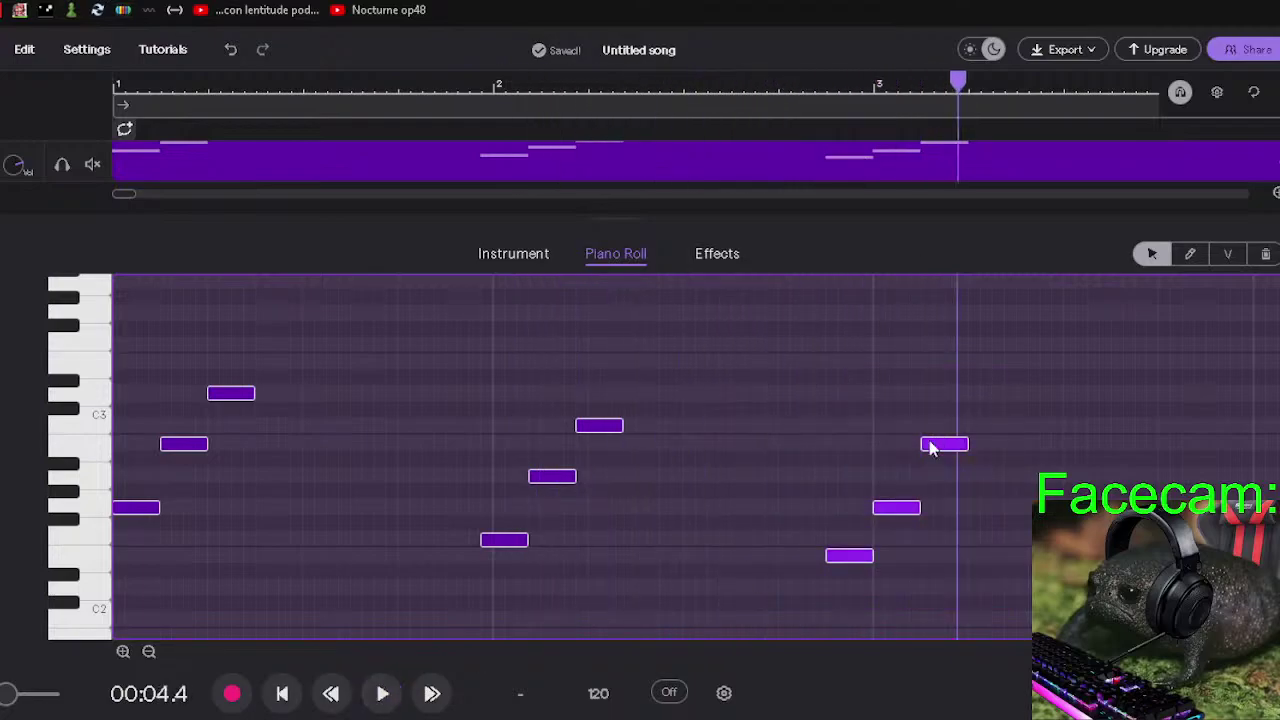
Shift the third phrase later so its G2 note starts about an eighth of a beat into bar 3, and play the second and third phrases.
left_click_drag(908, 512, 920, 512)
left_click(803, 495)
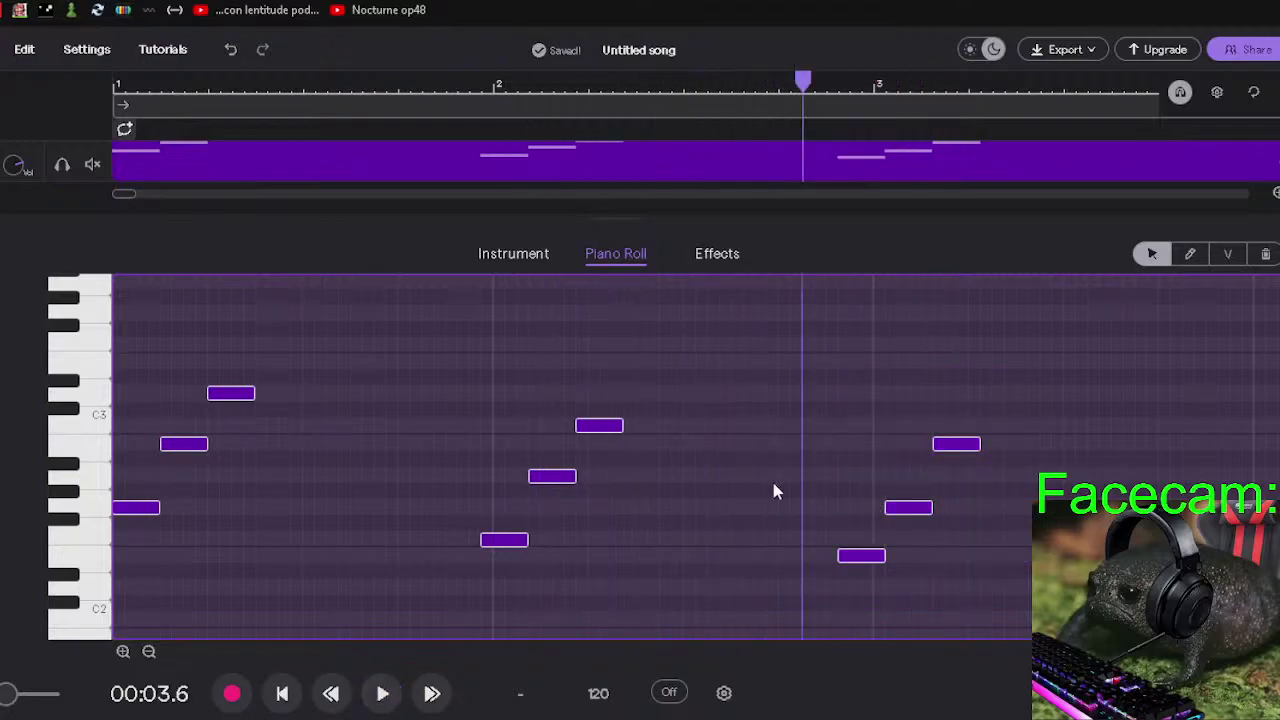
left_click(376, 528)
left_click(446, 631)
left_click(387, 693)
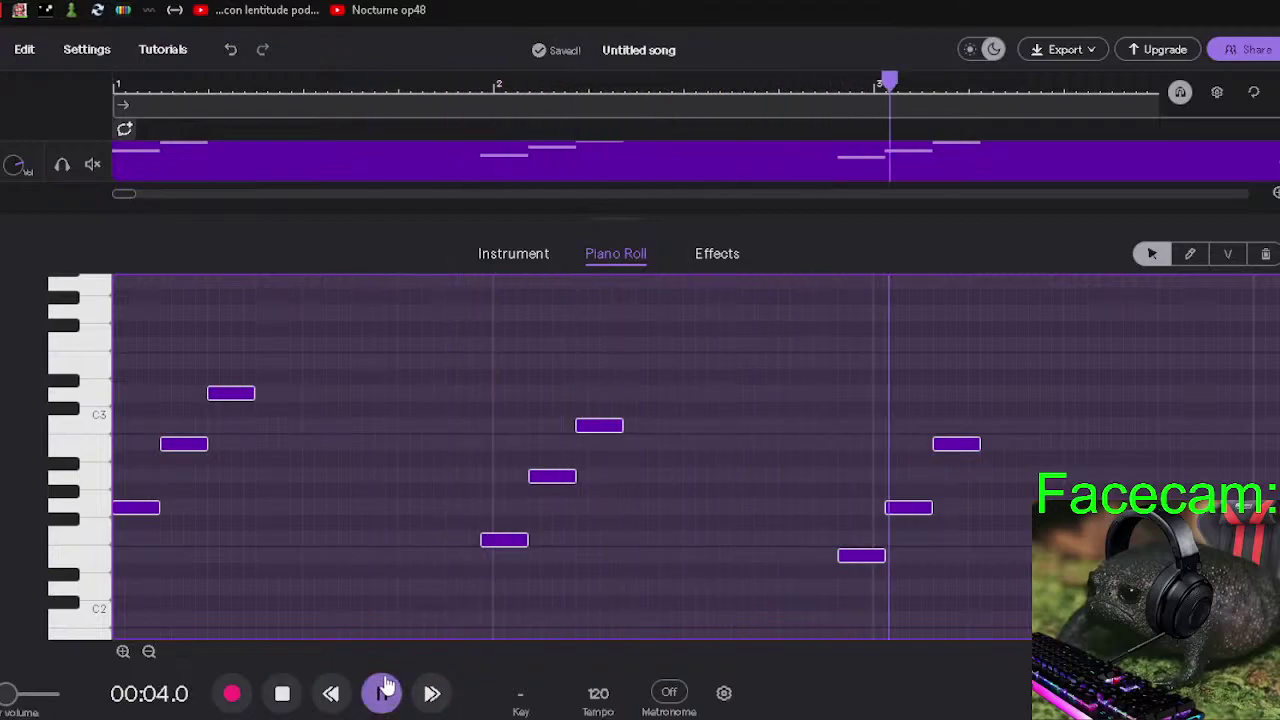
left_click(383, 693)
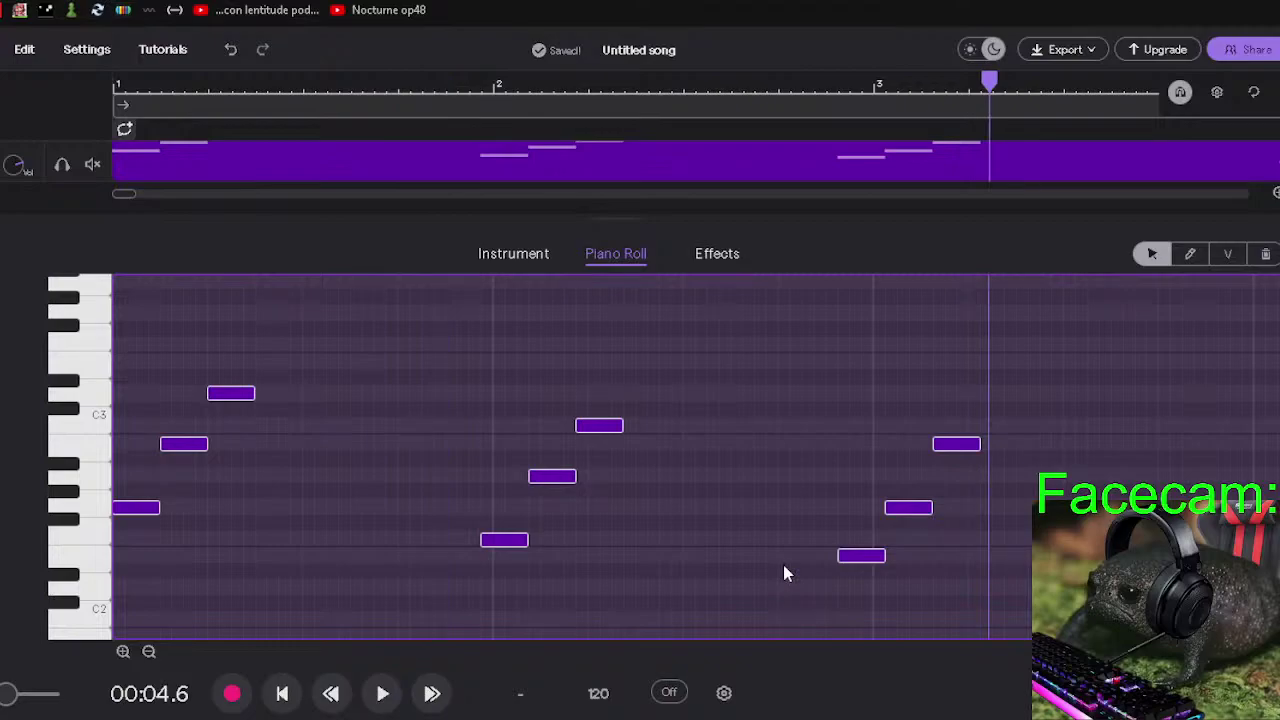
Shift the three notes of the third phrase about an eighth of a beat later, so the lowest starts about a quarter beat before bar 3.
left_click_drag(783, 564, 1024, 400)
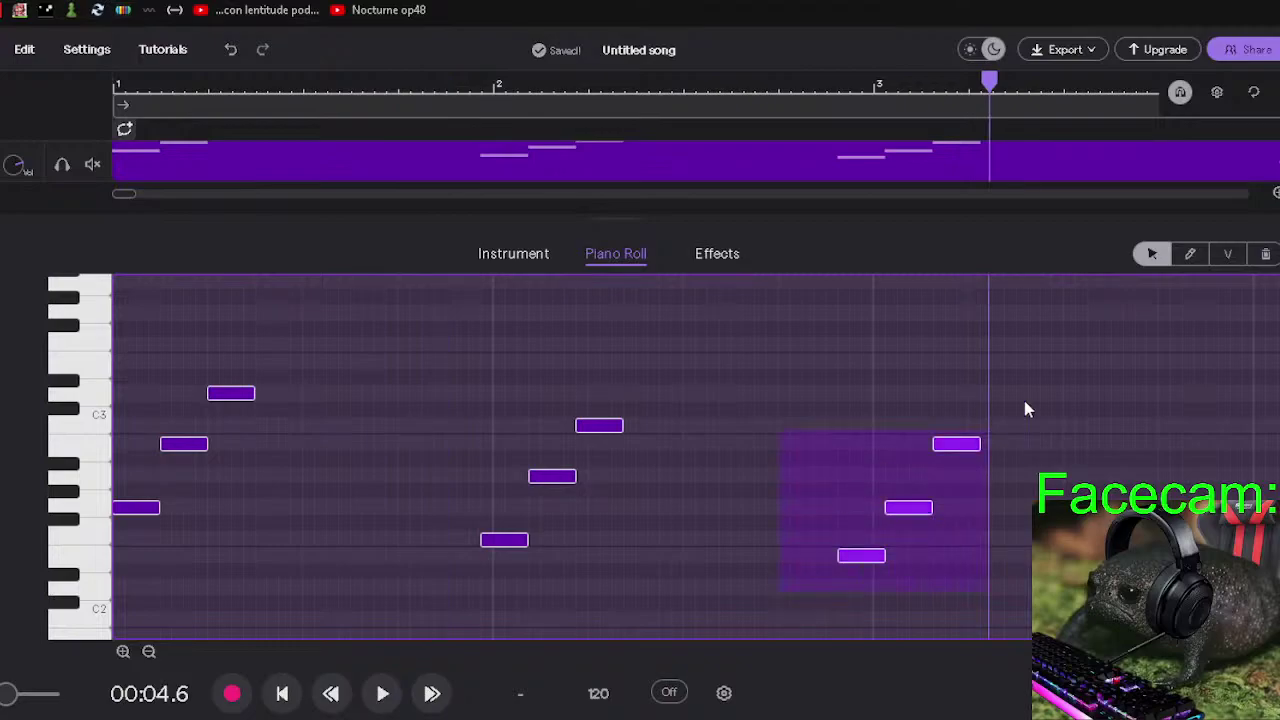
left_click_drag(958, 457, 970, 457)
left_click(284, 693)
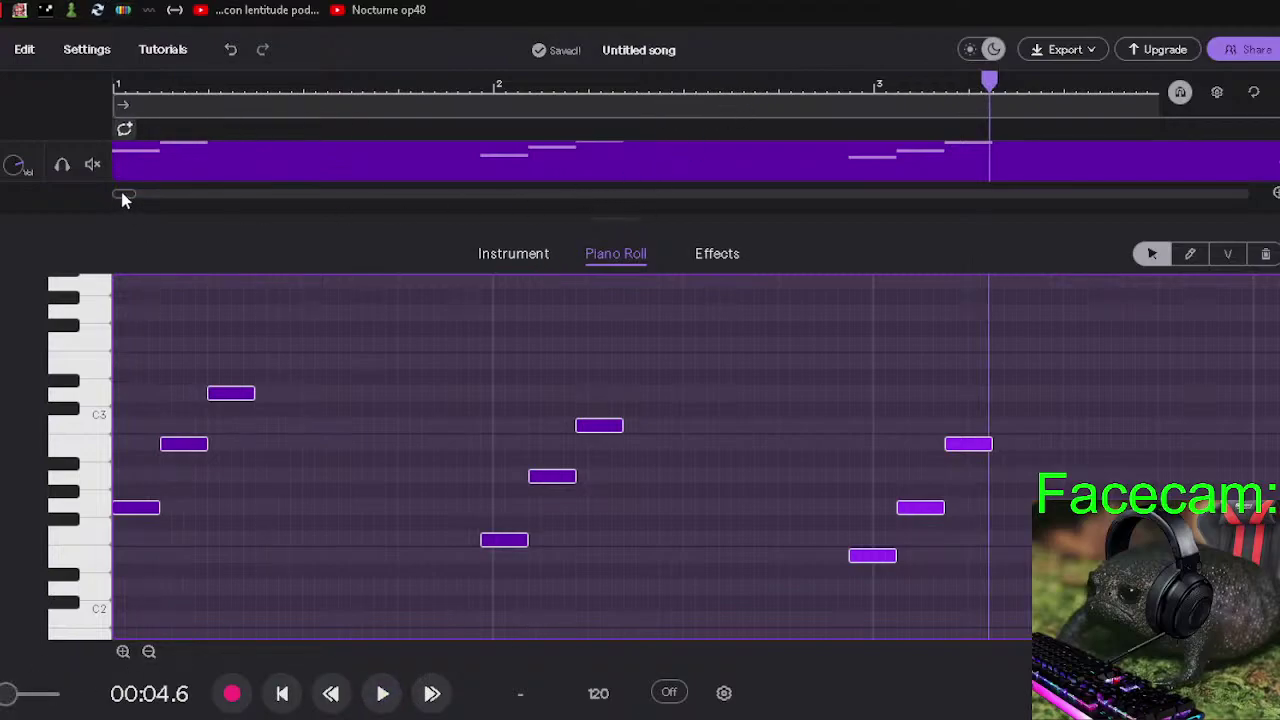
Resize the fourth phrase's D2, F2 and A2 notes to about half a beat each.
left_click_drag(122, 200, 137, 208)
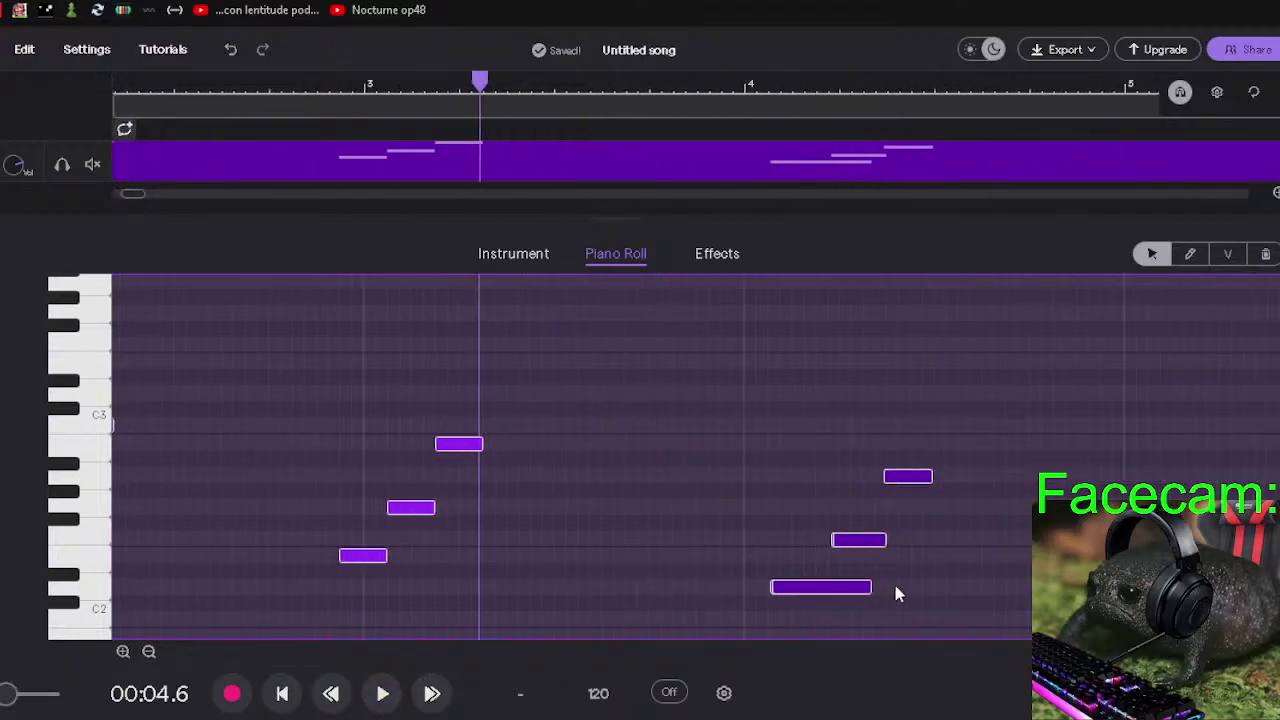
left_click(845, 591)
key("ctrl+z")
key("ctrl+z")
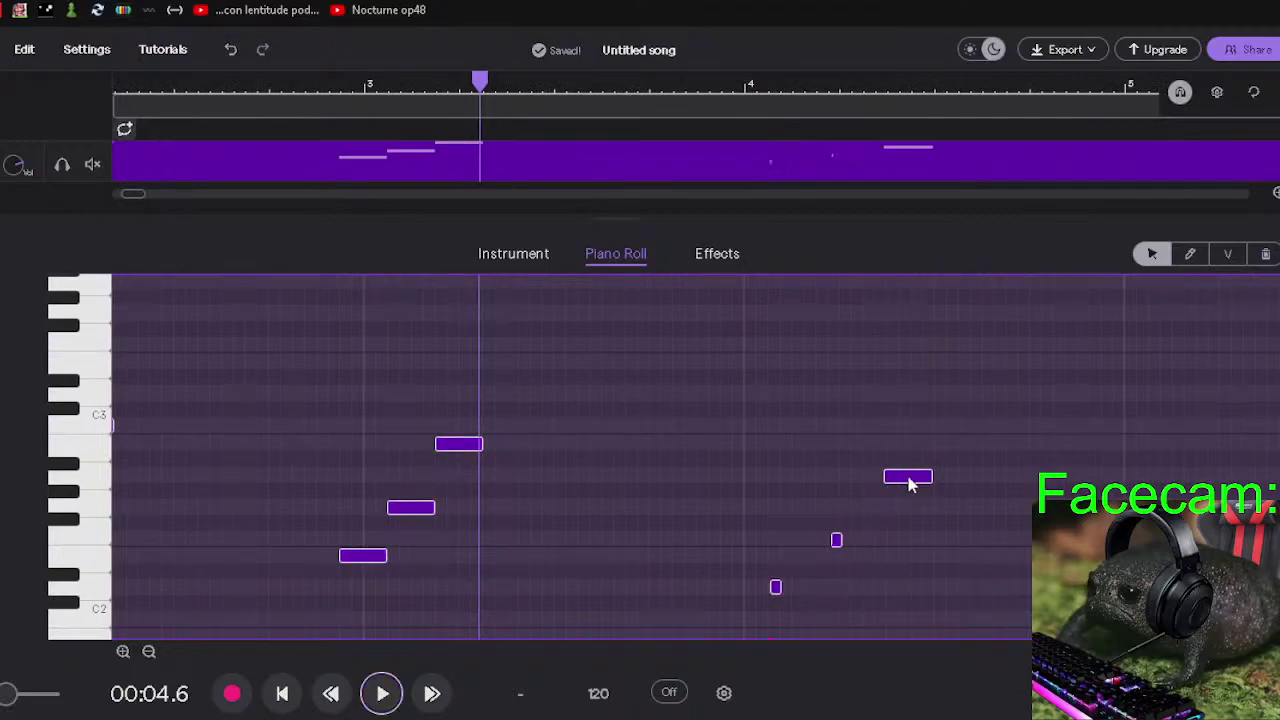
left_click_drag(779, 587, 790, 587)
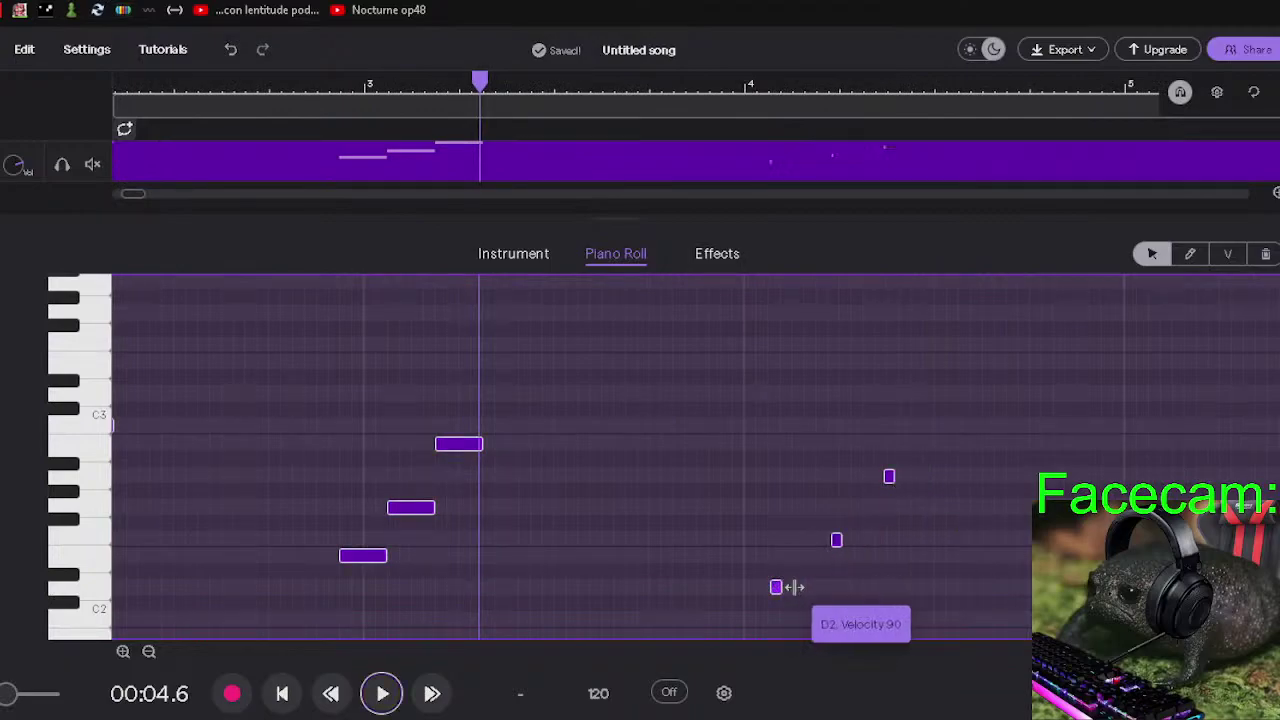
left_click(837, 539)
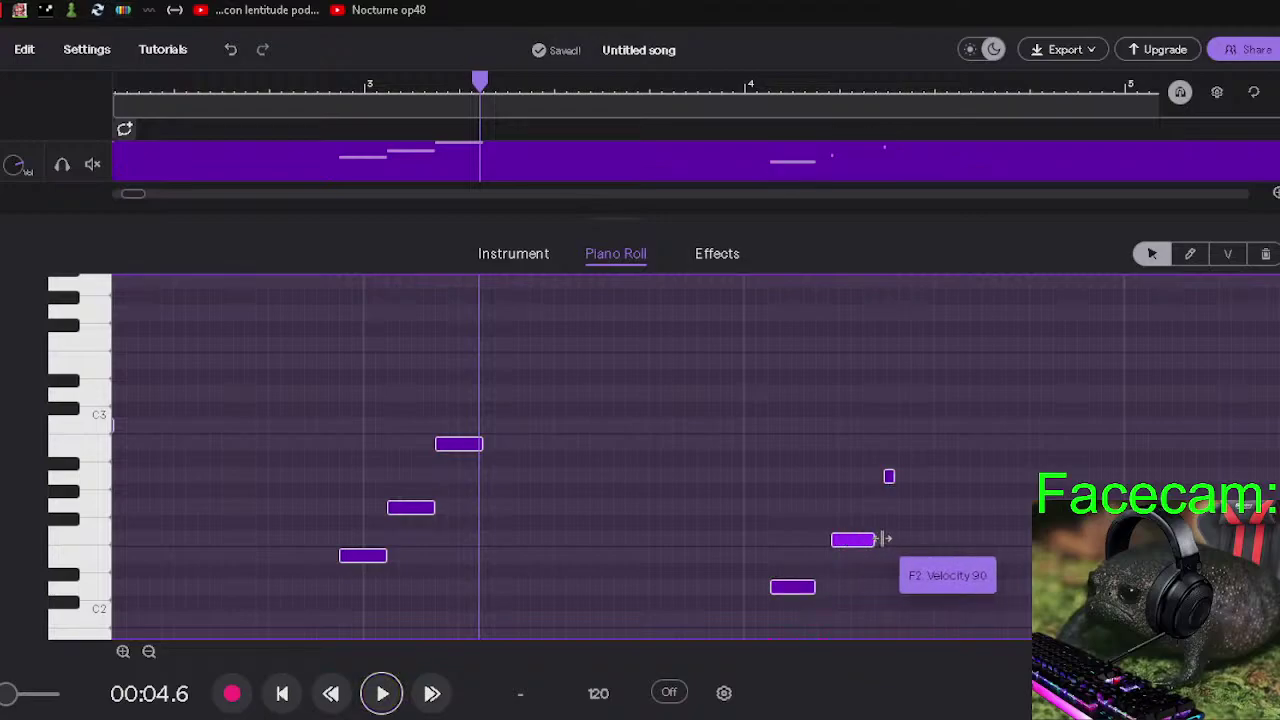
left_click_drag(884, 539, 885, 539)
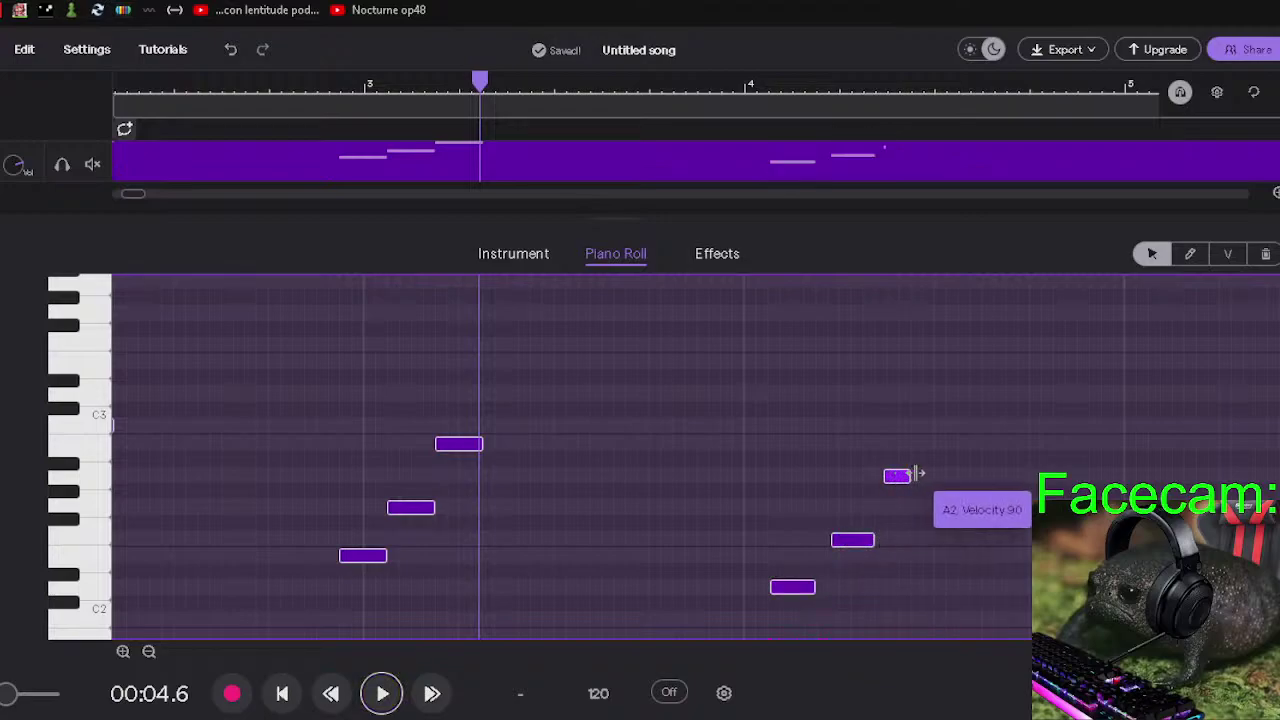
left_click_drag(940, 474, 936, 475)
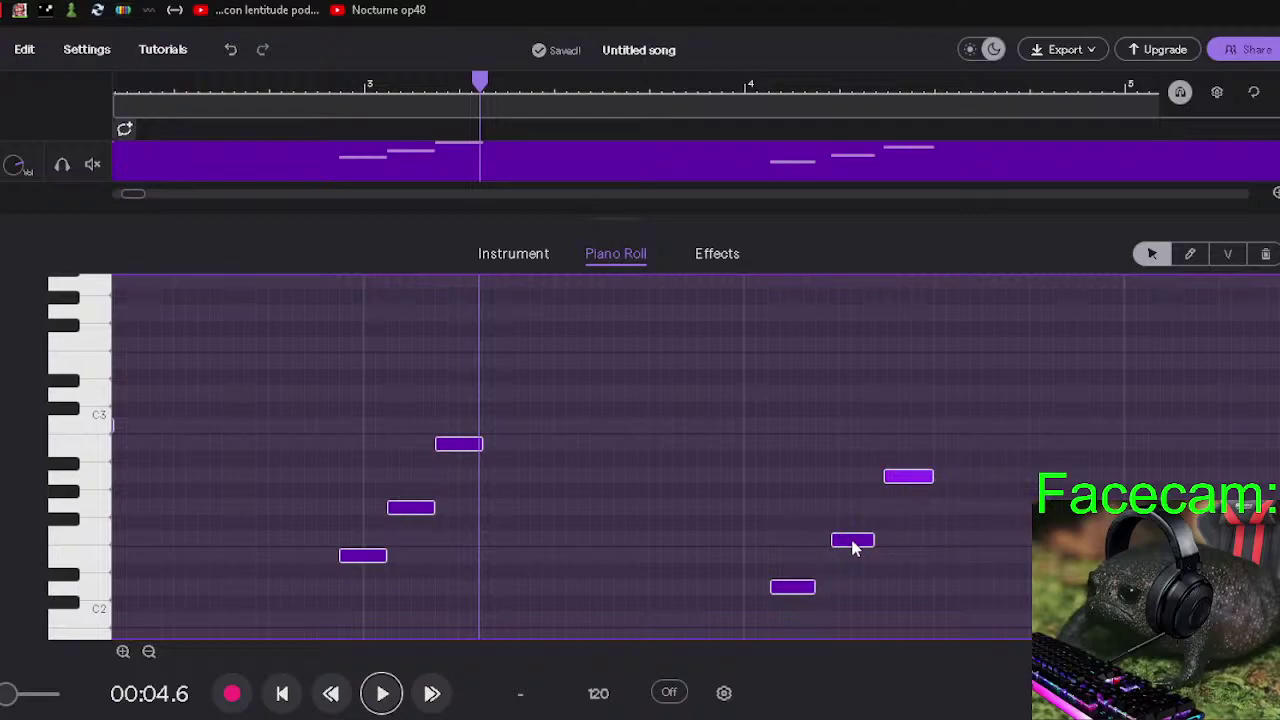
Move the fourth phrase's F2 and A2 notes earlier so the three notes run back to back, and play from before the third phrase.
left_click_drag(853, 545, 846, 544)
left_click_drag(908, 482, 865, 540)
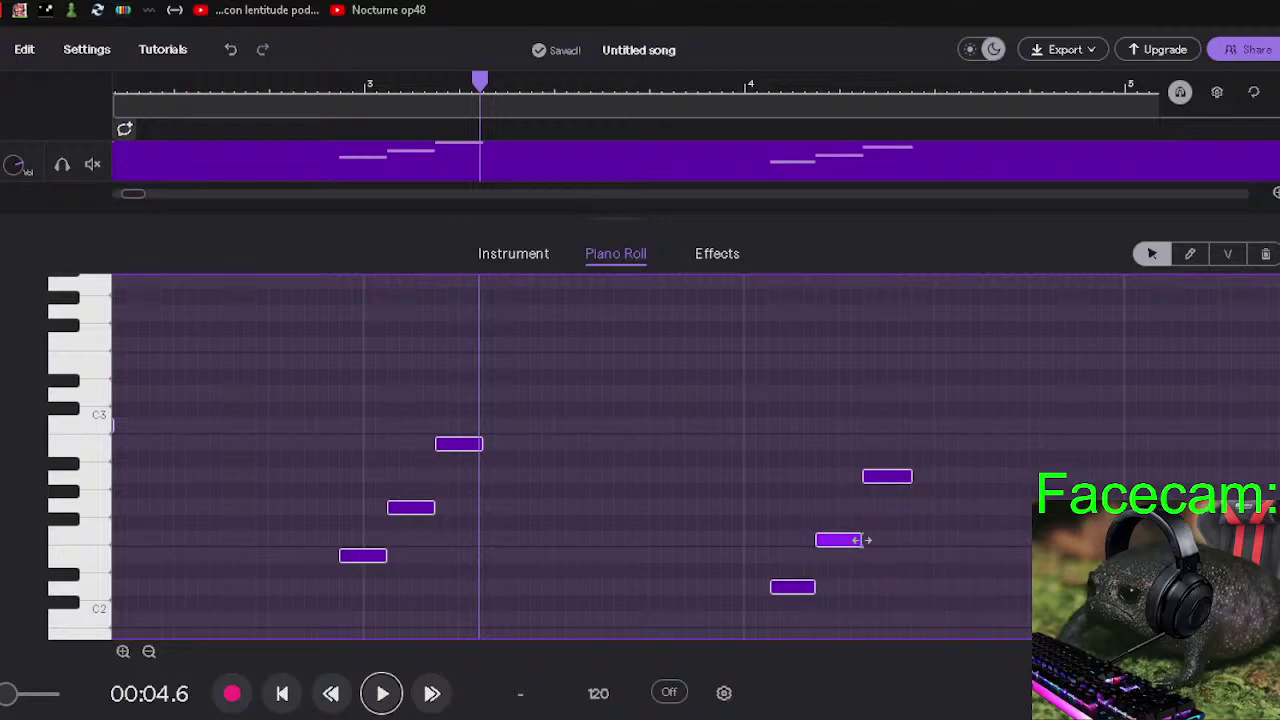
left_click(887, 519)
left_click(671, 384)
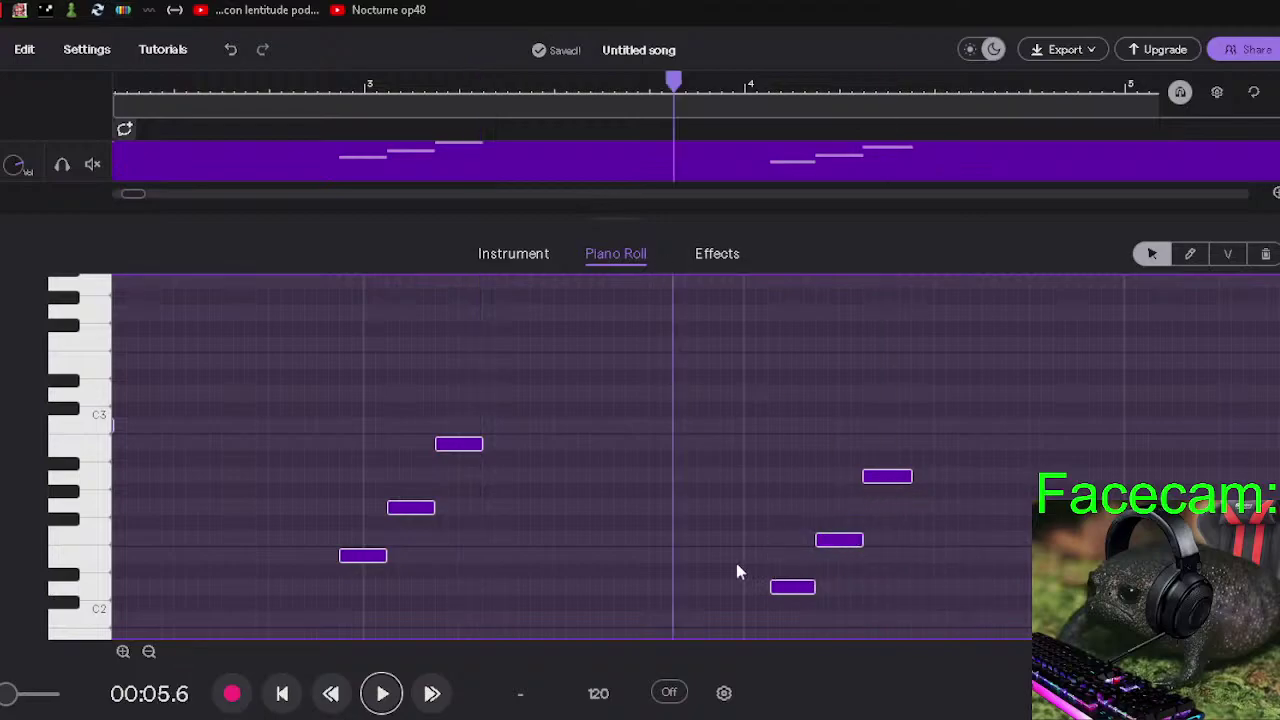
left_click(502, 507)
left_click(294, 516)
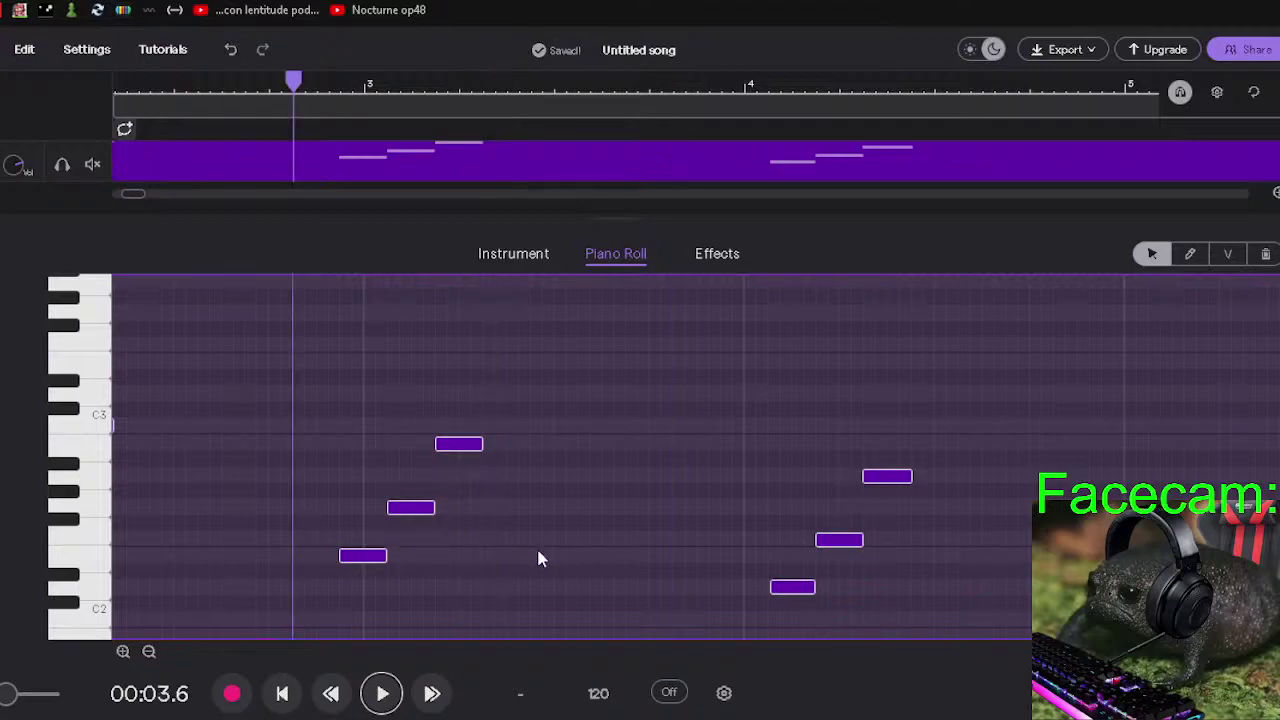
key("space")
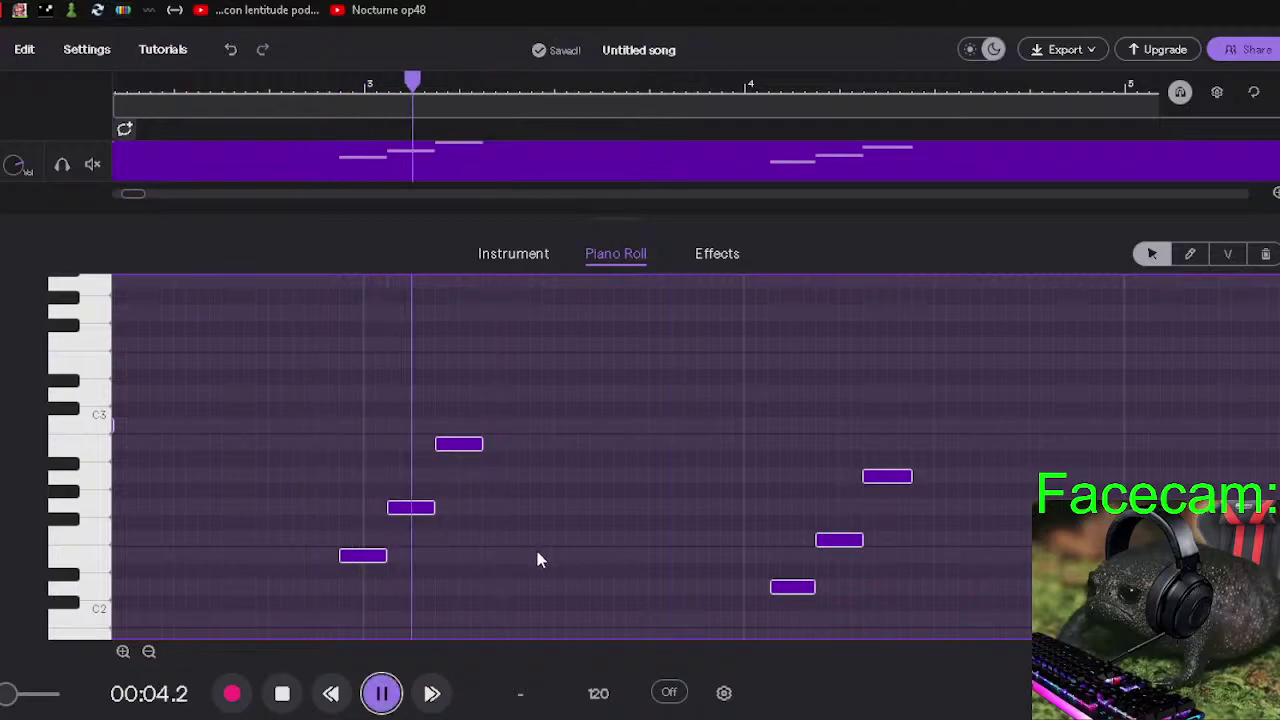
key("space")
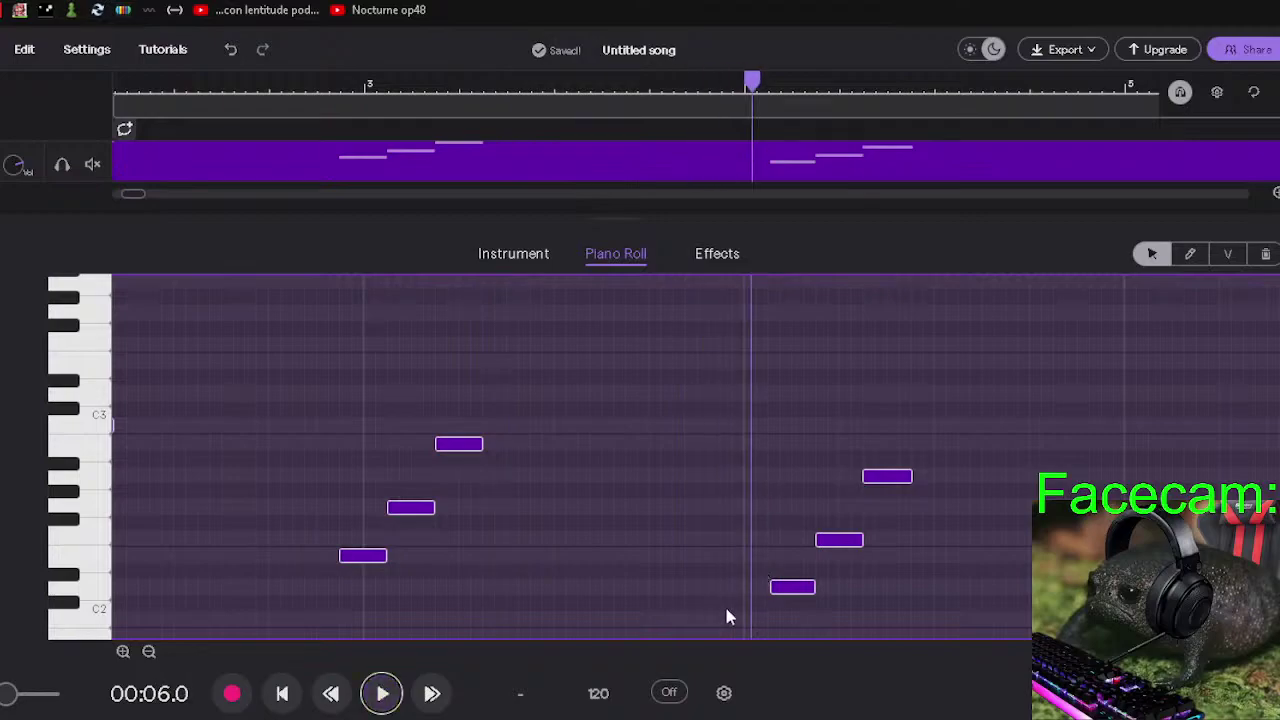
Shift the whole fourth phrase about two thirds of a beat earlier, and play from before the third phrase and from the start.
left_click_drag(790, 592, 728, 592)
left_click(654, 490)
left_click(252, 549)
key("space")
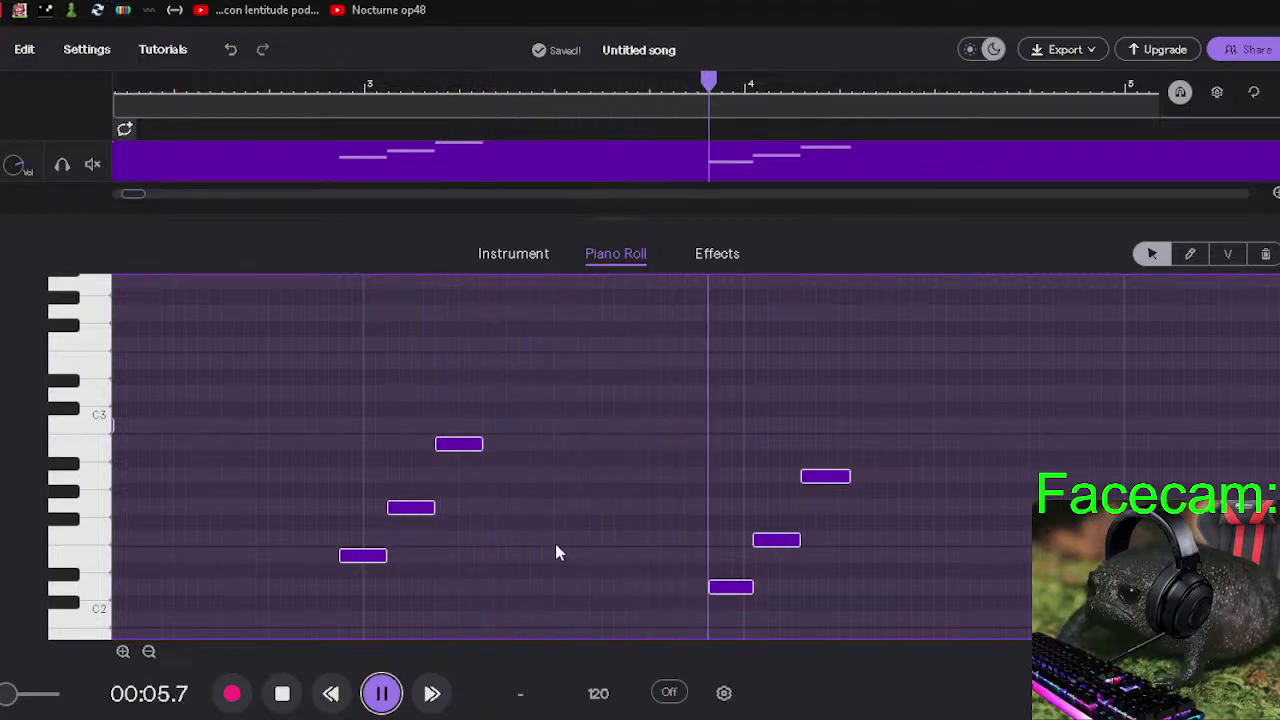
key("space")
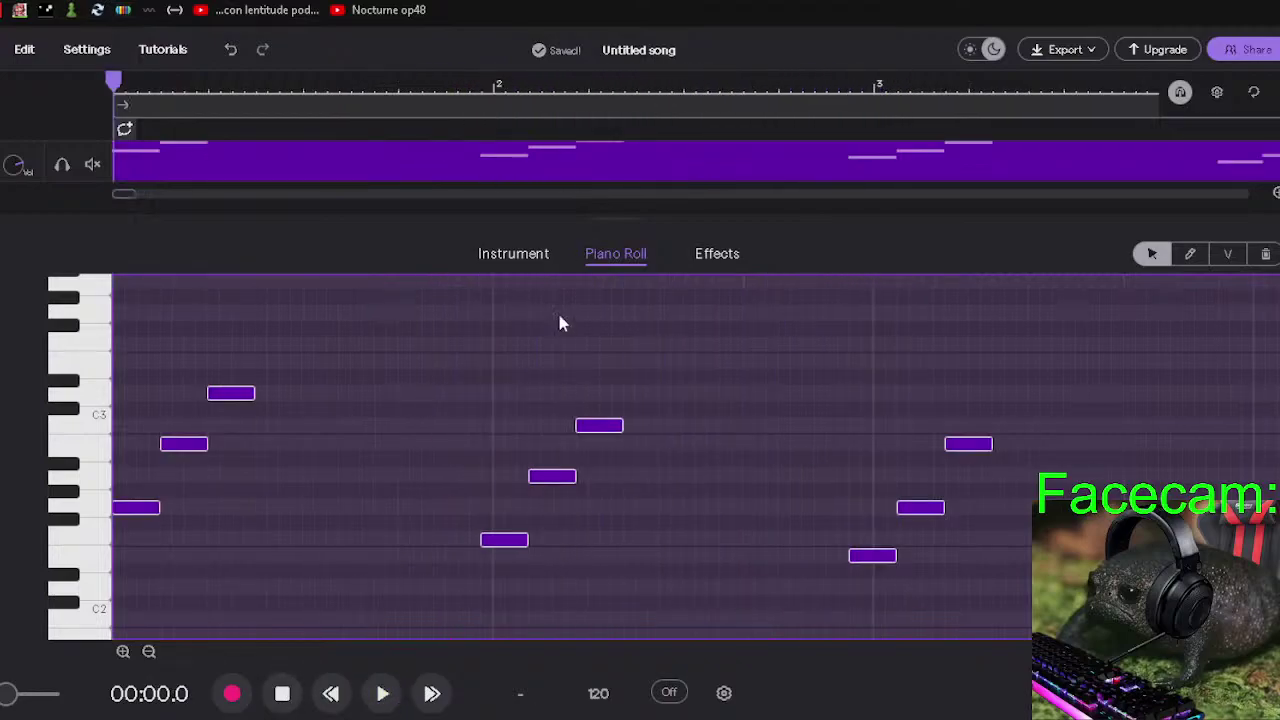
left_click(385, 697)
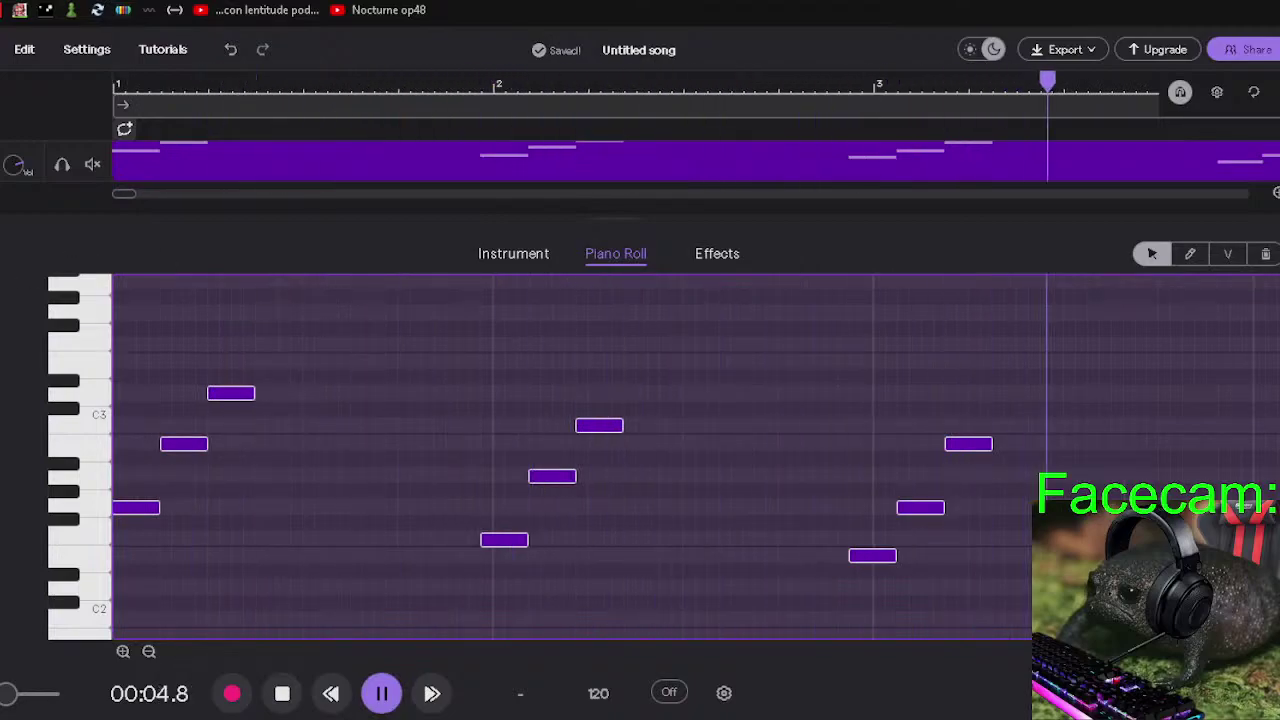
Close the piano roll, stop playback and trim the bass clip to end just after the fourth phrase in bar 4.
left_click(283, 264)
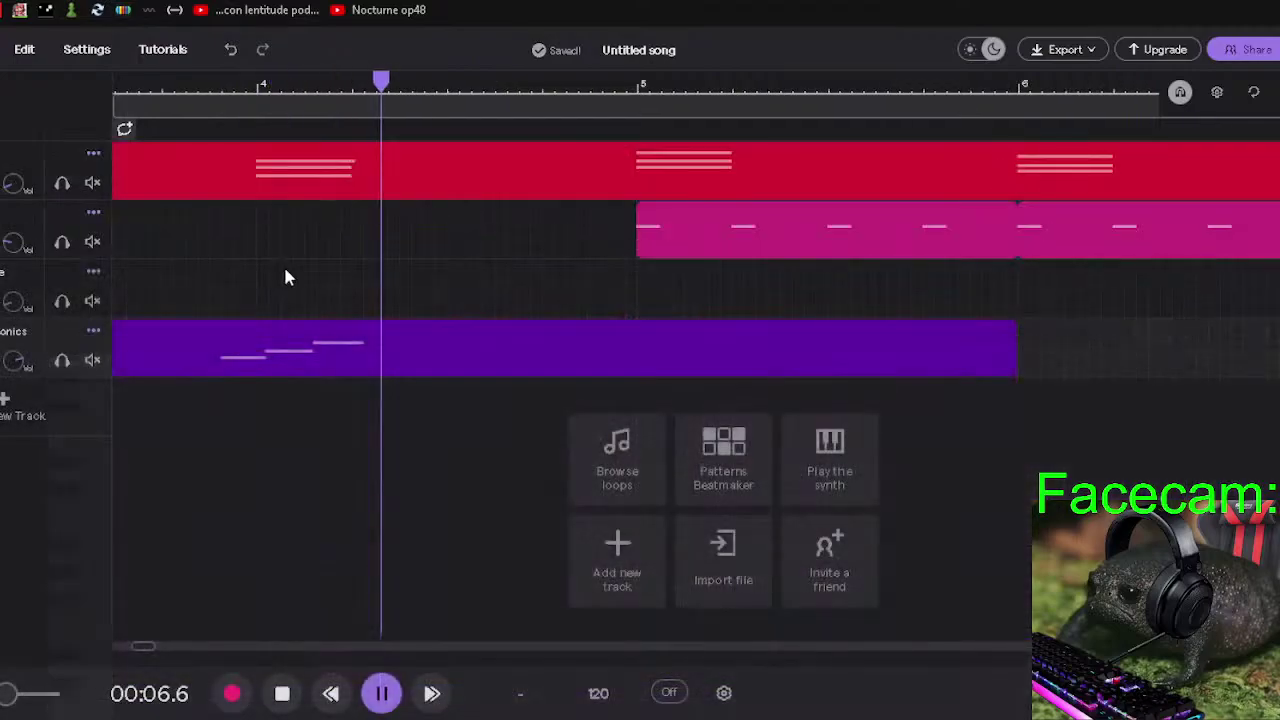
key("space")
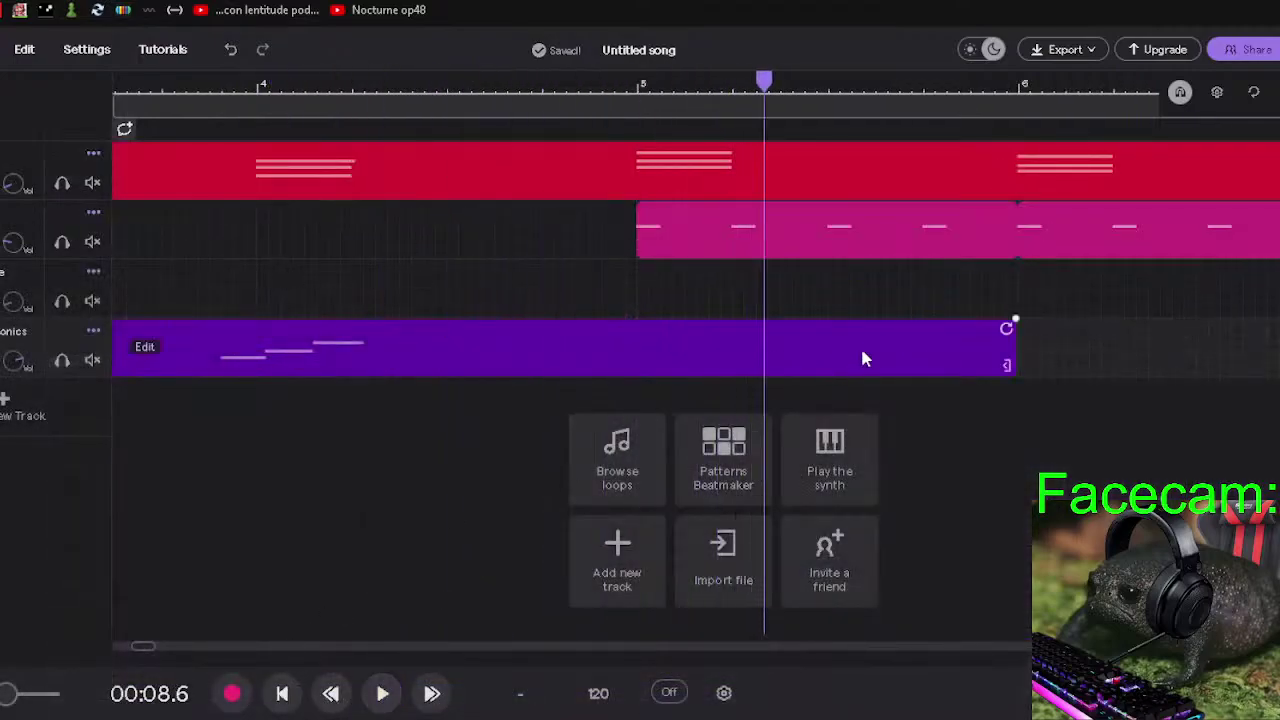
left_click_drag(1010, 351, 496, 346)
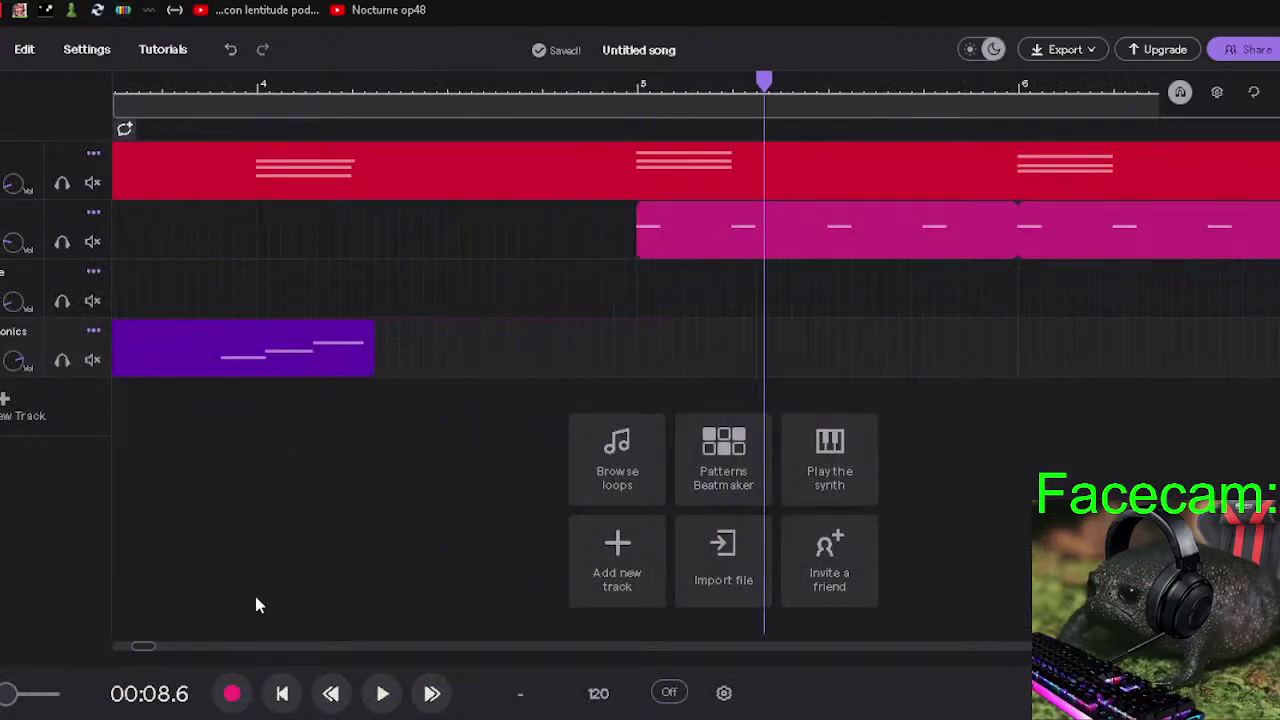
scroll(333, 291, "down", 10)
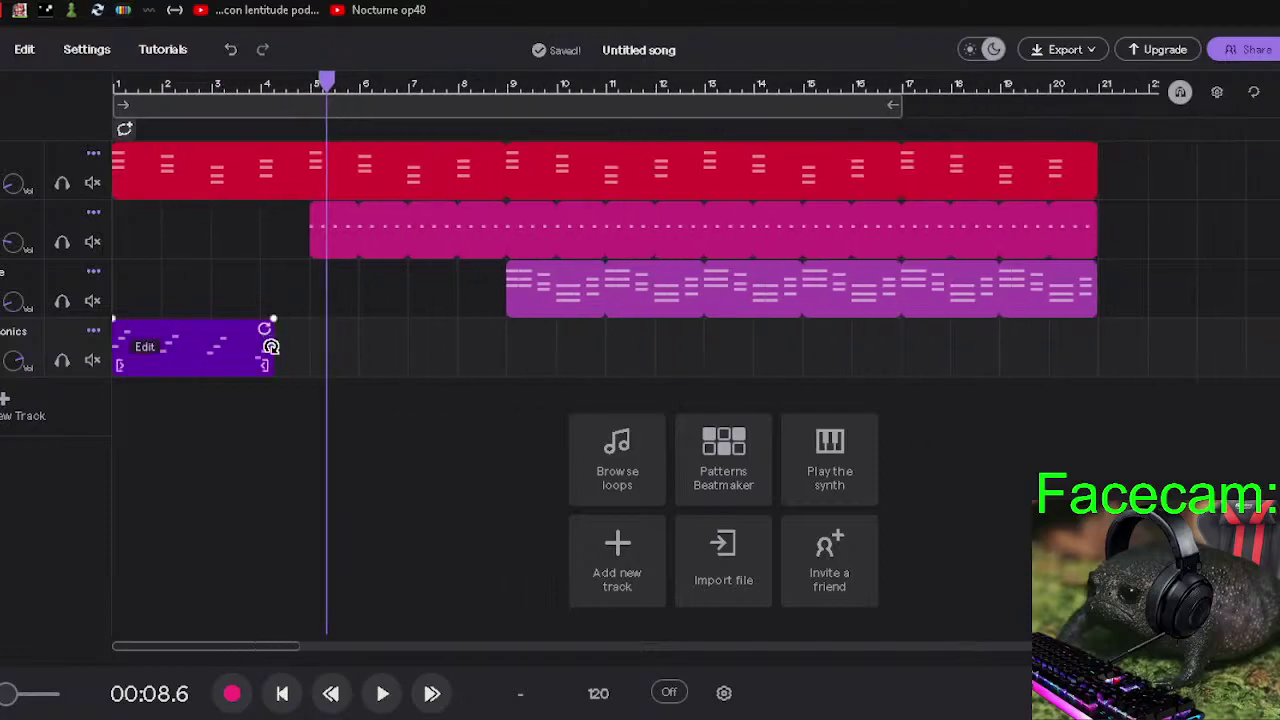
Loop the bass clip so its repeat begins late in bar 4 and it ends around mid-bar 8, and play from the start.
left_click_drag(263, 328, 430, 328)
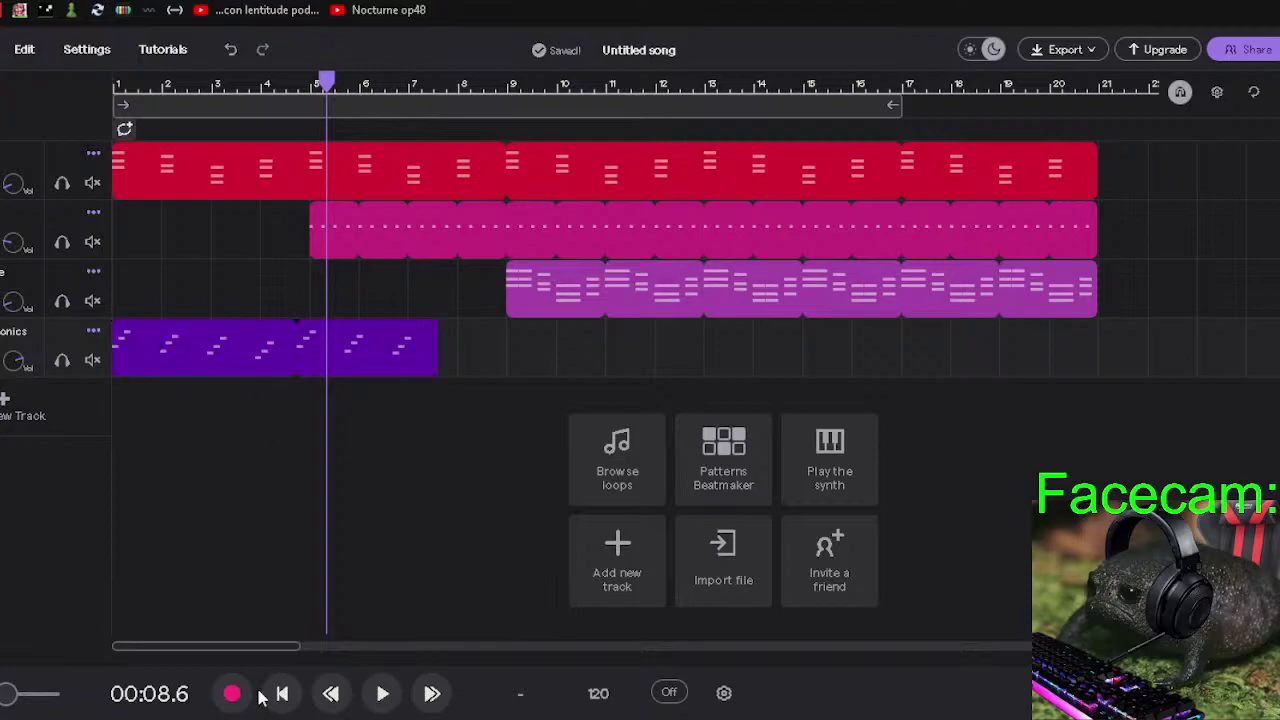
left_click(282, 693)
left_click(382, 693)
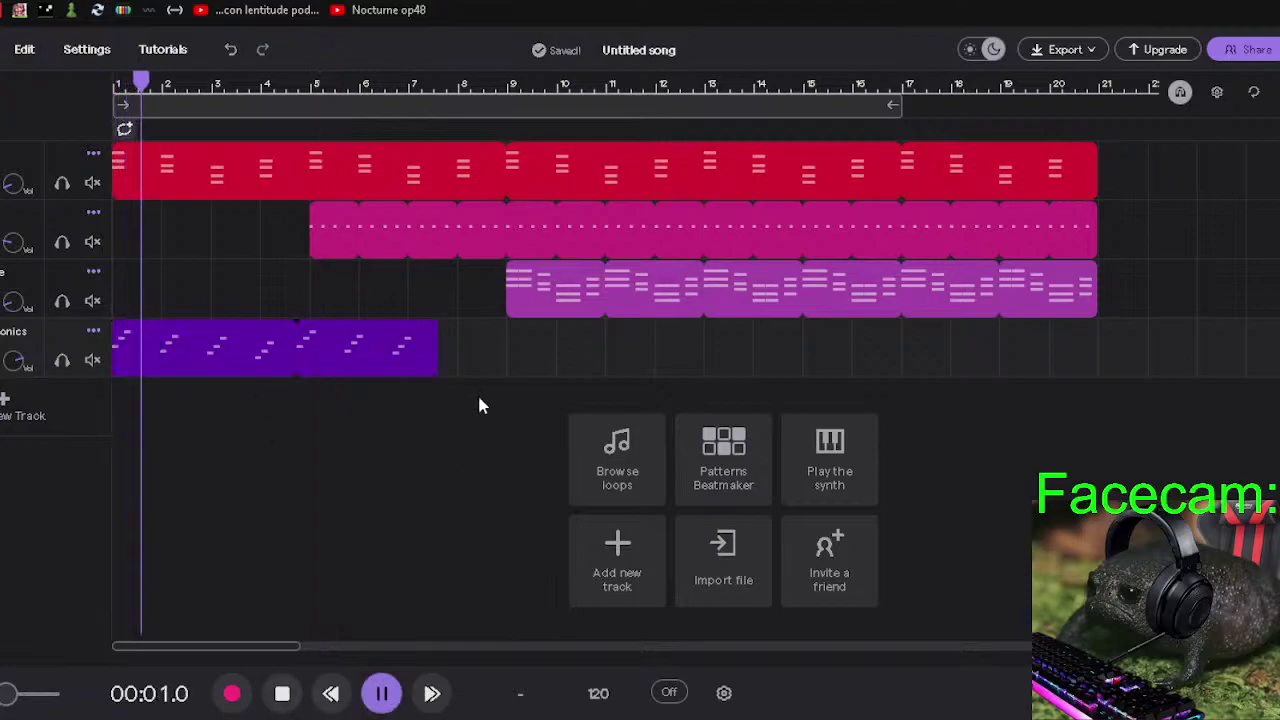
left_click_drag(429, 371, 481, 374)
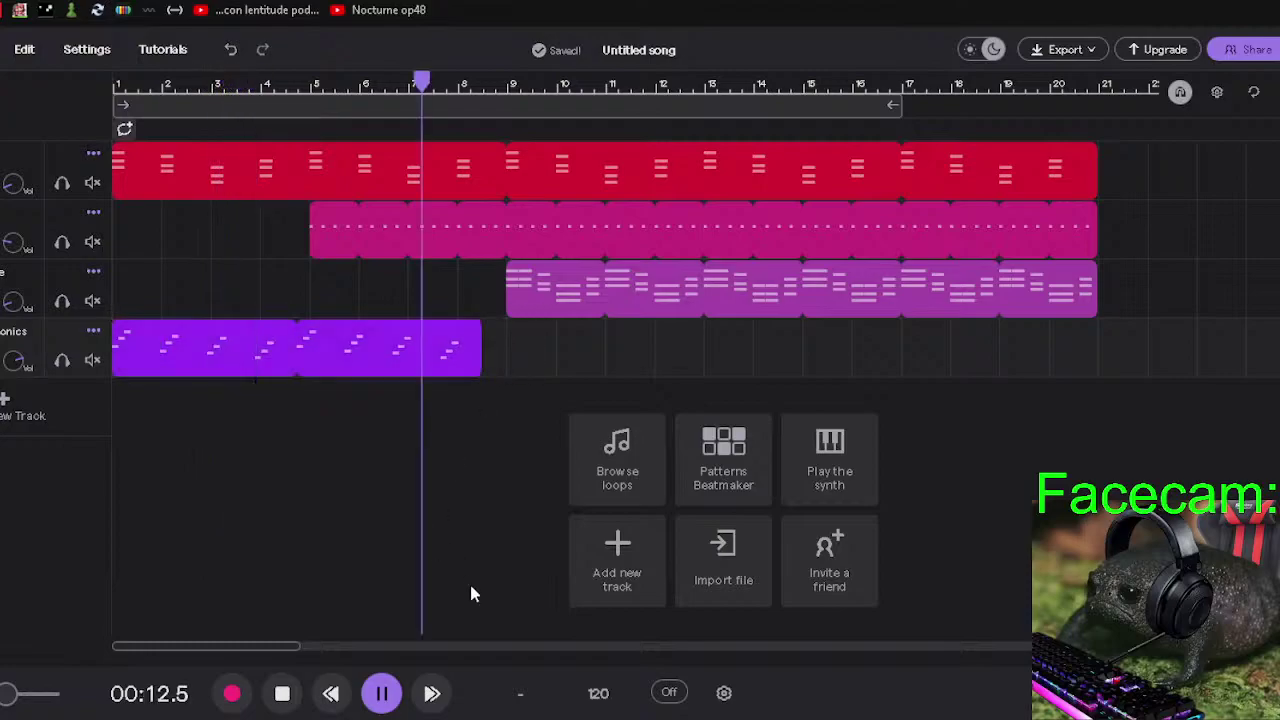
left_click(329, 694)
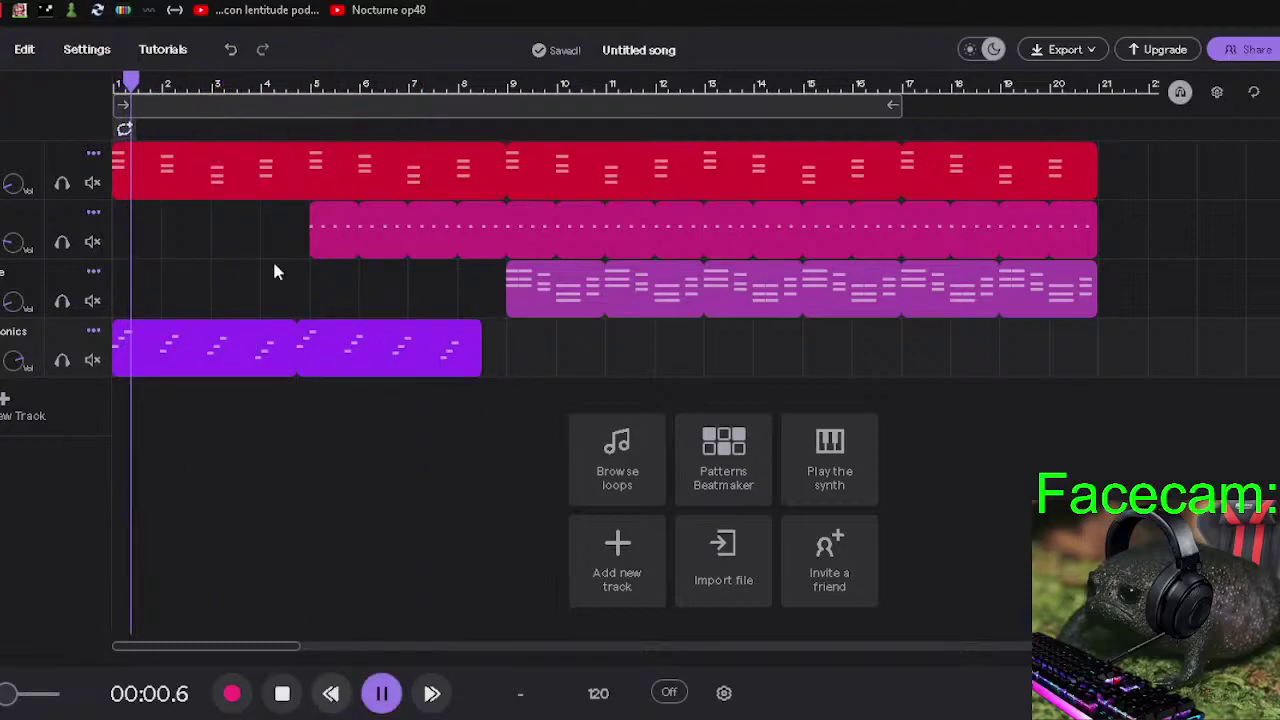
Try lengthening the bass clip's pattern so its repeat starts on bar 5, and audition the transition from about bar 3.
mouse_move(449, 347)
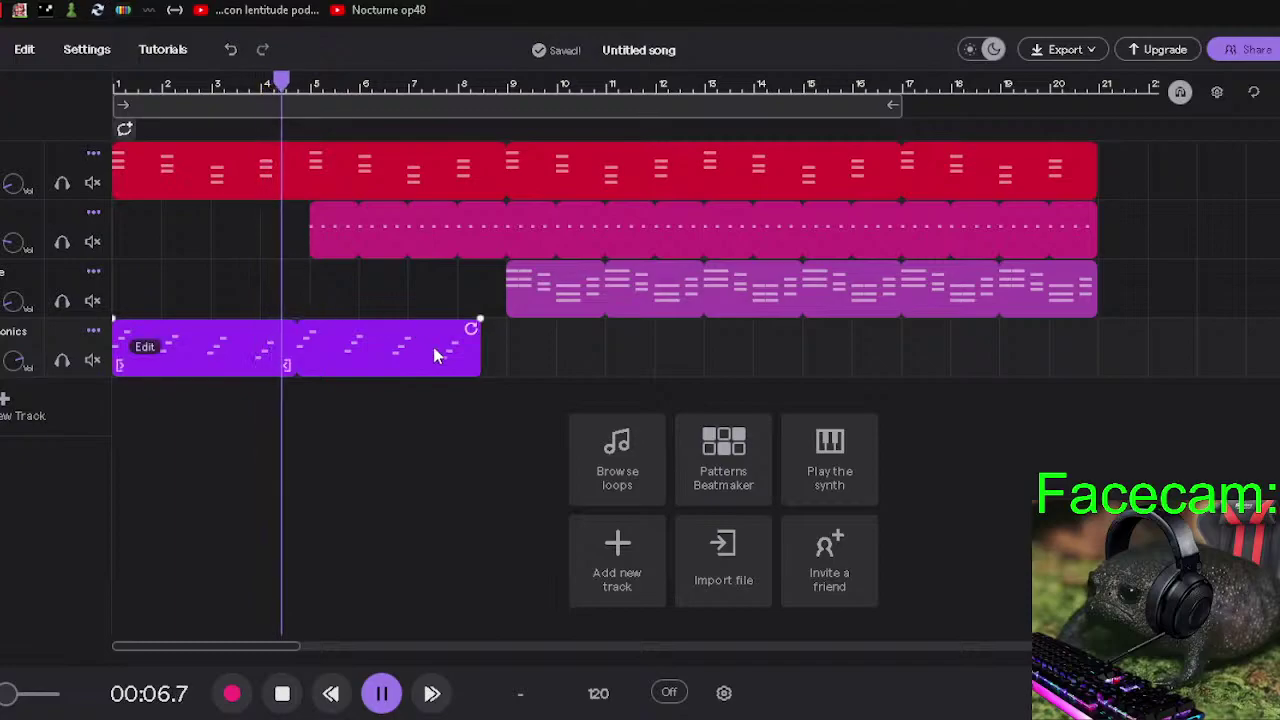
left_click(290, 366)
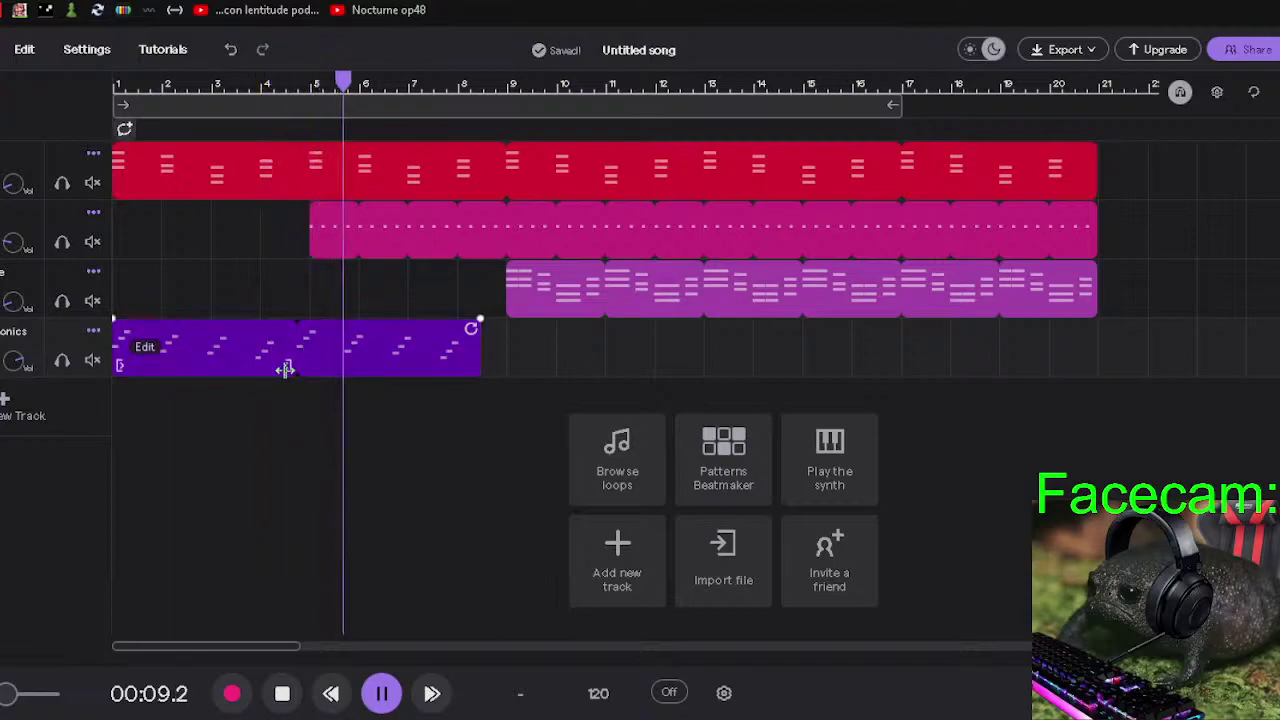
left_click(230, 90)
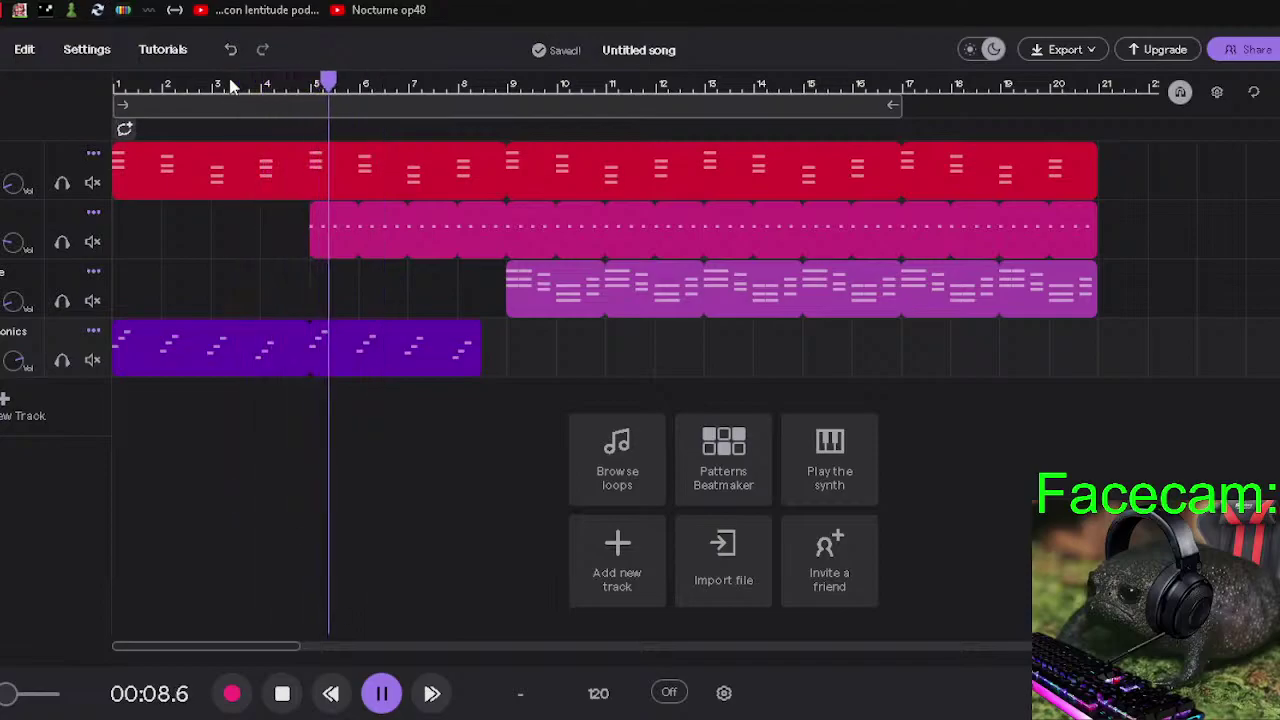
left_click(232, 88)
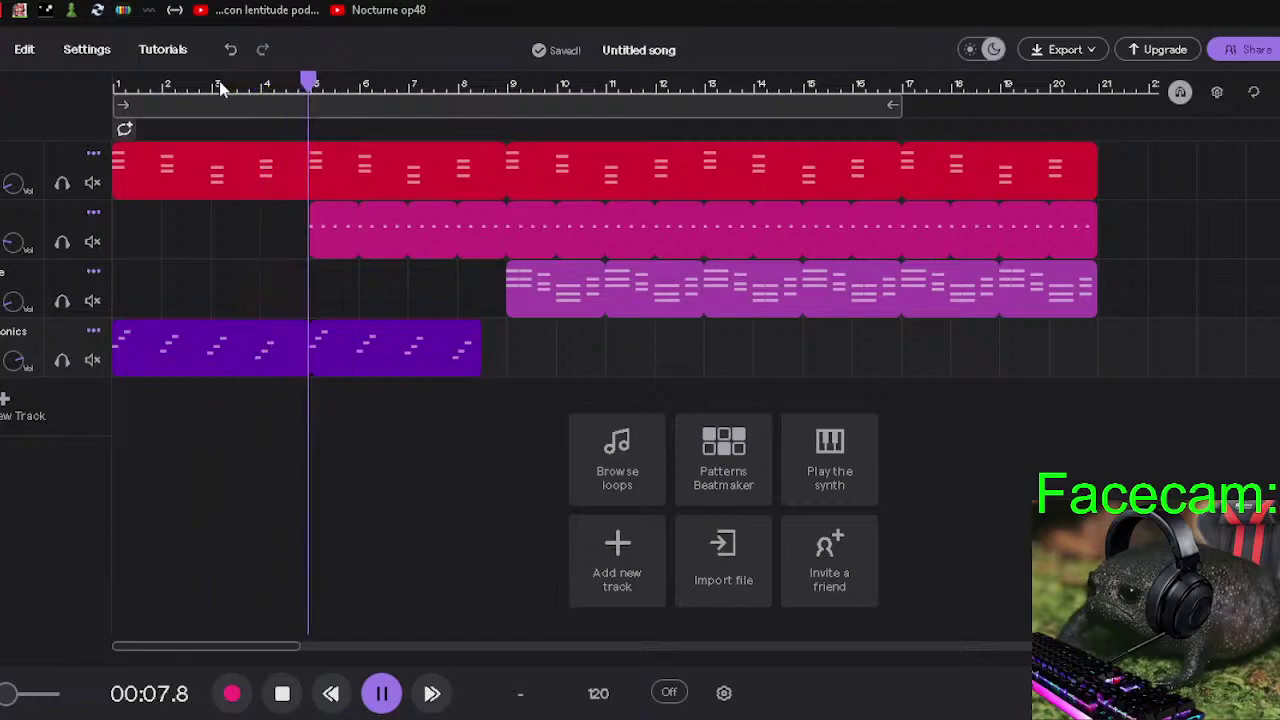
left_click(222, 88)
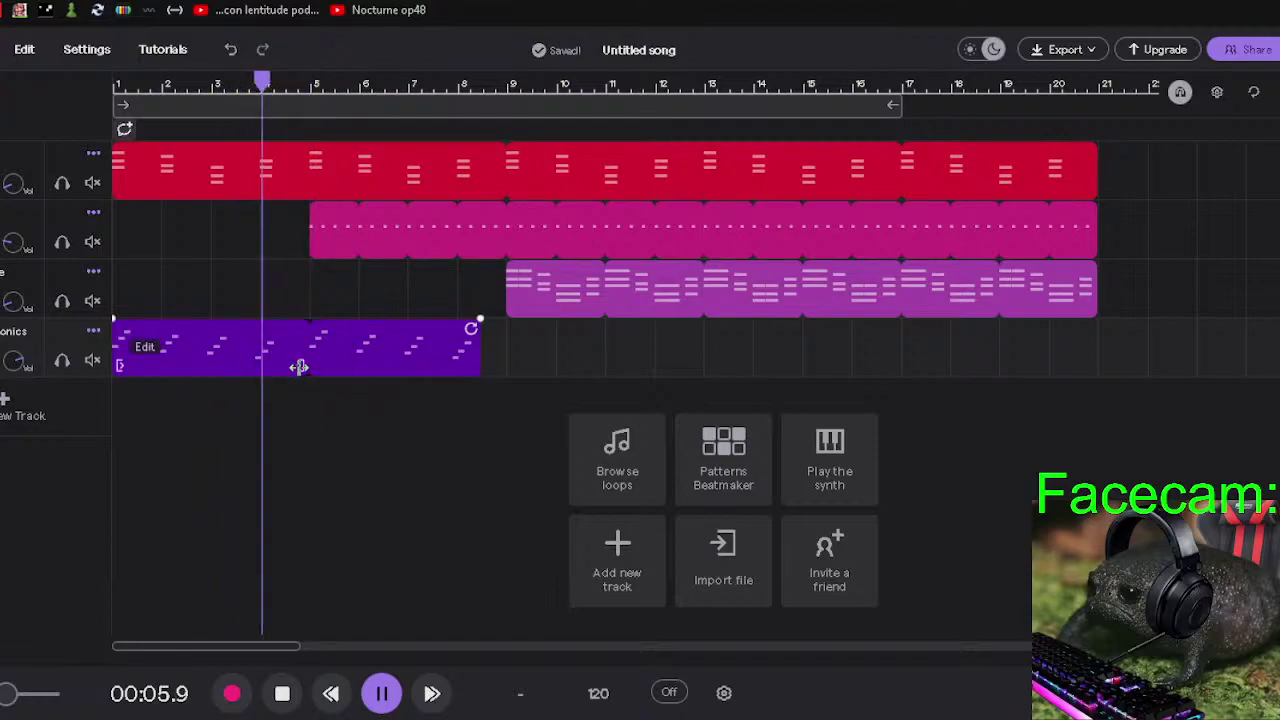
left_click(222, 87)
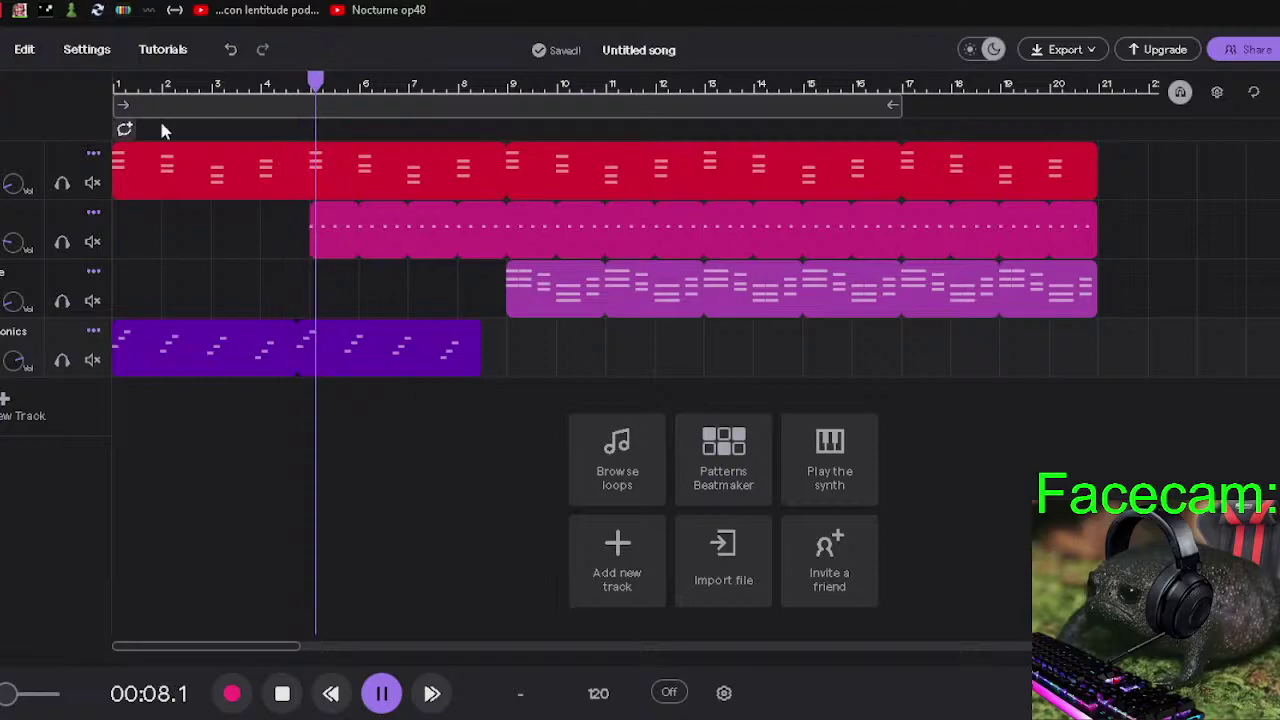
Shorten the bass clip's repeating pattern to its first three phrases, ending late in bar 3, and play from the start.
mouse_move(320, 348)
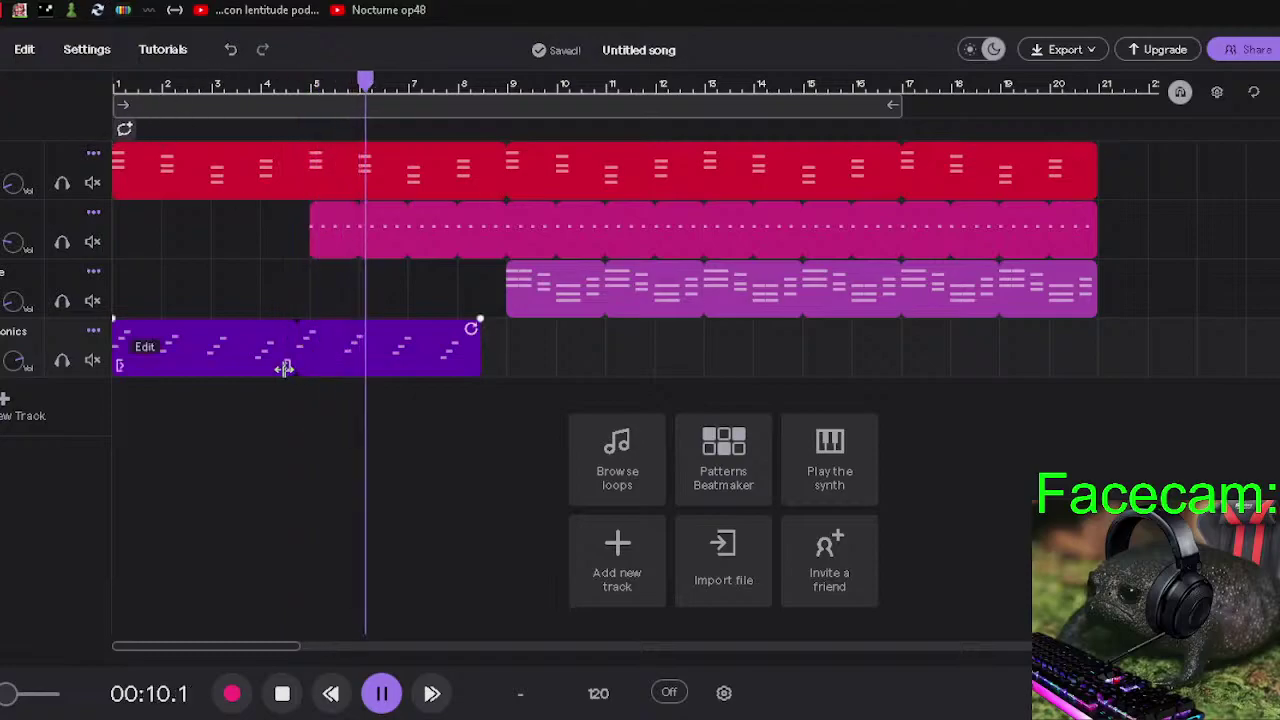
scroll(271, 663, "up", 1)
scroll(313, 395, "up", 4)
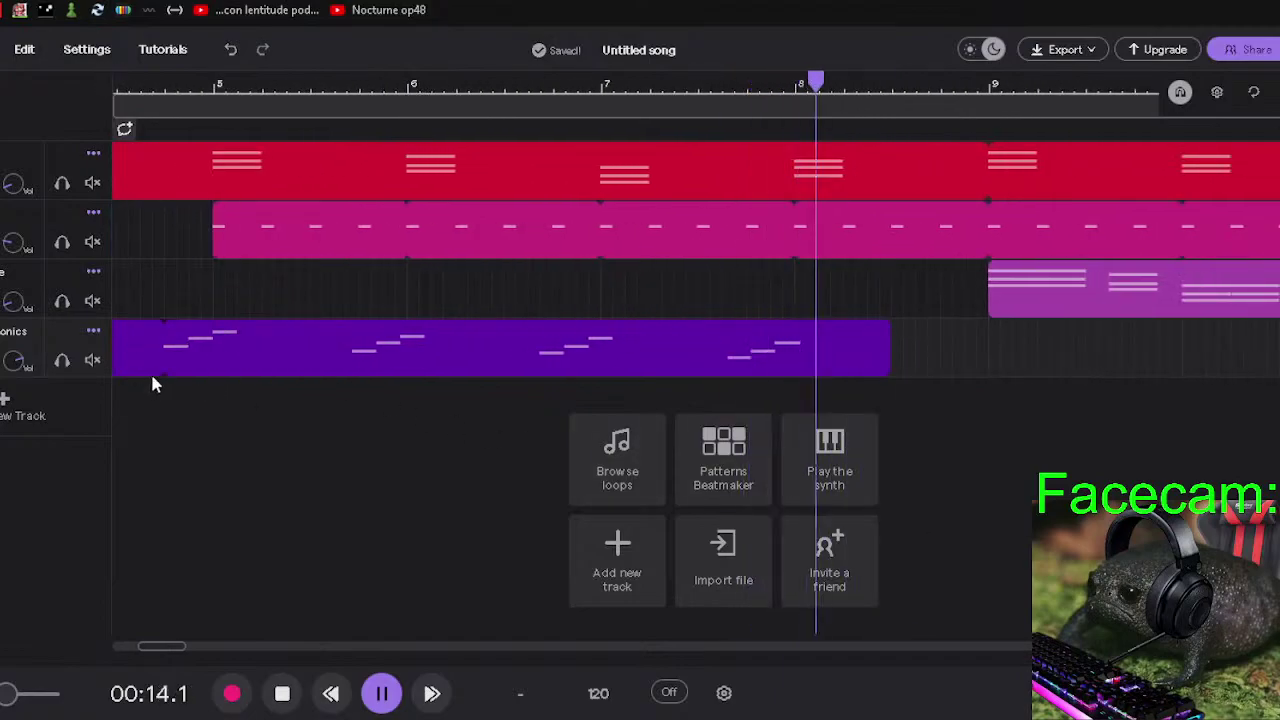
scroll(160, 368, "left", 3)
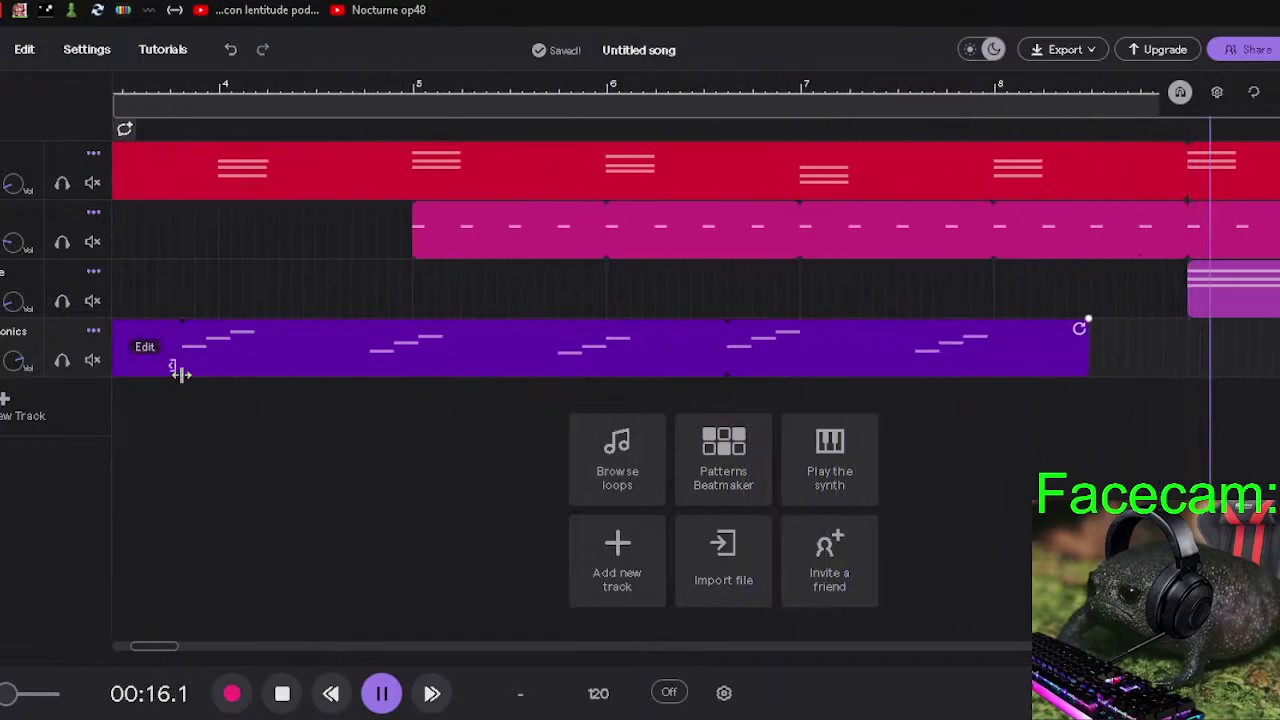
left_click(285, 697)
left_click_drag(200, 647, 140, 648)
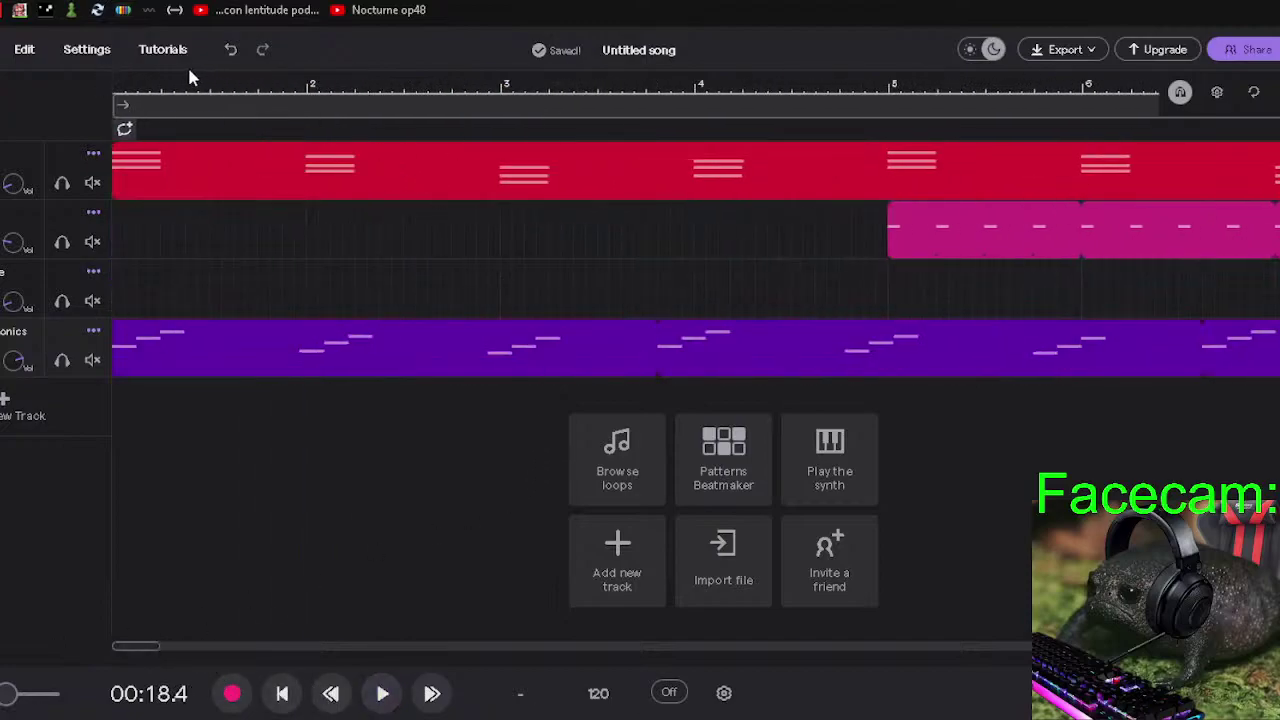
left_click(379, 695)
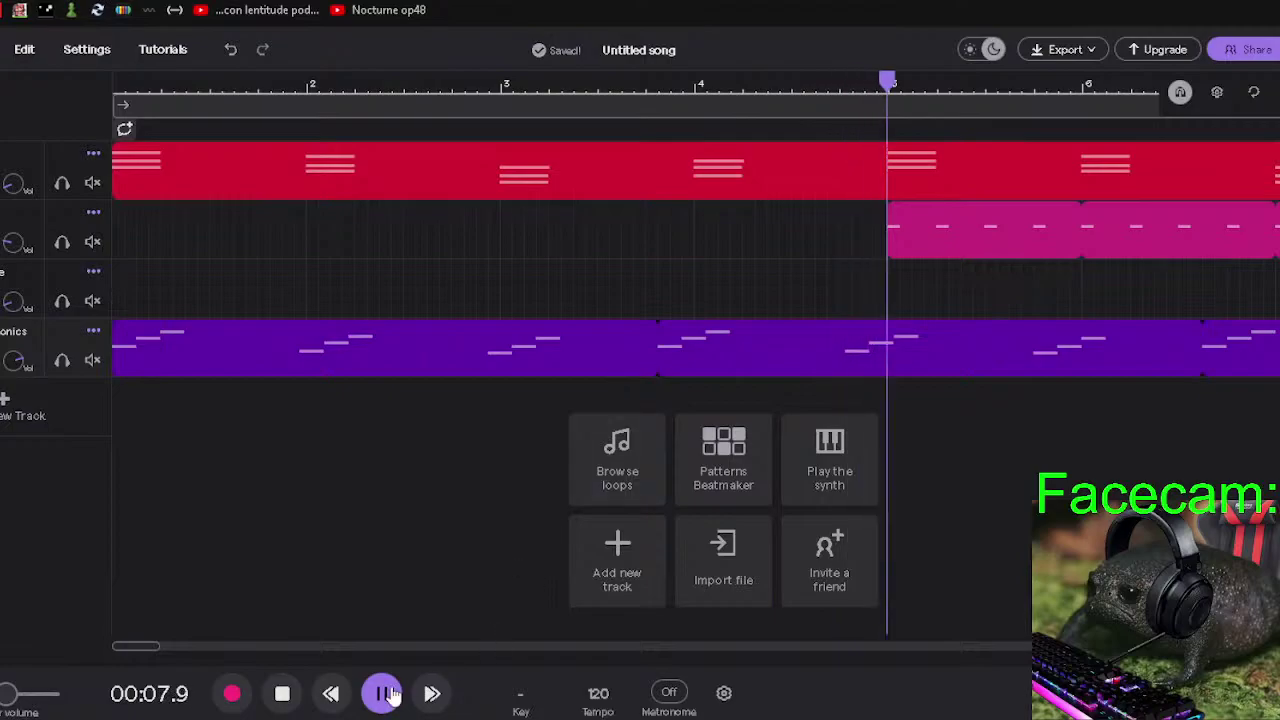
Try ending the bass clip's repeating pattern exactly at bar 4, and audition the transition from about the middle of bar 3.
key("space")
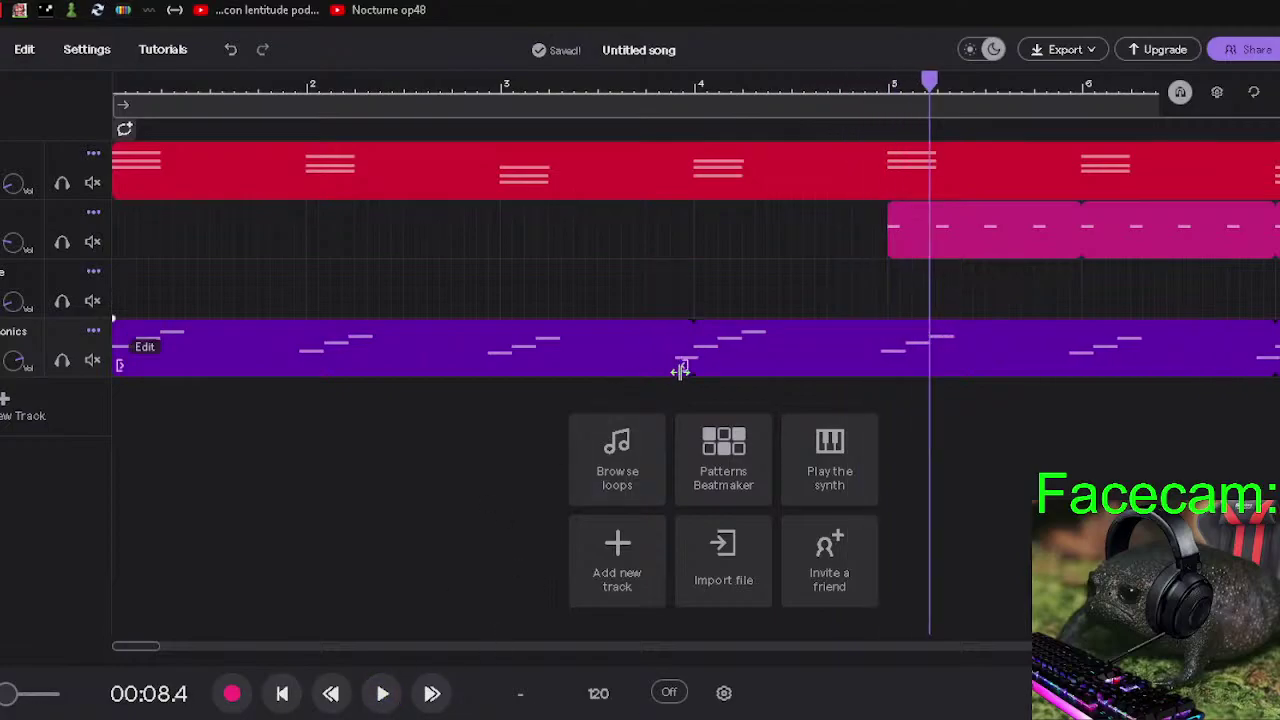
left_click(607, 90)
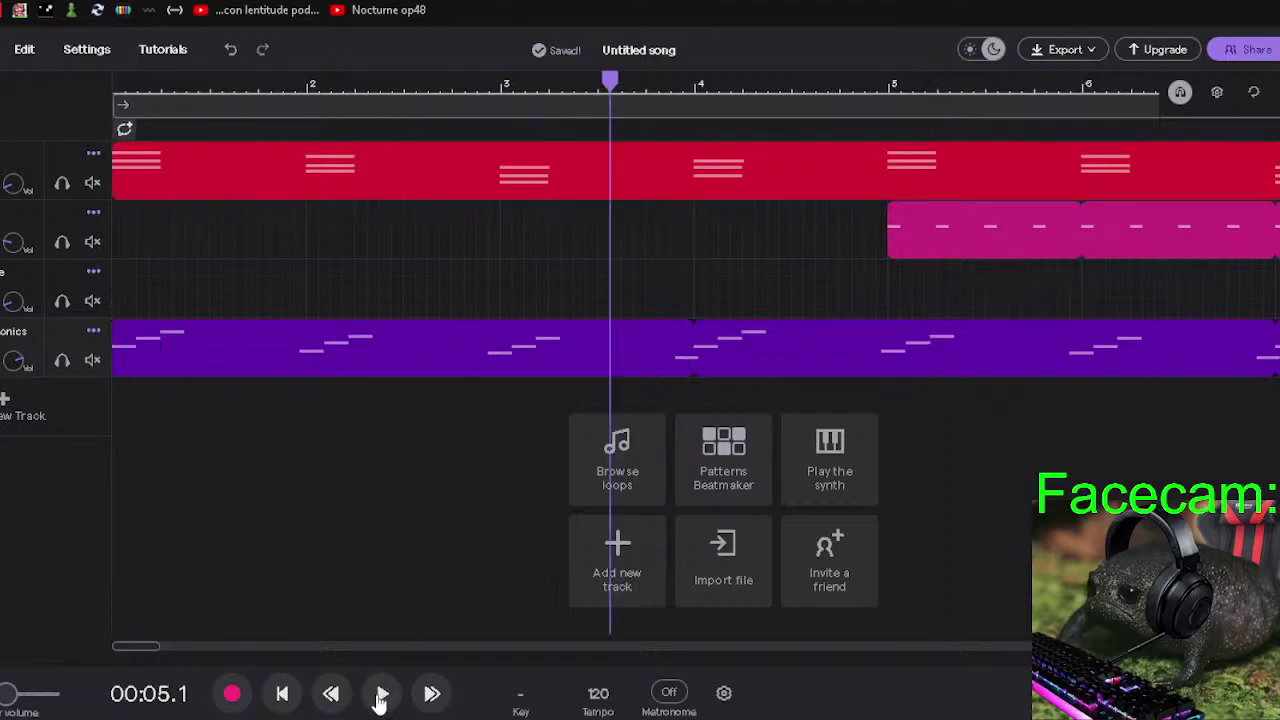
left_click(381, 697)
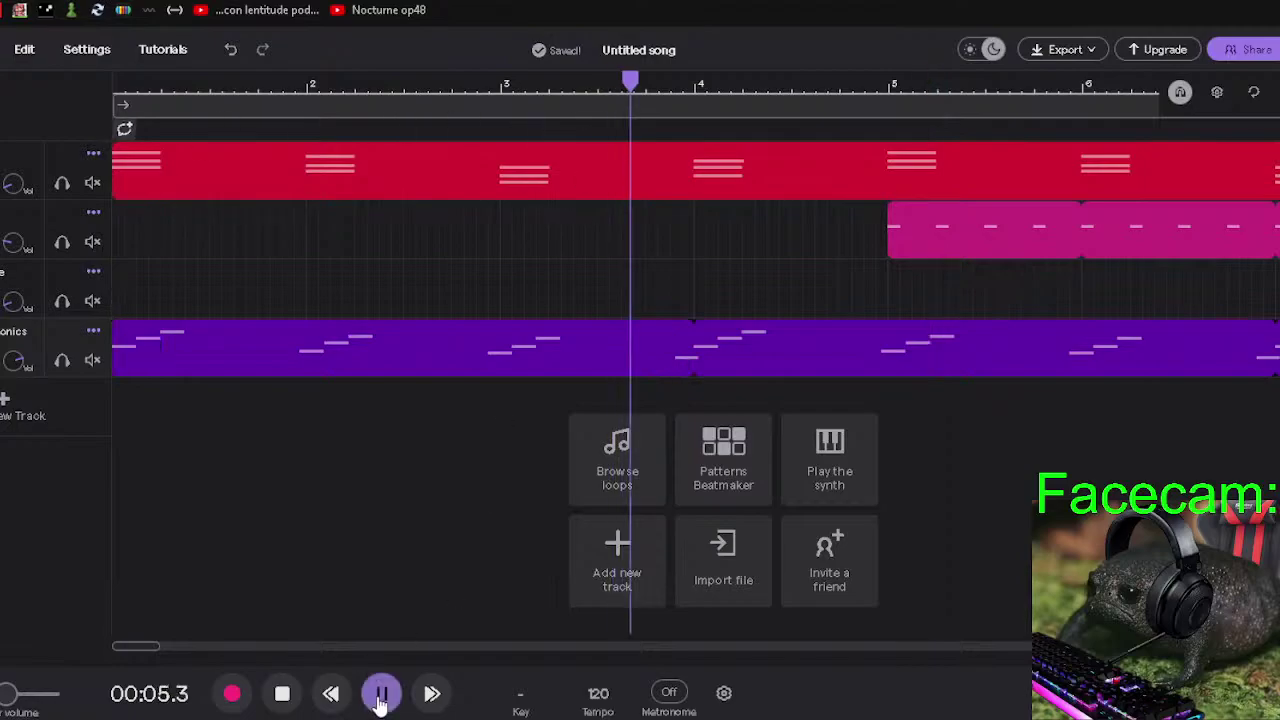
Shorten the bass clip's pattern so its repeat starts just before bar 4, audition the transition, and replay from the start.
left_click(425, 87)
left_click_drag(680, 363, 666, 369)
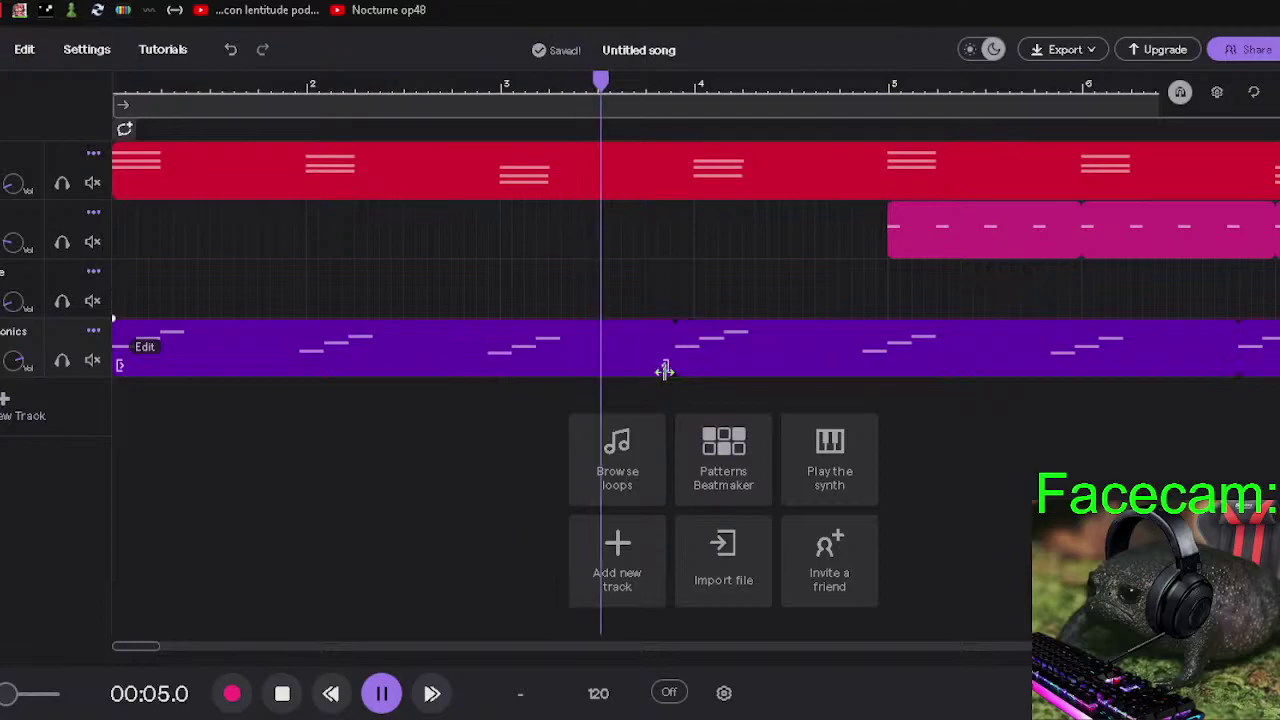
left_click(466, 89)
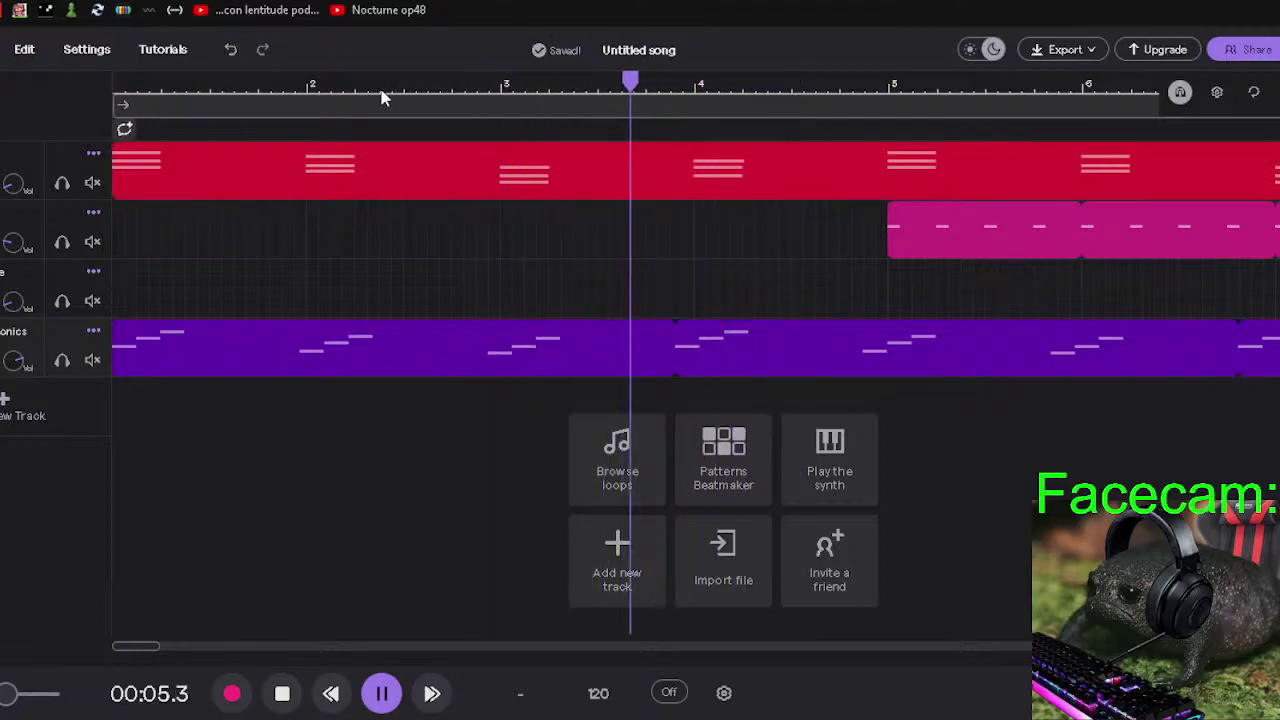
left_click(295, 87)
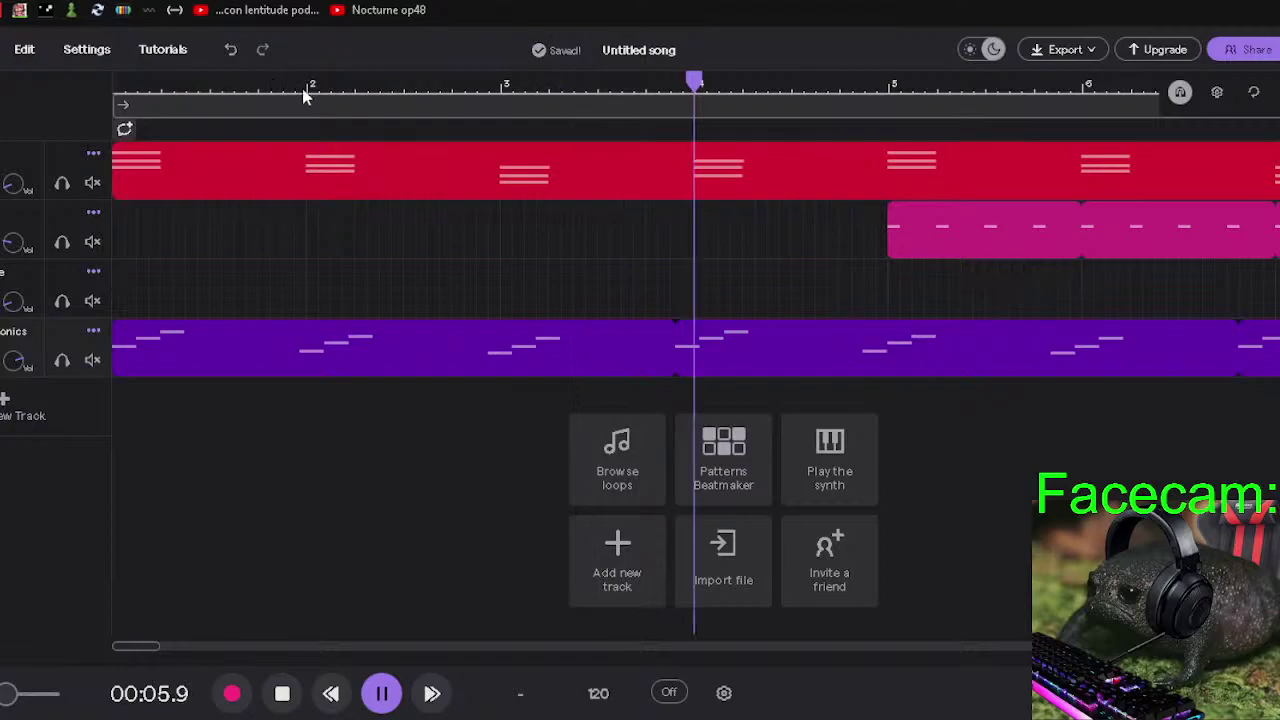
left_click(382, 693)
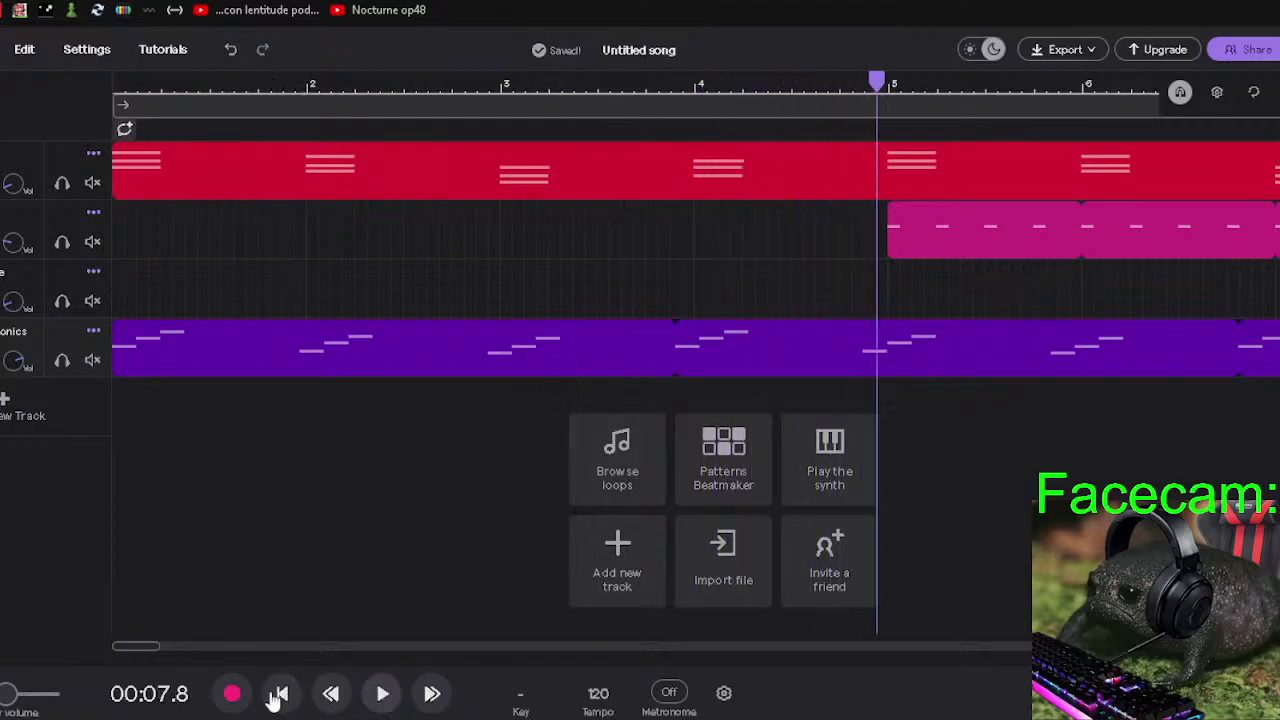
left_click(279, 694)
left_click(383, 694)
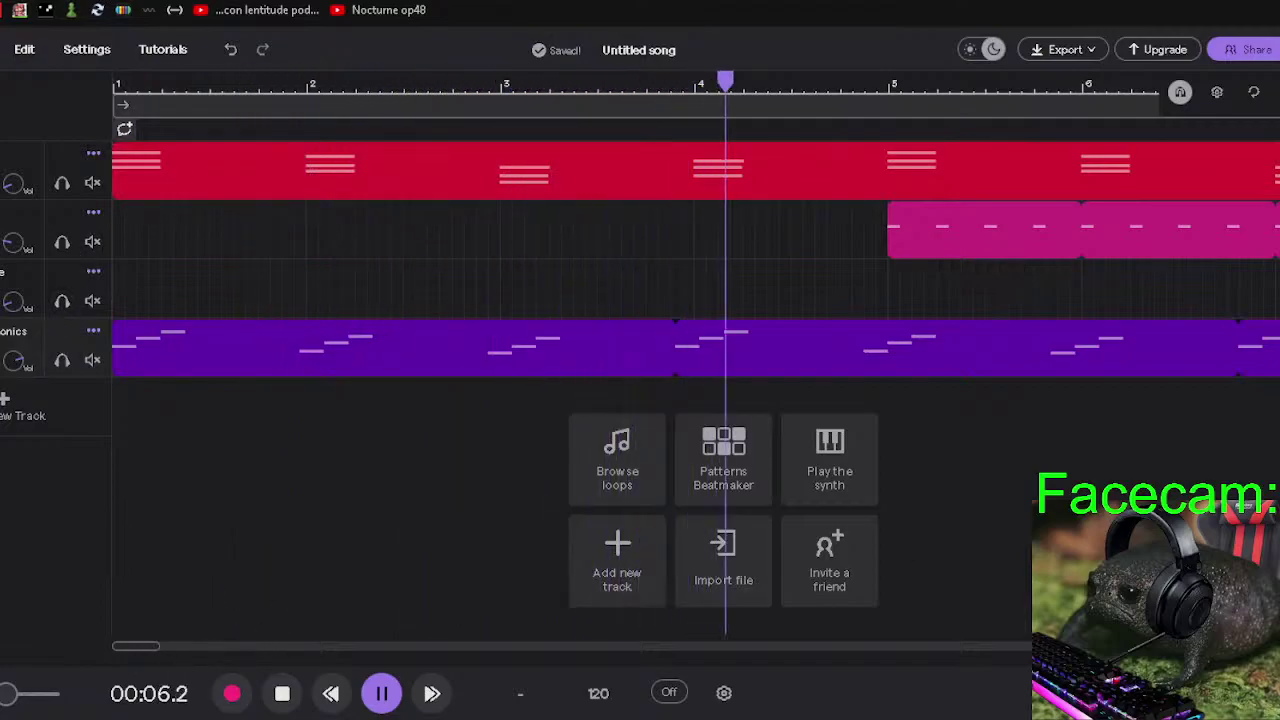
Open the Bass Harmonics instrument settings, raise the reverb slightly, lower the volume, and close the settings.
double_click(210, 342)
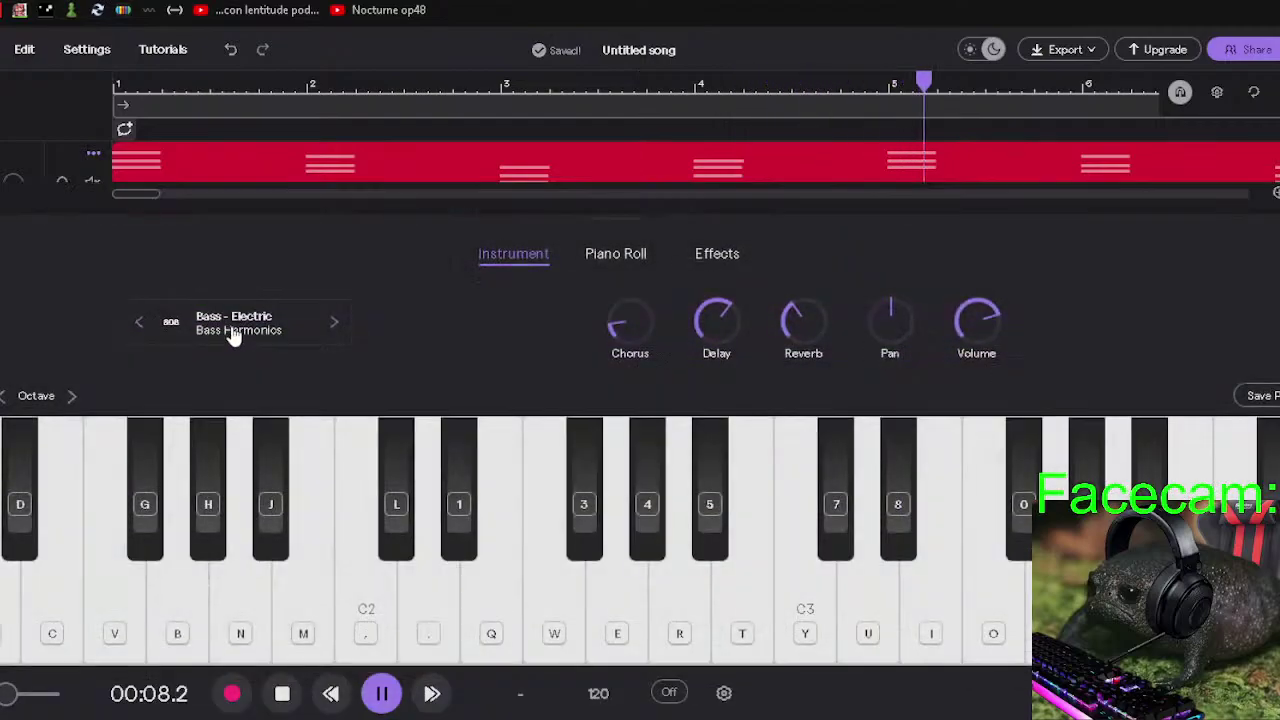
left_click_drag(798, 322, 804, 304)
left_click_drag(977, 322, 985, 369)
left_click(363, 283)
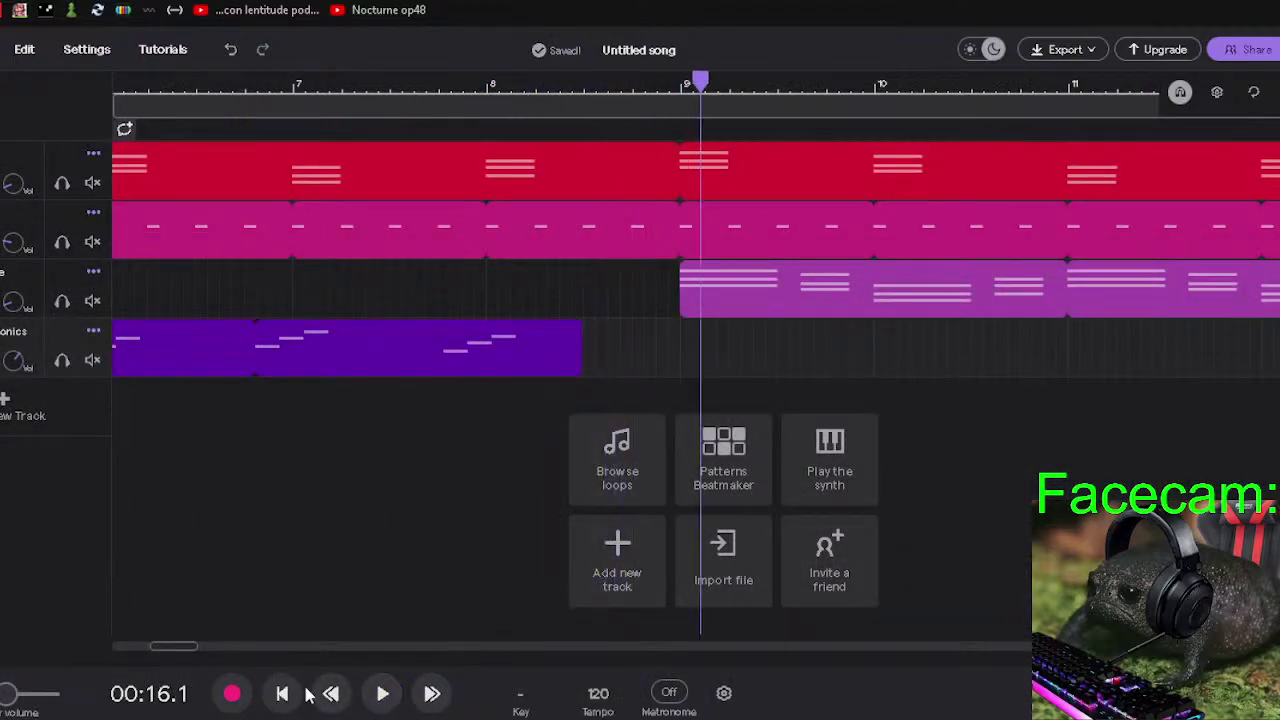
Move the looped bass clip to start at bar 9, and play the song from the start.
left_click(286, 694)
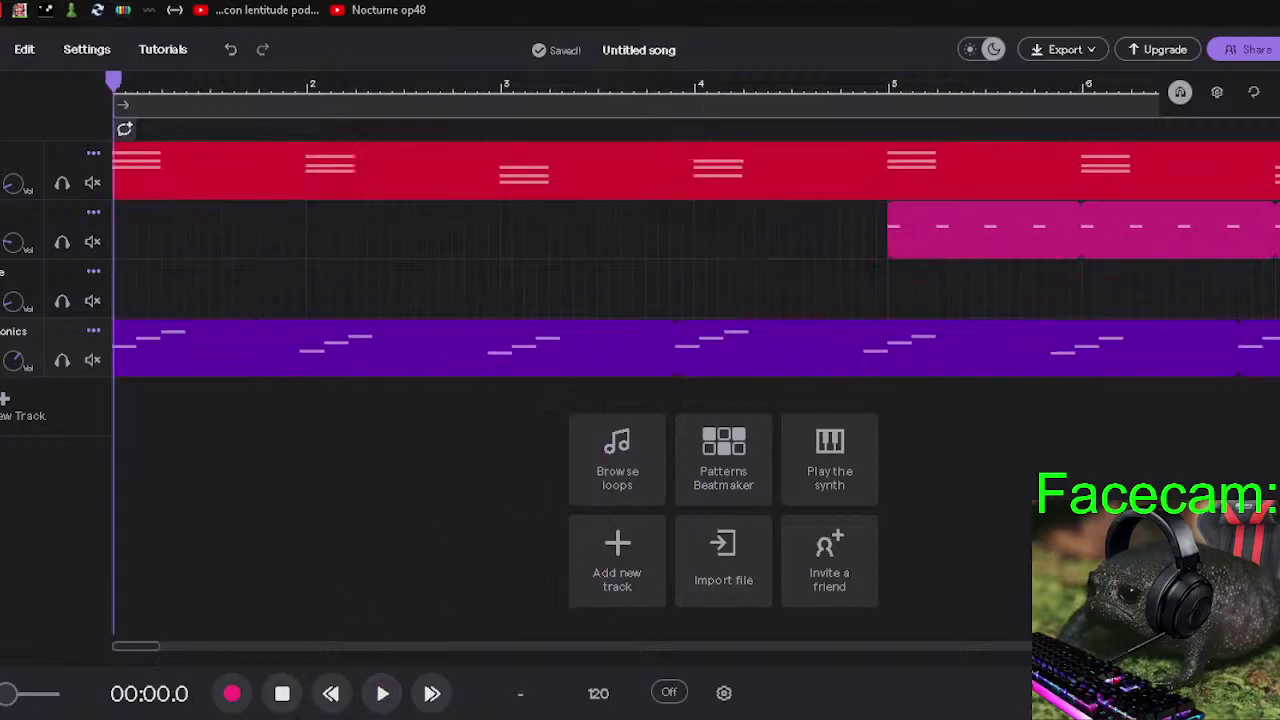
scroll(592, 288, "down", 8)
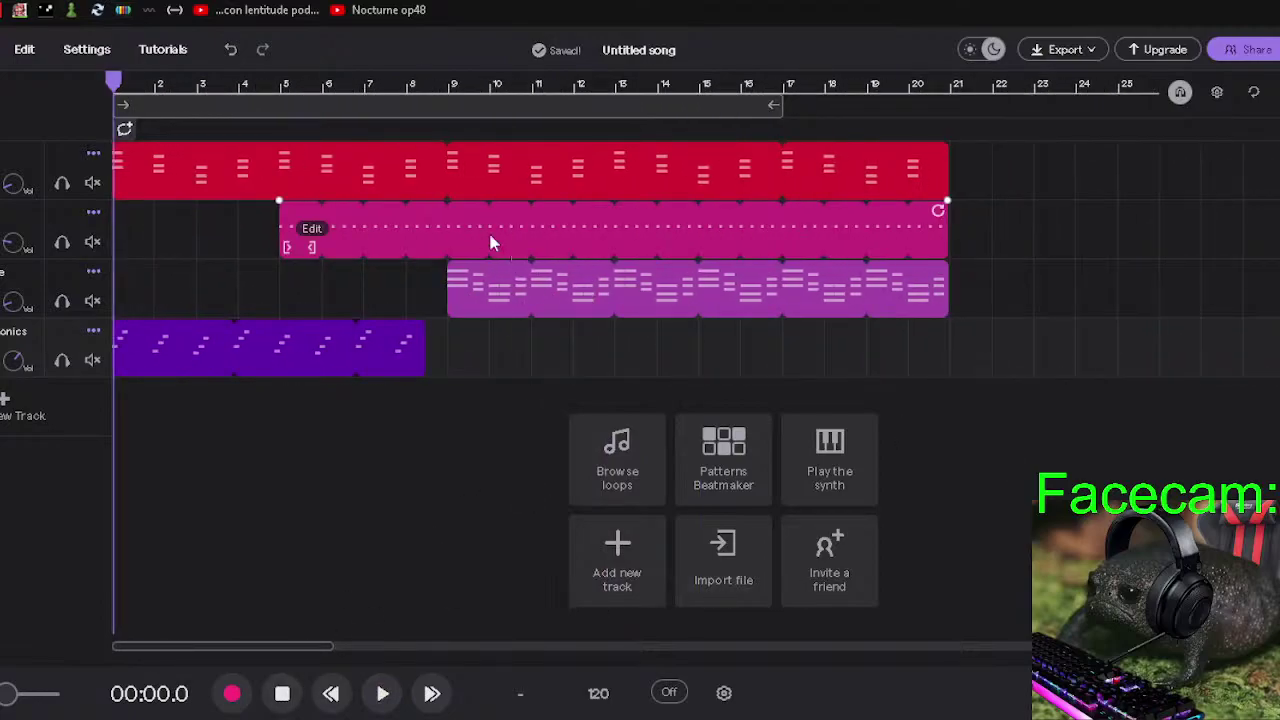
double_click(501, 226)
mouse_move(675, 340)
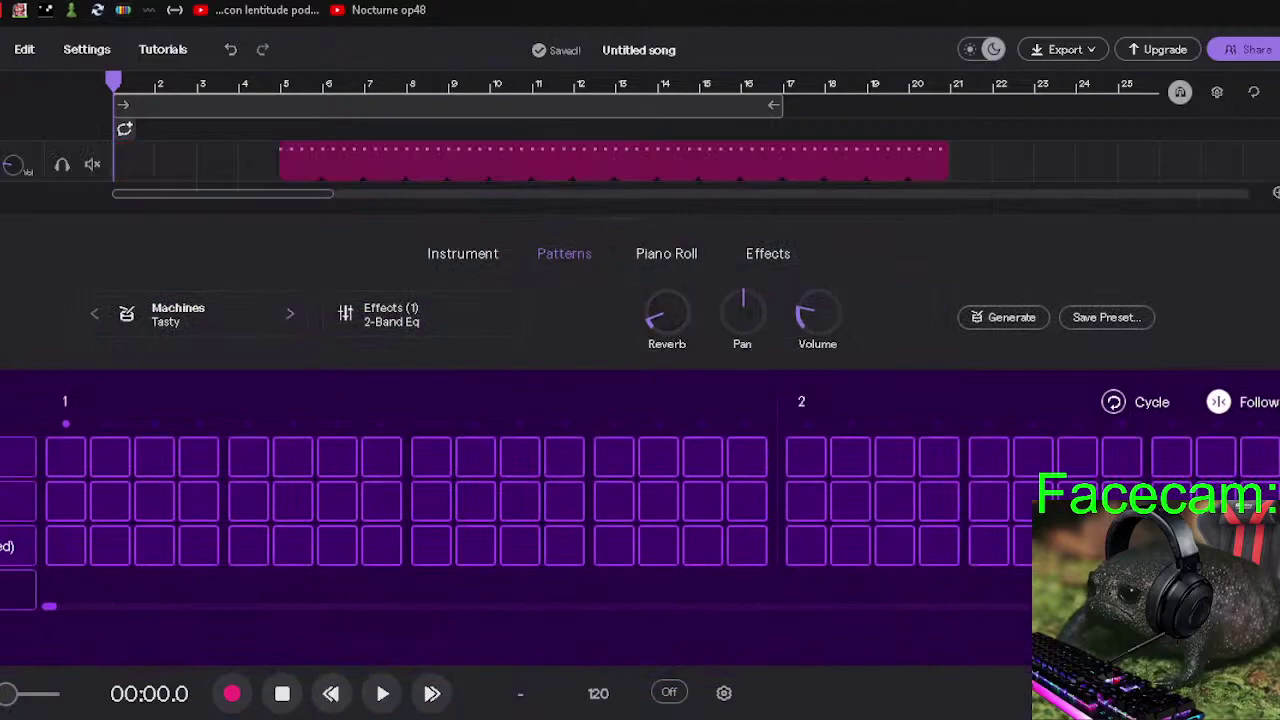
key("Escape")
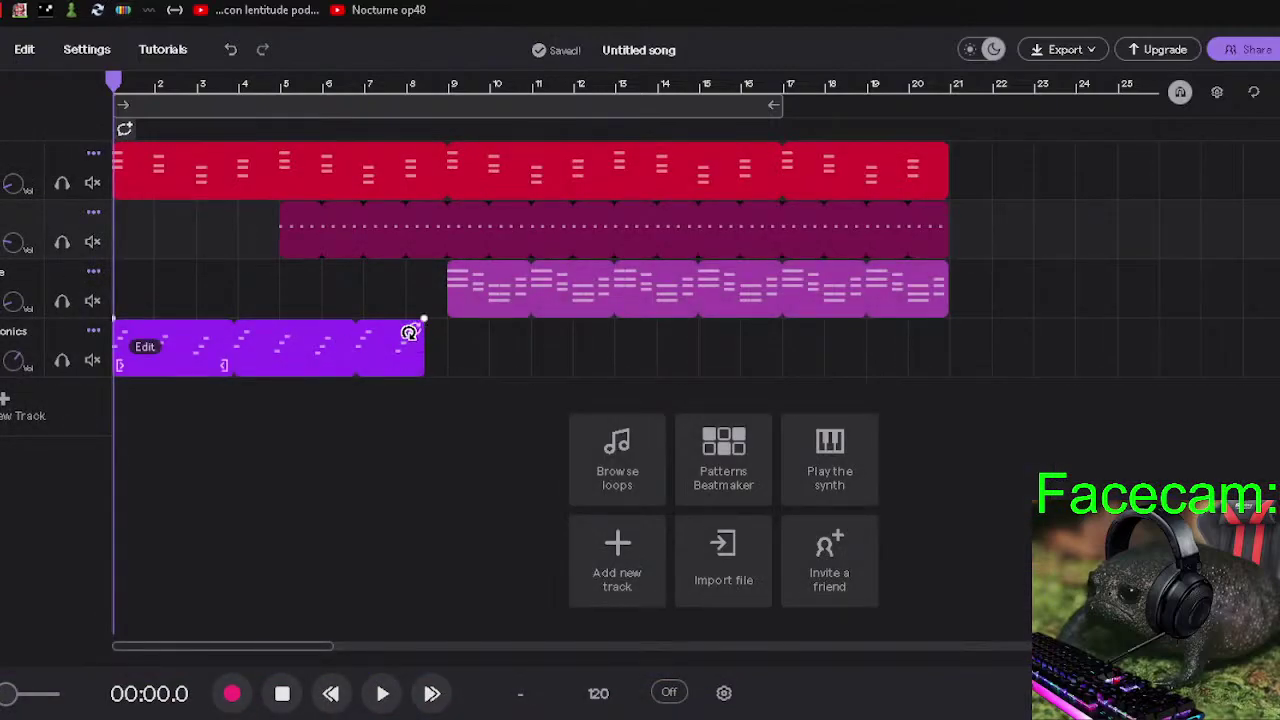
left_click_drag(252, 352, 596, 350)
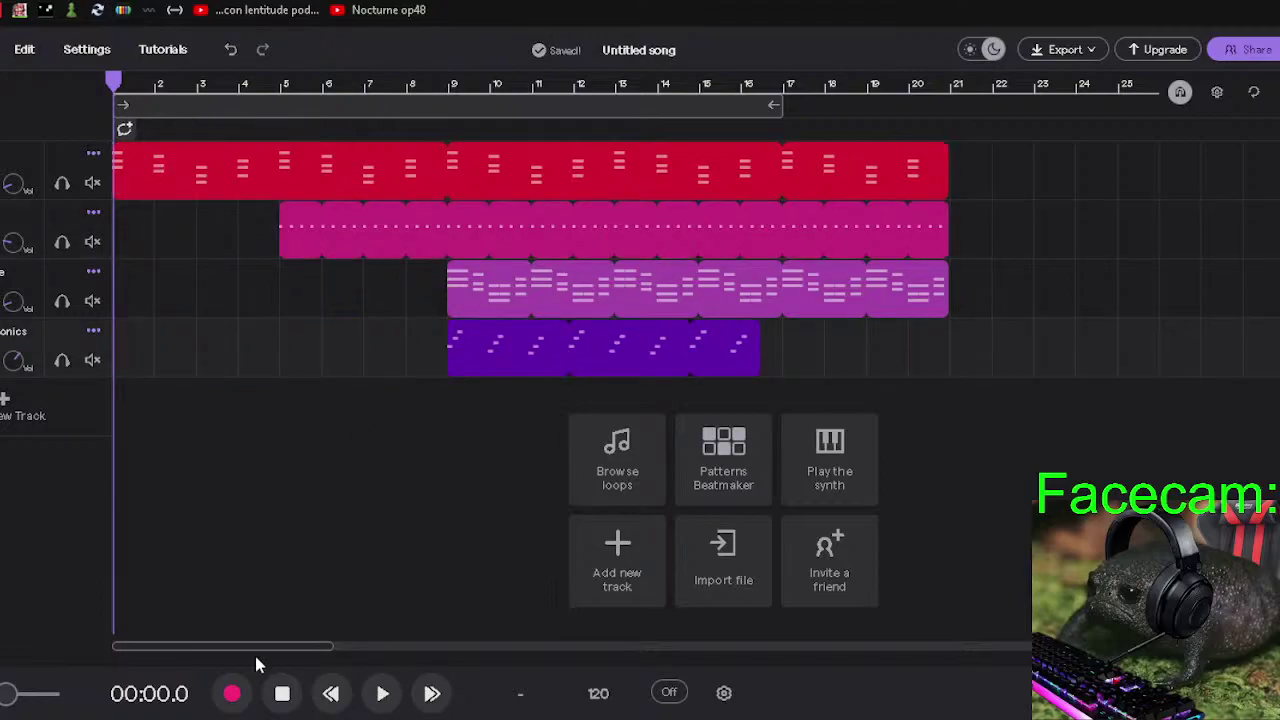
left_click(381, 698)
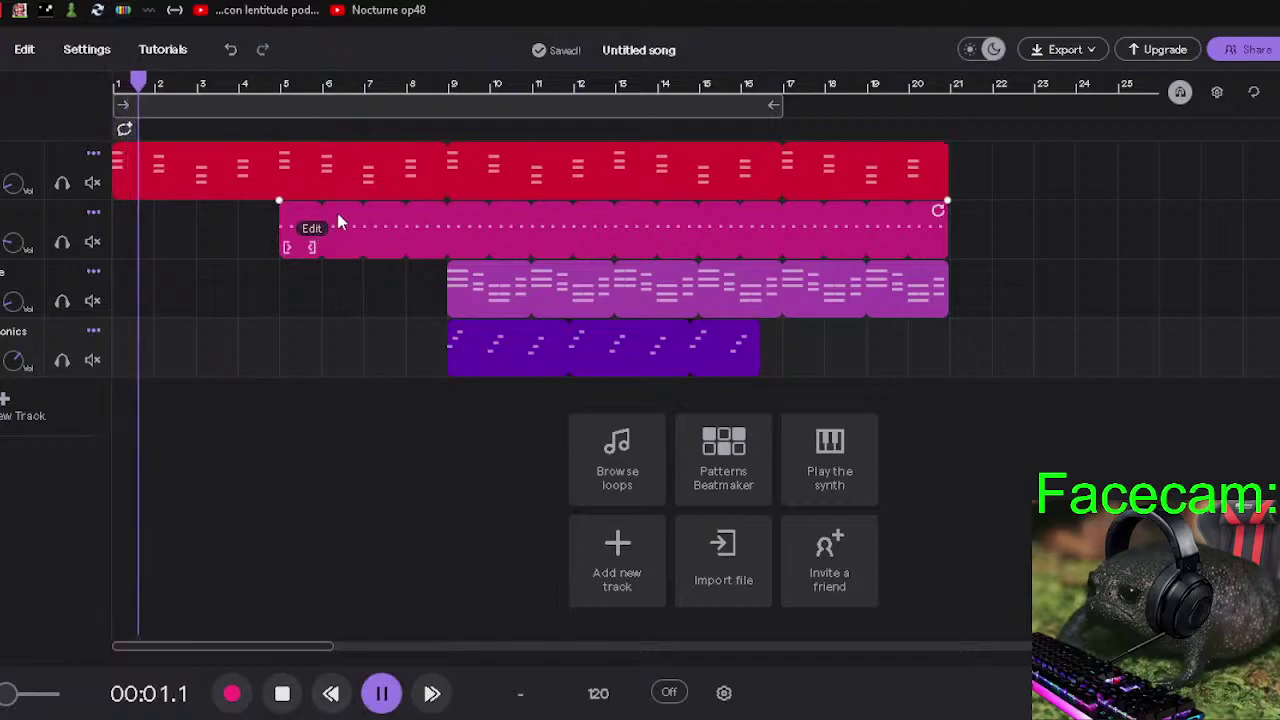
Move the third track's looped clip to start at bar 5 and extend its loop to end at bar 21.
left_click(634, 289)
left_click_drag(634, 289, 466, 289)
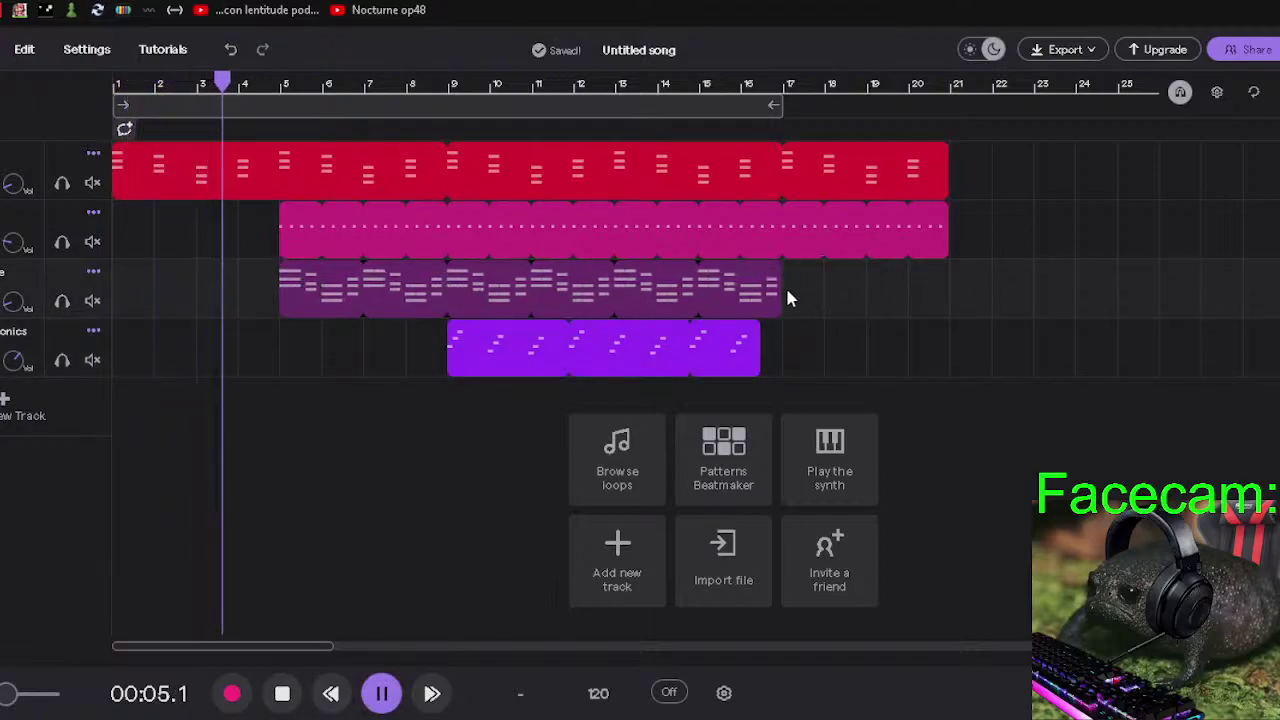
left_click_drag(773, 273, 940, 273)
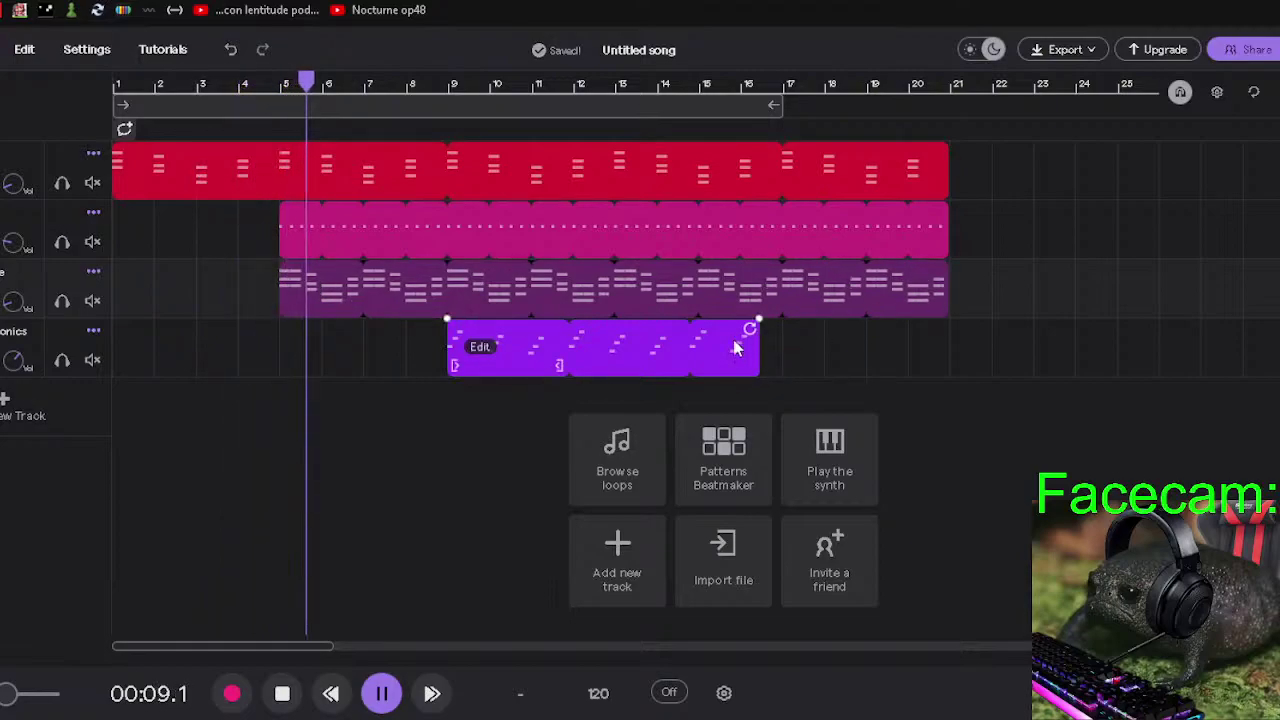
Lower the bass track's volume while listening to it enter with the other tracks.
left_click(409, 294)
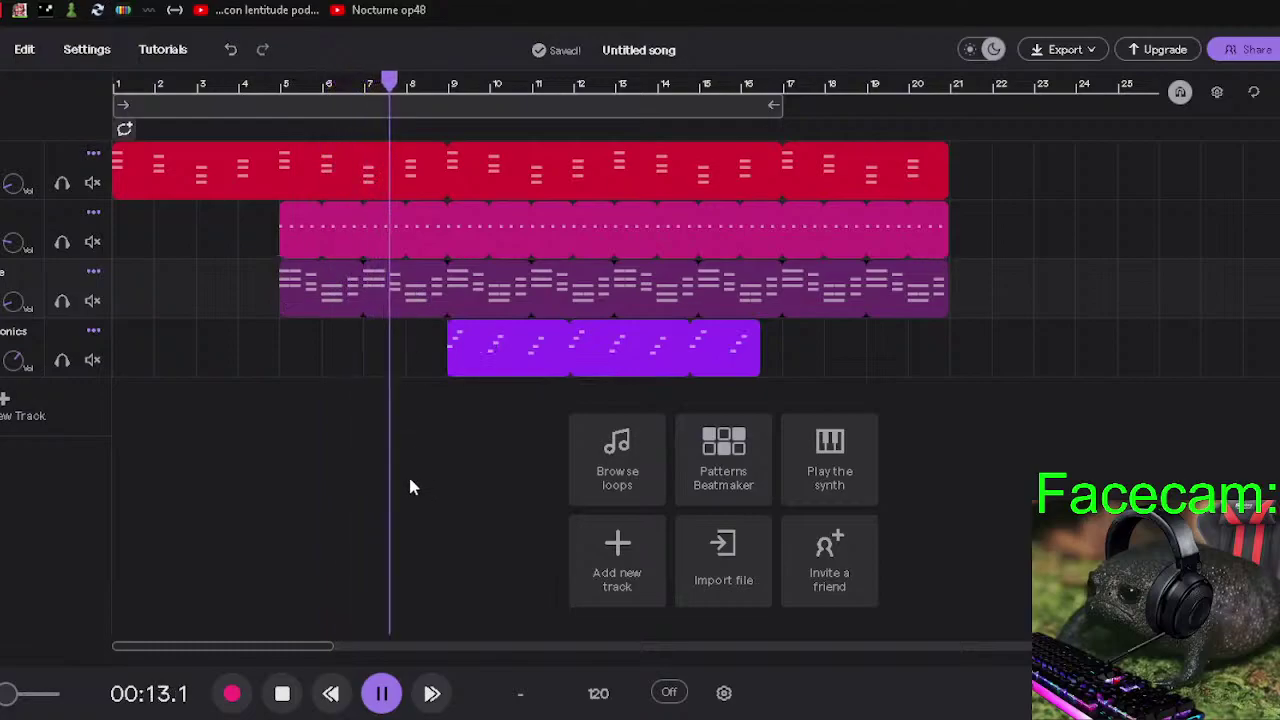
left_click(305, 244)
left_click(617, 305)
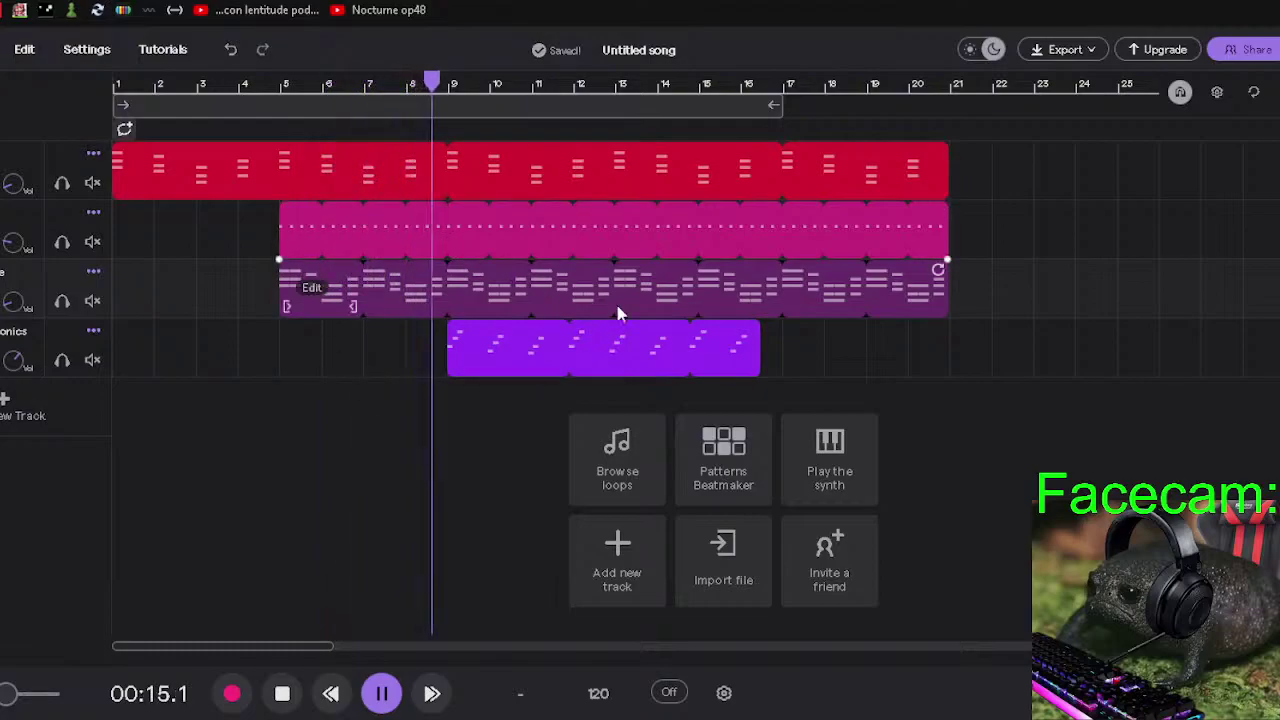
left_click(622, 336)
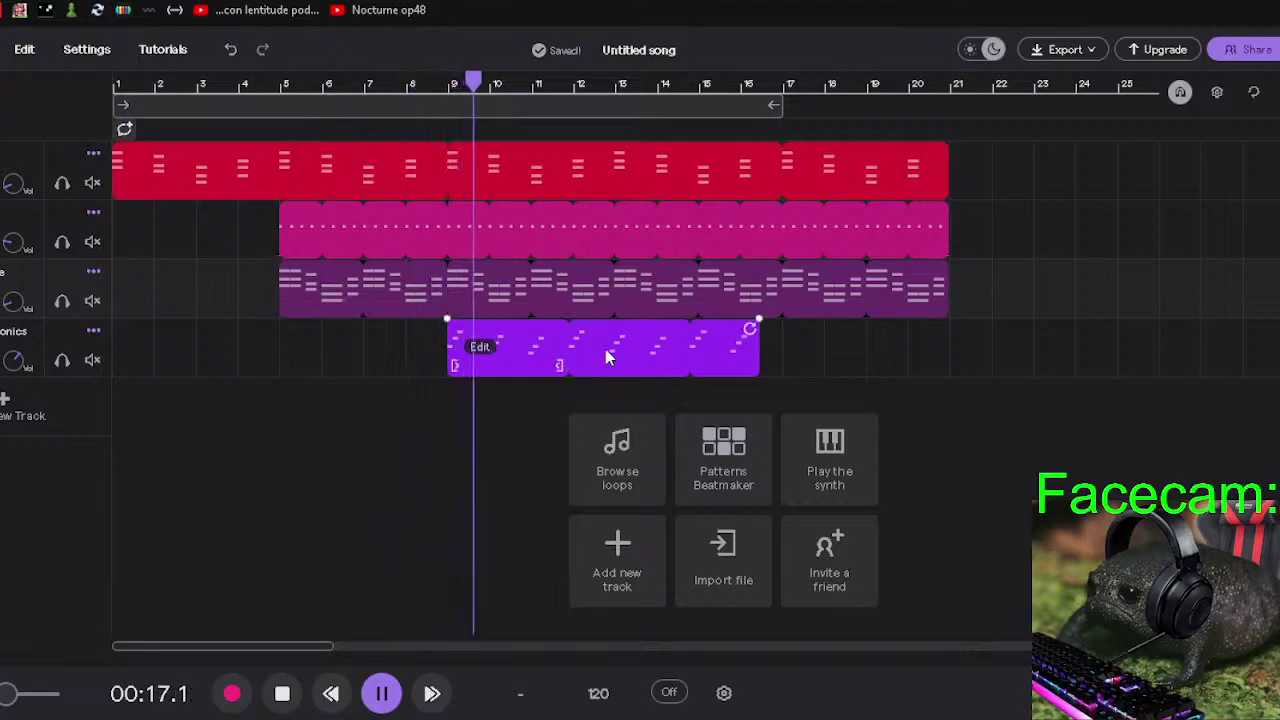
left_click(354, 357)
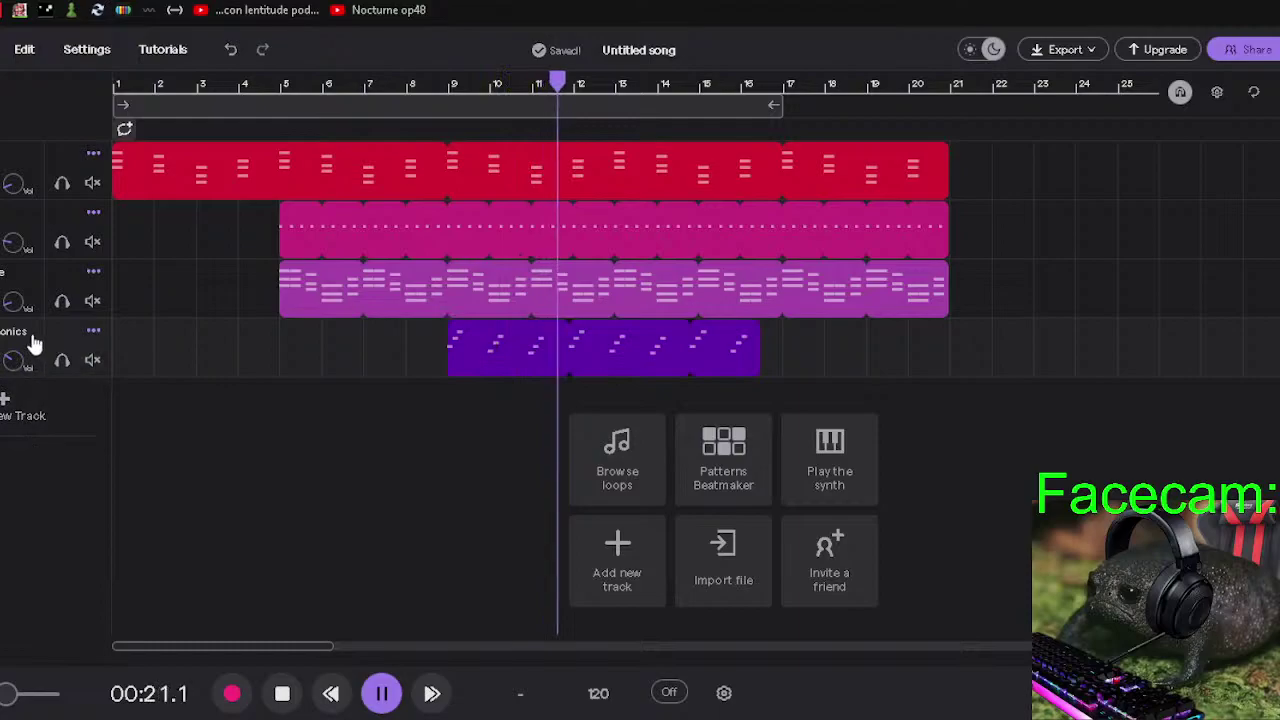
Open the bass clip's notes in the piano roll and pause playback.
left_click(490, 357)
left_click(482, 350)
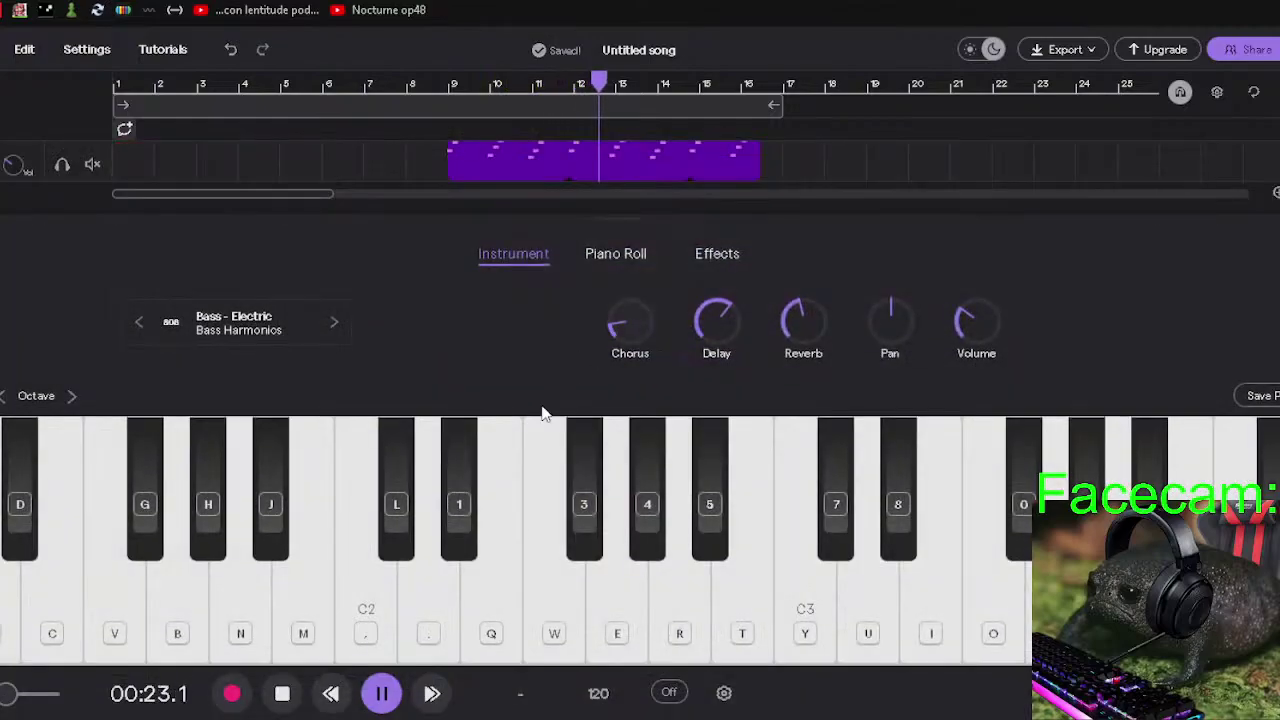
left_click(616, 254)
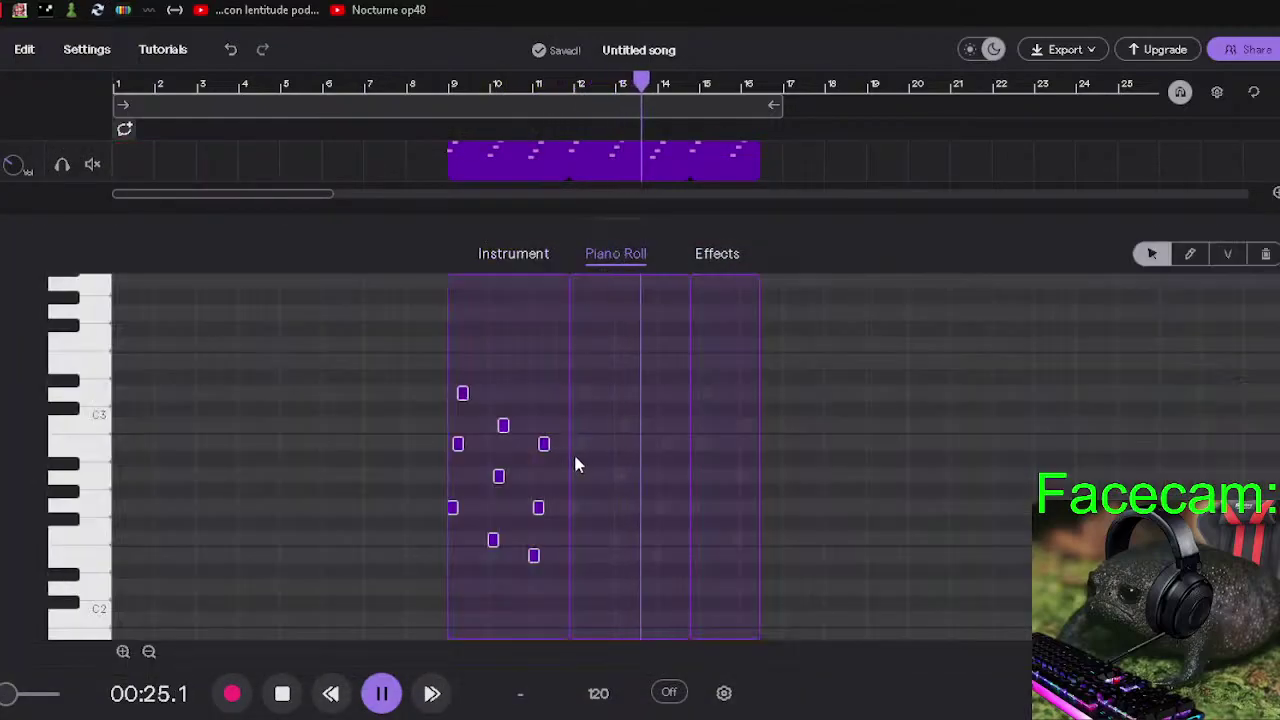
left_click(381, 693)
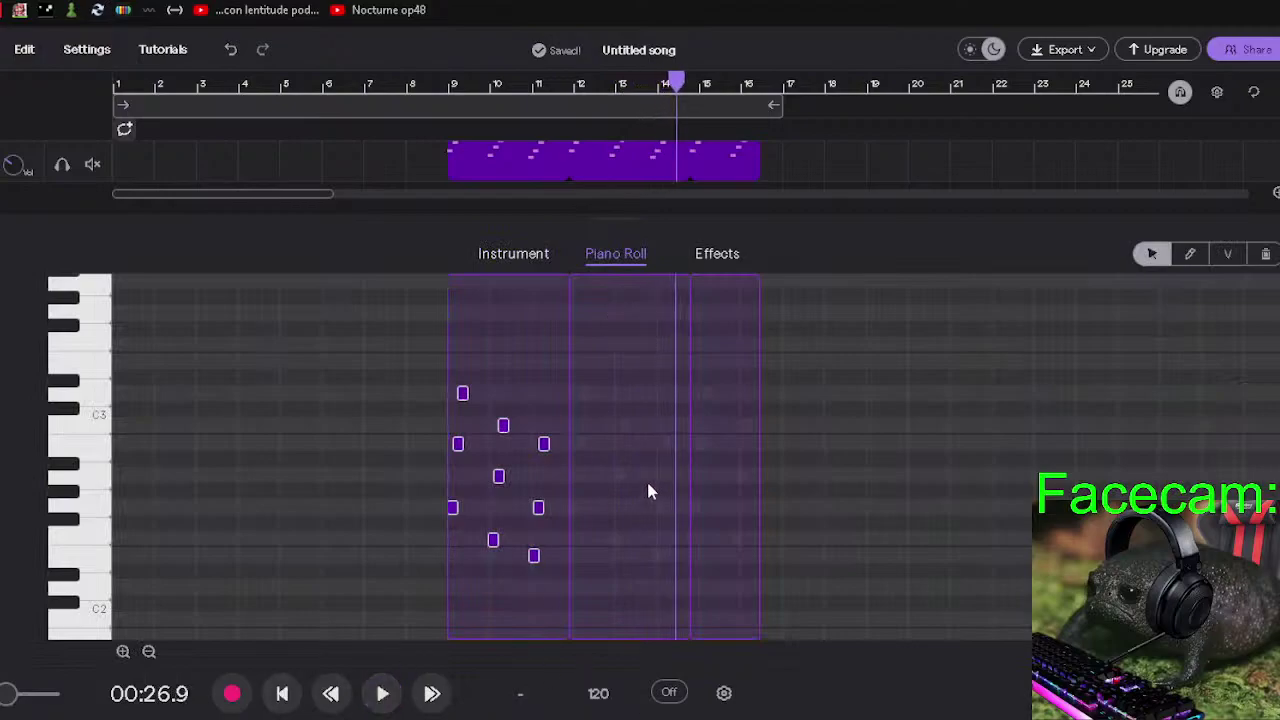
scroll(644, 480, "up", 1)
scroll(643, 485, "down", 3)
scroll(643, 489, "up", 1)
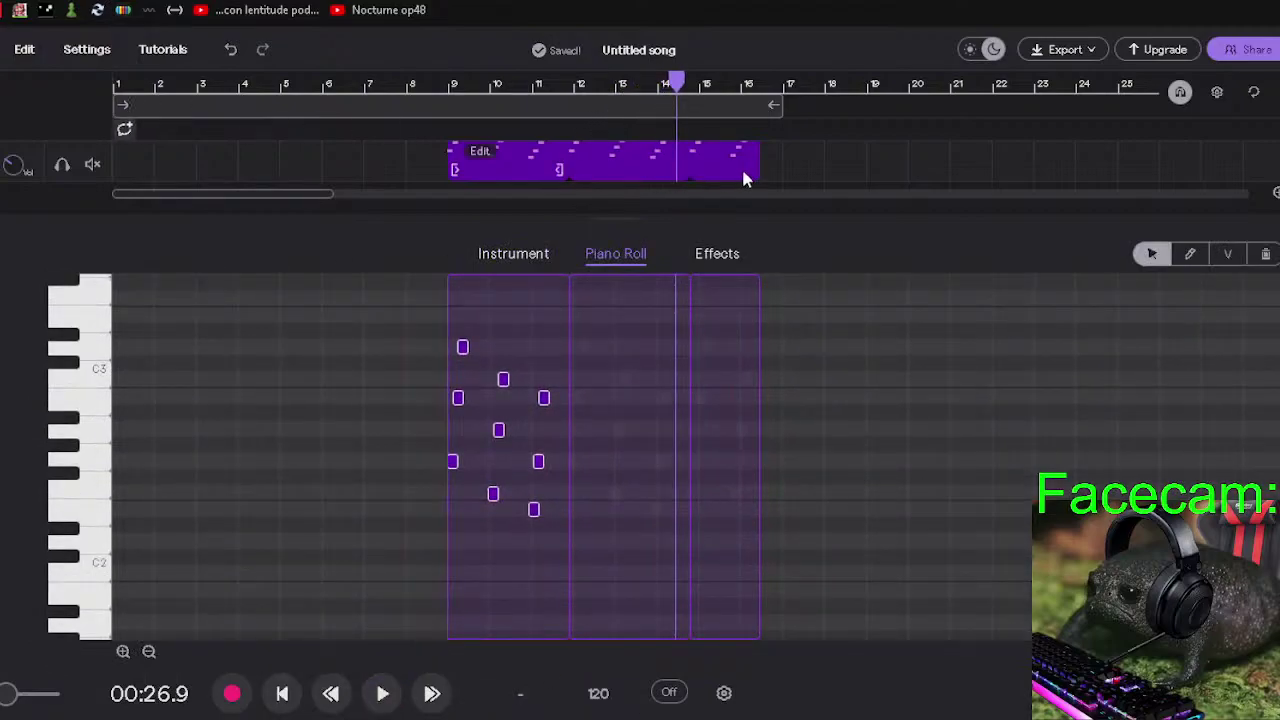
Remove the bass clip's extra repeats, close the piano roll, and extend the clip to bar 13 to include its fourth phrase.
left_click_drag(756, 171, 581, 177)
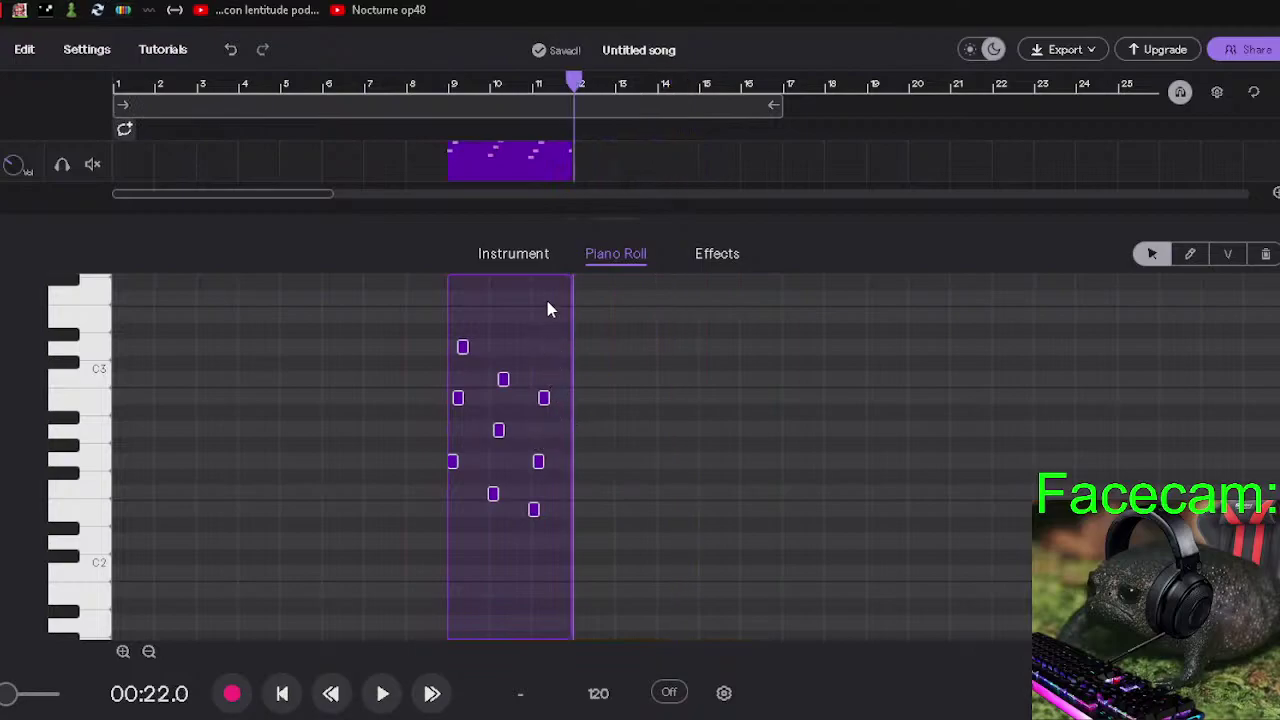
scroll(526, 353, "up", 1)
scroll(524, 350, "down", 3)
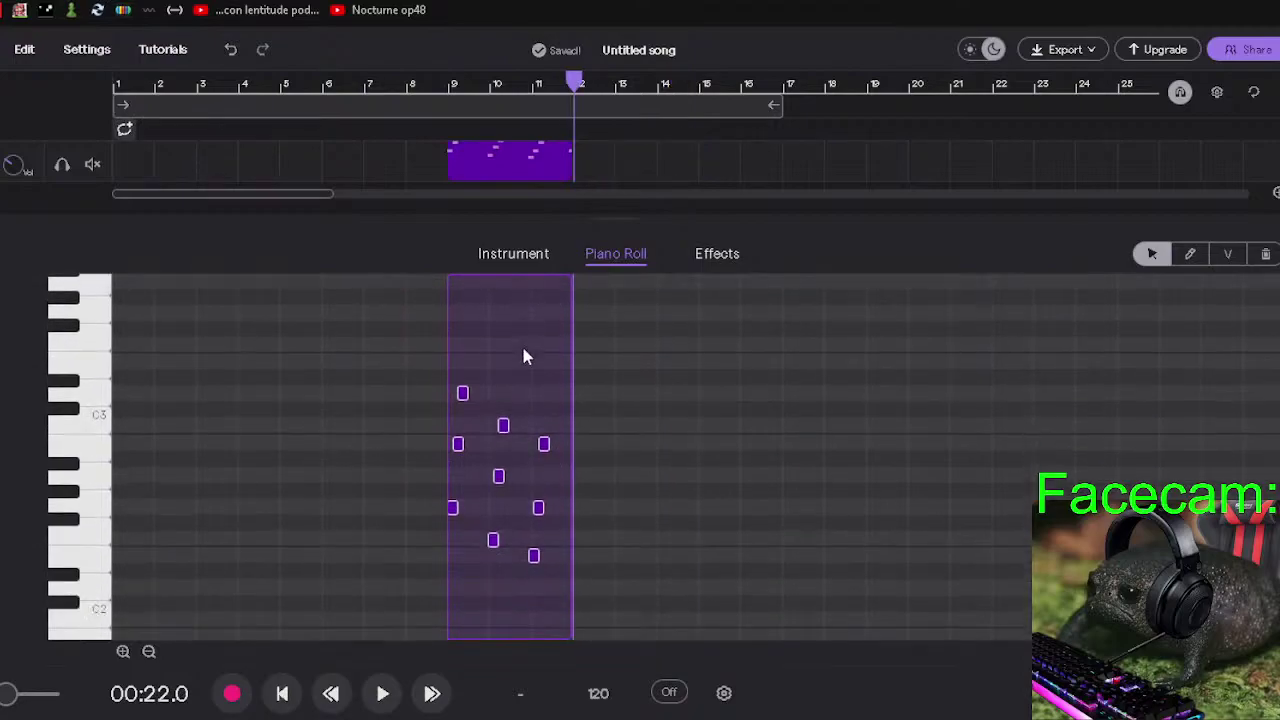
scroll(524, 356, "up", 1)
scroll(524, 356, "up", 2)
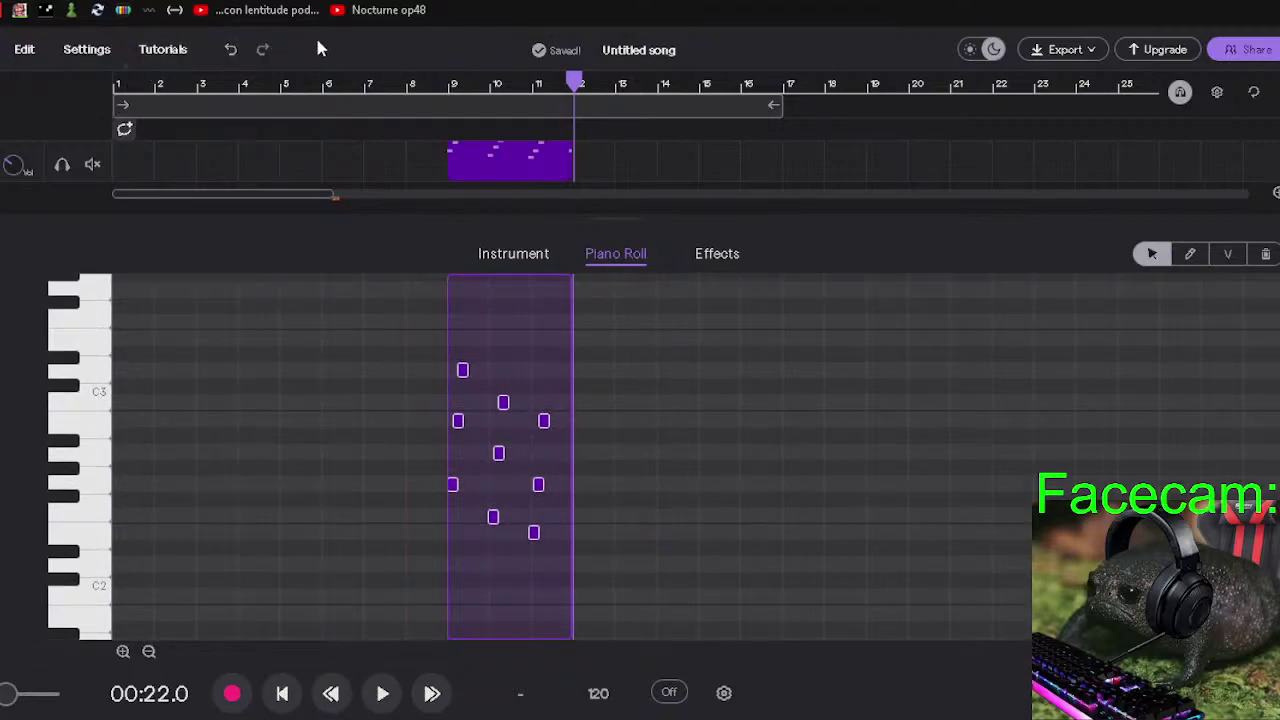
key("Escape")
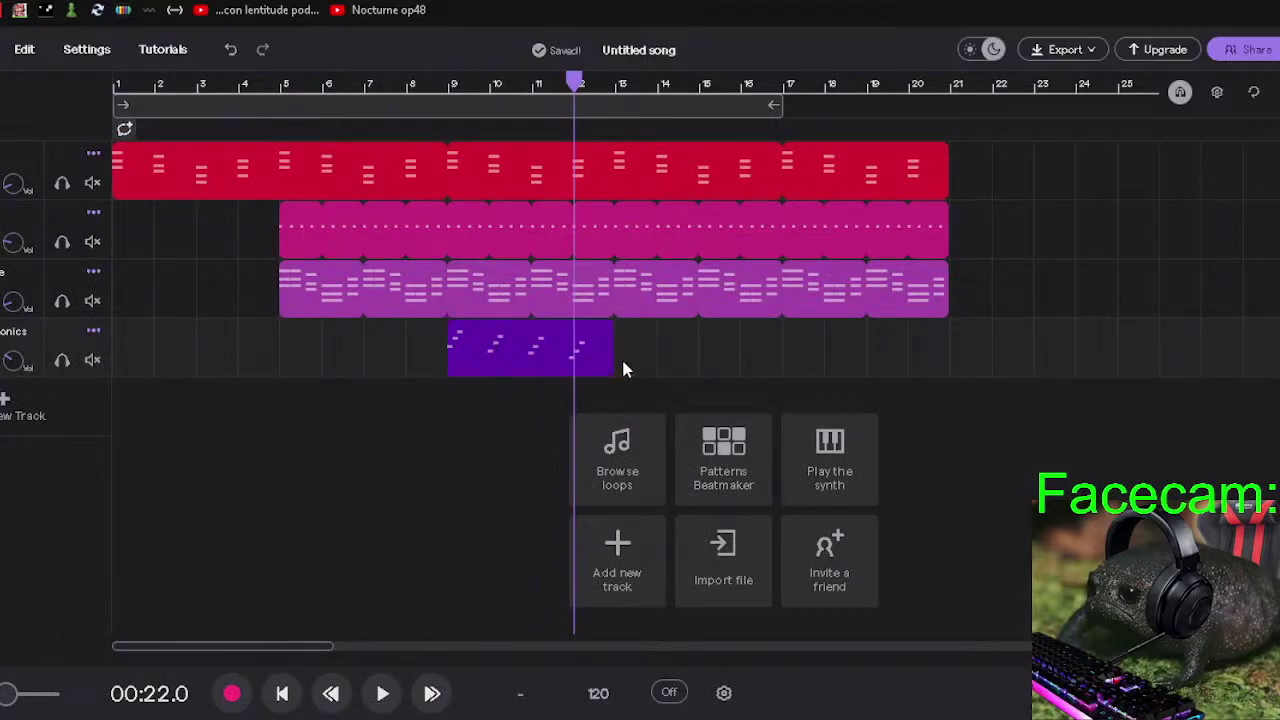
Reopen the bass clip in the piano roll with its four phrases in bars 9 to 12 enlarged for editing.
double_click(562, 358)
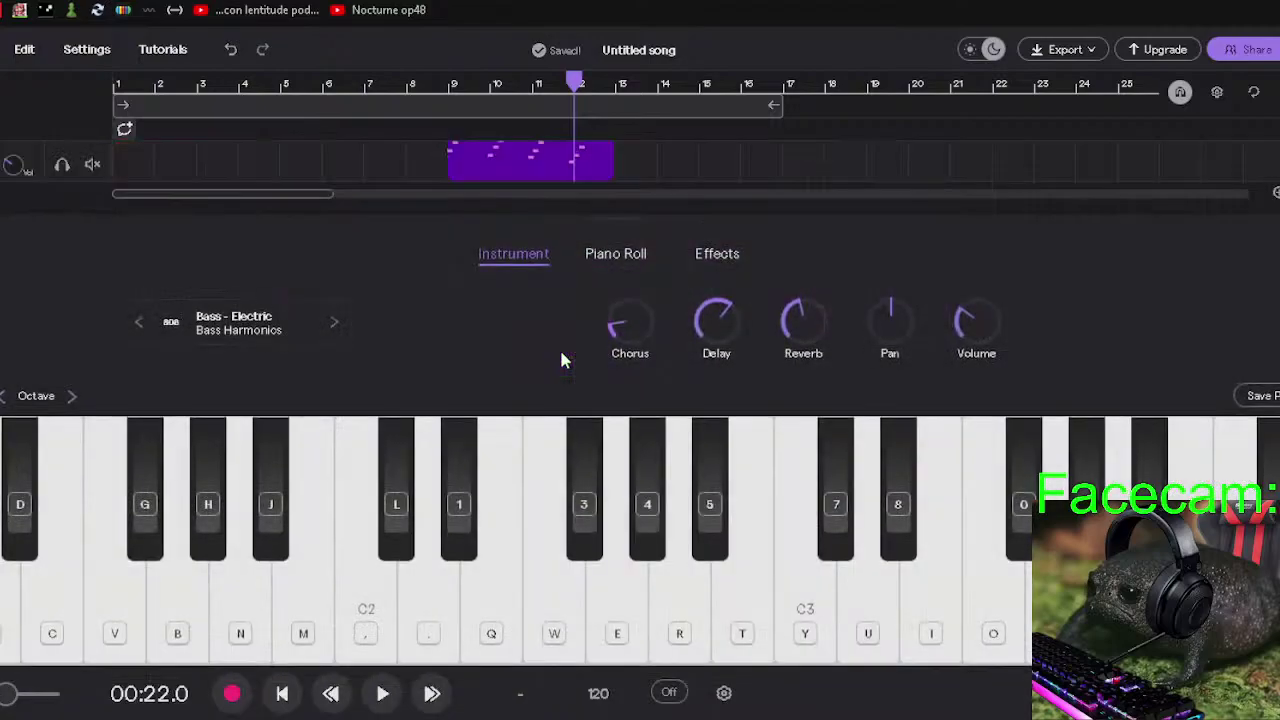
left_click(612, 253)
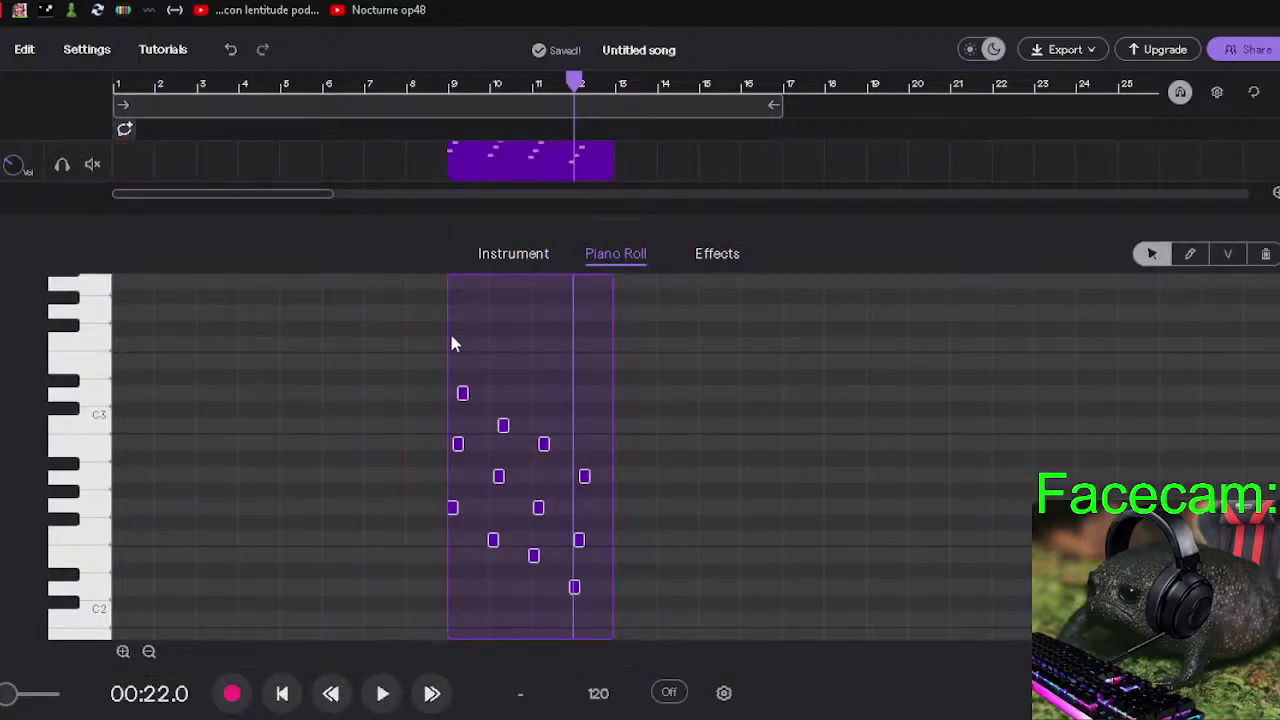
left_click(148, 652)
left_click(123, 652)
left_click(123, 652)
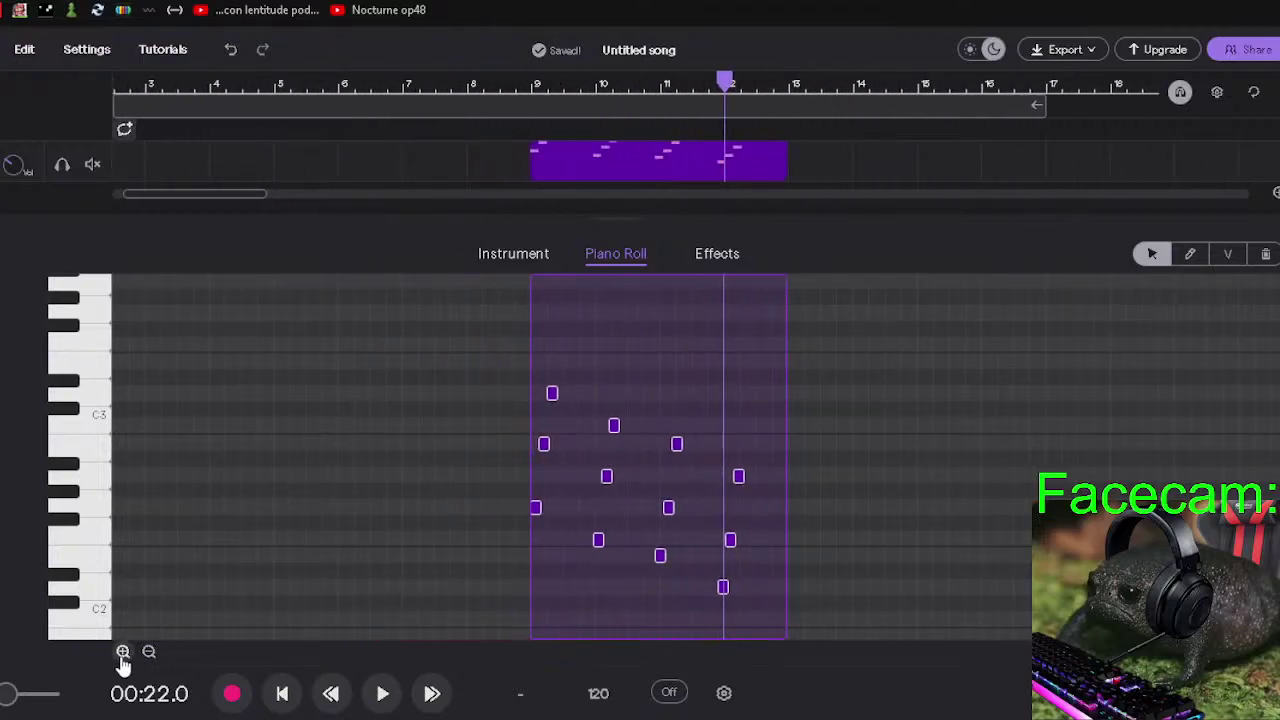
left_click(123, 652)
left_click(123, 652)
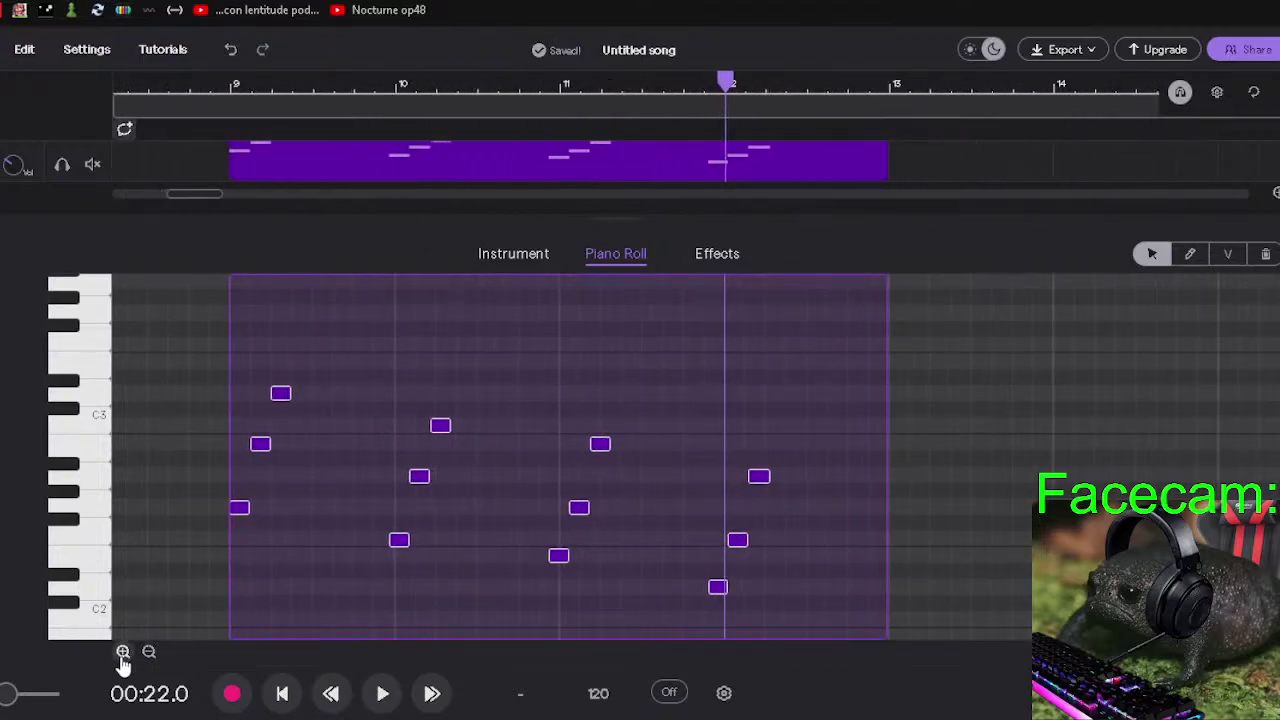
Return the playhead to the start of the song and play briefly before pausing.
left_click(277, 693)
left_click(382, 693)
left_click(382, 693)
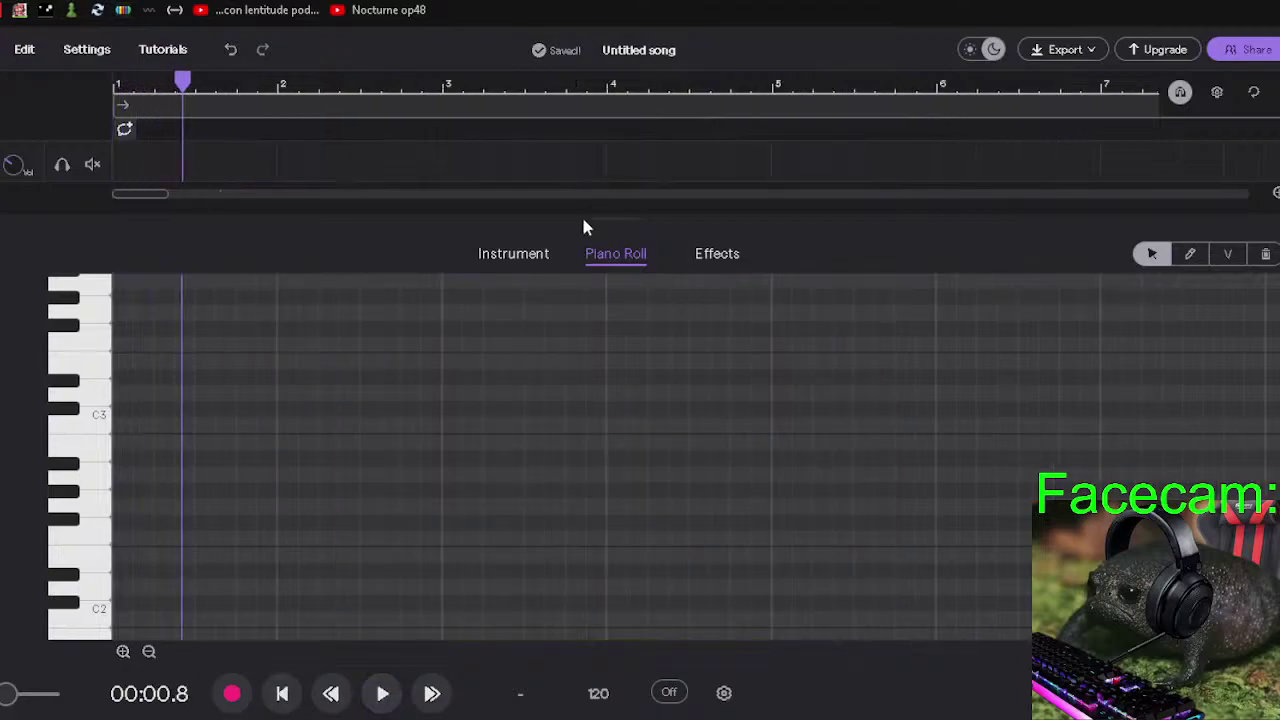
Play the bass clip from bar 9 and shift the third phrase's three notes slightly later to start on bar 11.
left_click_drag(143, 195, 198, 211)
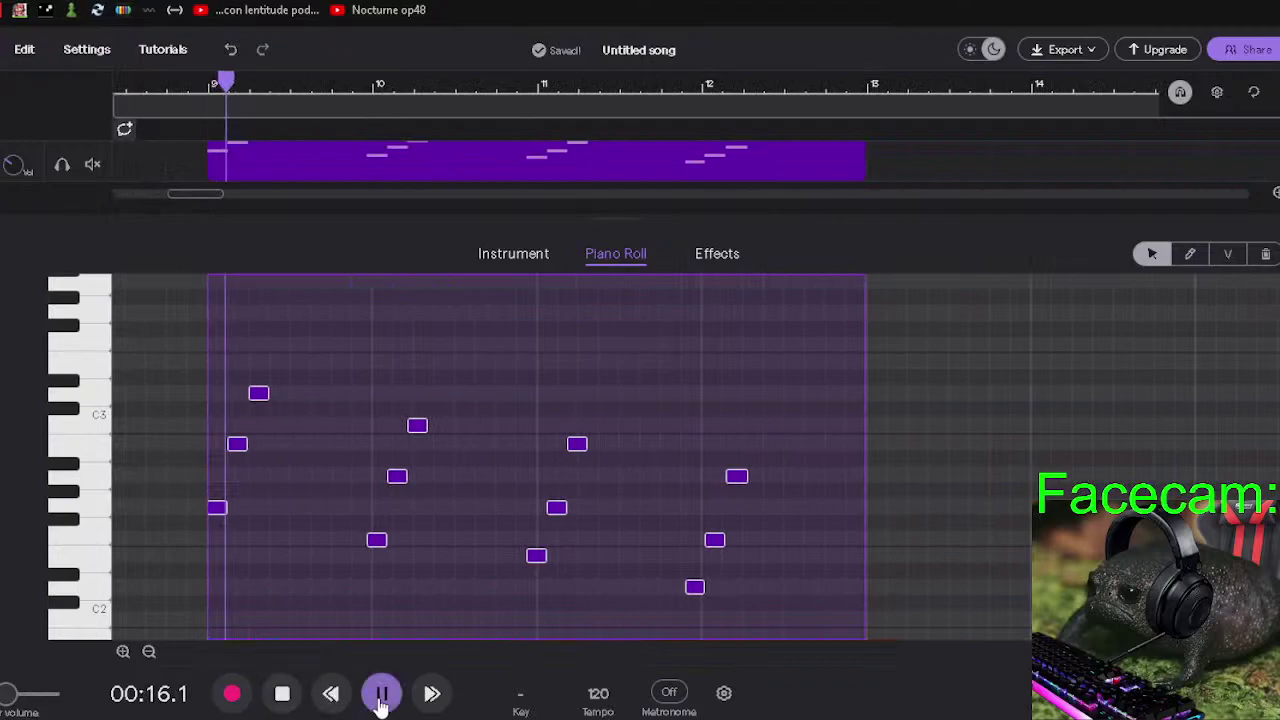
left_click(382, 693)
left_click(382, 693)
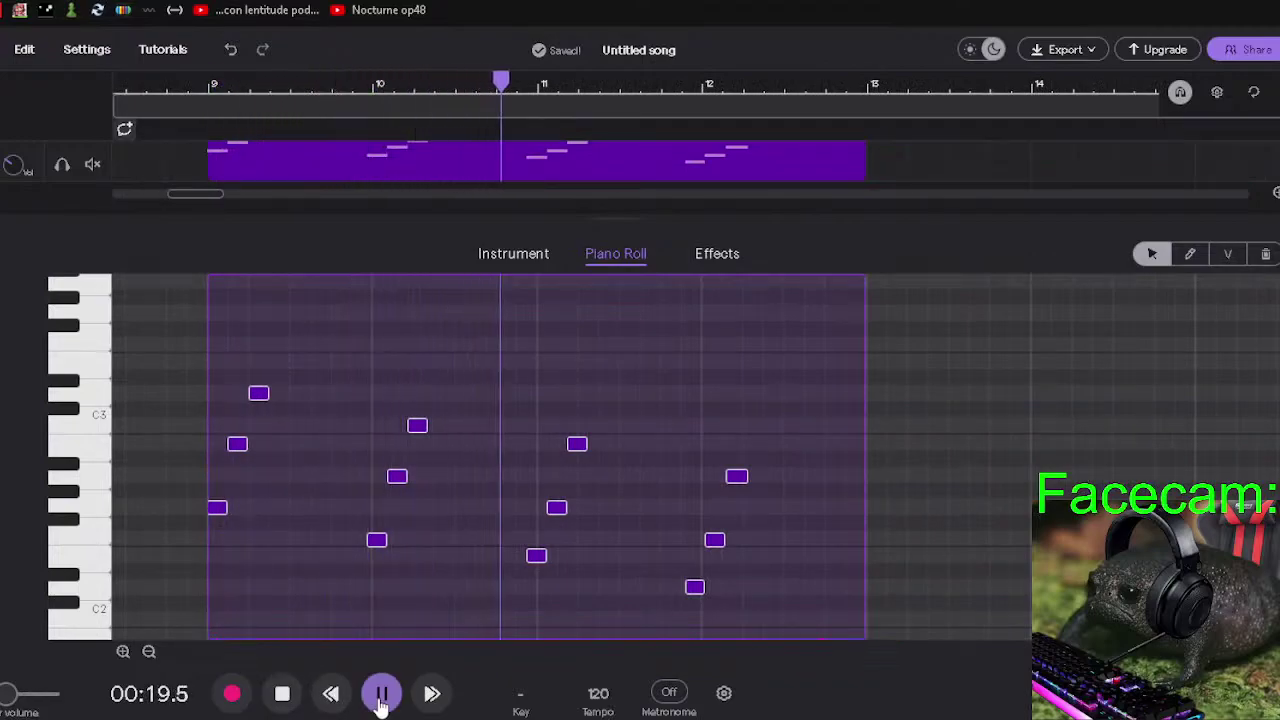
left_click(382, 693)
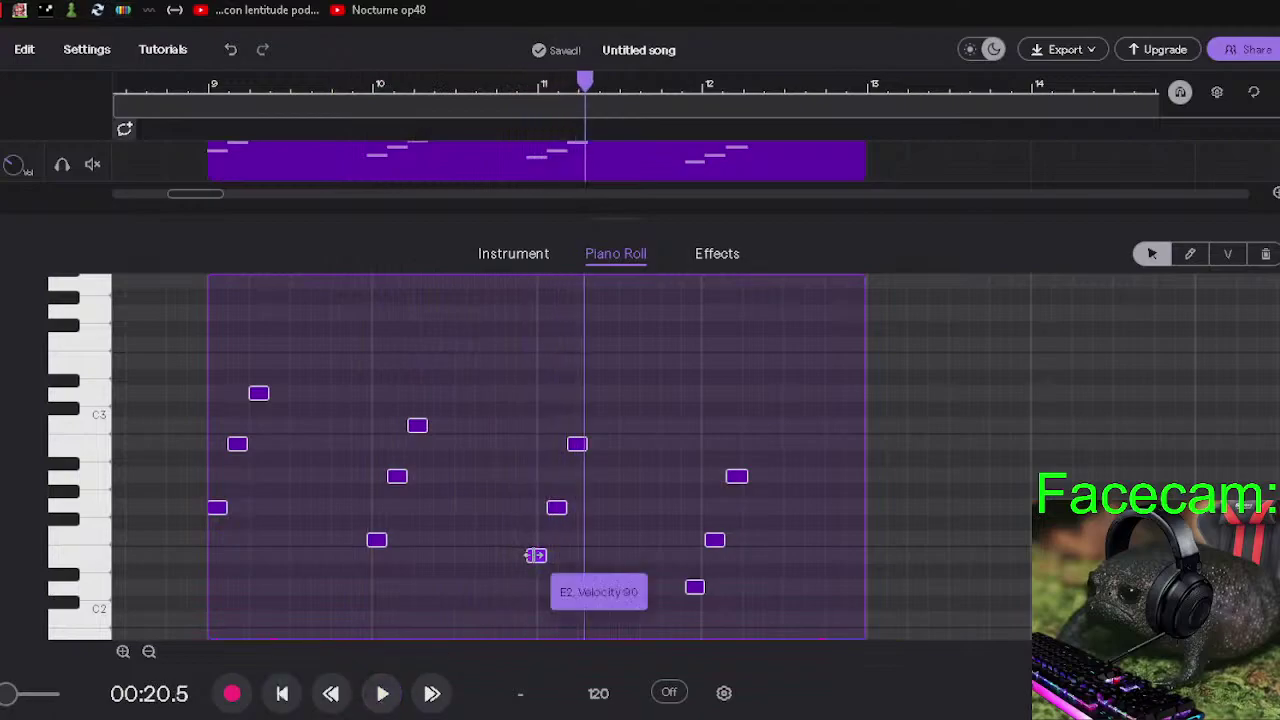
left_click_drag(536, 555, 546, 555)
left_click_drag(558, 508, 568, 508)
left_click_drag(577, 450, 587, 453)
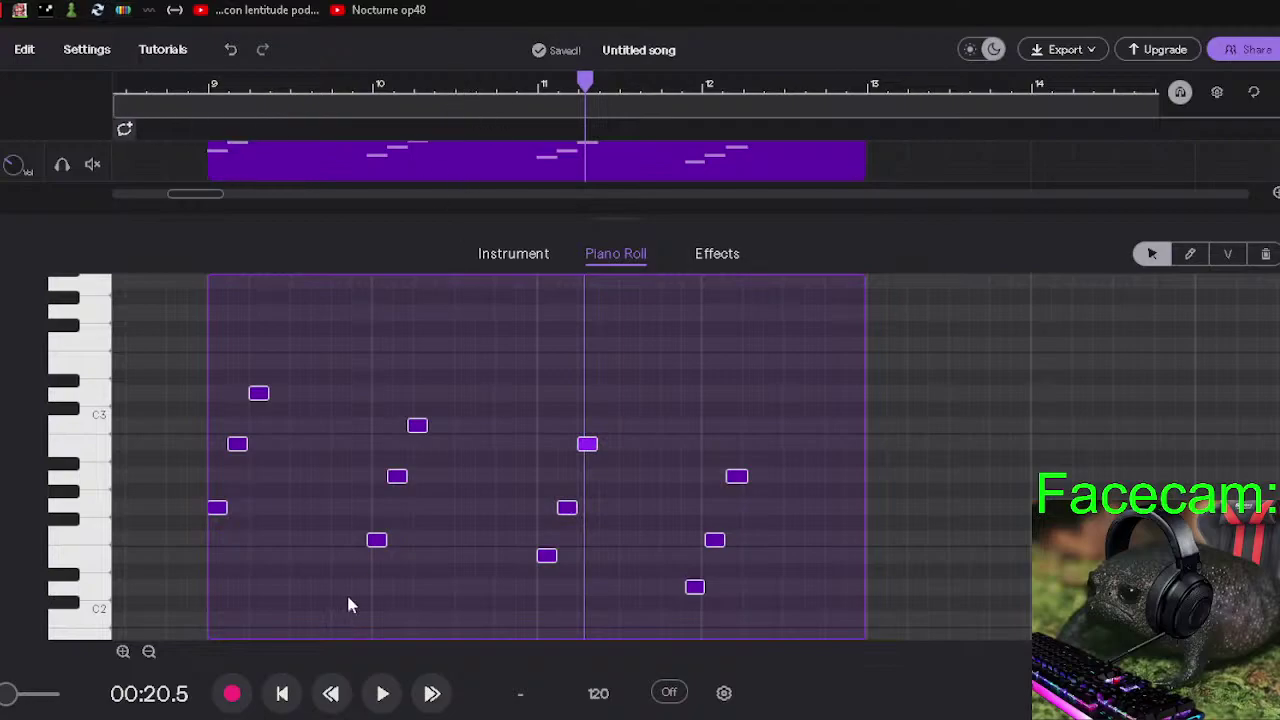
Replay the bass phrases and shift the second phrase's three notes slightly later to start on bar 10.
left_click(331, 693)
left_click(382, 693)
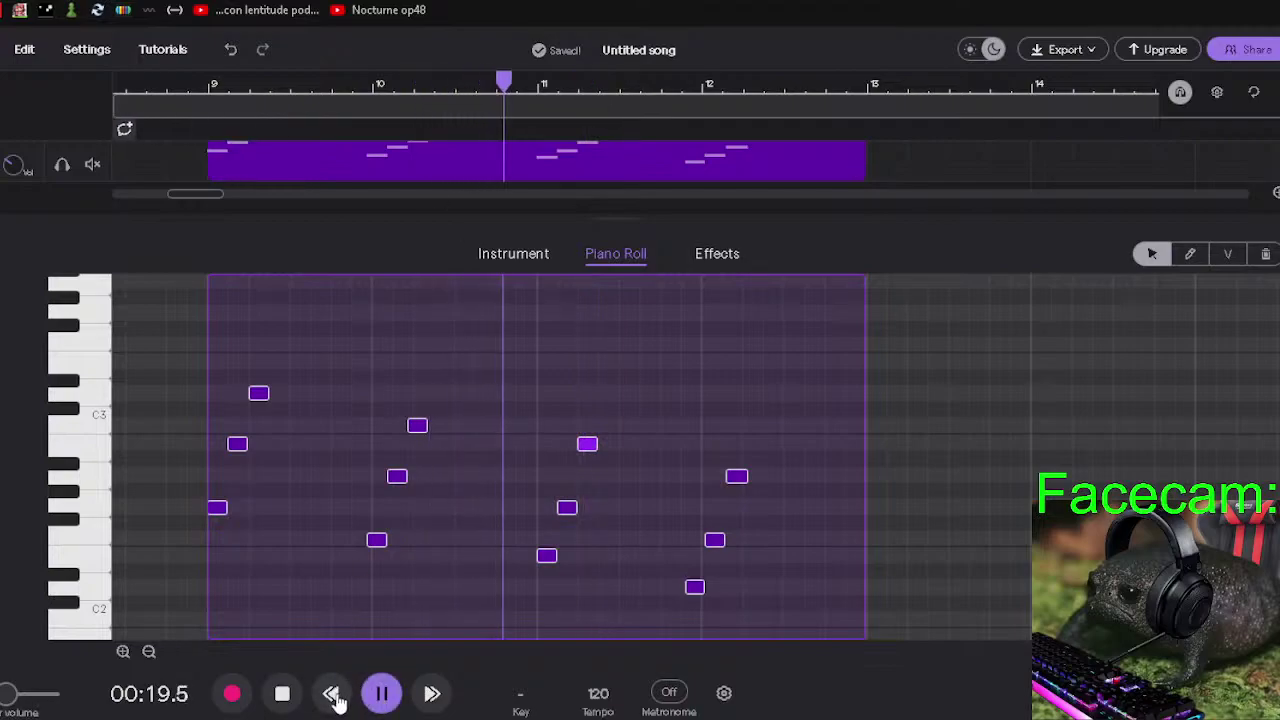
left_click(331, 693)
left_click(331, 693)
left_click(331, 693)
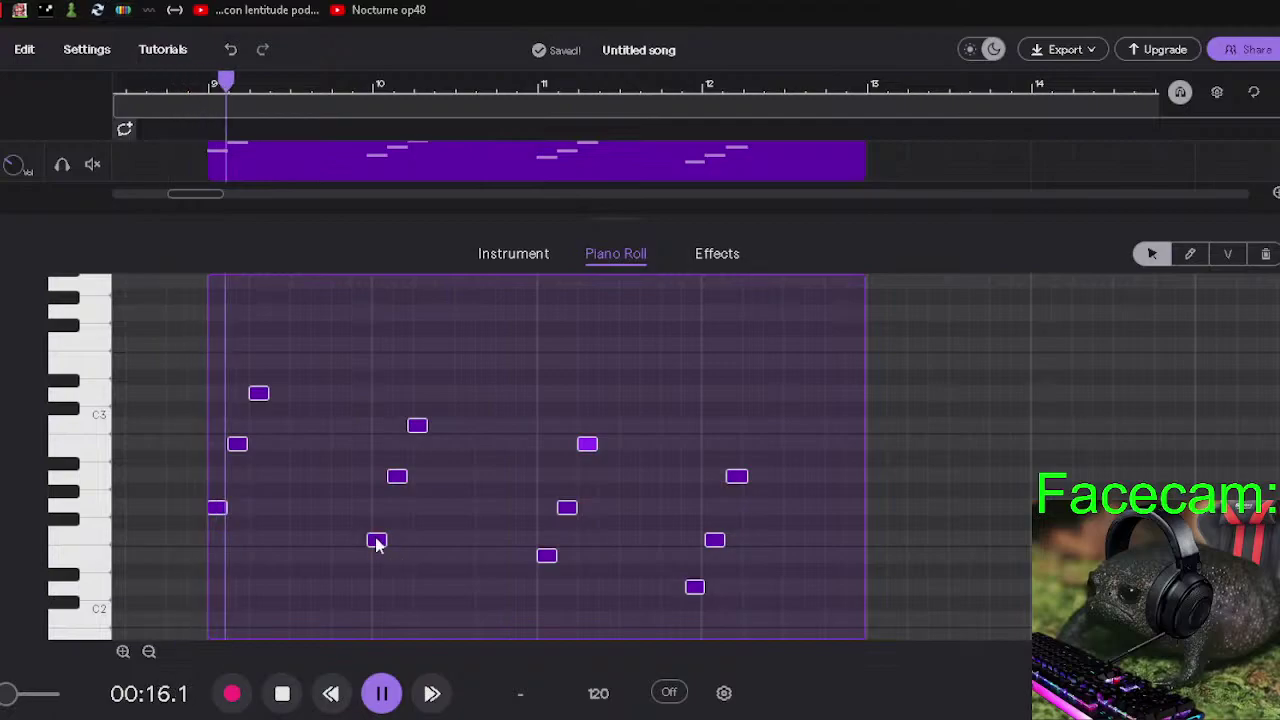
left_click_drag(376, 540, 381, 540)
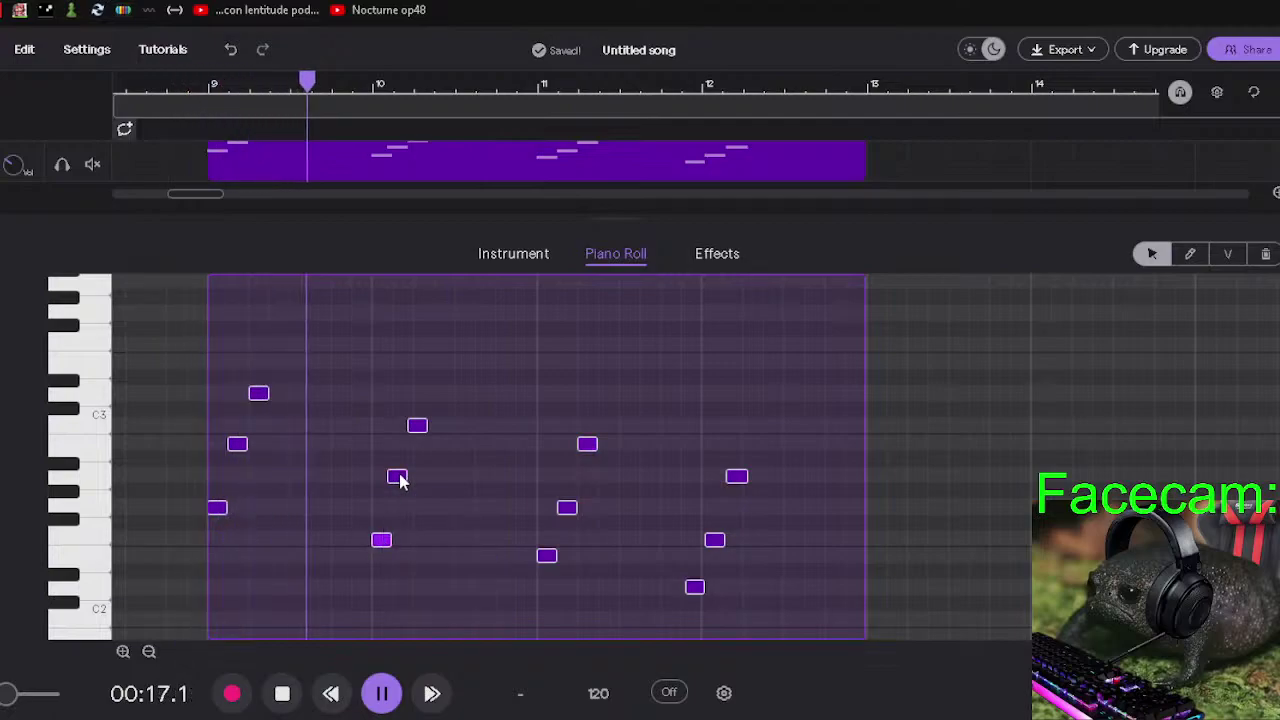
left_click_drag(400, 480, 405, 480)
left_click_drag(414, 423, 419, 423)
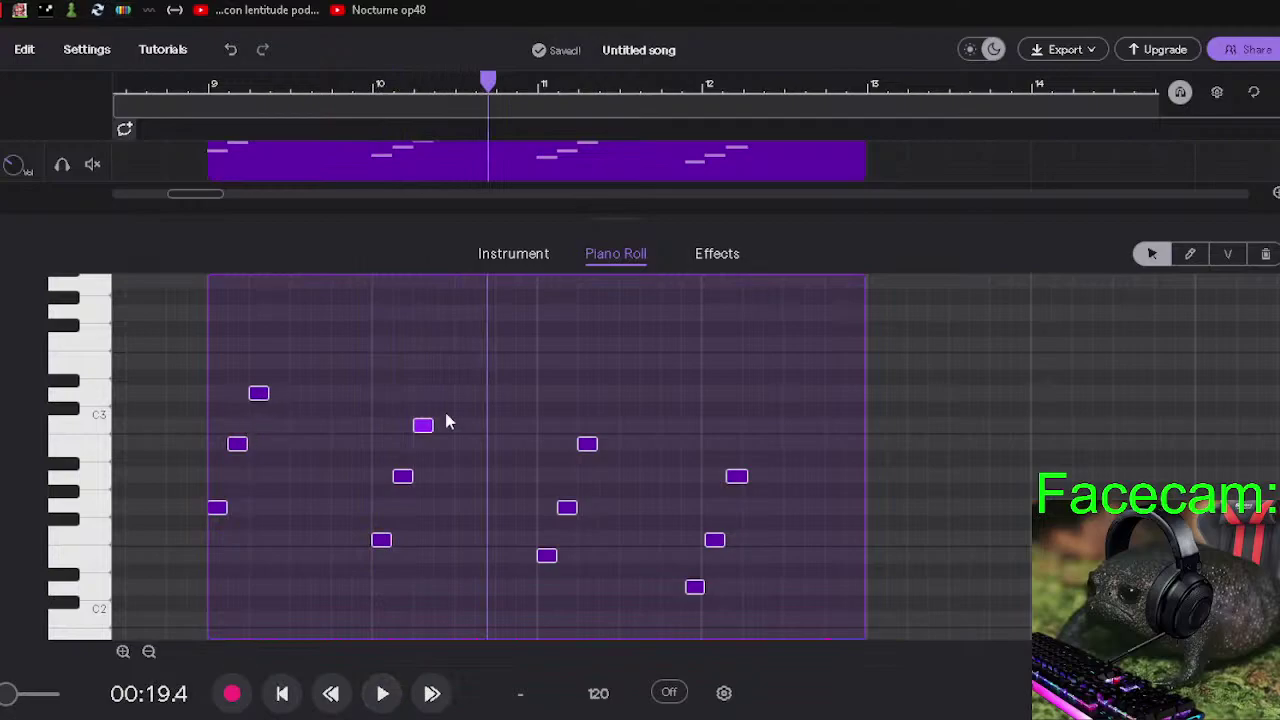
Try shifting the fourth phrase's three notes slightly earlier, ahead of bar 12.
left_click_drag(695, 588, 691, 588)
left_click_drag(715, 540, 711, 540)
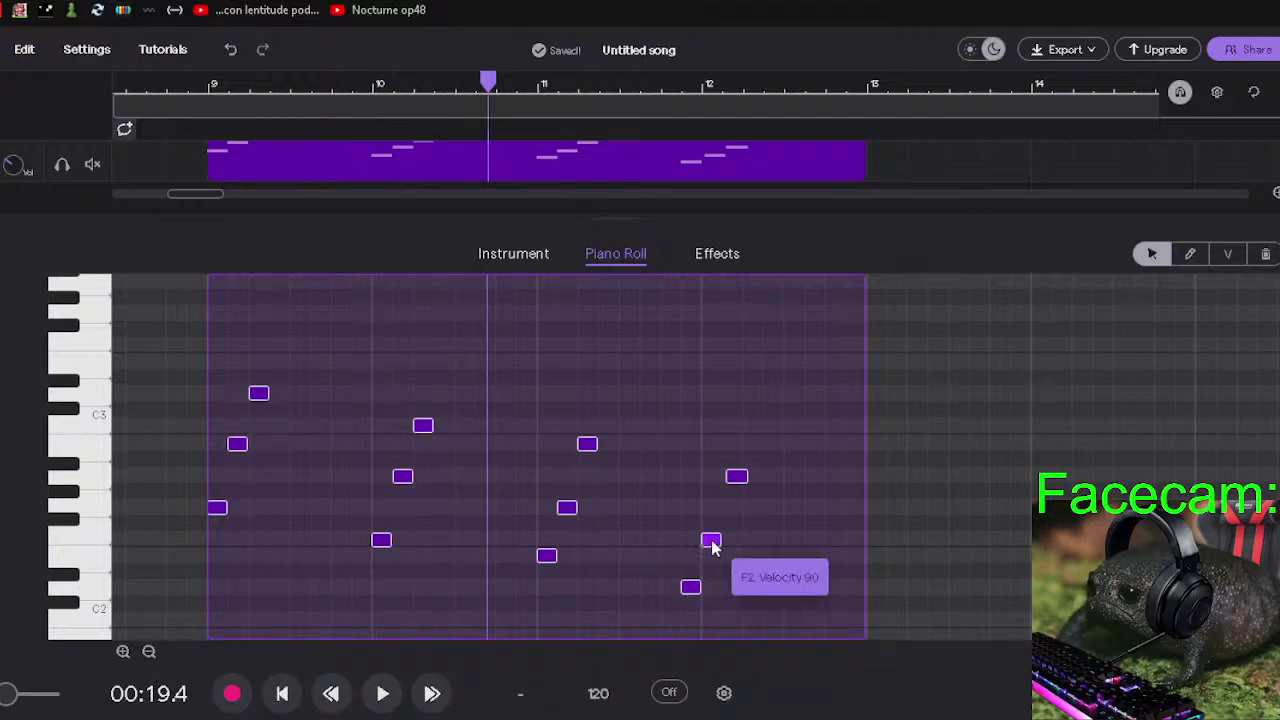
left_click_drag(737, 477, 732, 477)
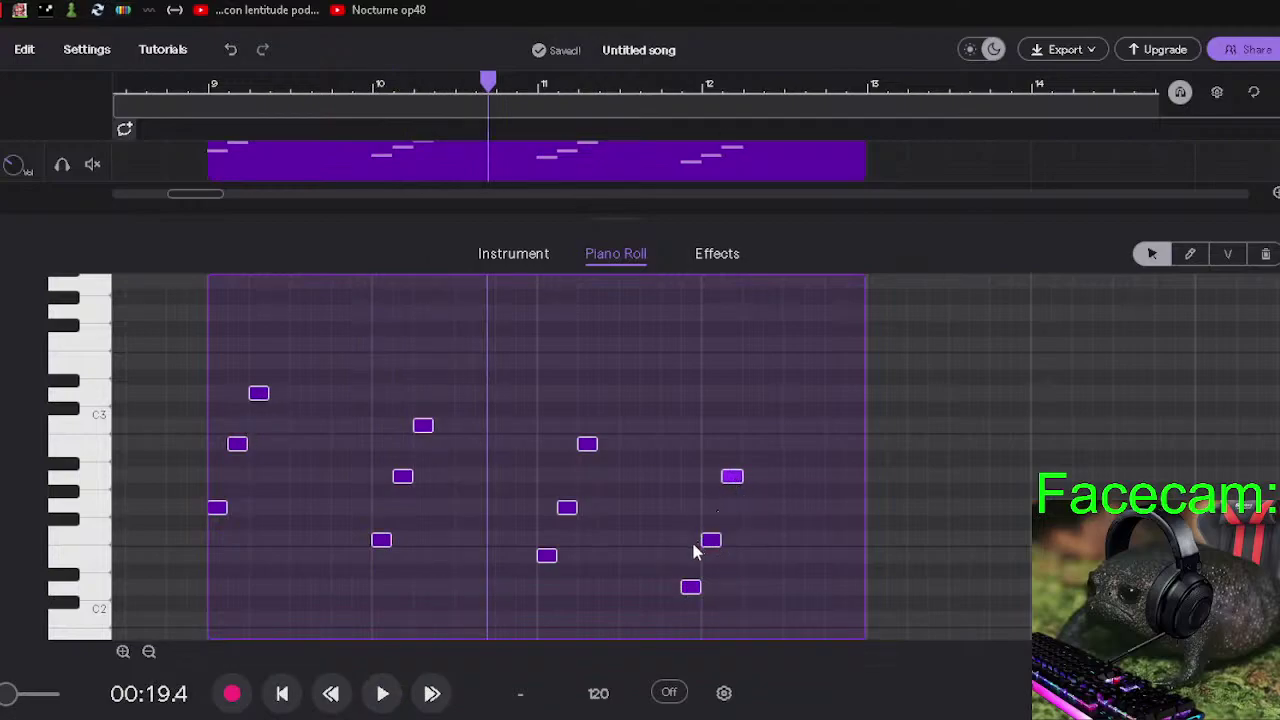
Play the clip from its beginning and shift the fourth phrase's three notes later to start on bar 12.
left_click(331, 694)
left_click(331, 694)
left_click(331, 694)
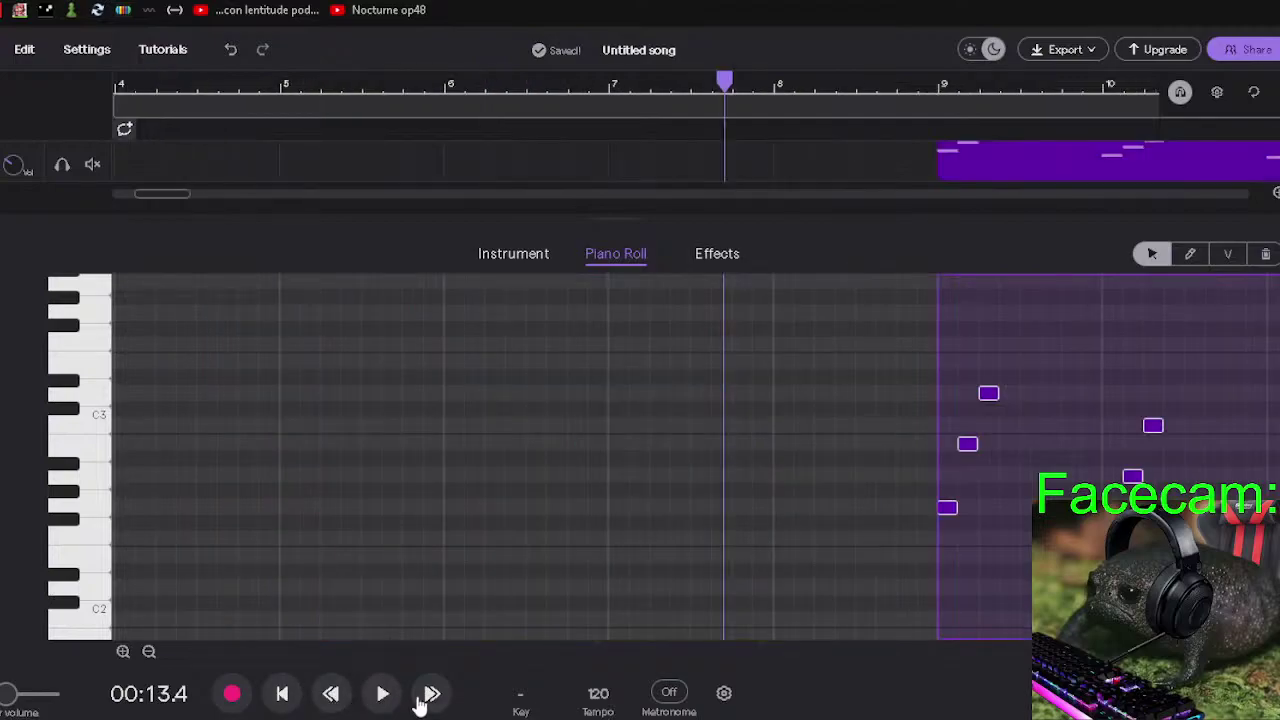
left_click(430, 696)
left_click(381, 694)
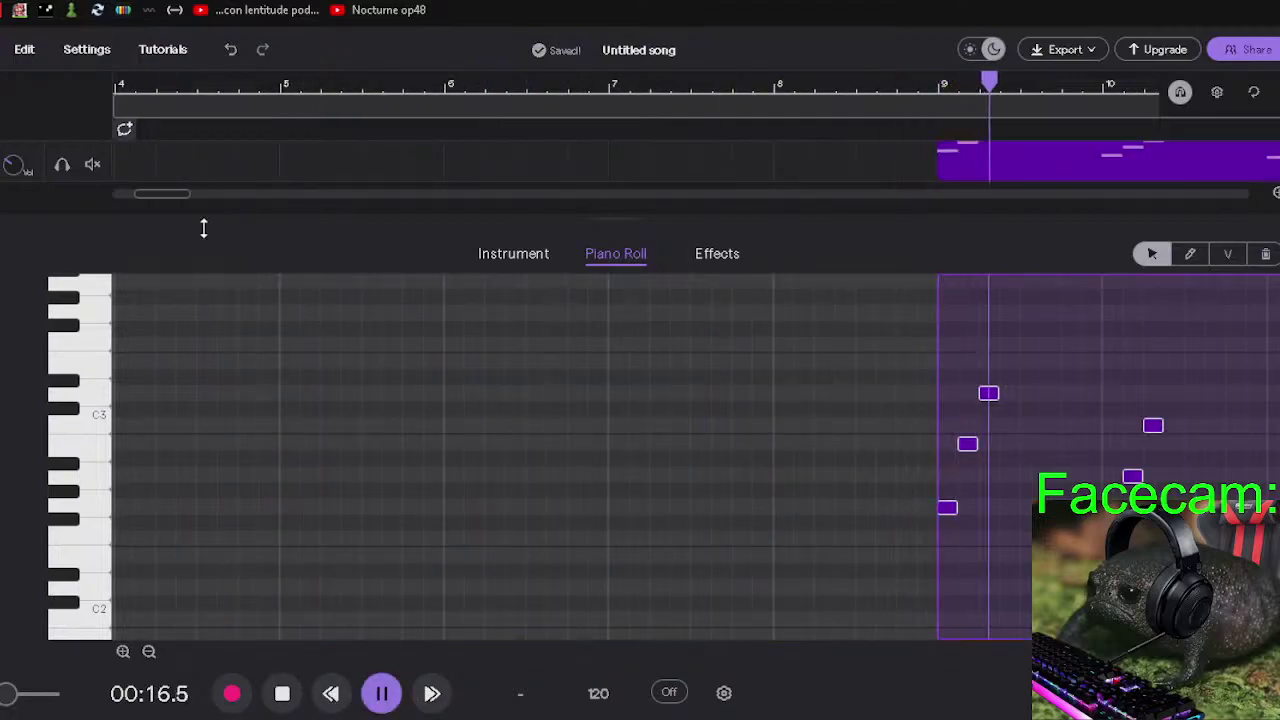
left_click_drag(181, 199, 213, 198)
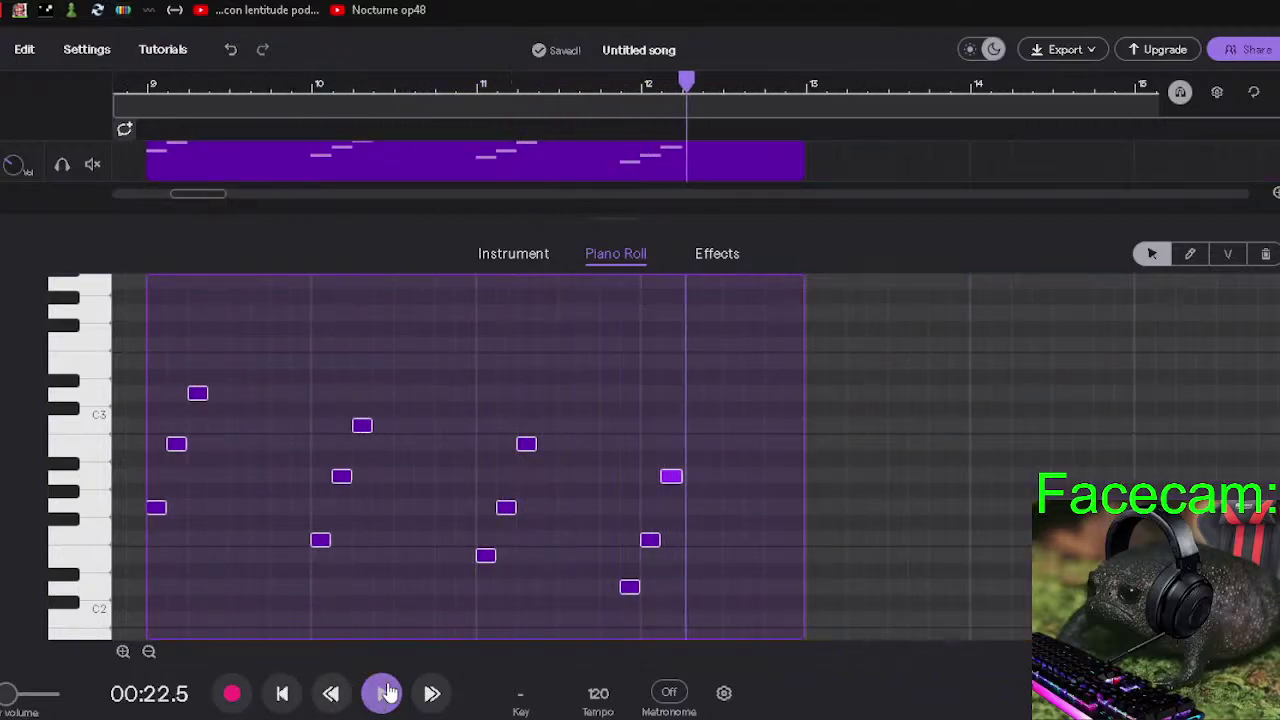
left_click_drag(629, 590, 648, 590)
left_click_drag(651, 539, 671, 538)
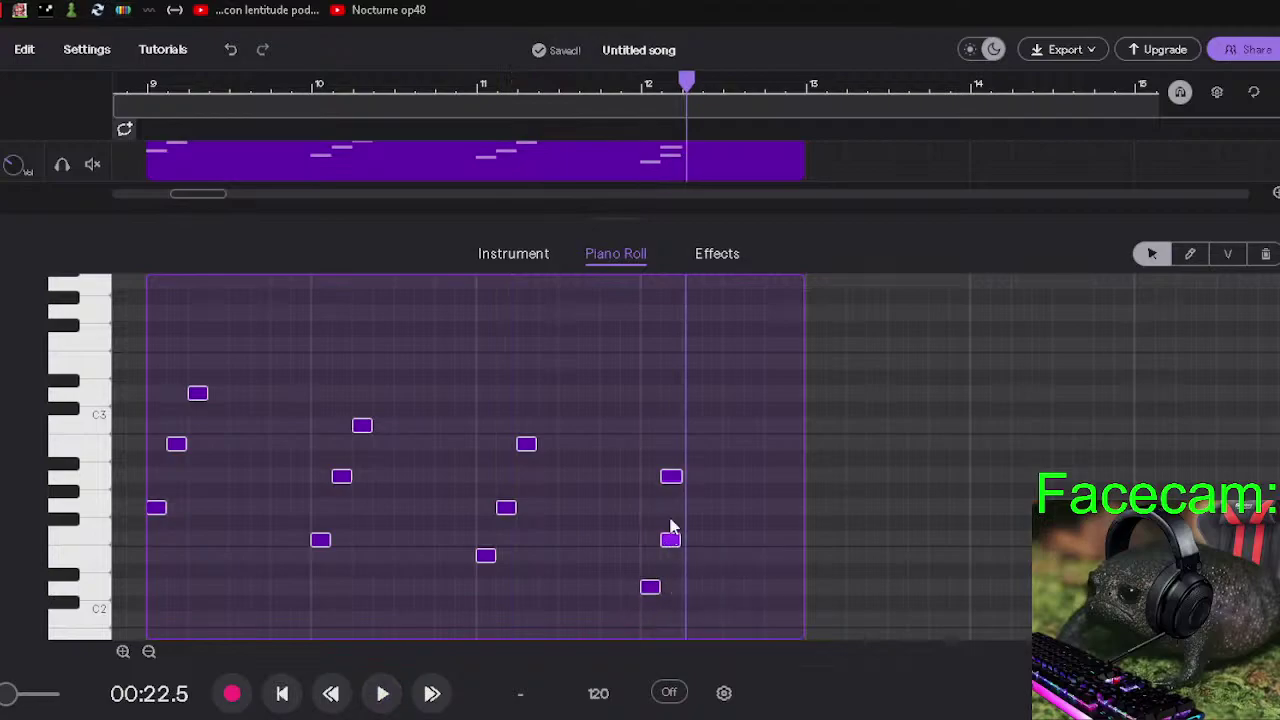
left_click_drag(679, 479, 700, 479)
Play the last two phrases, copy all twelve bass notes and paste them from about bar 16, deleting the copy in bars 13 to 16.
left_click(330, 693)
left_click(382, 693)
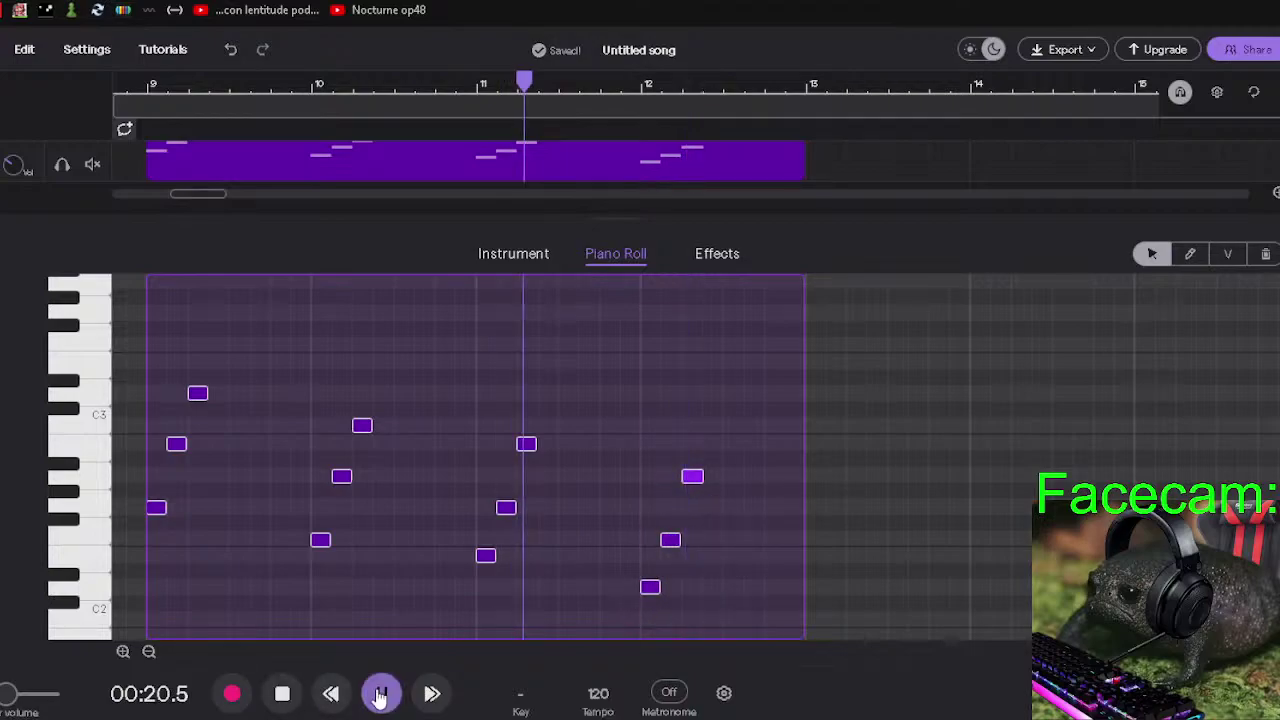
left_click(332, 695)
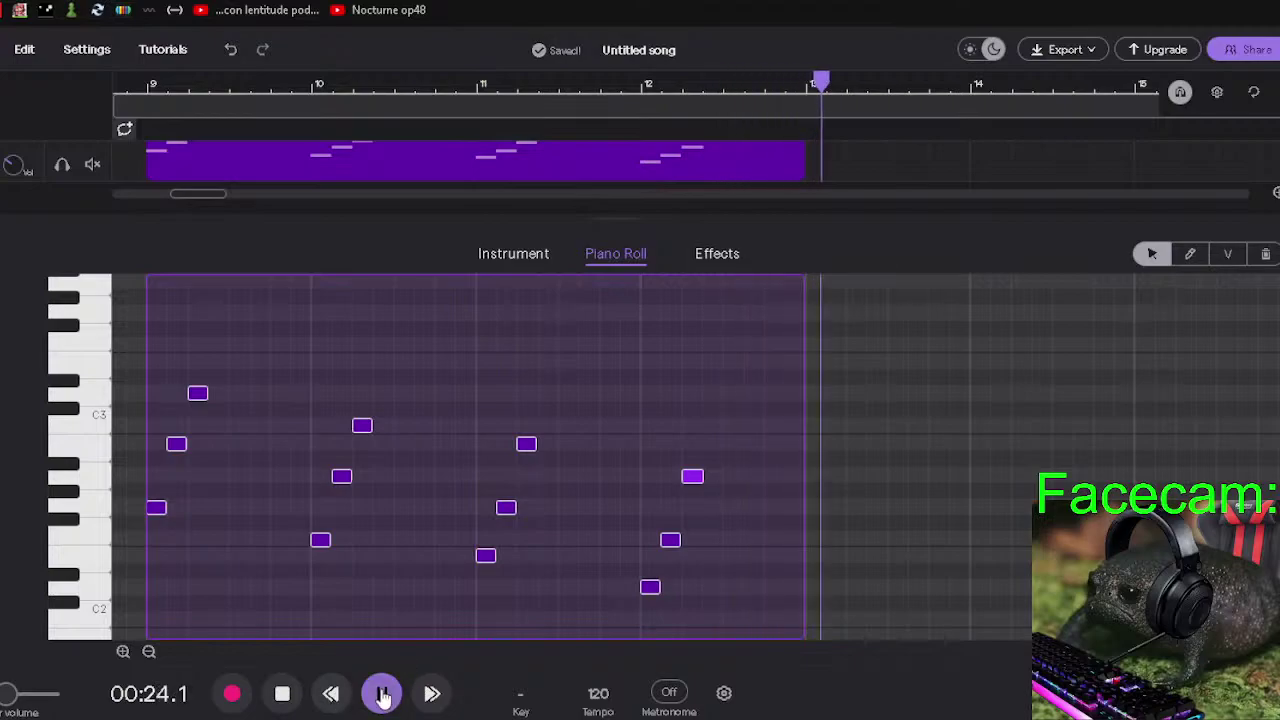
left_click(383, 694)
left_click_drag(167, 332, 530, 593)
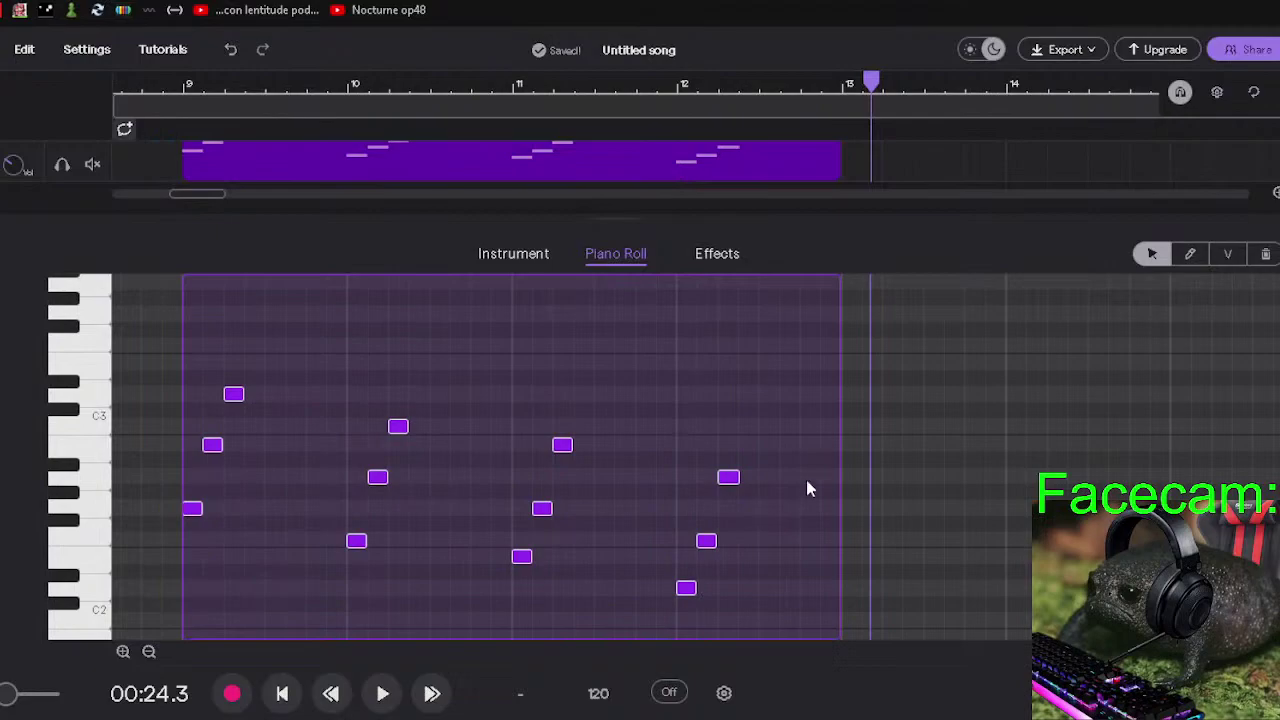
left_click(800, 514)
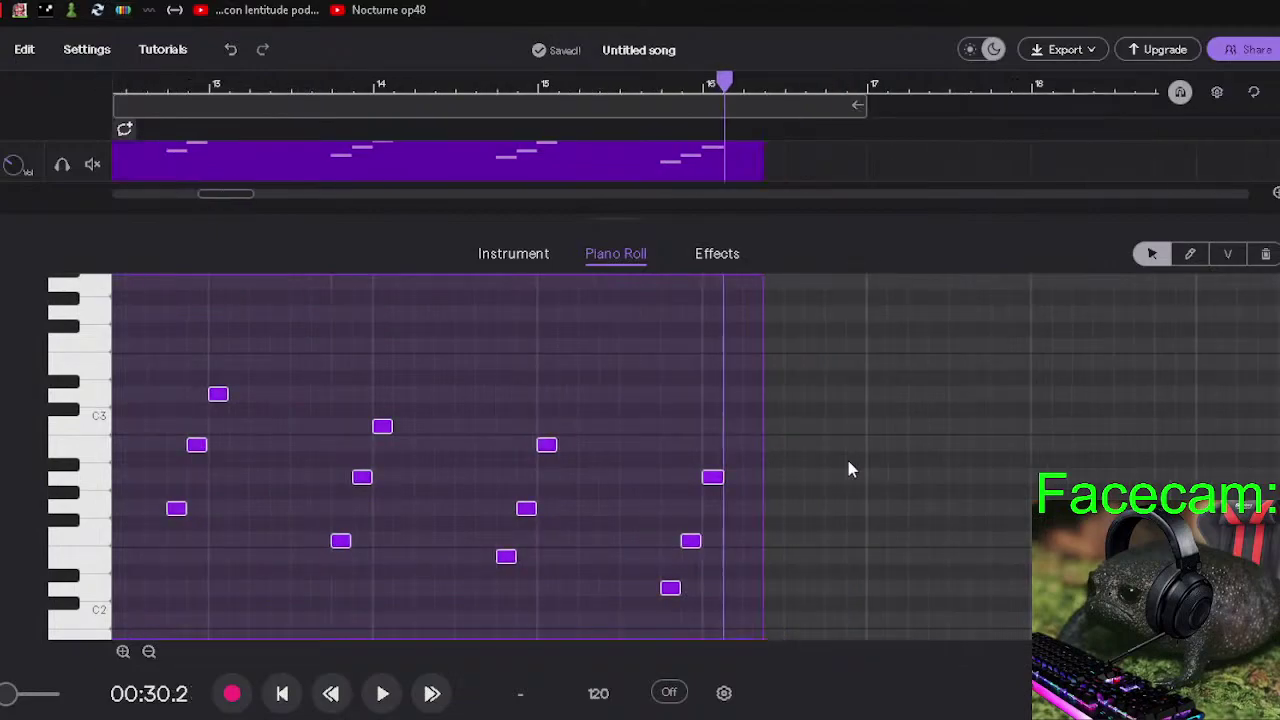
key("Delete")
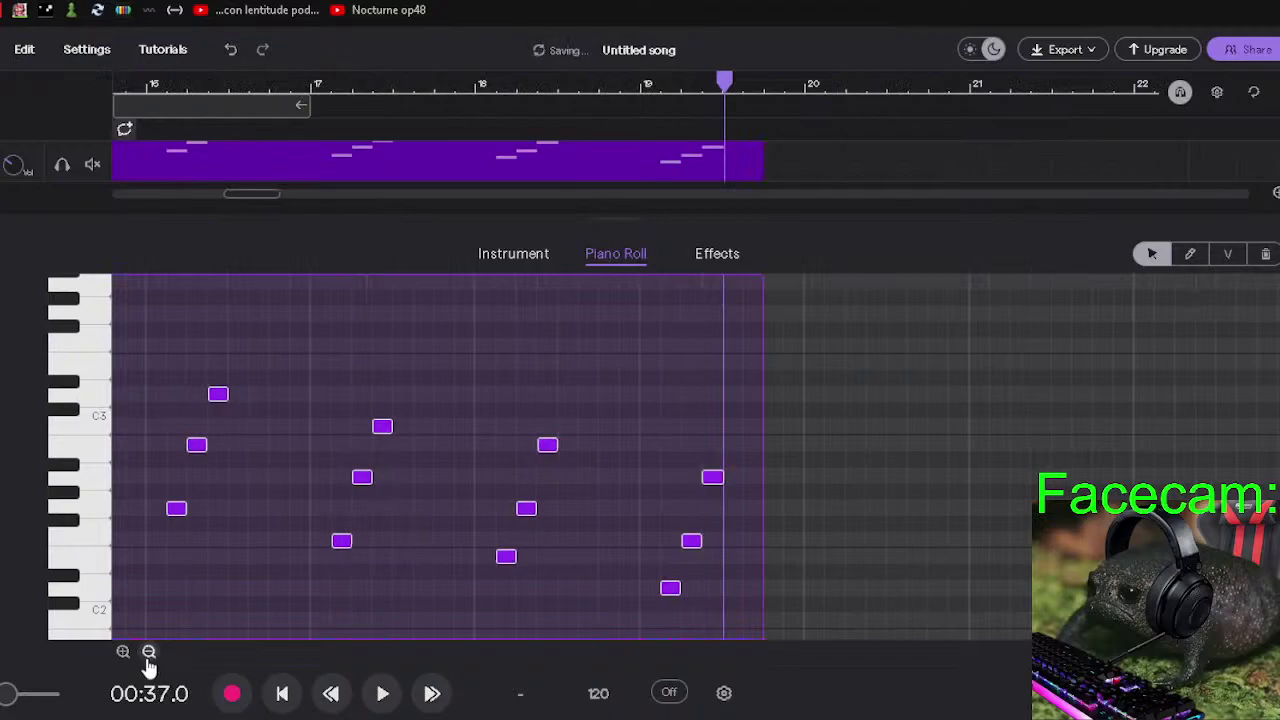
Select the pasted four-phrase group in bars 16 to 19 and move it earlier to start shortly after bar 13.
left_click(147, 662)
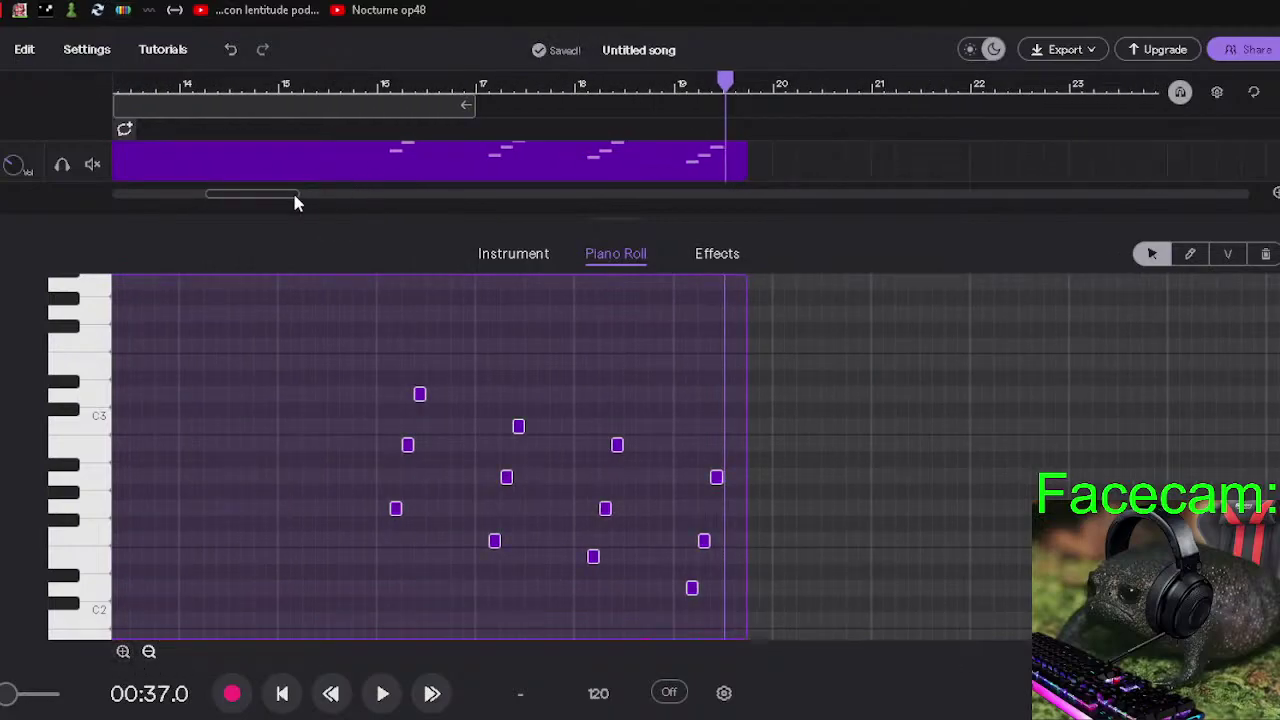
left_click_drag(294, 200, 250, 205)
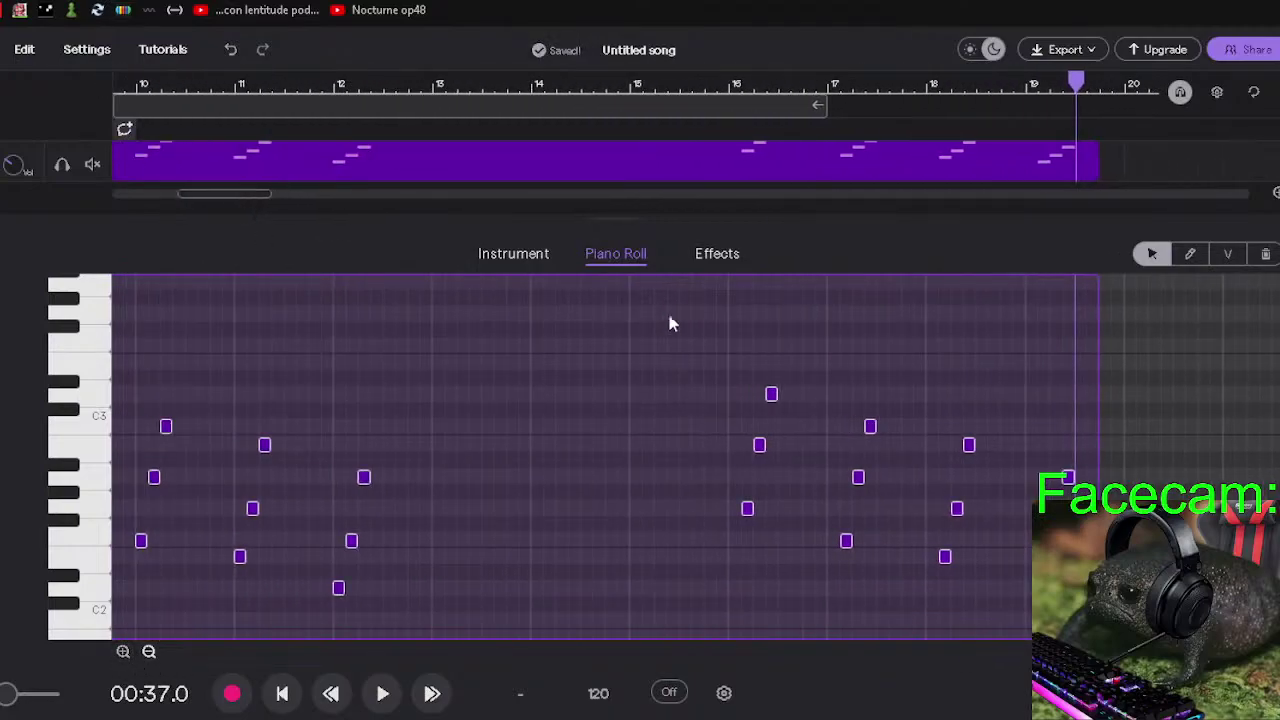
left_click_drag(670, 323, 1160, 645)
left_click_drag(751, 533, 463, 517)
Play across the transition into bar 13 and try moving the copied phrases earlier, starting just before bar 13.
left_click(331, 693)
left_click(331, 693)
left_click(331, 695)
left_click(381, 694)
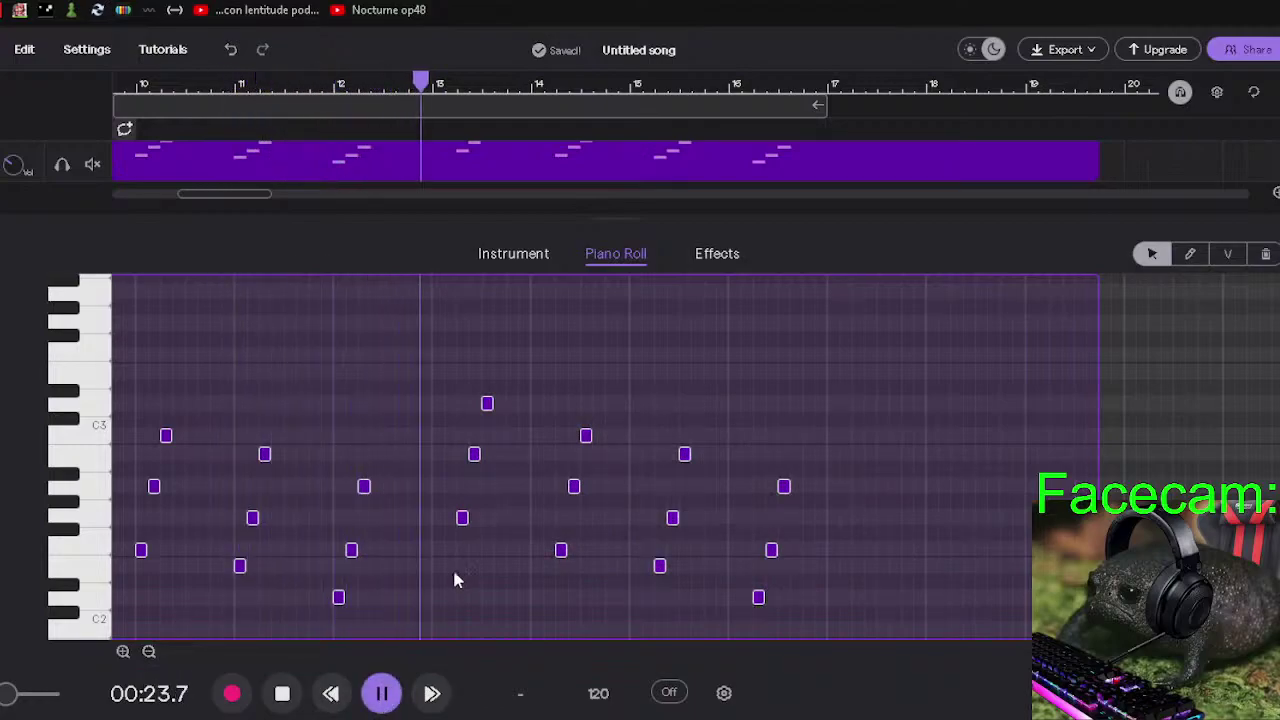
left_click_drag(420, 605, 766, 397)
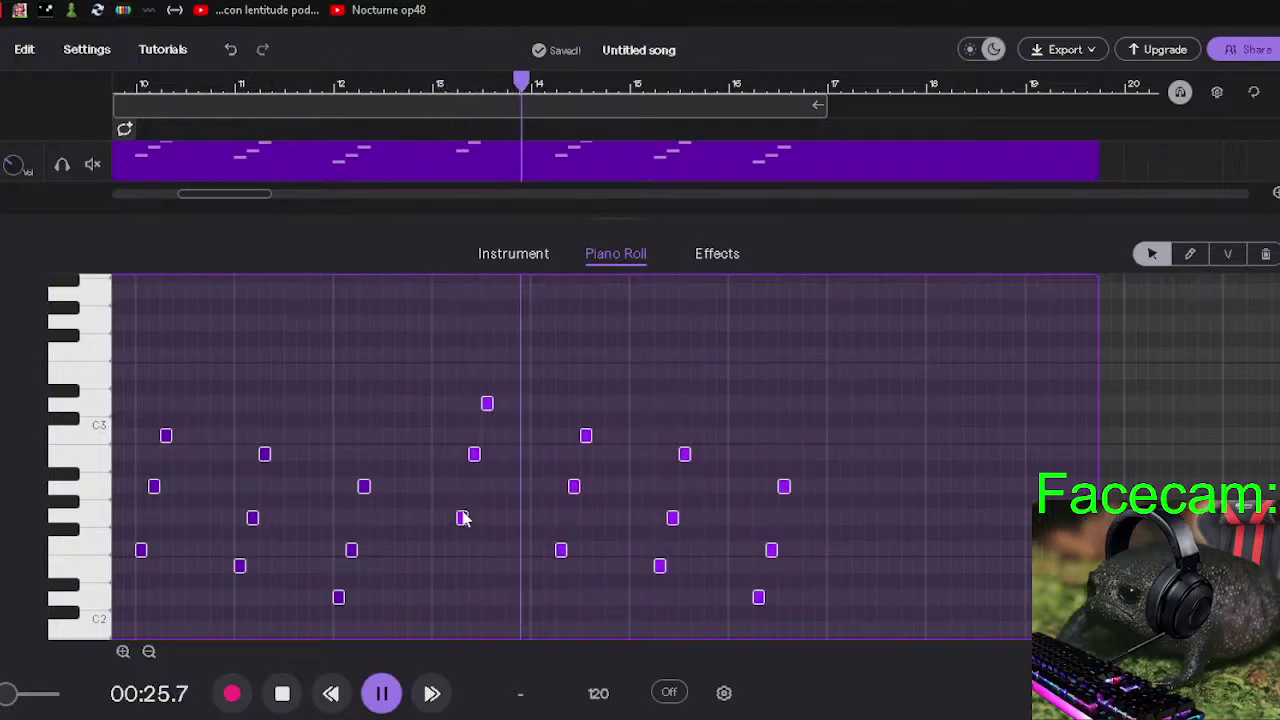
left_click_drag(460, 517, 425, 518)
left_click(330, 582)
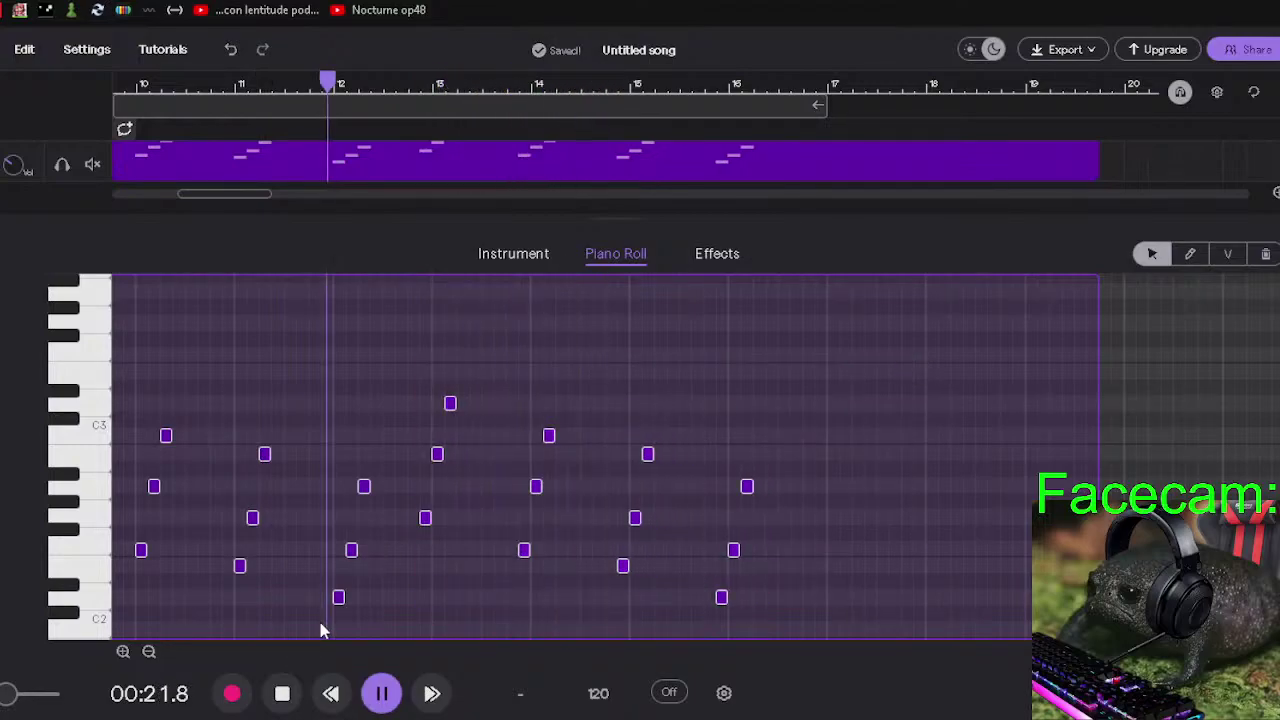
Try moving the copied four-phrase group slightly later, starting just after bar 13.
left_click(381, 693)
left_click_drag(387, 607, 860, 403)
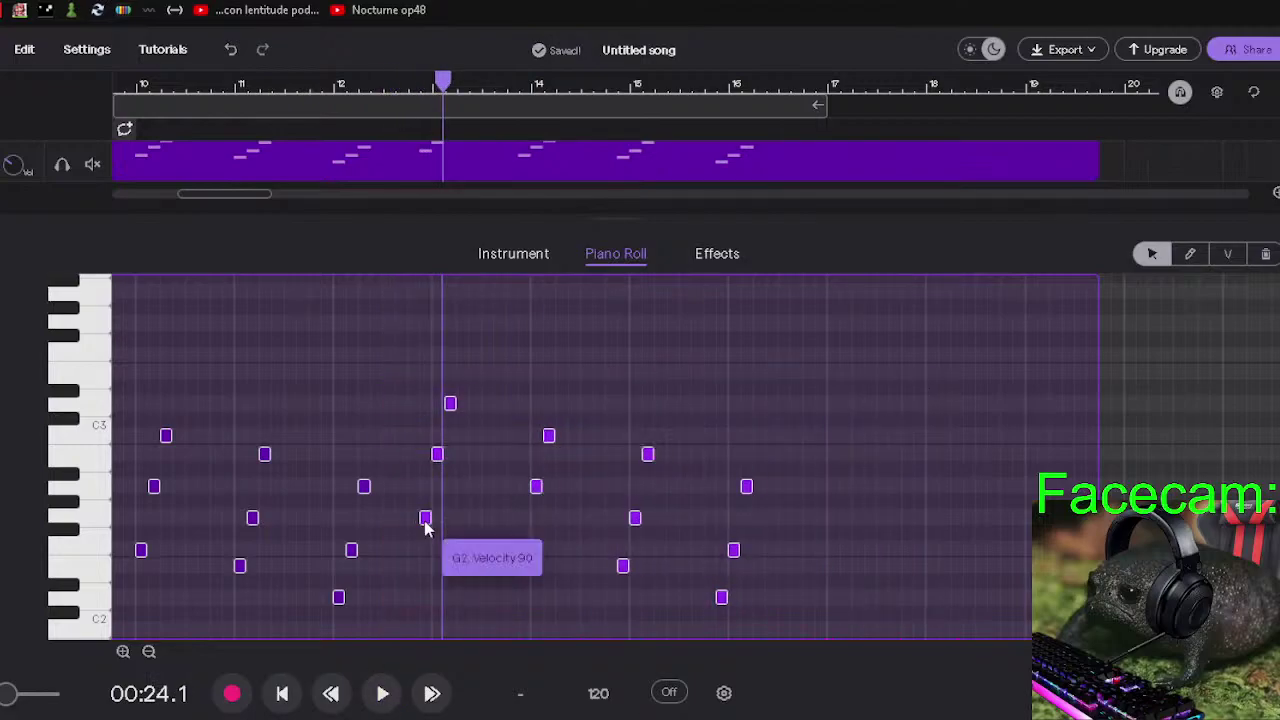
left_click_drag(425, 517, 449, 517)
left_click(310, 595)
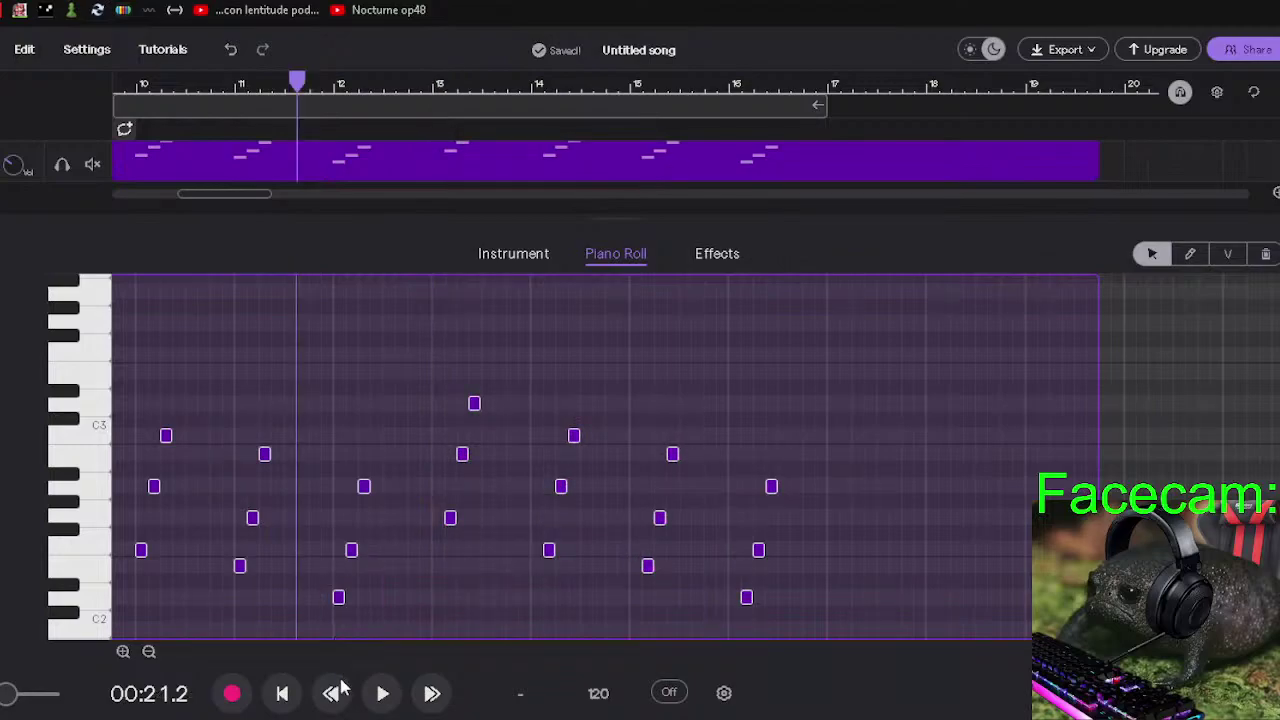
Shift the copied four-phrase group slightly earlier to start on bar 13, and play the transition to check its timing.
left_click(382, 694)
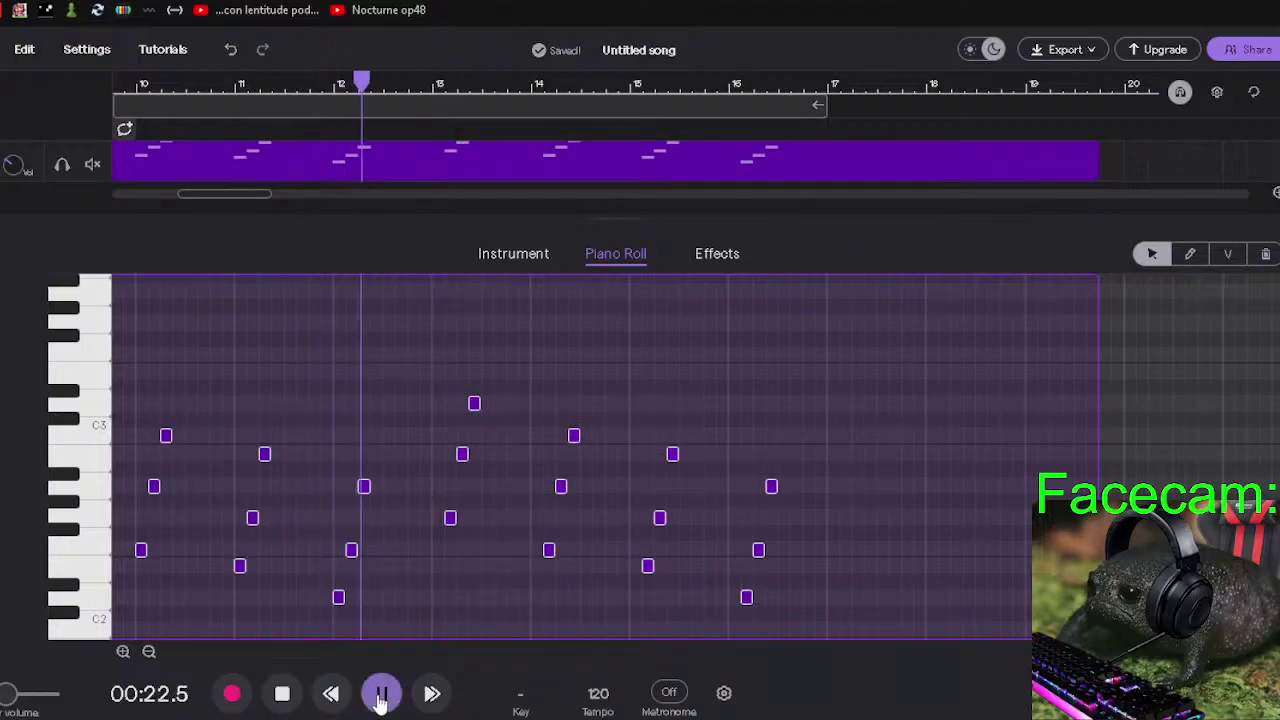
left_click(382, 694)
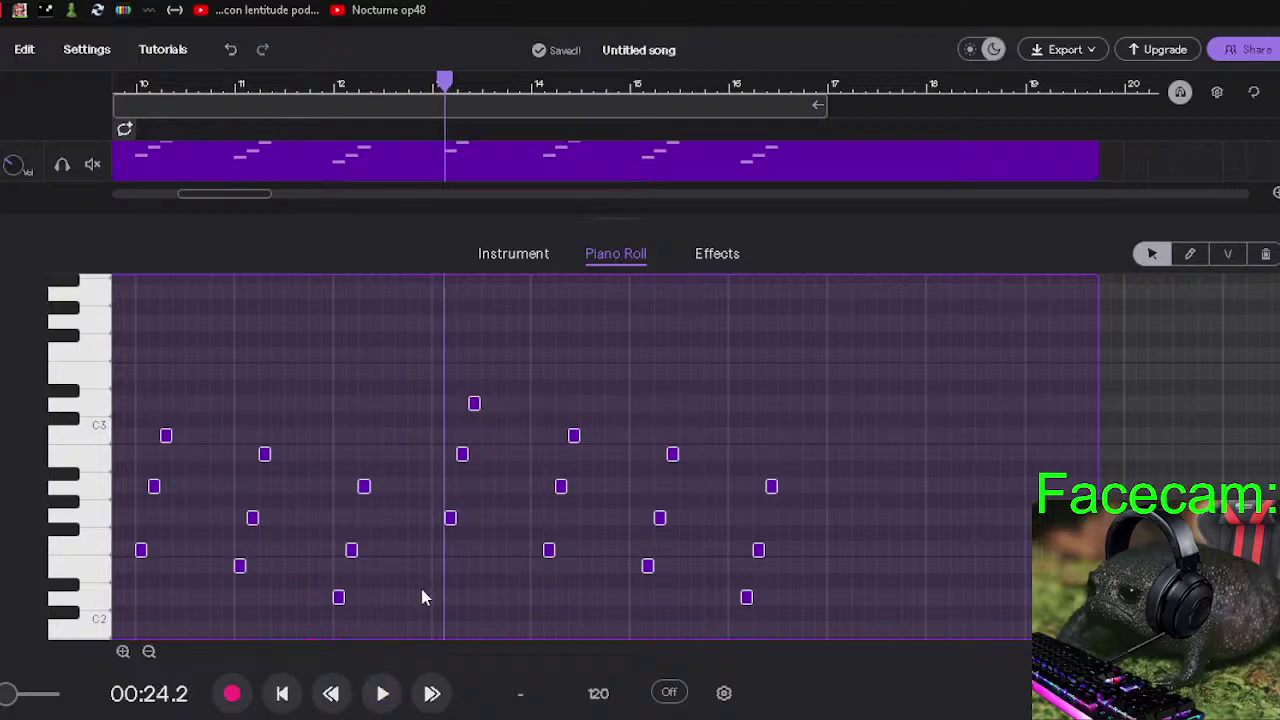
left_click_drag(422, 595, 951, 381)
left_click_drag(551, 328, 828, 662)
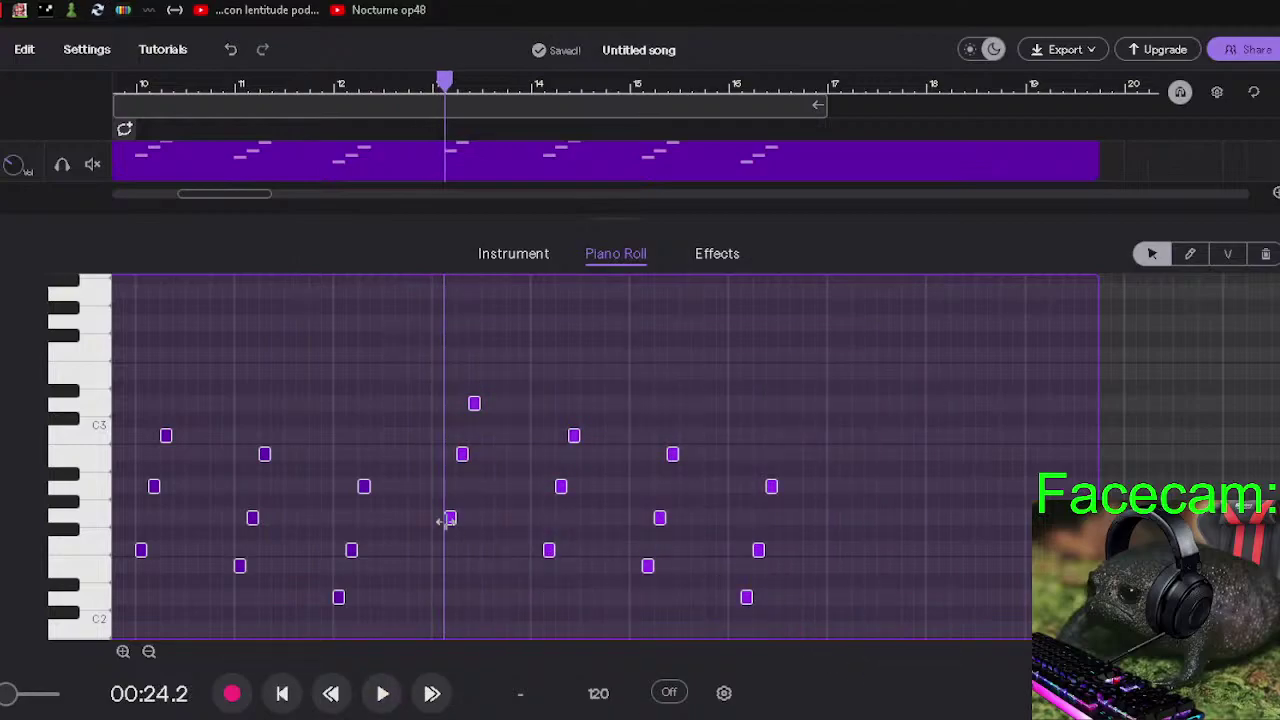
left_click_drag(451, 518, 437, 520)
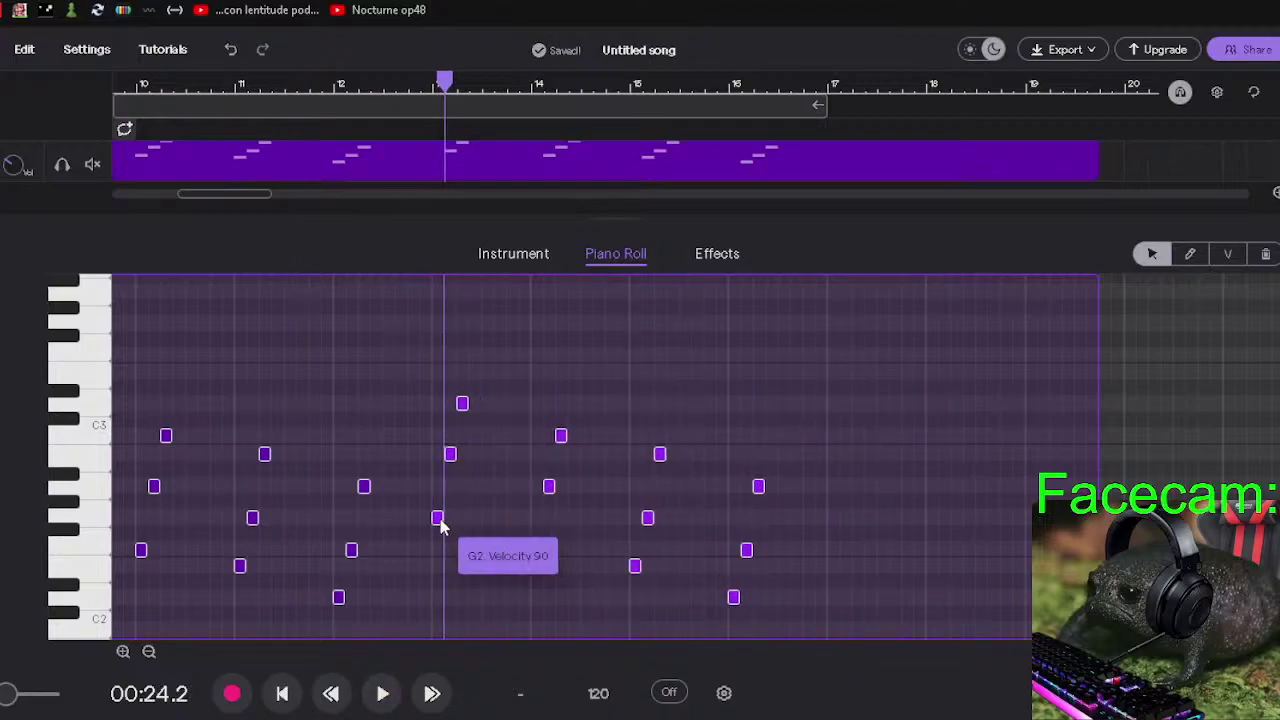
key("space")
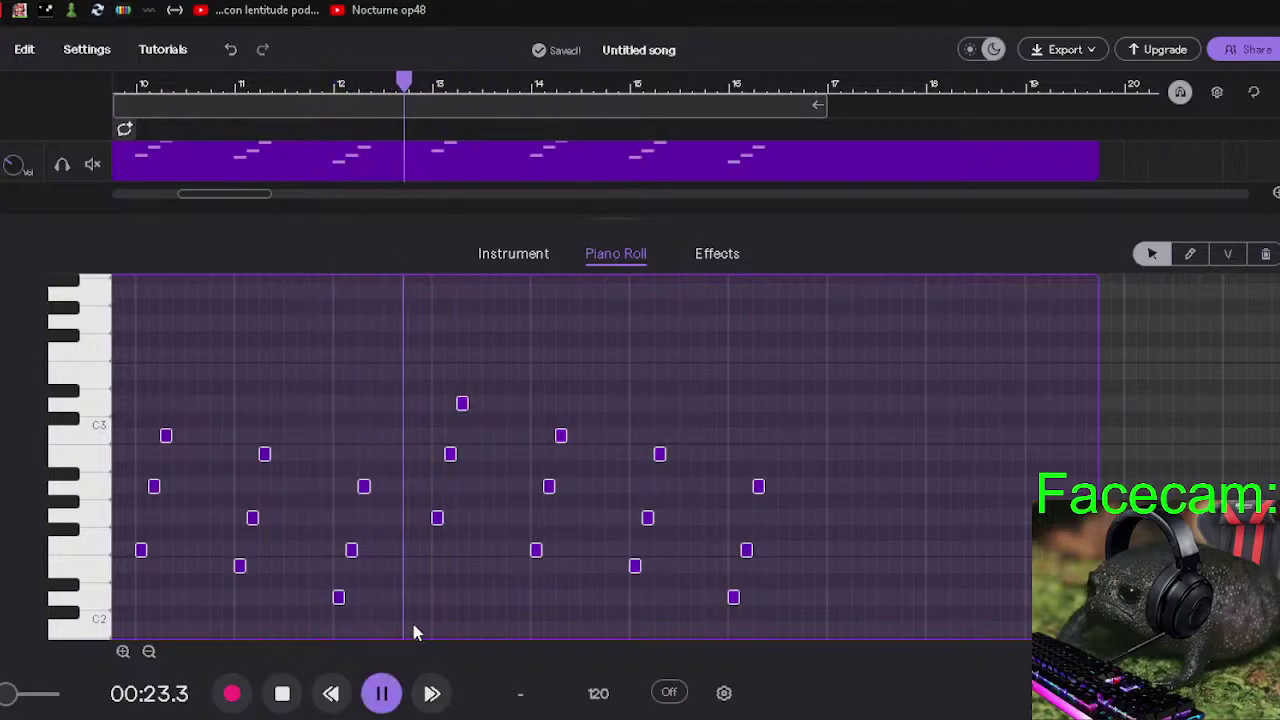
left_click(381, 693)
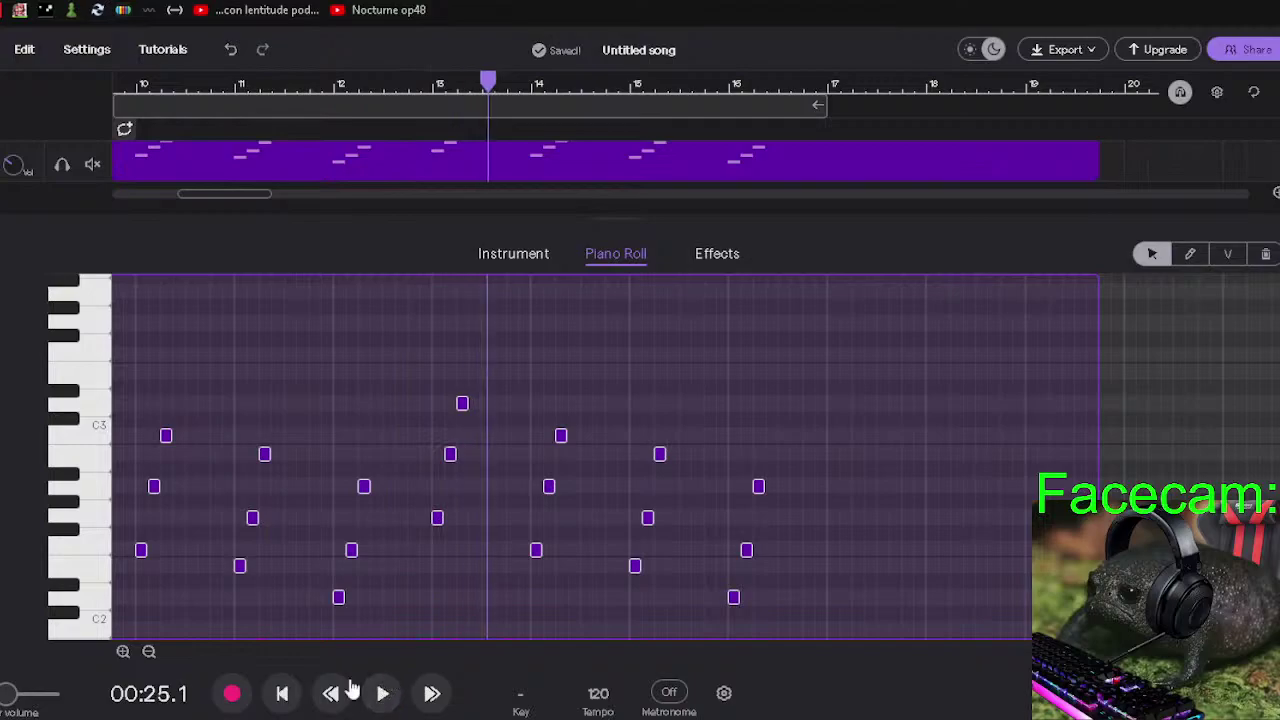
Return the playhead to the song's start and close the piano roll to show the bass clip in the arrangement.
left_click(283, 694)
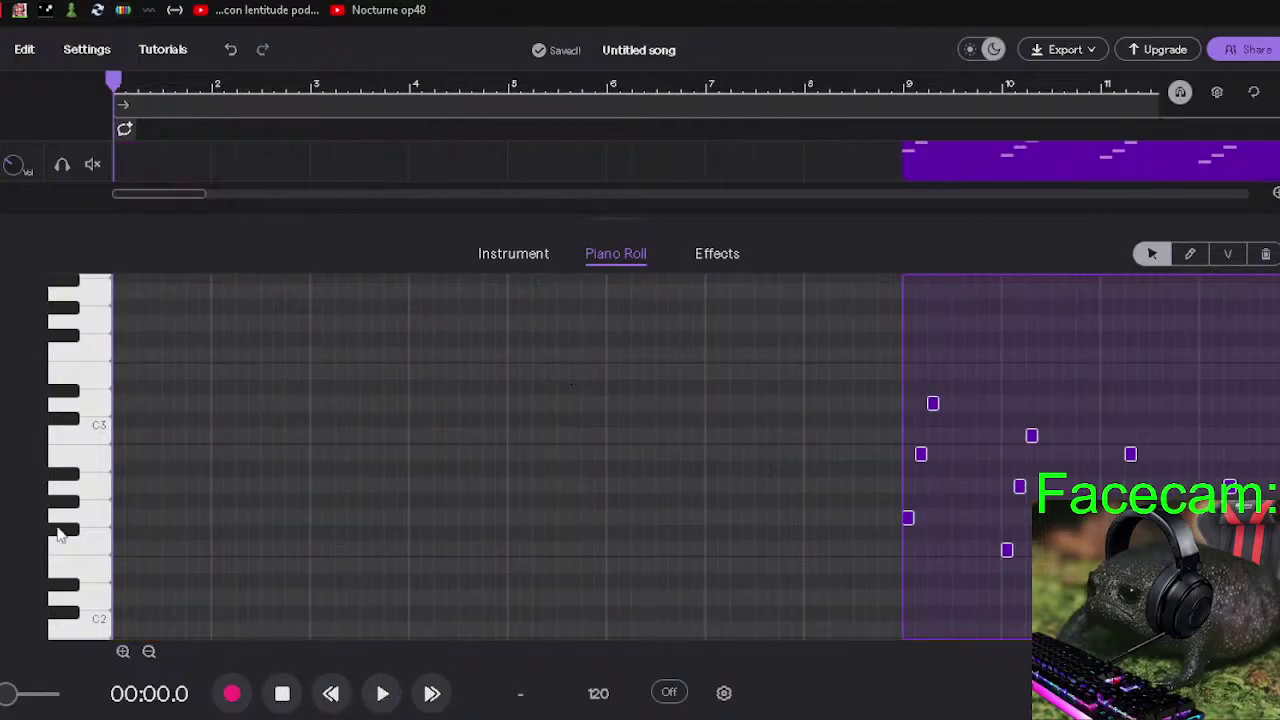
left_click(616, 180)
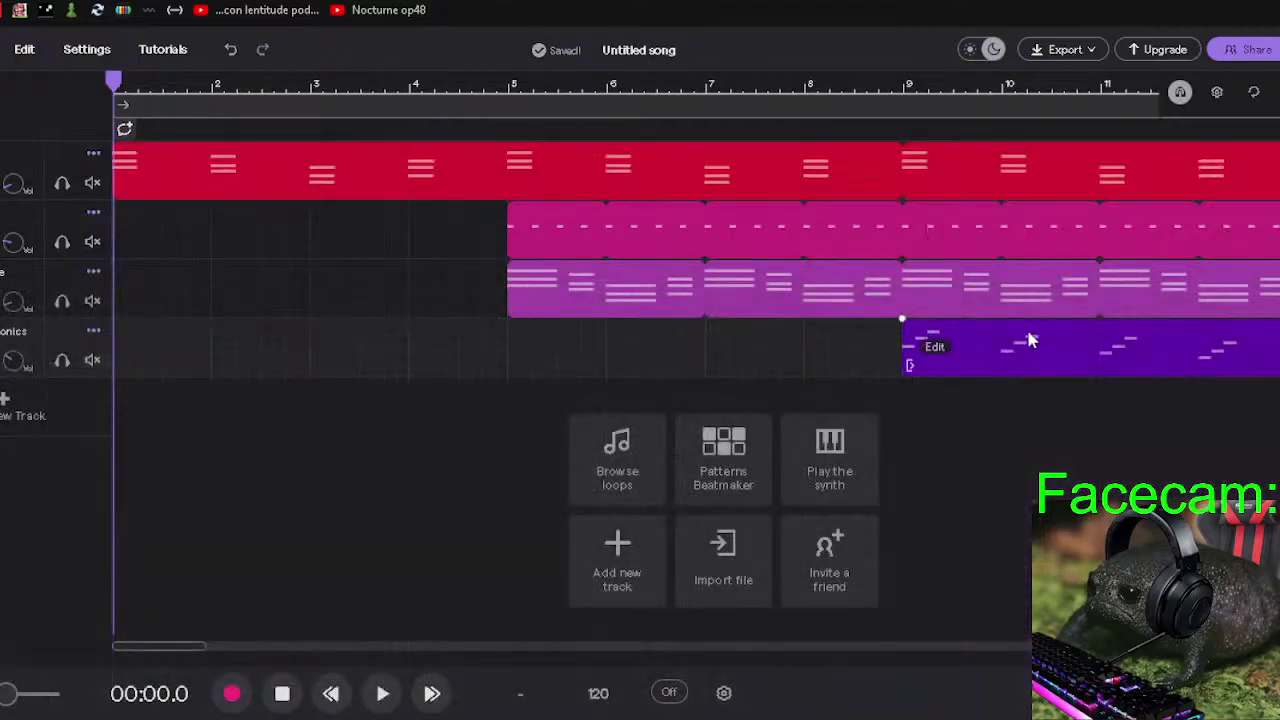
left_click_drag(152, 648, 202, 655)
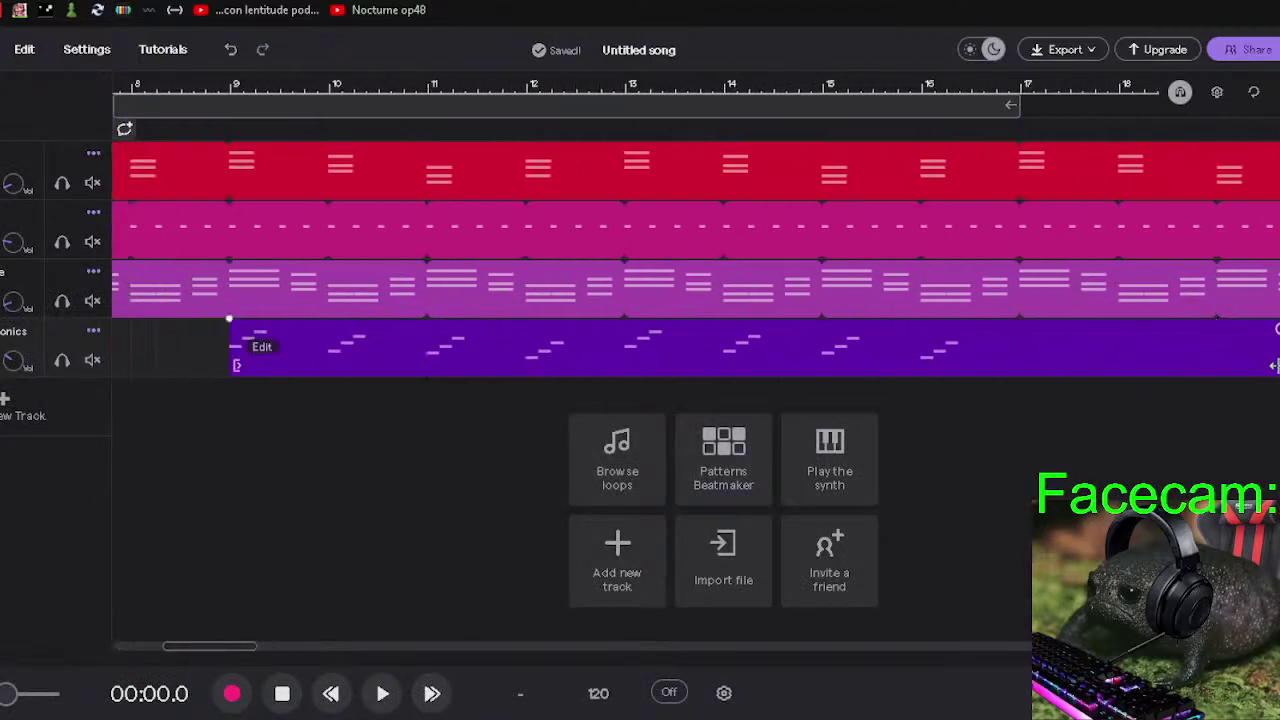
Trim the end of the electric bass clip back to bar 17.
left_click_drag(1274, 365, 1003, 375)
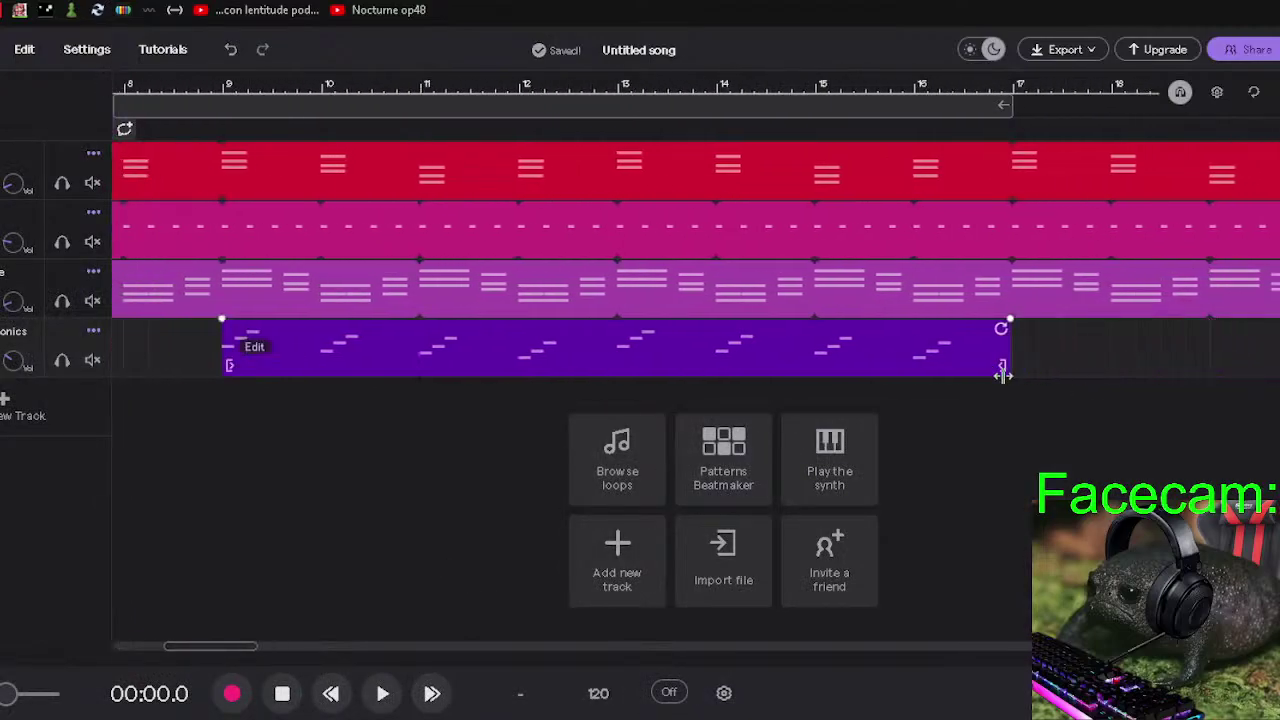
left_click(964, 458)
left_click(280, 595)
left_click(210, 592)
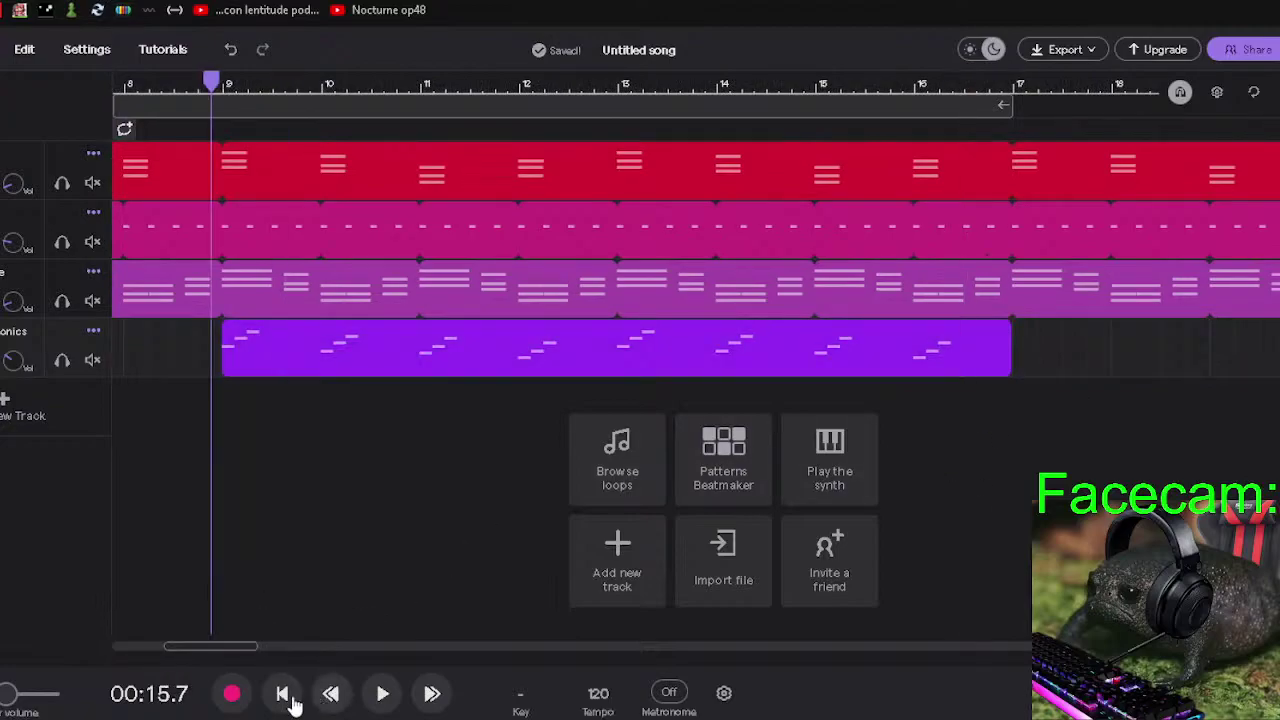
Play the arrangement from the start of the song to the end of bar 16 to check the bass line.
left_click(288, 694)
left_click(382, 693)
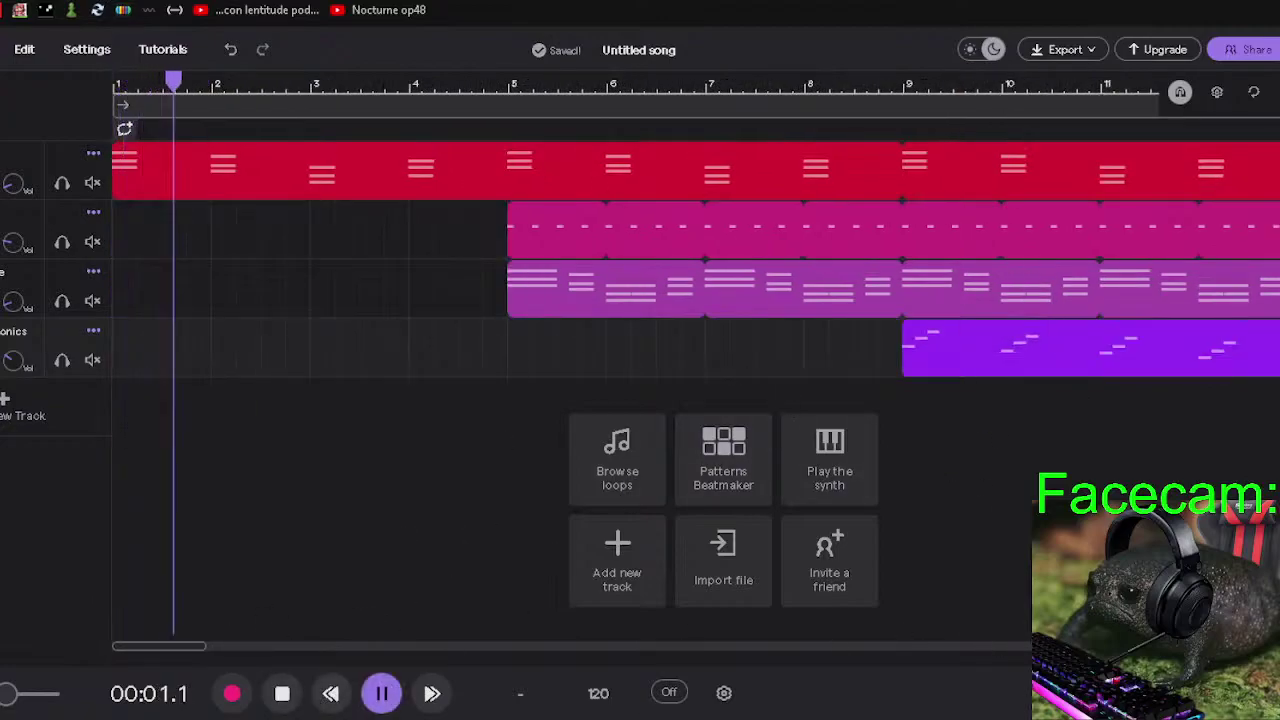
scroll(475, 233, "down", 2)
scroll(455, 233, "down", 1)
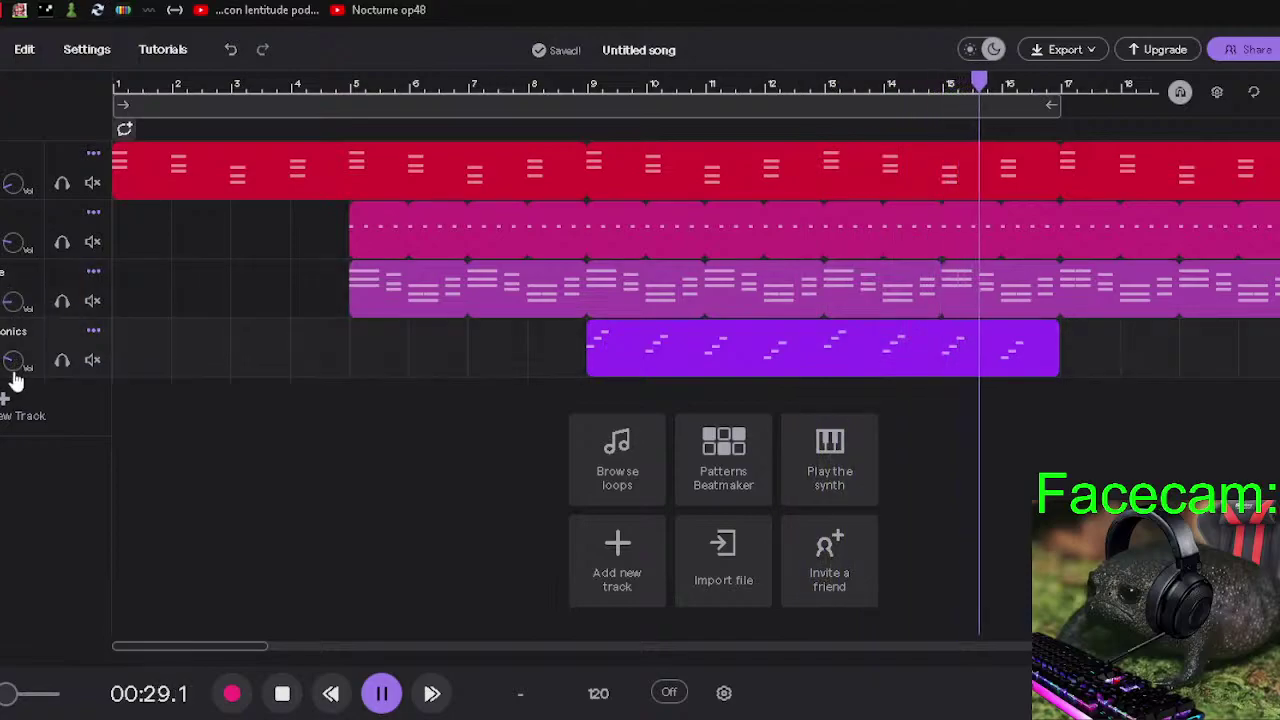
left_click(381, 693)
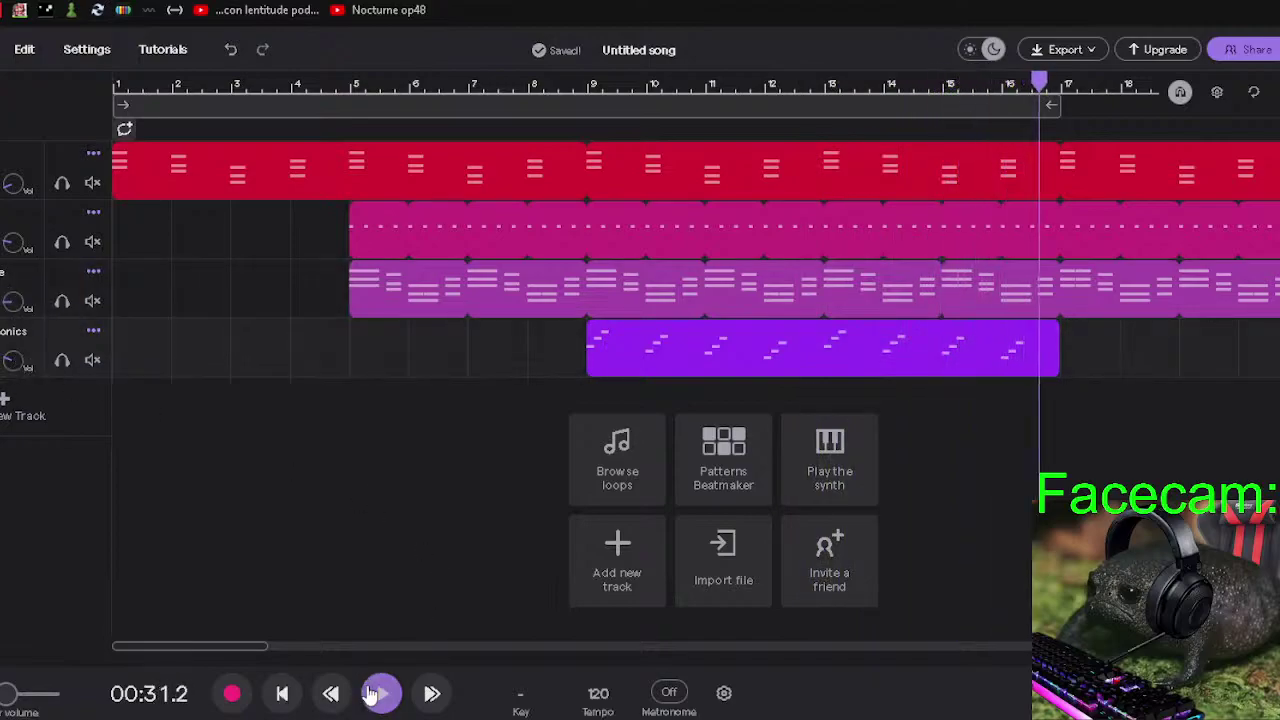
Loop the bass clip to the end of the other tracks at bar 21, and play from bar 15 across the repeat at bar 17.
left_click_drag(1047, 333, 1208, 360)
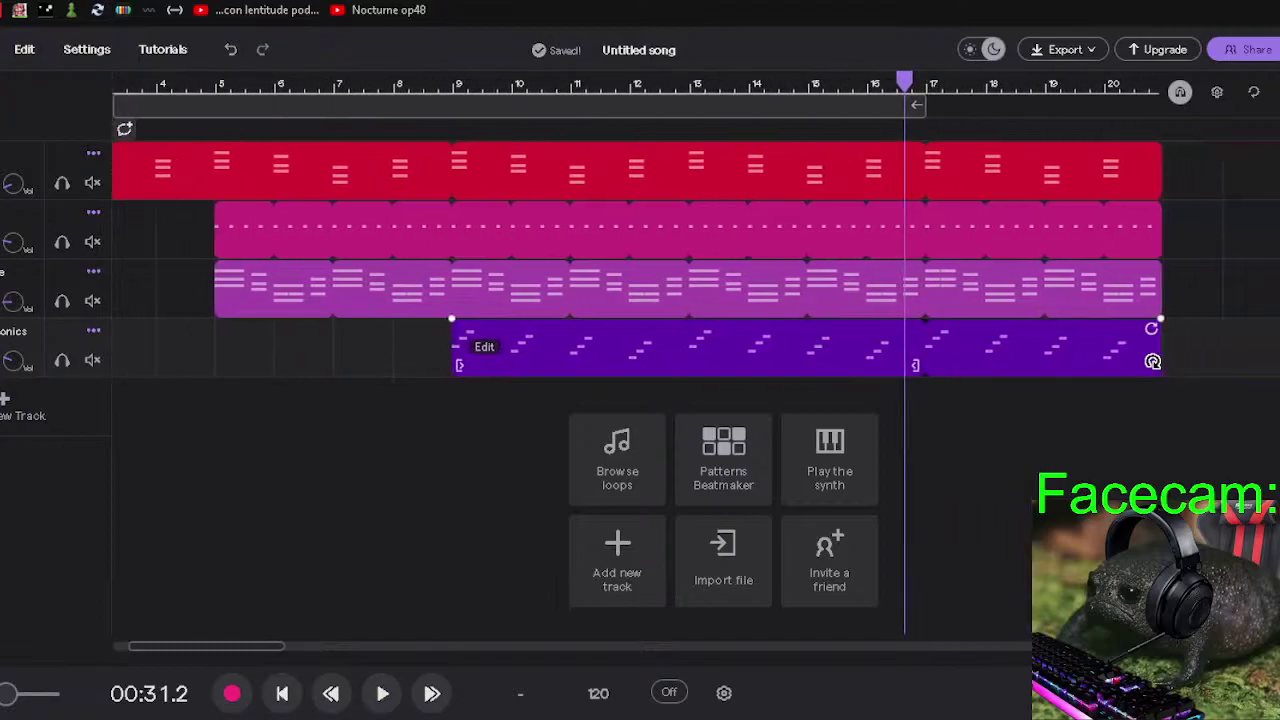
left_click(822, 86)
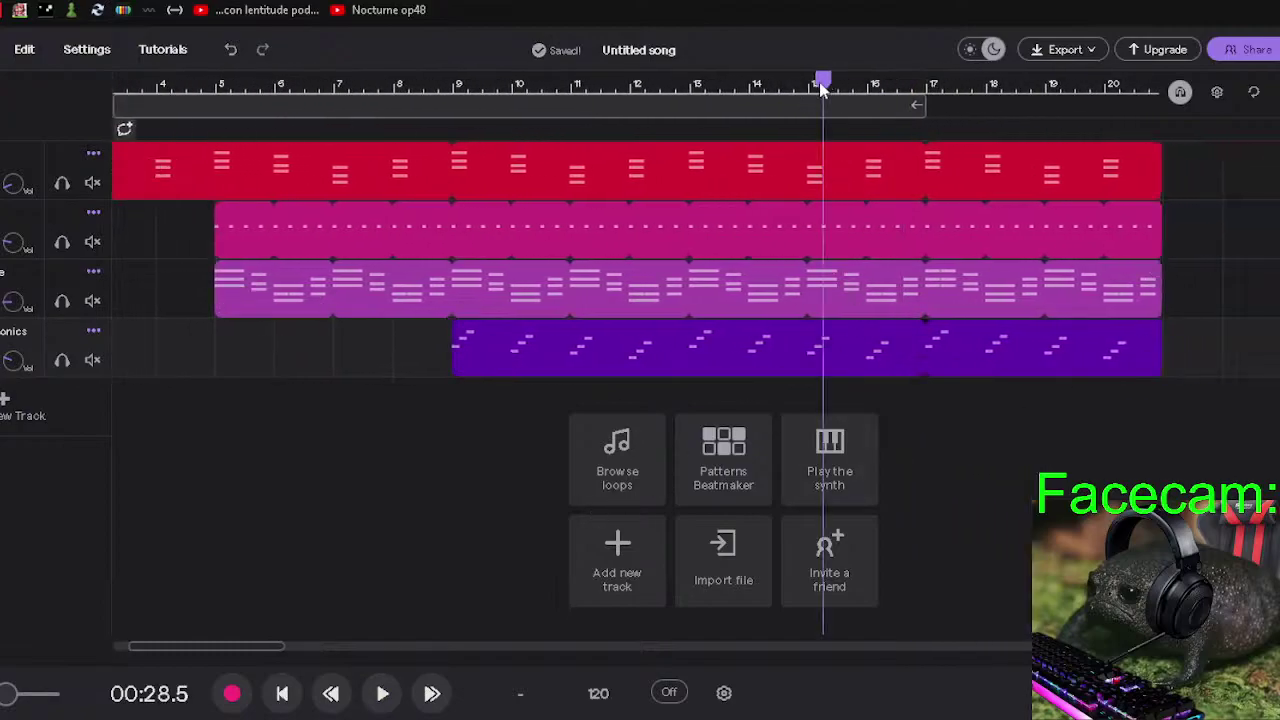
left_click(382, 693)
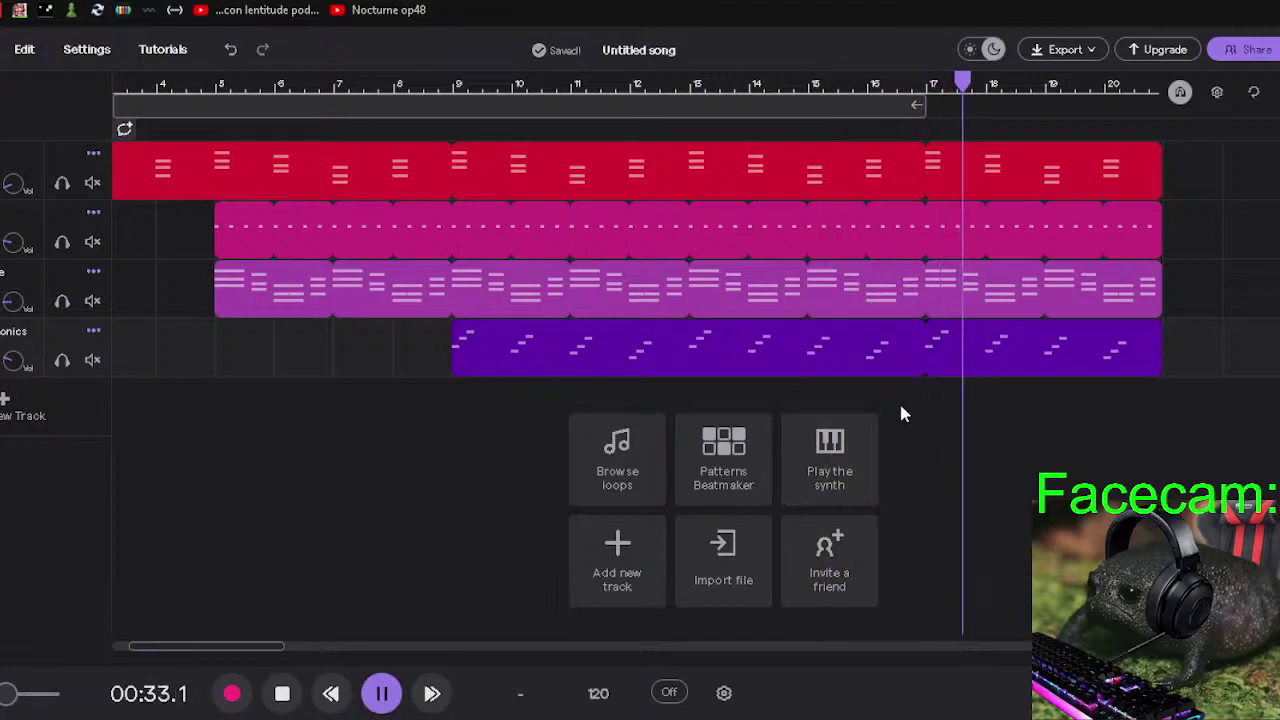
left_click(382, 693)
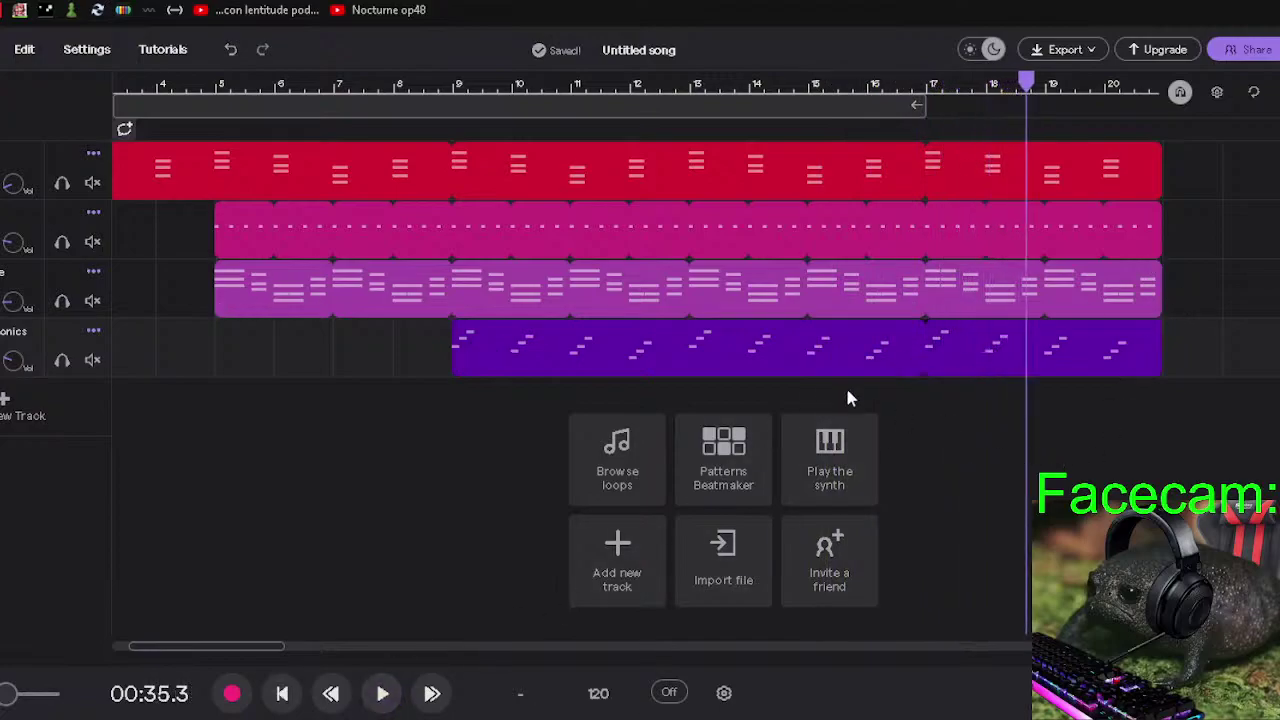
left_click(284, 694)
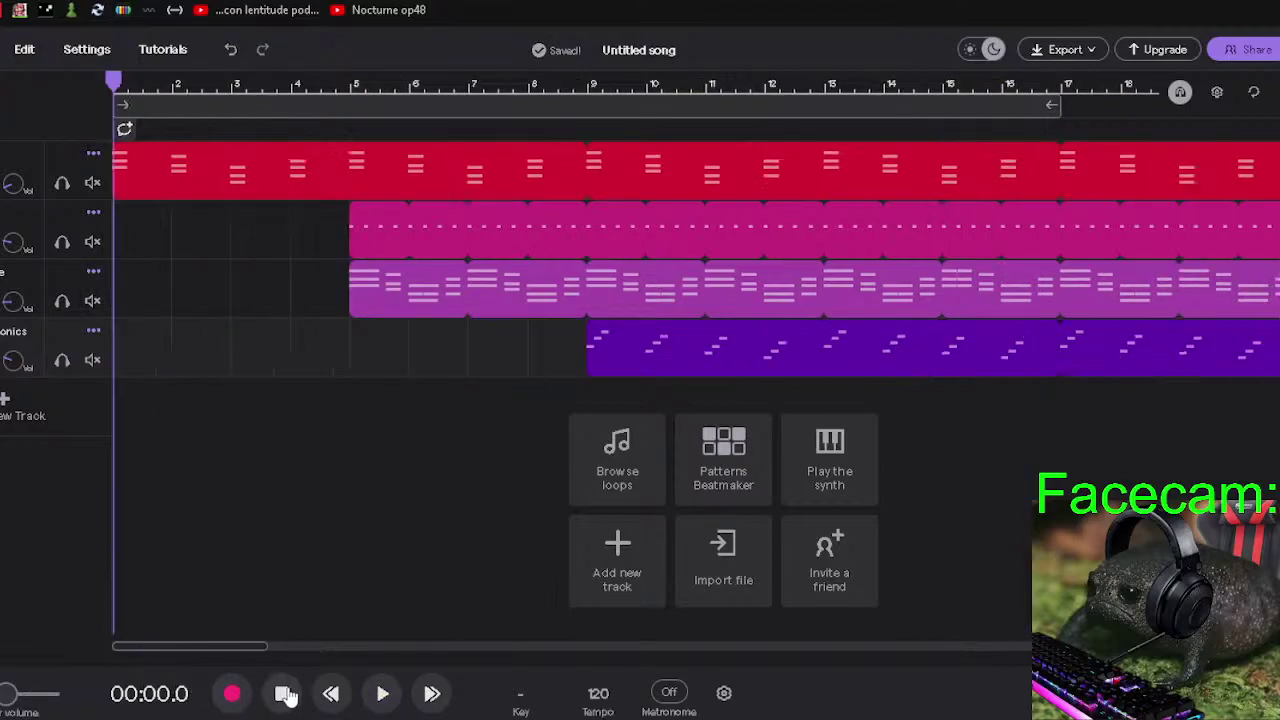
Add a new synth track and change its instrument to the Grand Piano preset from the Keys pianos.
left_click(8, 405)
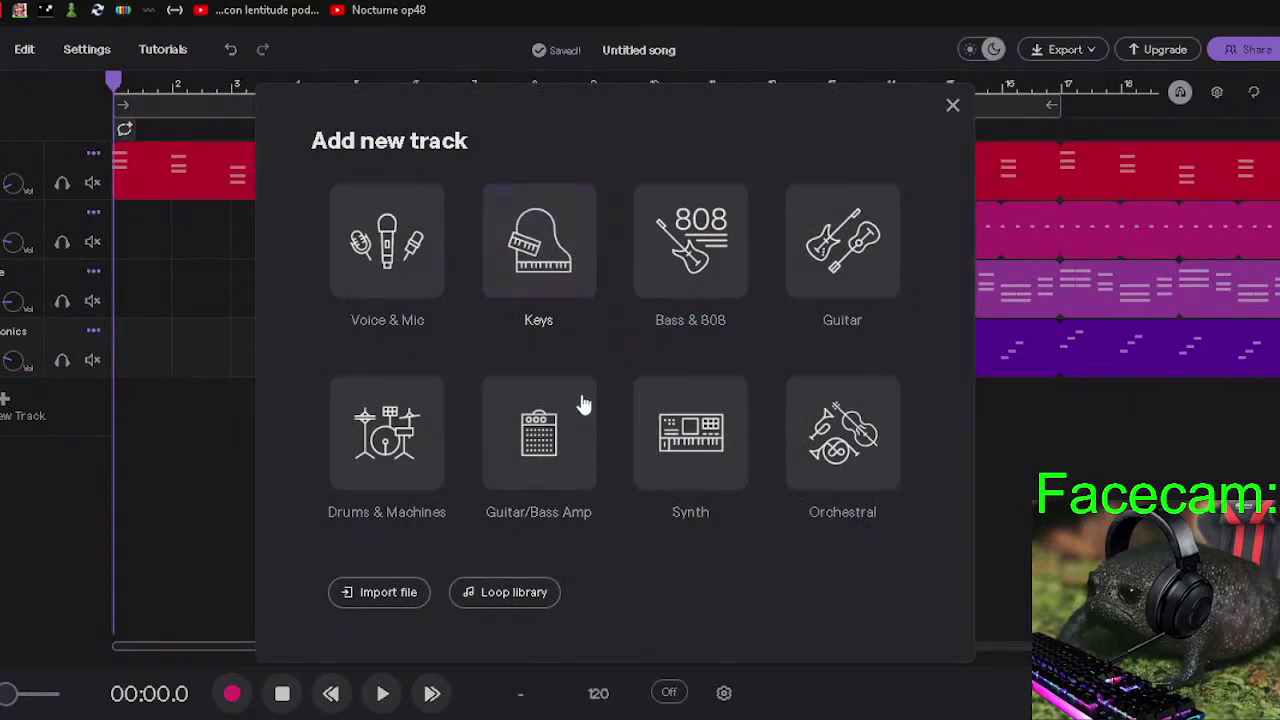
left_click(695, 465)
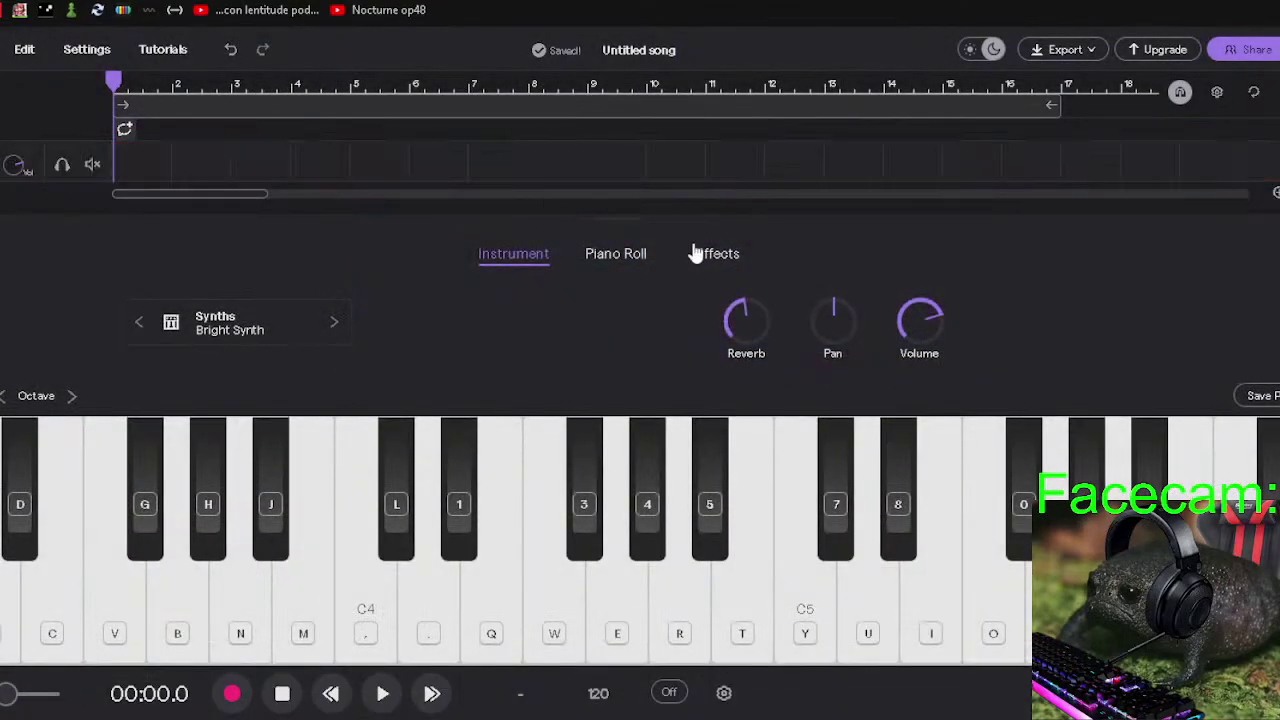
left_click(285, 325)
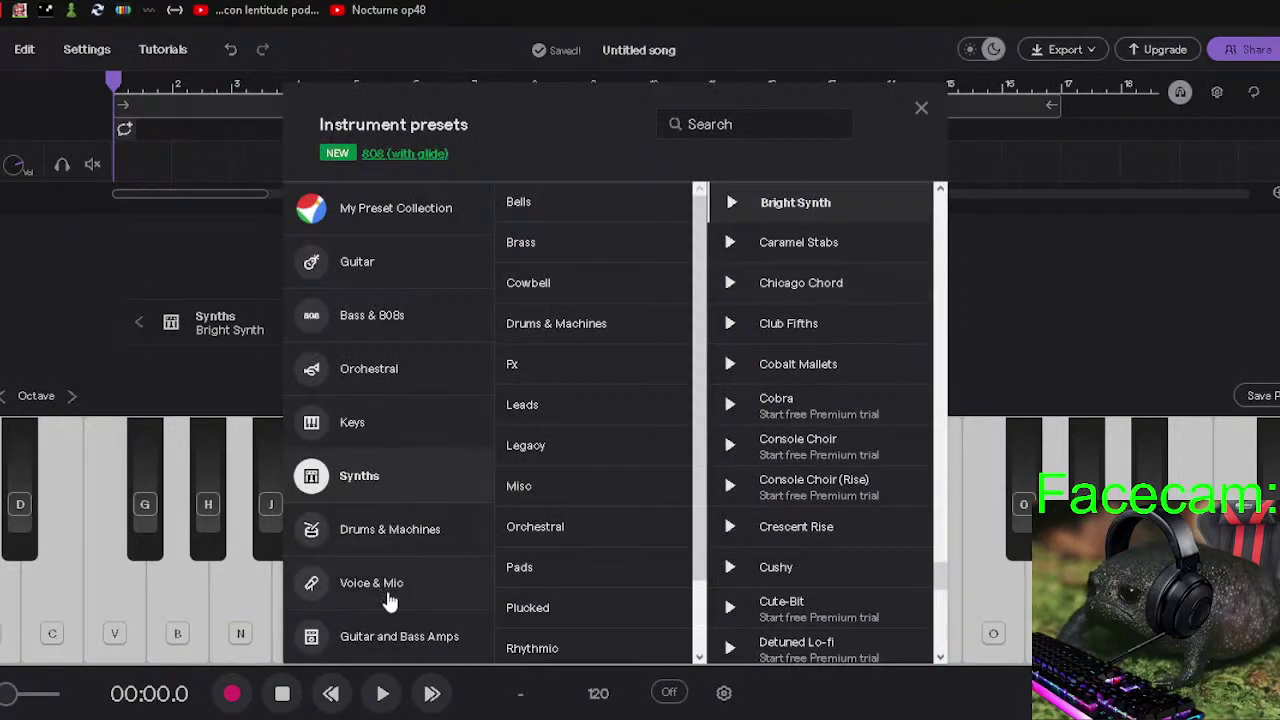
left_click(380, 264)
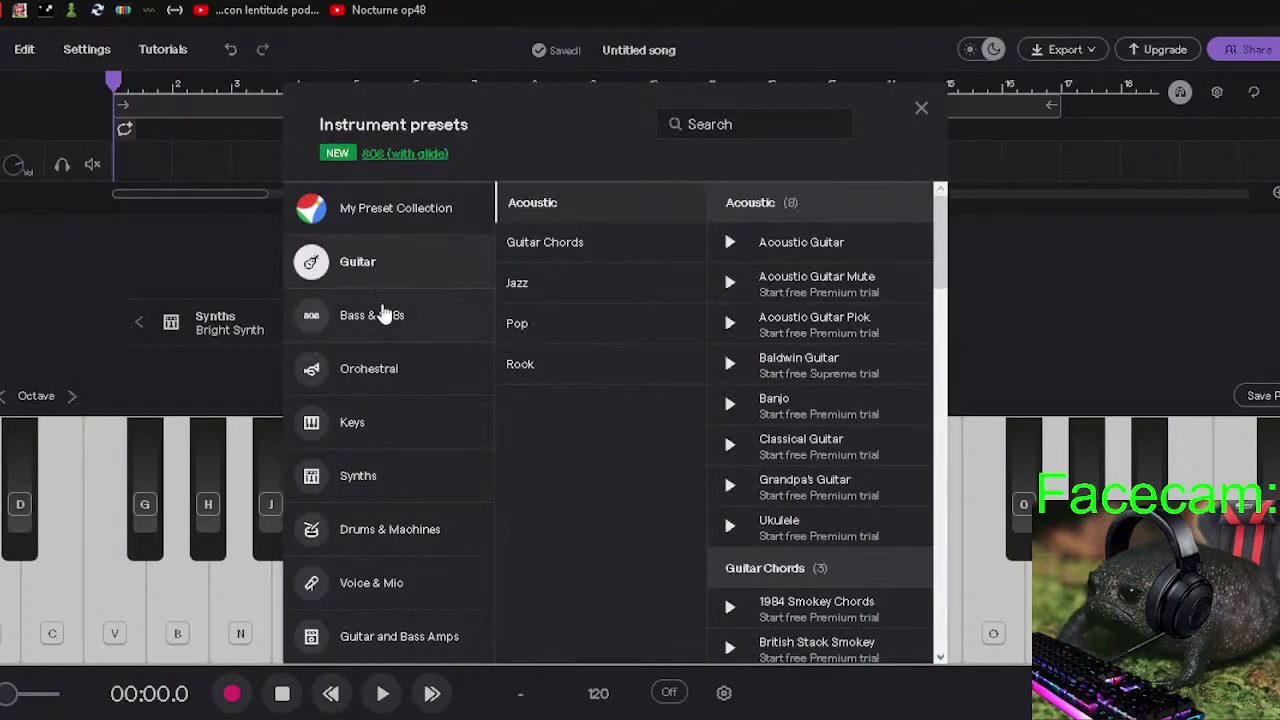
left_click(385, 315)
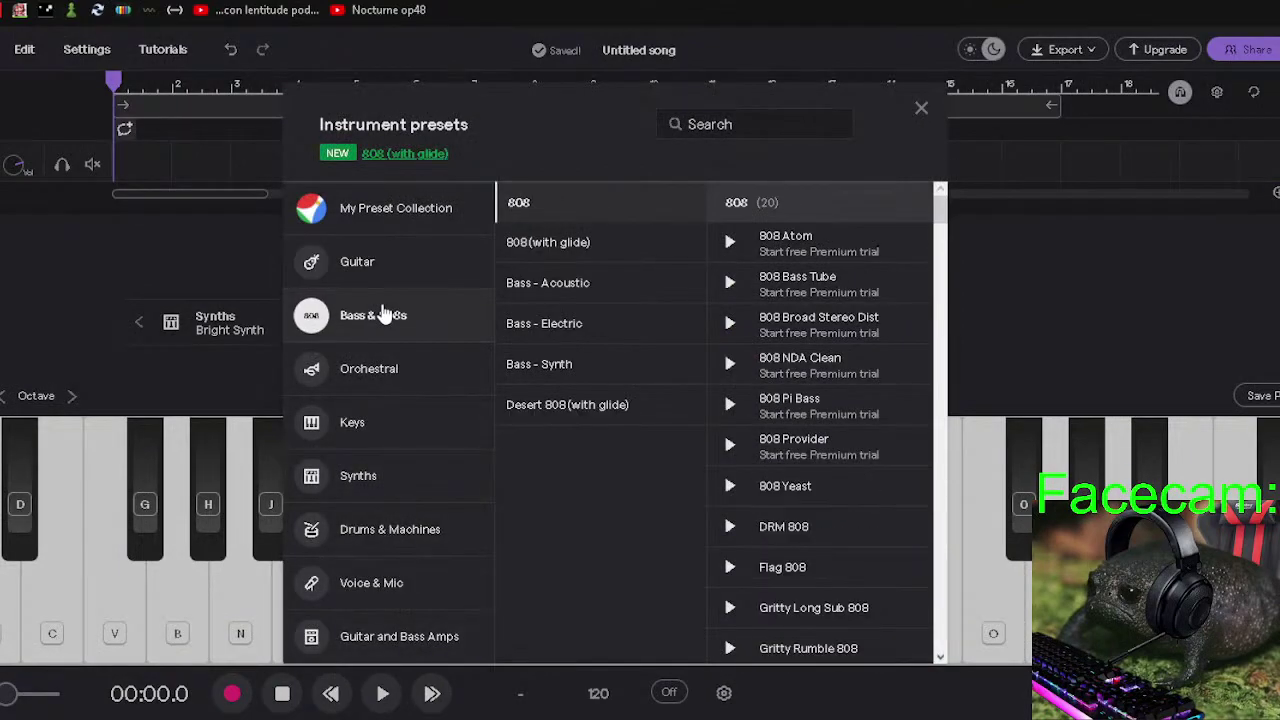
left_click(417, 268)
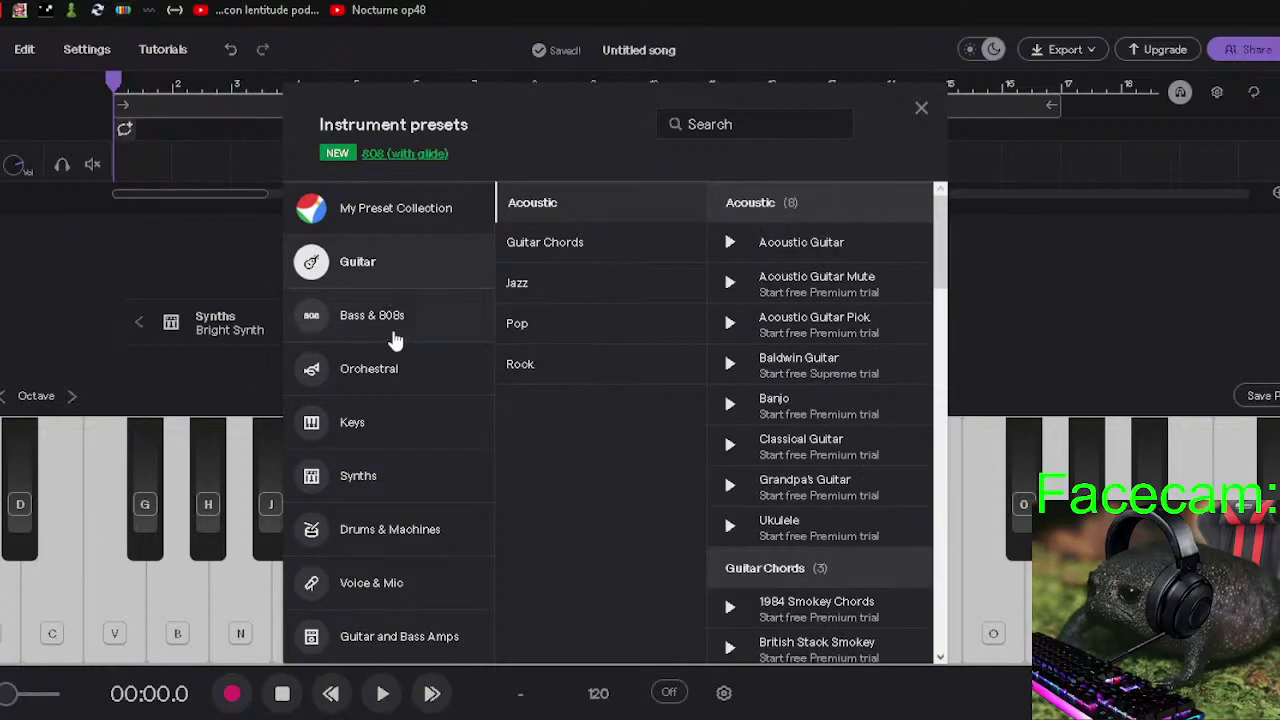
left_click(368, 475)
left_click(360, 422)
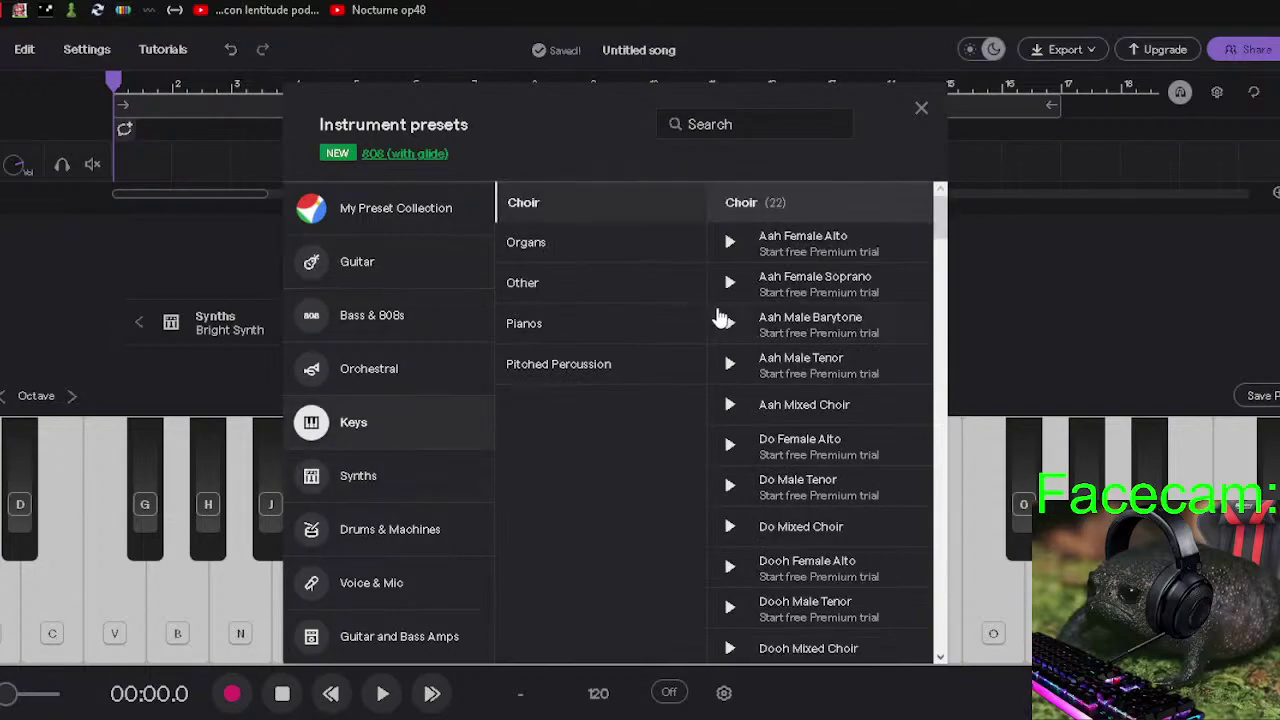
left_click(566, 330)
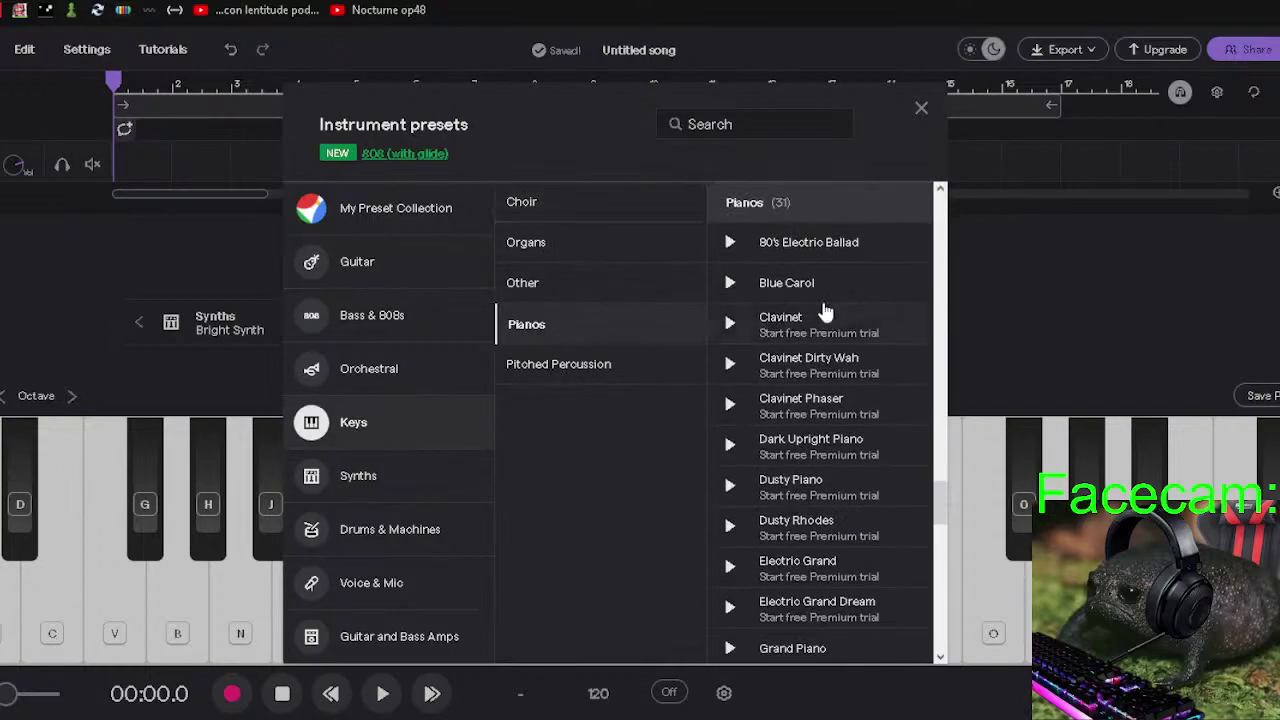
scroll(800, 570, "down", 2)
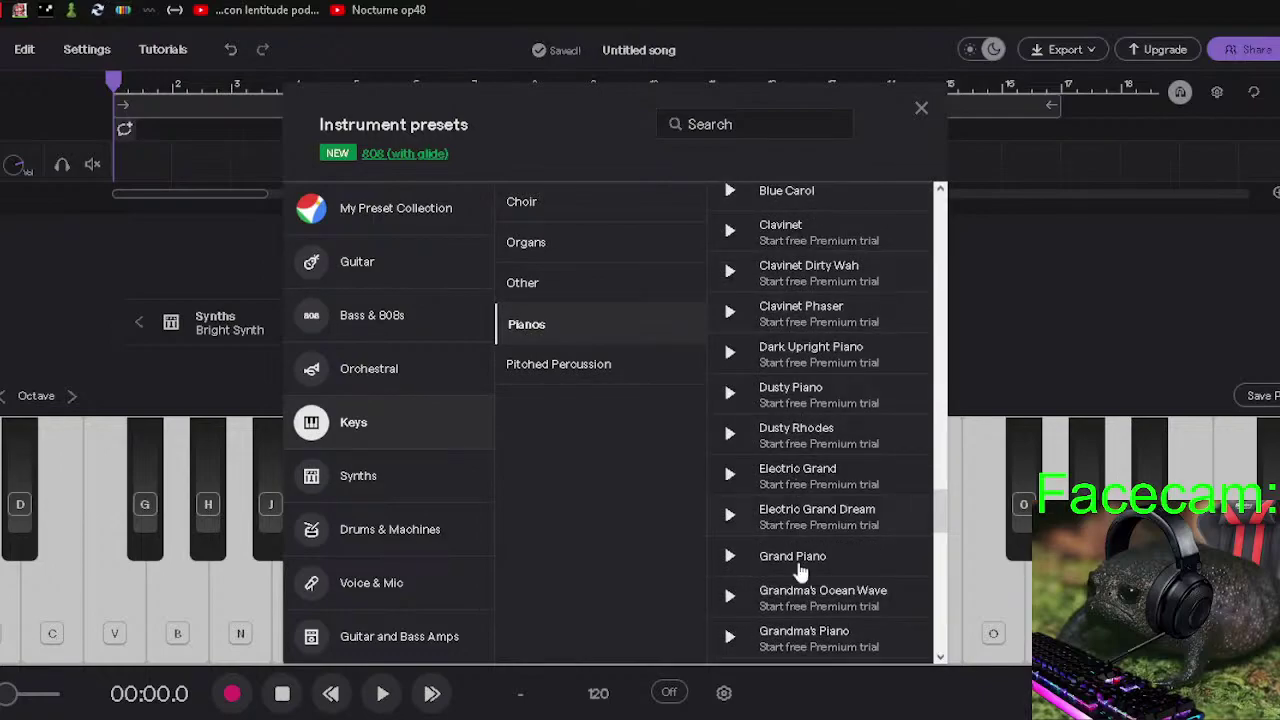
left_click(800, 560)
left_click(1070, 258)
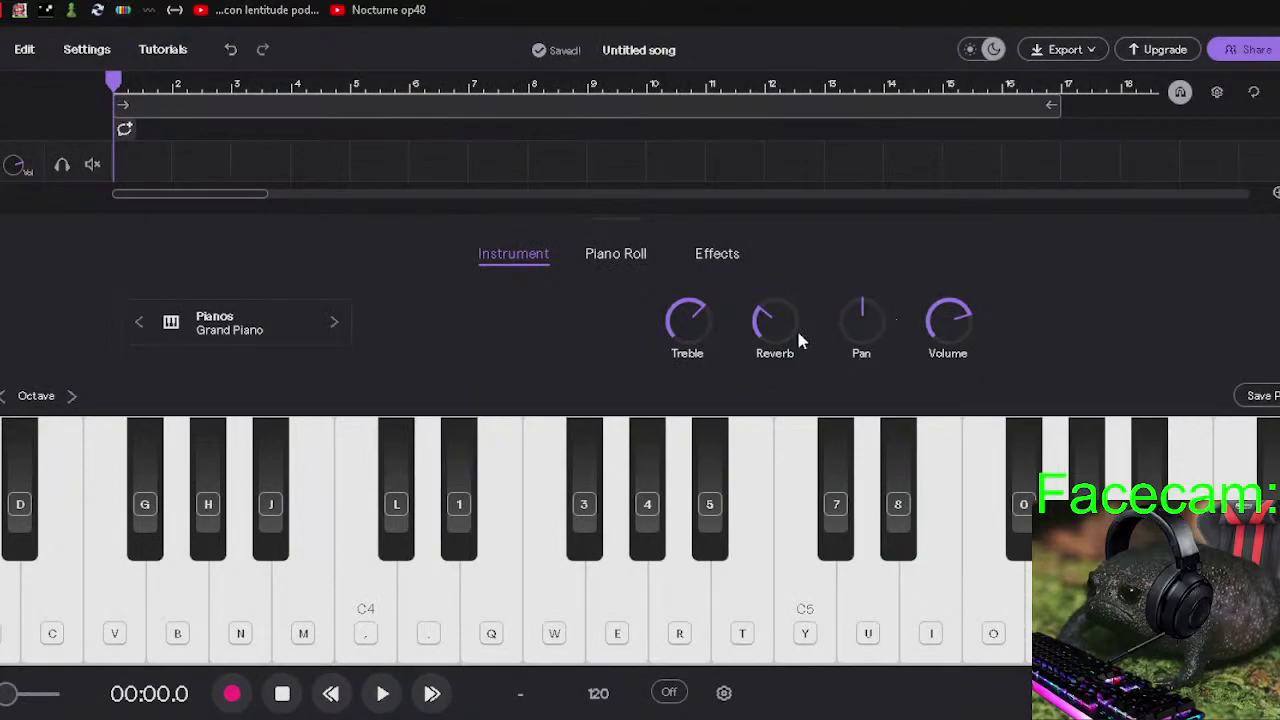
Raise the Grand Piano's reverb and lower its treble and volume.
left_click_drag(796, 327, 766, 222)
left_click_drag(692, 342, 711, 441)
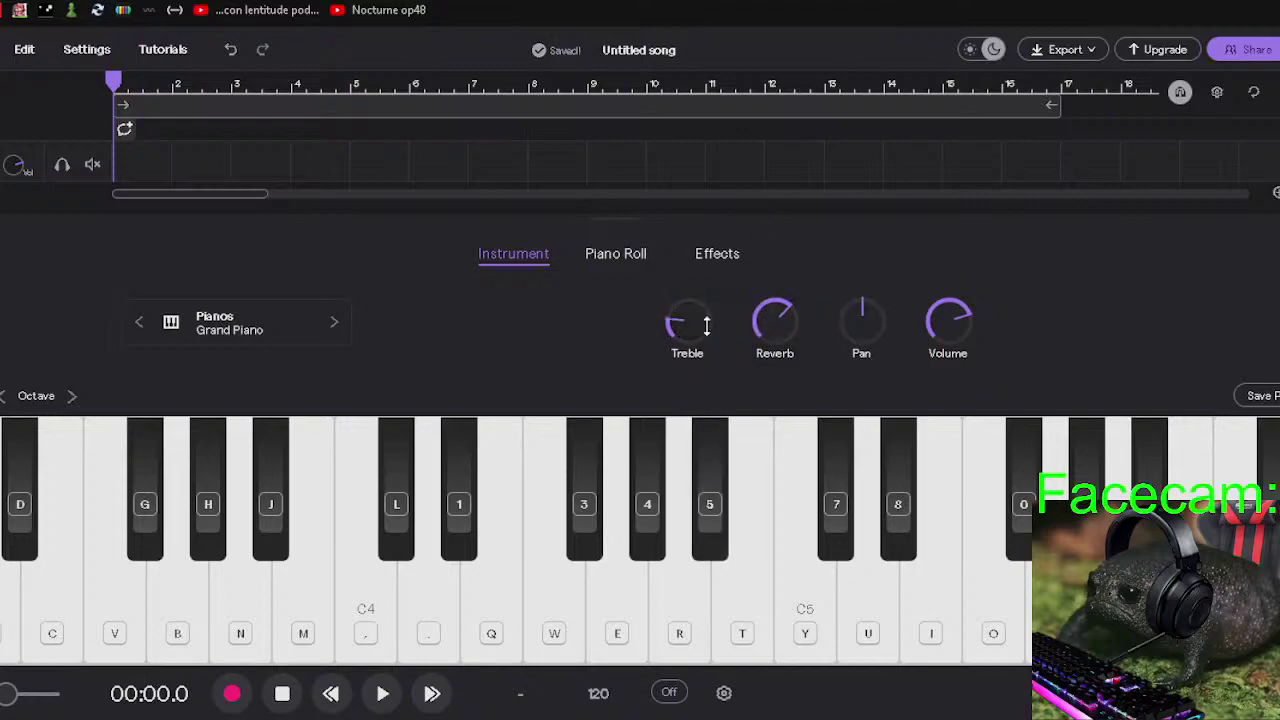
left_click_drag(948, 322, 971, 413)
left_click(962, 318)
Try out a piano melody without recording, using notes such as B4, G4, D4 and B3.
key("e")
key("e")
key("period")
key("m")
key("b")
key("t")
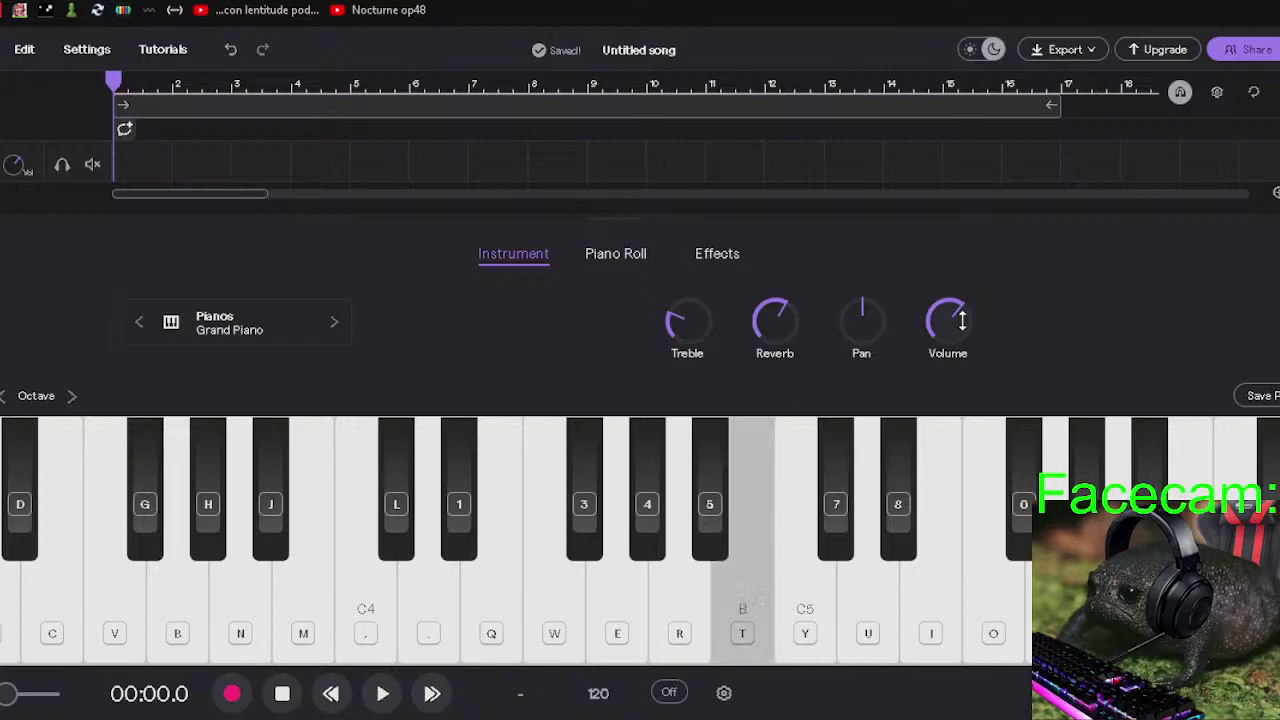
key("e")
key("period")
key("m")
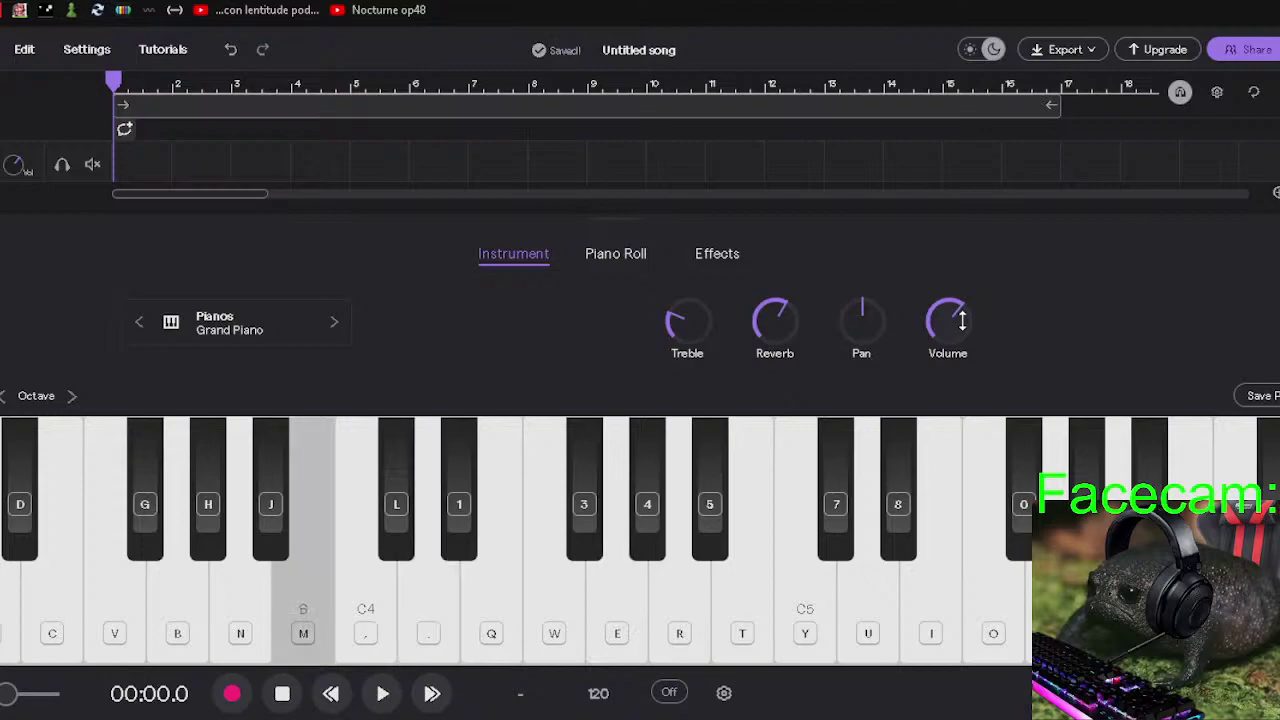
key("j")
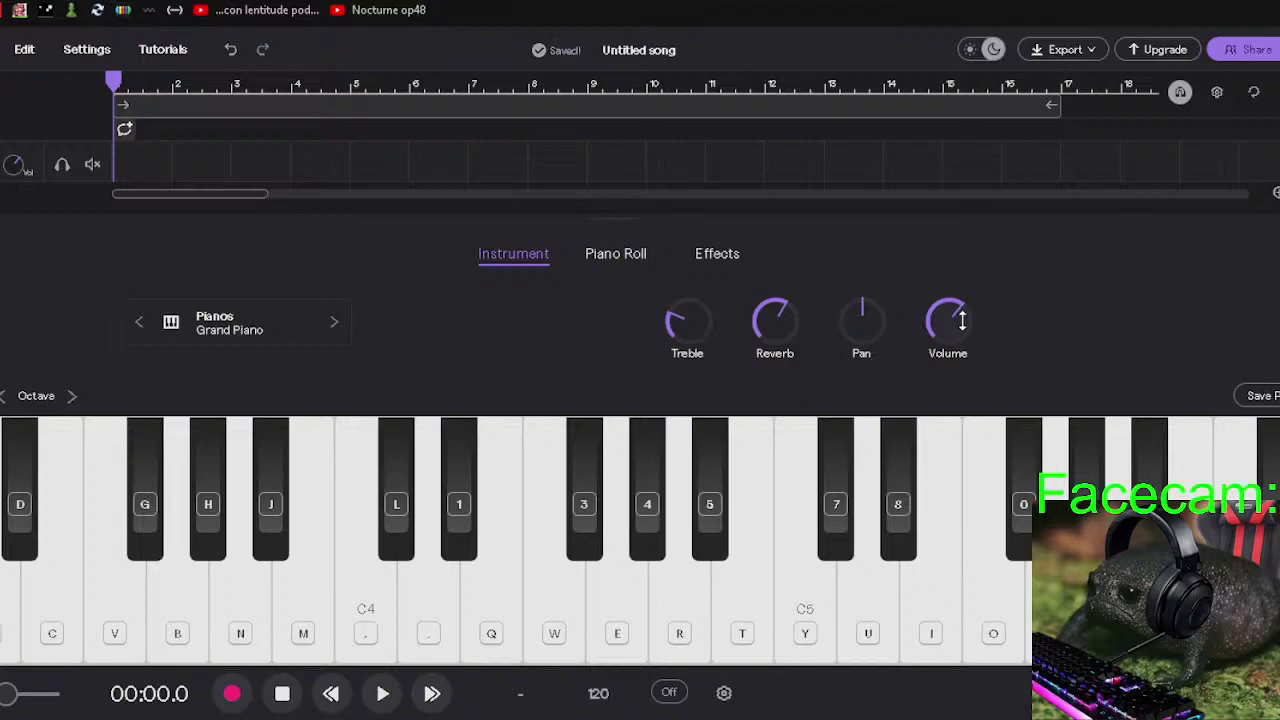
Try the descending piano phrase B4, G4, D4, B3 and A#3 without recording.
key("t")
key("e")
key("period")
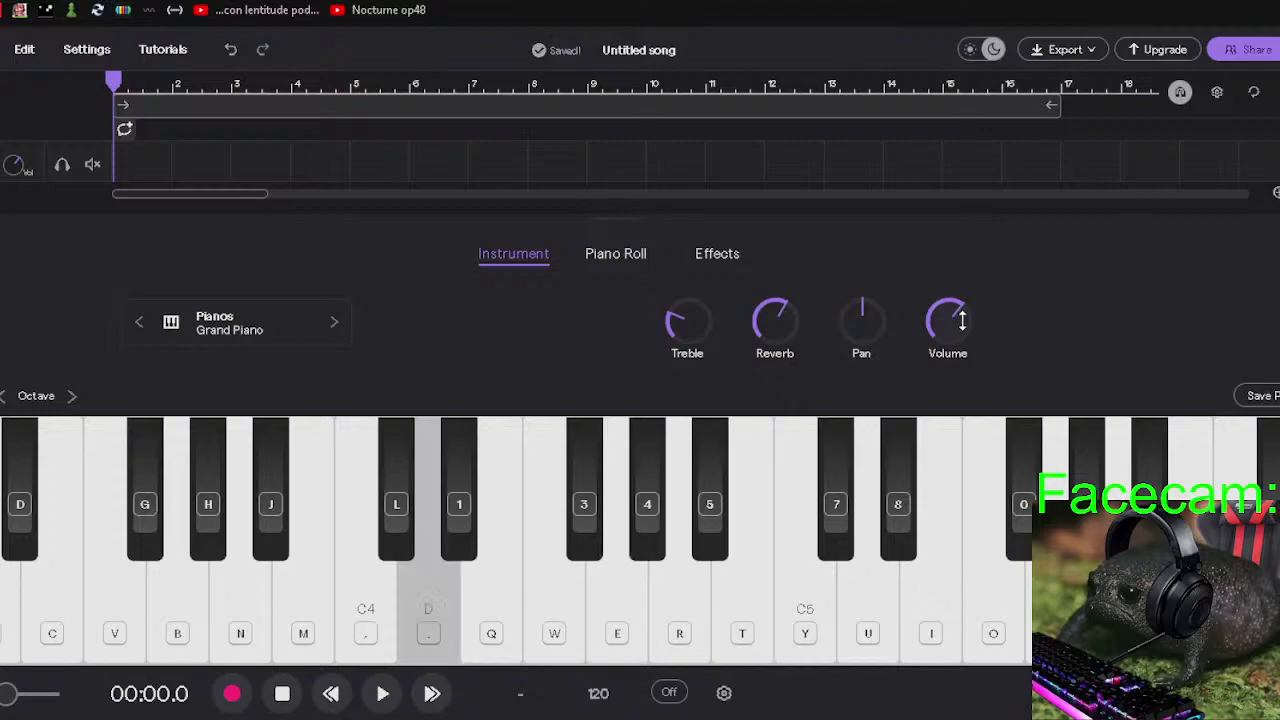
key("m")
key("j")
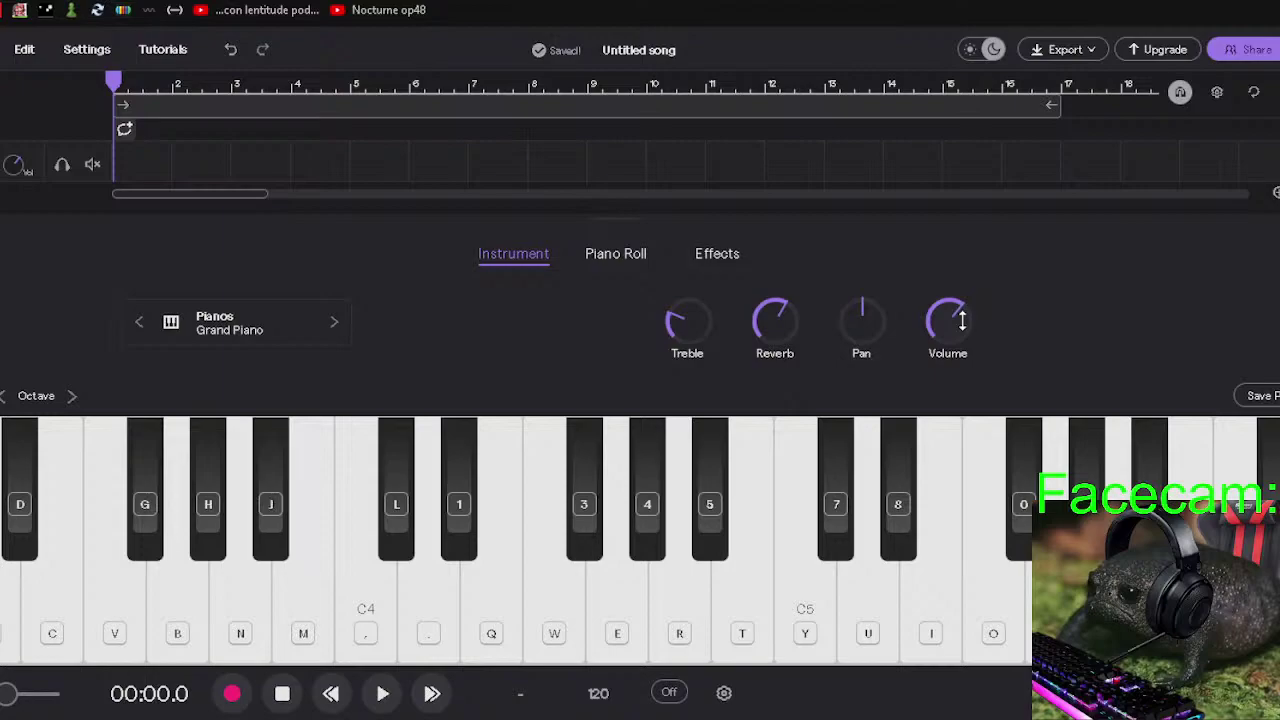
key("j")
key("j")
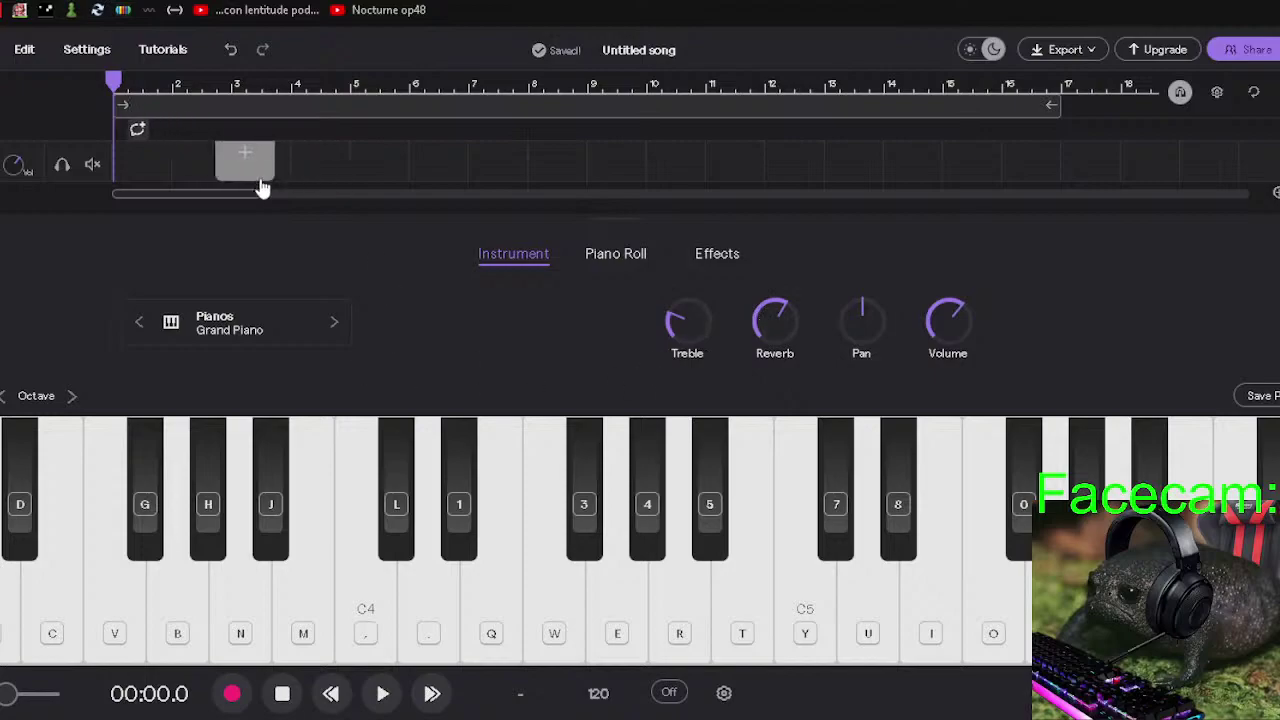
key("l")
key("o")
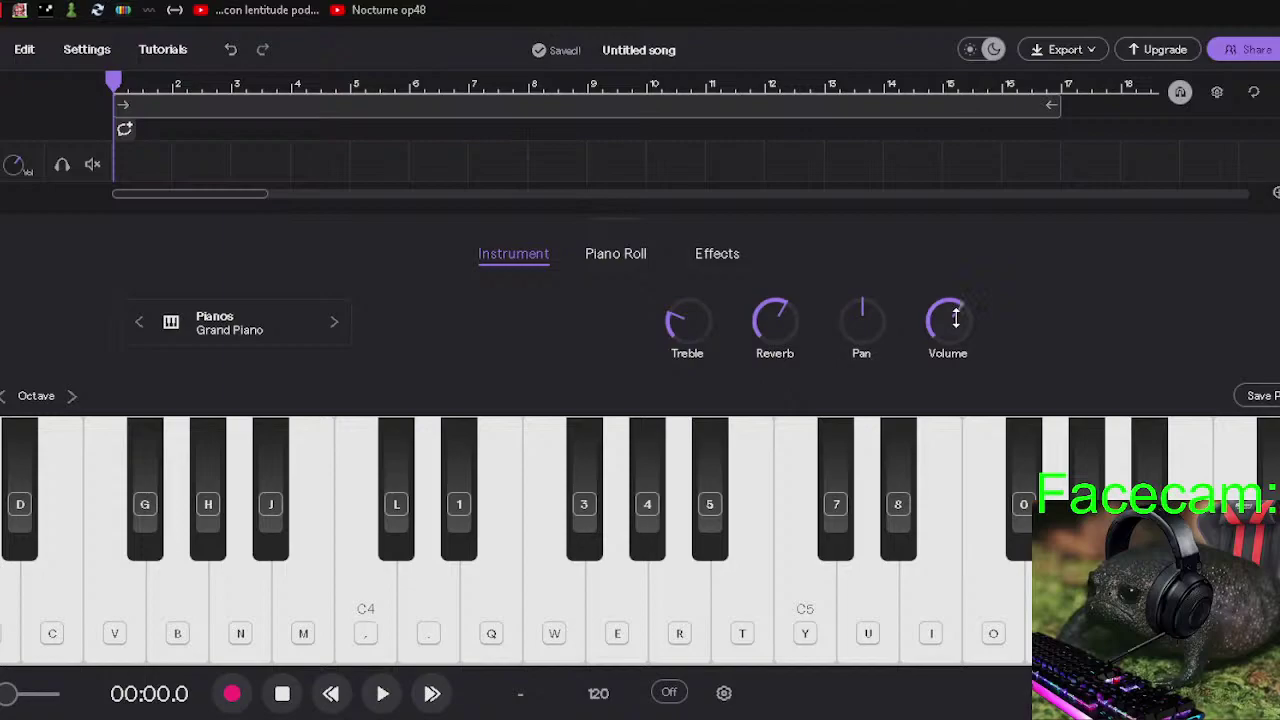
Raise the piano's volume slightly and try low D3 and G3 notes with the B4, G4, D4 phrase.
left_click_drag(956, 318, 957, 316)
key("x")
key("x")
key("b")
key("b")
key("x")
key("t")
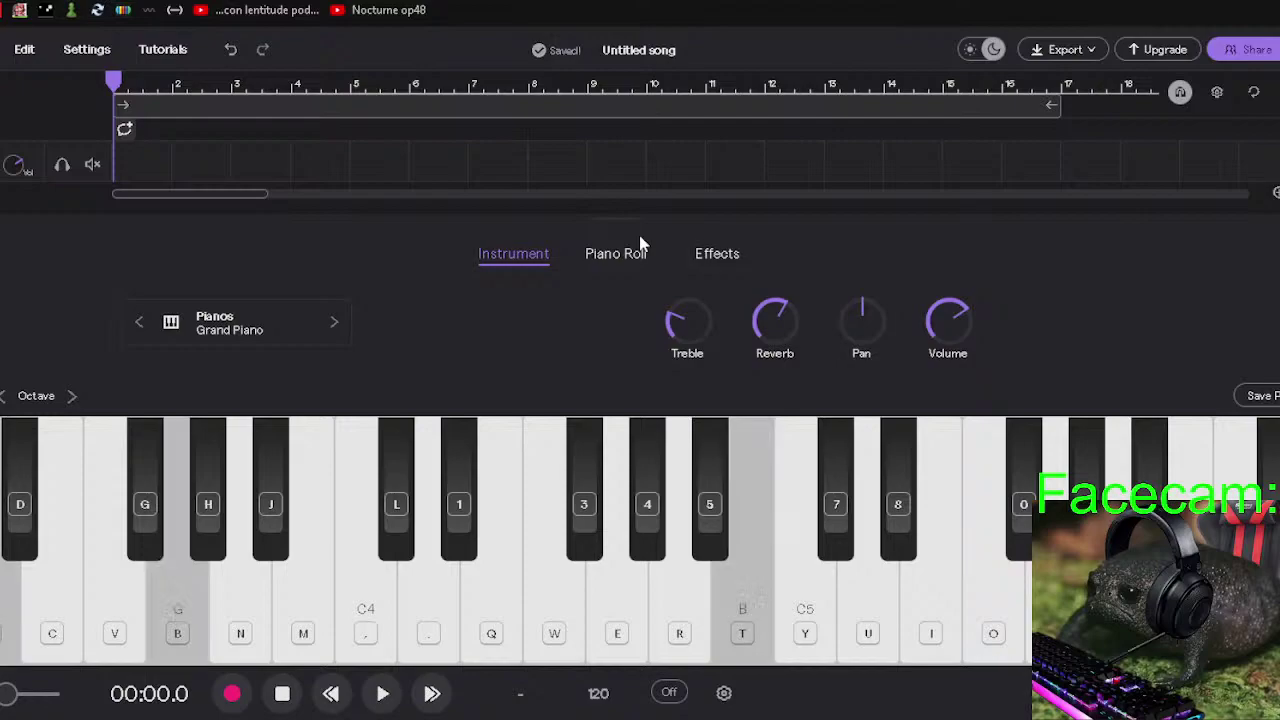
key("e")
key("period")
key("j")
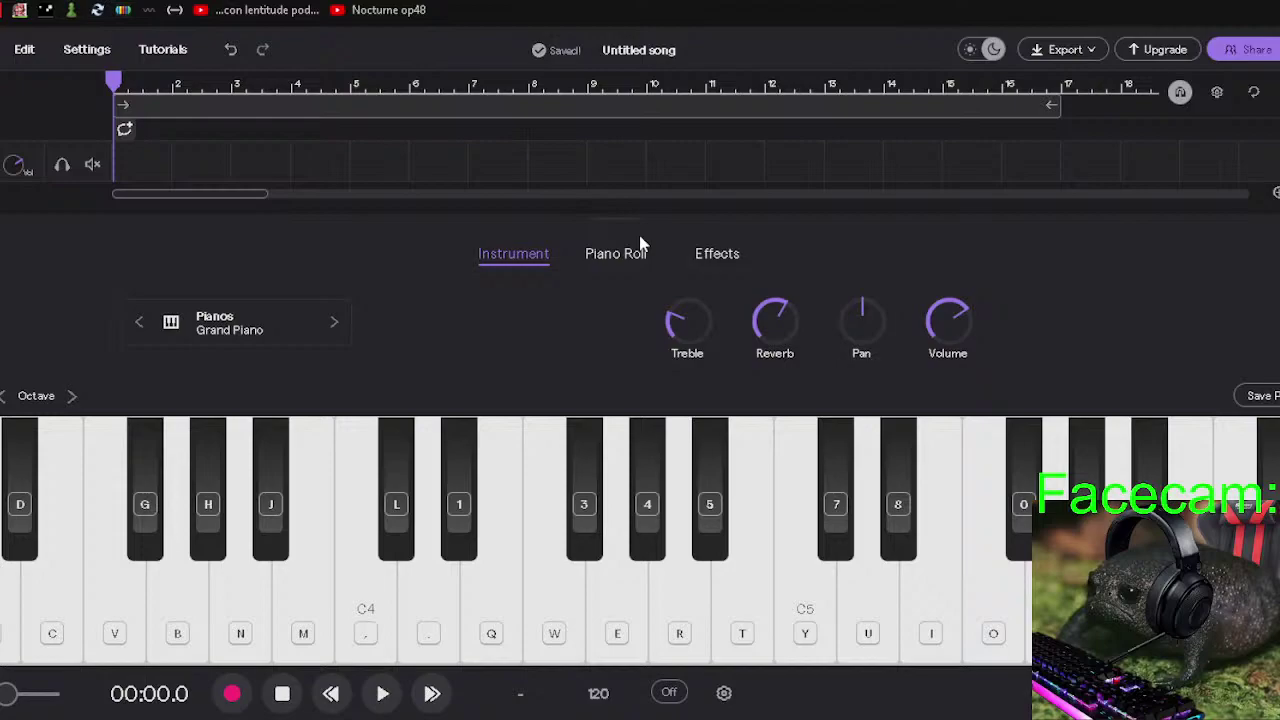
Try low D3 and G3 notes on the Grand Piano without recording.
key("x")
key("x")
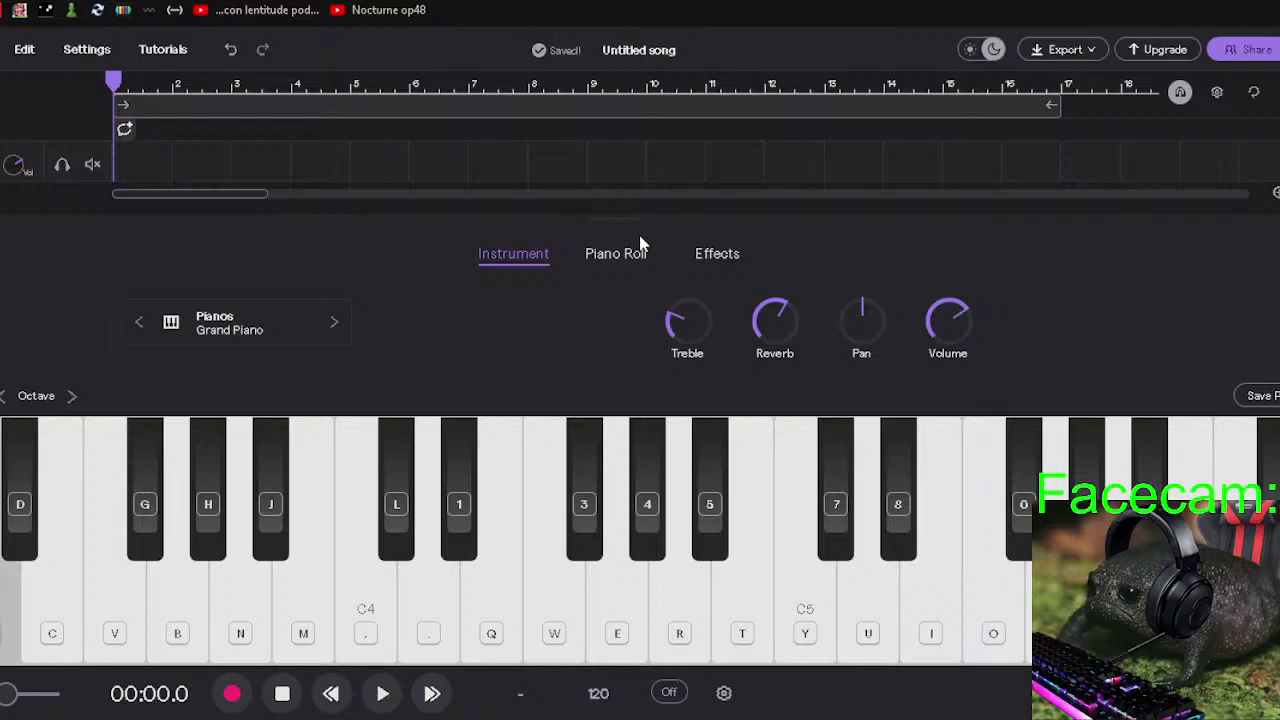
key("b")
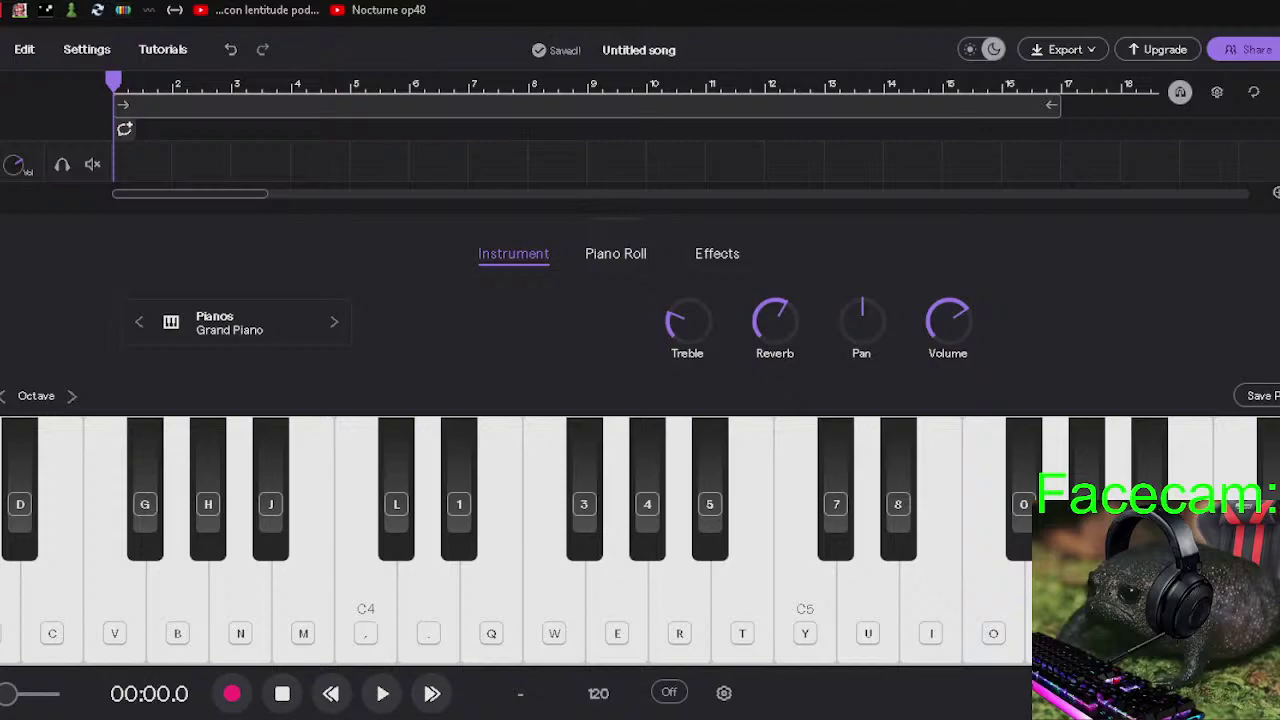
key("x")
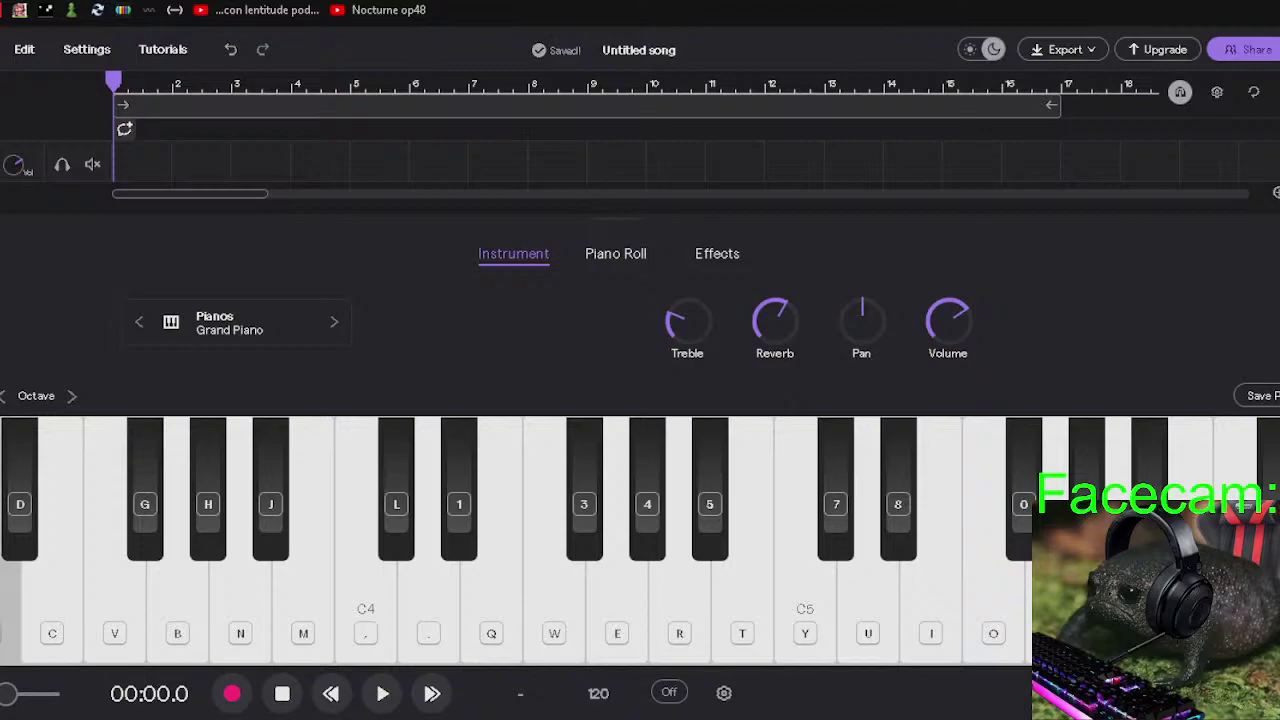
key("b")
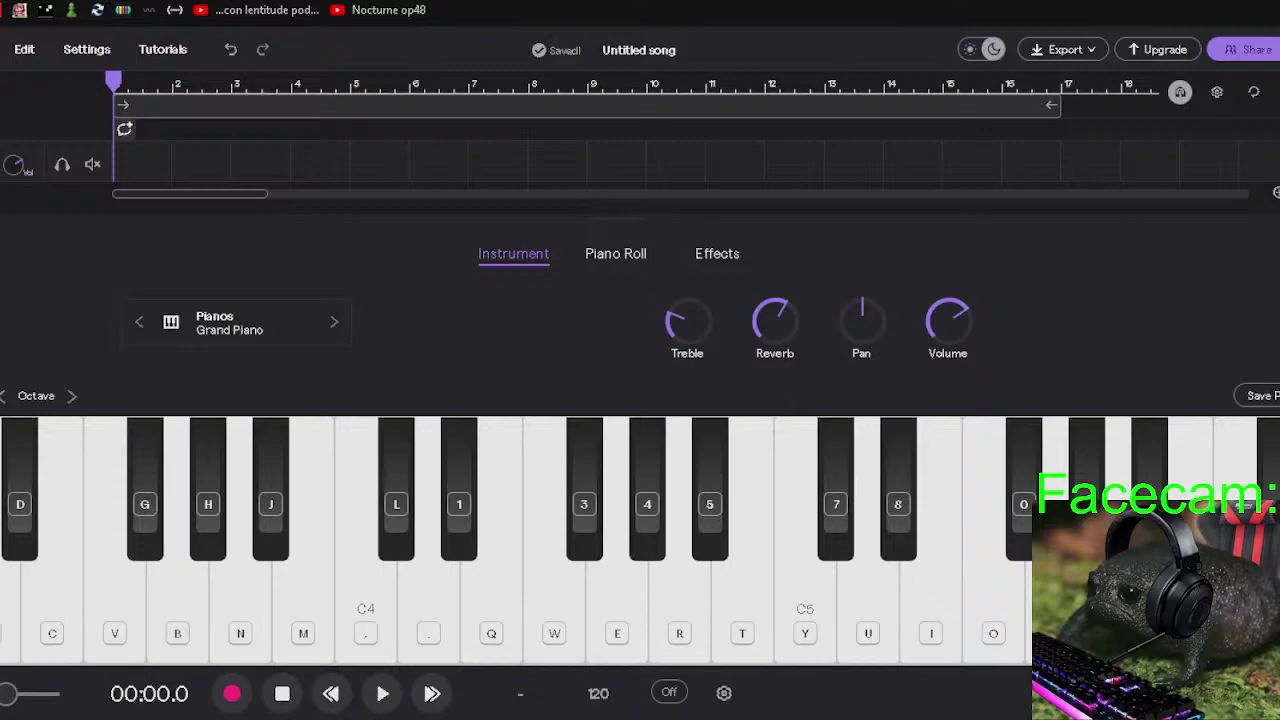
Try the descending piano phrase B4, G4, D4, B3 and A#3 over a low G3.
key("b")
key("t")
key("e")
key("period")
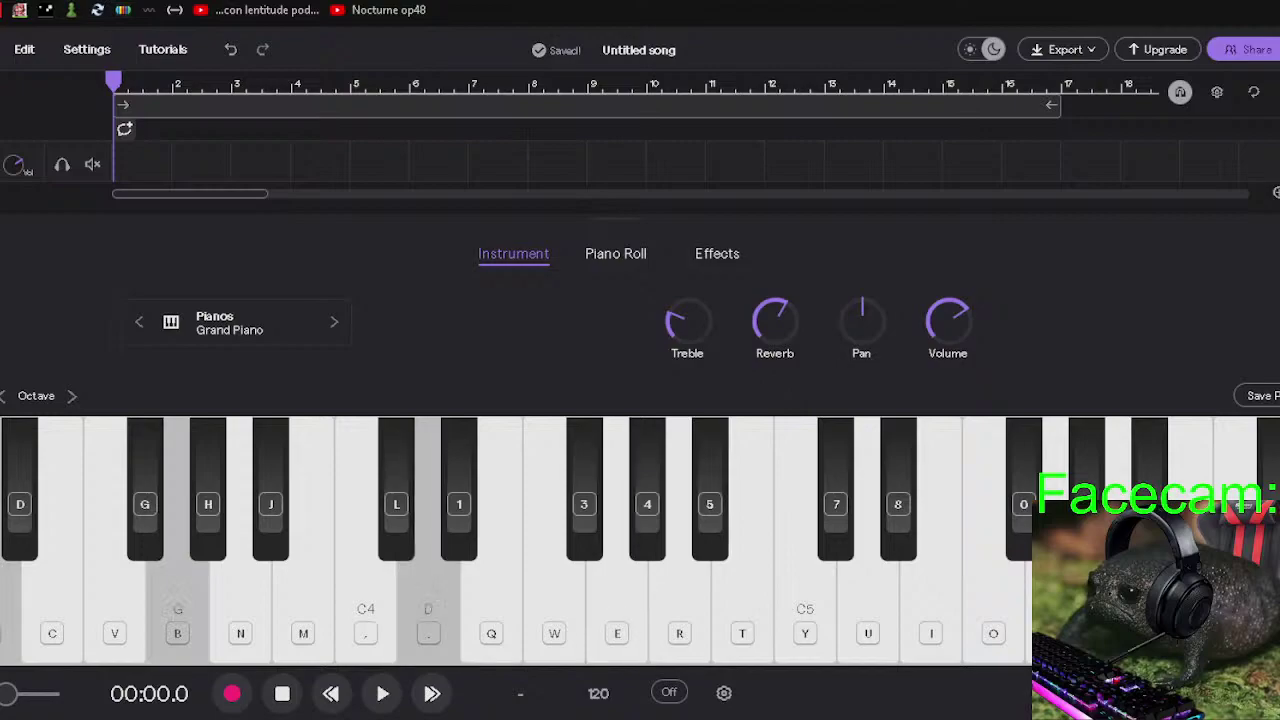
key("m")
key("j")
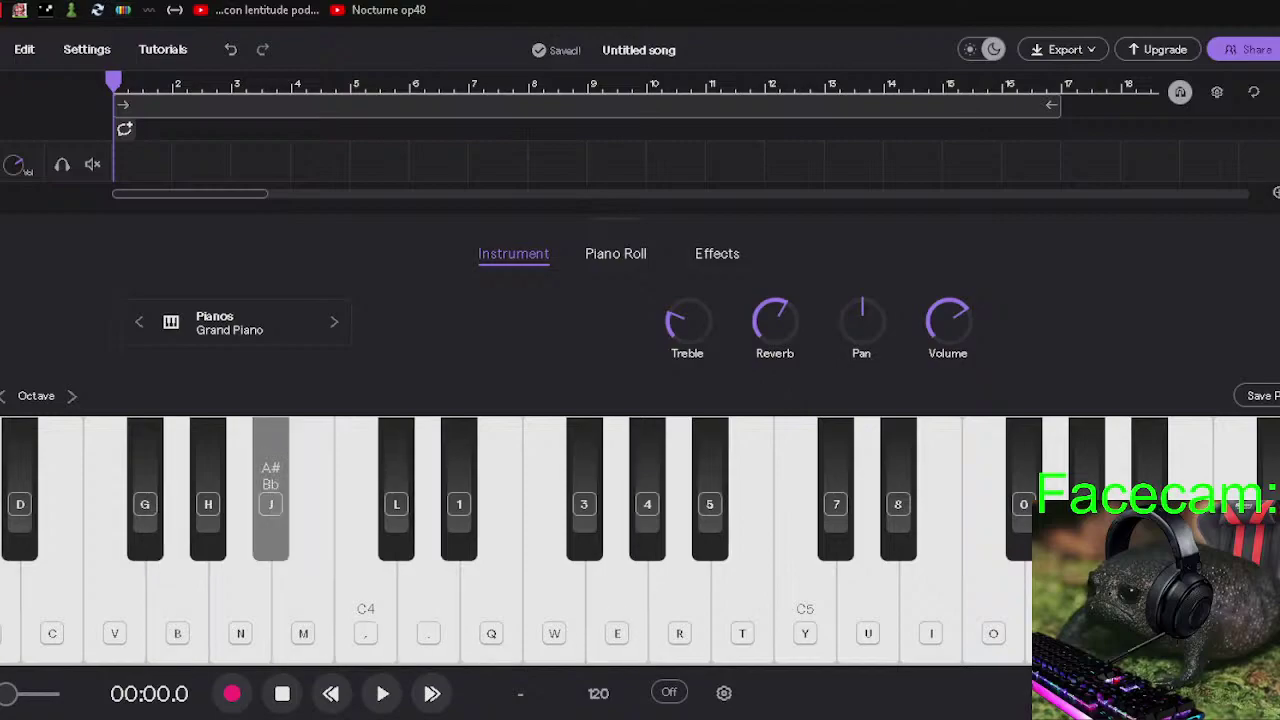
Continue the unrecorded piano phrase with F#4, E4, D4, G3, B3, D4, F#3 and F#4.
key("3")
key("q")
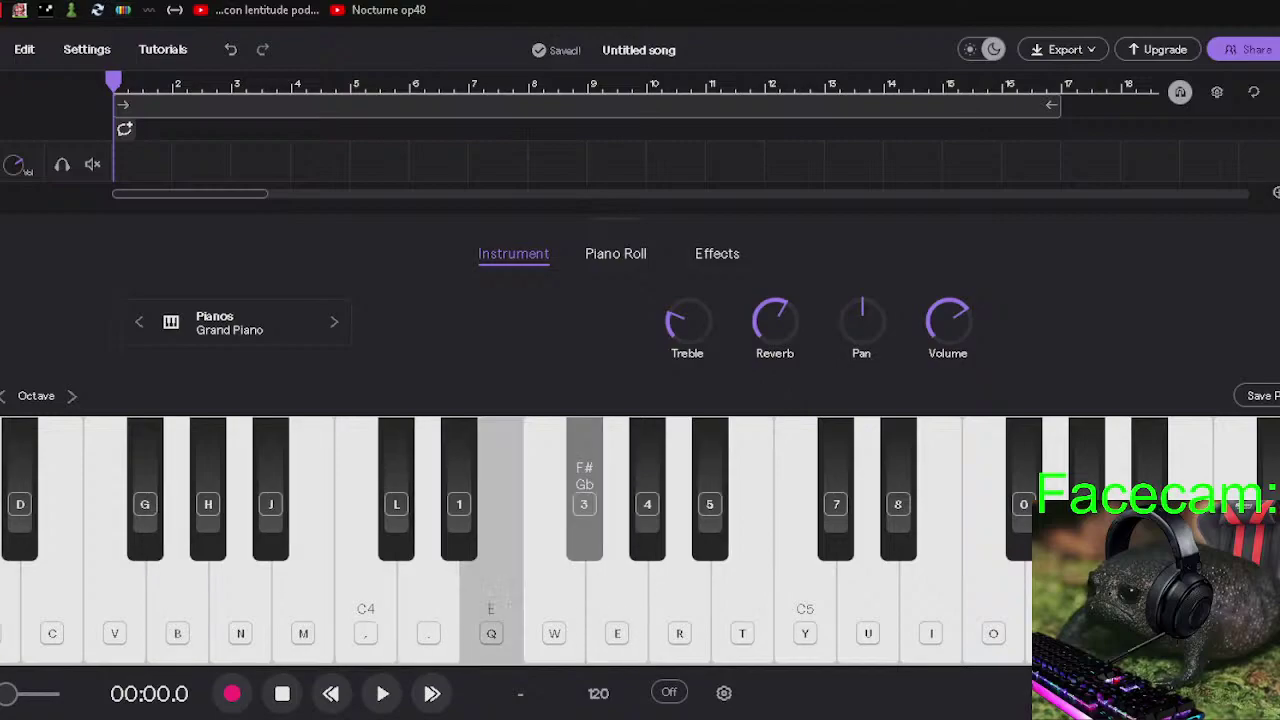
key("period")
key("b")
key("m")
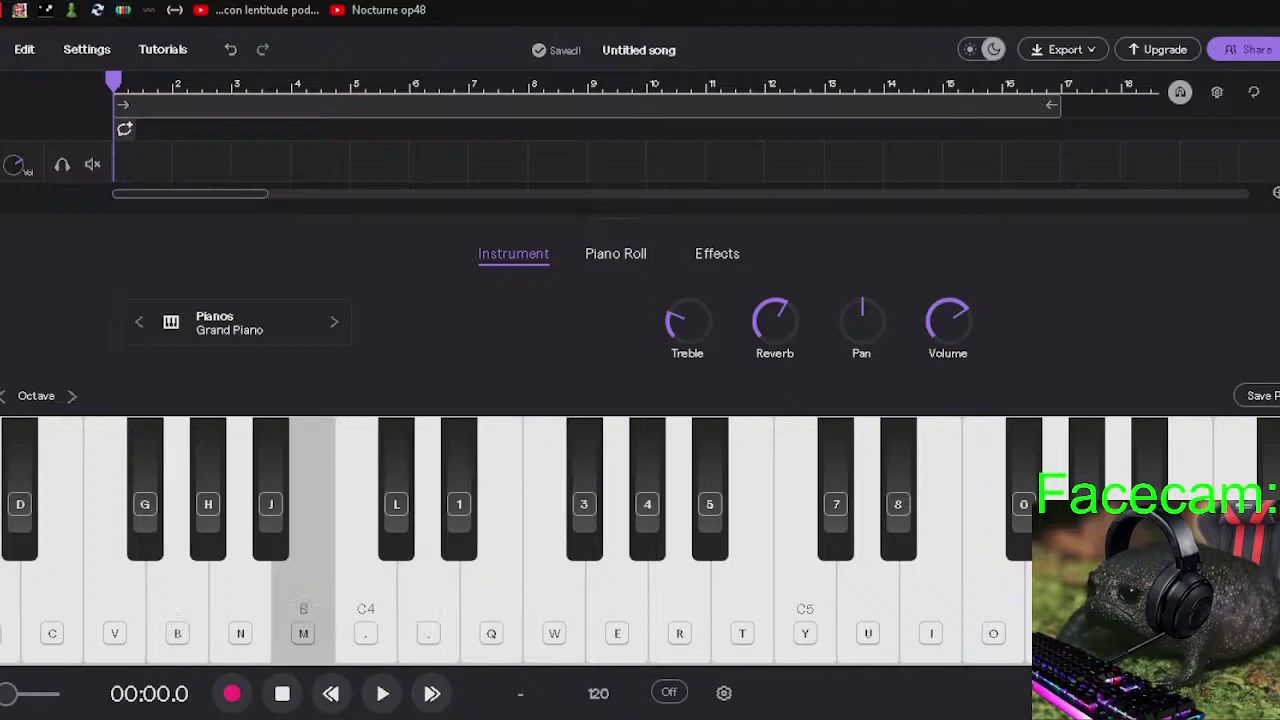
key("period")
key("g")
key("3")
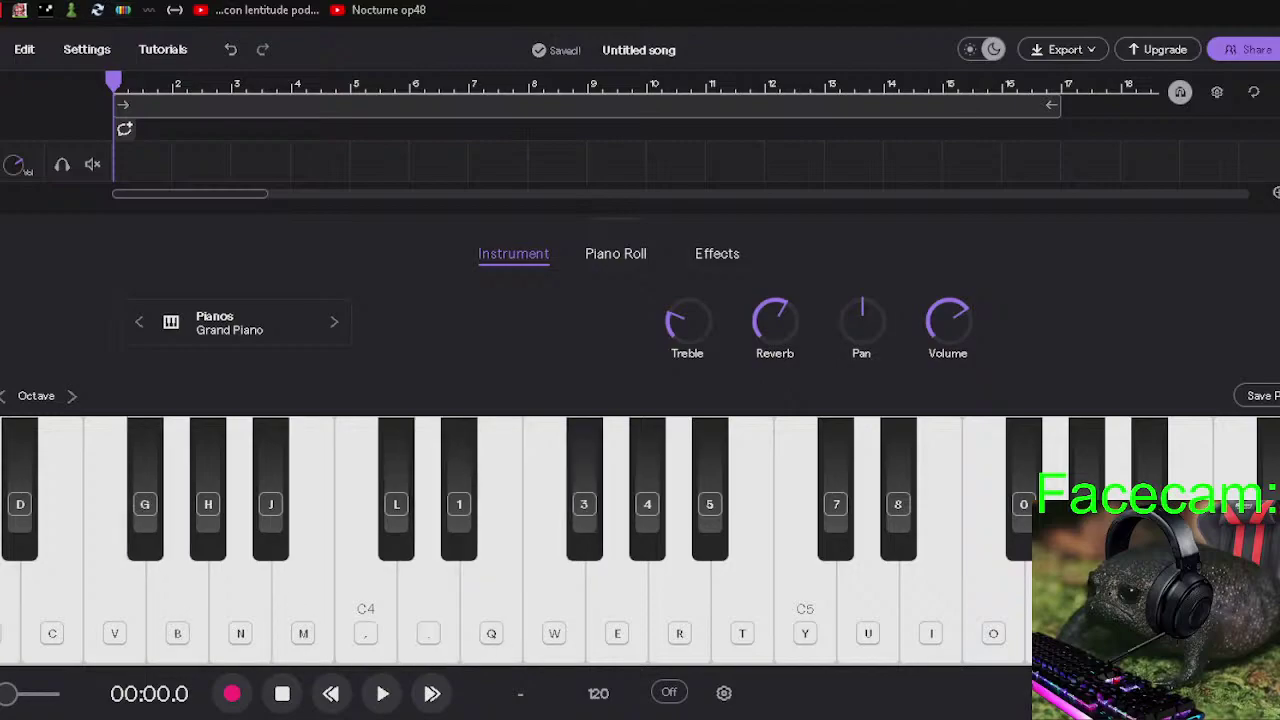
Play the unrecorded octave pairs G3–G4 and E3–E4, followed by F#4, D#3, D#4 and F4.
key("b")
key("e")
key("c")
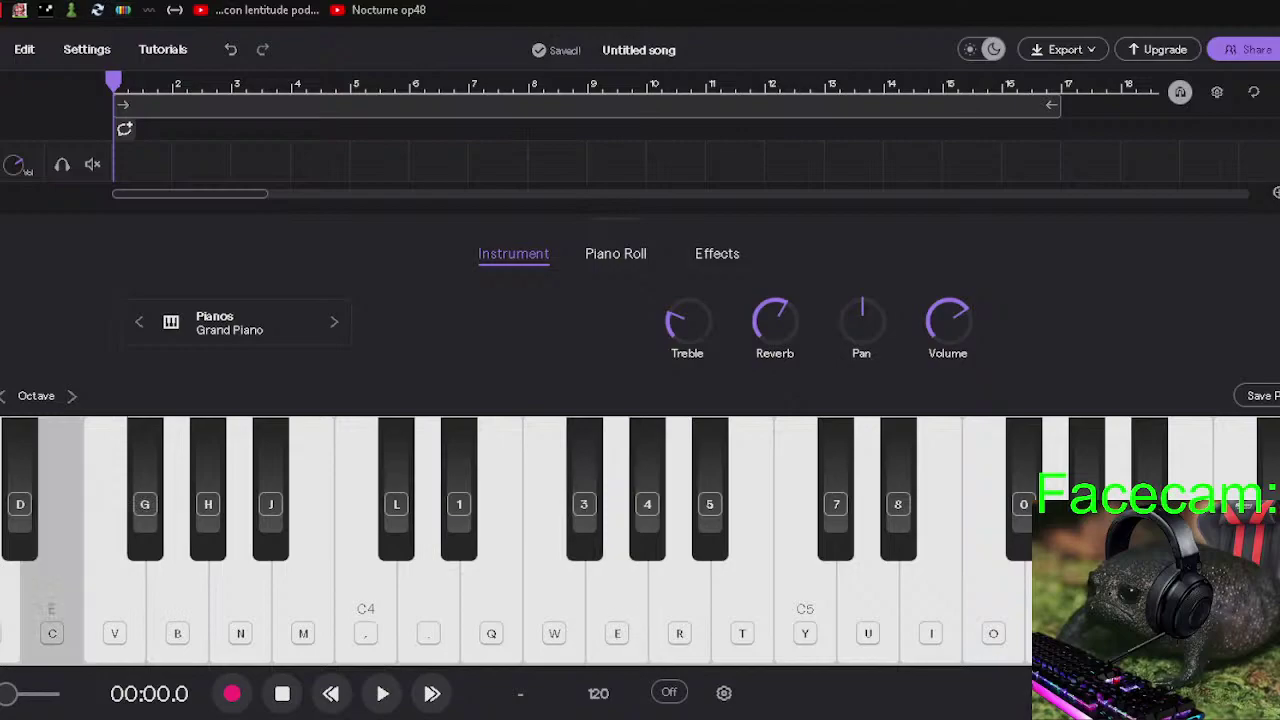
key("q")
key("3")
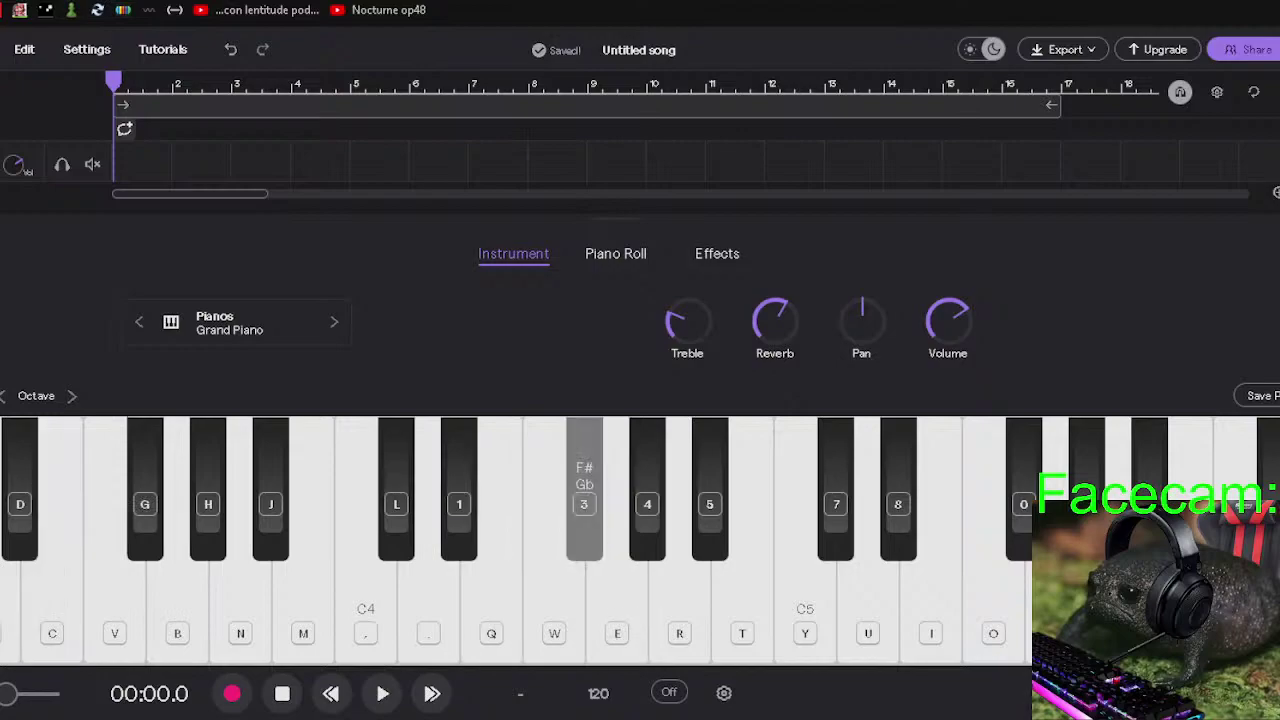
key("d")
key("1")
key("w")
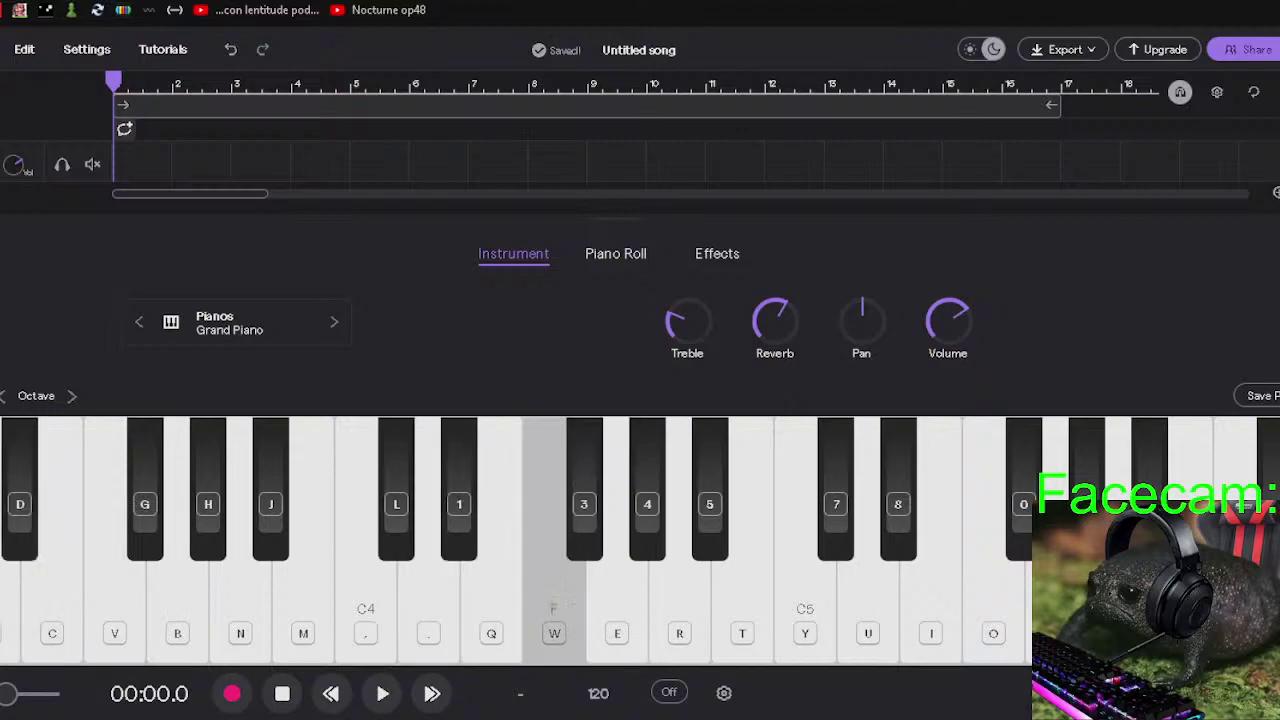
Finish the trial piano phrase with D4, G3, B3, D4 twice, D#4, G4 and B4.
key("period")
key("b")
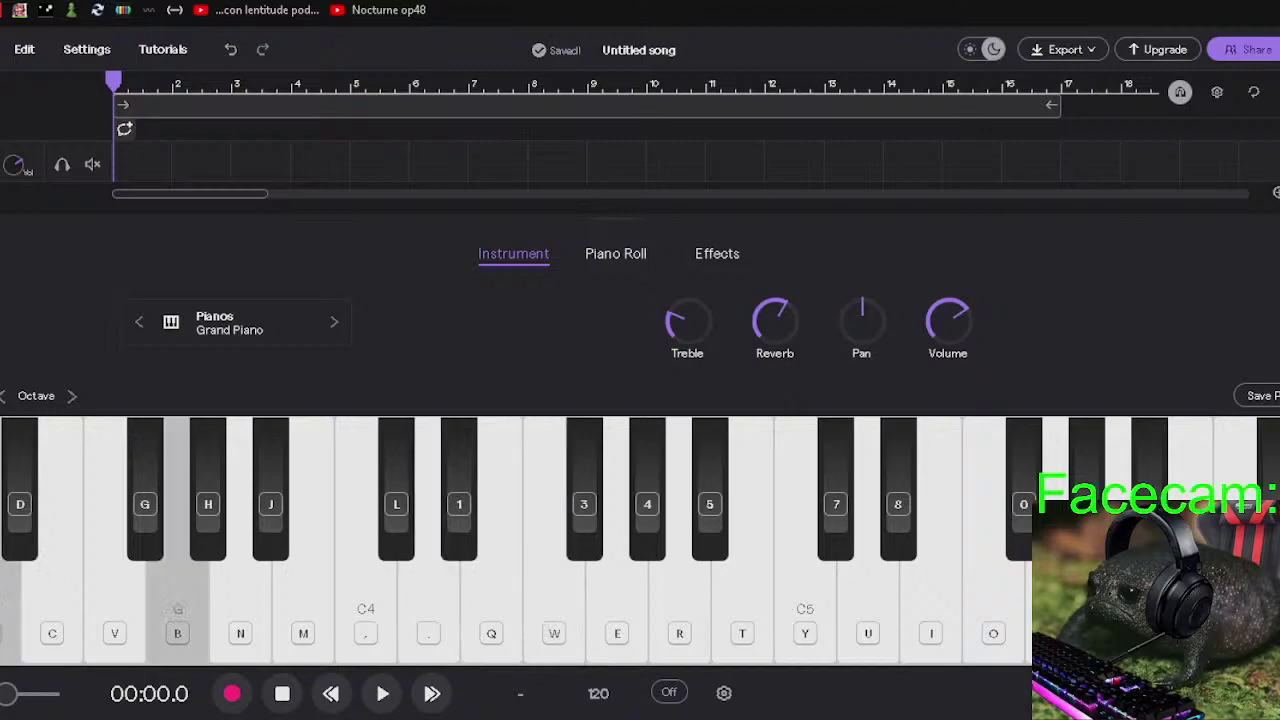
key("m")
key("period")
key("period")
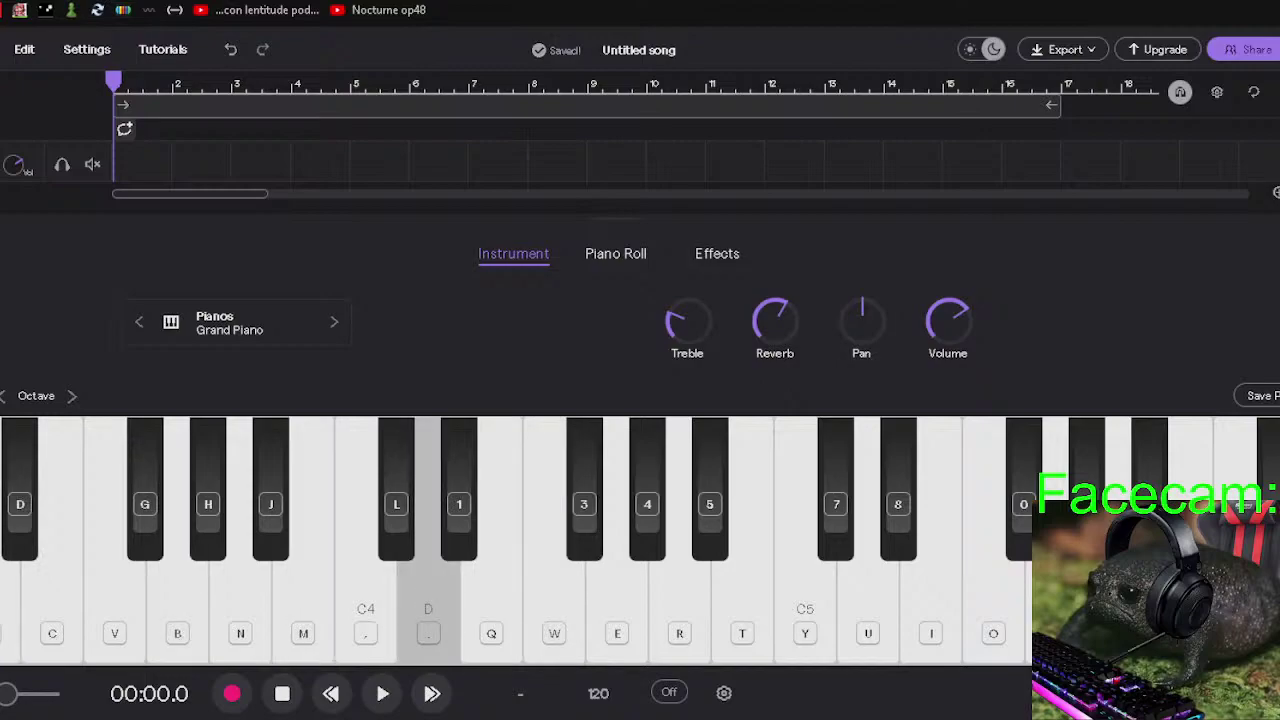
key("1")
key("e")
key("t")
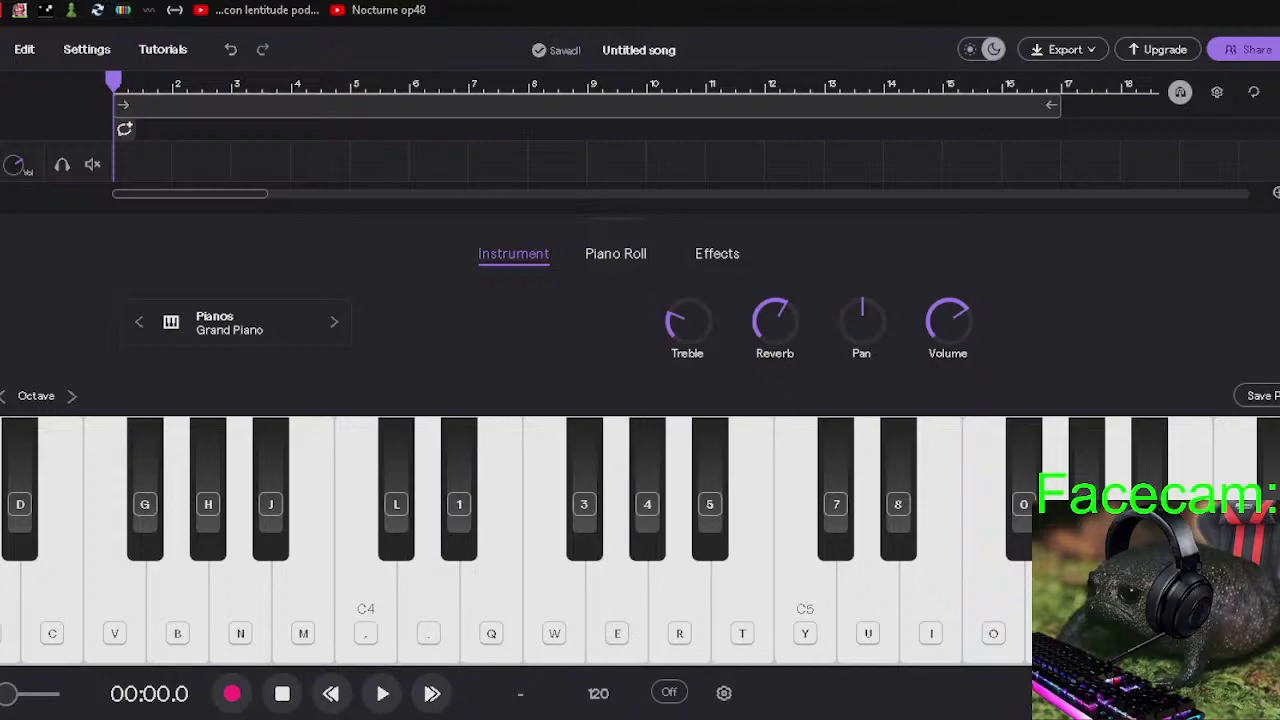
Try a G#3 followed by alternating D3 and G3 bass notes on the piano.
key("h")
key("x")
key("b")
key("x")
key("b")
Shift the piano keyboard one octave lower and test it with notes such as B2, D3, D4, E4 and F4.
left_click(8, 397)
key("m")
key("period")
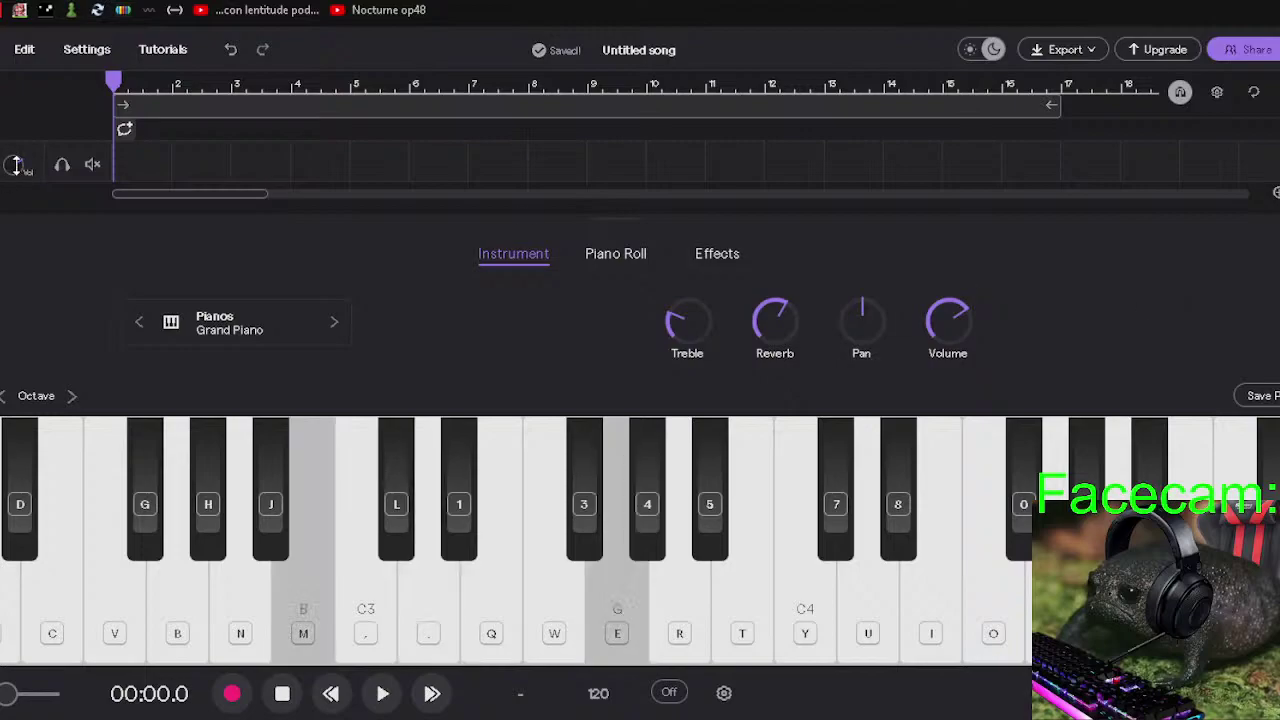
key("period")
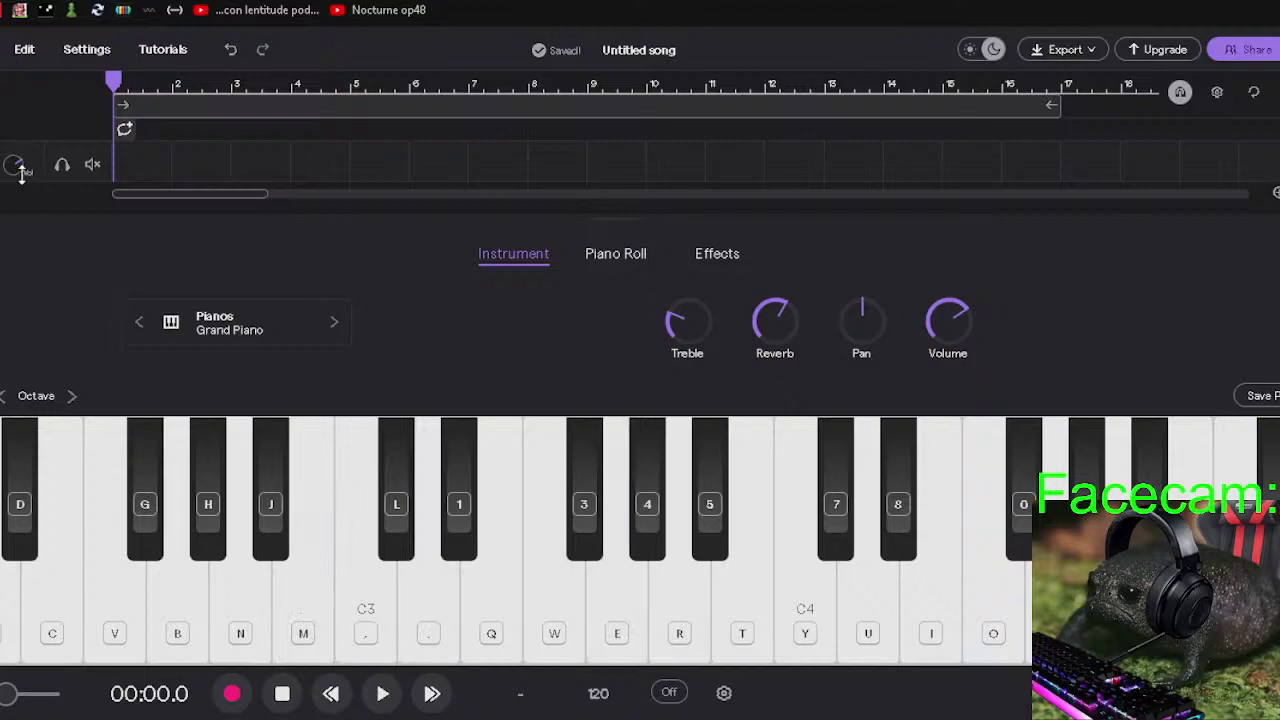
key("u")
key("i")
key("o")
Look through the empty piano roll, the metronome and count-in settings and the Grand Piano track's options.
left_click(620, 257)
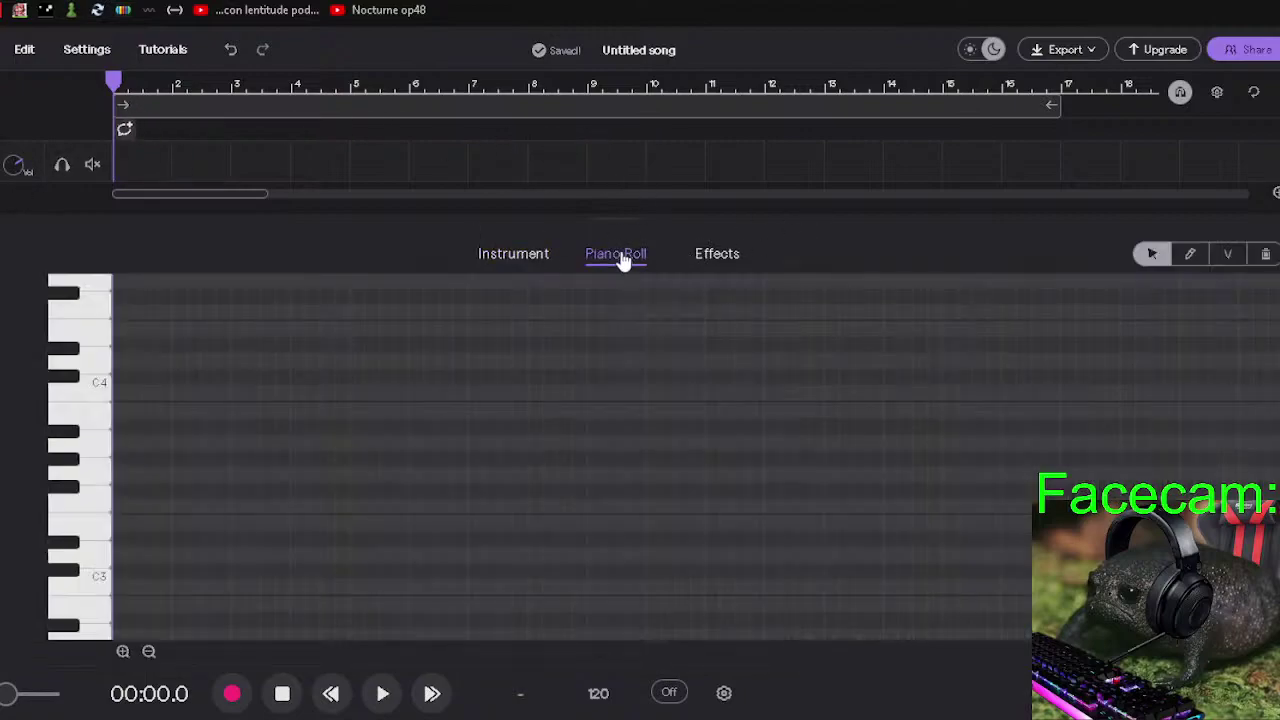
left_click(526, 258)
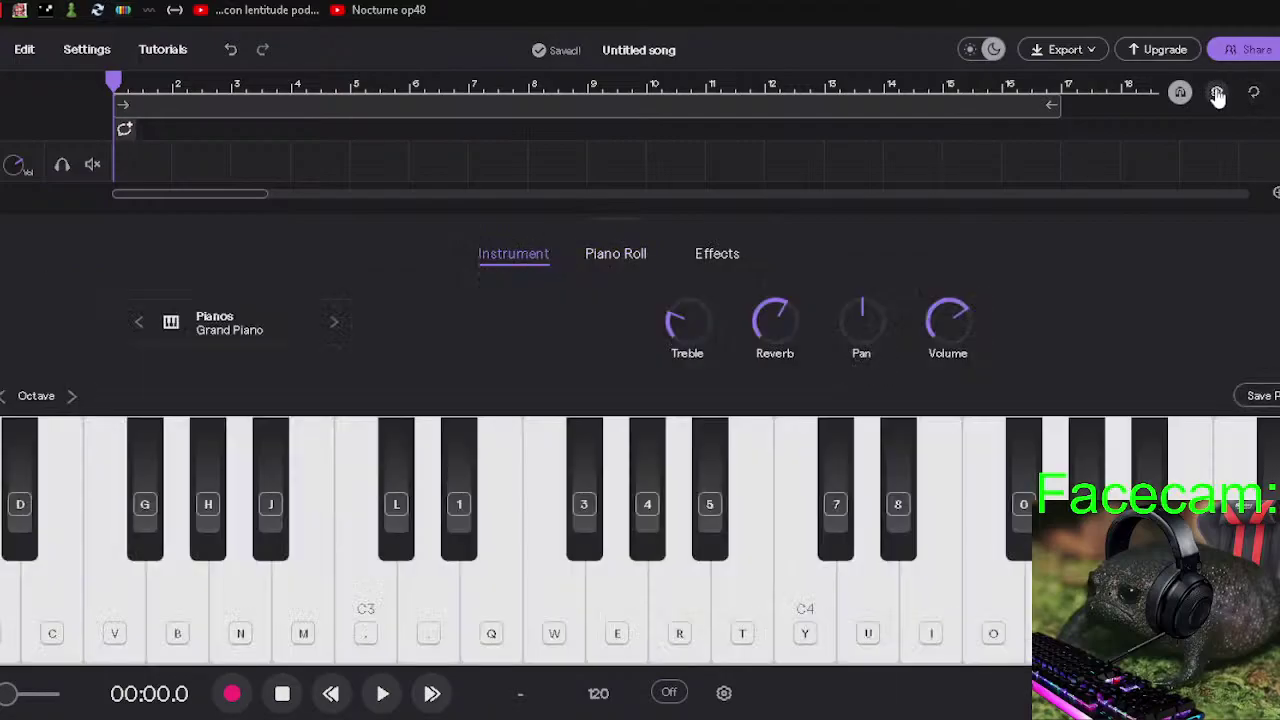
left_click(724, 693)
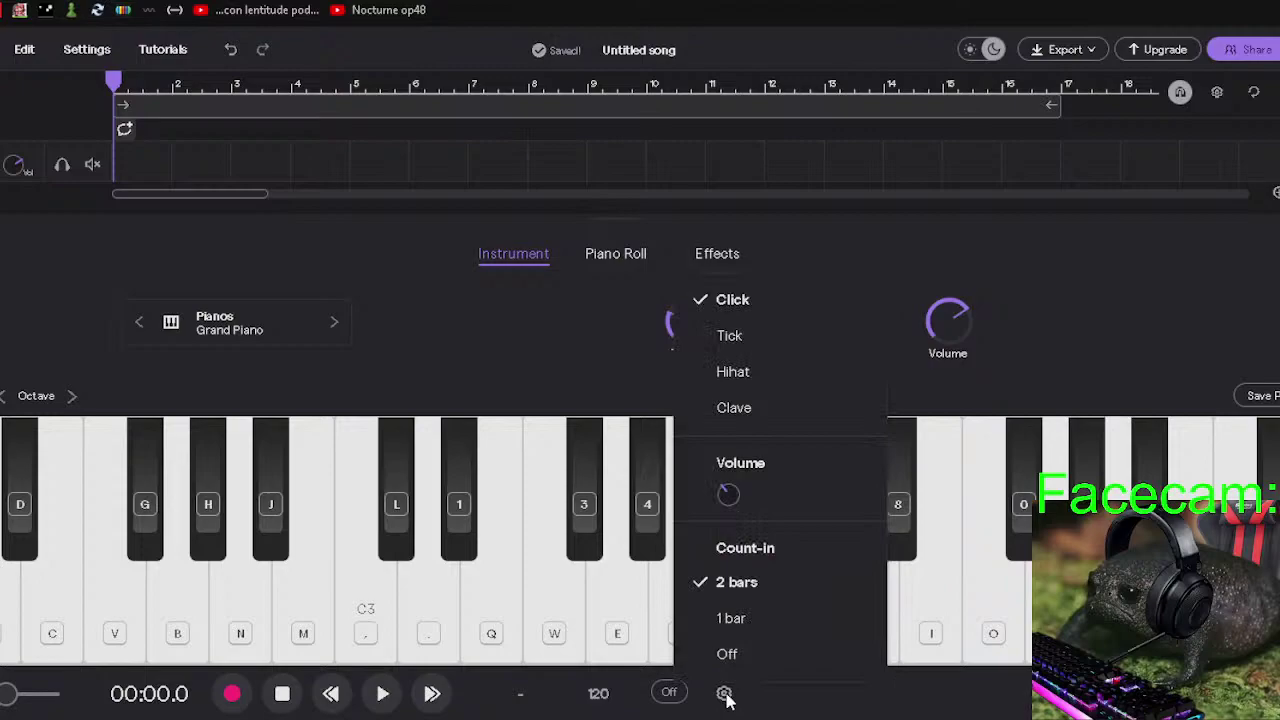
left_click(725, 694)
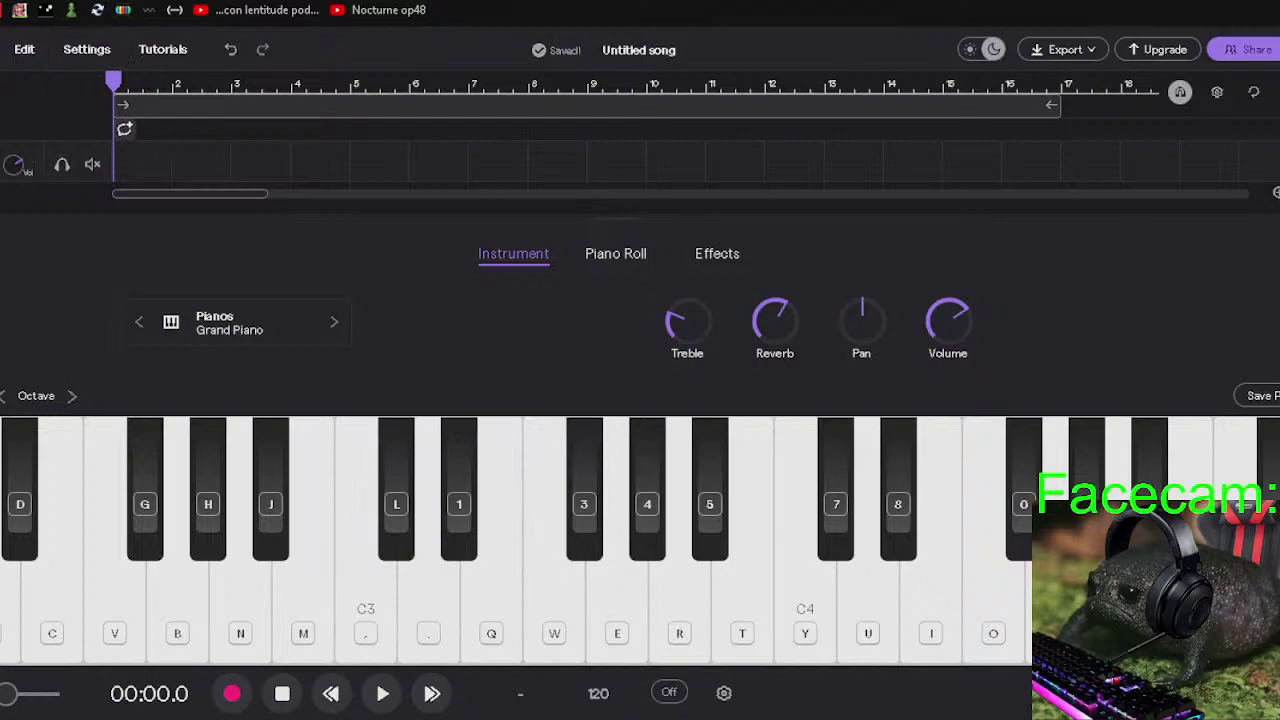
left_click(15, 165)
left_click(52, 415)
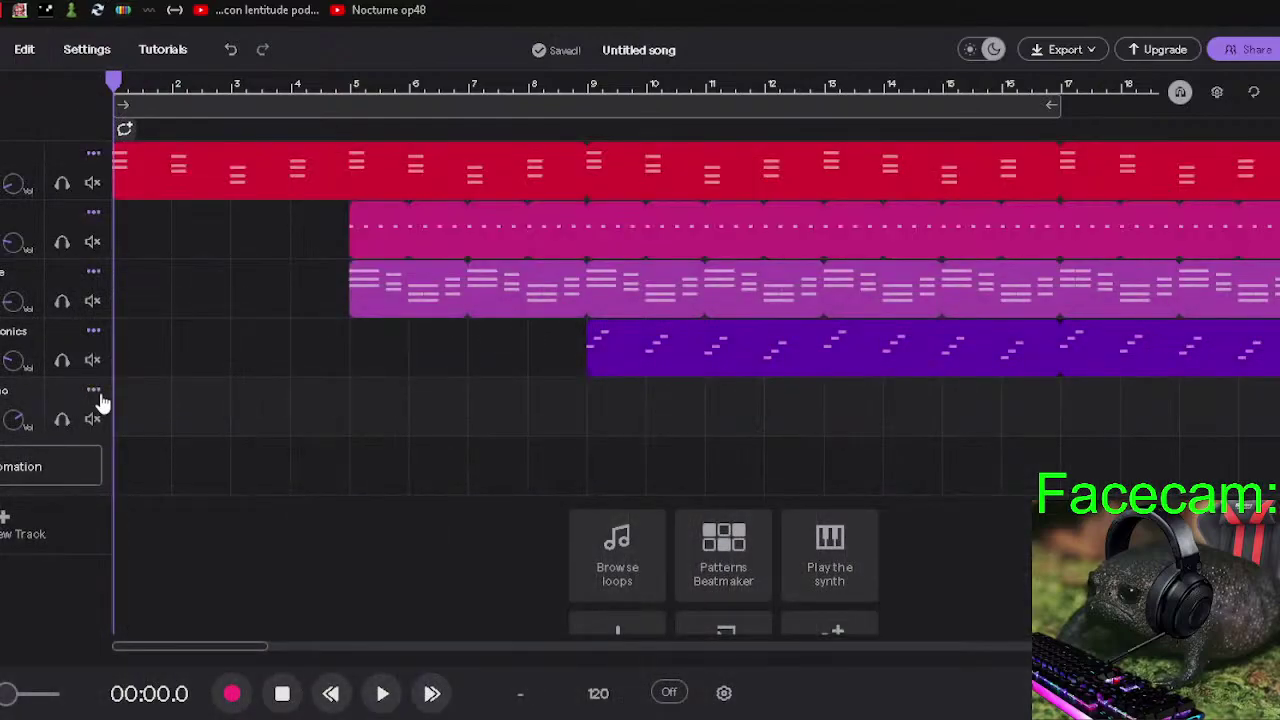
left_click(93, 390)
left_click(76, 396)
double_click(12, 392)
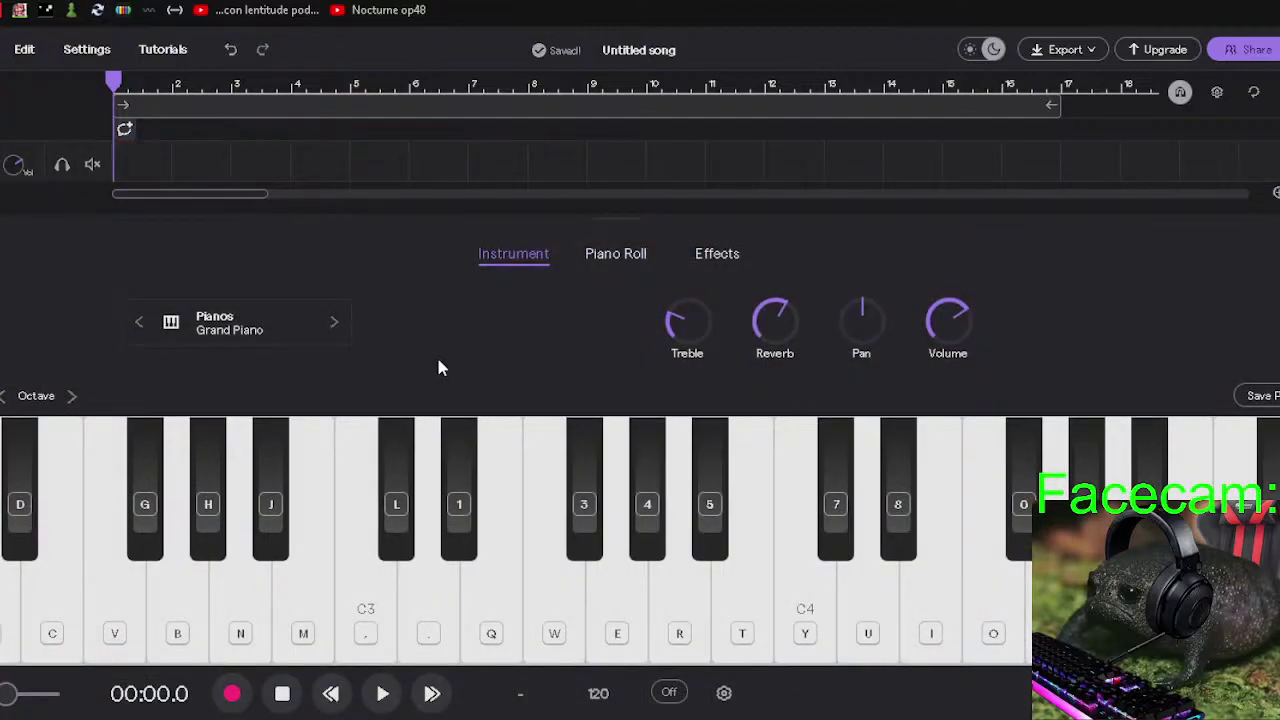
Try B3 and D4 together repeatedly on the lowered piano keyboard without recording.
key("t")
key("u")
key("t")
key("u")
key("t")
key("u")
key("t")
key("t")
key("u")
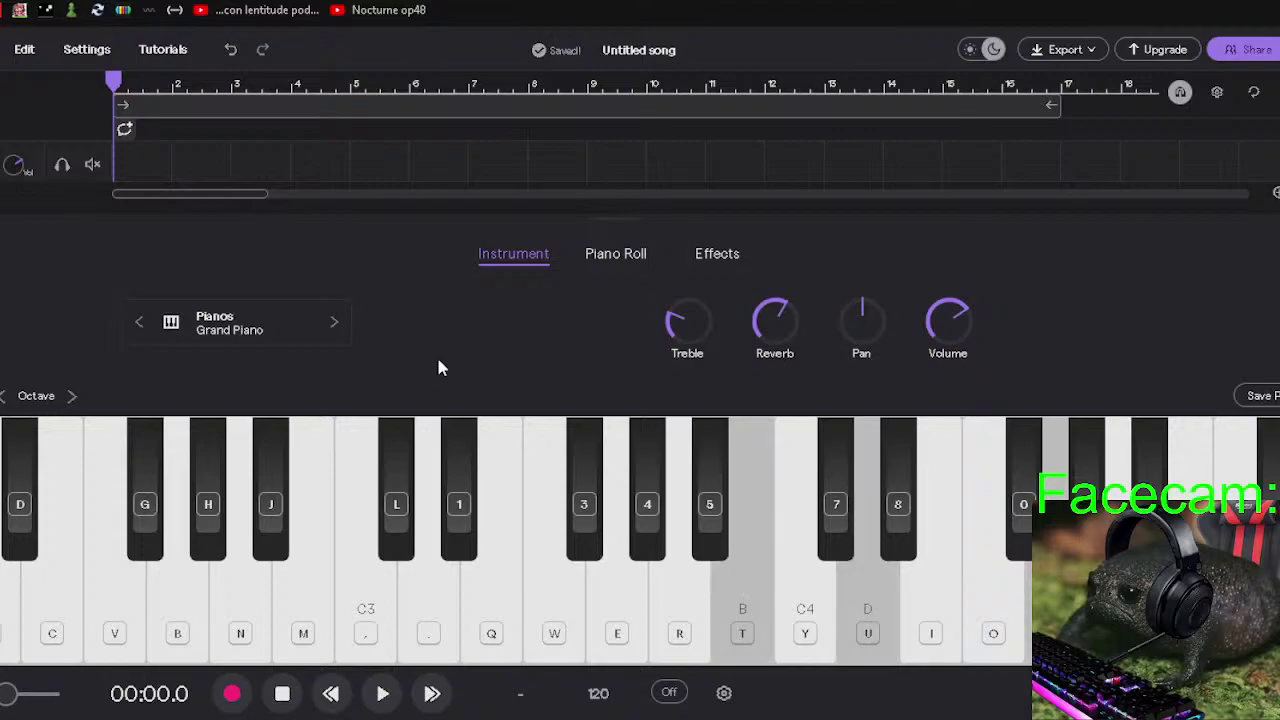
Try an F#3, A#3, C#4 and A#4 chord, followed by G3 and B3.
key("5")
key("3")
key("7")
key("equal")
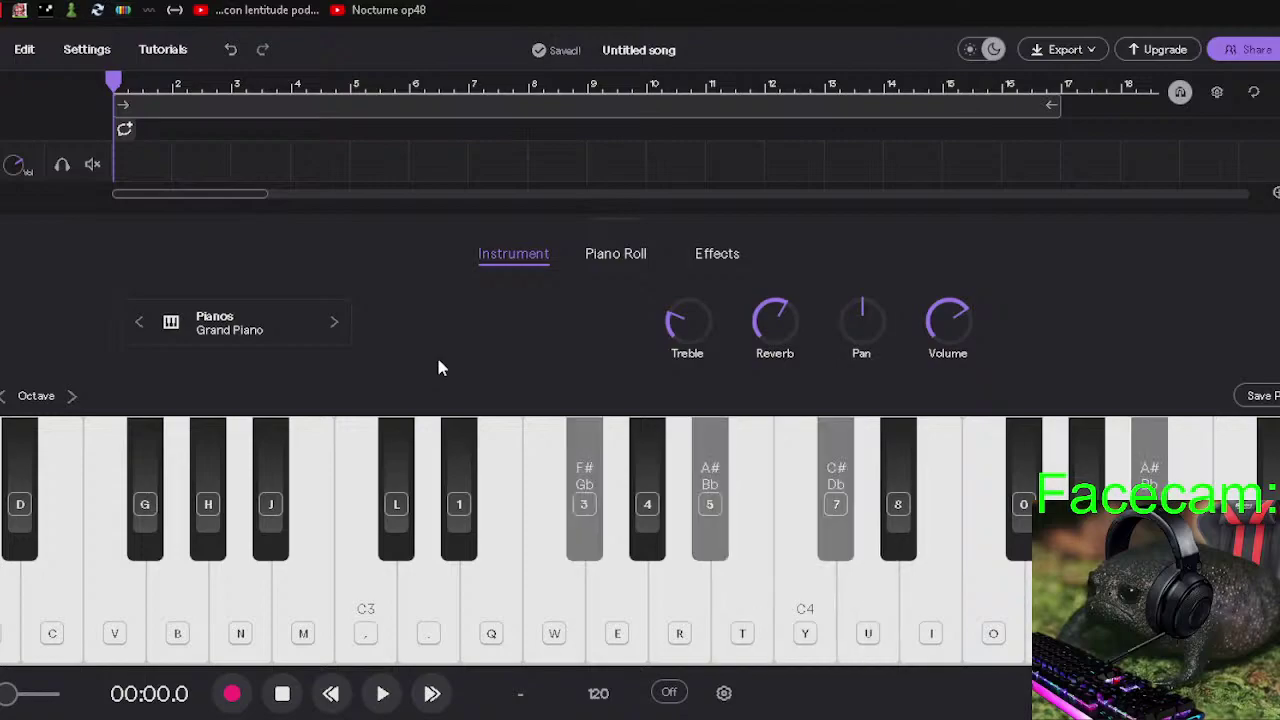
key("e")
key("t")
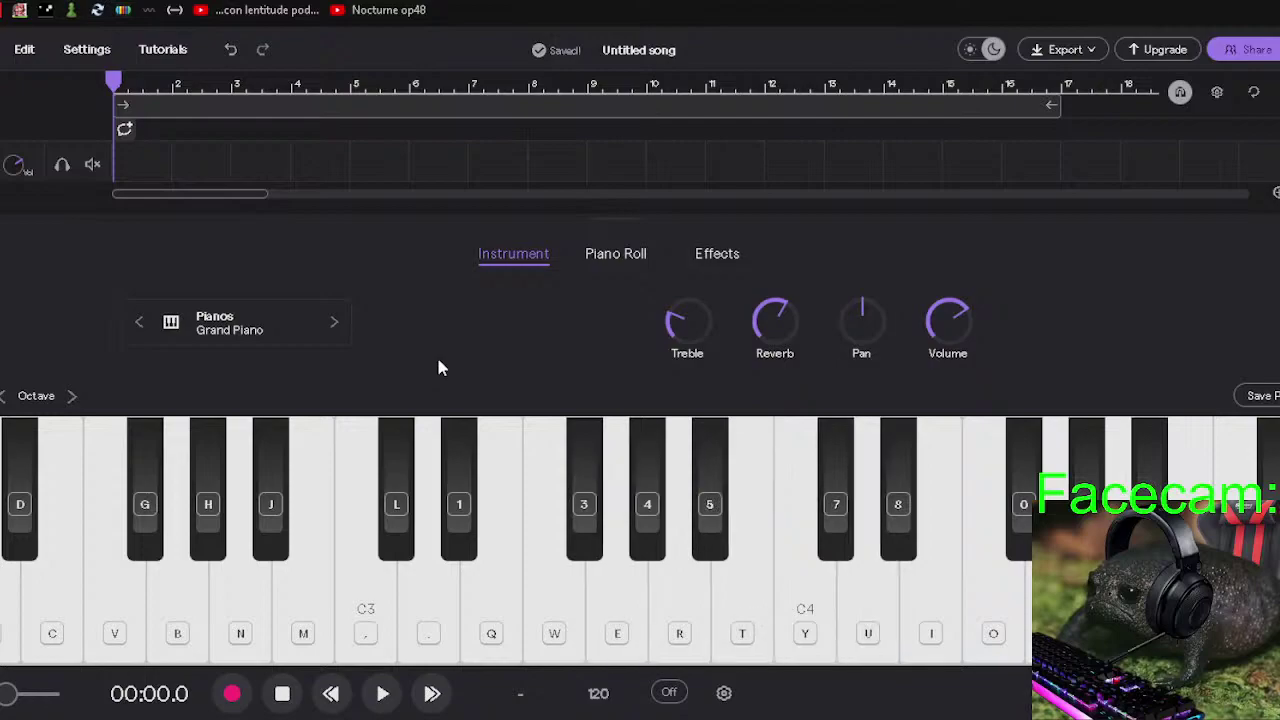
Try piano chords built from G3, B3, E4, G4 and B4, moving to F#3, A#3 and C#4.
key("i")
key("e")
key("t")
key("p")
key("bracketright")
key("3")
key("5")
key("7")
Try the lowered phrase B3, G3, D3, B2, A#2 and F#3 over D2 and G2 bass notes.
key("x")
key("b")
key("t")
key("e")
key("period")
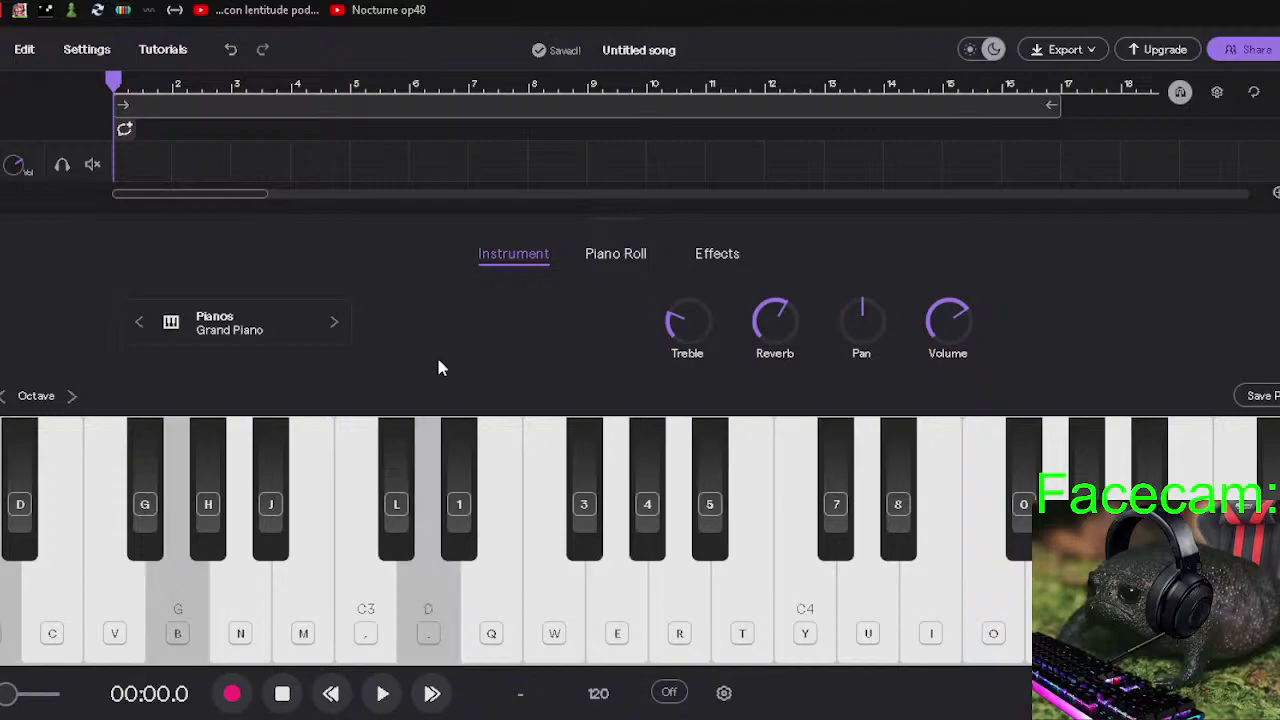
key("m")
key("j")
key("3")
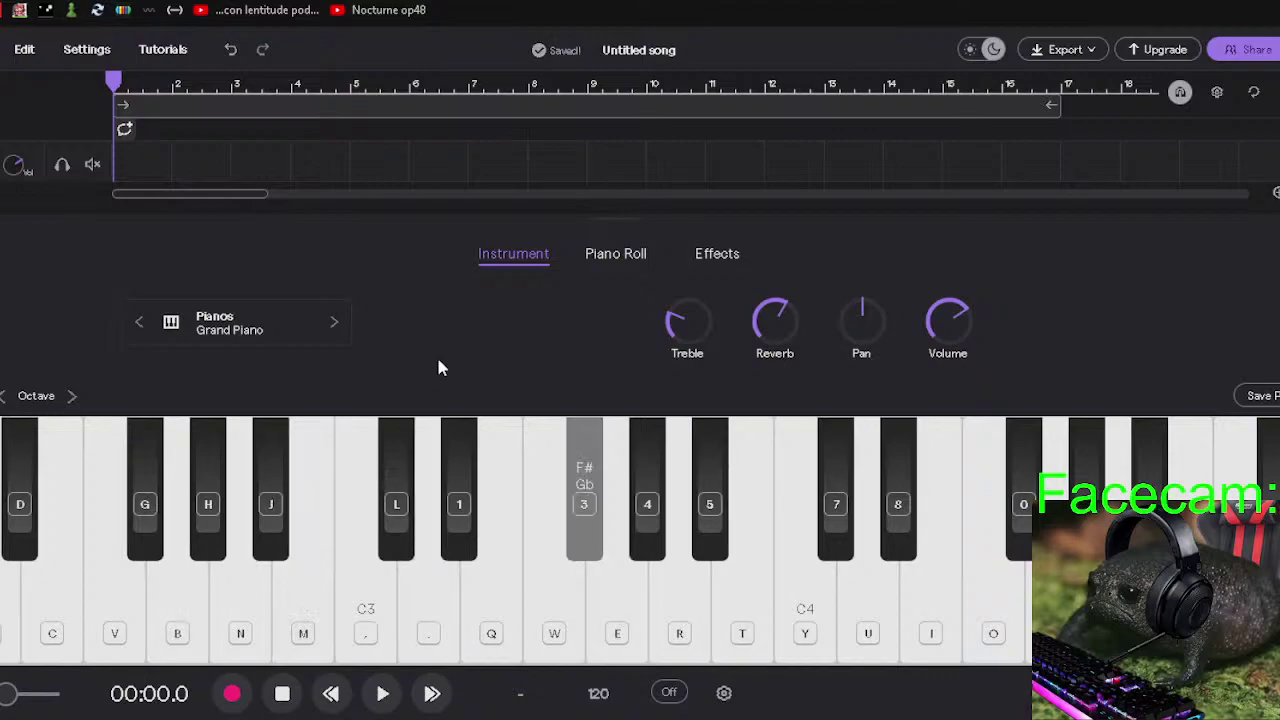
Continue the lowered trial phrase with E3, D3, G2, B2 and D3, then the octaves F#2–F#3 and G2–G3.
key("q")
key("period")
key("b")
key("m")
key("period")
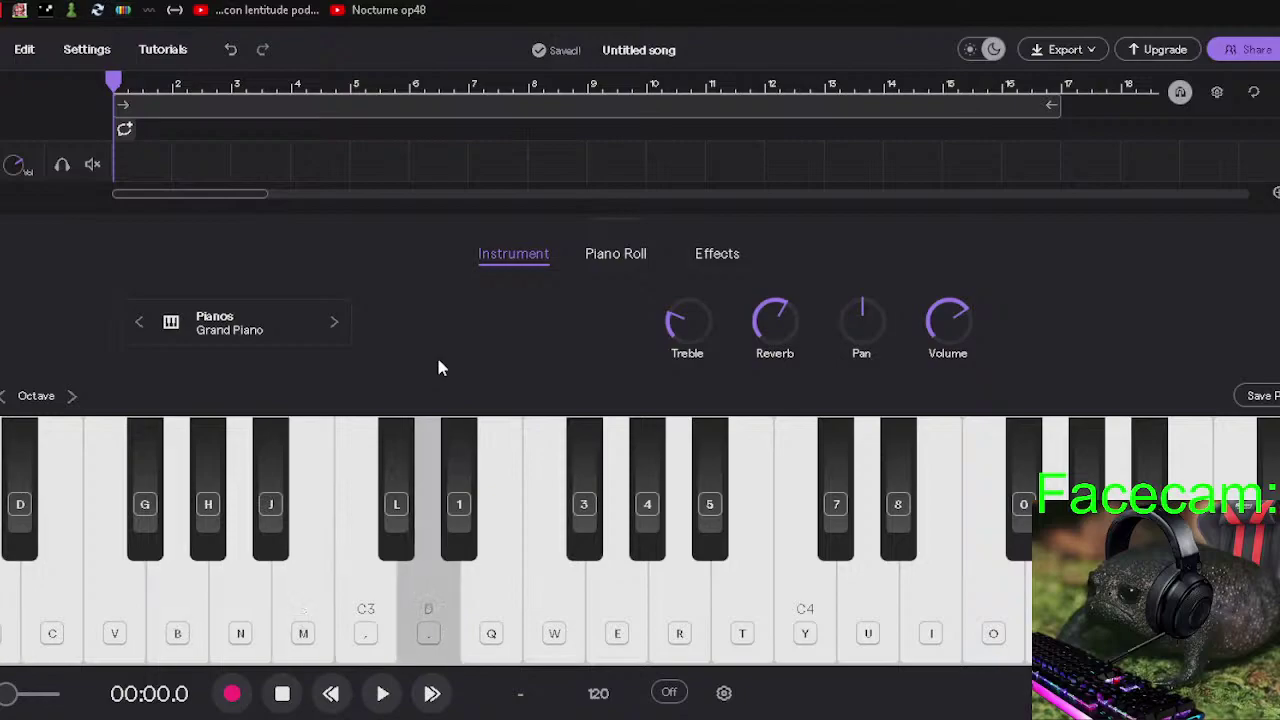
key("g")
key("3")
key("b")
key("e")
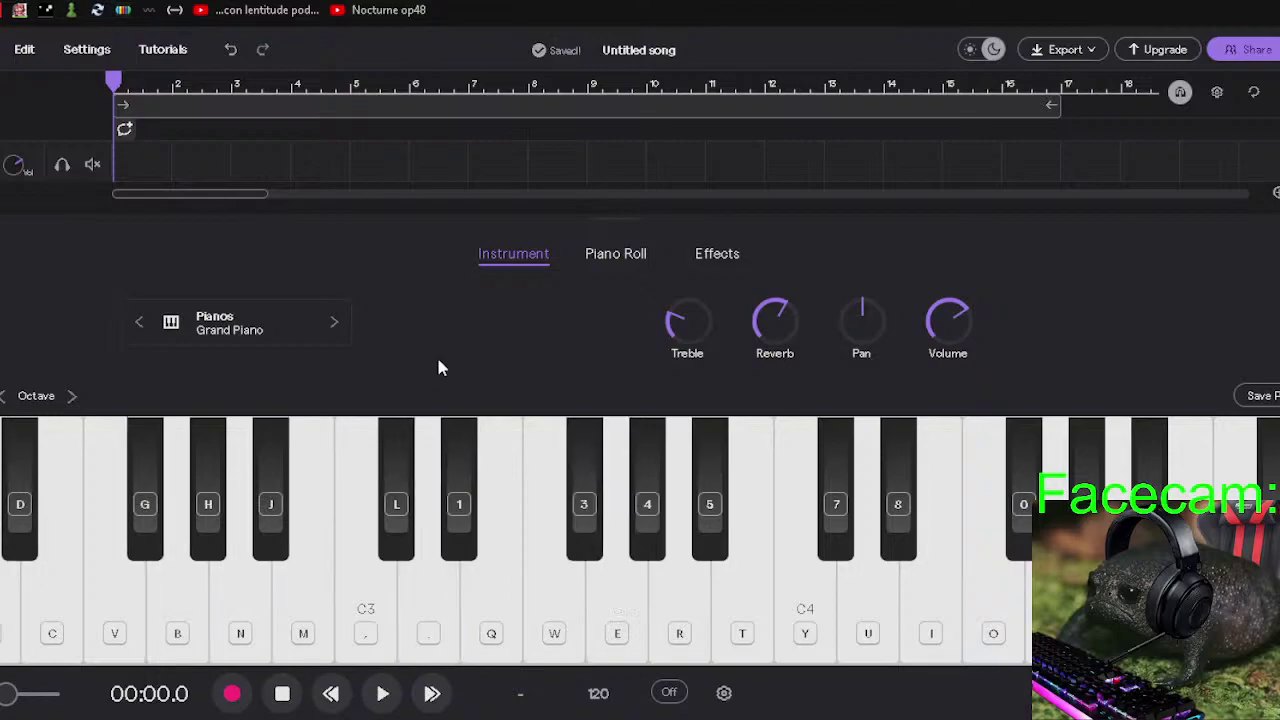
Play the lowered trial notes E2, E3, F#3, D#3, D#2, F3 and D3.
key("c")
key("q")
key("3")
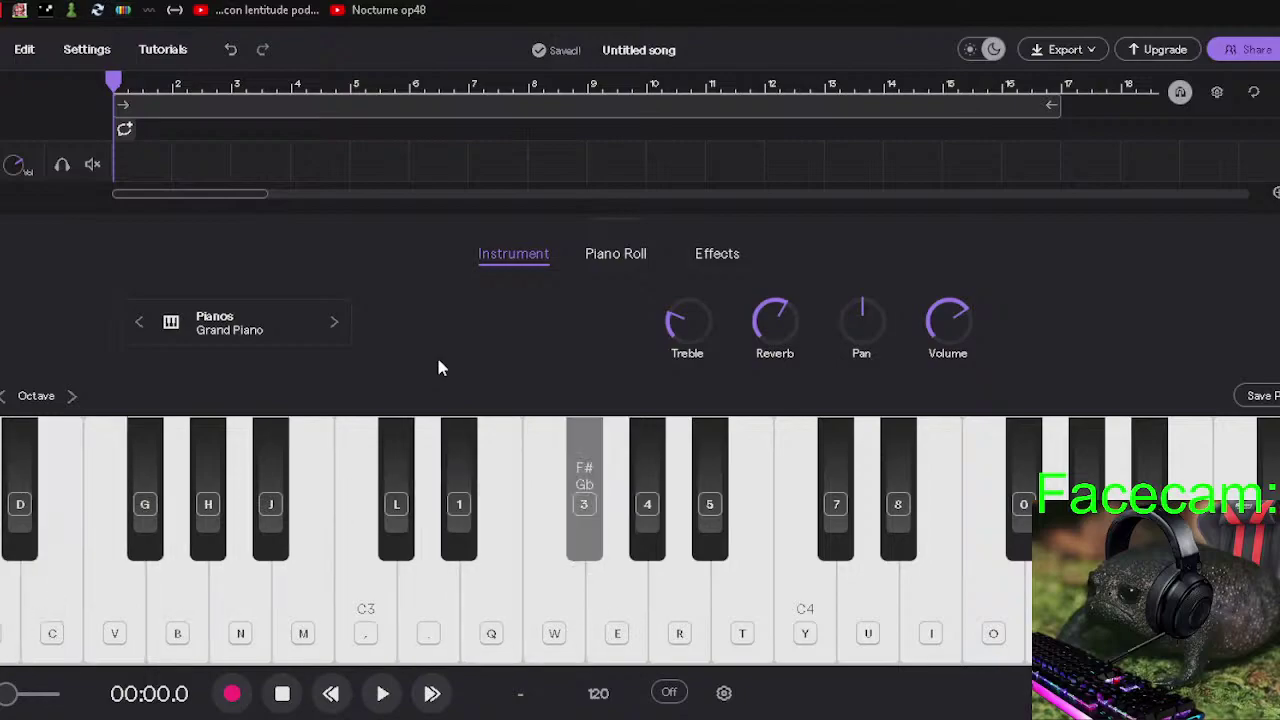
key("1")
key("d")
key("w")
key("period")
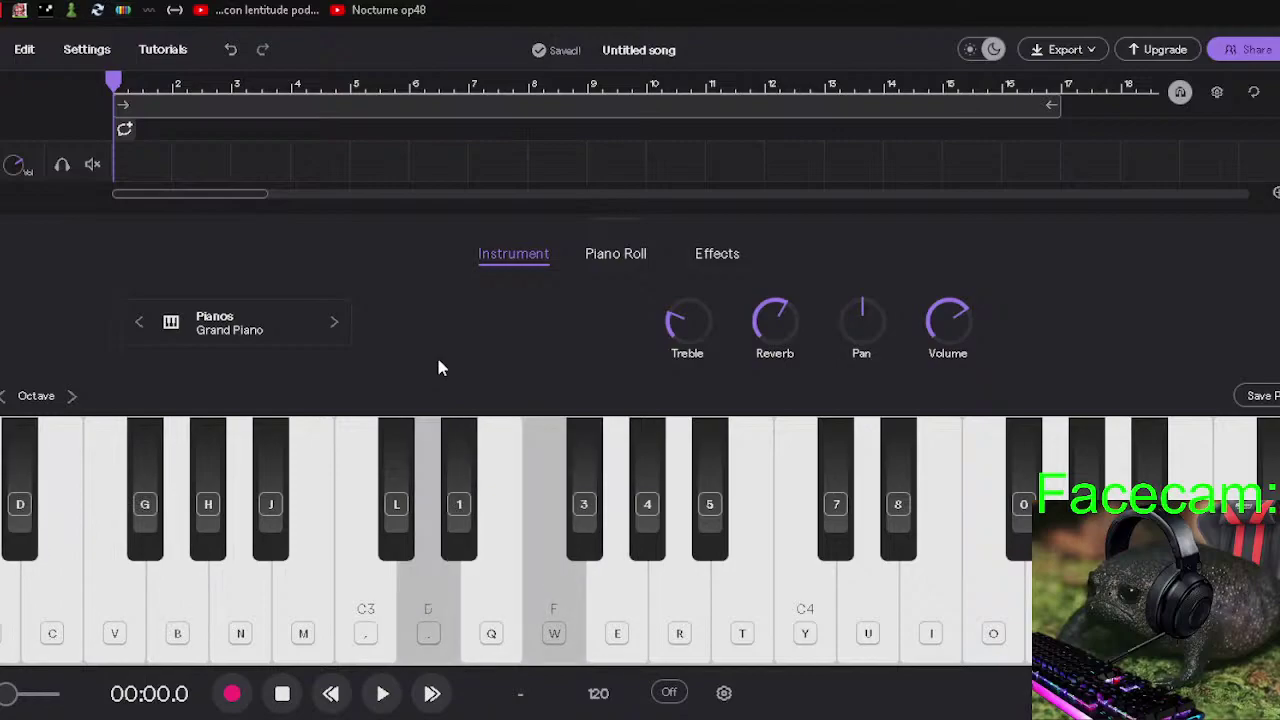
Finish the lowered trial phrase with D2, G2, B2, D3 twice, D#3, G3 and B3.
key("x")
key("b")
key("m")
key("period")
key("period")
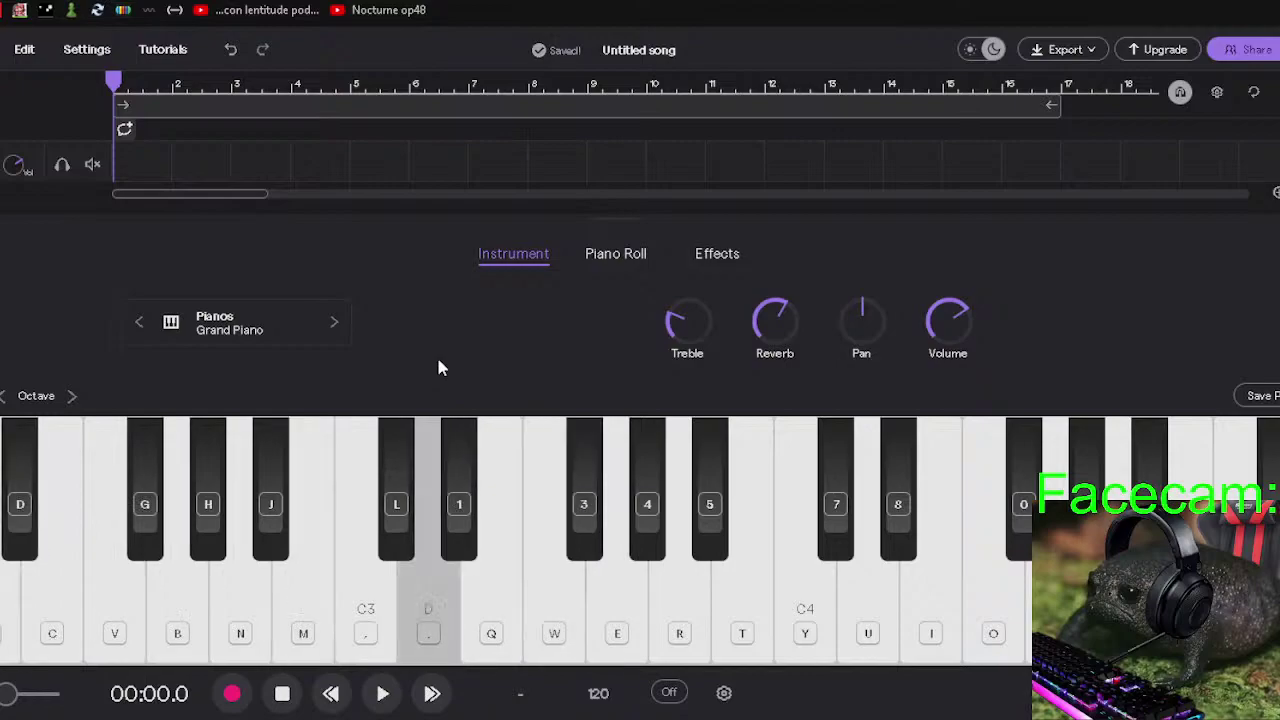
key("1")
key("e")
key("t")
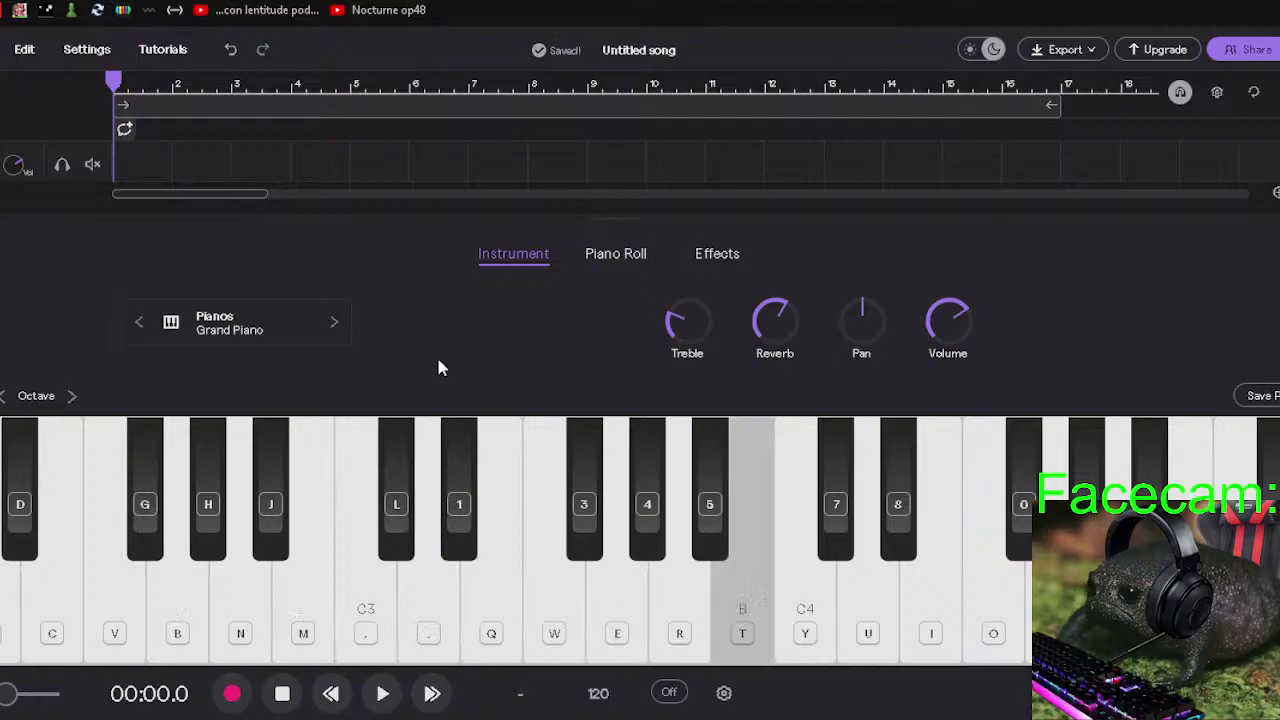
Try a closing piano chord of B2, D3, G3 and D4.
key("m")
key("period")
key("e")
key("u")
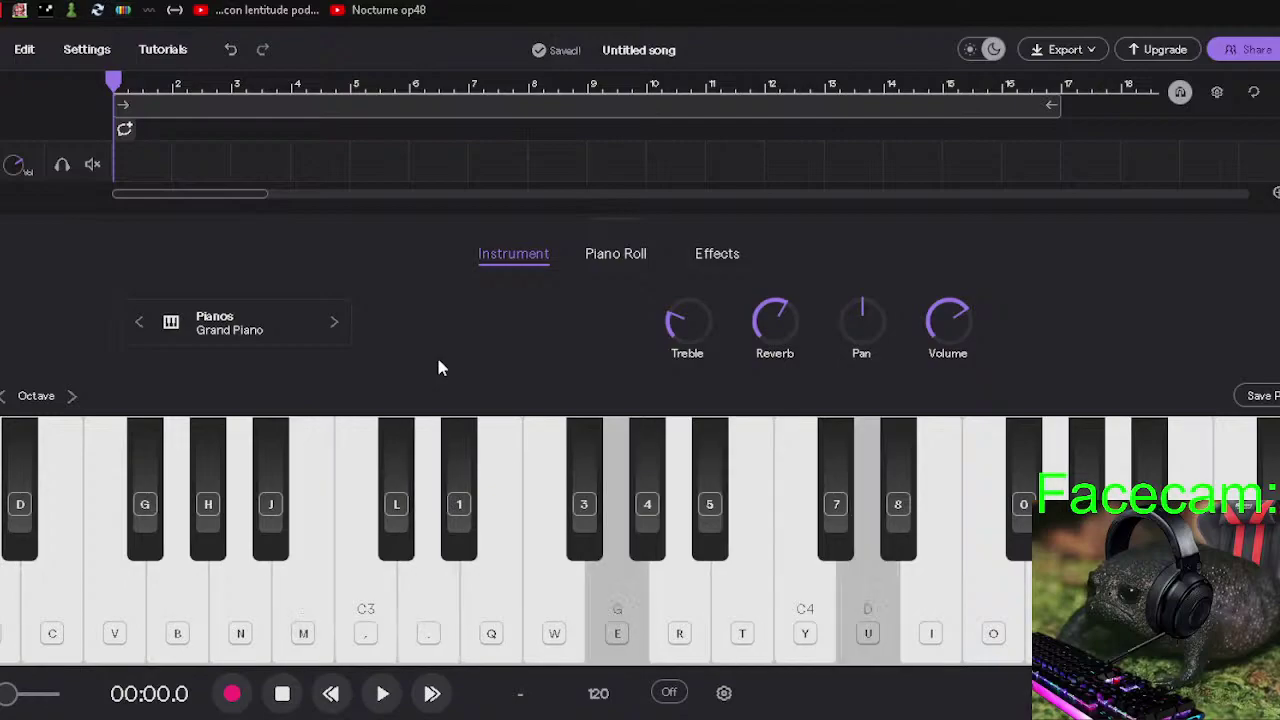
Try the piano notes B3 and A#3, then F#2, C#3 and A#2 with G#4 and F#4 above.
key("t")
key("5")
key("g")
key("l")
key("j")
key("minus")
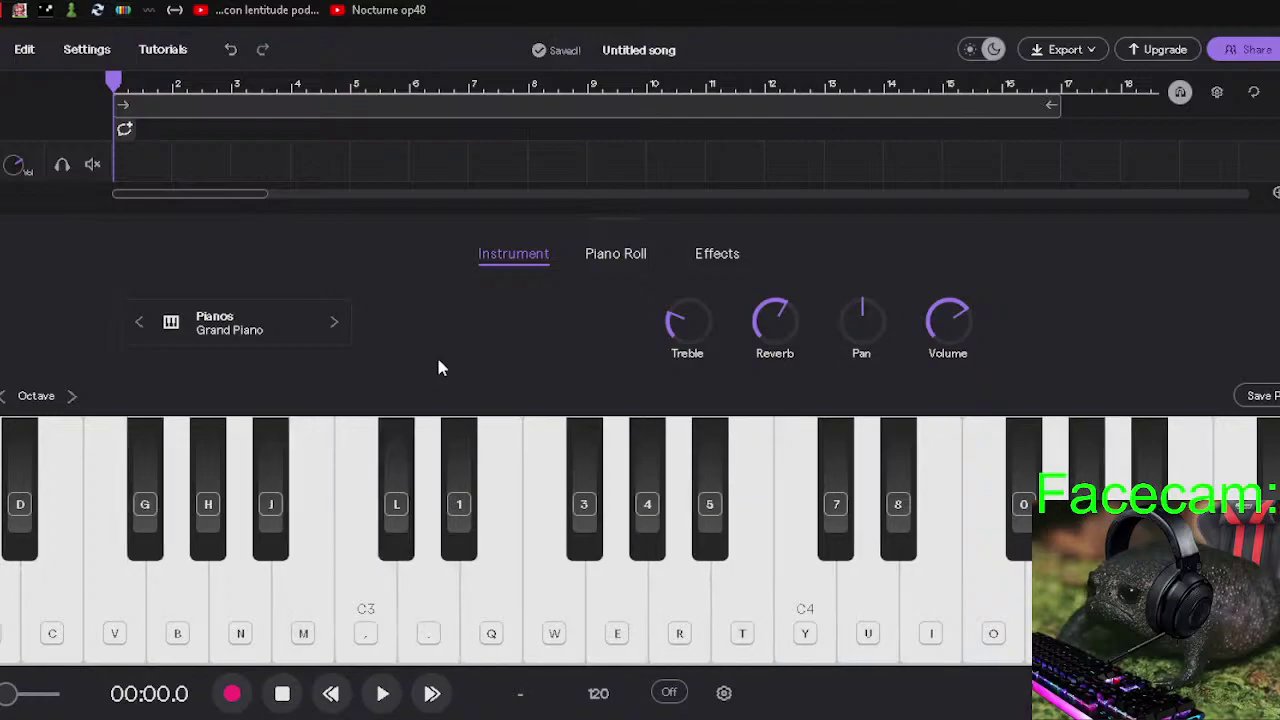
key("0")
Try a B2–D3 piano accompaniment with the melody notes D4, B3 and A#3.
key("m")
key("period")
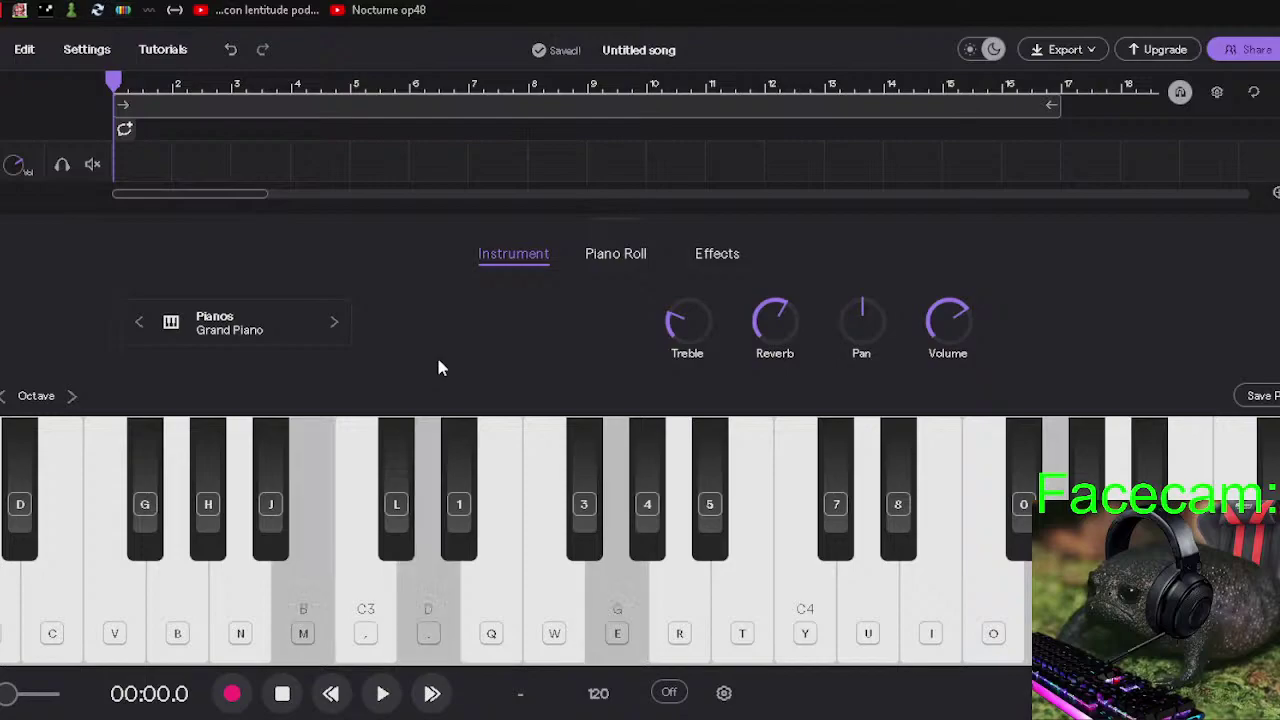
key("u")
key("t")
key("5")
Continue the trial with C#3, F#2, G#2 and A#2 under F#4, followed by E4, E3 and E4.
key("l")
key("g")
key("h")
key("j")
key("0")
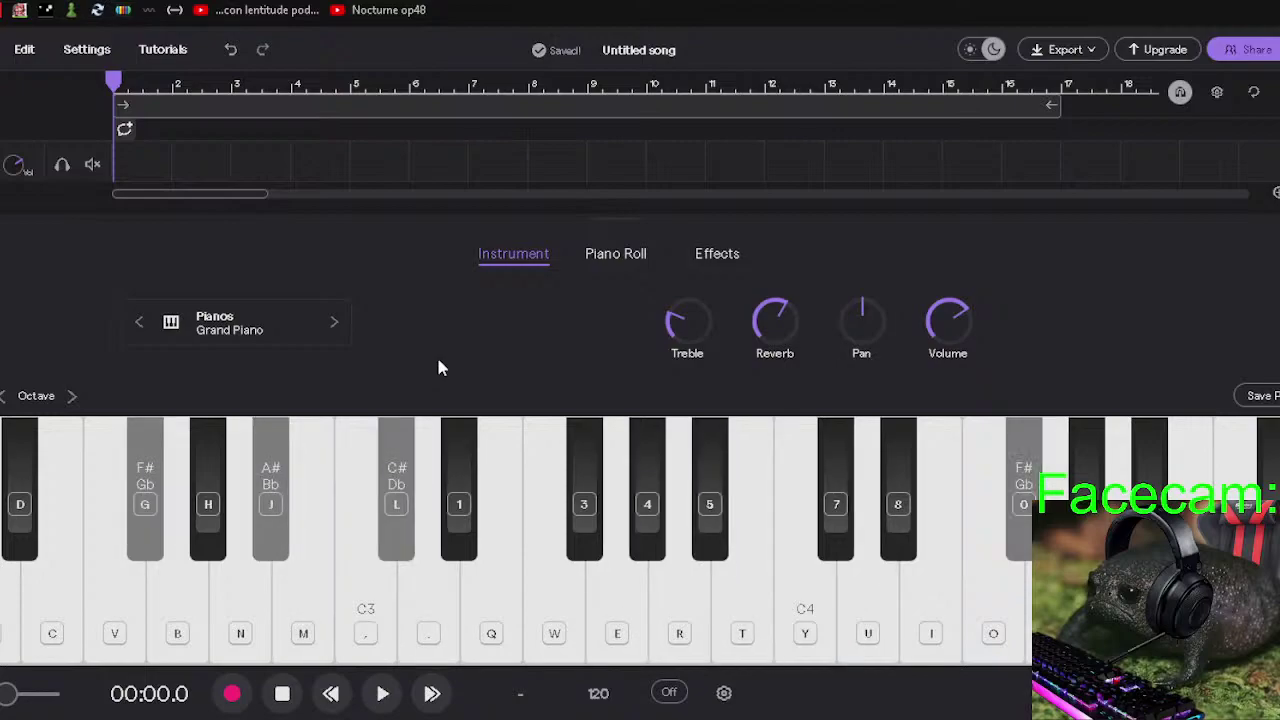
key("i")
key("q")
key("i")
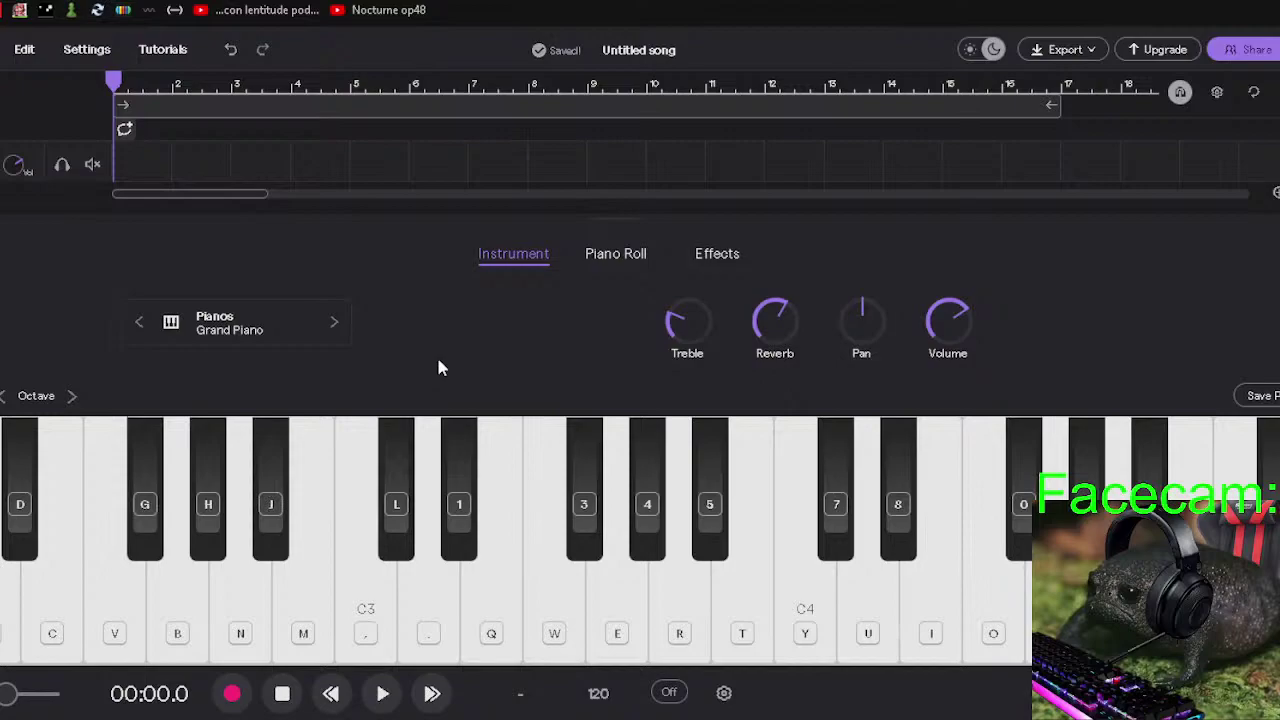
Replay B2 and D3 on the piano with the melody D4, B3 and A#3.
key("m")
key("period")
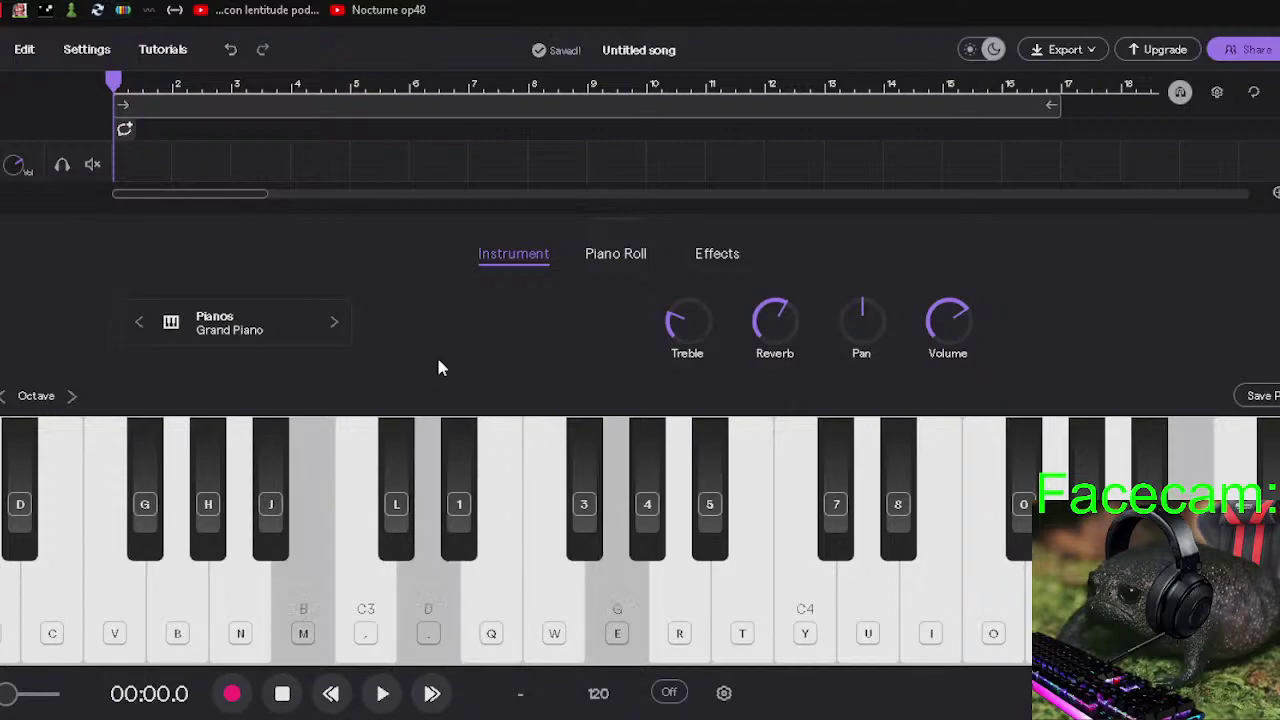
key("u")
key("t")
key("5")
Play the chord F#2–A#2–C#3 with F#4, followed by E3 and E4.
key("g")
key("j")
key("l")
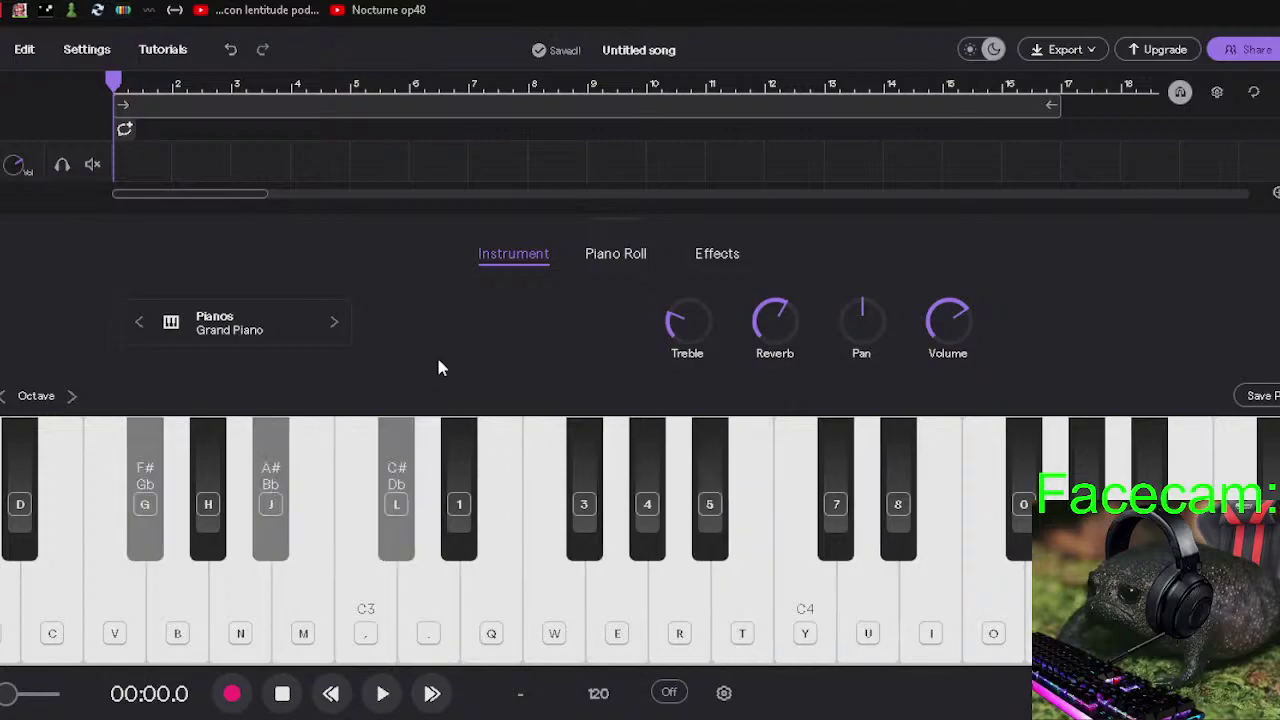
key("0")
key("q")
key("i")
Play B2, D3 and D4 together, followed by G3, B3 and D4.
key("m")
key("period")
key("u")
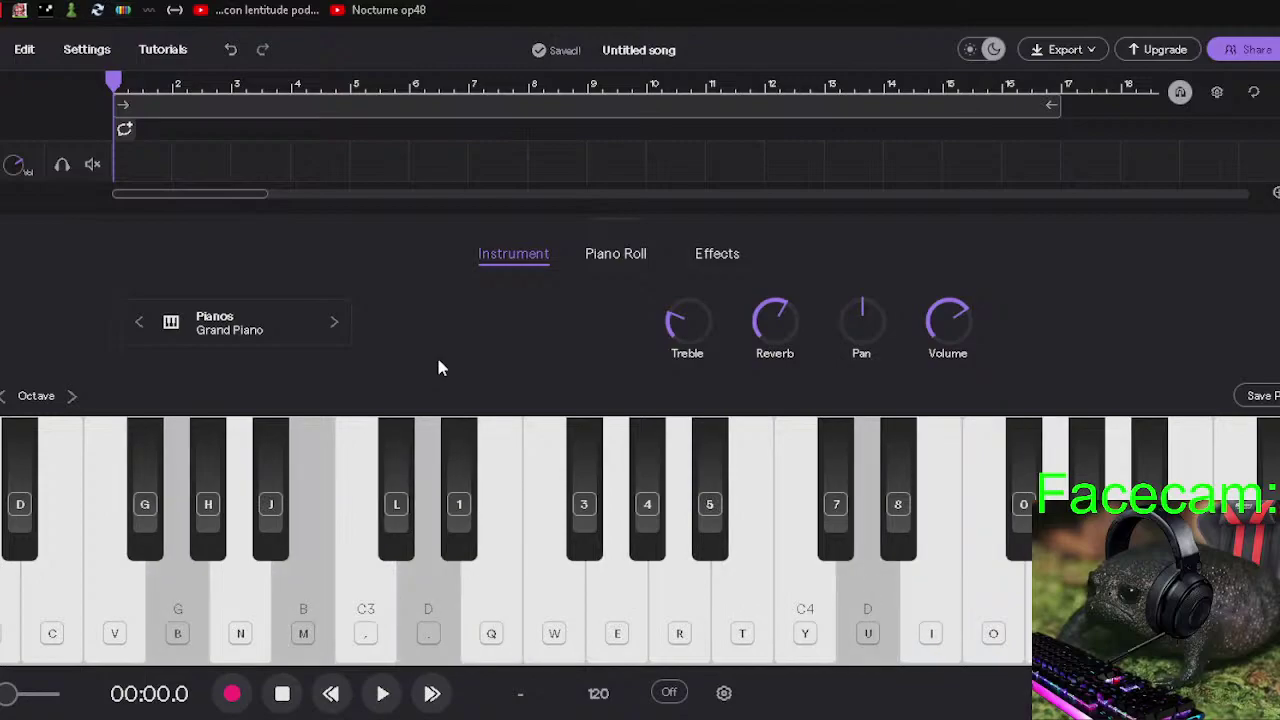
key("e")
key("t")
key("u")
Continue the trial phrase with B2, D3, F#3 and F#4, then A#2, C#3 and G3.
key("m")
key("period")
key("3")
key("0")
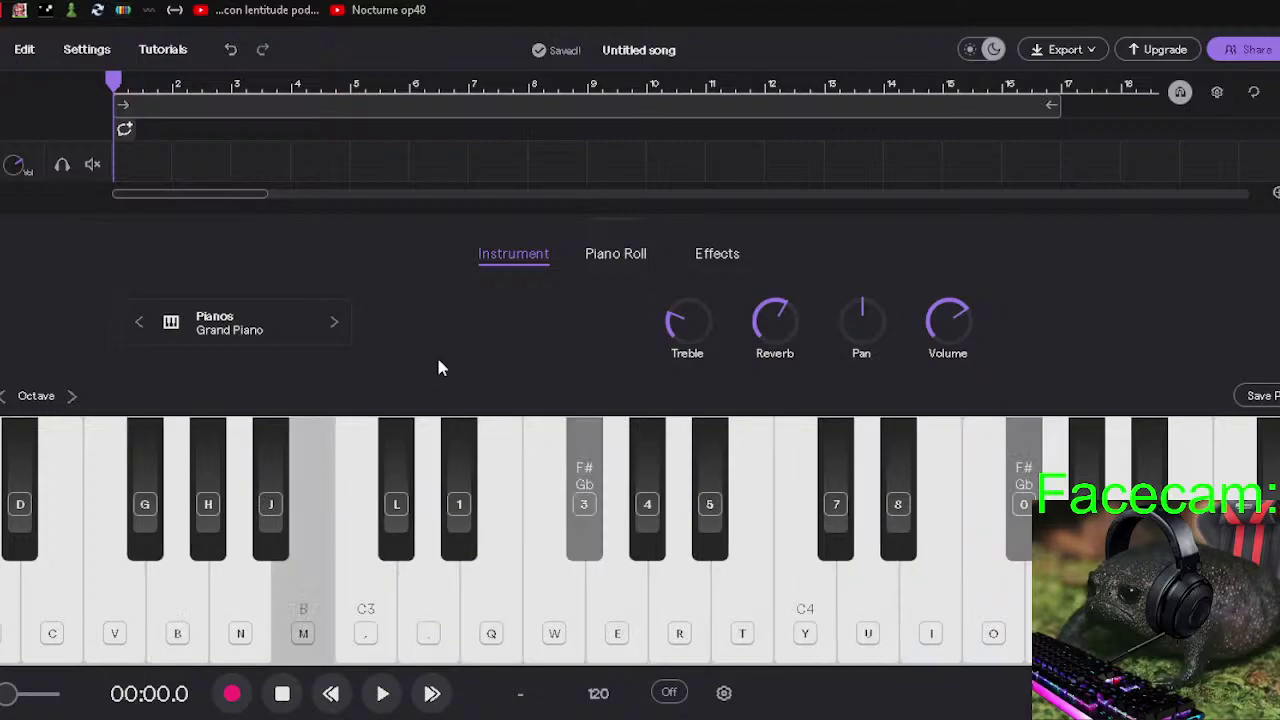
key("j")
key("l")
key("e")
Play an A2–C3–E3 piano chord, followed by C4 and E4.
key("n")
key("comma")
key("q")
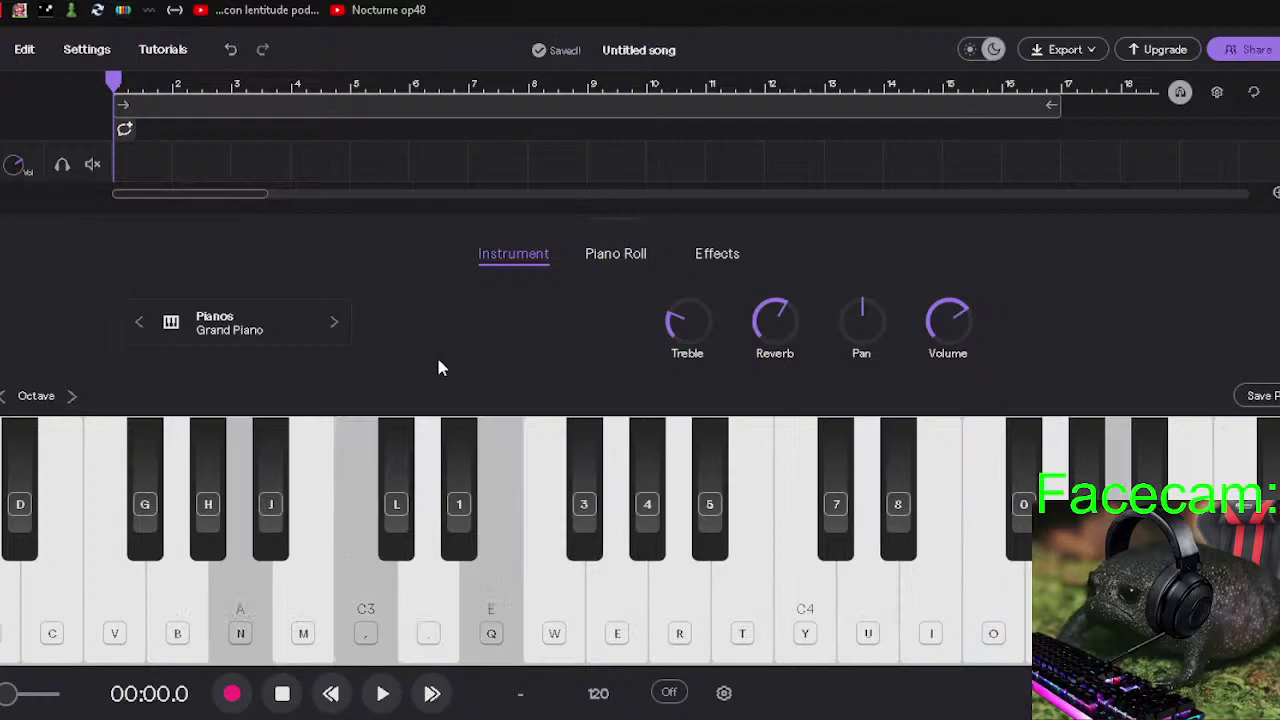
key("y")
key("i")
Continue the trial phrase with C3, E3, A2, C3 and D#3.
key("comma")
key("q")
key("n")
key("comma")
key("1")
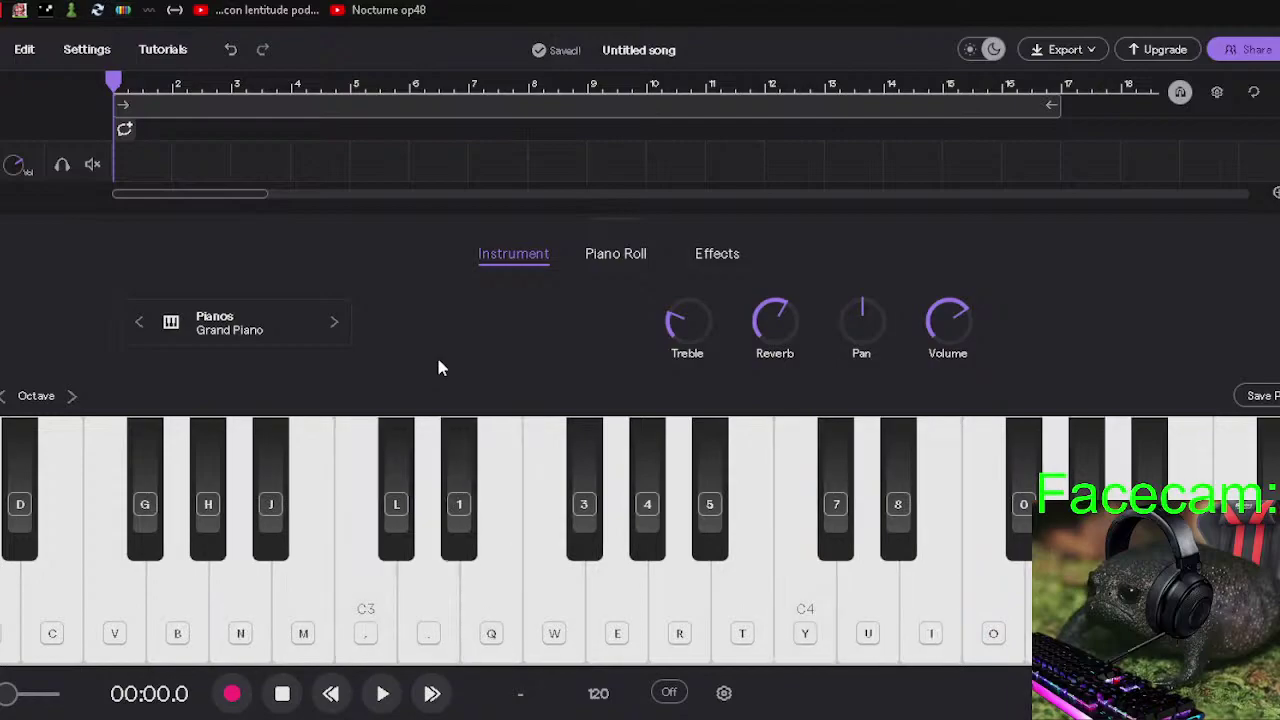
Finish the trial phrase with G2, B2, D3, B3, D4, G4 and B4.
key("b")
key("m")
key("period")
key("t")
key("u")
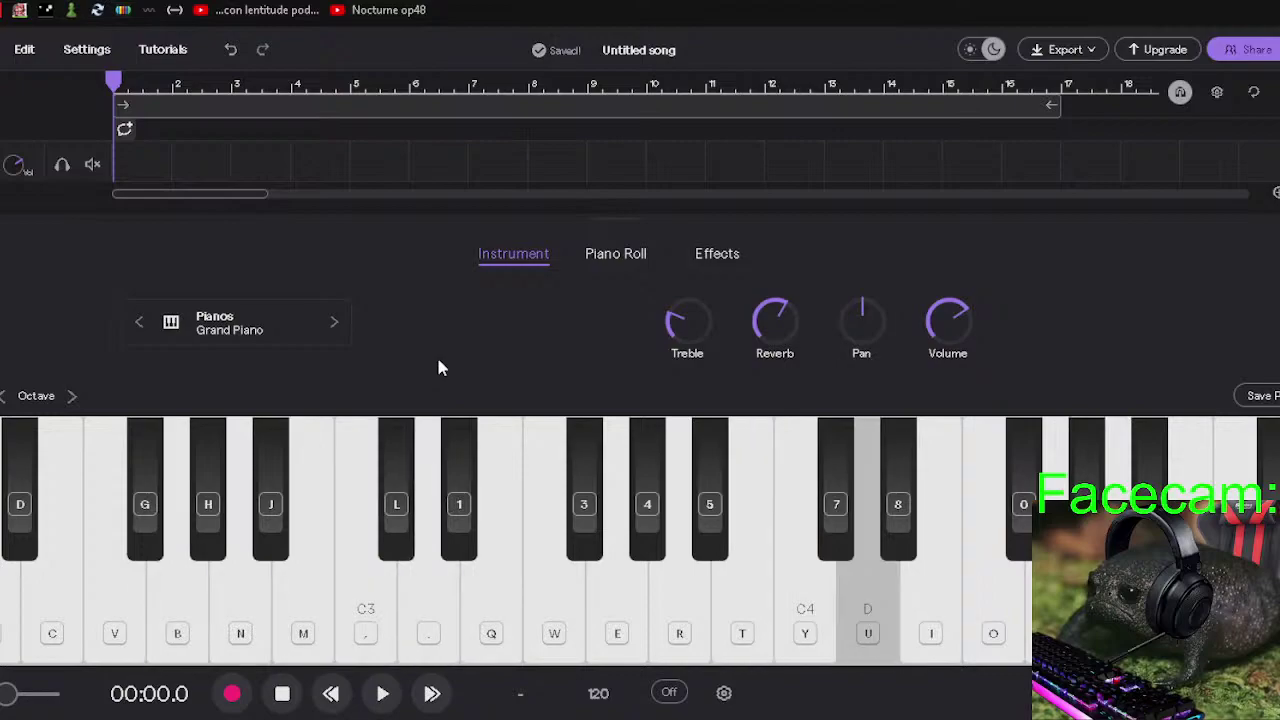
key("p")
key("bracketright")
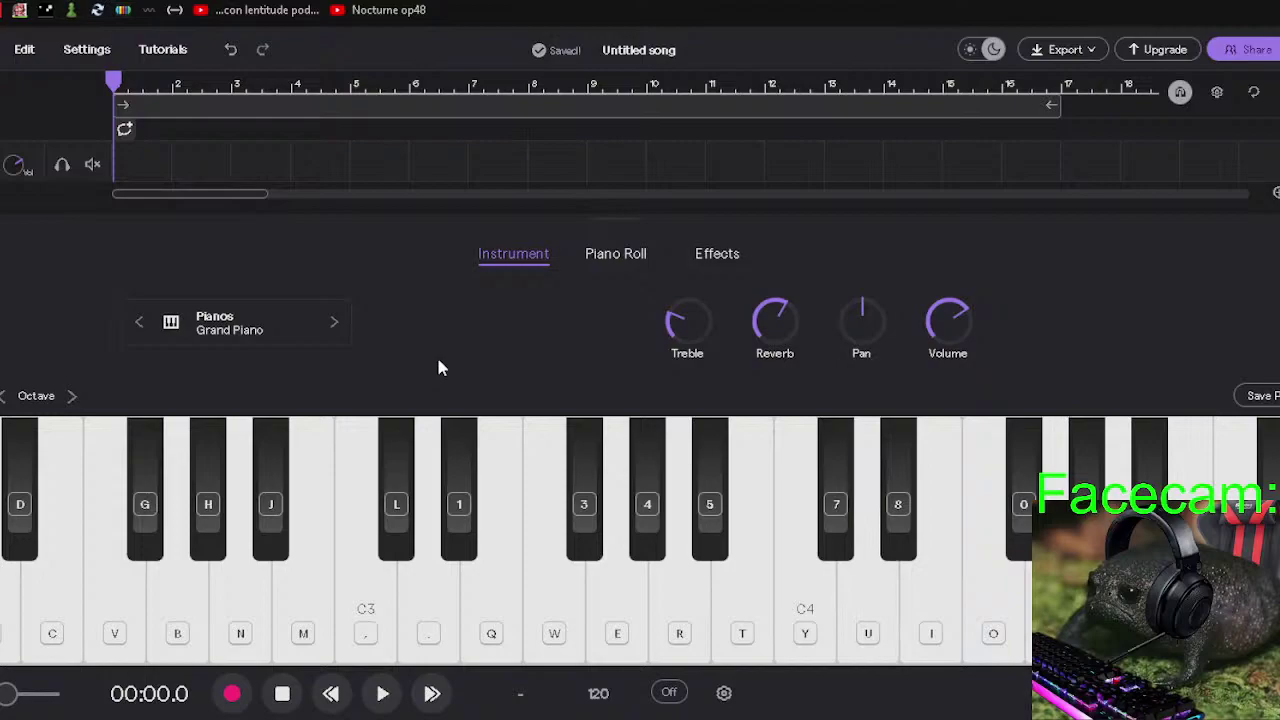
Start a new piano trial with F#2, then alternate the chords D#2–G2–A#2 and D#2–G2–C3.
key("g")
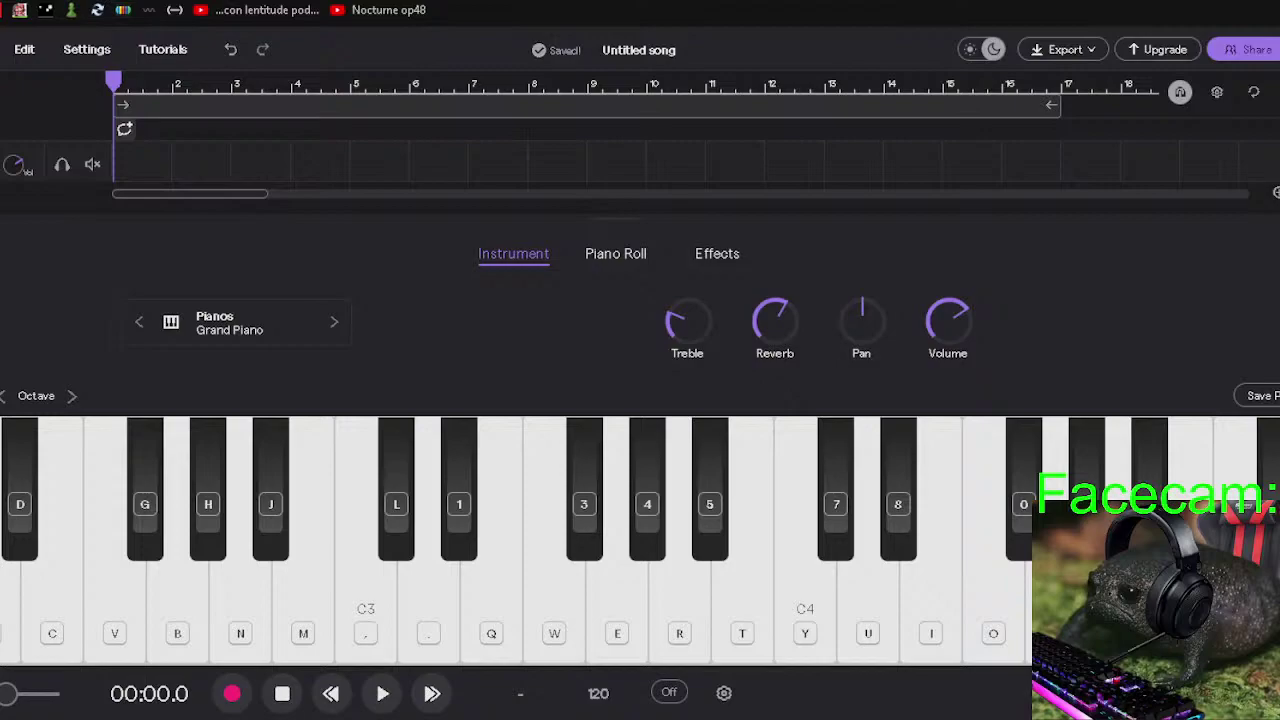
key("d")
key("b")
key("j")
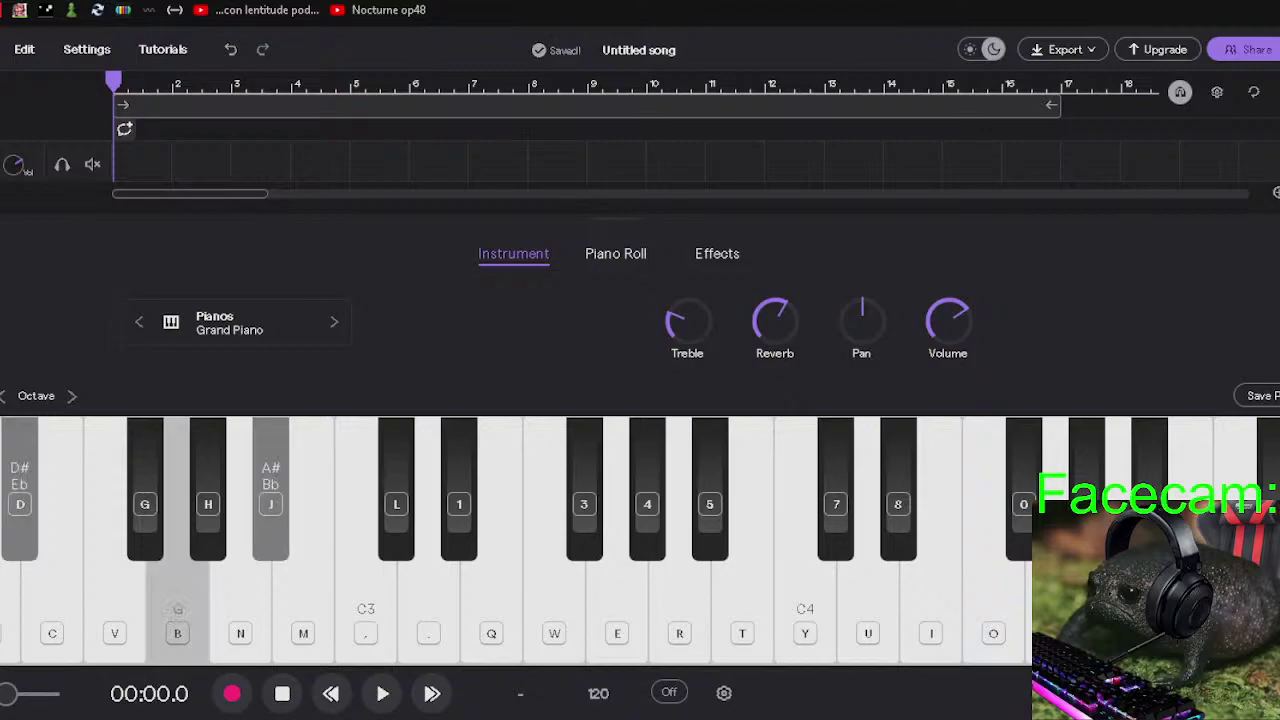
key("d")
key("b")
key("comma")
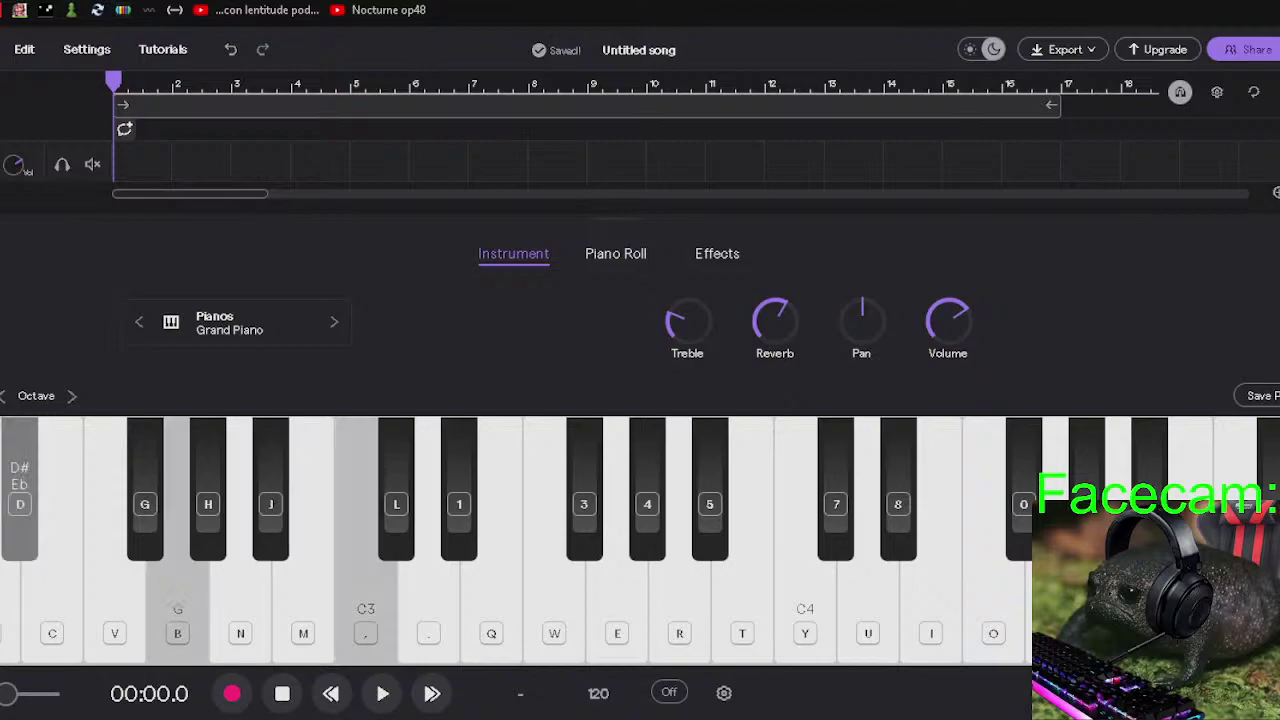
key("d")
key("b")
key("j")
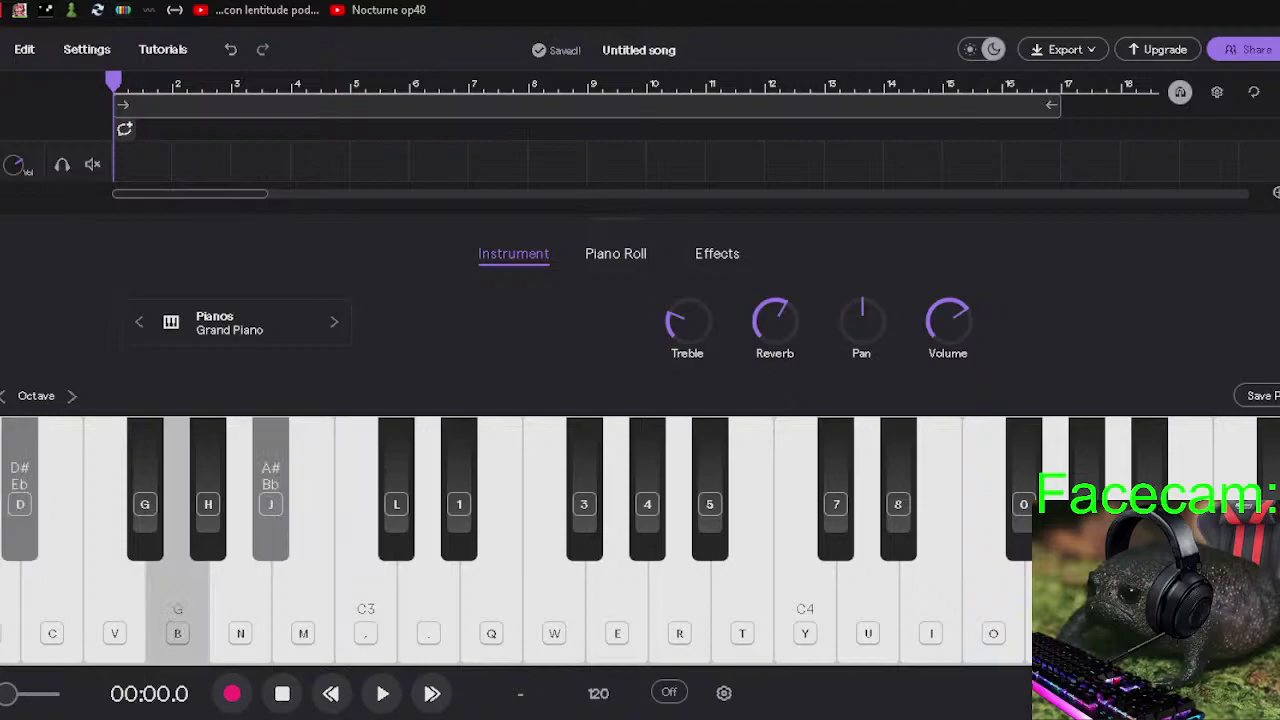
key("b")
key("period")
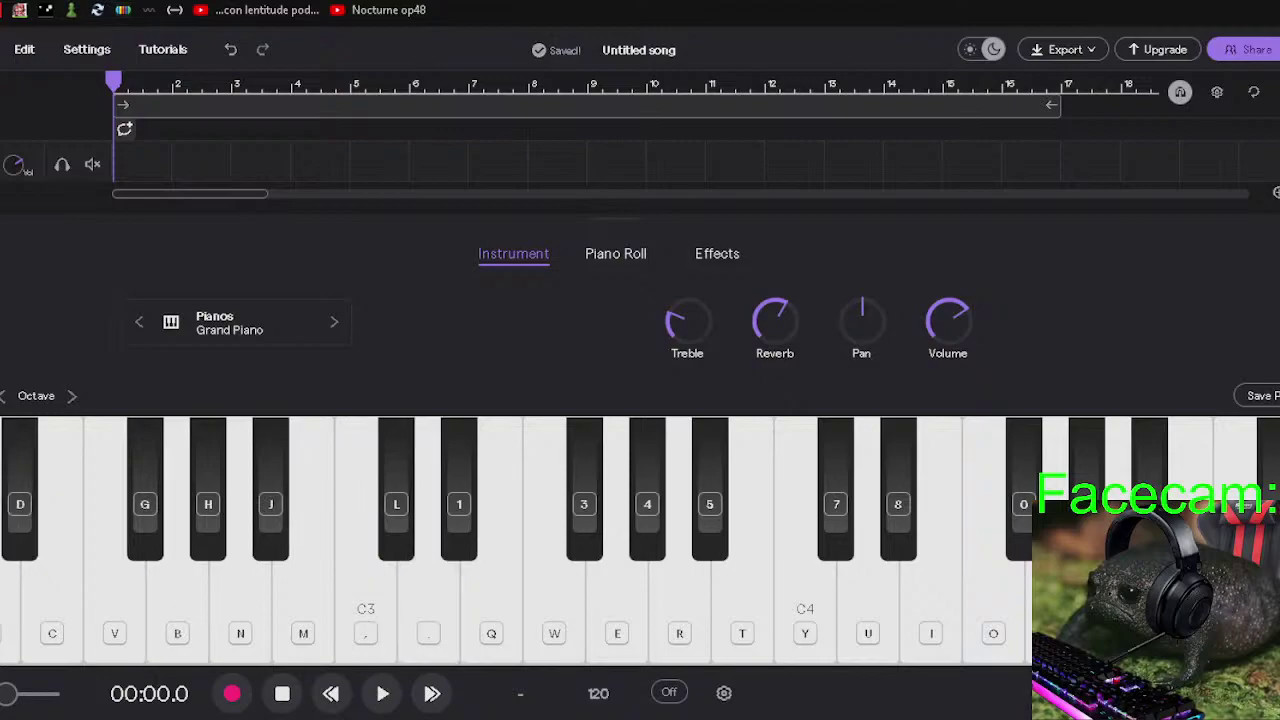
Play the chord D#2–G2–A#2 with the melody D#4, D4, C4 and G3.
key("b")
key("j")
key("8")
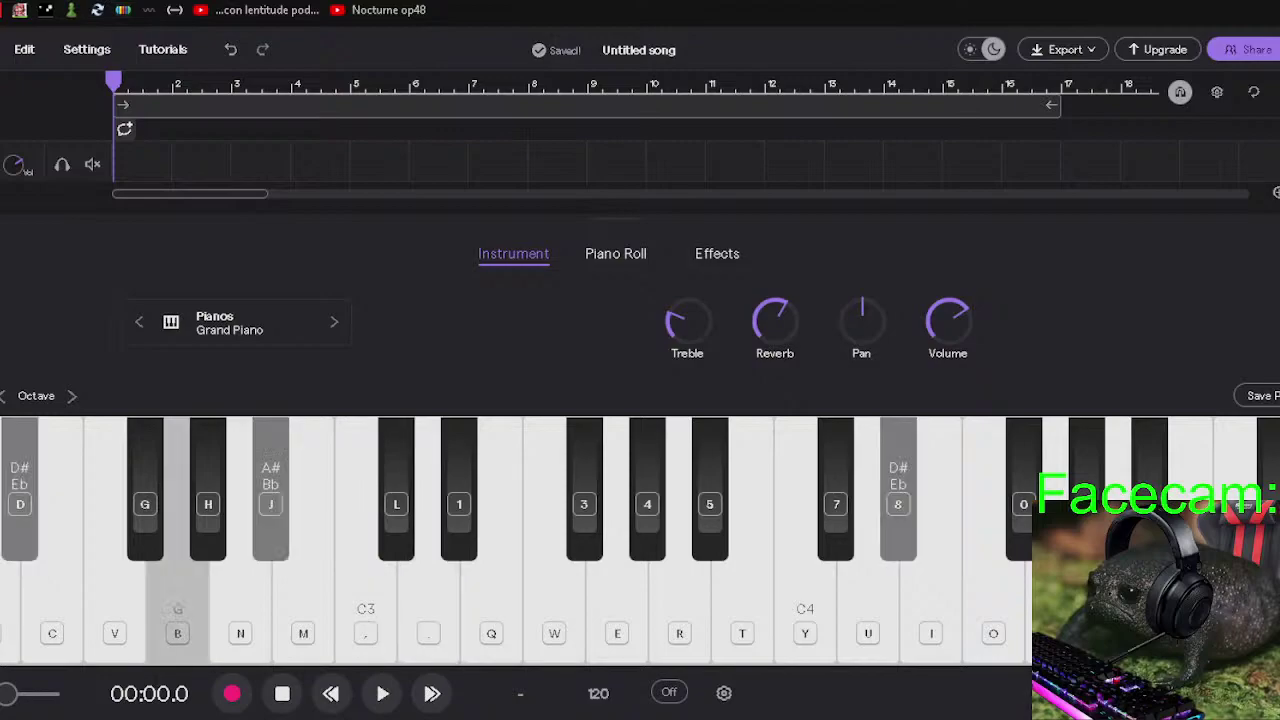
key("u")
key("y")
key("e")
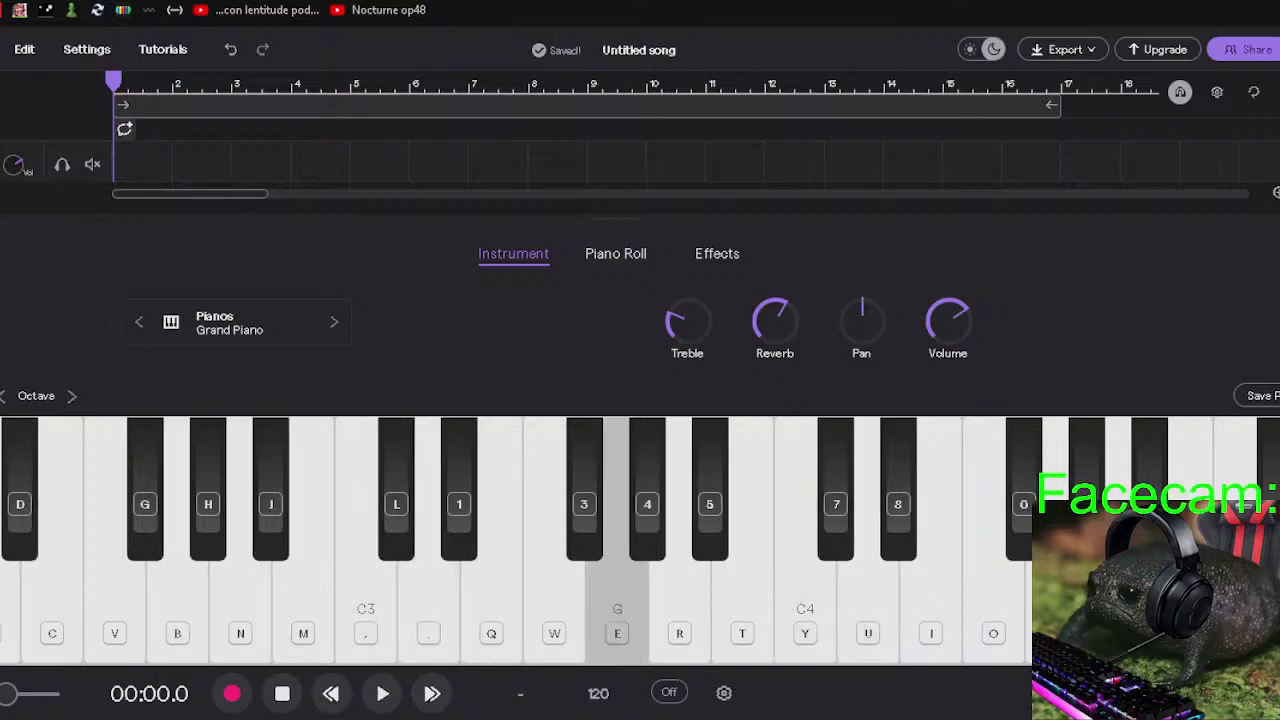
Play the chord D#2–G2–C3 with the melody D#4, D4 and C4.
key("b")
key("period")
key("8")
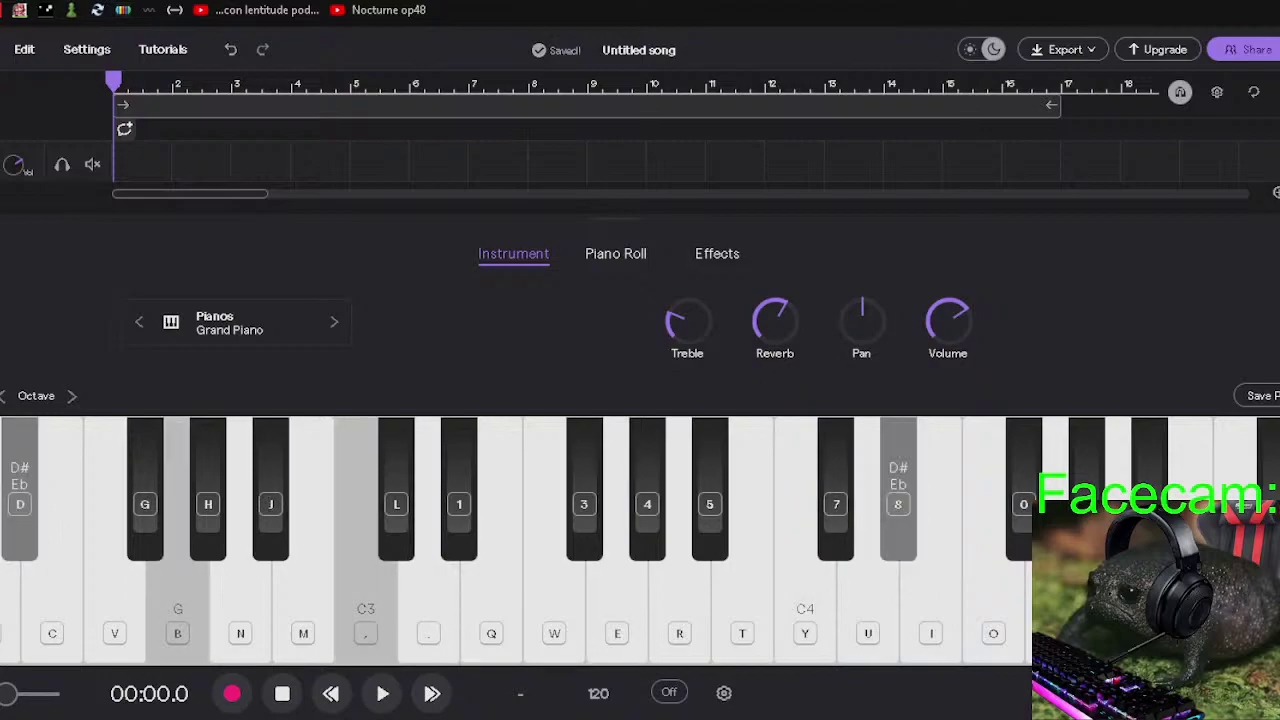
key("u")
key("y")
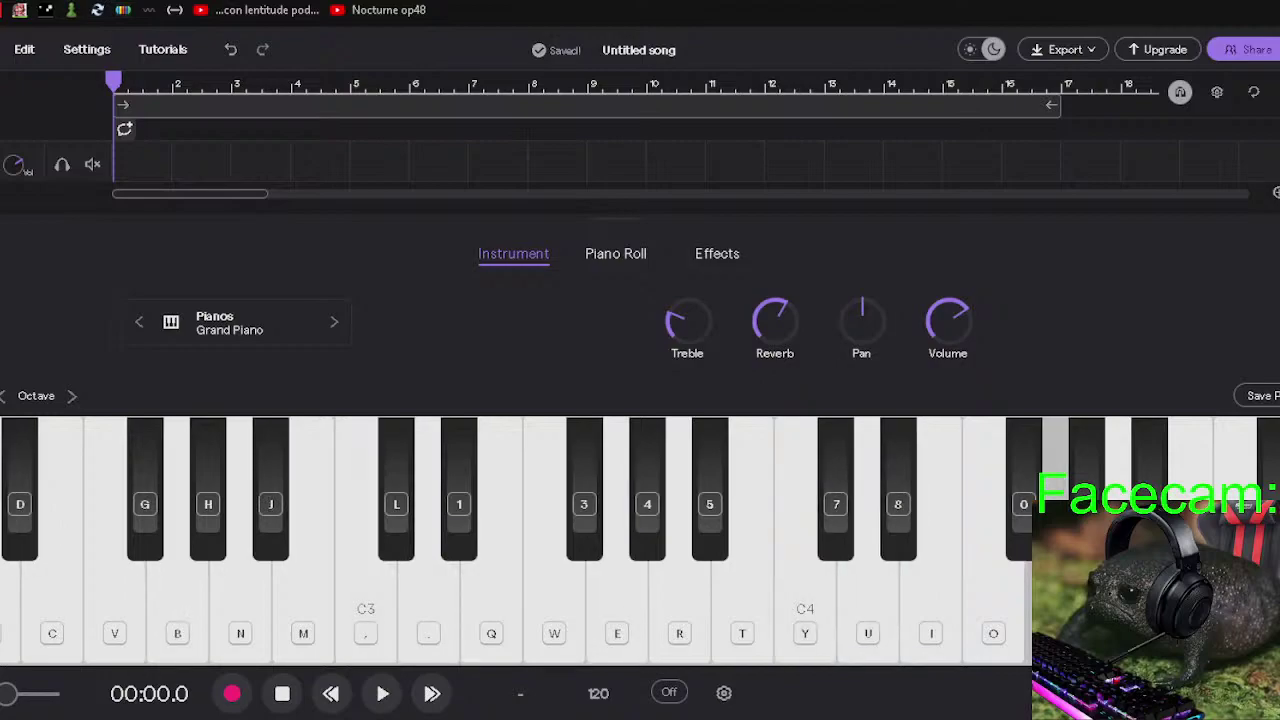
Return to the D#2–G2–A#2 chord with D#4, C4, G3 twice, F3 and A#3.
key("j")
key("8")
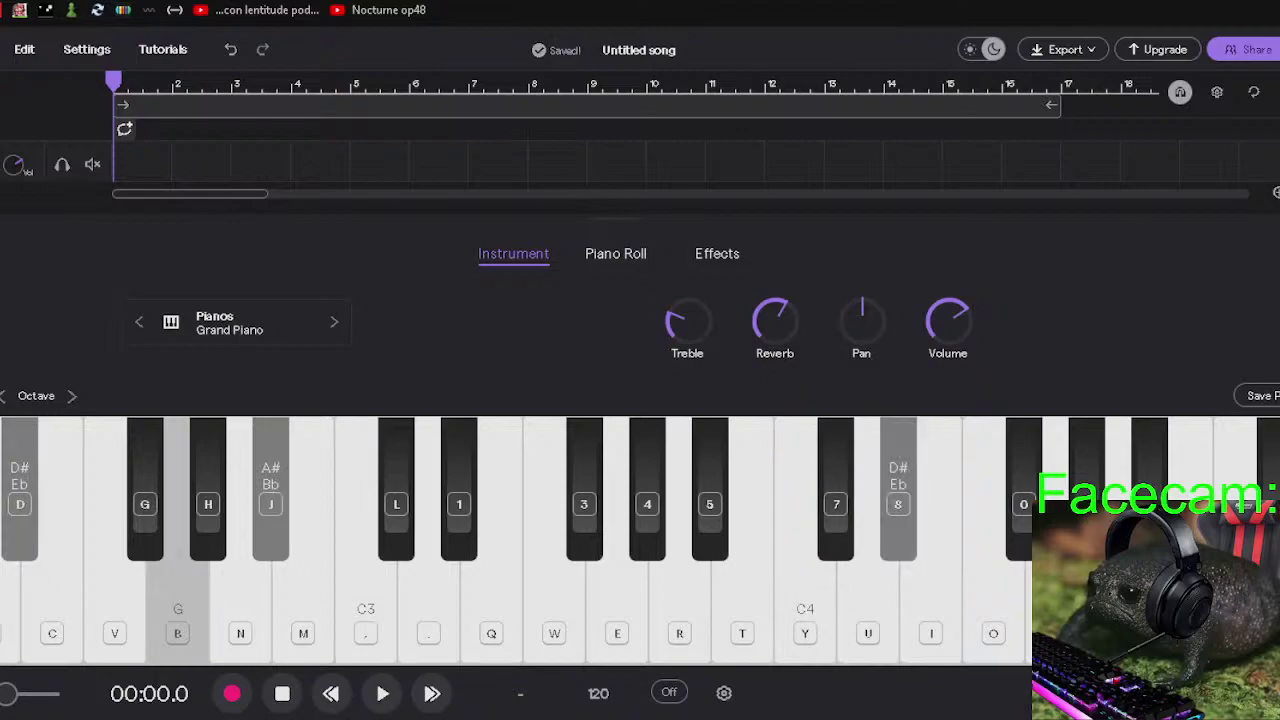
key("y")
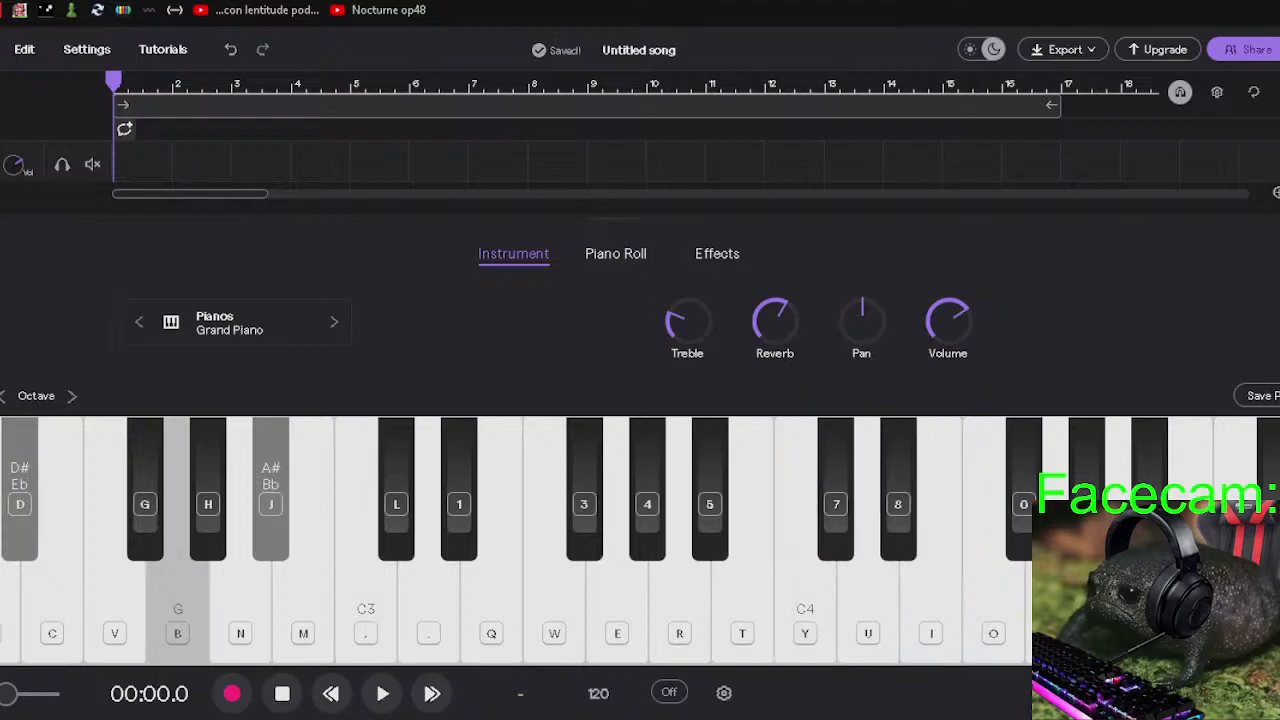
key("e")
key("e")
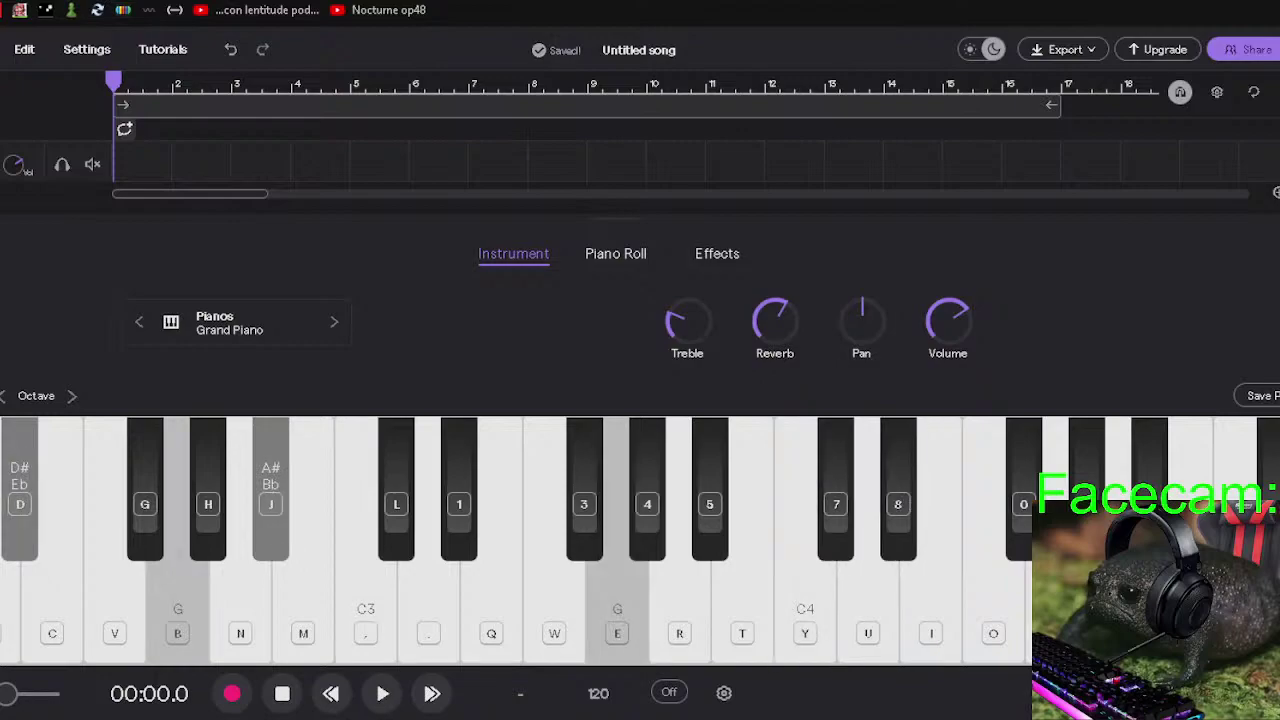
key("w")
key("5")
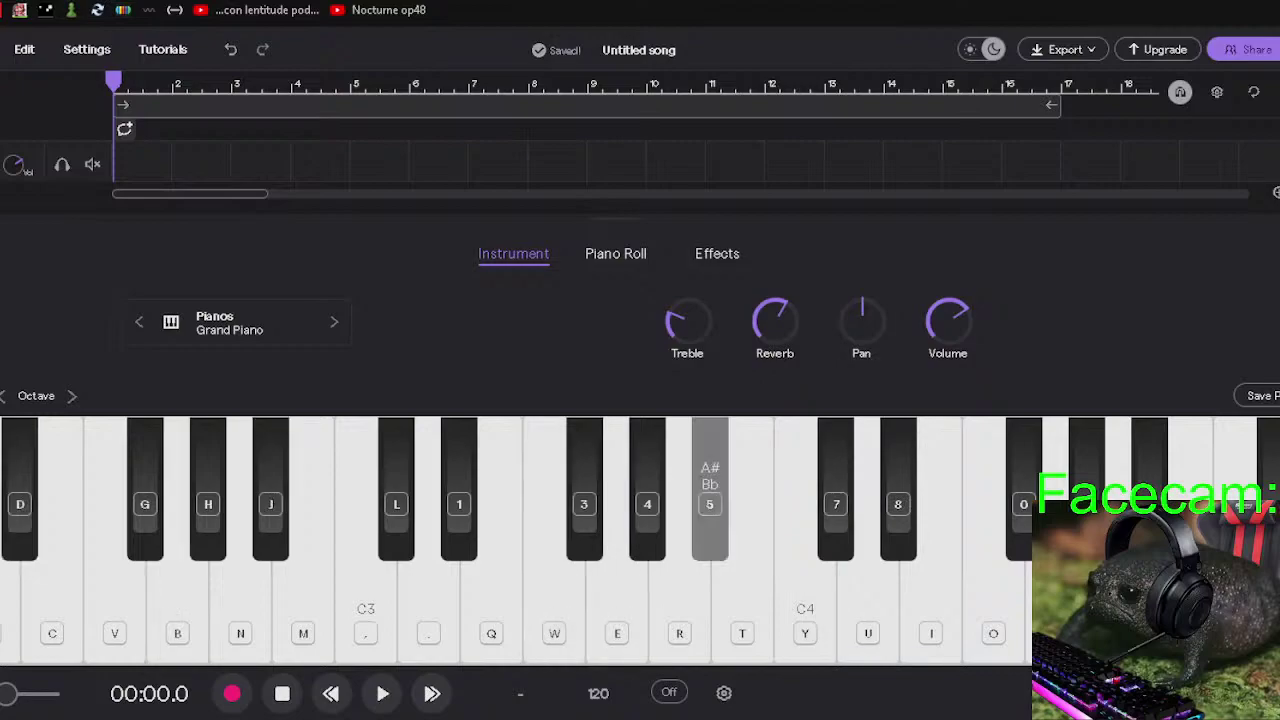
Play the chord D#2–G2–A#2 with the melody notes G3 and F4.
key("d")
key("b")
key("j")
key("e")
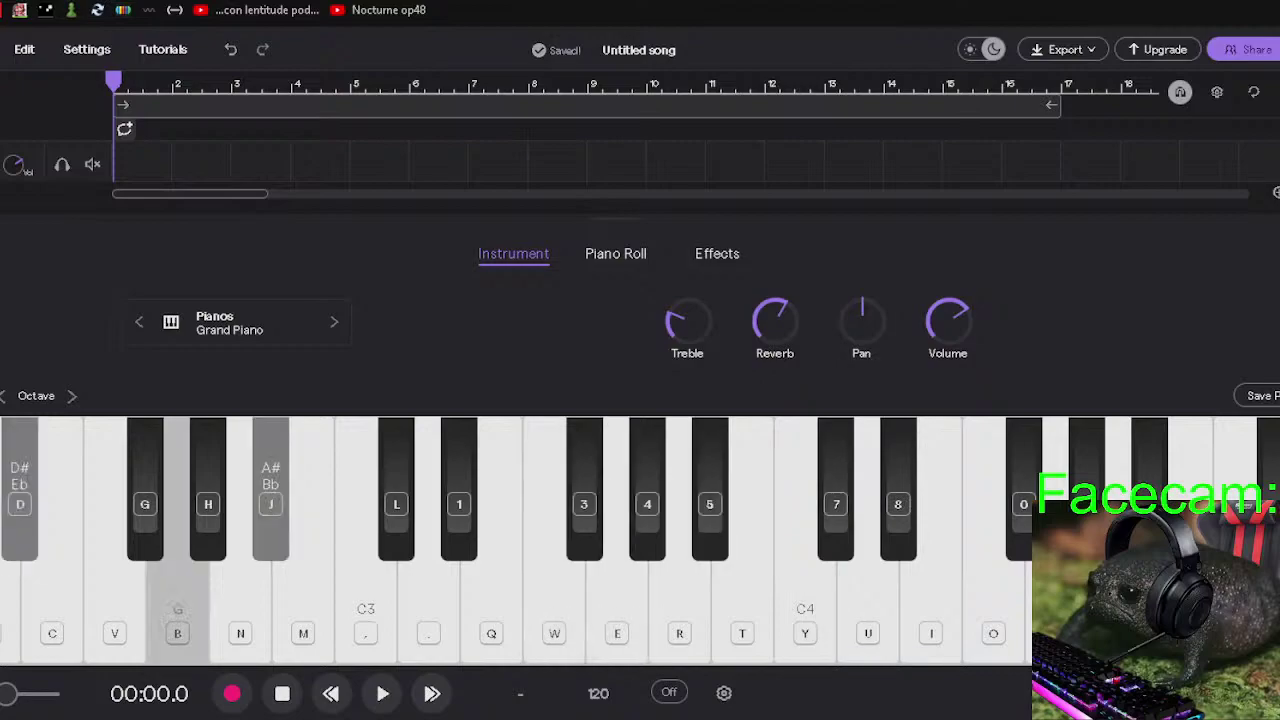
key("o")
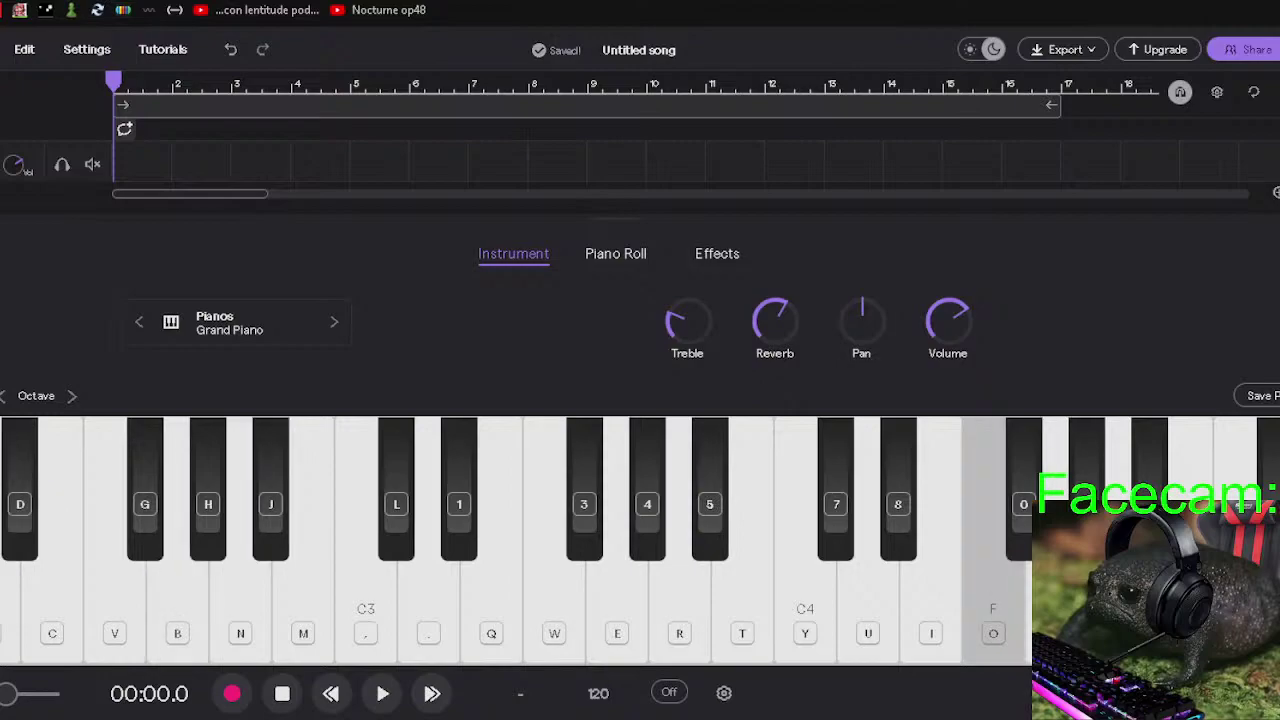
Play F4, D#4 and F4 over the D#2–G2–C3 chord, then F4 over D#2–G2–A#2.
key("comma")
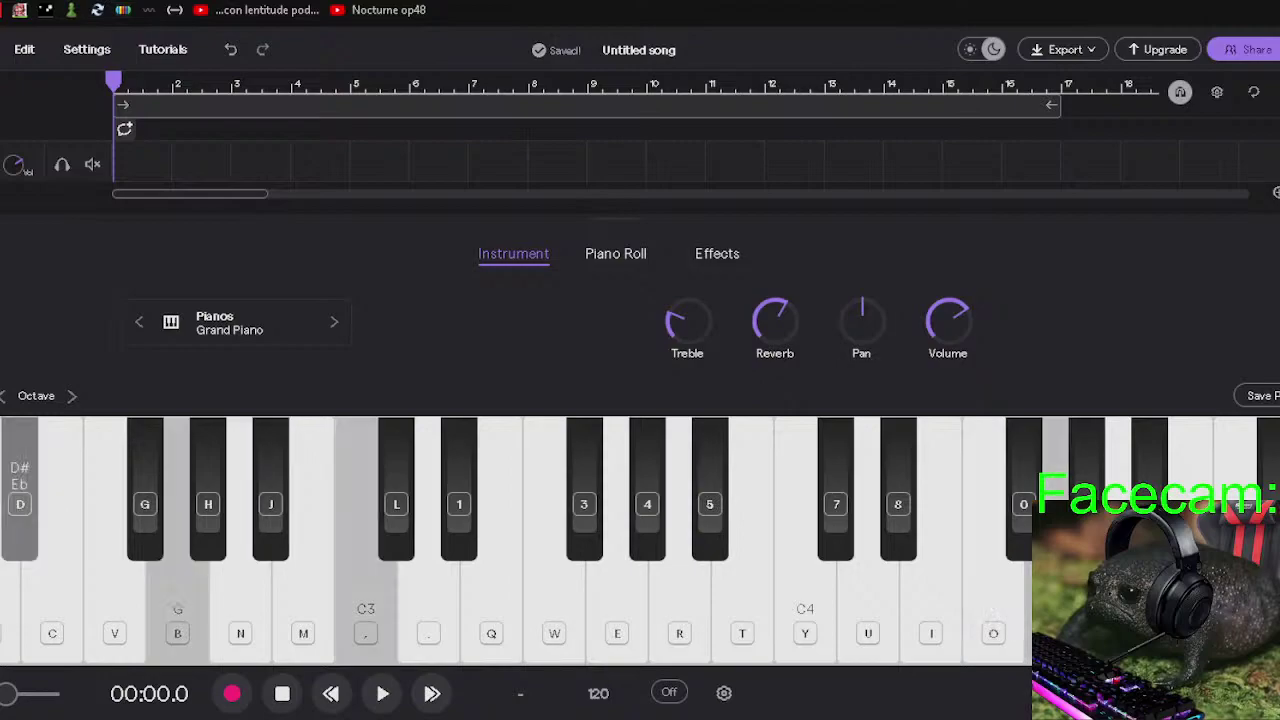
key("o")
key("8")
key("o")
key("j")
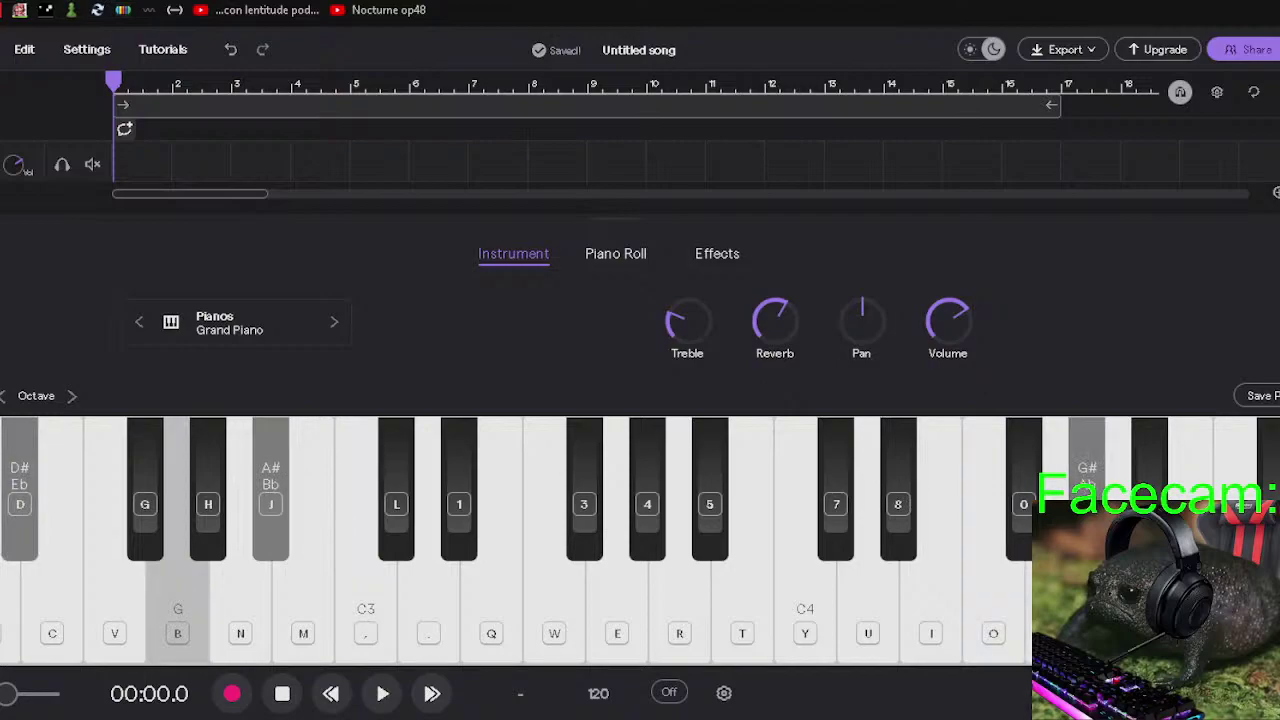
key("o")
Play the melody F4, D#4, D4 and D#4 over the chord D#2–G2–C3.
key("comma")
key("b")
key("d")
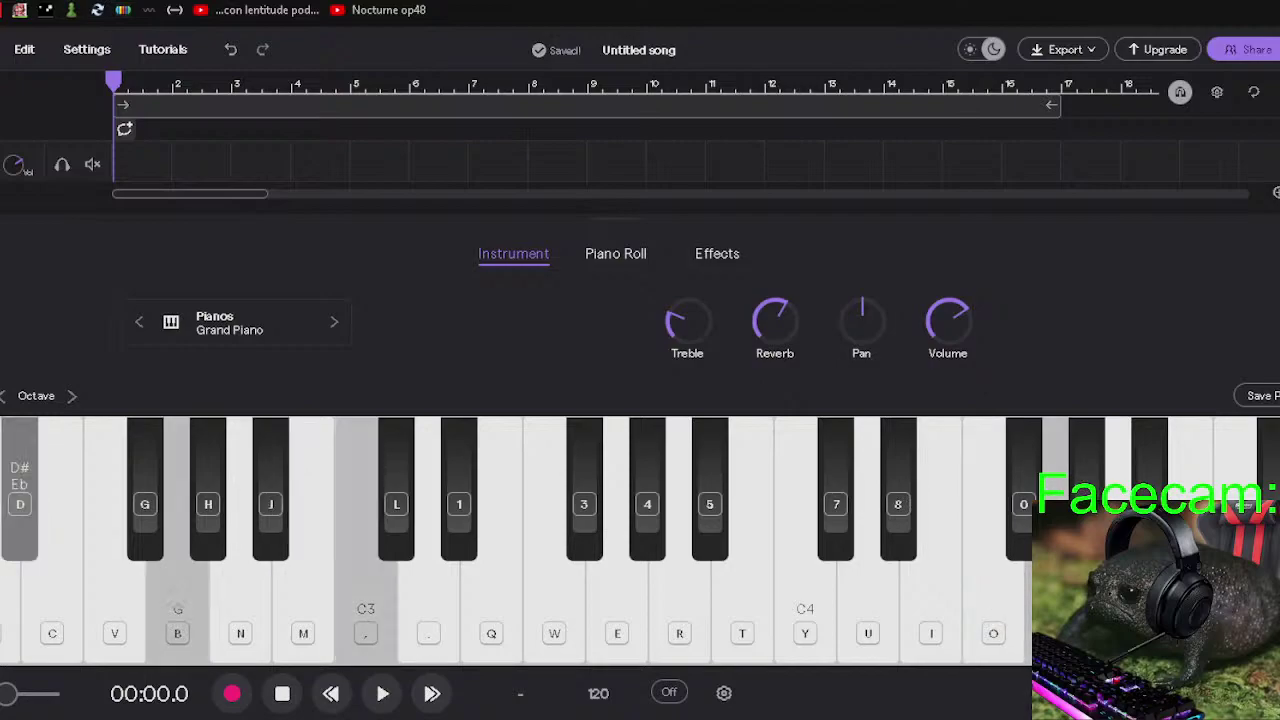
key("o")
key("8")
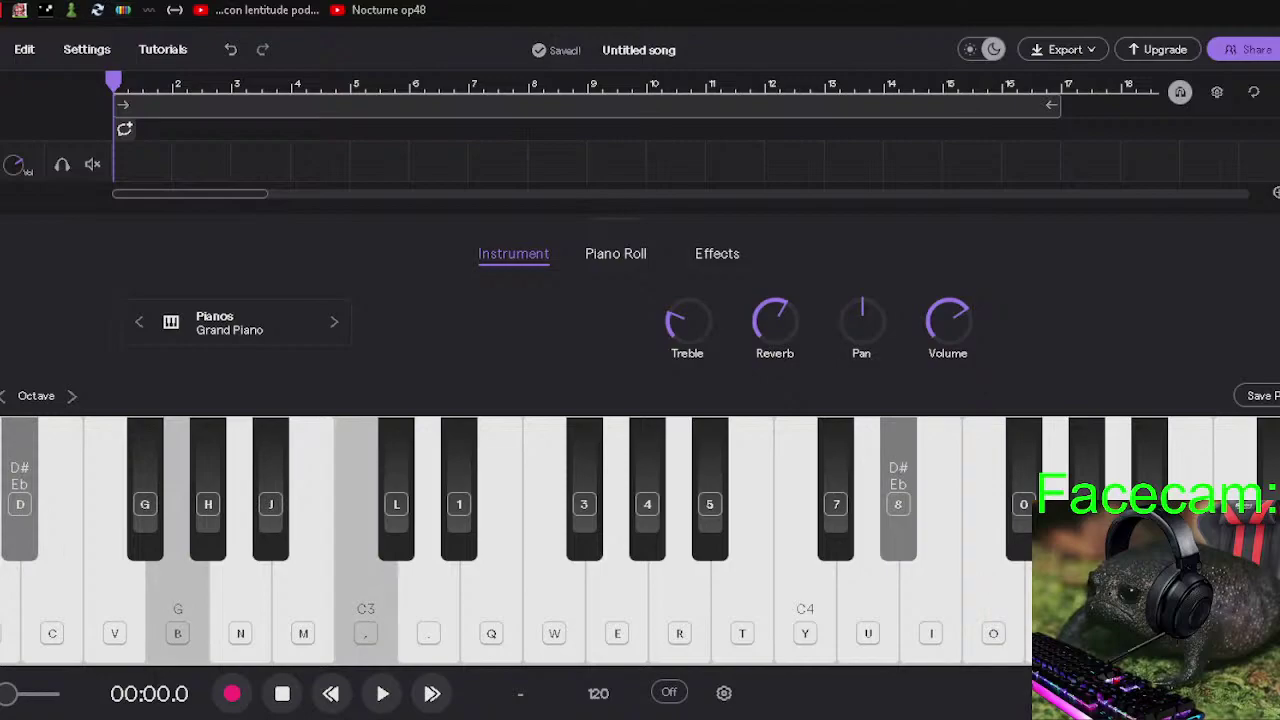
key("u")
key("8")
Repeat the melody D#4, D4, C4 and G3 over the D#2–G2–A#2 chord.
key("b")
key("j")
key("8")
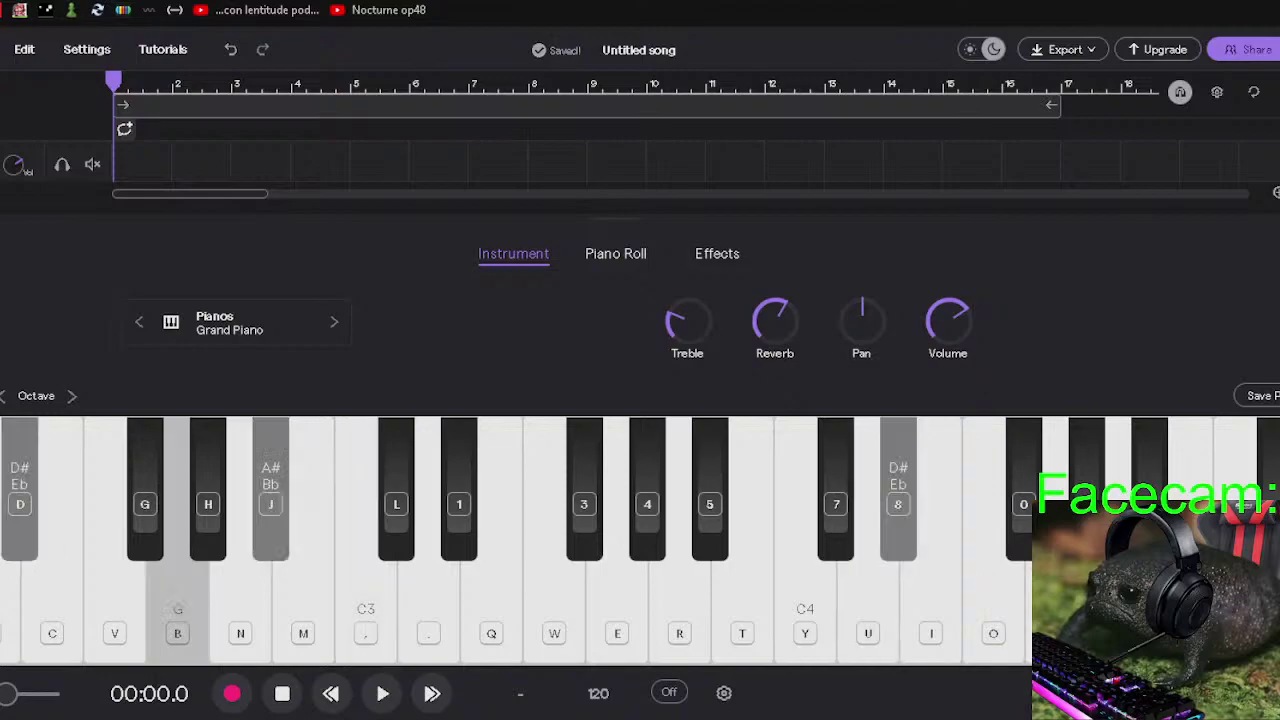
key("u")
key("y")
key("e")
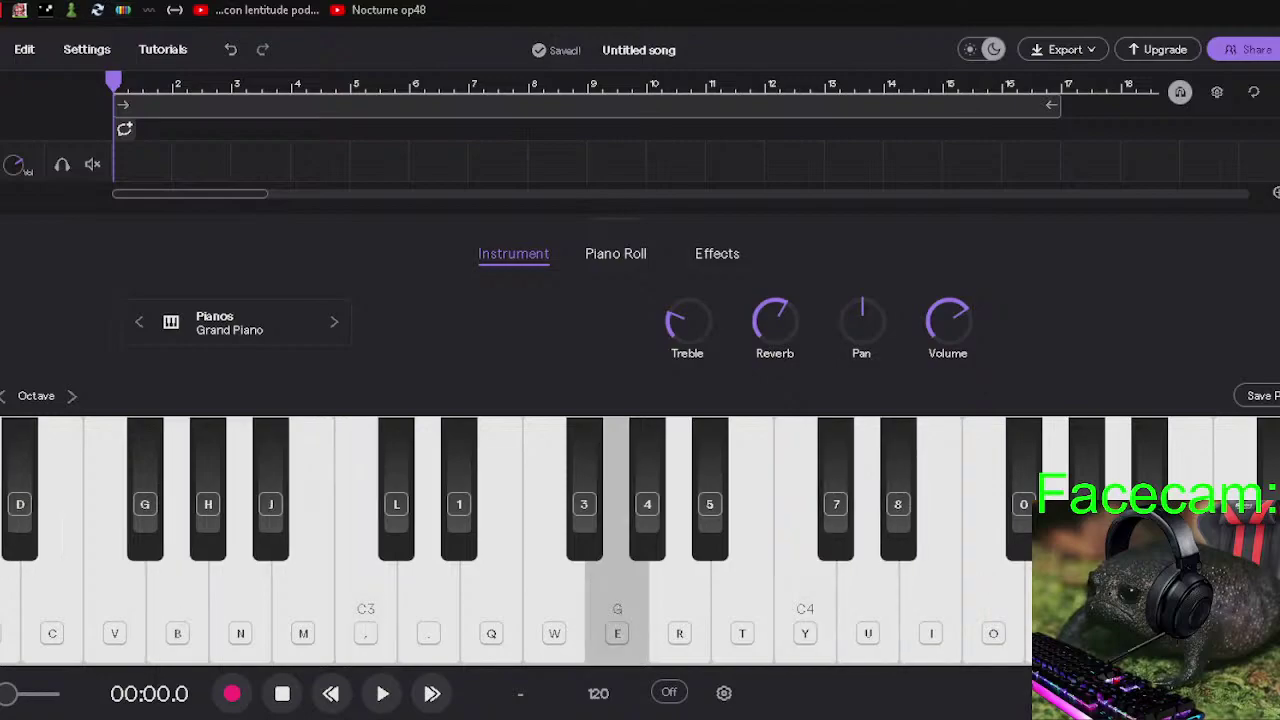
Switch to the chord D#2–G2–C3 with the melody notes D#4 and C4.
key("comma")
key("b")
key("d")
key("8")
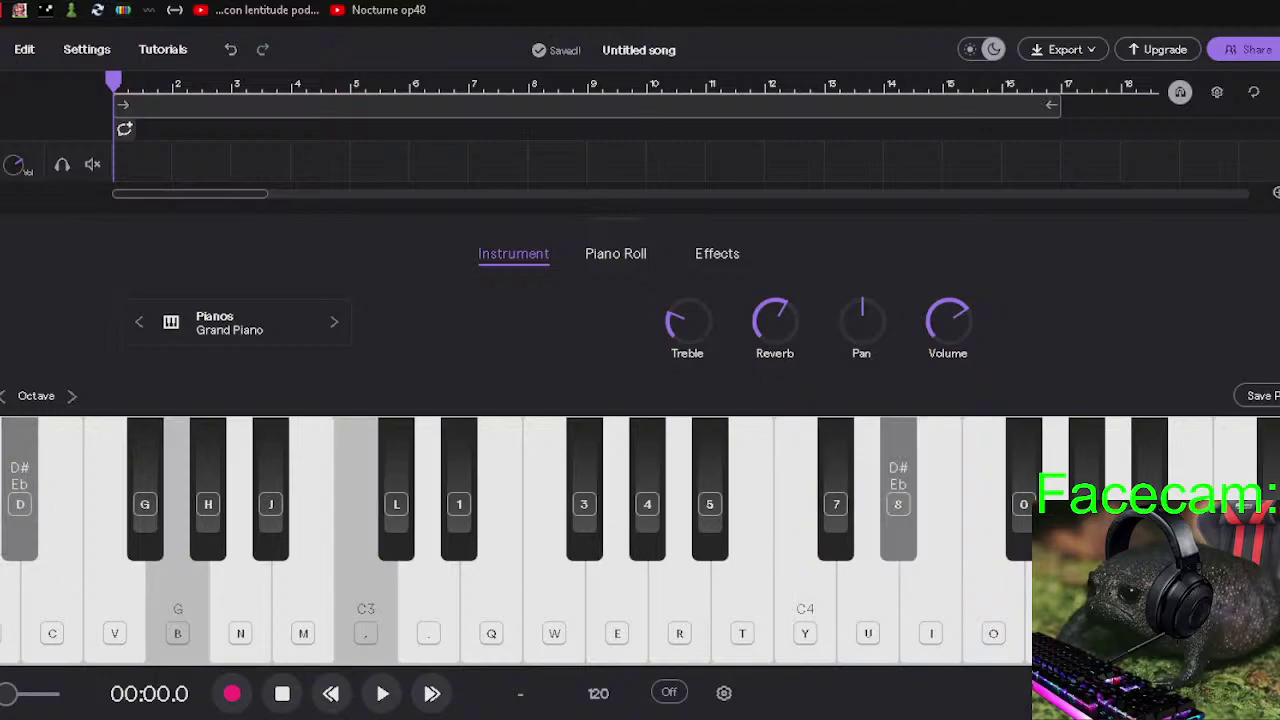
key("y")
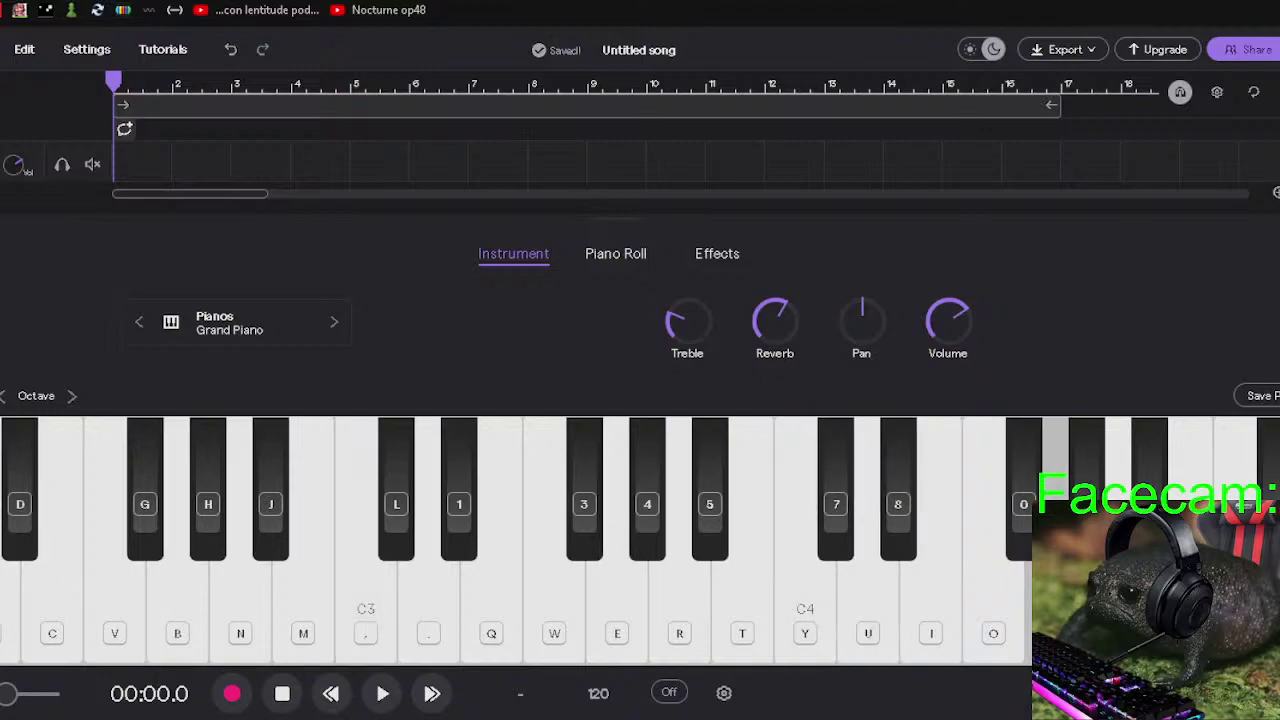
Play the melody D#4, D#4, D4, C4, G3 and F3 over the chord D#2–G2–A#2.
key("j")
key("8")
key("8")
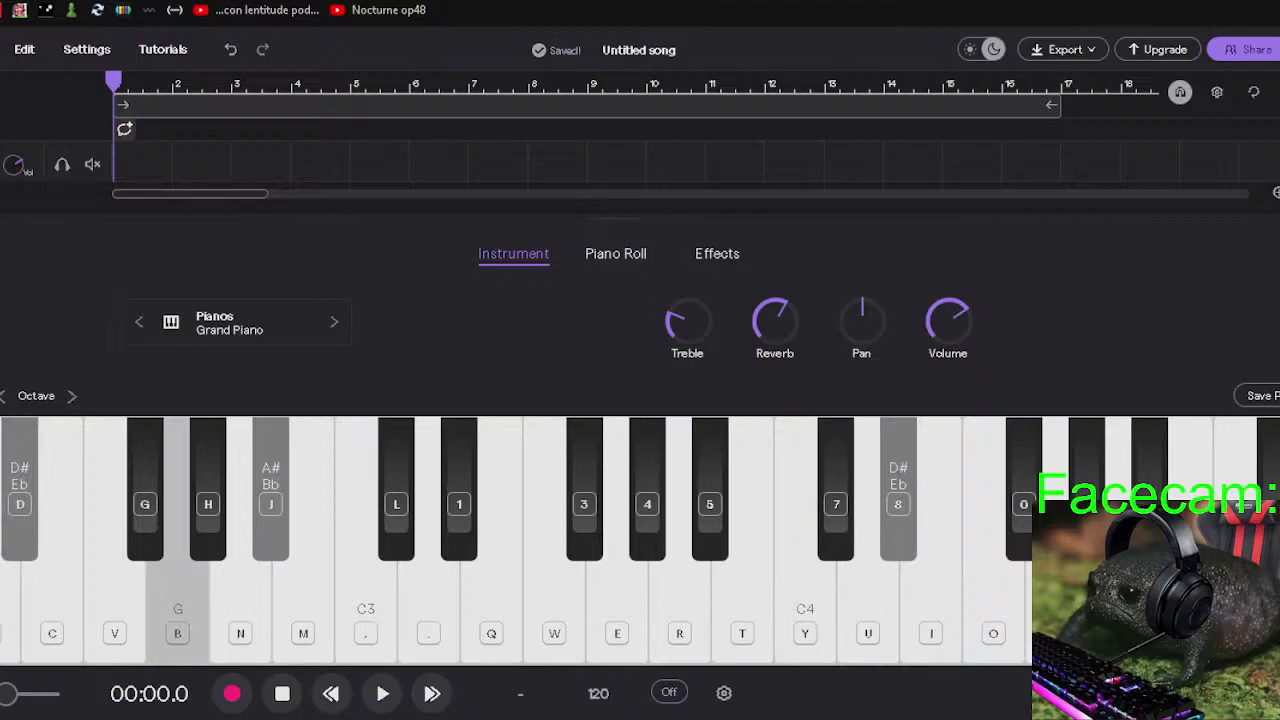
key("u")
key("y")
key("e")
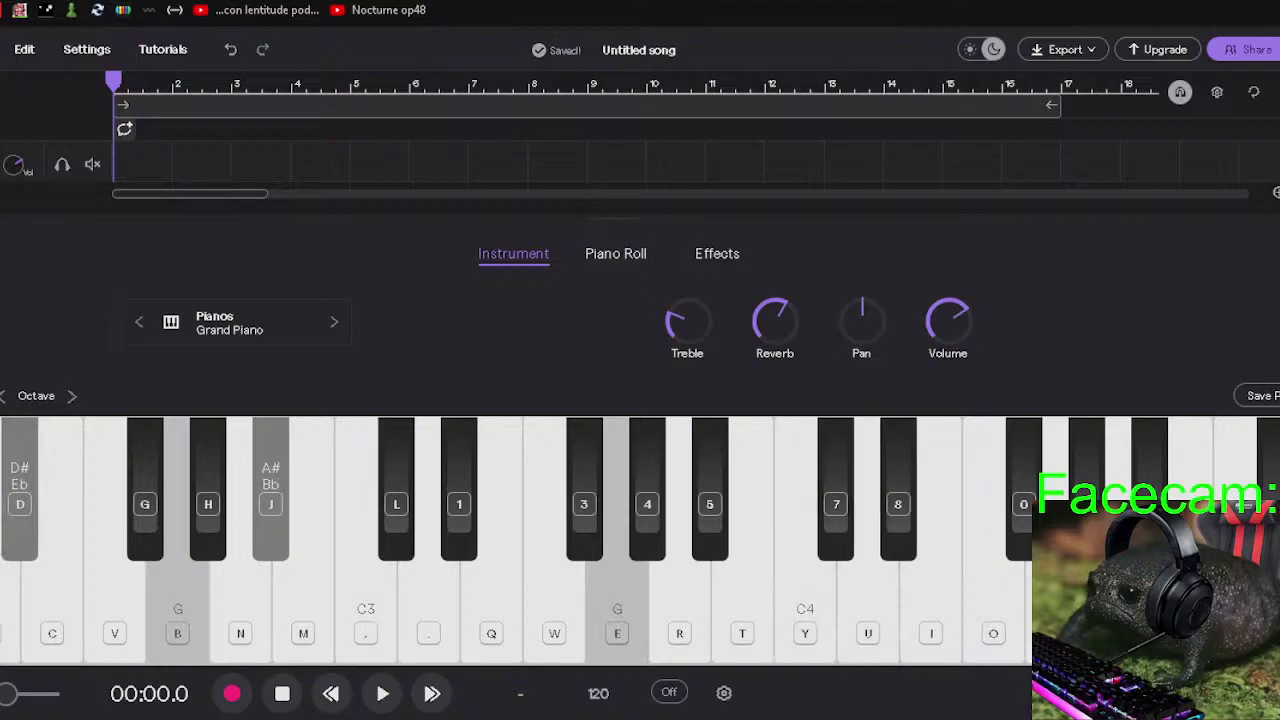
key("w")
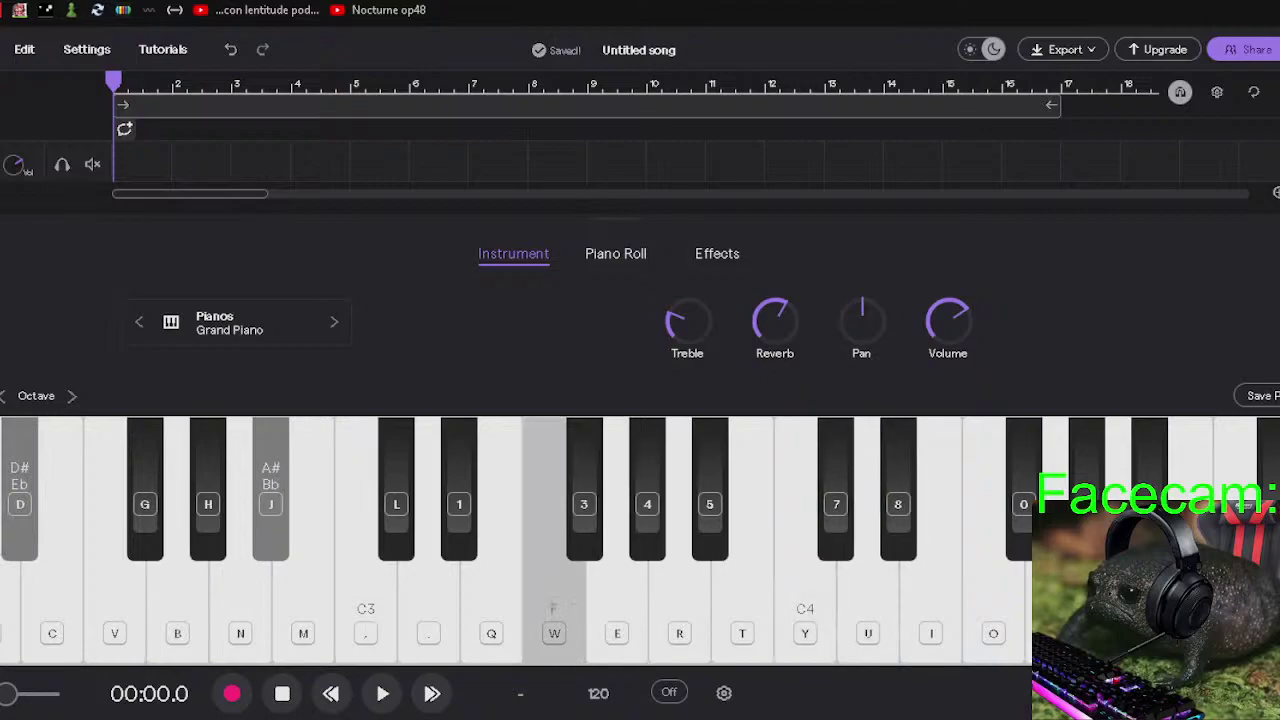
Play A#3 over D#2–G2–A#2 and continue the melody on that chord up to G#4, G4 and F4.
key("5")
key("d")
key("j")
key("b")
key("e")
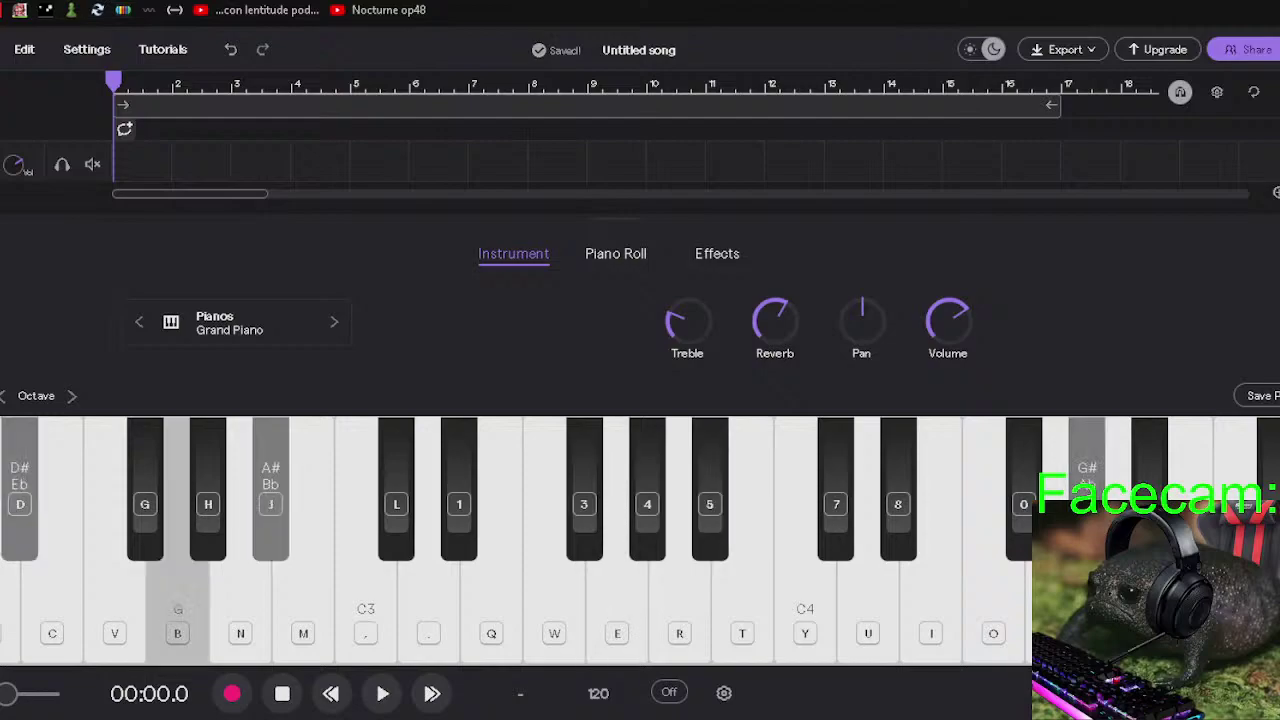
key("p")
key("o")
Switch to the chord D#2–G2–C3 with the melody notes G4, D#4 and G4.
key("period")
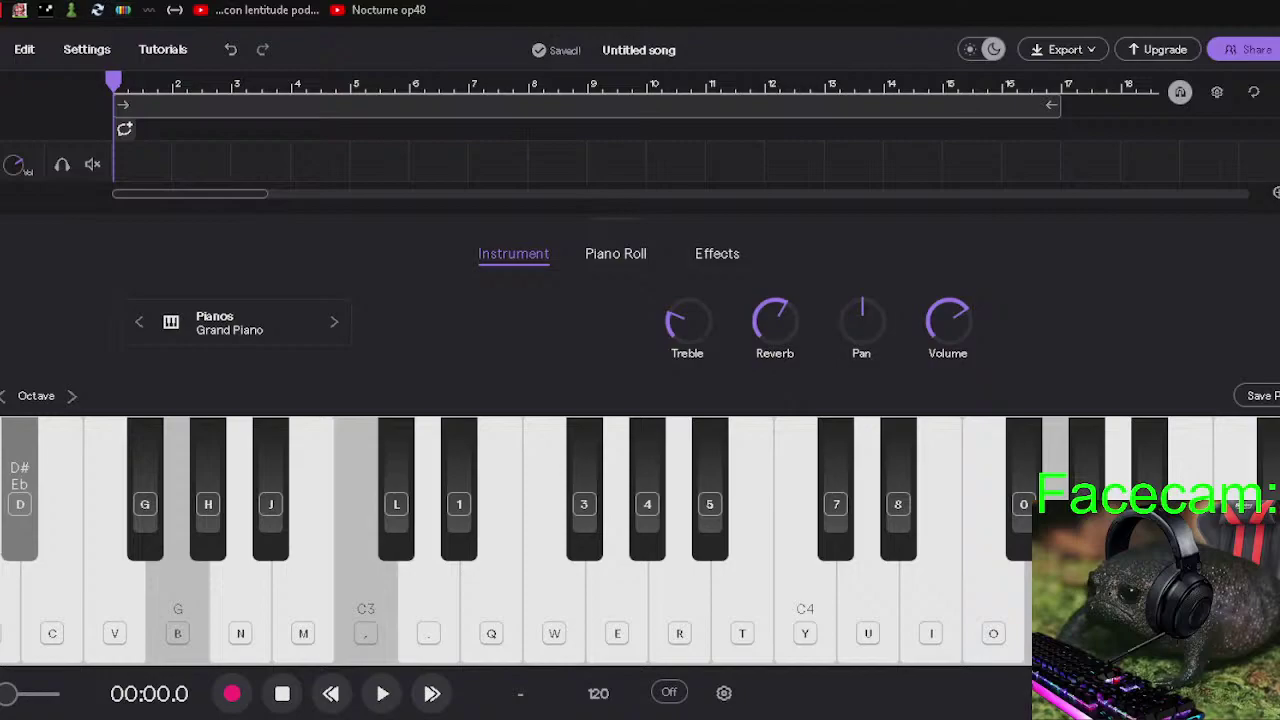
key("p")
key("8")
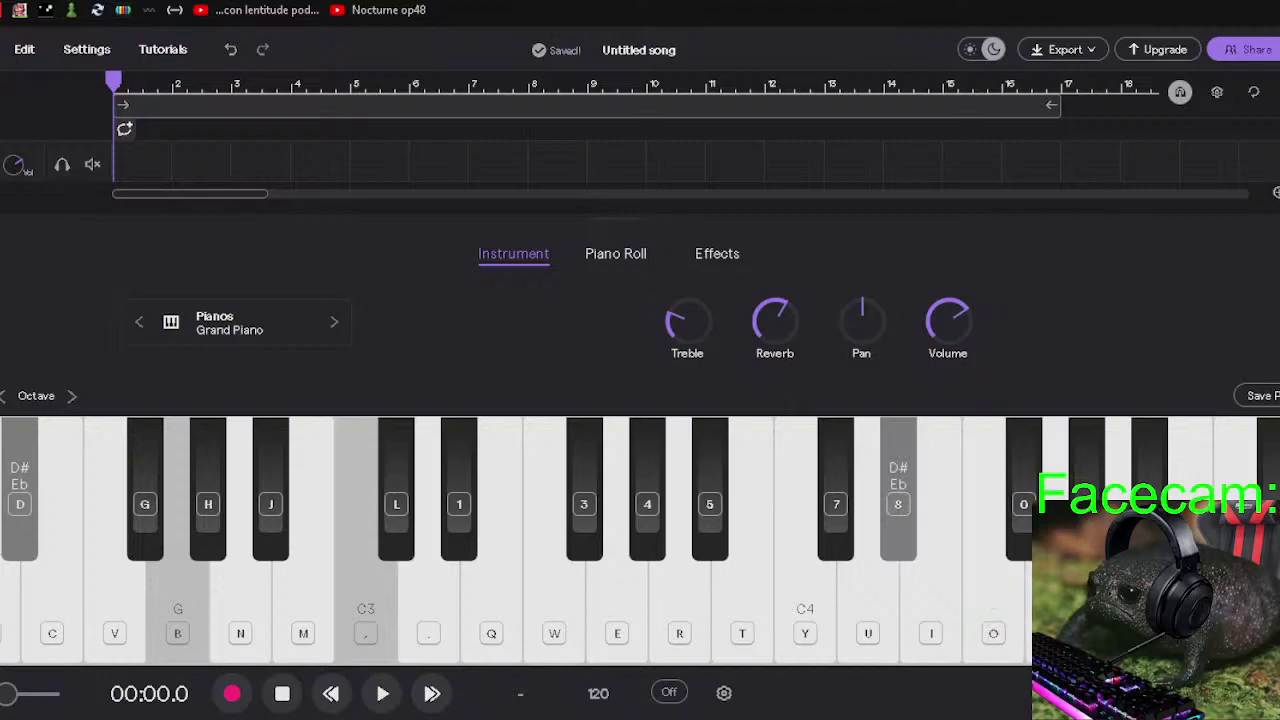
key("p")
Return to the chord D#2–G2–A#2 with the melody notes G4 and F4.
key("b")
key("j")
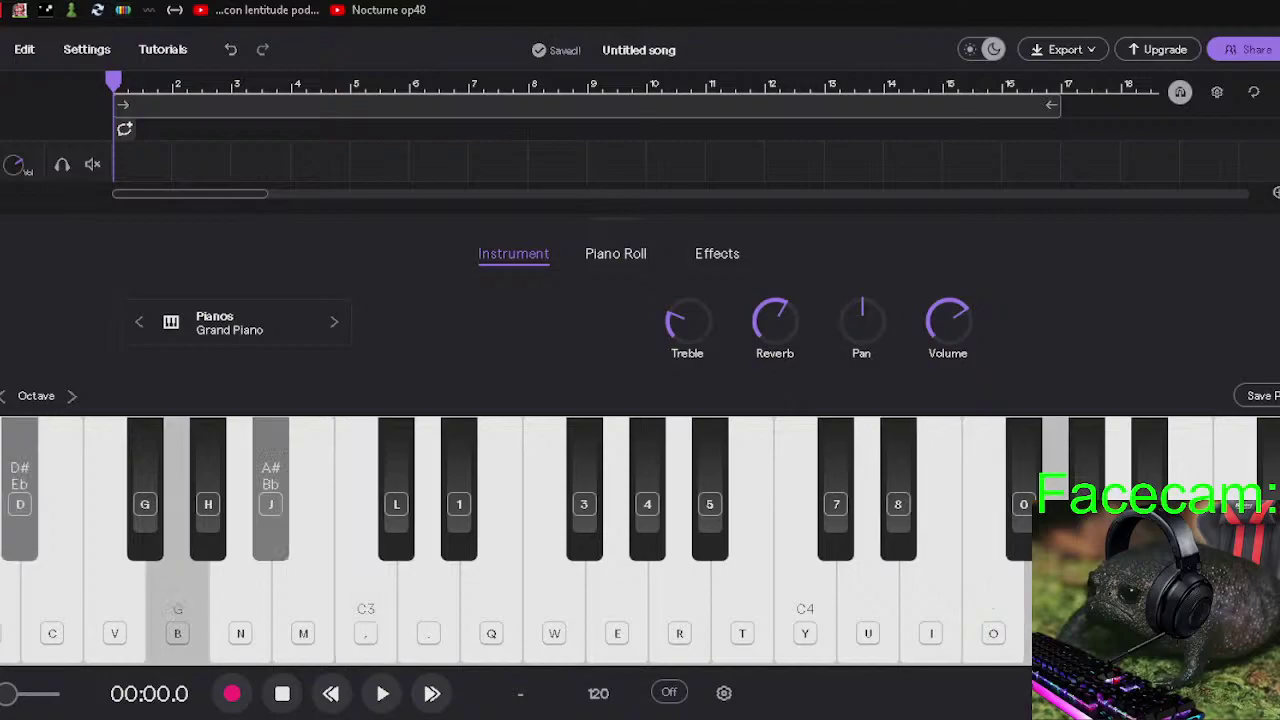
key("p")
key("o")
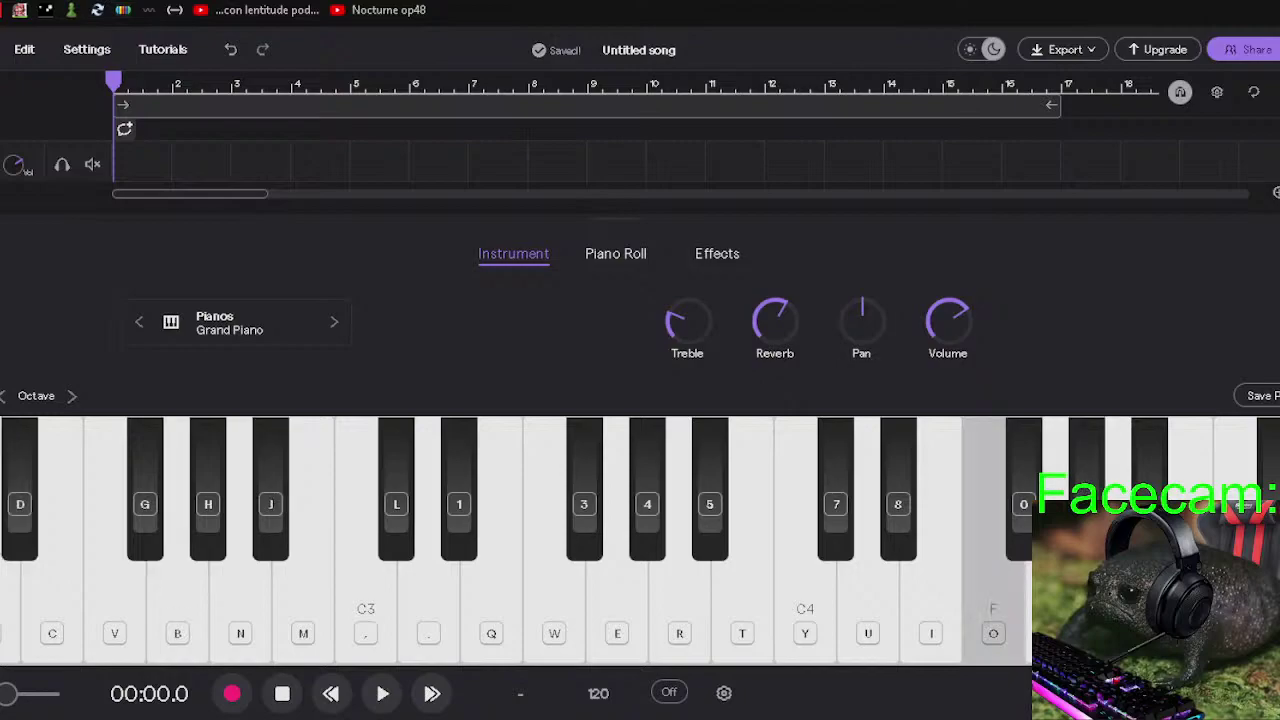
Play the chord D#2–G2–C3 with the descending melody F4, D#4 and D4.
key("period")
key("b")
key("d")
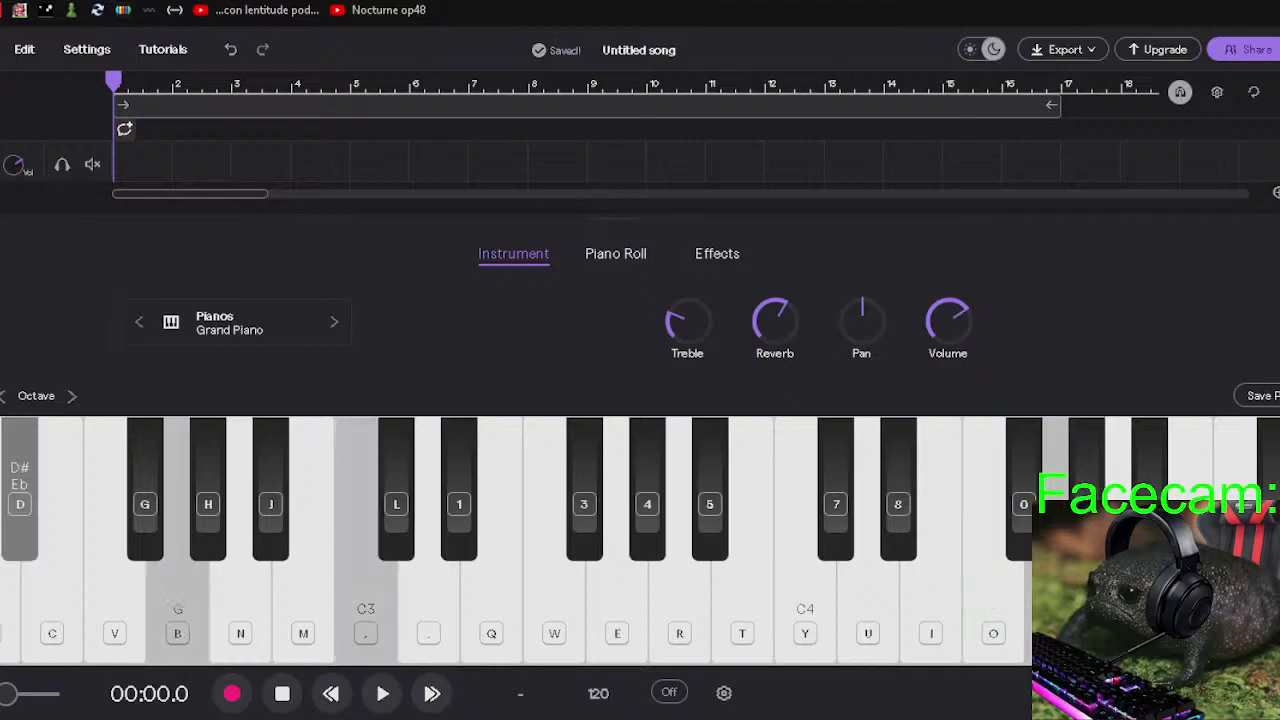
key("o")
key("8")
key("u")
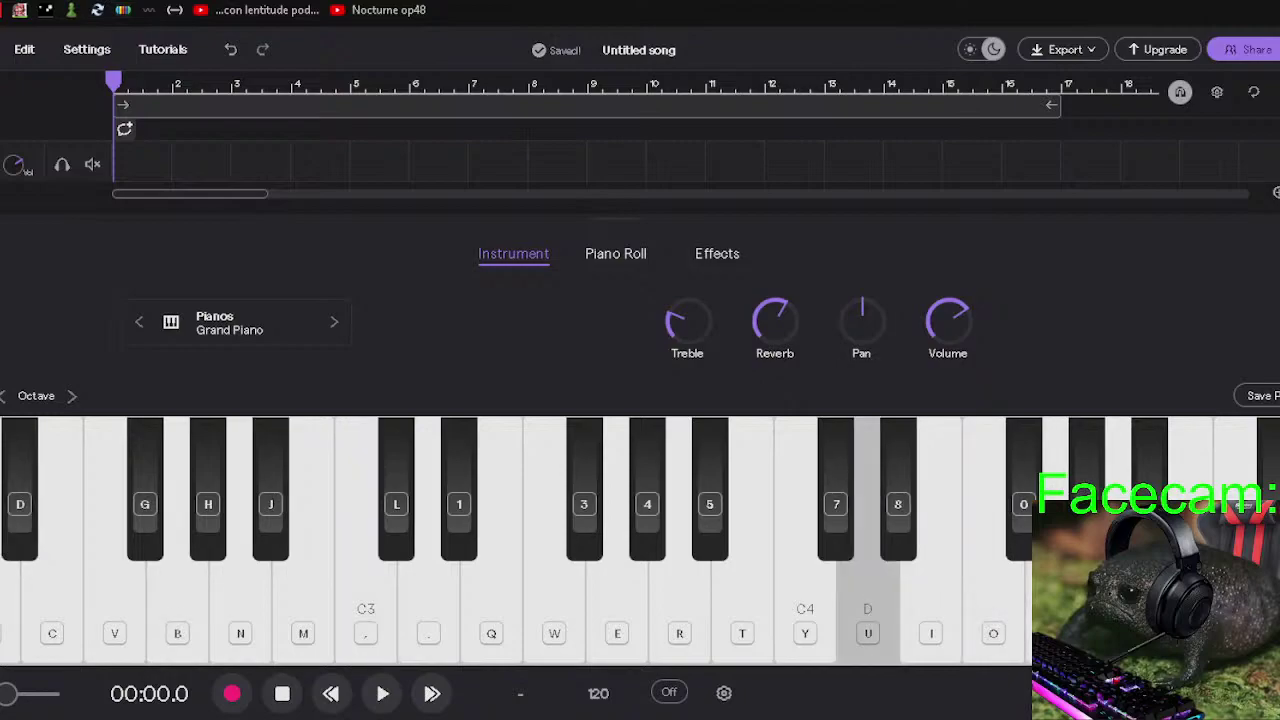
Close the phrase with D#4 over the chord D#2–G2–A#2.
key("d")
key("8")
key("j")
key("b")
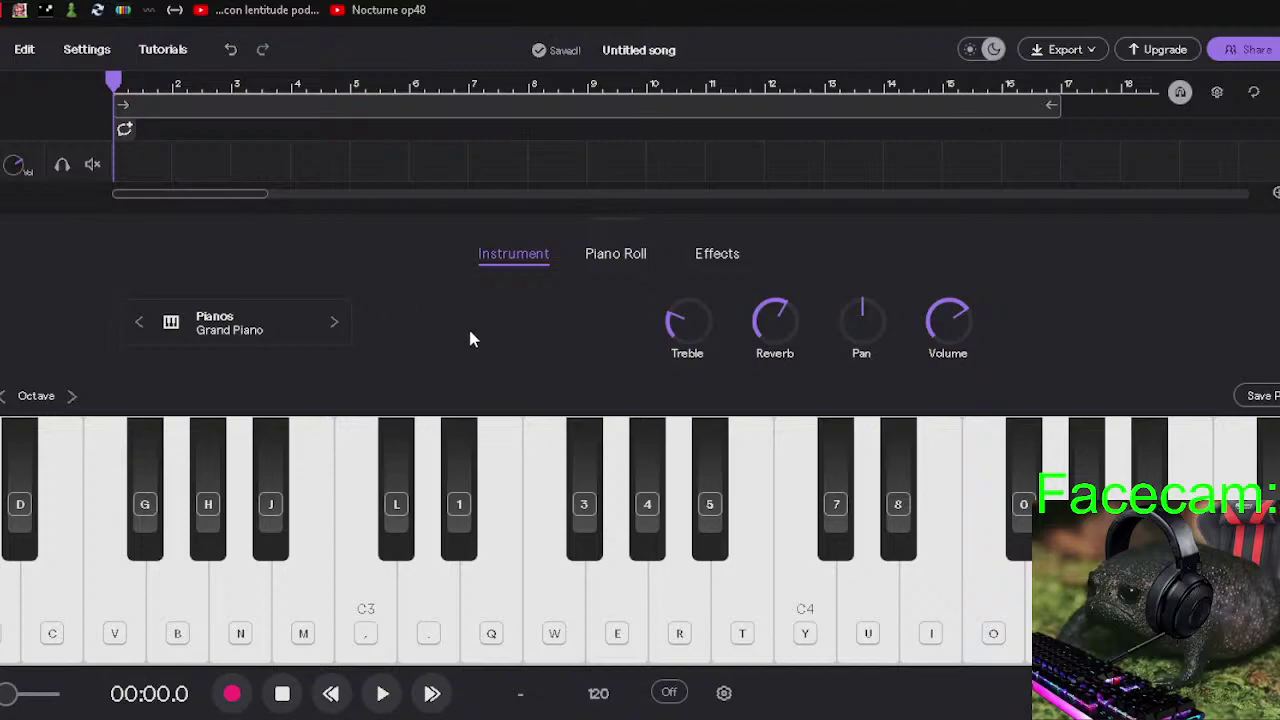
Browse the Pianos and Pitched Percussion instrument presets, keeping the Grand Piano selected.
left_click(252, 336)
scroll(800, 400, "down", 3)
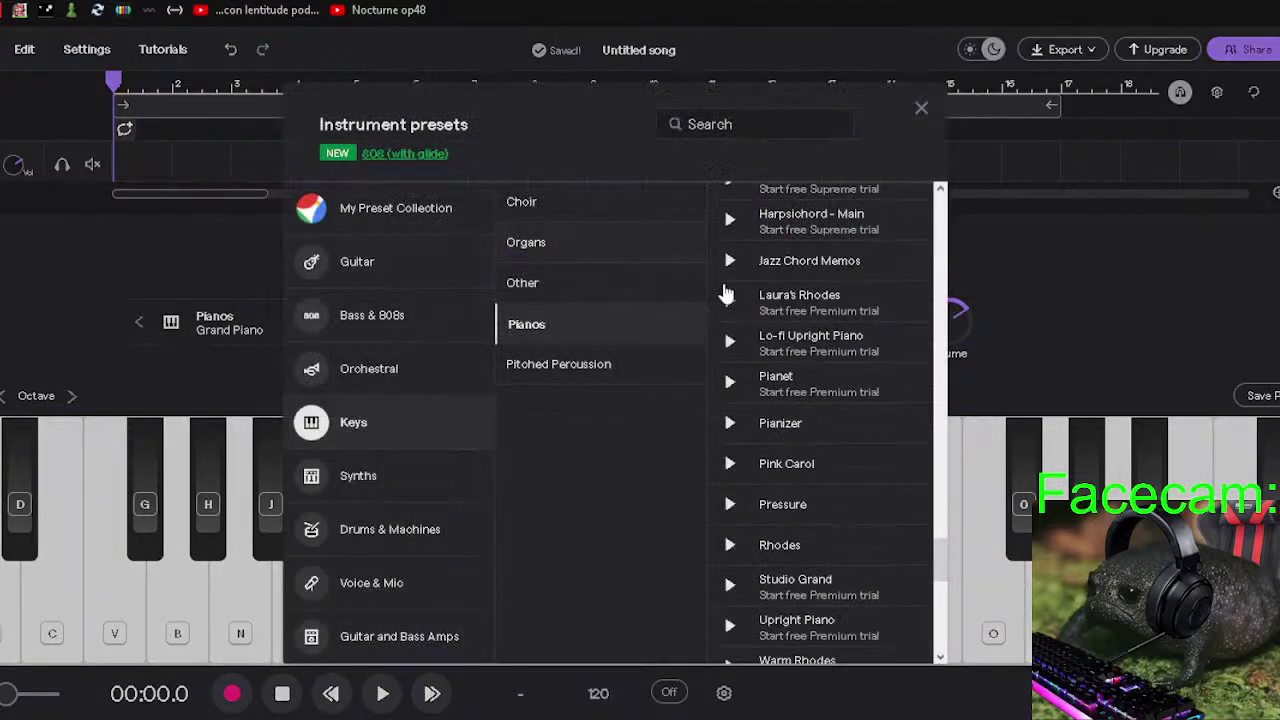
left_click(560, 365)
left_click(1008, 245)
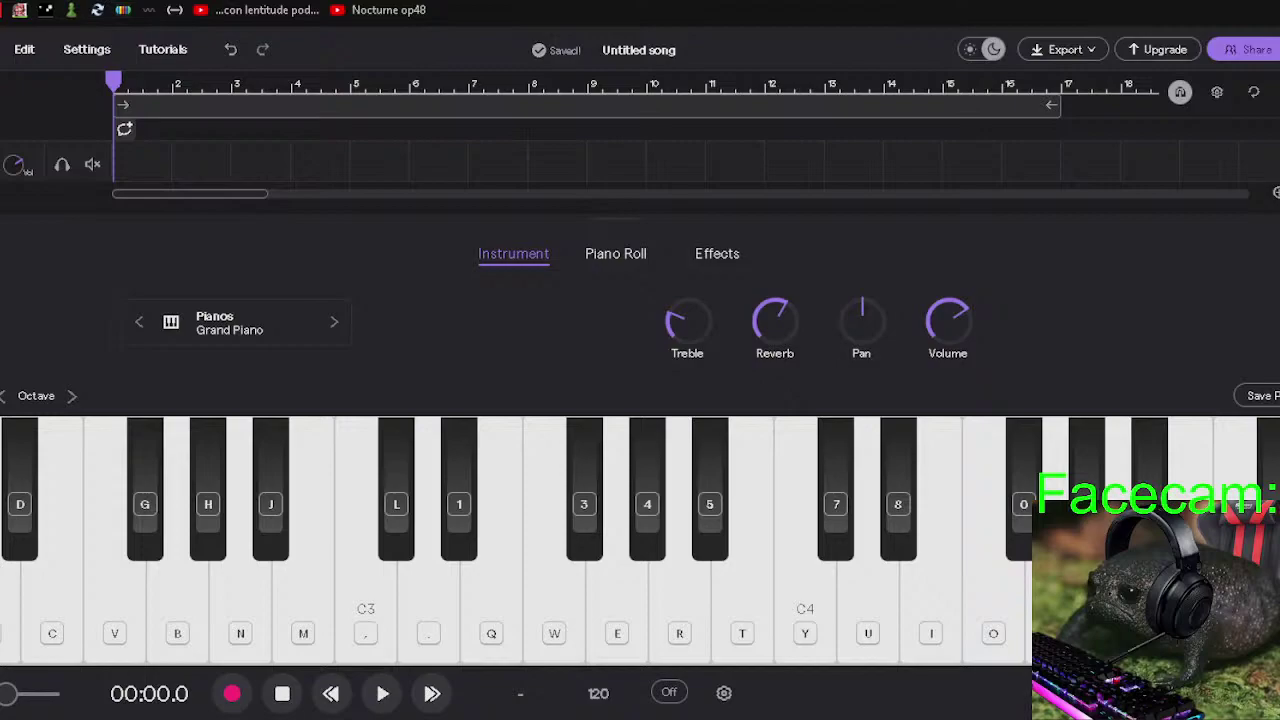
Play C#3–G#3 and D#3–G#3 under the melody note G#4.
key("minus")
key("l")
key("4")
key("1")
key("4")
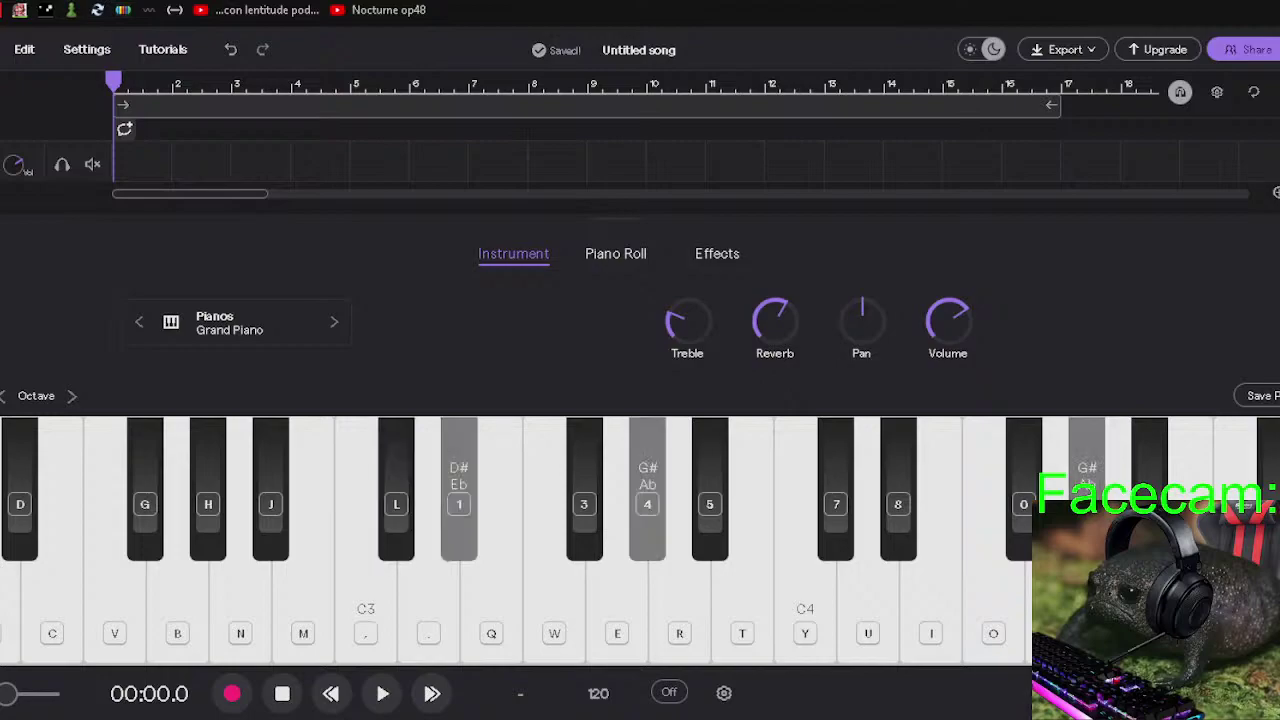
Continue with the note pairs E3–C#4, D#3–C4, D#3–G#3 and E3–G#3.
key("q")
key("7")
key("1")
key("y")
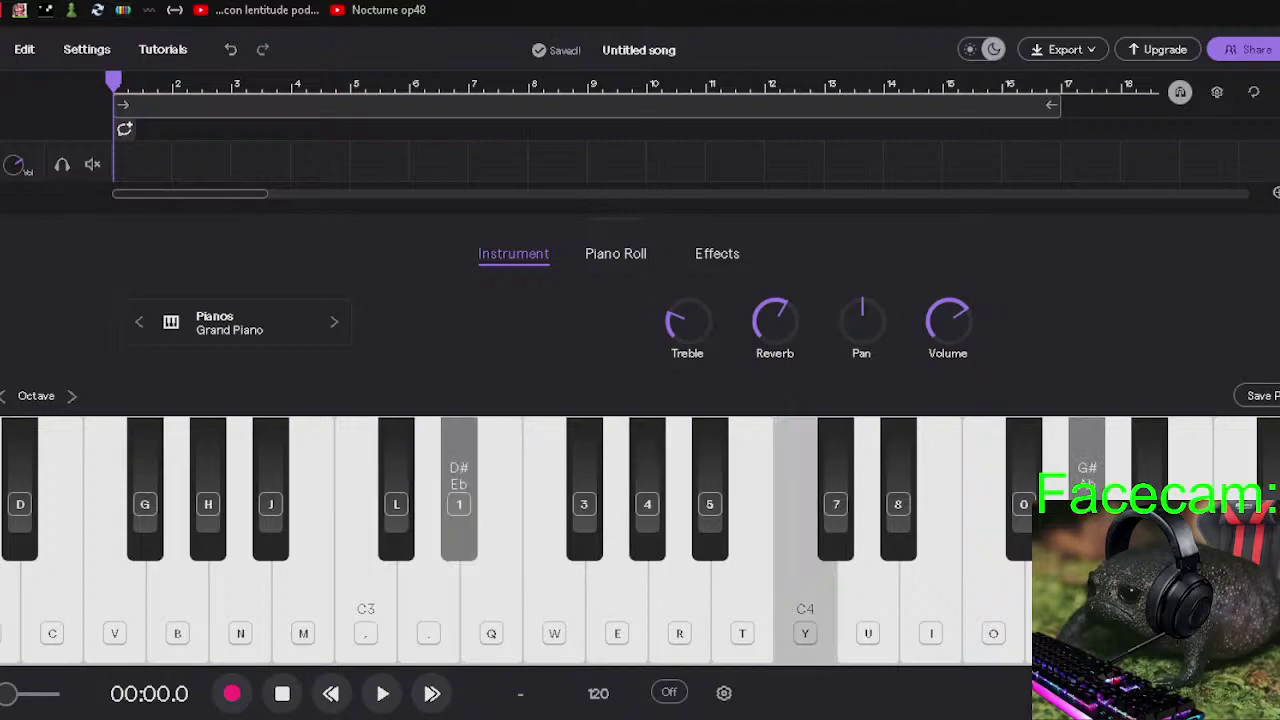
key("1")
key("4")
key("q")
key("4")
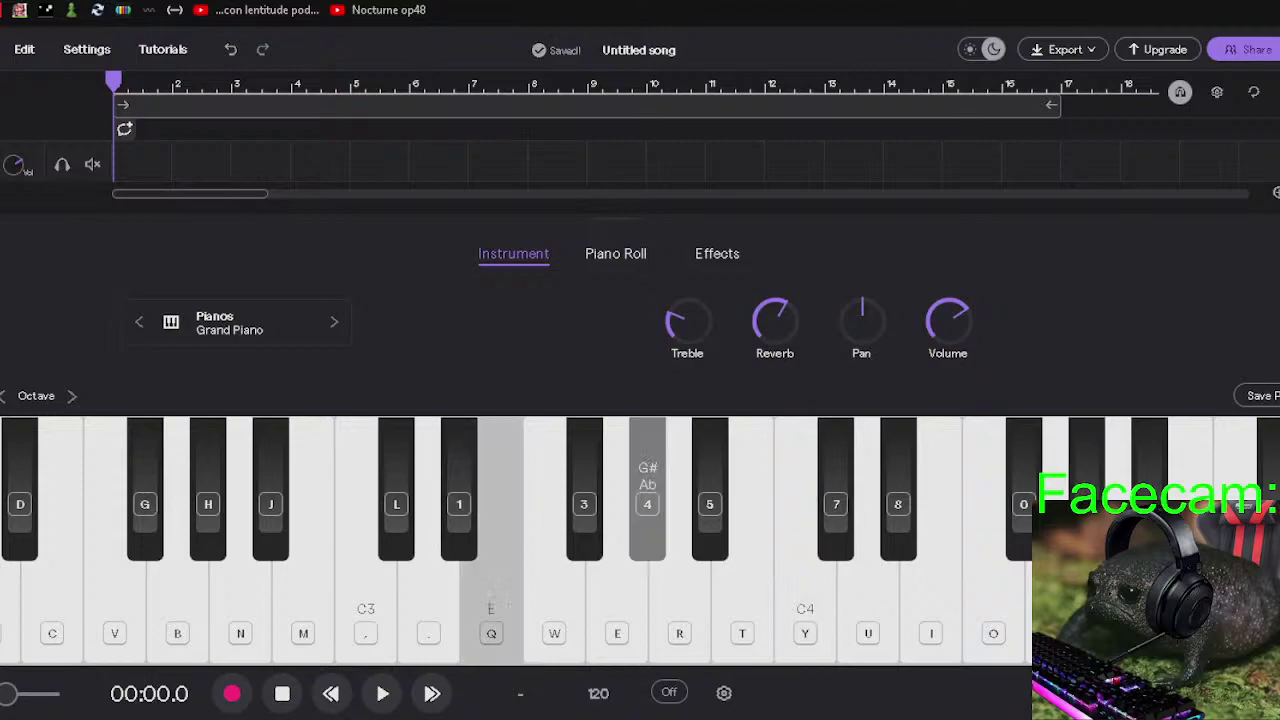
Alternate the note pairs F#3–D#4, E3–C#4 and F#3–D#4.
key("3")
key("8")
key("q")
key("7")
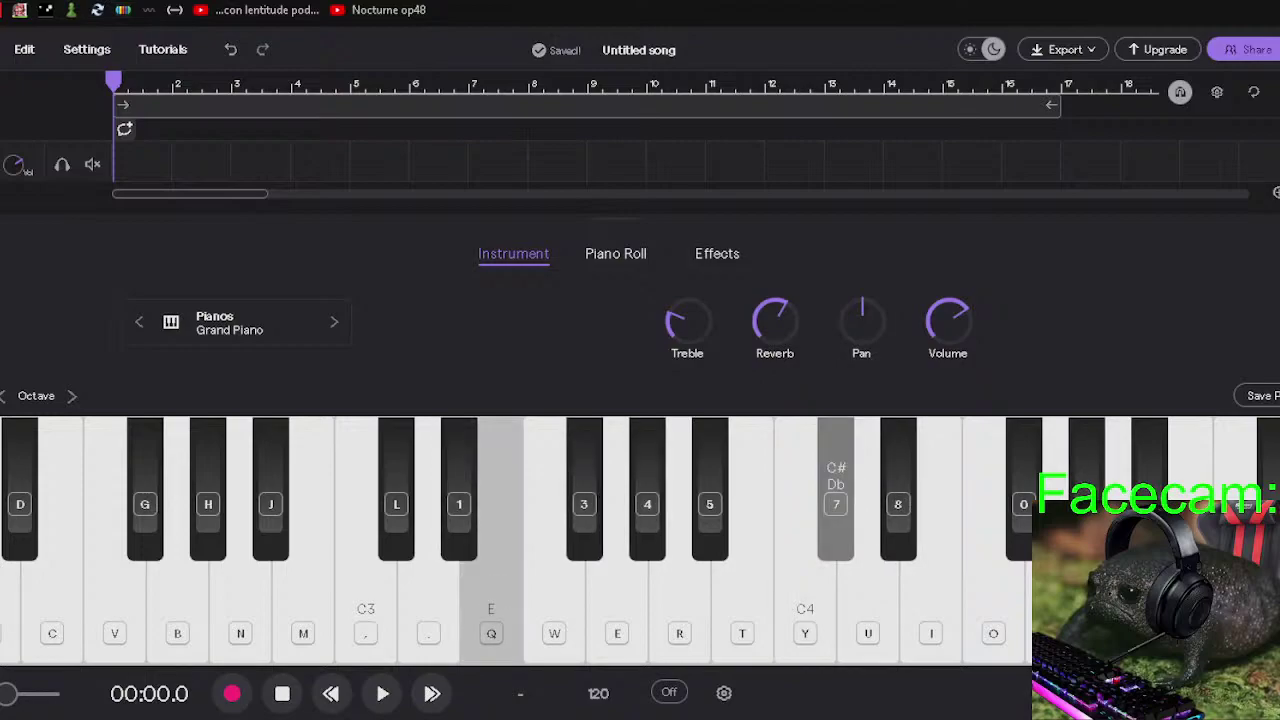
key("3")
key("8")
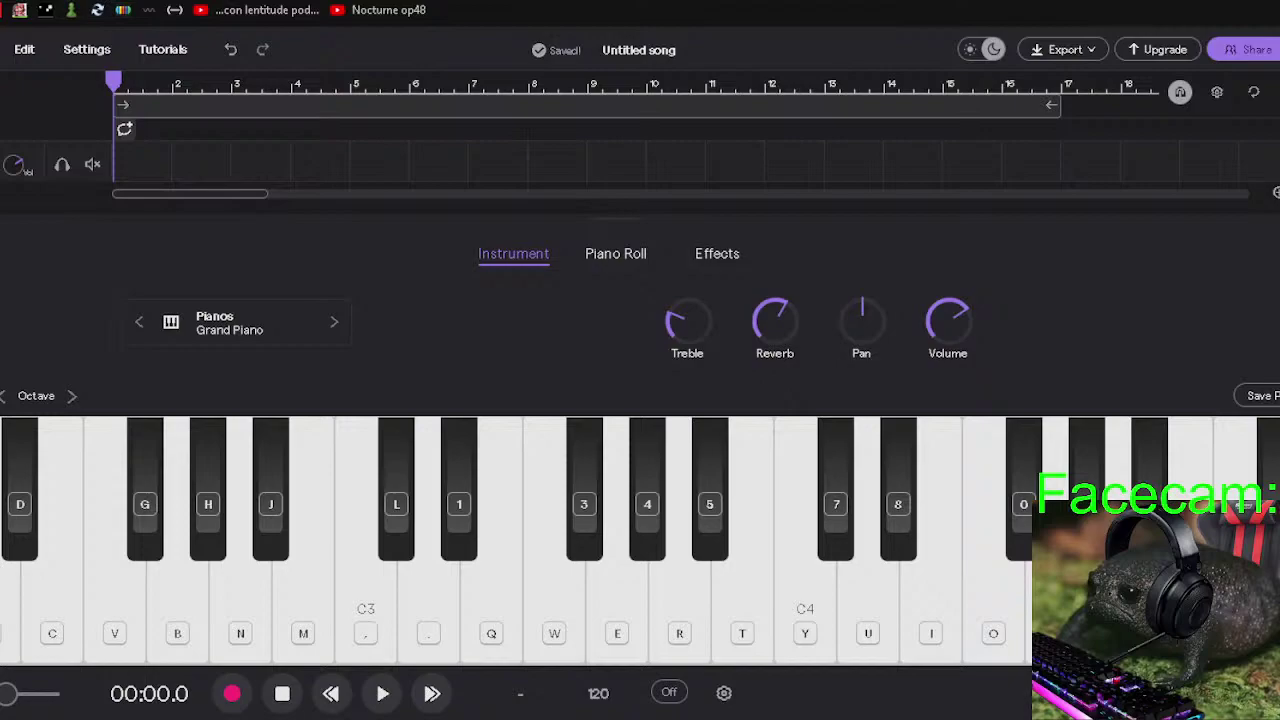
Play G#3 three times, then F#2–C#3 followed by D#3.
key("4")
key("4")
key("4")
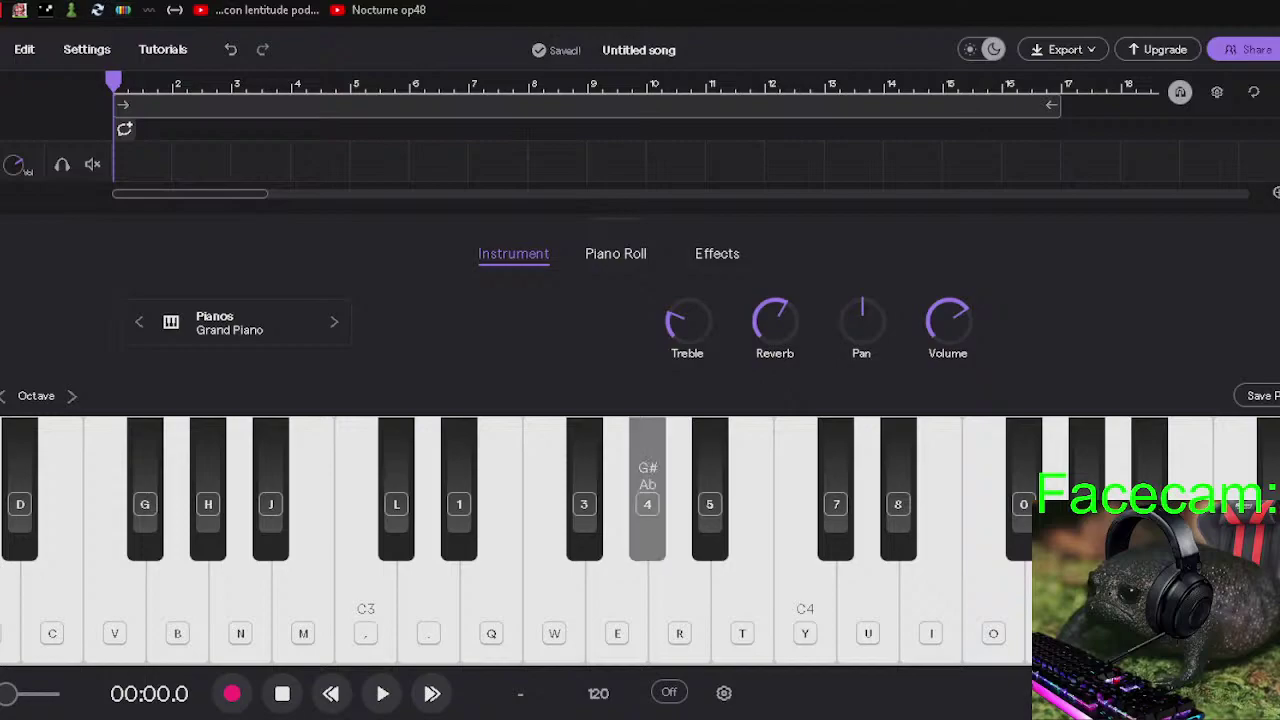
key("g")
key("l")
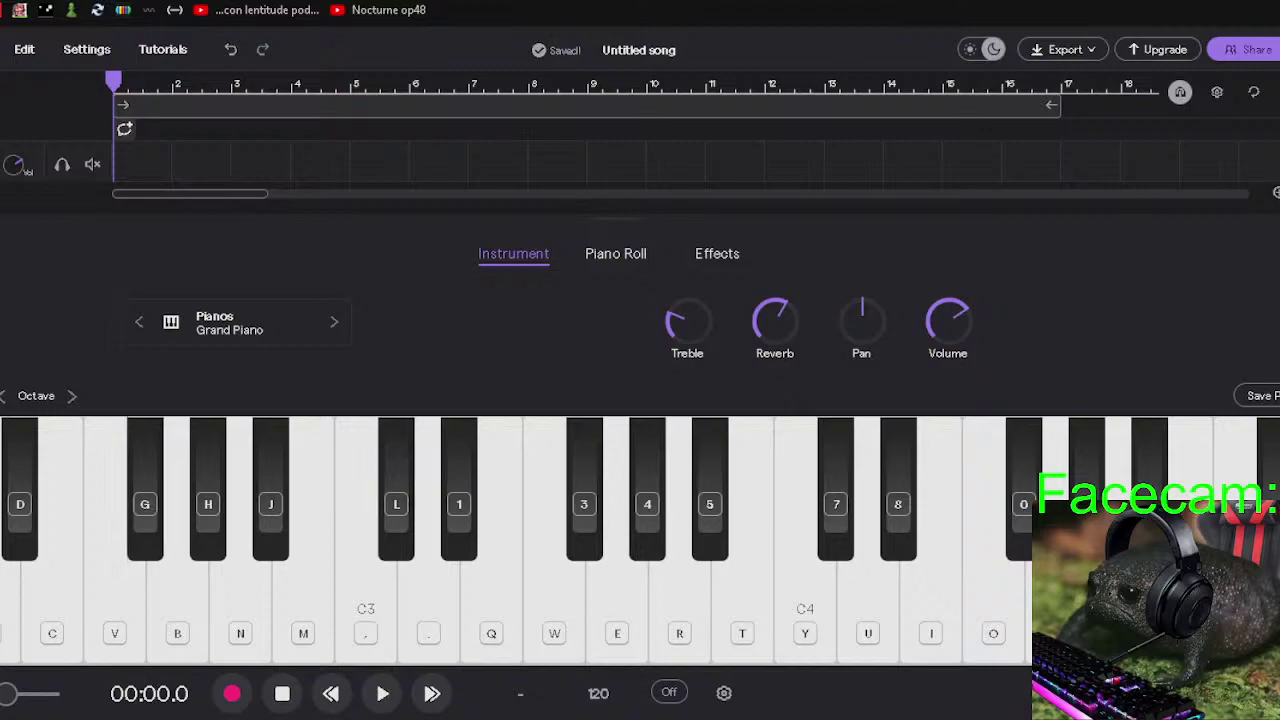
key("1")
Play F#2–C#3 with G#3, then G#2–C#3.
key("g")
key("l")
key("4")
key("h")
key("l")
Repeat G#4 three times, then play F#3, C#4 and G#4.
key("minus")
key("minus")
key("minus")
key("3")
key("7")
key("minus")
Play G#3, C#4 and D#4 with G#4, then F3 with G#4.
key("4")
key("7")
key("8")
key("minus")
key("w")
key("minus")
Play F#2–C#3 with G#3, then C#3–G#3 followed by D#3 and G2.
key("g")
key("l")
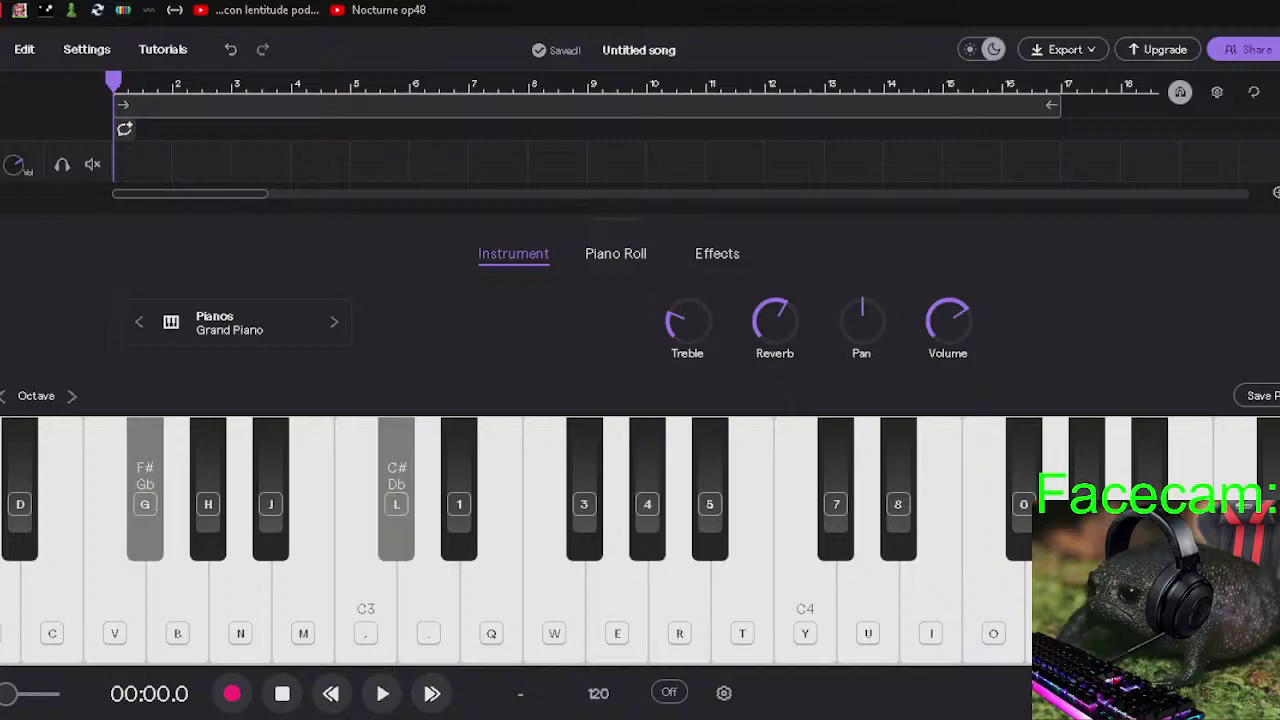
key("4")
key("l")
key("4")
key("1")
key("b")
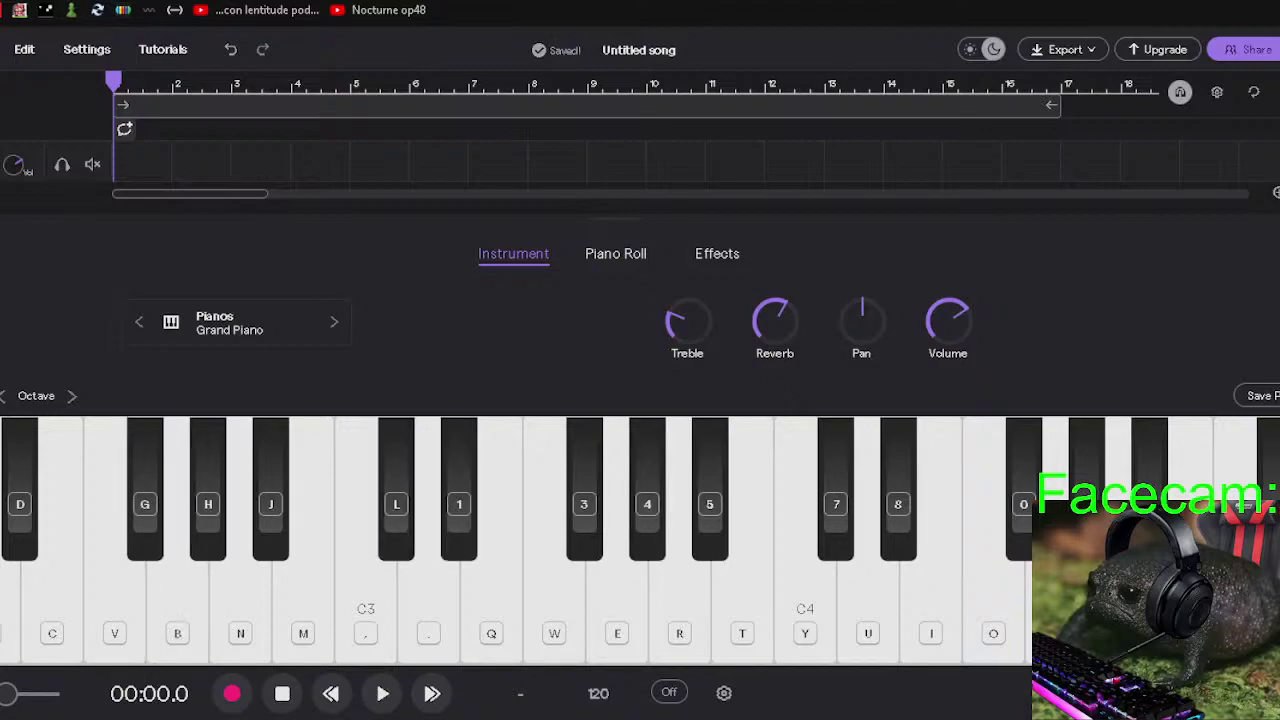
Play the note pairs C#3–G#3, D#3–G#3 and C3–A#3, ending on G#3.
key("l")
key("4")
key("1")
key("4")
key("comma")
key("5")
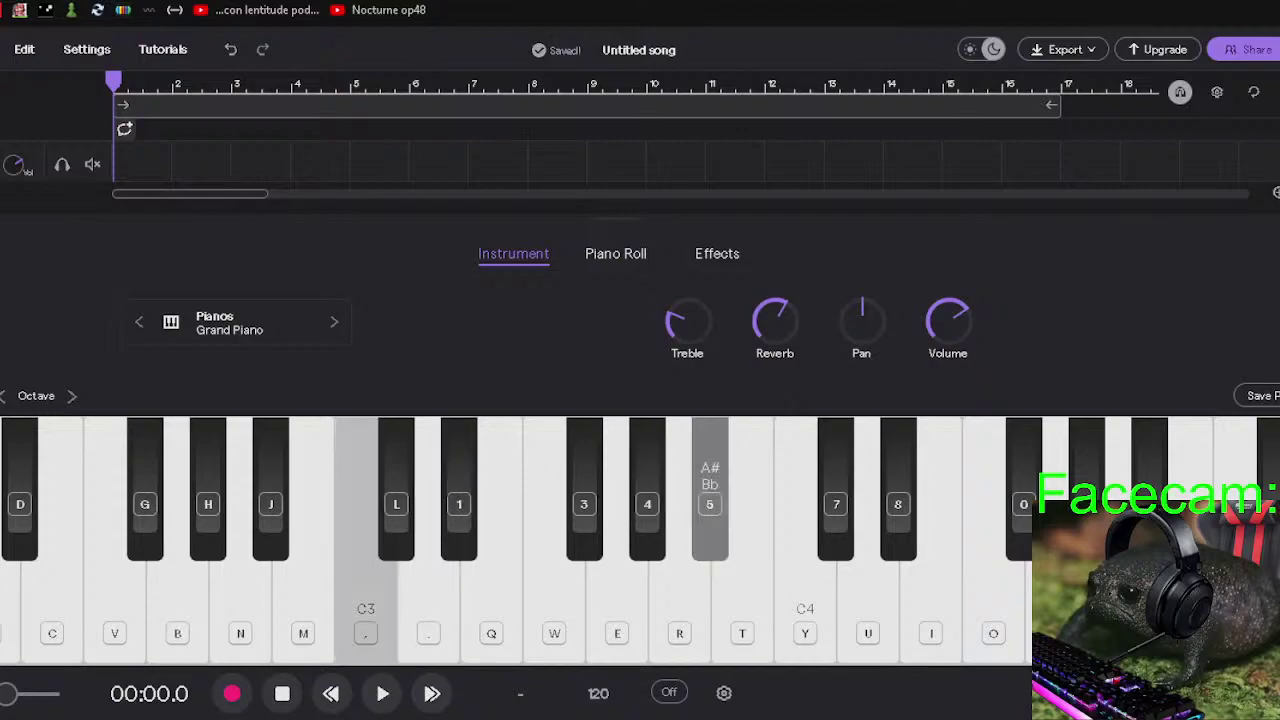
key("4")
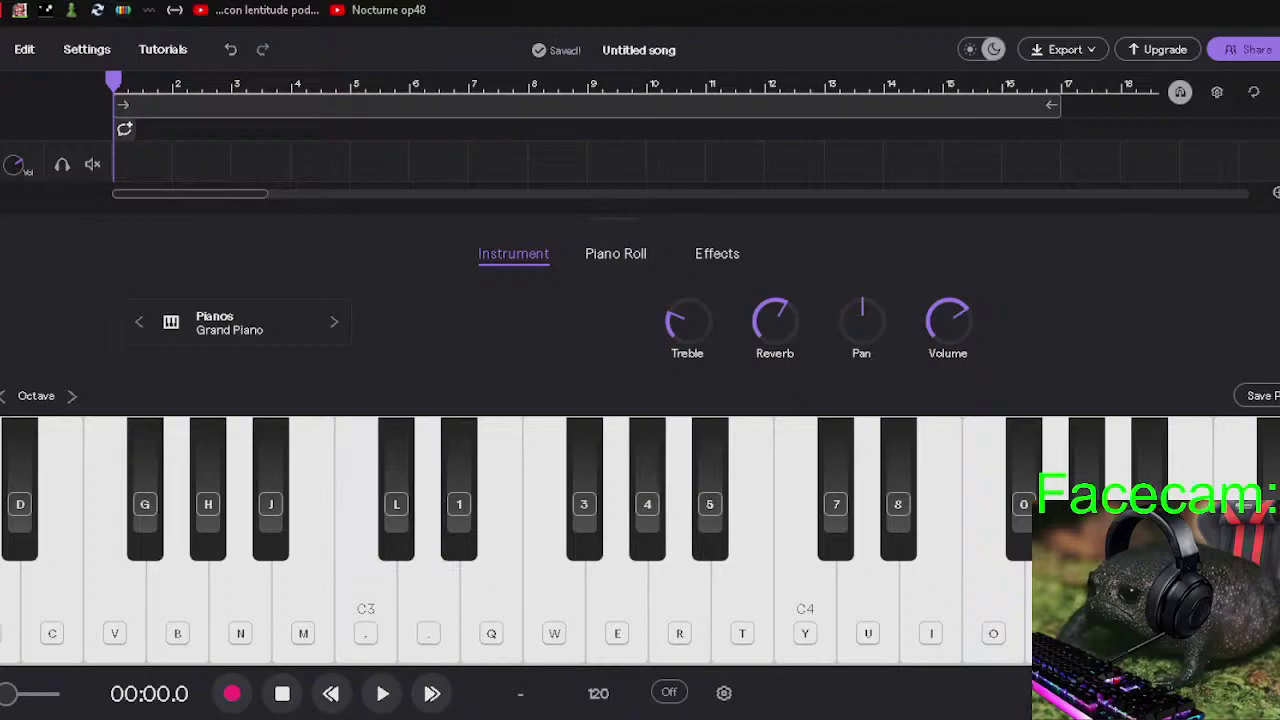
Repeat G#3 as a steady pulse with G#2 as the bass note.
key("4")
key("4")
key("4")
key("h")
key("4")
key("4")
Continue the repeated G#3 over D#2–G#2, then over A#2.
key("d")
key("h")
key("4")
key("4")
key("j")
key("4")
key("4")
Repeat the G#3 pulse over G#2, then over D#2–G#2.
key("h")
key("4")
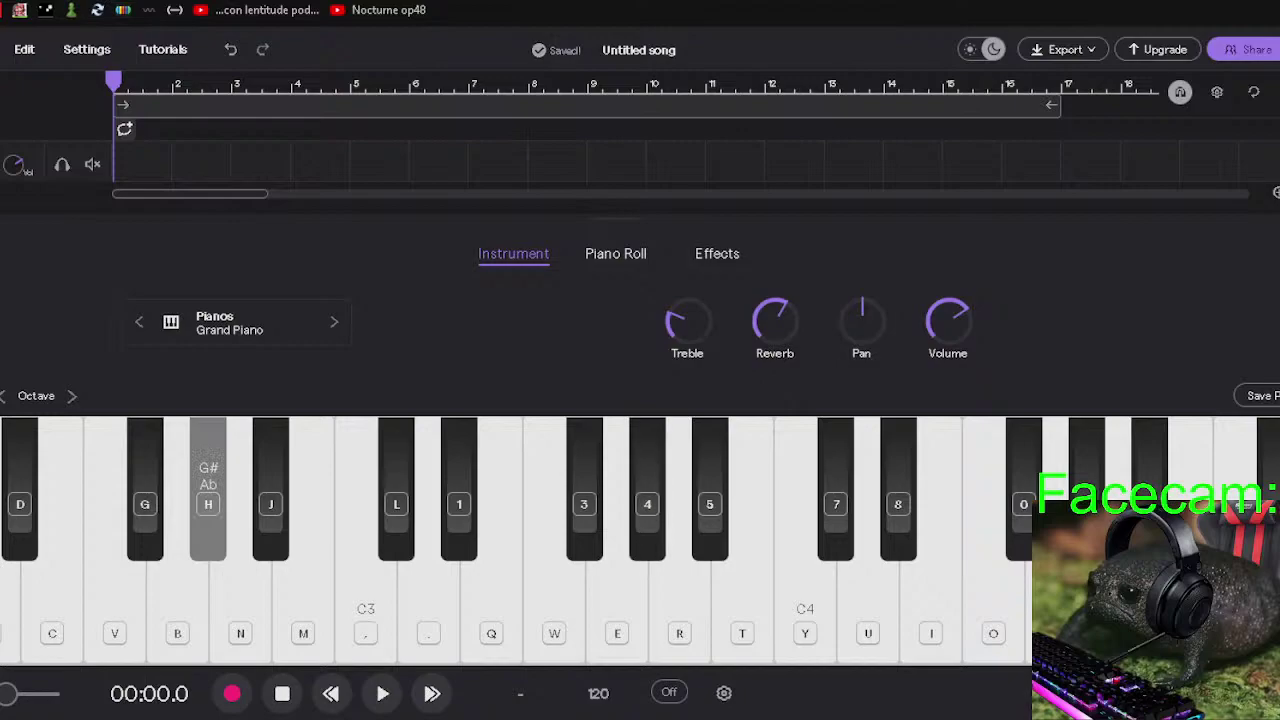
key("4")
key("d")
key("h")
key("4")
key("4")
Move the bass from A#2 to B2 while repeating G#3.
key("j")
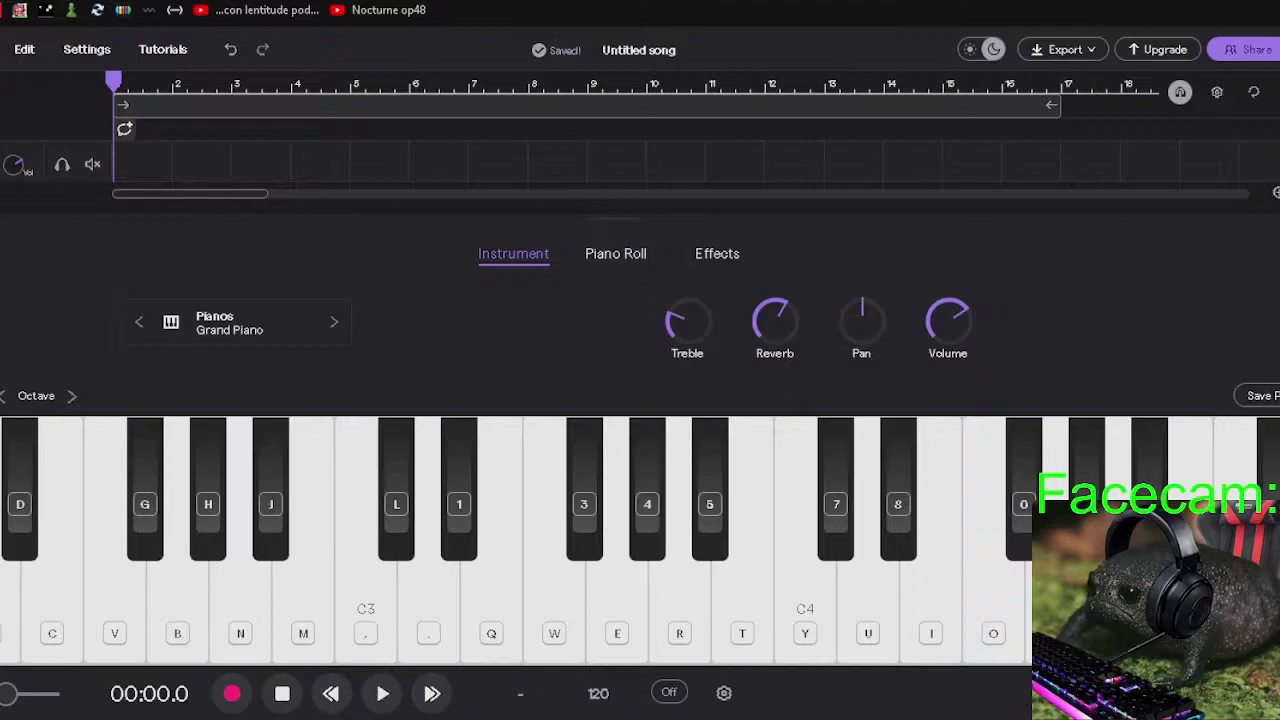
key("4")
key("m")
key("4")
key("4")
key("4")
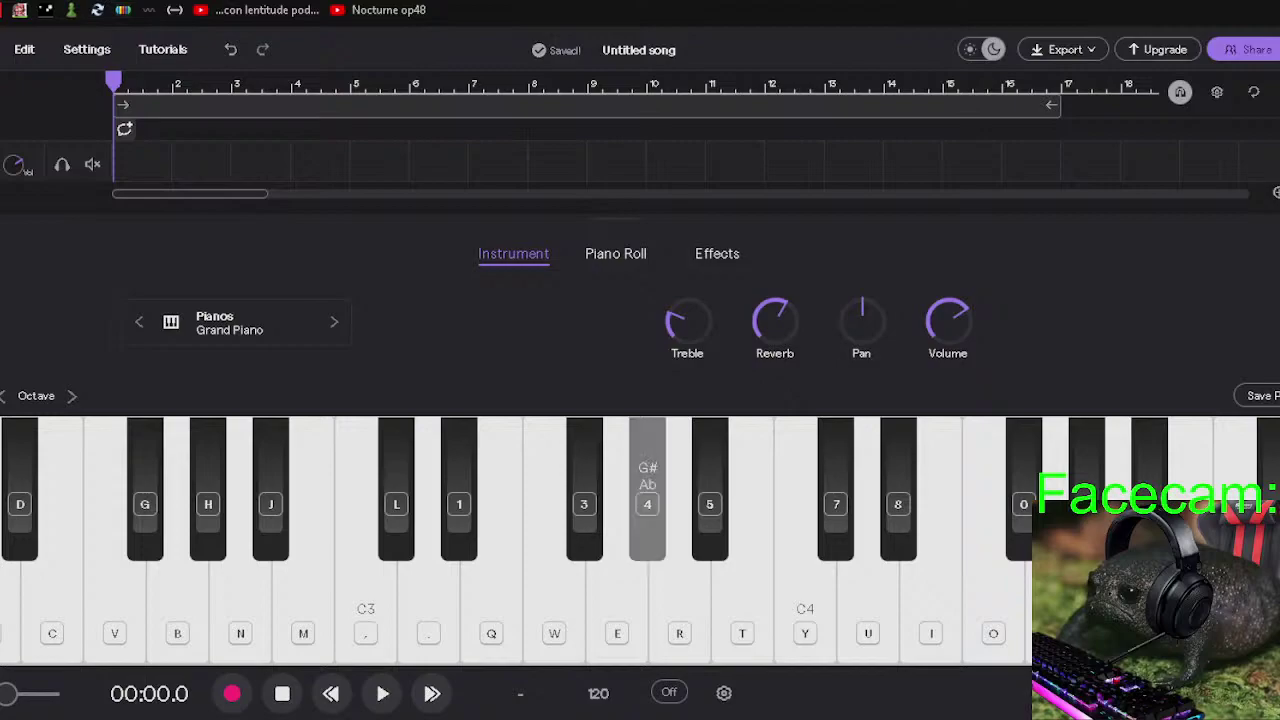
Restart the repeated G#3 over G#2, then play D#2–G#2.
key("4")
key("h")
key("4")
key("4")
key("h")
key("d")
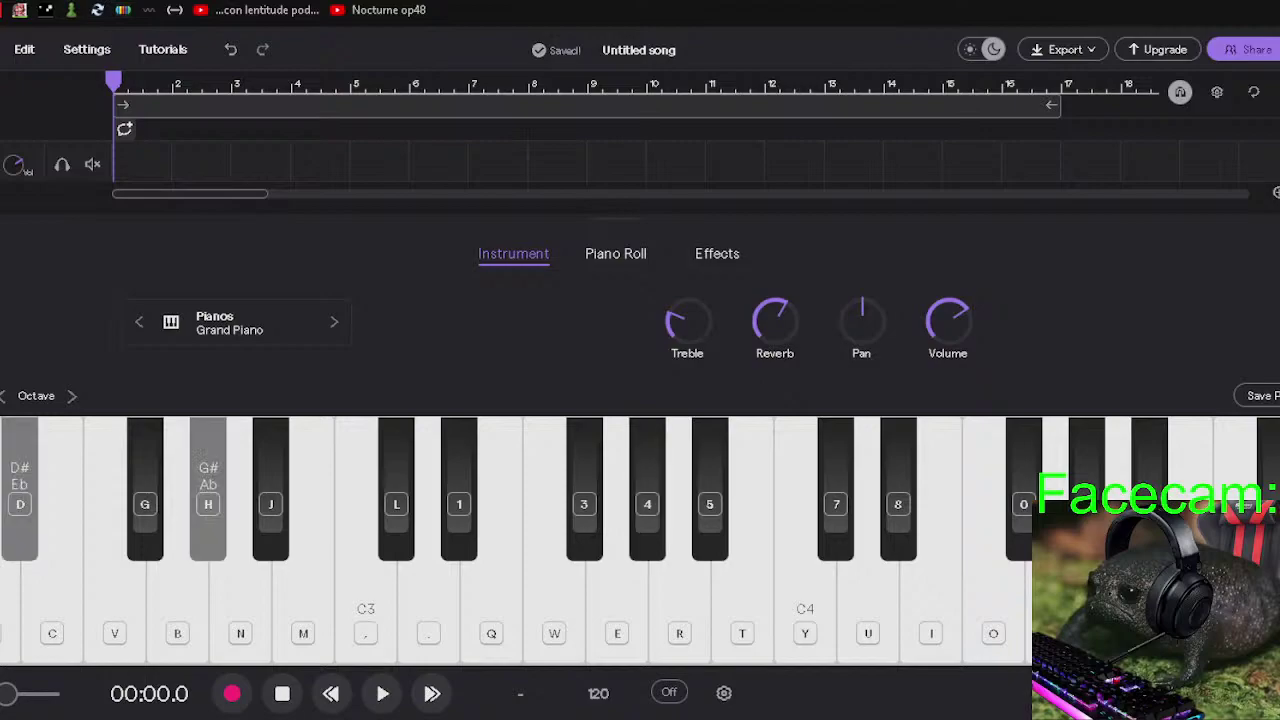
Continue the G#3 pulse with C#3, D#2 and A#2 below it.
key("4")
key("l")
key("4")
key("d")
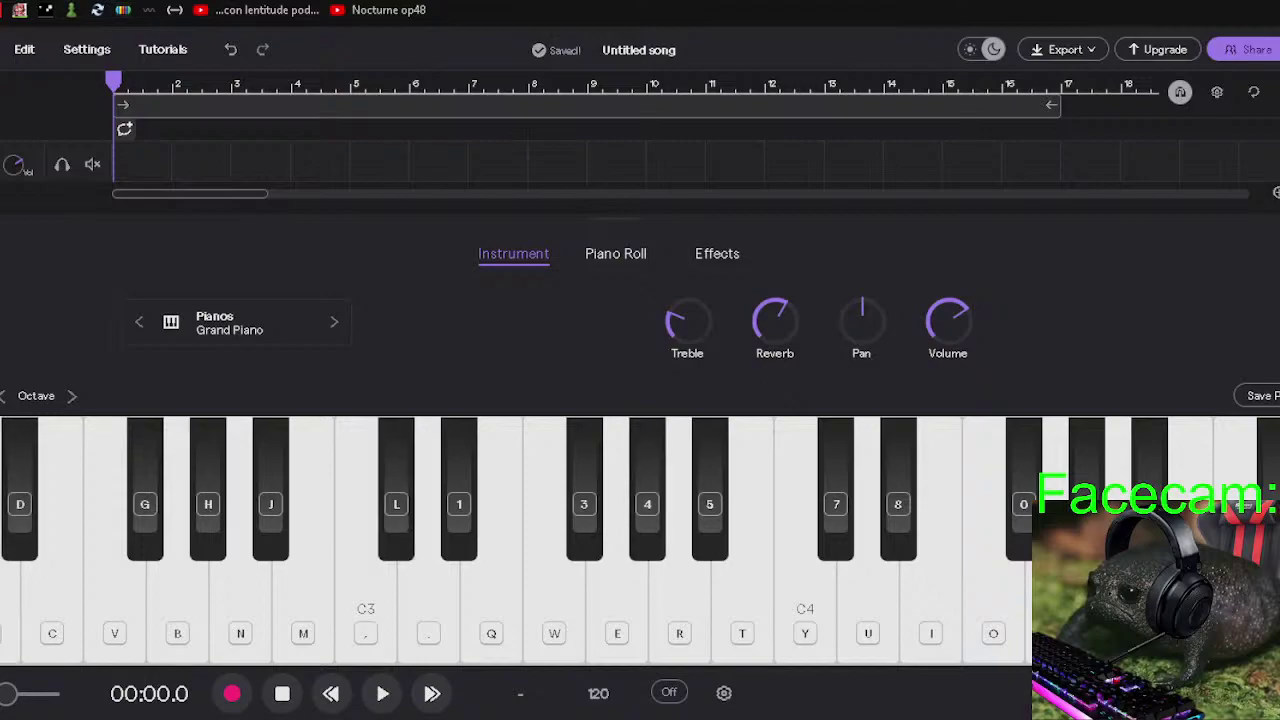
key("4")
key("j")
key("4")
key("4")
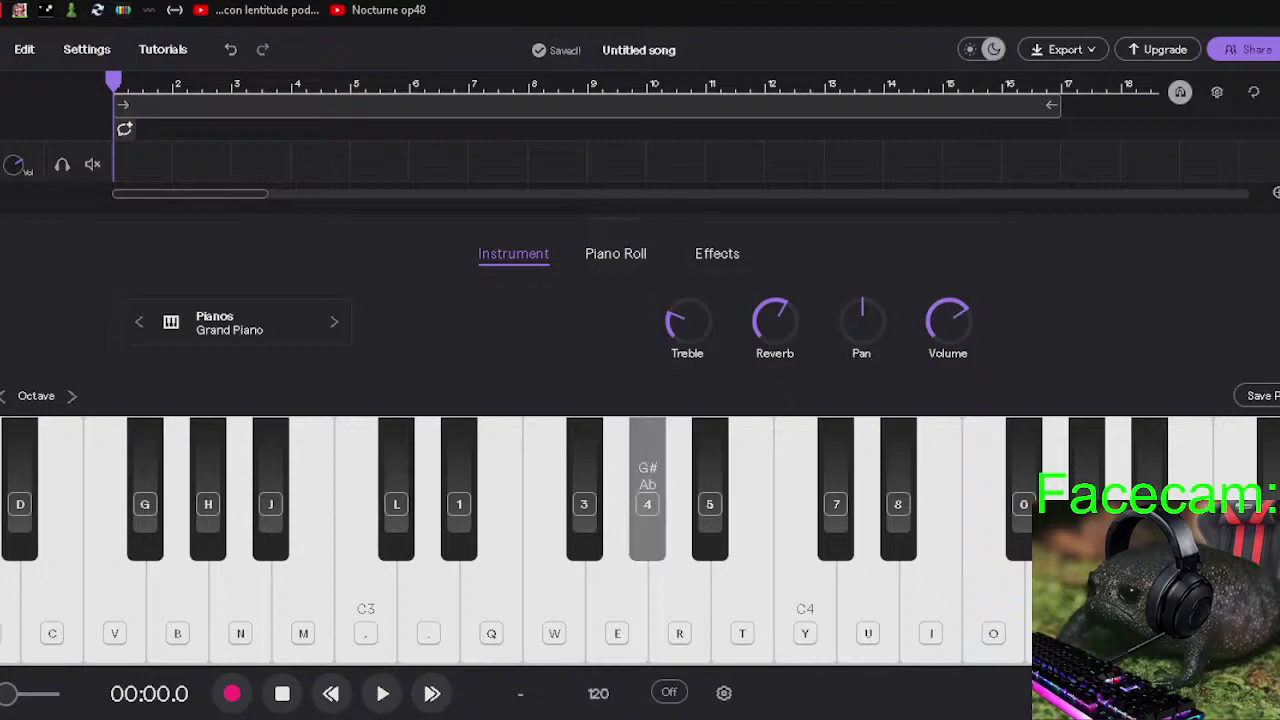
Play the bass part G#2, D#2–G#2, D2–A#2, then A#2 and B2.
key("h")
key("h")
key("d")
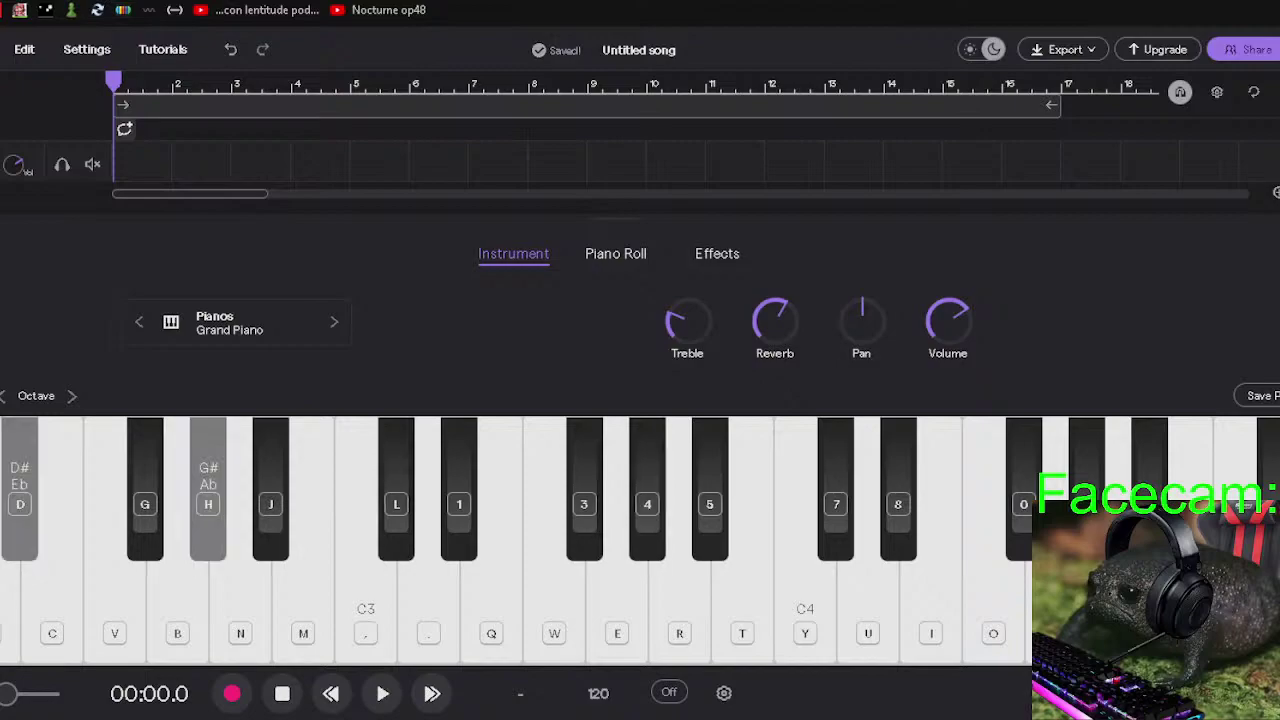
key("j")
key("x")
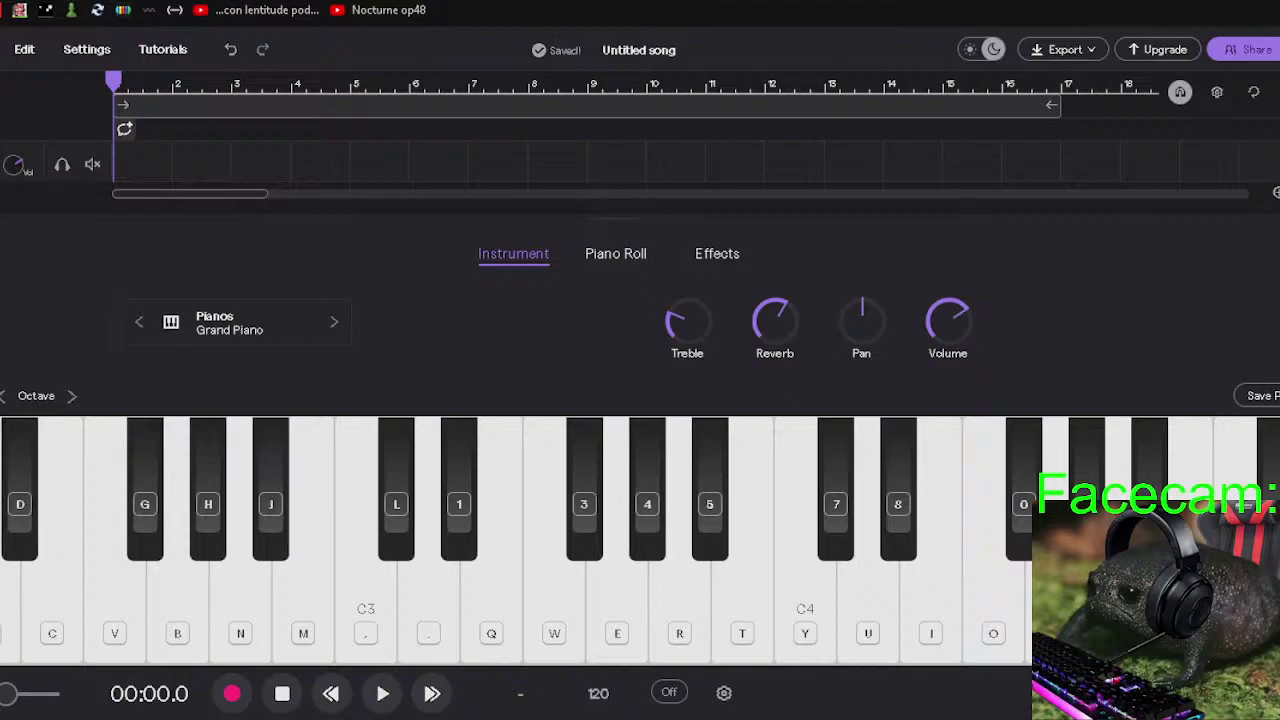
key("j")
key("m")
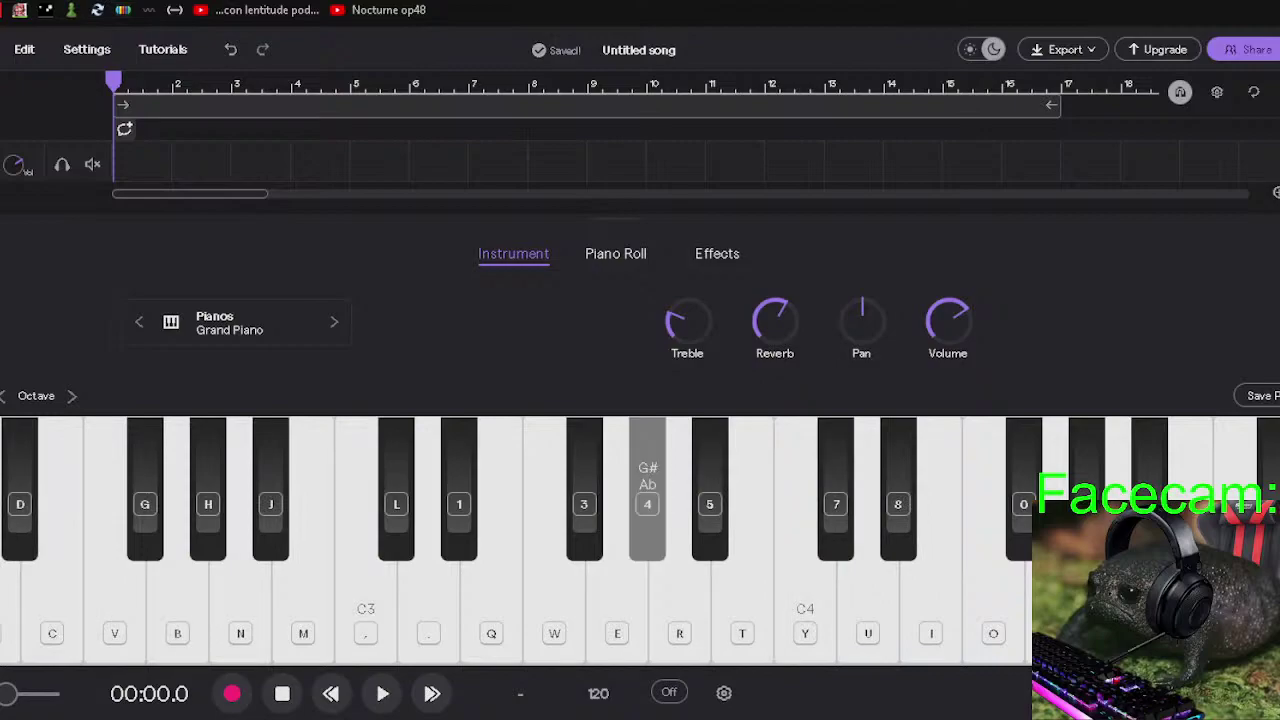
Play the bass pairs D#2–G#2, E2–C#3, D#2–C3 and D#2–G#2.
key("h")
key("d")
key("h")
key("c")
key("l")
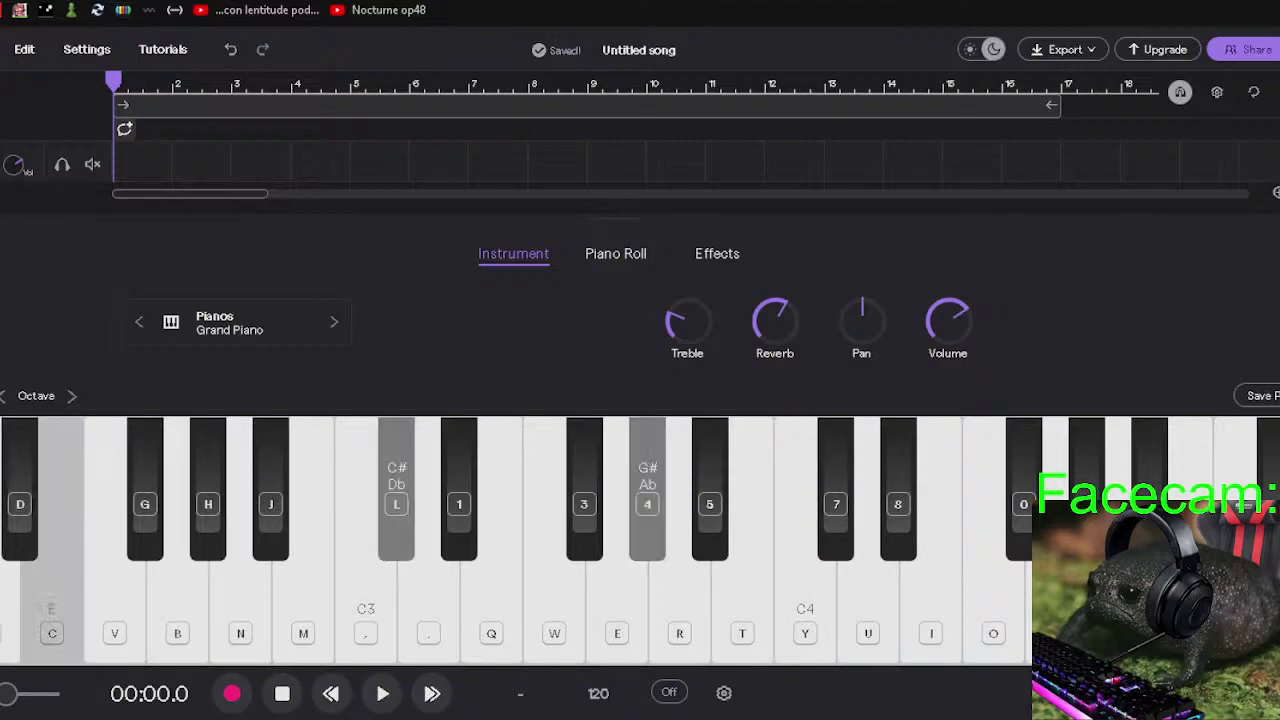
key("d")
key("comma")
key("d")
key("h")
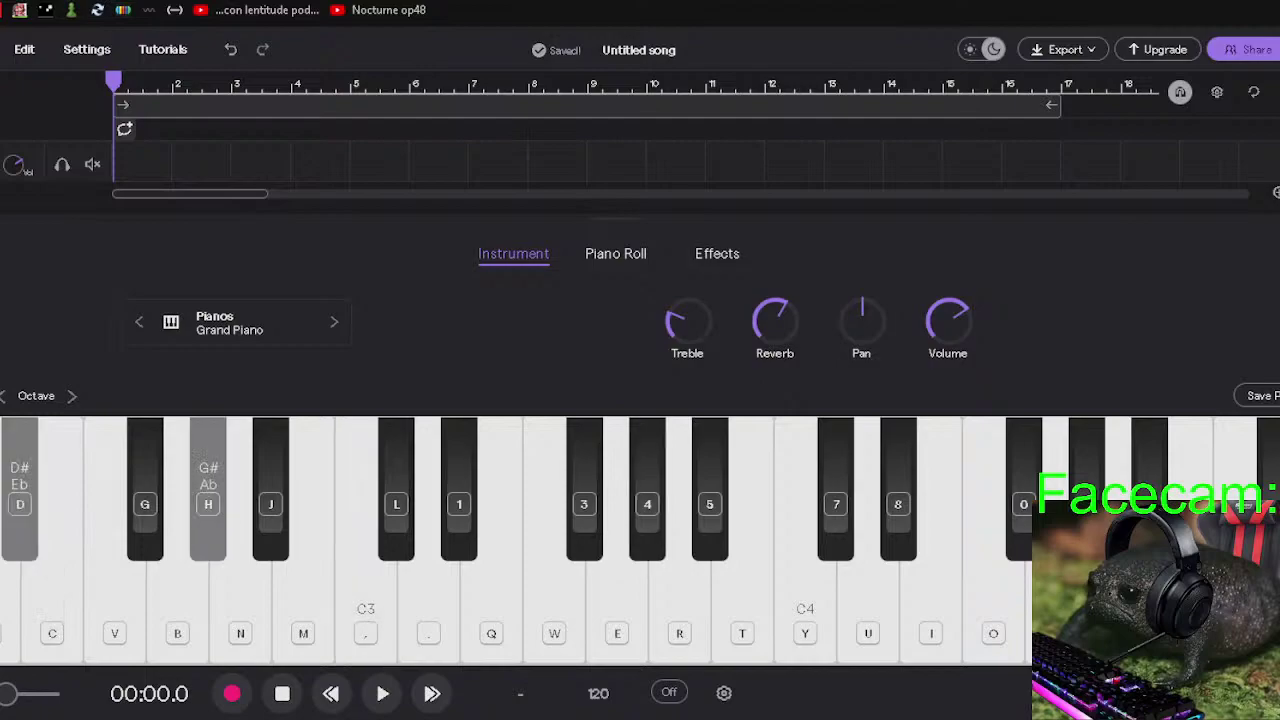
Play E2, G#2 and G#3, followed by the chord F#2–D#3–G#3.
key("c")
key("h")
key("4")
key("g")
key("1")
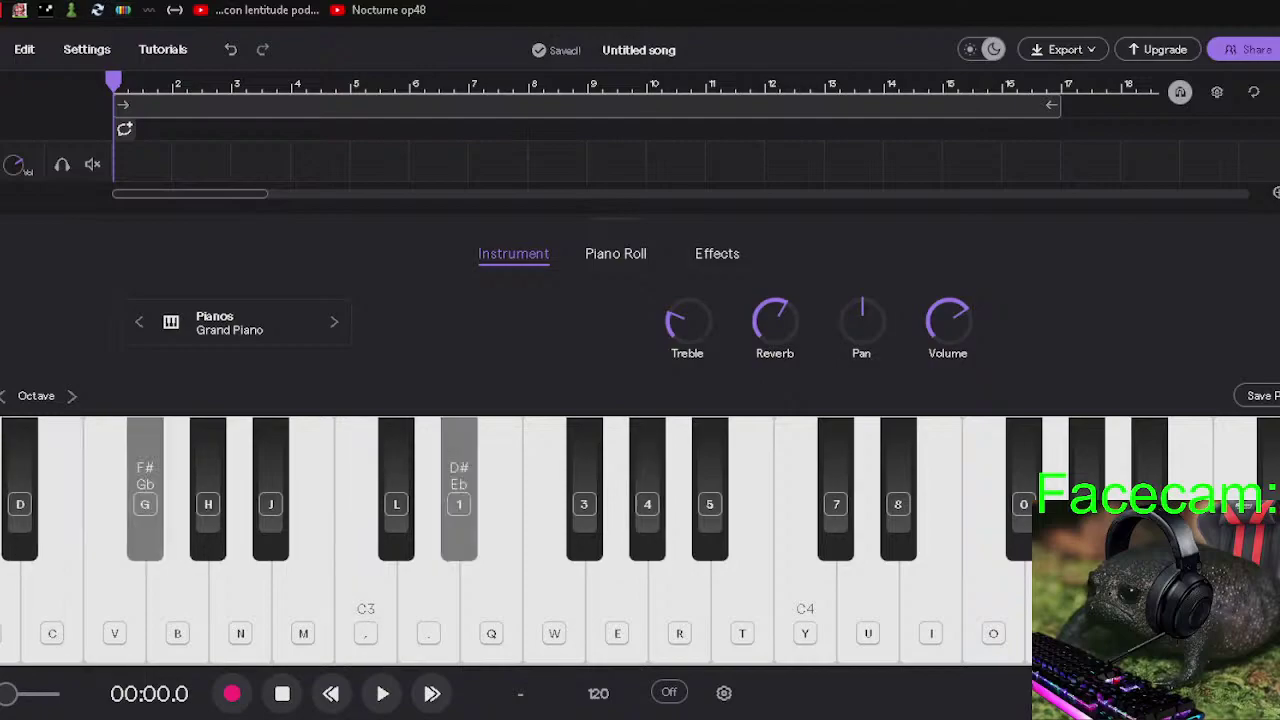
key("4")
Play E2–C#3 under a repeated G#3 and resolve to the chord F#2–D#3–G#3.
key("c")
key("l")
key("c")
key("4")
key("4")
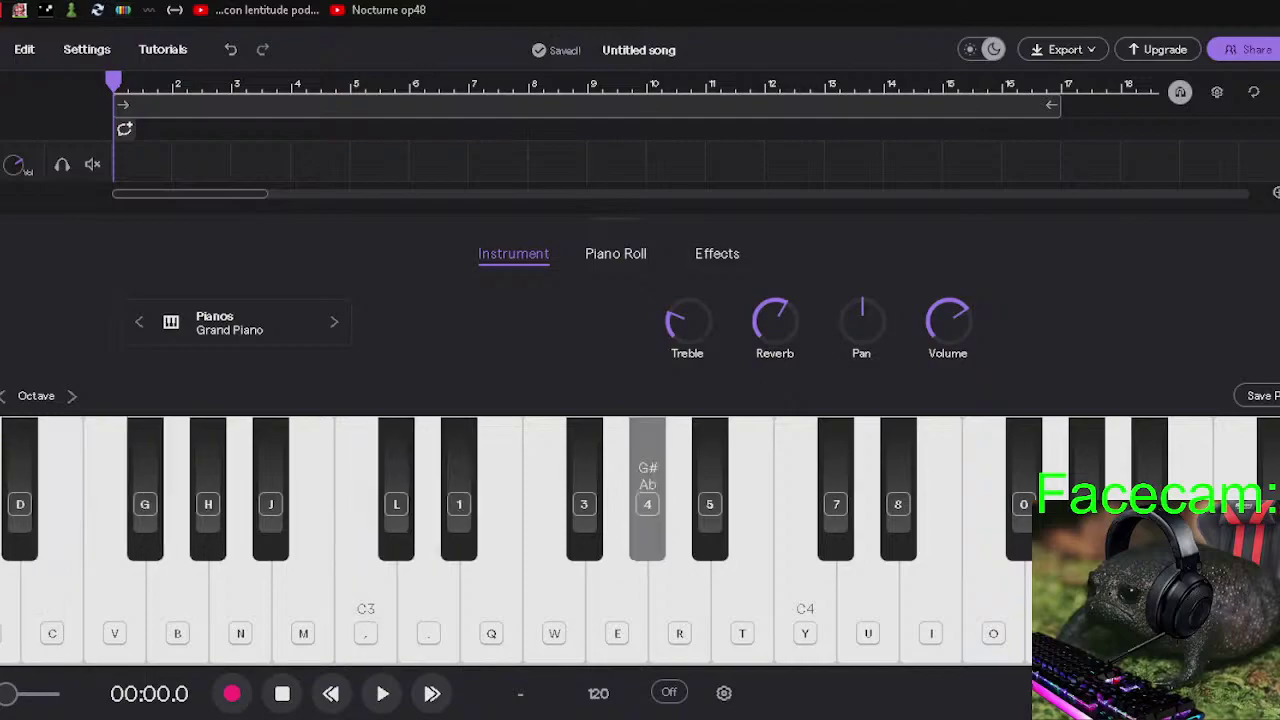
key("4")
key("g")
key("1")
key("4")
Play G#2–E3, F#2–D#3–G#3 and G2–D#3–G#3, ending on G#3.
key("h")
key("q")
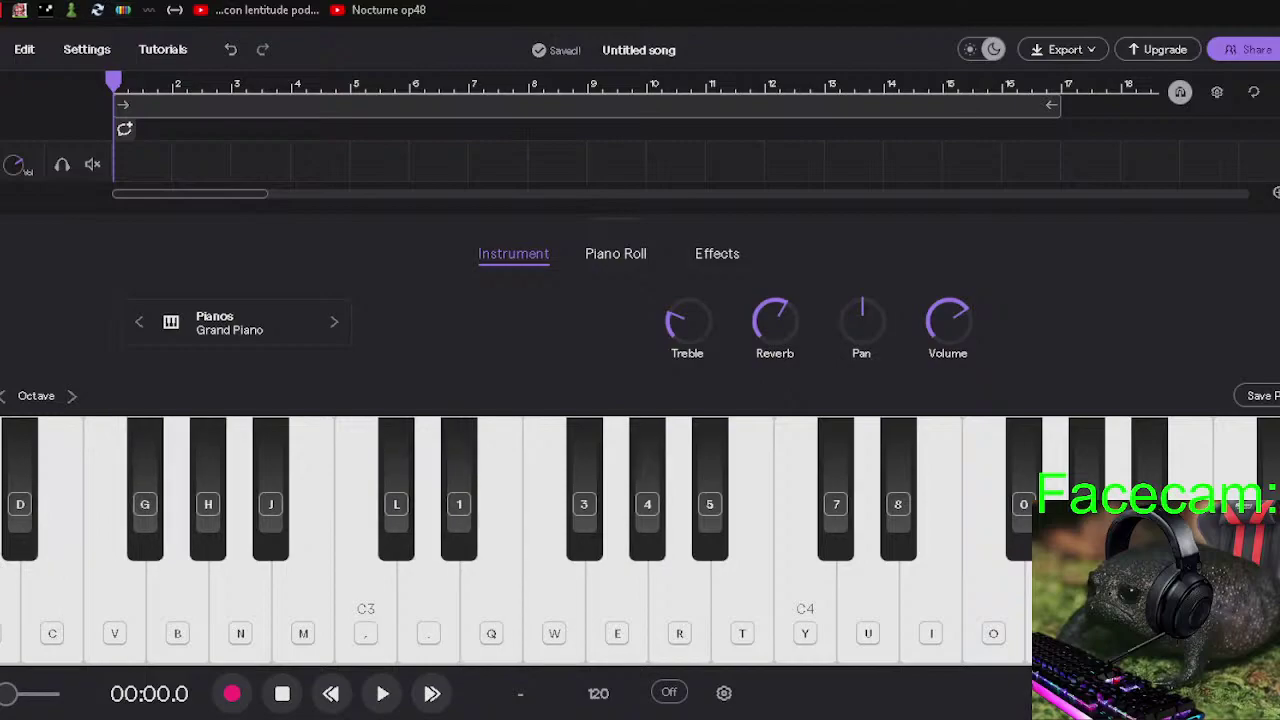
key("g")
key("1")
key("4")
key("b")
key("1")
key("4")
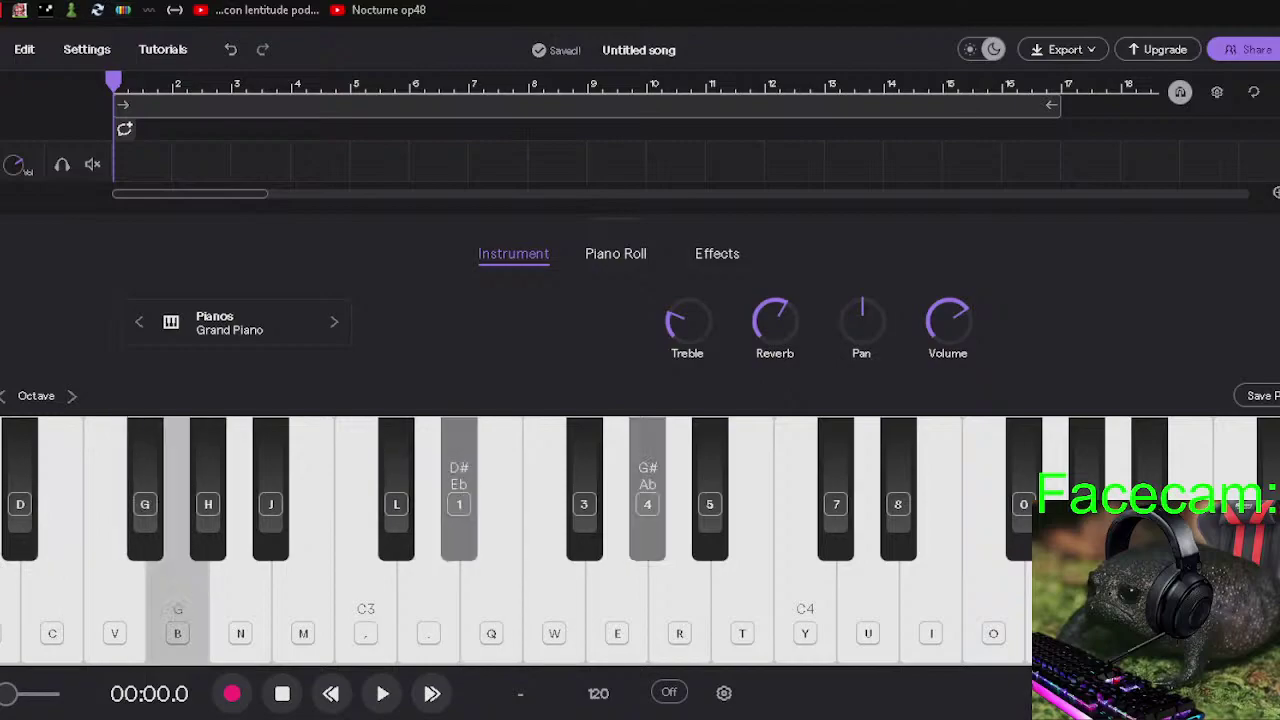
key("4")
Try a repeated G#4 as a higher melody pulse.
key("minus")
key("minus")
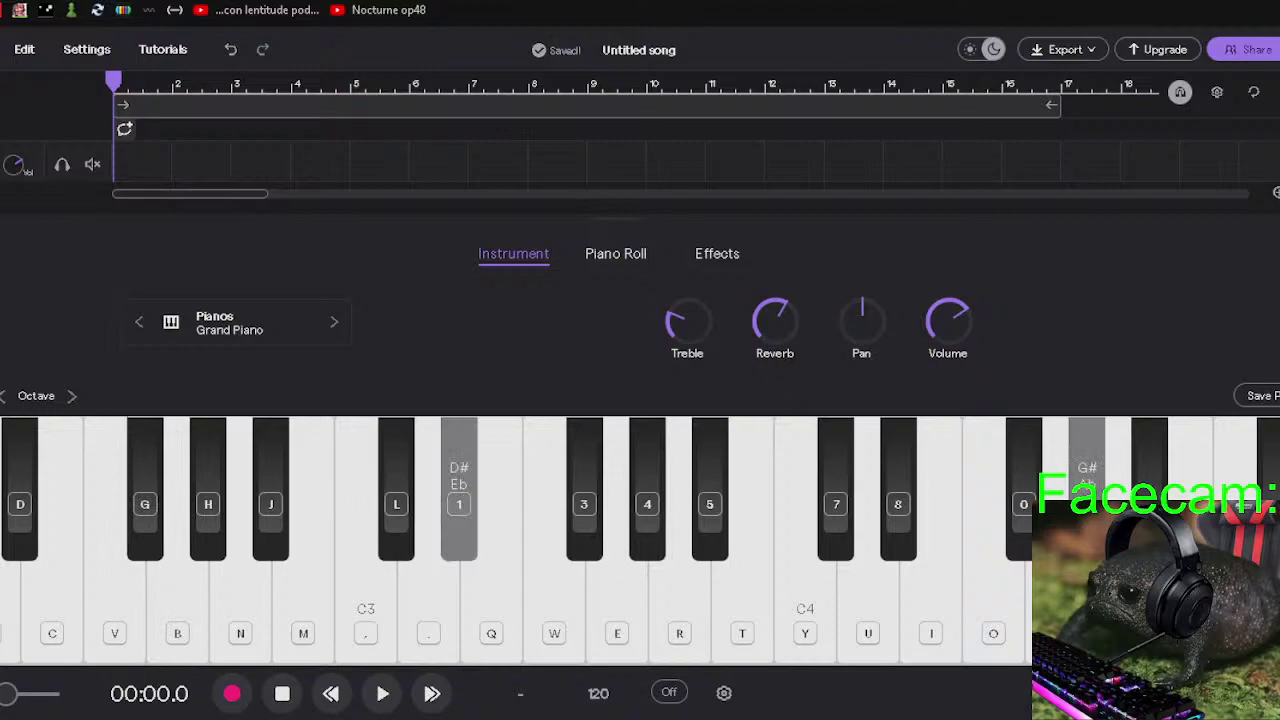
key("minus")
key("minus")
key("minus")
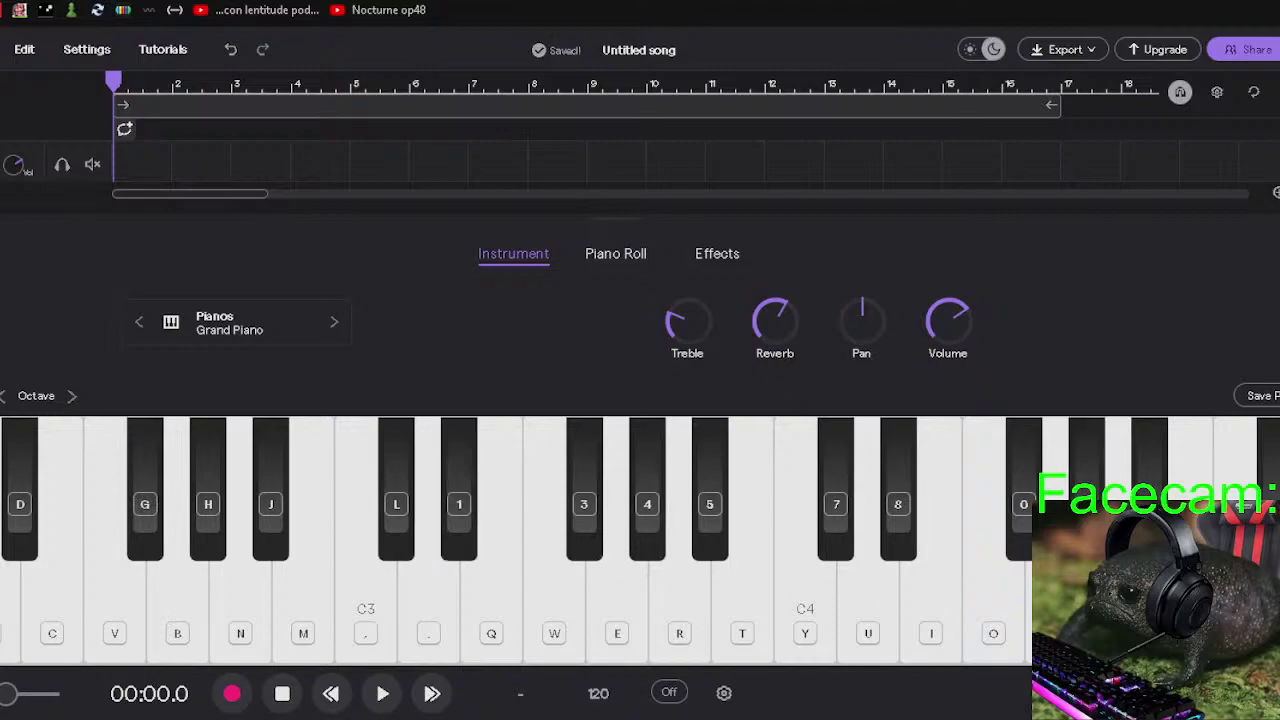
key("minus")
Try B across octaves with B2, B3 and B4, followed by G2 and D#4.
key("m")
key("t")
key("bracketright")
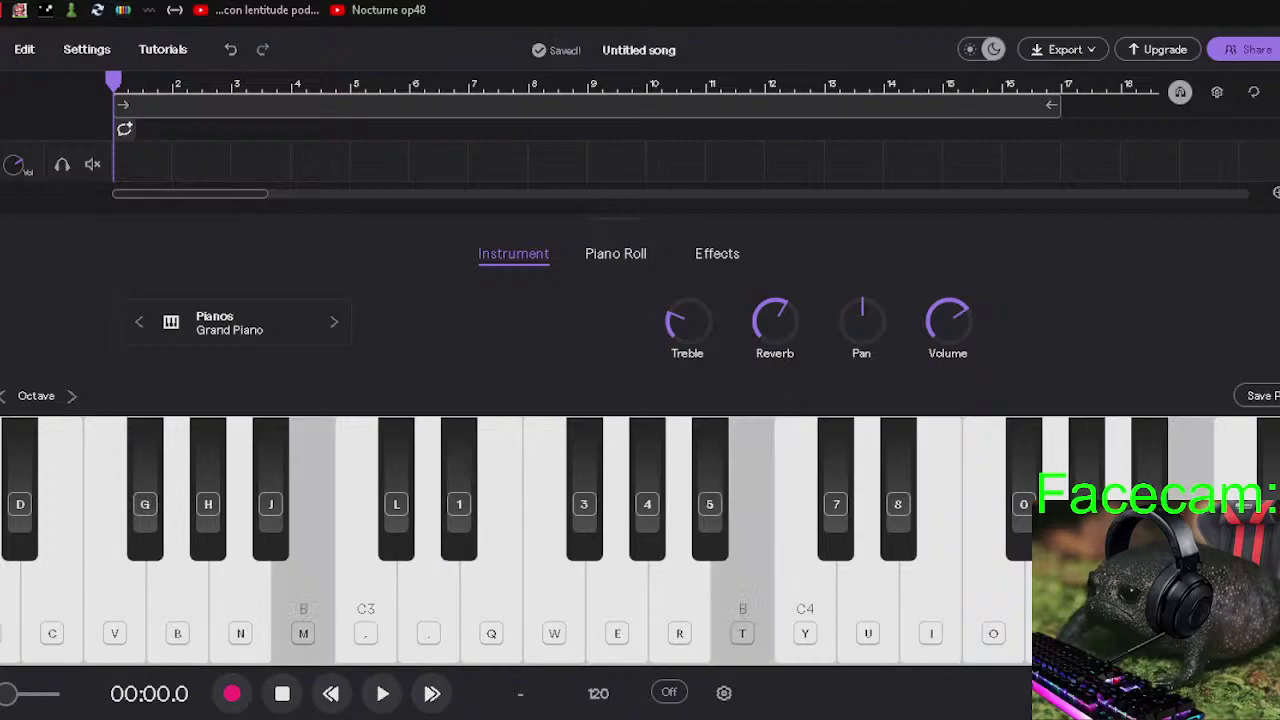
key("t")
key("bracketright")
key("t")
key("b")
key("8")
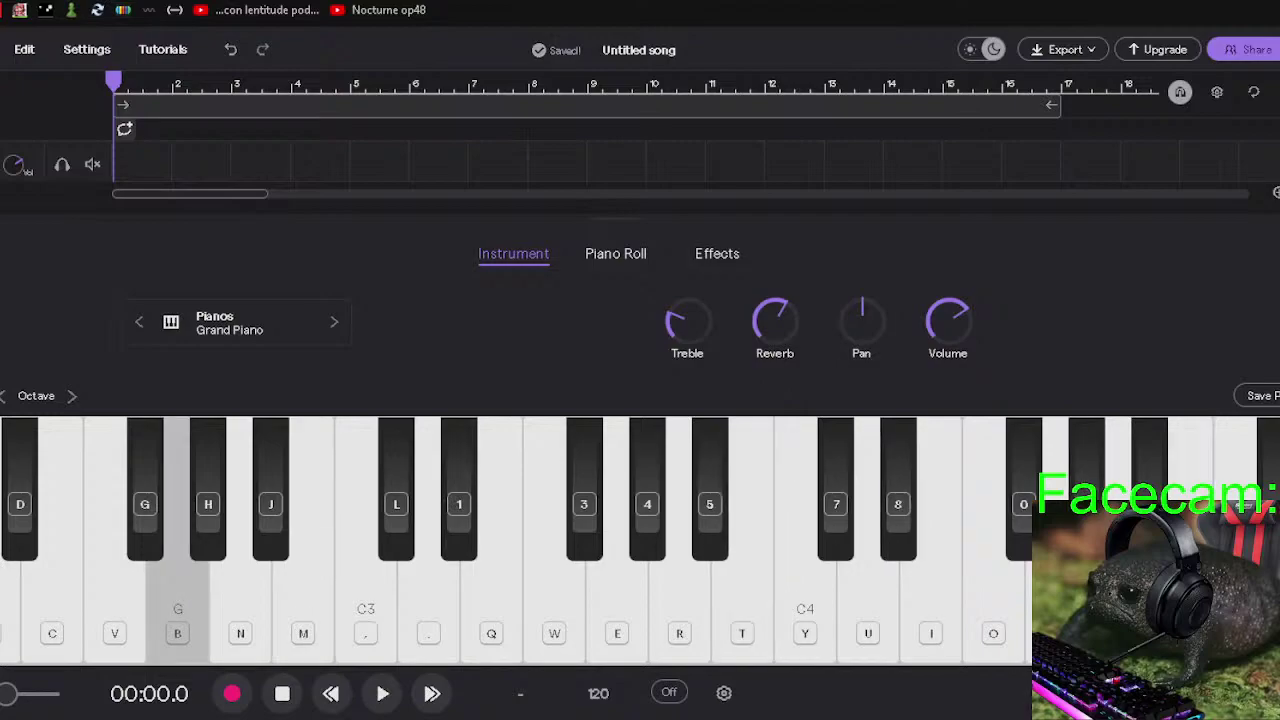
key("b")
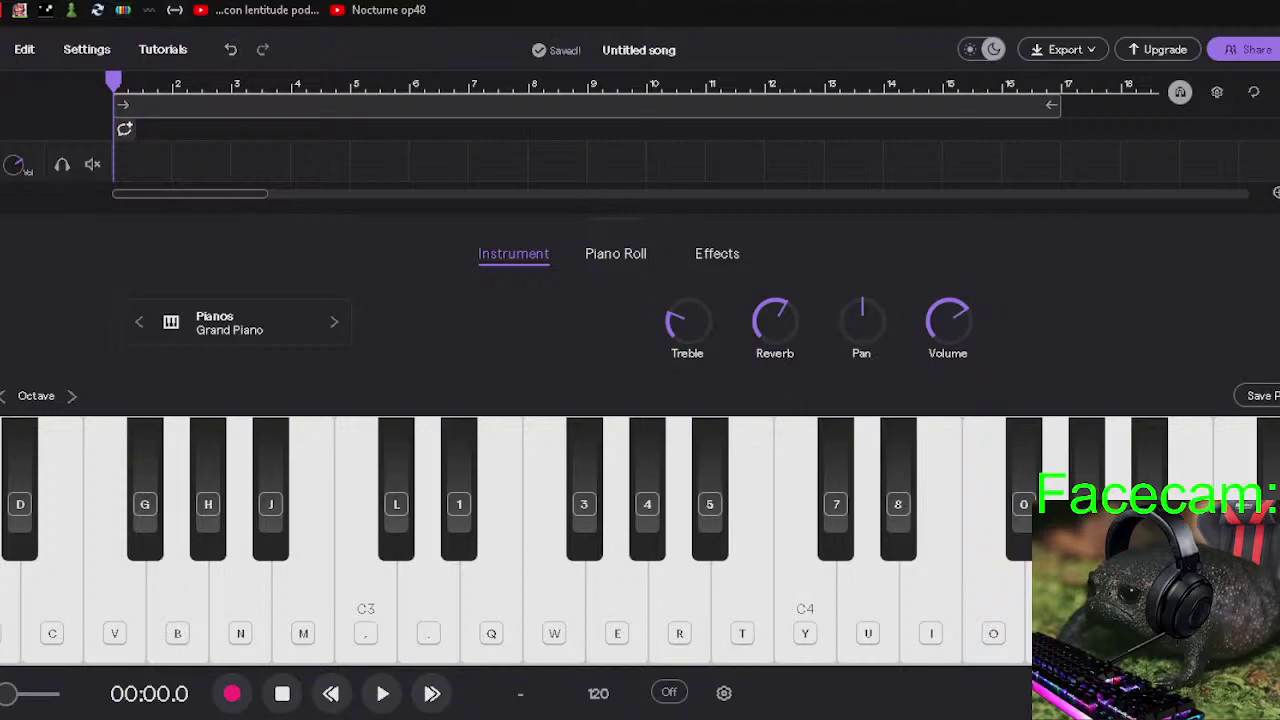
Play E2–E3 octaves twice, a repeated B3, and then D#4 and B2.
key("ctrl+t")
key("c")
key("q")
key("c")
key("q")
key("t")
key("t")
key("t")
key("8")
key("m")
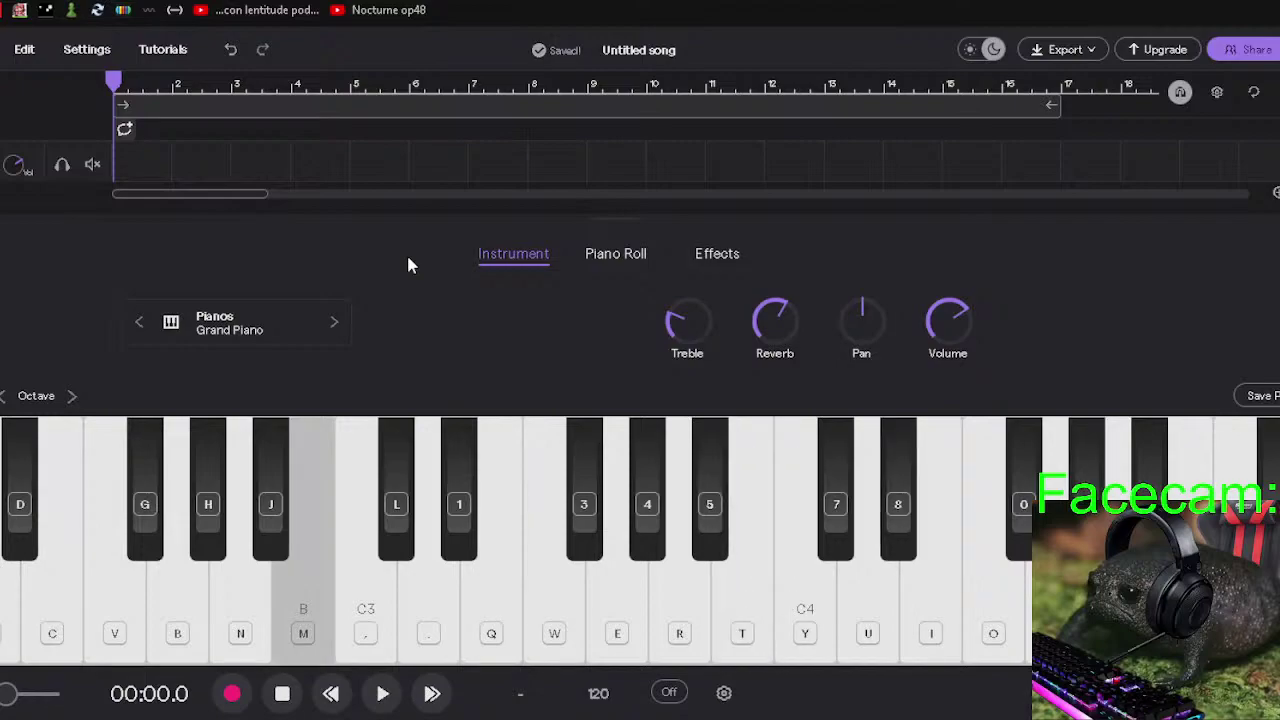
Continue the repeated B3 over an E2–E3 octave and a low B2.
key("t")
key("t")
key("t")
key("c")
key("q")
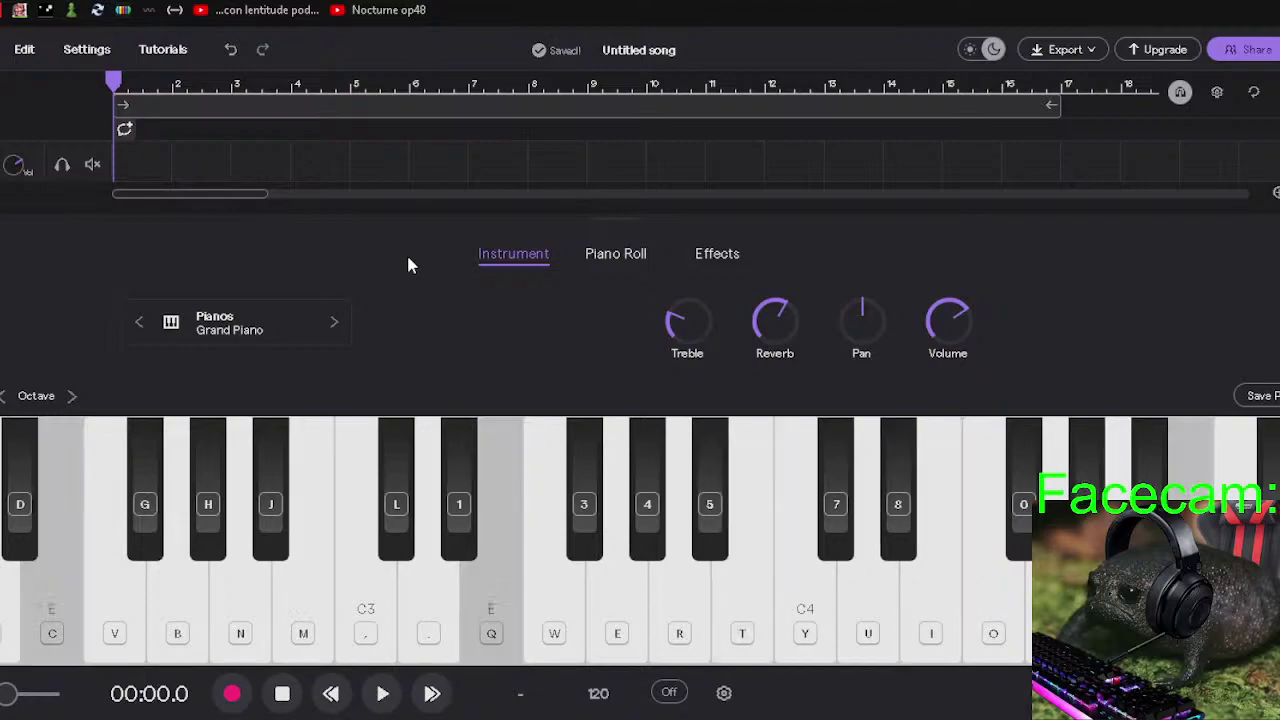
key("t")
key("t")
key("m")
key("t")
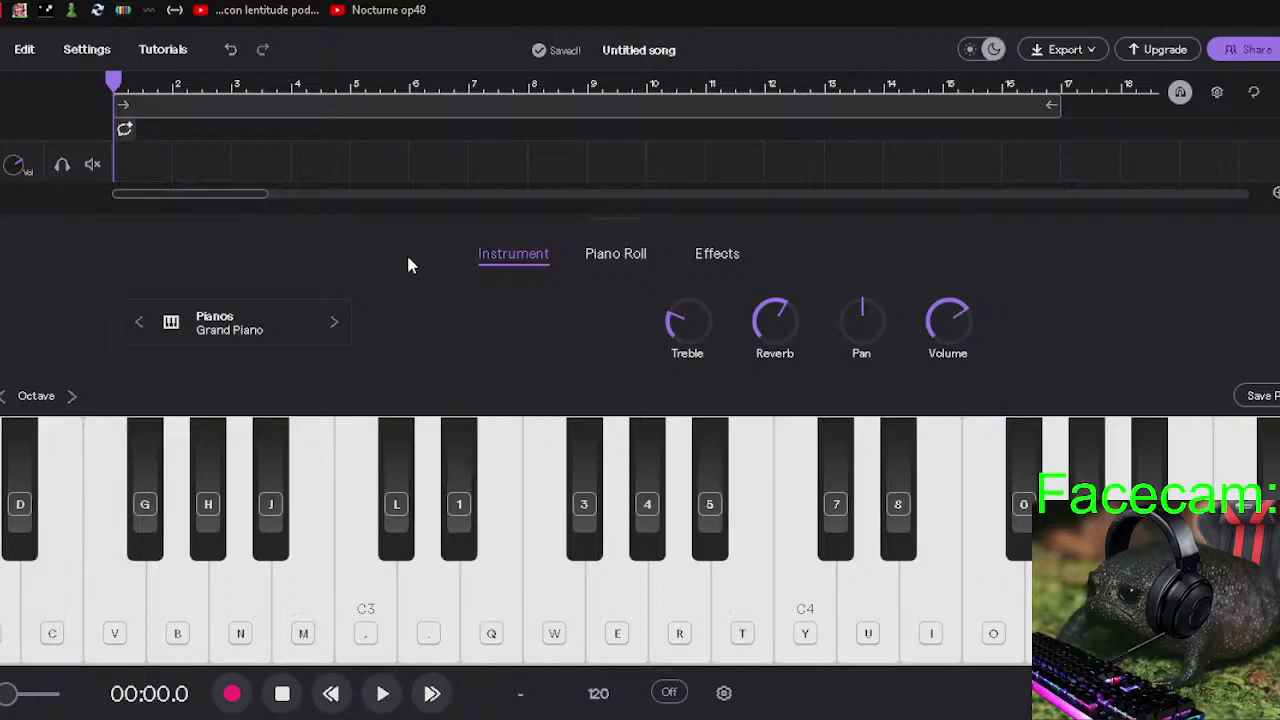
Play the B3 pulse over A#2 and then over F#2 with G#3.
key("t")
key("t")
key("j")
key("t")
key("4")
key("g")
key("t")
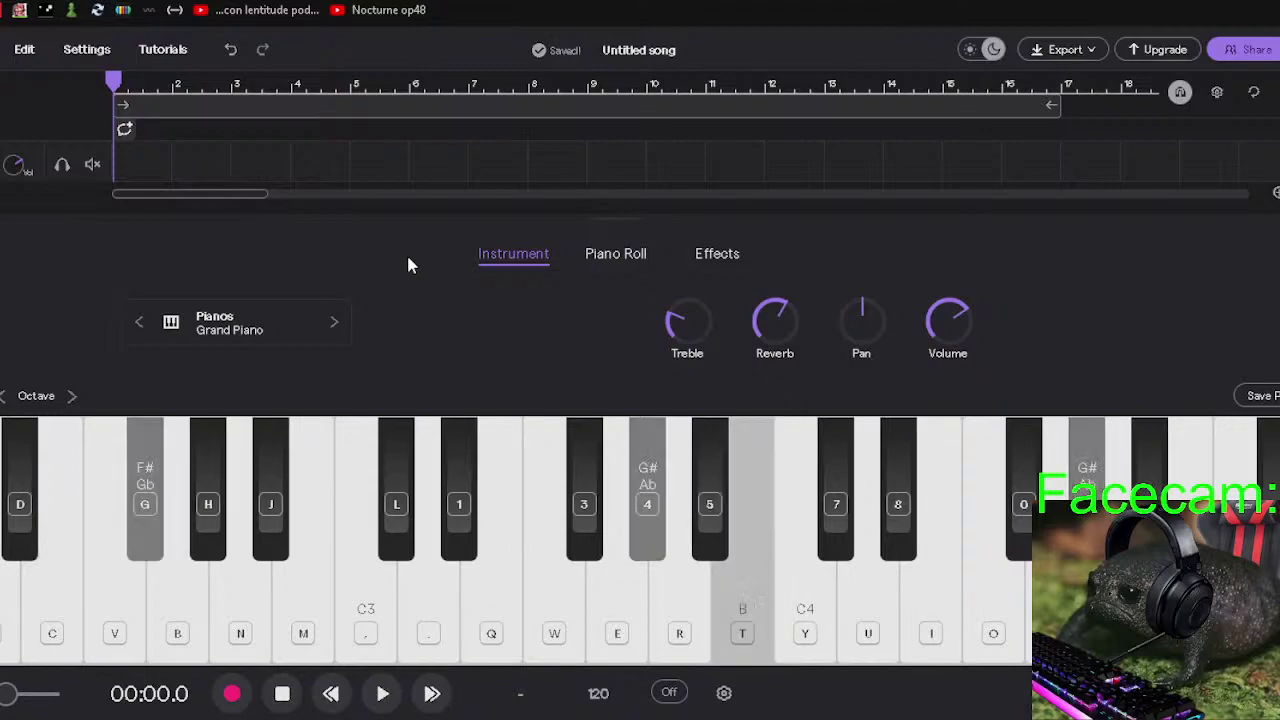
Play the repeated B3 with D#3 and close on D#2–G#2.
key("t")
key("t")
key("1")
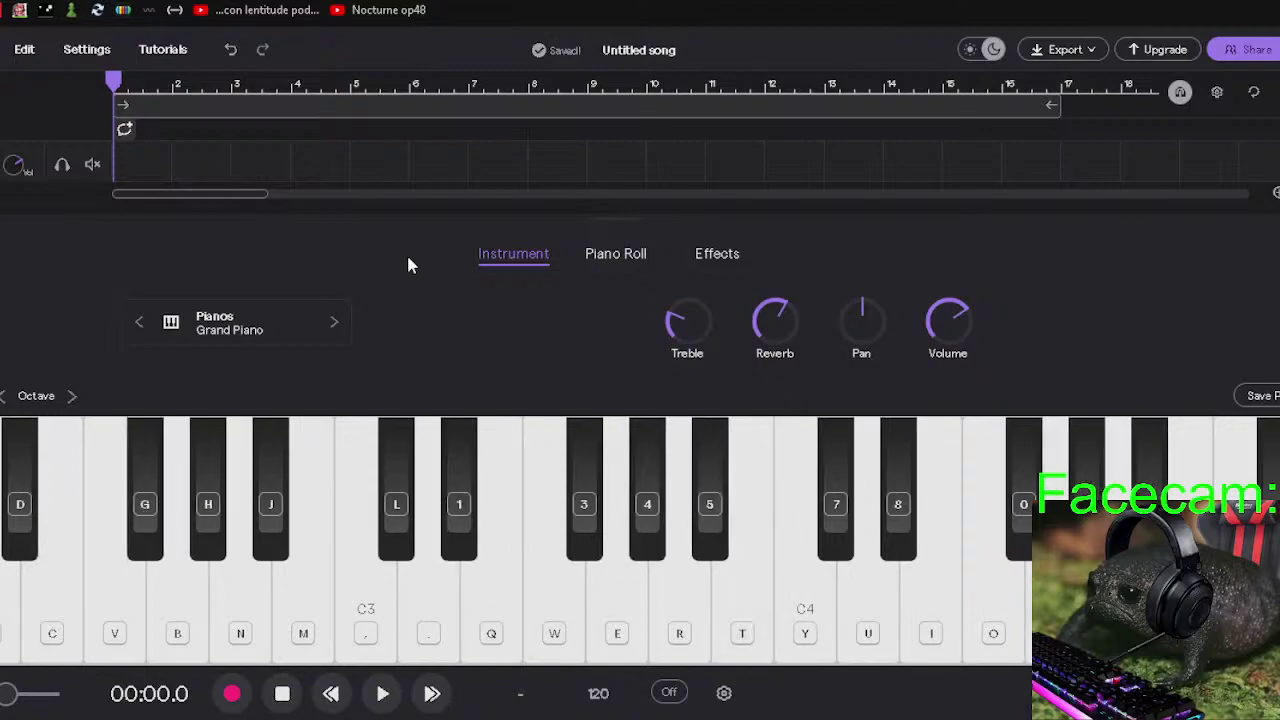
key("t")
key("1")
key("d")
key("h")
Raise the Grand Piano's treble and reverb slightly, testing the sound with E2–E3 octaves.
mouse_move(684, 322)
left_mouse_down()
mouse_move(668, 281)
mouse_move(695, 332)
left_mouse_up()
key("c")
key("q")
left_click(765, 320)
key("q")
key("c")
key("q")
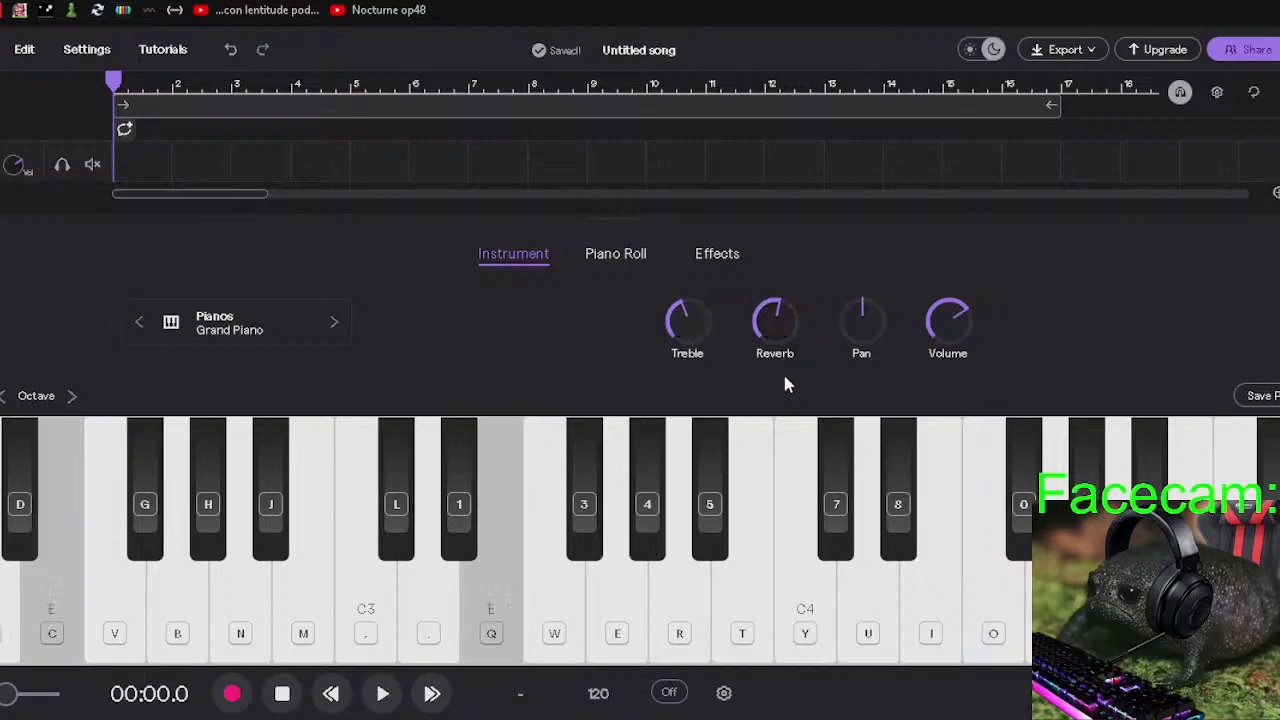
left_click(768, 320)
key("c")
key("q")
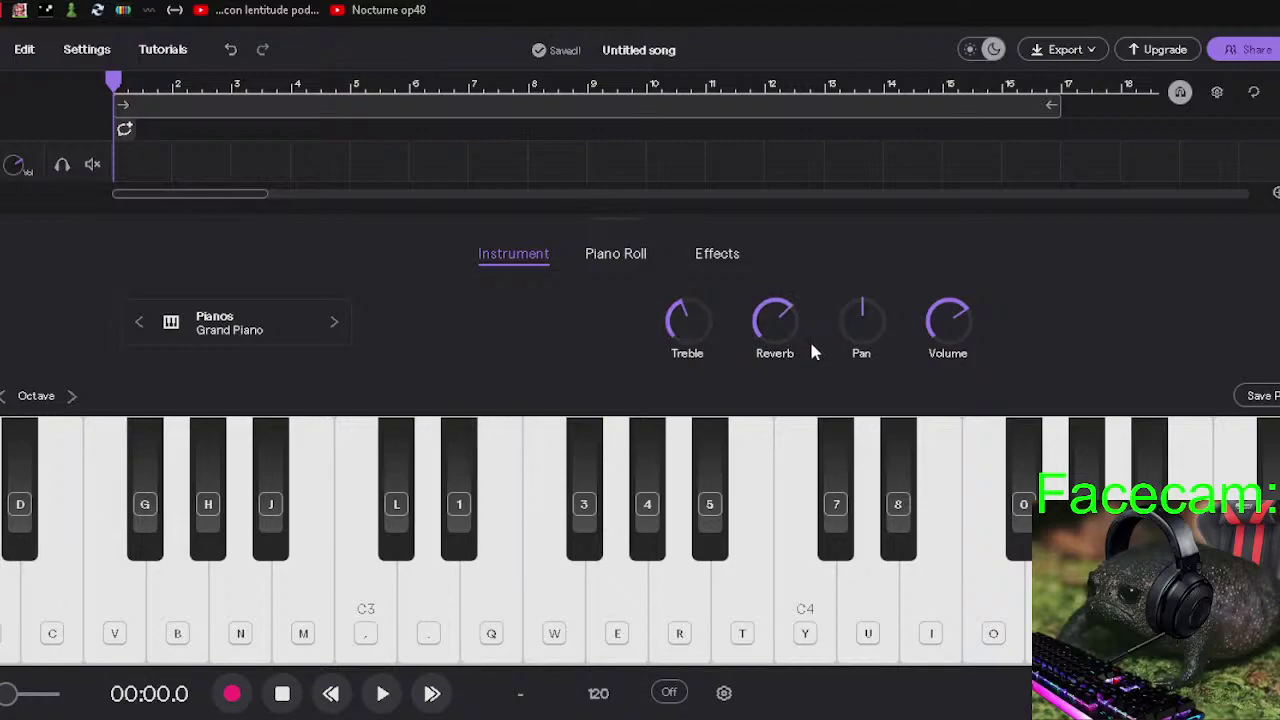
Test the adjusted piano sound with G#4, B3, E4 and a repeated G#3.
key("minus")
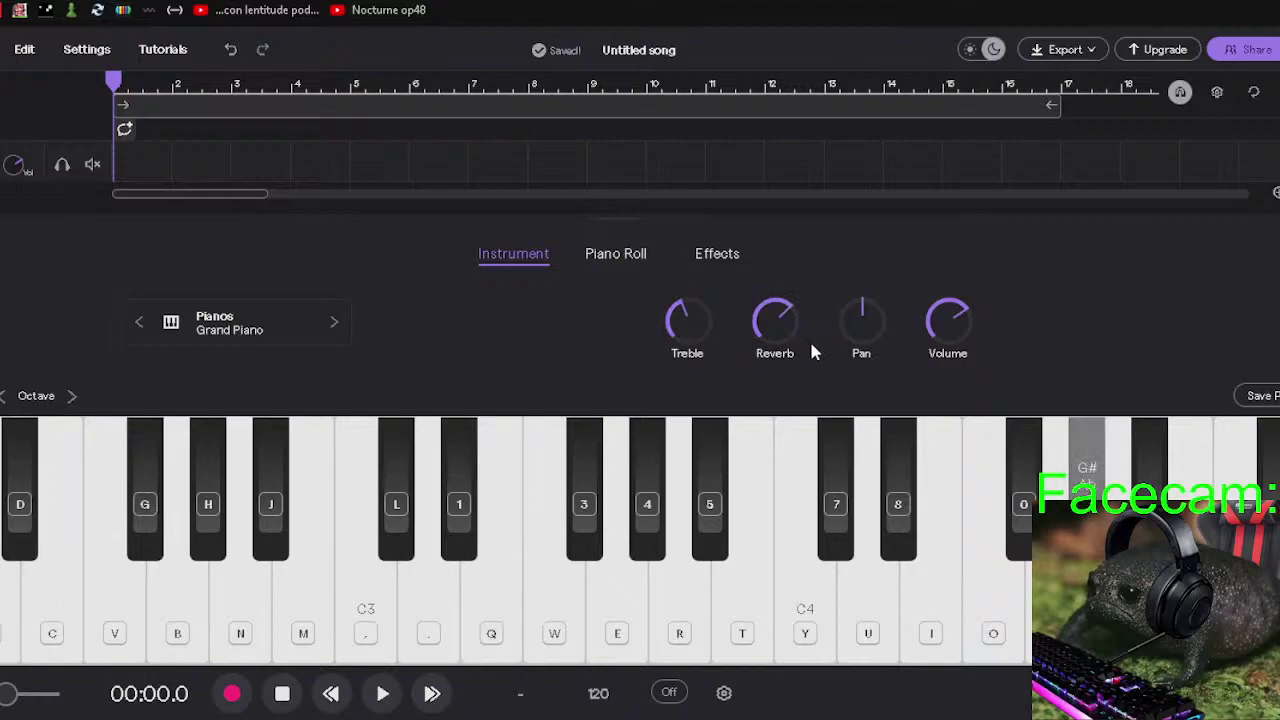
key("minus")
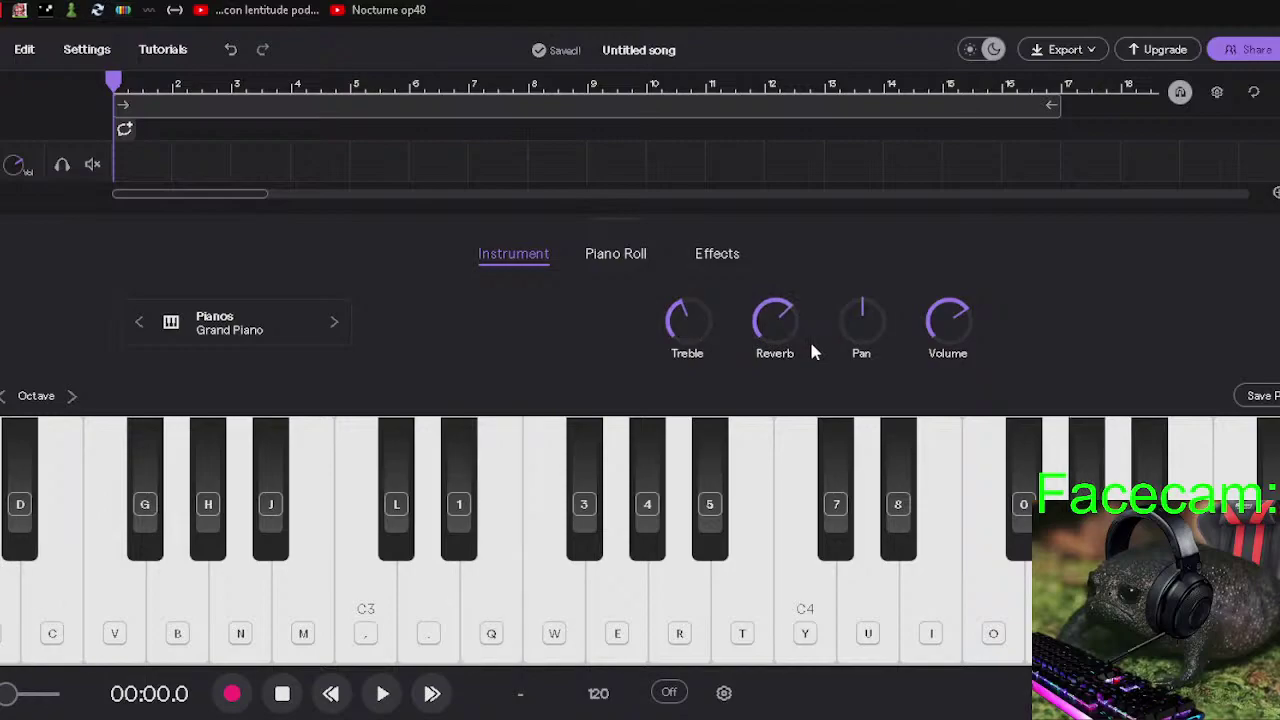
key("t")
key("i")
key("4")
key("4")
key("4")
Raise the Grand Piano's volume and treble further, testing with B2–B3 octaves.
key("m")
key("q")
key("m")
key("t")
key("t")
key("m")
key("t")
key("m")
key("t")
mouse_move(686, 274)
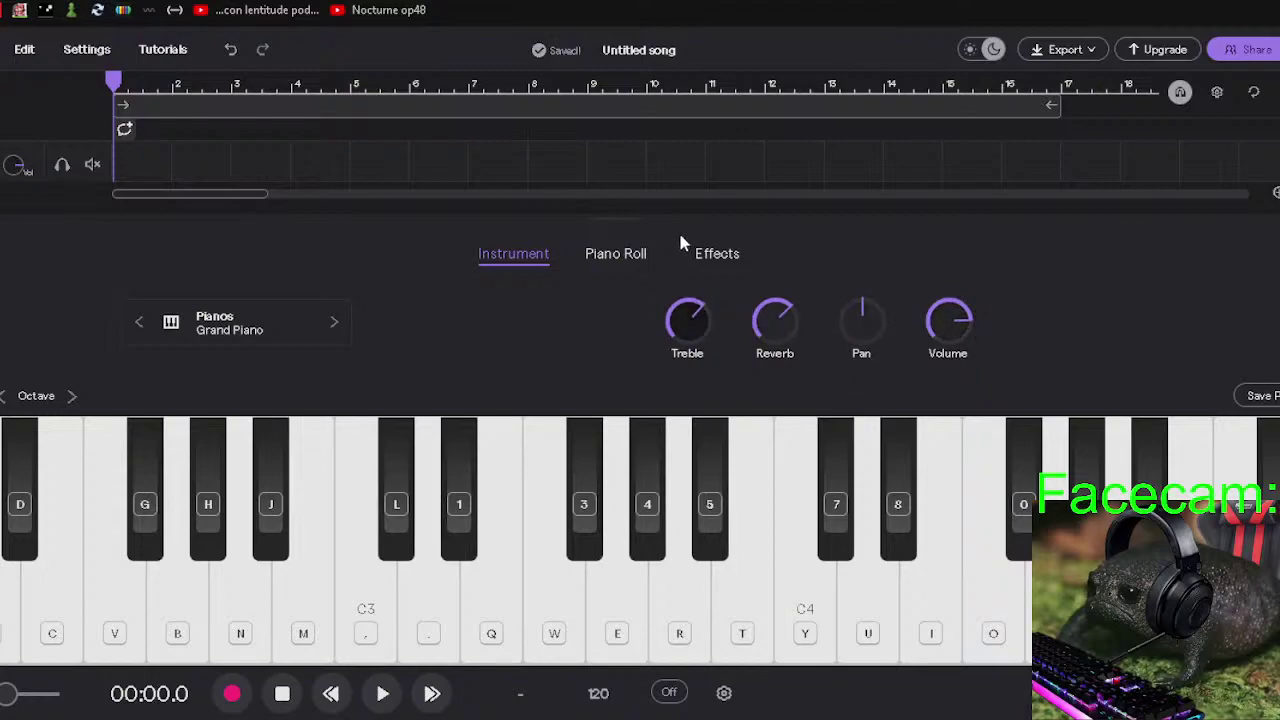
key("m")
key("t")
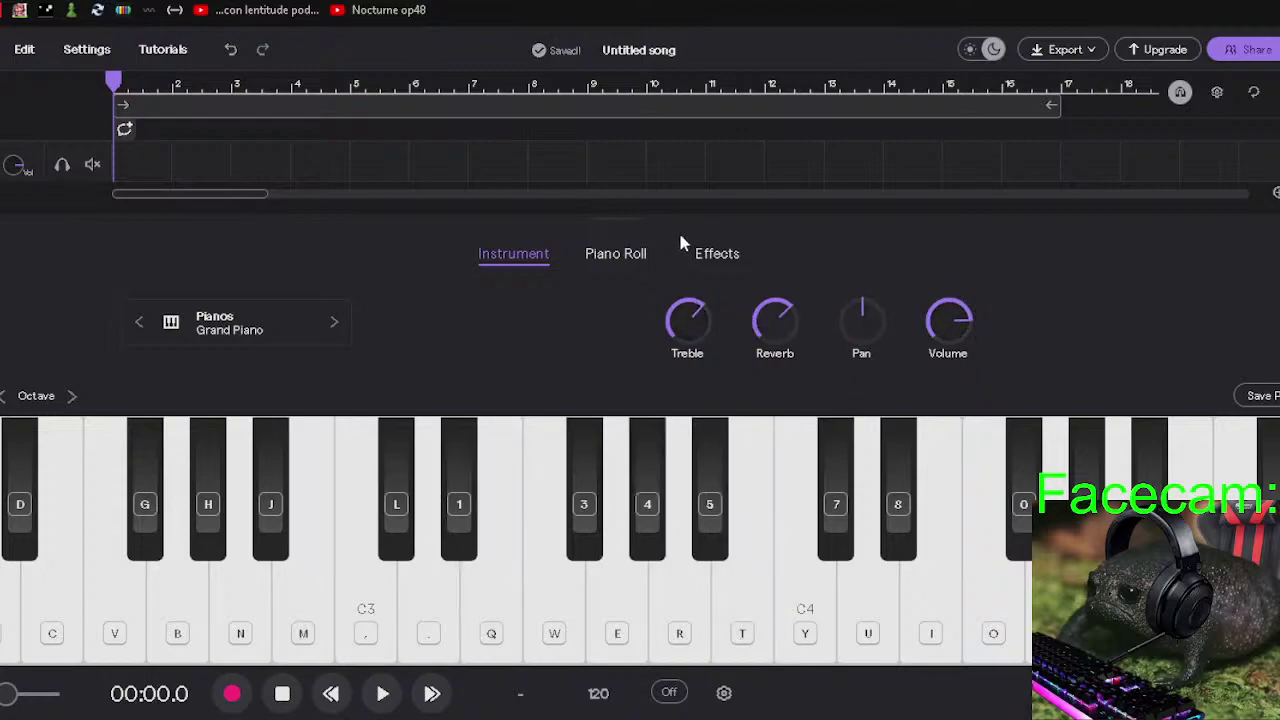
Raise the Grand Piano's reverb further, checking the sound with repeated B2–B3 octaves.
key("t")
key("m")
key("t")
key("m")
key("t")
key("m")
key("t")
left_click_drag(773, 318, 772, 288)
key("m")
key("m")
key("t")
left_click_drag(766, 325, 773, 262)
key("t")
mouse_move(775, 318)
left_mouse_down()
mouse_move(764, 361)
mouse_move(771, 318)
left_mouse_up()
Play the repeated G#3 pulse with a single F#2 below it.
key("4")
key("4")
key("4")
key("g")
key("4")
key("4")
key("4")
key("4")
key("4")
Play the bass notes G#2, D#2, E2–C#3 and D#2–C3, followed by G#3.
key("h")
key("h")
key("d")
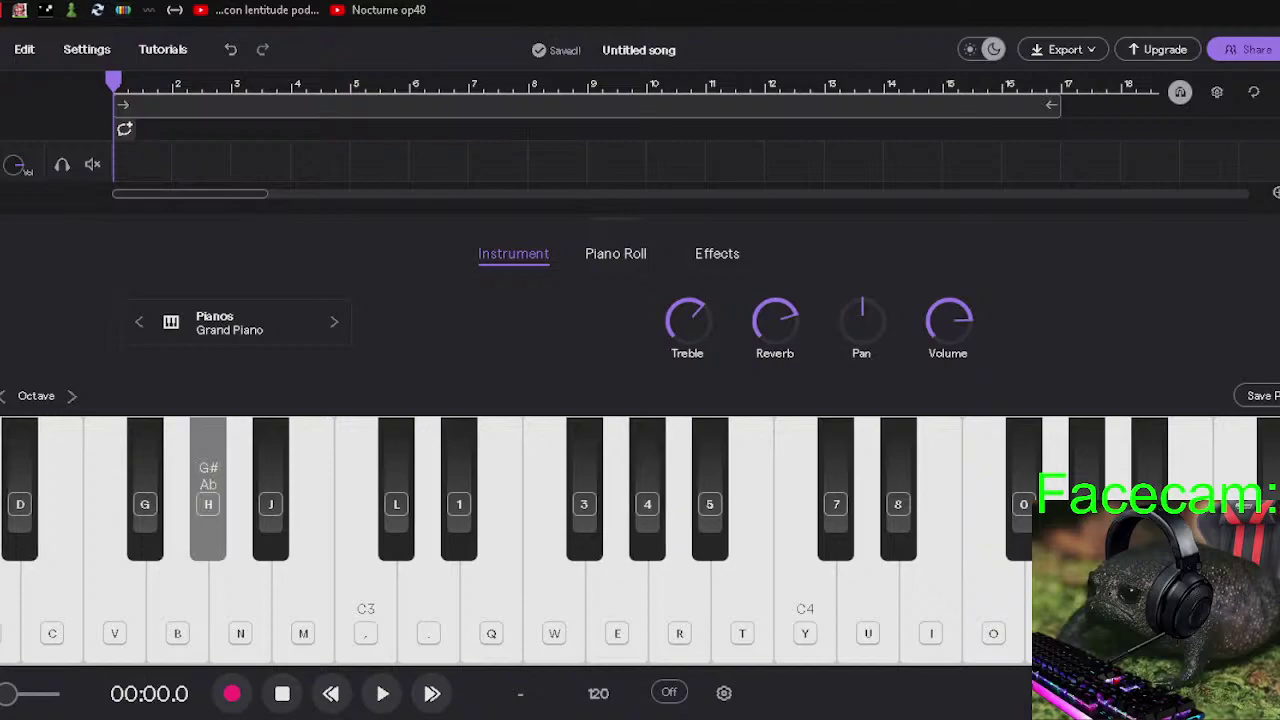
key("c")
key("l")
key("d")
key("comma")
key("4")
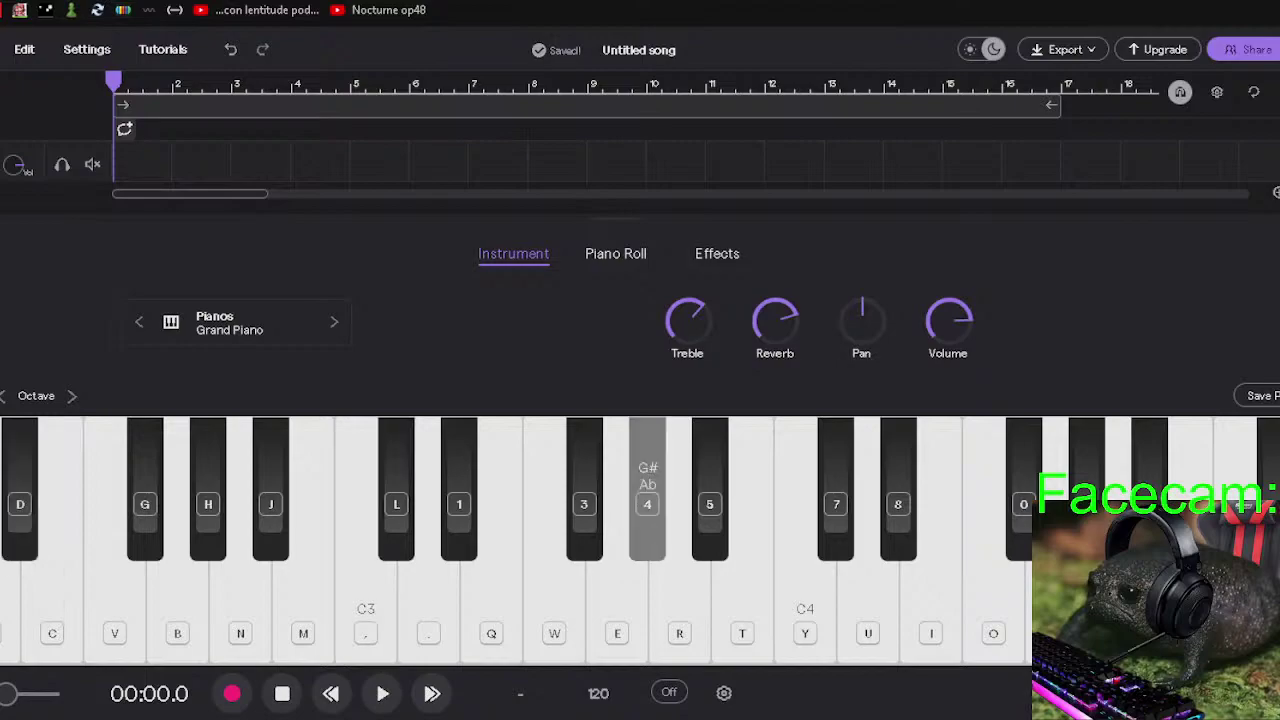
Play D#2–G#2, G#2 and E2, followed by the chord F#2–D#3–G#3.
key("d")
key("h")
key("h")
key("c")
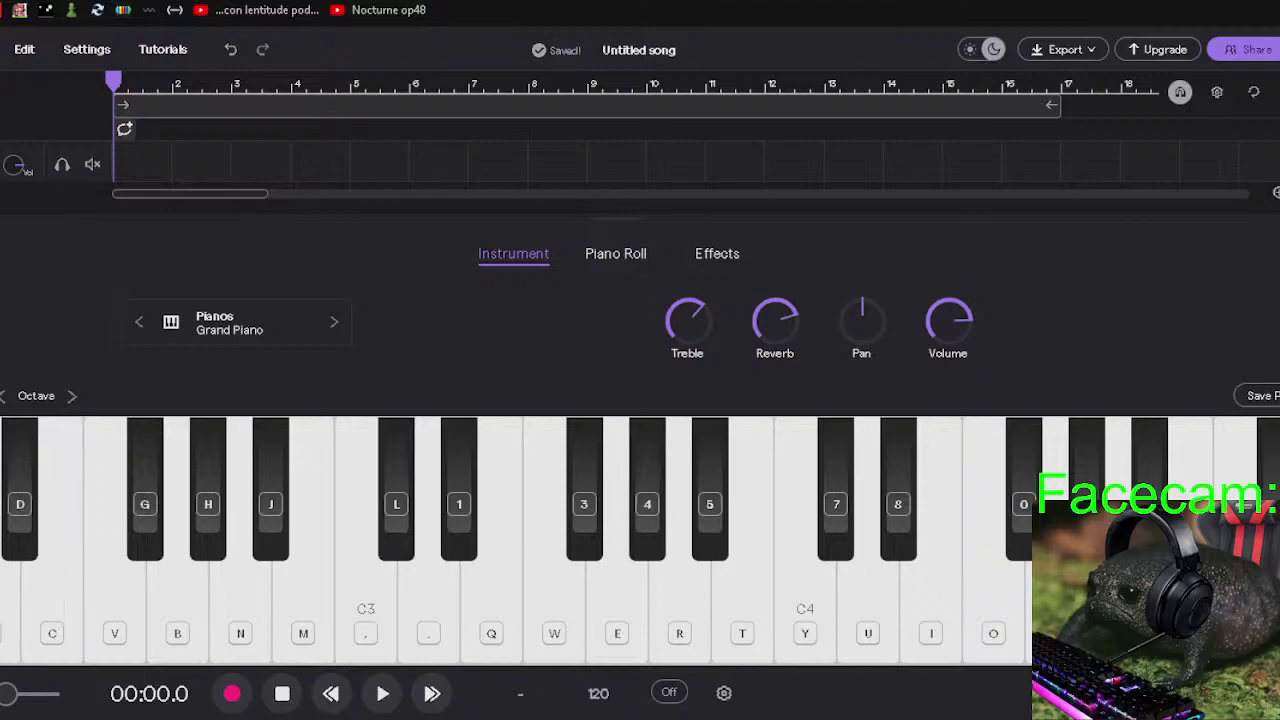
key("1")
key("g")
key("4")
Play E2–C#3 twice, followed by F#2–D#3–G#3 and G#2–E3.
key("c")
key("l")
key("c")
key("l")
key("1")
key("g")
key("4")
key("q")
key("h")
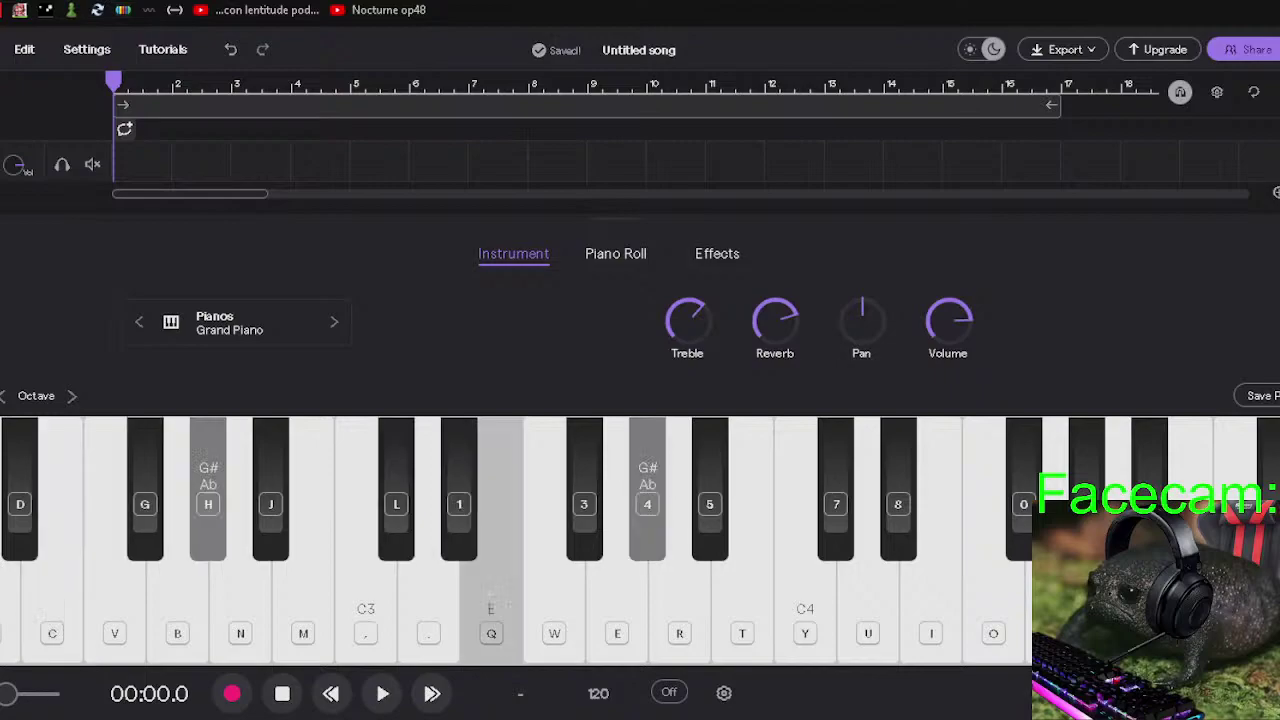
Play F#2–D#3 and G2–D#3 with G#3 on top, ending on a repeated G#3.
key("4")
key("g")
key("1")
key("b")
key("1")
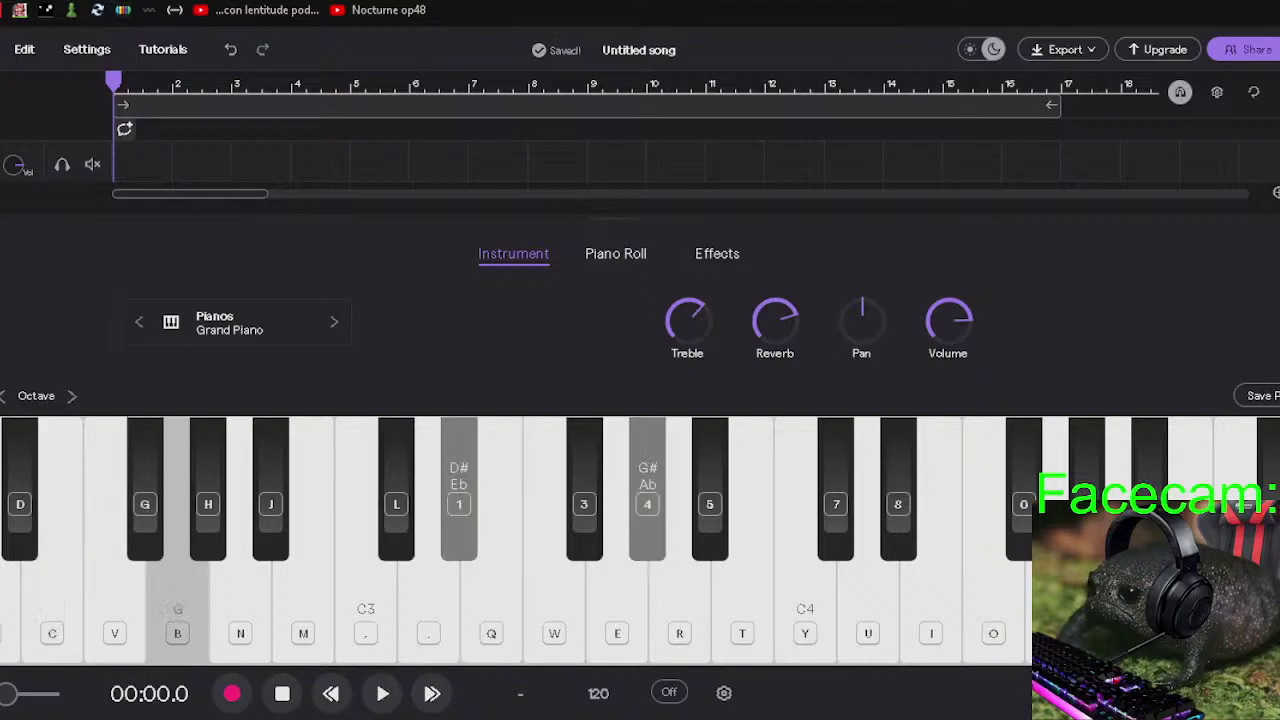
key("4")
key("4")
key("4")
key("4")
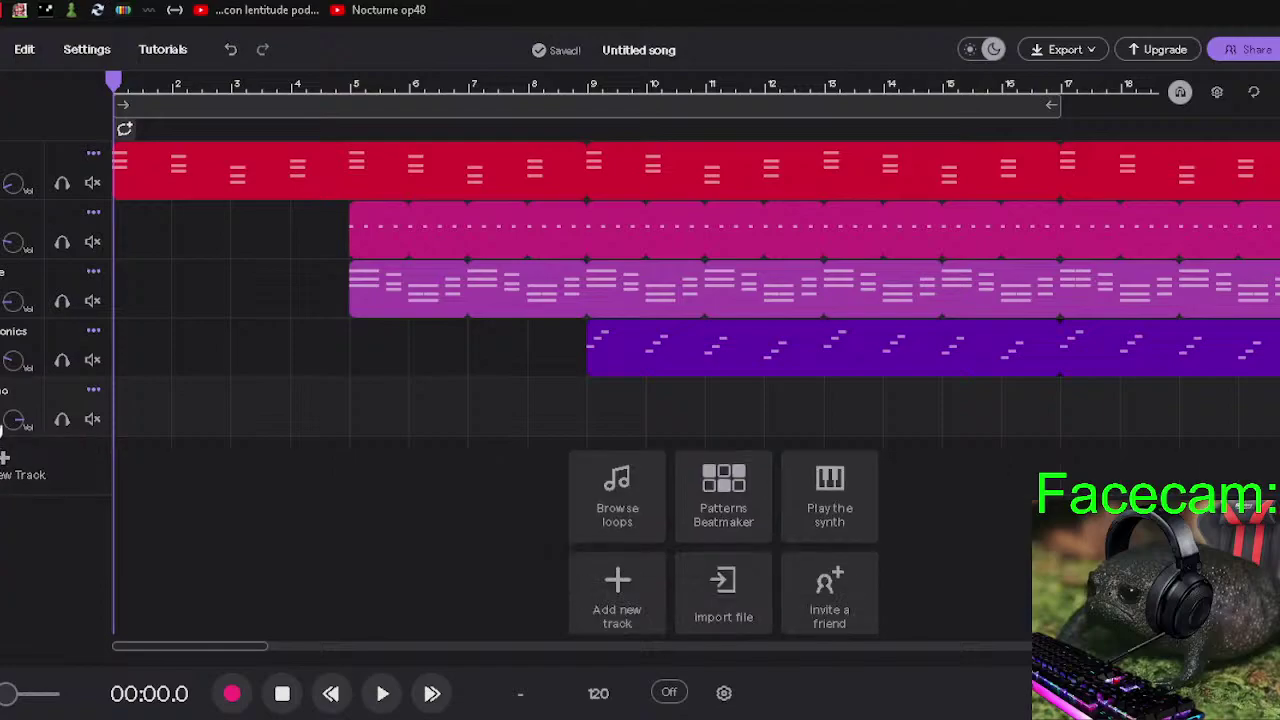
mouse_move(5, 460)
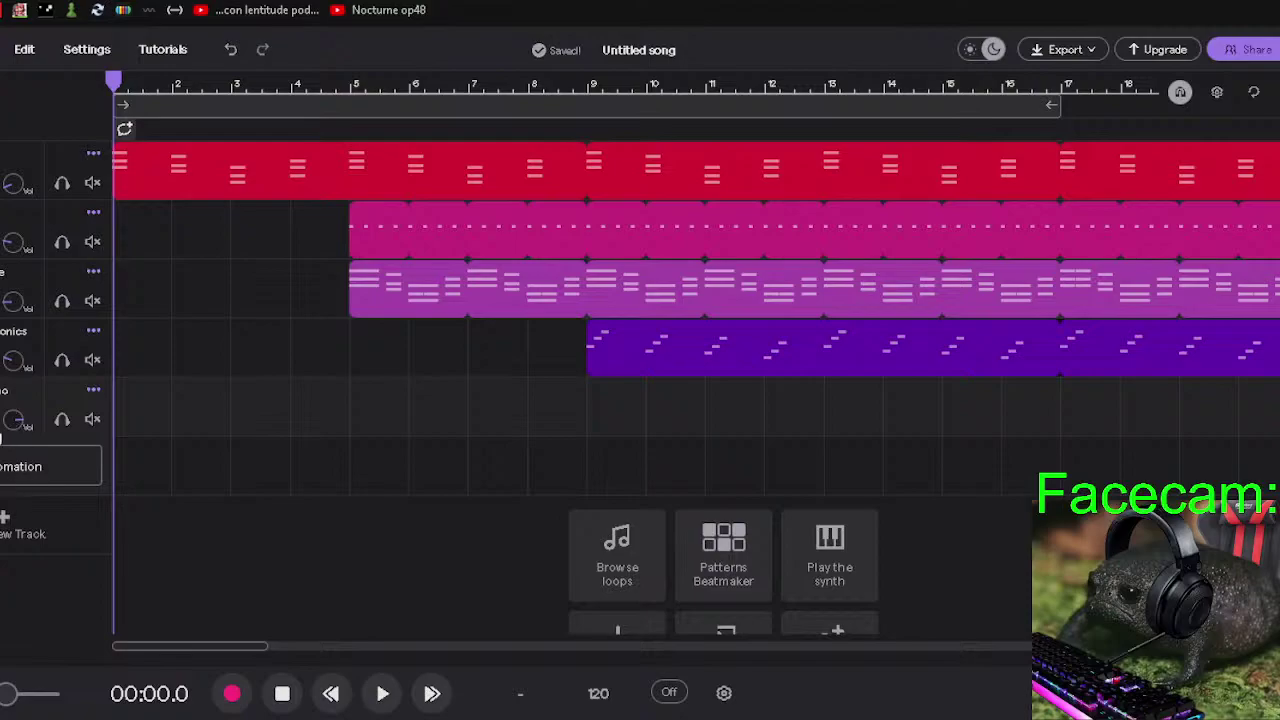
left_click(90, 391)
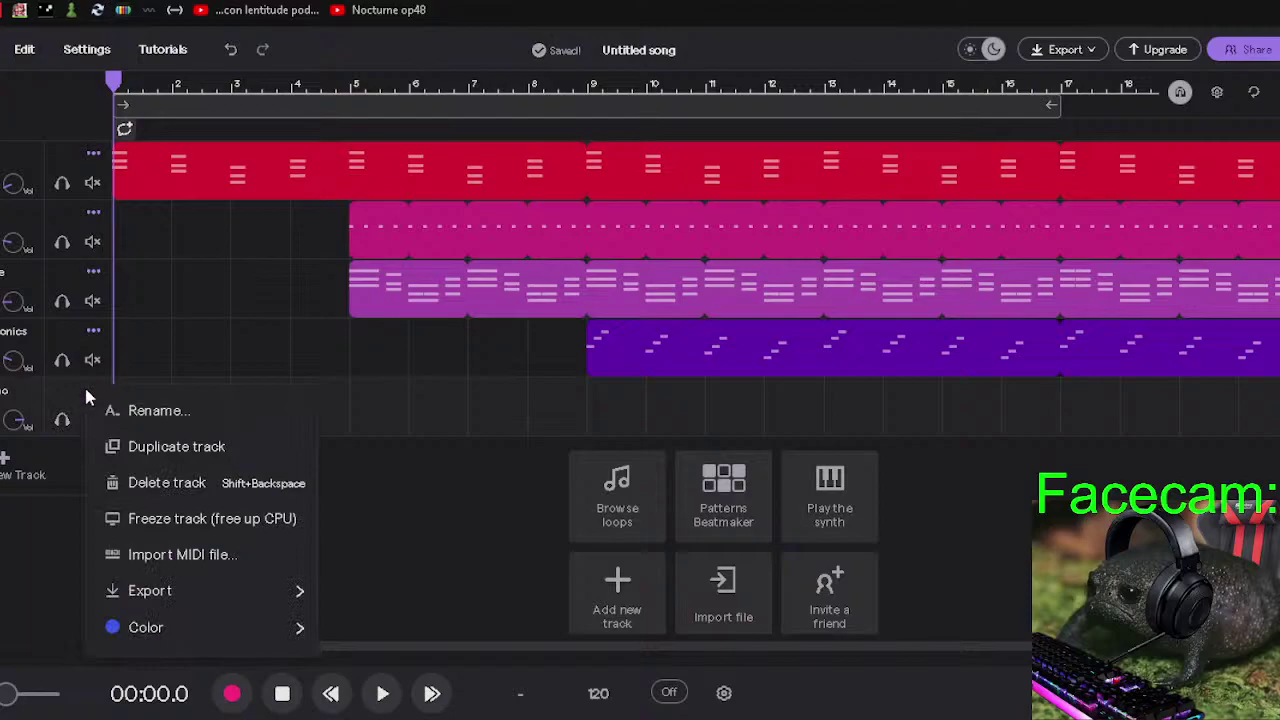
left_click(55, 400)
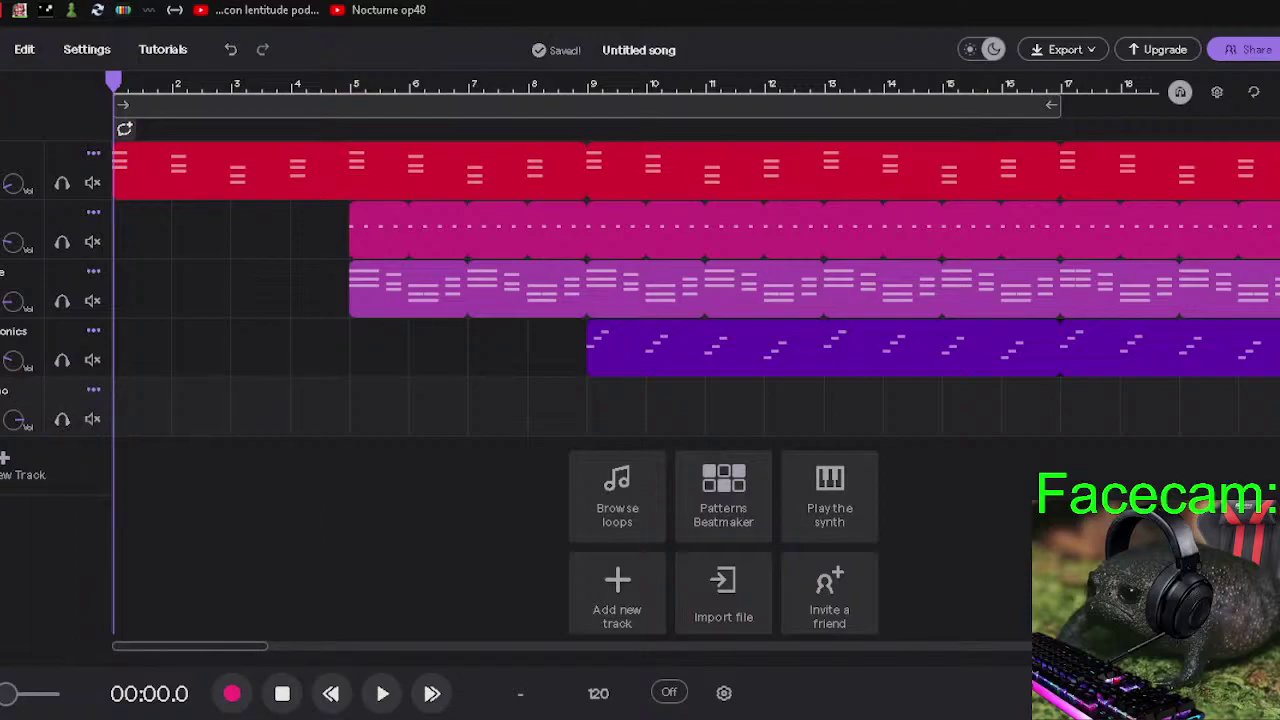
Open the Grand Piano track's instrument and lower its keyboard by one octave.
key("Return")
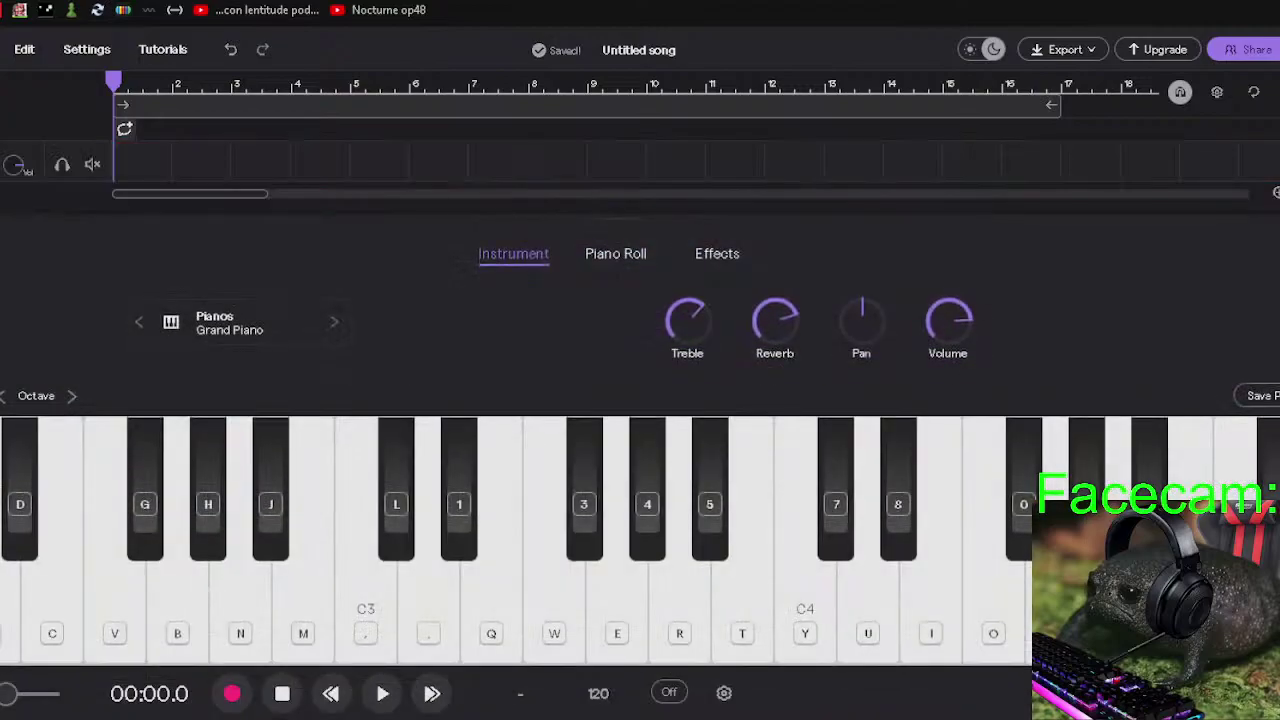
left_click(8, 400)
Search the effects library for "transp" and "octive", and check the Grand Piano track's effects chain.
left_click(1277, 265)
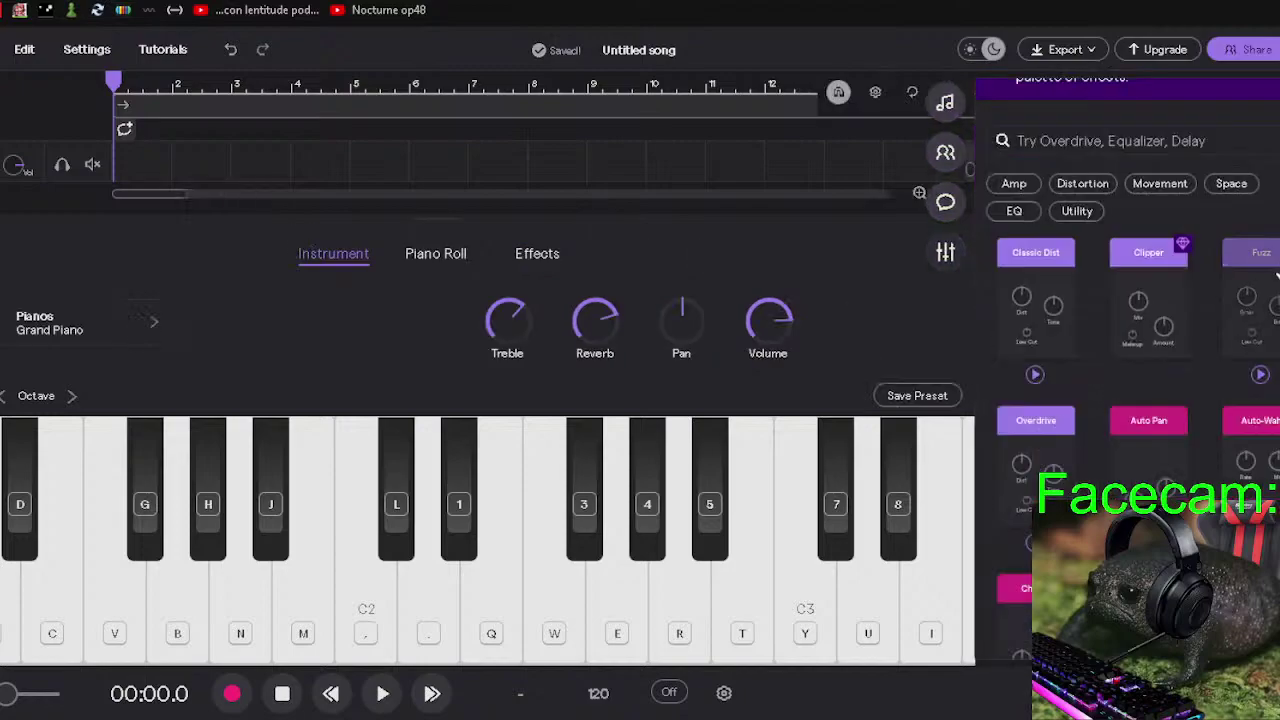
left_click(1200, 226)
type("transp")
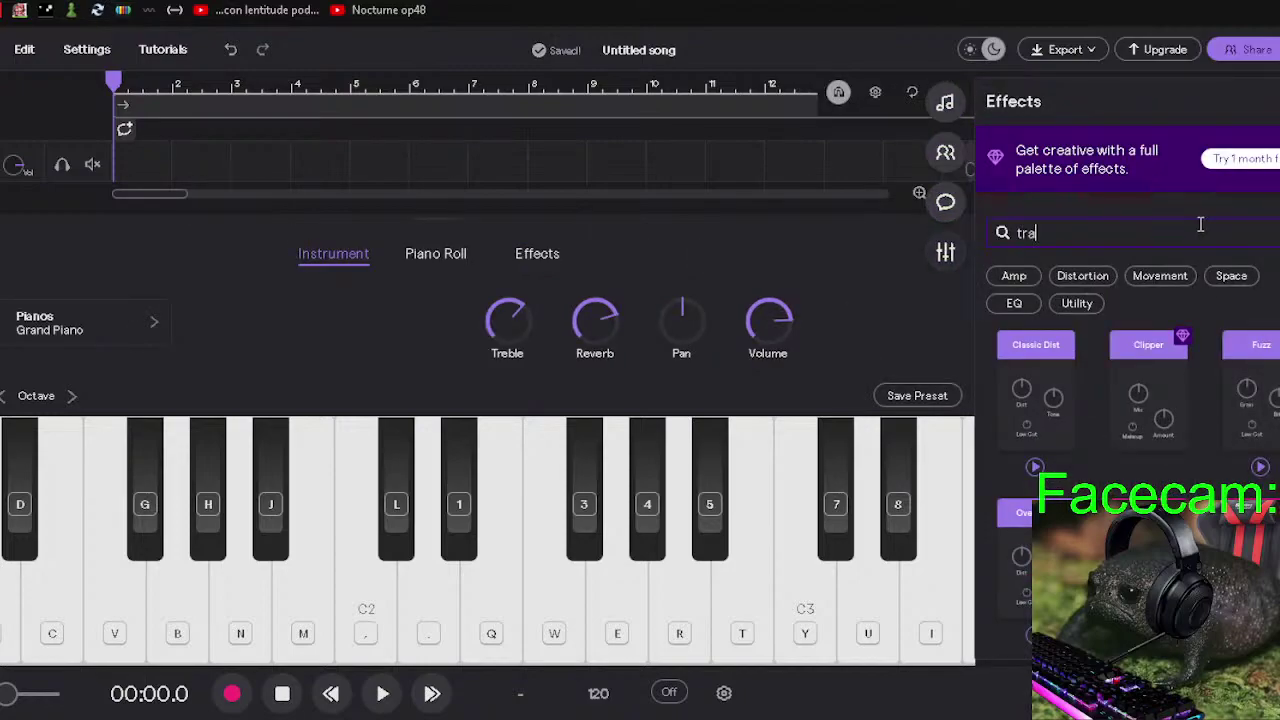
key("BackSpace")
key("BackSpace")
key("BackSpace")
key("BackSpace")
key("BackSpace")
key("BackSpace")
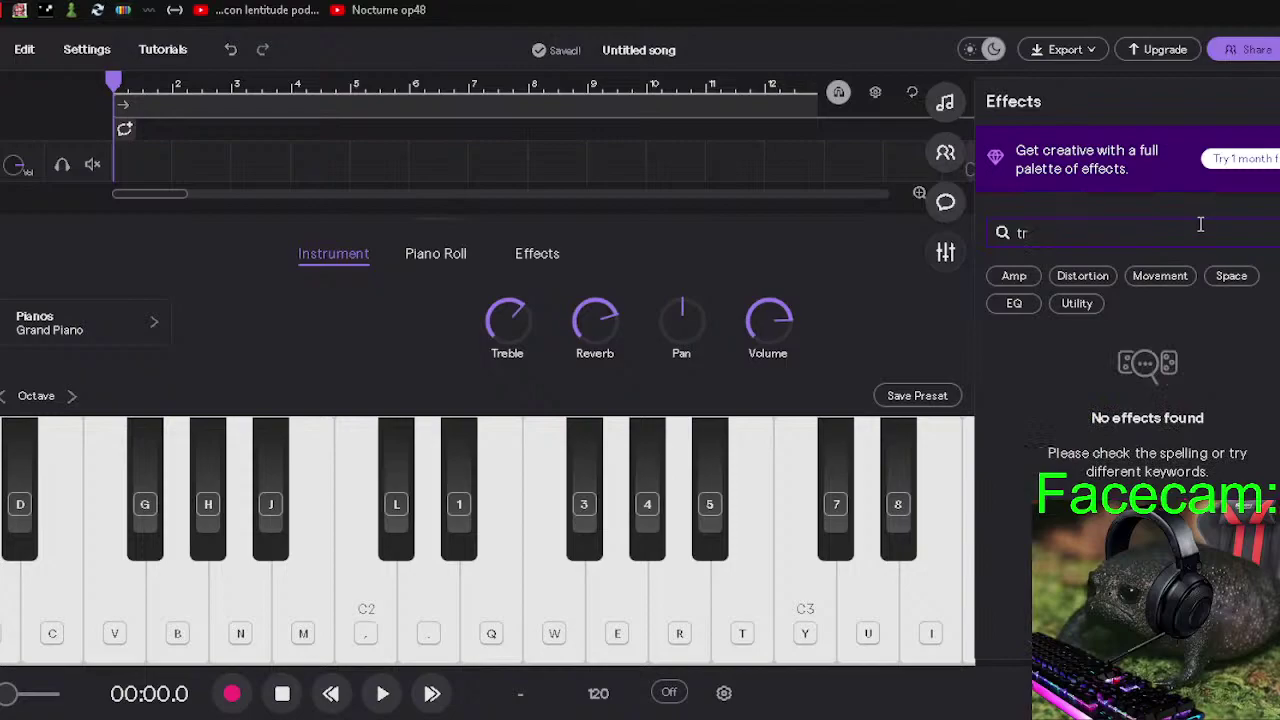
type("octive")
left_click(943, 254)
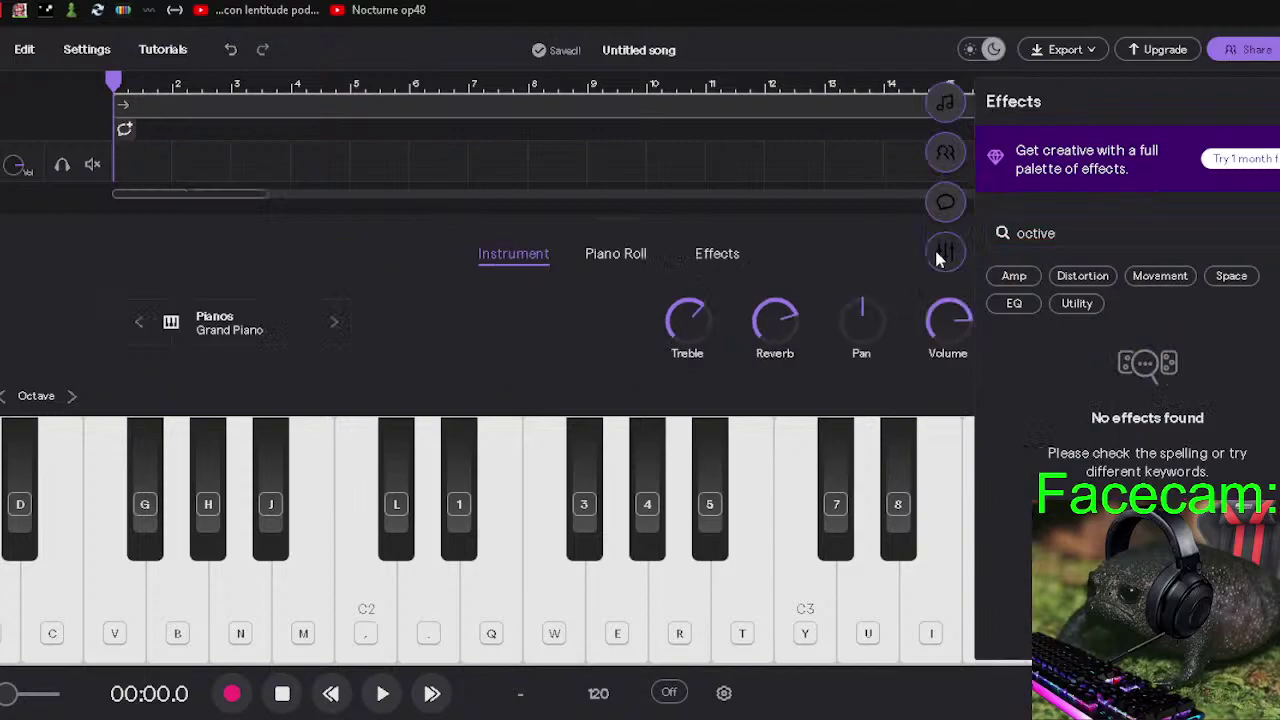
left_click(700, 262)
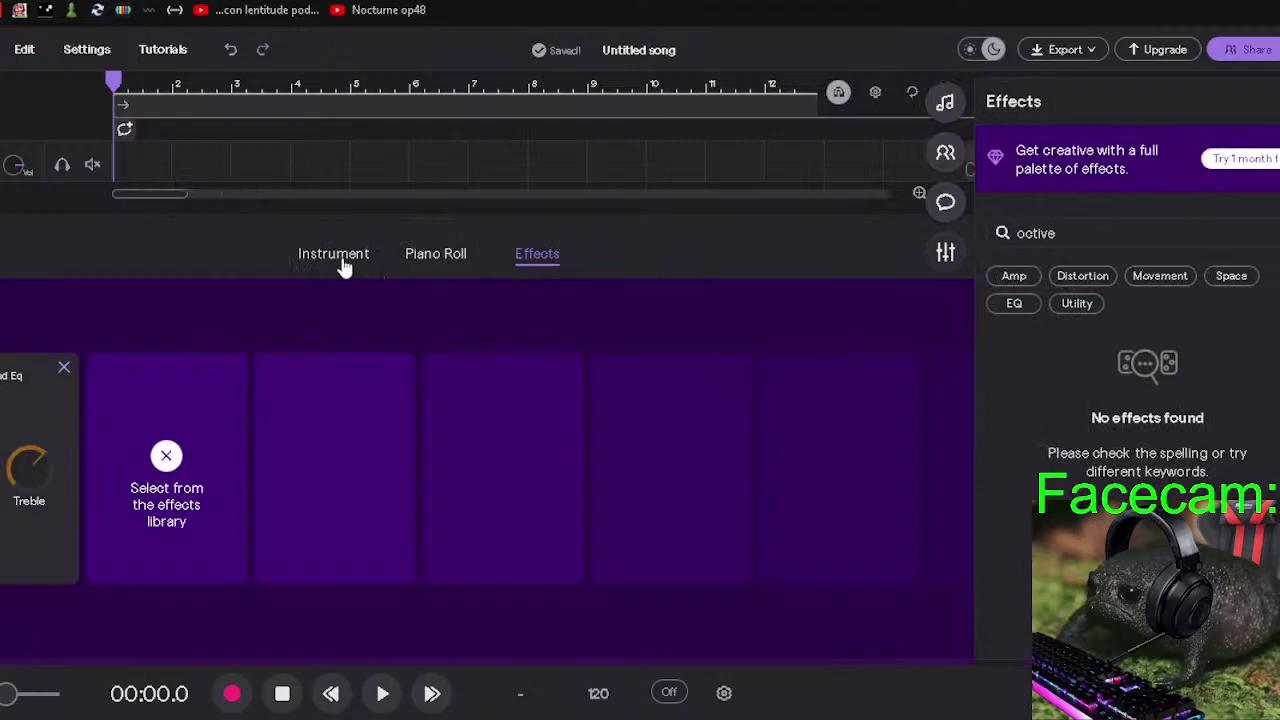
left_click(340, 262)
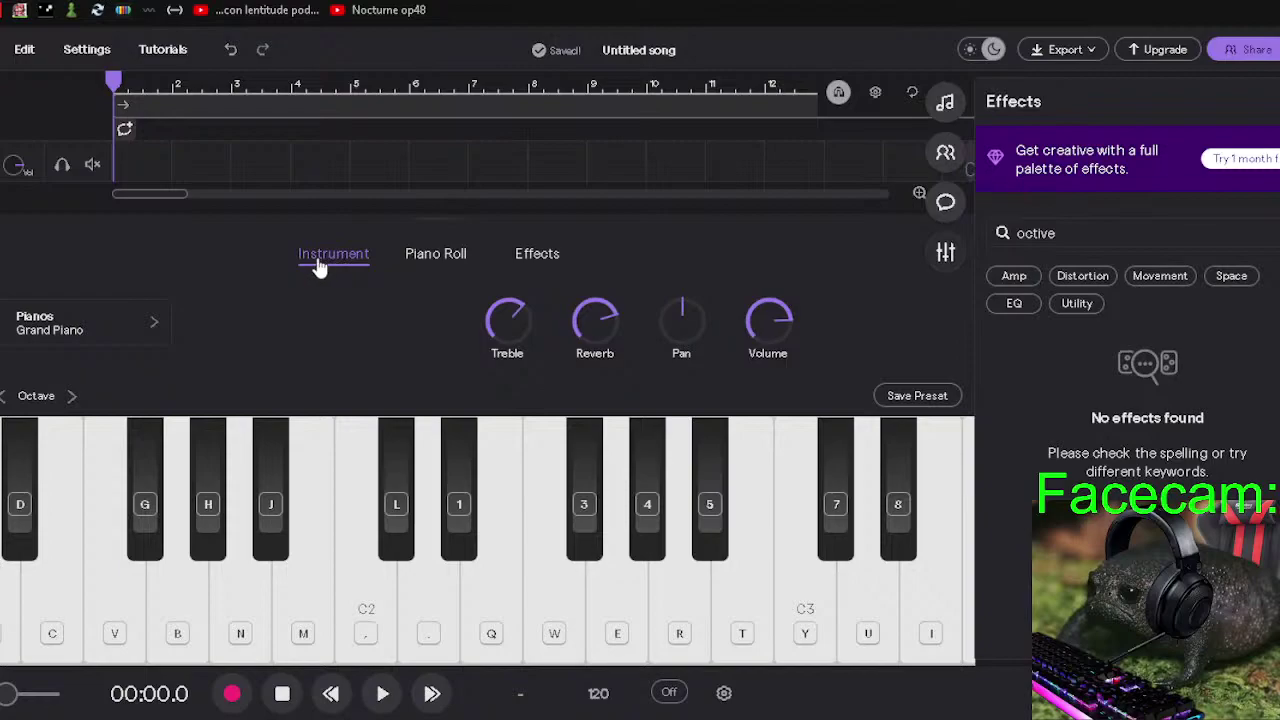
Look through the grid and time signature options, the metronome settings and the list of major and minor song keys.
left_click(875, 92)
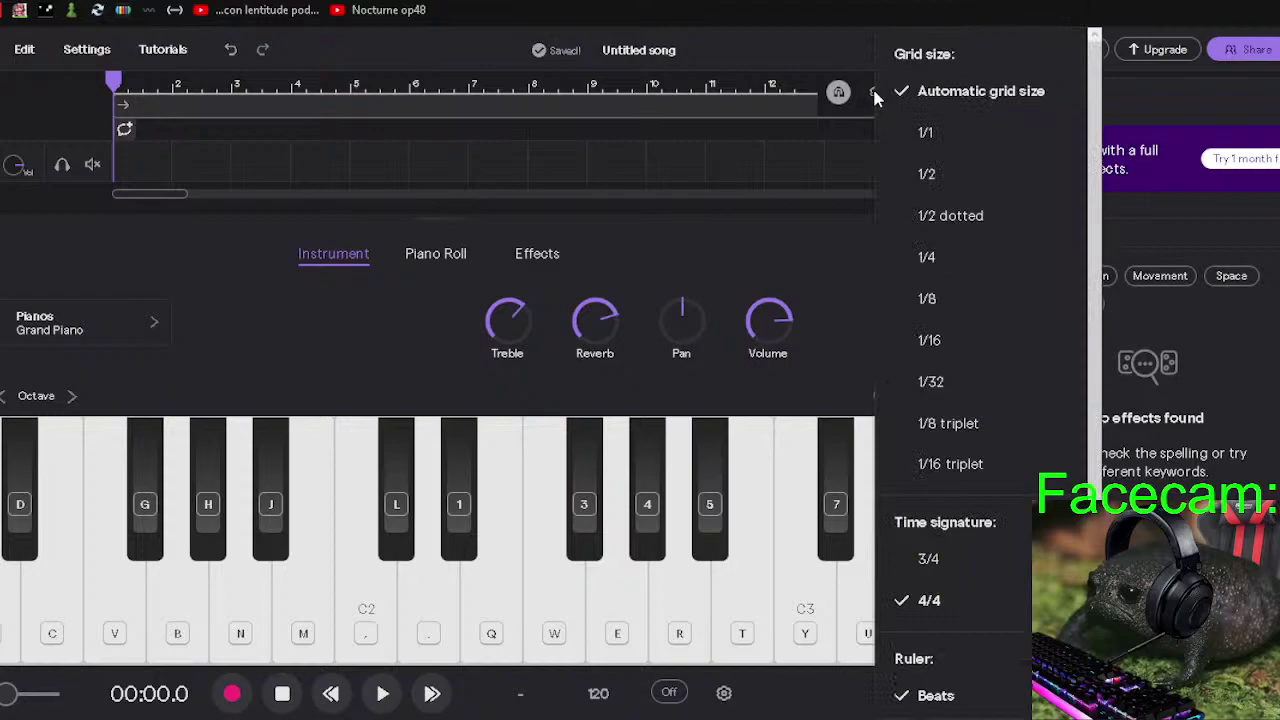
scroll(914, 108, "down", 1)
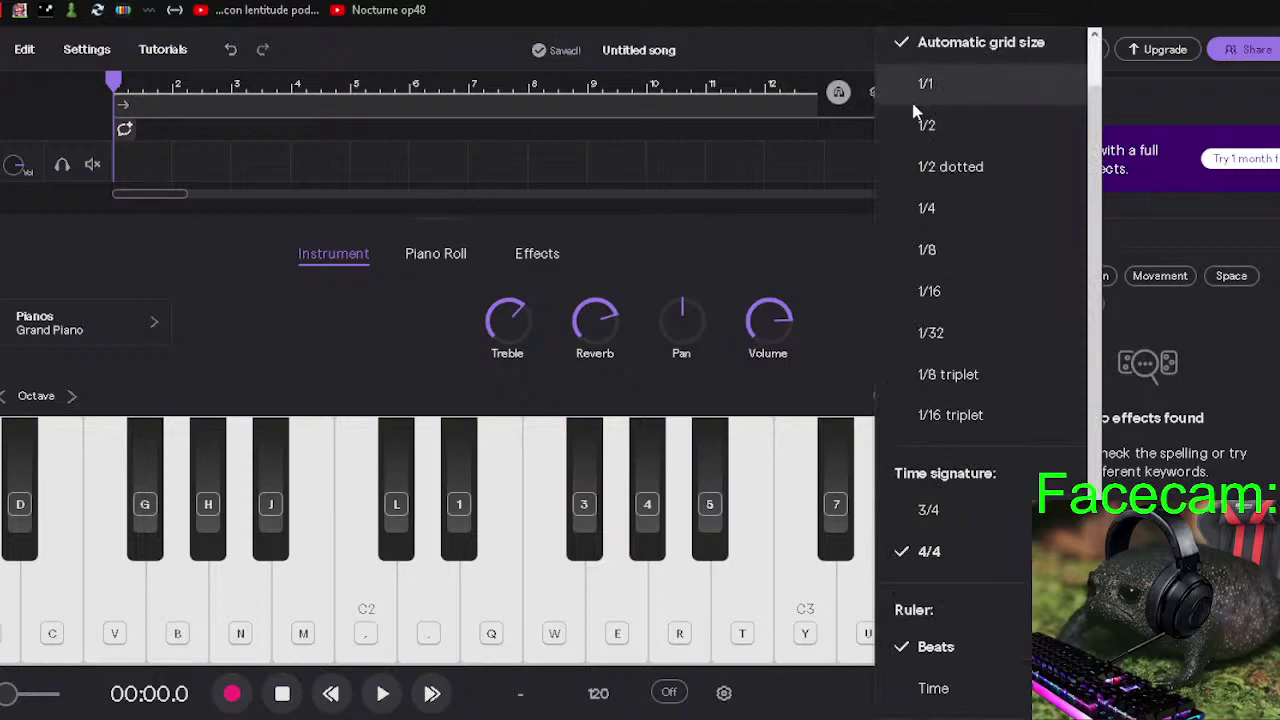
left_click(810, 230)
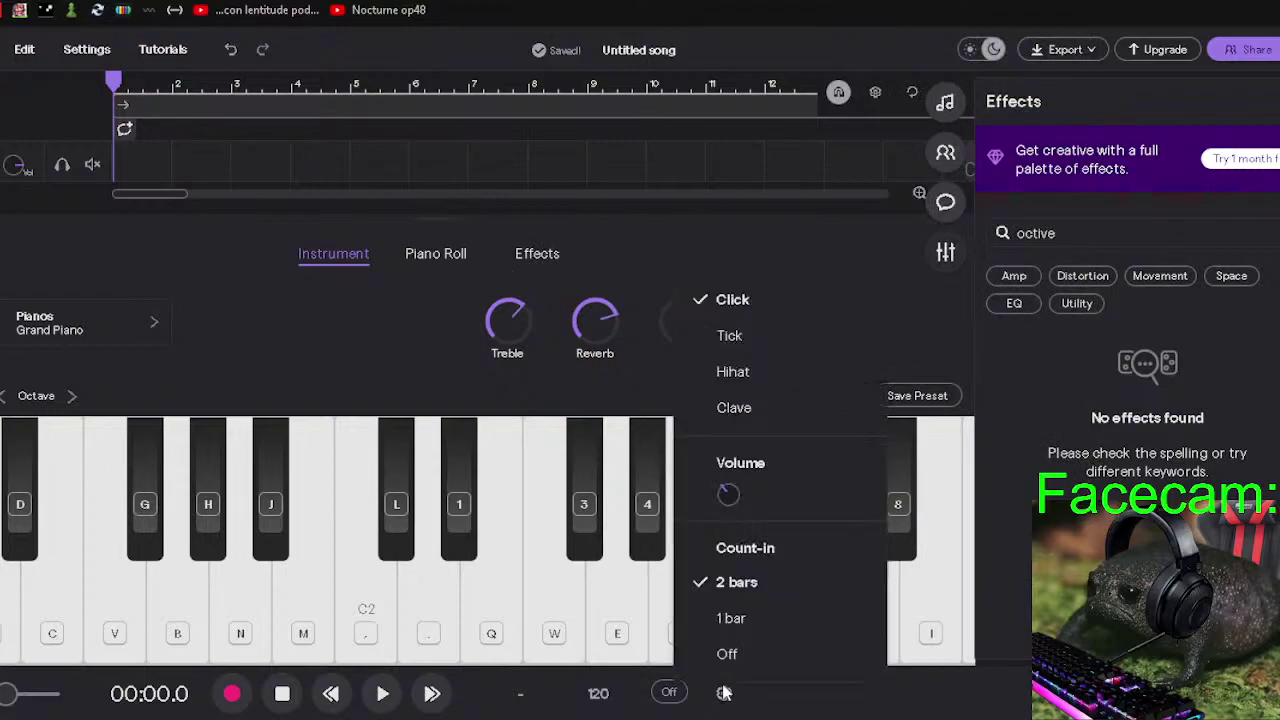
left_click(531, 692)
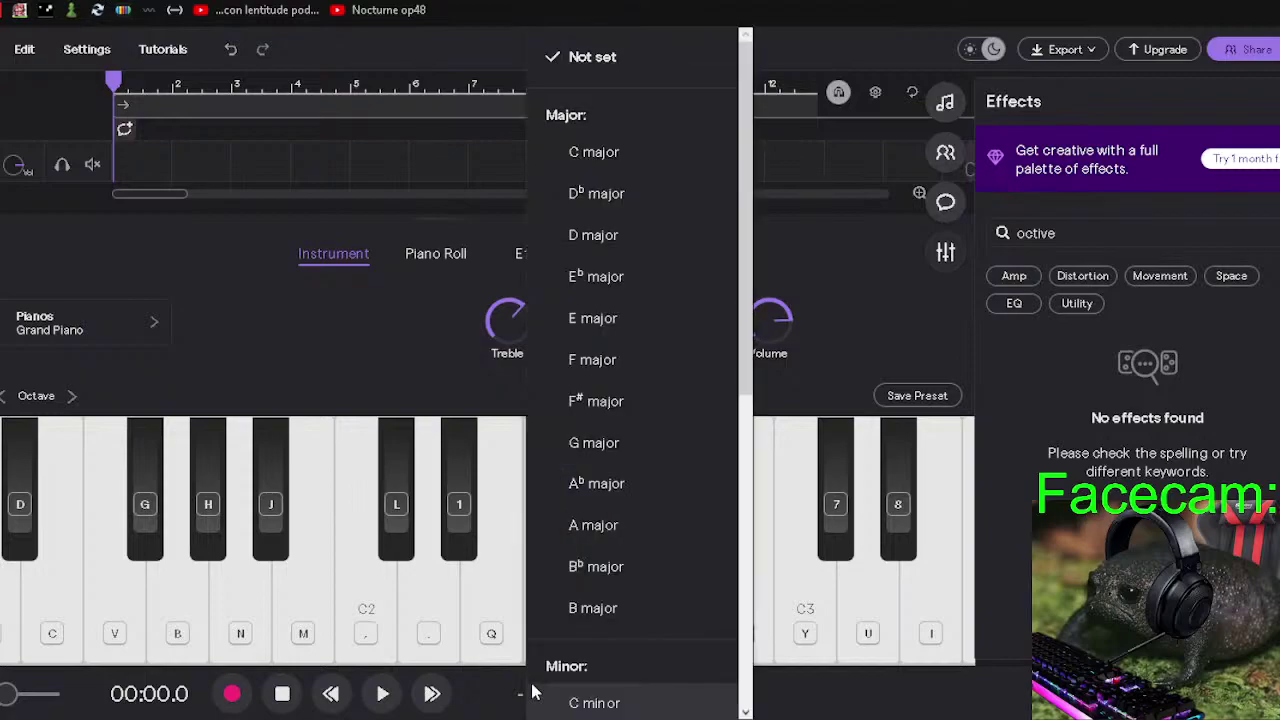
scroll(575, 320, "down", 5)
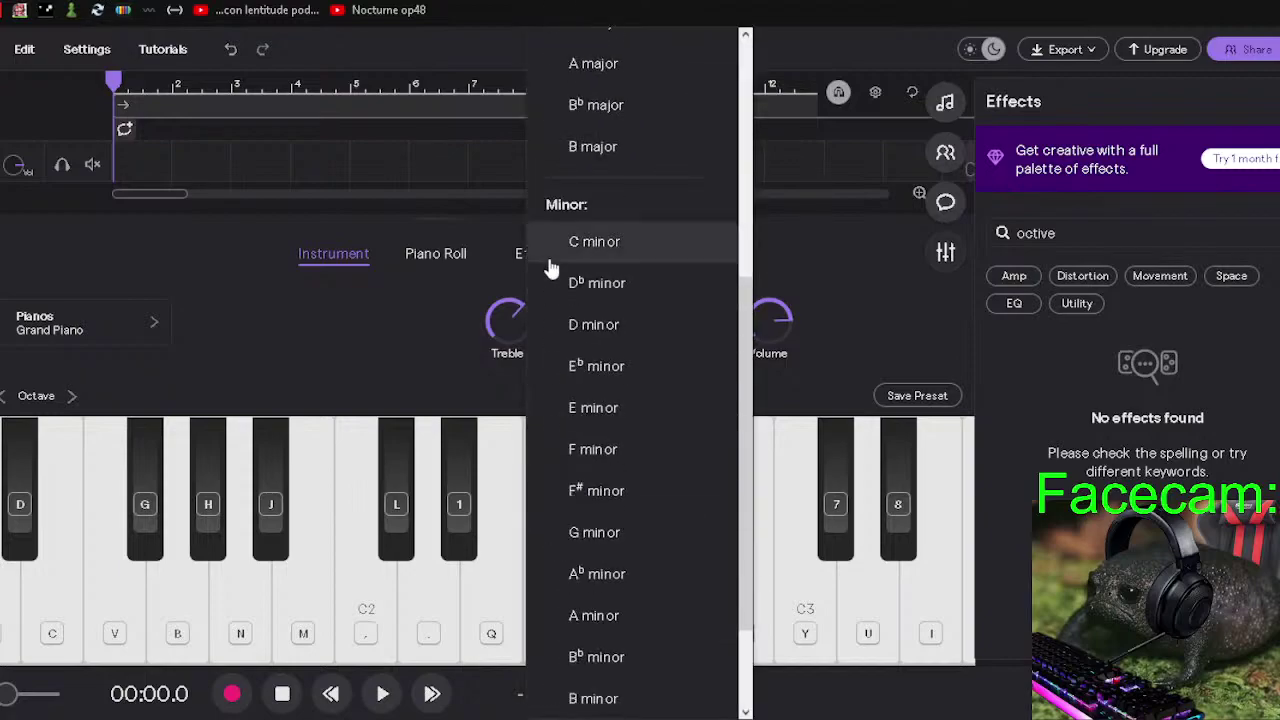
Try to lower the octave twice through the song's key settings.
scroll(551, 266, "down", 2)
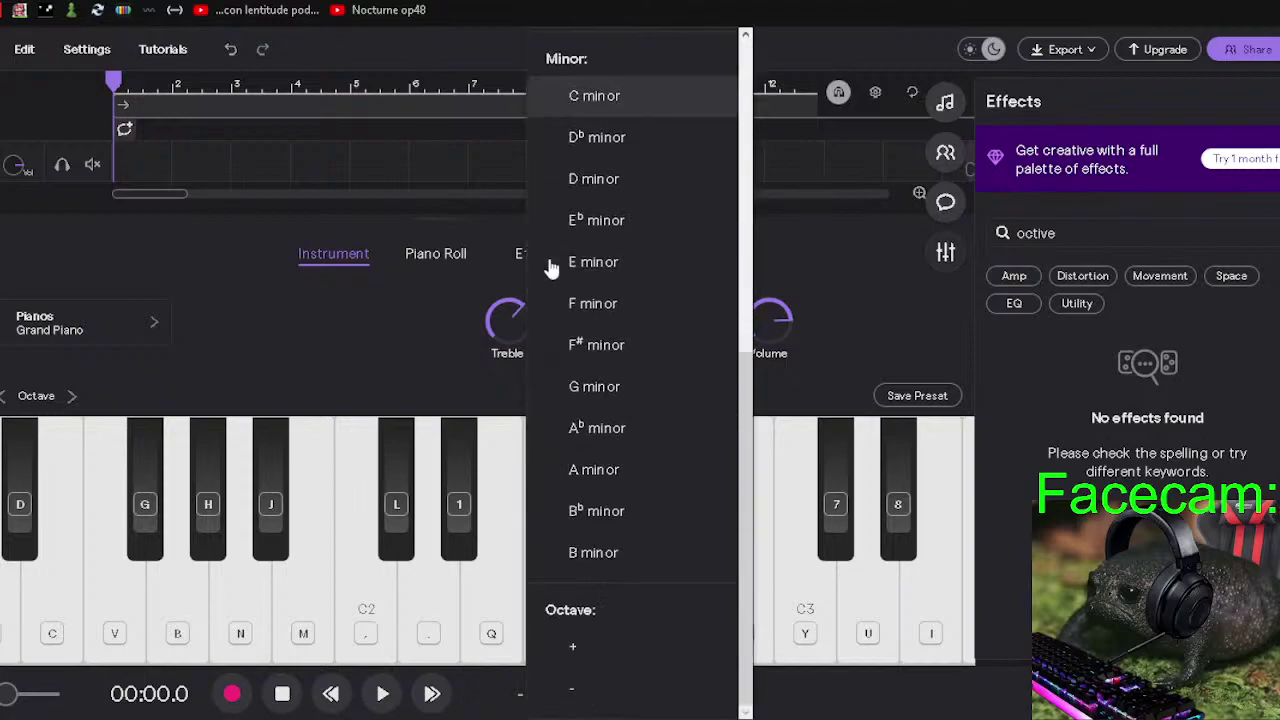
left_click(592, 690)
left_click(520, 692)
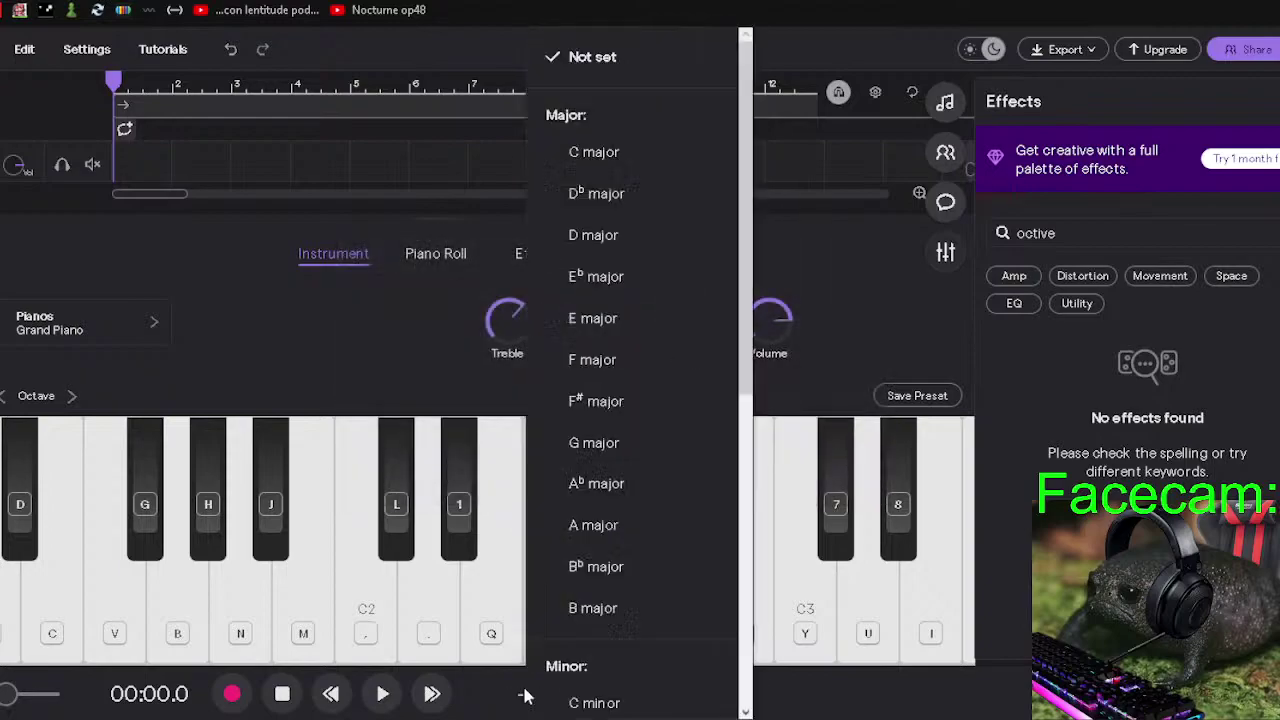
scroll(563, 678, "down", 5)
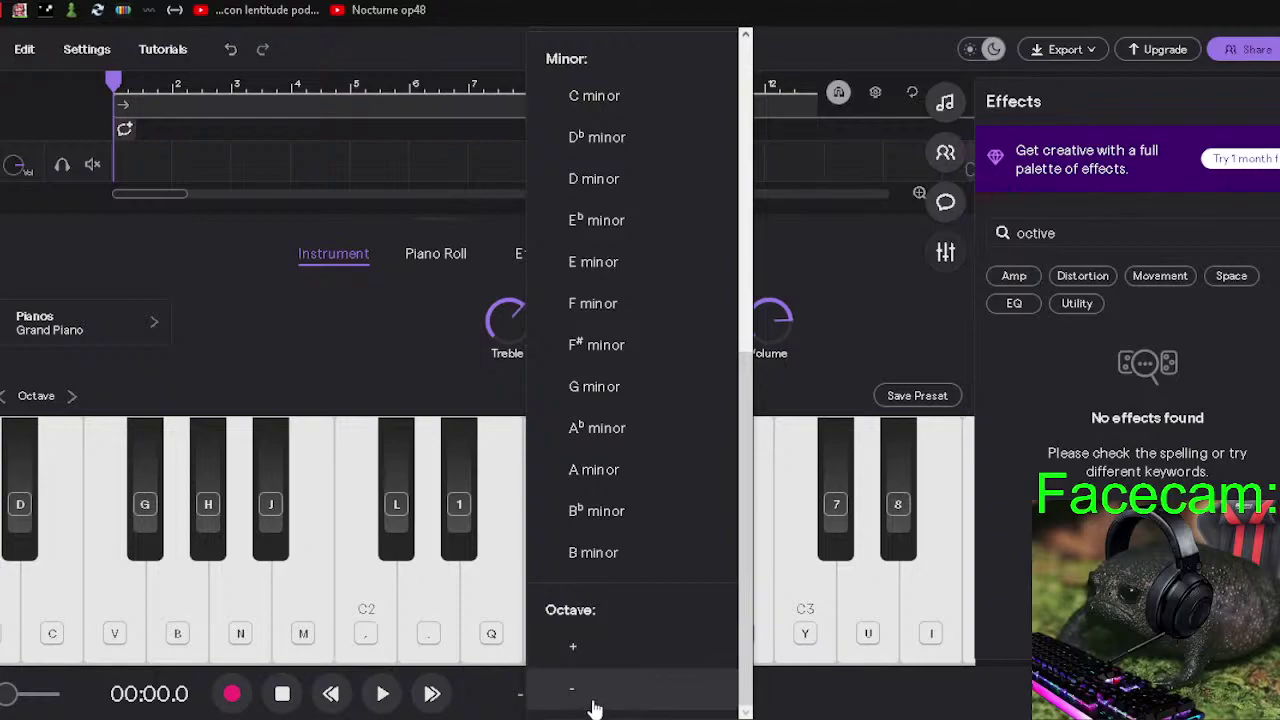
left_click(594, 701)
Set the song's key to C minor.
left_click(516, 694)
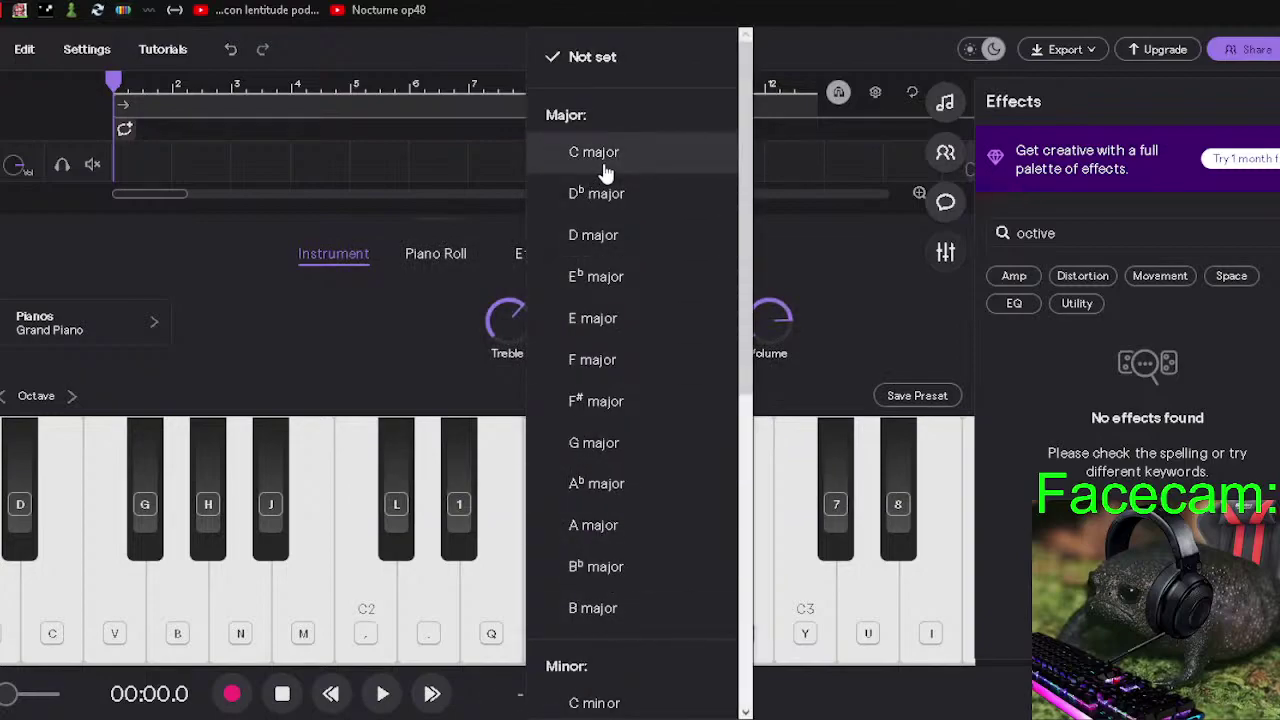
scroll(592, 232, "down", 2)
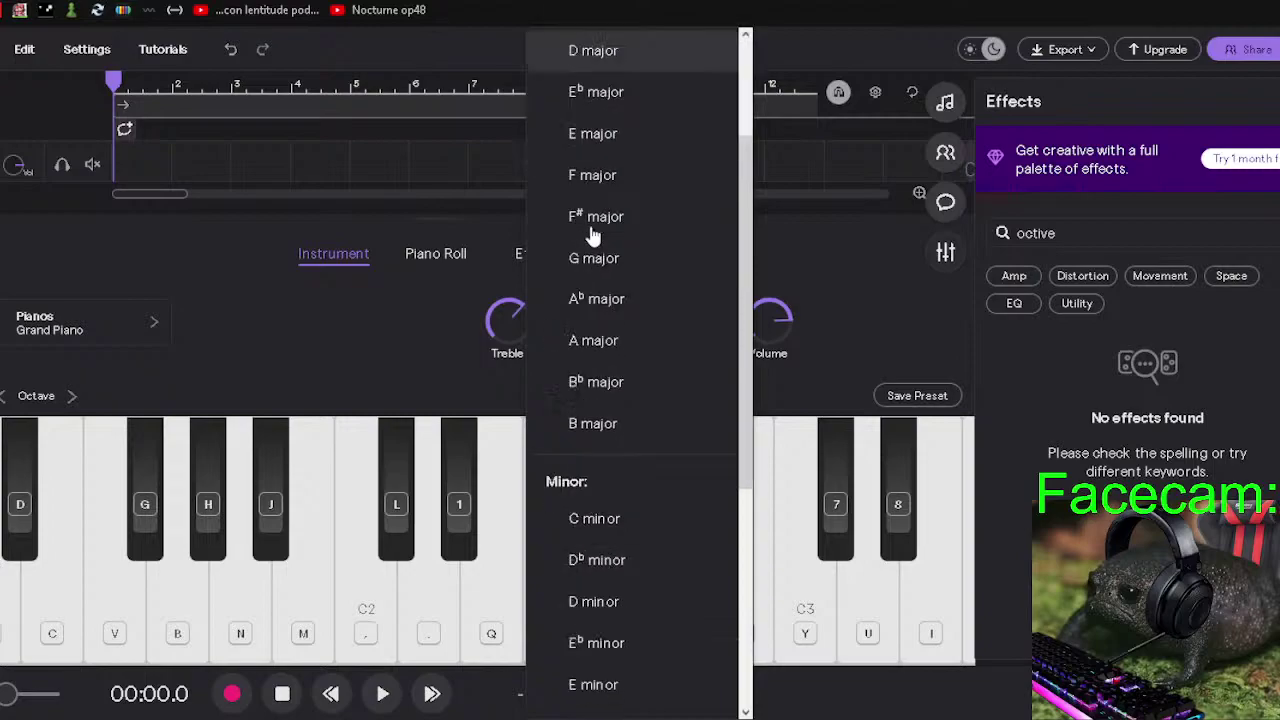
left_click(626, 519)
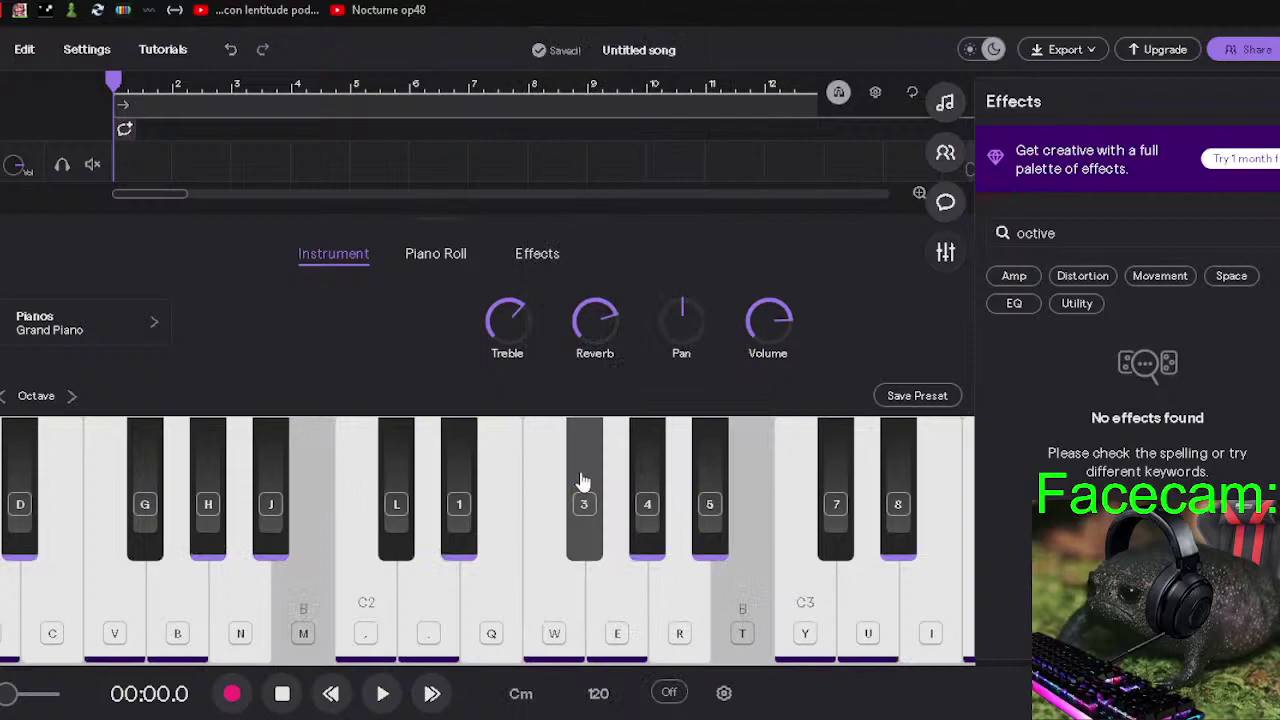
Switch the song's key to C major, and return it to C minor.
left_click(520, 694)
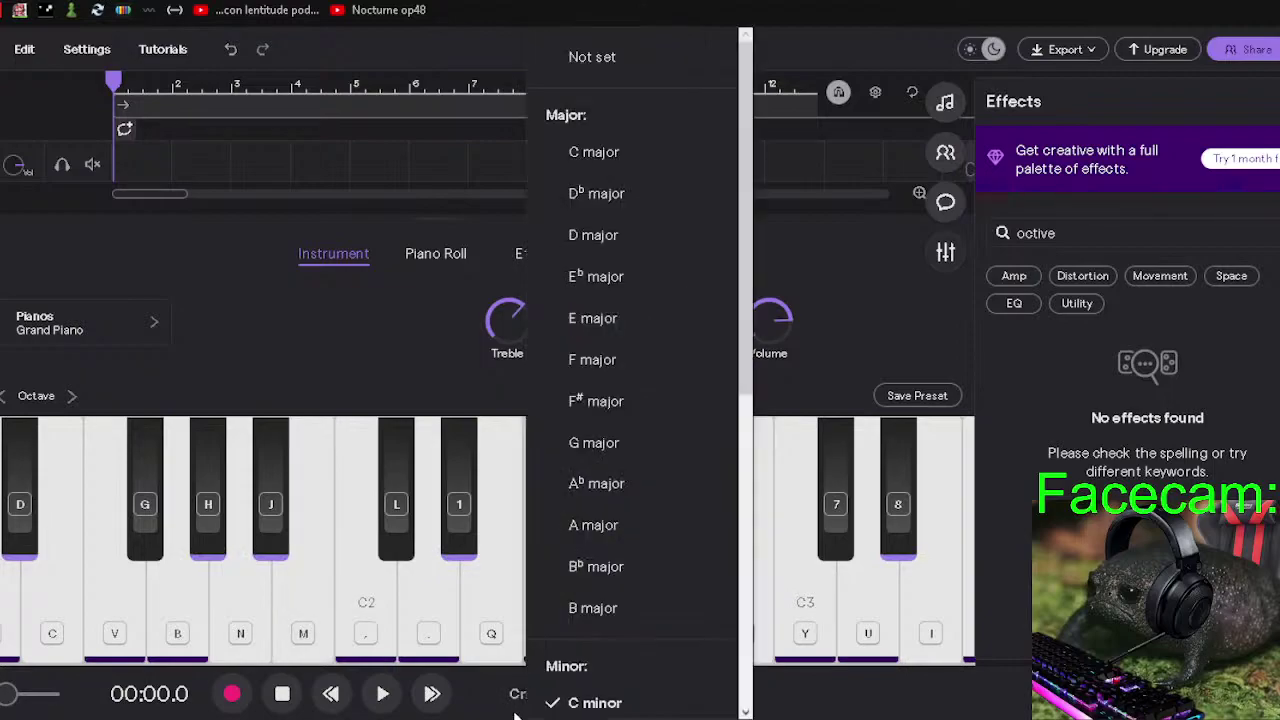
left_click(593, 152)
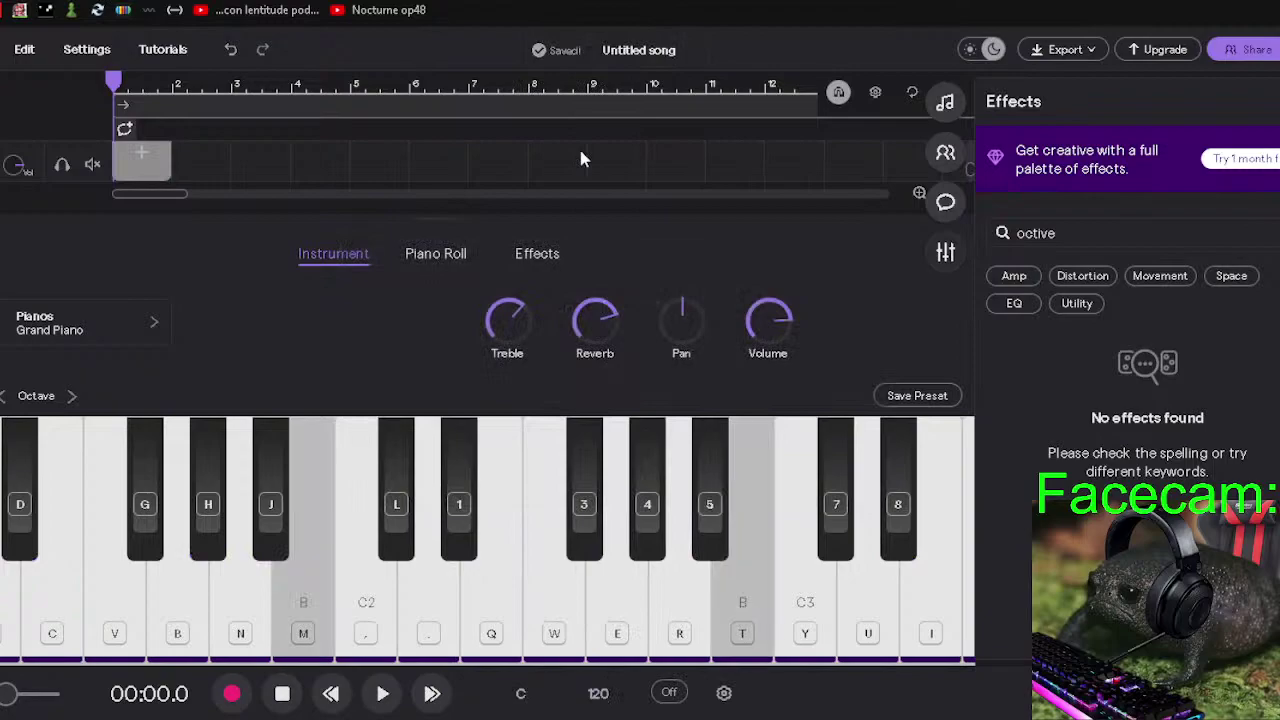
left_click(520, 694)
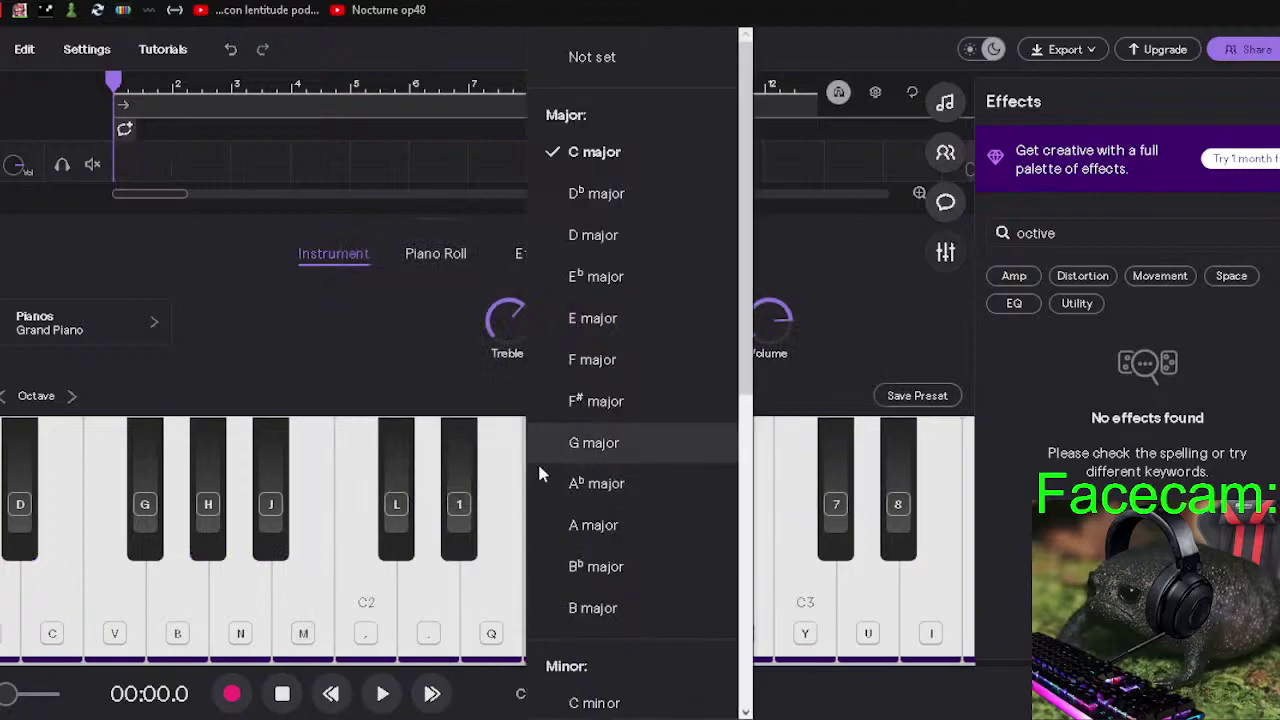
scroll(570, 560, "down", 1)
left_click(577, 607)
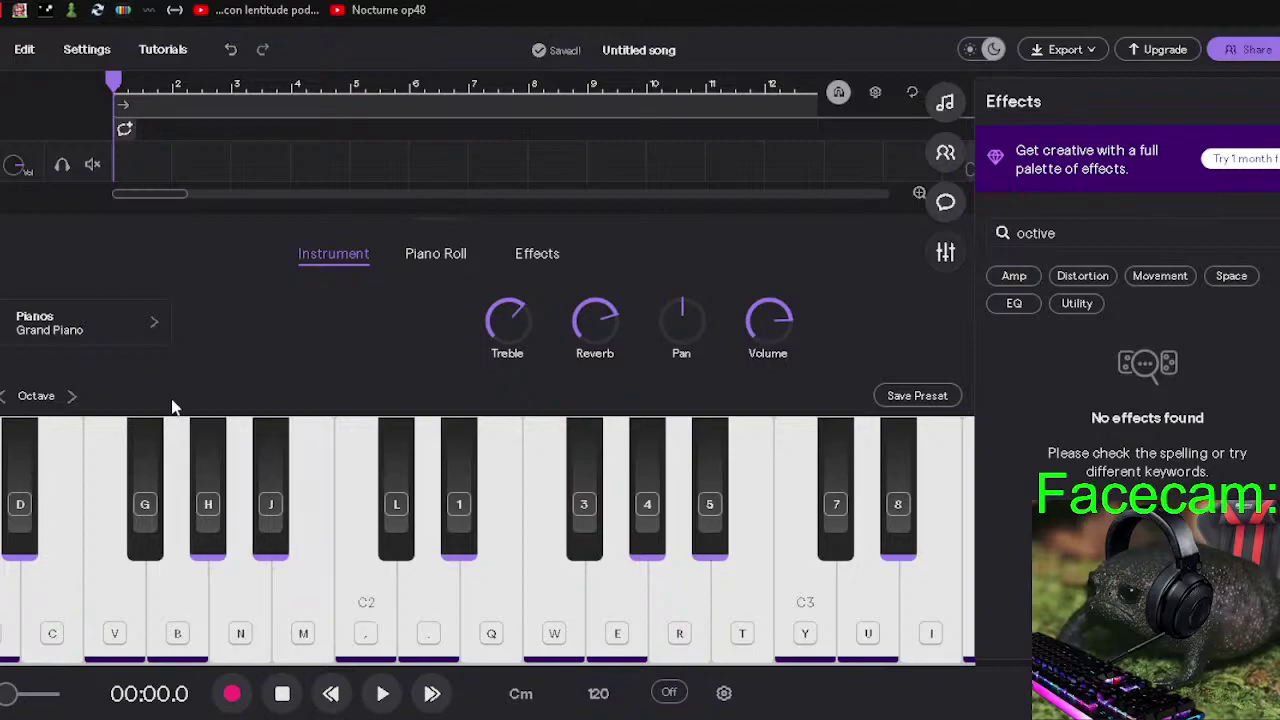
Try to raise the octave through the song's key settings.
left_click(525, 697)
scroll(580, 457, "down", 6)
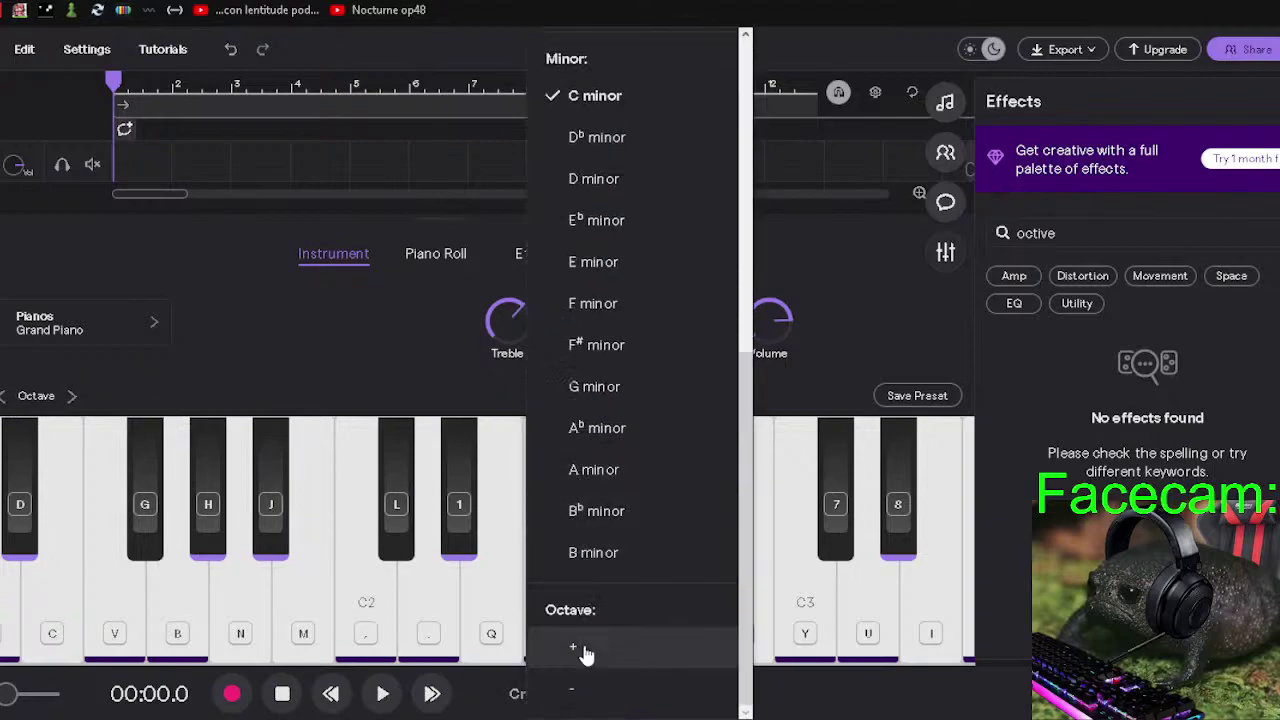
left_click(591, 660)
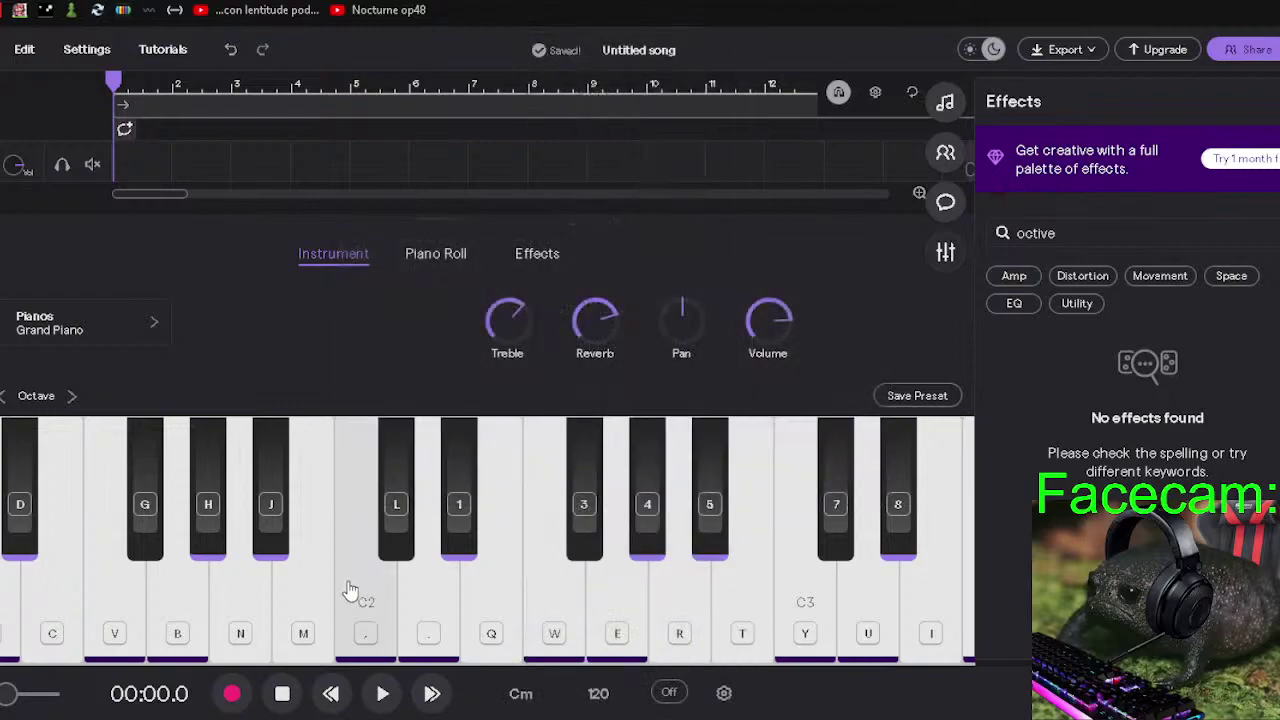
Try lowering the octave twice in the key settings, and play the B below C2 to check the pitch.
left_click(520, 693)
scroll(588, 670, "down", 10)
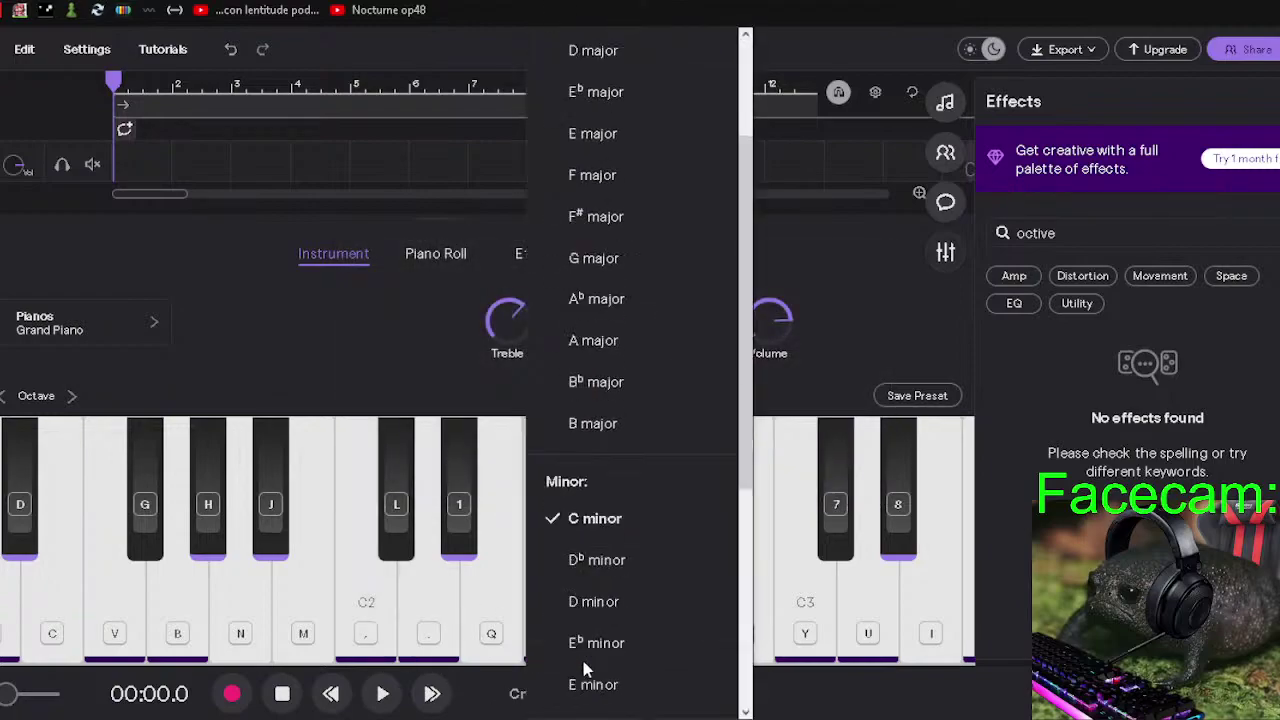
left_click(586, 692)
left_click(522, 695)
scroll(643, 617, "down", 10)
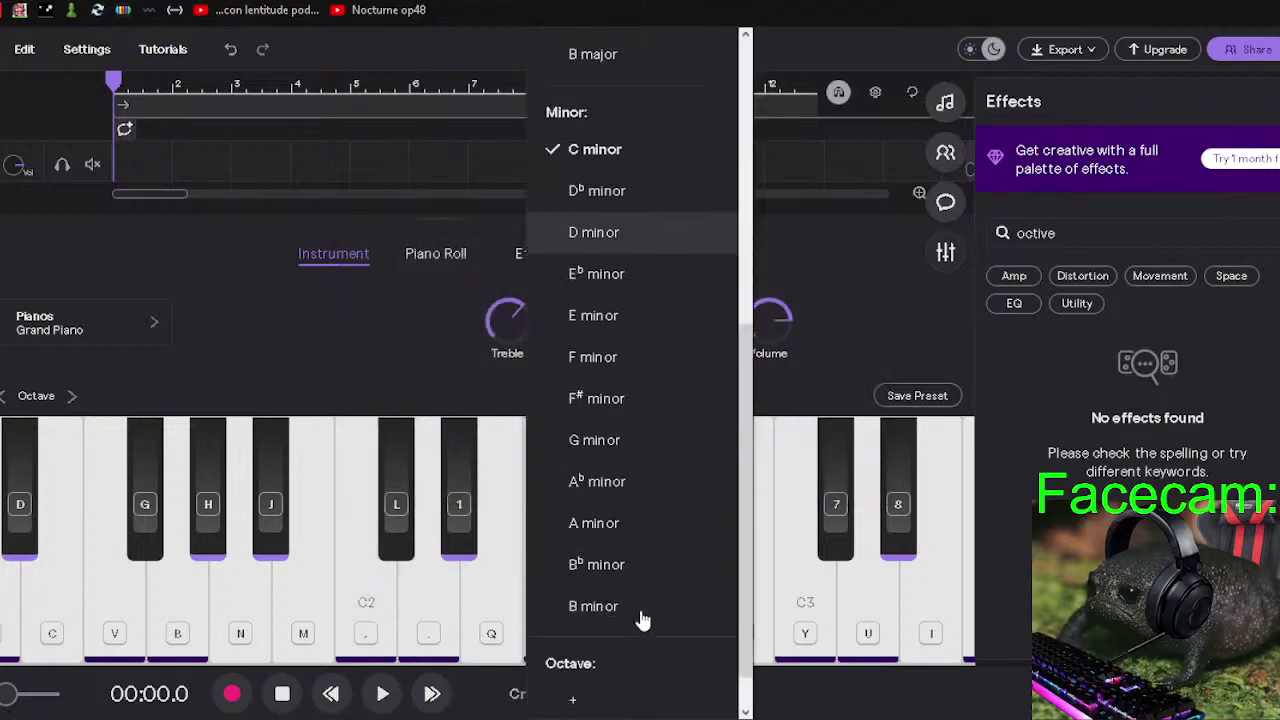
left_click(603, 694)
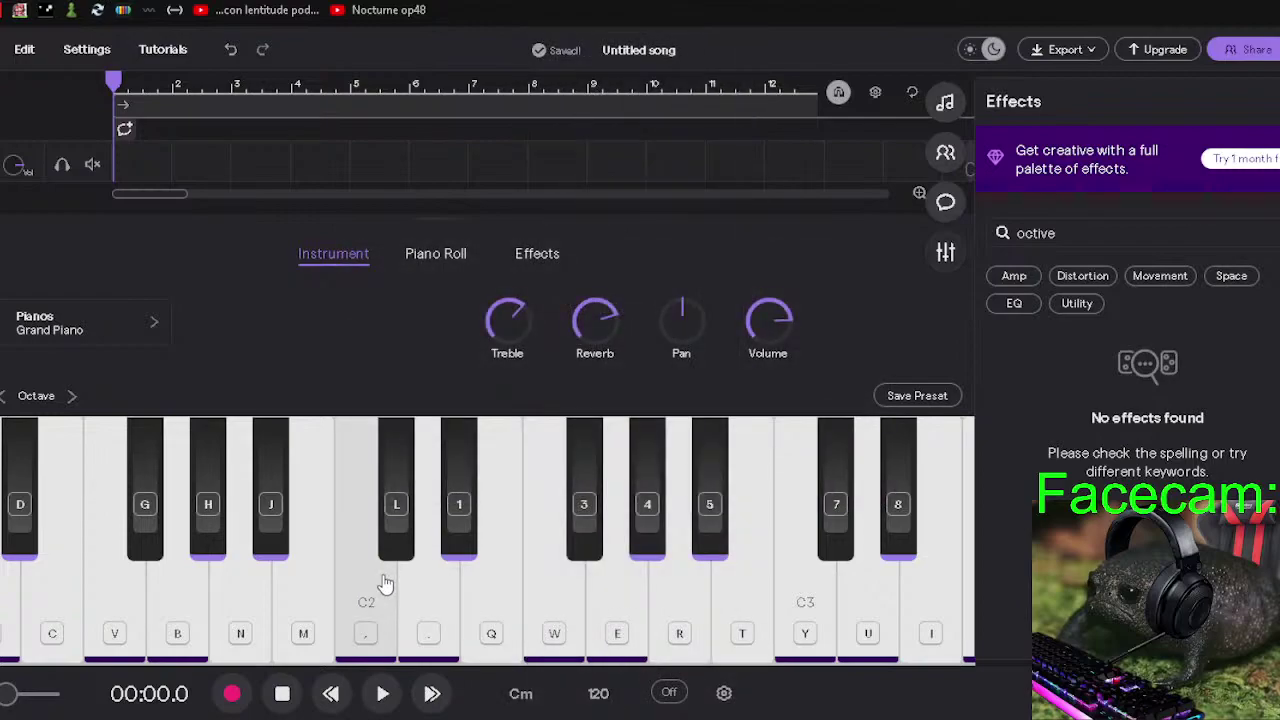
key("m")
key("m")
Try lowering the octave once more in the key settings, and play the same B again.
left_click(515, 697)
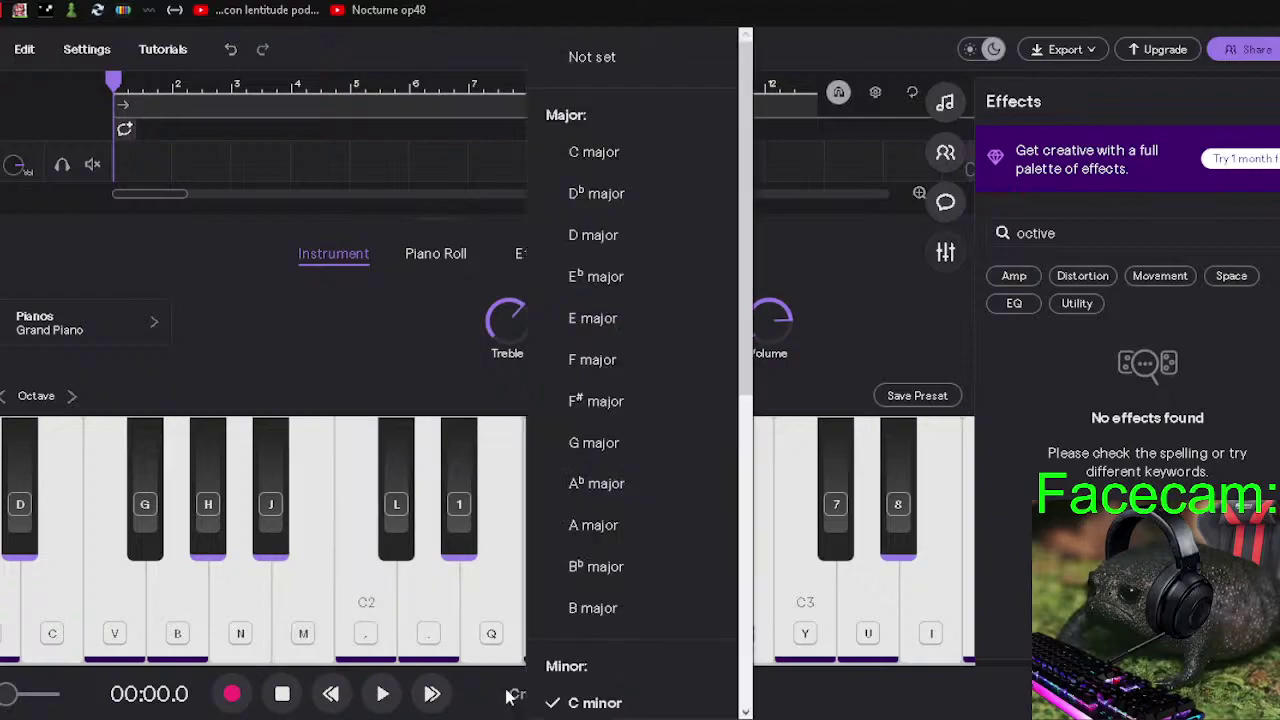
scroll(655, 425, "down", 5)
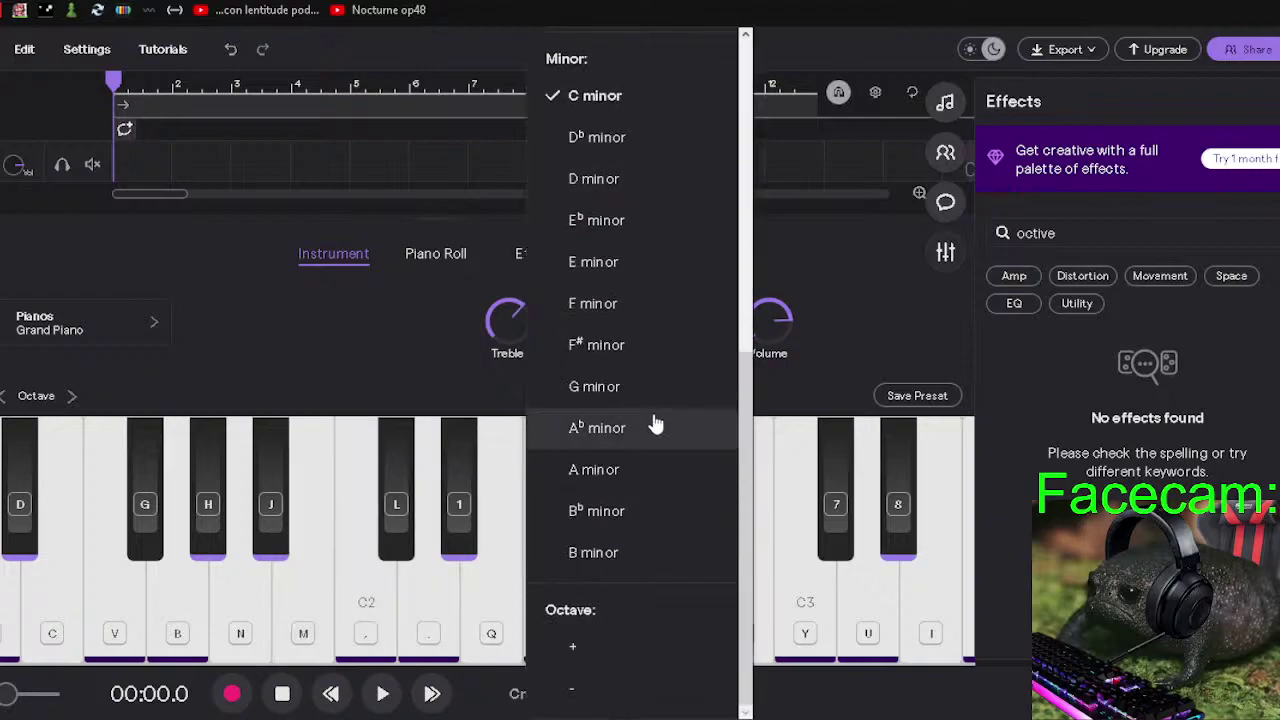
left_click(593, 700)
key("m")
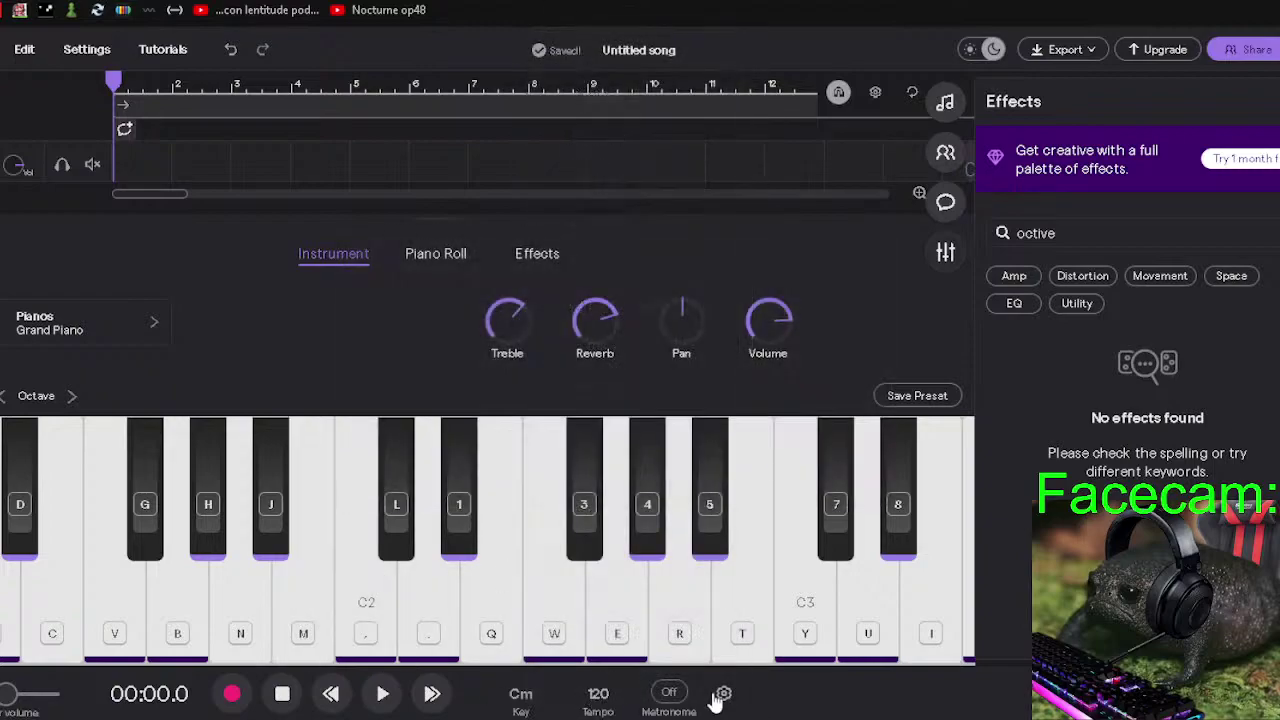
Check the metronome's sound and count-in options, and sound the B below C2 twice.
left_click(722, 694)
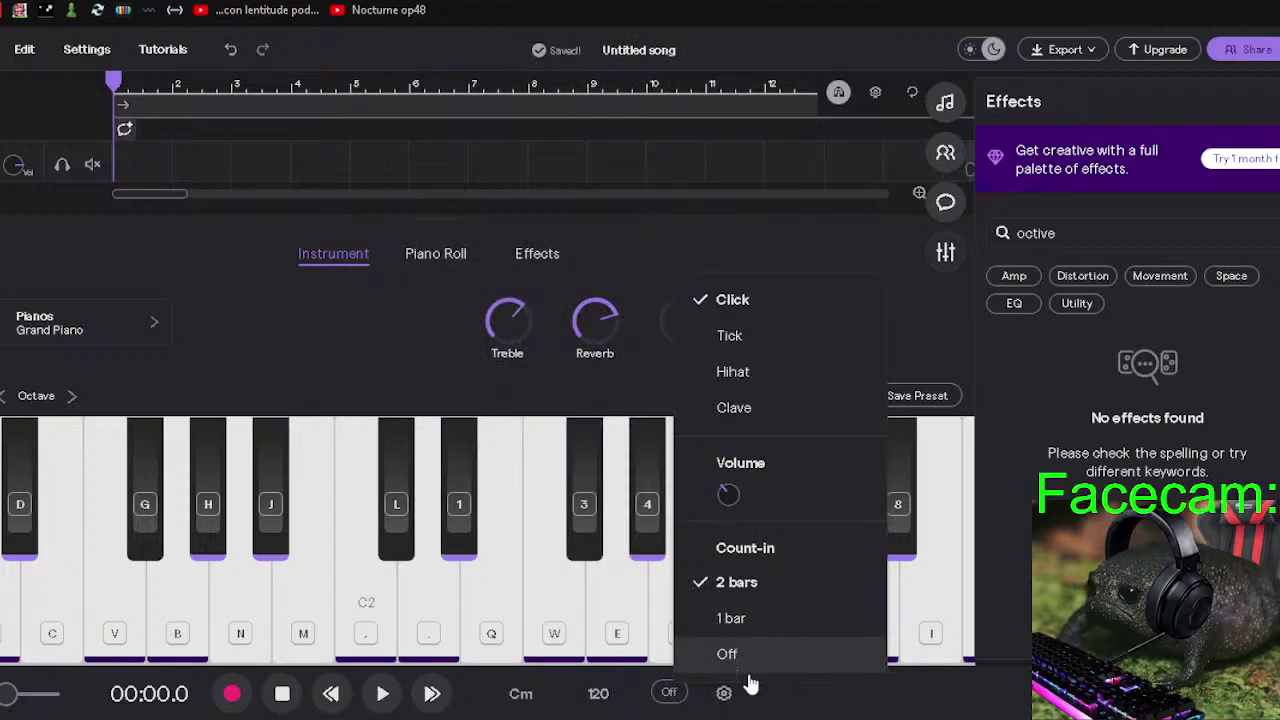
left_click(727, 653)
key("m")
key("m")
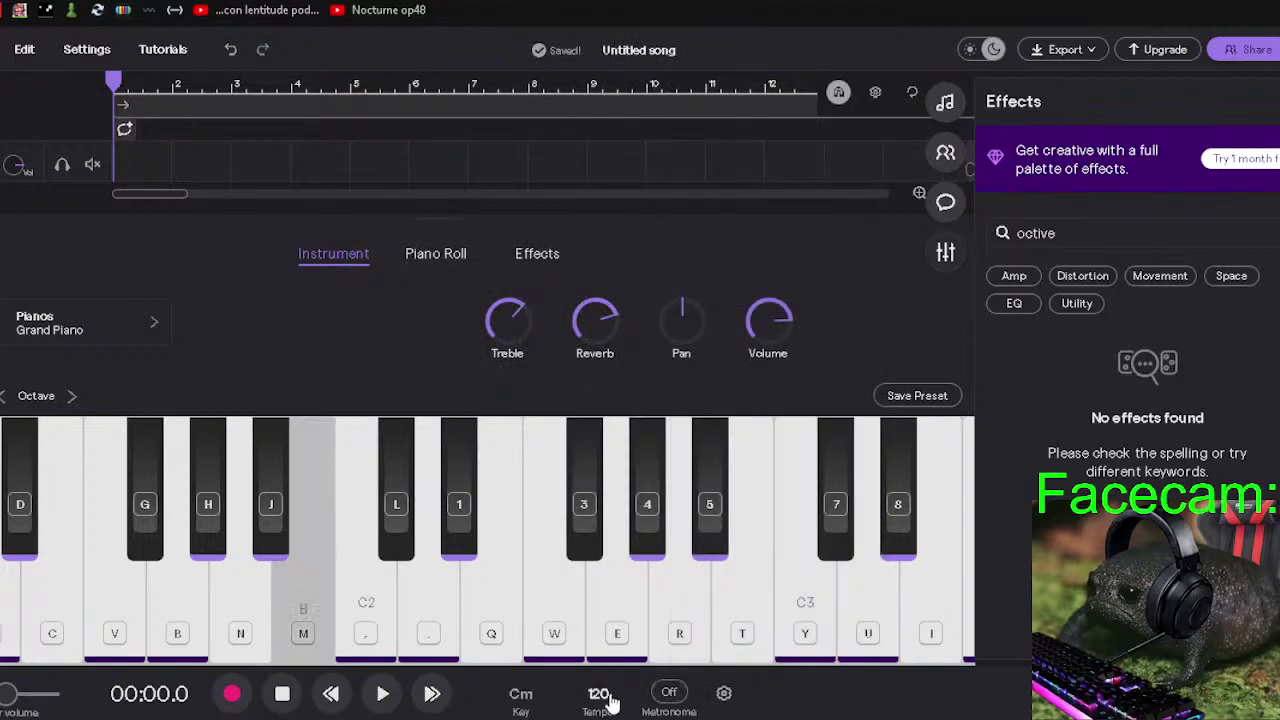
Shift the piano keyboard down one octave and play B and G notes to test the lower range.
left_click(3, 396)
key("t")
key("t")
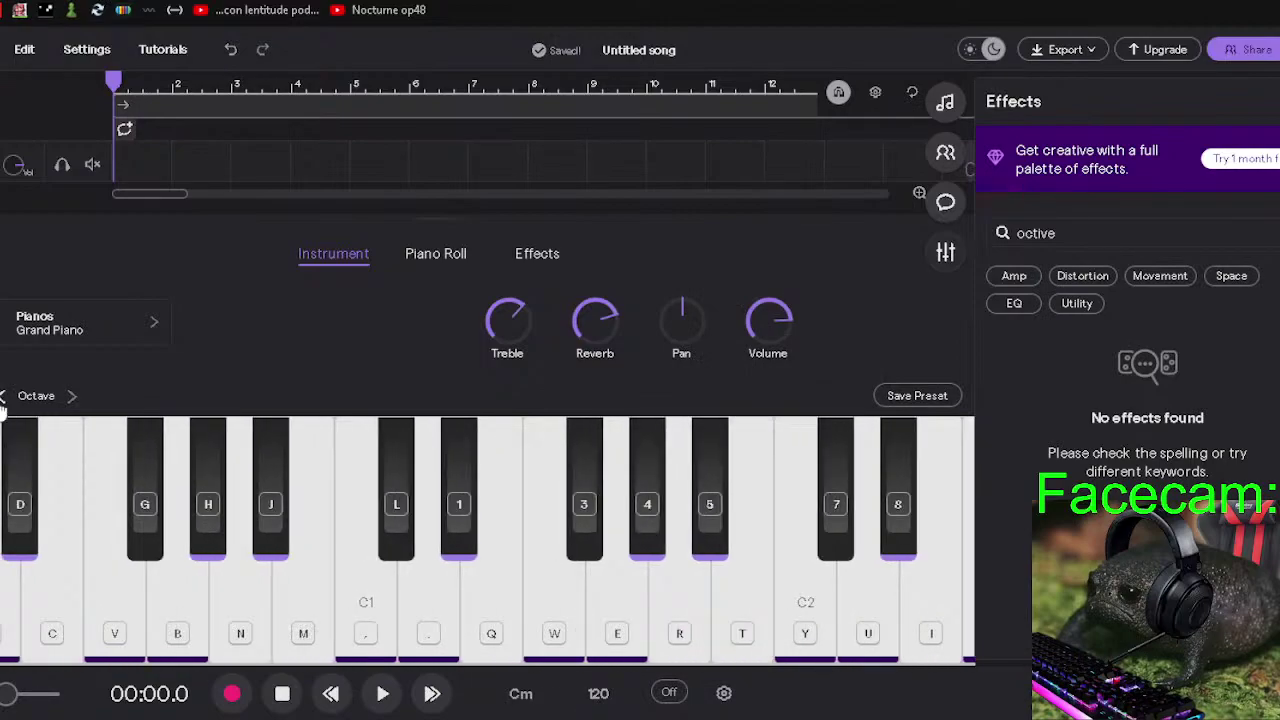
left_click(172, 638)
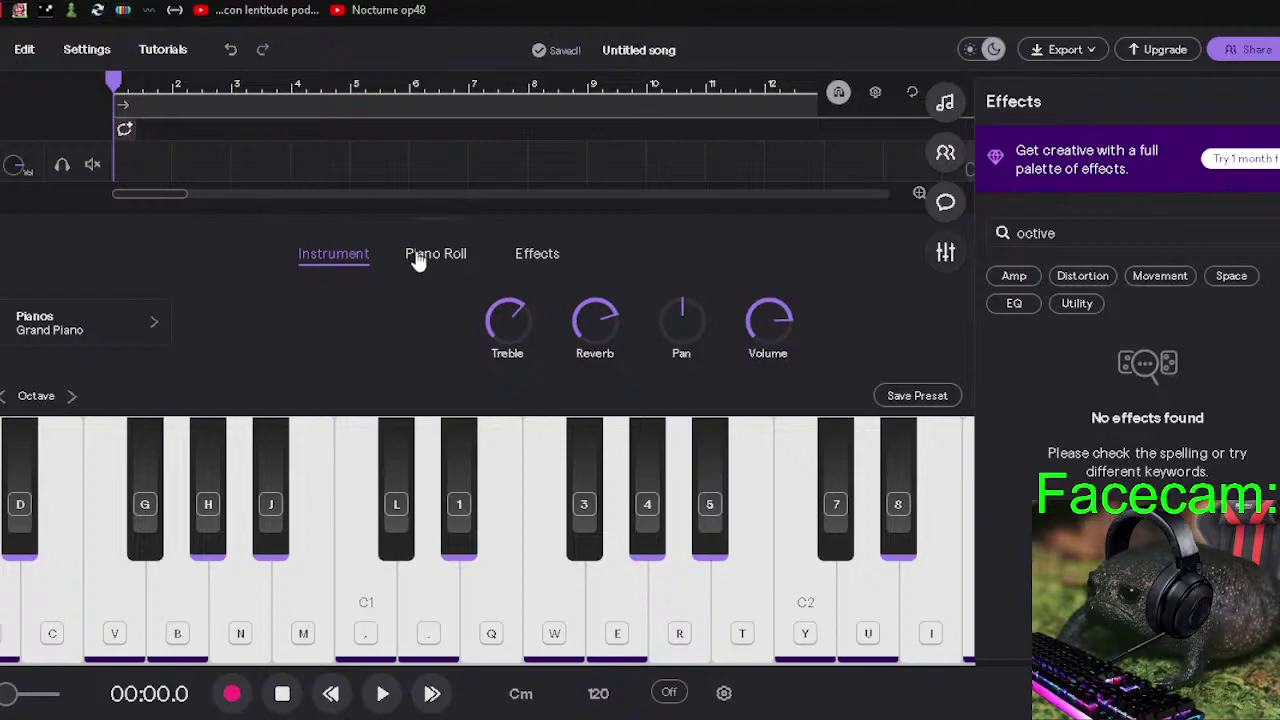
Review the timeline grid and metronome options, and hide the effects browser to widen the workspace.
left_click(876, 98)
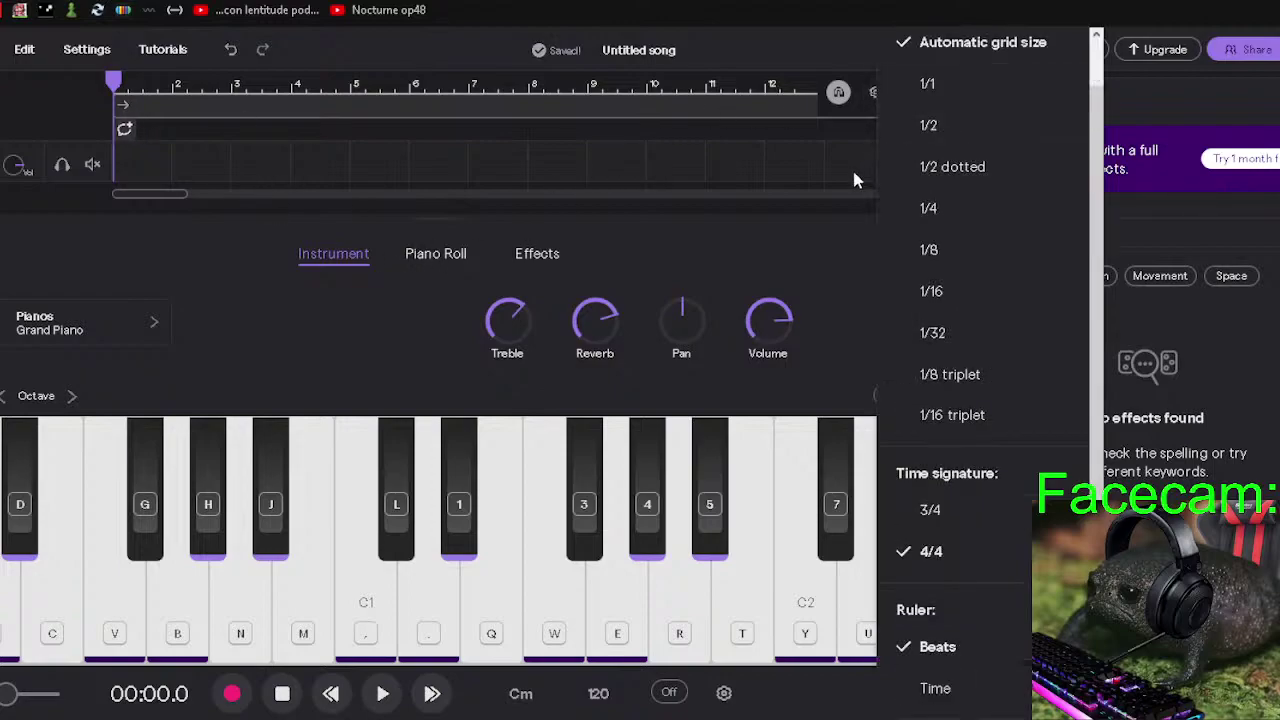
left_click(819, 254)
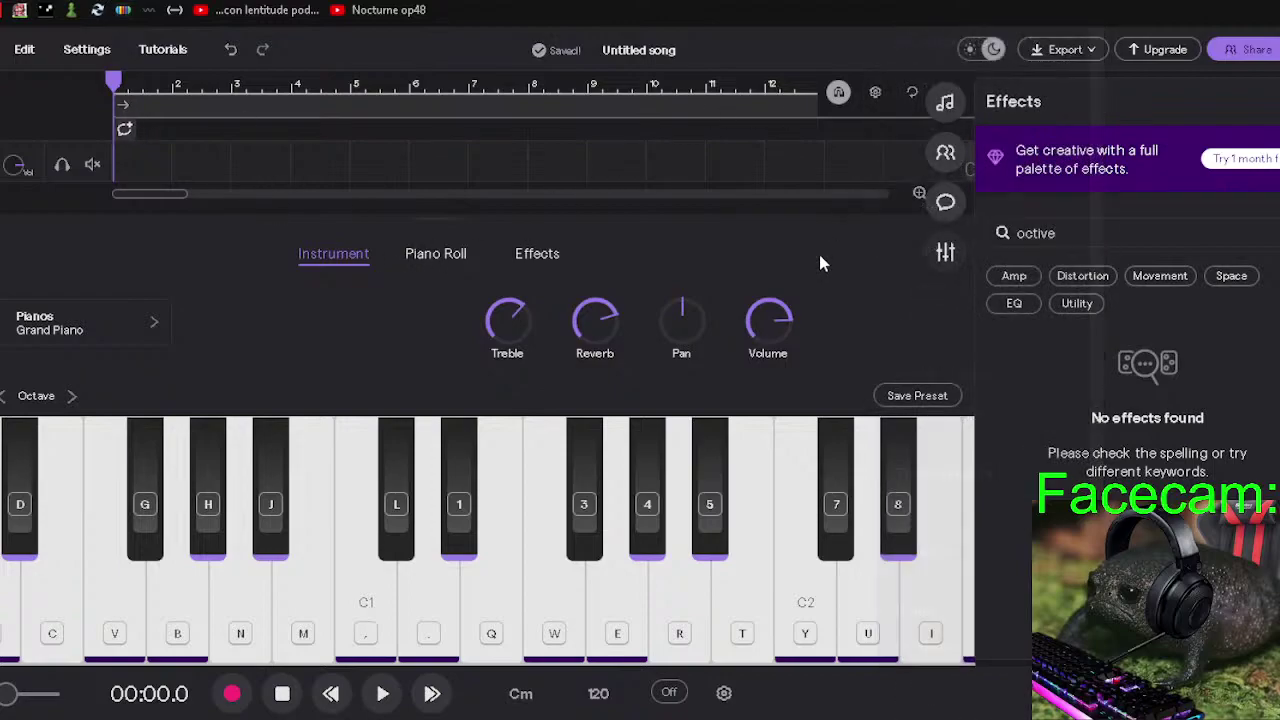
left_click(945, 250)
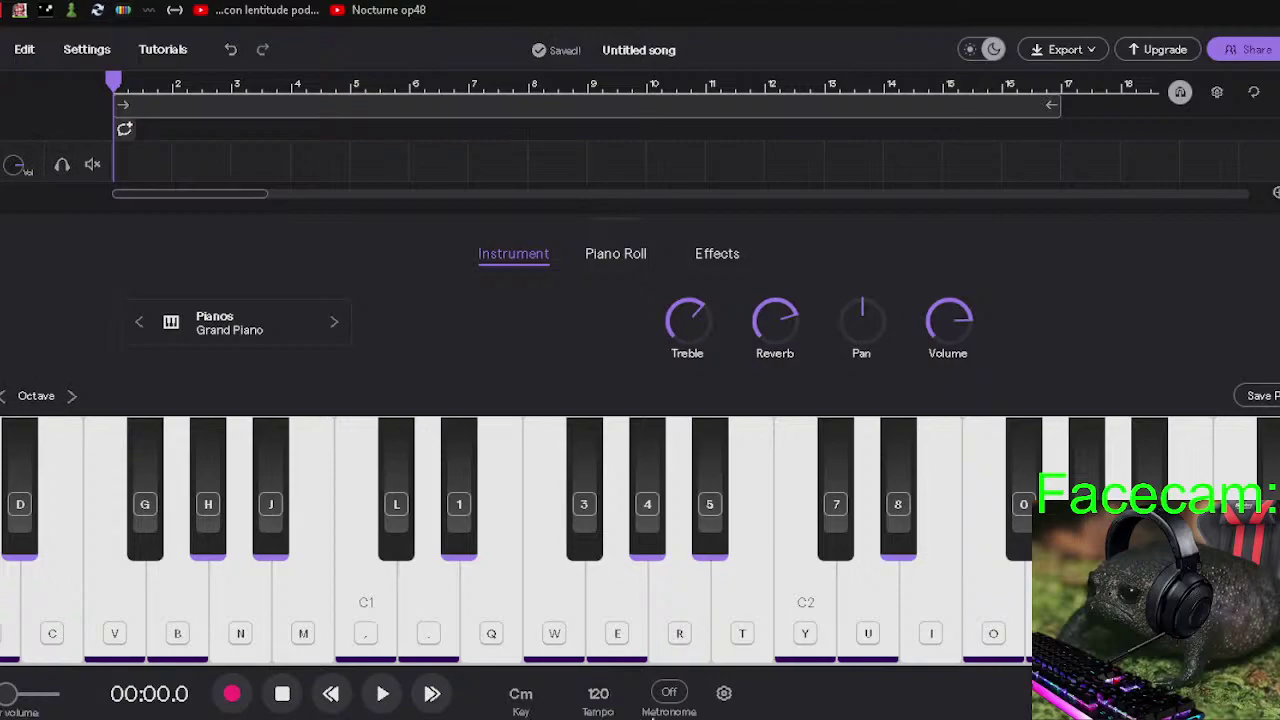
left_click(722, 695)
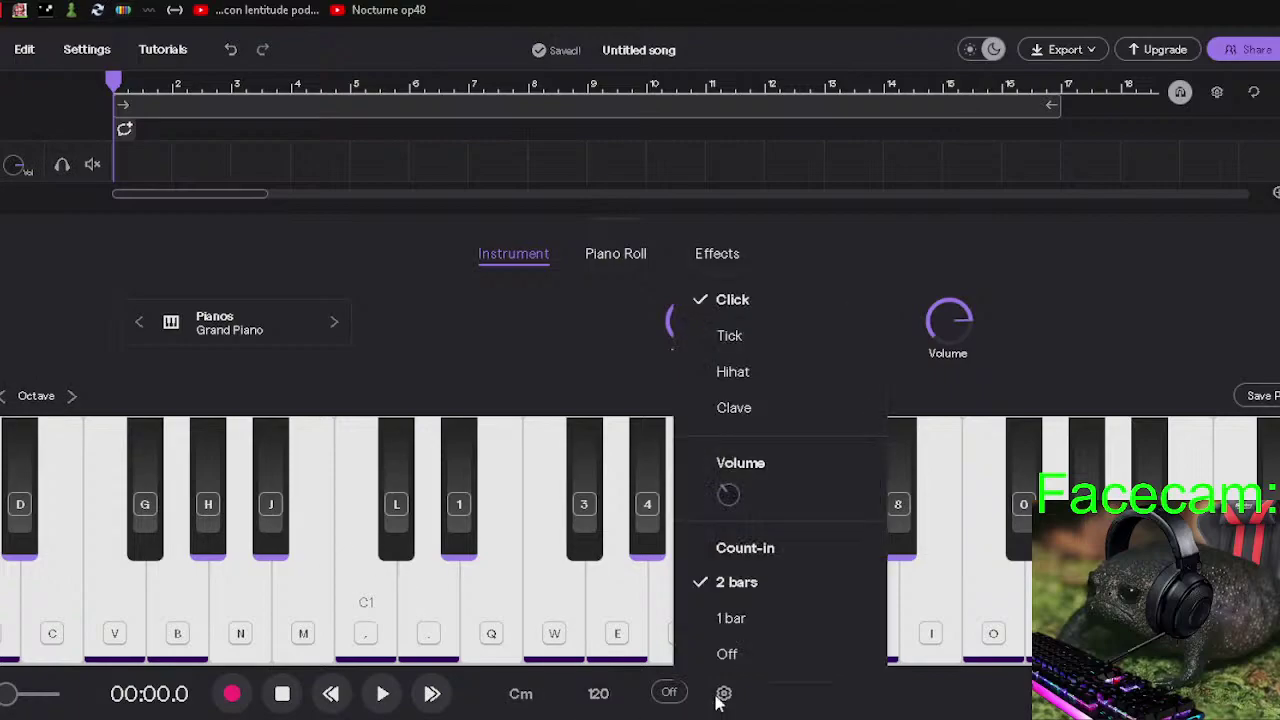
left_click(443, 339)
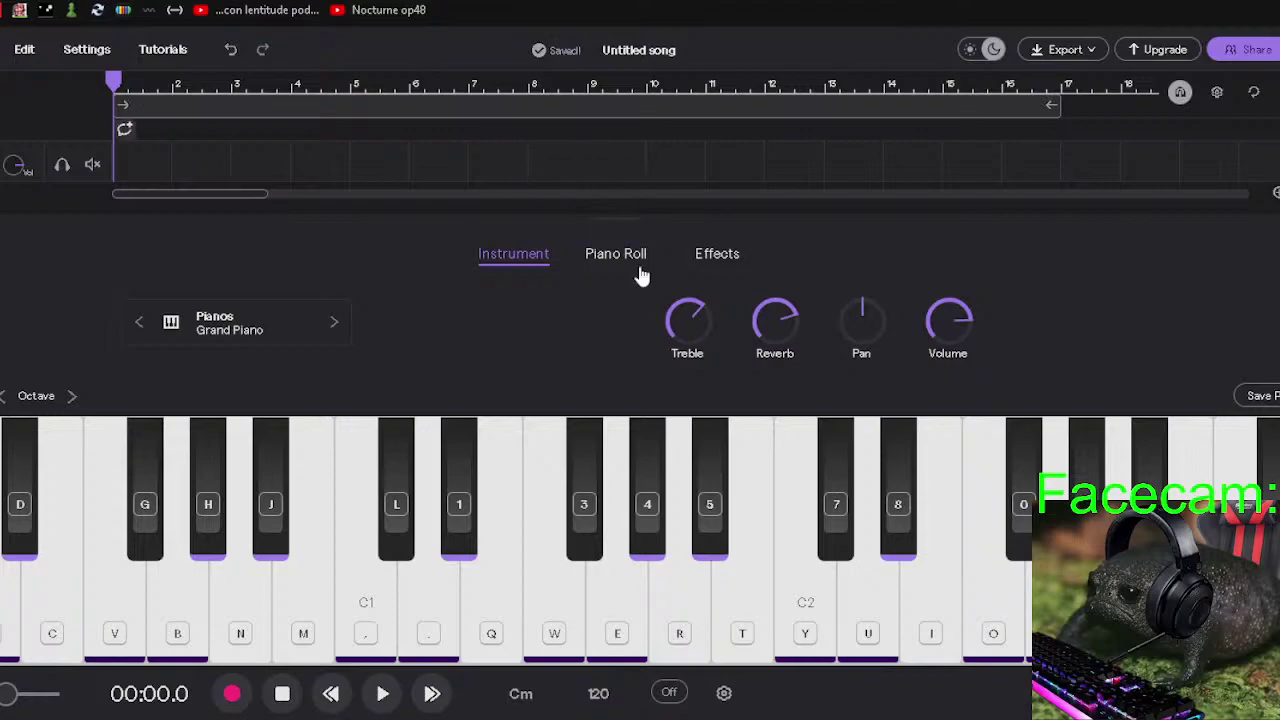
Reduce the Grand Piano's reverb slightly and play a melody from the notes B, F, E, A# and G#.
mouse_move(785, 340)
key("t")
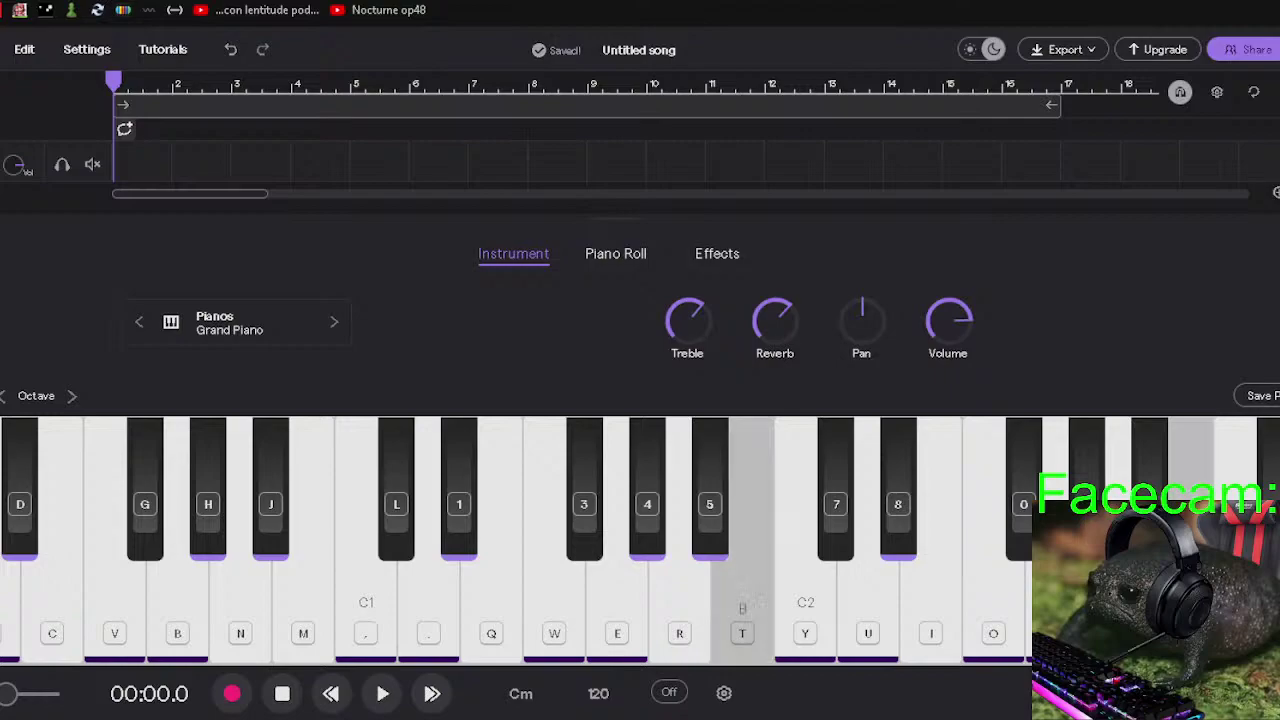
key("w")
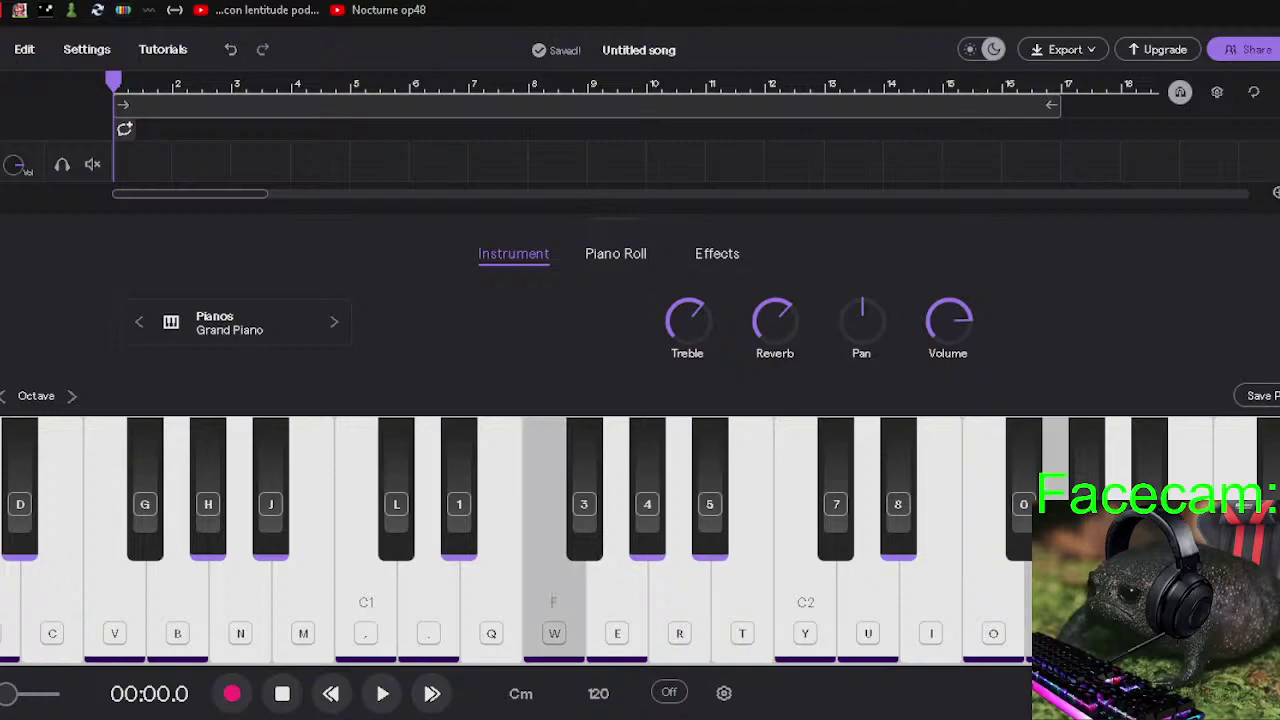
key("t")
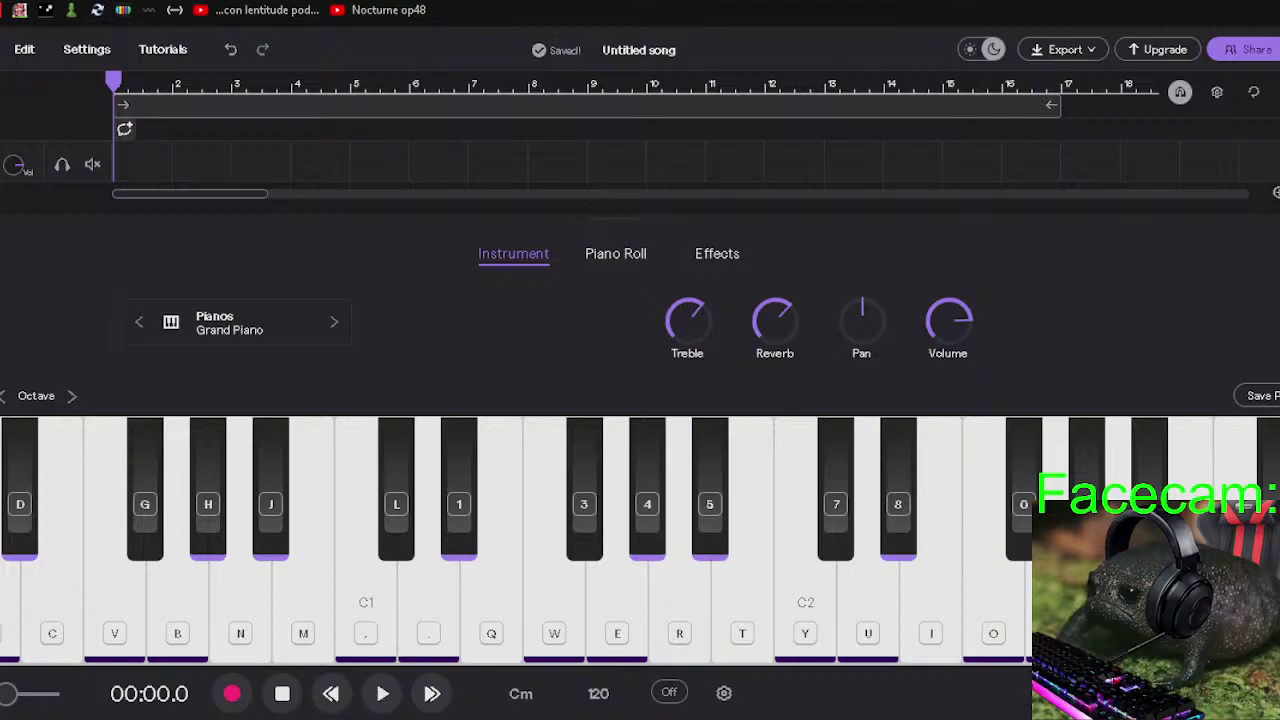
key("i")
key("w")
key("i")
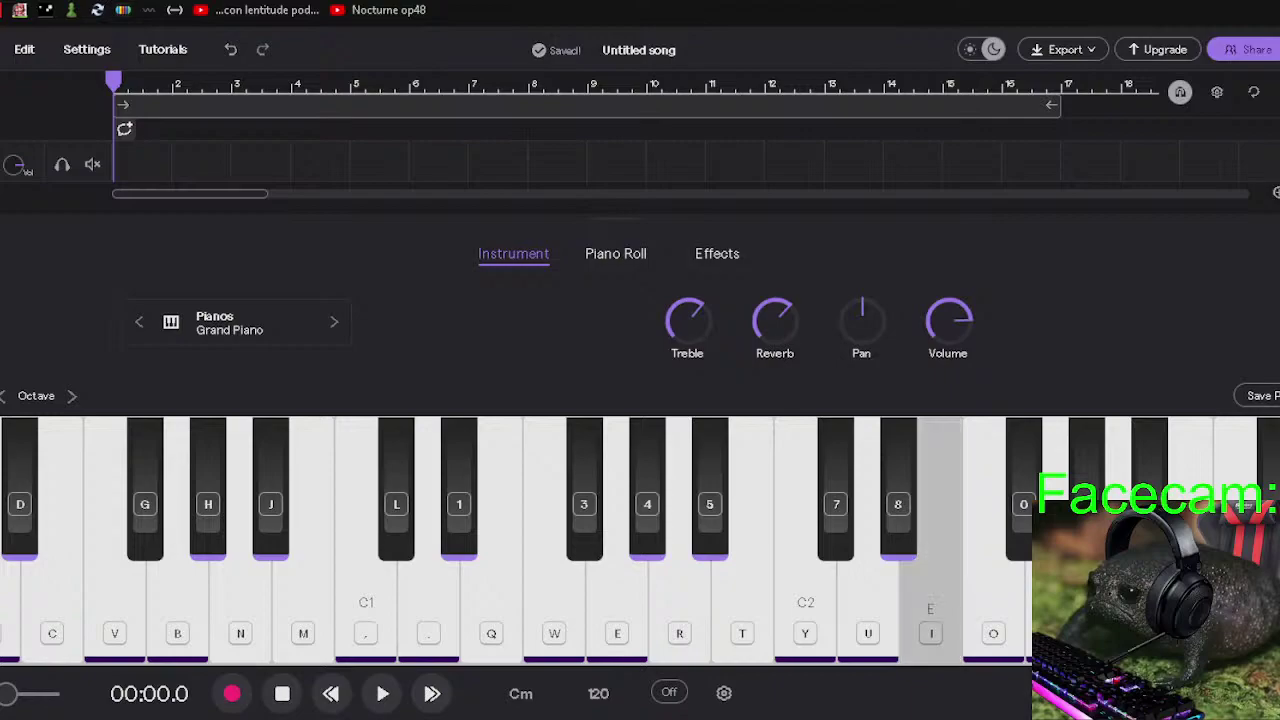
key("t")
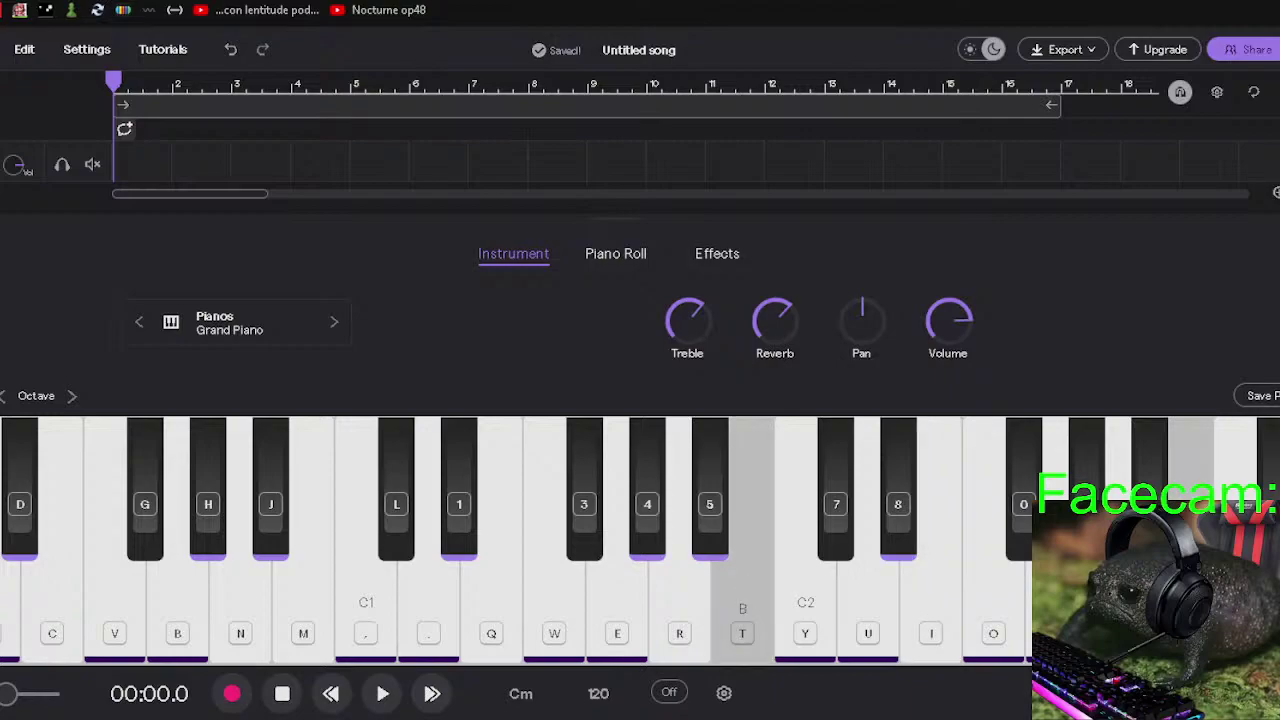
key("i")
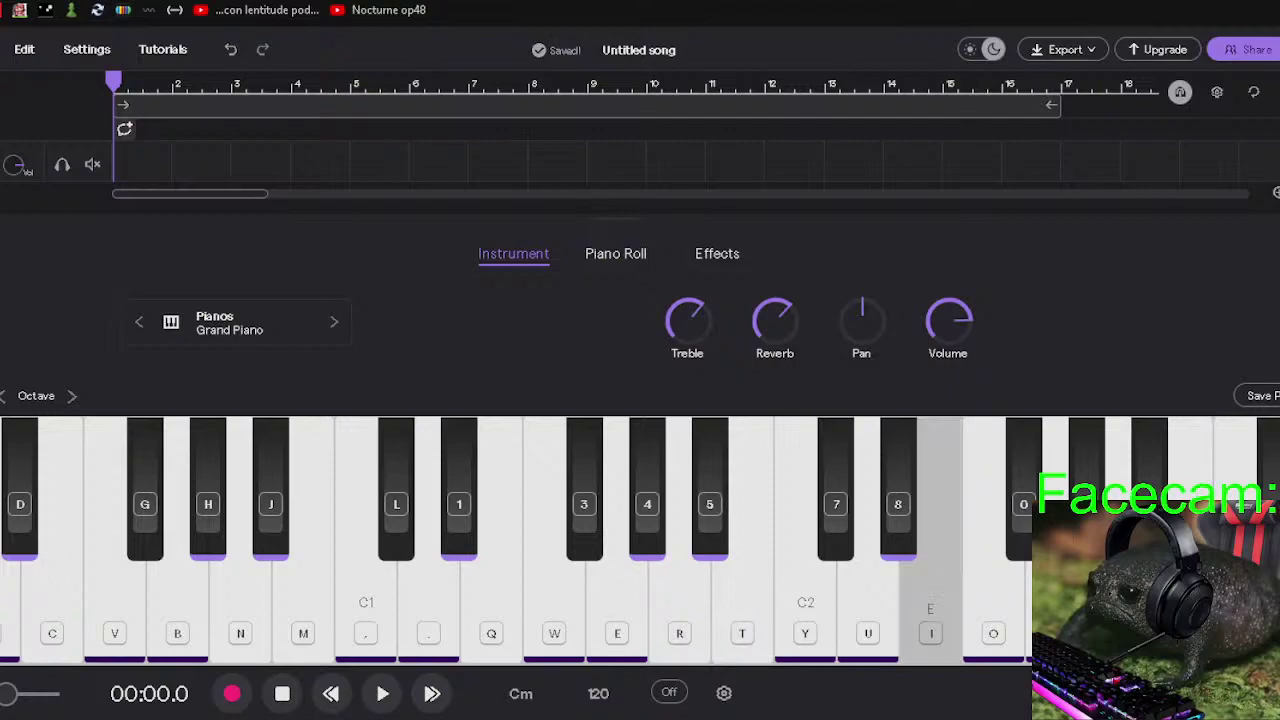
key("t")
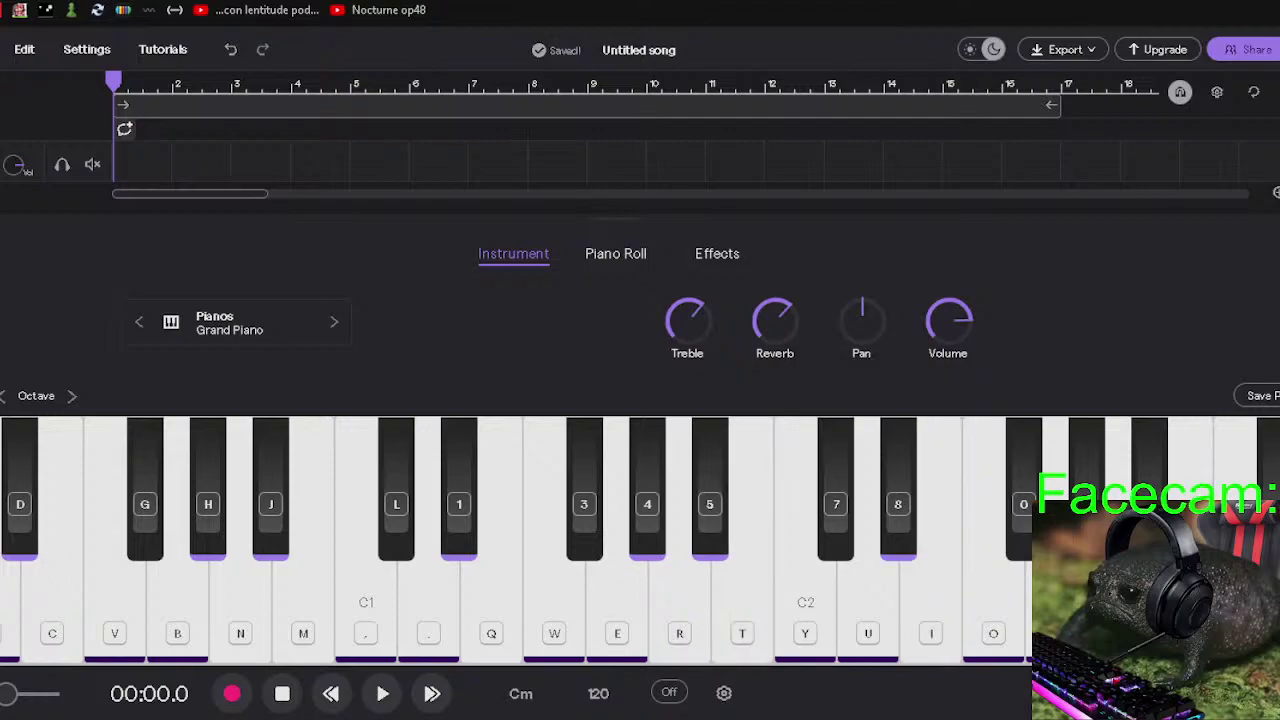
key("equal")
key("minus")
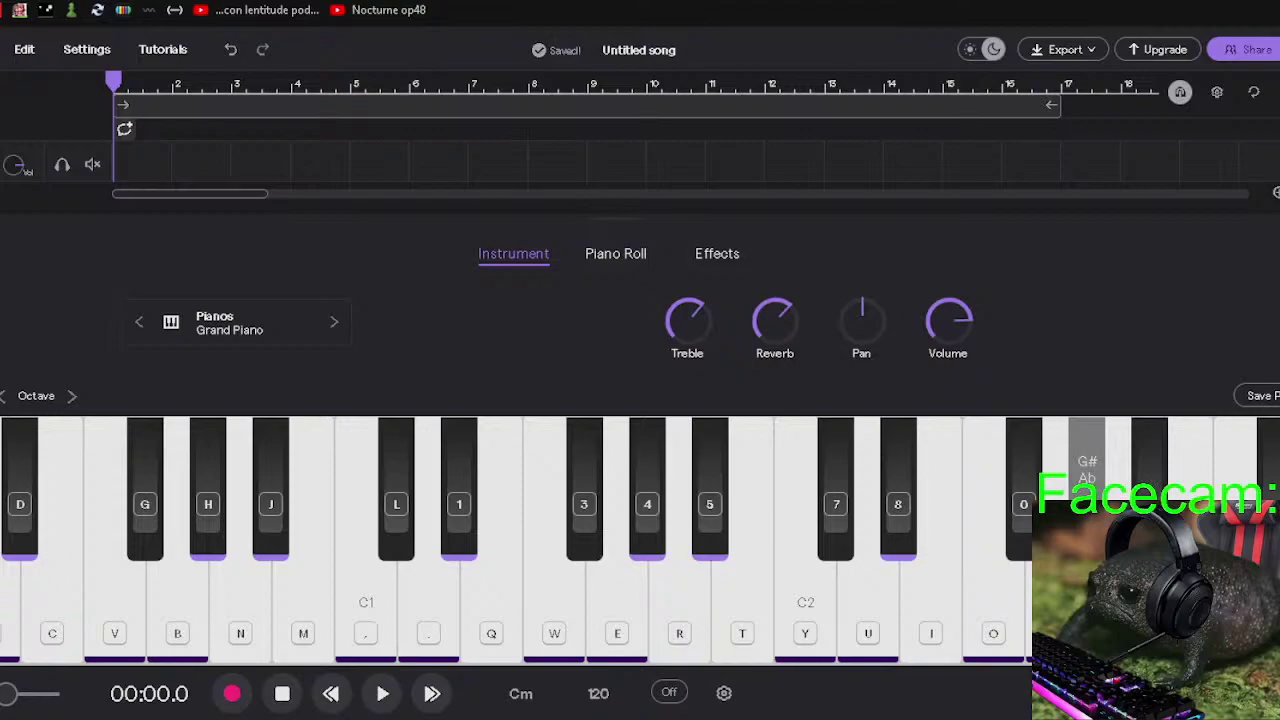
Play two last piano notes, collapse the instrument view, and delete the empty Grand Piano track.
key("8")
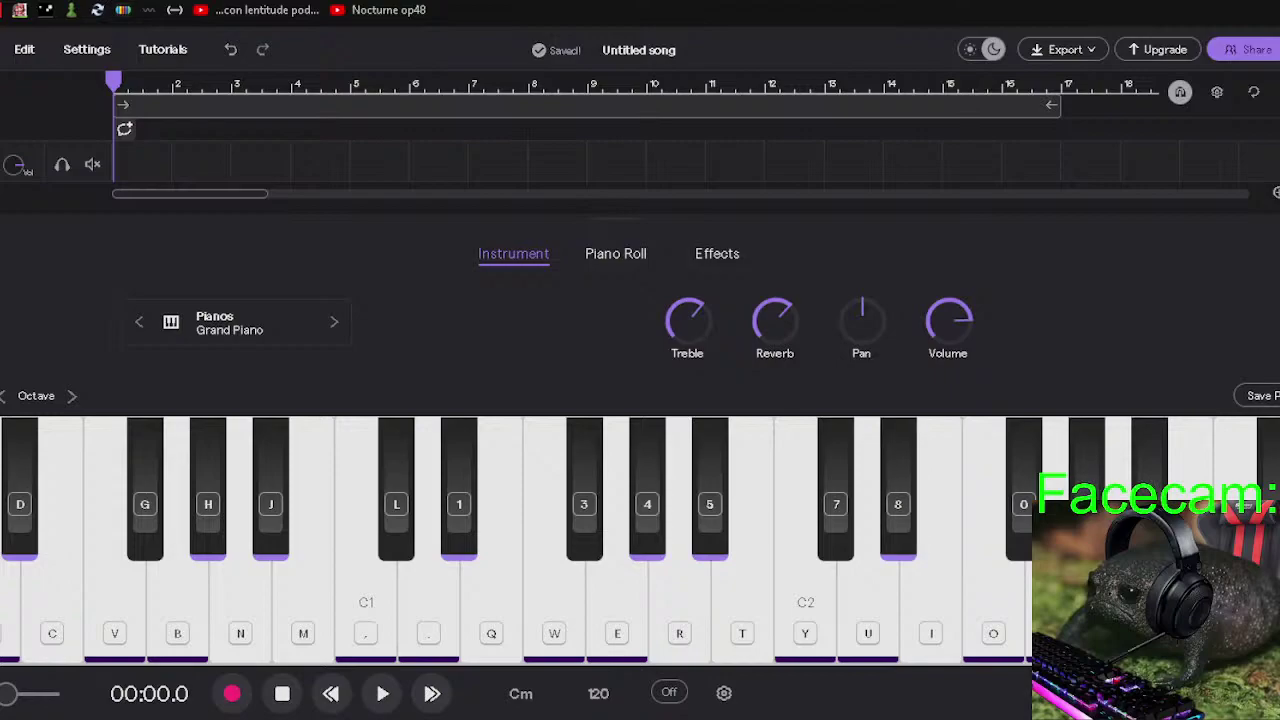
key("minus")
left_click(60, 160)
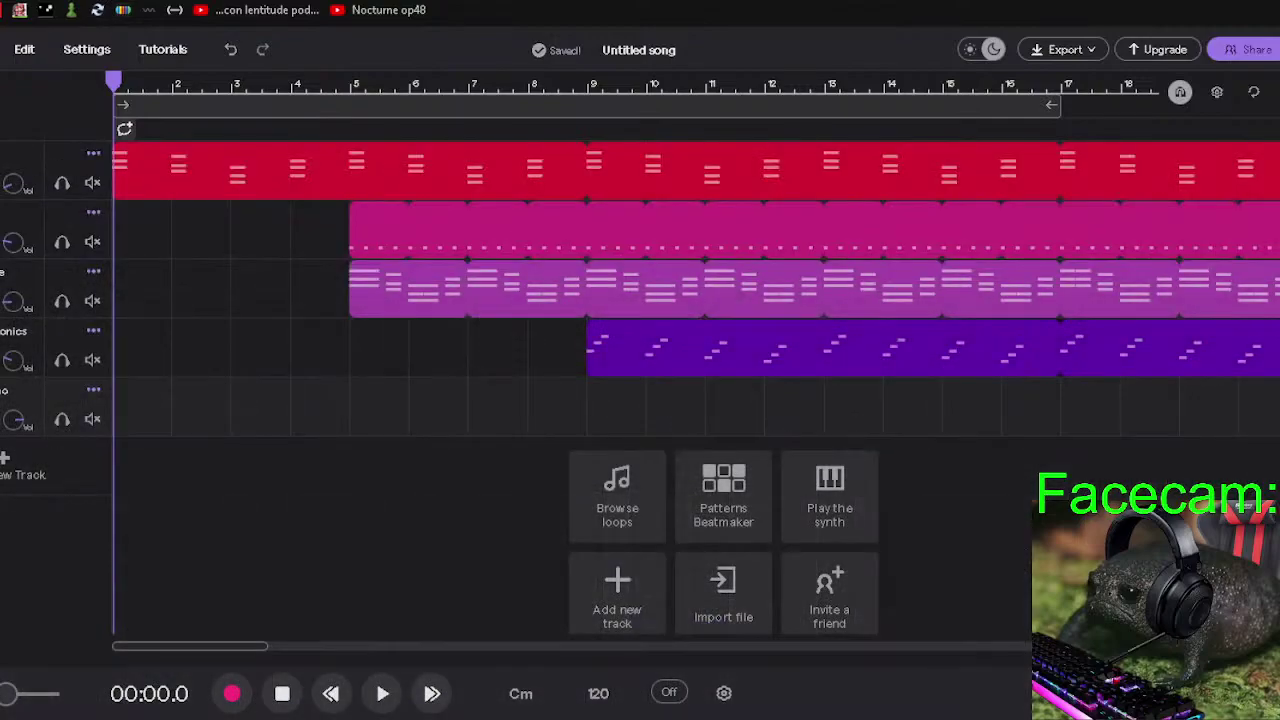
left_click(93, 390)
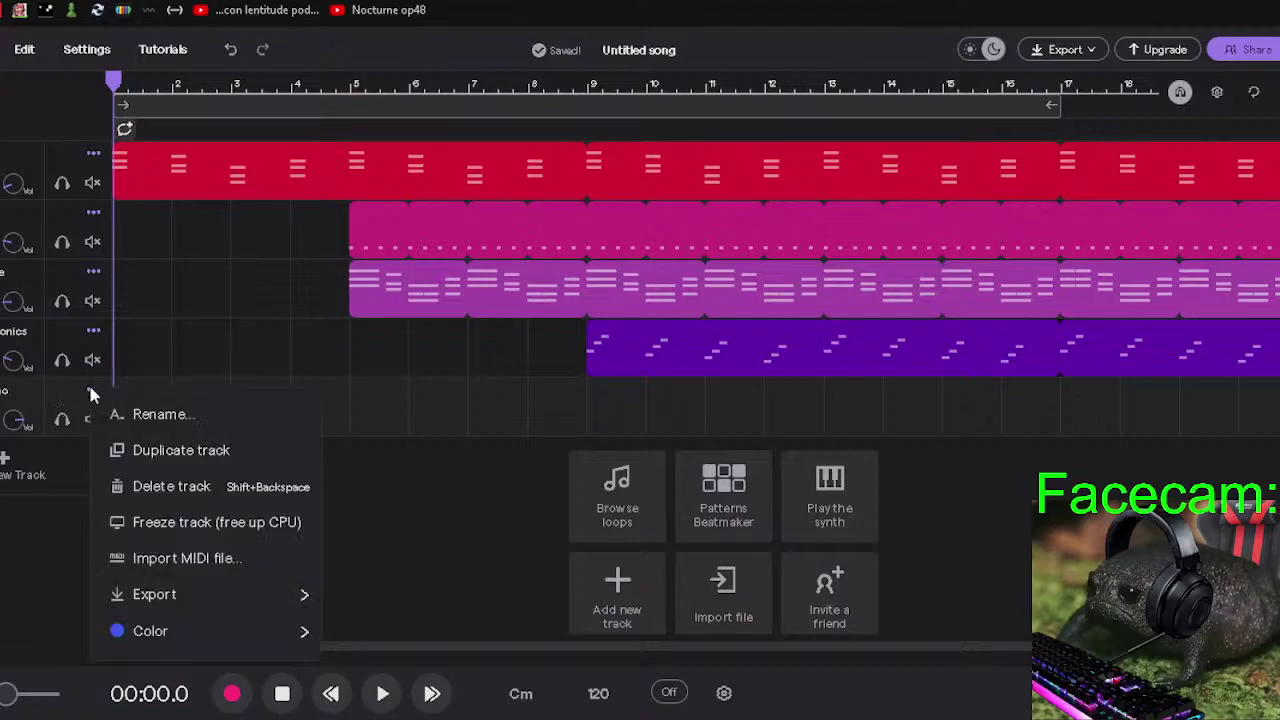
left_click(150, 487)
left_click(306, 488)
left_click(282, 693)
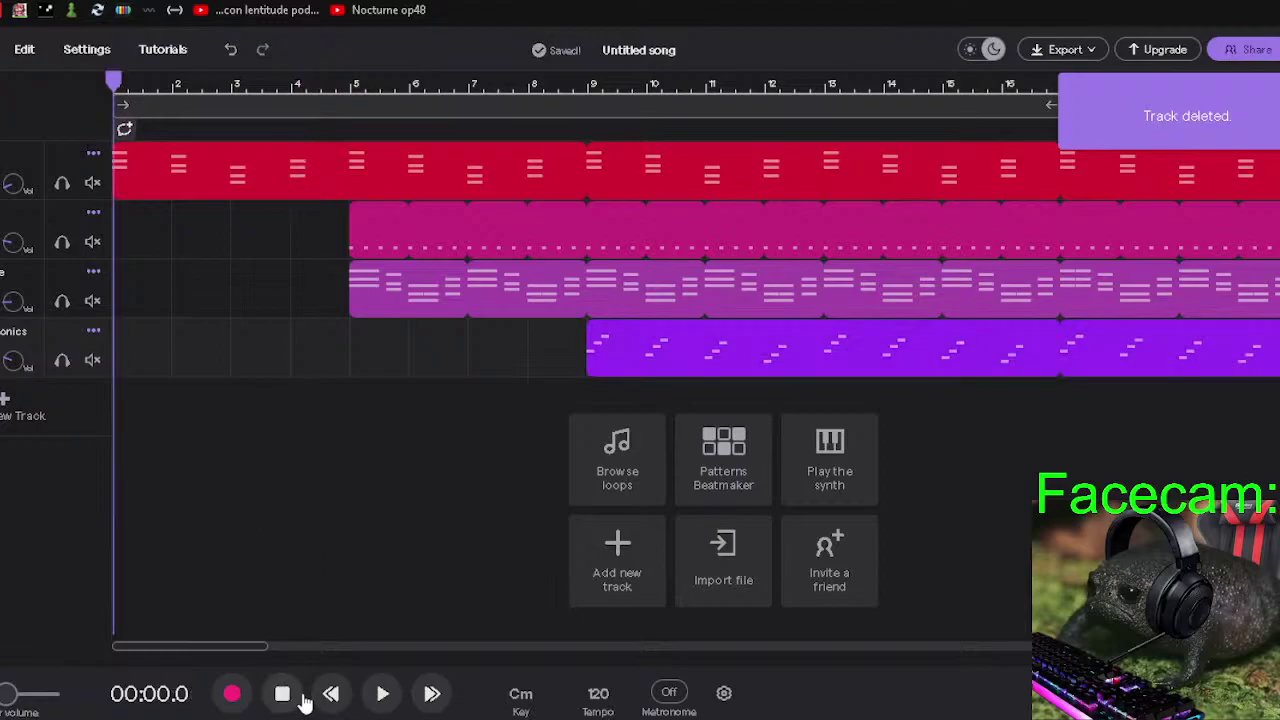
Play the song from the start, briefly soloing and muting the first track to compare, and stop playback.
left_click(382, 693)
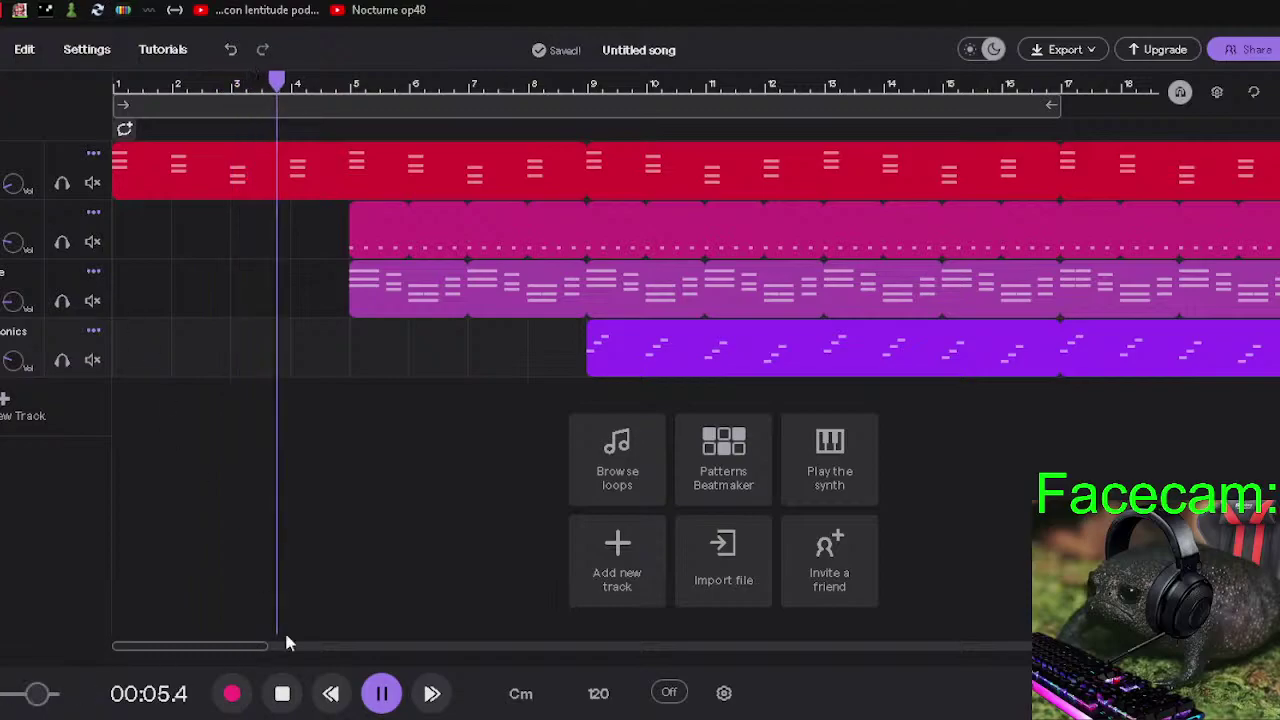
left_click(385, 695)
left_click(388, 698)
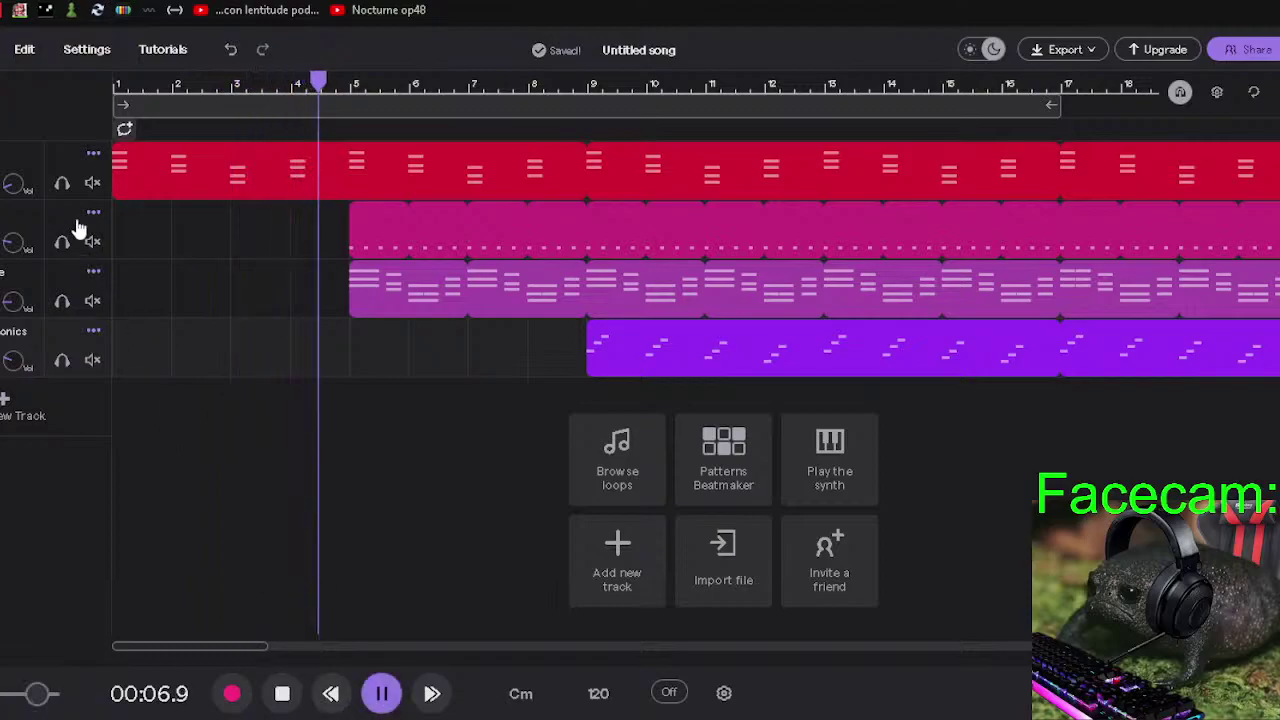
left_click(62, 183)
left_click(62, 183)
left_click(92, 183)
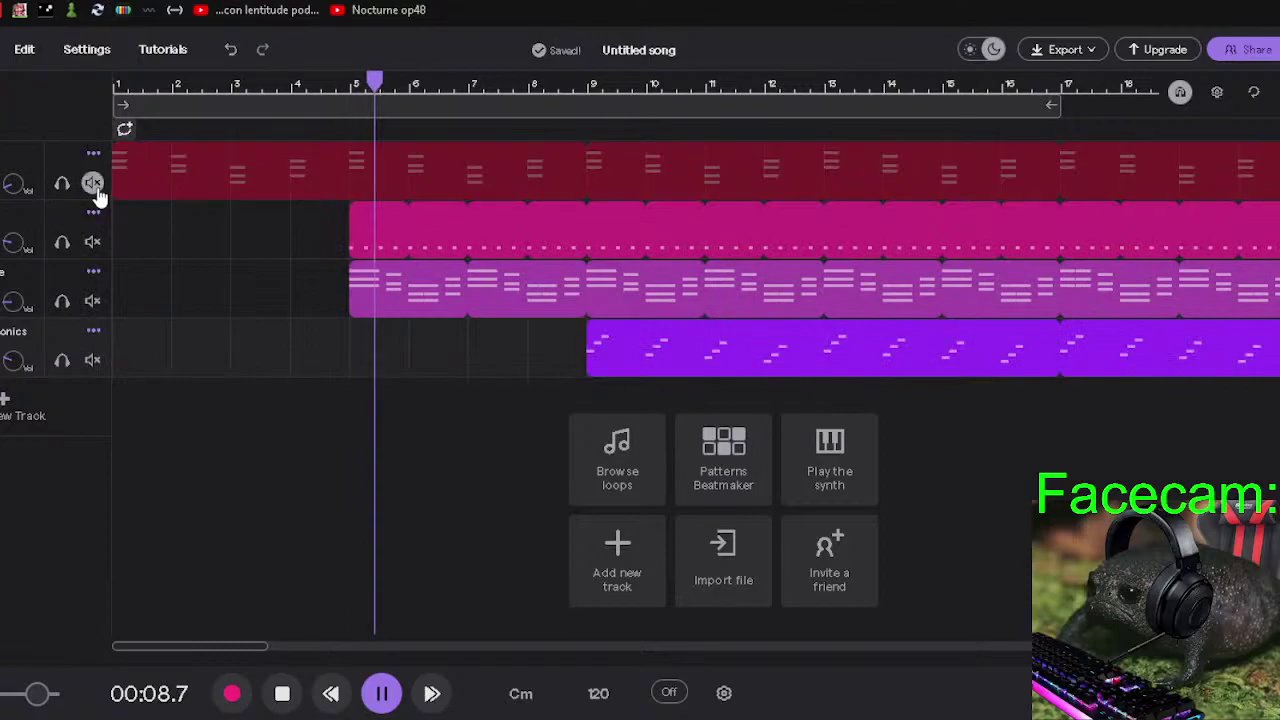
left_click(92, 183)
key("space")
left_click(282, 693)
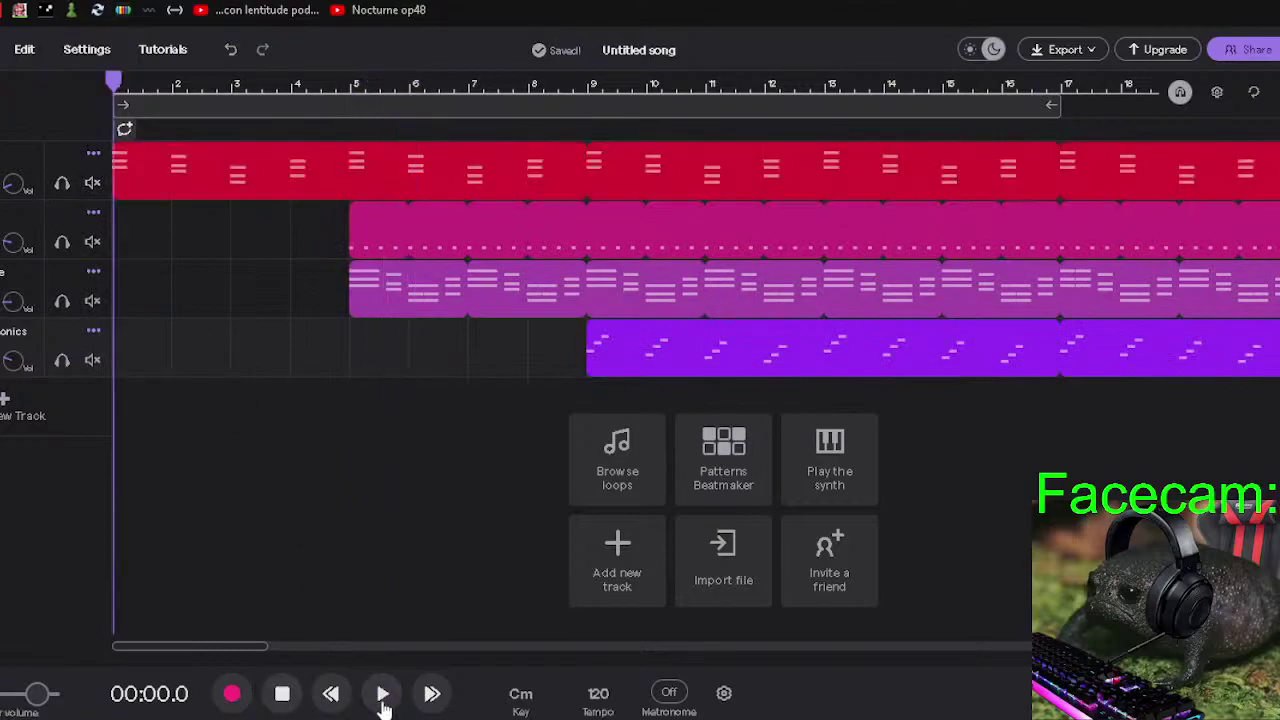
Set the song's key to Not set while it plays, and return the playhead to the start.
left_click(382, 693)
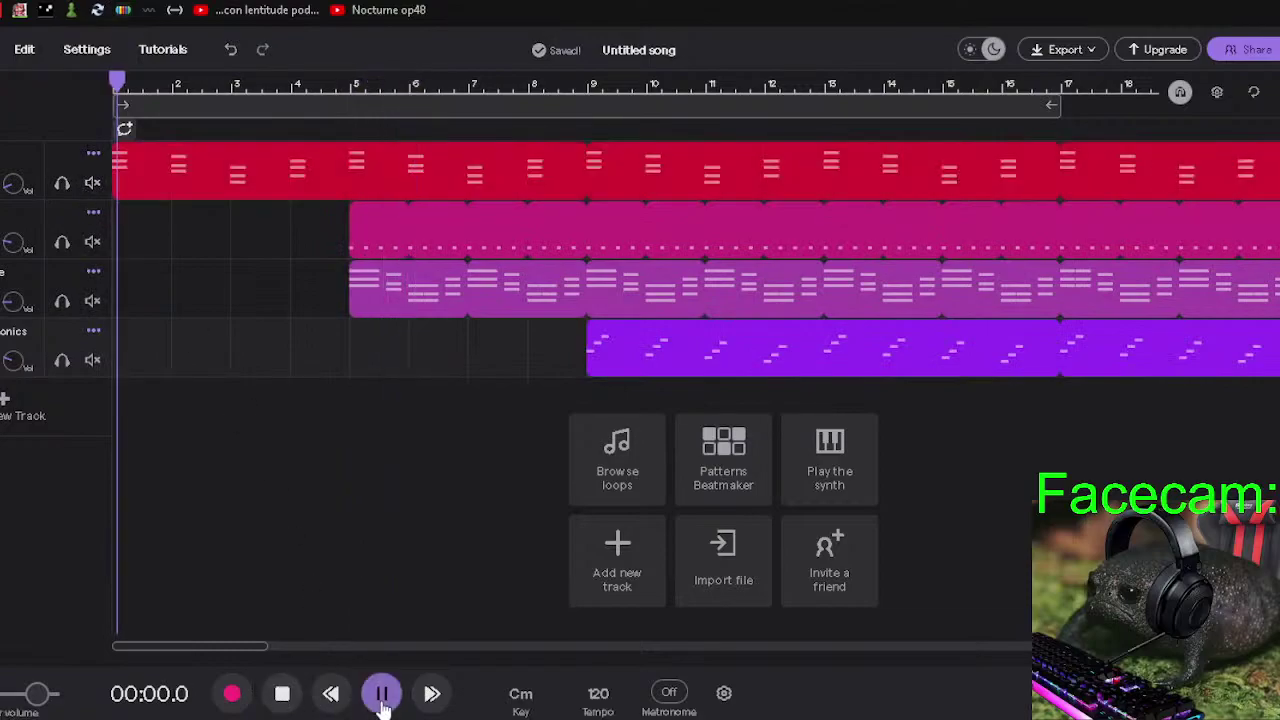
left_click(515, 700)
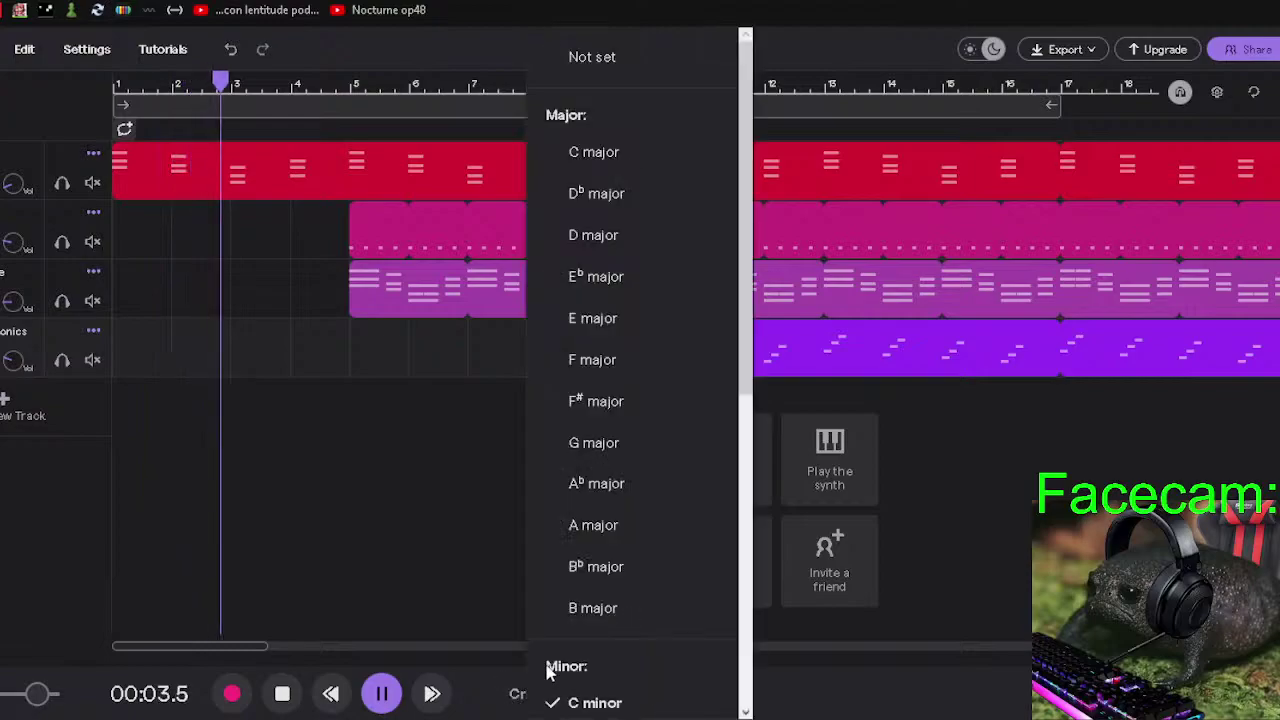
scroll(560, 668, "down", 5)
scroll(600, 500, "up", 5)
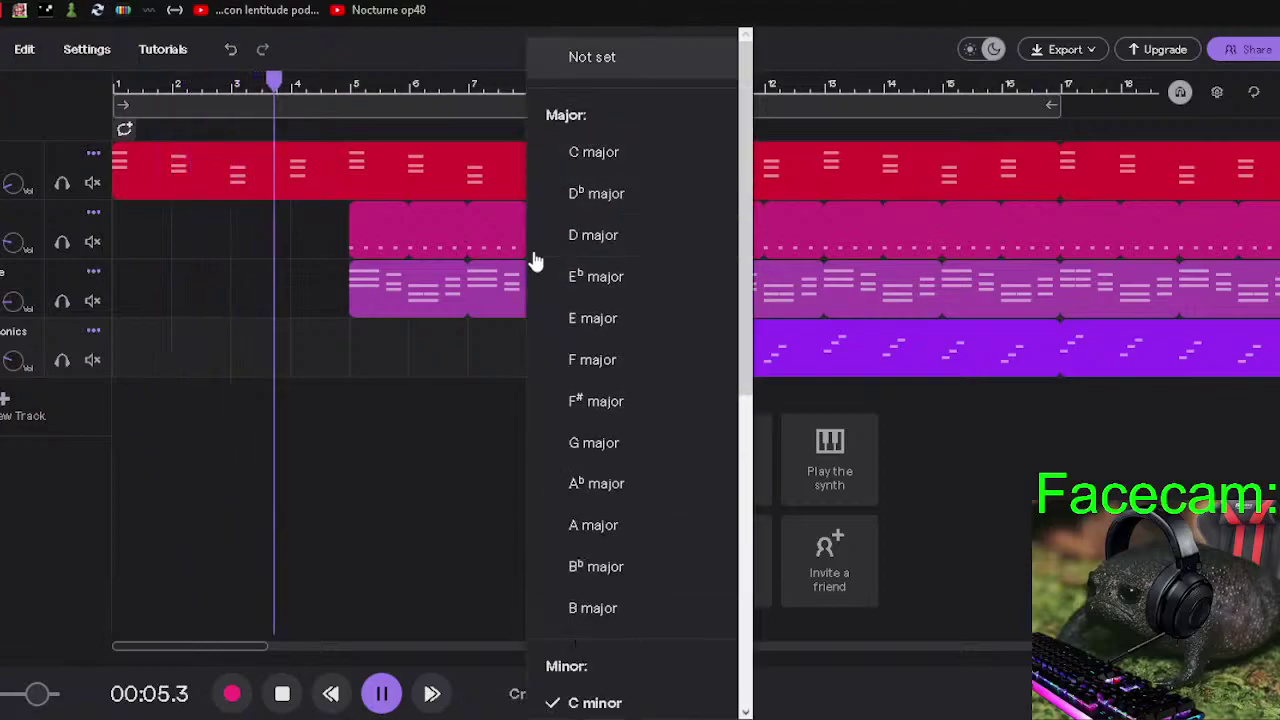
left_click(506, 434)
left_click(382, 693)
left_click(330, 697)
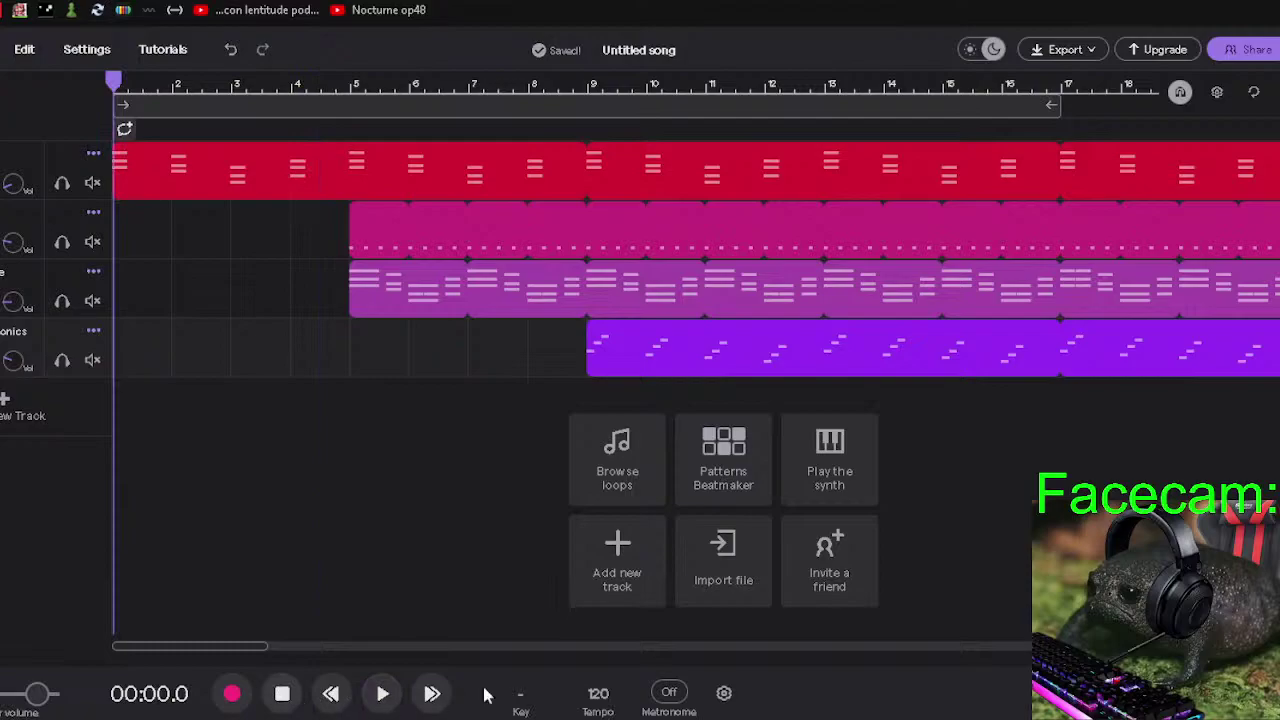
Raise the song by one octave through its key options.
left_click(520, 698)
scroll(610, 580, "down", 6)
left_click(600, 641)
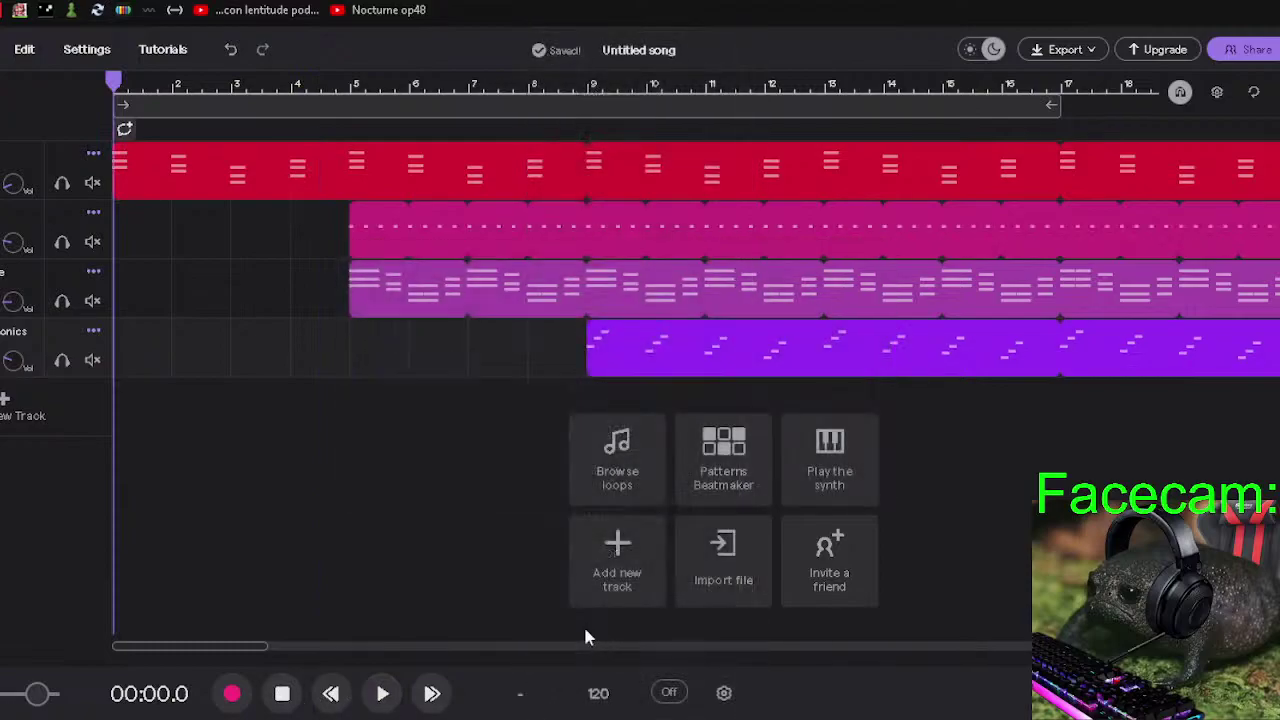
Play the song from the start and apply the octave increase again during playback.
left_click(381, 693)
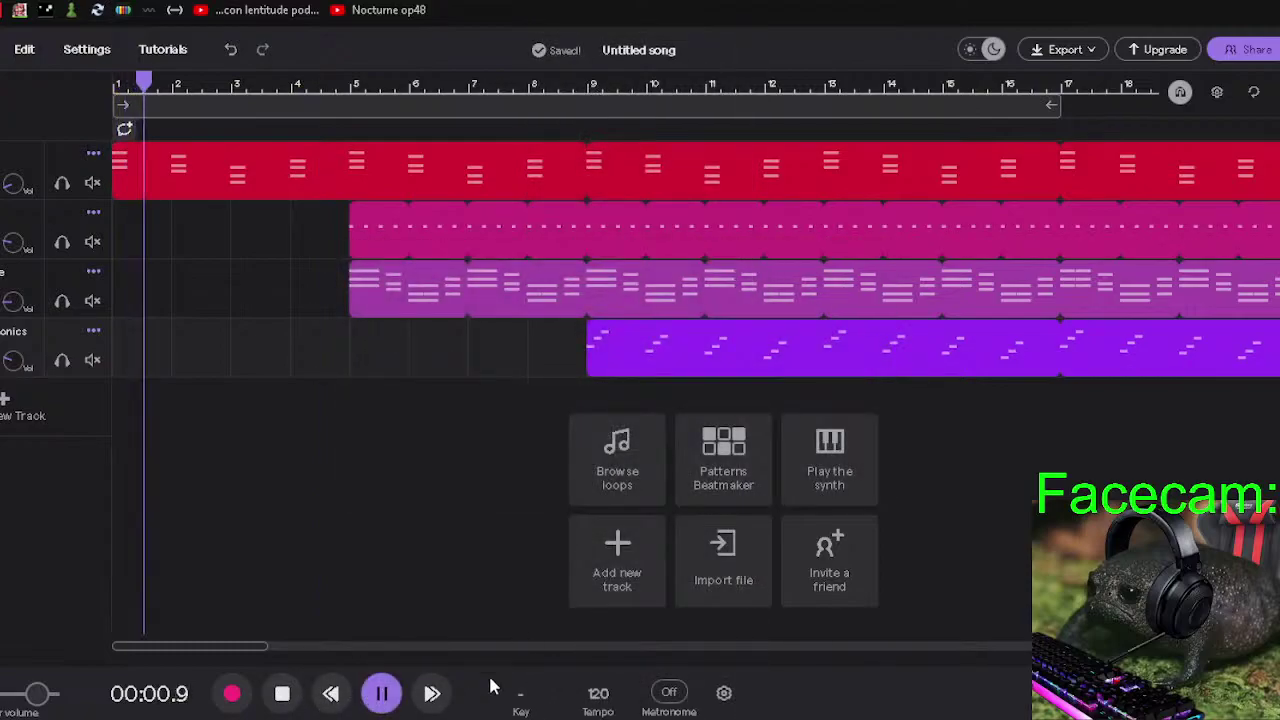
left_click(521, 697)
scroll(548, 686, "down", 3)
scroll(548, 686, "down", 3)
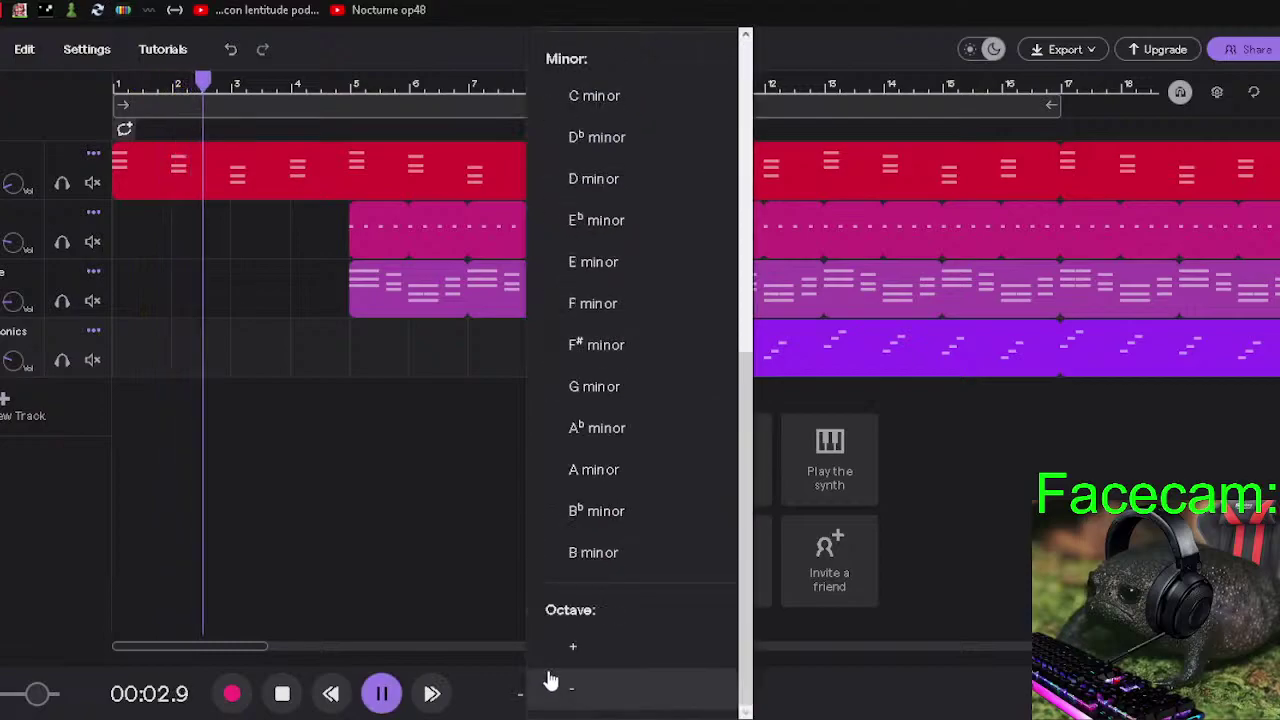
left_click(520, 697)
left_click(520, 697)
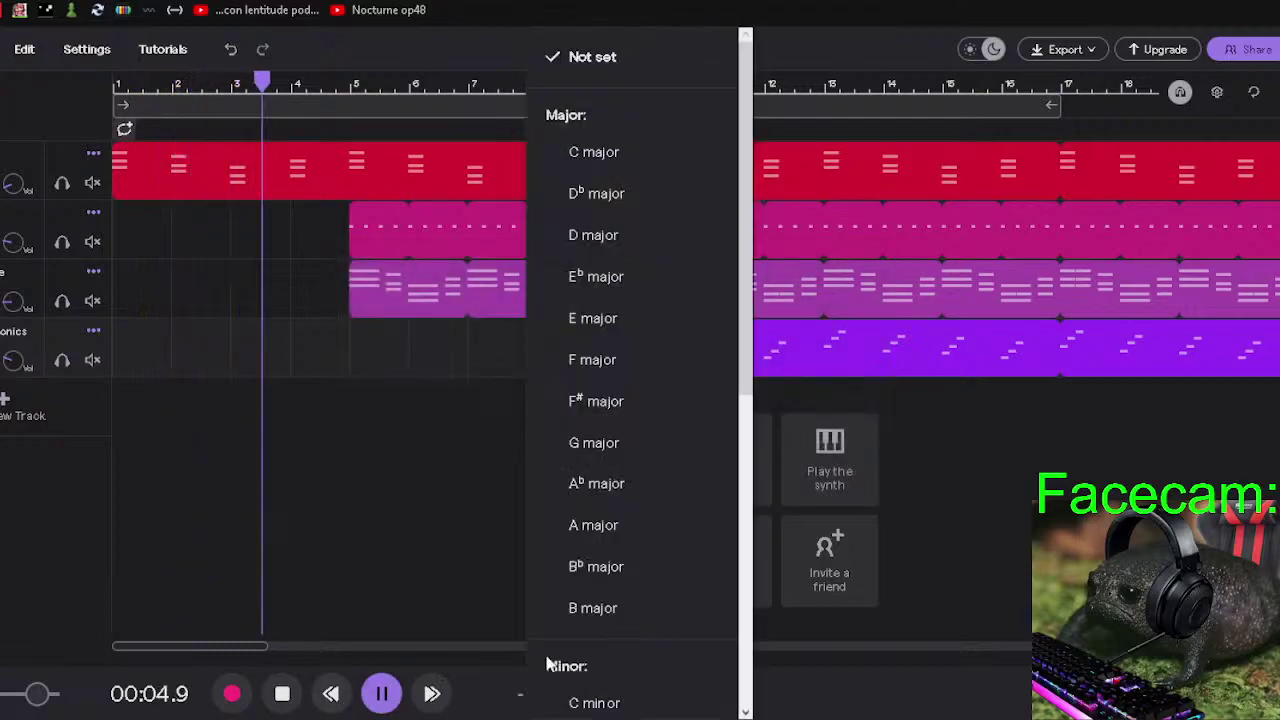
scroll(600, 630, "down", 3)
left_click(597, 649)
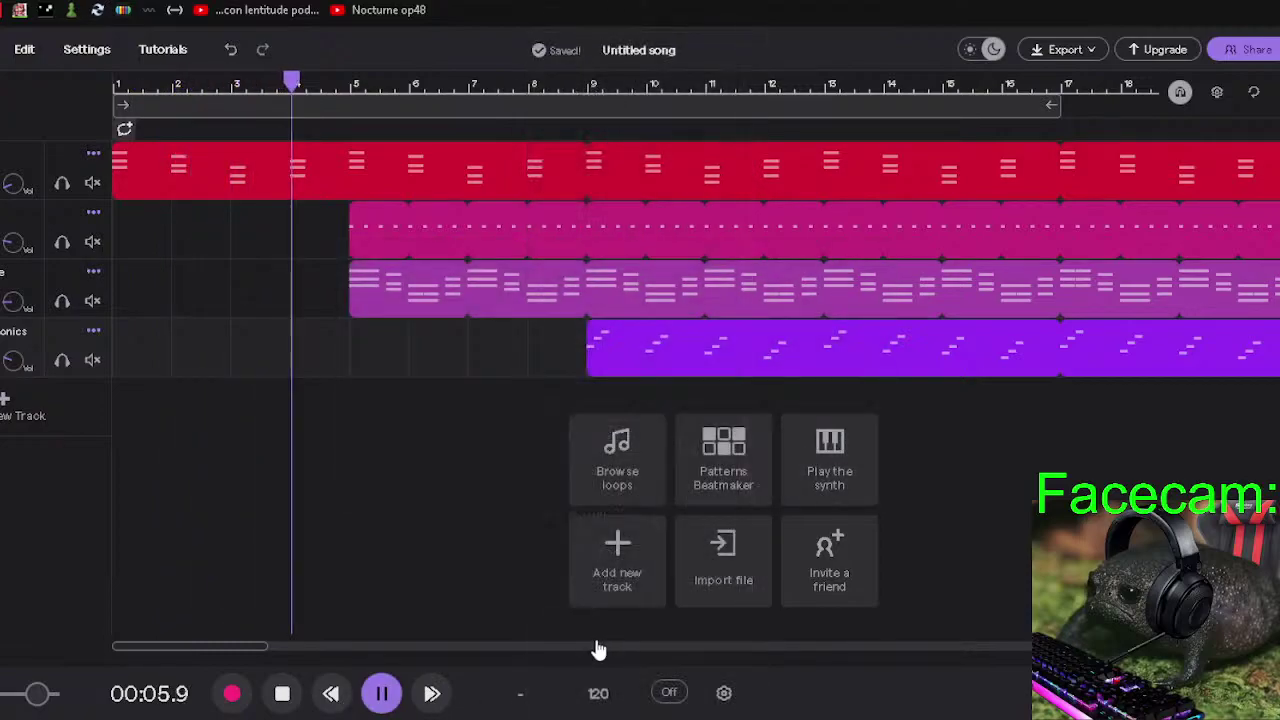
Listen to the whole song from the start, looking through the minor keys meanwhile, and return the playhead to bar 1.
left_click(381, 693)
left_click(330, 693)
left_click(381, 693)
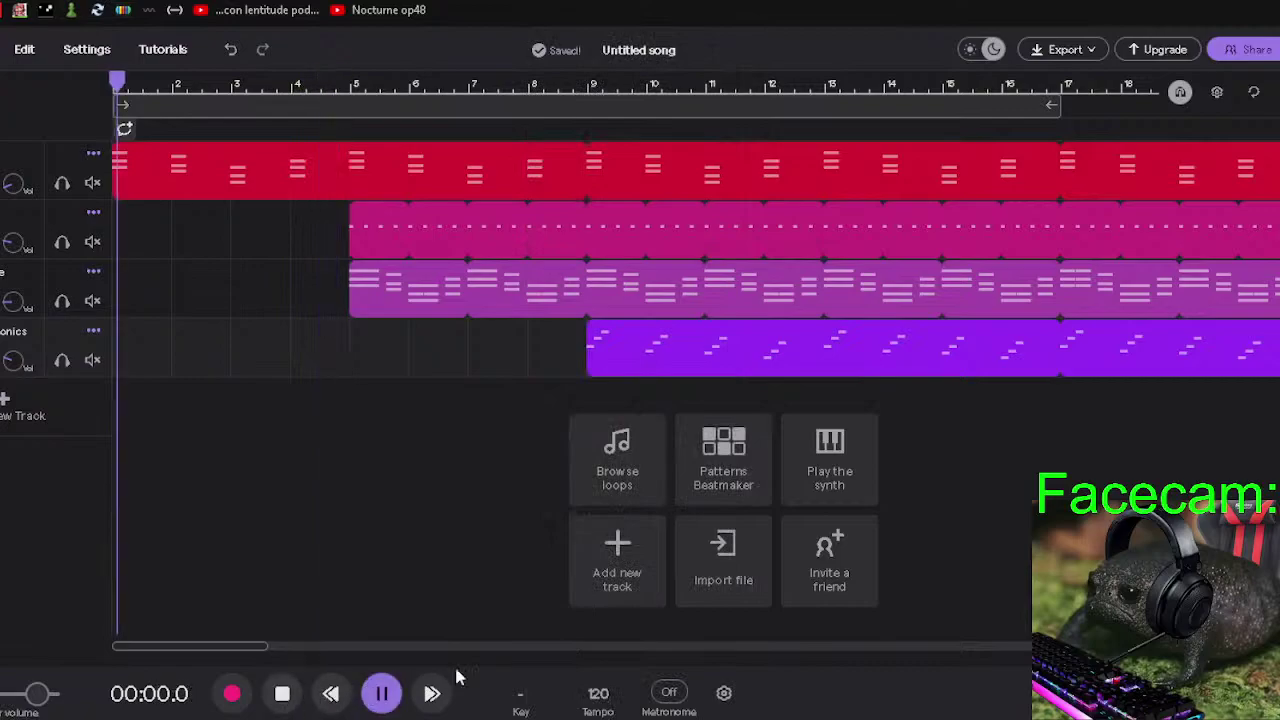
left_click(522, 697)
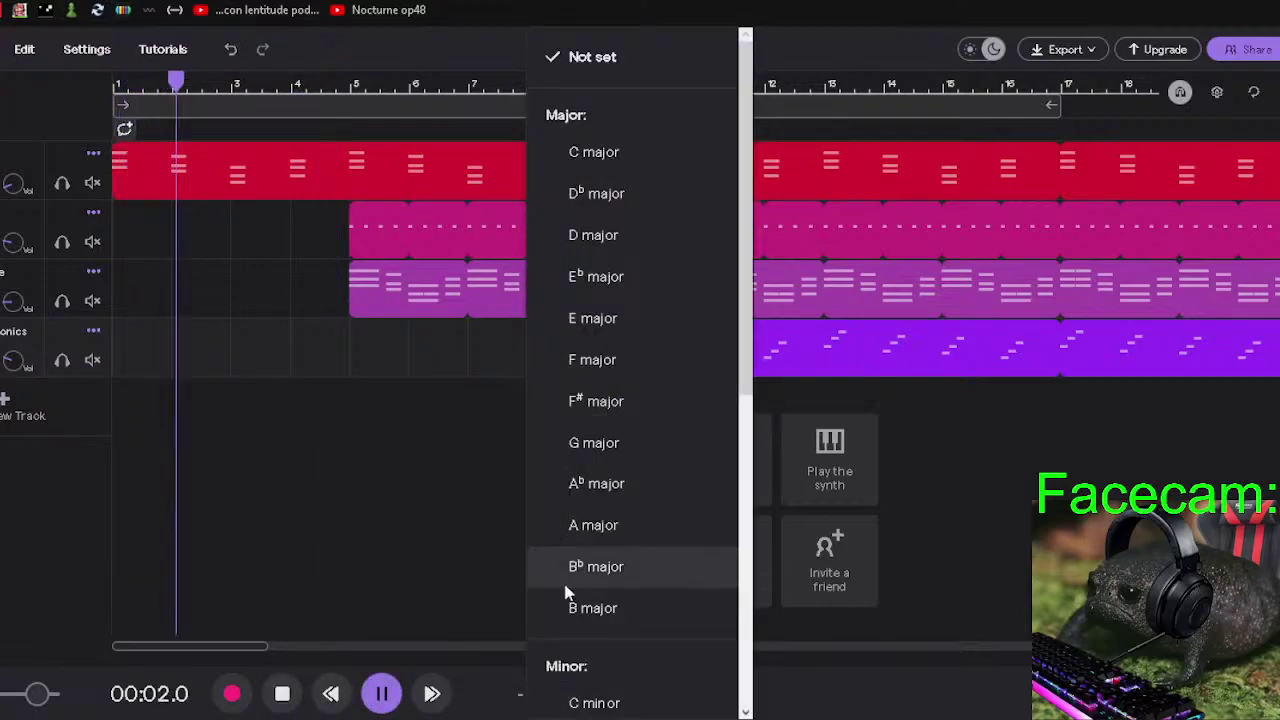
scroll(600, 610, "down", 3)
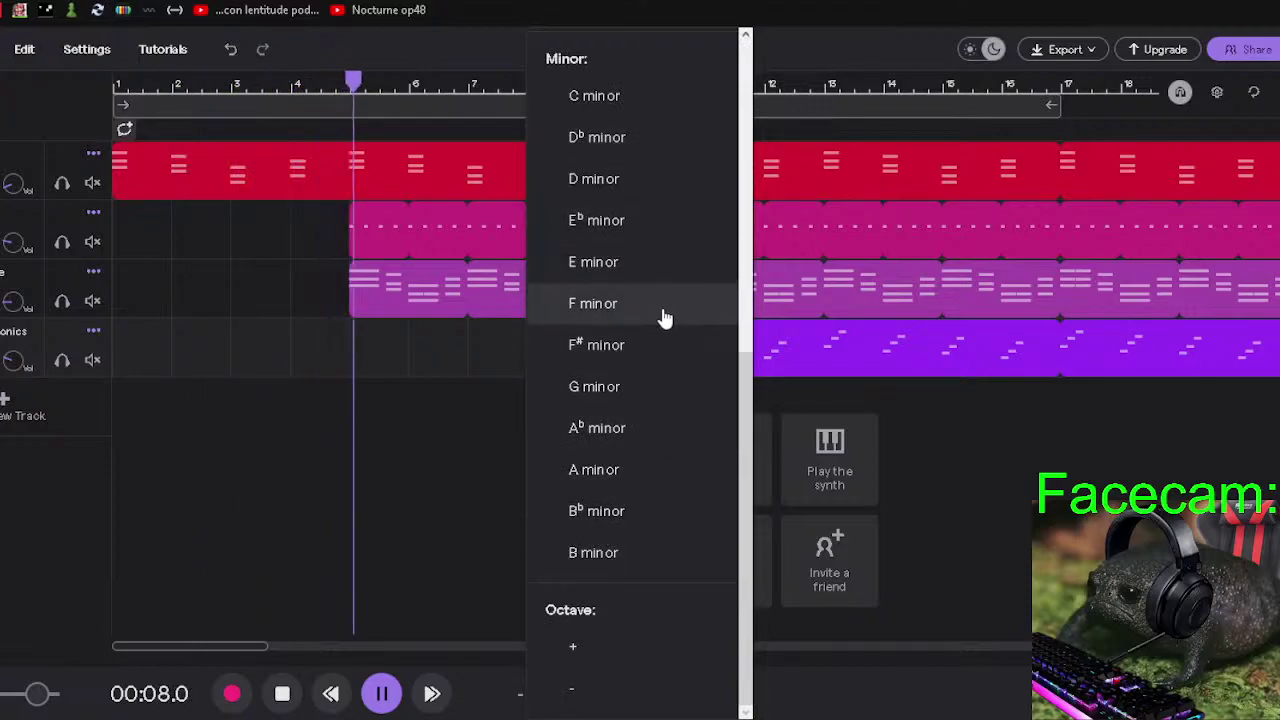
left_click(414, 410)
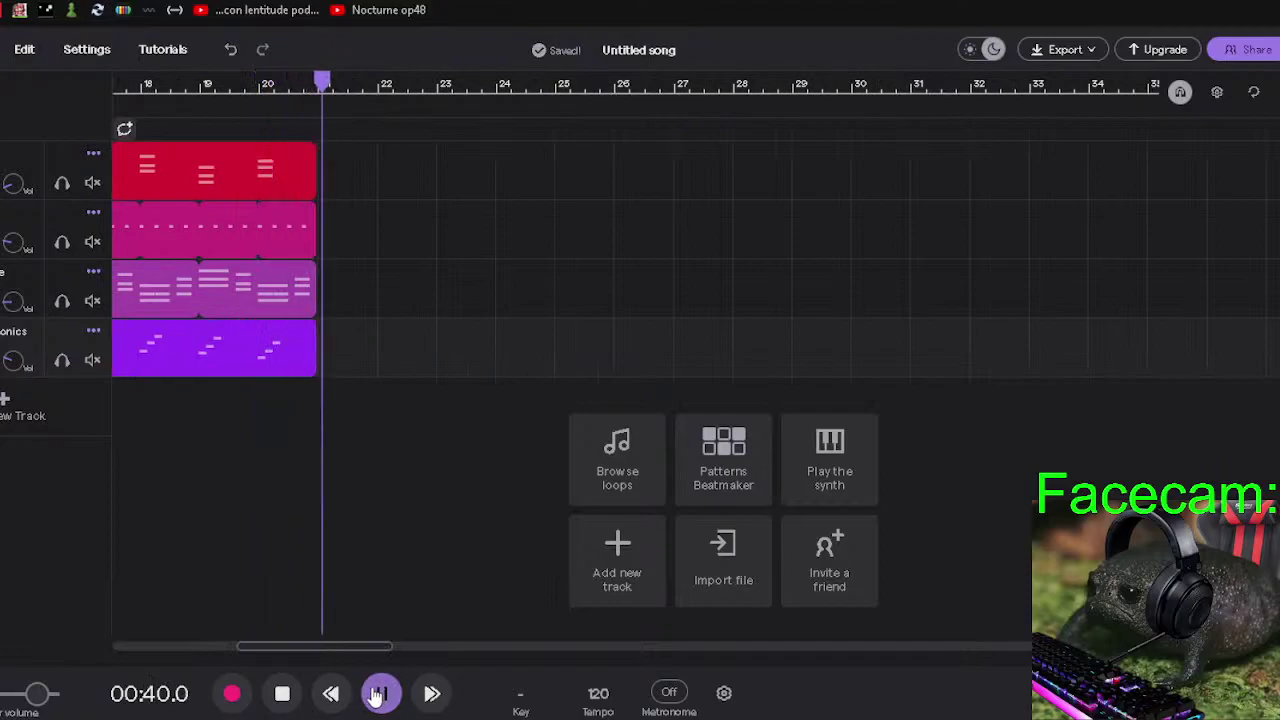
left_click(380, 693)
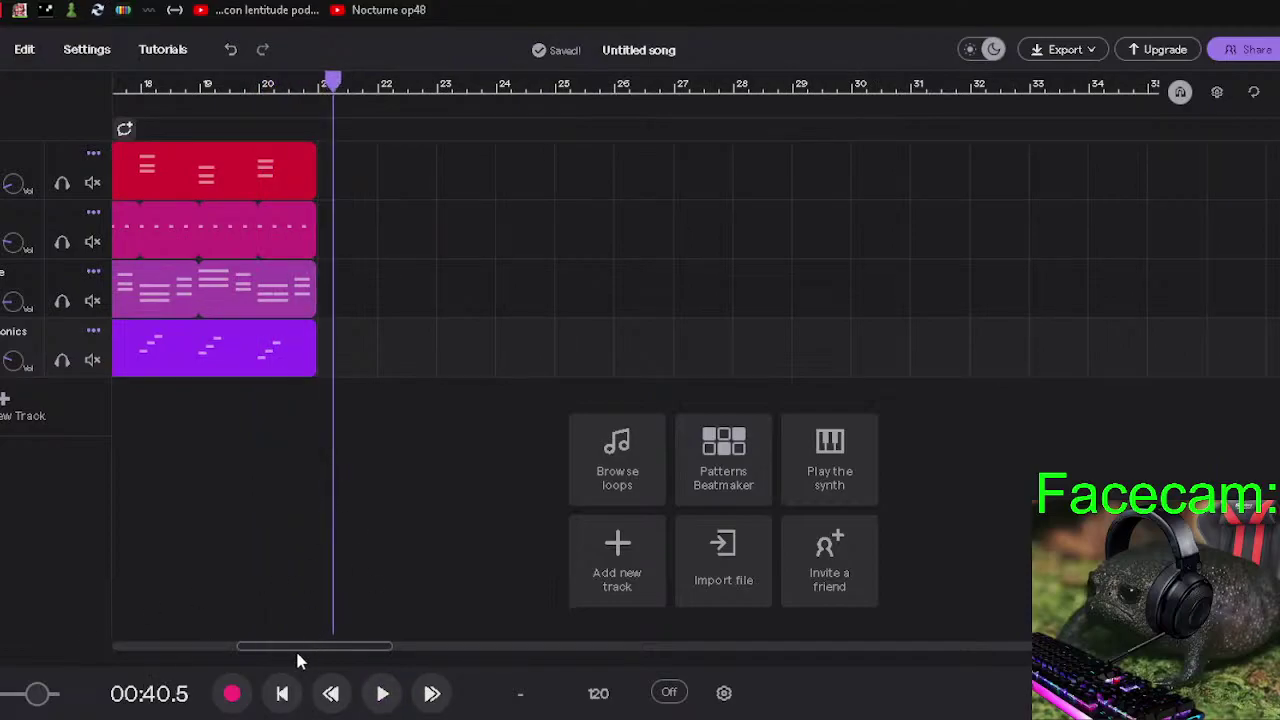
left_click_drag(297, 656, 75, 626)
left_click(362, 530)
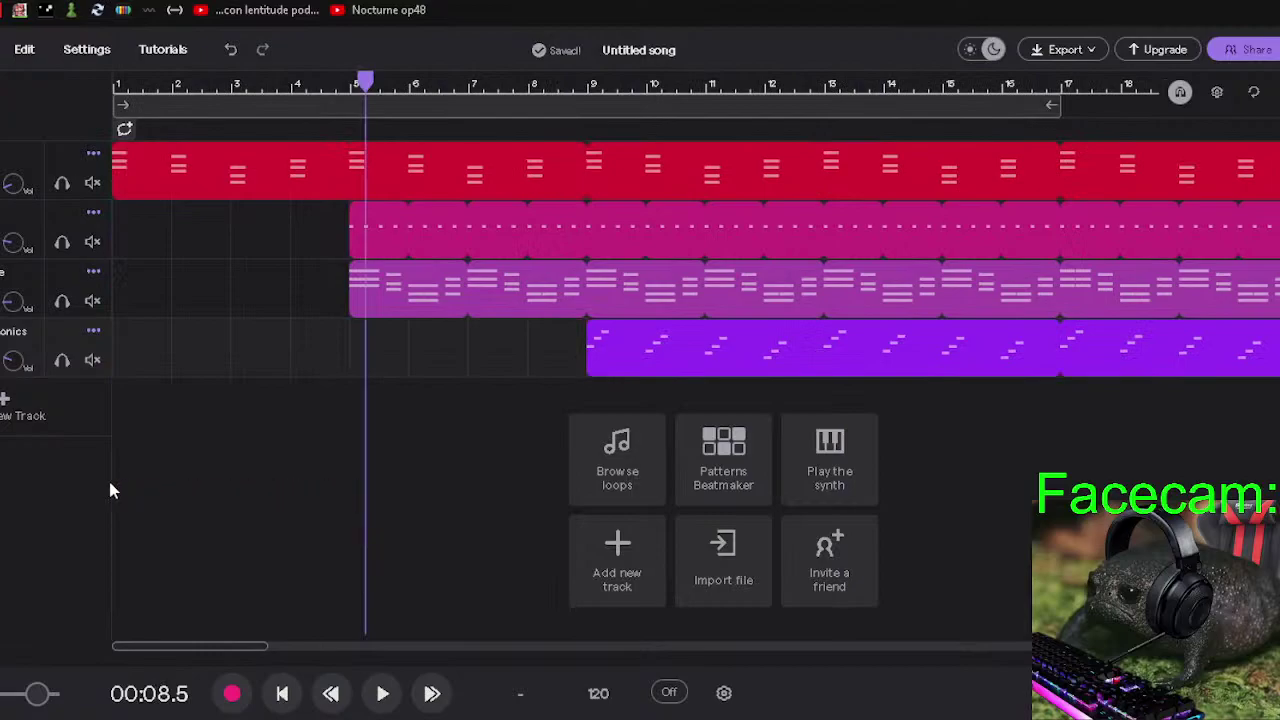
left_click(173, 475)
left_click_drag(173, 80, 114, 96)
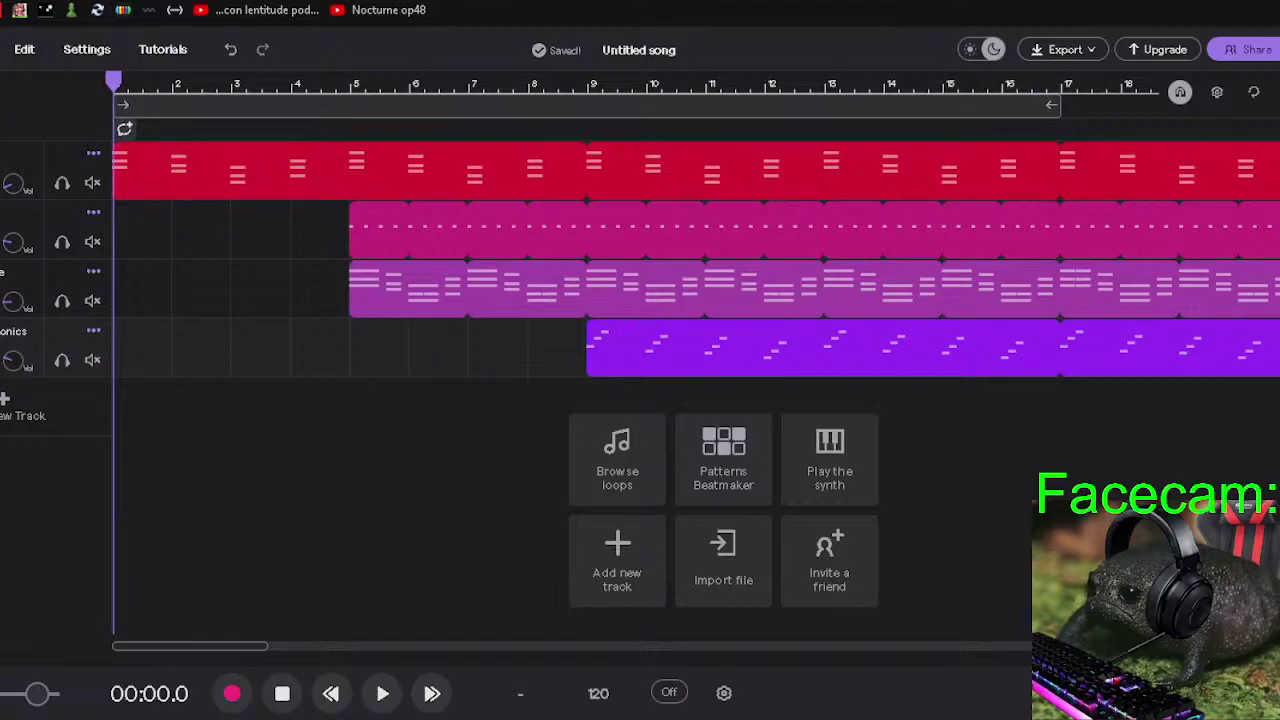
Leave the song for the Projects page and create a new music project from scratch.
key("alt+Left")
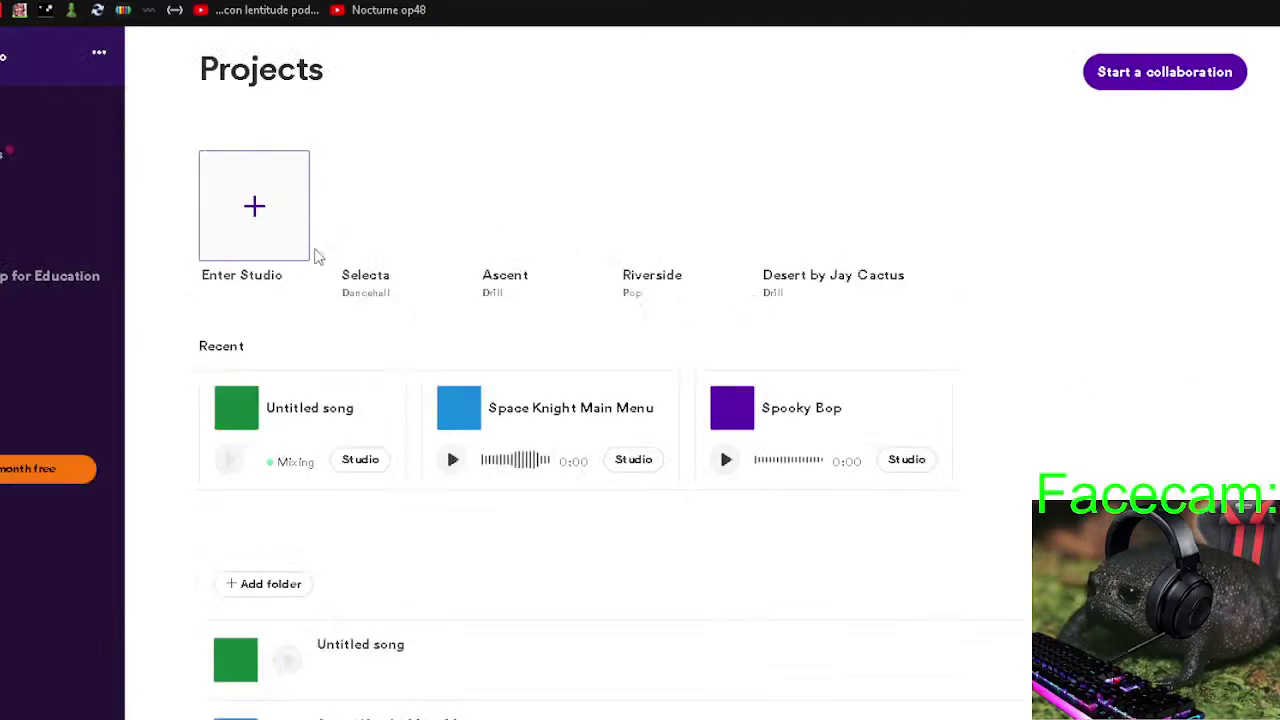
left_click(259, 206)
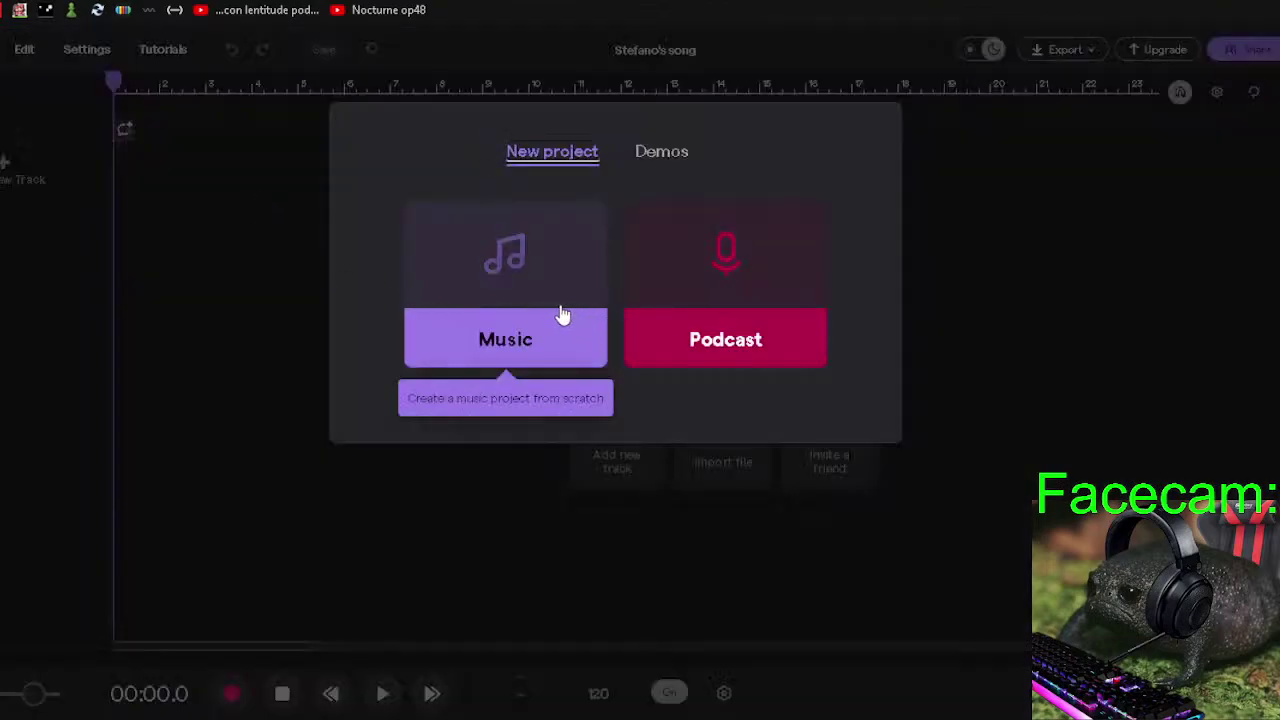
left_click(560, 314)
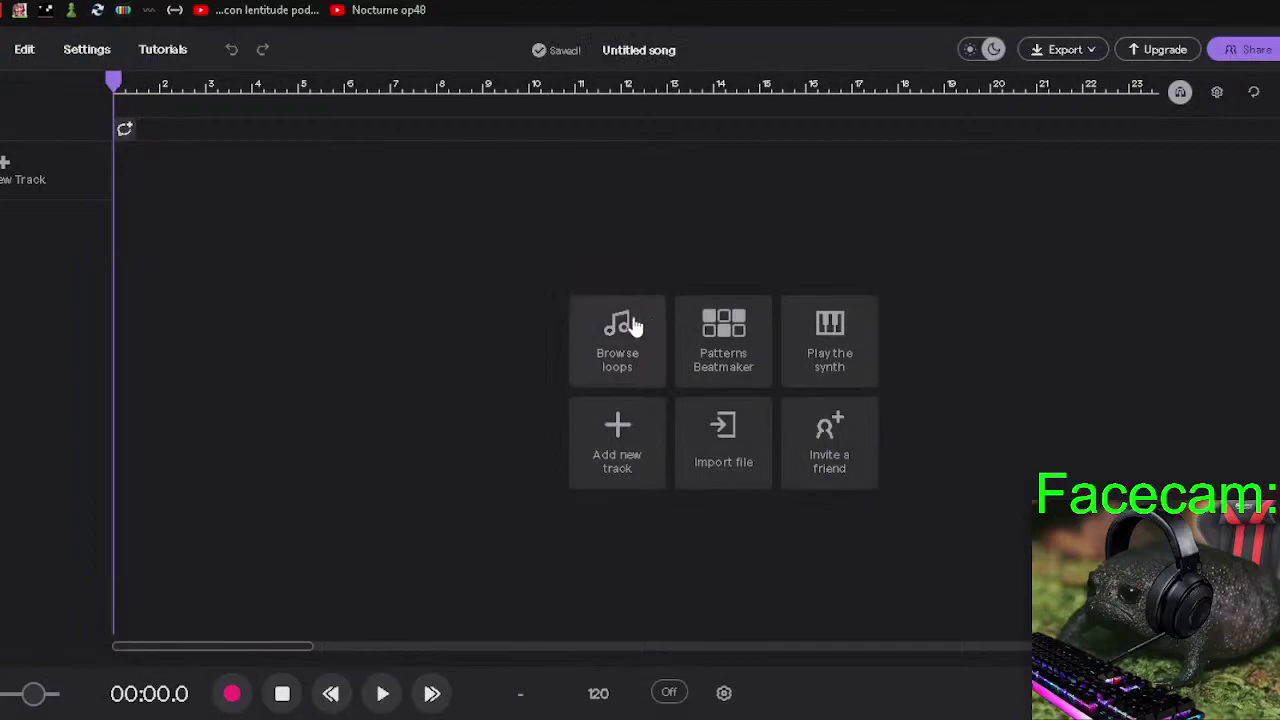
Add a playable synth track and change its instrument to the Grand Piano preset from the Keys pianos.
left_click(847, 338)
left_click(229, 323)
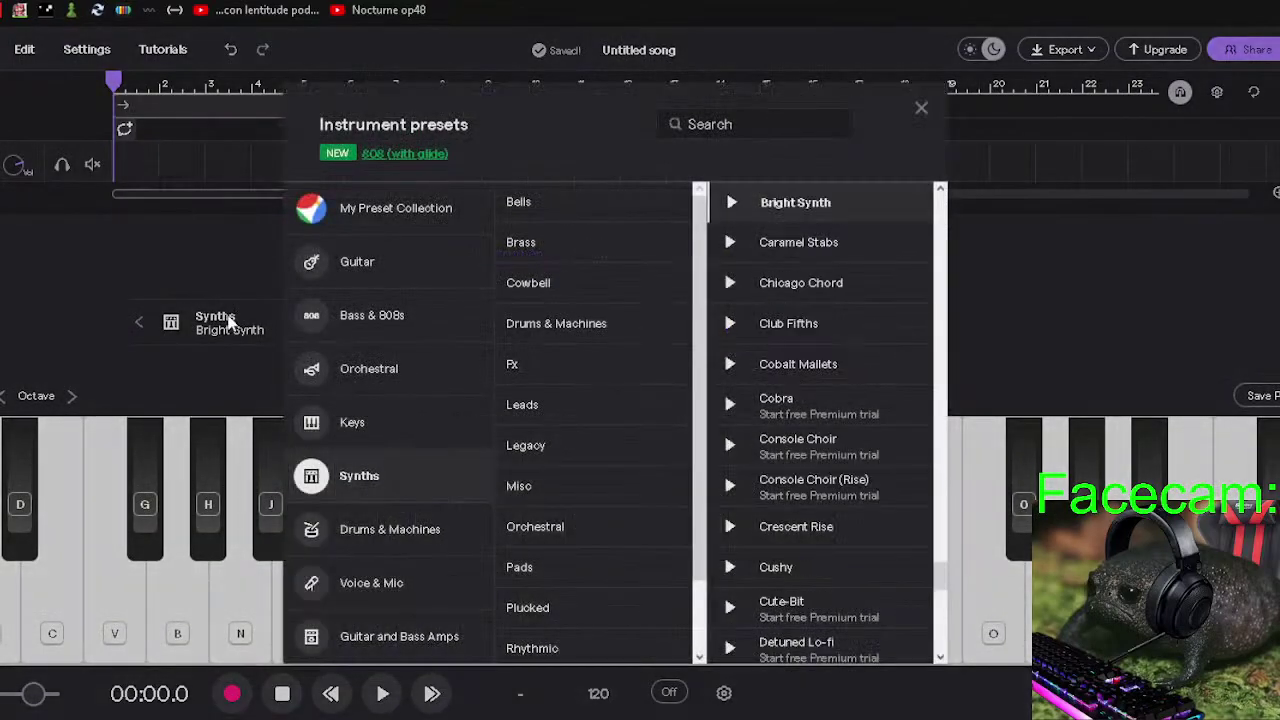
left_click(356, 420)
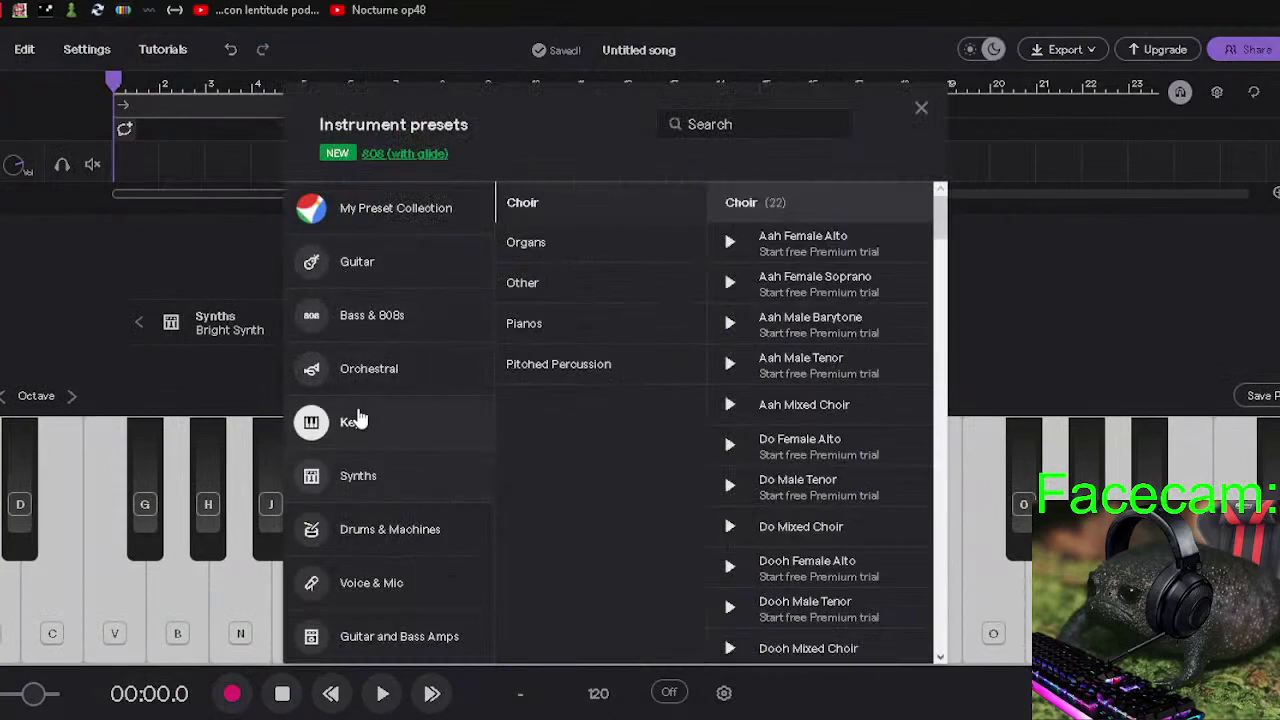
left_click(648, 240)
left_click(569, 326)
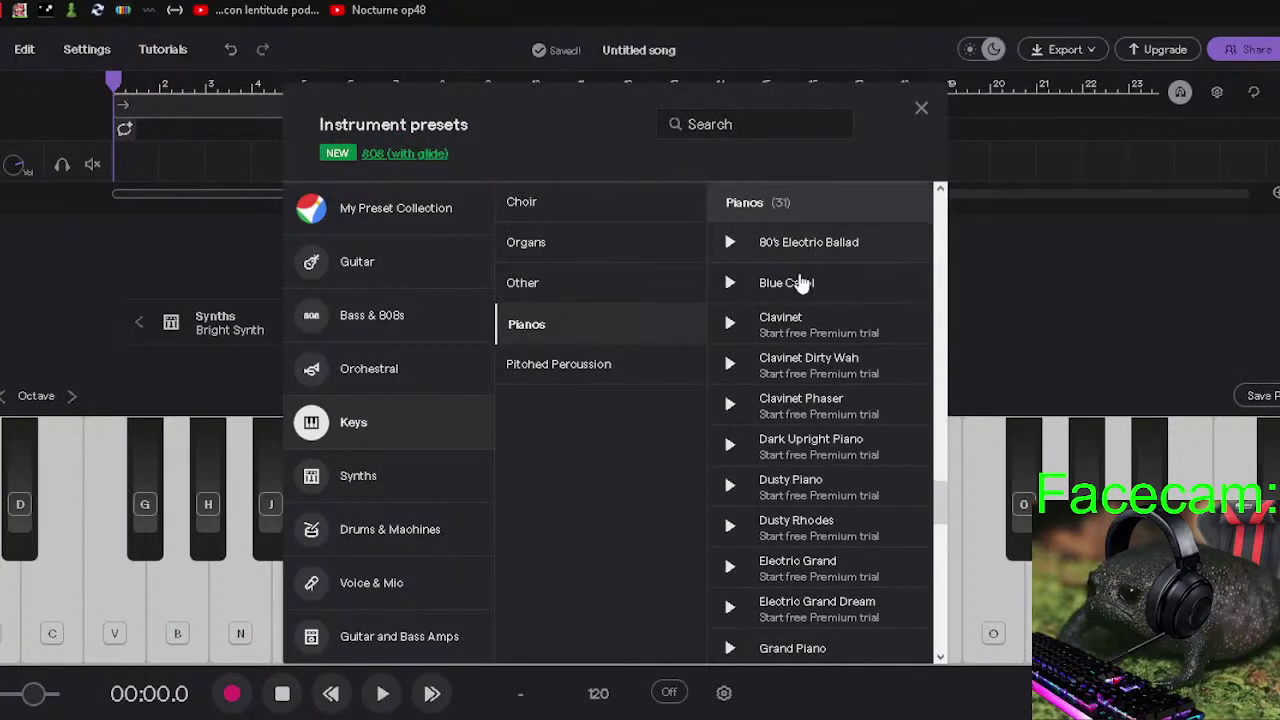
scroll(786, 440, "down", 1)
left_click(813, 566)
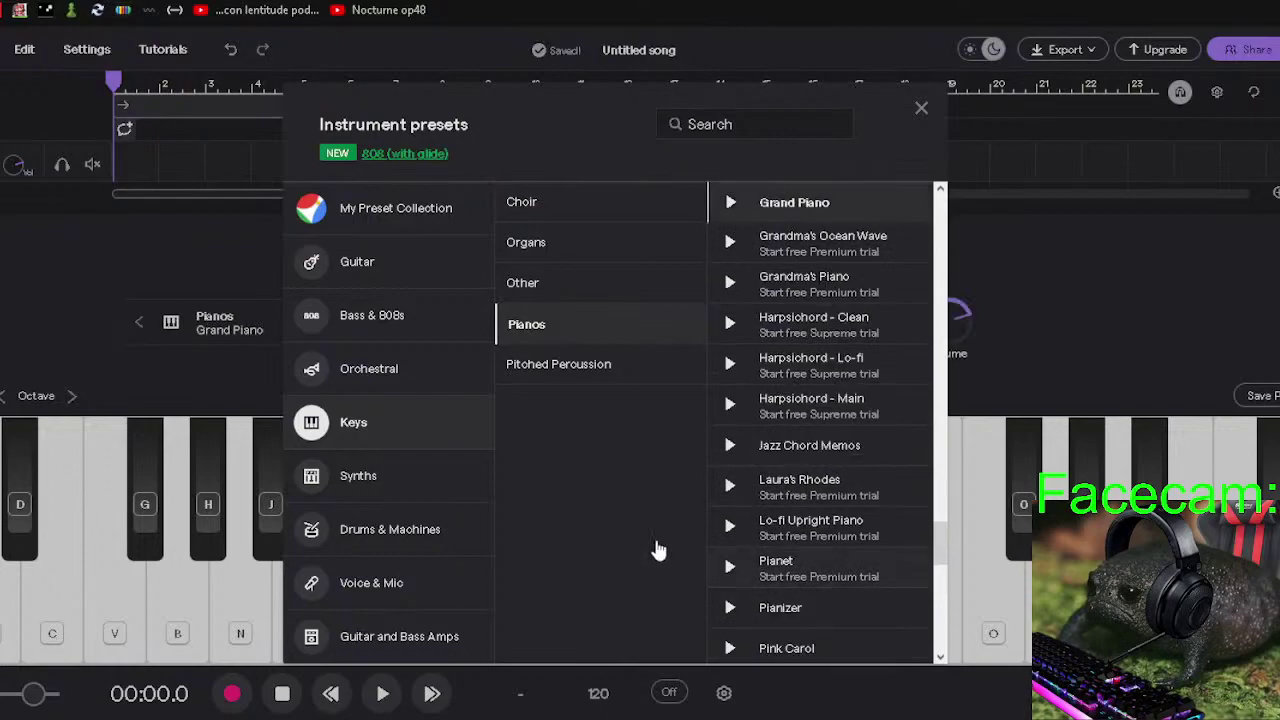
left_click(123, 250)
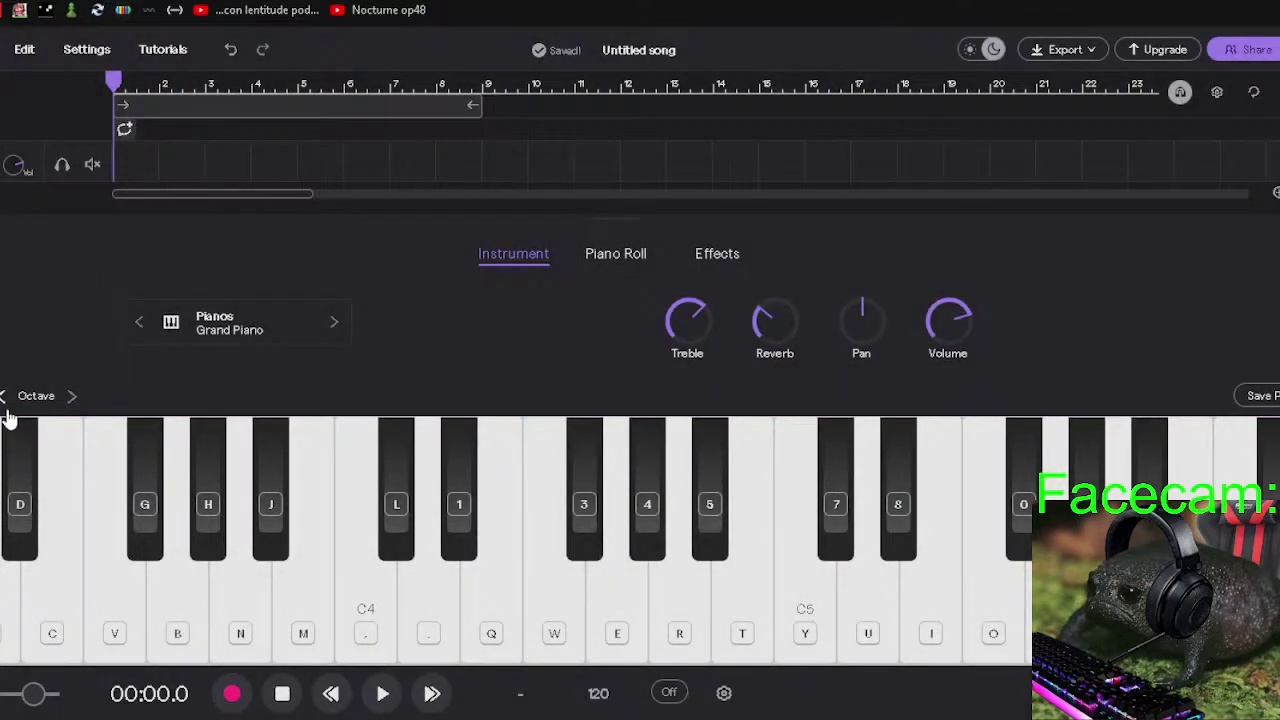
Set the song's key to C minor.
left_click(521, 695)
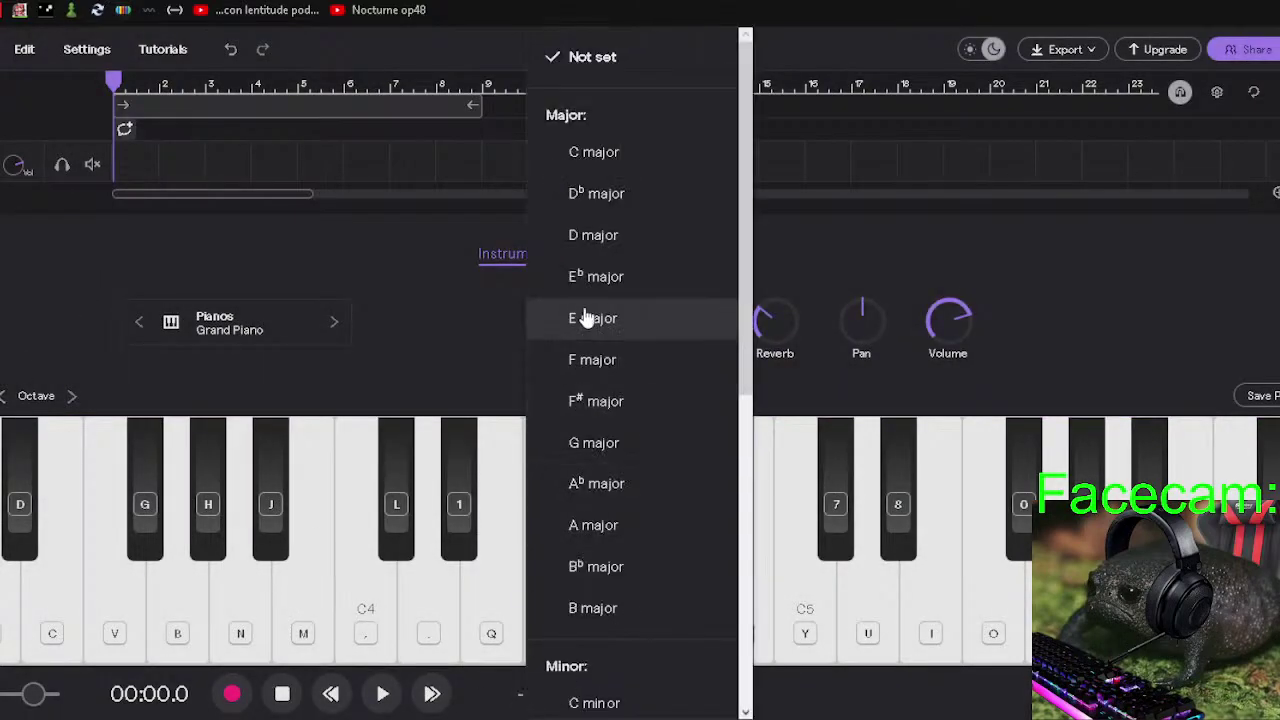
left_click(60, 287)
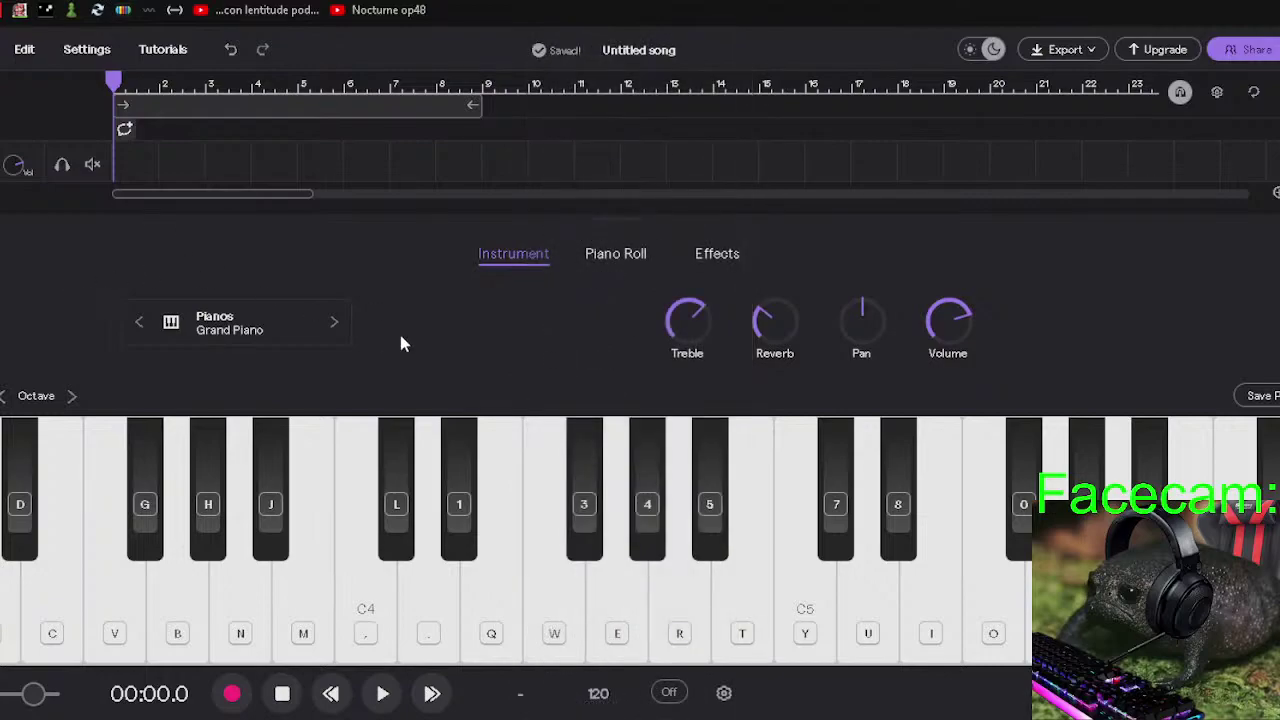
left_click(520, 693)
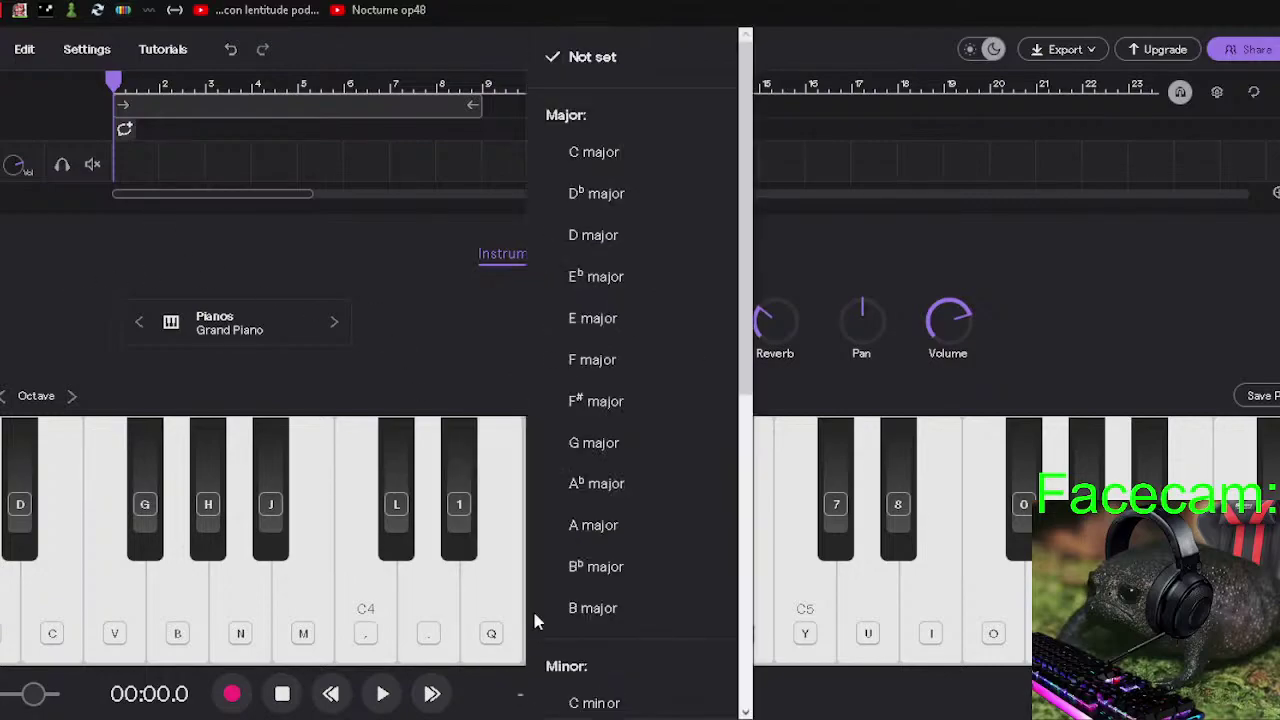
scroll(572, 345, "down", 1)
left_click(582, 610)
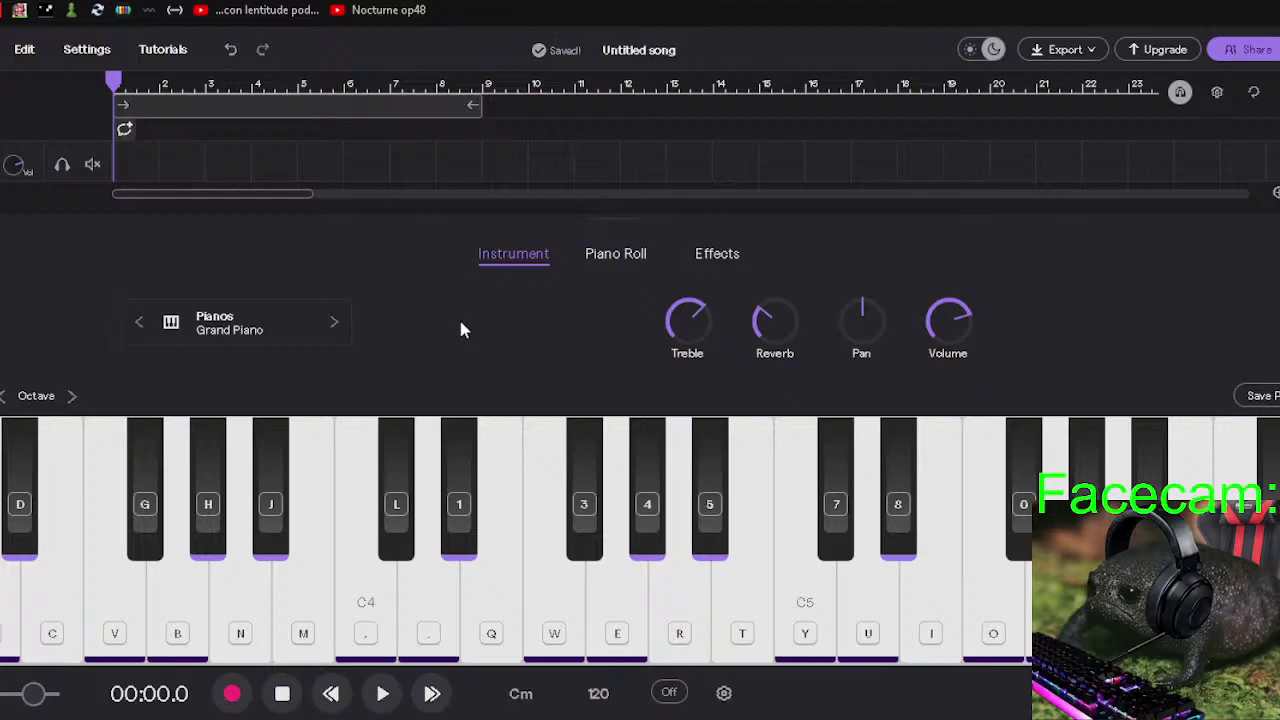
Try out a melody and chords on the Grand Piano within the C minor scale, without recording.
key("comma")
key("e")
key("h")
key("b")
key("e")
key("h")
key("4")
key("minus")
key("p")
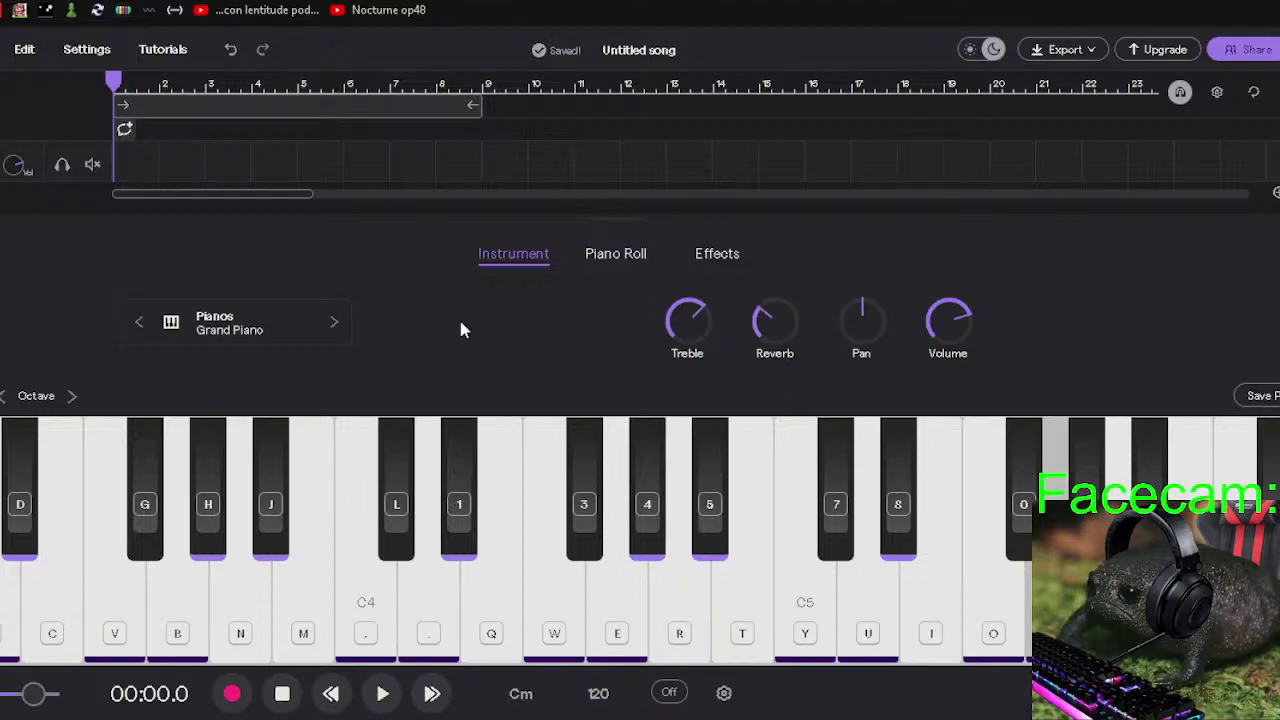
key("b")
key("e")
key("u")
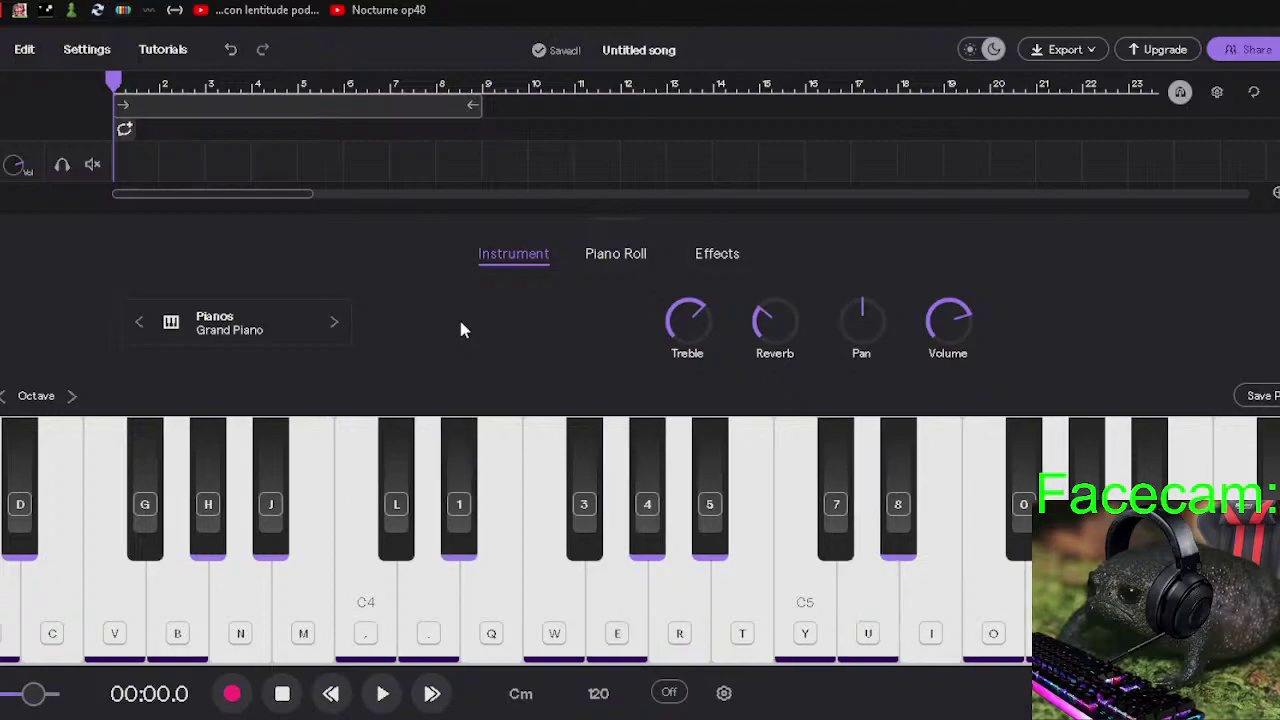
key("8")
key("o")
key("8")
key("o")
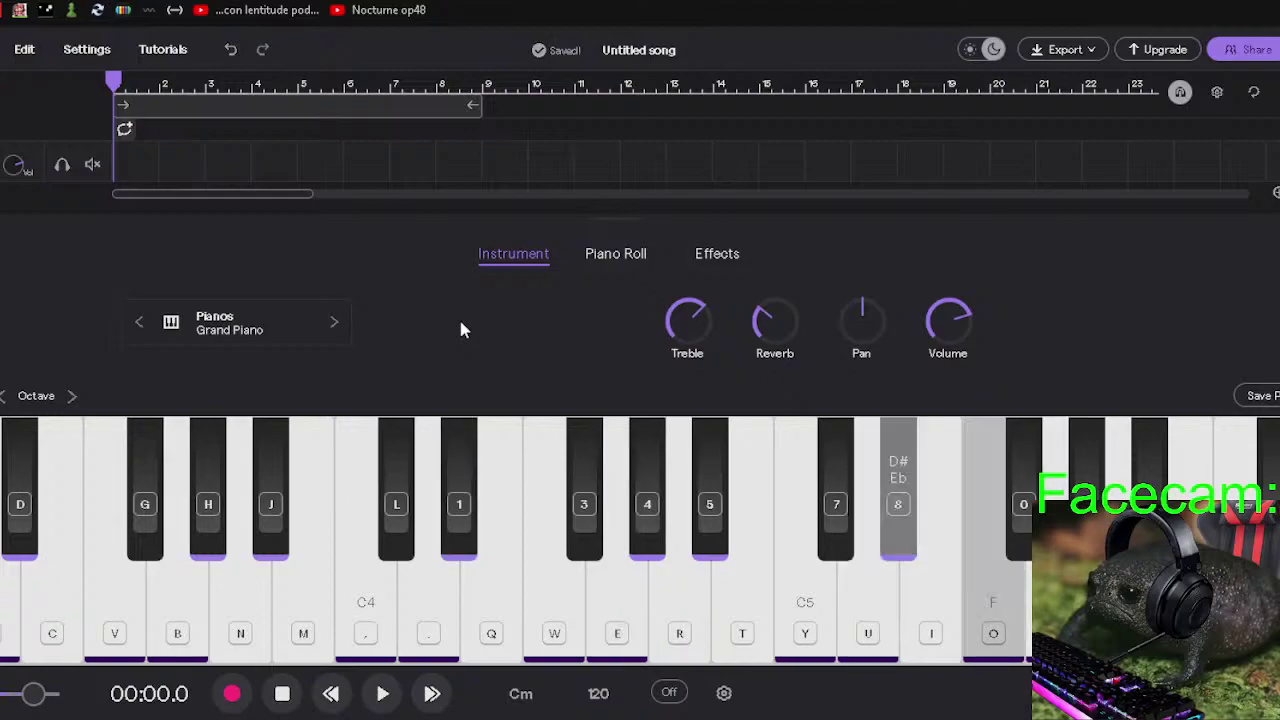
key("y")
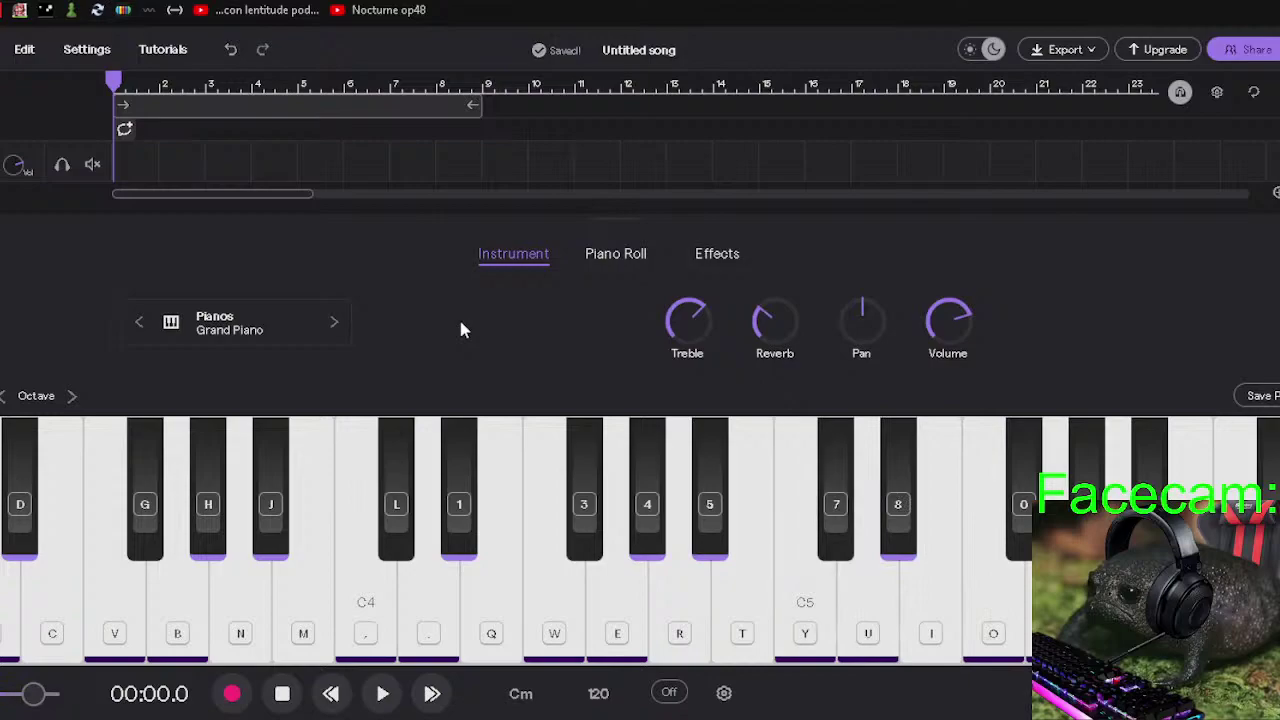
Look through the key list and change the song's key to Not set.
left_click(521, 692)
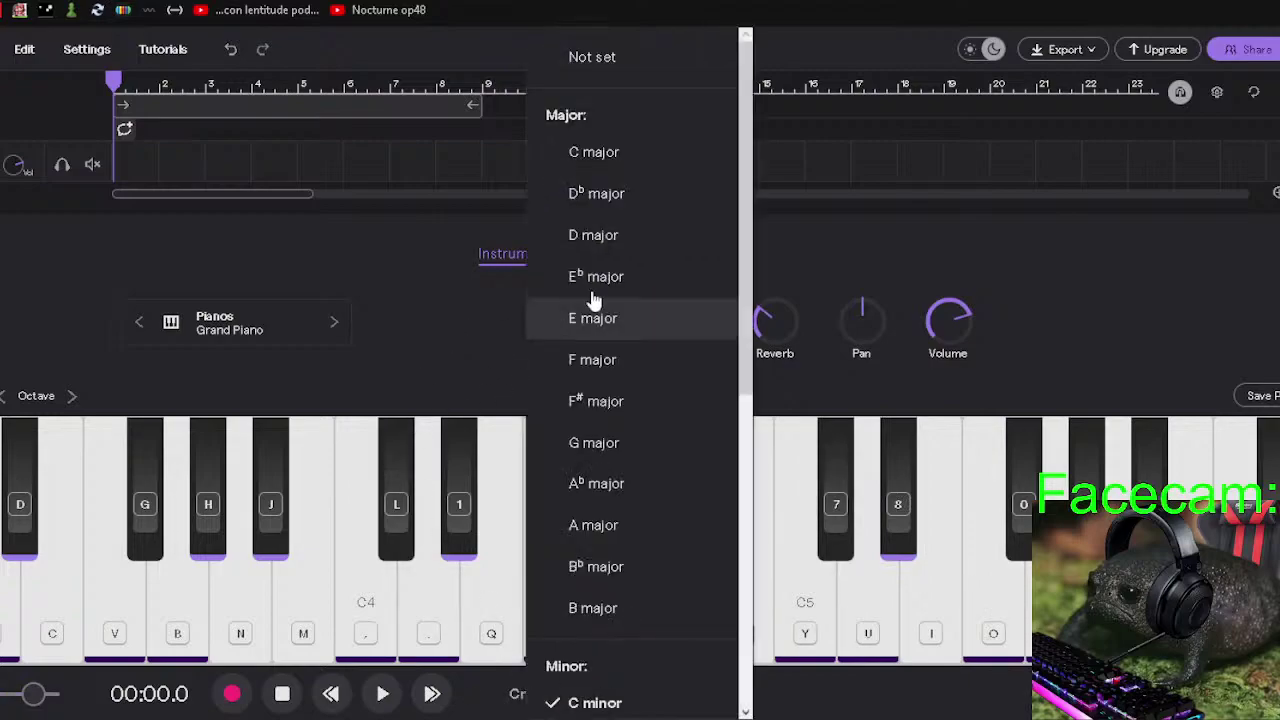
scroll(600, 290, "down", 3)
scroll(600, 517, "down", 3)
scroll(600, 680, "up", 6)
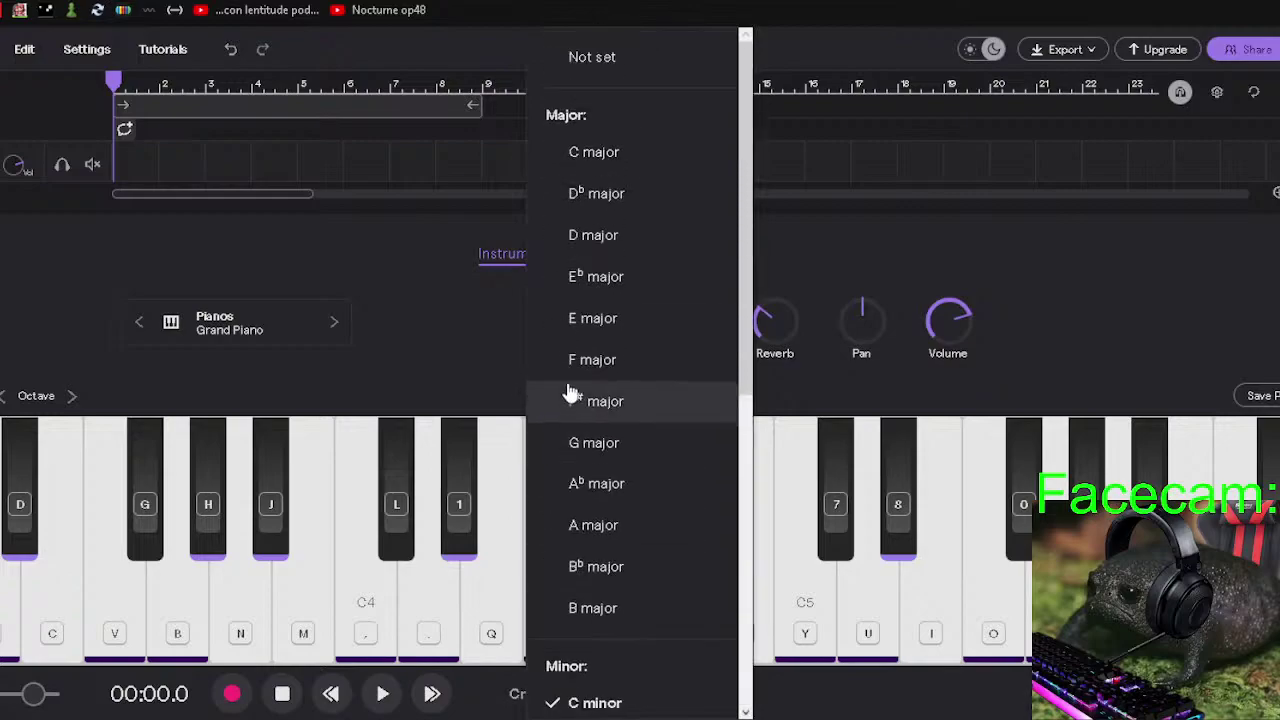
left_click(579, 66)
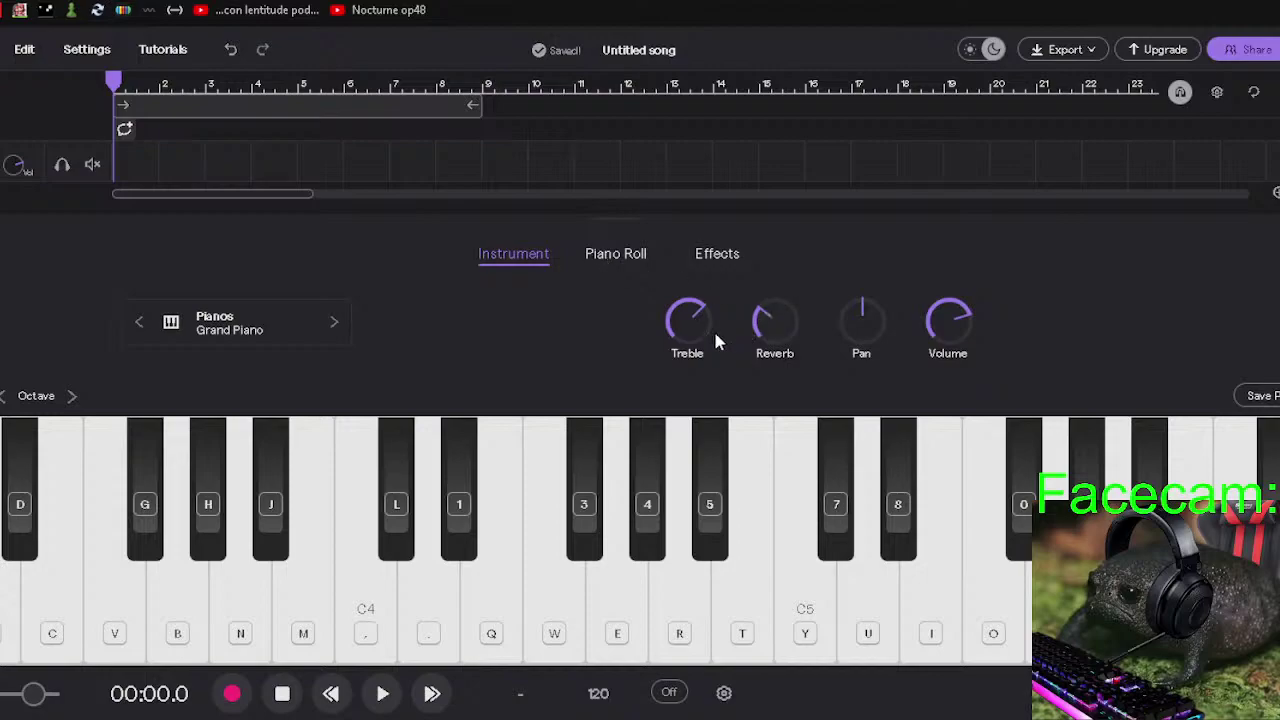
Raise the Grand Piano's reverb and treble and lower its volume.
left_click_drag(771, 333, 766, 198)
left_click_drag(688, 329, 700, 300)
left_click_drag(948, 320, 987, 297)
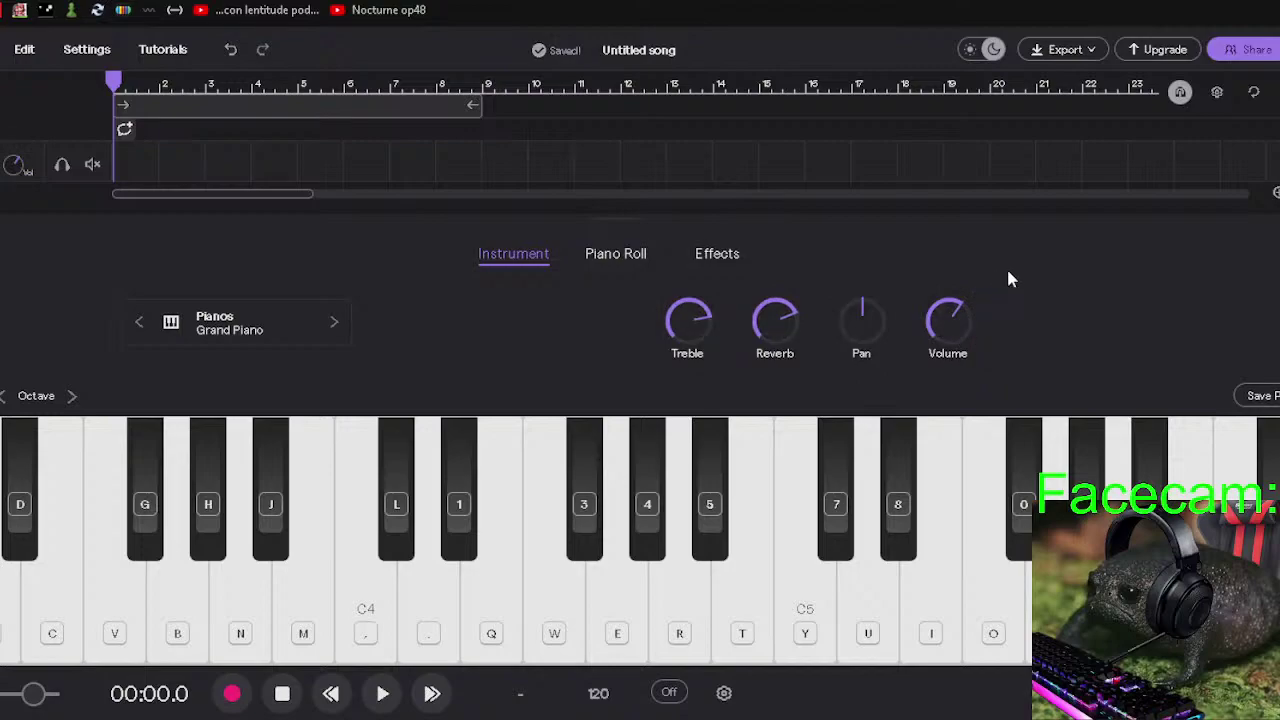
Play the G# below C4 repeatedly to audition the adjusted Grand Piano sound.
key("h")
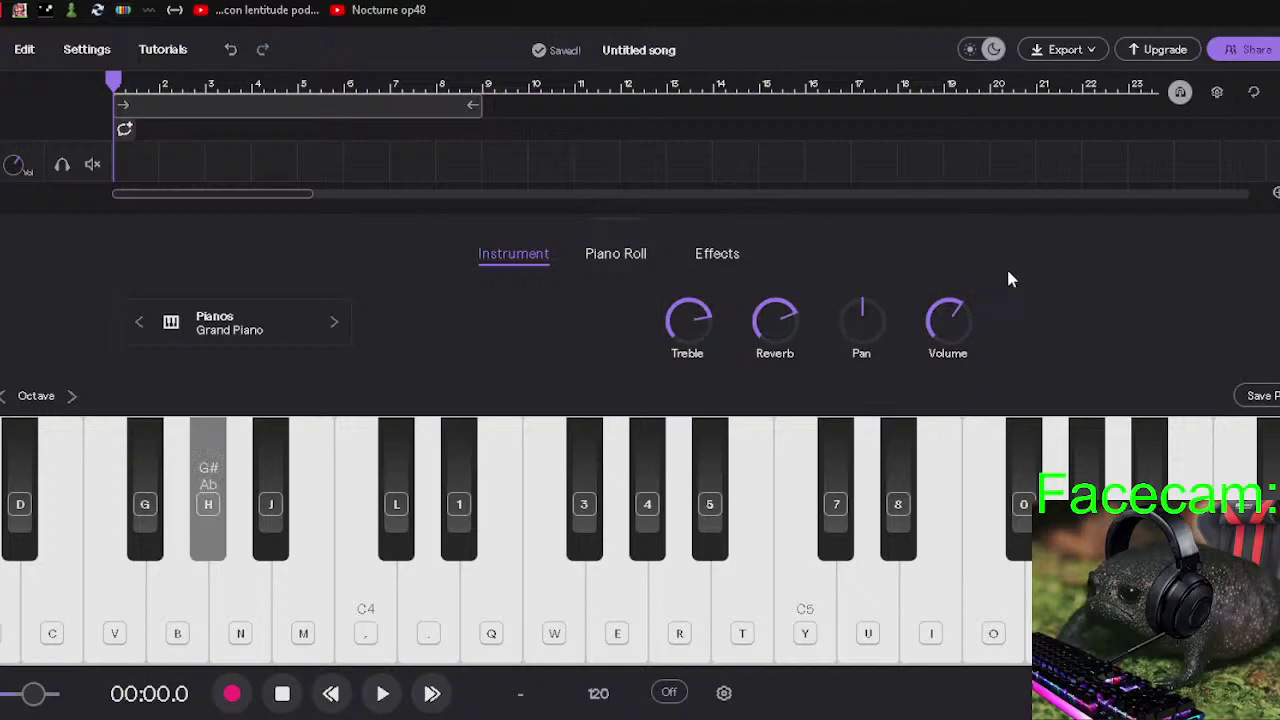
key("h")
key("h")
key("h")
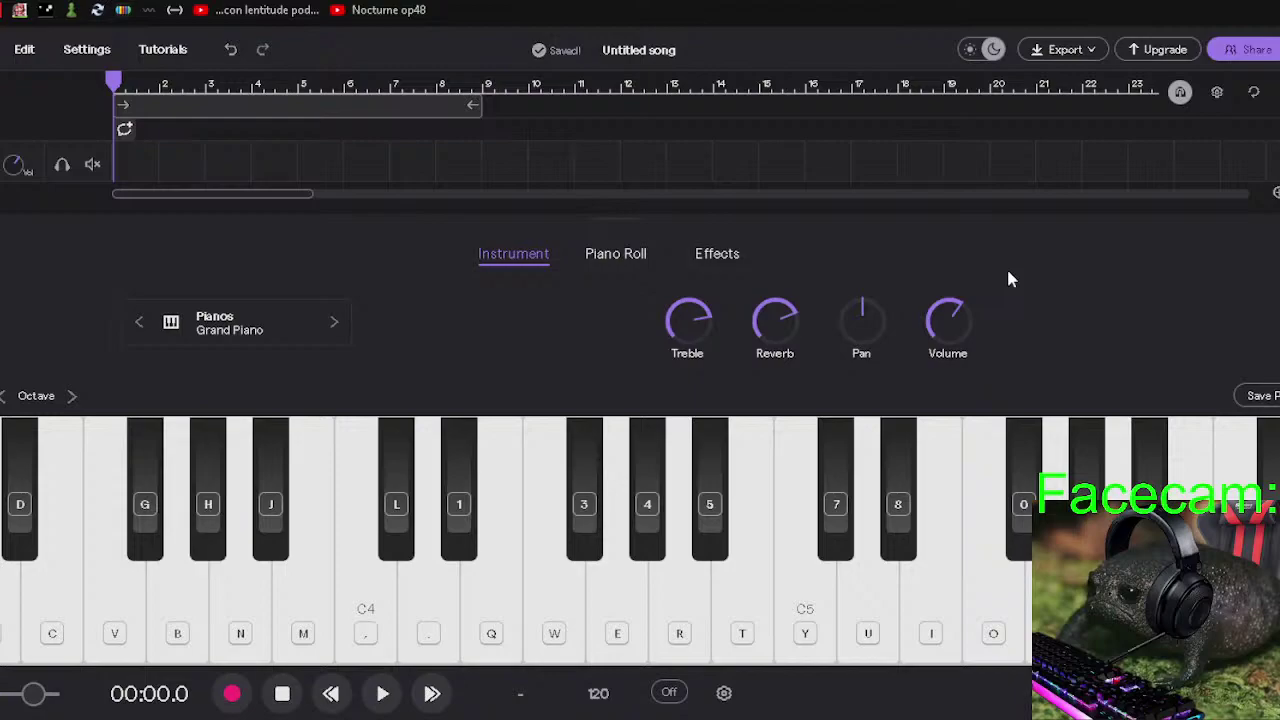
key("h")
key("h")
key("h")
key("h")
key("h")
key("h")
key("h")
key("h")
key("h")
key("h")
key("h")
key("h")
key("h")
Lower the Grand Piano's treble and reverb slightly and test the sound with repeated low G# notes.
left_click_drag(728, 338, 694, 371)
key("h")
key("h")
key("h")
key("h")
key("h")
key("h")
key("h")
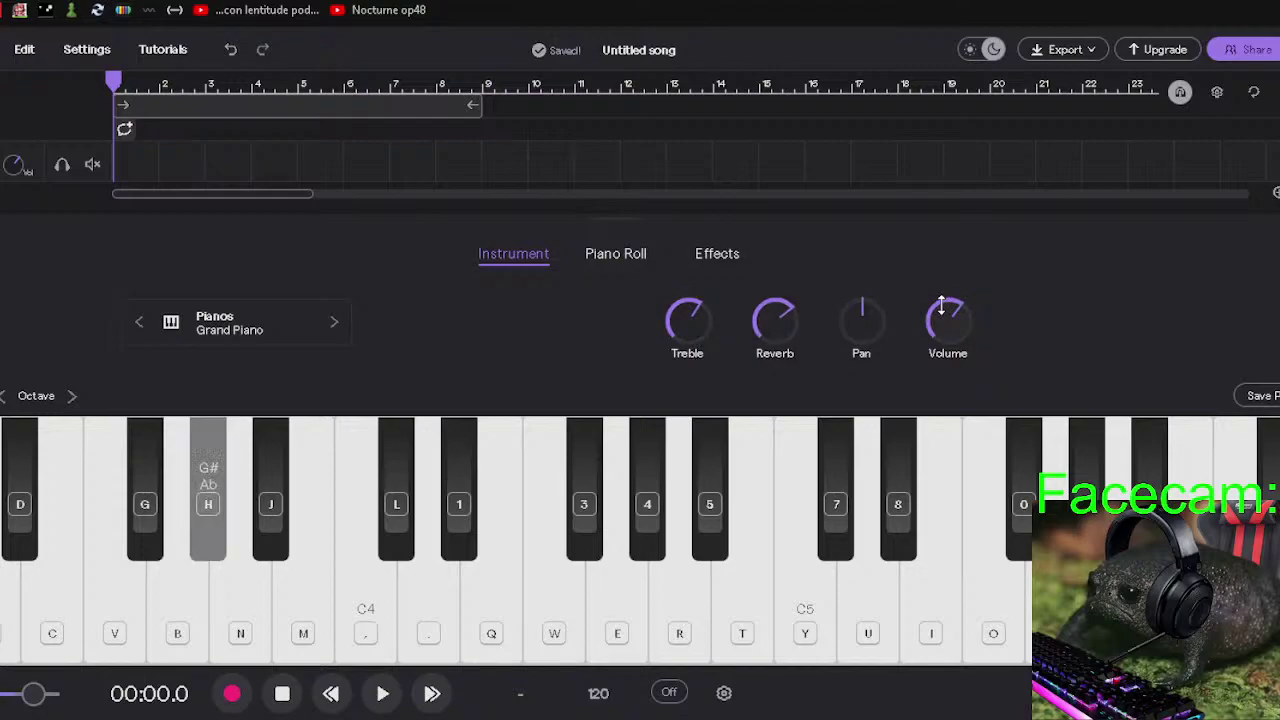
key("h")
key("h")
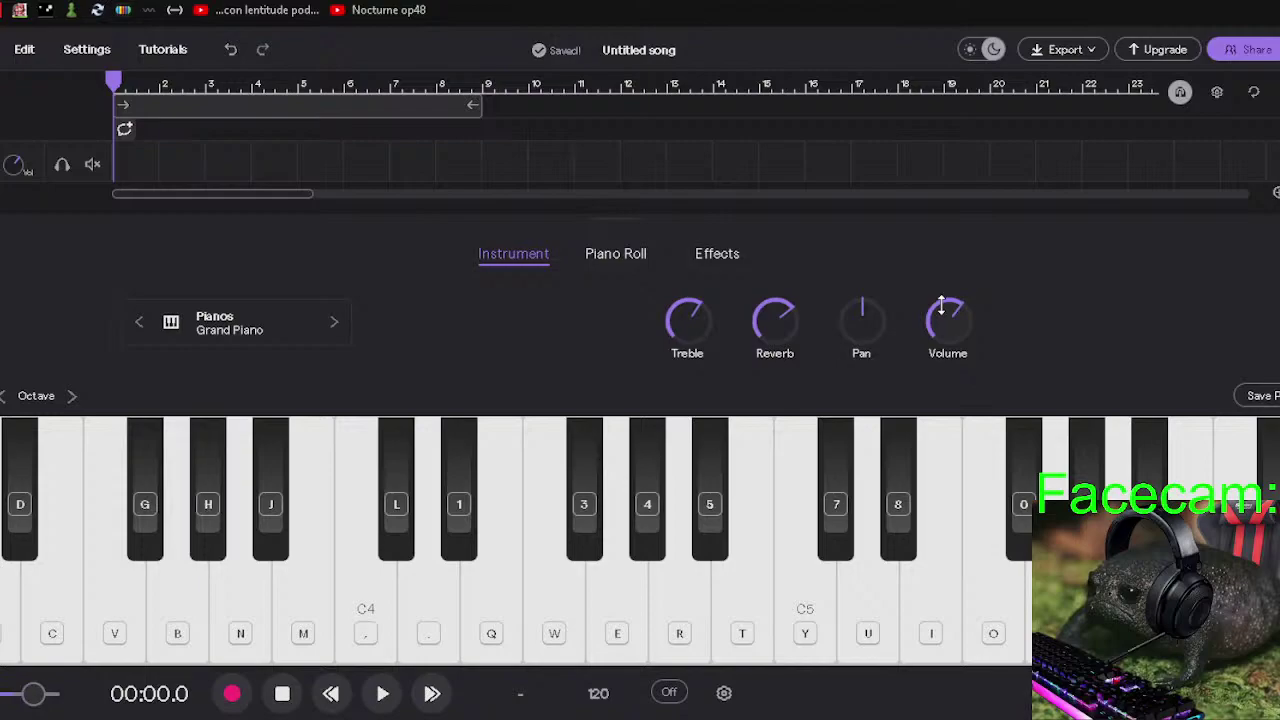
key("d")
key("h")
key("h")
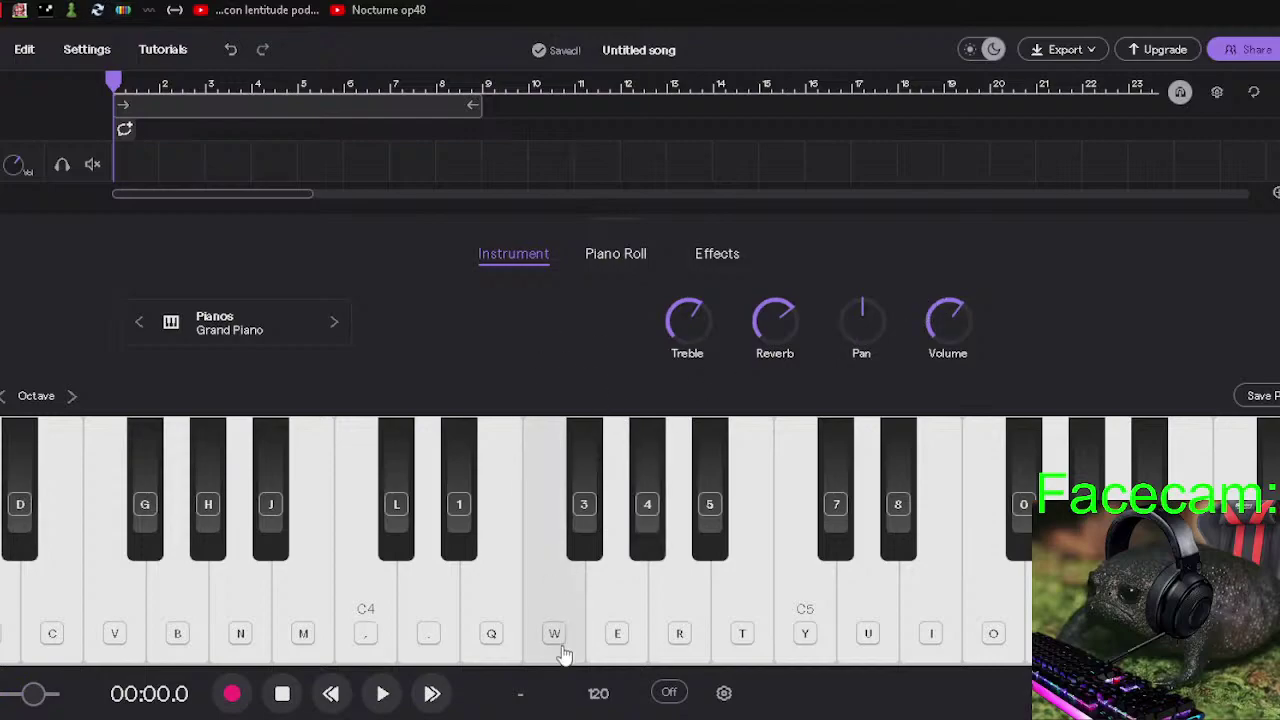
Look through the minor keys and apply the octave decrease from the key options.
left_click(520, 693)
scroll(586, 654, "down", 5)
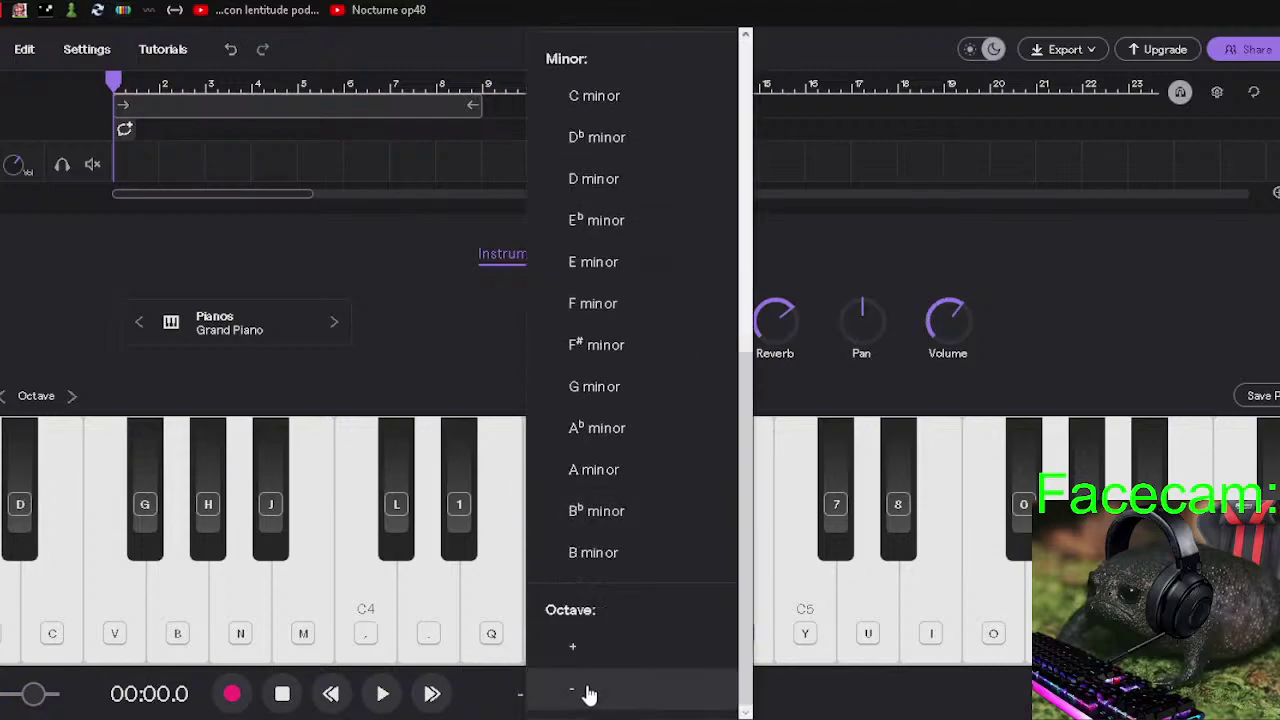
left_click(586, 690)
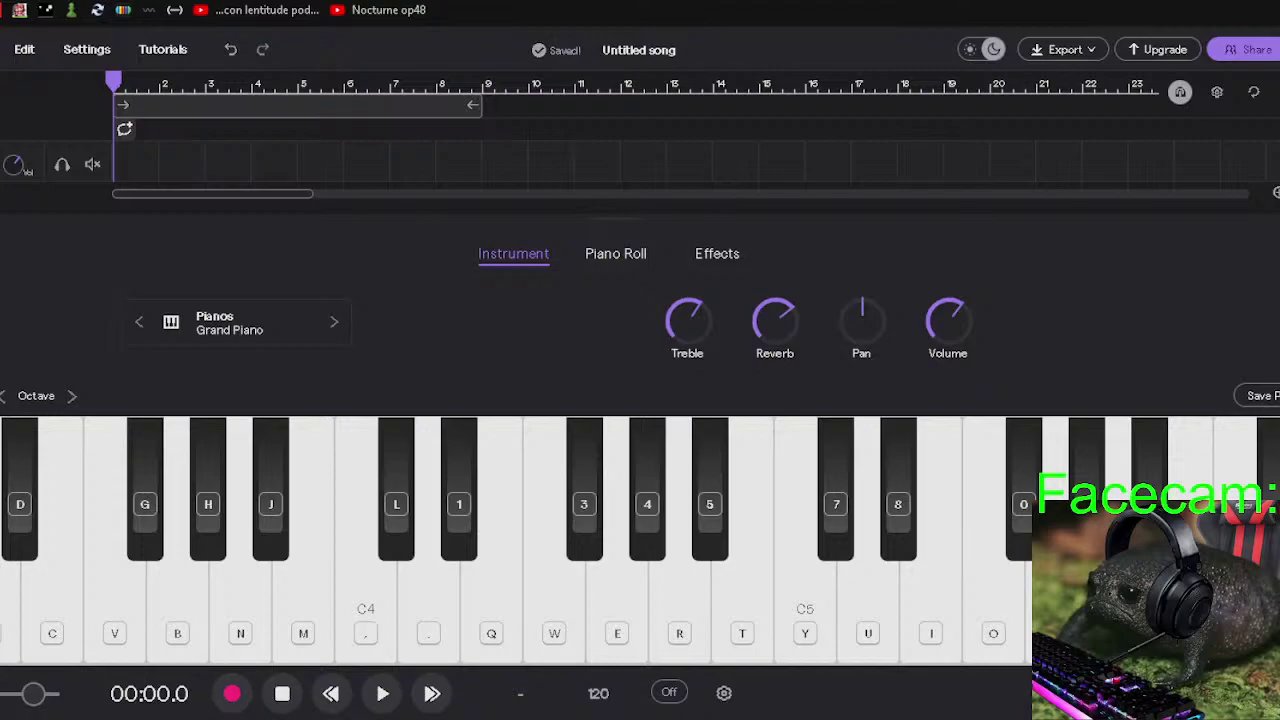
Record a Grand Piano take from bar 1 to about bar 9, repeating the upper G# over changing lower notes.
left_click(232, 693)
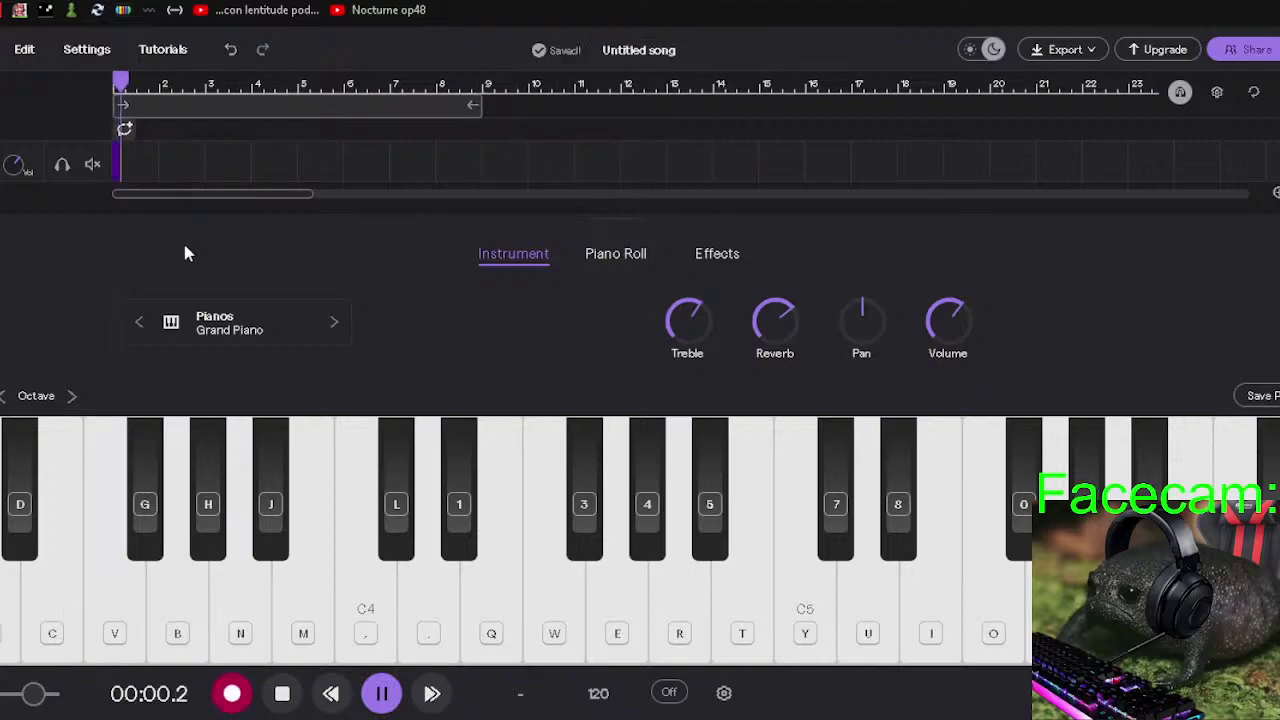
key("4")
key("4")
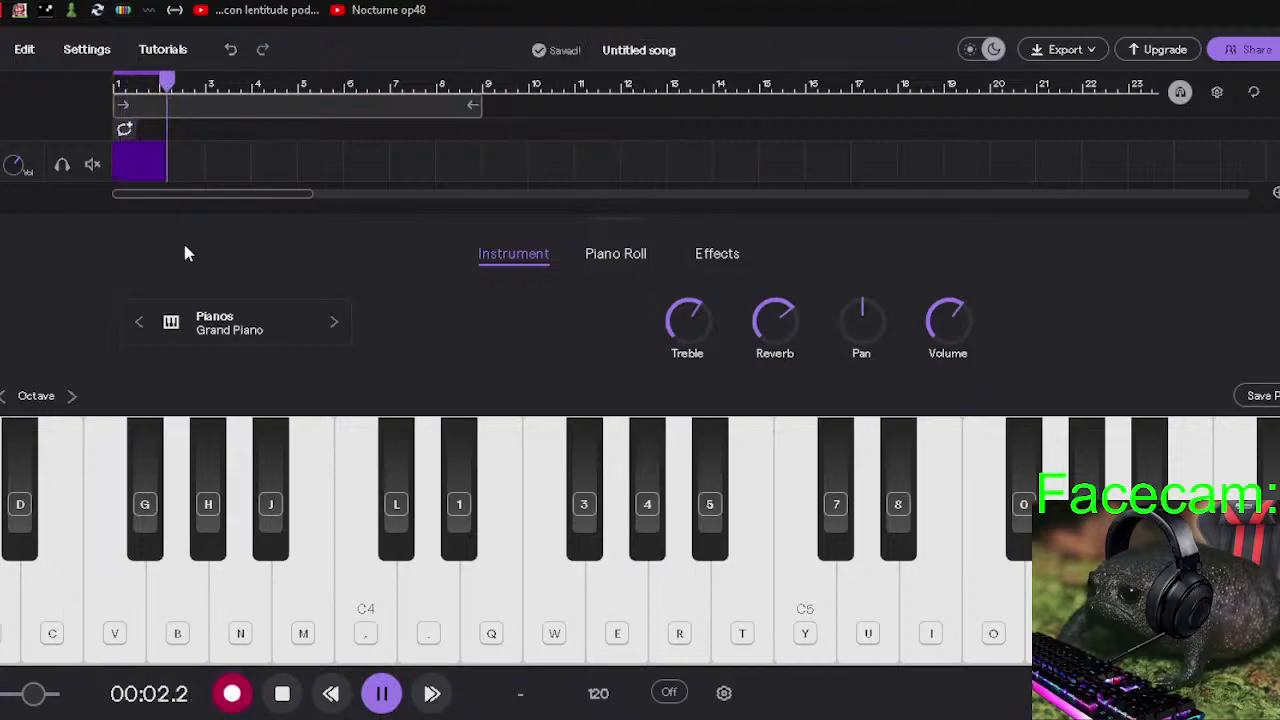
key("h")
key("4")
key("d")
key("h")
key("4")
key("4")
key("c")
key("l")
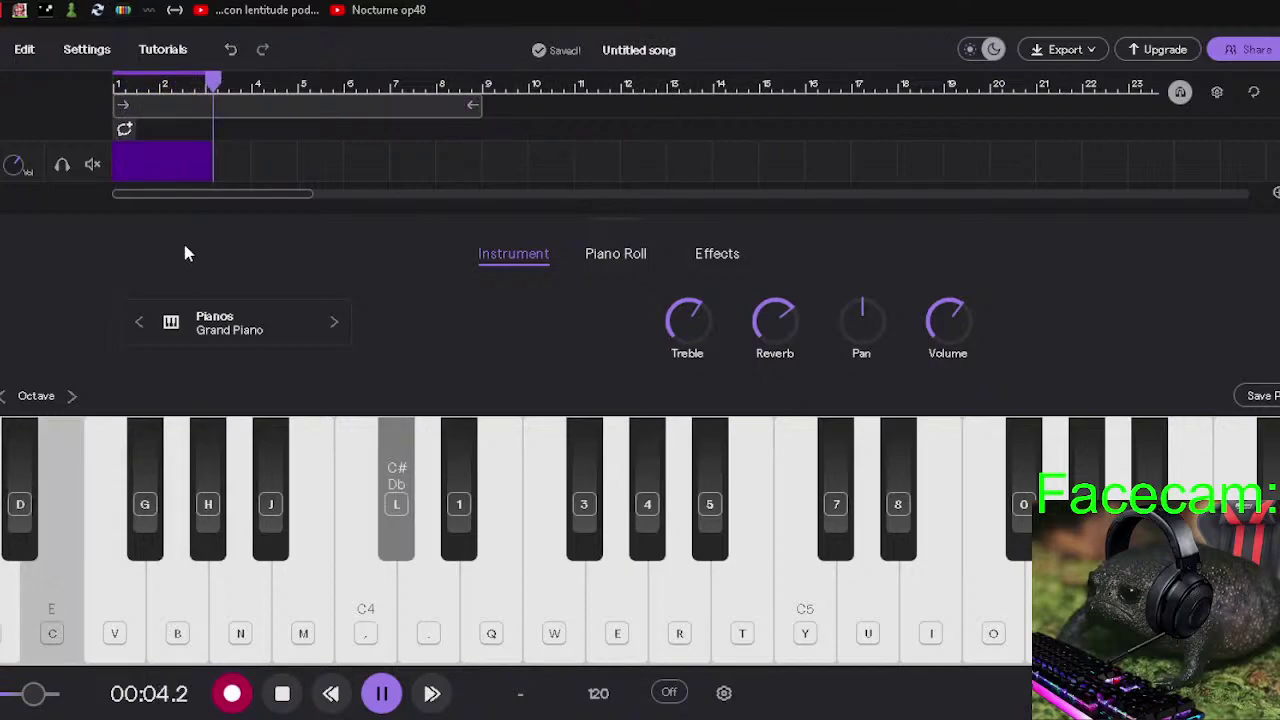
key("d")
key("comma")
key("4")
key("4")
key("d")
key("h")
key("4")
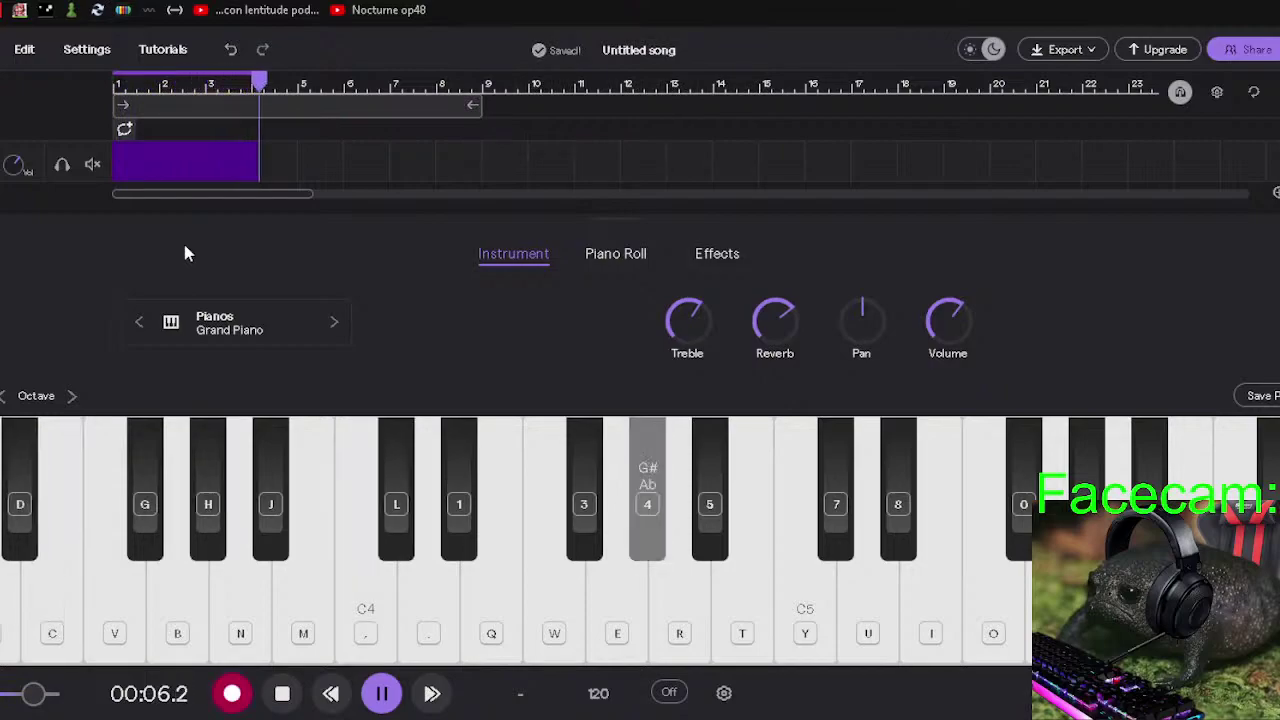
key("c")
key("h")
key("4")
key("4")
key("g")
key("1")
key("4")
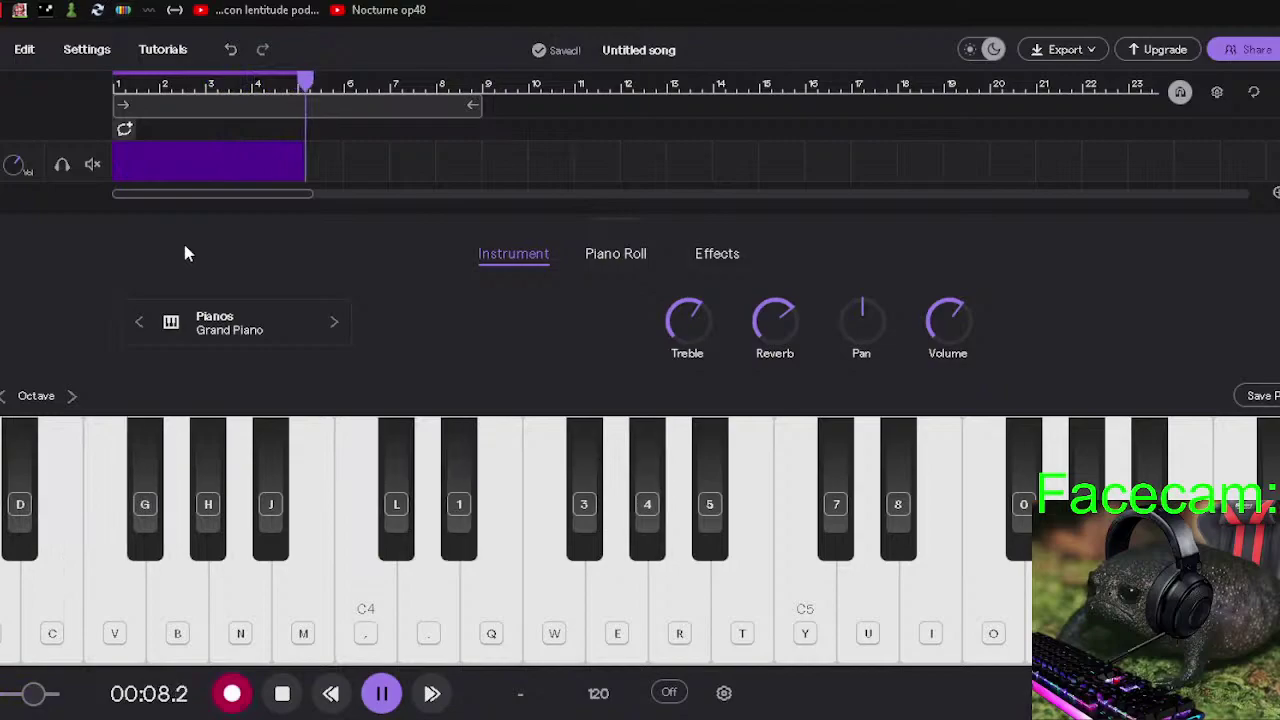
key("4")
key("c")
key("l")
key("c")
key("l")
key("4")
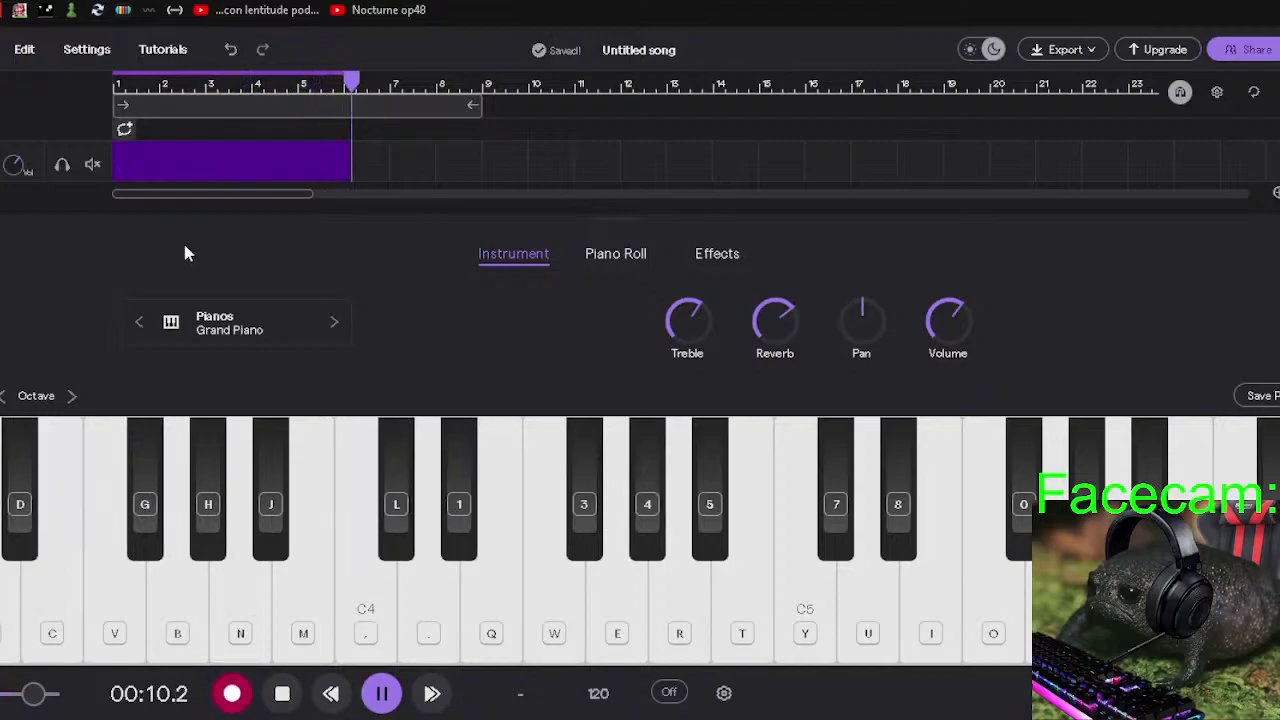
key("g")
key("1")
key("h")
key("q")
key("4")
key("4")
key("g")
key("1")
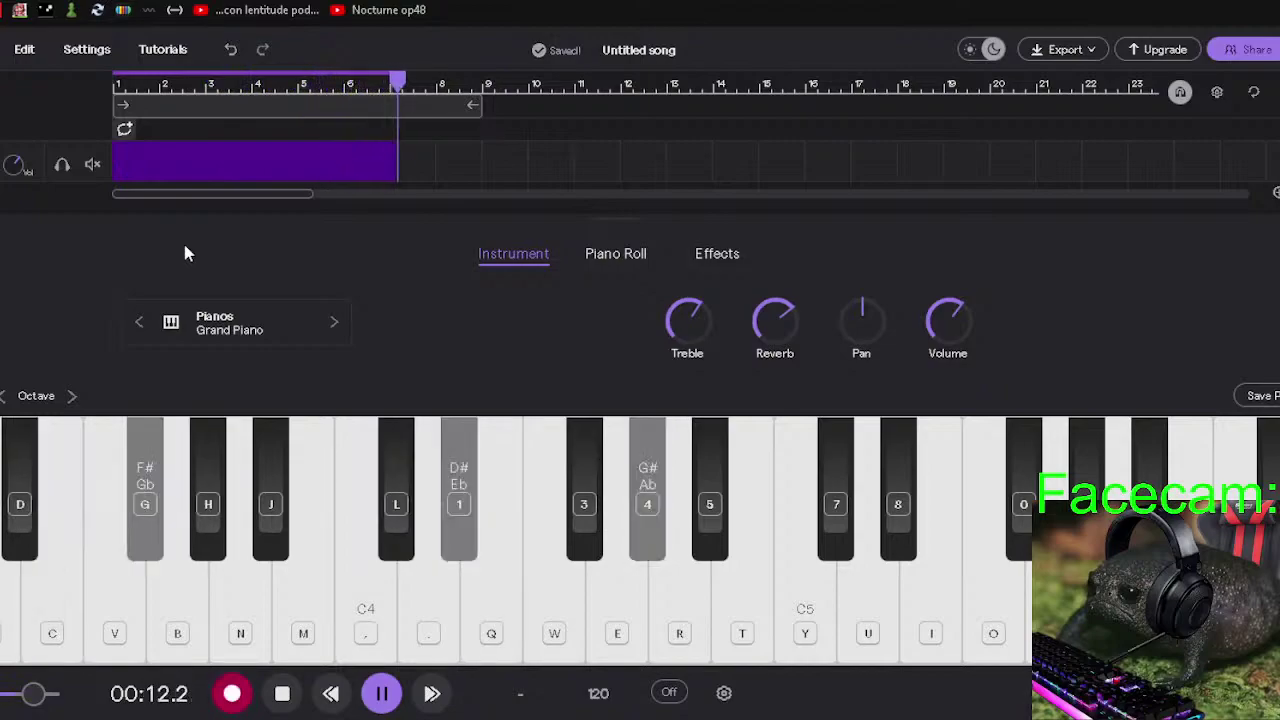
key("4")
key("c")
key("l")
key("4")
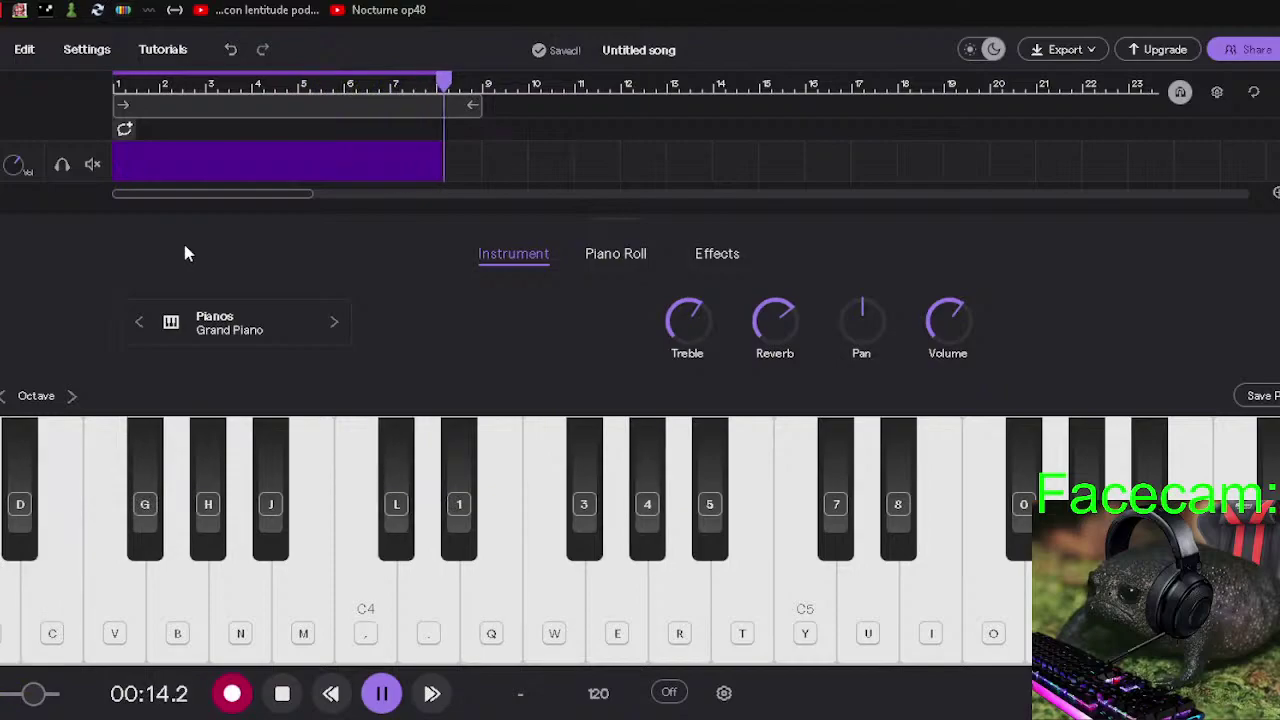
key("v")
key("b")
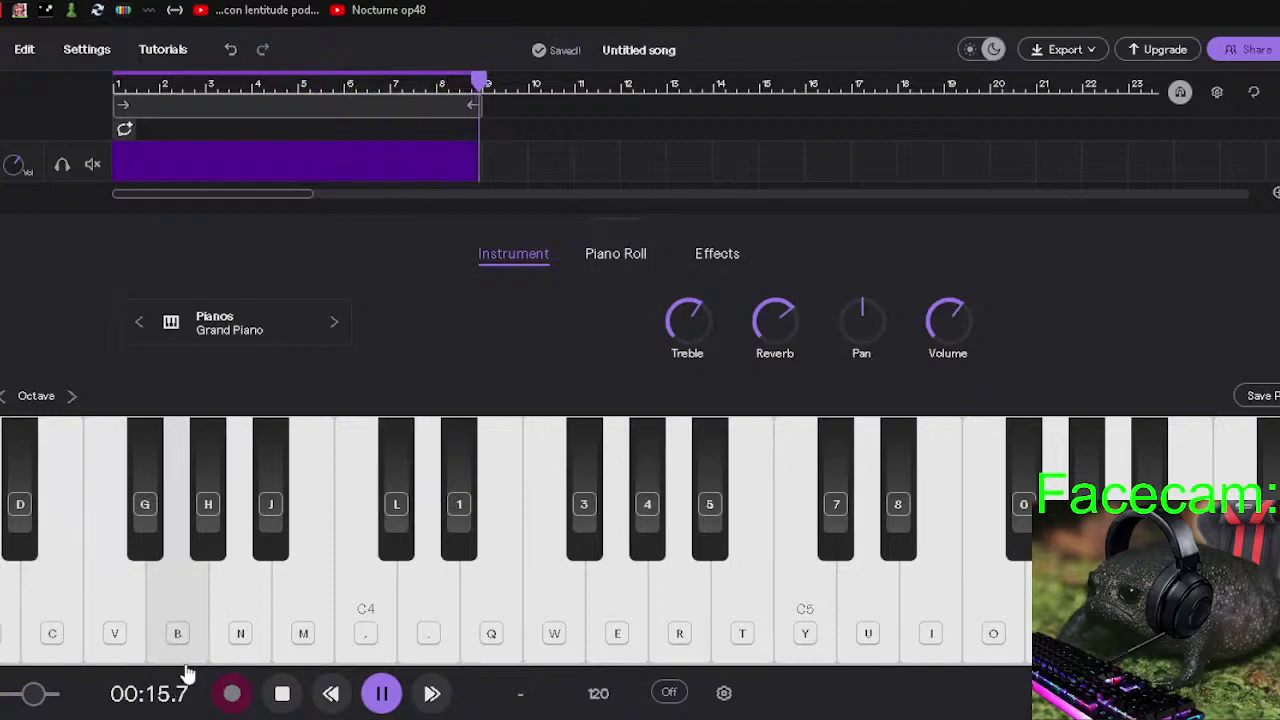
left_click(231, 694)
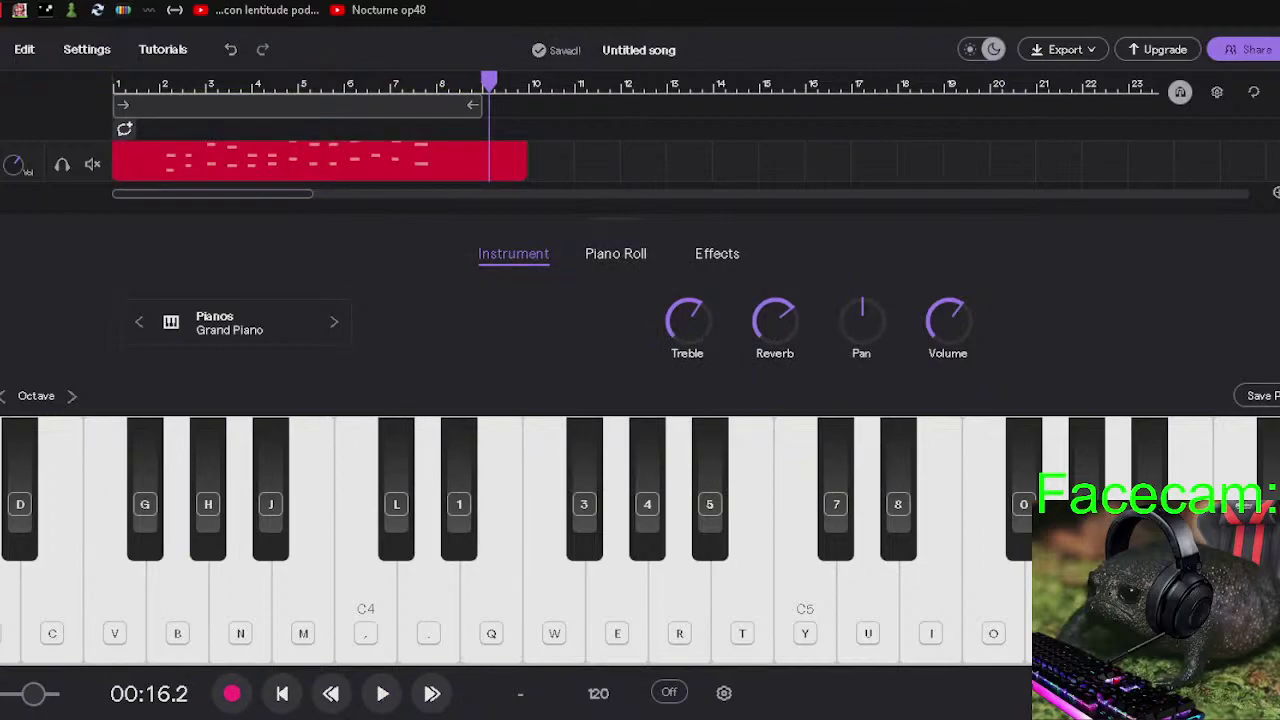
Undo the recorded piano take and return the playhead to the start.
key("ctrl+z")
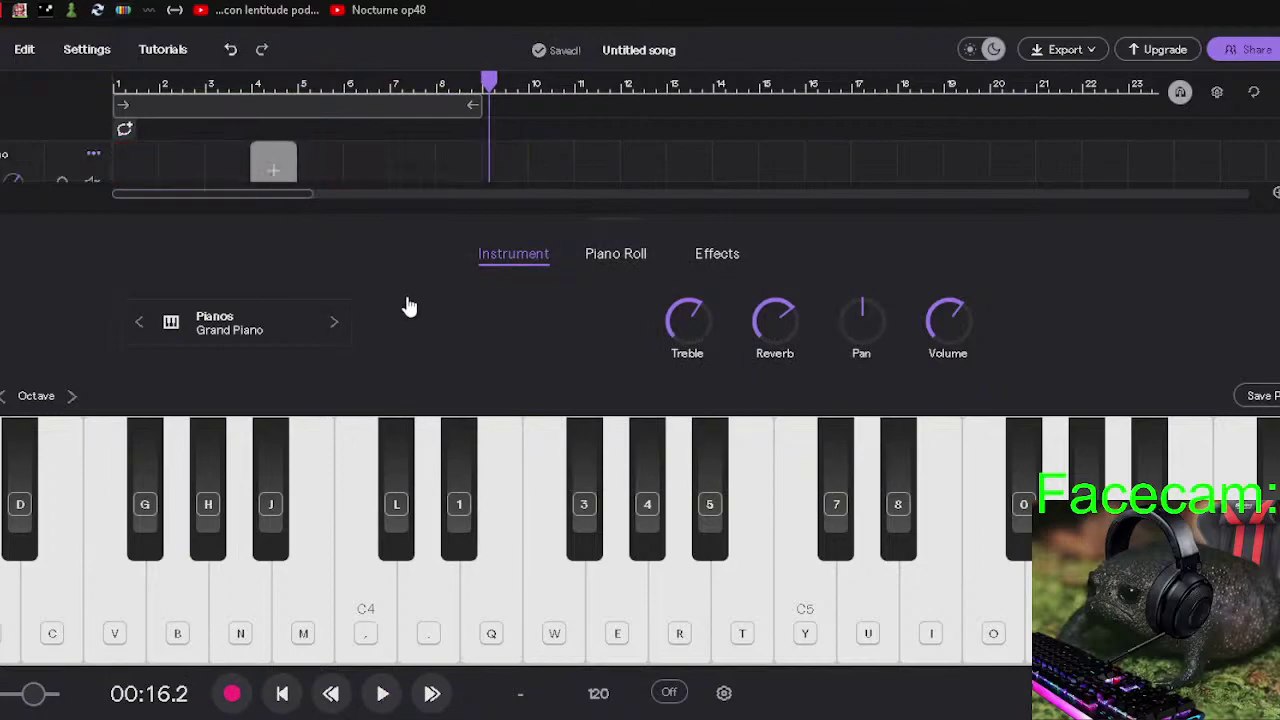
left_click(282, 697)
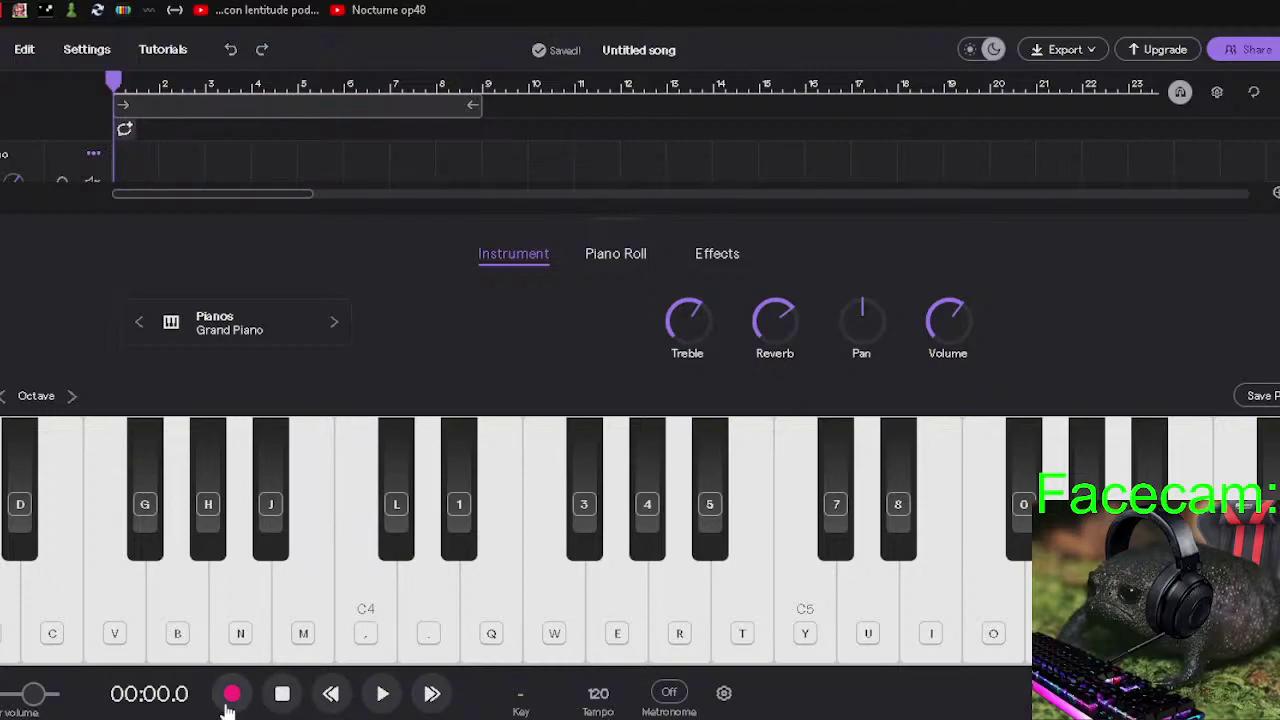
left_click(255, 623)
Start a new Grand Piano recording at bar 1 and repeat G#4 over changing lower notes until about bar 10.
left_click(230, 693)
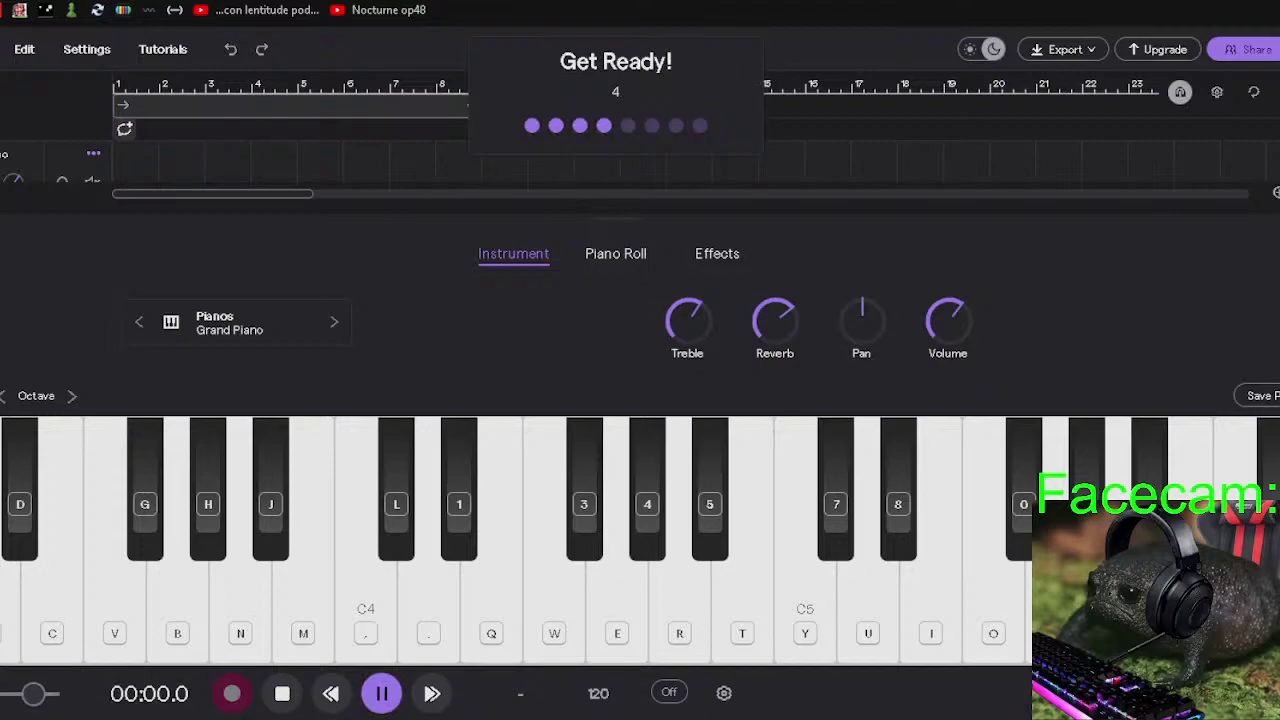
key("period")
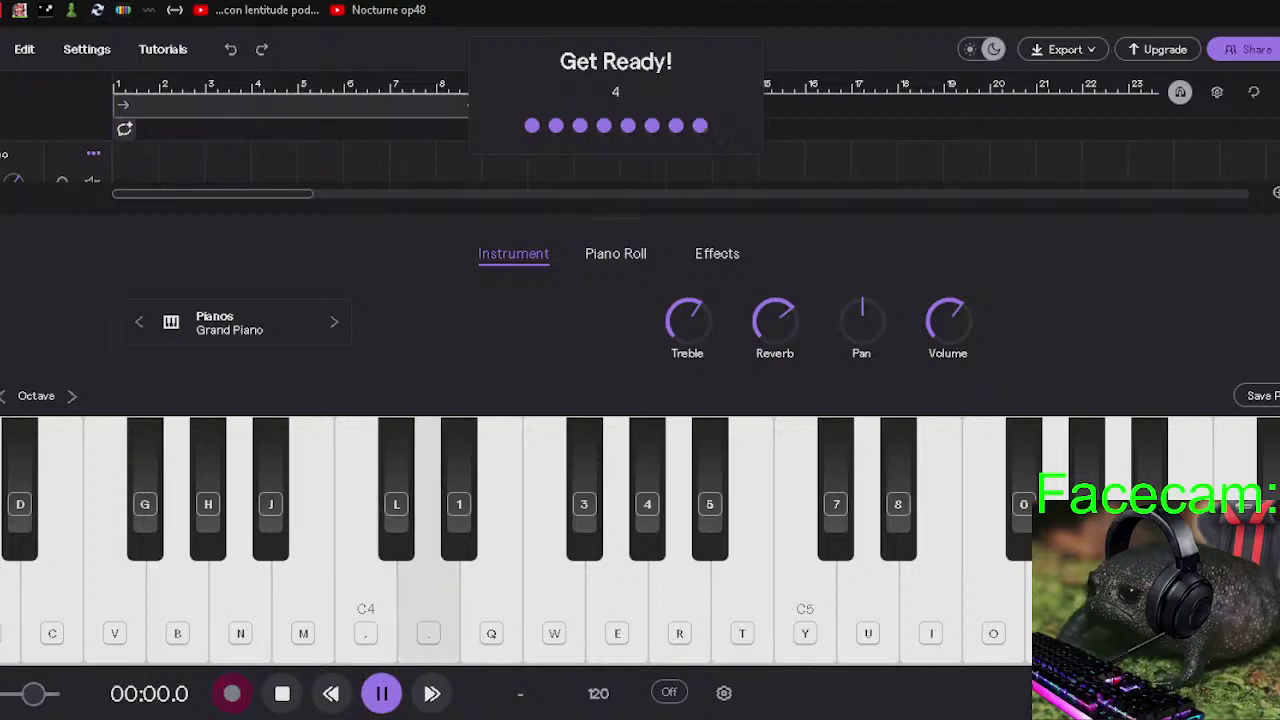
key("4")
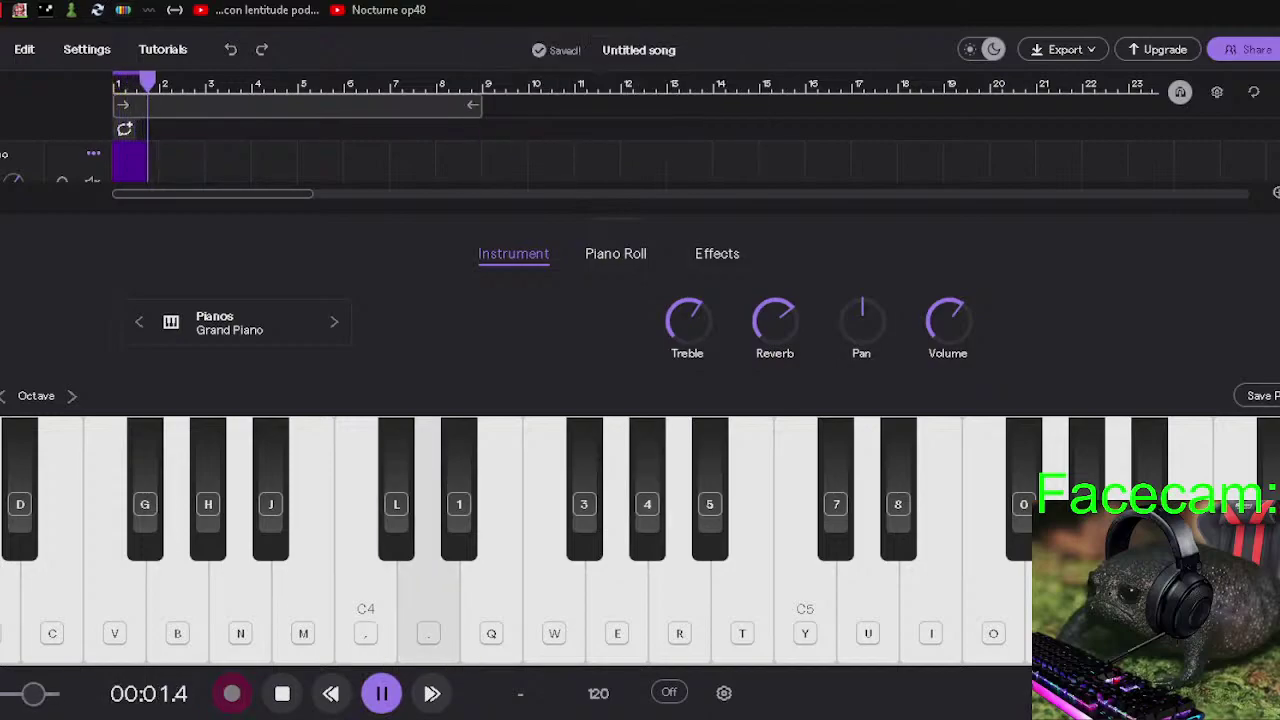
key("4")
key("4")
key("4")
key("h")
key("4")
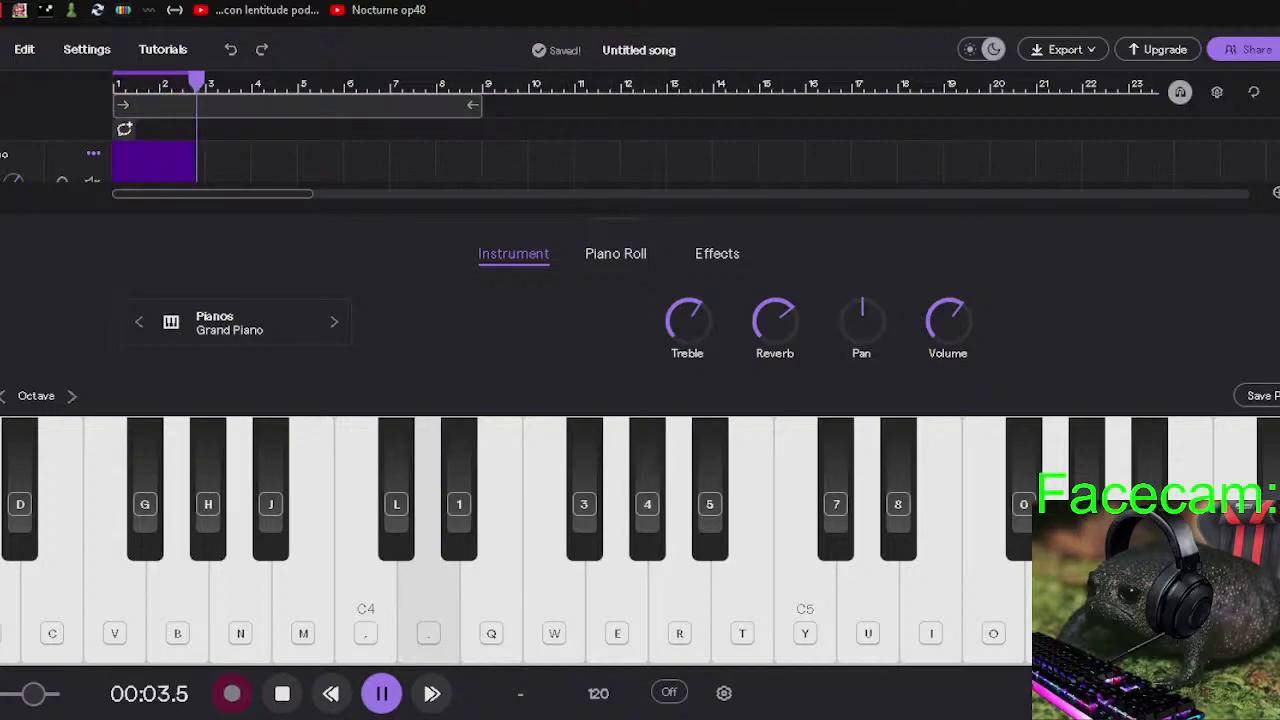
key("h")
key("d")
key("c")
key("l")
key("4")
key("d")
key("comma")
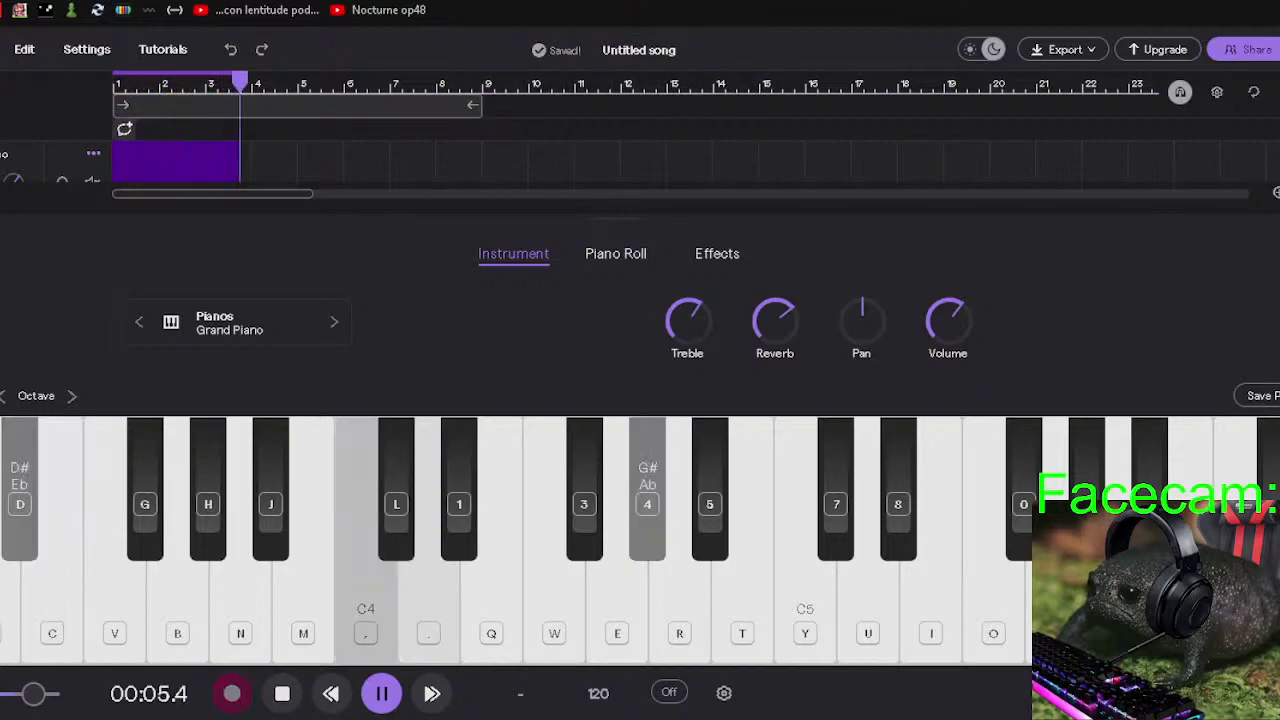
key("h")
key("d")
key("c")
key("h")
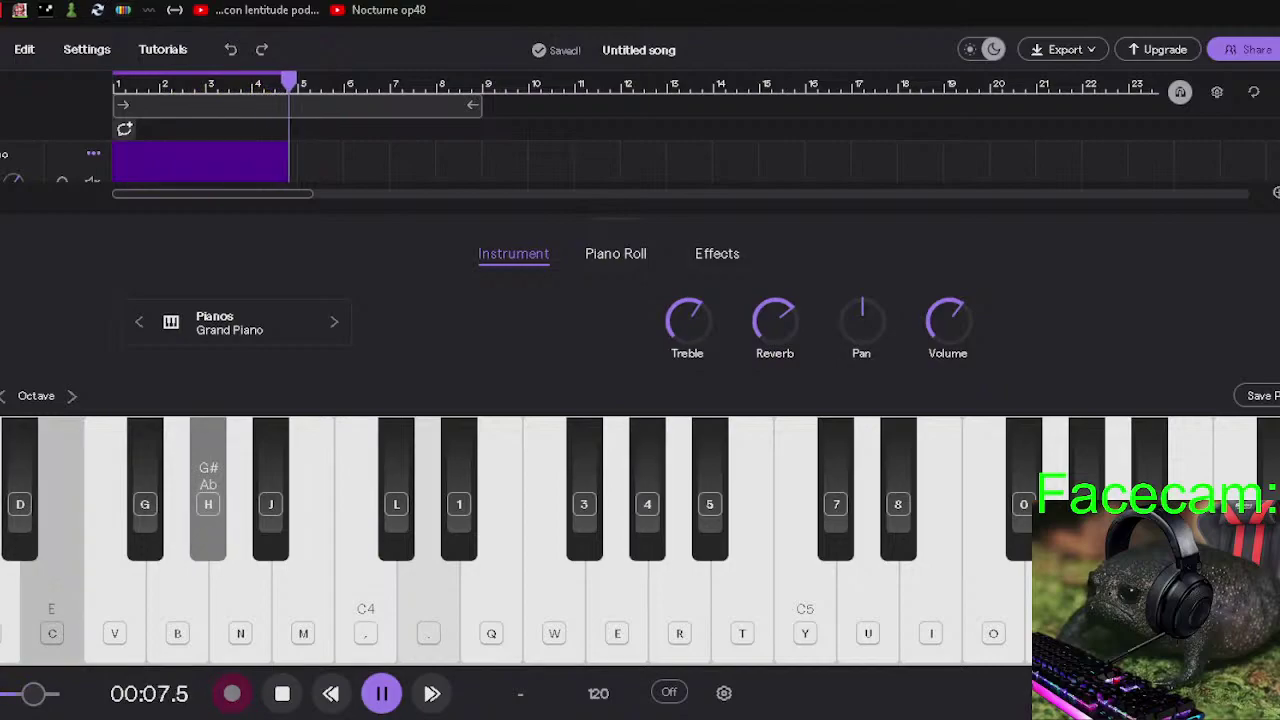
key("g")
key("1")
key("c")
key("l")
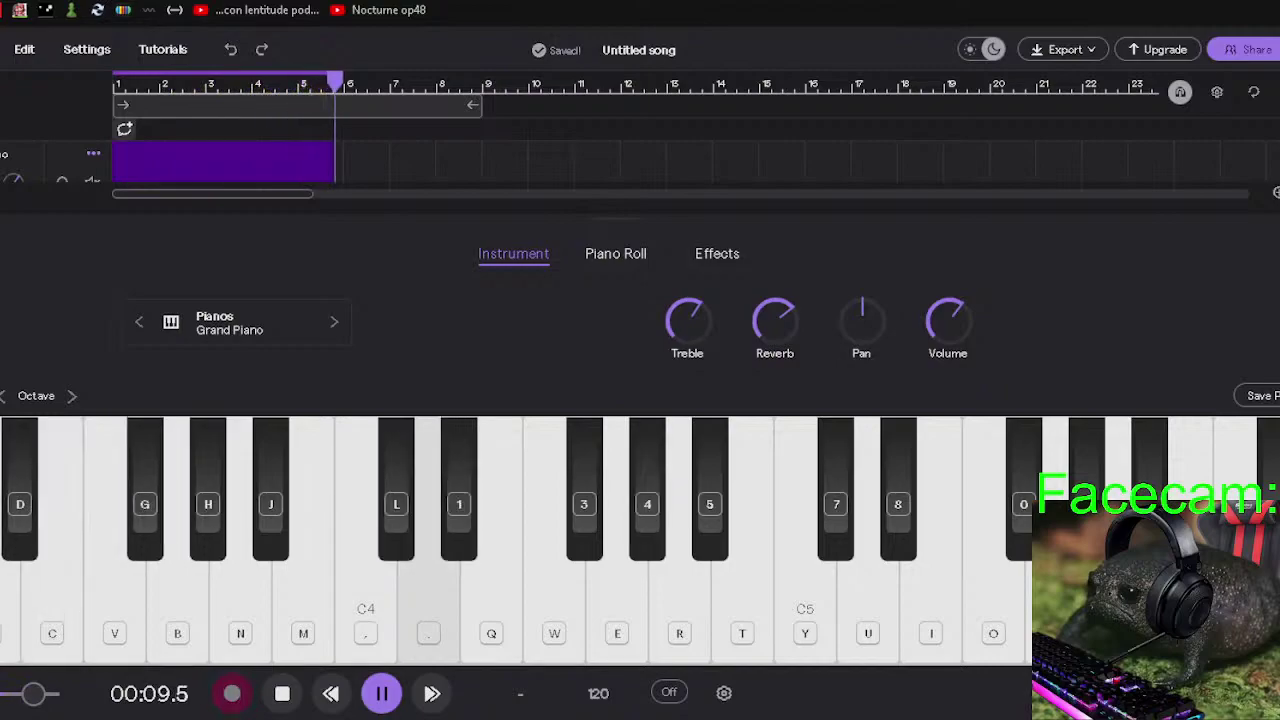
key("l")
key("4")
key("c")
key("g")
key("1")
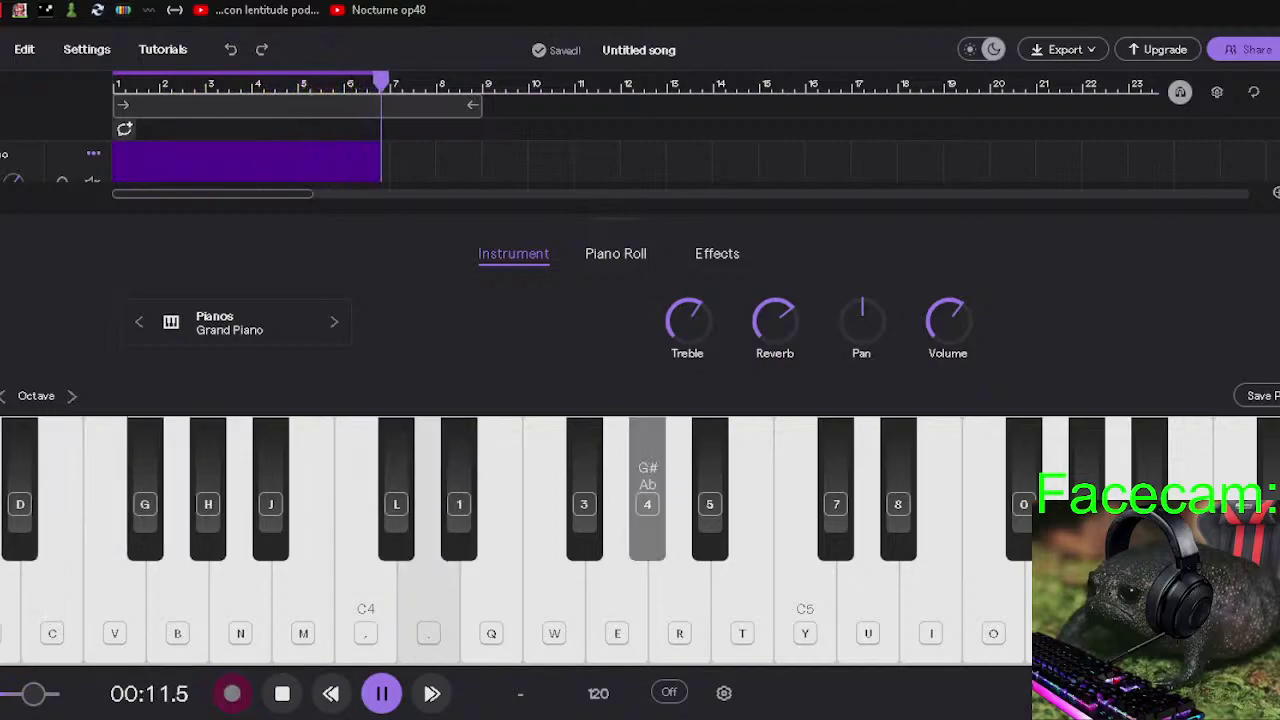
key("h")
key("q")
key("g")
key("1")
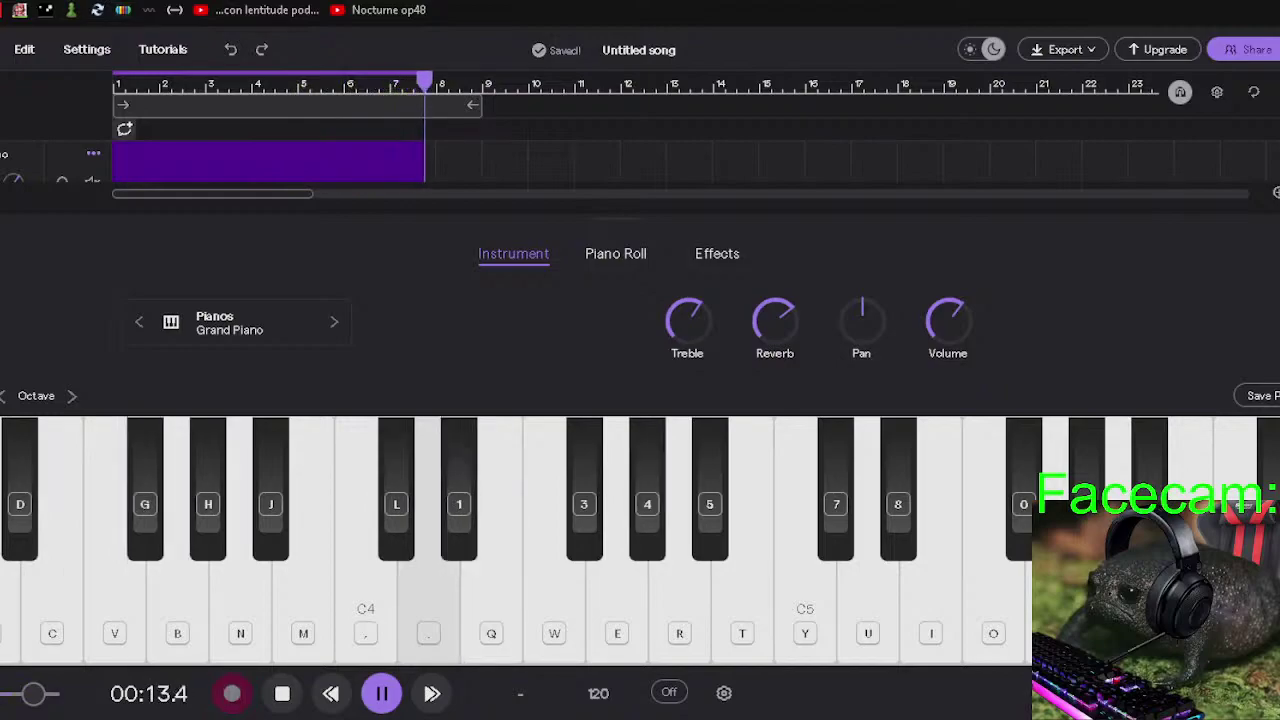
key("b")
key("1")
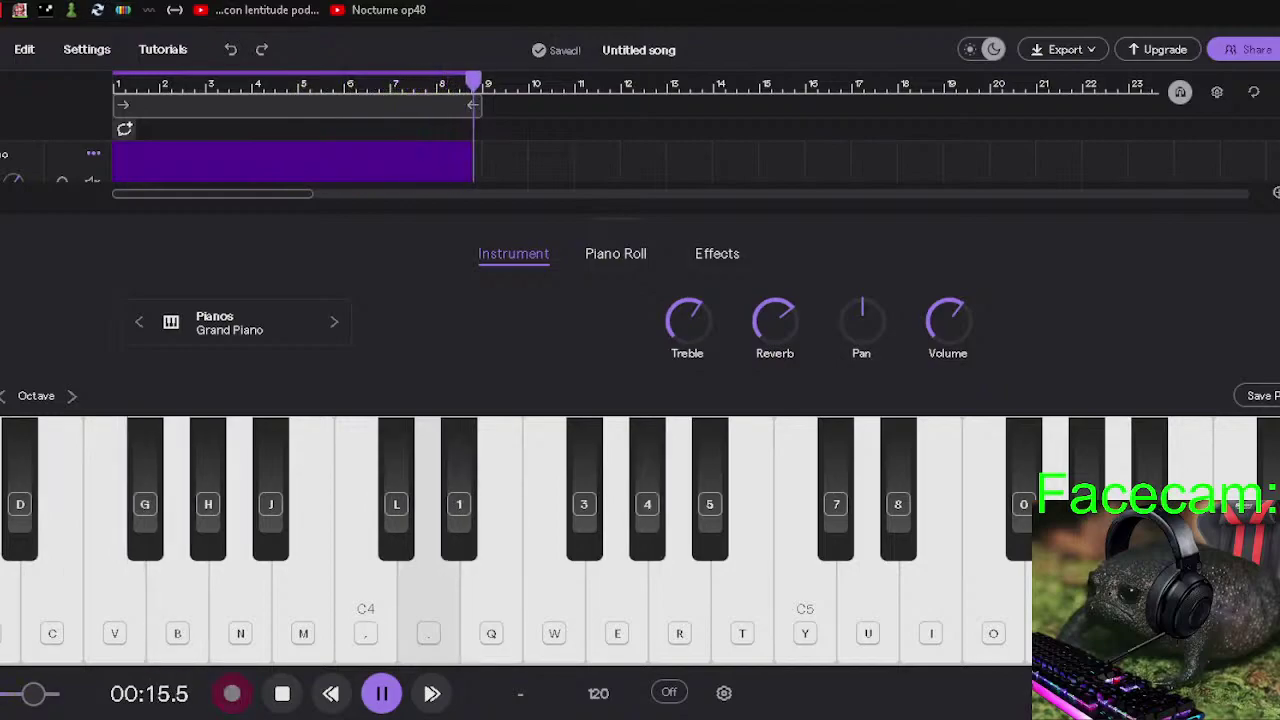
key("4")
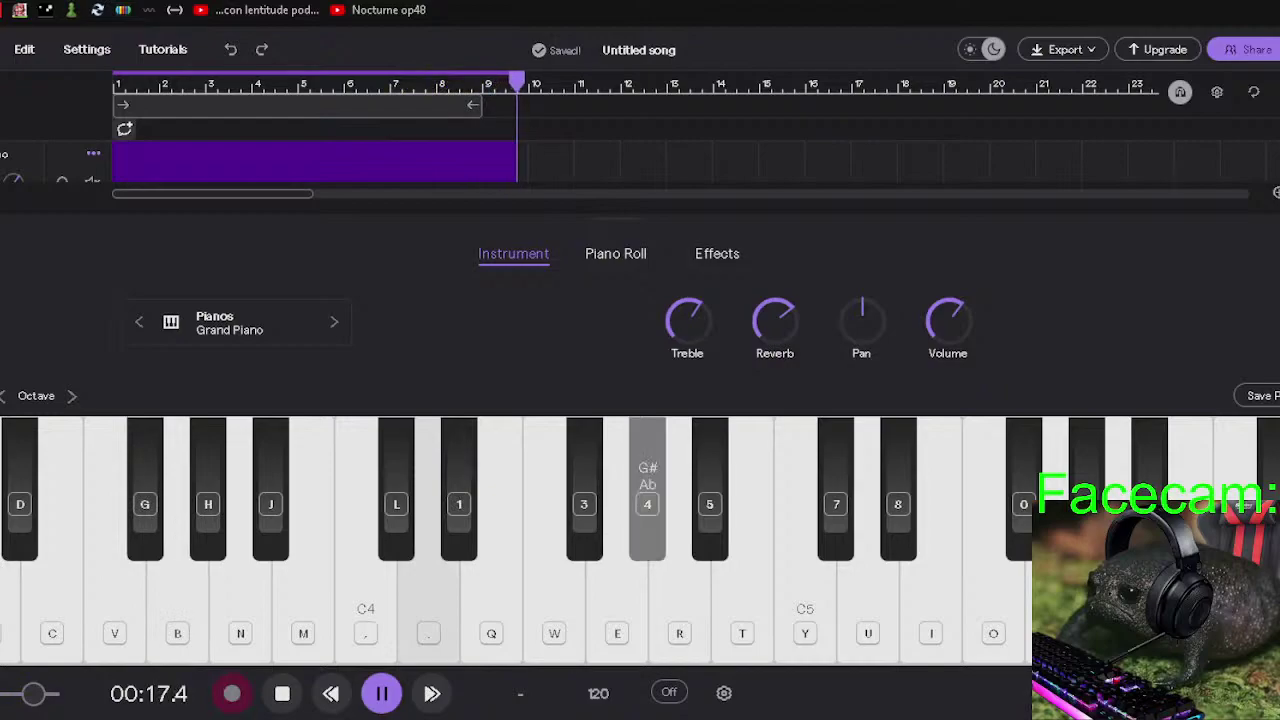
Continue the take from bar 10 with repeated B3 and B4 octaves to nearly bar 14, adding bass notes and D#4, G#4 accents.
key("c")
key("t")
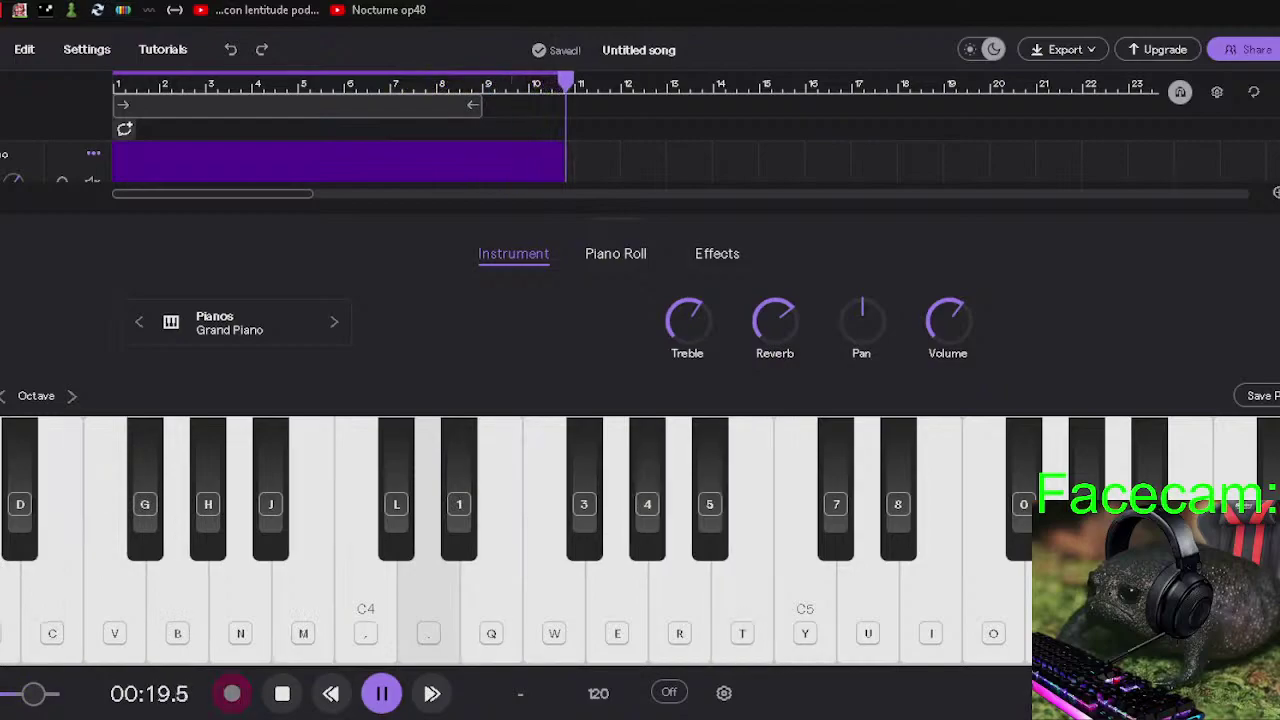
key("1")
key("4")
key("m")
key("t")
key("m")
key("t")
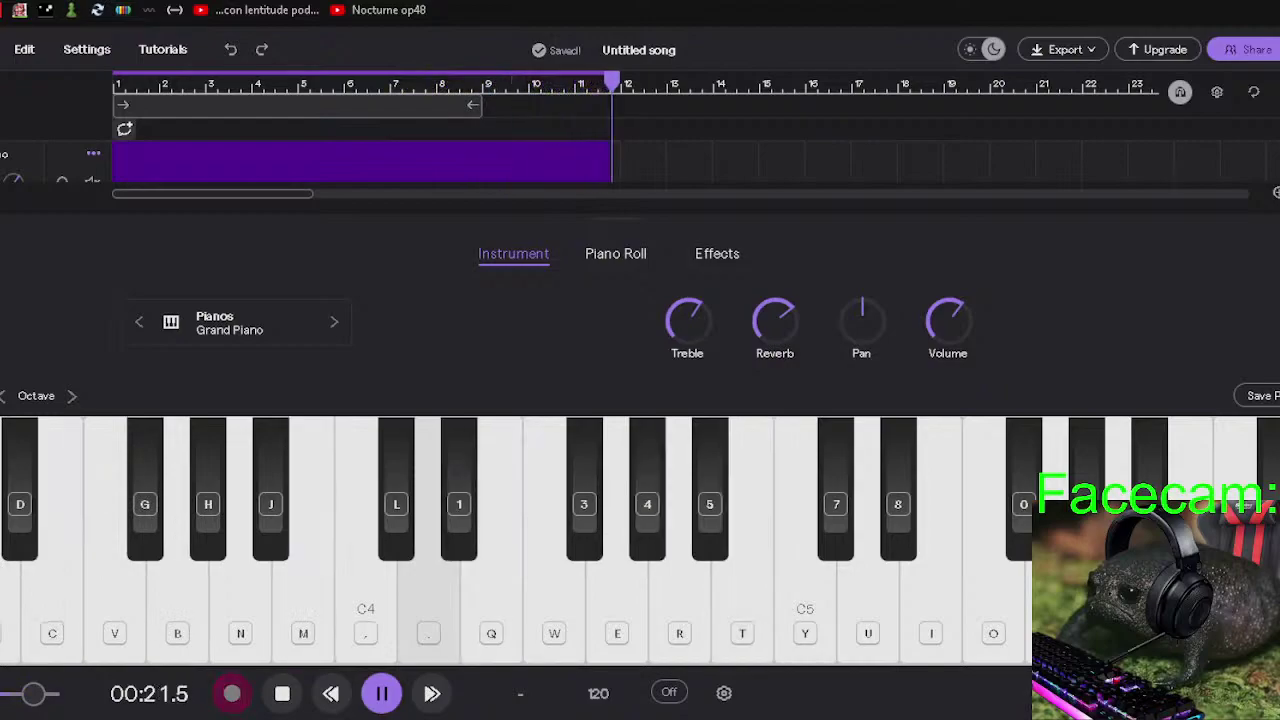
key("m")
key("t")
key("c")
key("m")
key("t")
key("m")
key("t")
key("m")
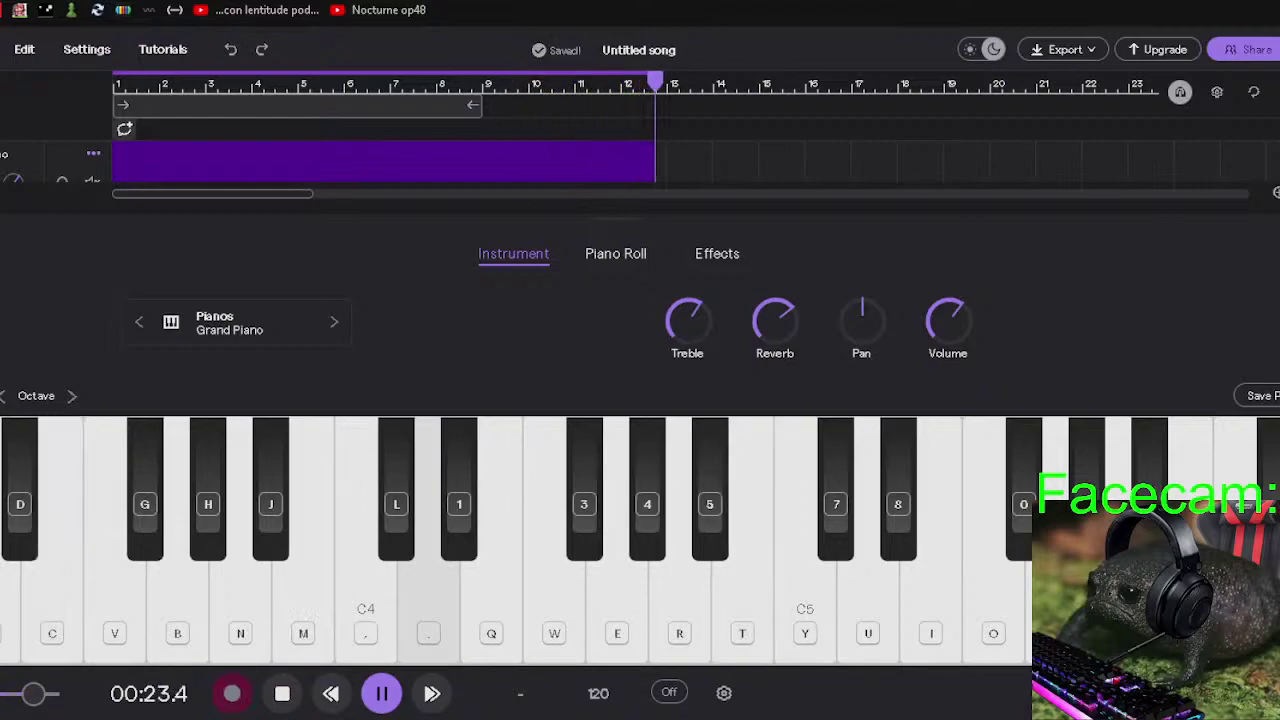
key("t")
key("m")
key("t")
key("m")
key("t")
key("m")
key("t")
key("m")
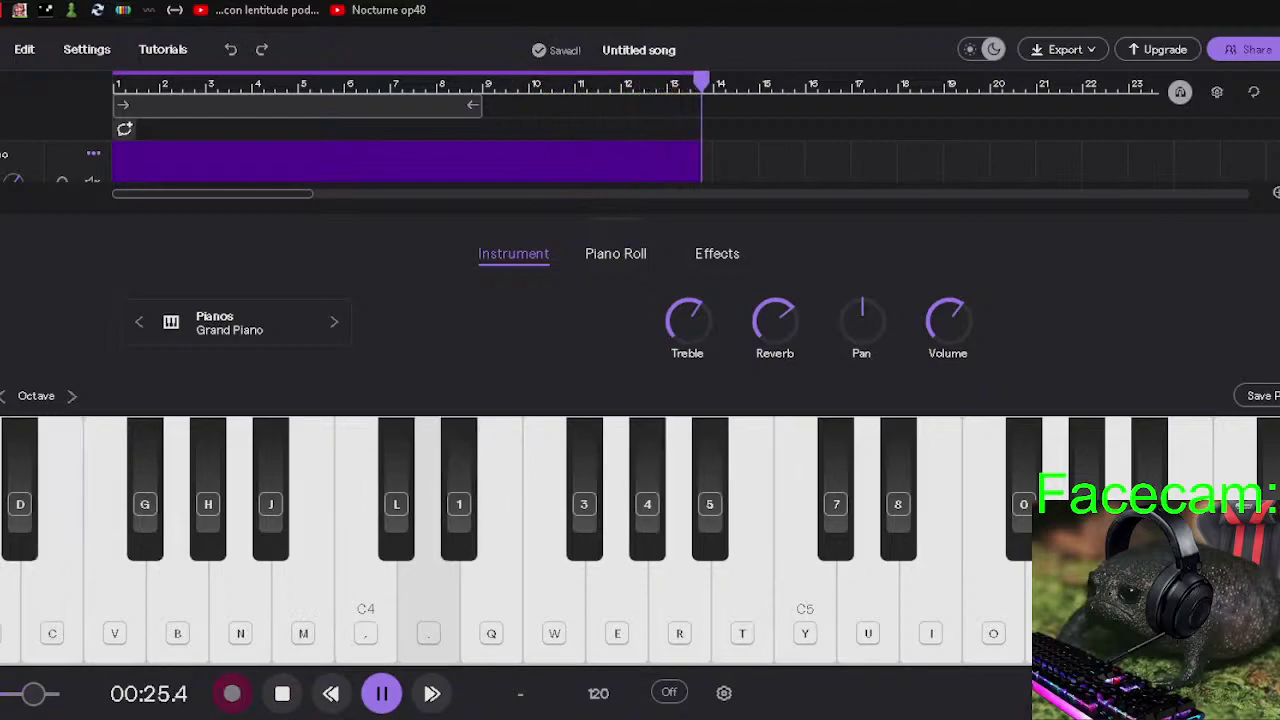
Continue with repeated B3 under G#4 and G4, hold a closing G# minor chord after bar 16, and stop recording after bar 19.
key("m")
key("5")
key("h")
key("m")
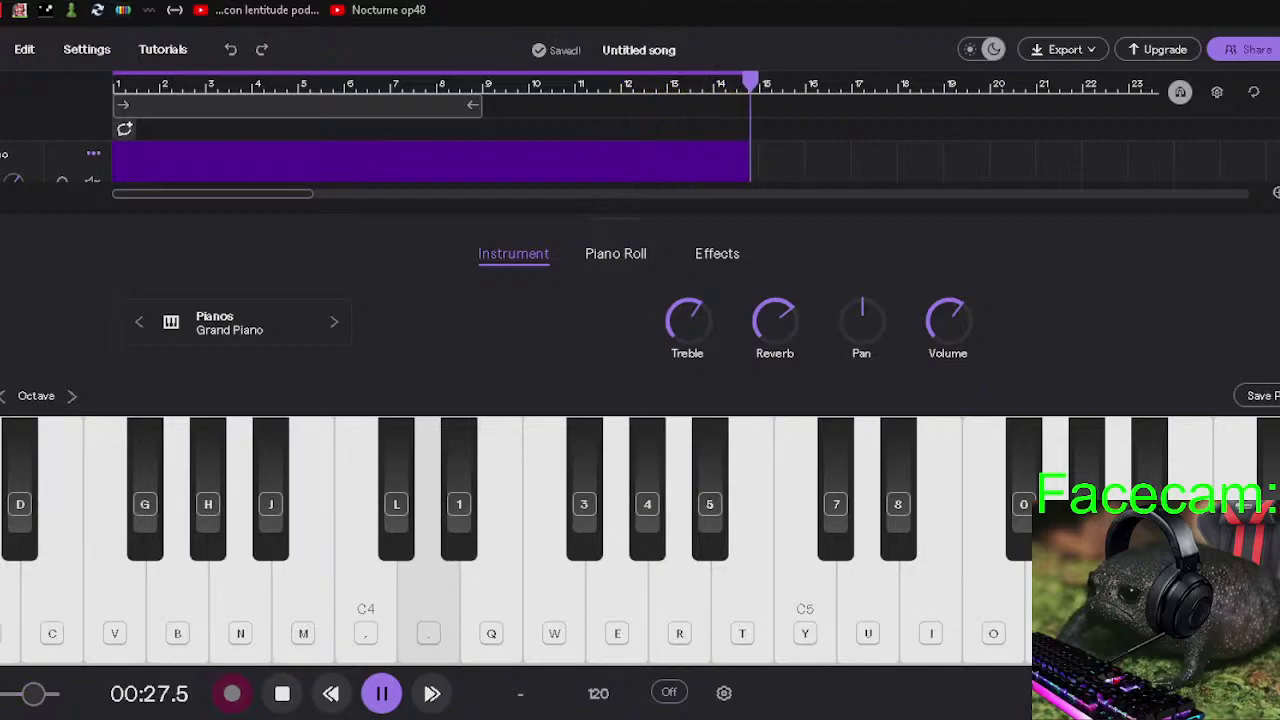
key("m")
key("e")
key("m")
key("e")
key("m")
key("e")
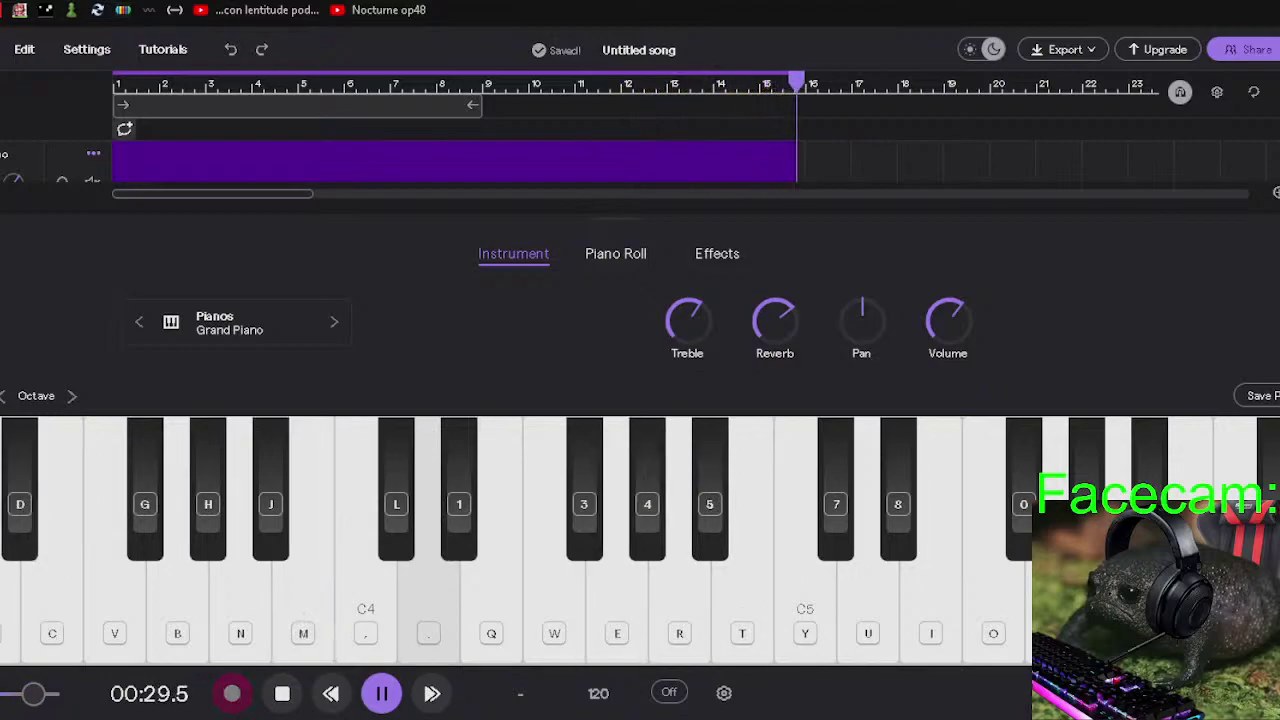
key("m")
key("e")
key("m")
key("h")
key("1")
key("4")
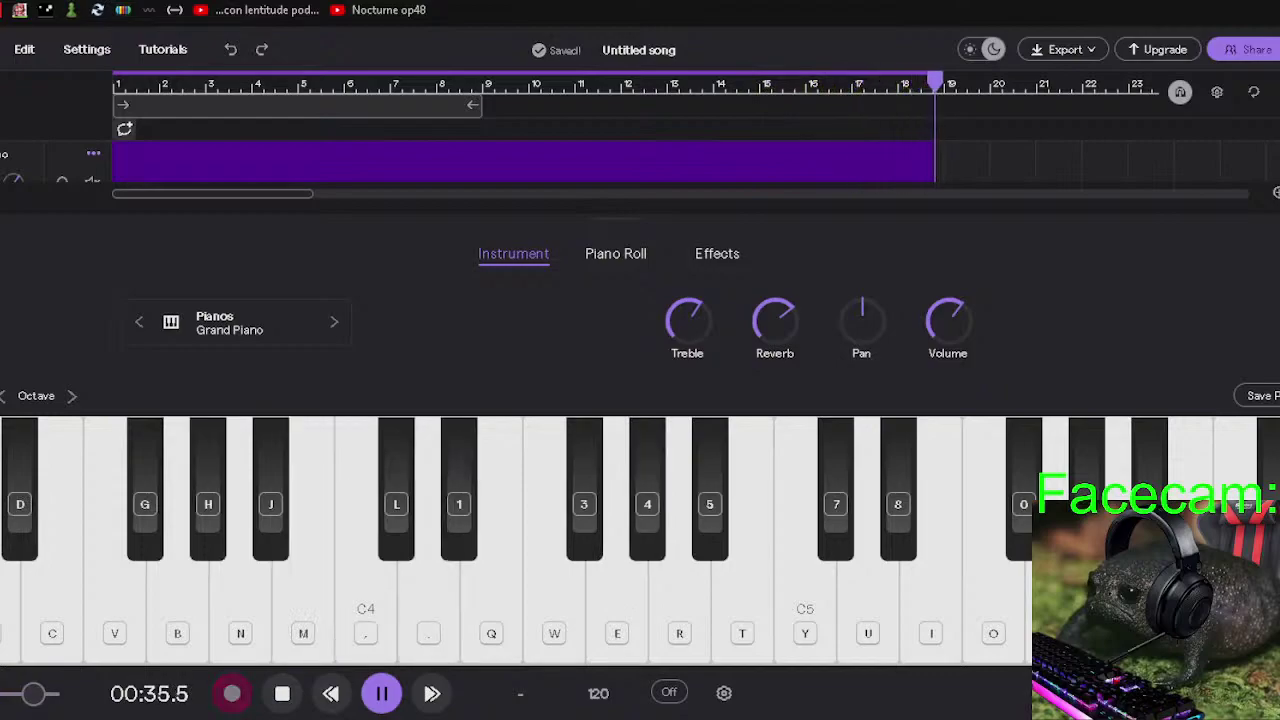
key("n")
key("space")
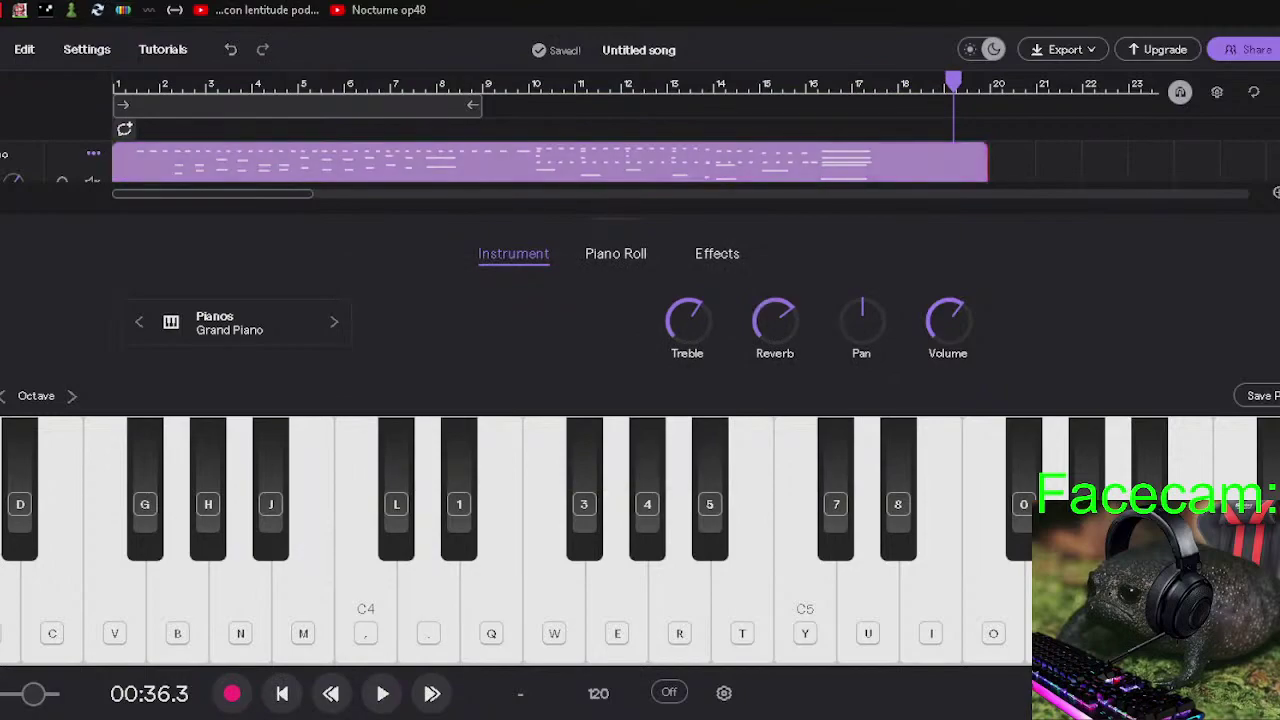
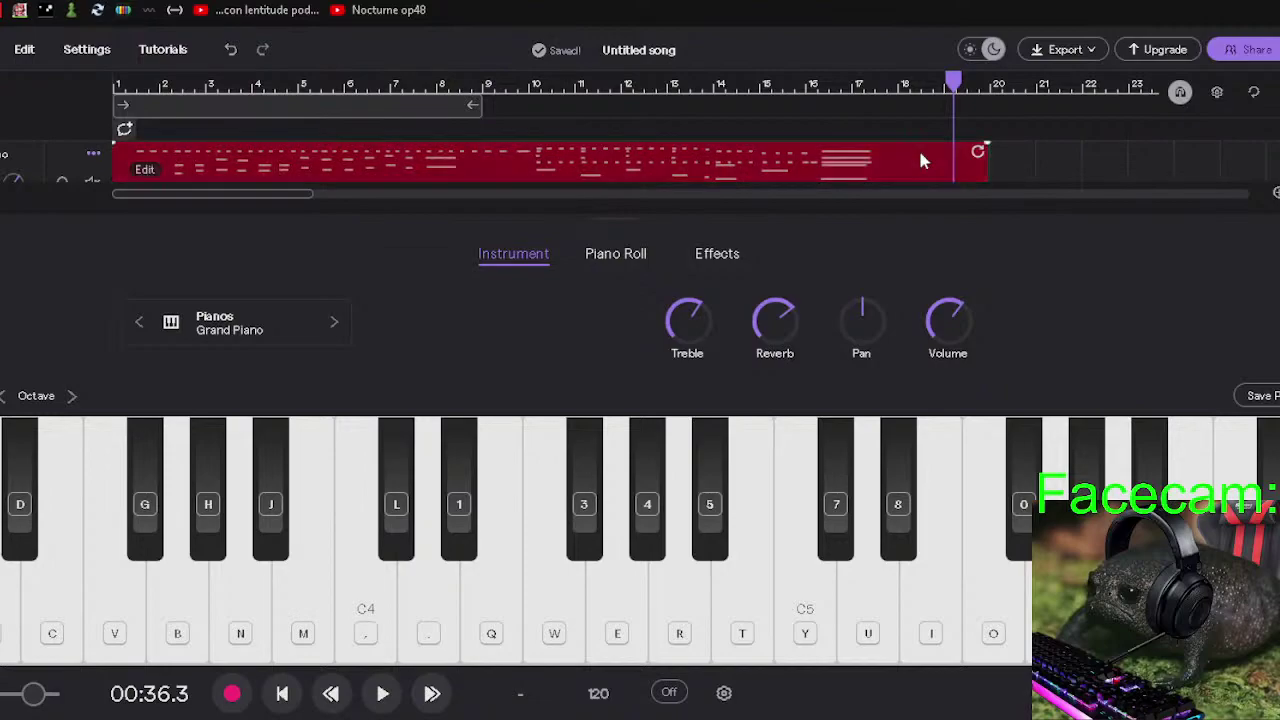
Open the recorded take in the piano roll, examine its notes across the full range, and switch to the selection tool.
left_click(597, 262)
scroll(612, 418, "down", 2)
scroll(600, 496, "up", 1)
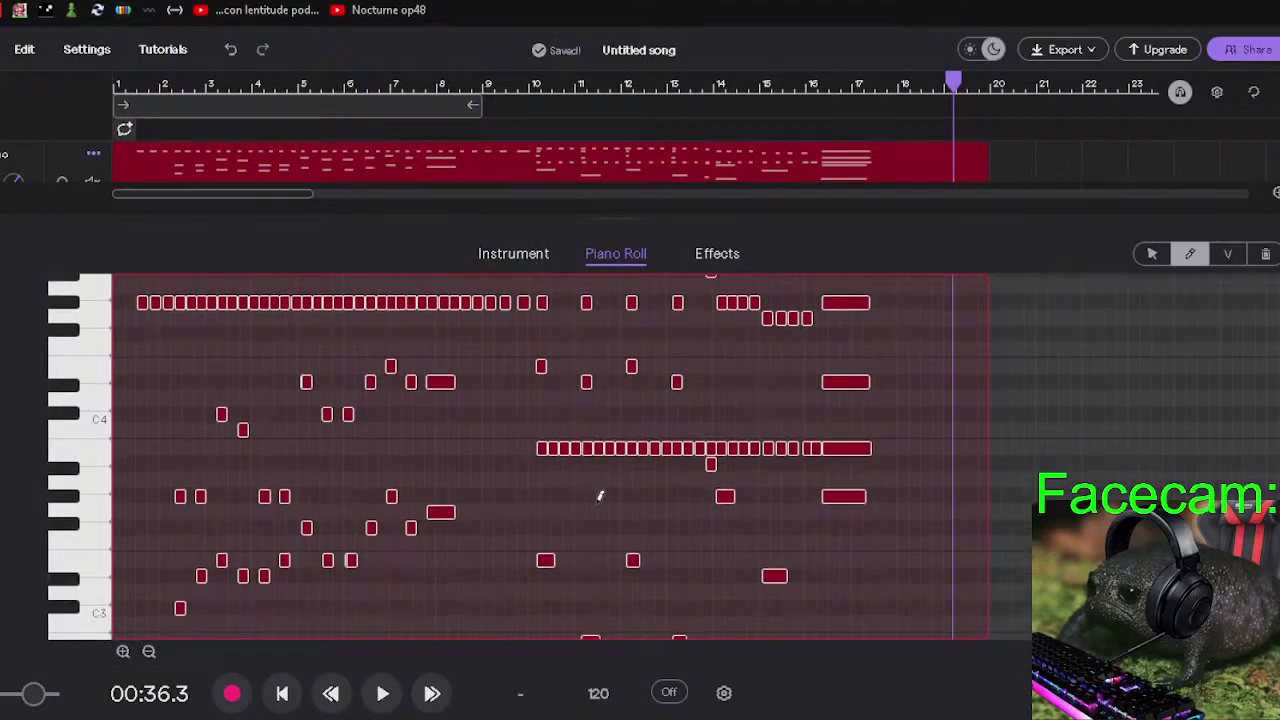
scroll(600, 496, "down", 3)
scroll(557, 529, "up", 3)
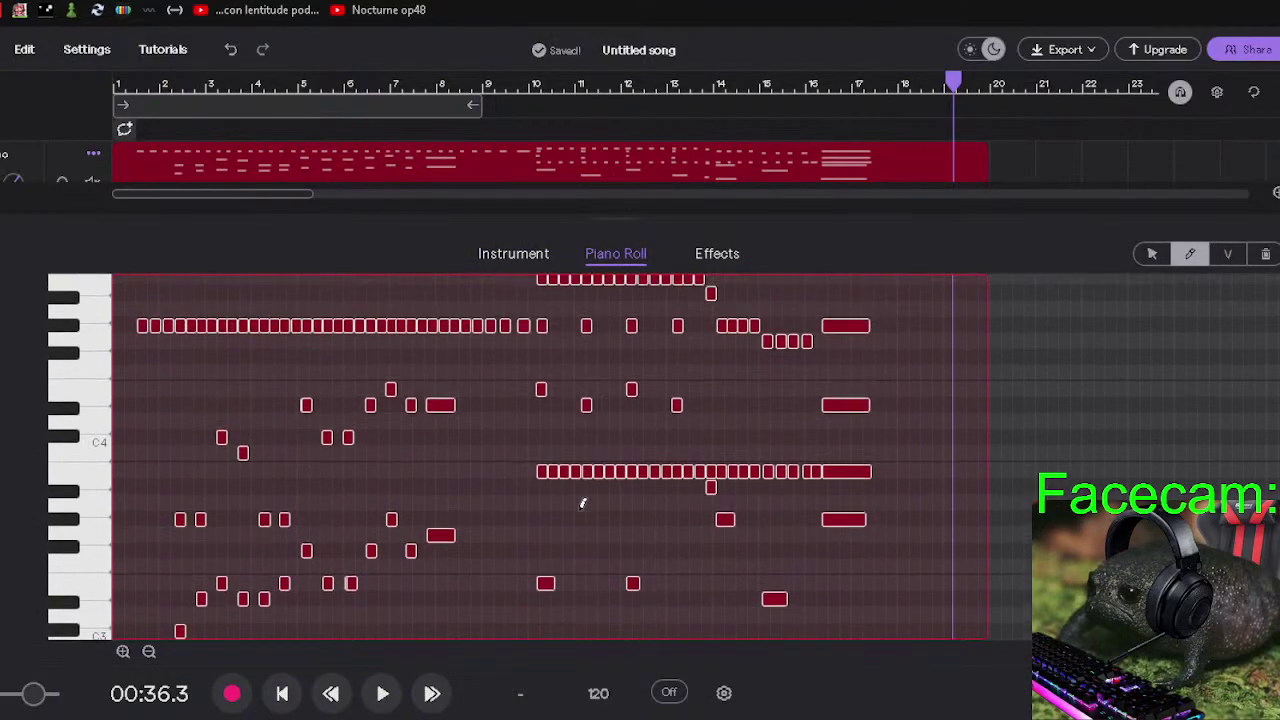
scroll(578, 497, "up", 1)
scroll(570, 488, "down", 1)
left_click(148, 651)
left_click(148, 651)
scroll(297, 508, "up", 1)
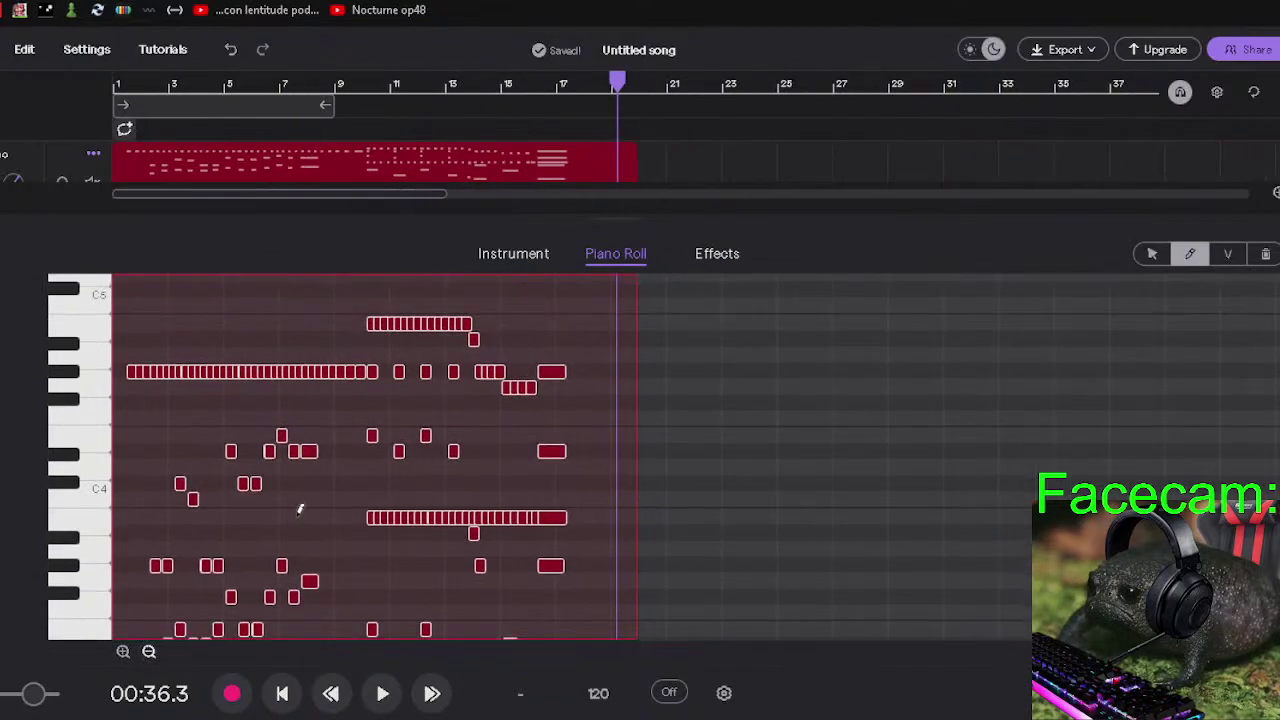
scroll(309, 467, "down", 3)
scroll(309, 465, "down", 2)
scroll(307, 465, "up", 4)
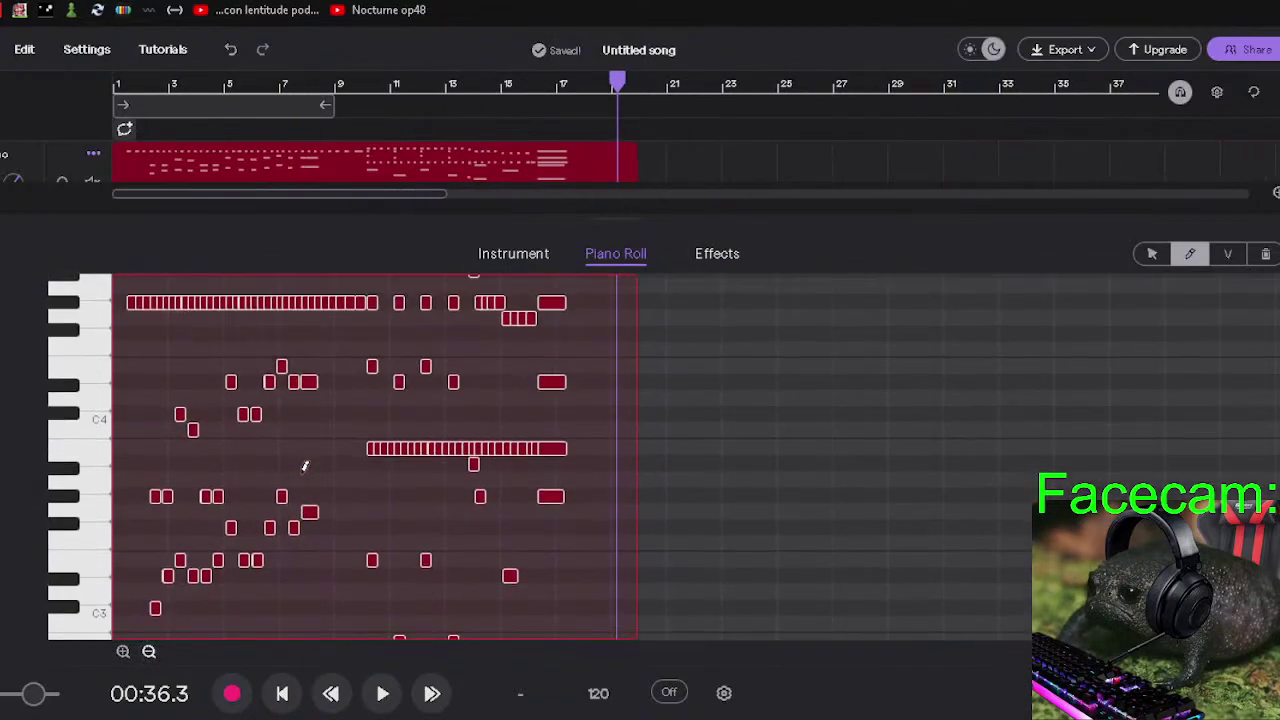
scroll(470, 445, "up", 3)
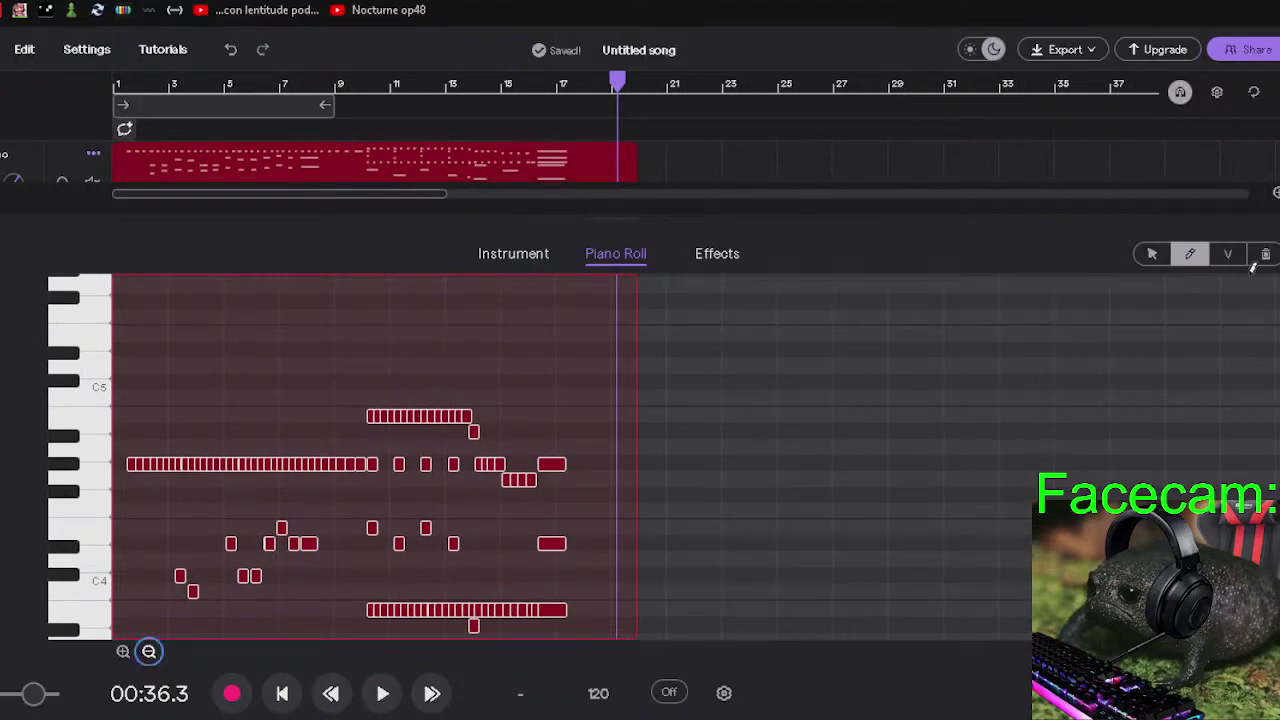
scroll(287, 518, "down", 3)
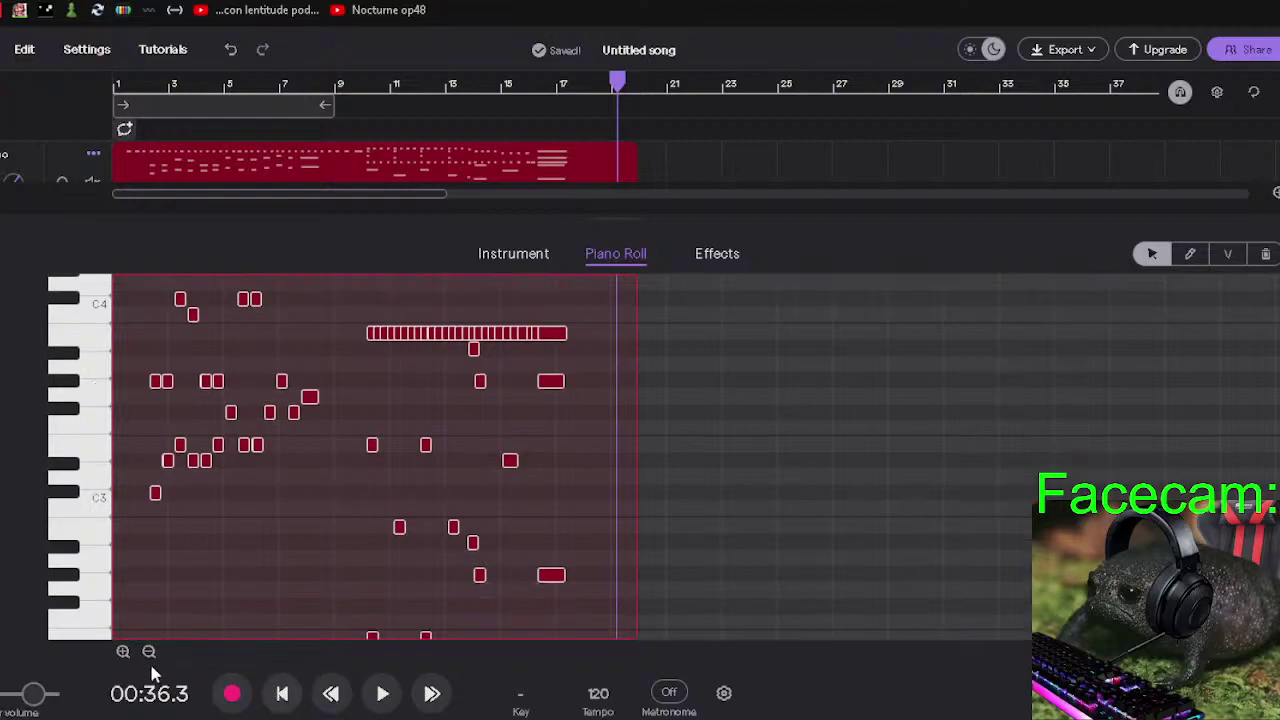
Examine the timing and length of the individual notes in the take's opening bars 1 to 6.
left_click(123, 652)
left_click(123, 652)
left_click(123, 652)
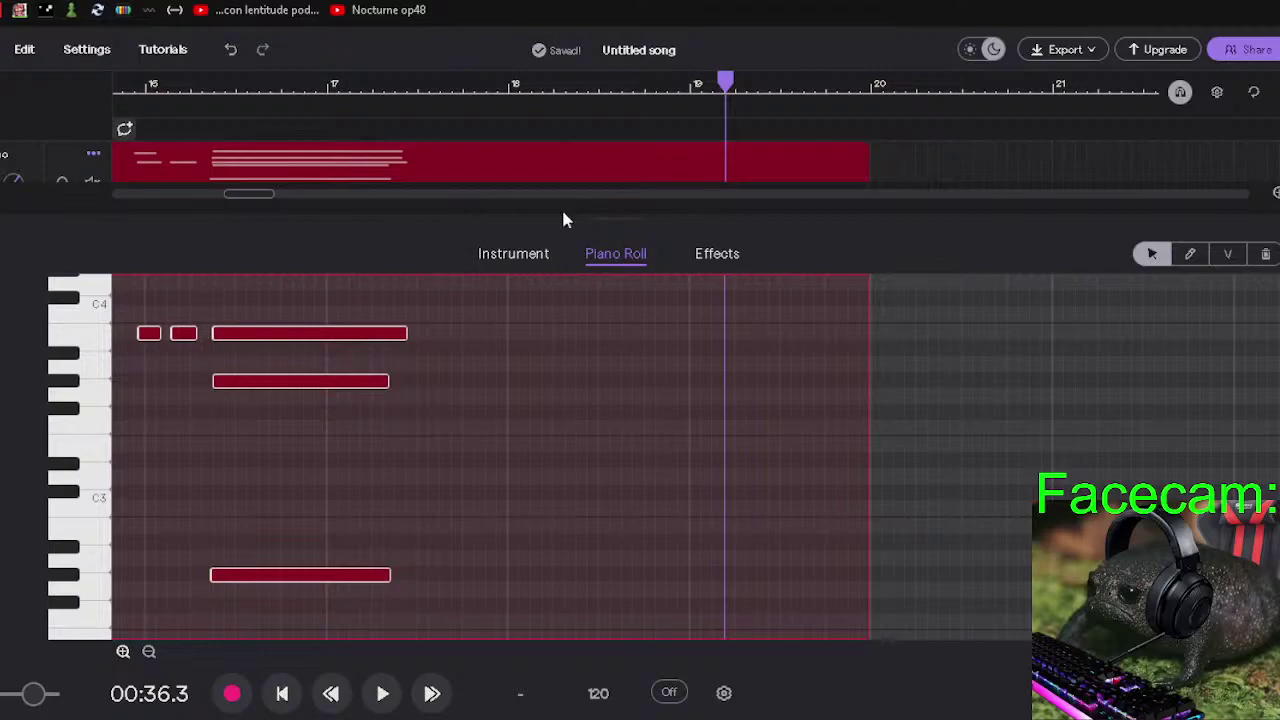
left_click_drag(249, 193, 115, 204)
scroll(506, 438, "up", 6)
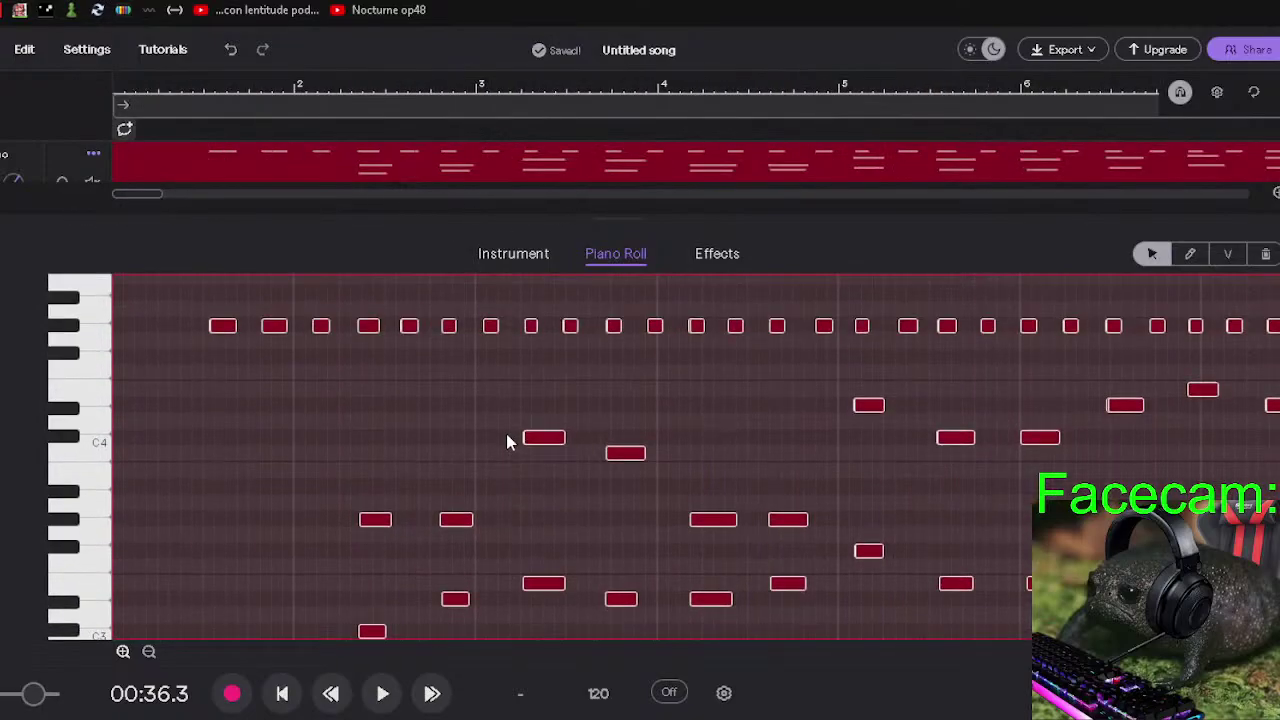
scroll(506, 440, "down", 2)
scroll(507, 438, "down", 5)
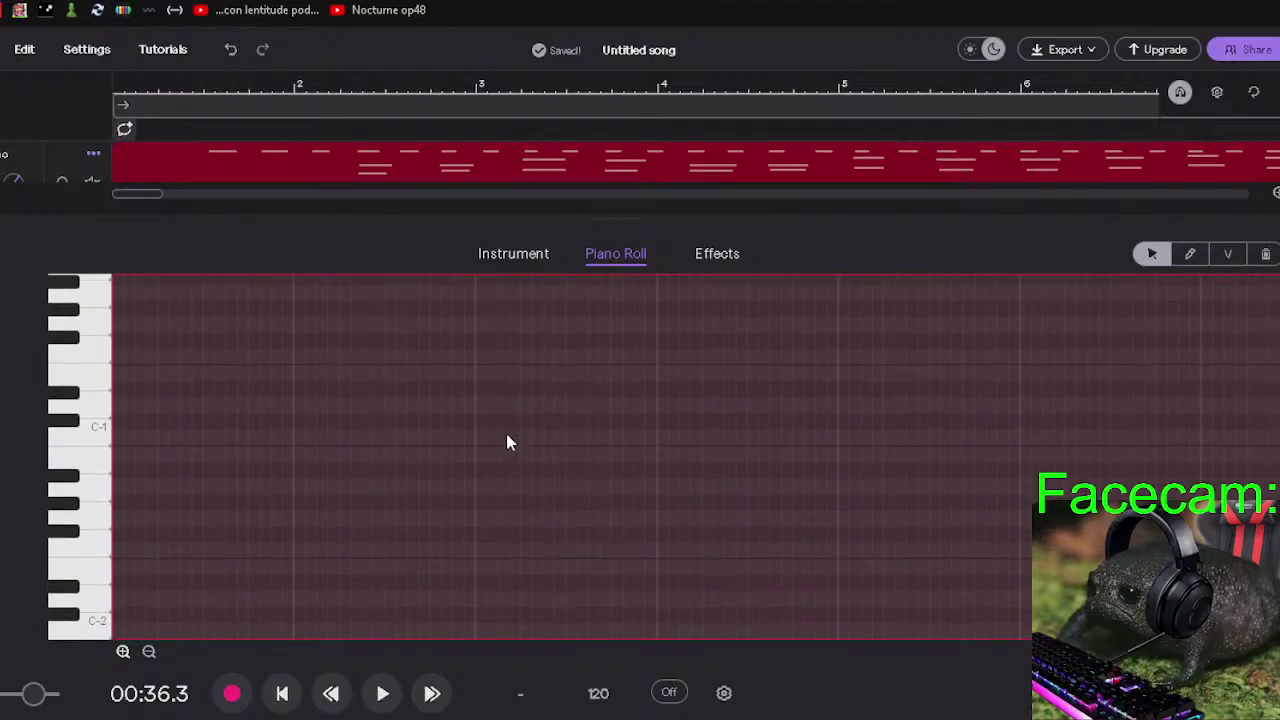
scroll(506, 443, "up", 5)
scroll(502, 447, "up", 4)
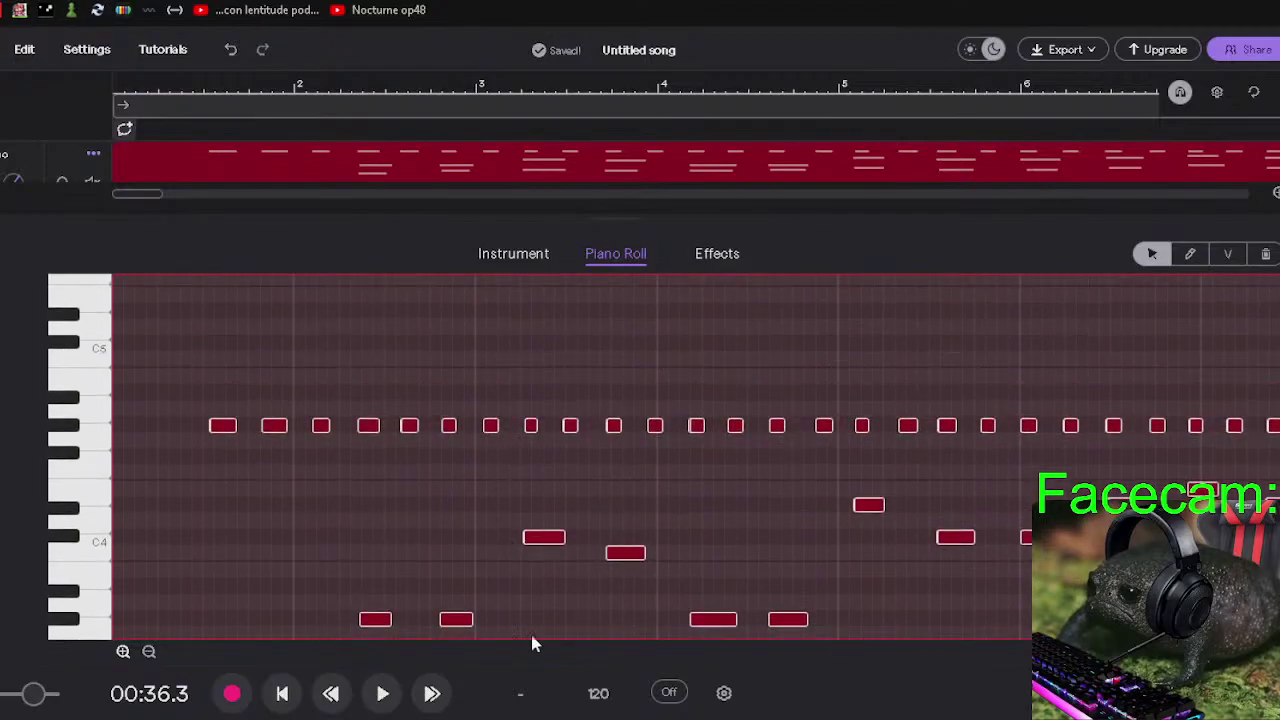
Compare the note layout of the opening passage with the repeated octaves and closing chord in bars 10 to 17.
left_click(148, 652)
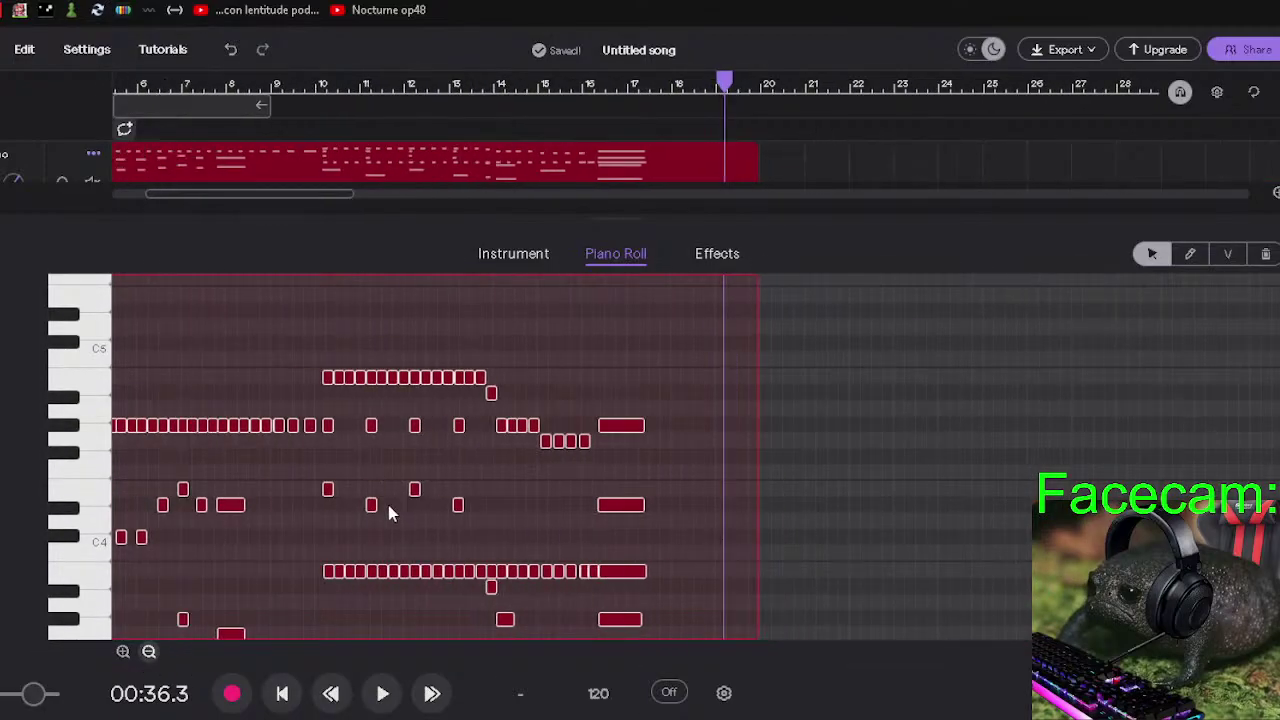
scroll(388, 507, "down", 1)
scroll(388, 512, "down", 2)
scroll(388, 512, "up", 2)
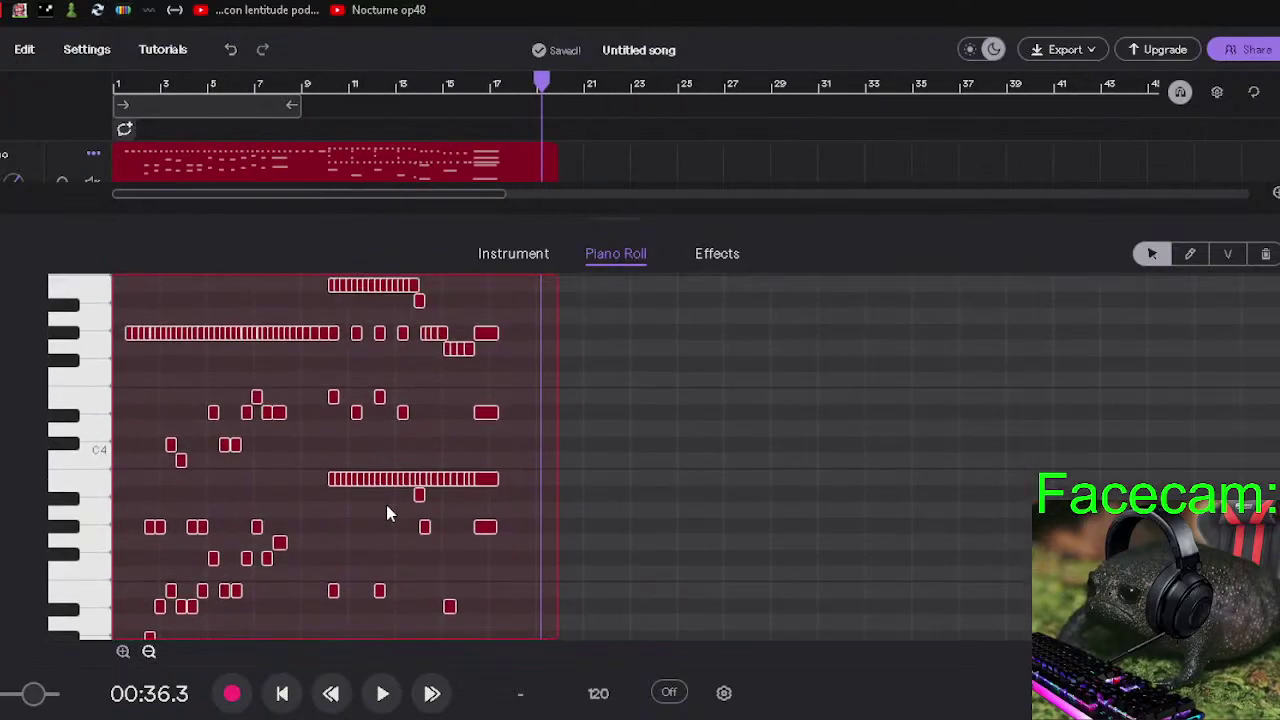
left_click(123, 652)
left_click(123, 652)
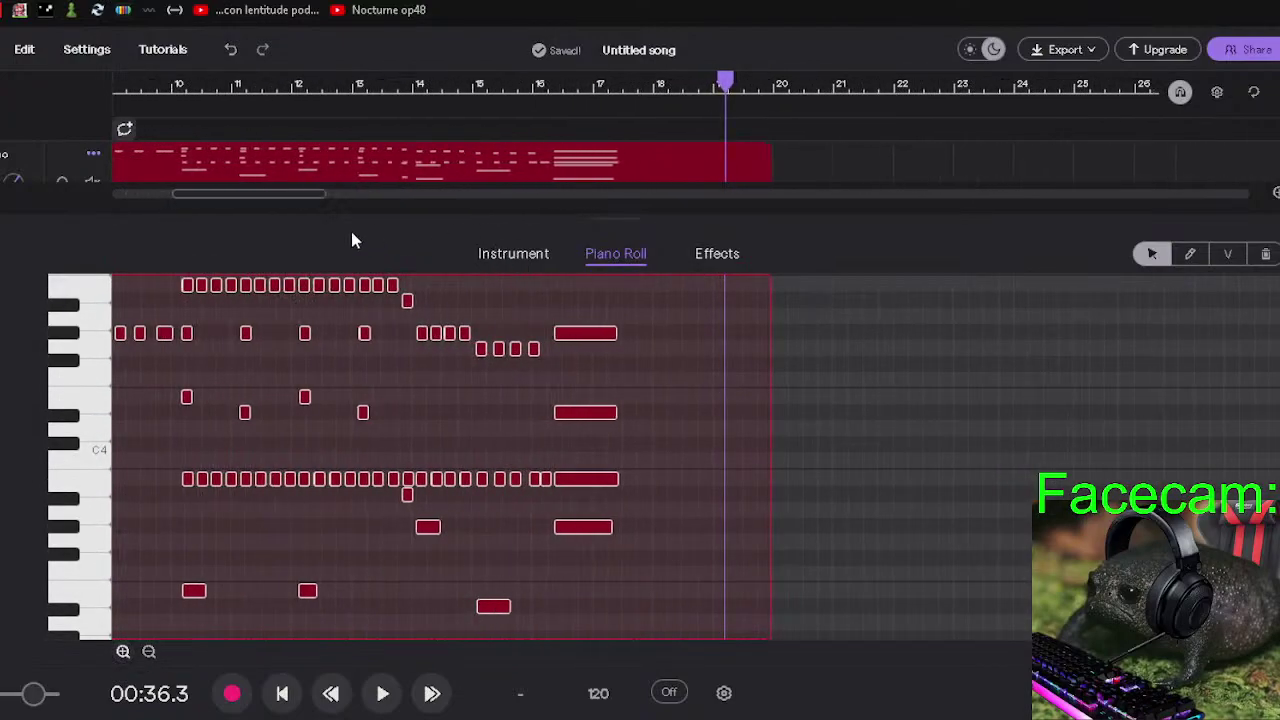
left_click_drag(250, 196, 94, 200)
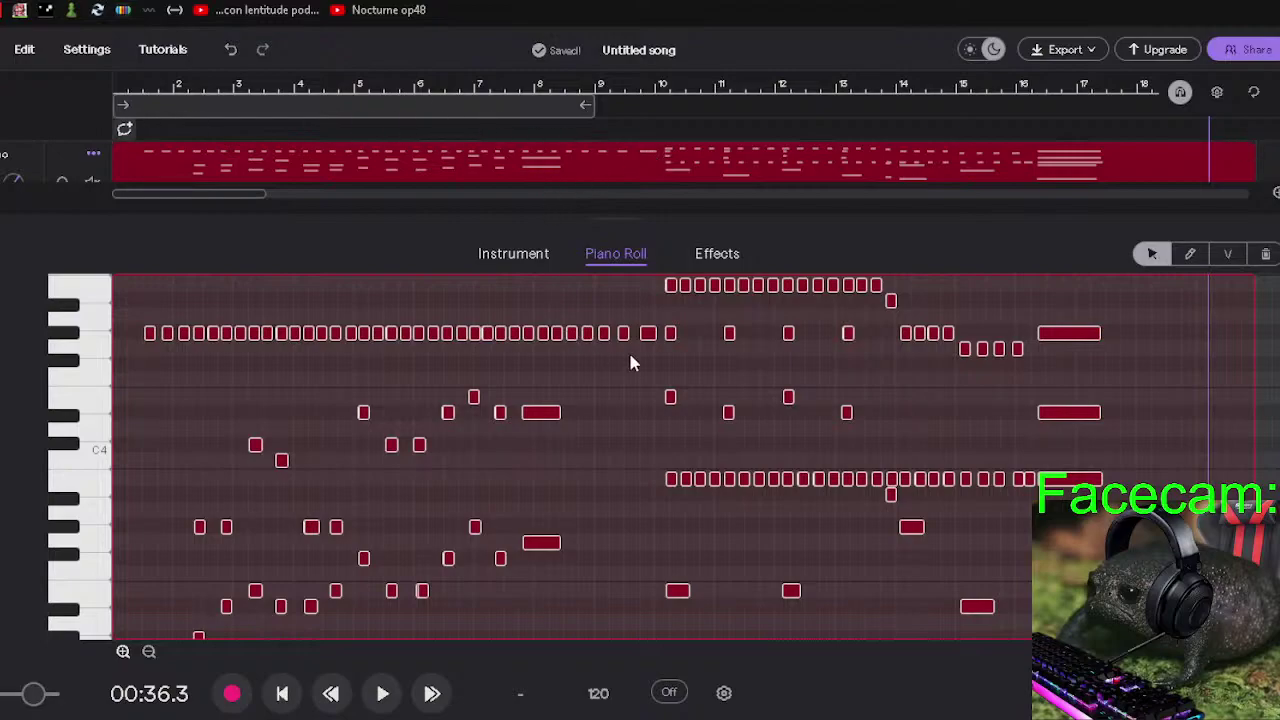
scroll(630, 362, "down", 2)
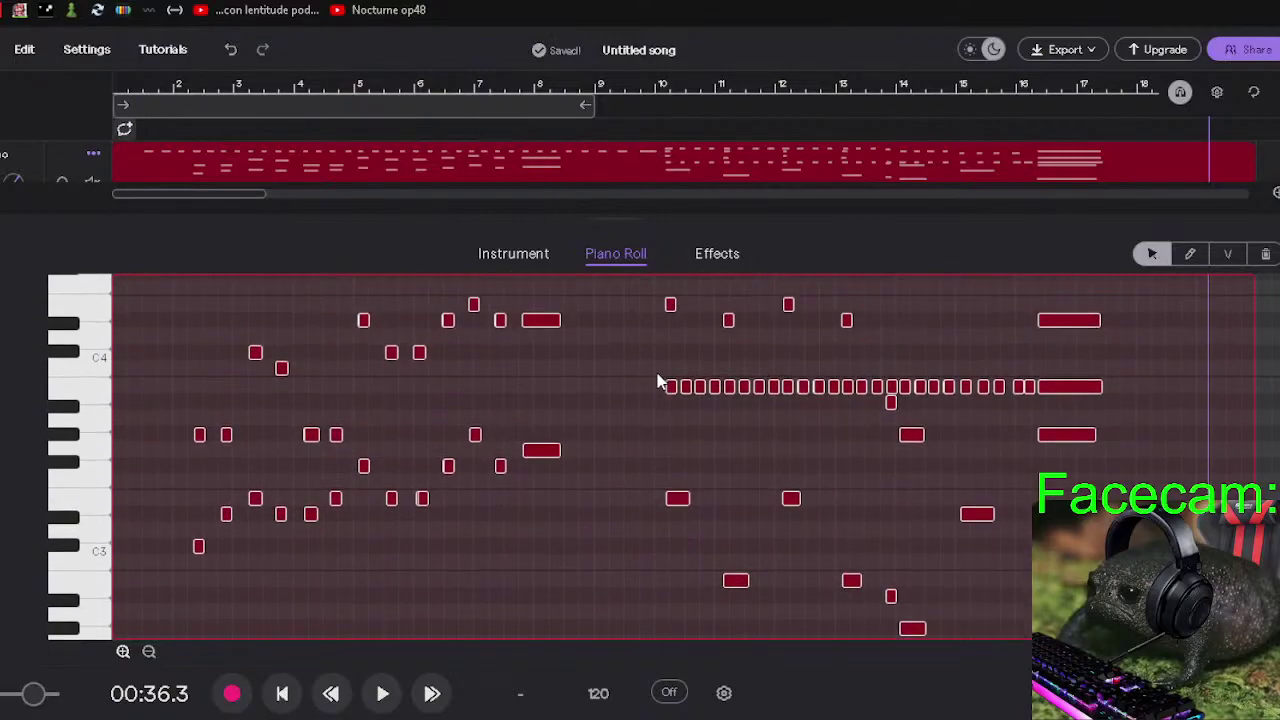
Examine the repeated upper notes and the lower accompaniment notes in the take's bars 1 to 7.
scroll(658, 382, "up", 3)
scroll(154, 391, "up", 1)
scroll(217, 360, "down", 5)
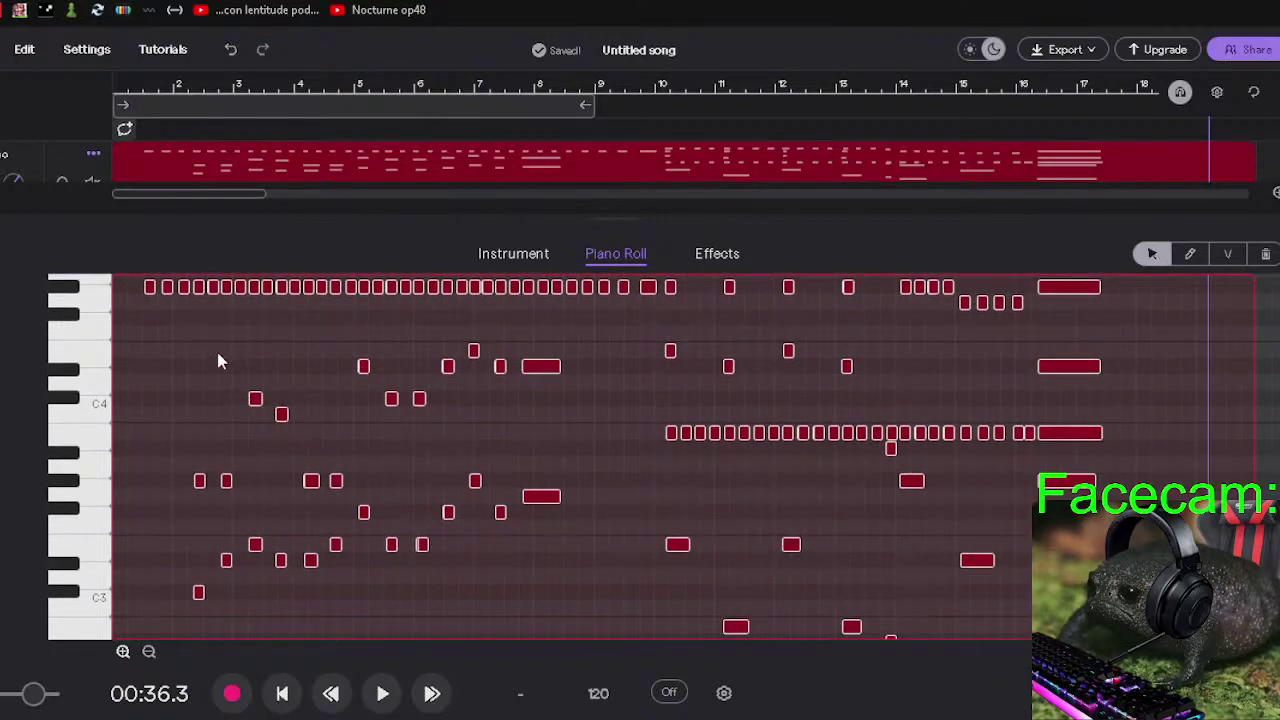
scroll(336, 412, "up", 3)
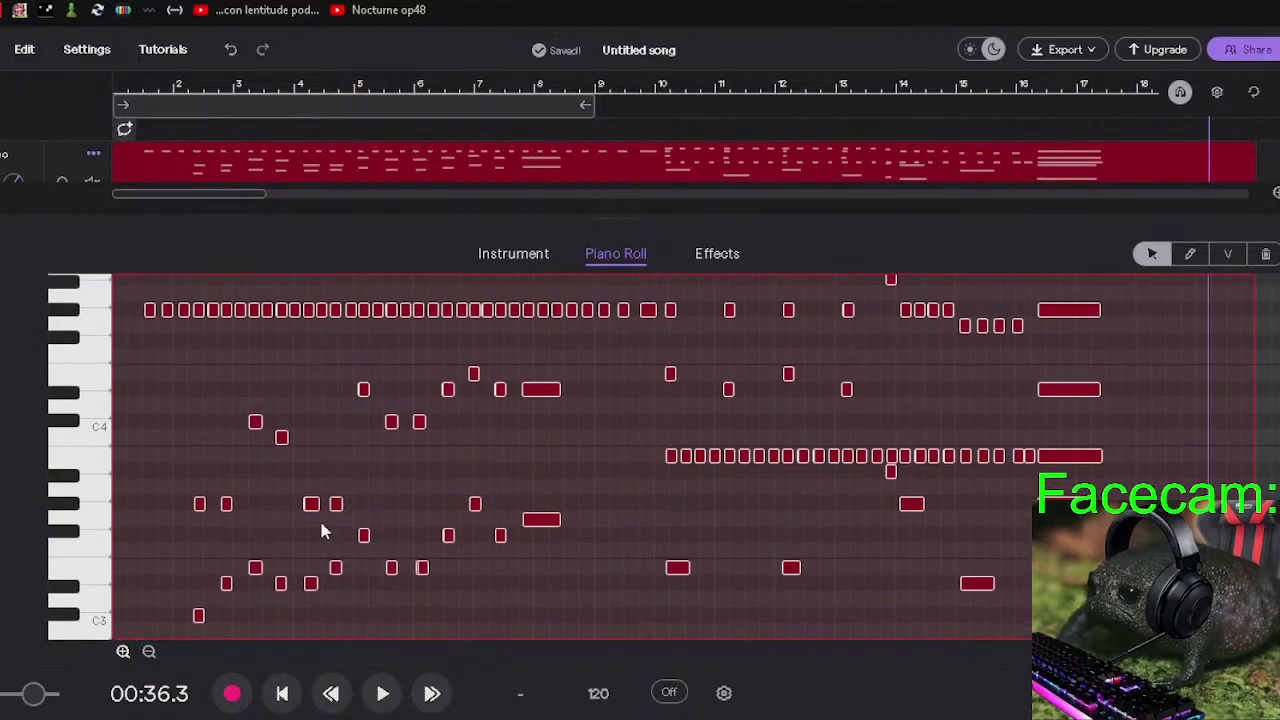
left_click(123, 651)
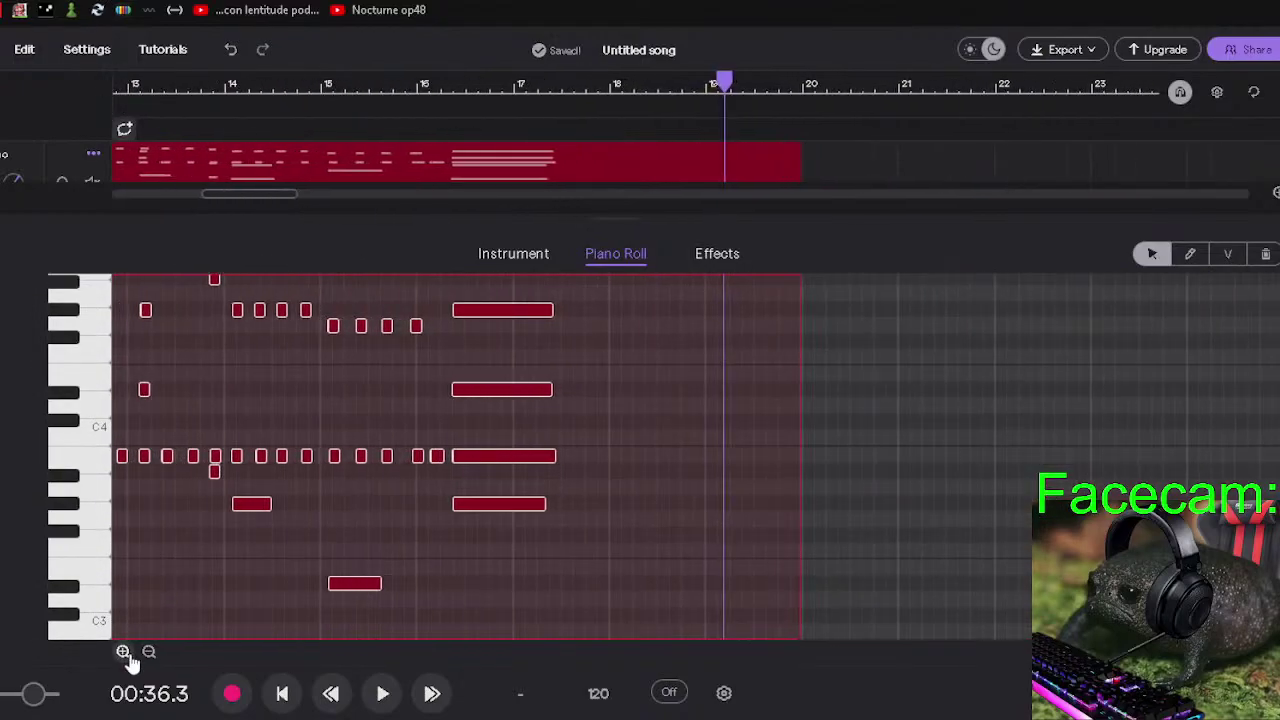
scroll(87, 205, "left", 5)
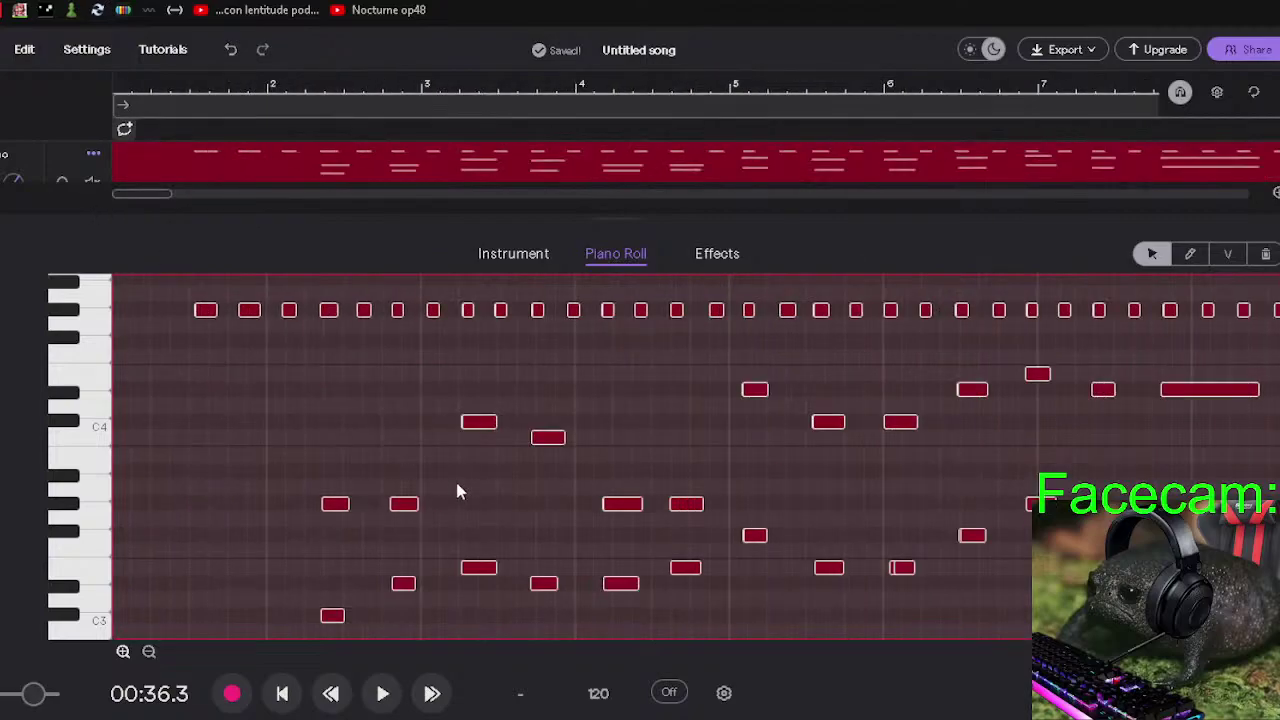
scroll(457, 490, "up", 3)
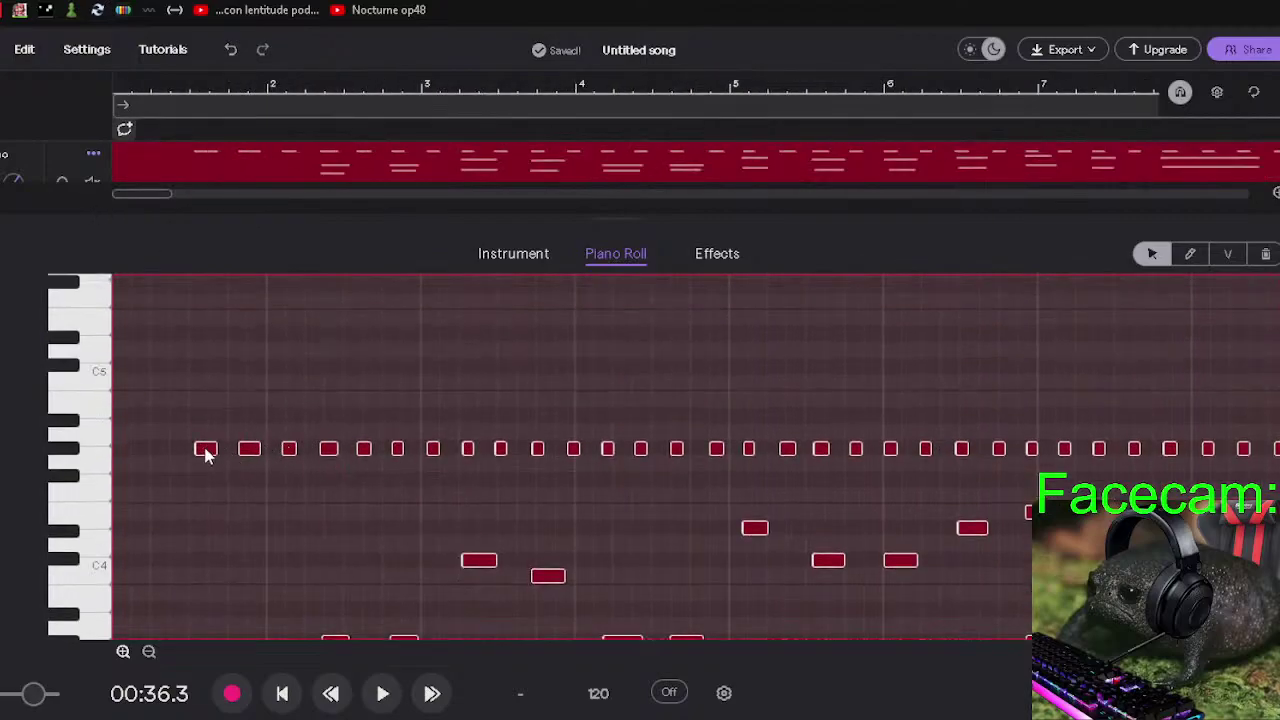
scroll(205, 452, "down", 6)
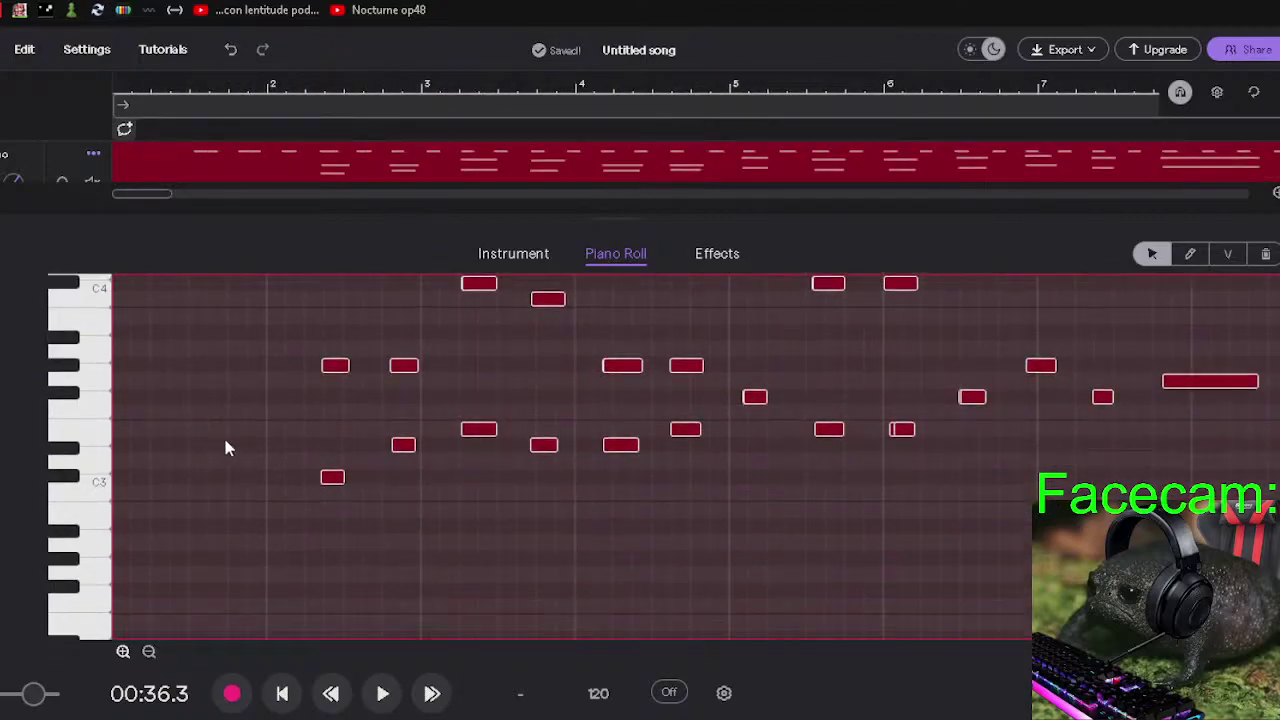
scroll(225, 448, "up", 2)
mouse_move(330, 457)
left_mouse_down()
mouse_move(330, 428)
mouse_move(336, 466)
left_mouse_up()
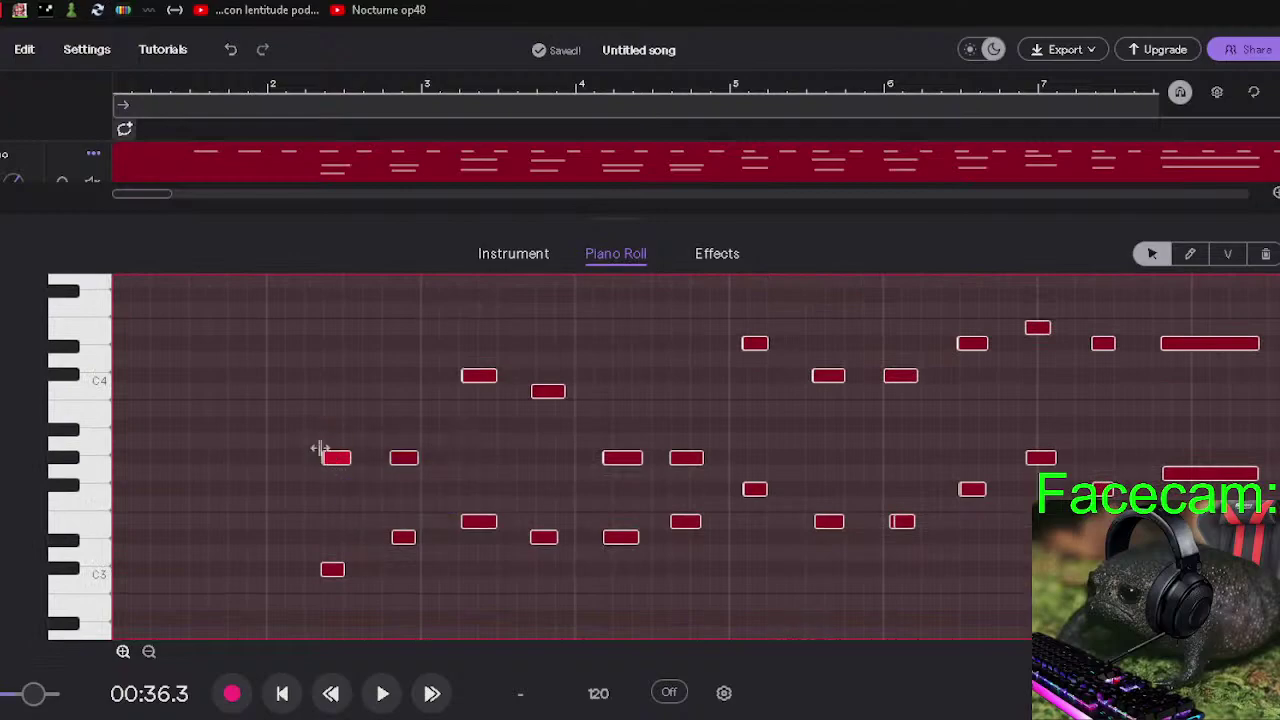
Transpose the song down one octave and play it back from bar 1.
left_click(294, 704)
left_click(381, 696)
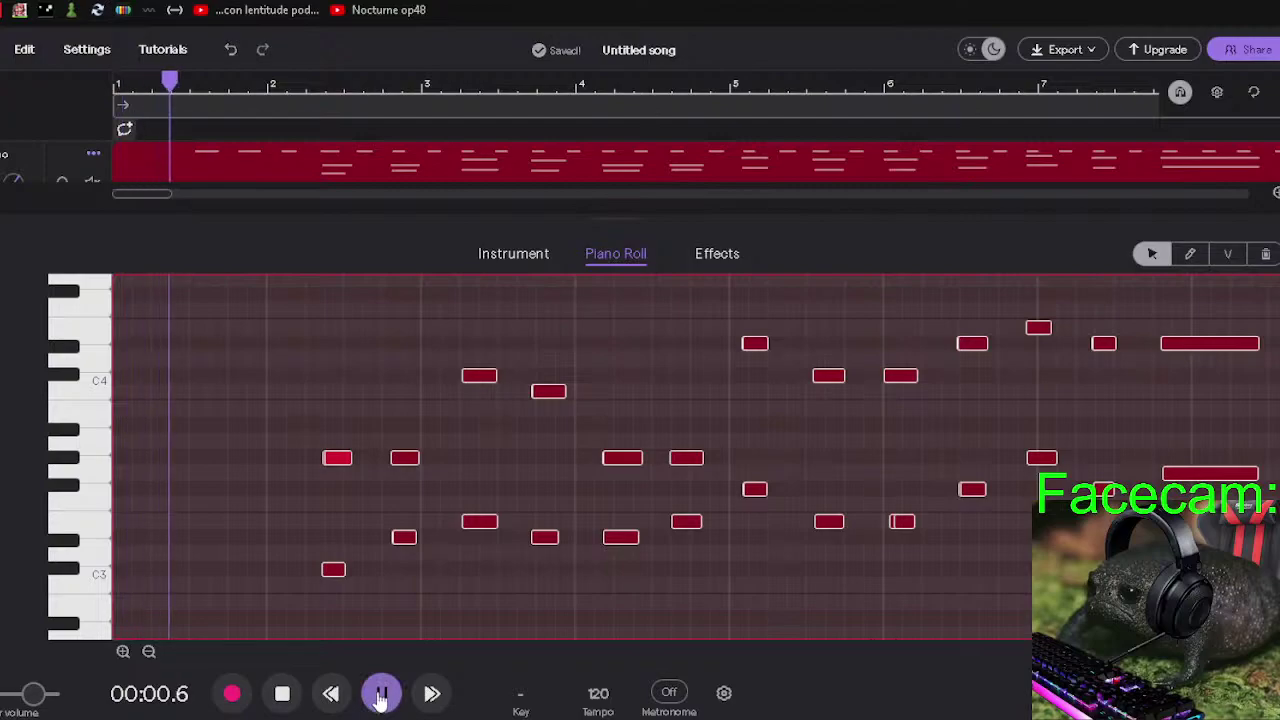
left_click(381, 696)
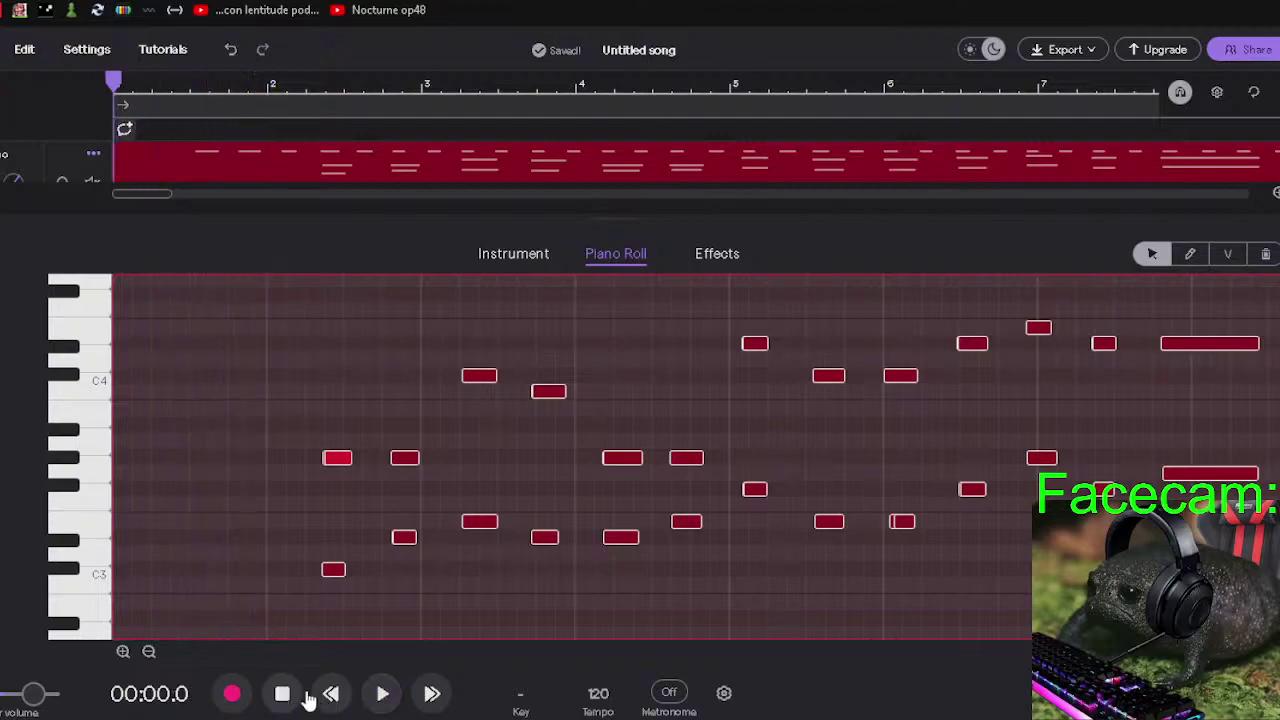
left_click(540, 708)
scroll(567, 650, "down", 5)
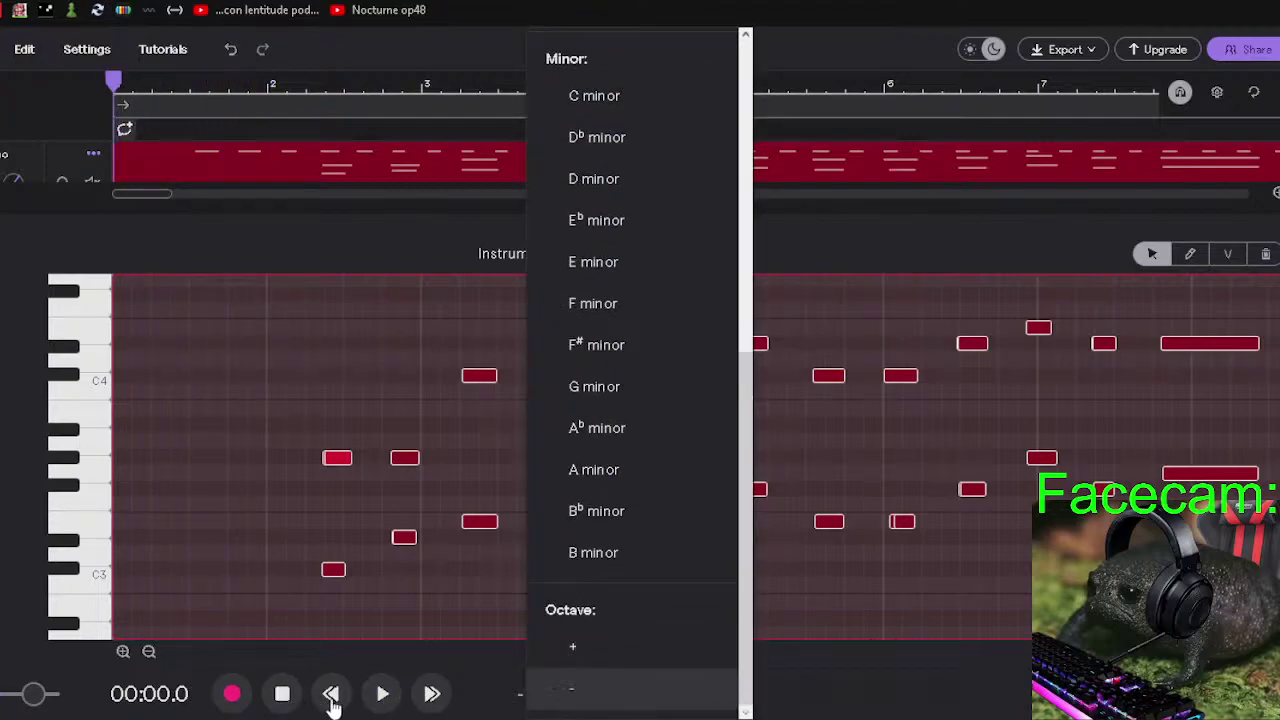
left_click(335, 706)
left_click(381, 694)
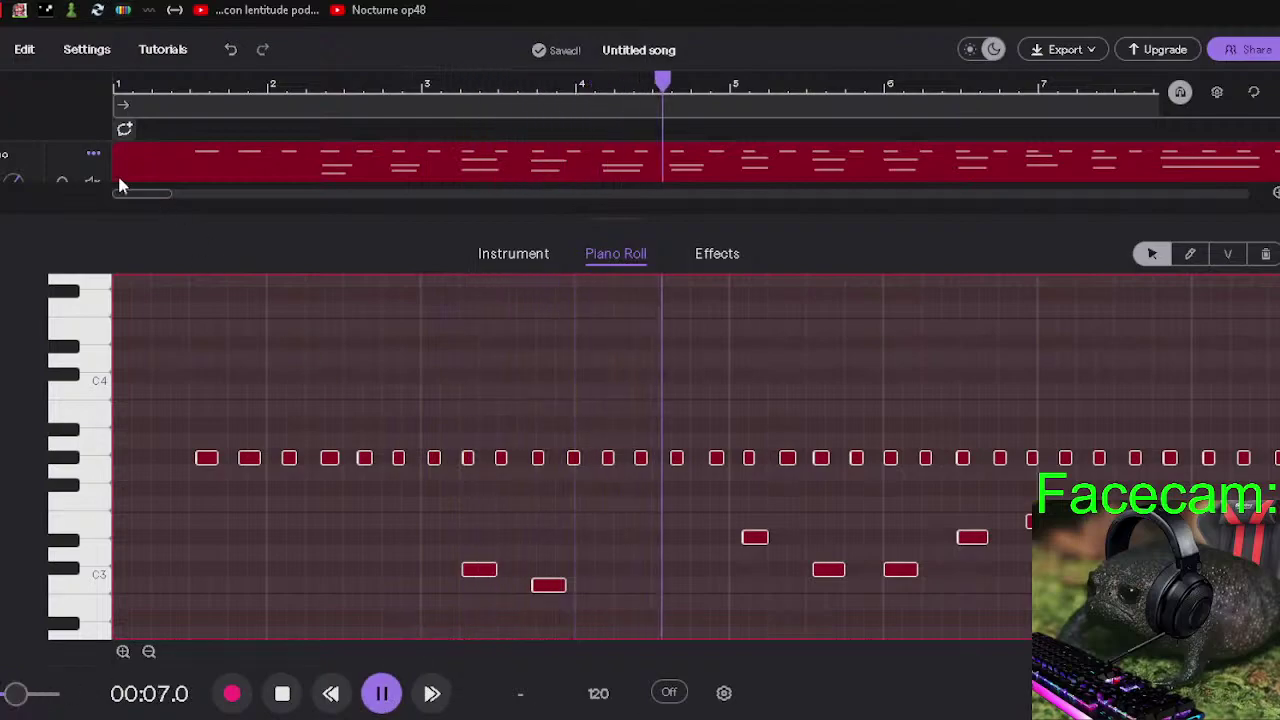
Raise the Grand Piano's reverb and fine-tune its volume and treble during playback.
left_click(550, 257)
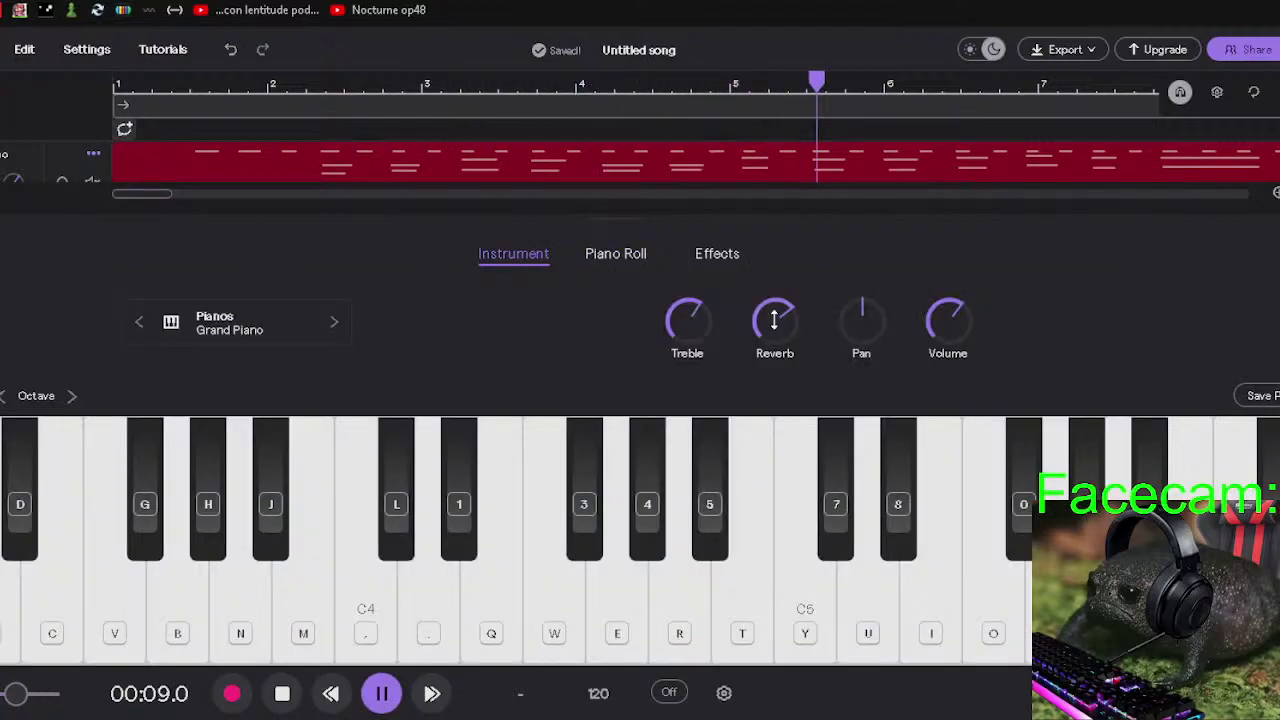
mouse_move(773, 318)
left_mouse_down()
mouse_move(779, 300)
mouse_move(787, 308)
left_mouse_up()
left_click_drag(946, 322, 936, 340)
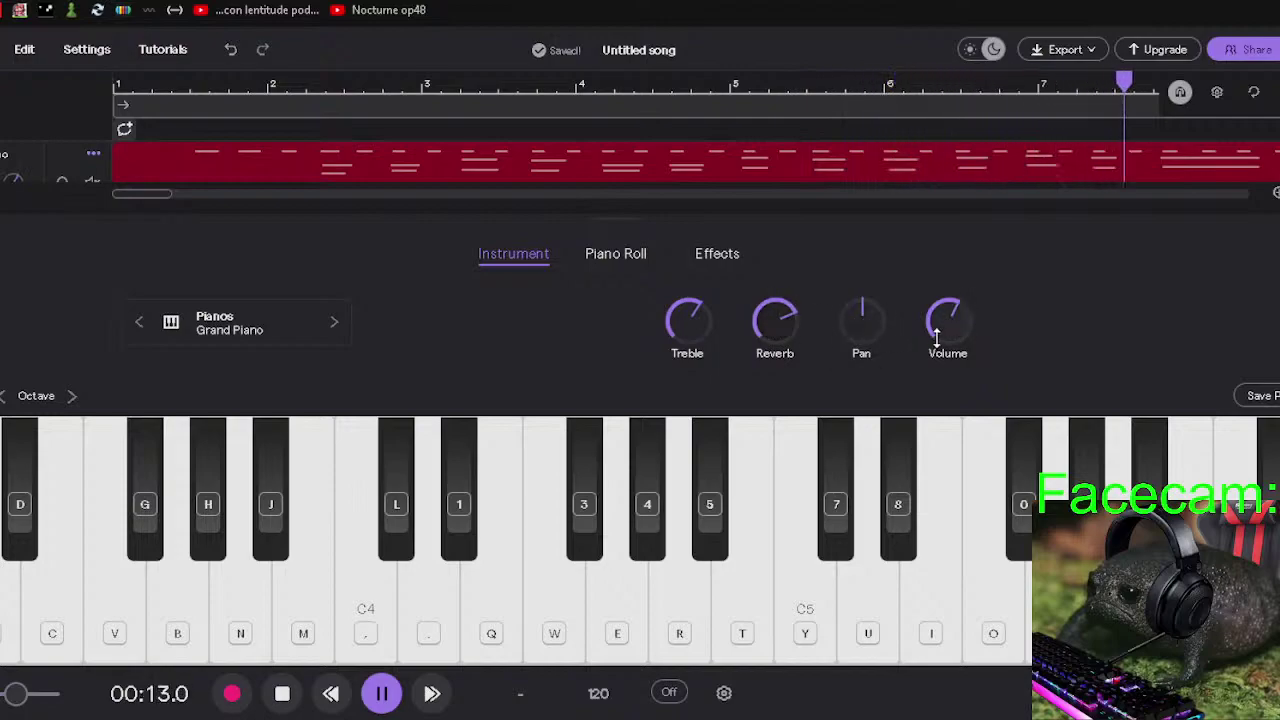
left_click_drag(692, 305, 688, 313)
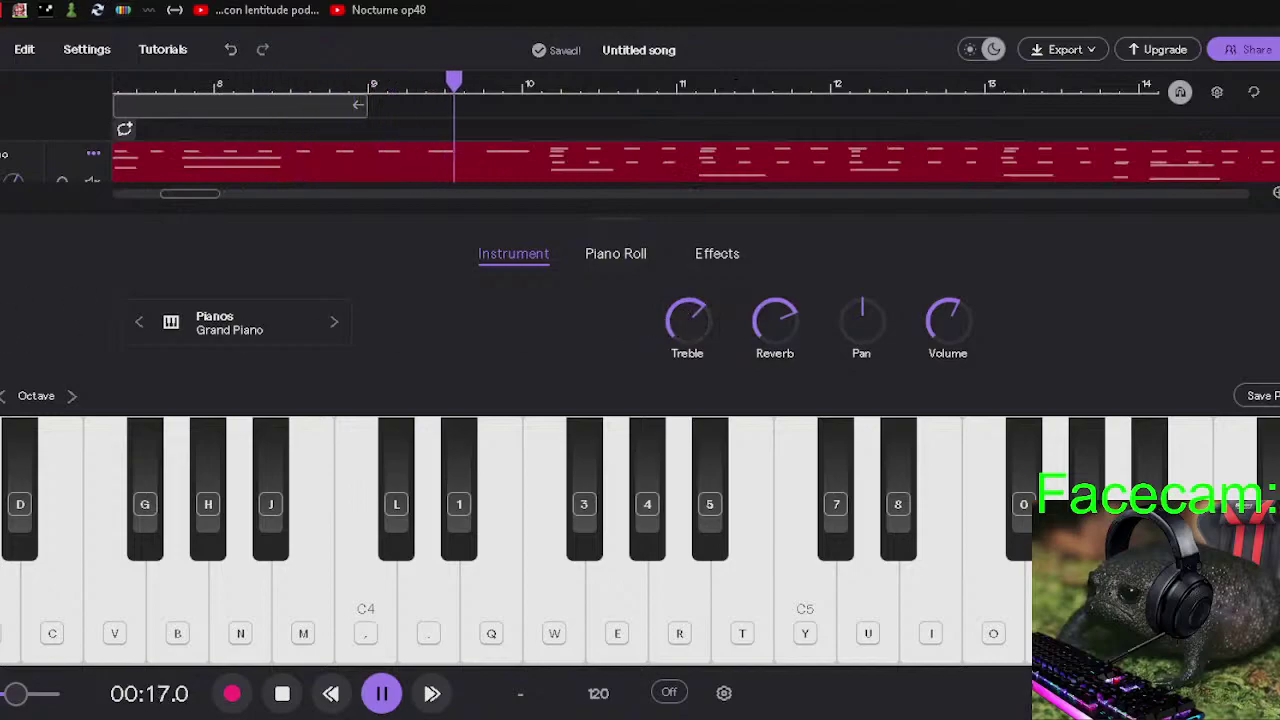
Close the track editor, pause playback and move the playhead back to 00:13.2 in bar 7.
left_click(25, 185)
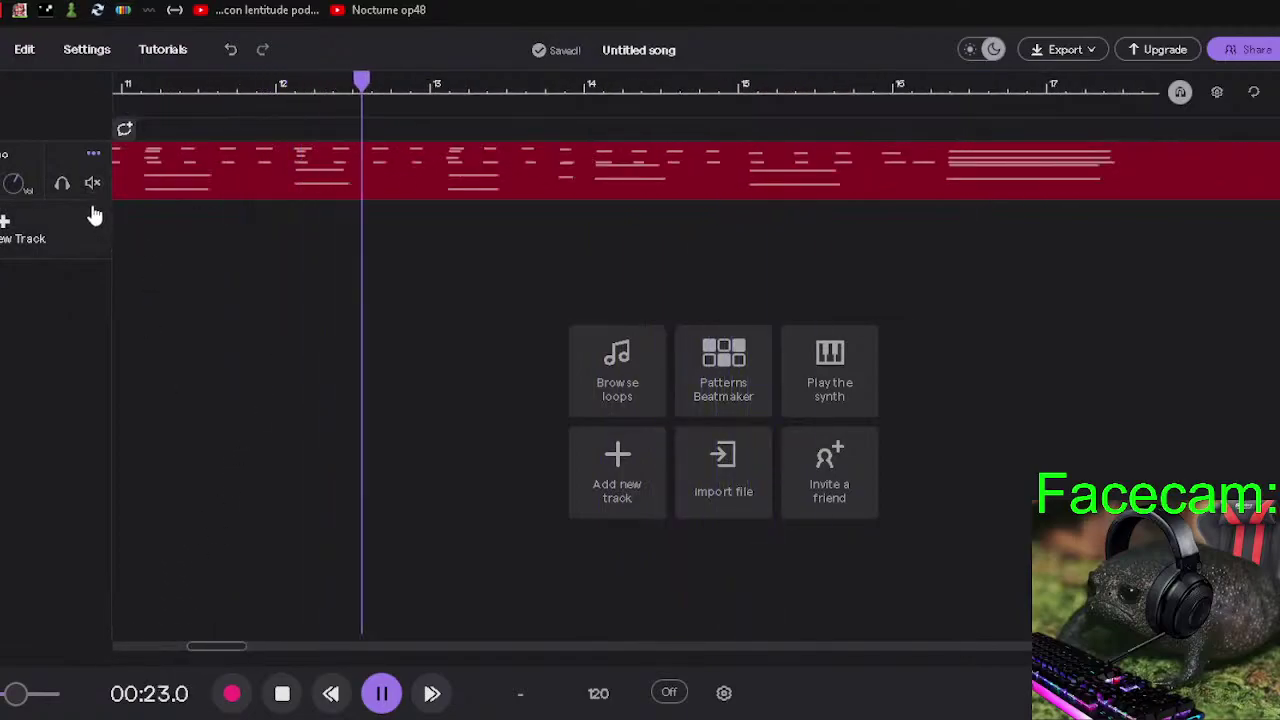
left_click(297, 327)
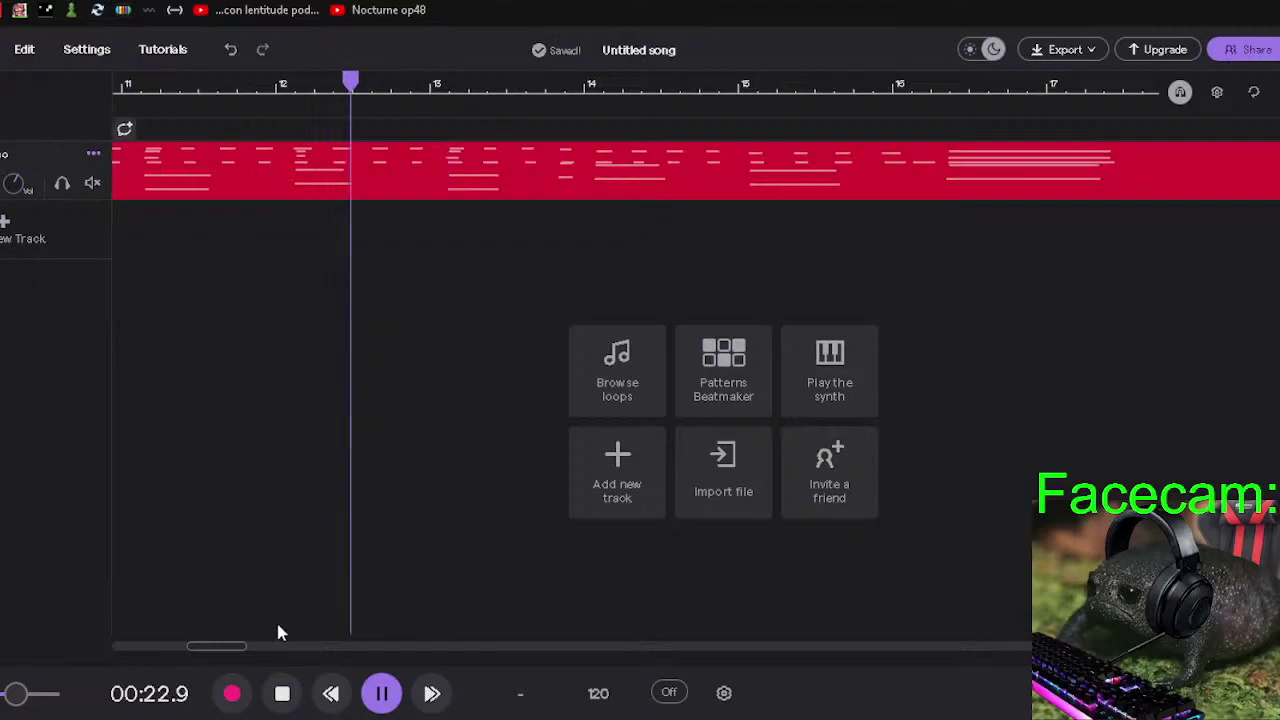
key("space")
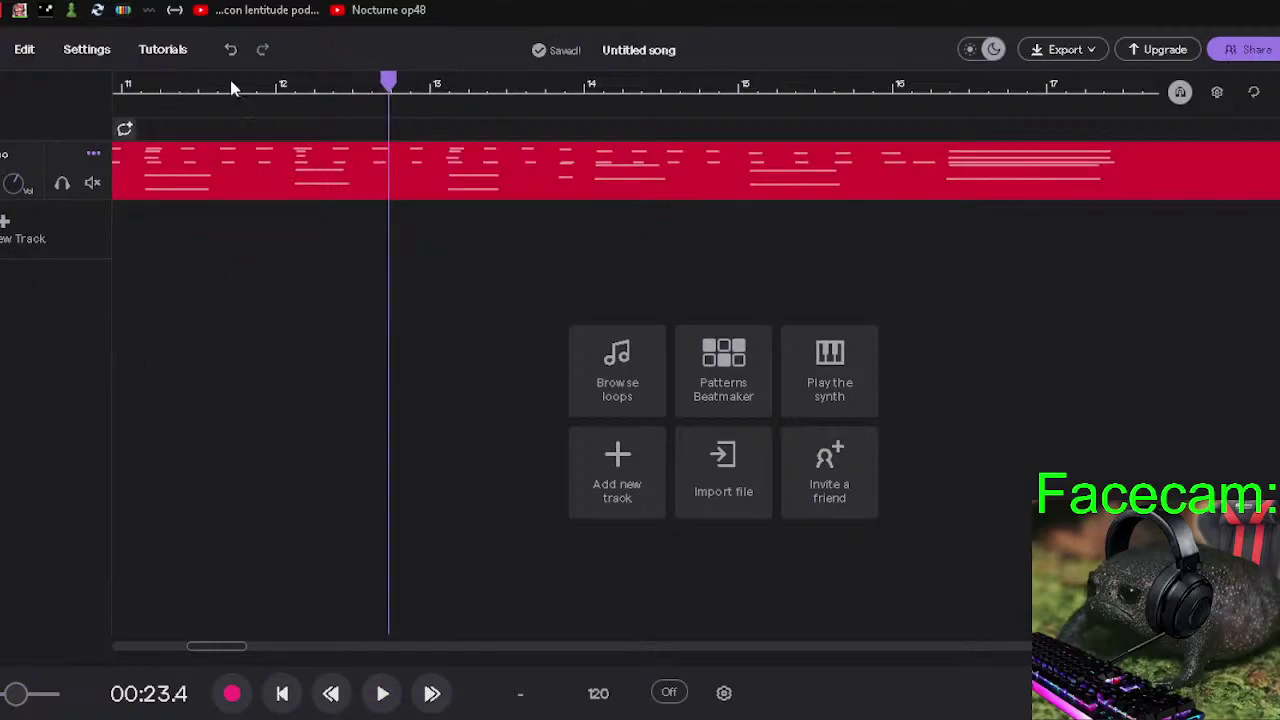
left_click_drag(390, 85, 168, 168)
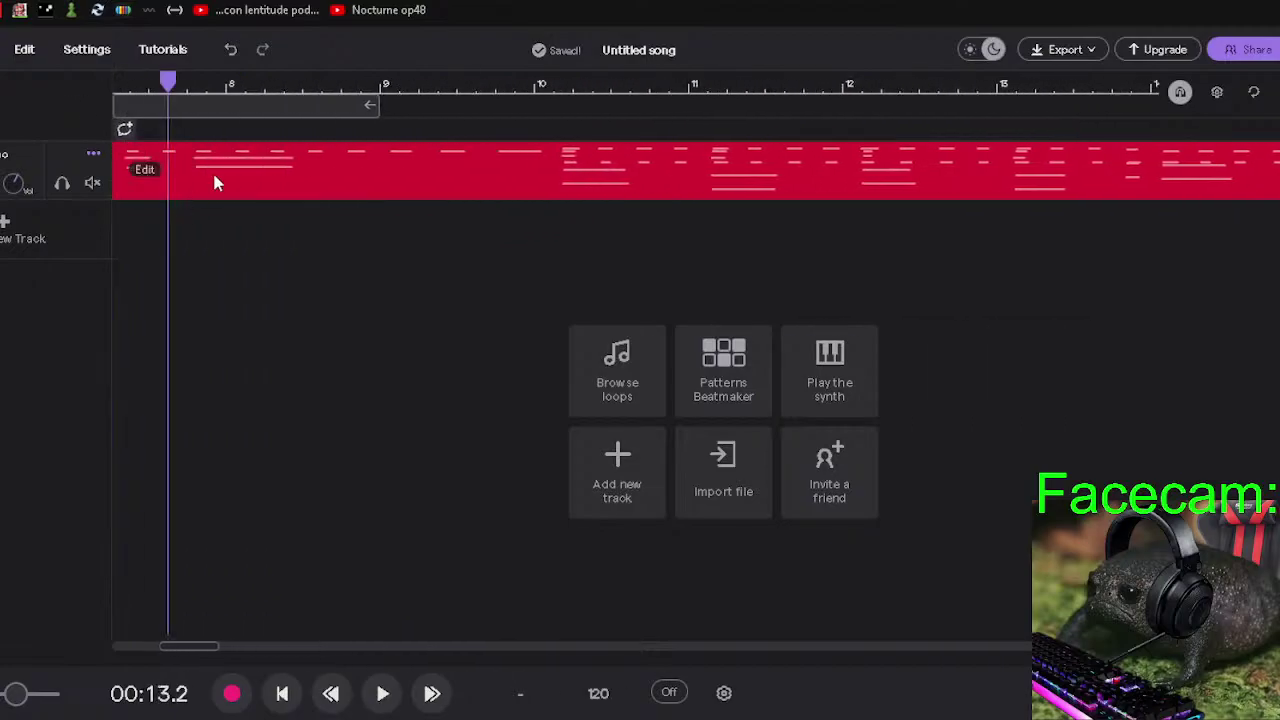
Reopen the take in the piano roll and examine the transposed notes over its full length and range.
double_click(213, 169)
left_click(627, 260)
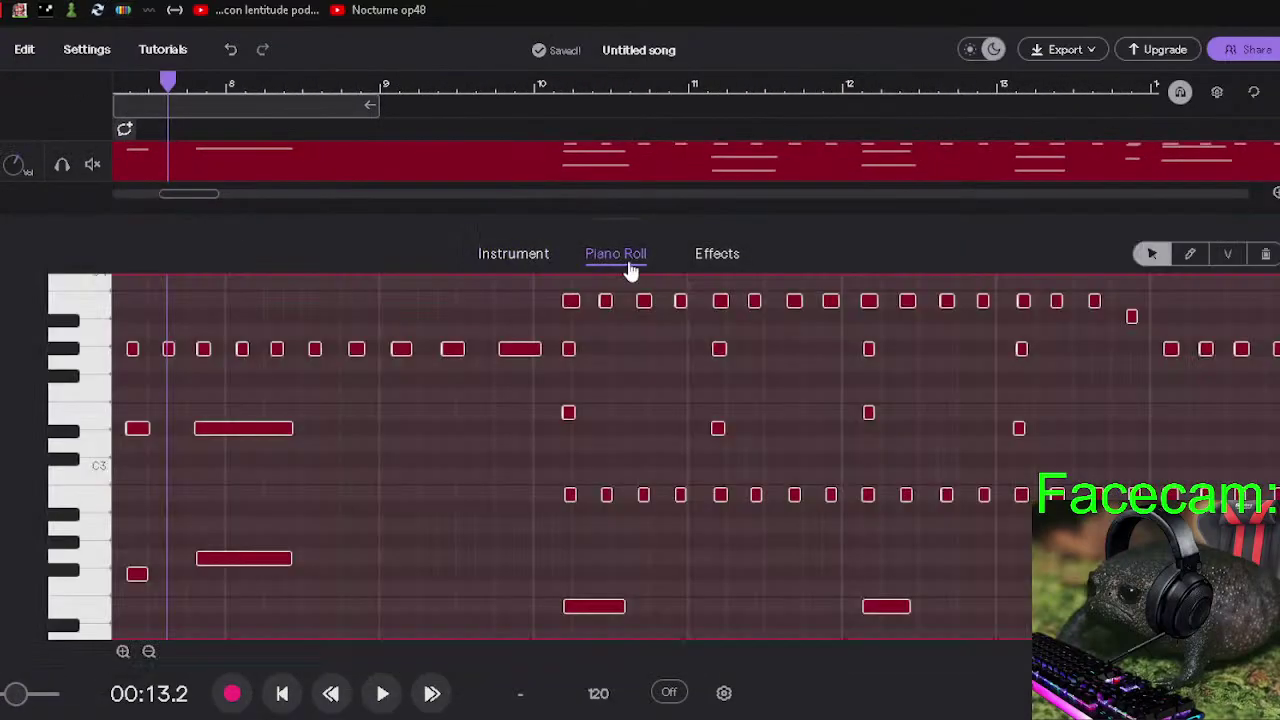
scroll(290, 428, "up", 1)
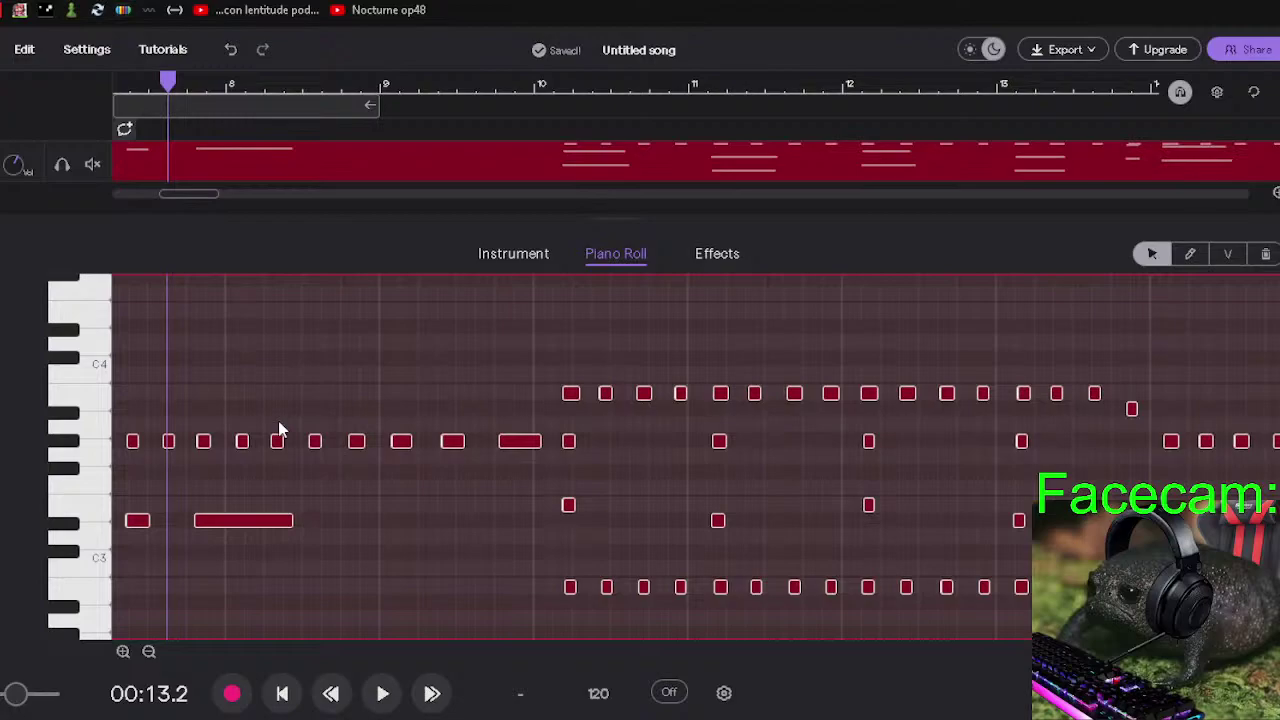
scroll(279, 429, "down", 10)
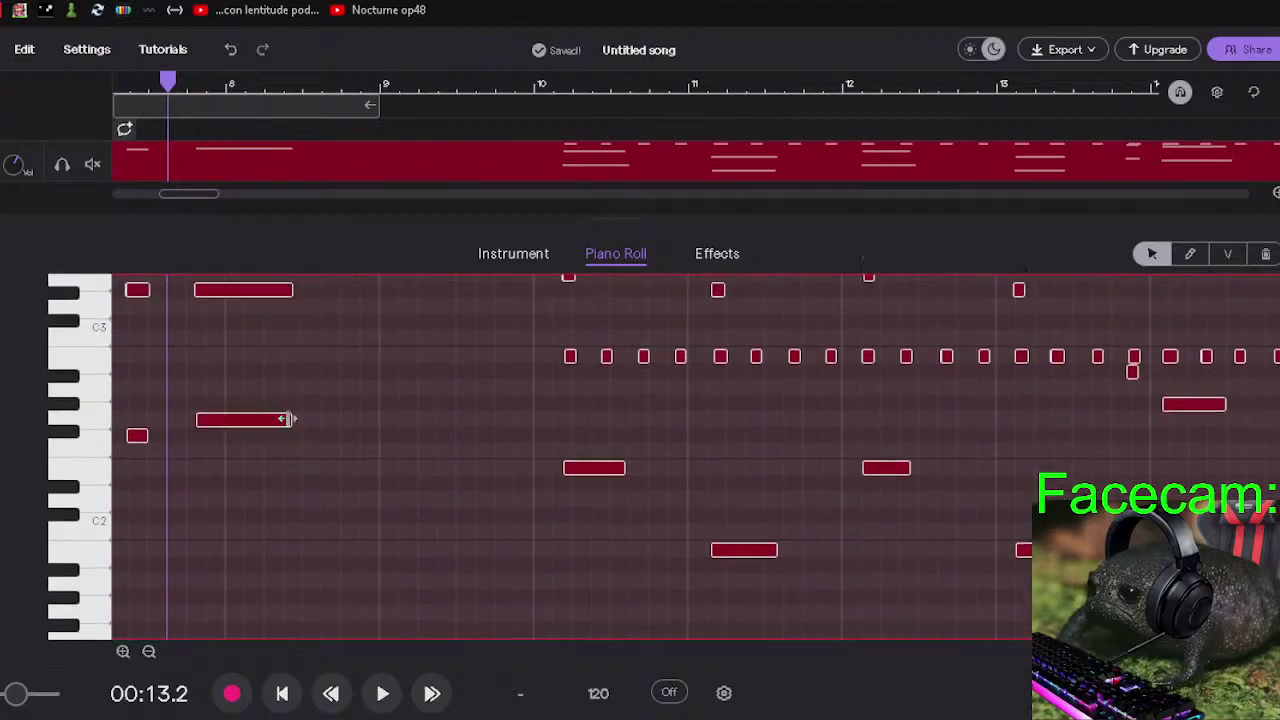
scroll(389, 524, "up", 12)
scroll(360, 545, "up", 11)
scroll(275, 580, "down", 4)
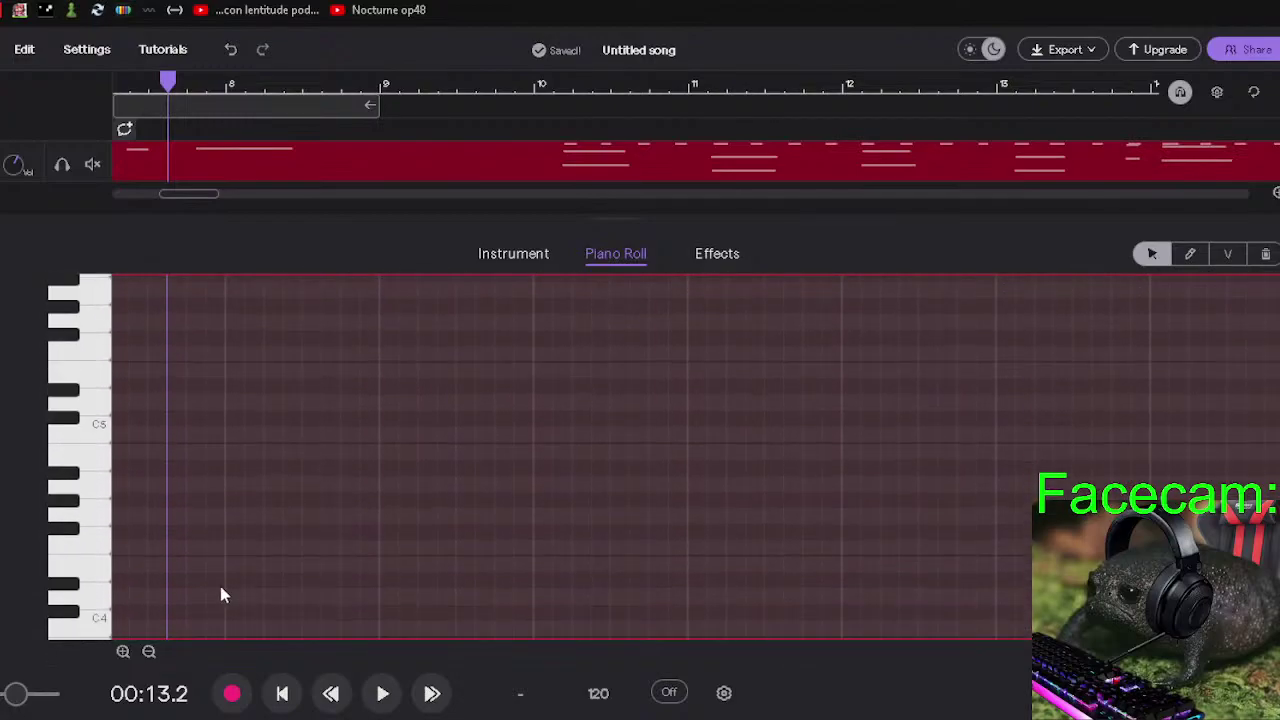
left_click(148, 651)
left_click(148, 651)
scroll(280, 533, "down", 20)
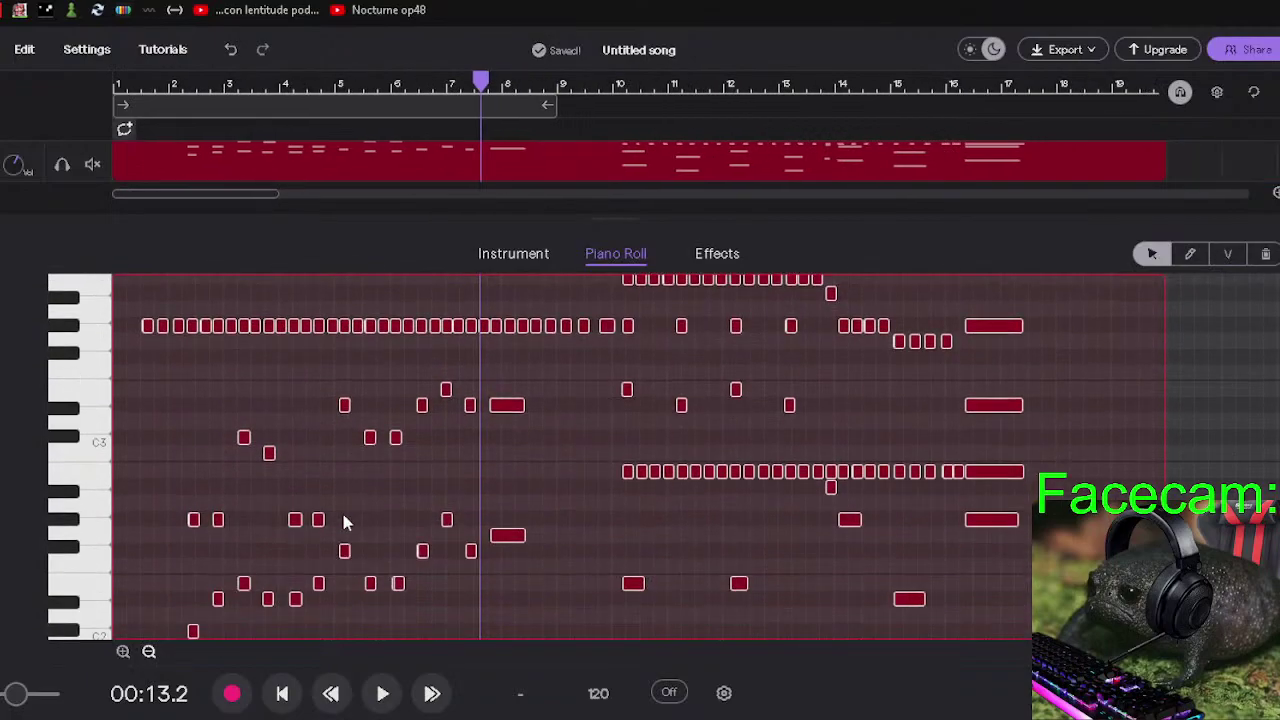
scroll(343, 520, "down", 2)
scroll(280, 480, "up", 15)
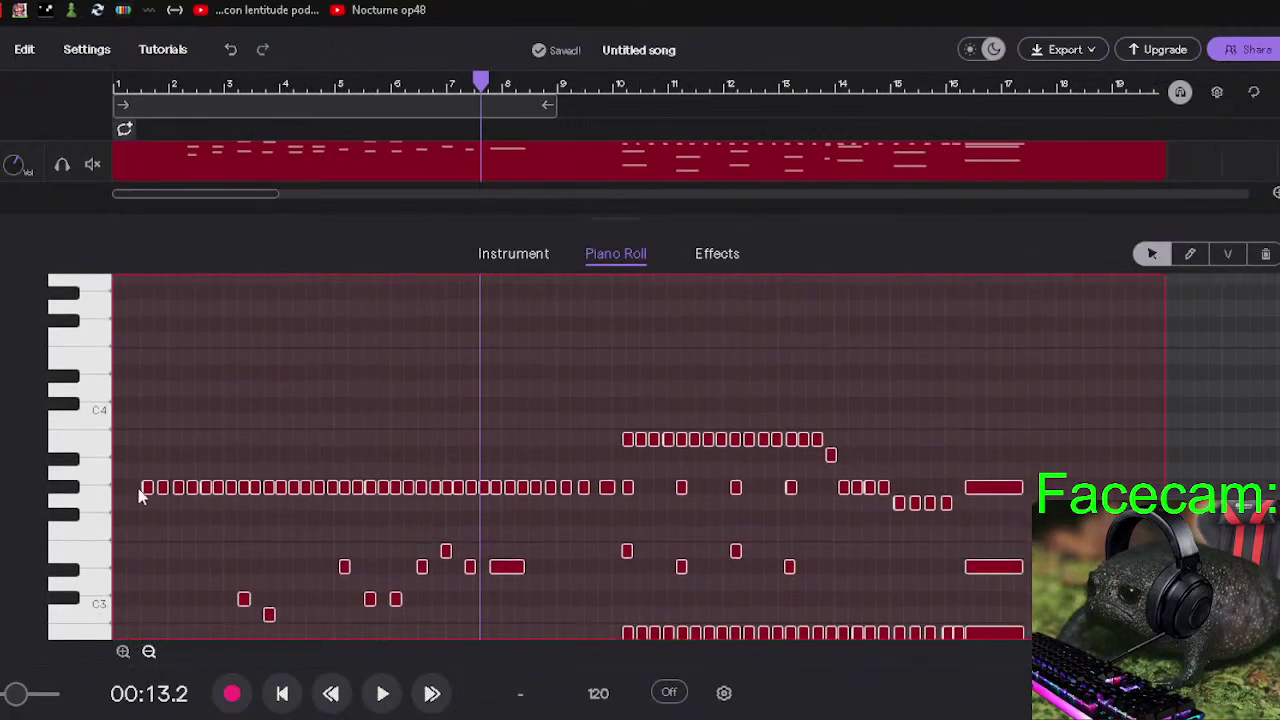
Examine the spacing and length of the repeated G#3 notes around bars 5 to 9.
left_click(123, 652)
left_click(123, 652)
left_click(123, 652)
left_click(123, 652)
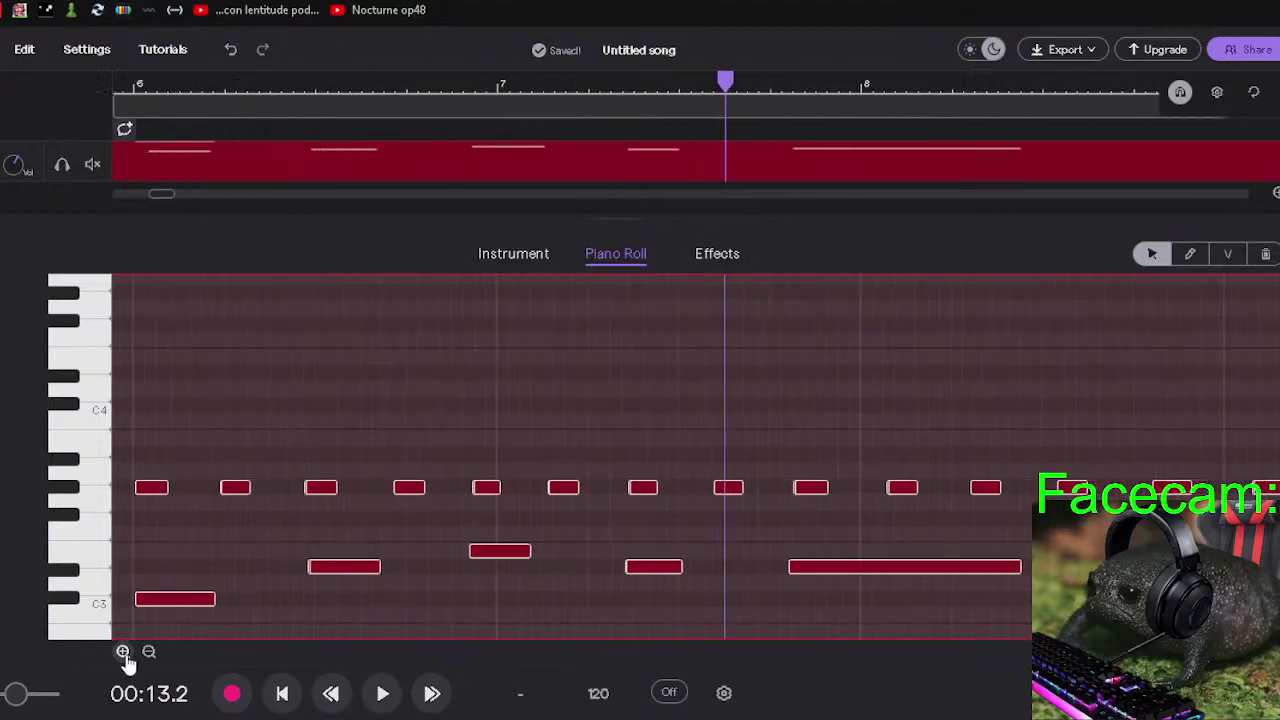
left_click(123, 652)
left_click(148, 651)
left_click(148, 651)
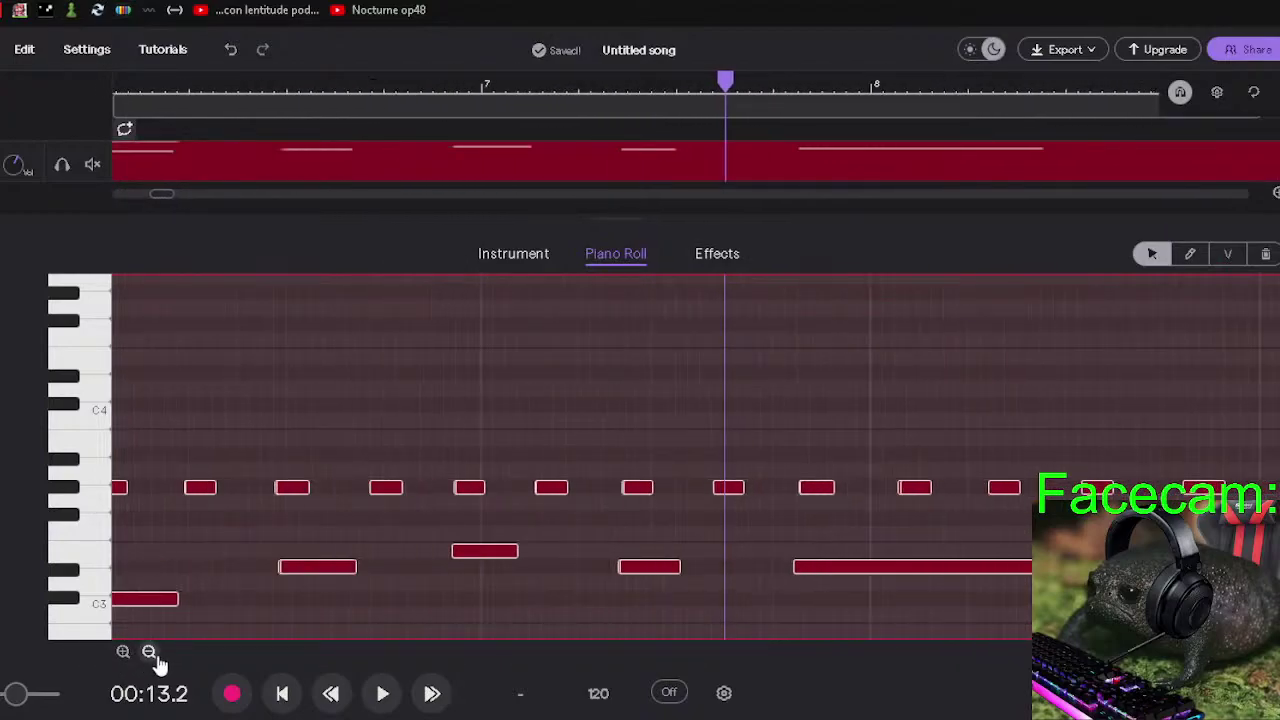
left_click(148, 651)
scroll(131, 520, "up", 3)
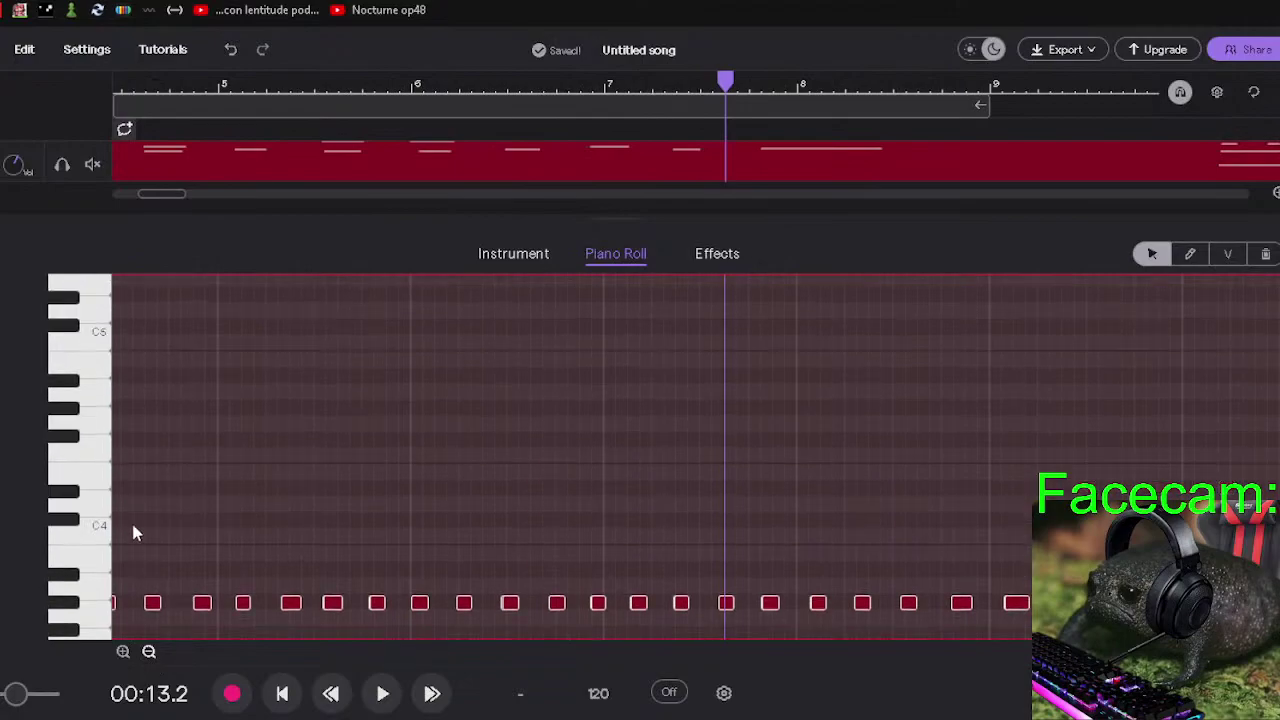
scroll(133, 518, "down", 4)
left_click(123, 652)
left_click(123, 652)
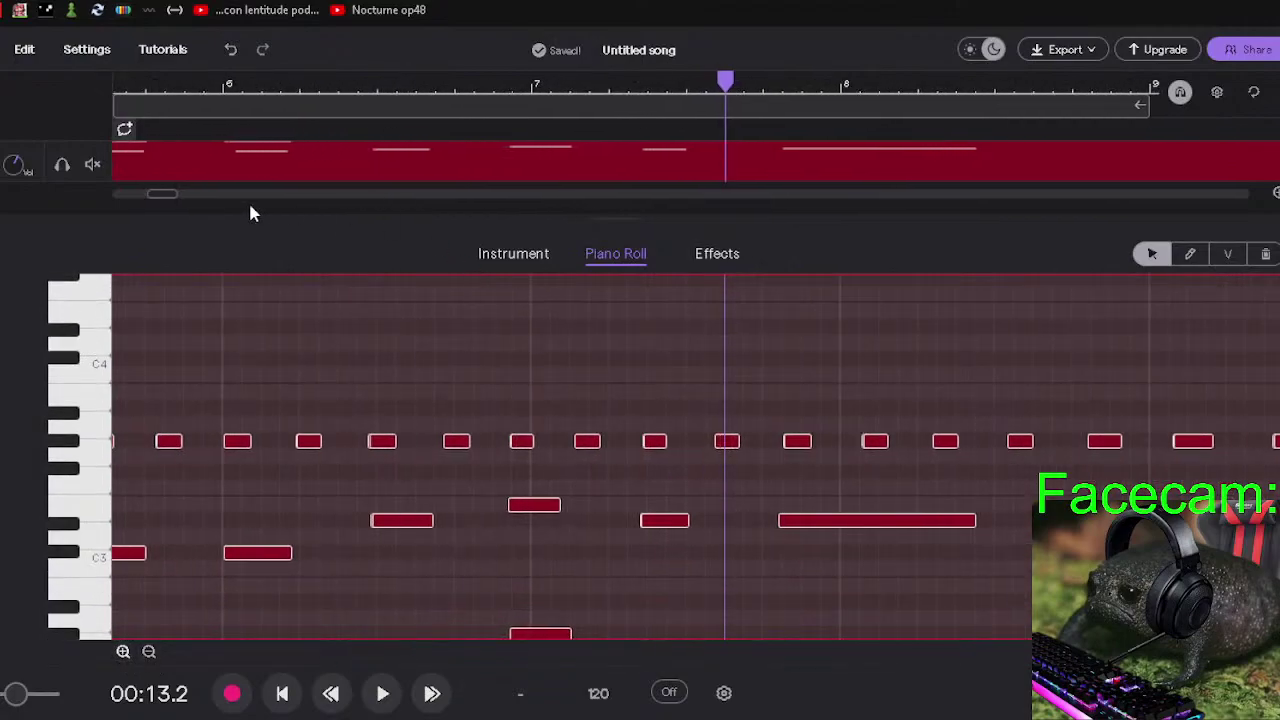
Reduce the first three repeated G#3 notes in bars 1 and 2 to very short notes.
left_click_drag(160, 197, 91, 197)
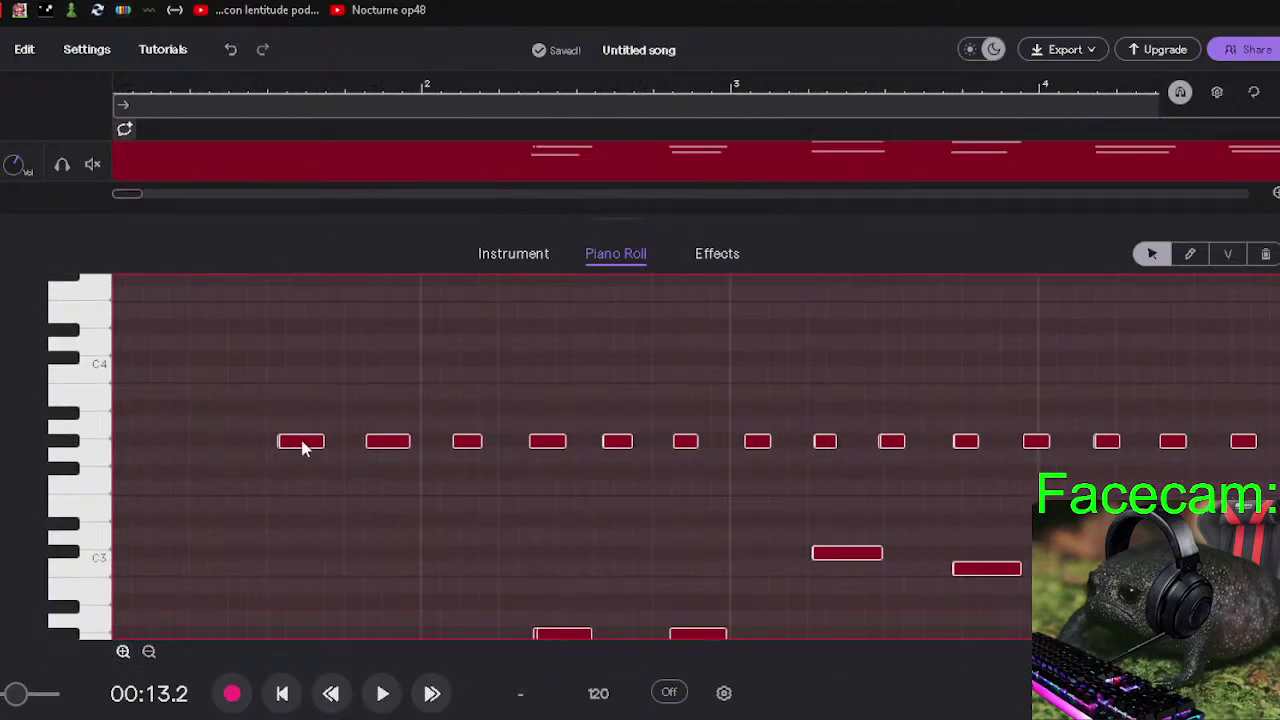
left_click_drag(301, 447, 307, 428)
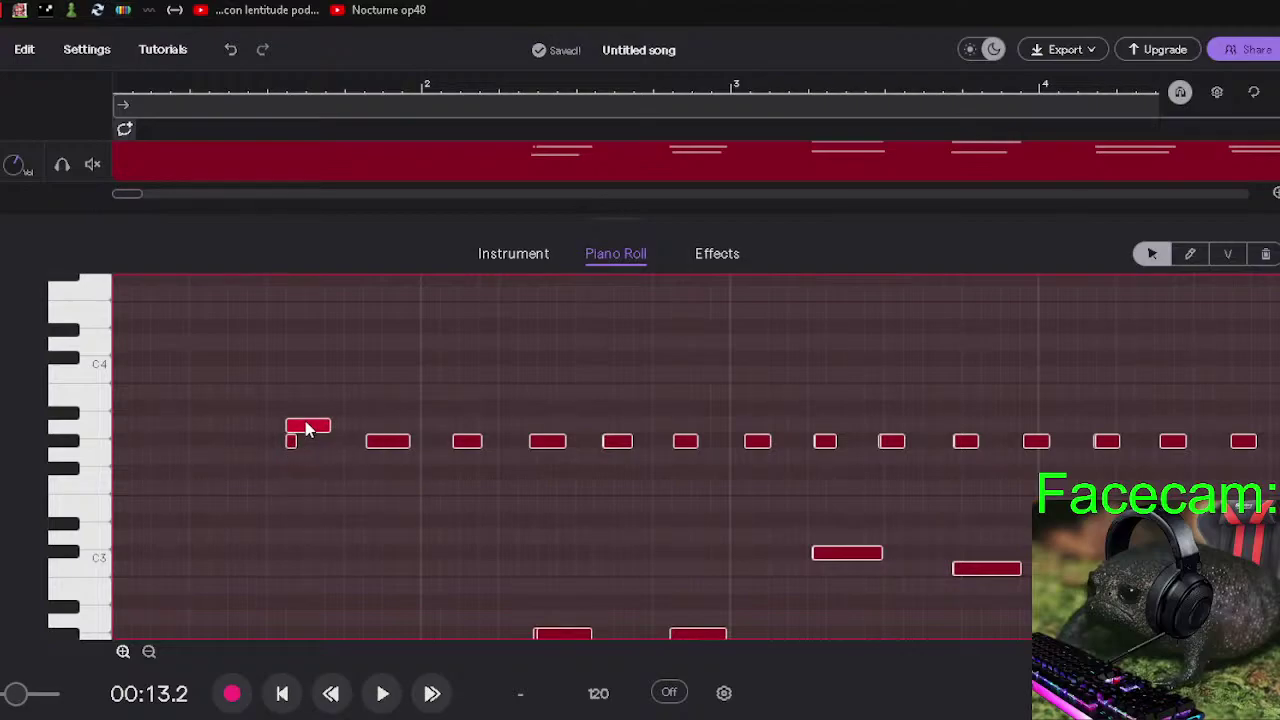
left_click(399, 447)
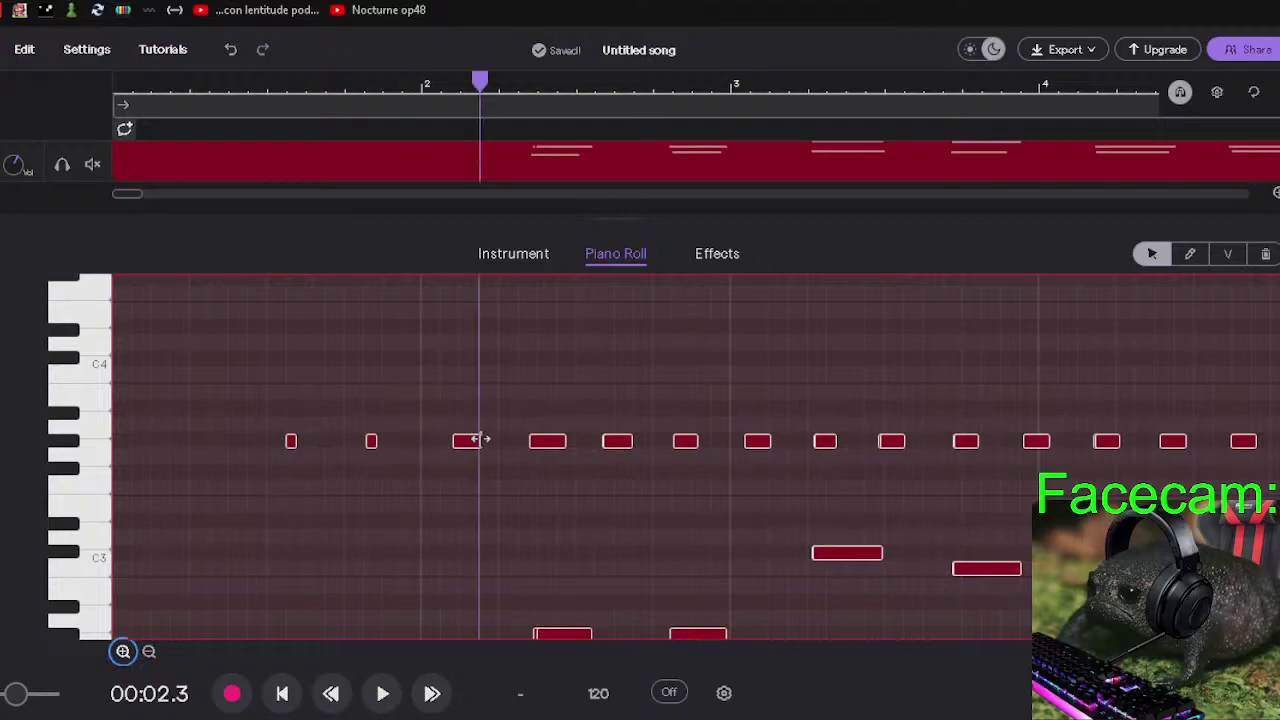
left_click_drag(458, 447, 463, 447)
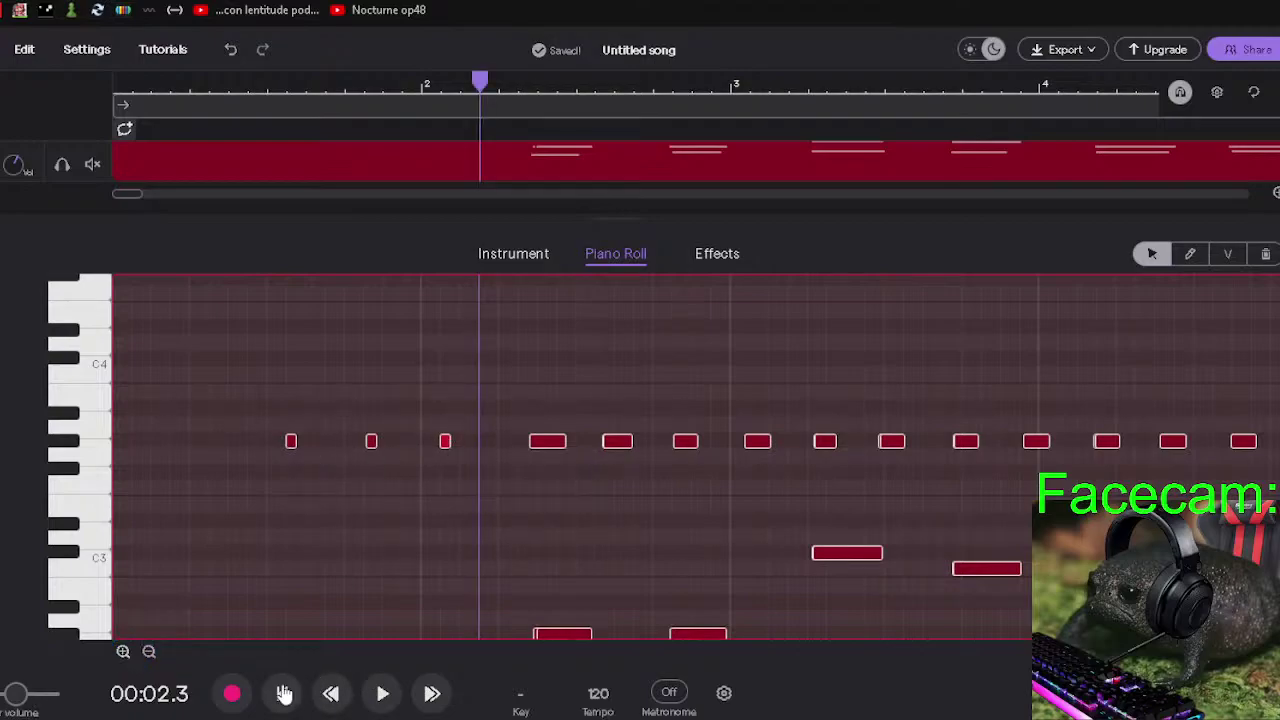
Play the opening from bar 1 into bar 2 to check the shortened notes, then pause.
left_click(284, 693)
left_click(381, 693)
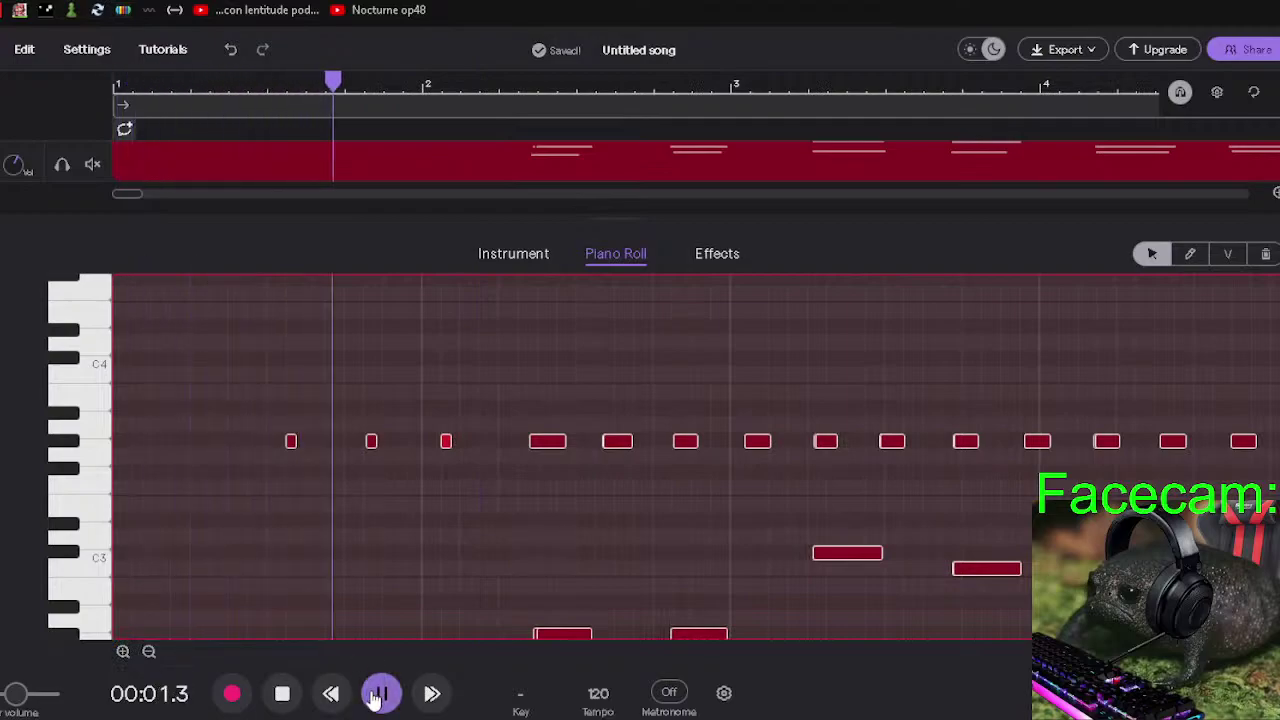
left_click(381, 693)
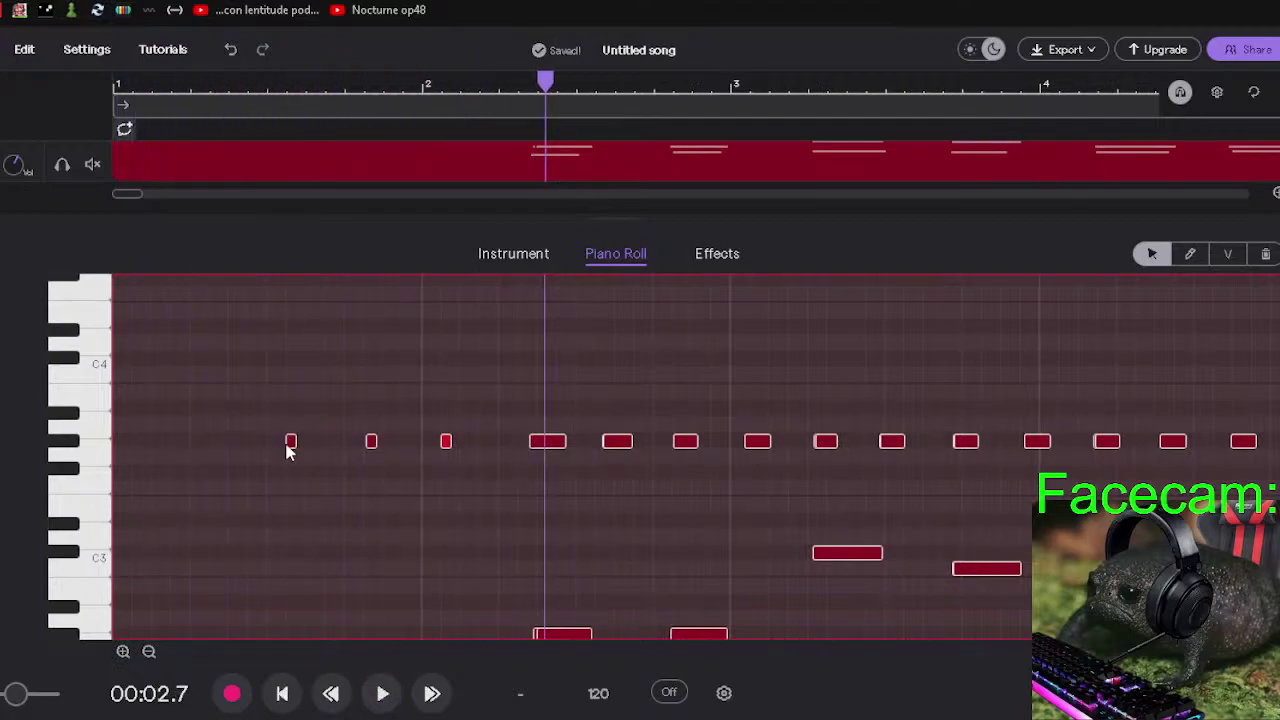
Lengthen the first three G#3 notes in bars 1 and 2 to equal lengths and play the opening to check them.
mouse_move(297, 444)
left_click_drag(307, 447, 401, 445)
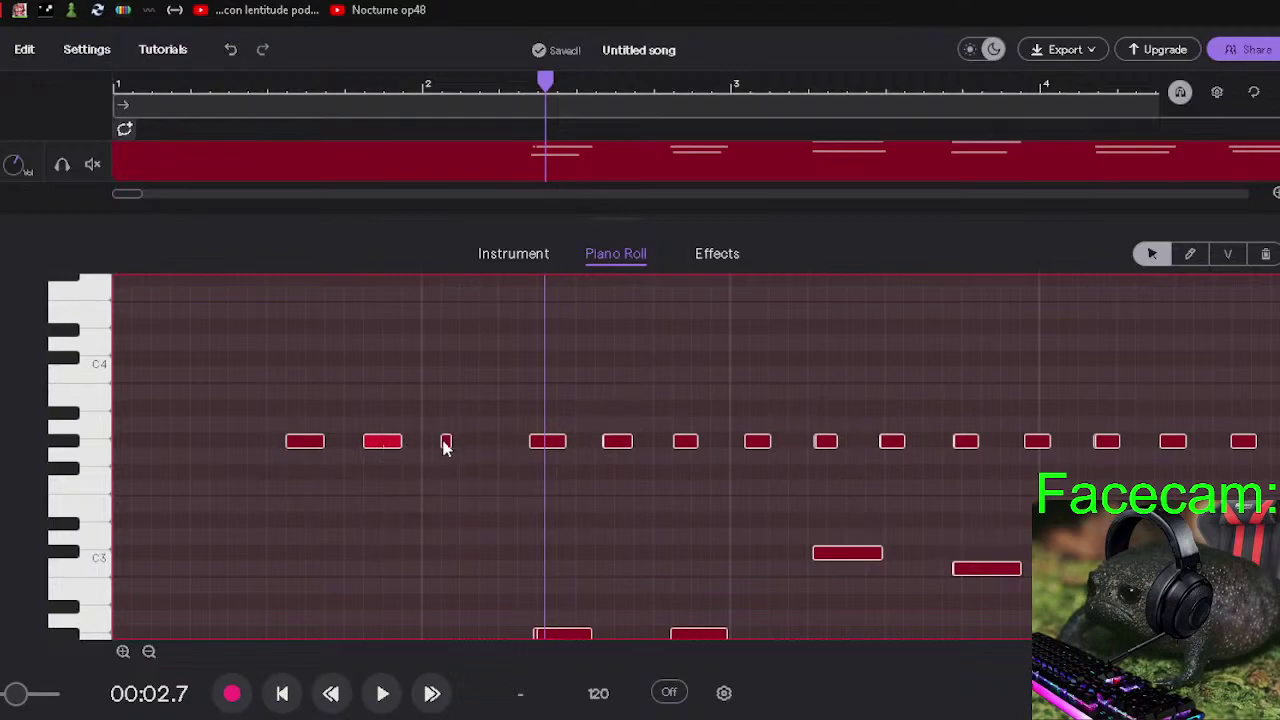
left_click_drag(446, 447, 479, 446)
left_click(282, 693)
left_click(382, 694)
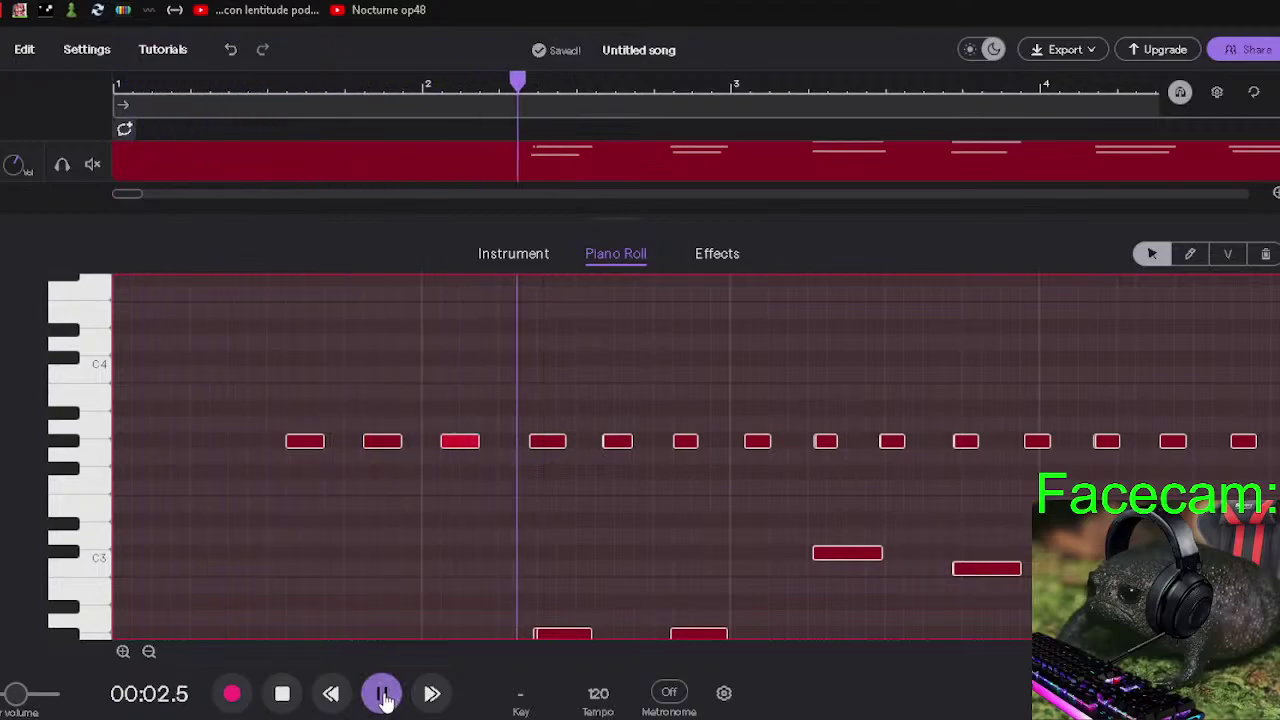
left_click(383, 697)
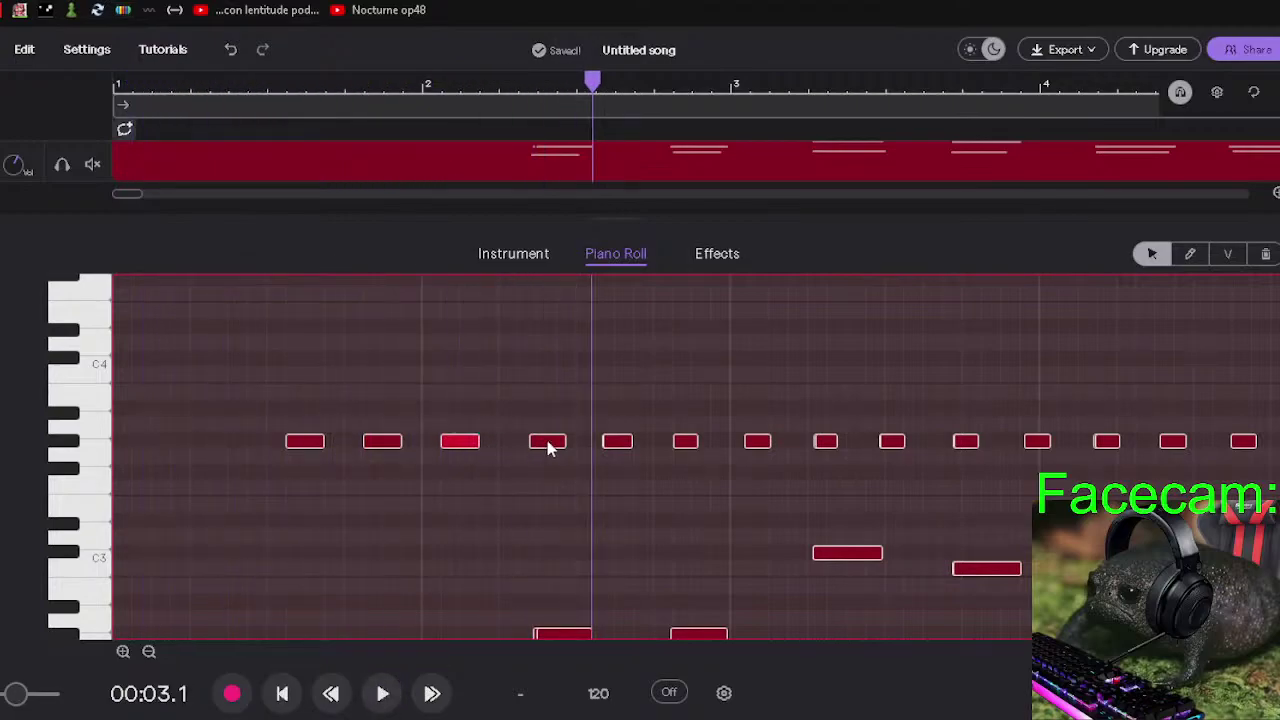
Move the fourth G#3 note in bar 2 slightly earlier to match the even spacing of the first three.
left_click_drag(547, 447, 544, 450)
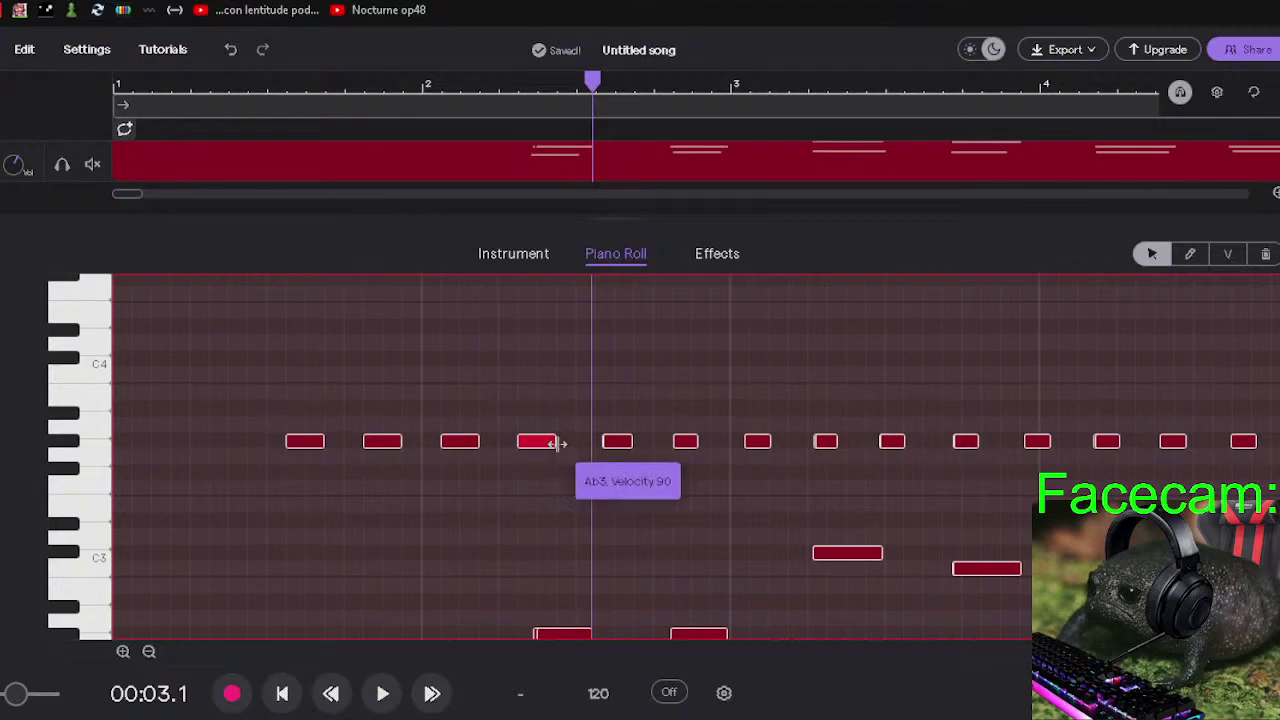
left_click(580, 362)
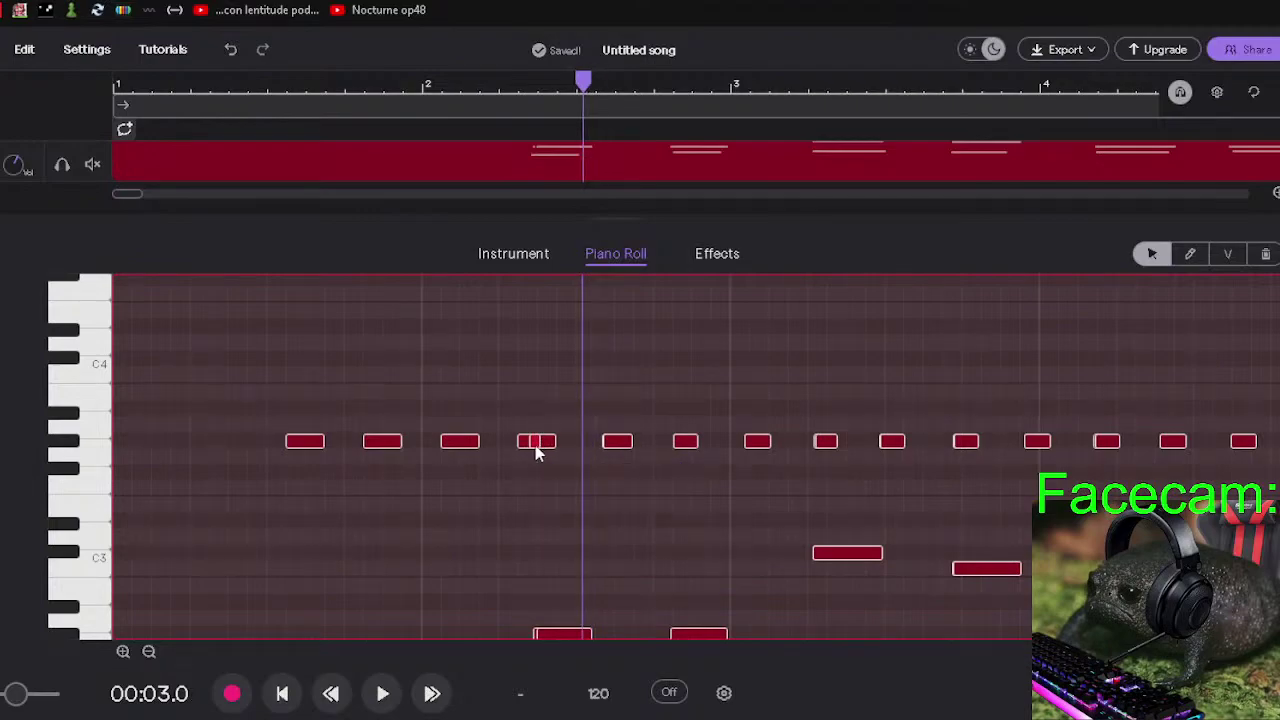
left_click_drag(457, 449, 470, 455)
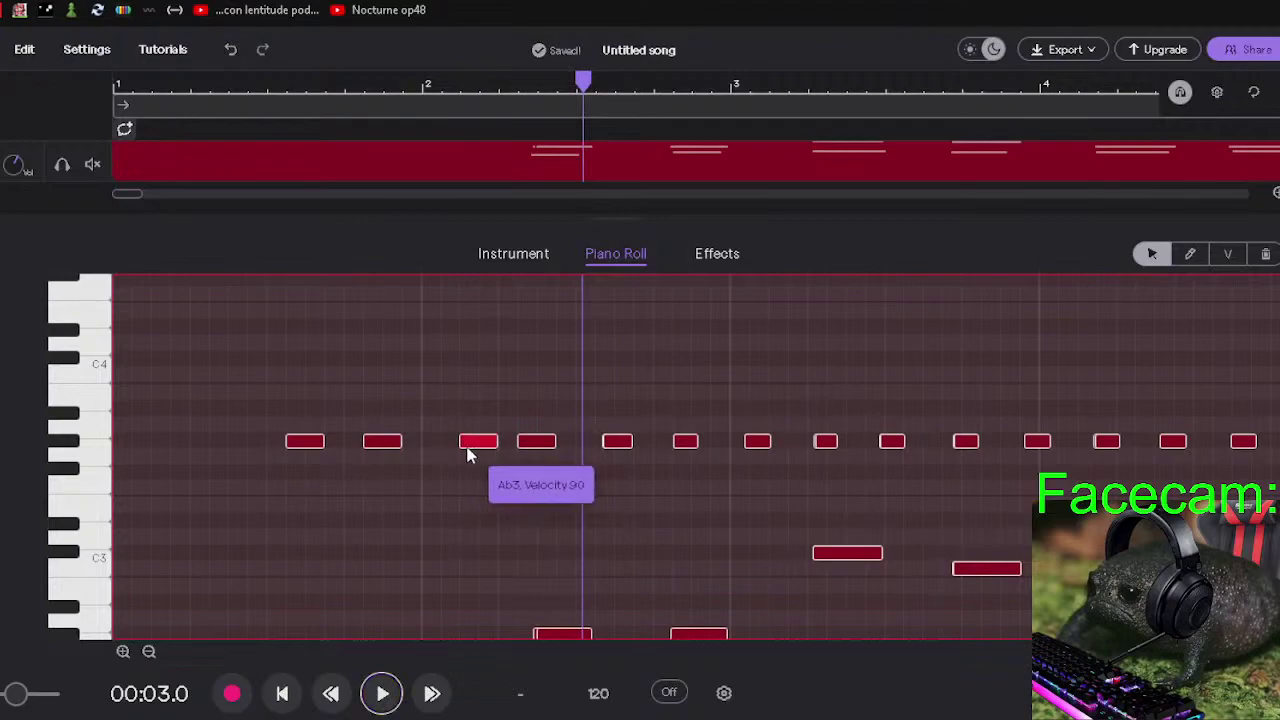
key("ctrl+z")
left_click(519, 357)
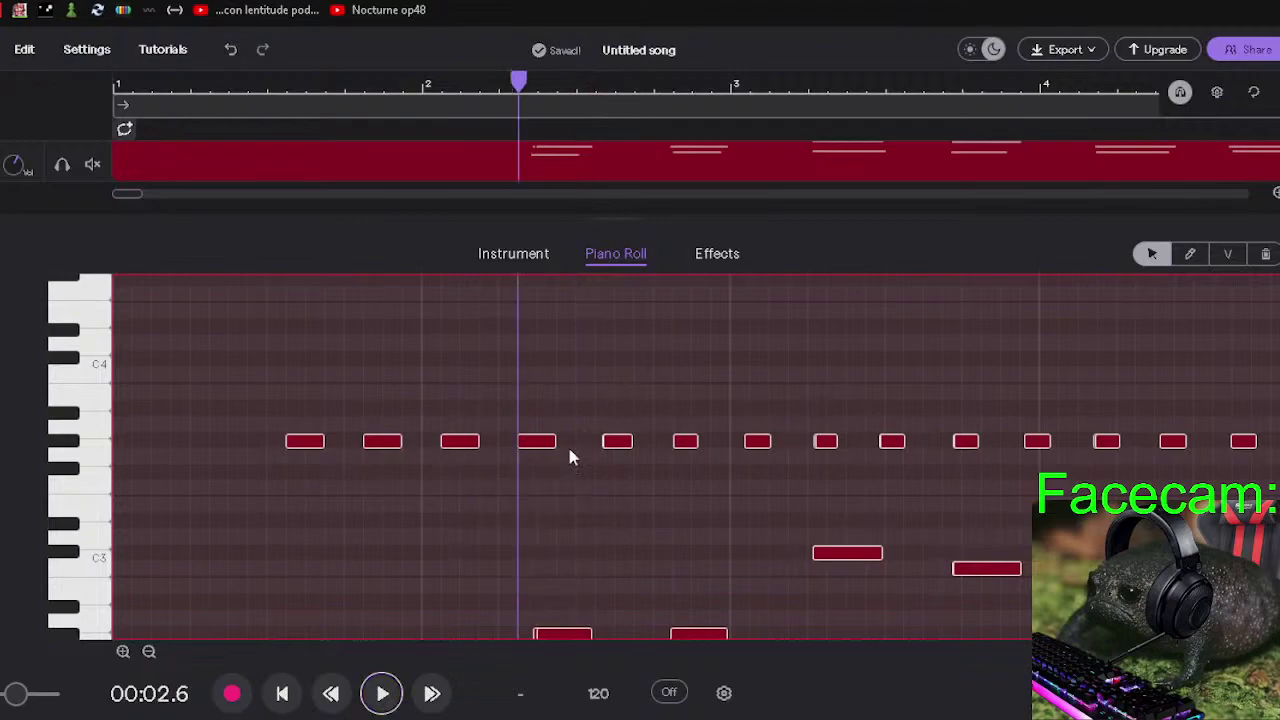
Delete the unevenly recorded G#3 notes from the fifth one in bar 2 up to the start of bar 10.
left_click(148, 652)
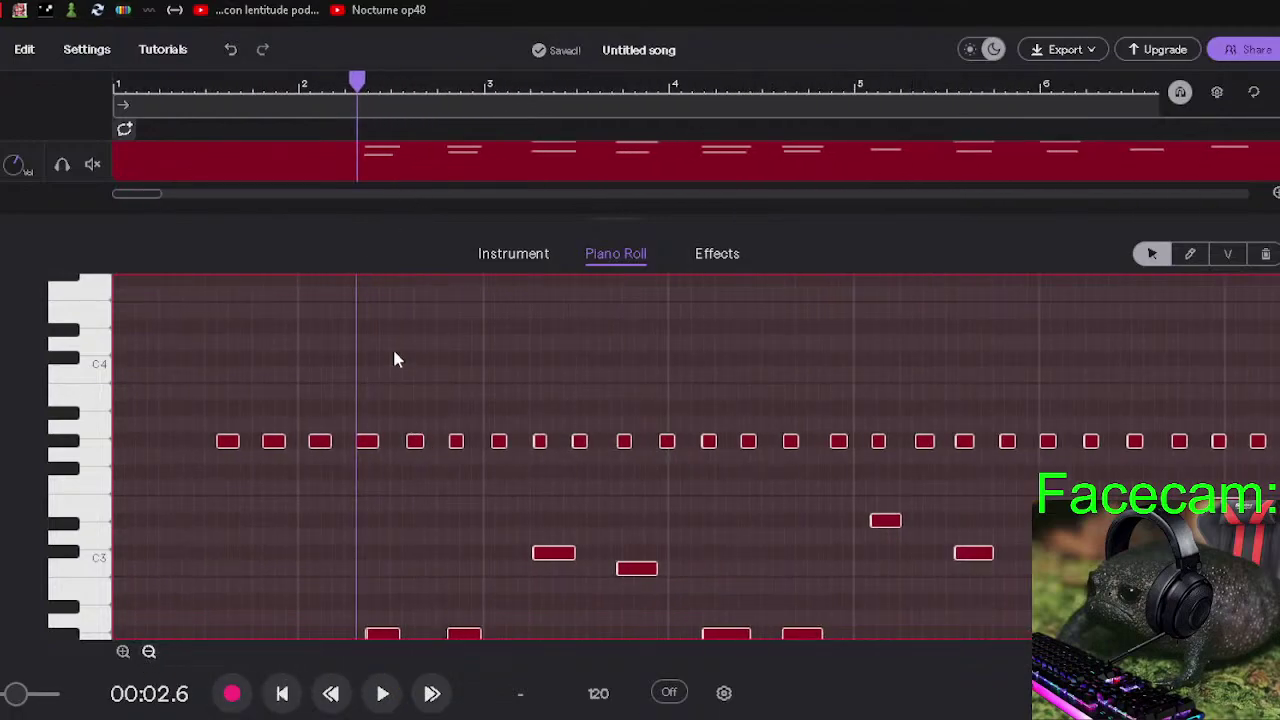
left_click_drag(865, 473, 1275, 462)
scroll(1102, 462, "right", 5)
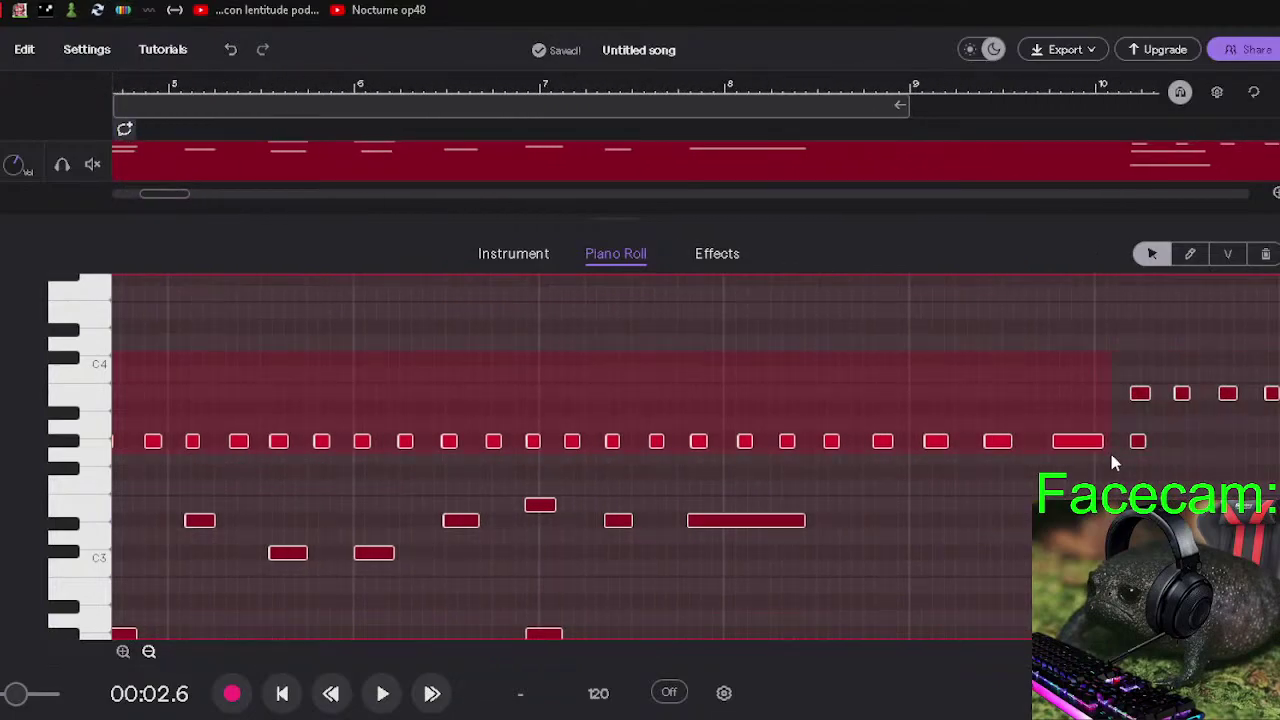
left_click_drag(1112, 458, 1110, 456)
key("ctrl+z")
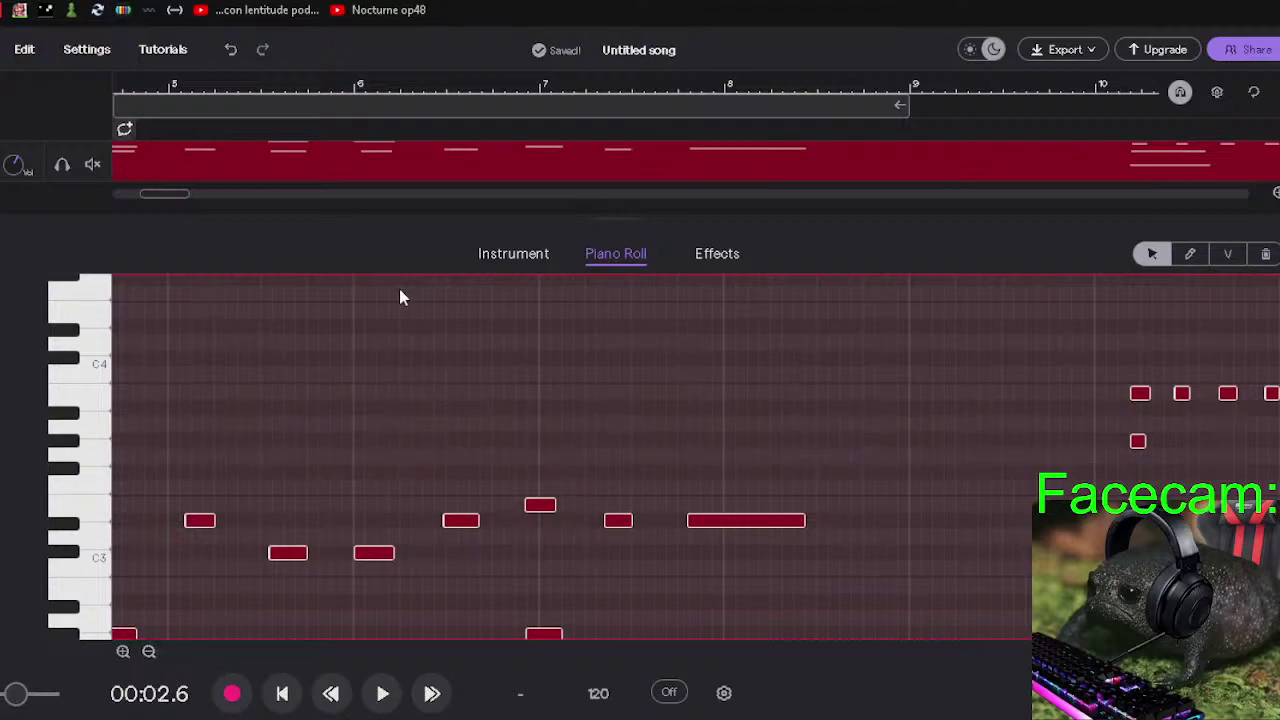
Copy the four evenly spaced G#3 notes of bars 1 and 2 and paste them twice in sequence into bar 4.
left_click_drag(185, 195, 158, 195)
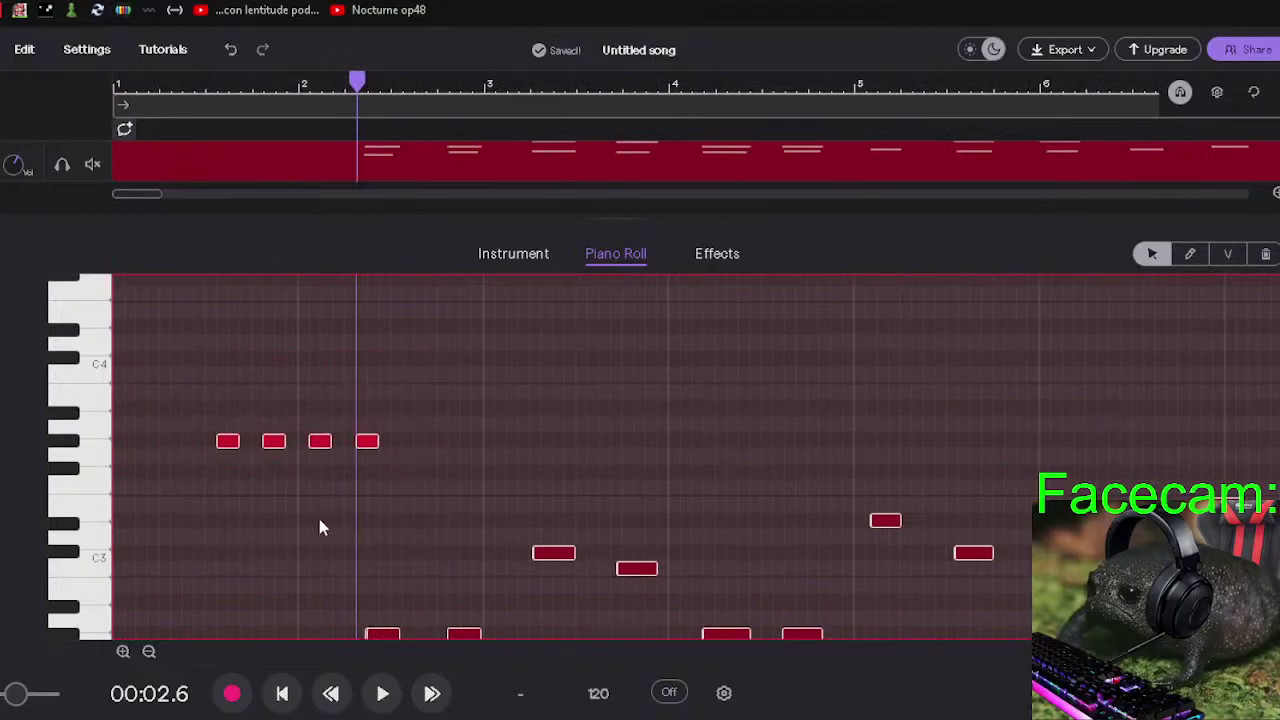
key("space")
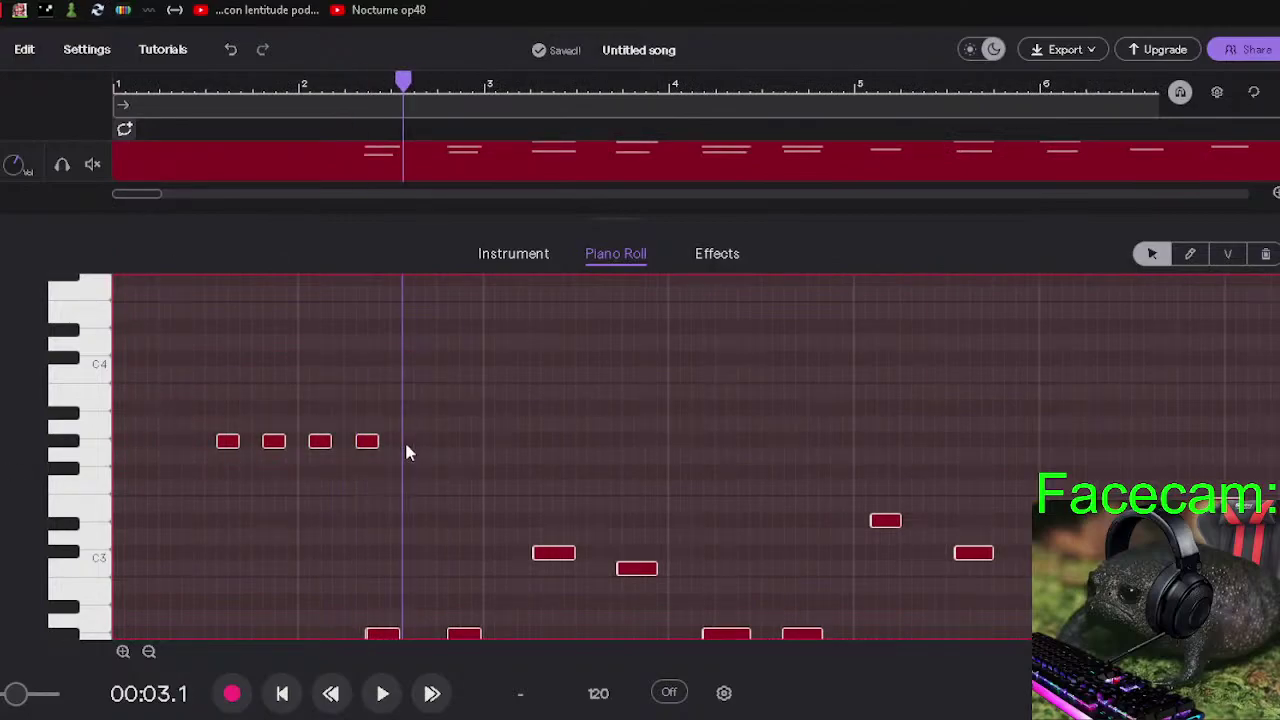
key("ctrl+v")
left_click(609, 433)
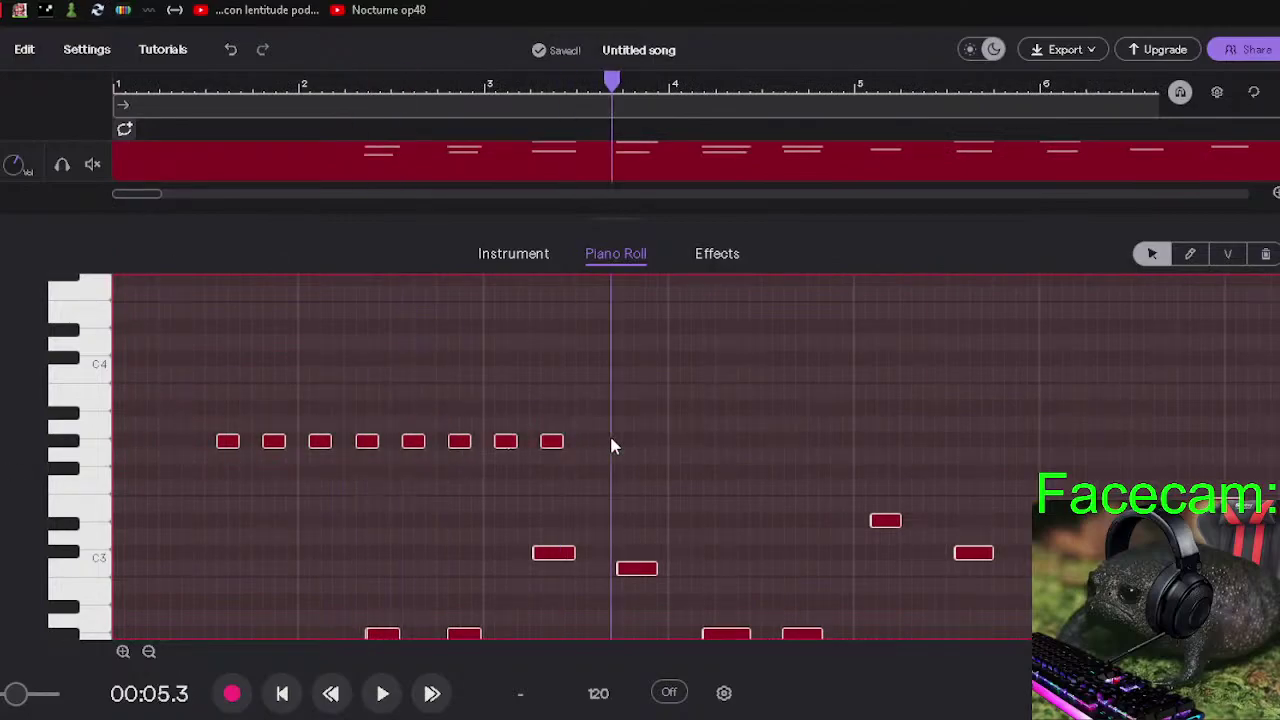
left_click(584, 435)
key("ctrl+v")
Paste the four-note G#3 group three more times in sequence, from the middle of bar 4 into bar 7.
left_click(769, 446)
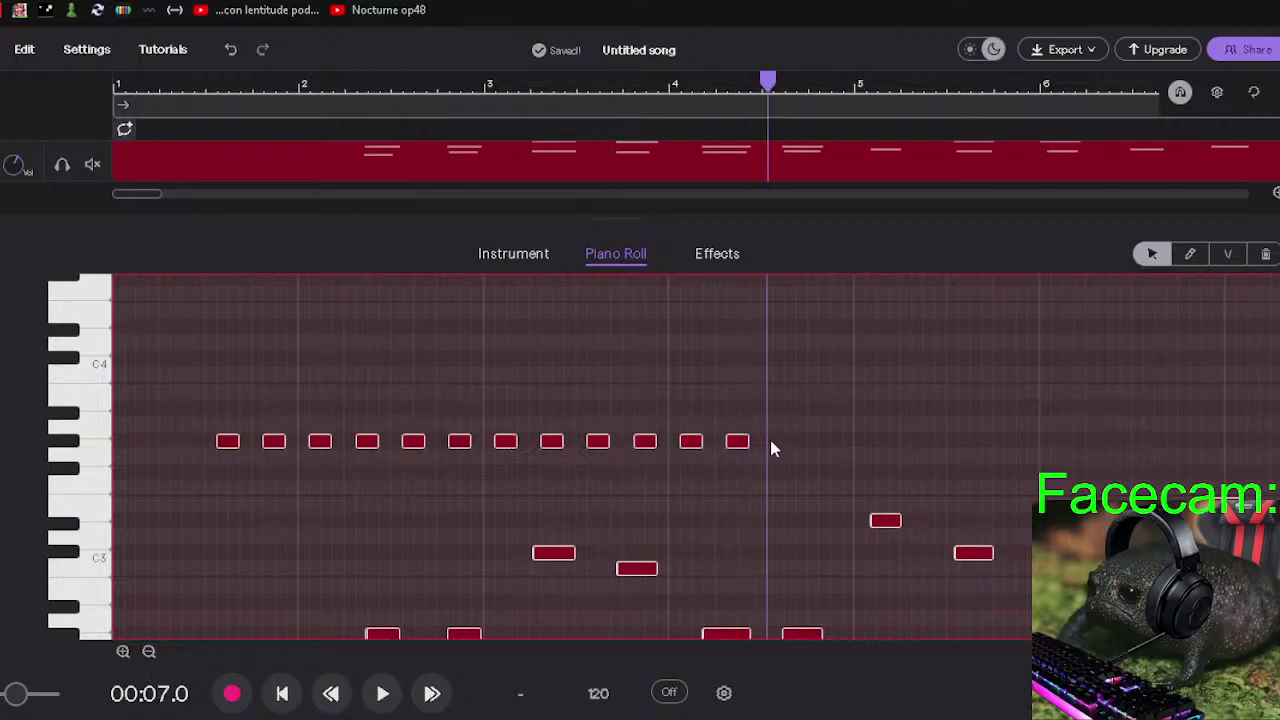
left_click(772, 448)
key("ctrl+v")
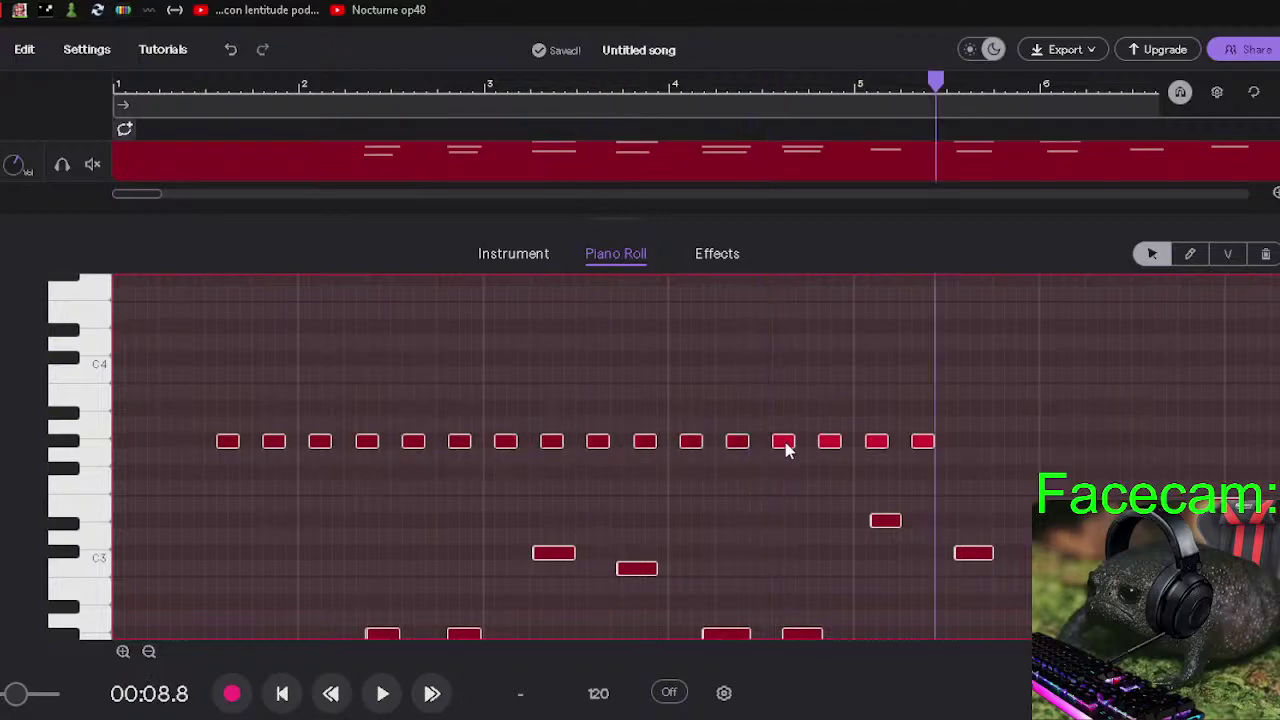
left_click(957, 451)
left_click(950, 442)
left_click(962, 445)
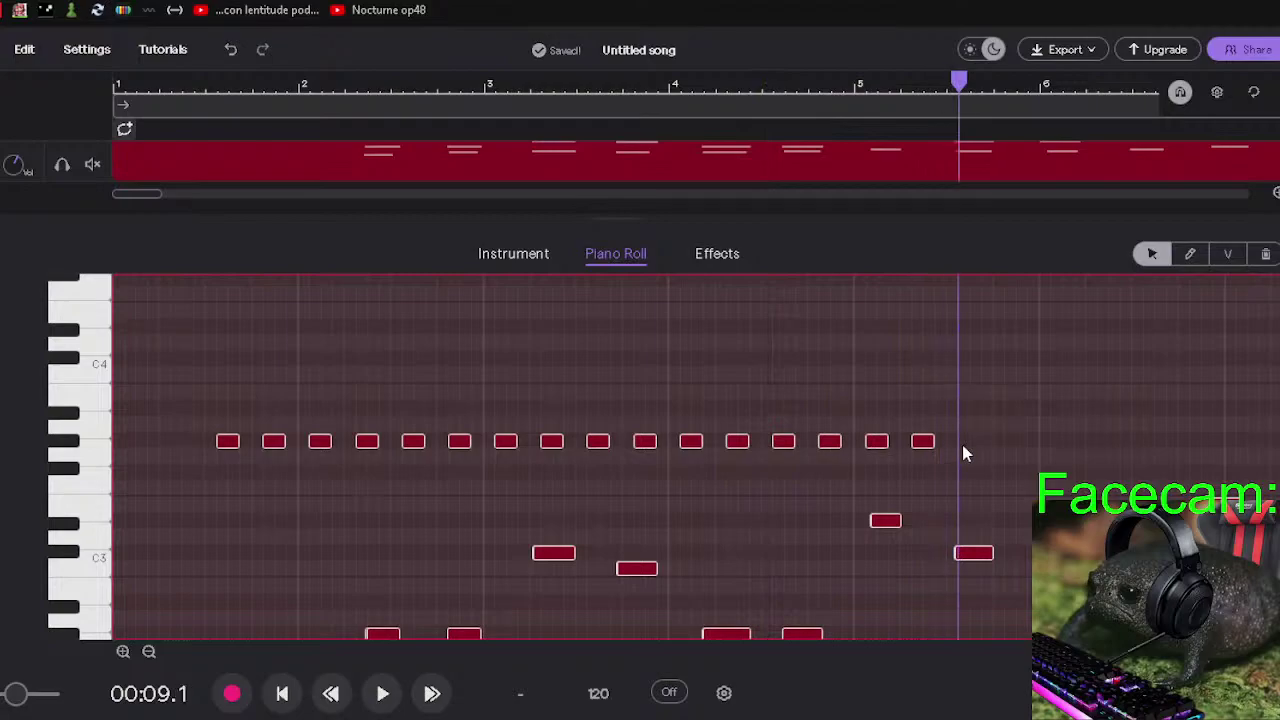
key("ctrl+v")
left_click(1143, 452)
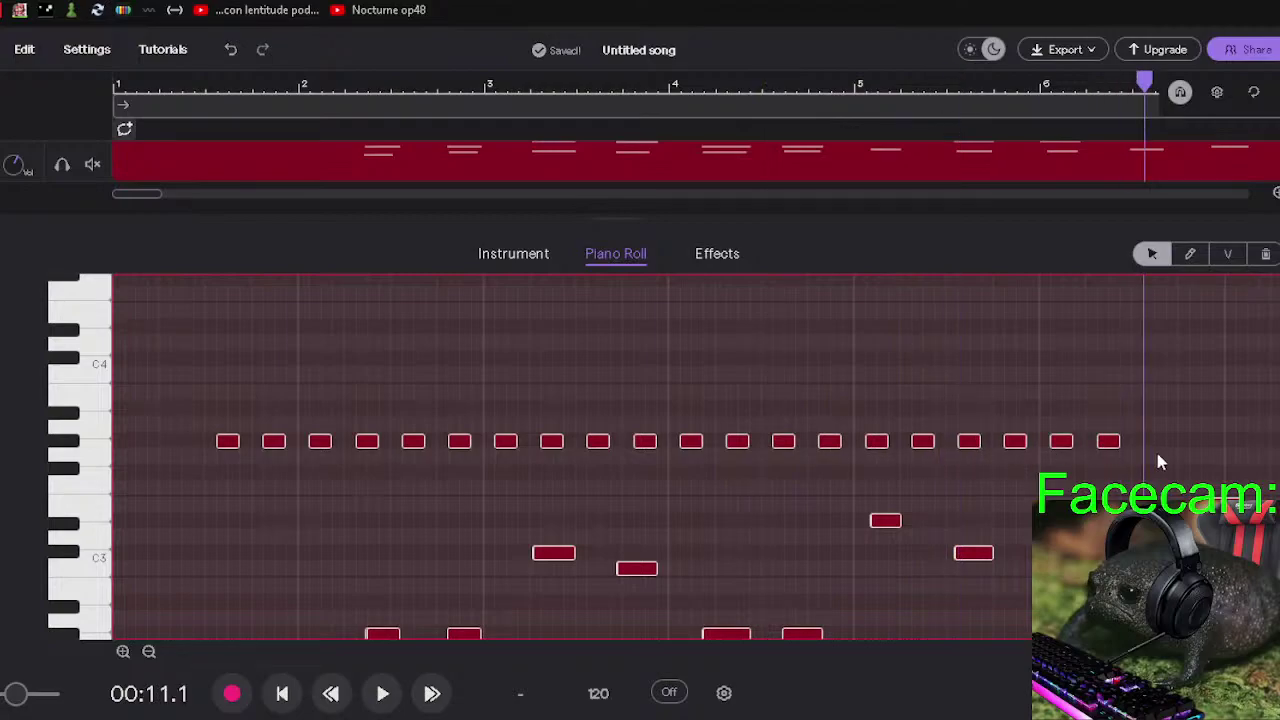
key("ctrl+v")
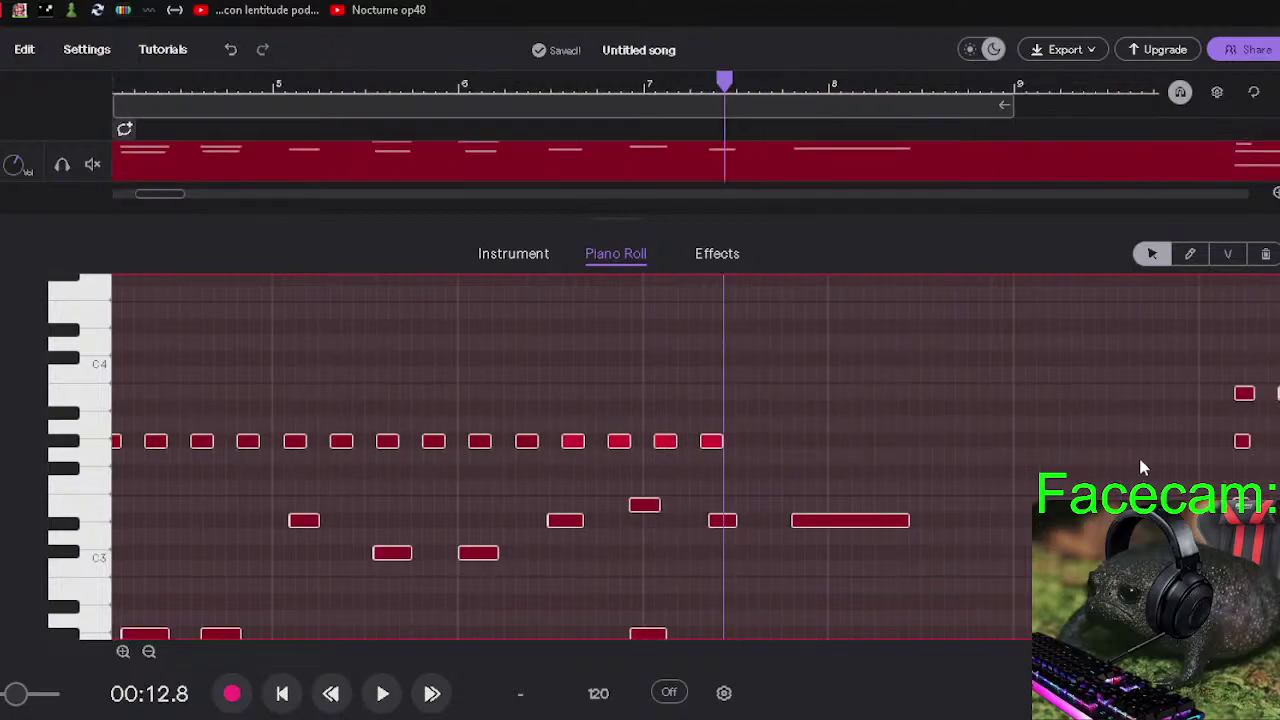
Paste the G#3 group twice more to continue the repeated notes from bar 7 into bar 9.
left_click(748, 450)
key("ctrl+v")
left_click(930, 448)
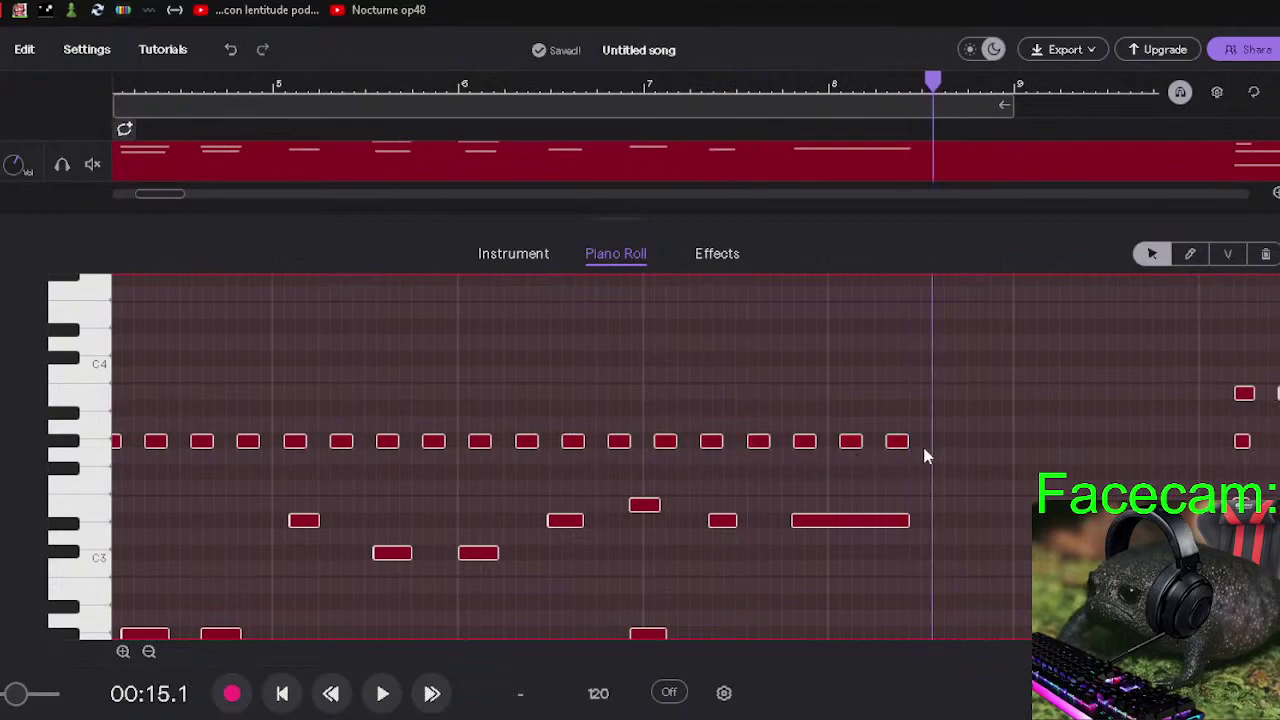
key("ctrl+v")
left_click(1114, 450)
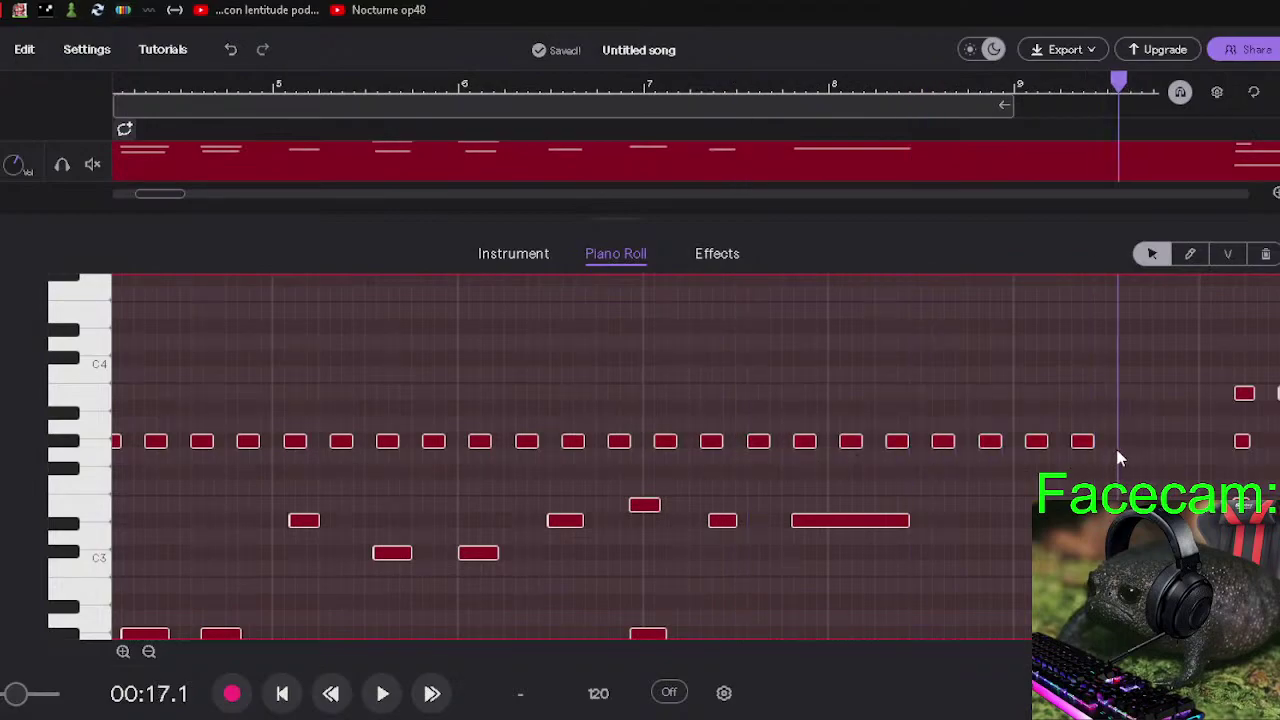
key("ctrl+v")
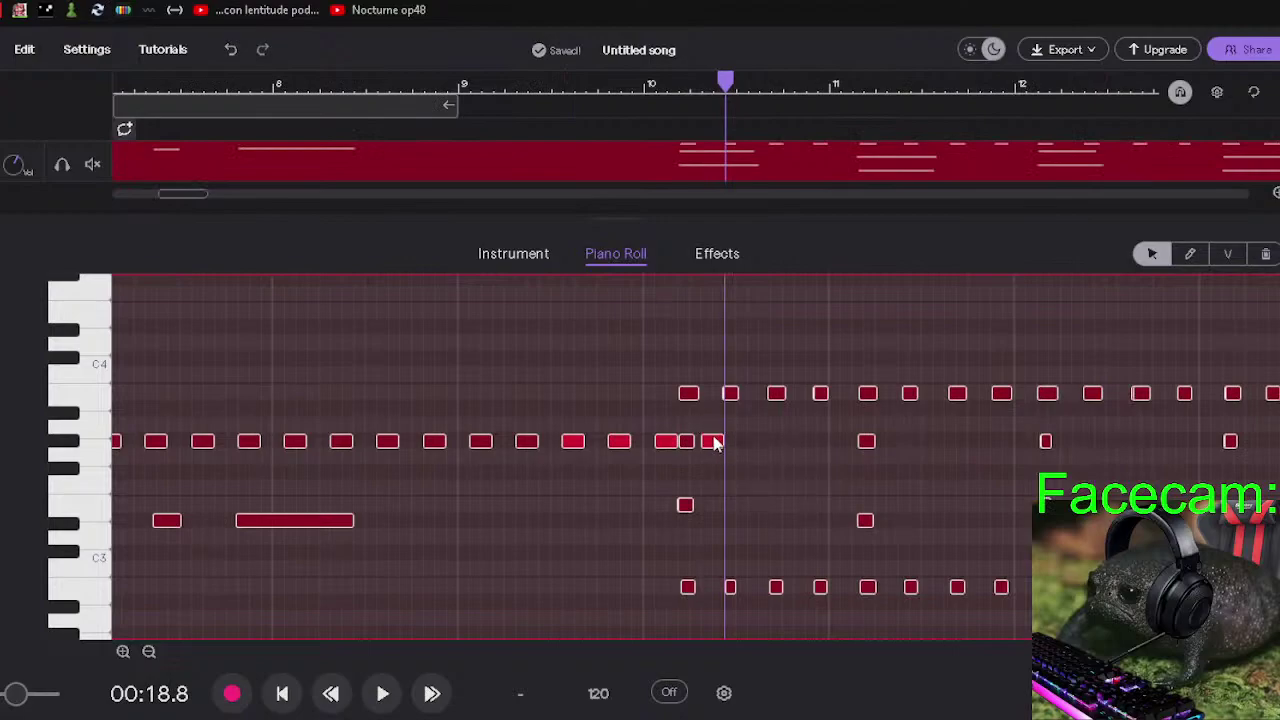
key("Delete")
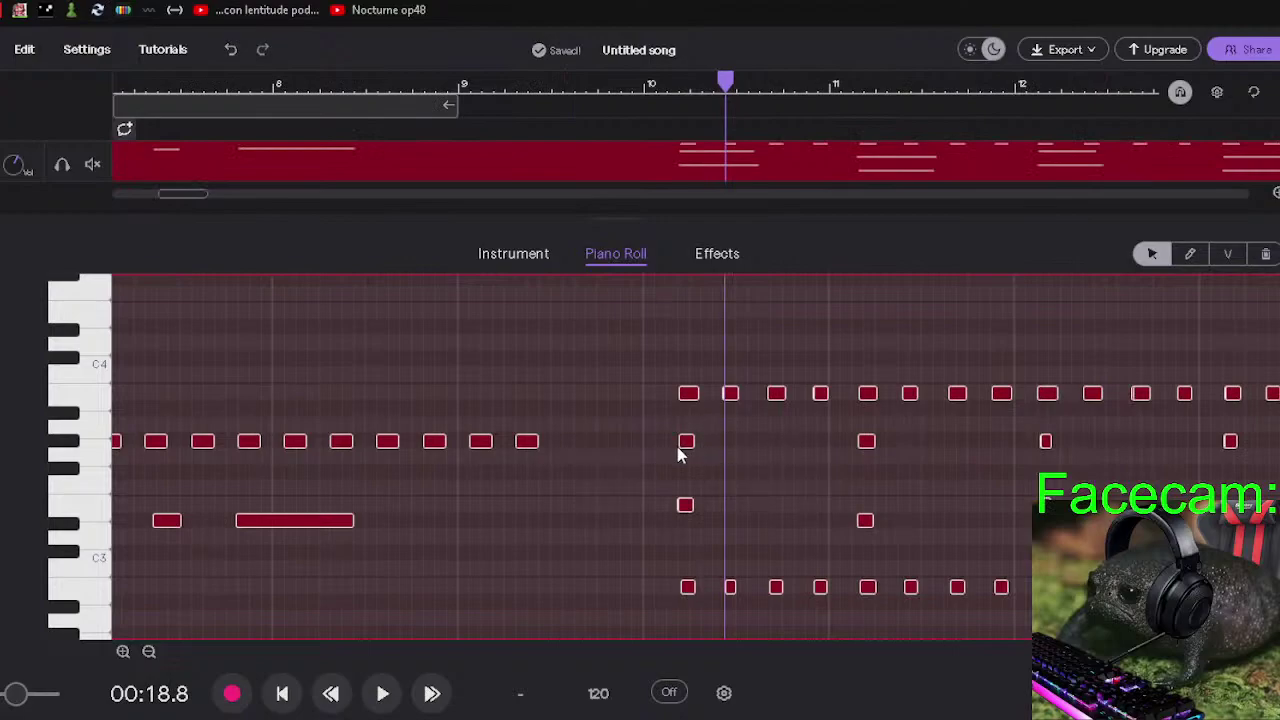
Add individual G#3 notes at the same spacing from the middle of bar 9 to the start of bar 10.
left_click(563, 446)
left_click(572, 431)
key("ctrl+v")
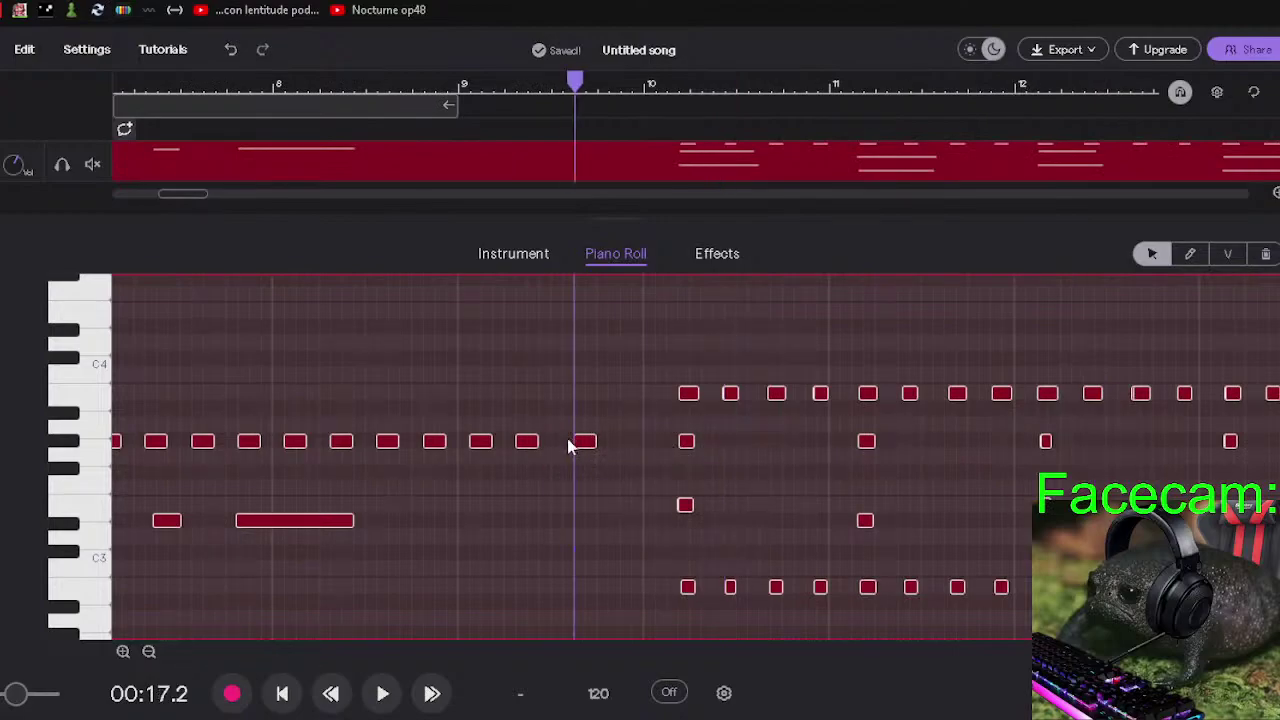
mouse_move(588, 449)
left_mouse_down()
mouse_move(568, 451)
mouse_move(623, 442)
mouse_move(607, 442)
left_mouse_up()
left_click(620, 441)
key("ctrl+v")
left_click(656, 445)
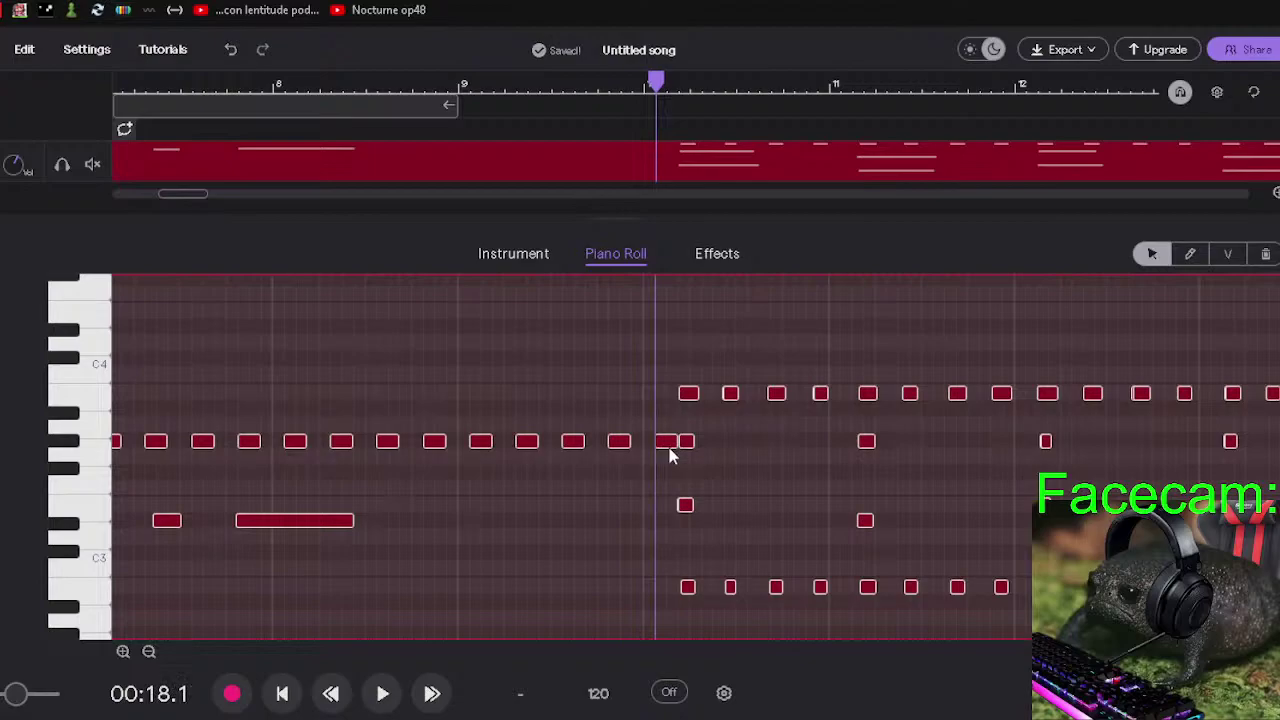
left_click_drag(673, 441, 686, 443)
Play the opening from bar 1 to check the rebuilt G#3 repetitions, then pause in bar 2.
left_click(284, 694)
left_click(382, 694)
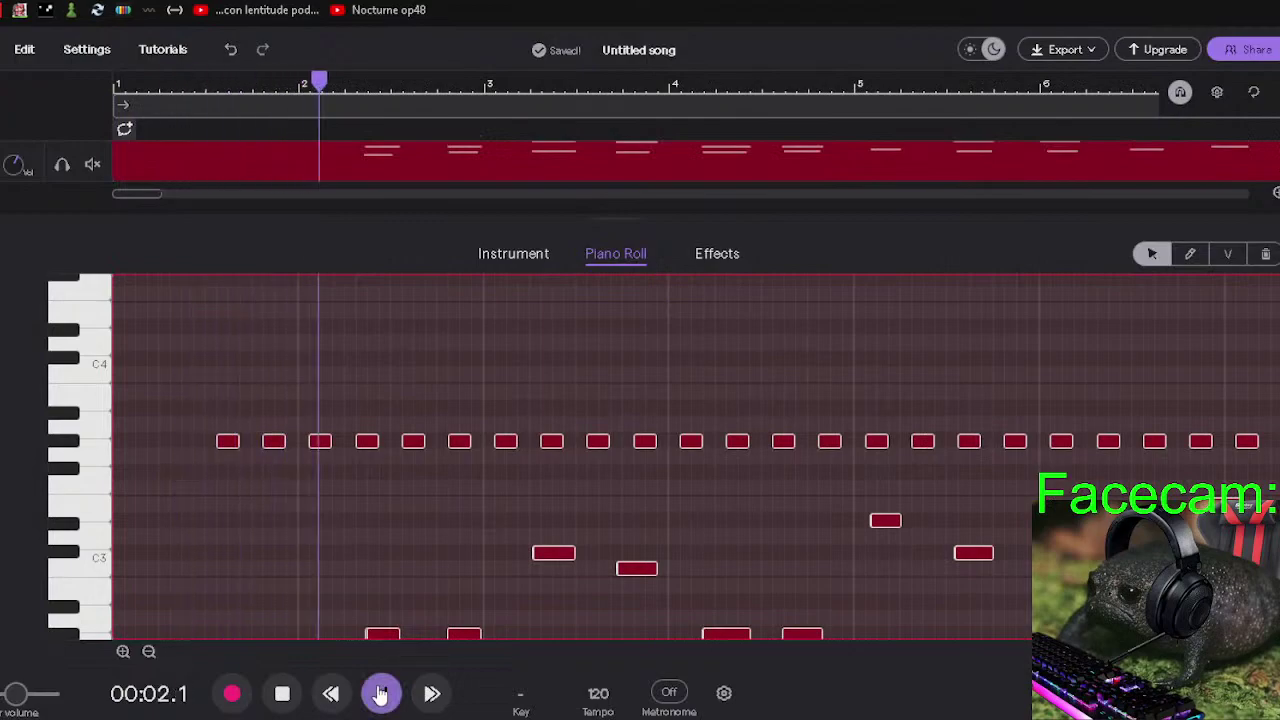
left_click(381, 694)
Extend both notes of the first low chord in bar 2 to span from the fourth G#3's start to the fifth's end.
scroll(385, 550, "down", 3)
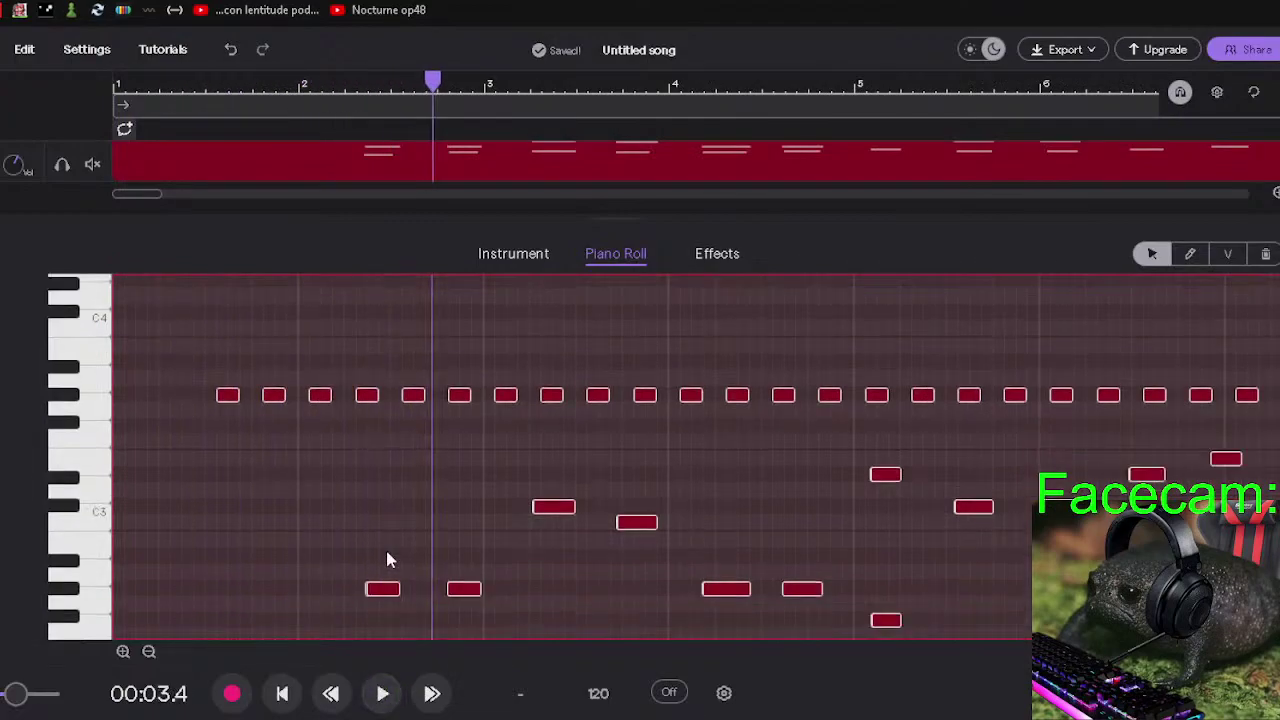
scroll(386, 555, "down", 1)
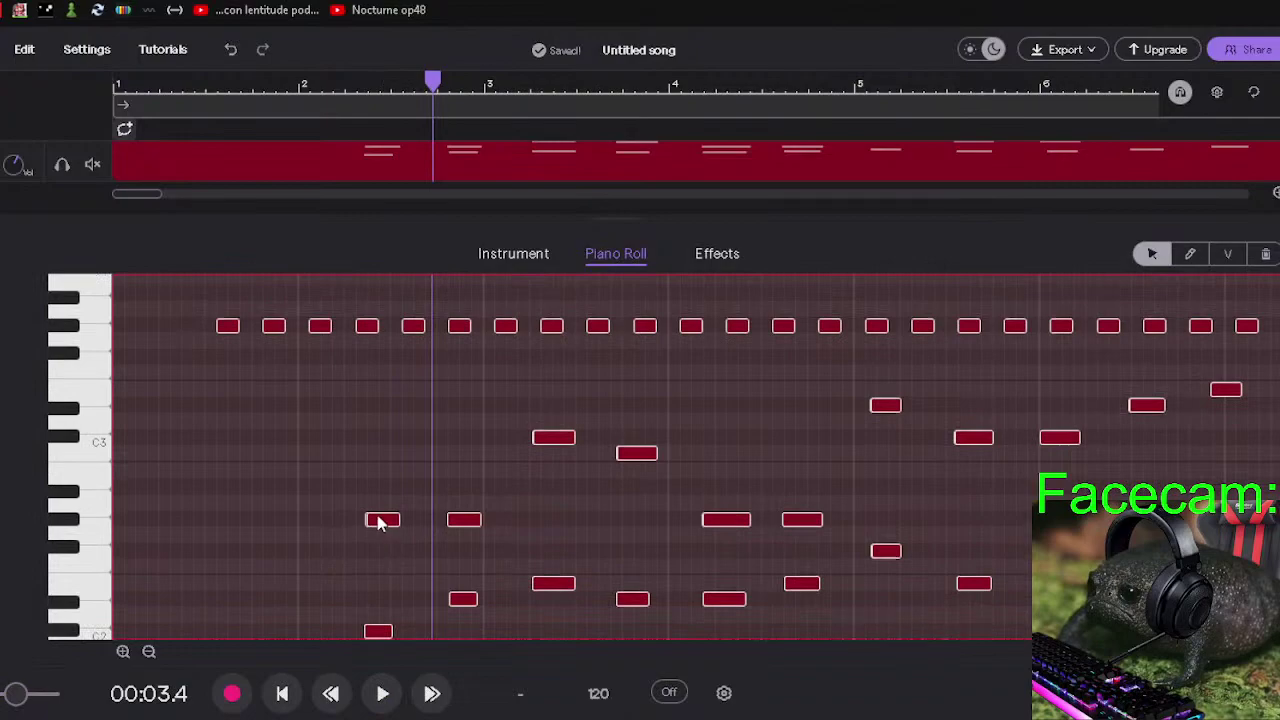
left_click(383, 521)
scroll(416, 525, "down", 4)
scroll(415, 525, "up", 4)
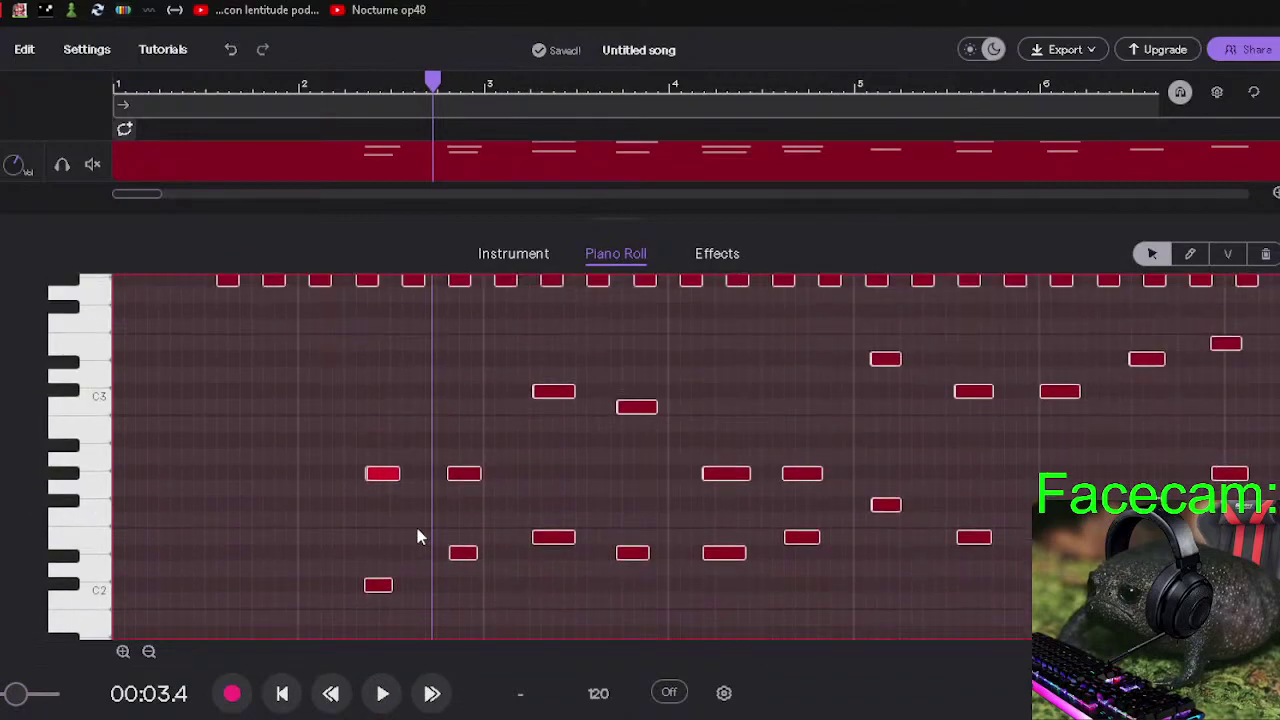
left_click_drag(400, 521, 434, 523)
left_click(369, 520)
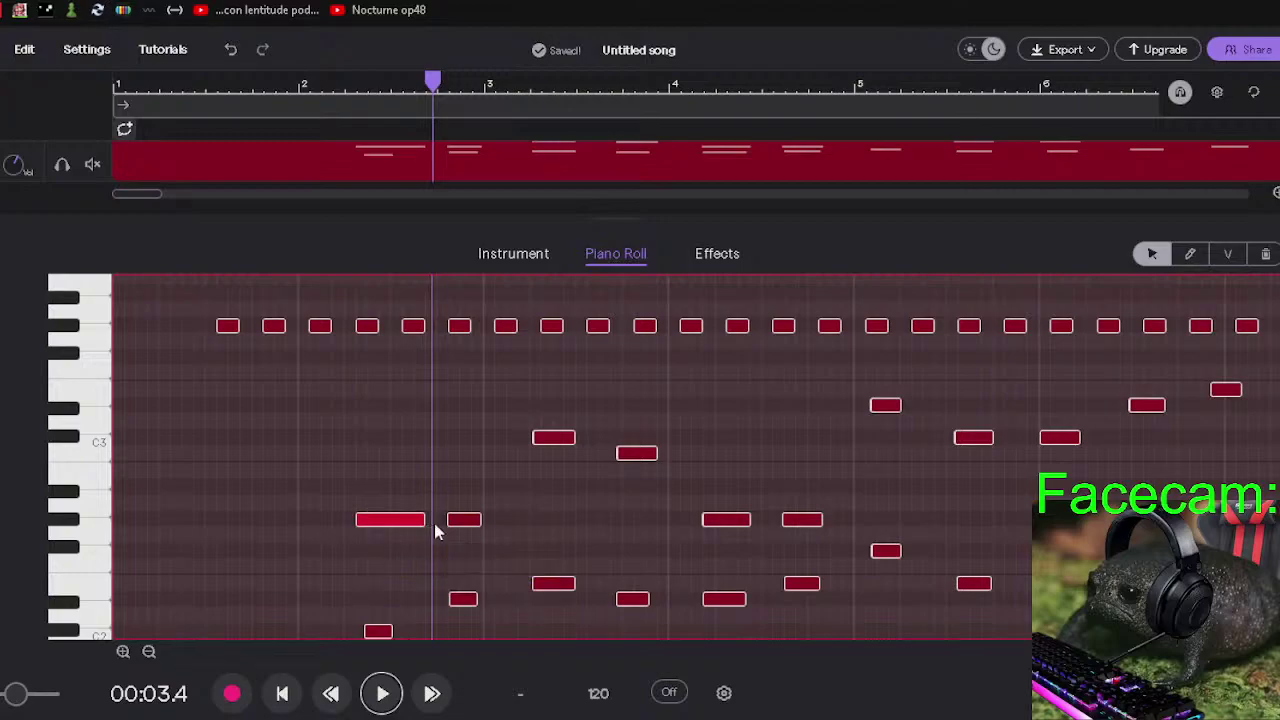
scroll(402, 549, "down", 1)
left_click_drag(377, 589, 426, 586)
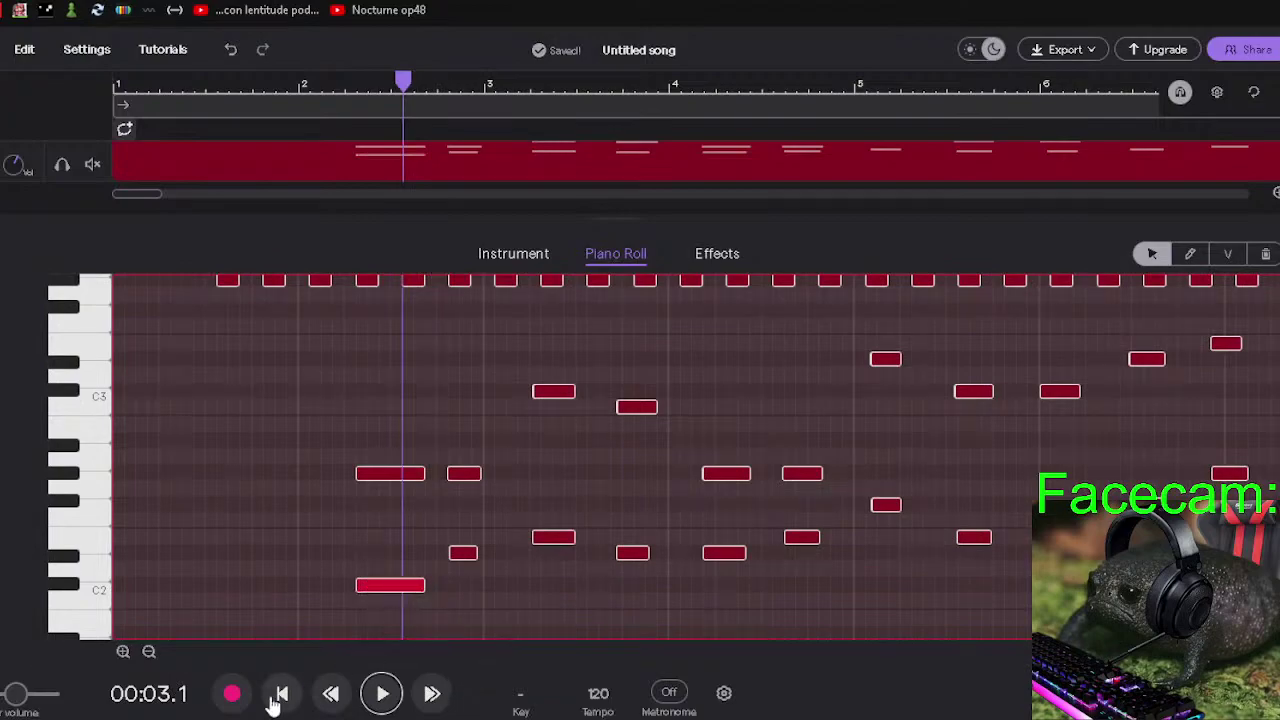
Play from bar 1 through the first low chord in bar 2 to check its new timing, then pause.
left_click(282, 693)
left_click(381, 693)
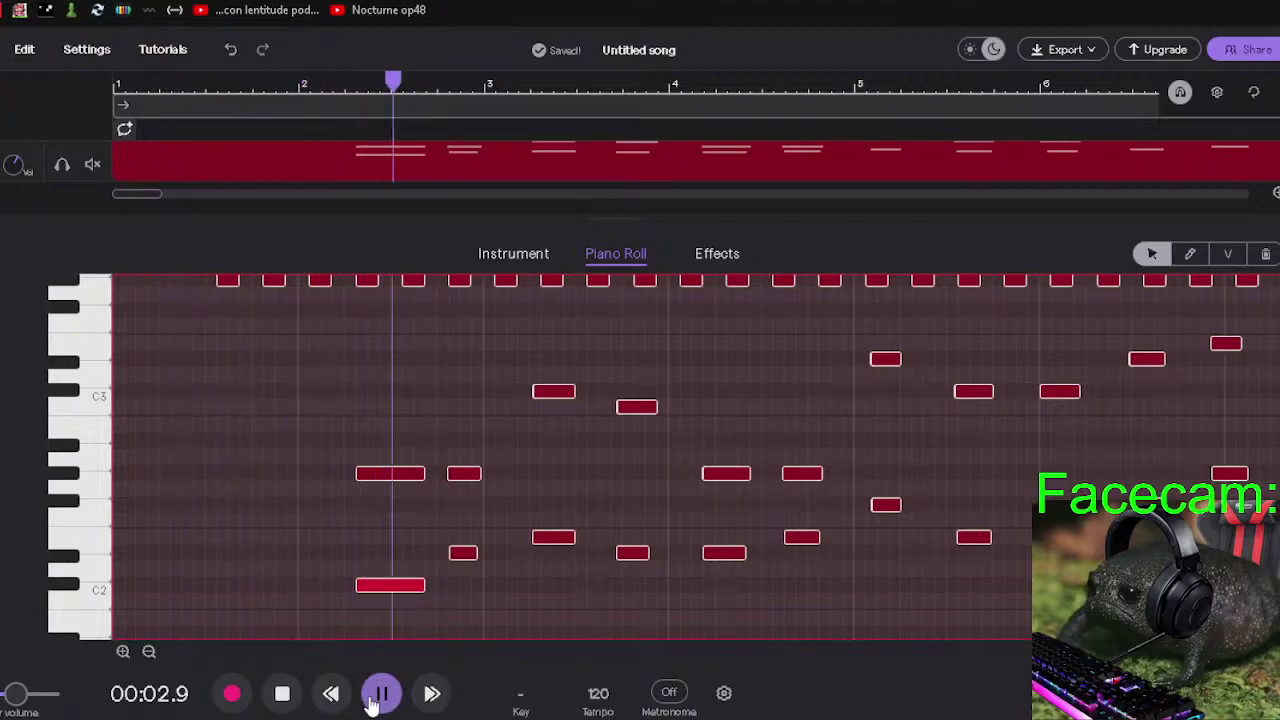
left_click(378, 697)
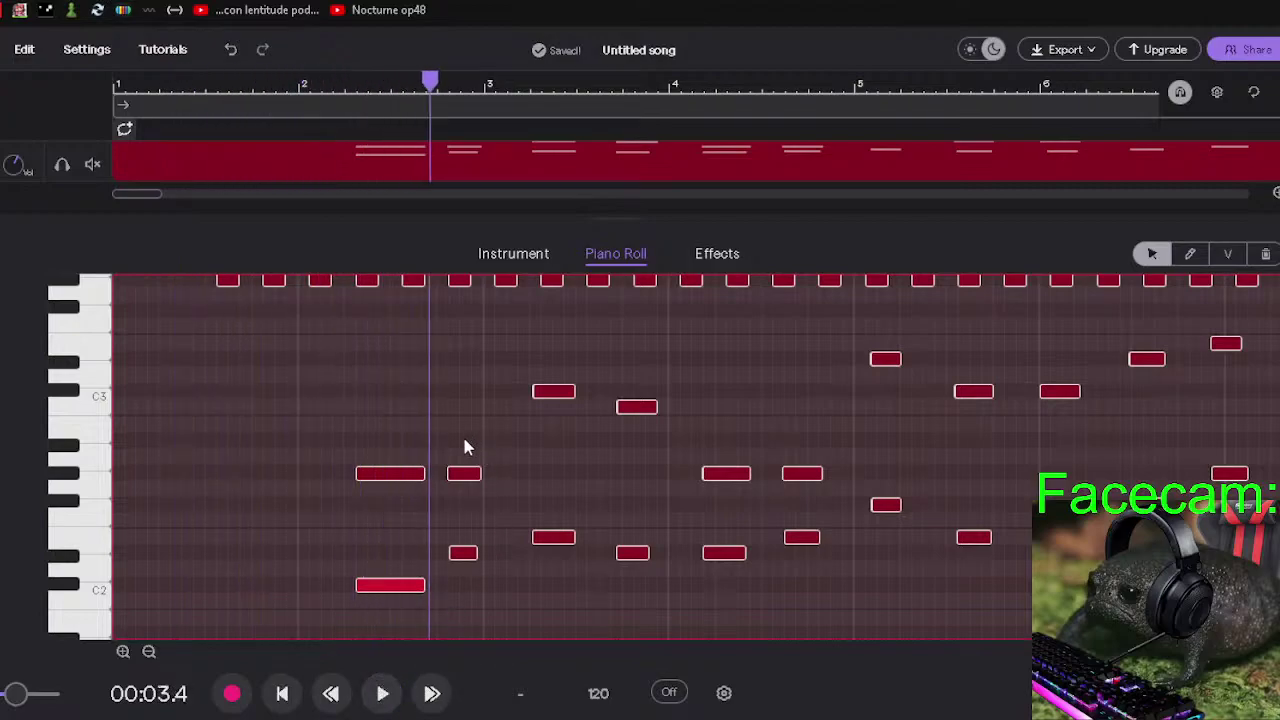
Lengthen both notes of the second low chord, Eb2 and G#2, from late bar 2 to the end of bar 3's first G#3.
left_click(462, 474)
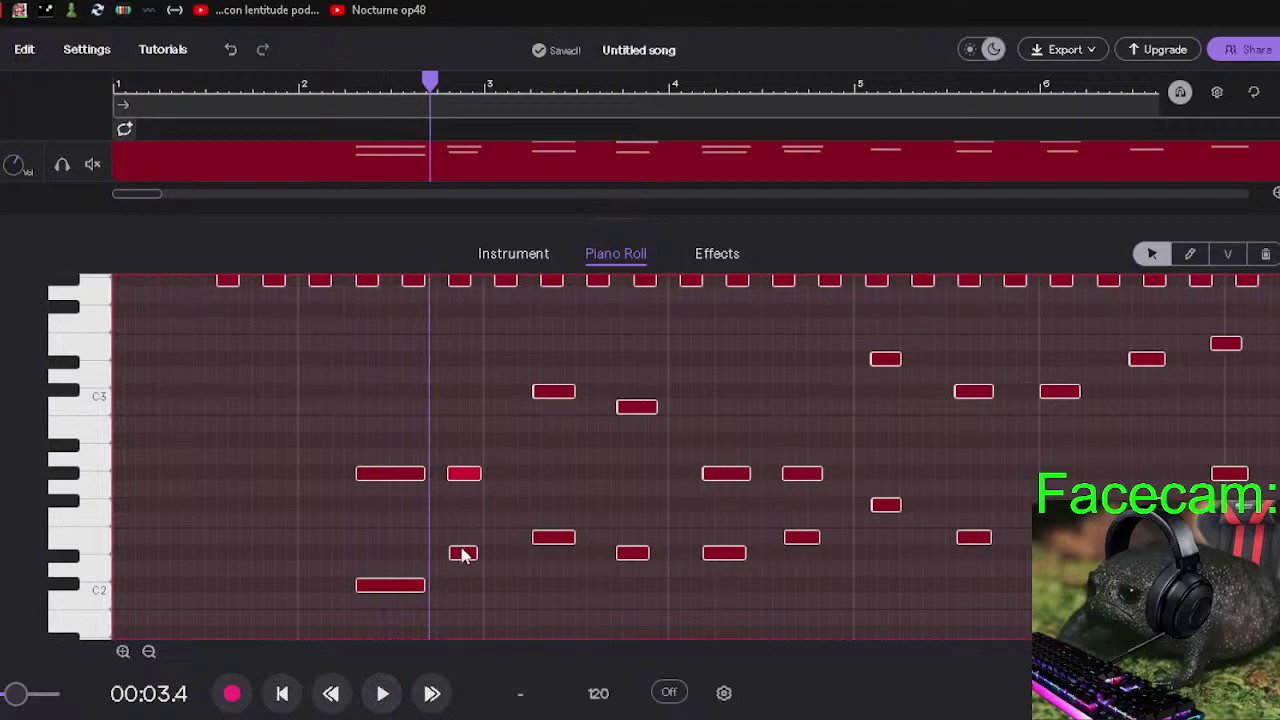
left_click(463, 552)
left_click_drag(478, 552, 512, 558)
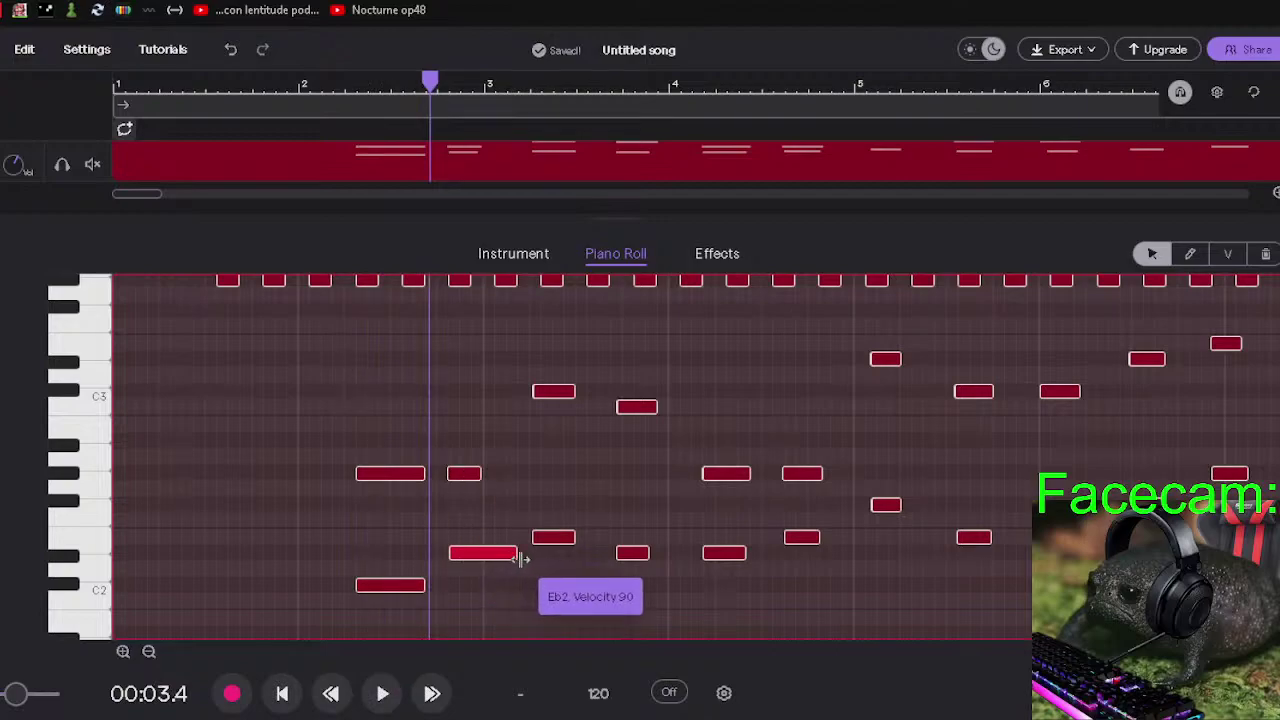
left_click(476, 473)
left_click_drag(478, 473, 516, 473)
scroll(575, 505, "up", 3)
scroll(575, 512, "down", 3)
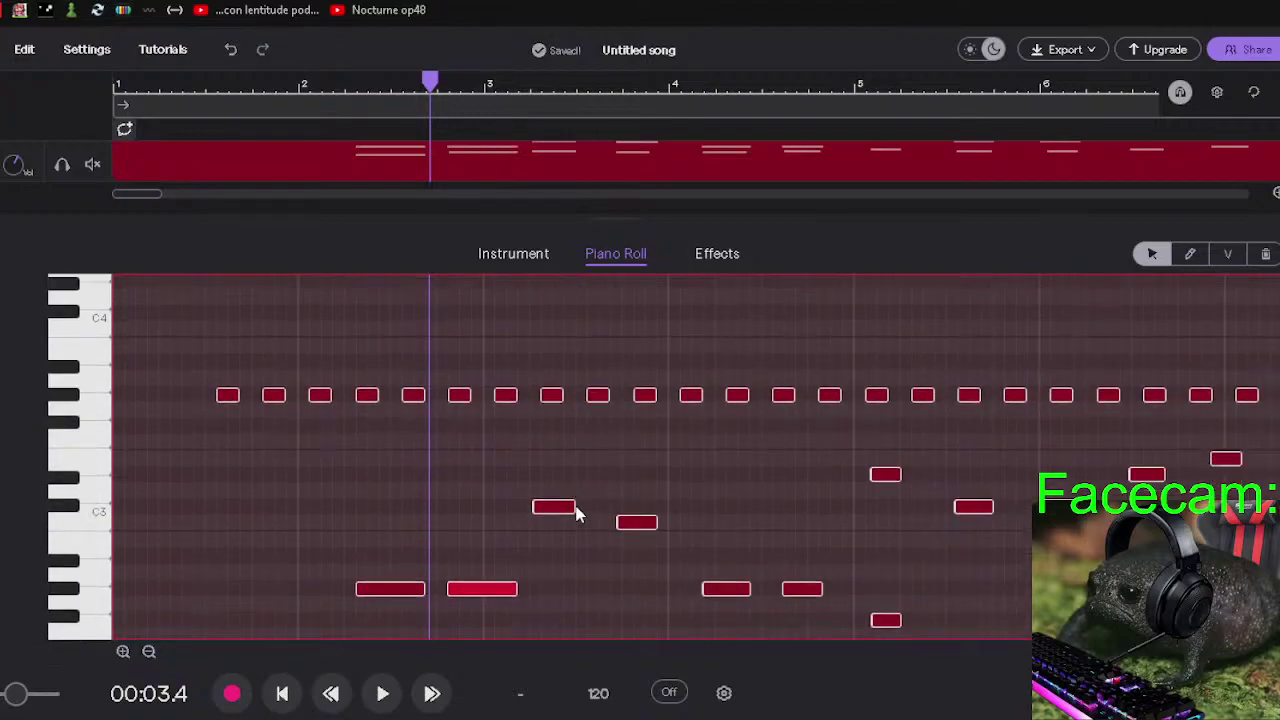
Extend the C#3 and E2 notes in bar 3 to span from the bar's second G#3's start to its third's end.
left_click(546, 441)
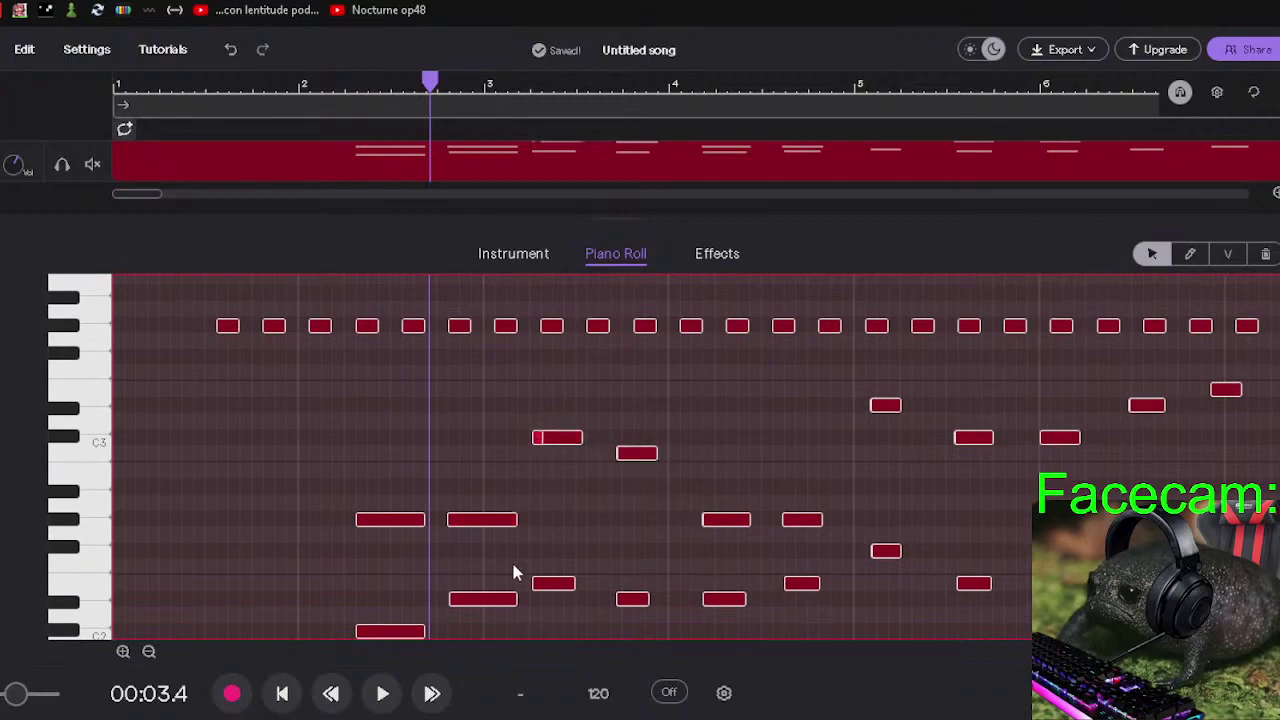
left_click(541, 585)
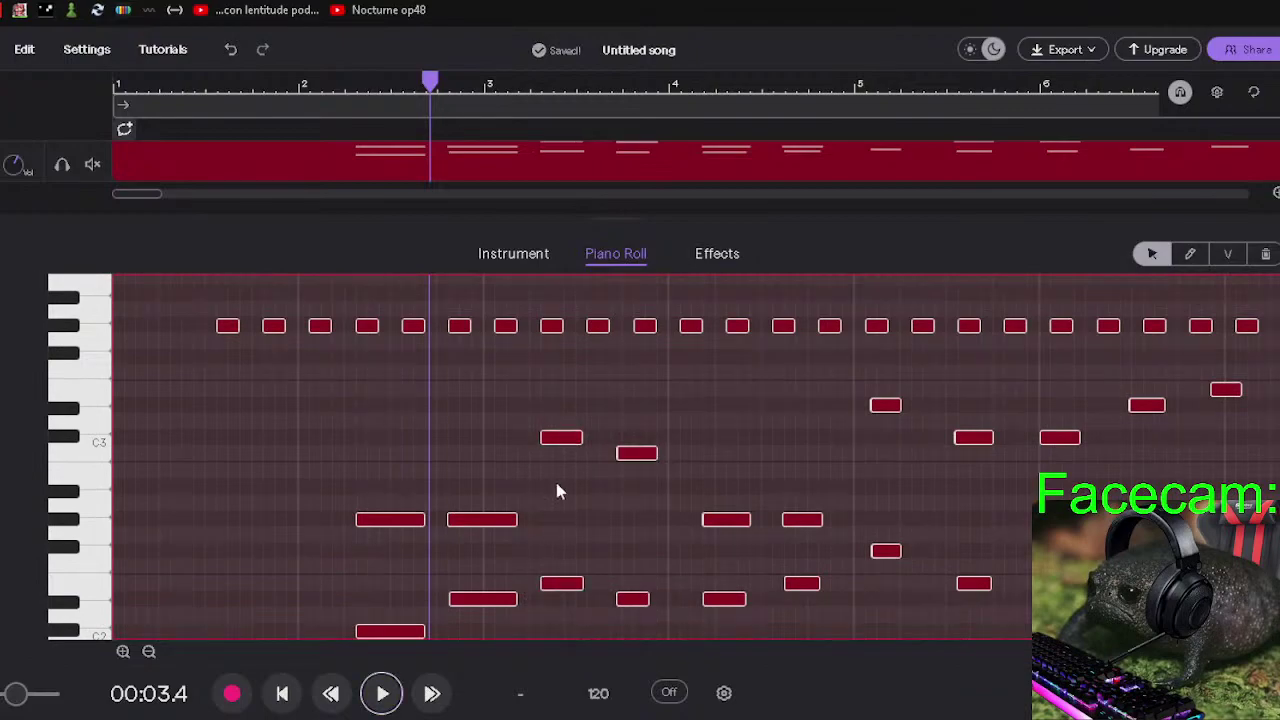
left_click_drag(585, 446, 611, 446)
left_click_drag(580, 585, 609, 585)
scroll(643, 551, "down", 1)
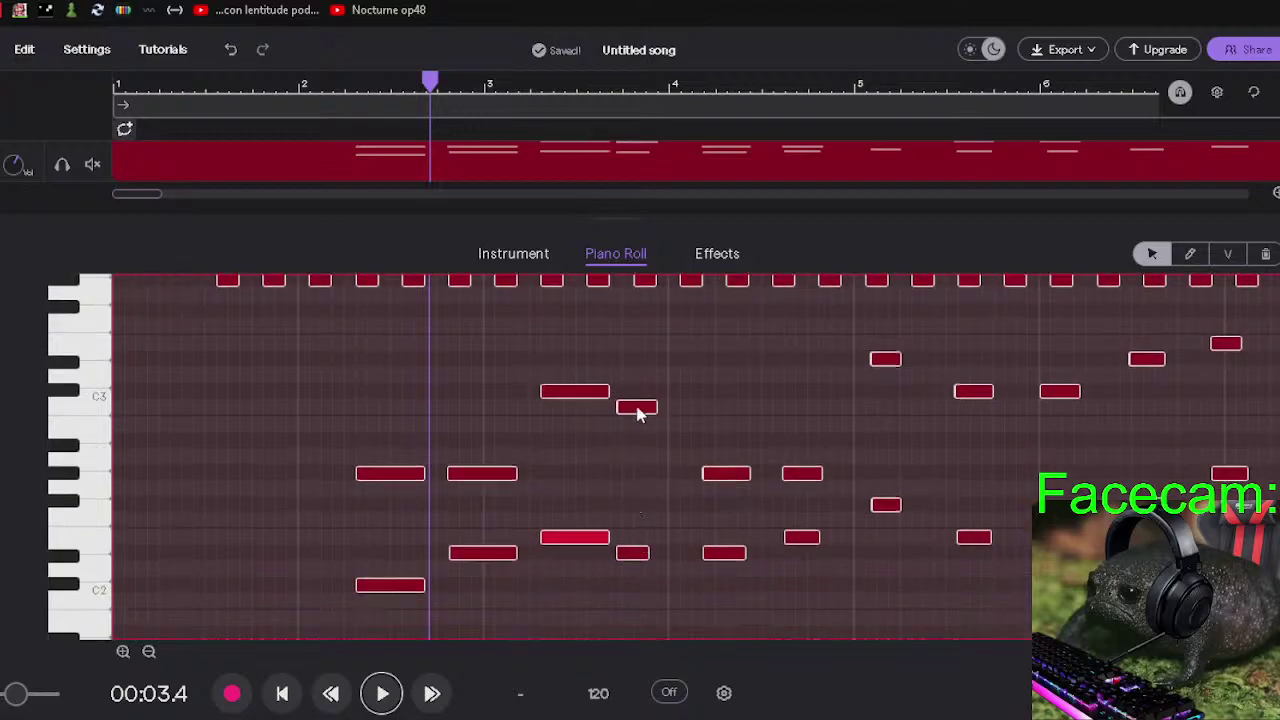
Move and lengthen the C3 and Eb2 chord to span from bar 3's fourth G#3 to the end of bar 4's first.
scroll(640, 414, "up", 1)
left_click_drag(643, 437, 660, 434)
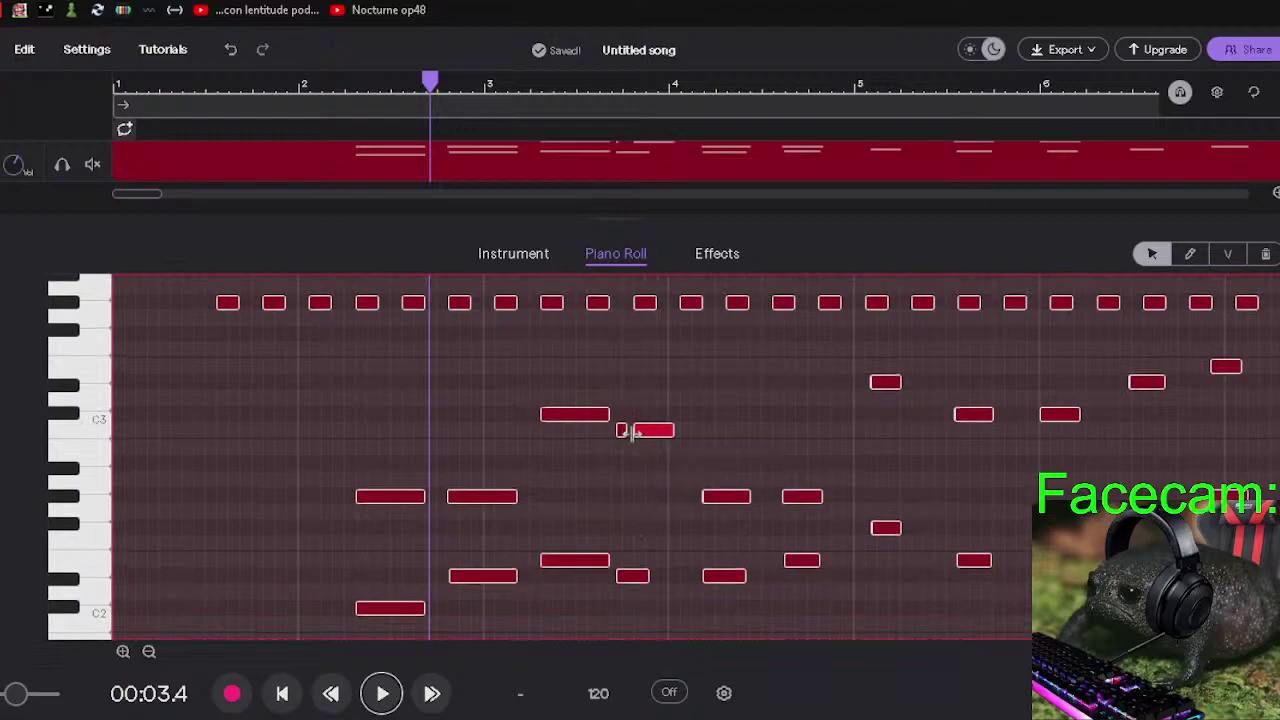
left_click_drag(628, 578, 700, 576)
left_click_drag(670, 427, 700, 426)
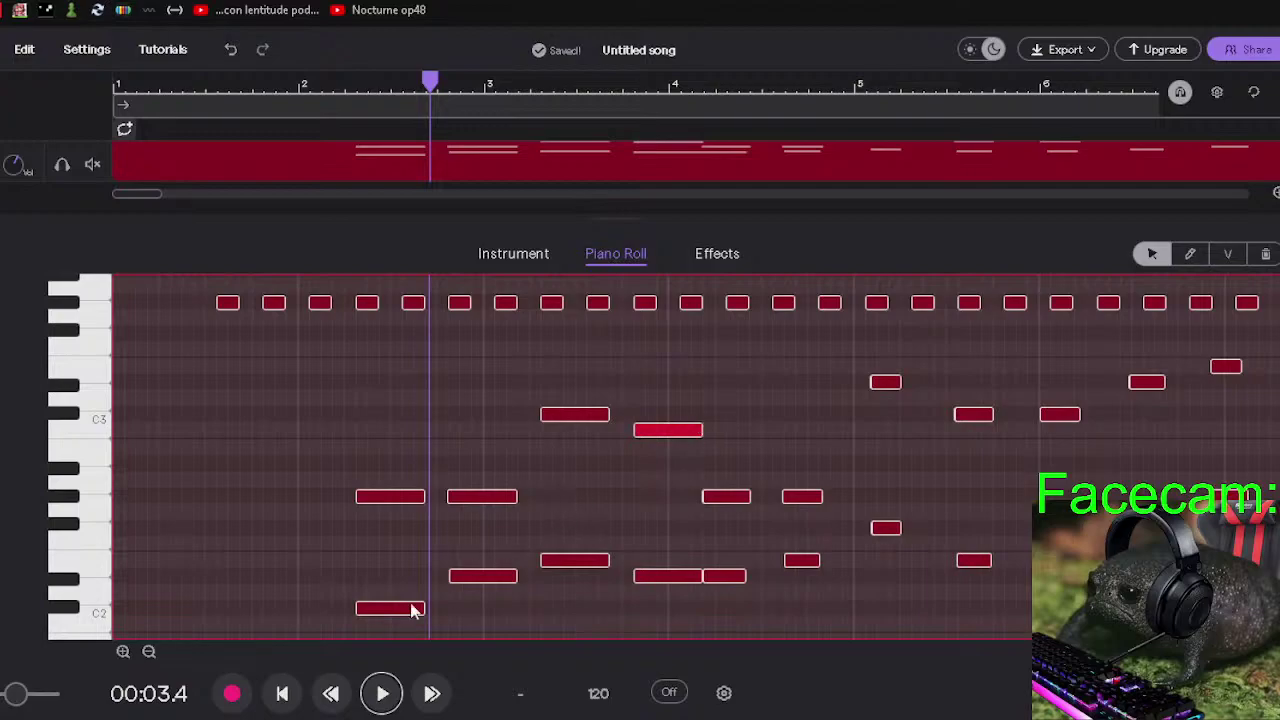
Play from bar 1 through the third and fourth chords to check their timing, then pause in bar 4.
left_click(282, 693)
left_click(382, 693)
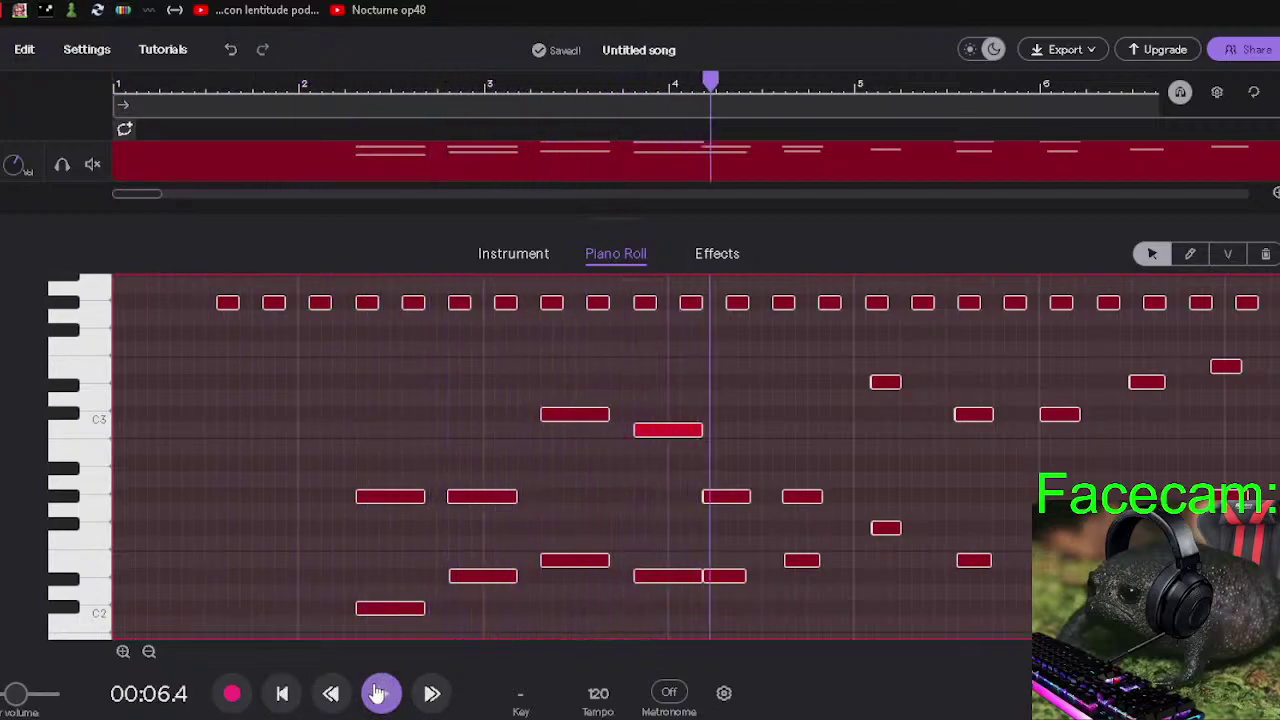
left_click(379, 693)
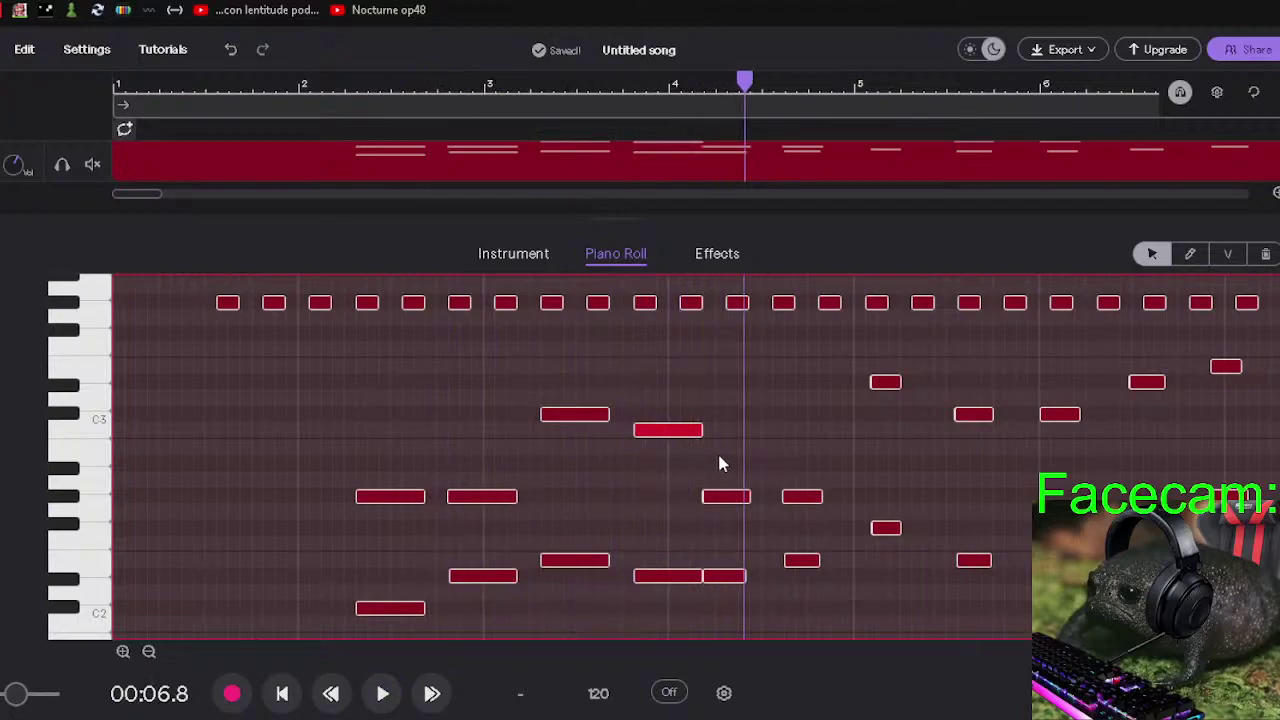
Shift both bar 4 chords later so the first starts with the second G#3, and delete the leftover G#2 and Eb2 fragments.
left_click_drag(722, 430, 756, 502)
left_click(760, 605)
double_click(707, 496)
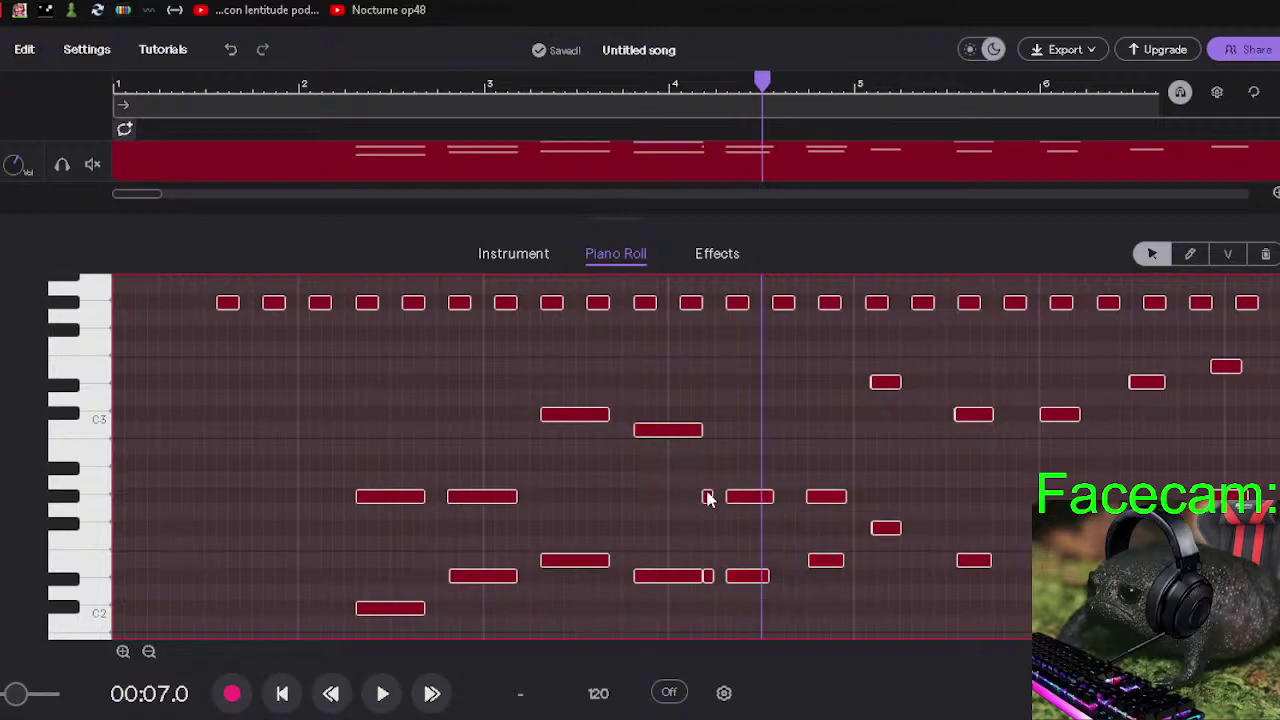
double_click(708, 576)
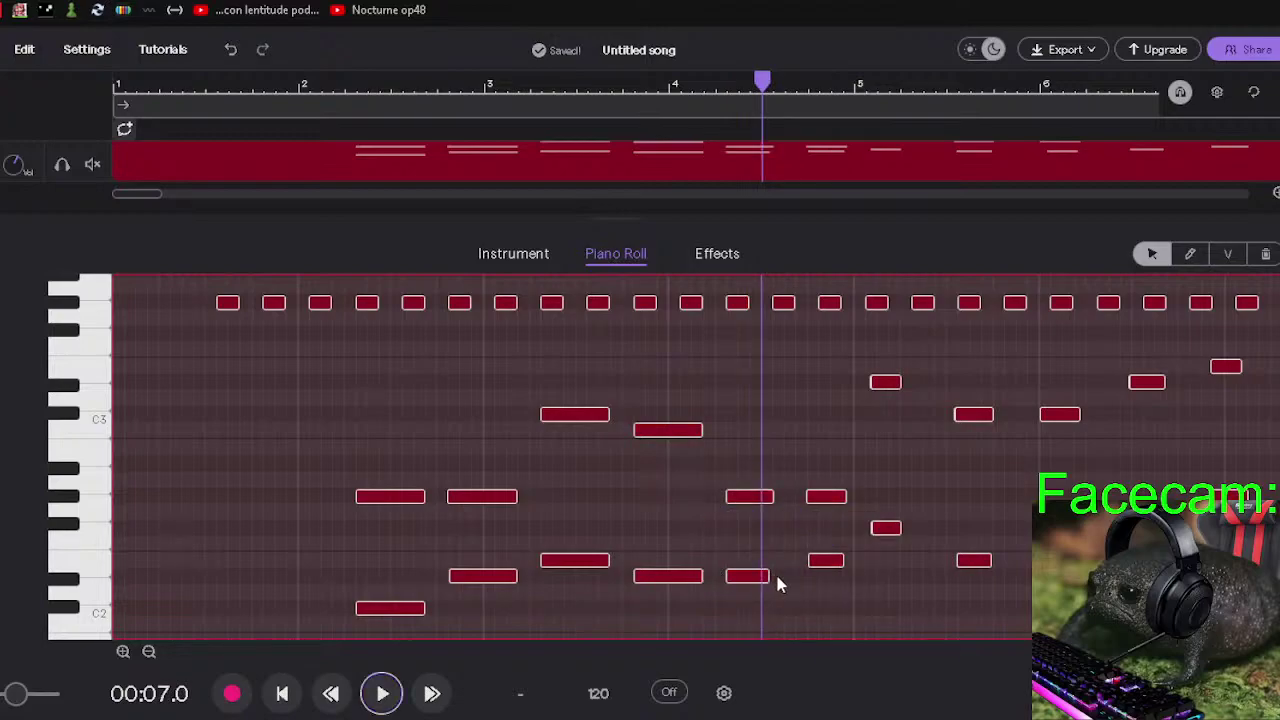
Lengthen the G#2 and Eb2 notes of bar 4's first chord to the end of the bar's third G#3.
left_click_drag(768, 576, 797, 577)
left_click_drag(772, 496, 800, 496)
left_click(821, 407)
left_click(668, 378)
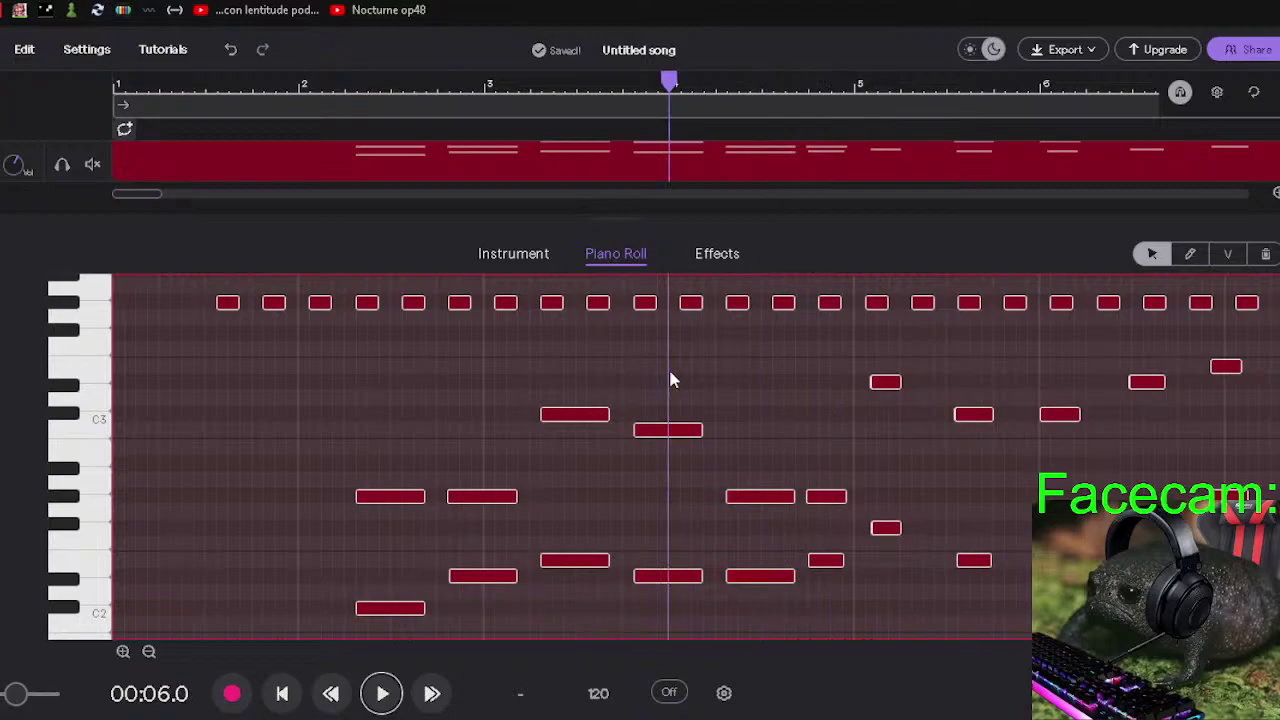
Move the G#2 and E2 notes of bar 4's last chord to start with the bar's fourth G#3.
scroll(670, 378, "down", 3)
scroll(672, 380, "up", 4)
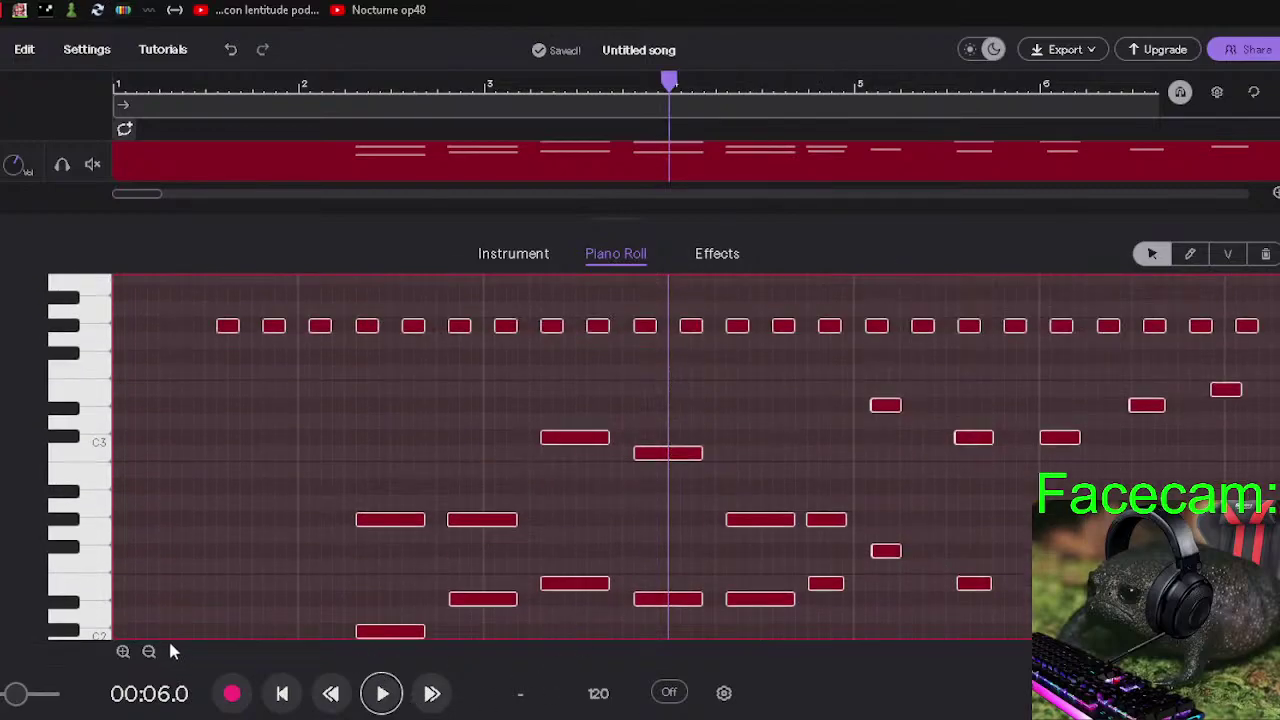
left_click_drag(152, 196, 165, 195)
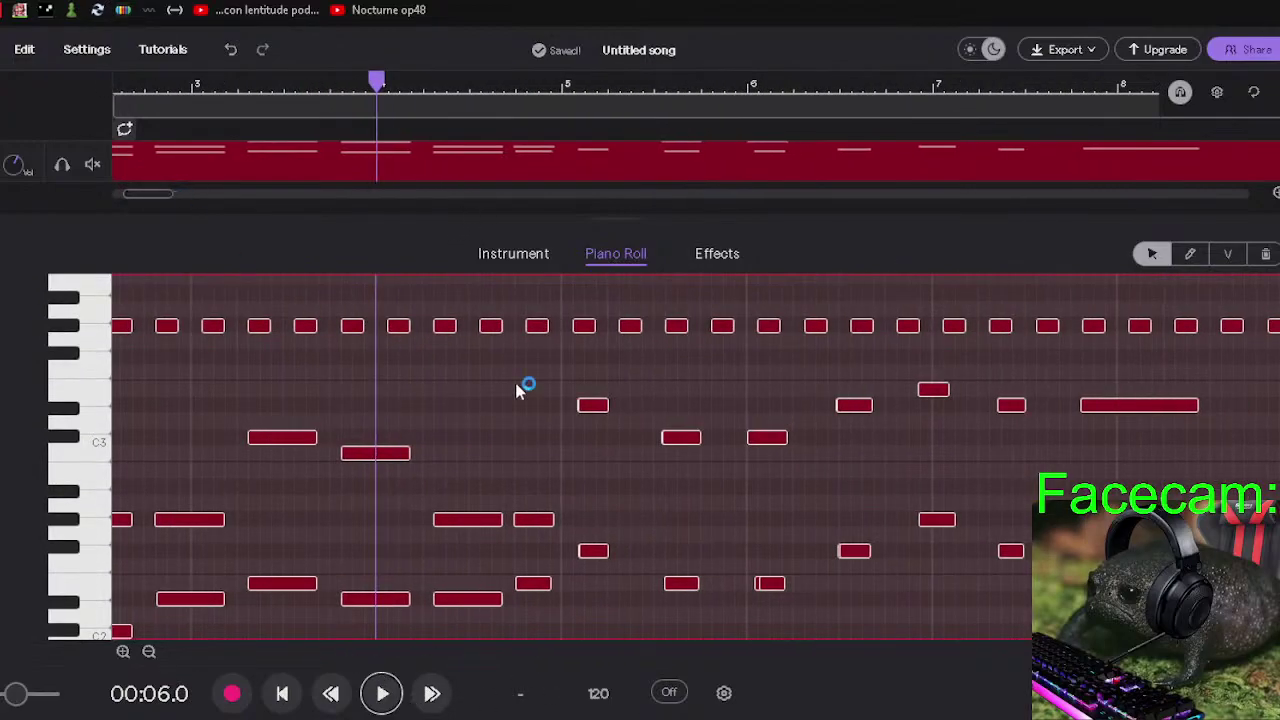
mouse_move(530, 527)
left_mouse_down()
mouse_move(552, 523)
mouse_move(532, 520)
left_mouse_up()
left_click_drag(548, 590, 551, 589)
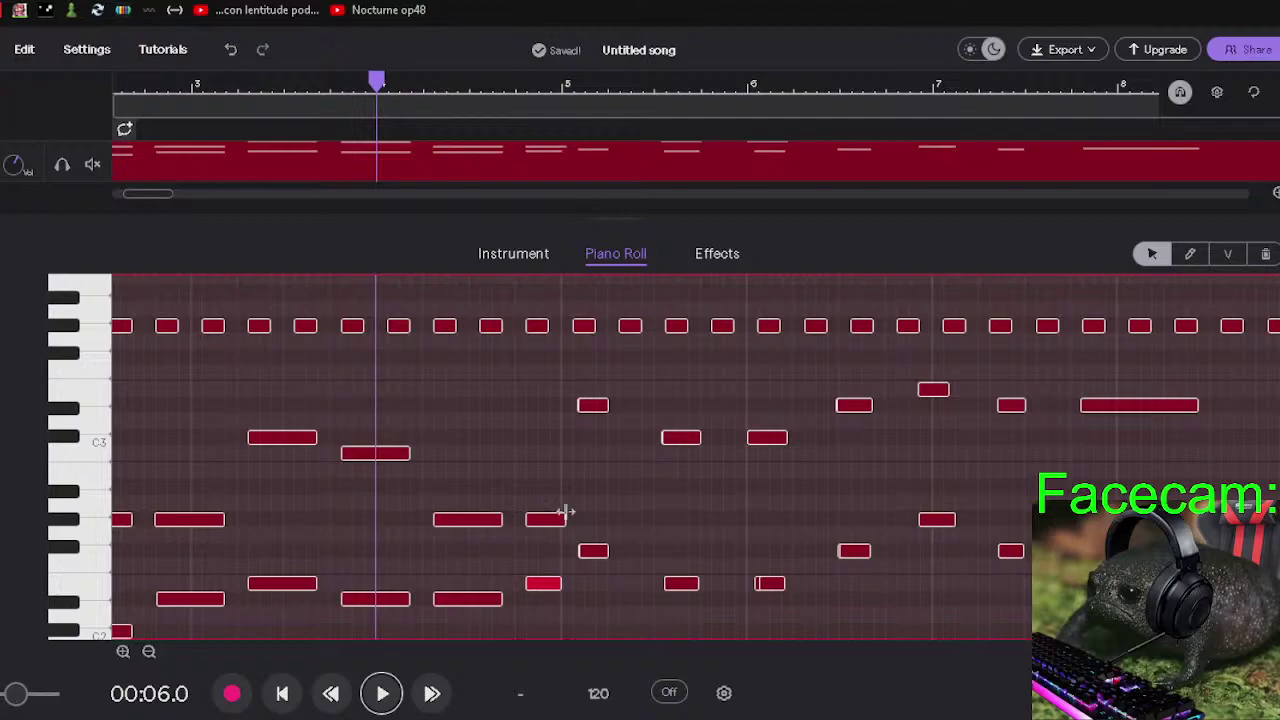
Move the Eb3 and F#2 notes in bar 5 later, to just before the bar's second G#3.
left_click_drag(591, 409, 624, 410)
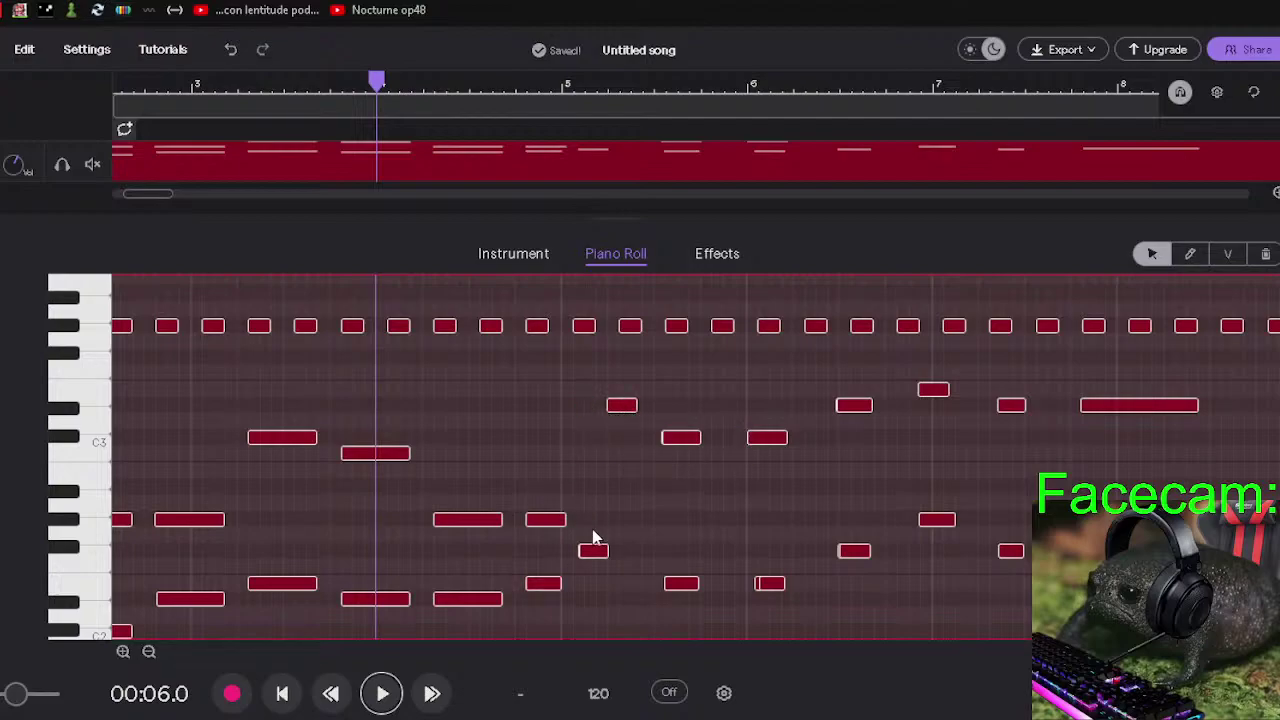
left_click_drag(592, 551, 620, 551)
left_click(584, 553)
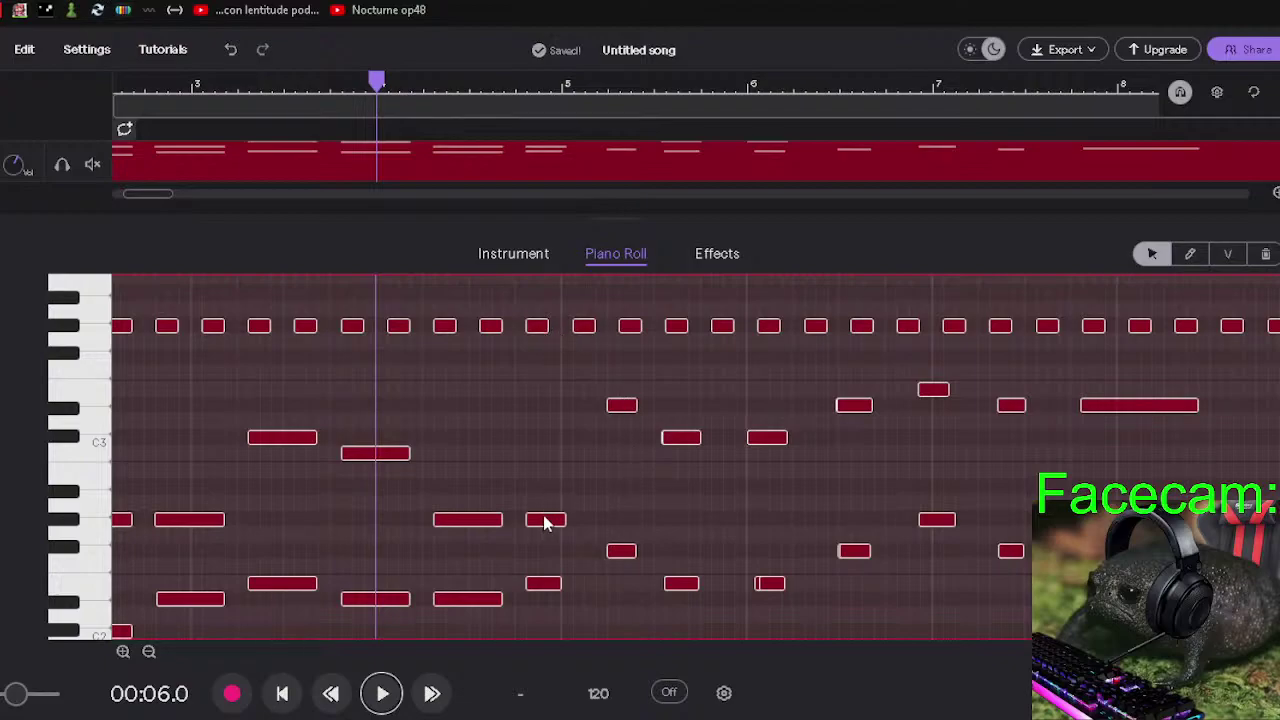
Lengthen the G#2 and E2 notes of bar 4's last chord to the end of bar 5's first G#3.
mouse_move(543, 525)
left_click_drag(543, 525, 527, 527)
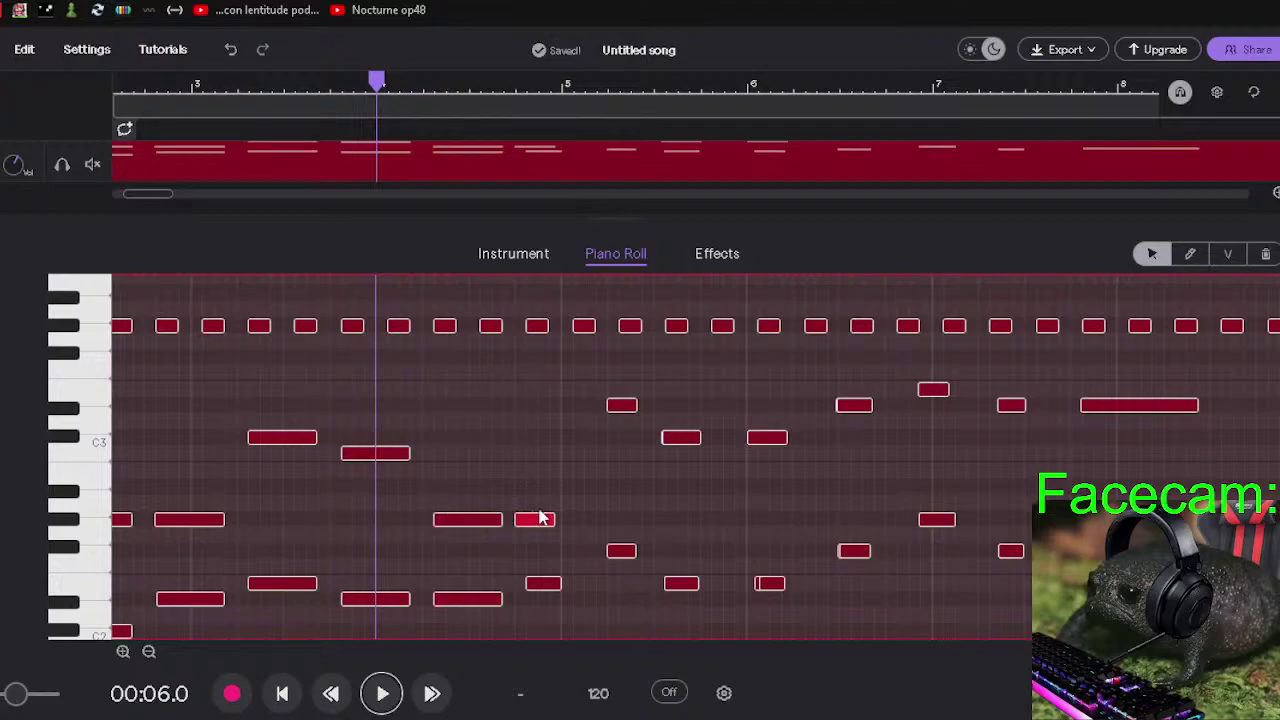
left_click_drag(533, 521, 533, 518)
left_click_drag(565, 520, 594, 518)
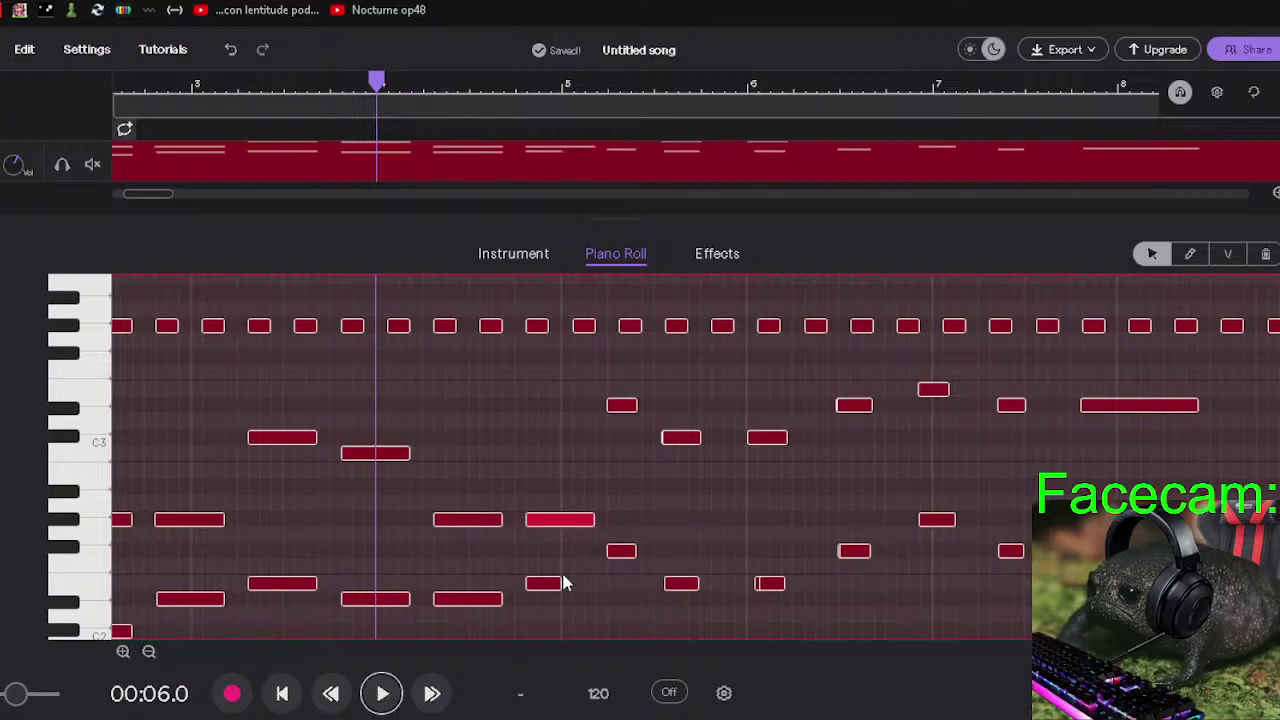
left_click_drag(570, 581, 595, 582)
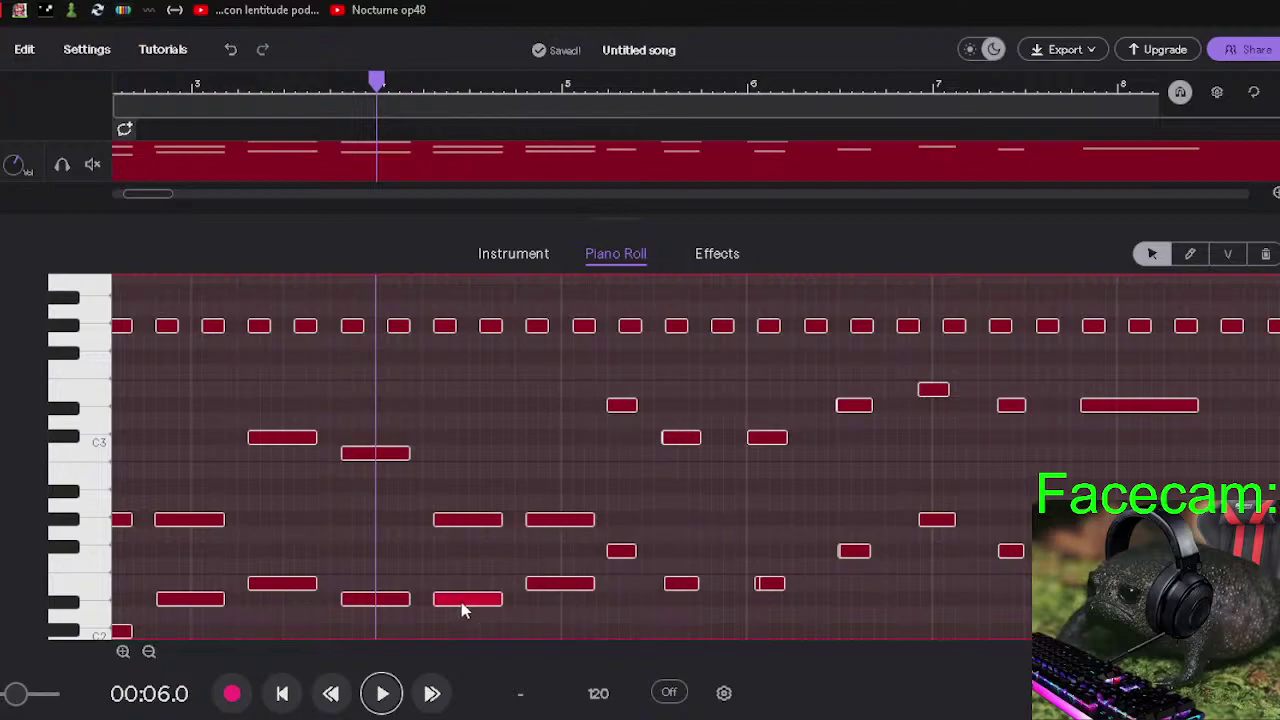
left_click(538, 478)
left_click(573, 398)
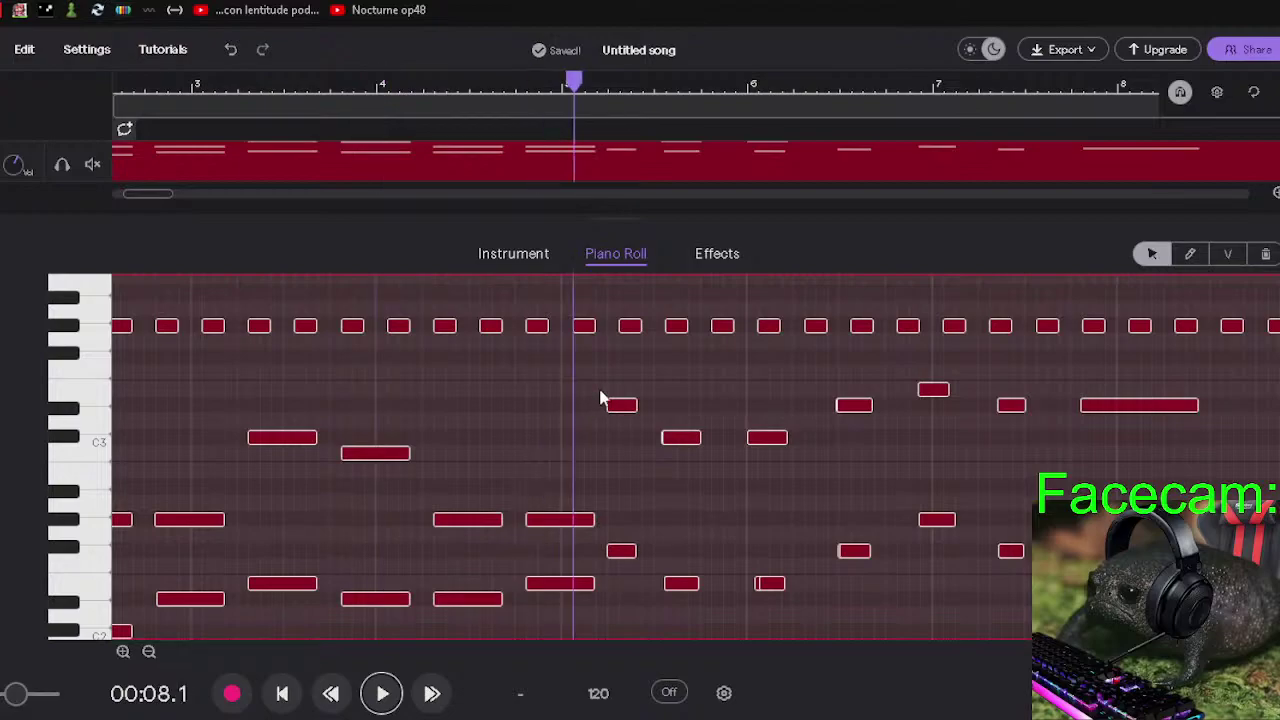
Align the starts of the Eb3 and F#2 notes with the start of bar 5's second G#3.
left_click(600, 378)
left_click_drag(622, 413, 634, 413)
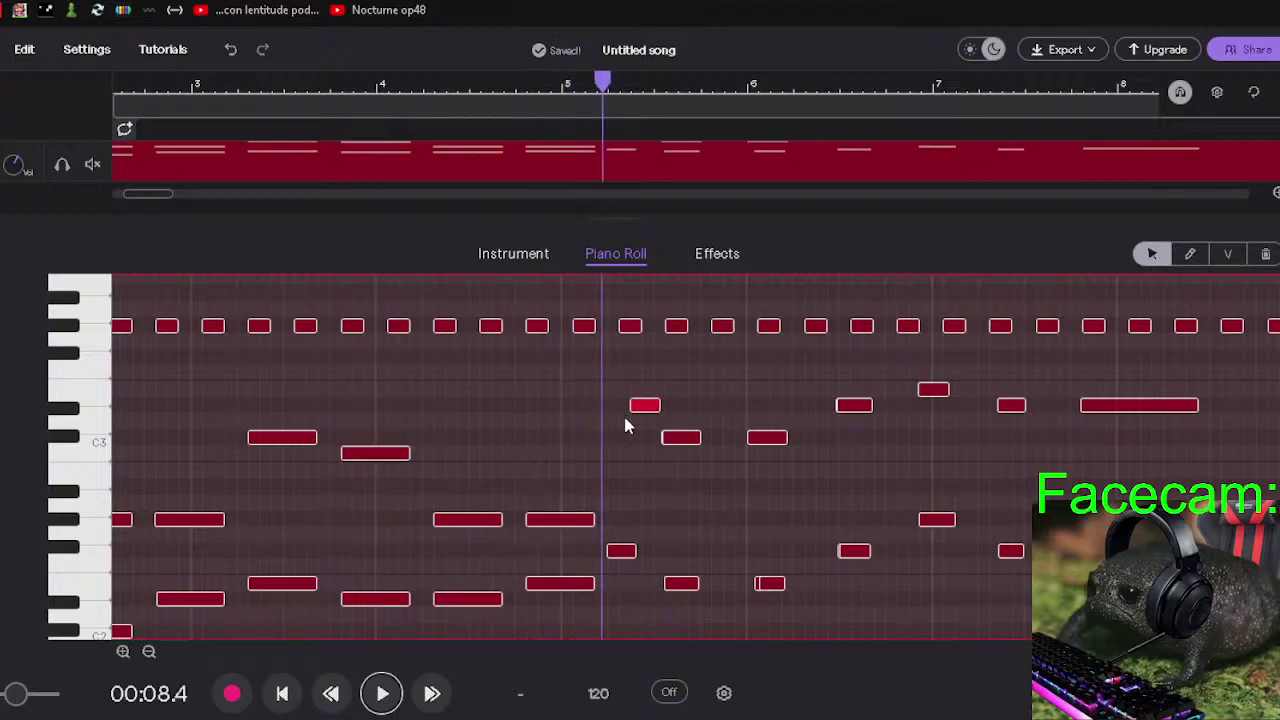
left_click_drag(628, 552, 640, 549)
left_click(663, 508)
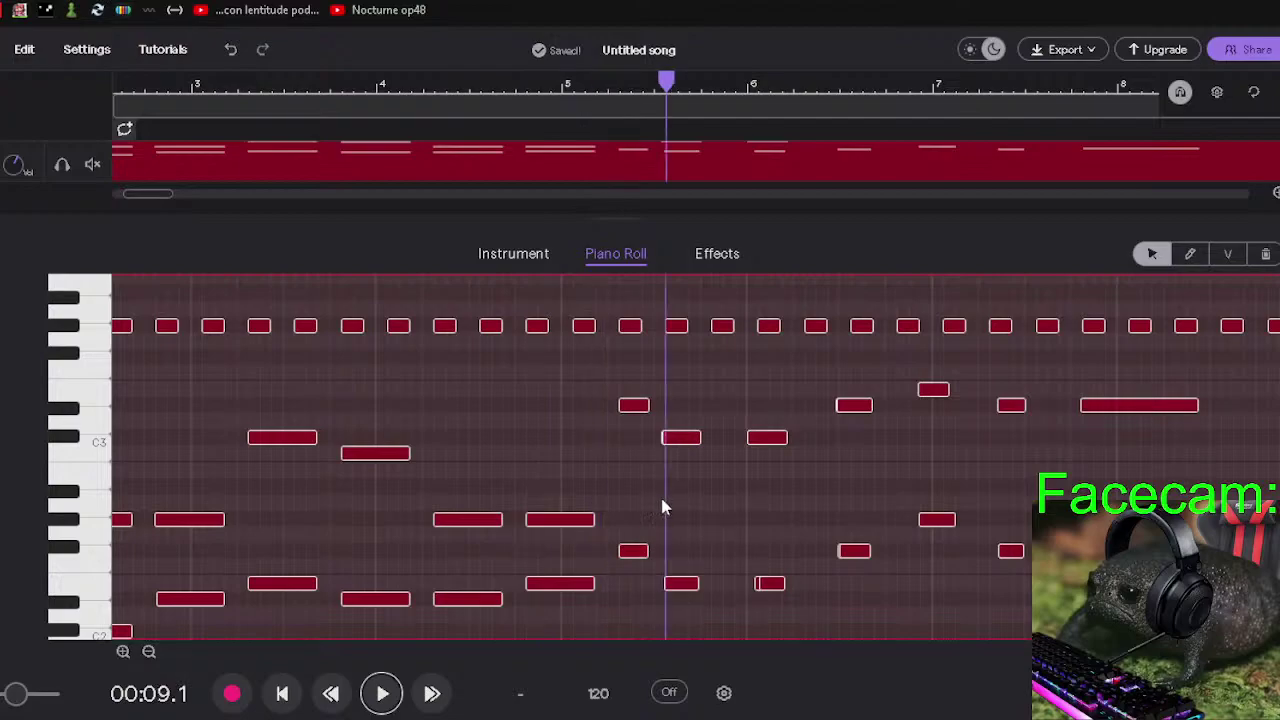
Shift all the lower notes from late bar 5 onward later together, and clean up the leftover fragments and overlaps.
left_click_drag(674, 376, 1138, 600)
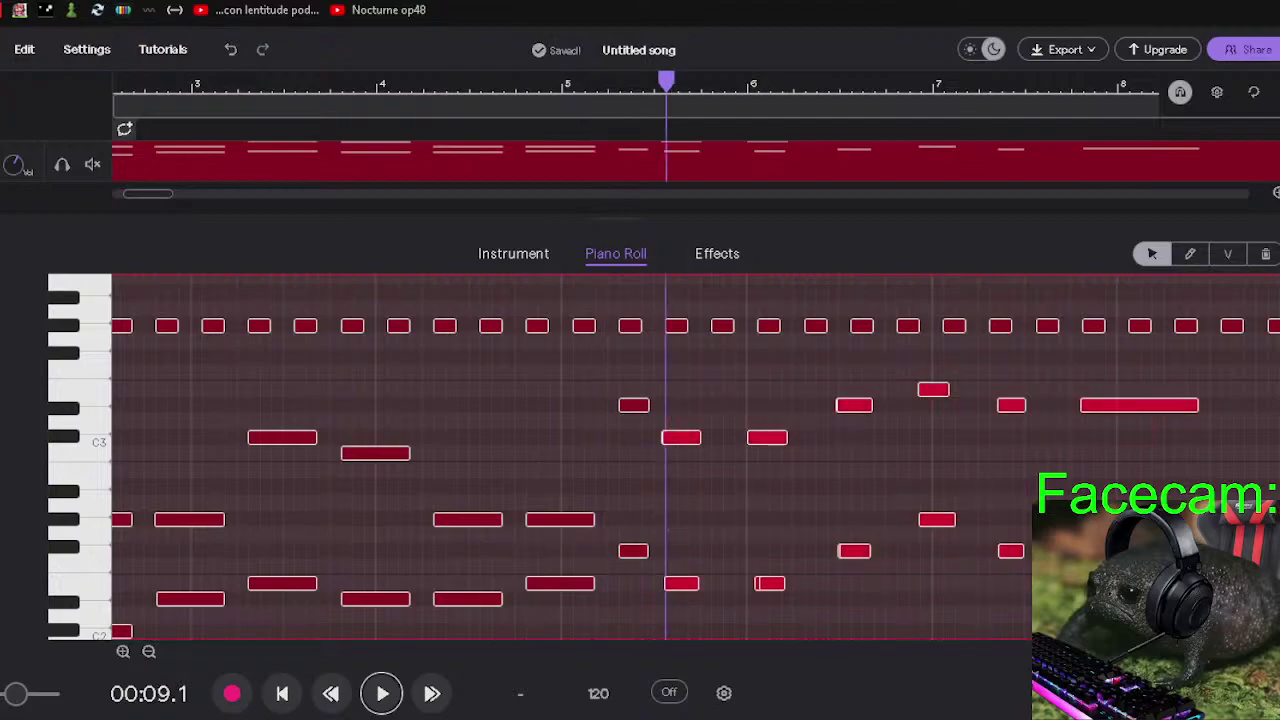
left_click_drag(681, 440, 726, 440)
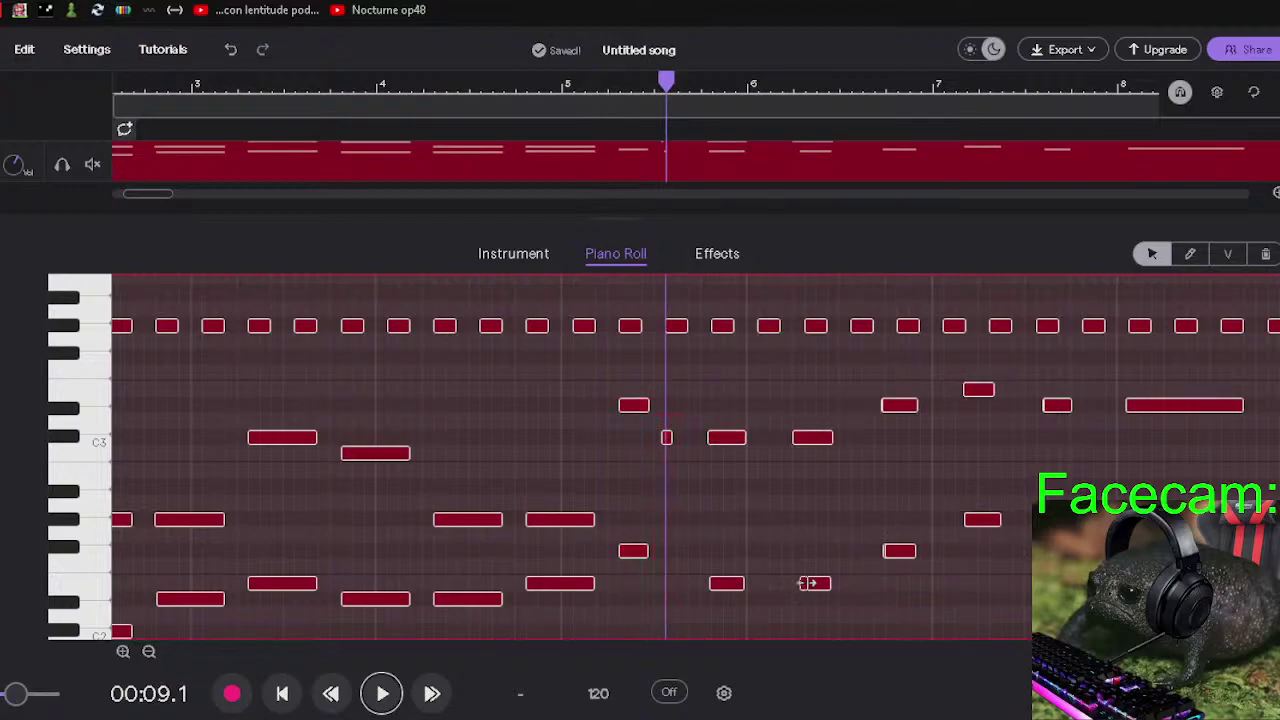
left_click(828, 434)
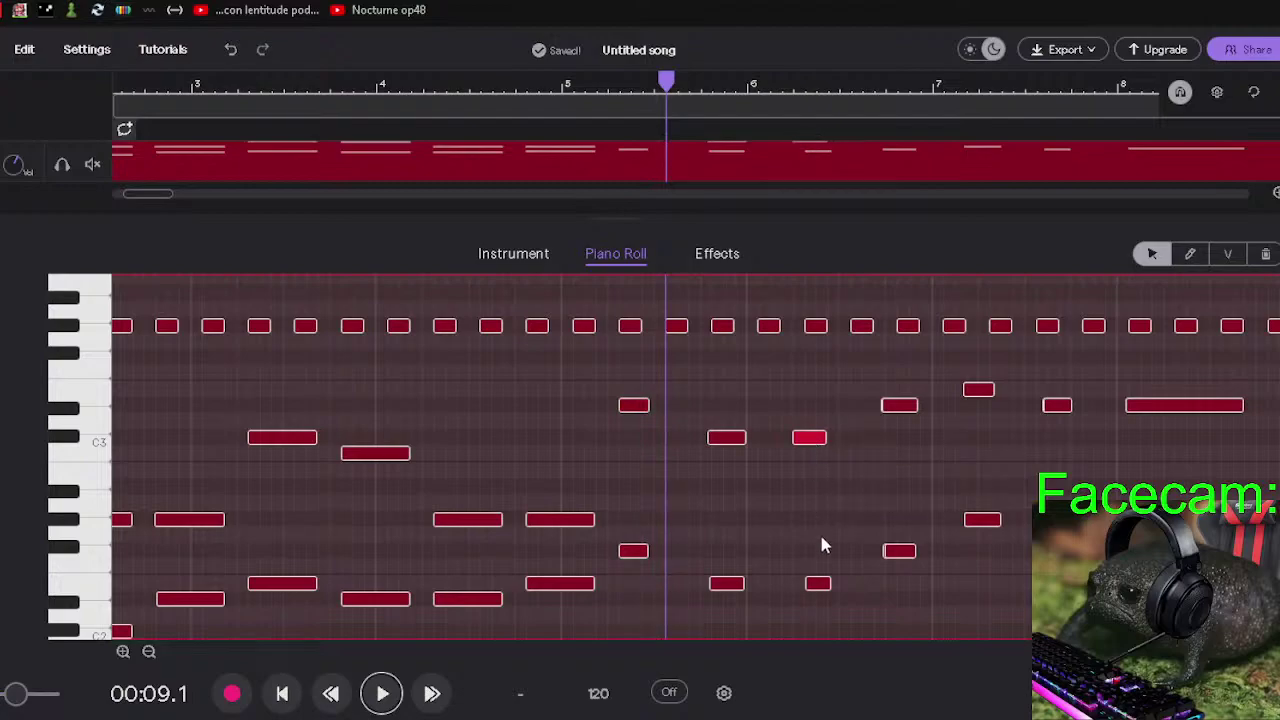
left_click(826, 583)
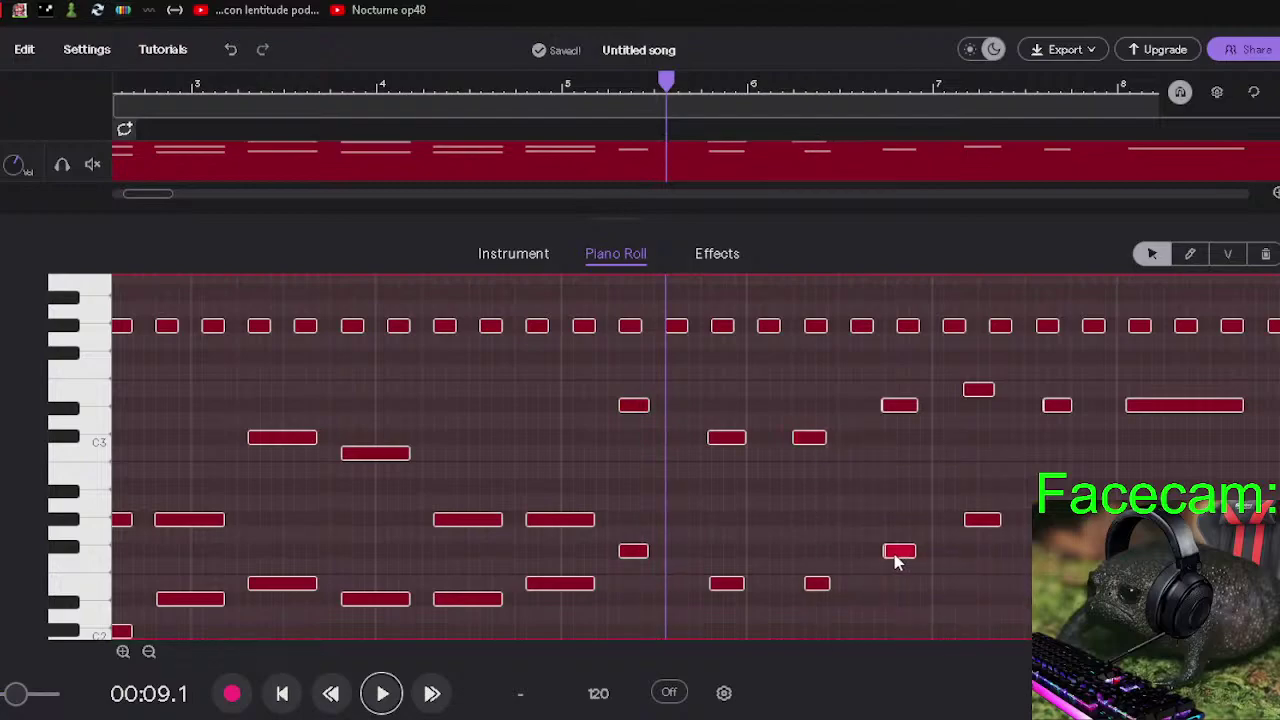
left_click(888, 553)
left_click_drag(908, 556, 896, 556)
Lengthen the Eb3 and F#2 notes in bar 5 to the end of the bar's third G#3.
left_click(504, 280)
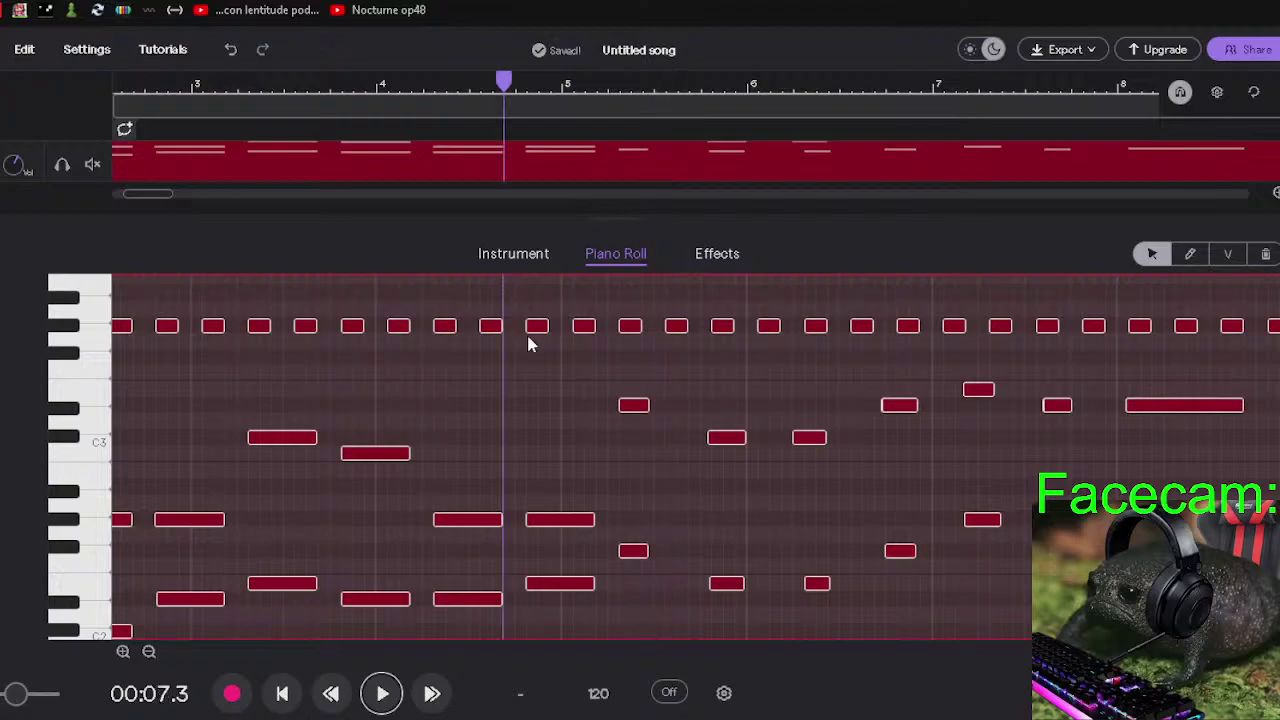
left_click_drag(645, 404, 688, 405)
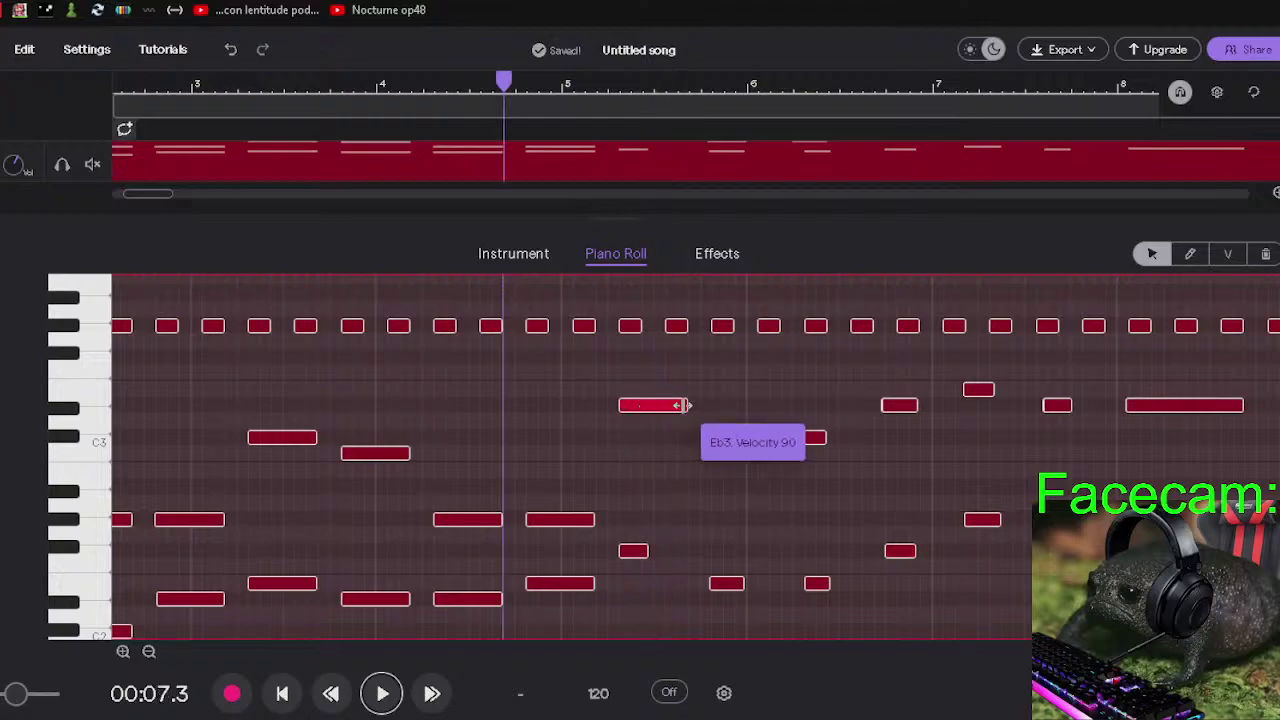
left_click_drag(646, 551, 688, 550)
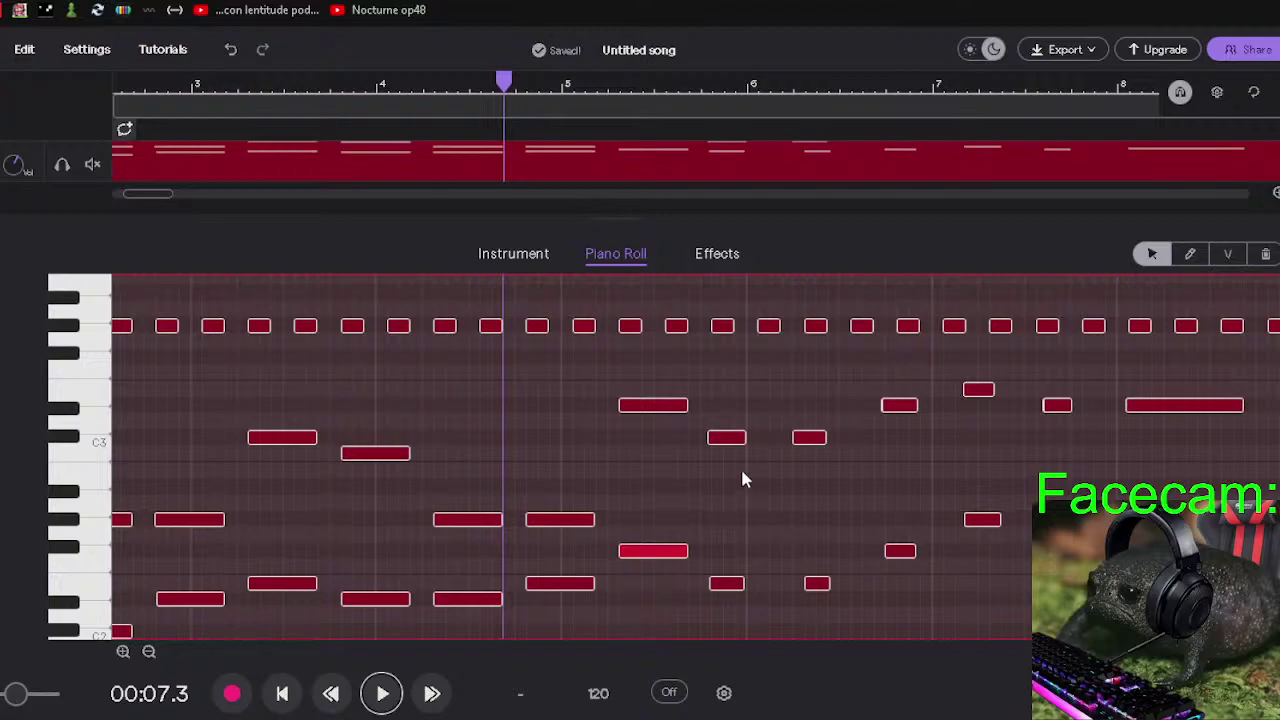
Align and lengthen the C#3 and E2 chord from bar 5's fourth G#3's start to the end of bar 6's first.
left_click(728, 436)
left_click_drag(733, 447, 779, 441)
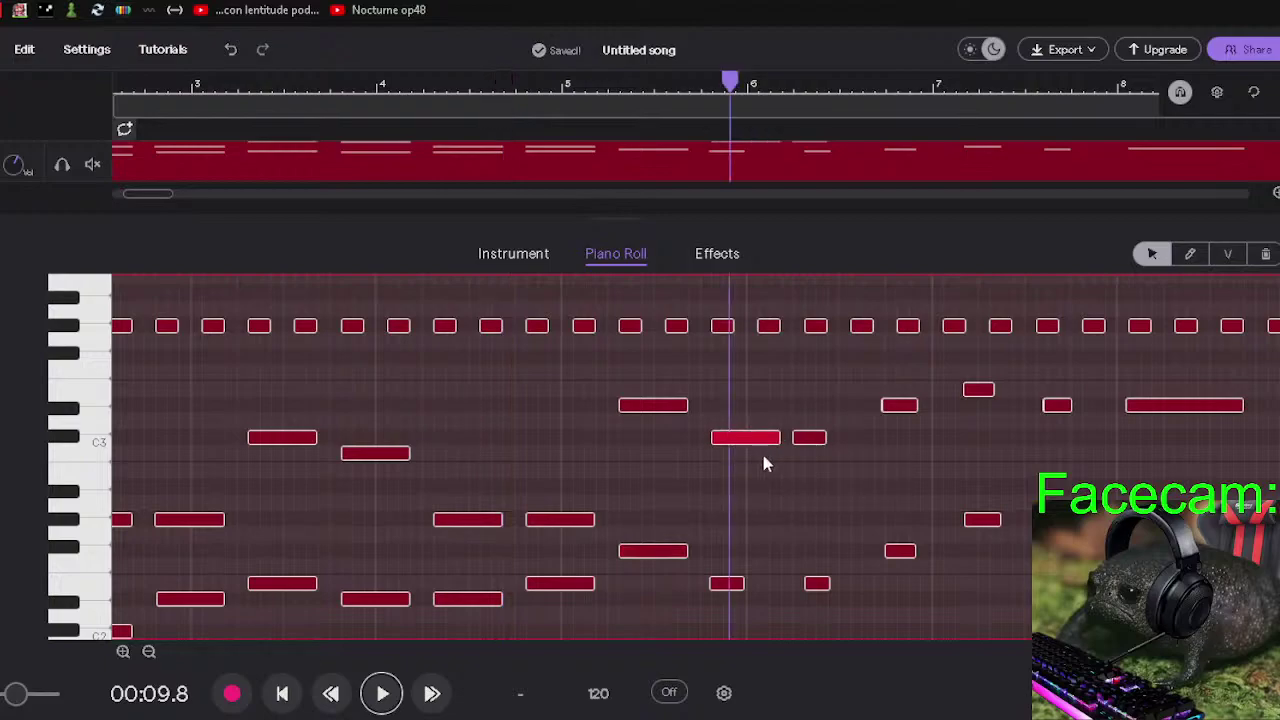
mouse_move(730, 593)
left_mouse_down()
mouse_move(768, 593)
mouse_move(749, 595)
left_mouse_up()
left_click(757, 508)
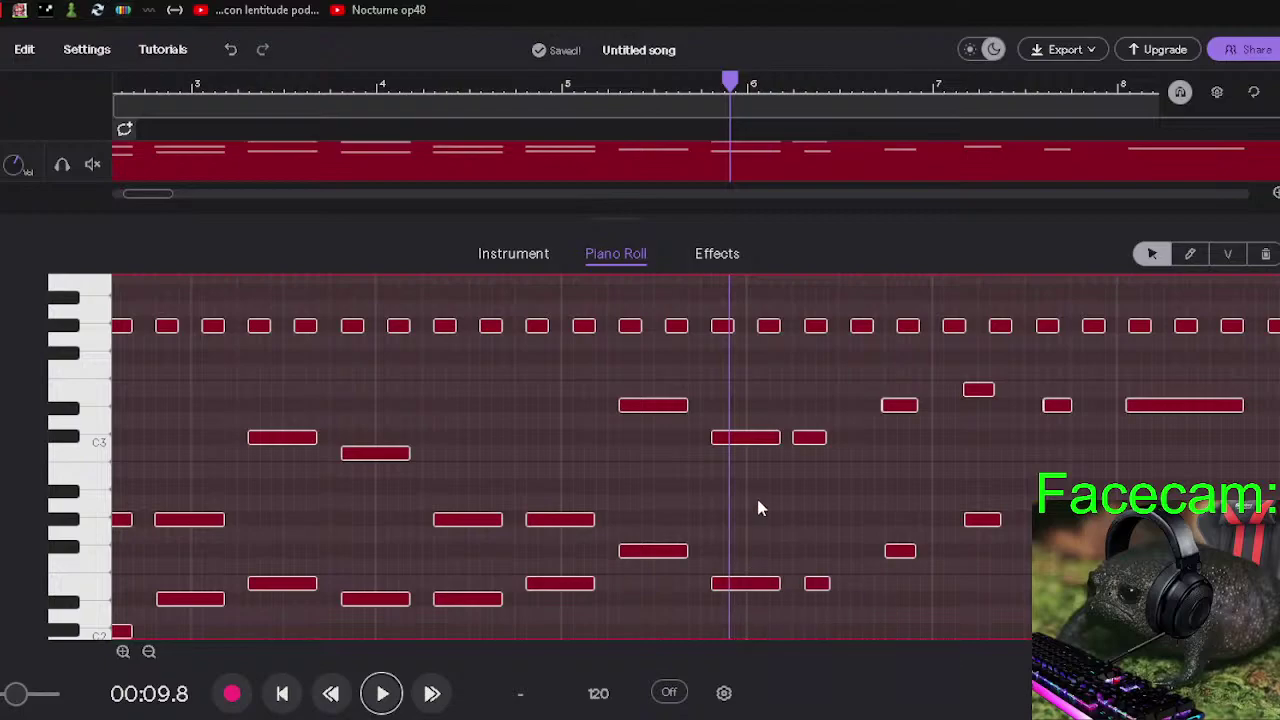
Move and lengthen bar 6's C#3 and E2 chord to span from the bar's second G#3's start to its third's end.
left_click(656, 297)
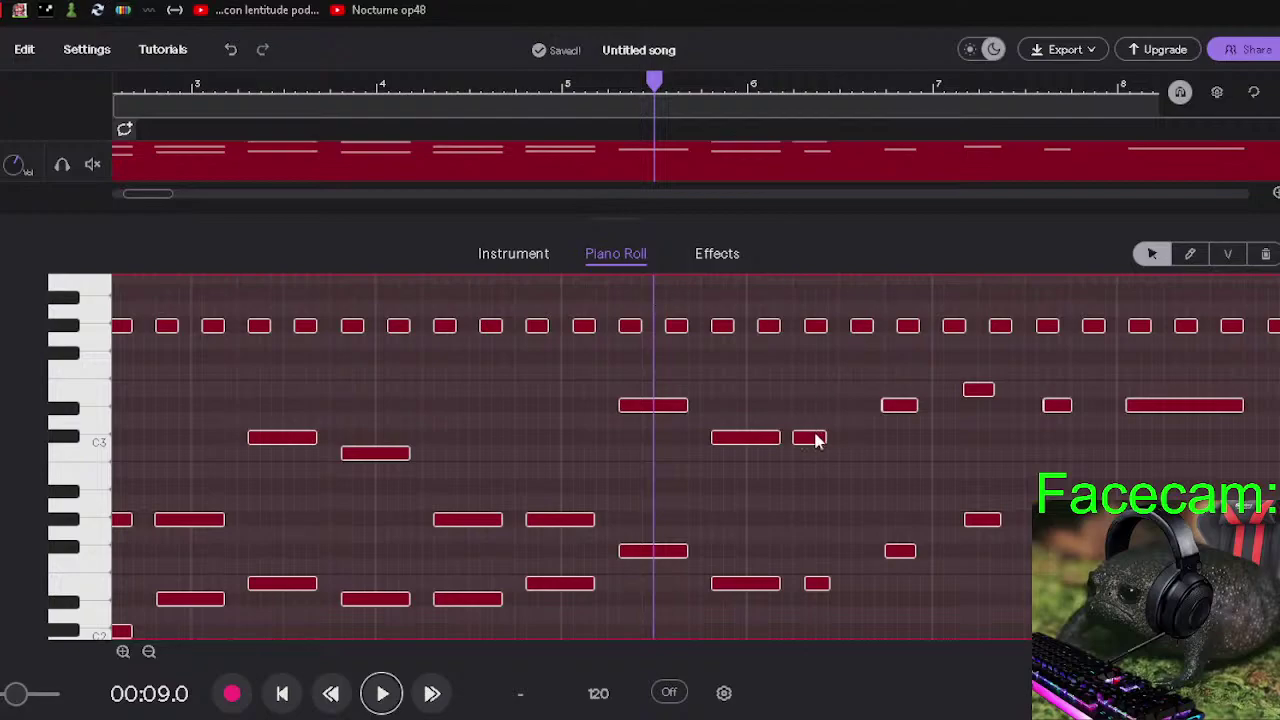
mouse_move(813, 443)
left_mouse_down()
mouse_move(836, 446)
mouse_move(825, 446)
left_mouse_up()
left_click_drag(815, 575, 828, 584)
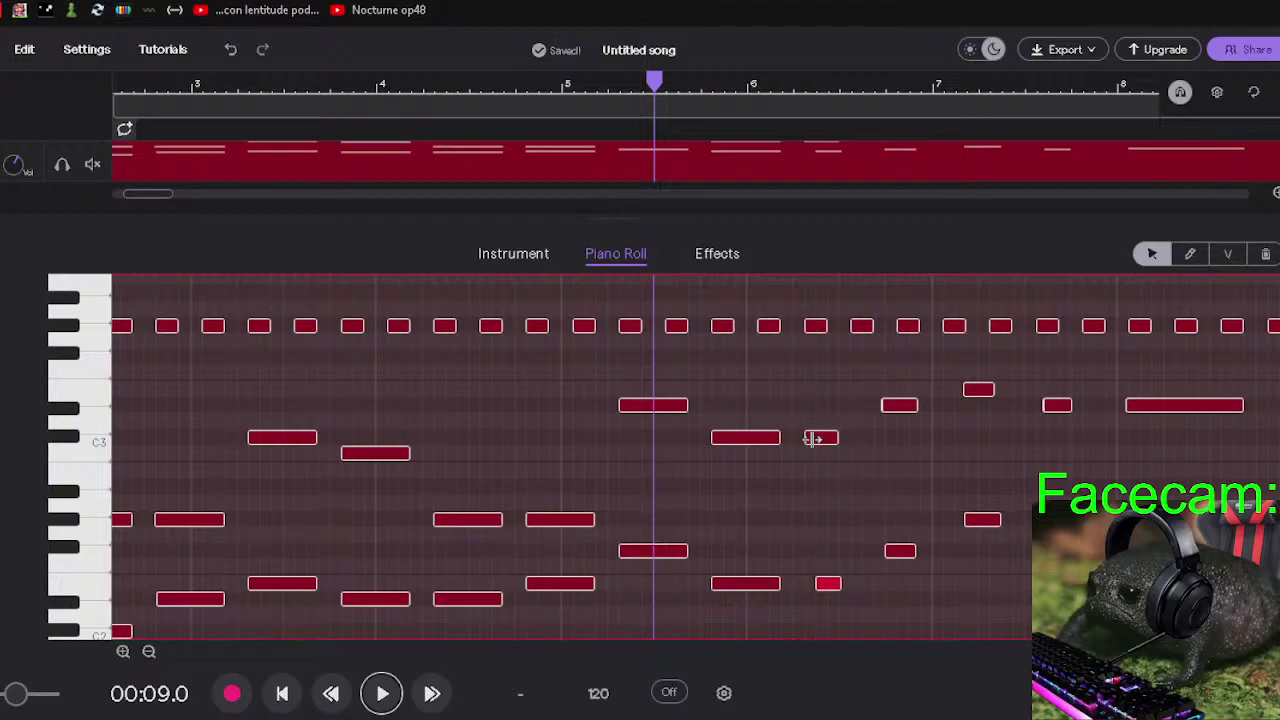
left_click_drag(838, 437, 874, 444)
left_click_drag(823, 586, 868, 587)
left_click(859, 406)
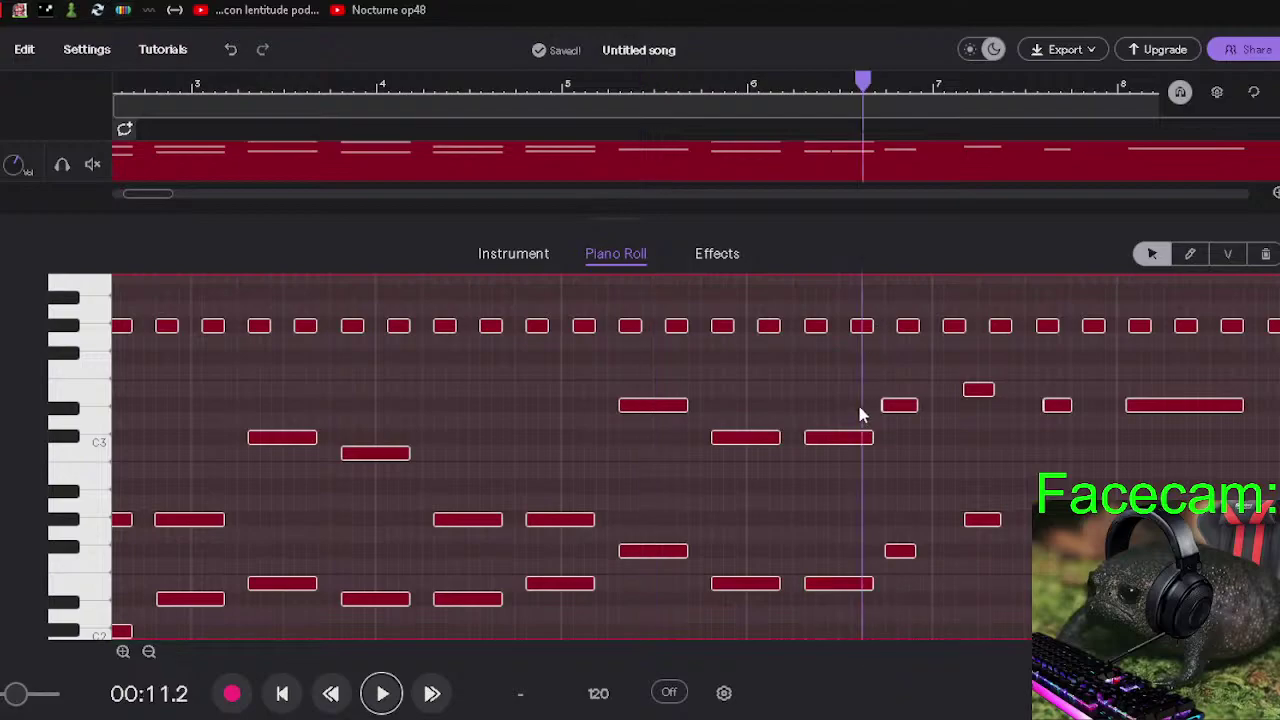
left_click(844, 400)
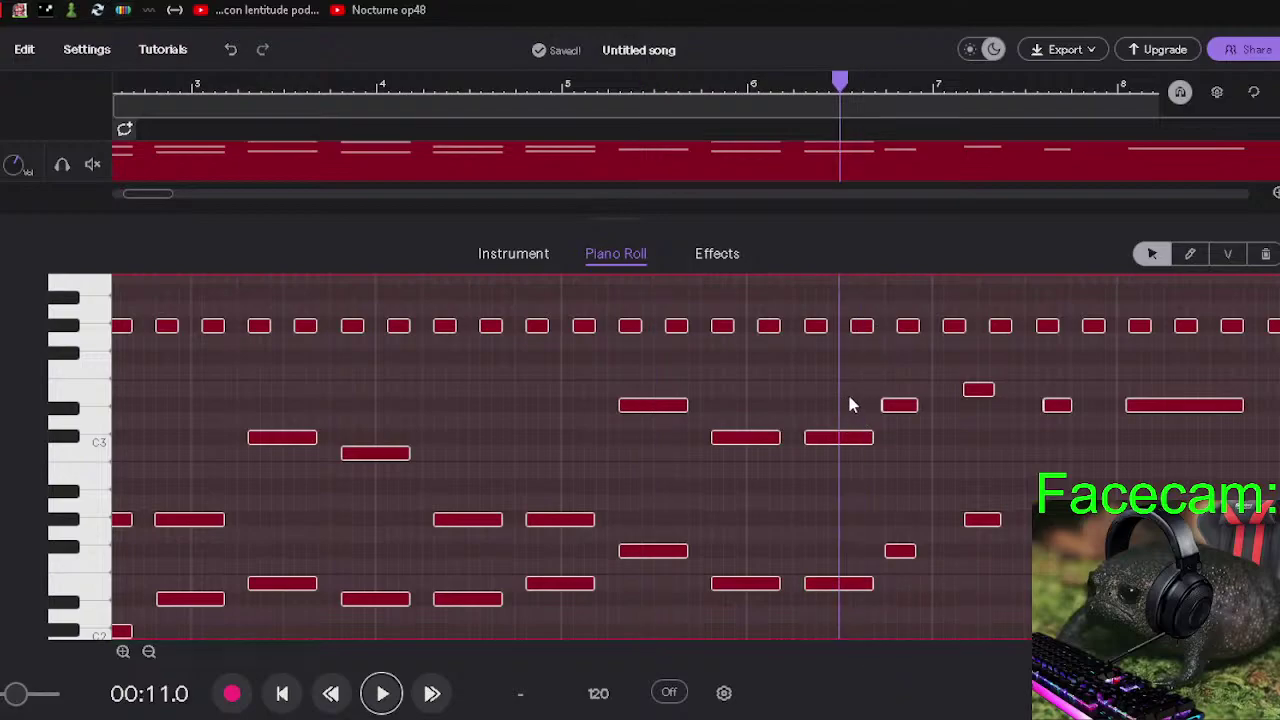
Play the song from the beginning into bar 6 to check the realigned chords.
left_click(282, 693)
left_click(382, 693)
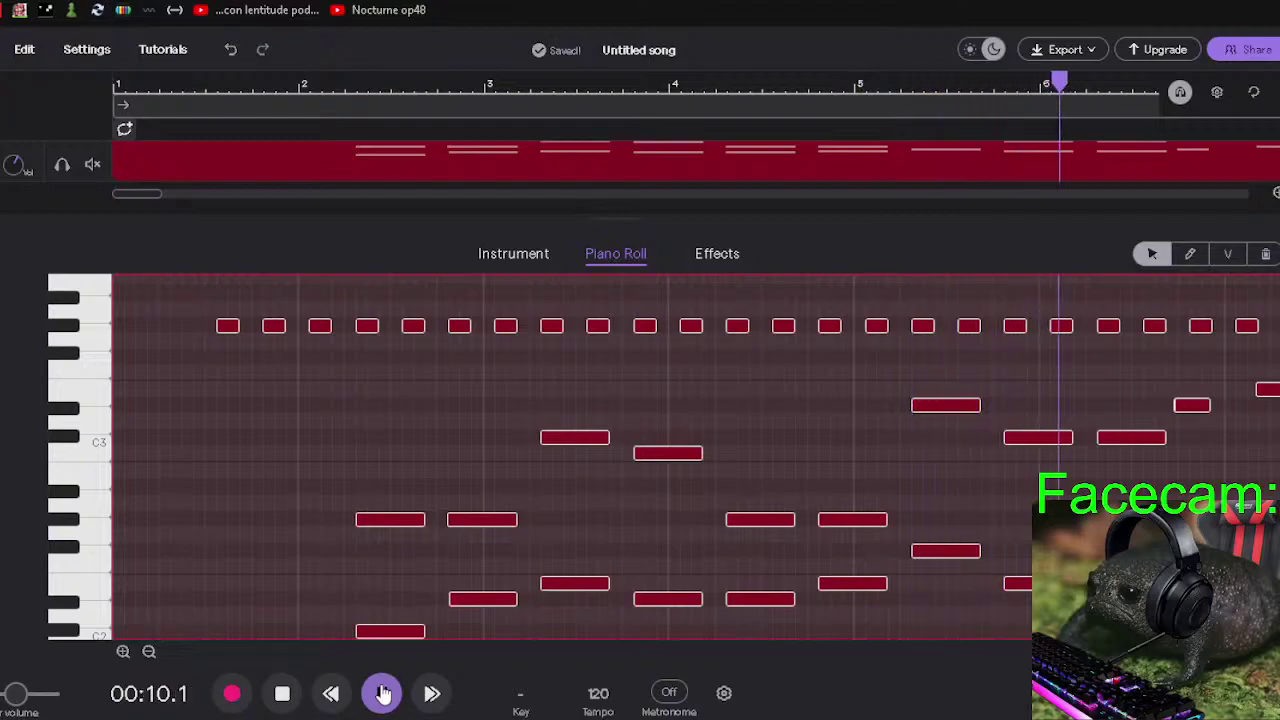
left_click(383, 693)
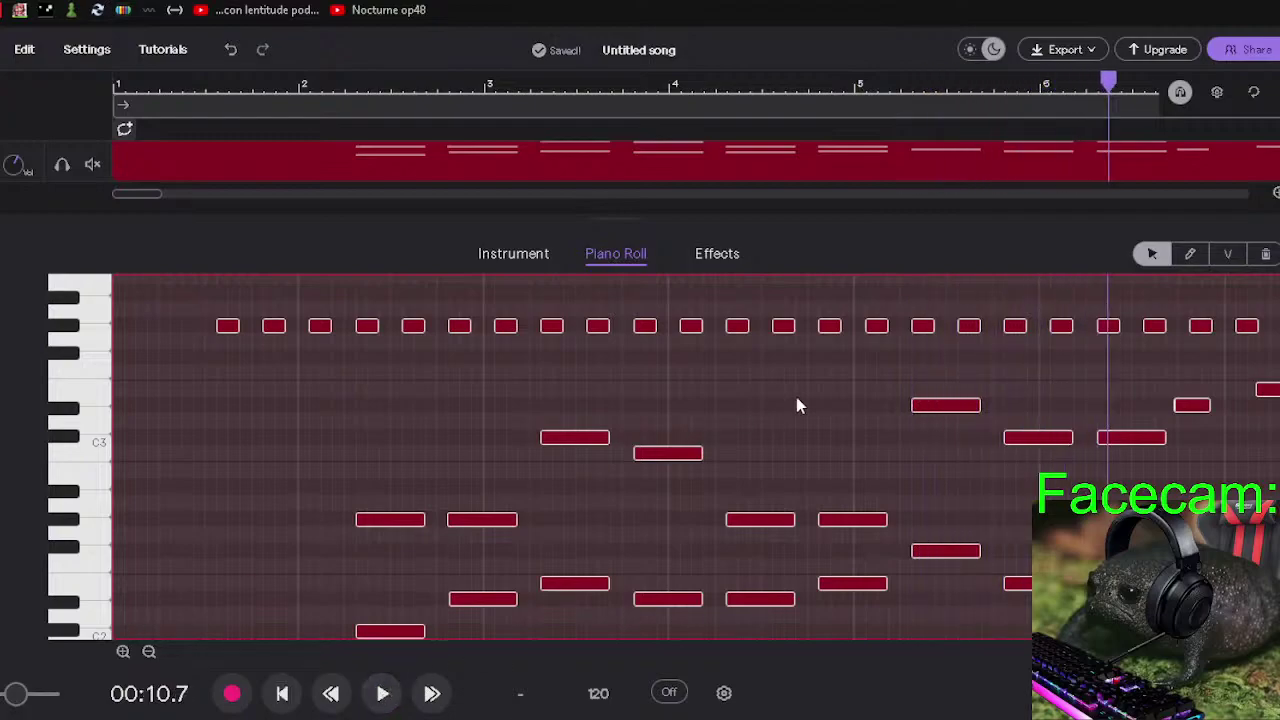
Move and lengthen the Eb3 and F#2 chord in late bar 6 to span from the bar's fourth G#3's start to the end of bar 7's first.
left_click_drag(138, 201, 172, 201)
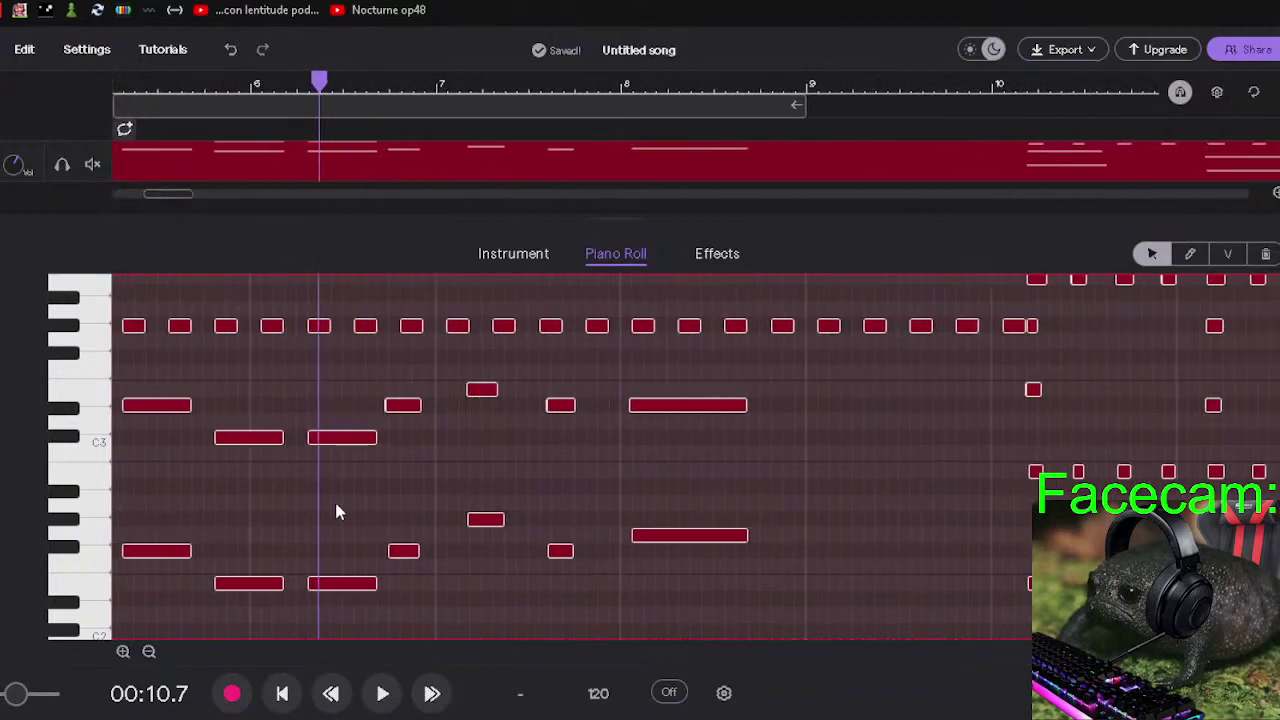
mouse_move(400, 407)
left_mouse_down()
mouse_move(430, 408)
mouse_move(418, 408)
left_mouse_up()
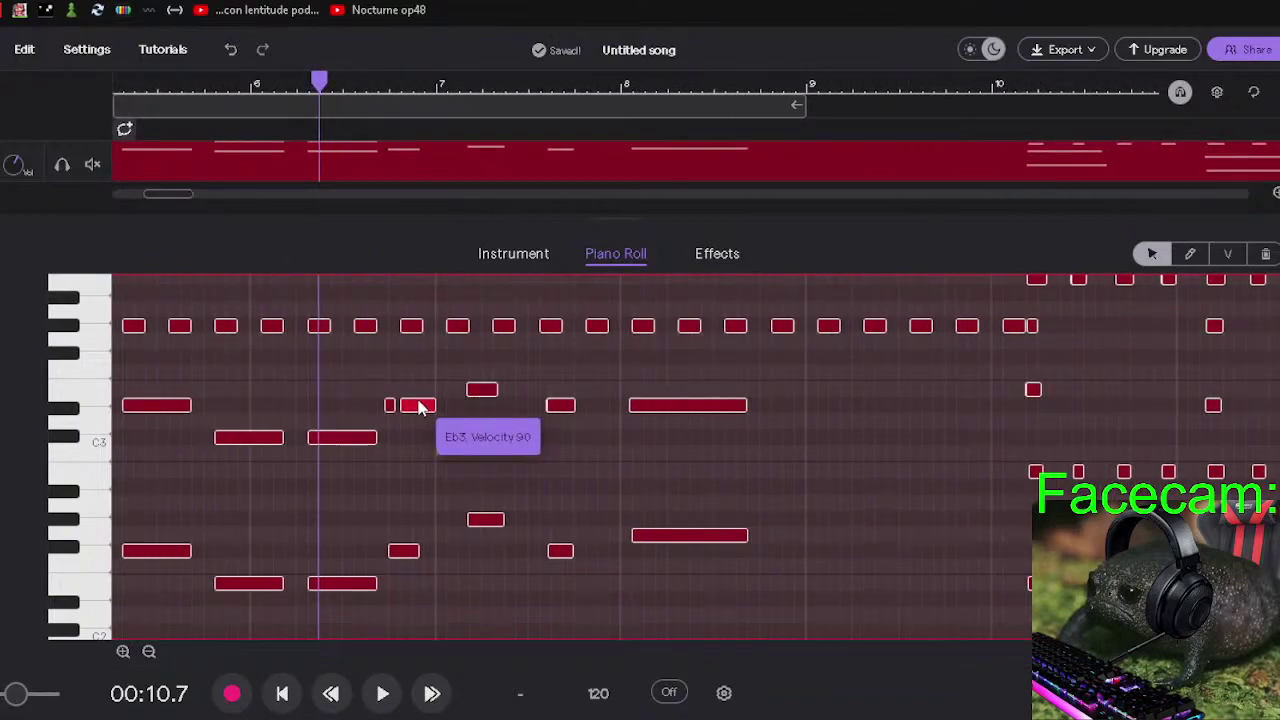
key("space")
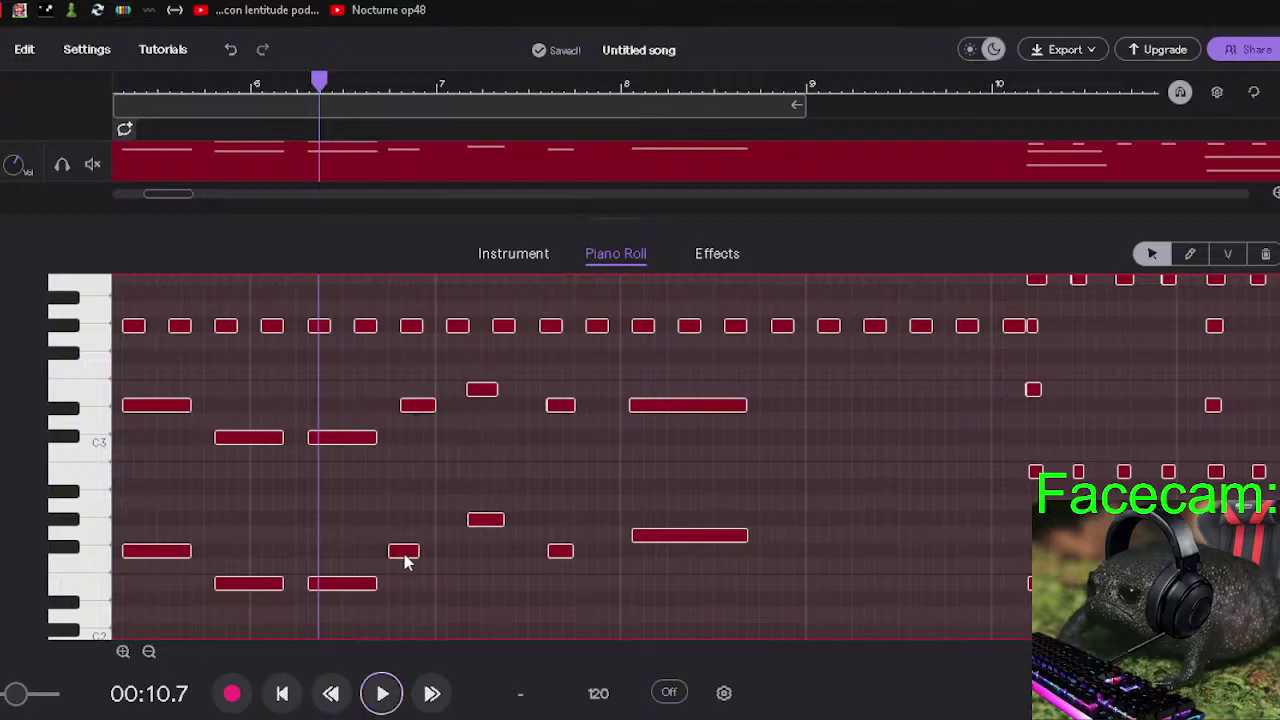
left_click_drag(405, 562, 469, 553)
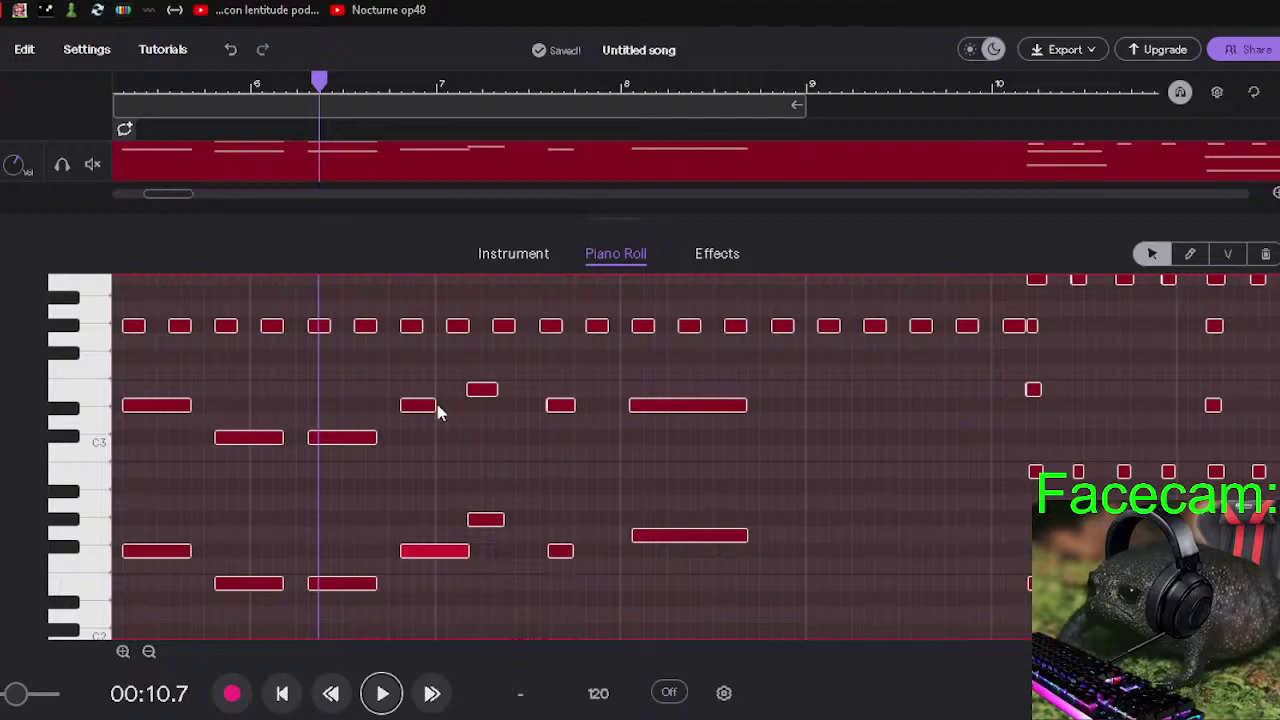
left_click_drag(437, 410, 469, 406)
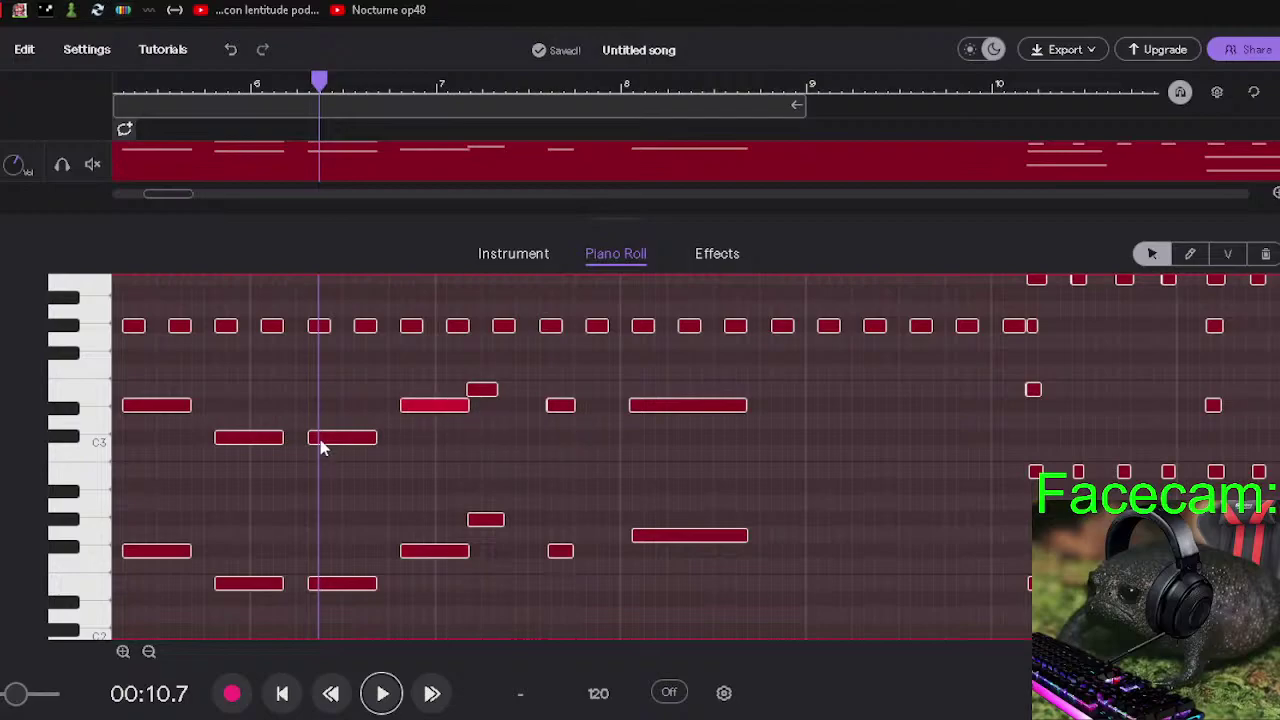
left_click(383, 474)
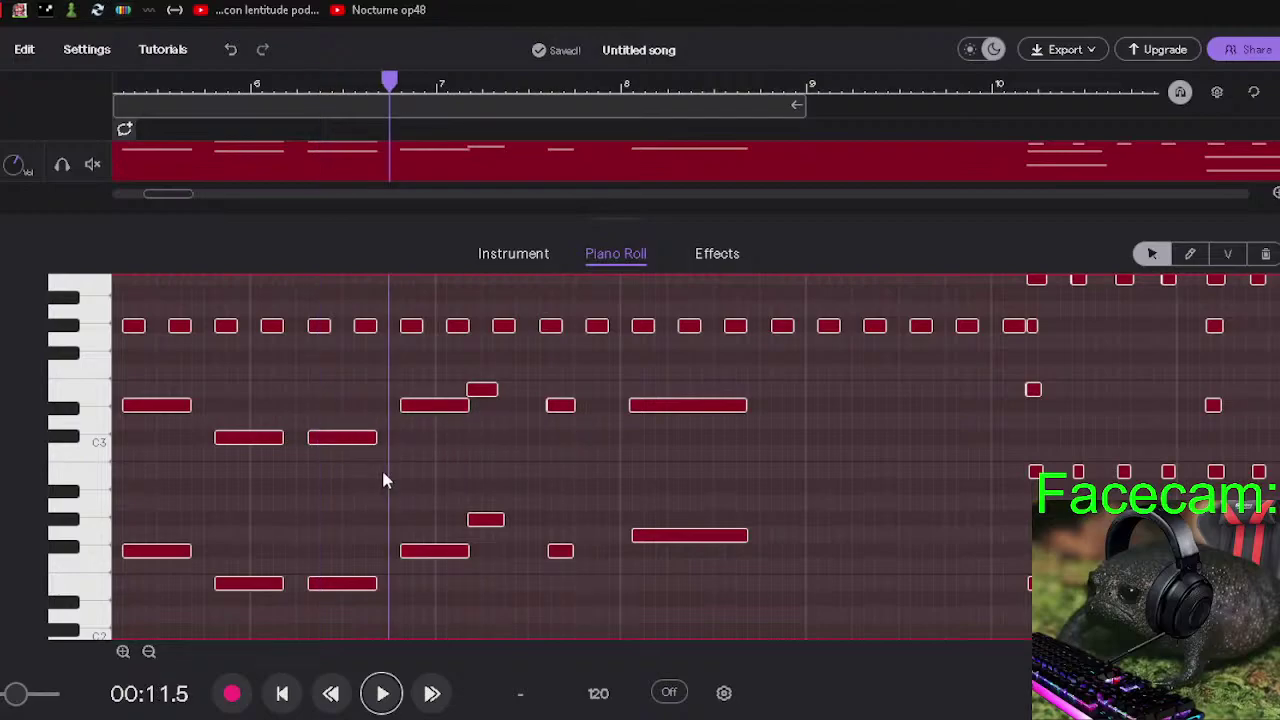
Move and lengthen bar 7's E3 and G#2 chord to span from the bar's second G#3's start to its third's end.
left_click_drag(480, 391, 506, 391)
left_click_drag(503, 530, 527, 530)
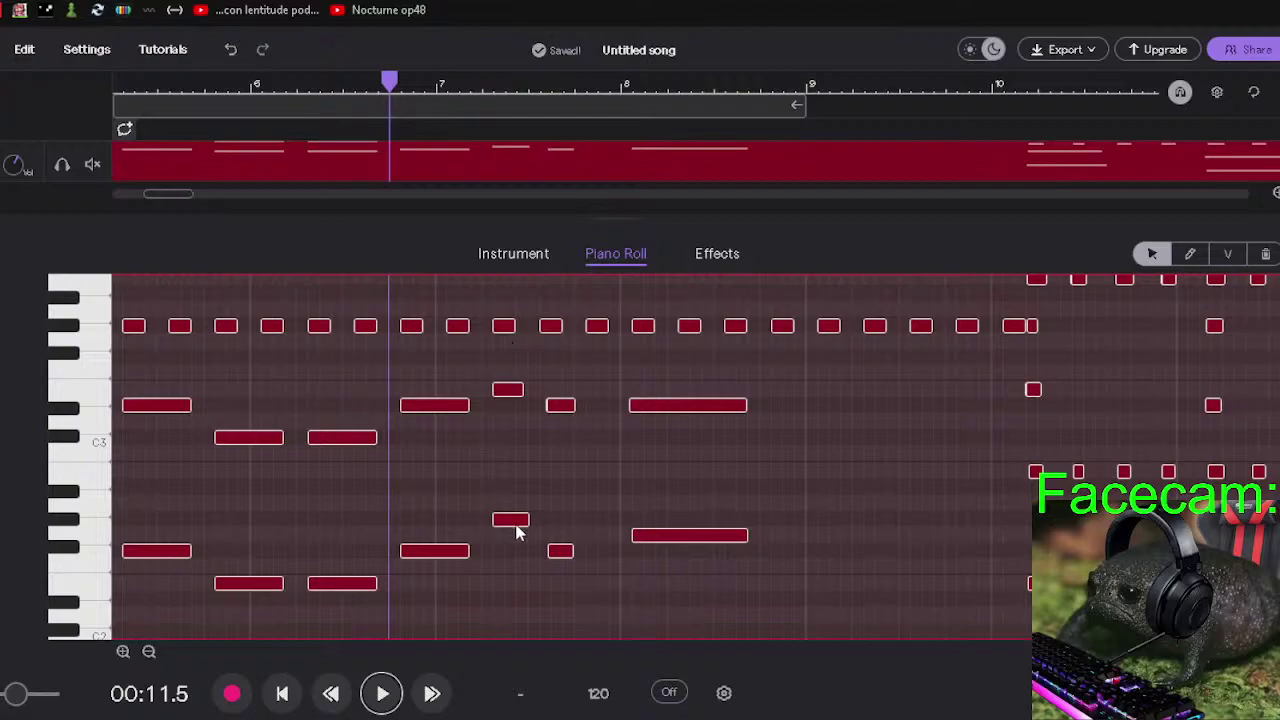
left_click_drag(525, 521, 561, 518)
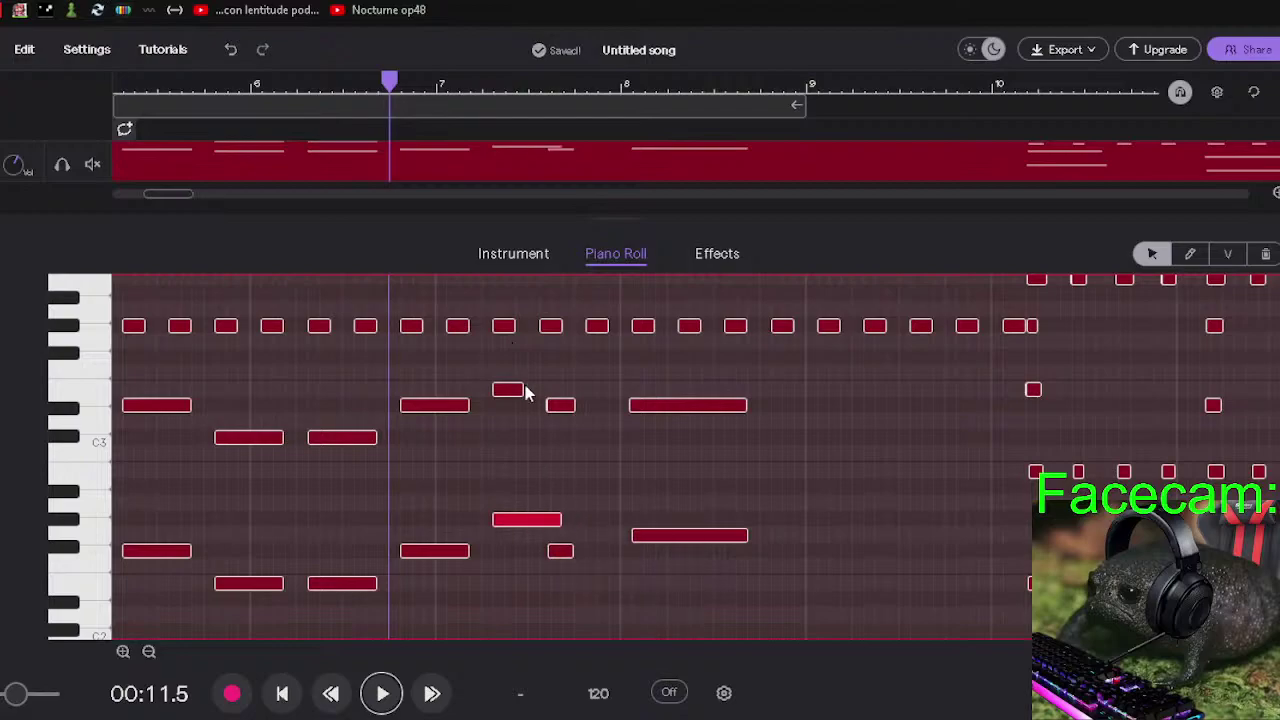
left_click_drag(526, 391, 599, 412)
Shift bar 8's chord later and stretch the Eb3 and F#2 chord from bar 7's fourth G#3's start to the end of bar 8's first.
left_click_drag(557, 553, 652, 553)
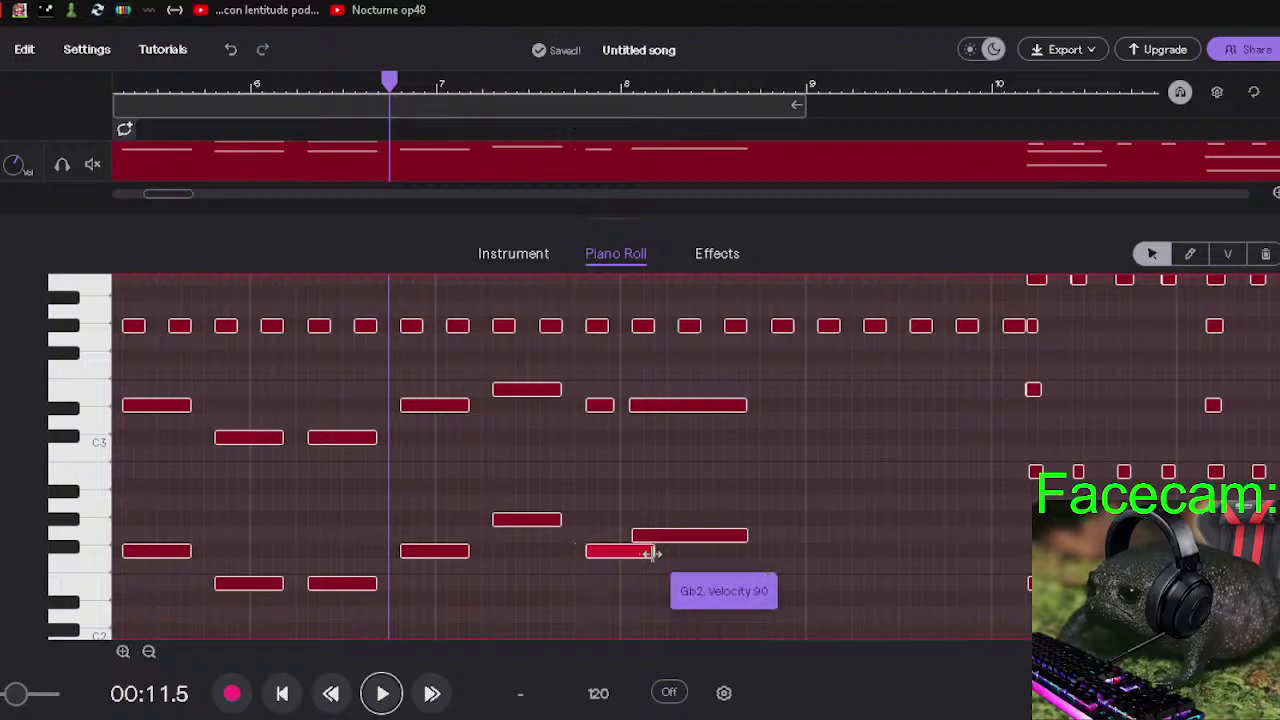
left_click_drag(643, 408, 677, 420)
left_click(690, 540)
left_click_drag(690, 540, 759, 538)
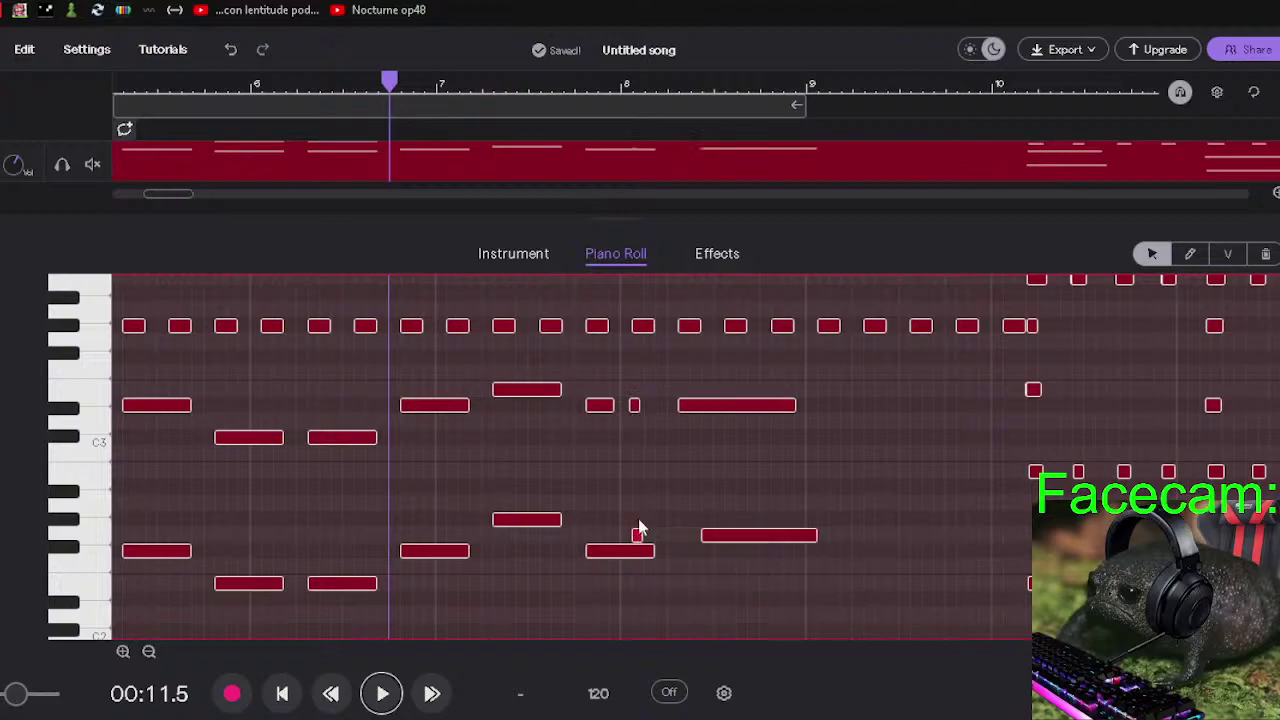
left_click_drag(613, 405, 655, 406)
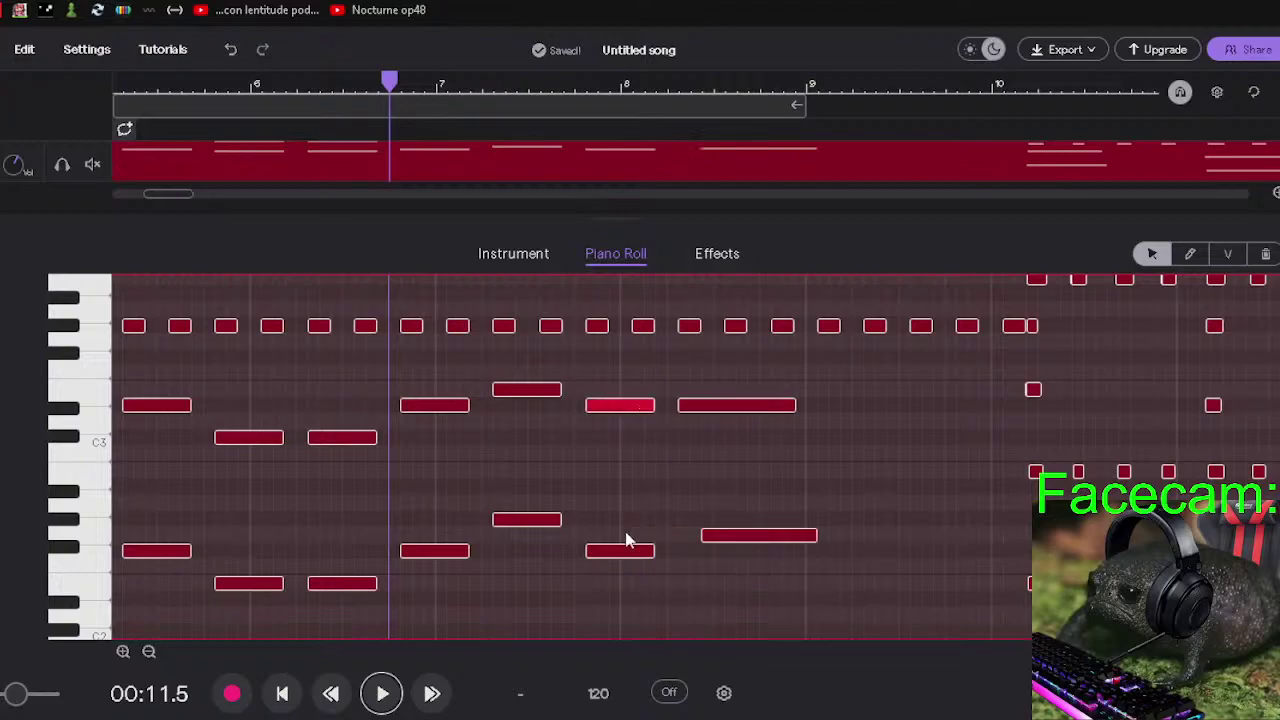
left_click(658, 486)
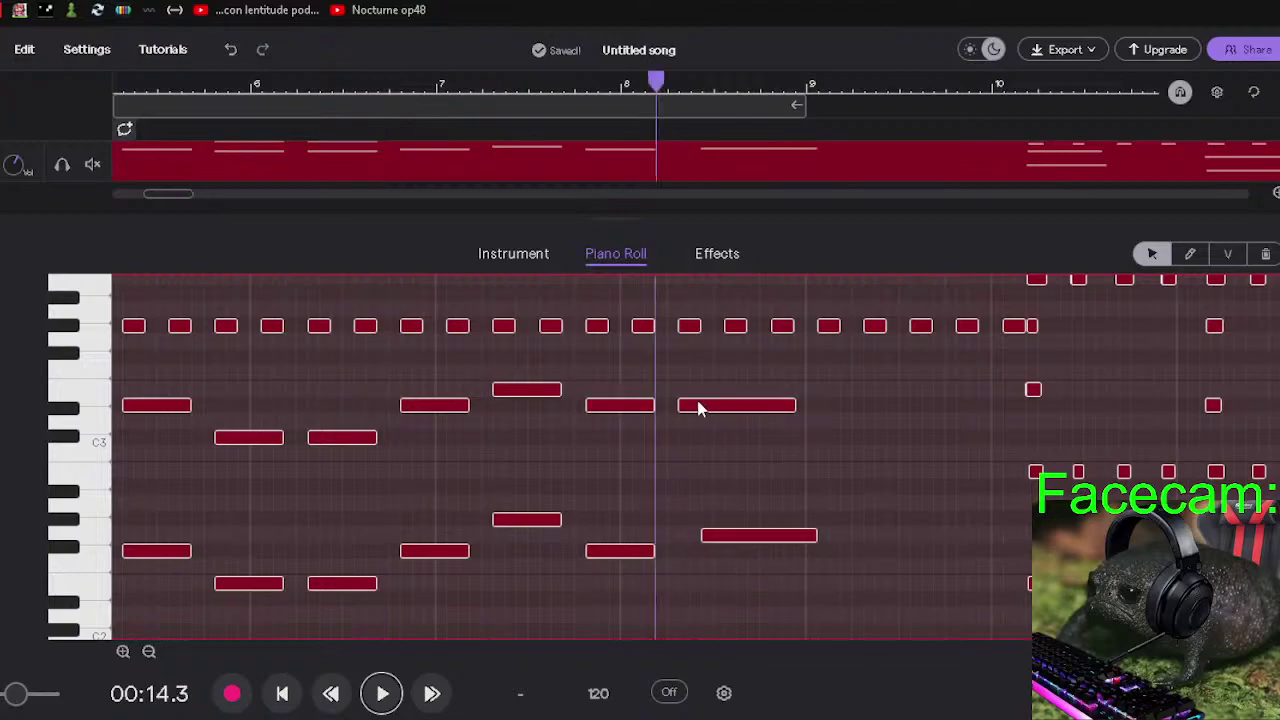
Align bar 8's Eb3 and G2 notes with the bar's second G#3 and shorten both to its third's end.
left_click_drag(726, 537, 703, 537)
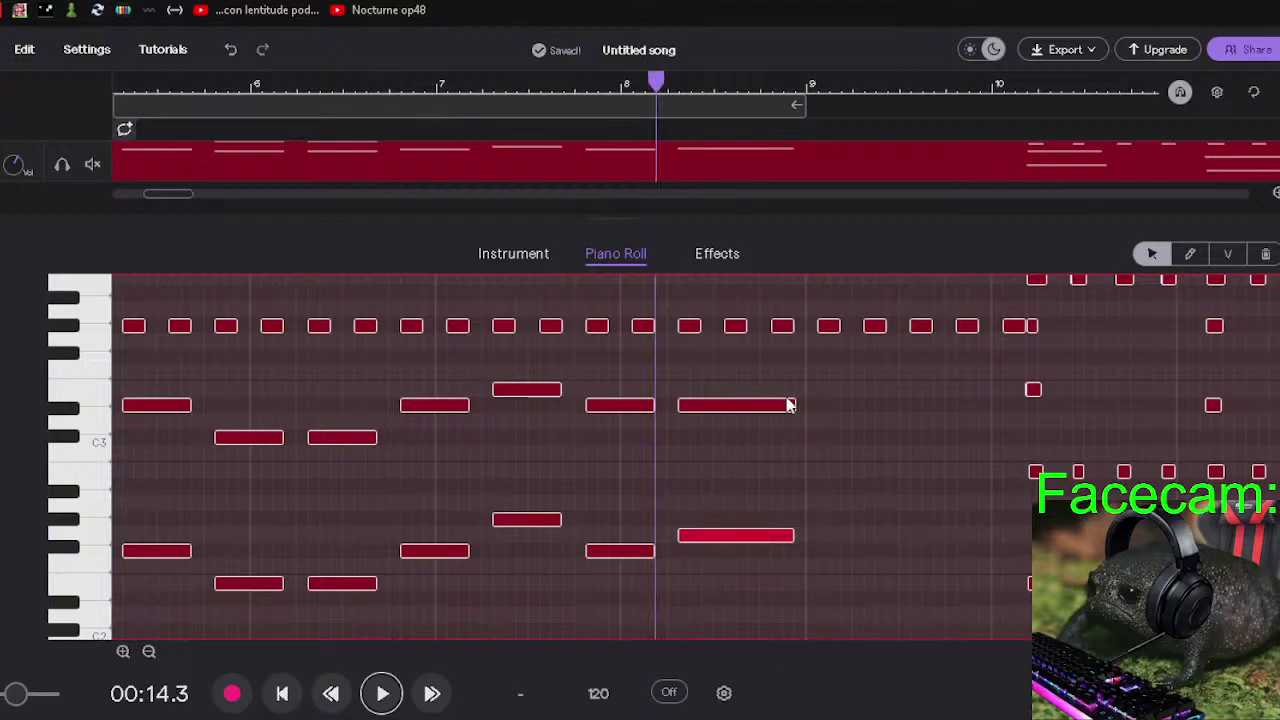
left_click_drag(795, 406, 746, 406)
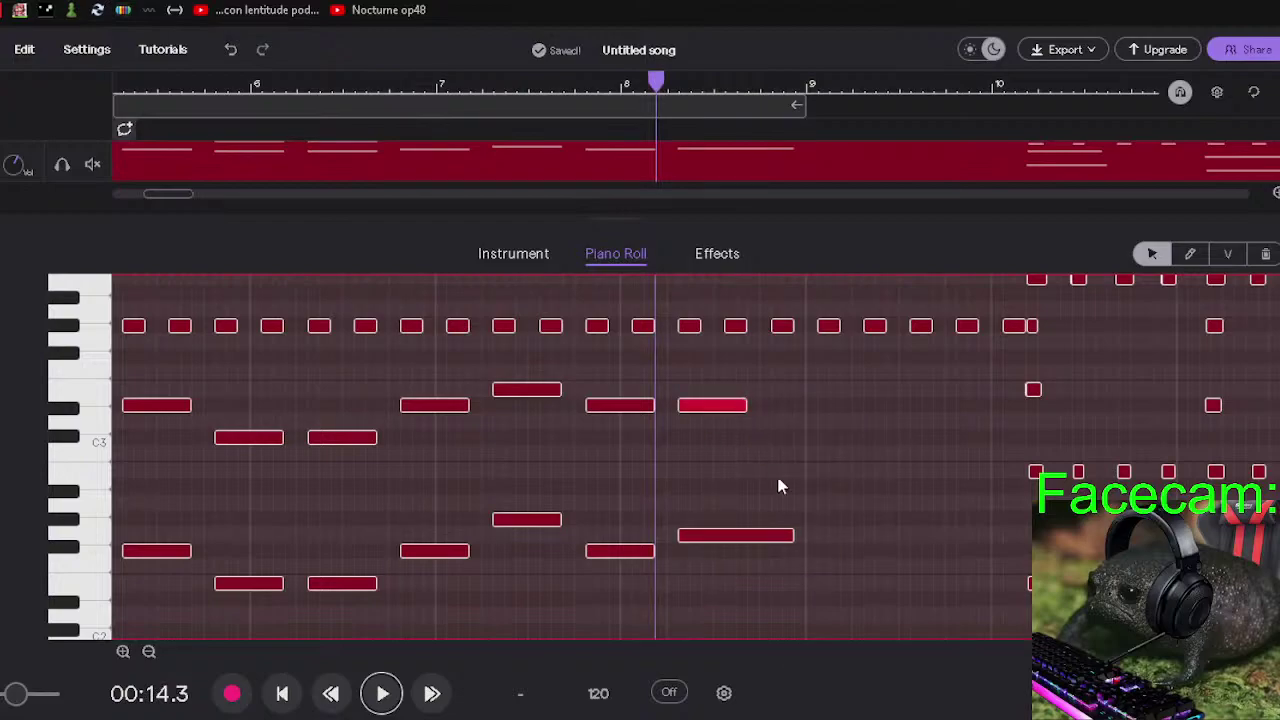
left_click_drag(787, 533, 746, 534)
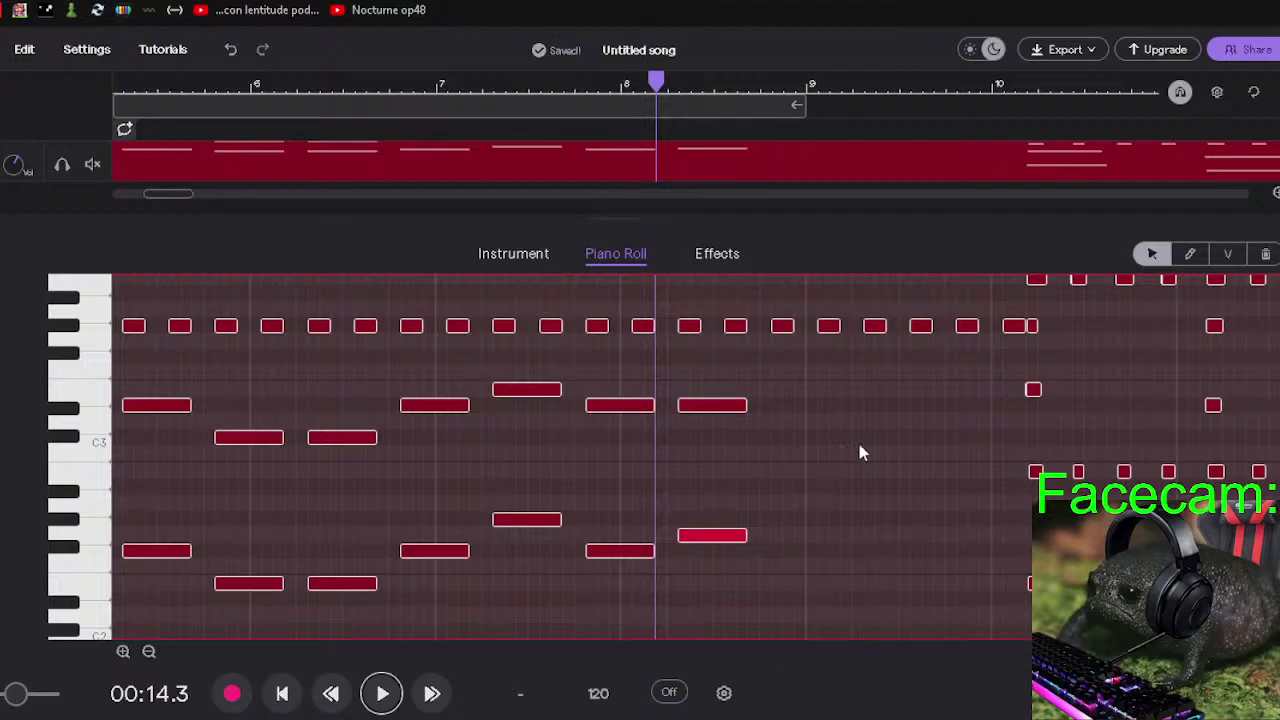
left_click(876, 437)
Set the song's tempo to 130 BPM.
scroll(876, 437, "up", 2)
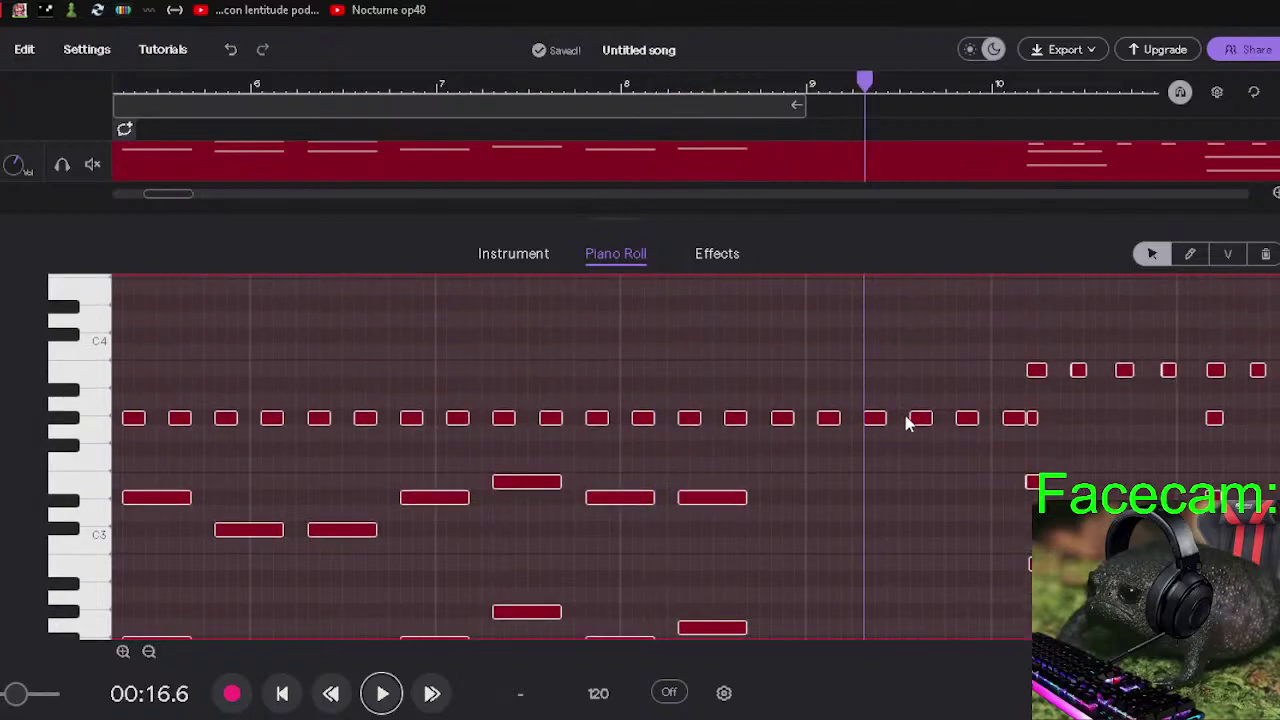
scroll(903, 420, "down", 2)
scroll(903, 420, "up", 1)
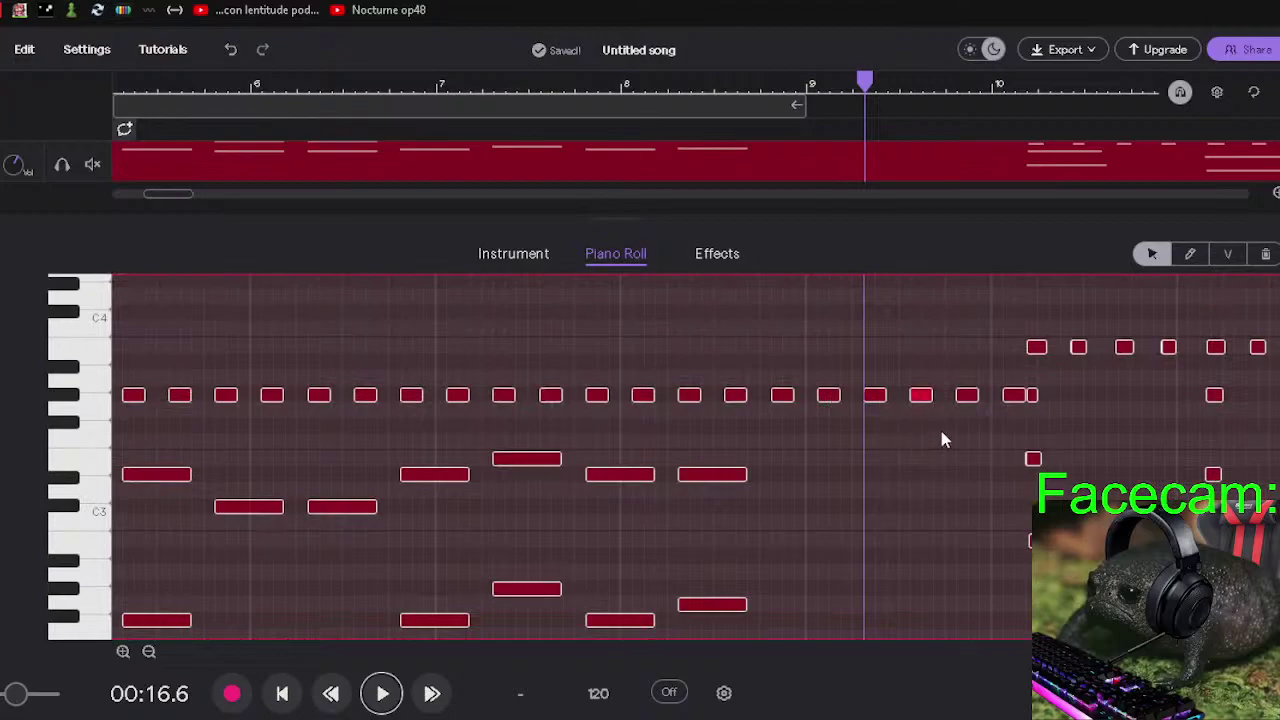
left_click(282, 693)
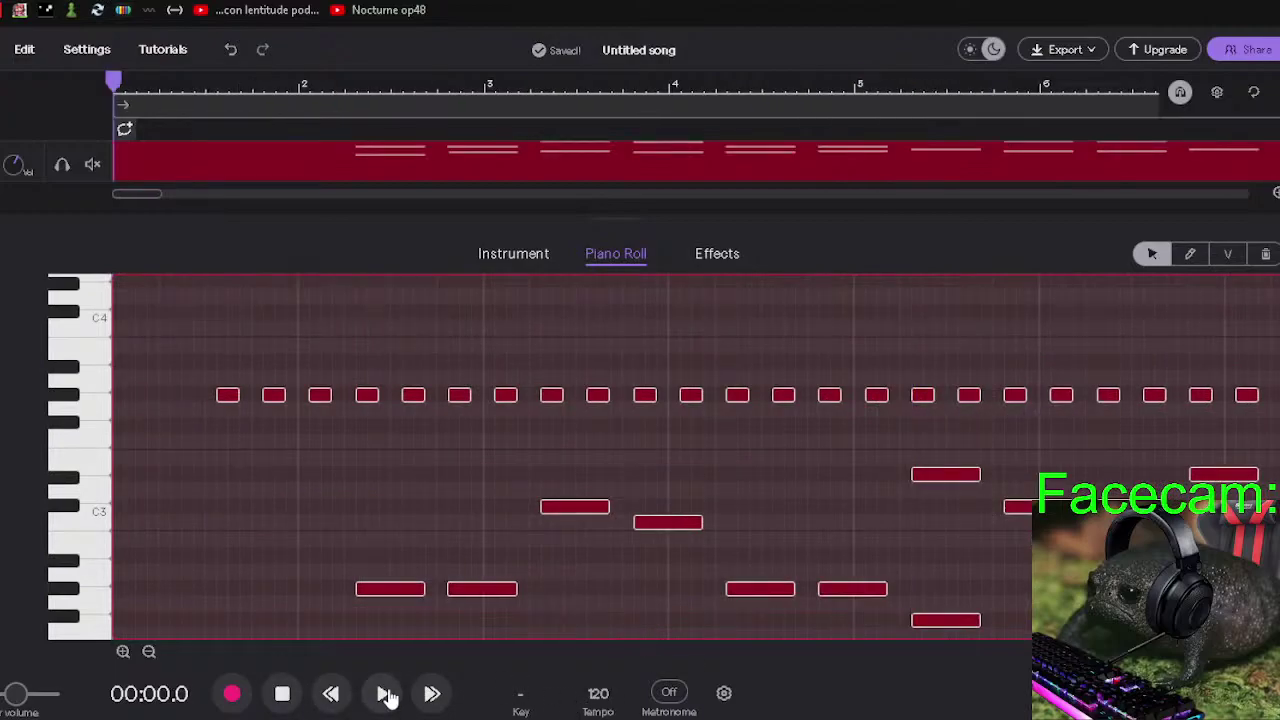
left_click(382, 693)
left_click(382, 693)
left_click(597, 693)
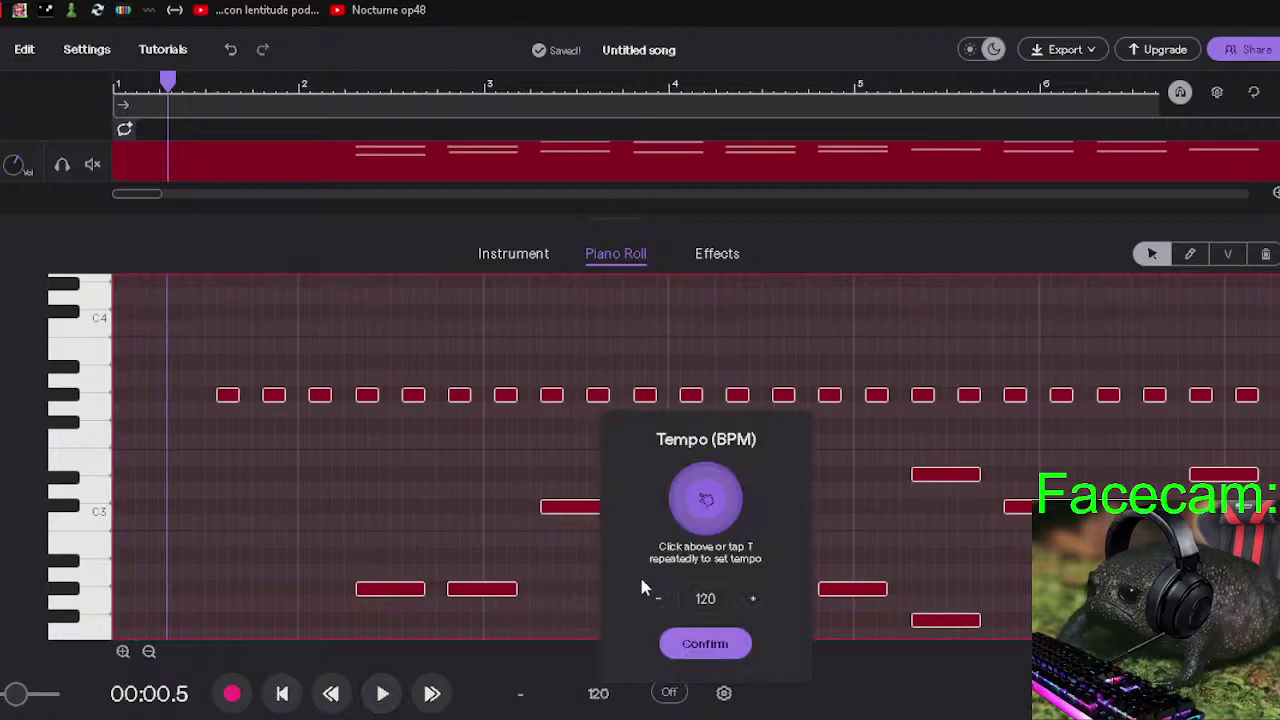
left_click(750, 600)
left_click(705, 643)
Play the song at the new tempo into bar 10 to check the transition.
left_click(382, 693)
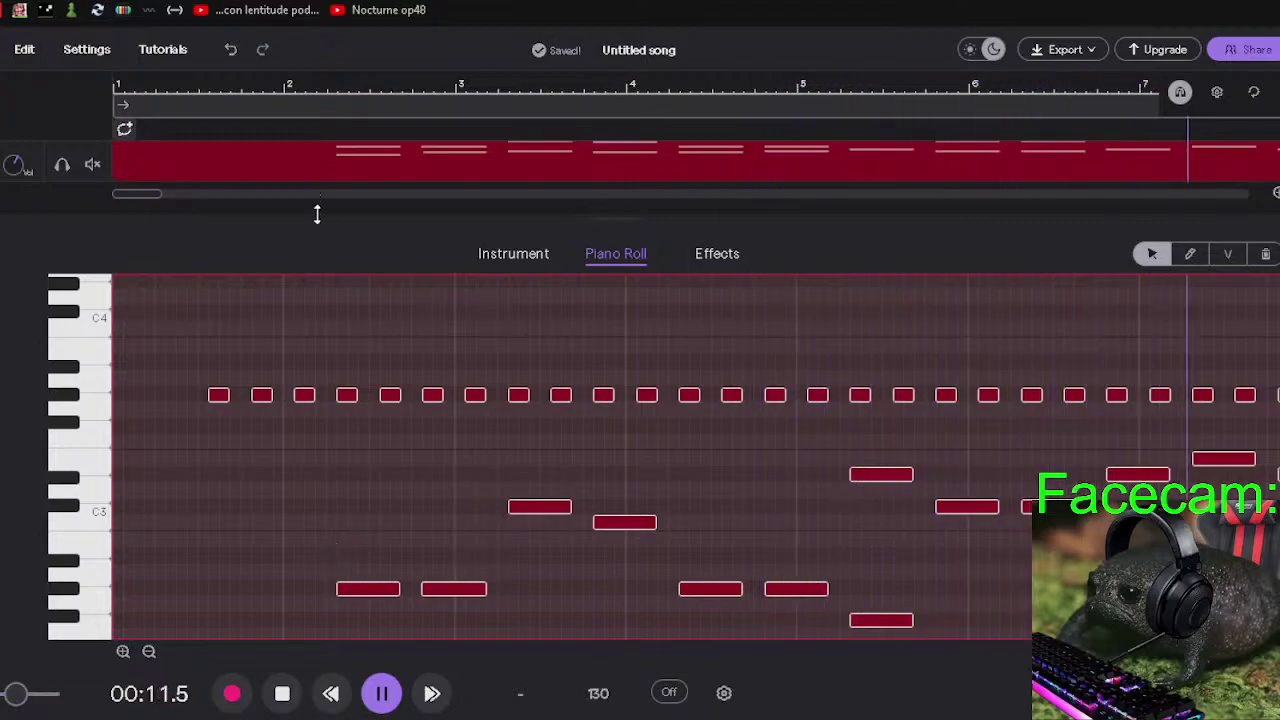
left_click_drag(153, 195, 175, 210)
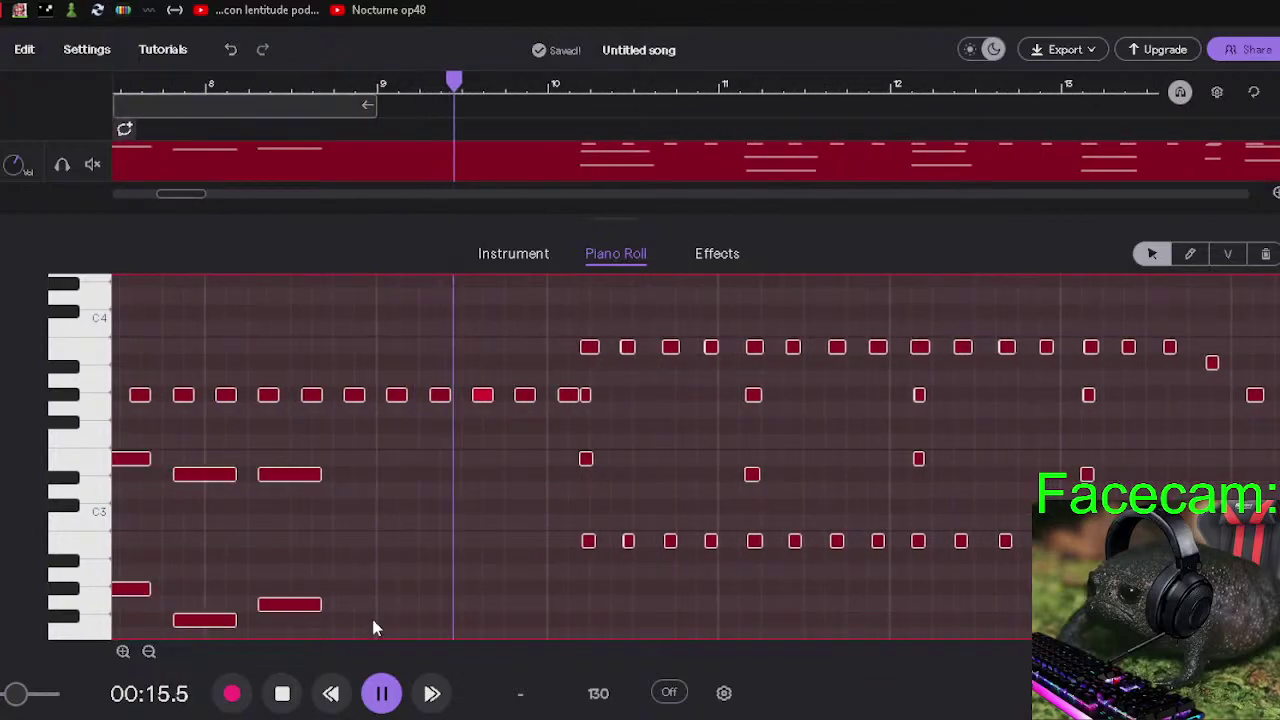
left_click(378, 694)
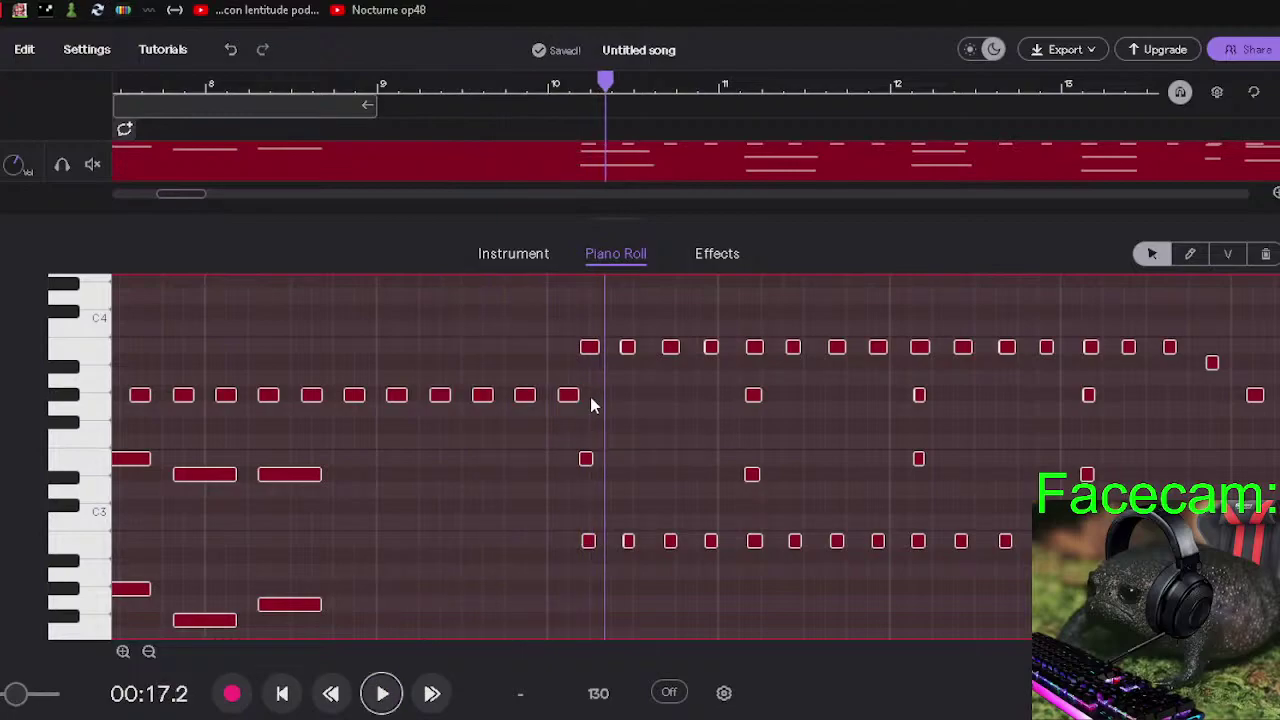
Remove the short extra G#3 in bar 10 and shift the chord notes that follow later by about one G#3 spacing.
left_click_drag(590, 314, 995, 556)
left_click(877, 579)
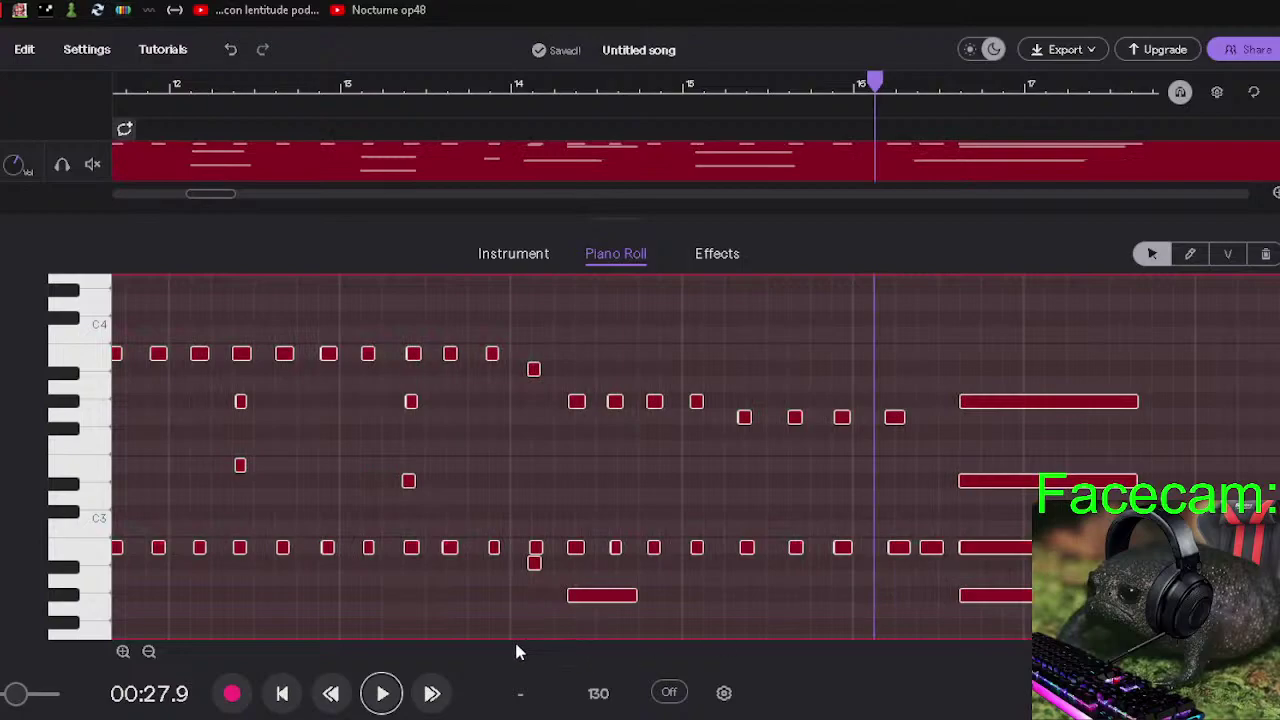
left_click_drag(215, 194, 184, 205)
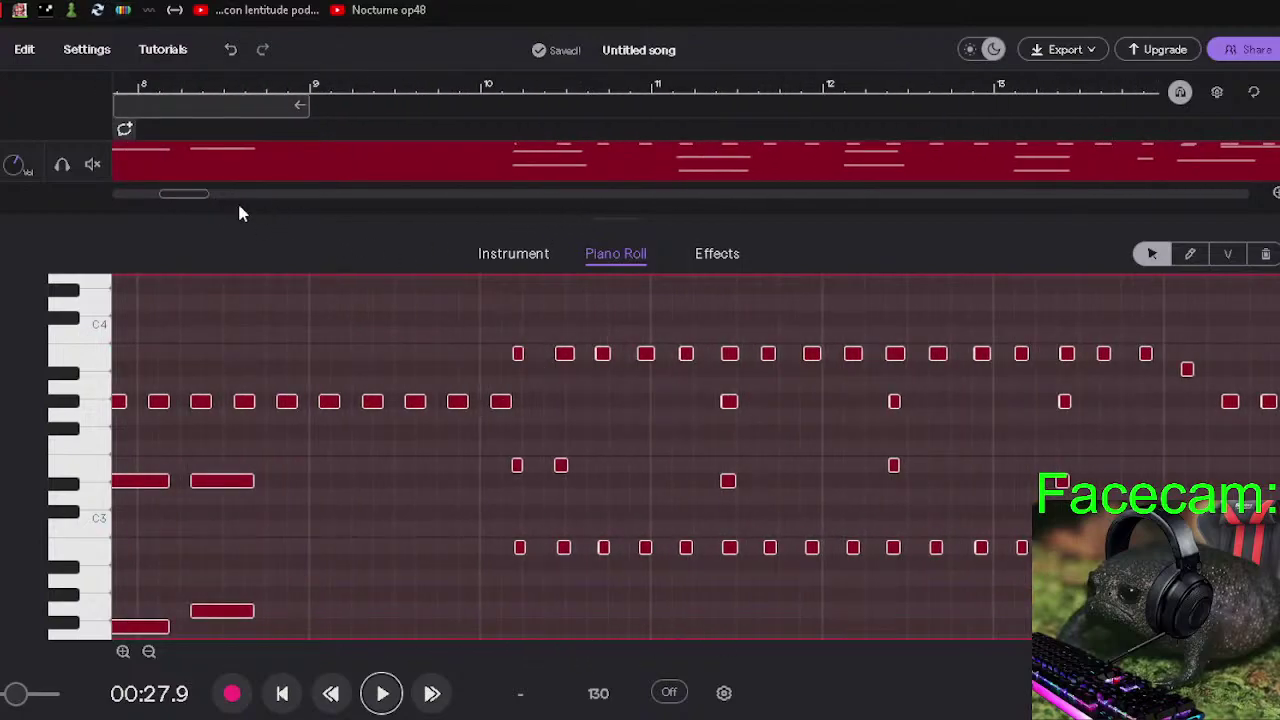
Play the passage from just before bar 9 into bar 10.
left_click(305, 333)
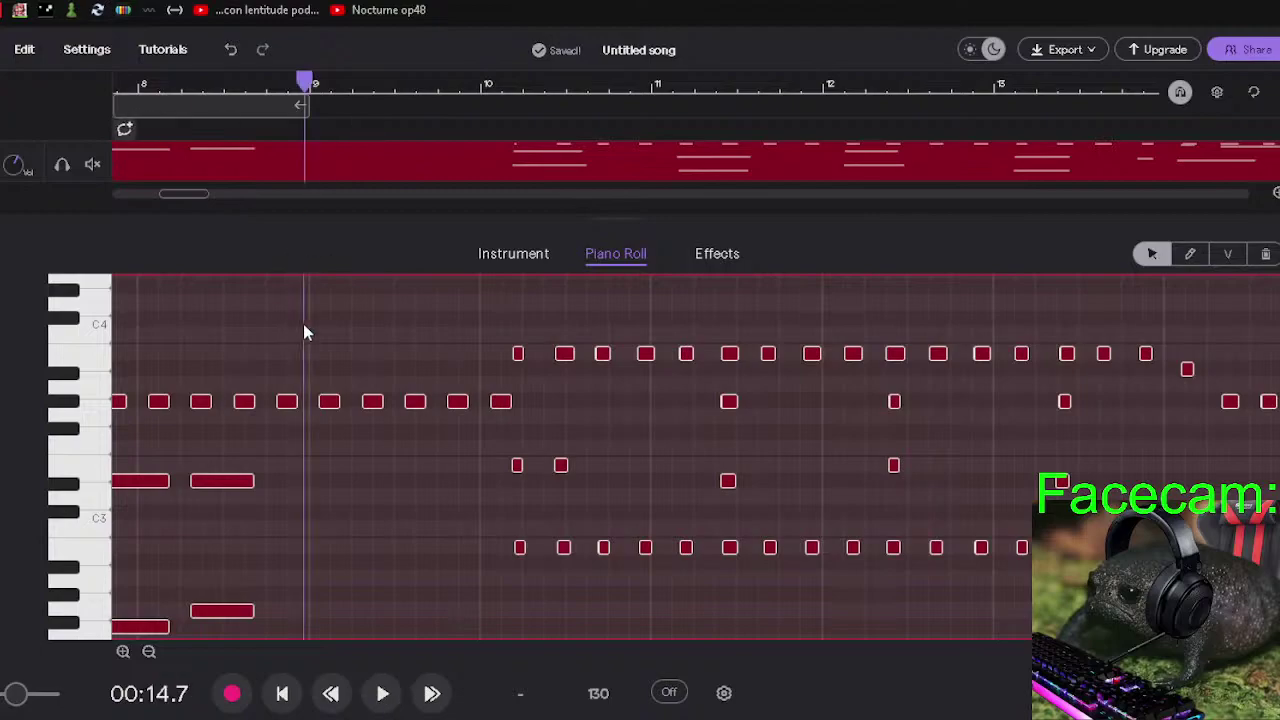
key("space")
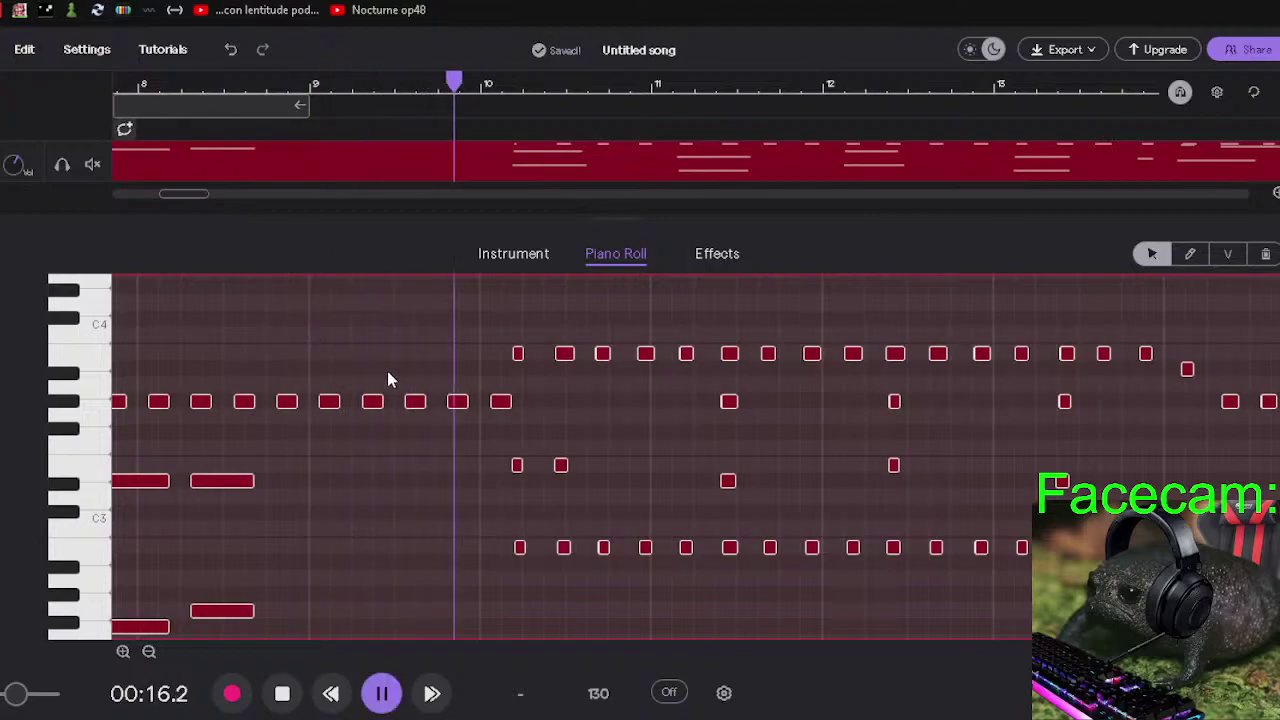
key("space")
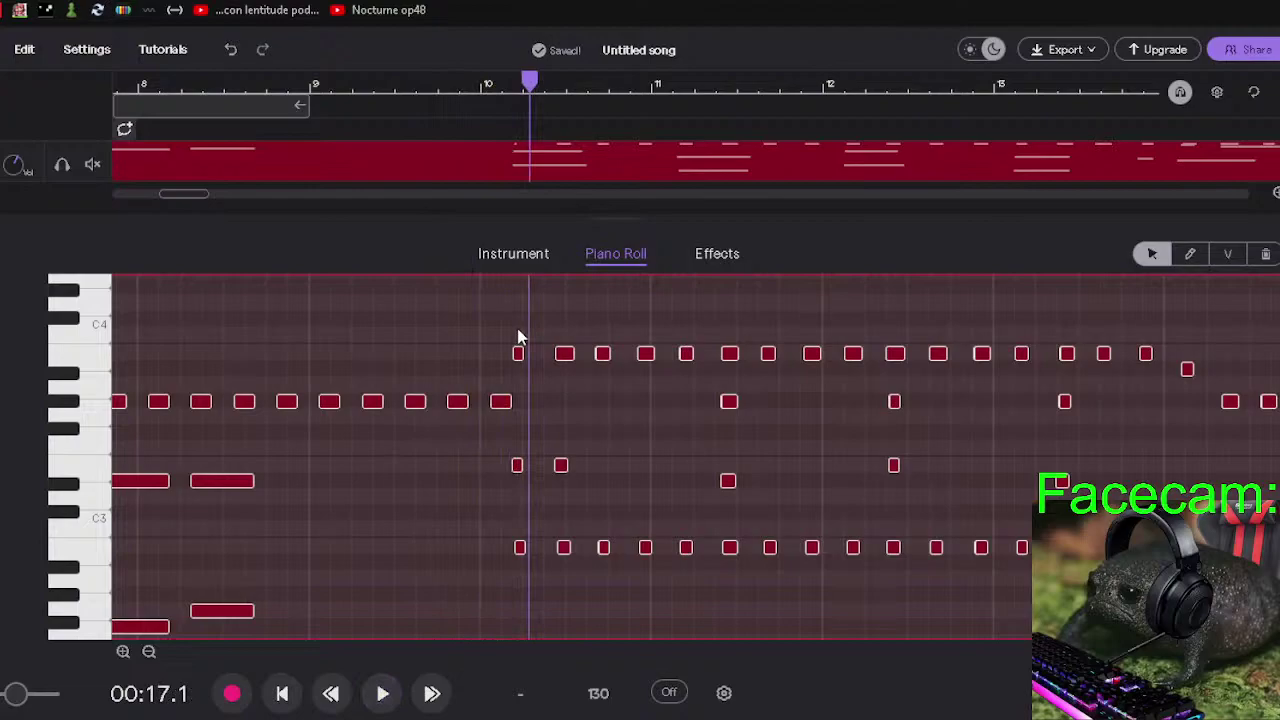
Shift all notes from bar 10's second B3 onward slightly later together, by about half a G#3 spacing.
left_click_drag(518, 337, 898, 574)
scroll(580, 575, "right", 3)
left_click(337, 576)
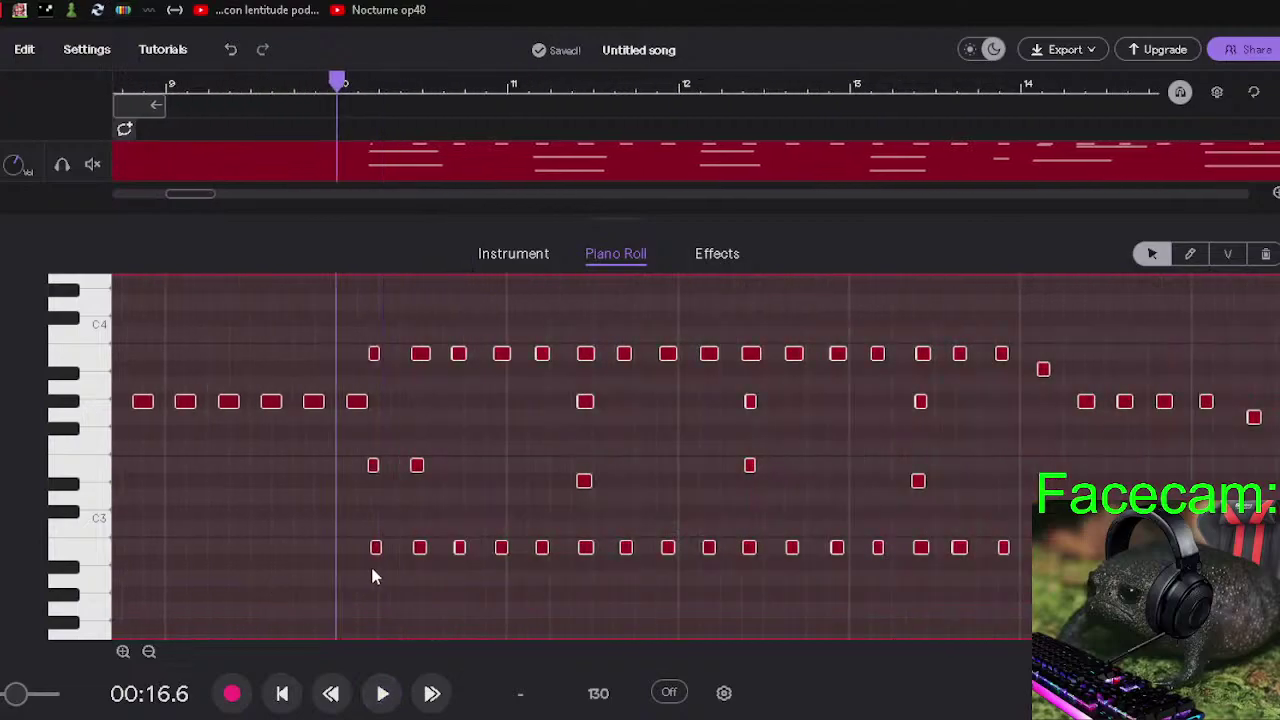
left_click_drag(518, 503, 1100, 600)
scroll(770, 531, "right", 3)
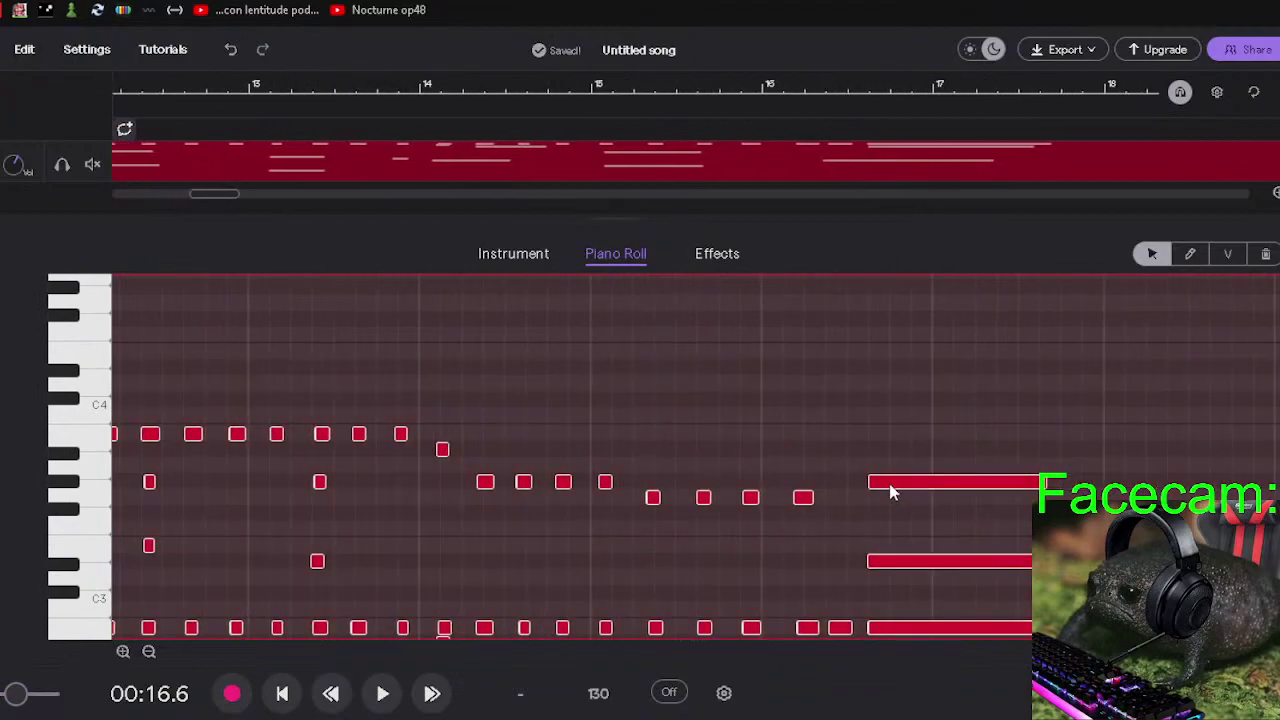
left_click_drag(890, 490, 918, 492)
left_click(783, 502)
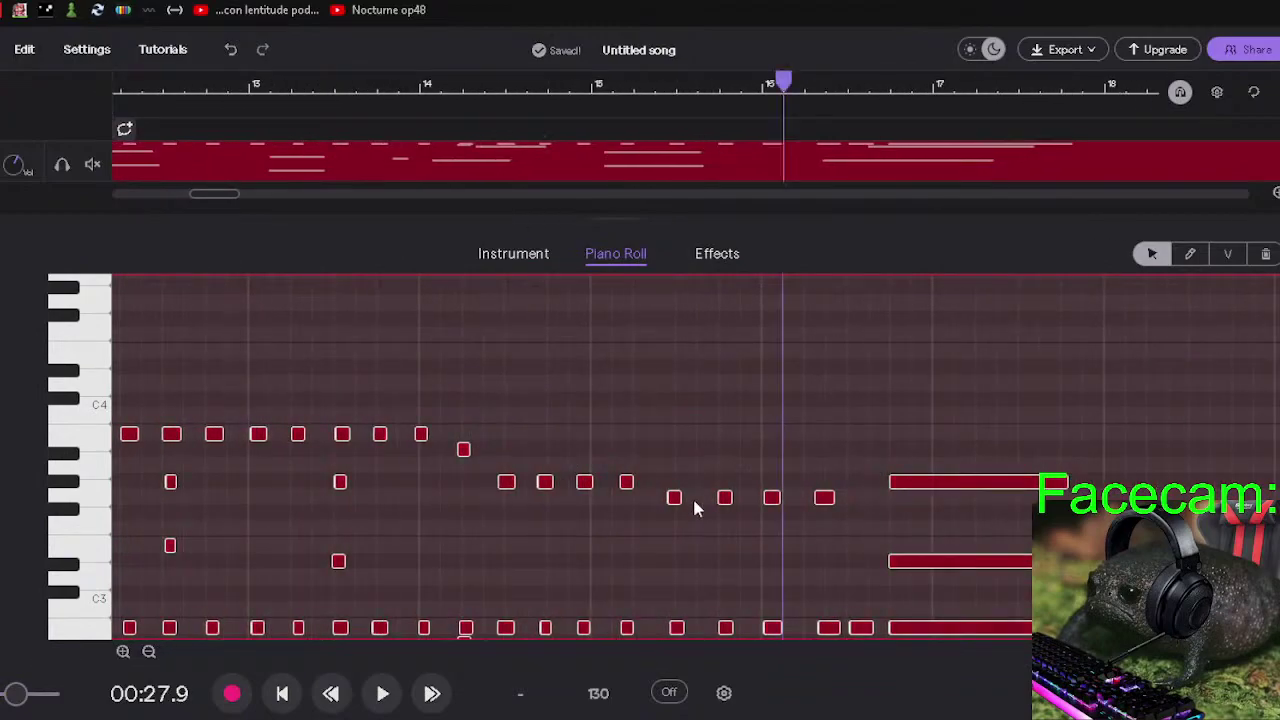
Move bar 10's short leftover E3, B2 and B3 notes later together, into the gap before the next B3.
scroll(360, 492, "down", 1)
left_click_drag(225, 195, 196, 202)
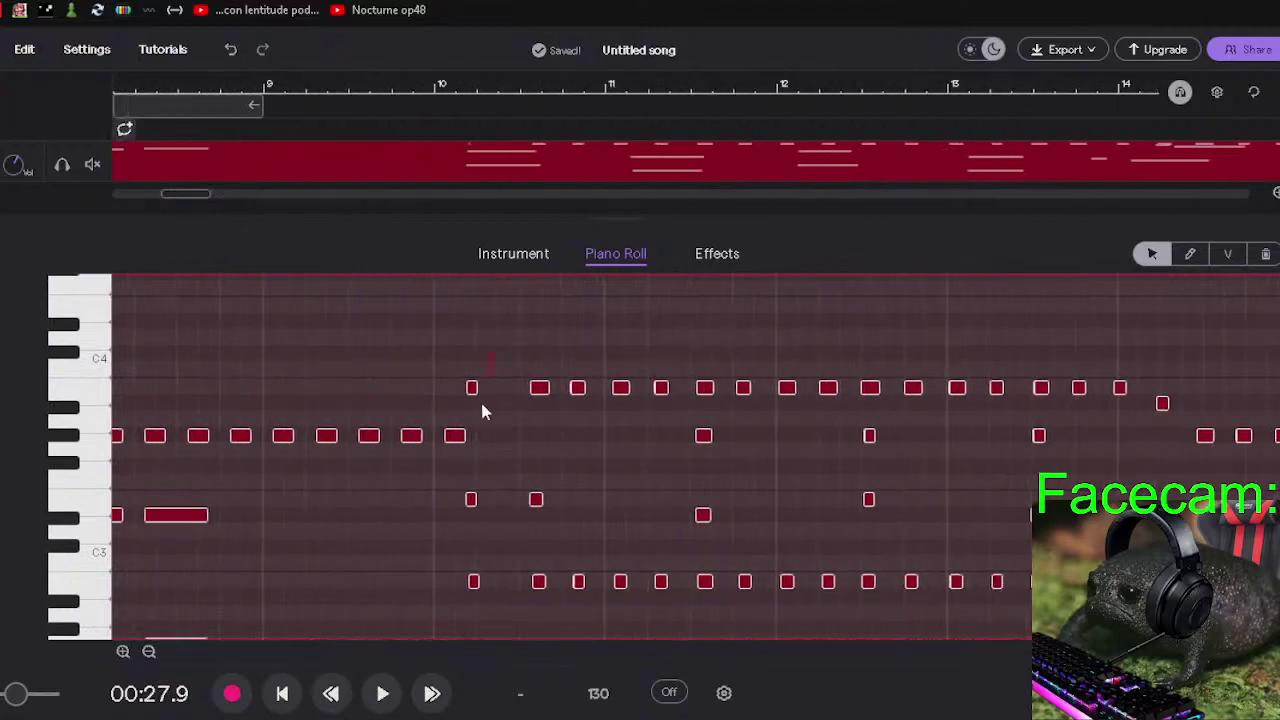
left_click(471, 500)
left_click_drag(472, 505, 493, 506)
left_click_drag(474, 583, 503, 583)
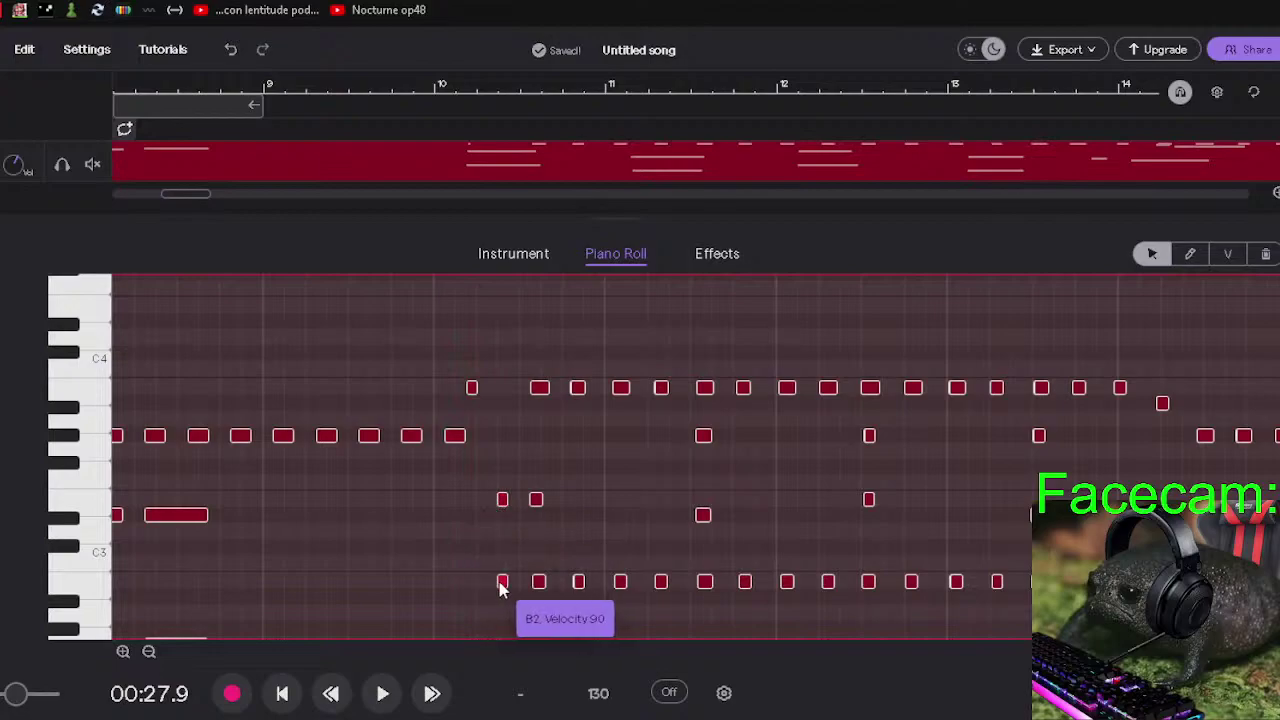
left_click_drag(472, 390, 502, 388)
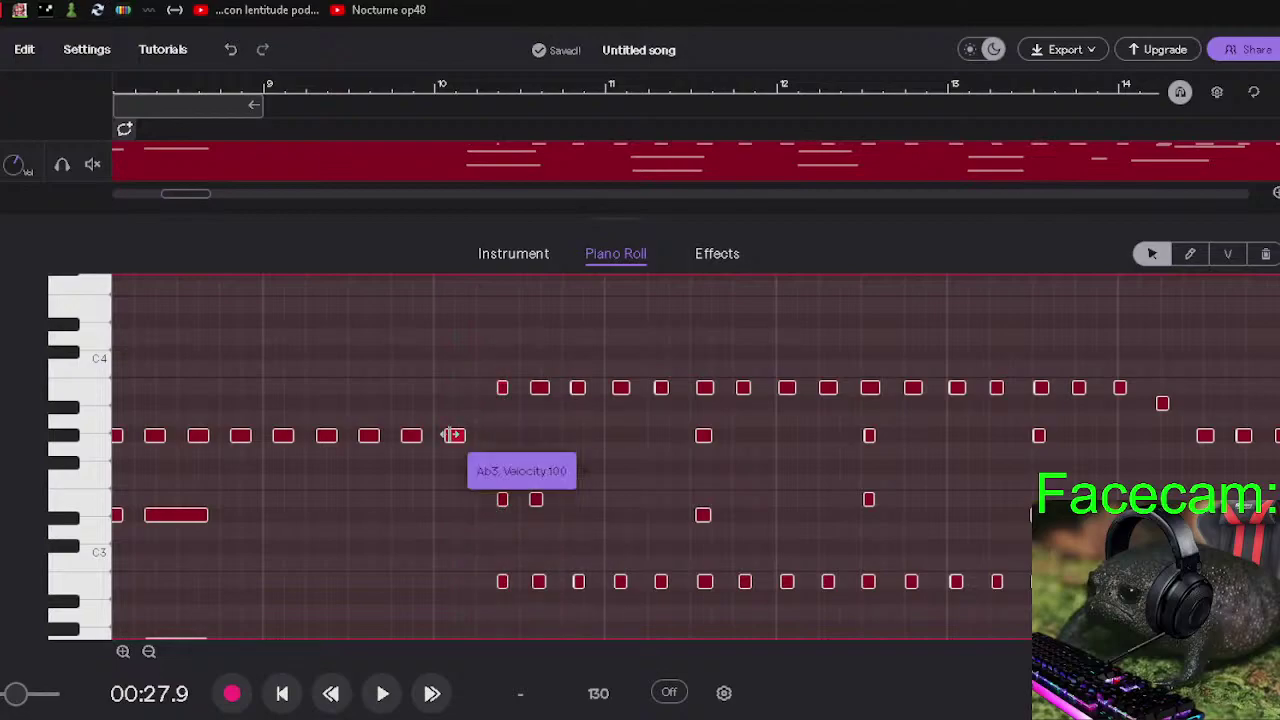
Add another G#3 in bar 10 and place it one regular spacing after the previous G#3.
key("space")
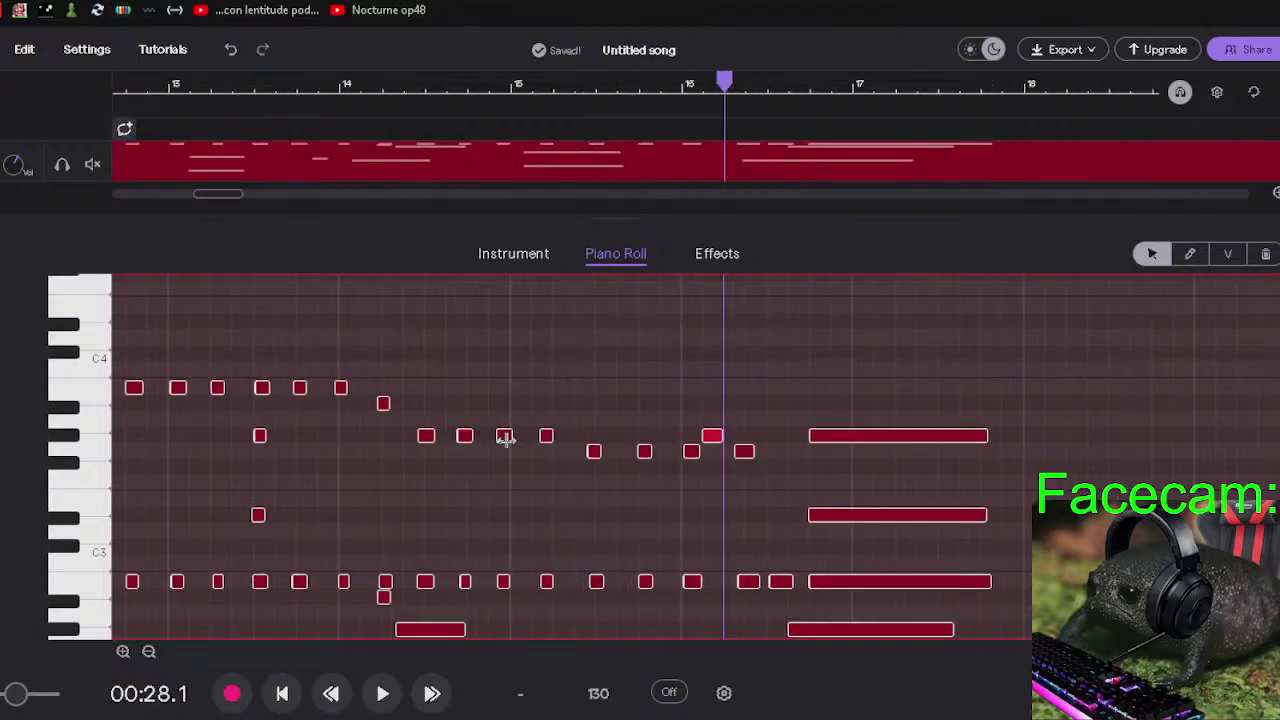
left_click_drag(478, 126, 477, 100)
left_click(563, 162)
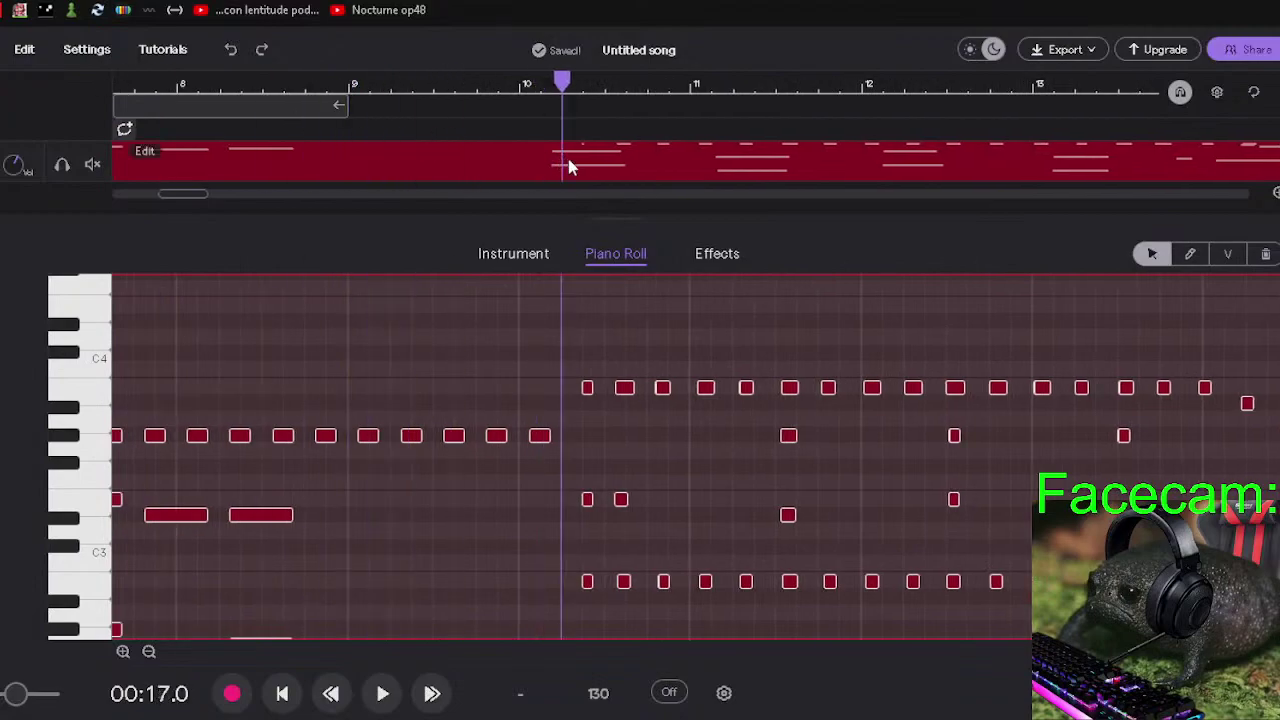
left_click(573, 435)
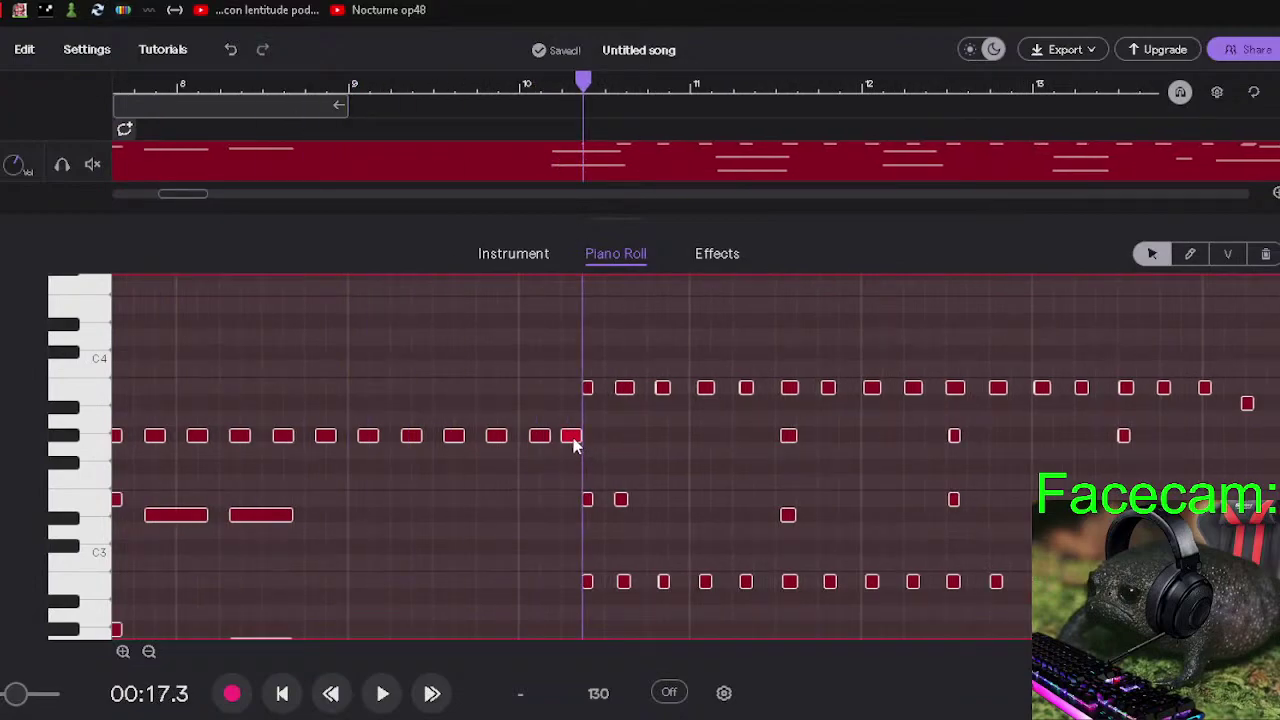
left_click_drag(575, 445, 590, 440)
left_click(123, 652)
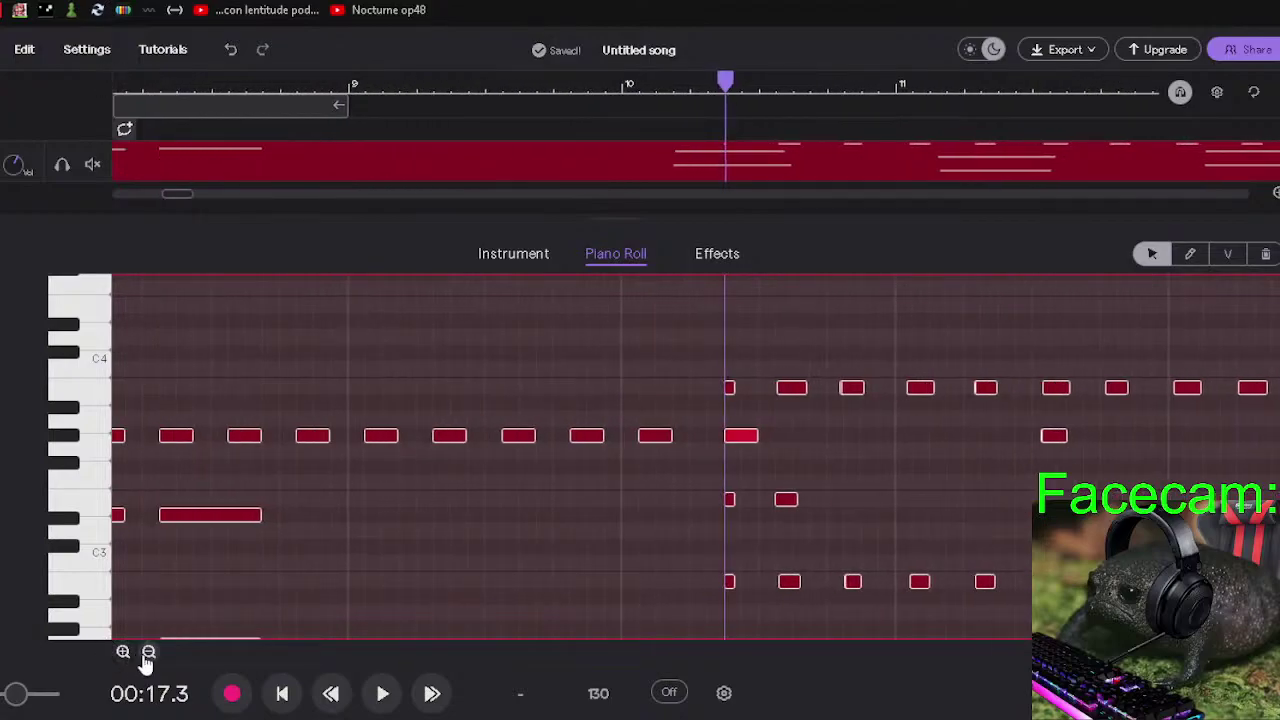
left_click_drag(724, 443, 708, 443)
left_click(741, 436)
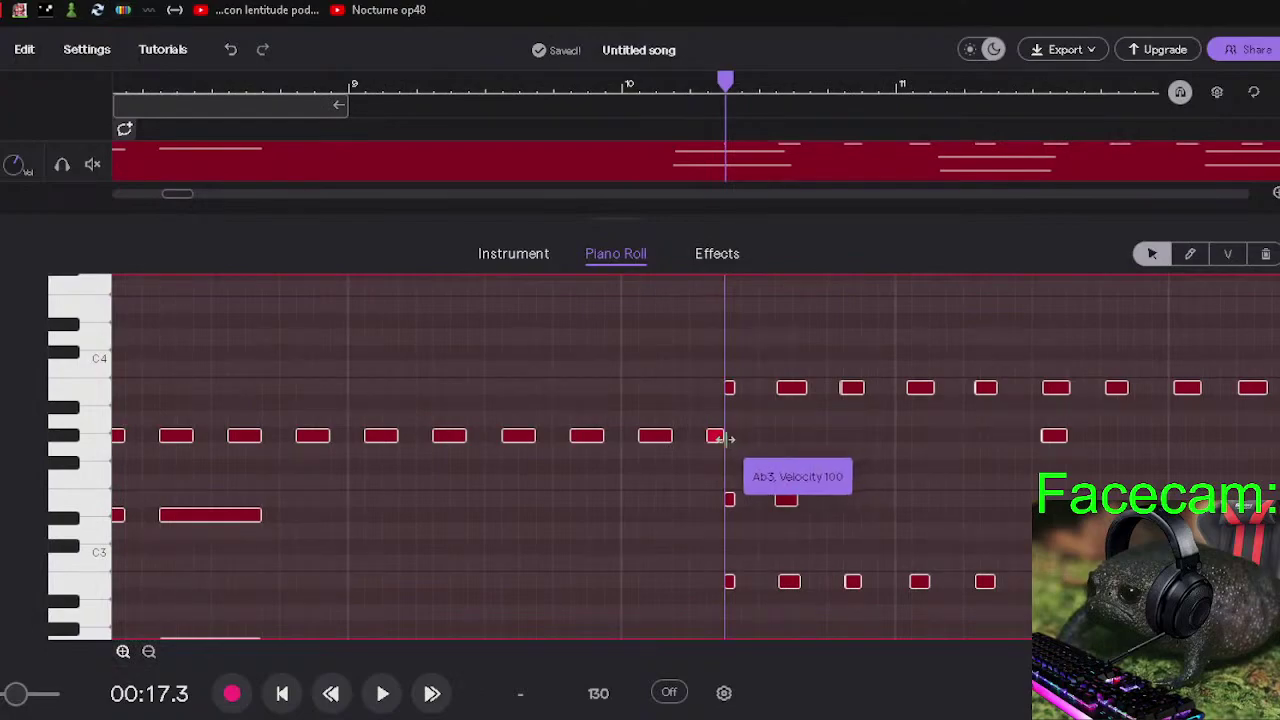
Play the passage from bar 9 into the first chord of bar 10.
left_click(535, 311)
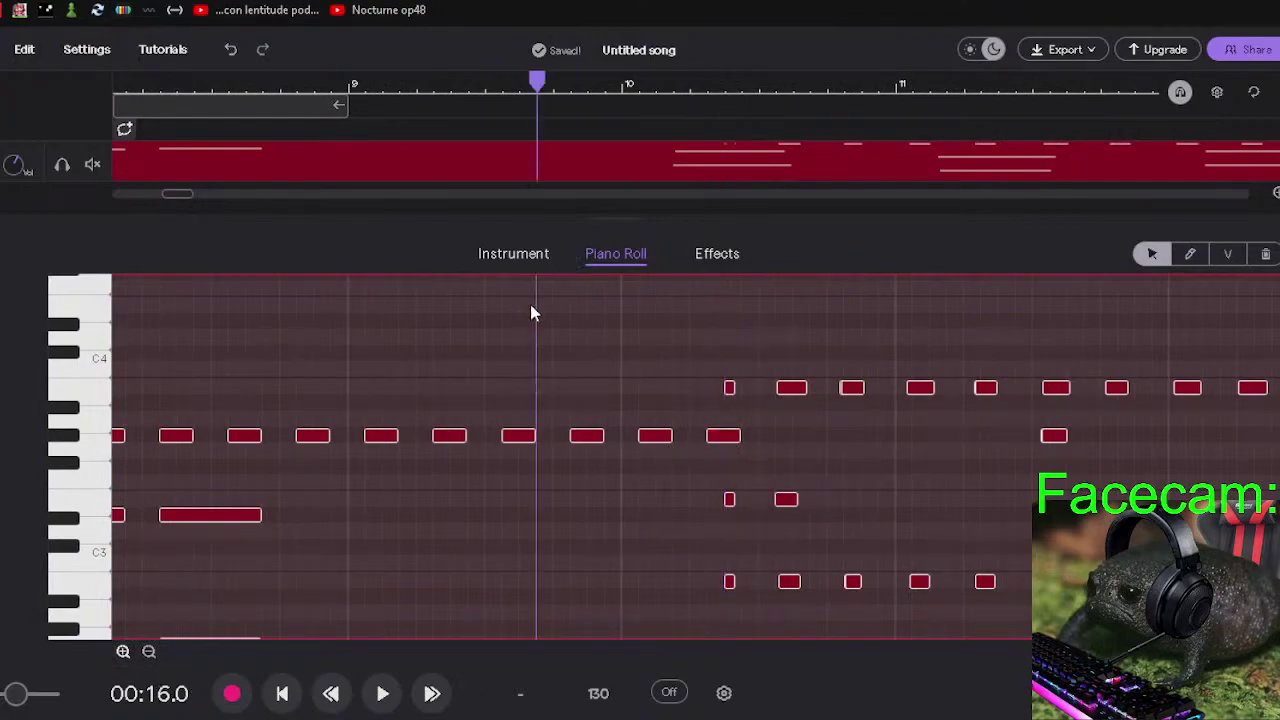
key("space")
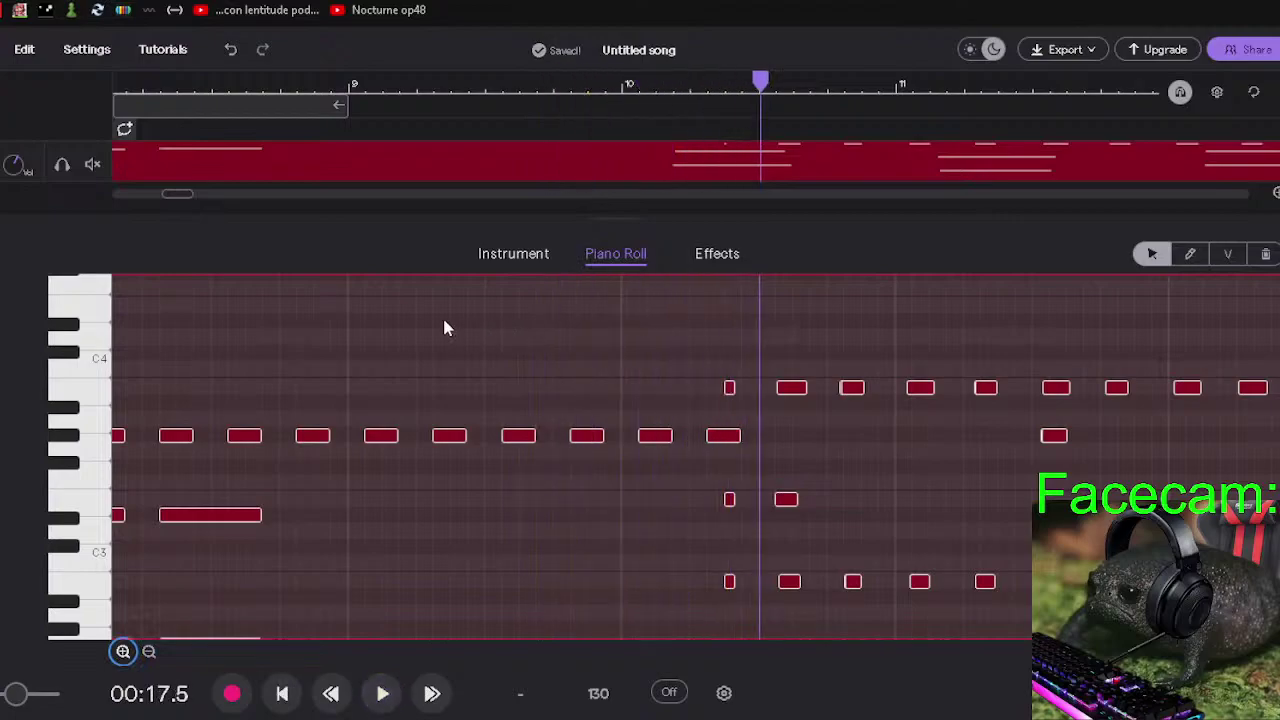
left_click(268, 332)
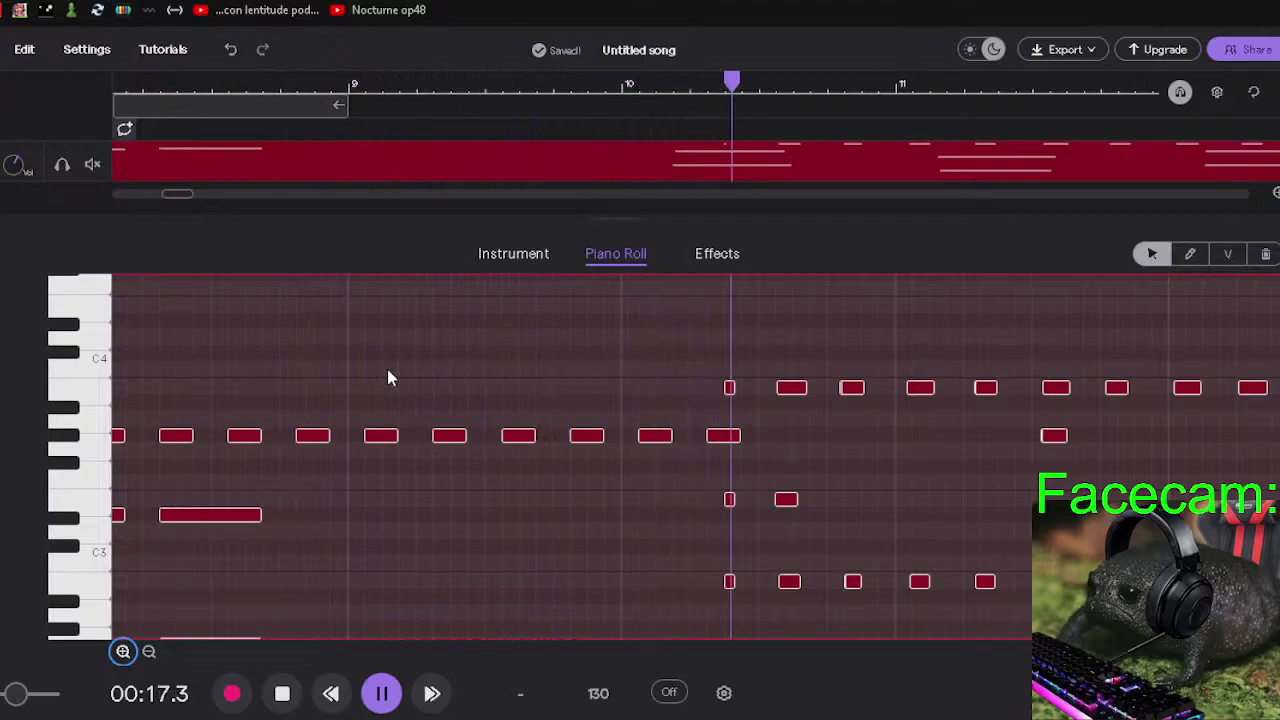
key("space")
Move bar 10's first short B3, E3 and B2 notes to the new G#3's start and lengthen them to match it.
scroll(702, 410, "up", 2)
left_click(700, 420)
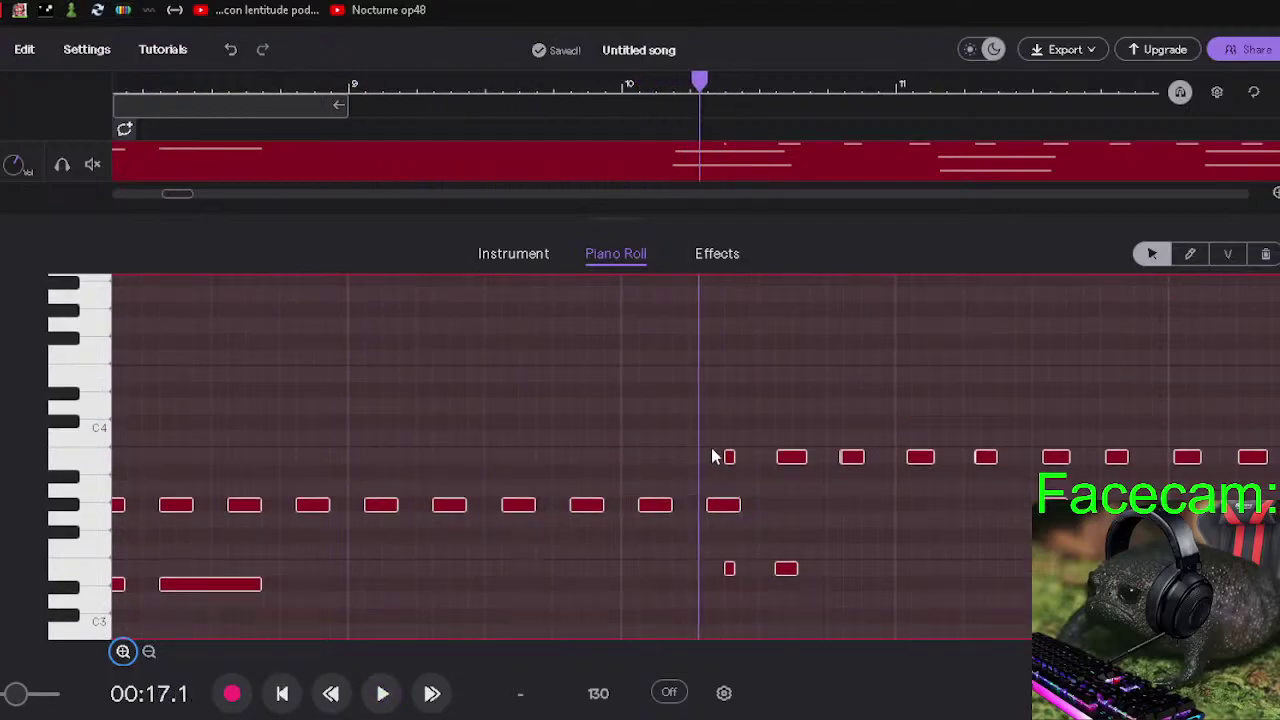
left_click_drag(729, 460, 712, 457)
scroll(714, 468, "down", 3)
left_click_drag(729, 535, 710, 535)
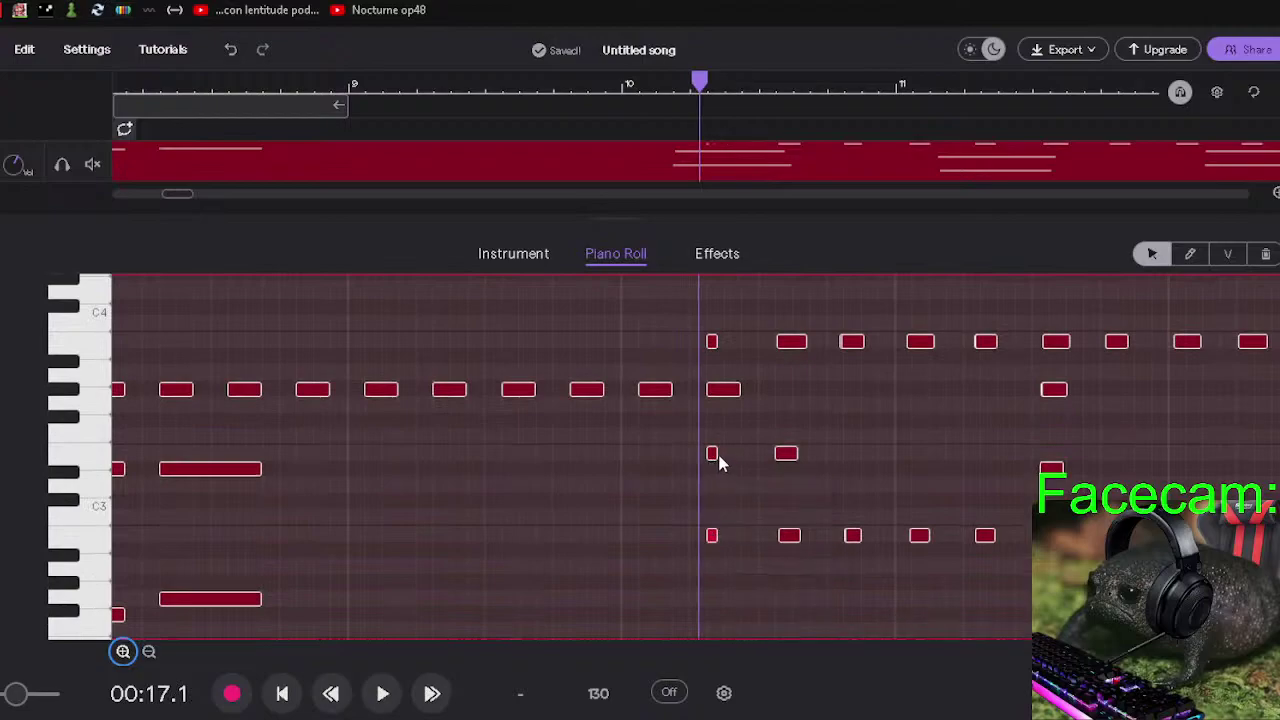
left_click_drag(714, 453, 741, 455)
left_click_drag(714, 343, 740, 346)
left_click_drag(714, 543, 740, 534)
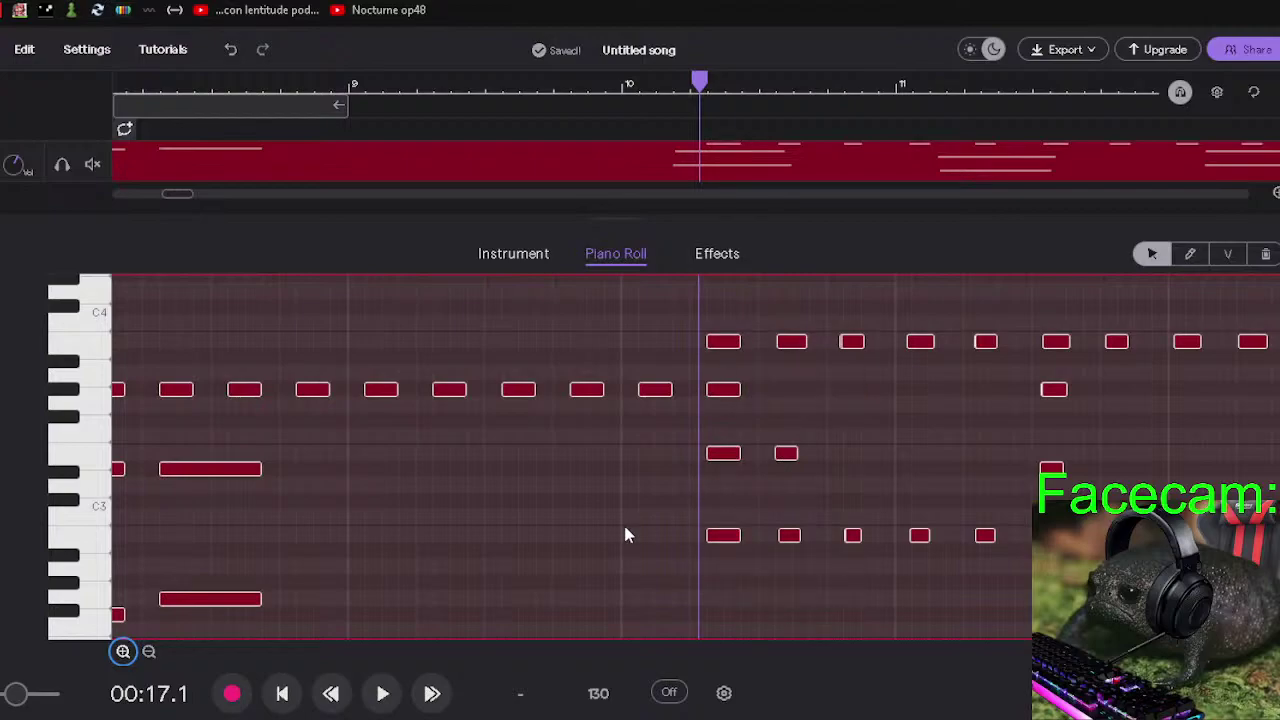
Play the lengthened chord from the start of bar 10.
left_click(626, 531)
key("space")
left_click(672, 524)
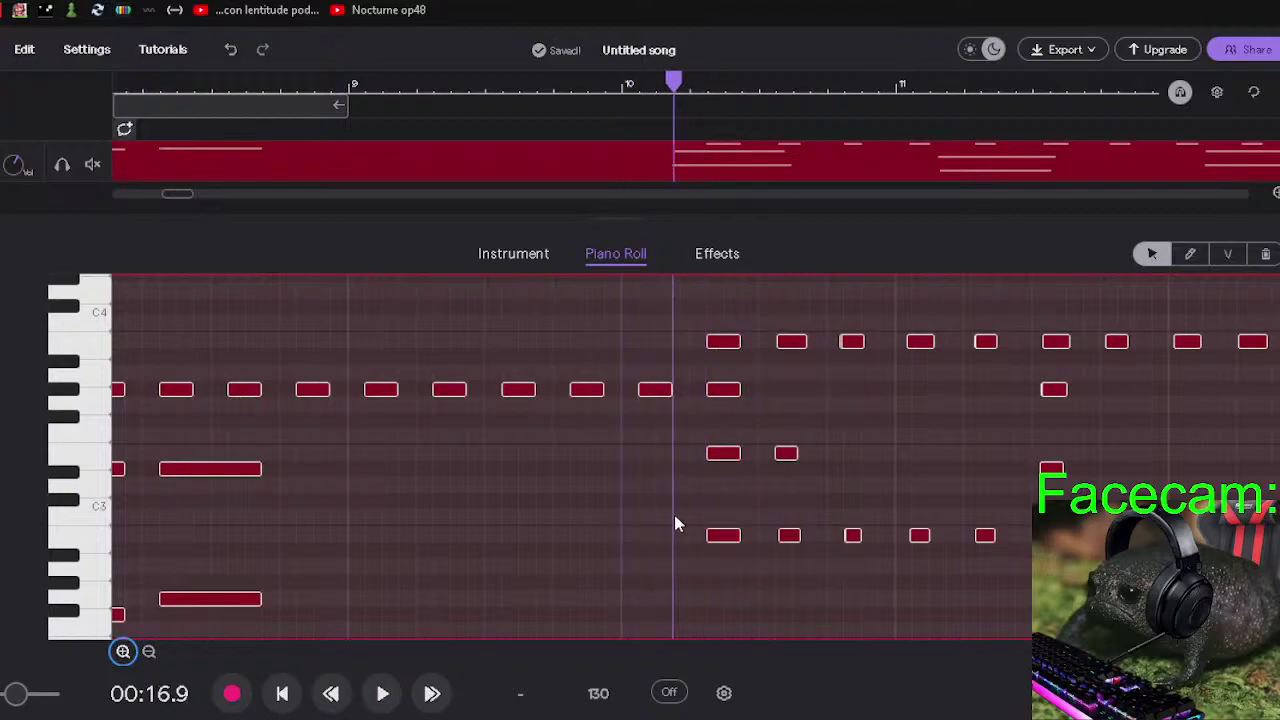
key("space")
Move bar 10's long E2 and E1 bass notes later so they start together with the chord above.
scroll(680, 500, "up", 3)
scroll(690, 470, "down", 9)
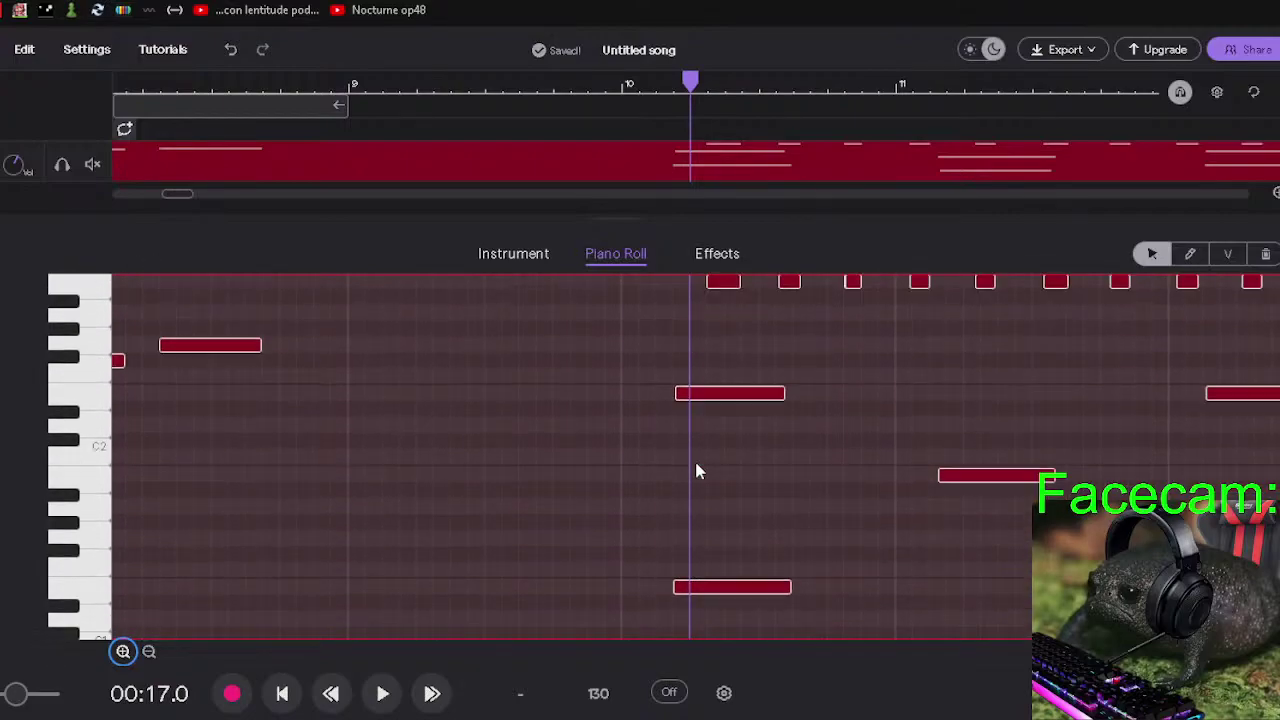
scroll(697, 465, "up", 3)
left_click_drag(711, 512, 747, 510)
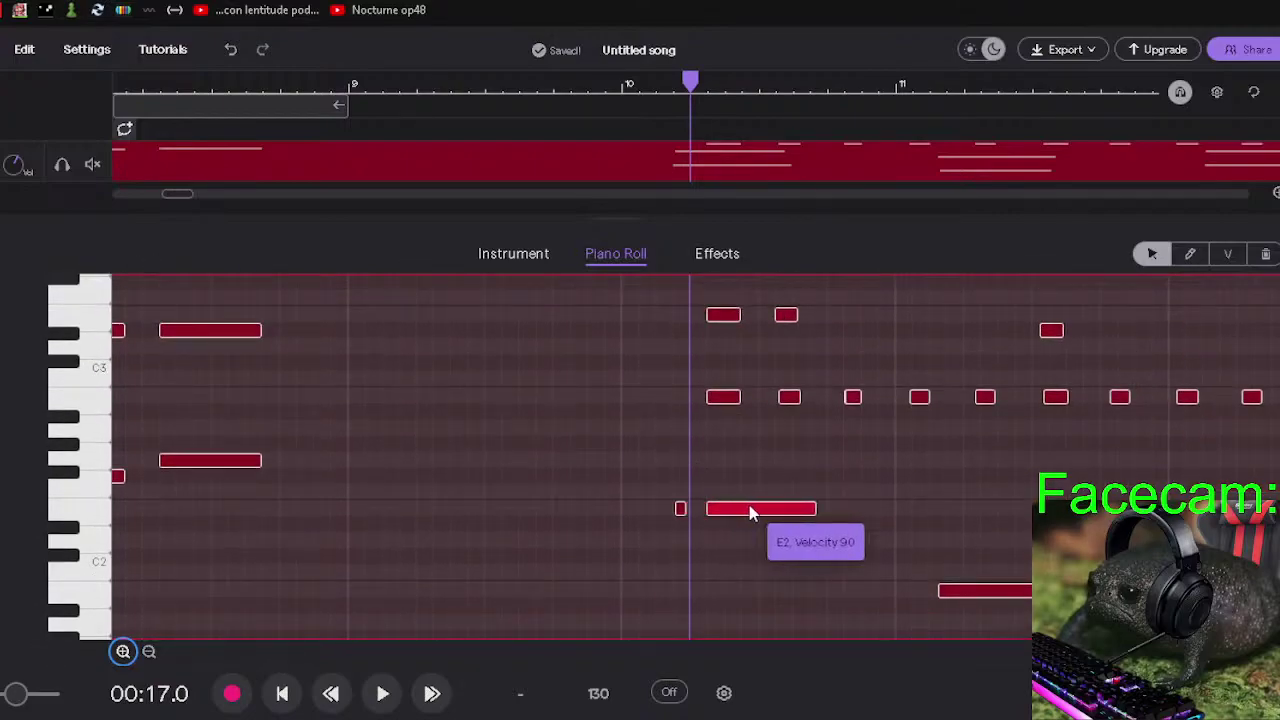
scroll(660, 510, "down", 4)
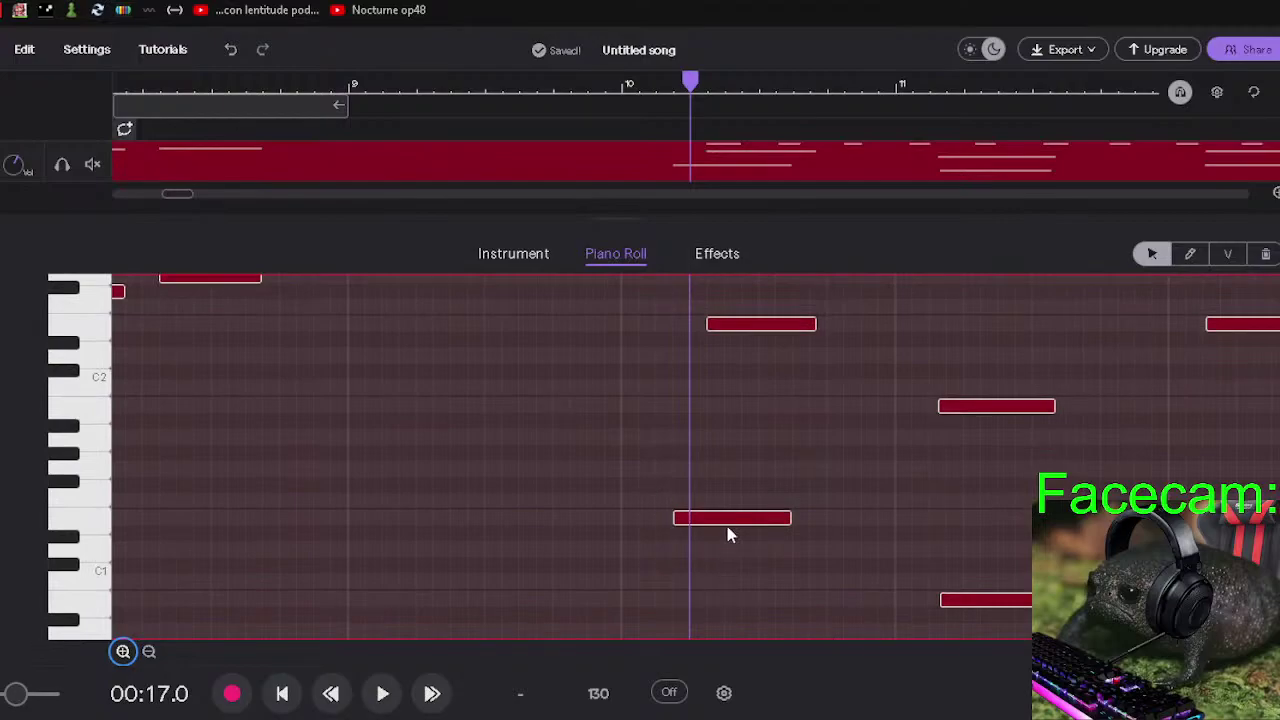
left_click_drag(728, 519, 763, 519)
scroll(703, 485, "up", 6)
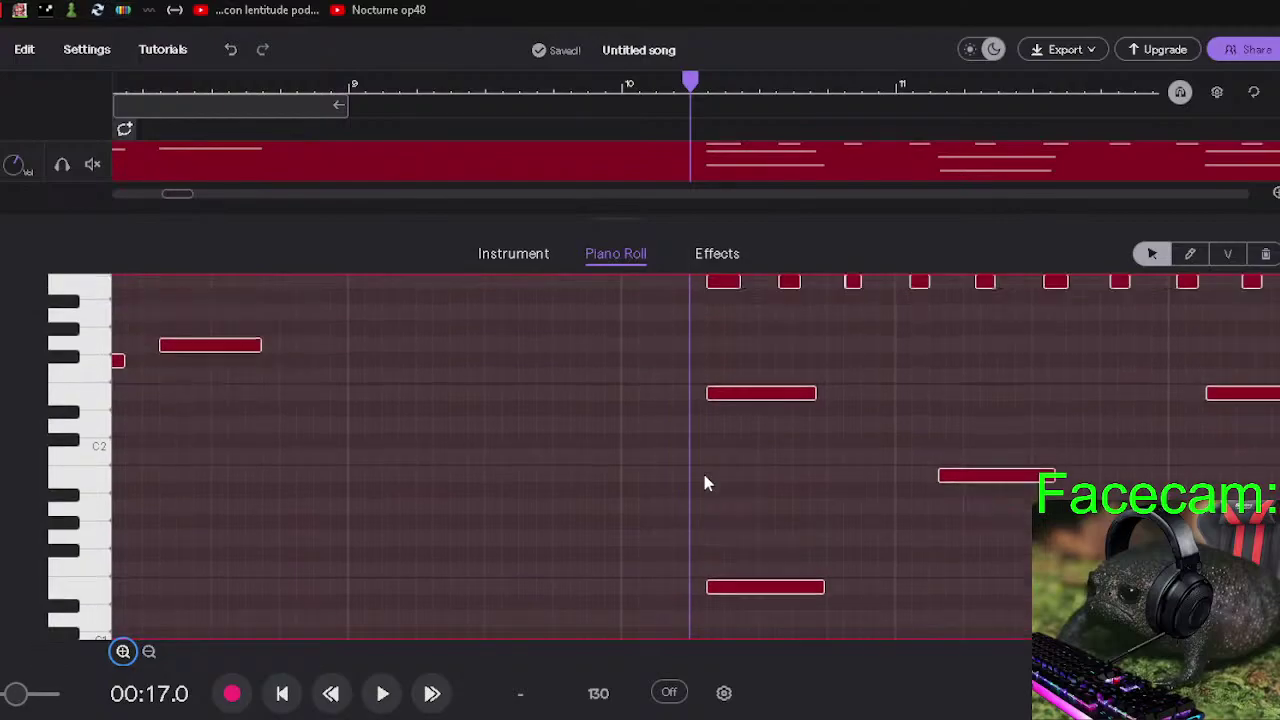
Play bar 9 through the realigned chord and bass notes in bar 10.
scroll(703, 483, "up", 2)
left_click(582, 495)
key("space")
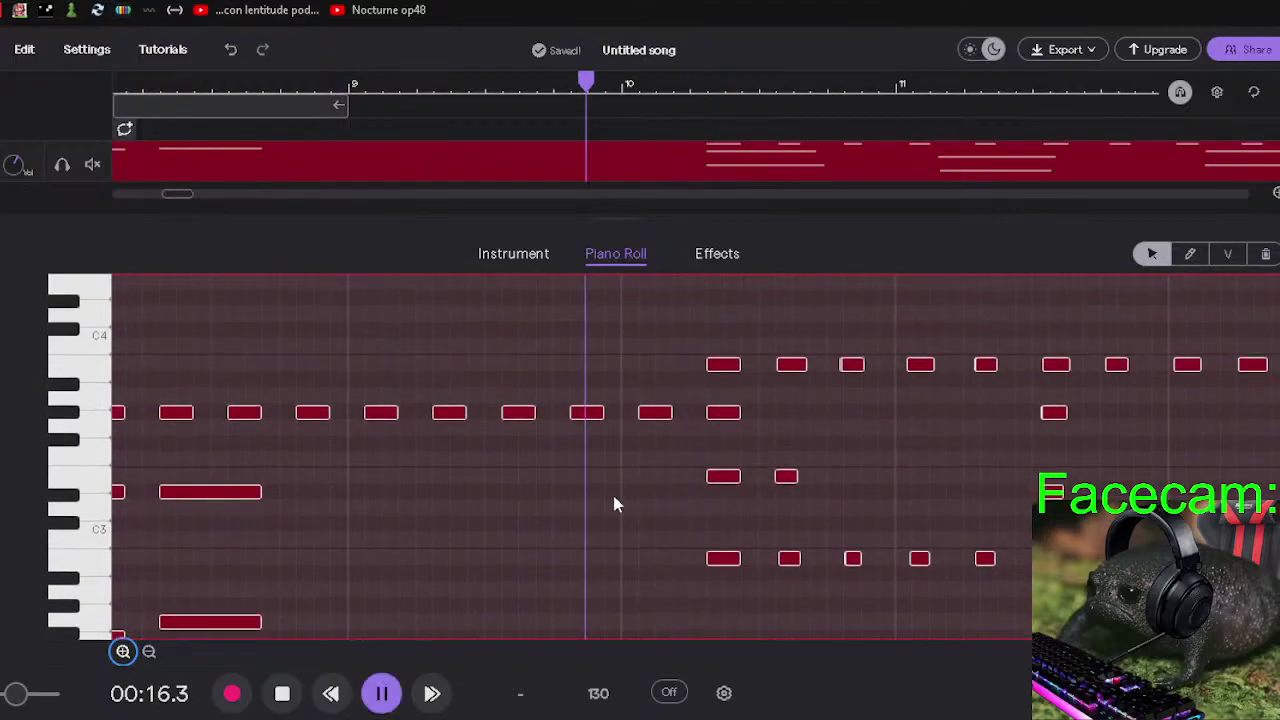
left_click(350, 490)
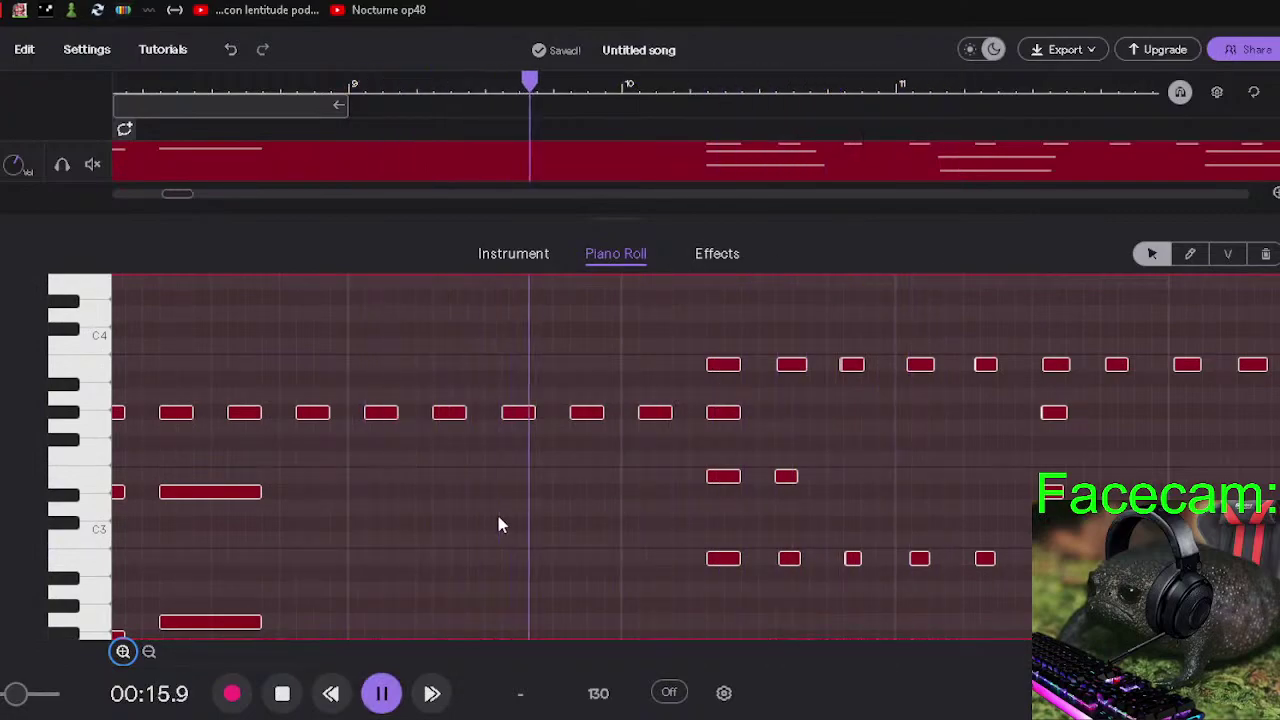
key("space")
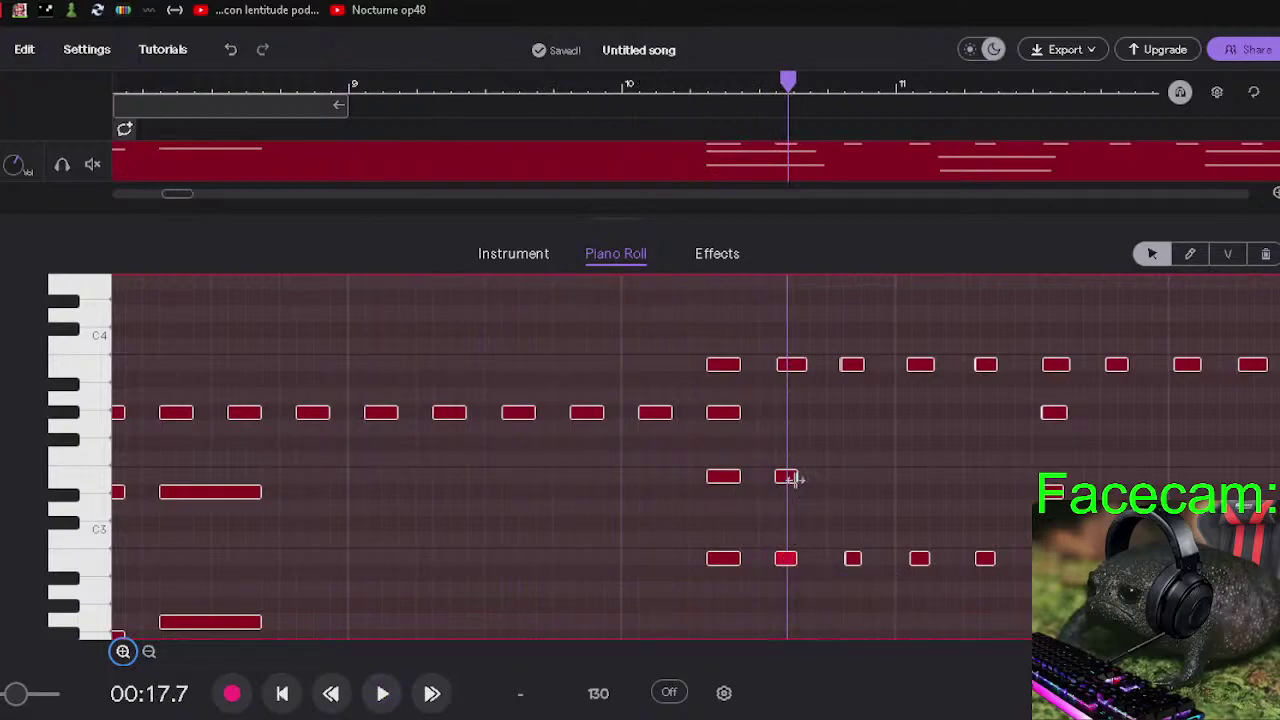
Lengthen bar 10's second E3 and B2 notes to the length of the first chord's notes.
left_click_drag(793, 479, 804, 477)
left_click_drag(786, 563, 804, 561)
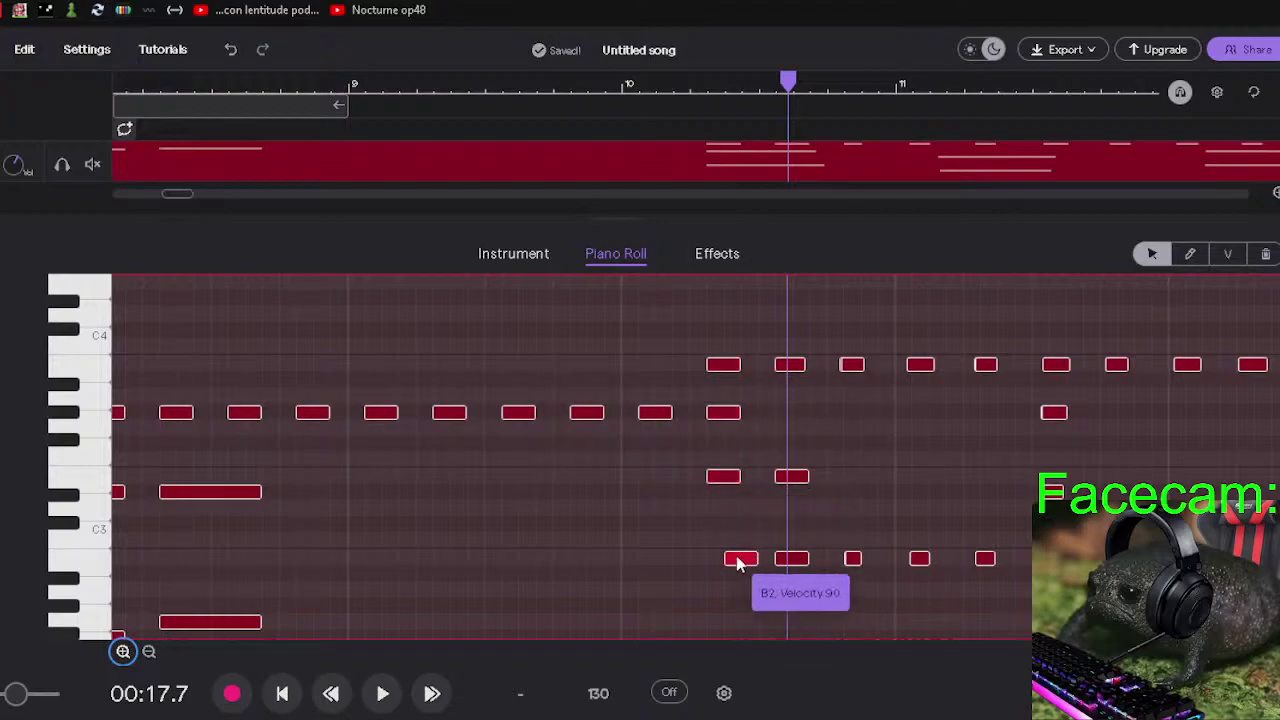
key("Left")
key("Left")
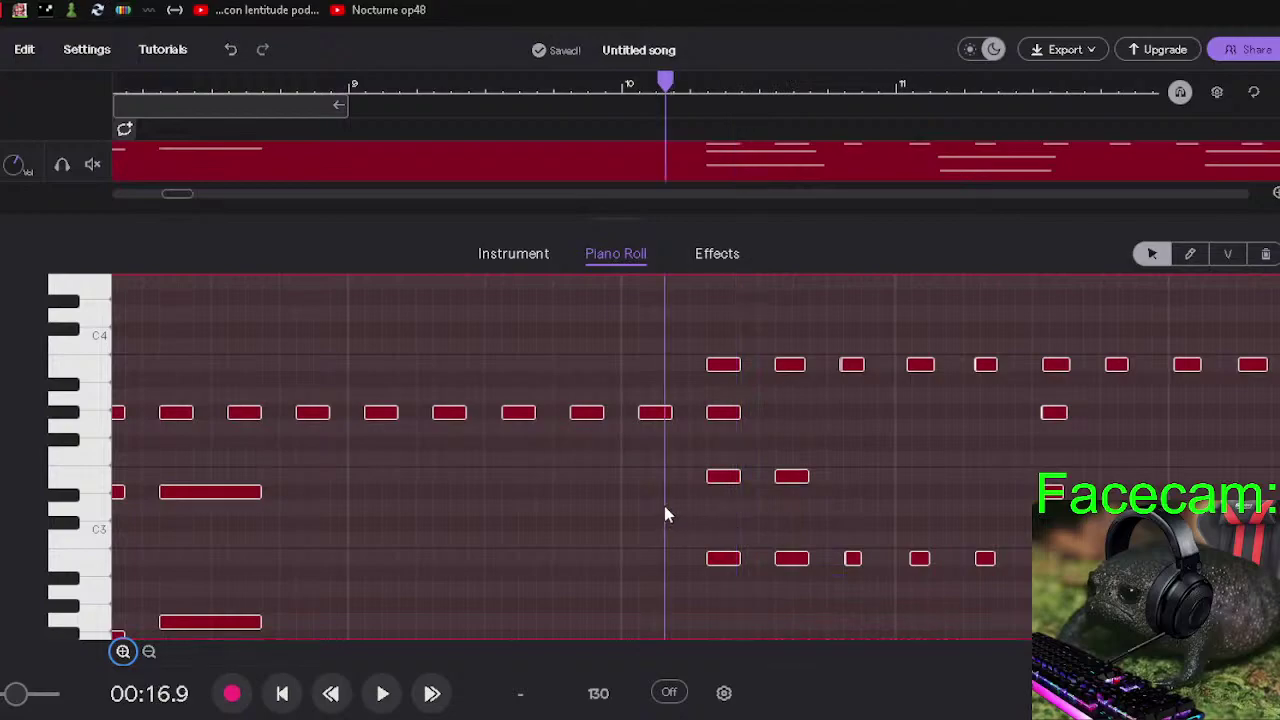
Move the long B1 bass note in bar 11 slightly earlier.
scroll(680, 490, "down", 3)
scroll(700, 480, "down", 3)
left_click_drag(993, 458, 949, 451)
scroll(855, 399, "up", 3)
scroll(858, 405, "up", 2)
scroll(862, 407, "down", 1)
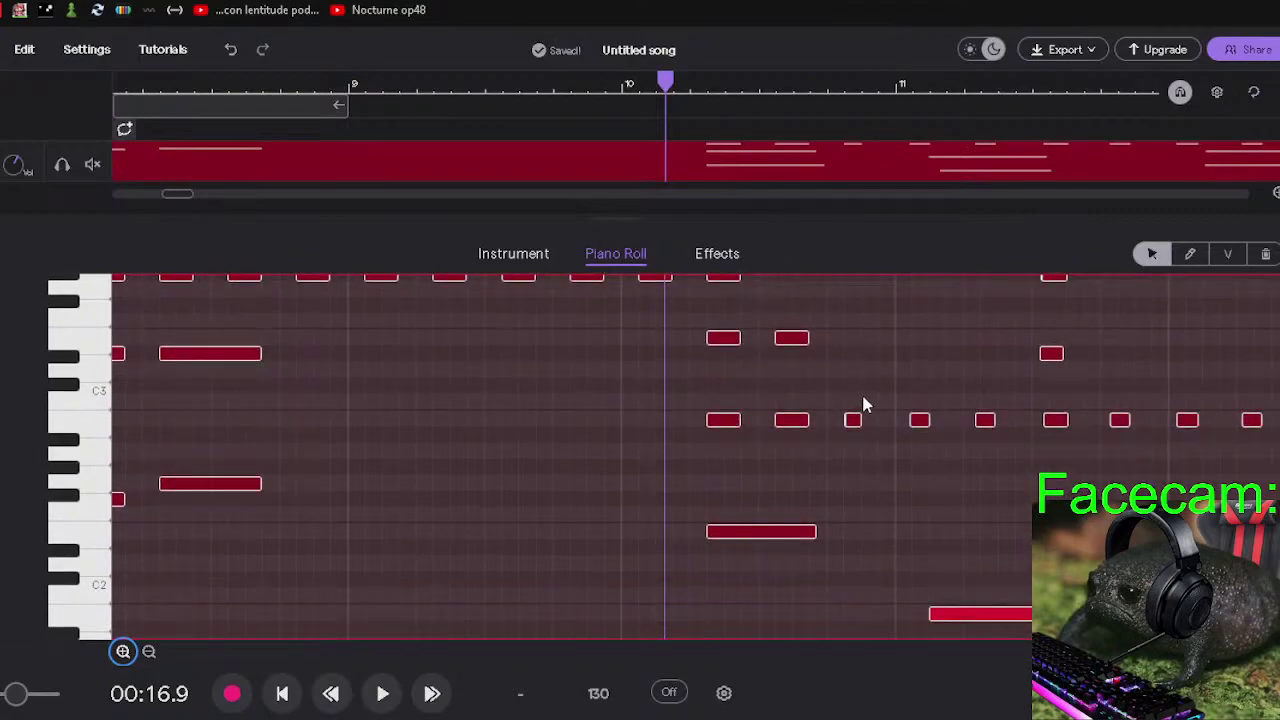
Shift the third to seventh B3 notes in bars 10 and 11 to the regular spacing and lengthen them to match.
scroll(860, 405, "up", 5)
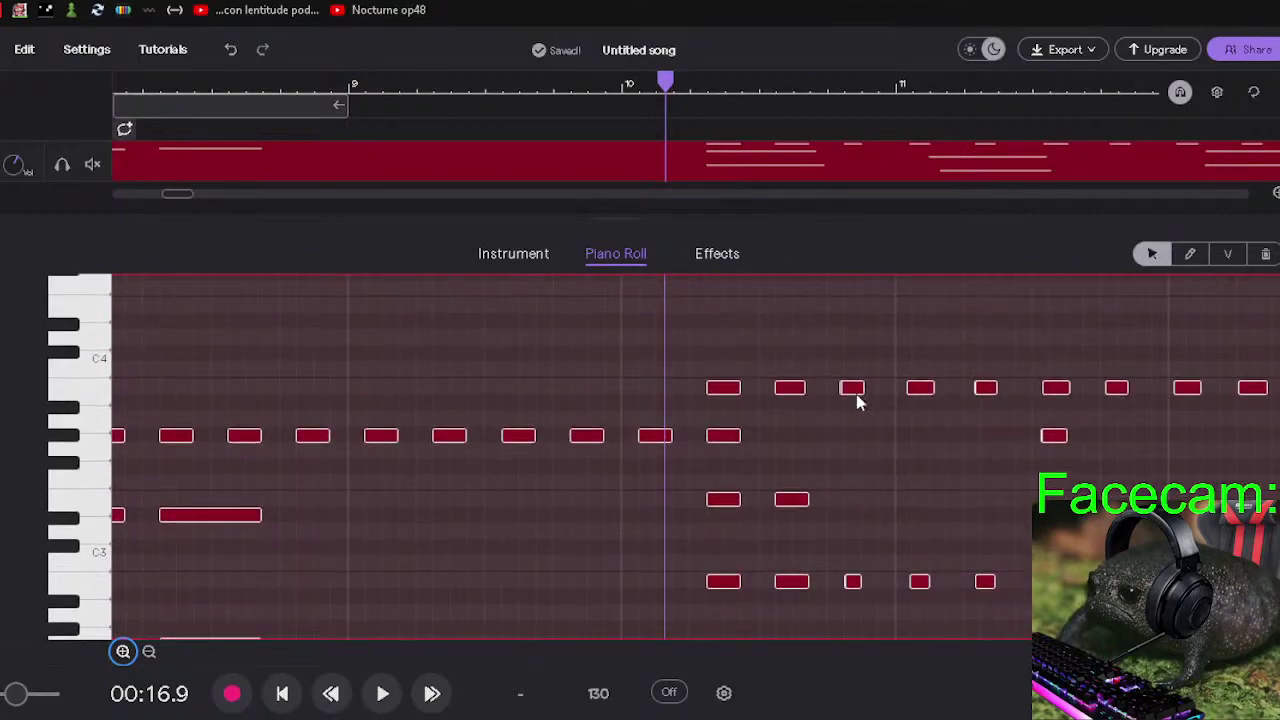
left_click(846, 388)
left_click_drag(856, 398, 1140, 396)
double_click(986, 396)
double_click(988, 396)
double_click(1045, 403)
double_click(1112, 404)
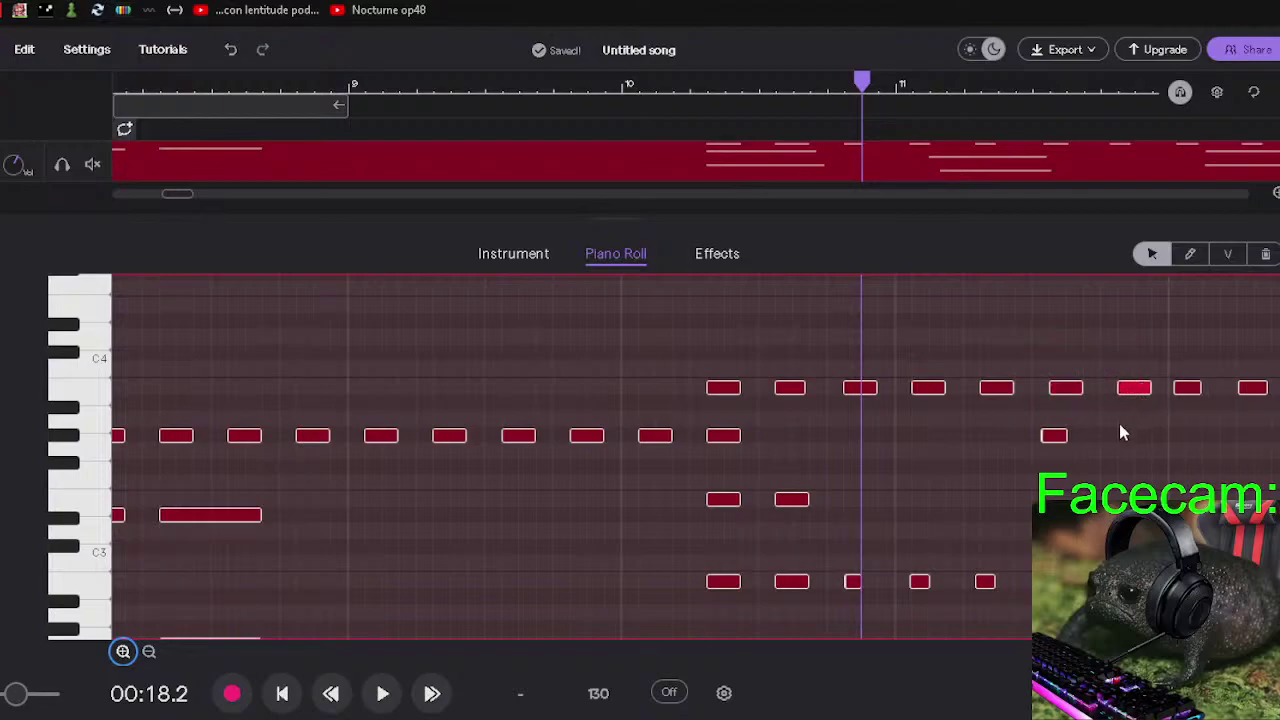
left_click(1119, 423)
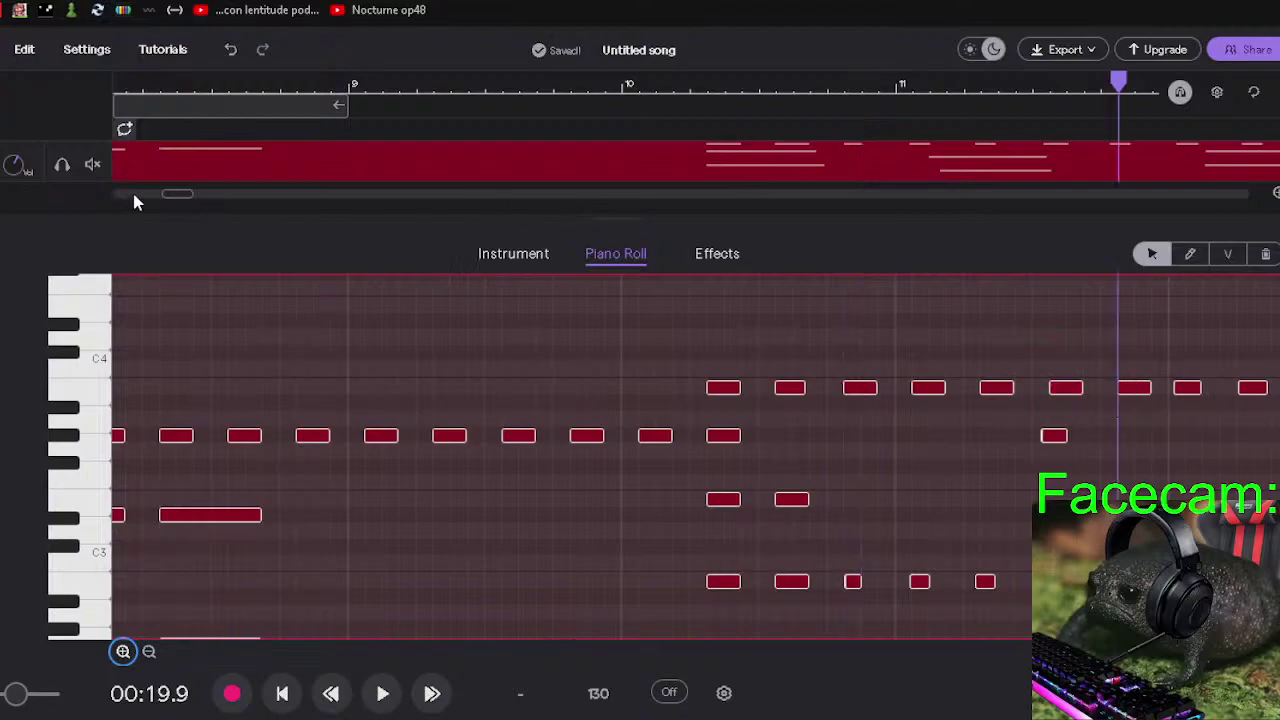
Shift the four B3 notes in bar 12 to the regular spacing and give them the same length.
left_click_drag(170, 197, 187, 199)
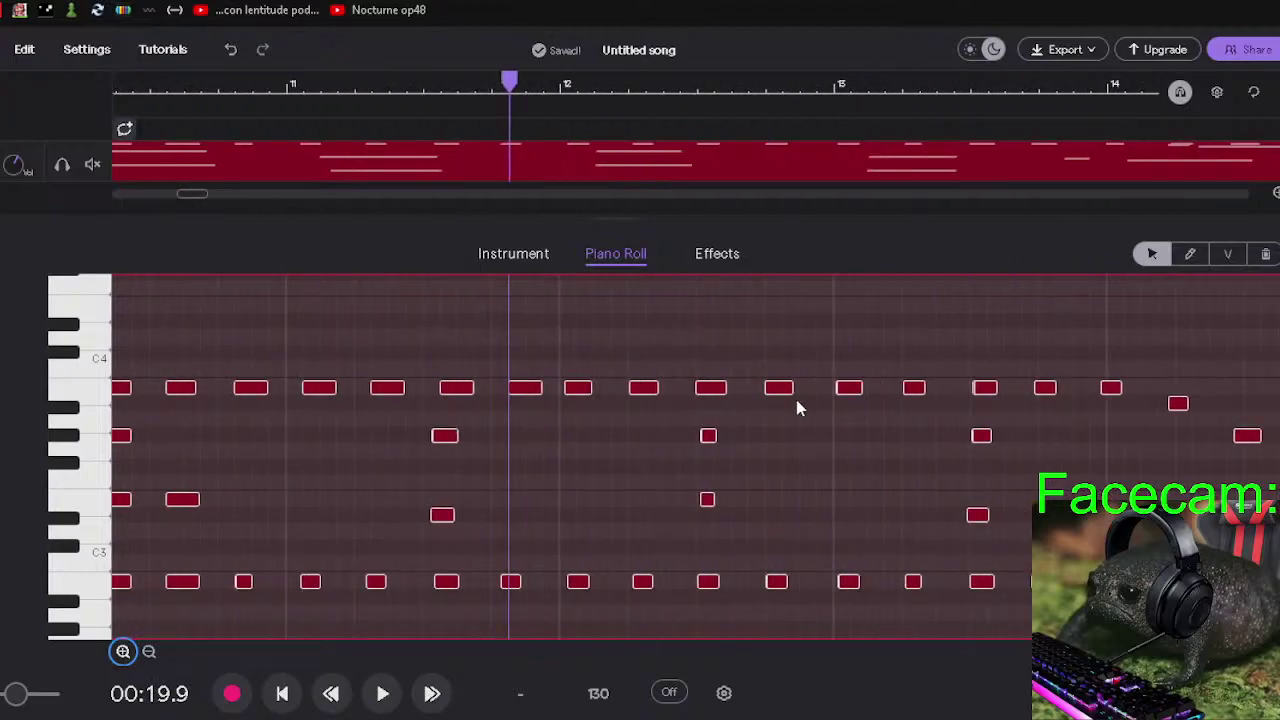
left_click_drag(578, 392, 577, 391)
left_click(599, 391)
left_click_drag(643, 393, 794, 391)
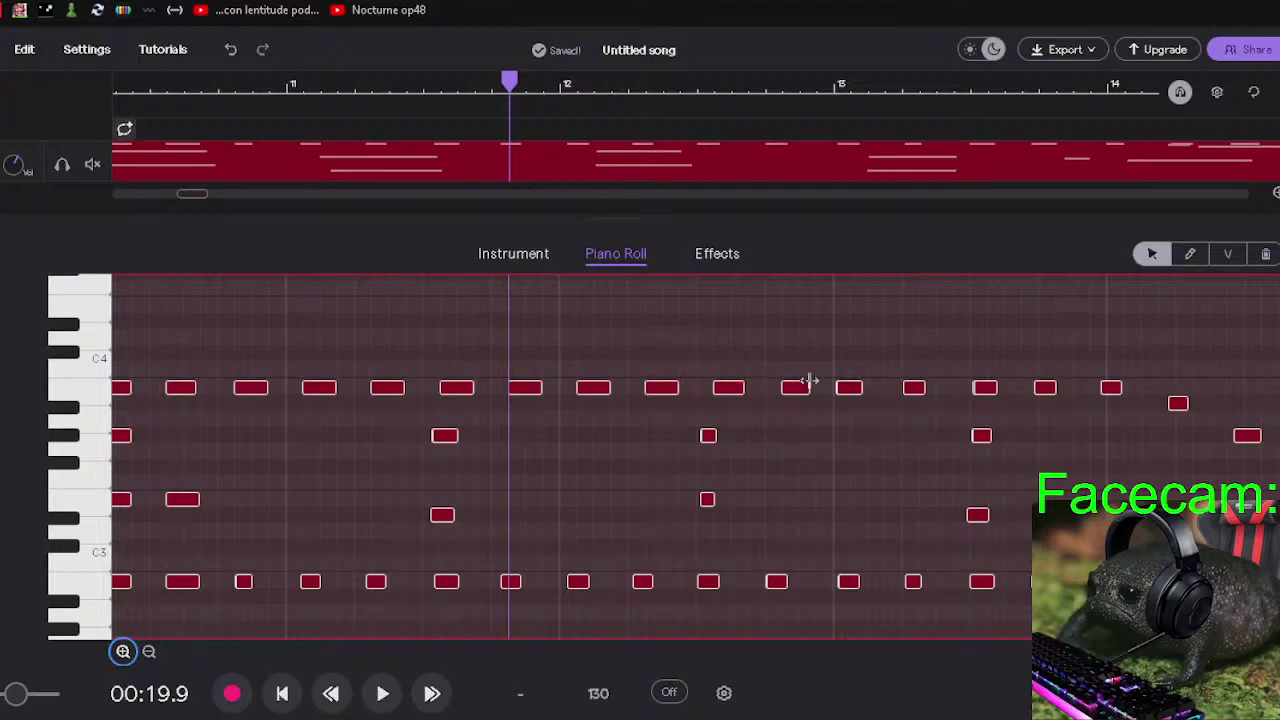
left_click(806, 391)
left_click(744, 391)
left_click(674, 391)
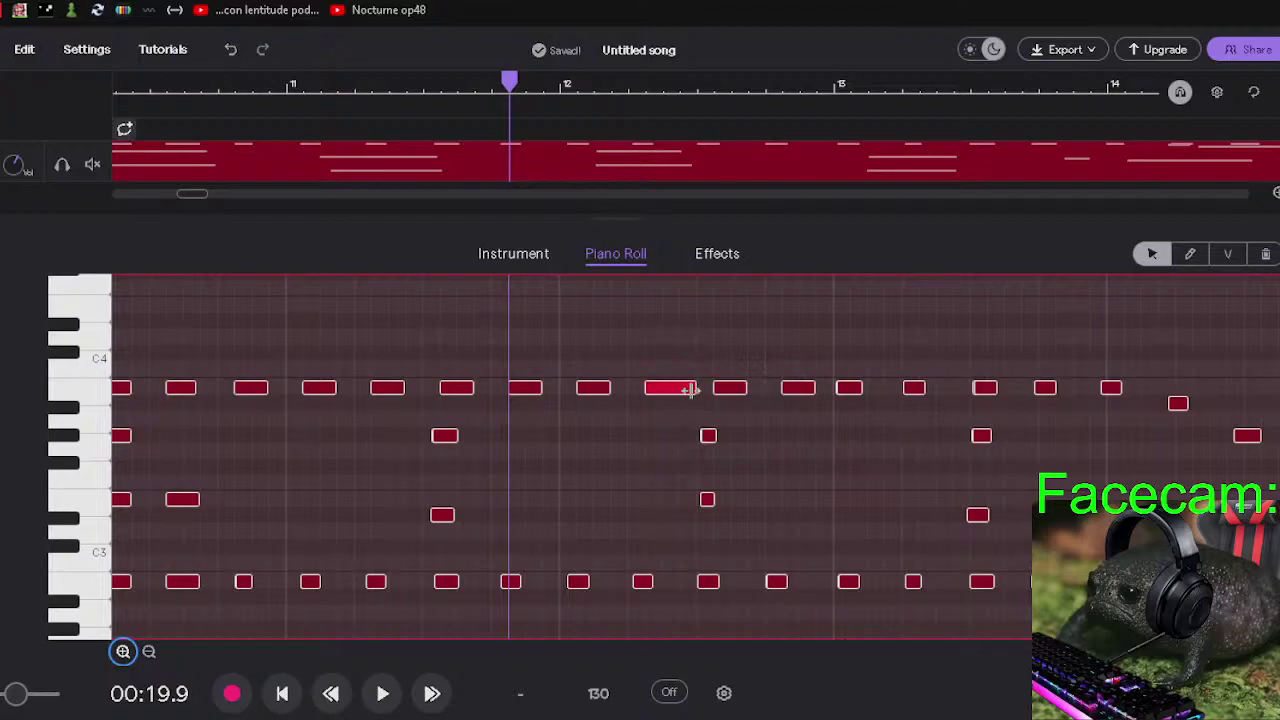
left_click(671, 389)
Space and lengthen bar 13's B3 notes and bar 14's opening B3 and A#3 to match the earlier repeated notes.
left_click(845, 389)
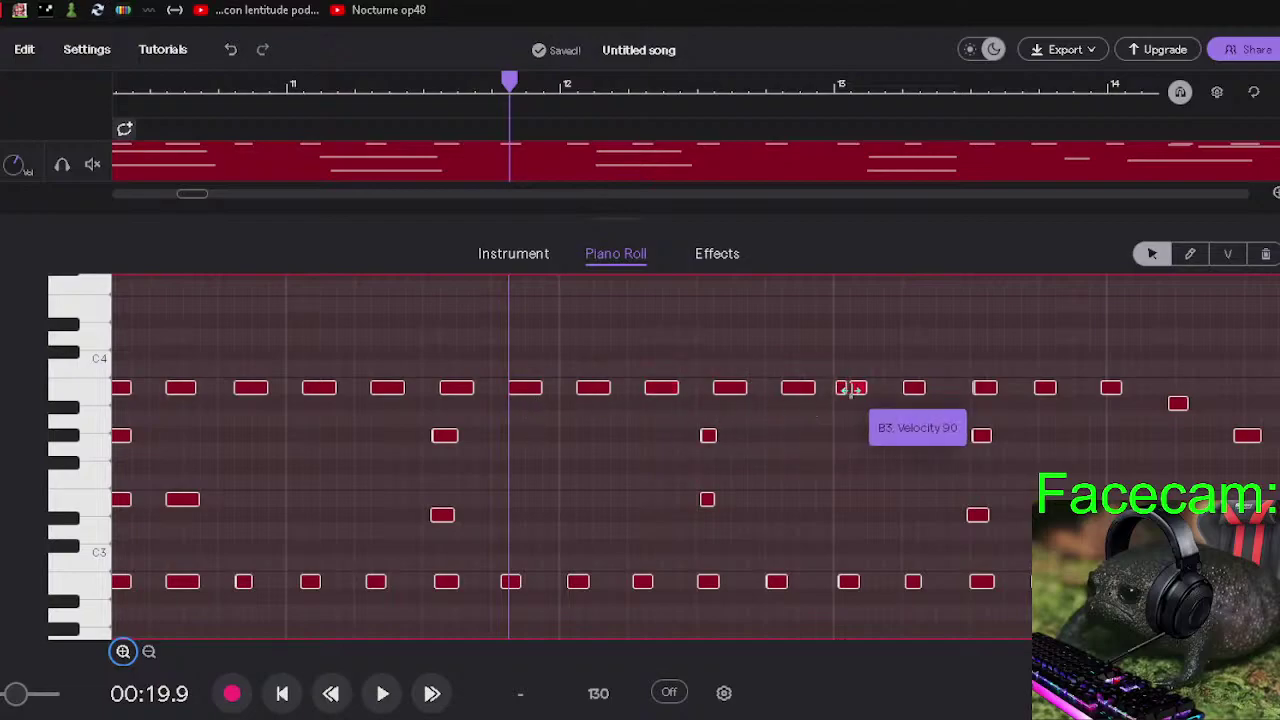
left_click_drag(865, 389, 880, 392)
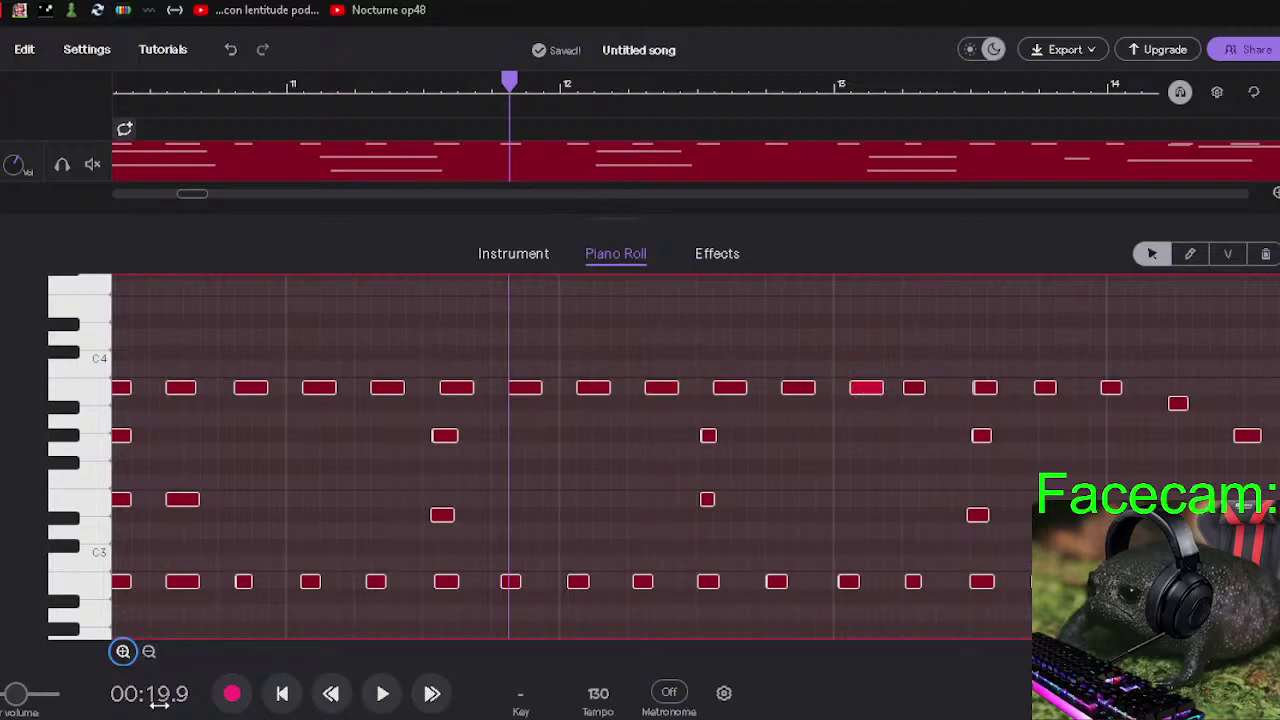
left_click_drag(913, 395, 1228, 420)
left_click(1143, 390)
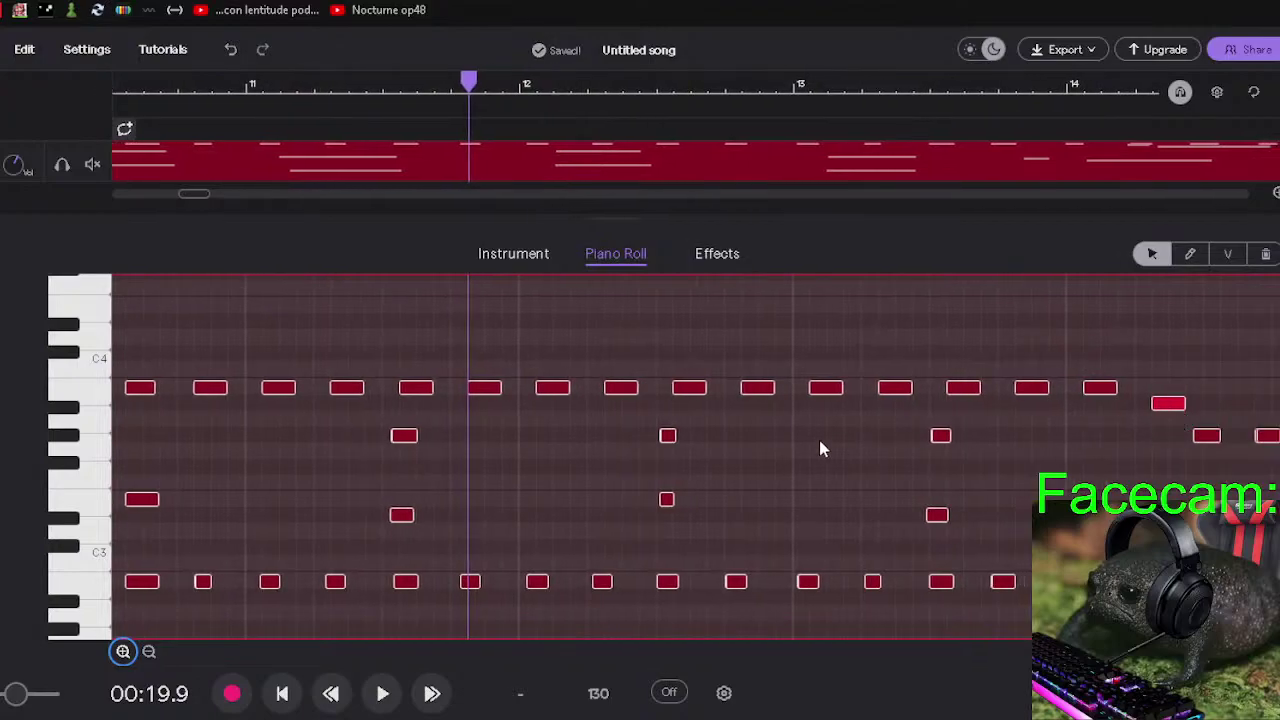
Shorten the third to eleventh B2 notes from bar 10 through bar 12, keeping the second B2 in its place.
left_click_drag(466, 82, 269, 85)
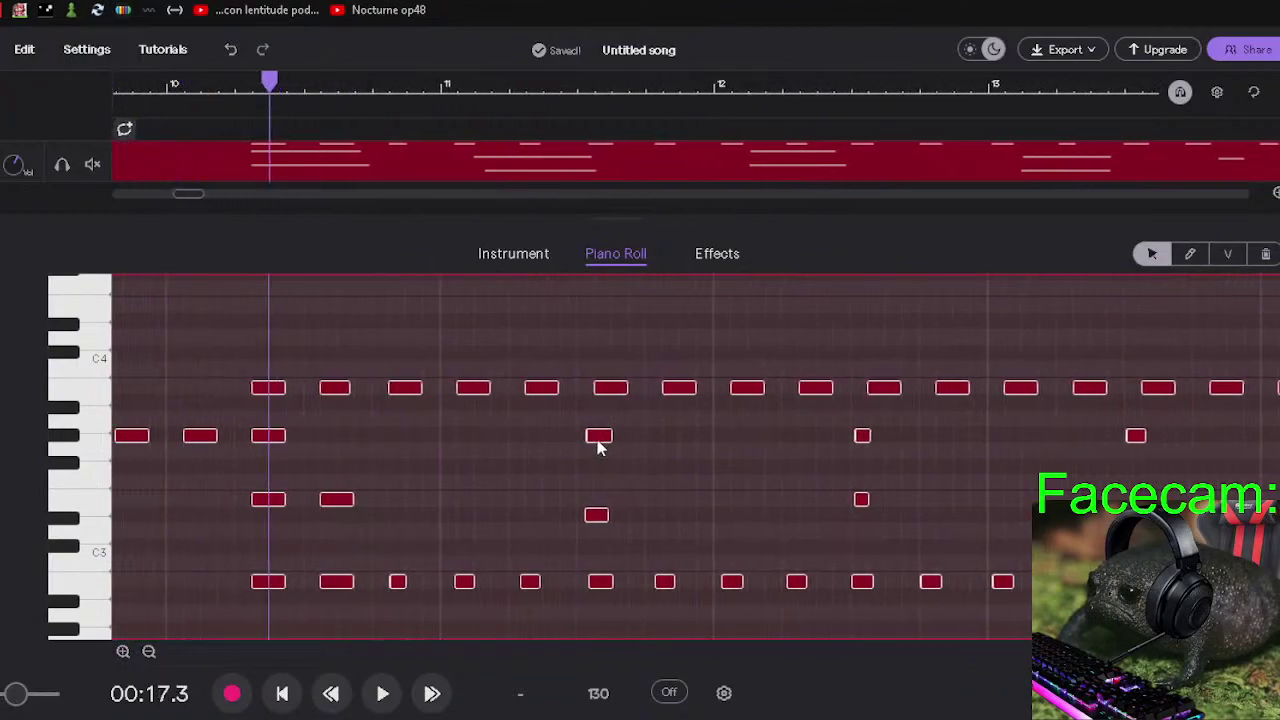
left_click(279, 588)
left_click(337, 588)
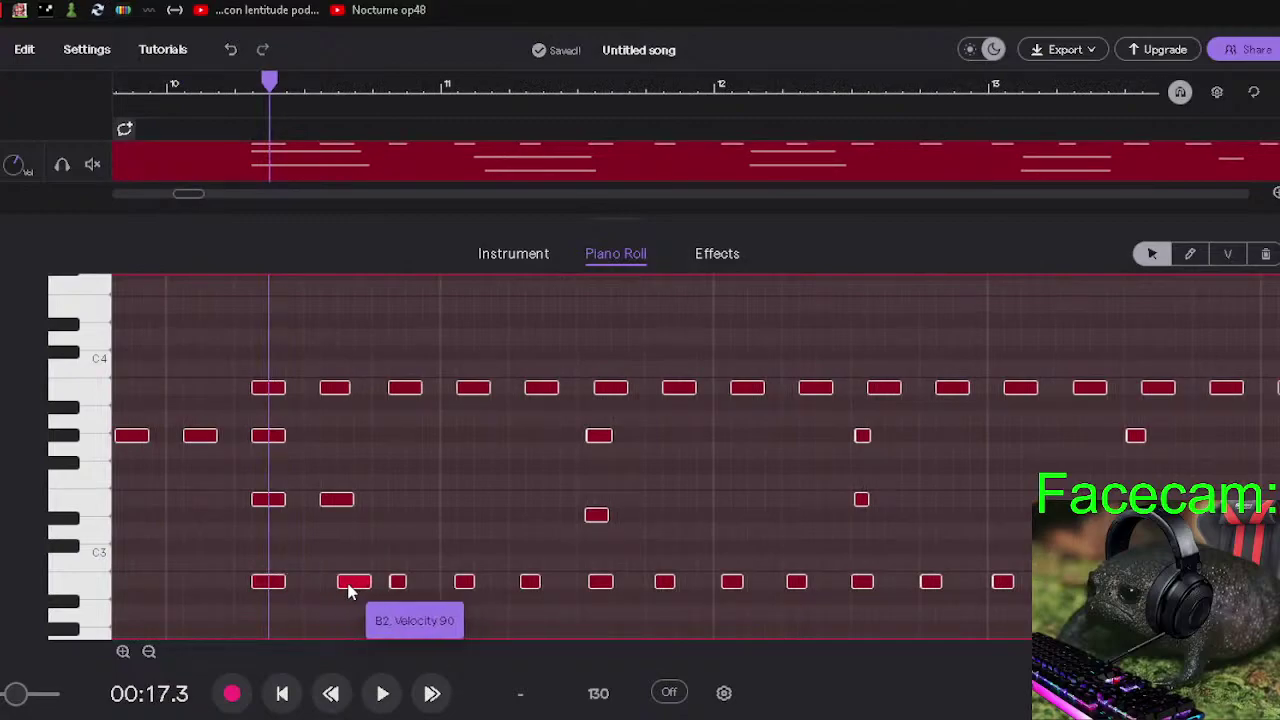
left_click(397, 588)
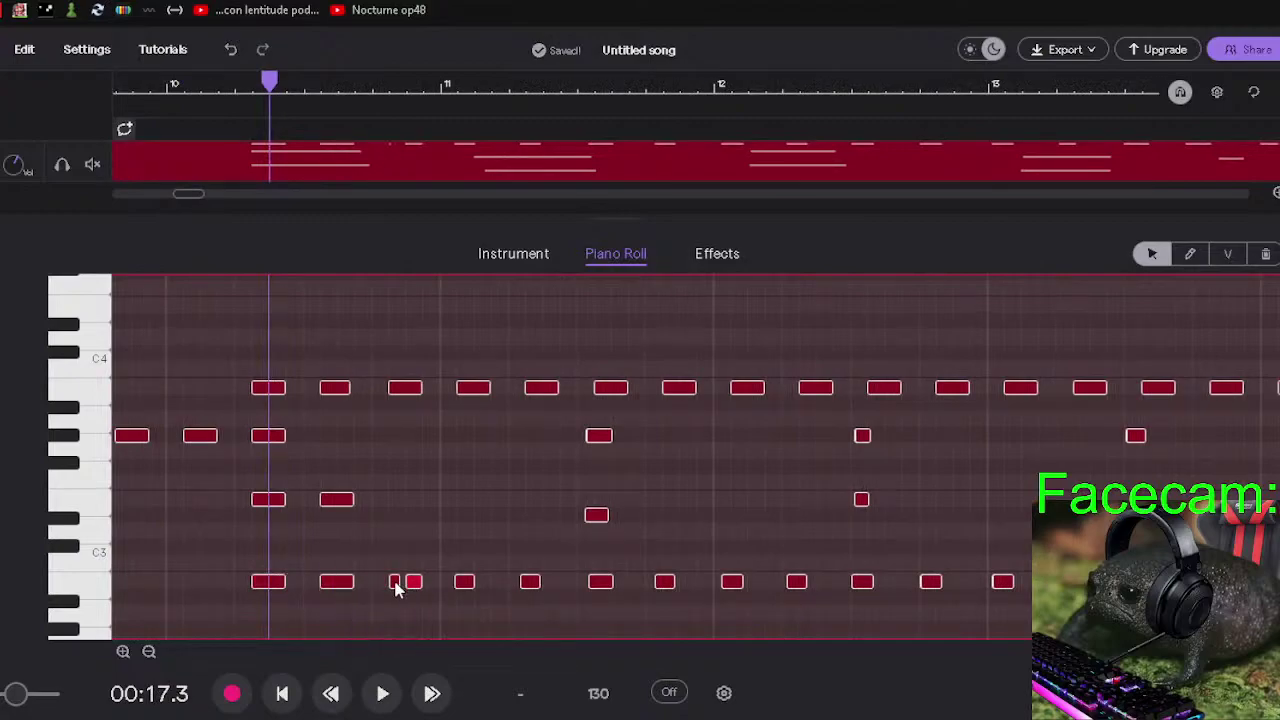
left_click(410, 588)
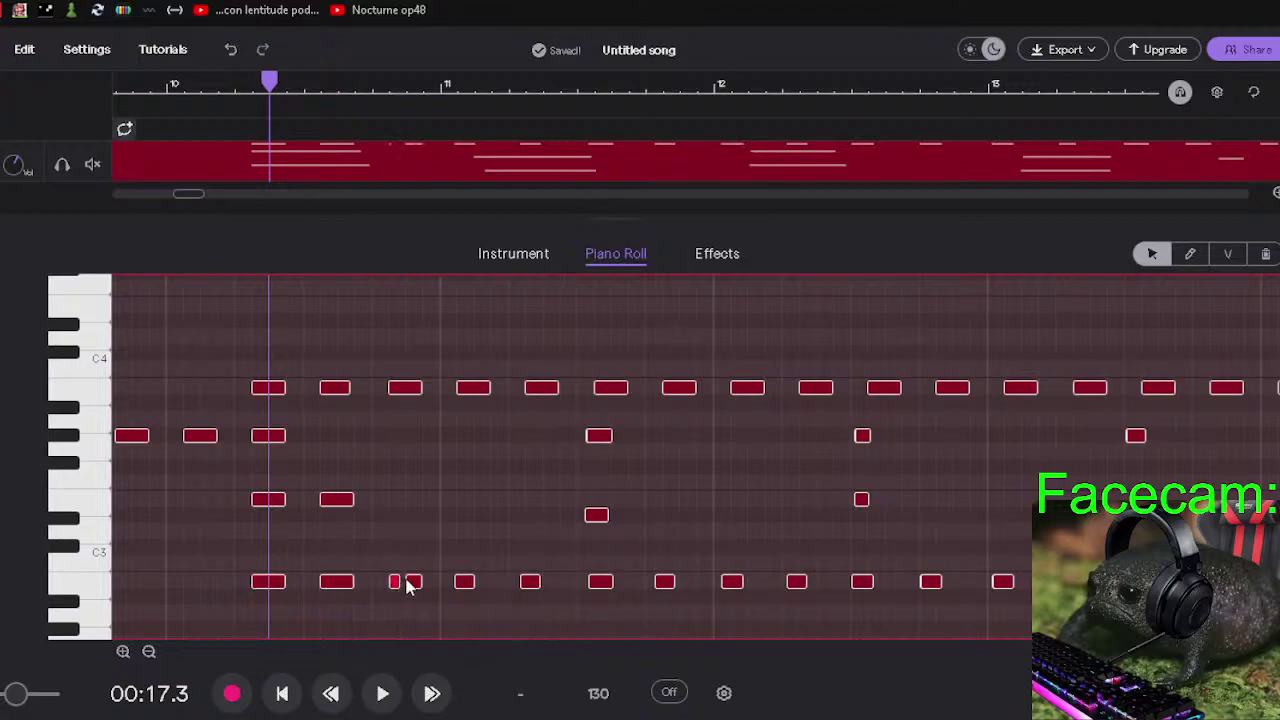
left_click(467, 588)
left_click(600, 588)
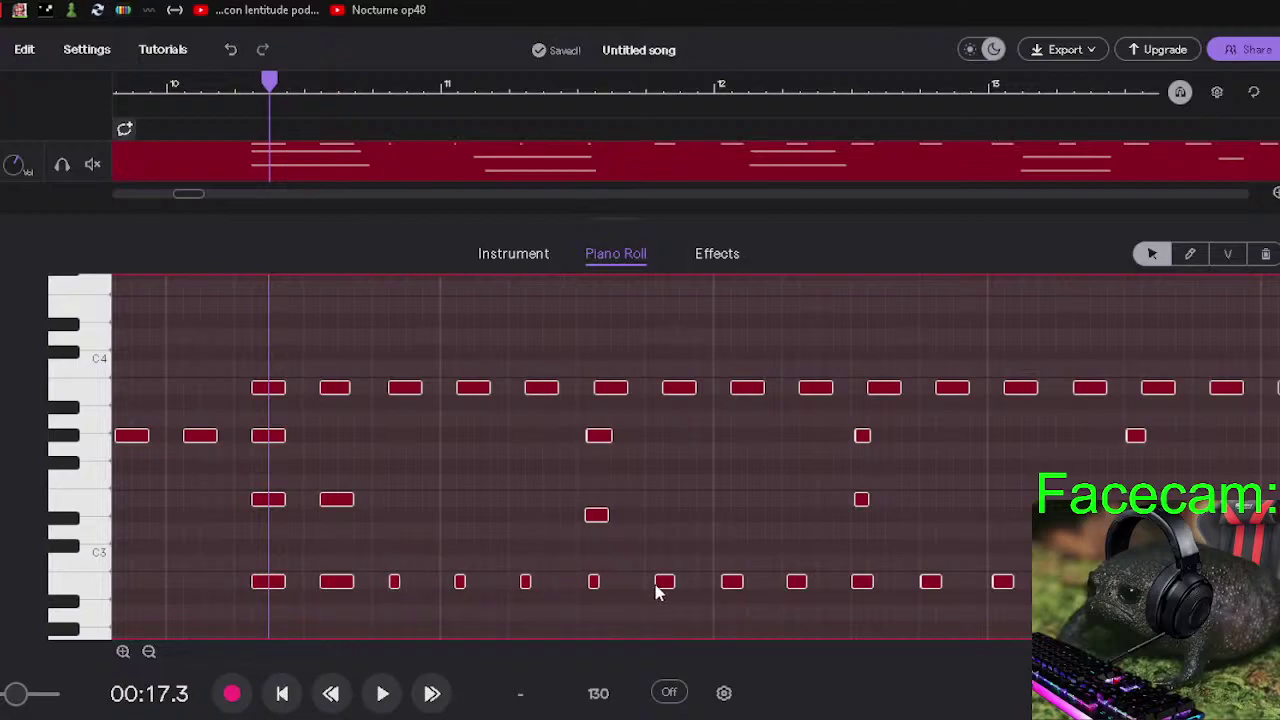
left_click(664, 588)
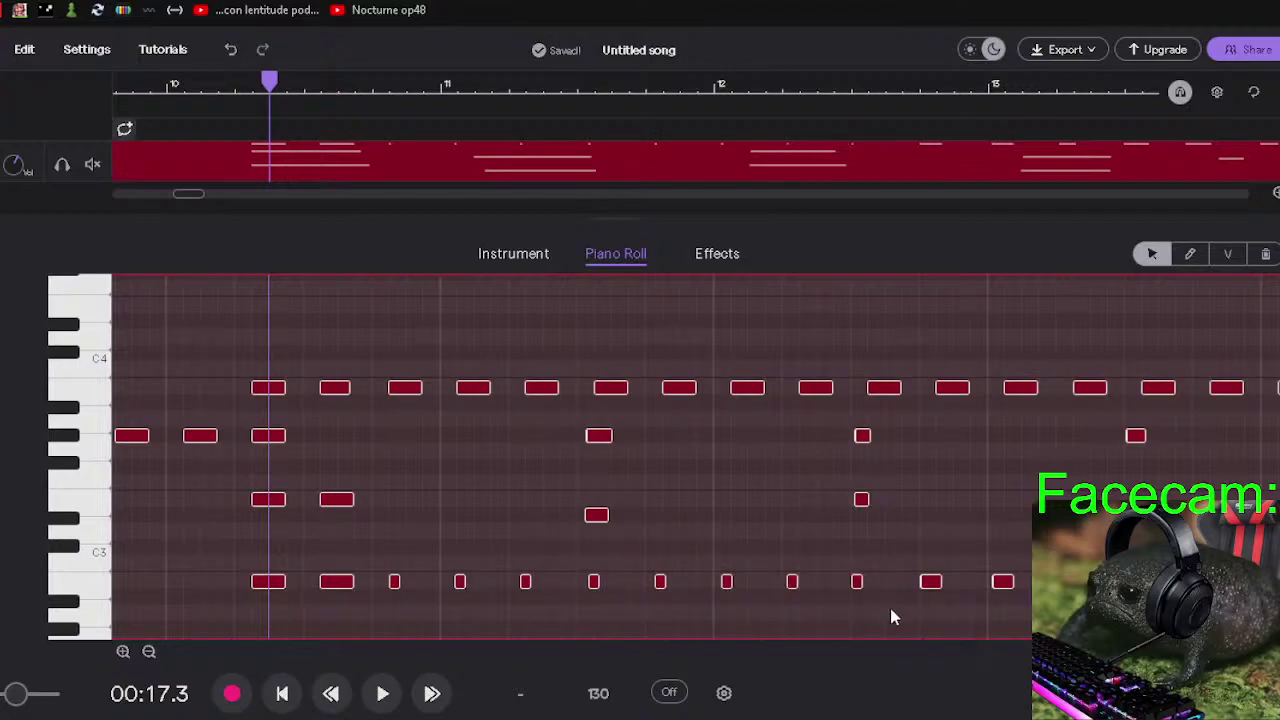
left_click(928, 582)
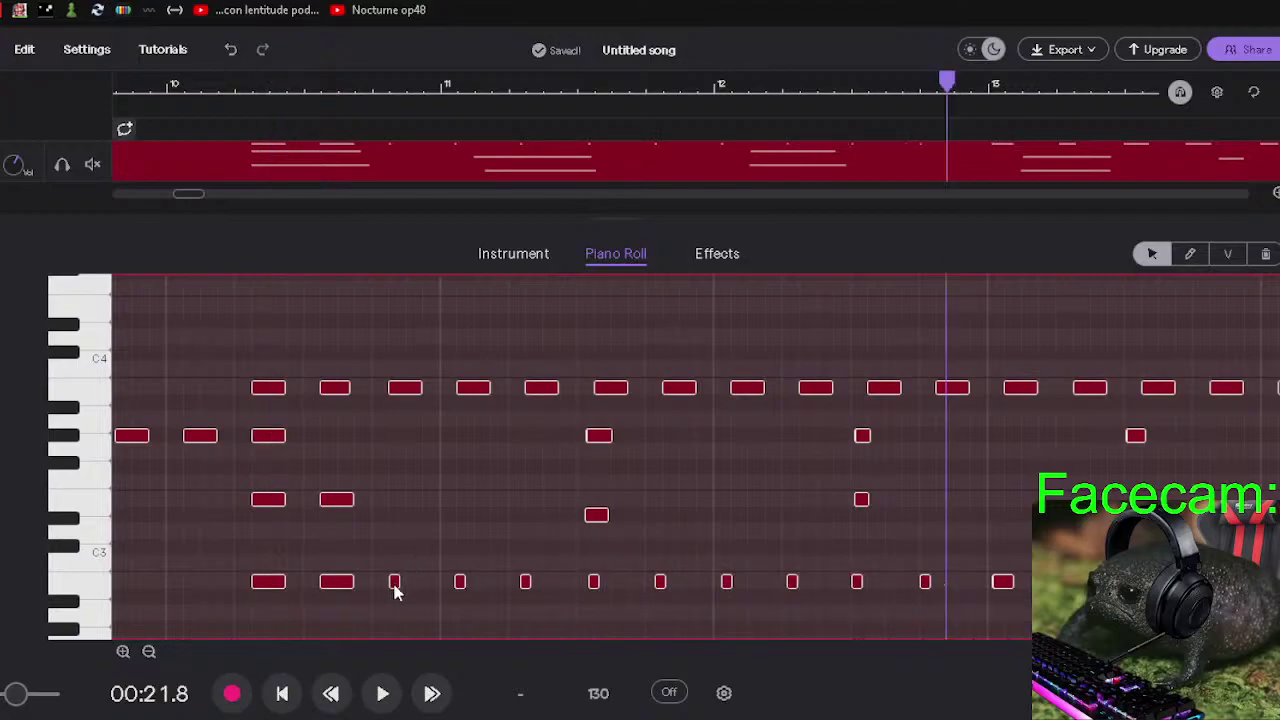
Shift the third to sixth B2 notes in bars 10 and 11 under the B3 notes and lengthen them to match.
left_click_drag(396, 588, 493, 583)
left_click(462, 586)
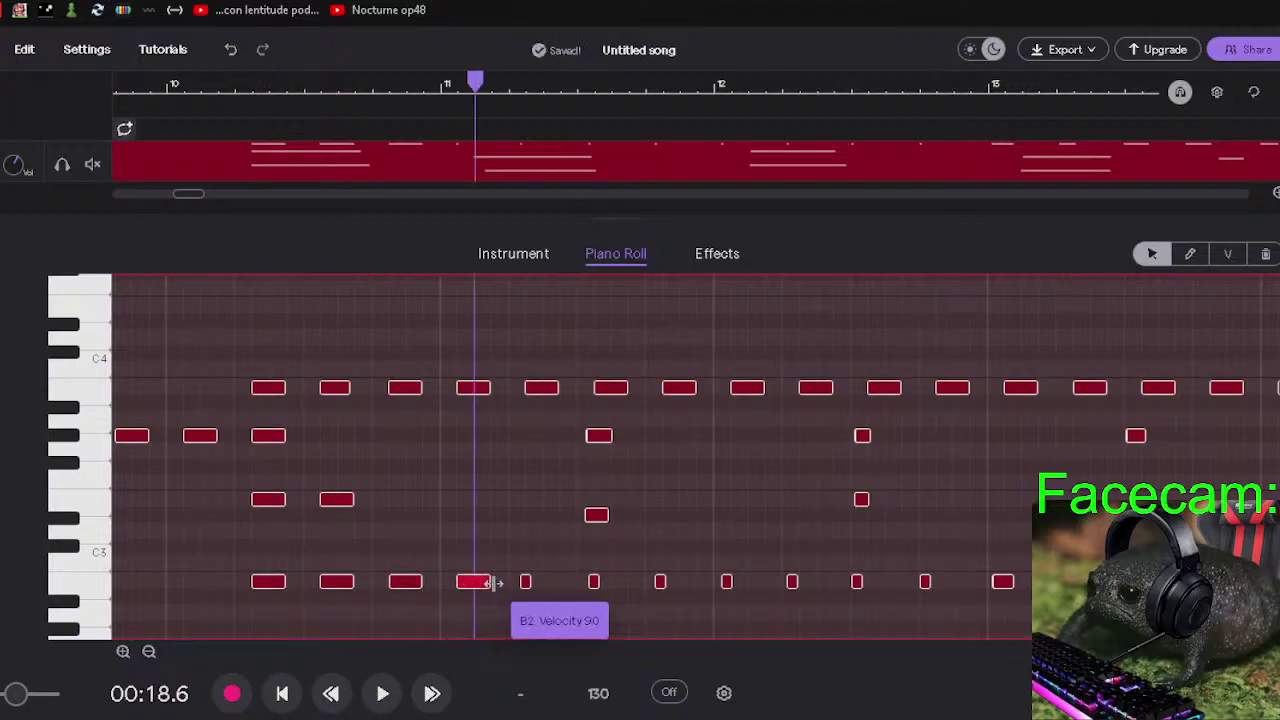
left_click(404, 584)
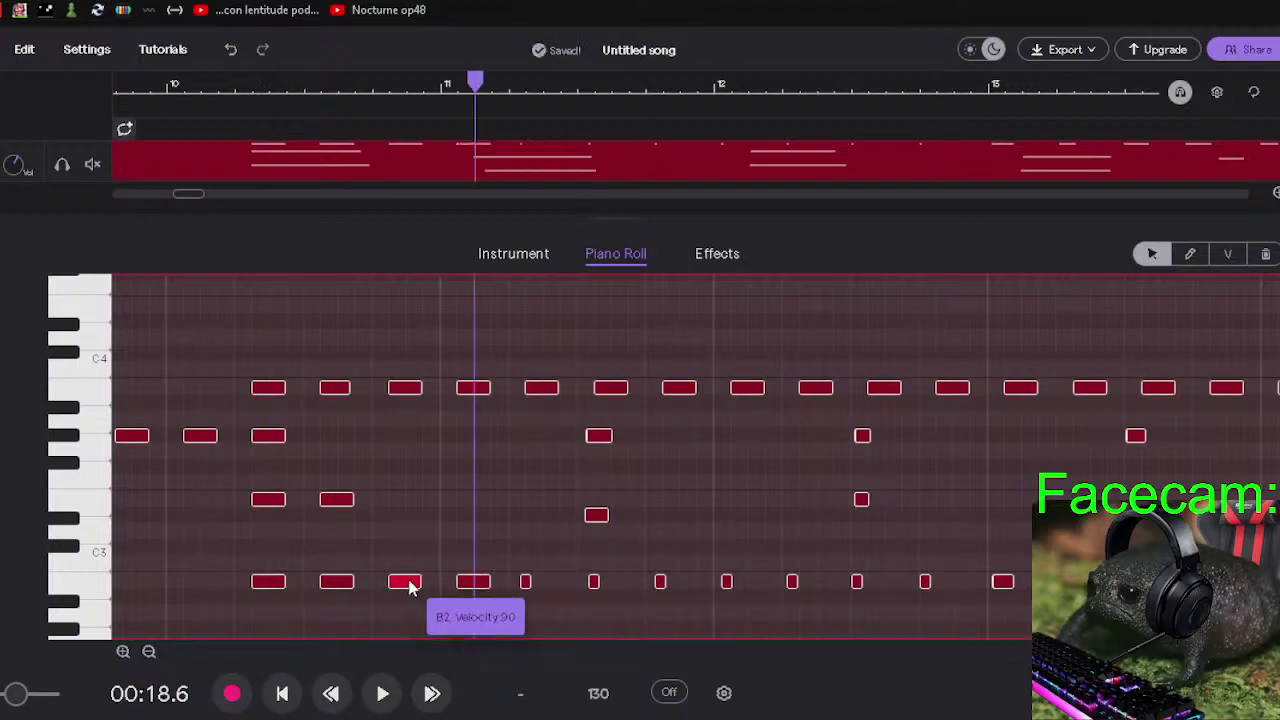
left_click(527, 583)
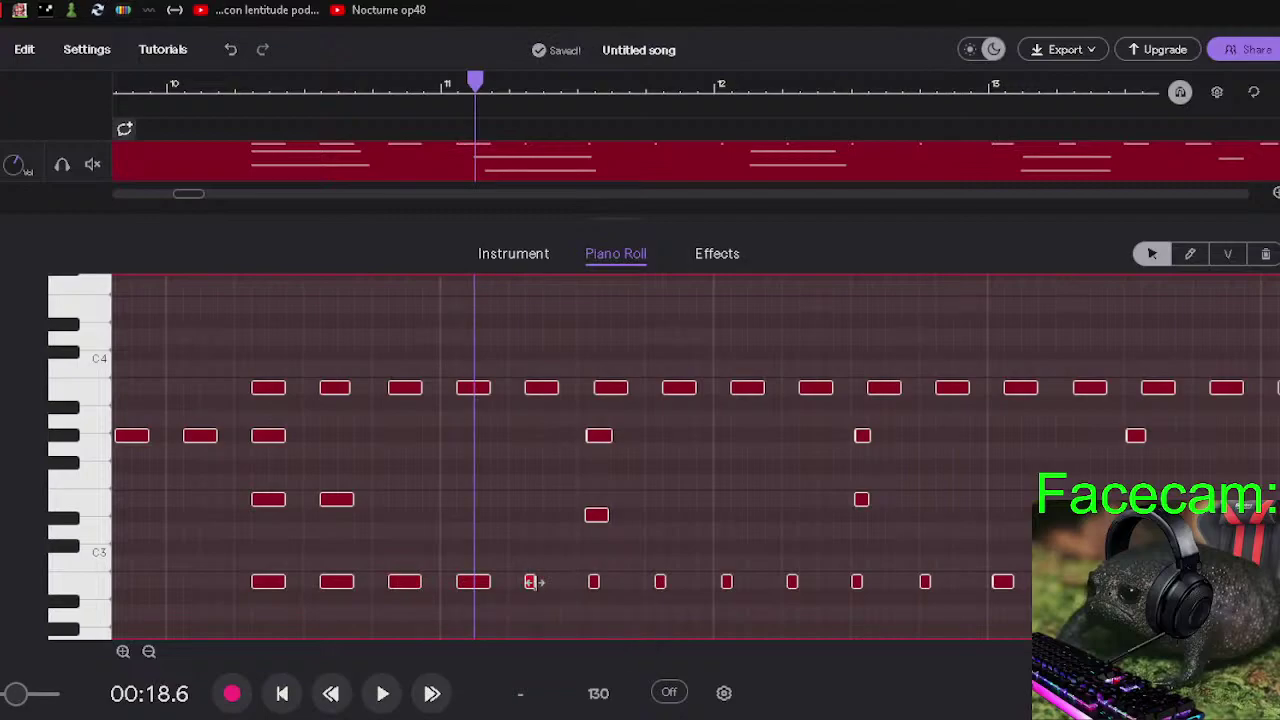
left_click_drag(531, 583, 623, 583)
left_click(595, 583)
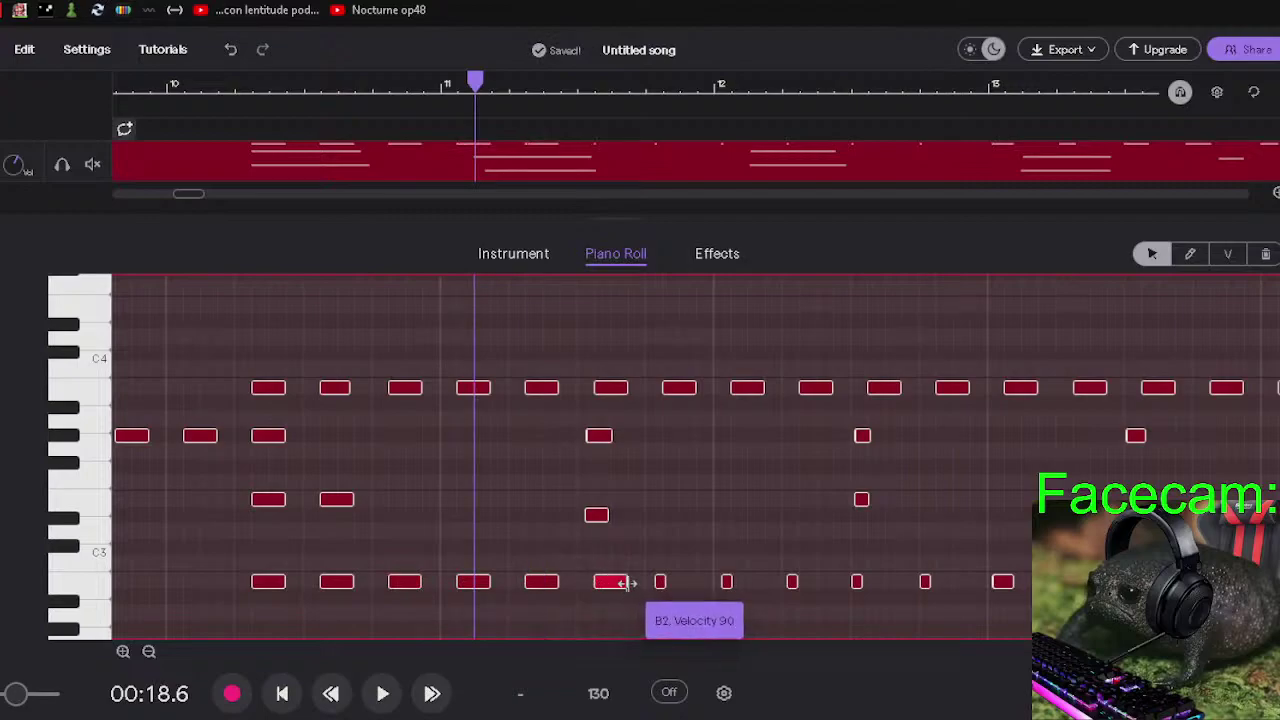
Align the G#3 and D#3 notes in bar 11 and G#3 and E3 in bar 12 with the B3 notes, matching their length.
left_click(600, 437)
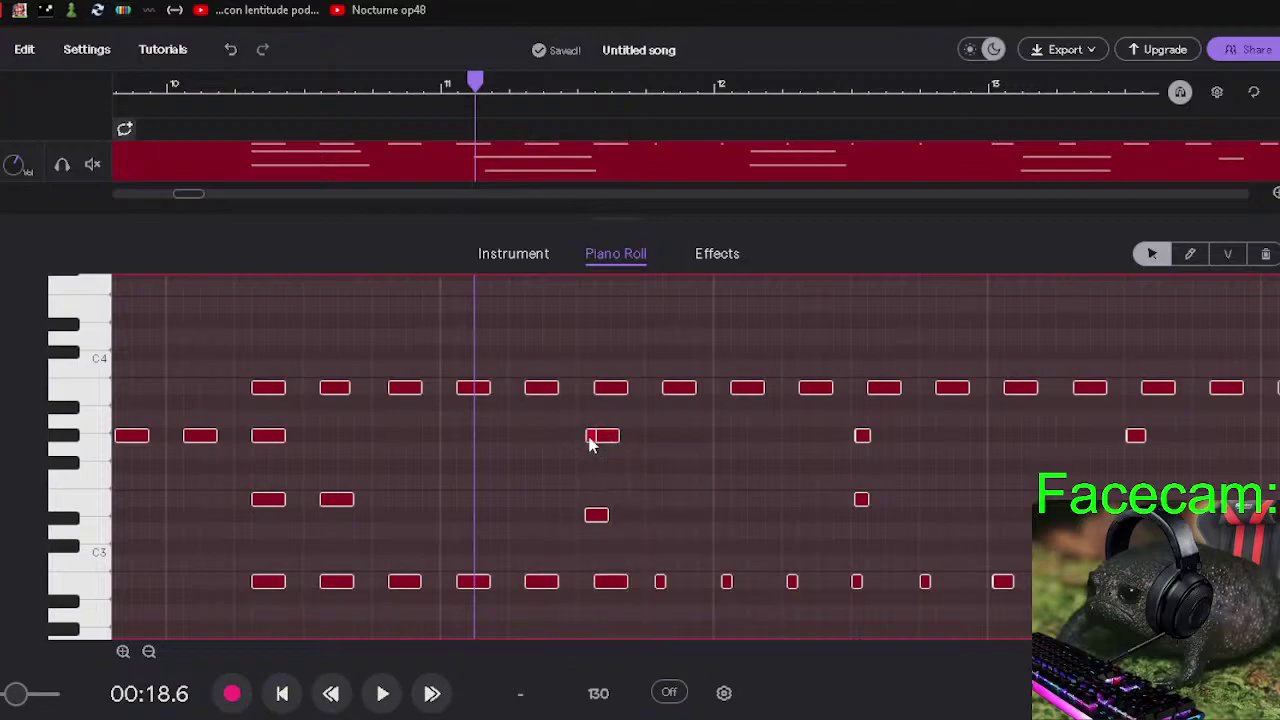
left_click_drag(612, 436, 627, 437)
left_click_drag(607, 516, 628, 516)
left_click_drag(862, 437, 874, 437)
left_click_drag(860, 497, 899, 500)
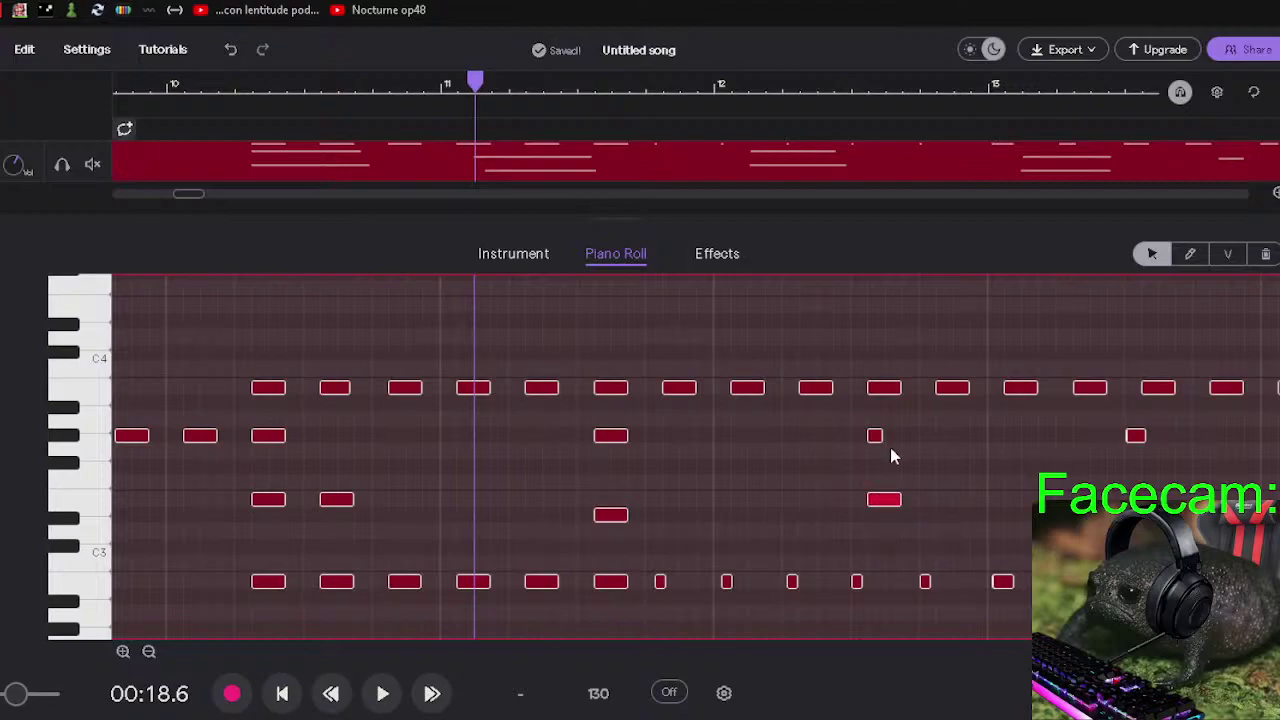
left_click_drag(884, 435, 901, 435)
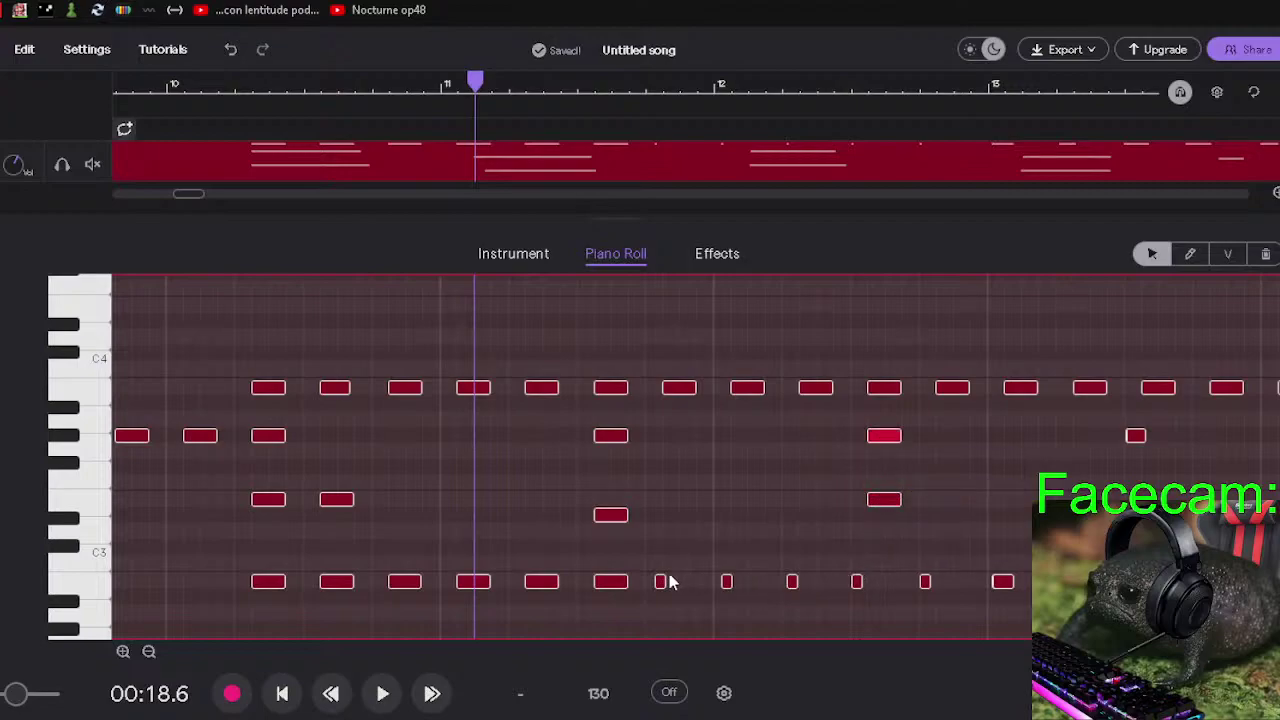
Shift the seventh to eleventh B2 notes in bars 11 and 12 under the B3 notes and lengthen them to match.
left_click_drag(664, 581, 981, 586)
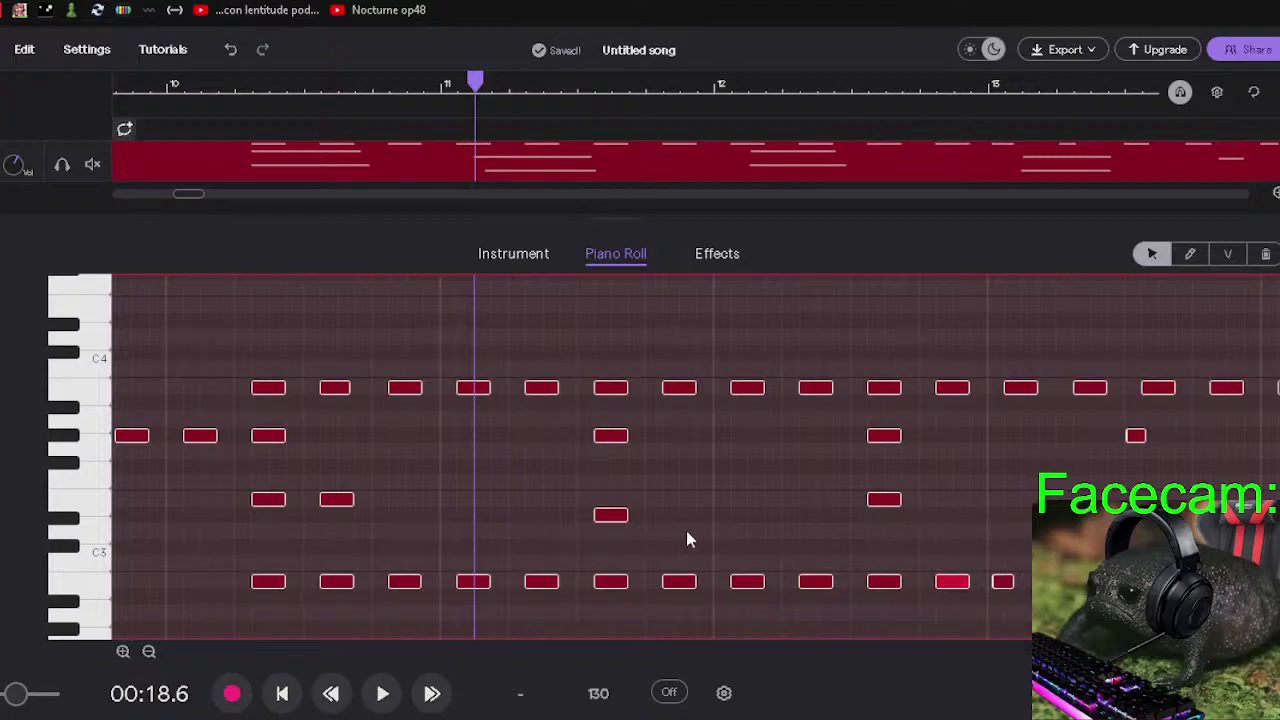
left_click(189, 532)
Move the long B1 and B0 bass notes in bar 11 later to start with the G#3 and D#3 chord, removing the leftover short B0.
scroll(410, 556, "down", 5)
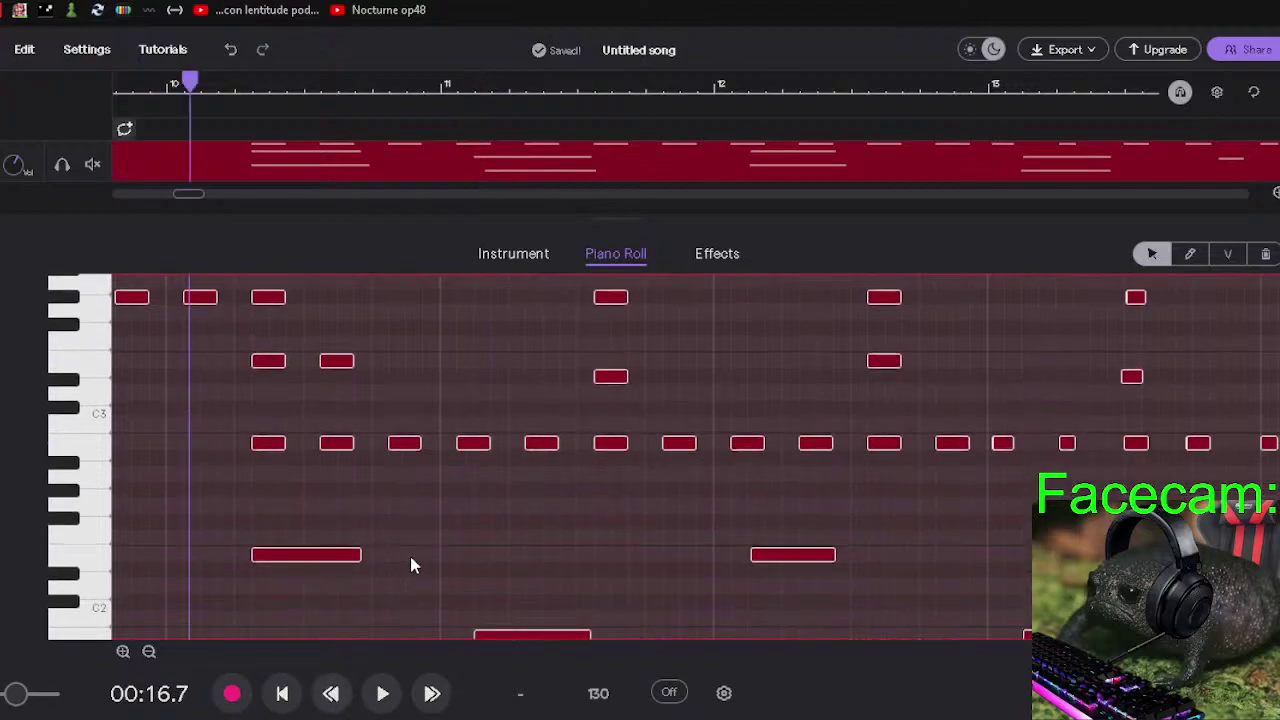
scroll(417, 558, "up", 5)
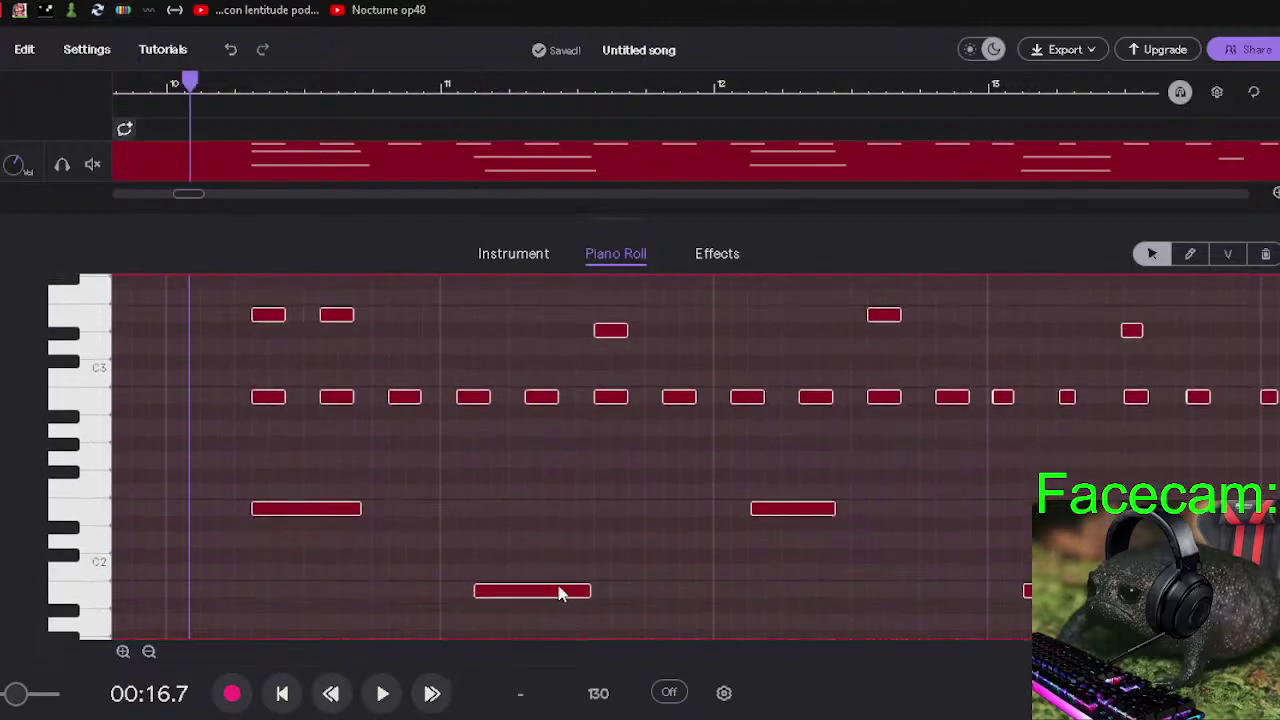
scroll(552, 582, "down", 2)
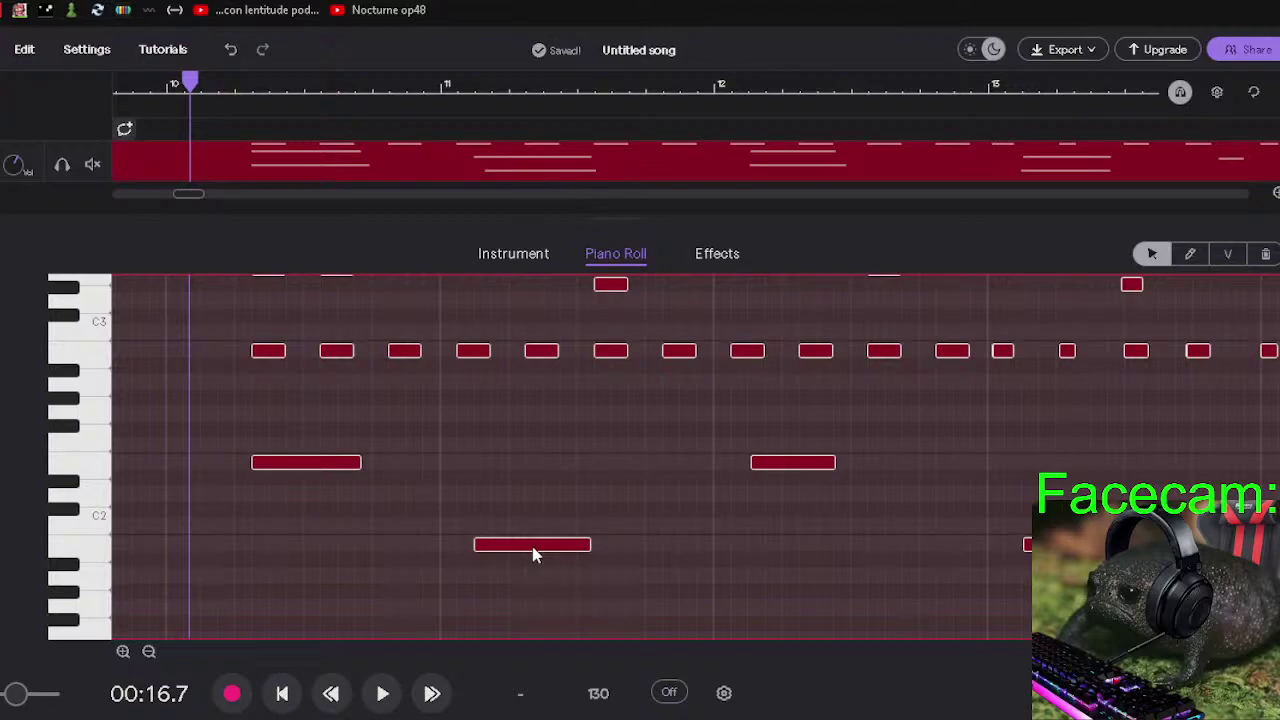
left_click_drag(533, 555, 648, 558)
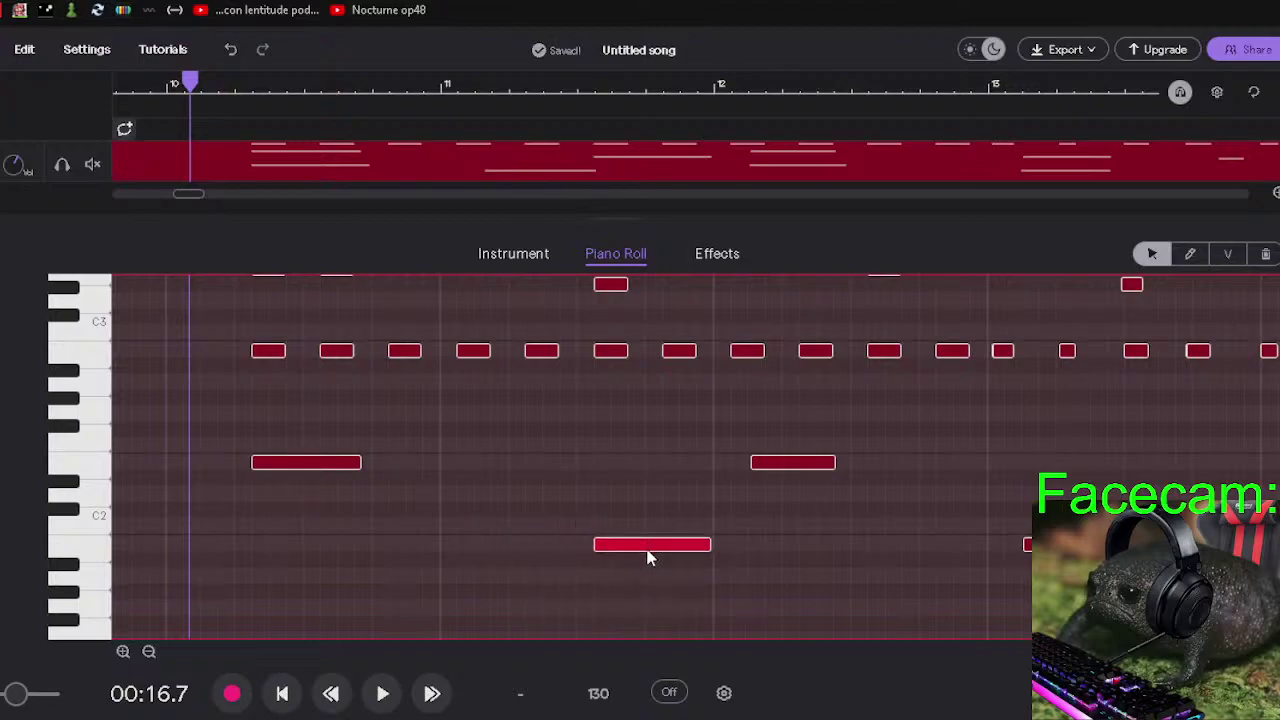
scroll(648, 558, "down", 5)
left_click_drag(554, 540, 625, 540)
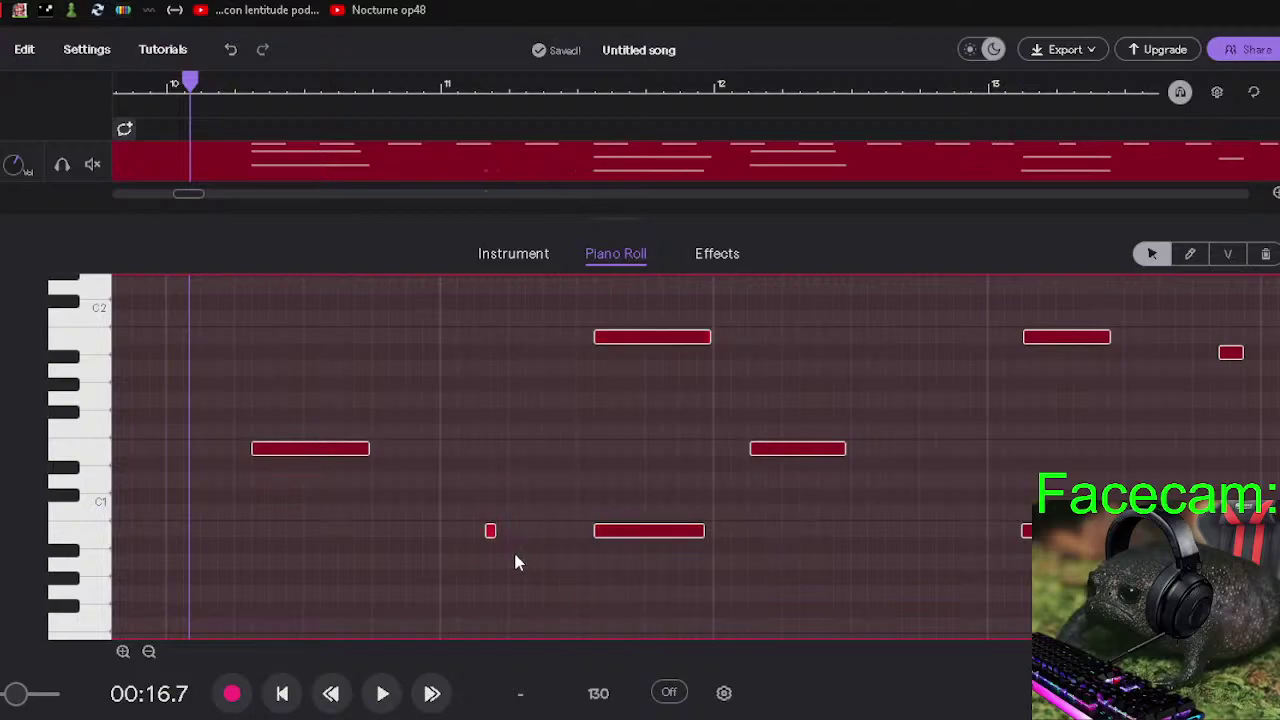
key("Delete")
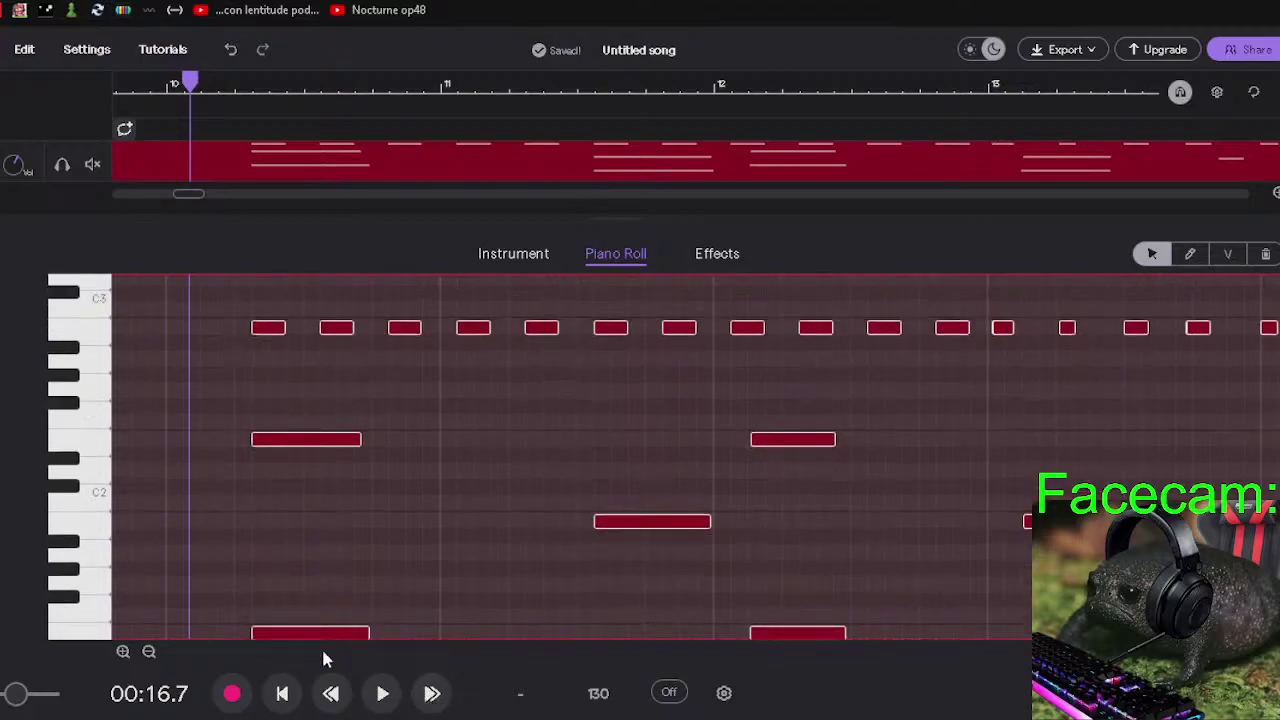
Play back the passage from bar 9 into bar 11 and check the alignment of the chord and bass notes.
left_click(330, 693)
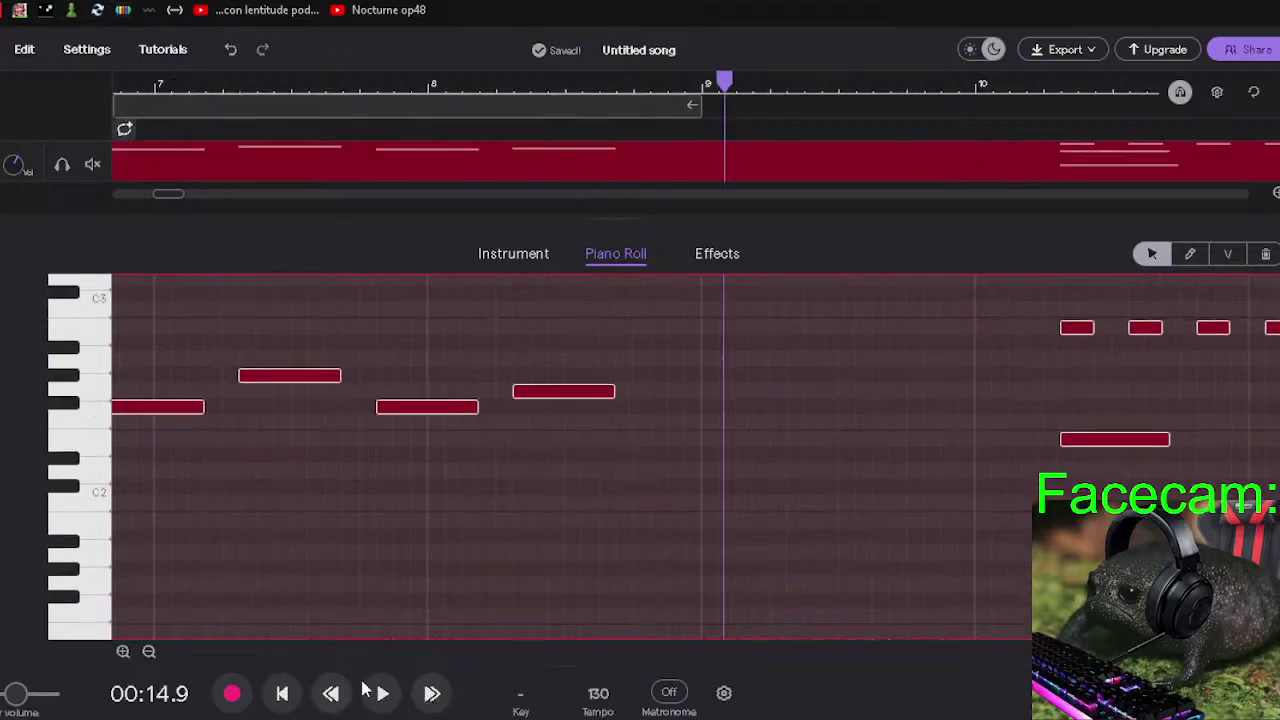
left_click(376, 692)
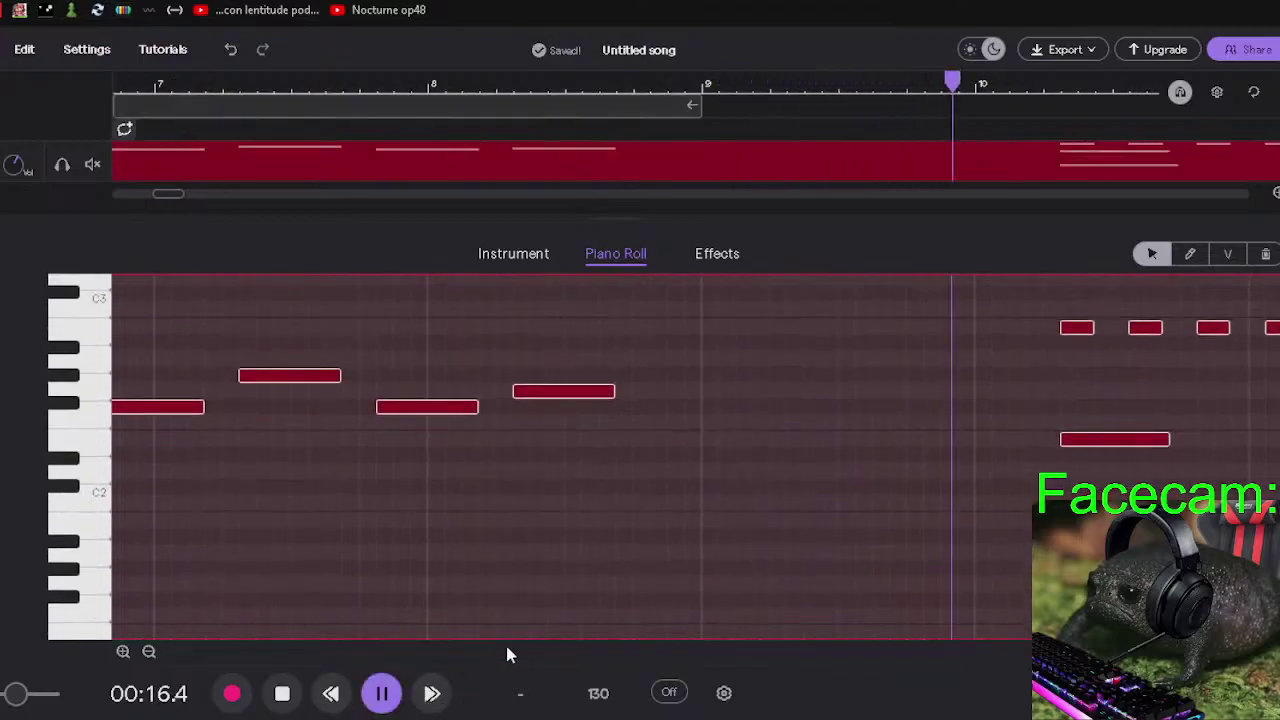
left_click(383, 695)
scroll(415, 560, "up", 2)
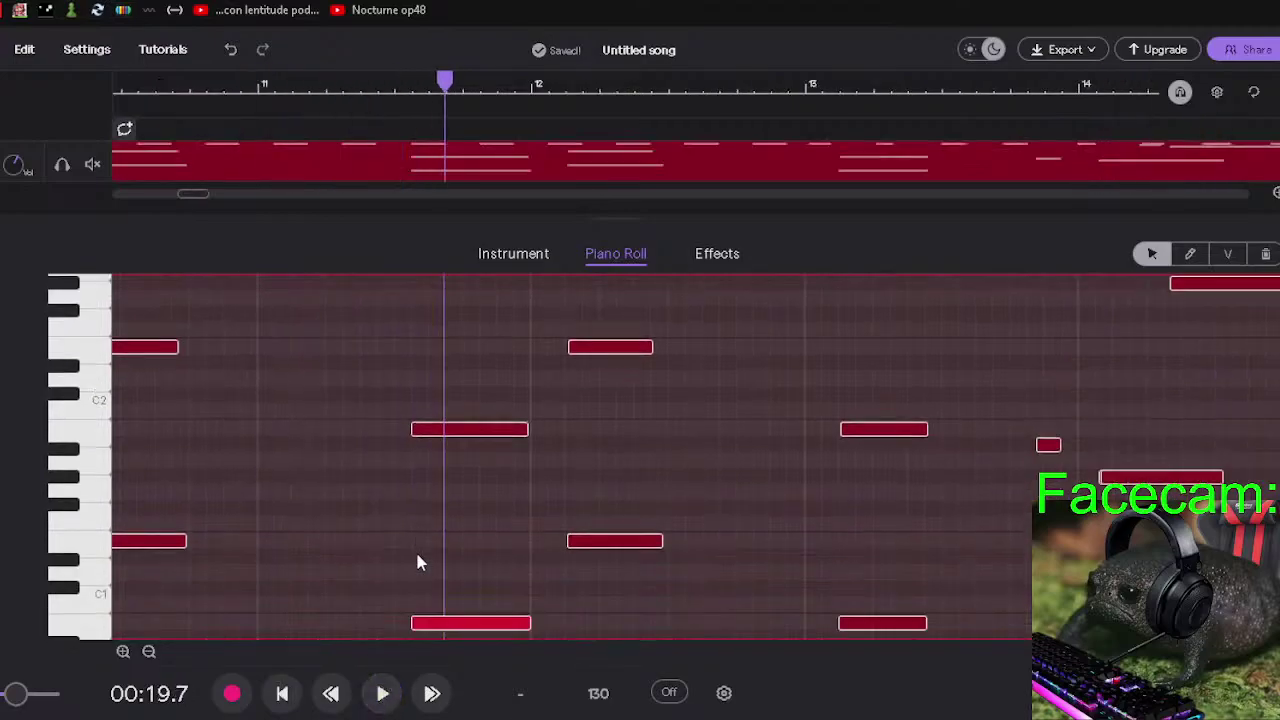
scroll(418, 560, "up", 5)
scroll(320, 405, "down", 1)
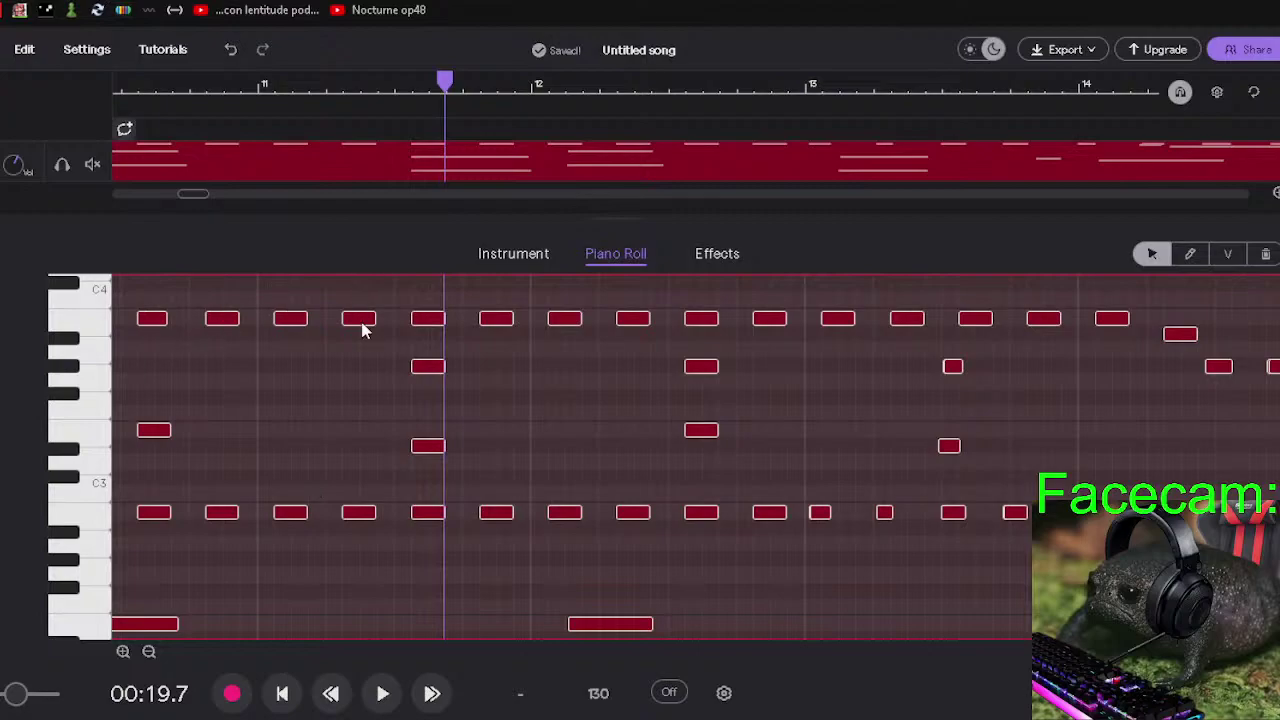
Play the song from the beginning through the chord in bar 11, following the notes in a wider view.
left_click(331, 693)
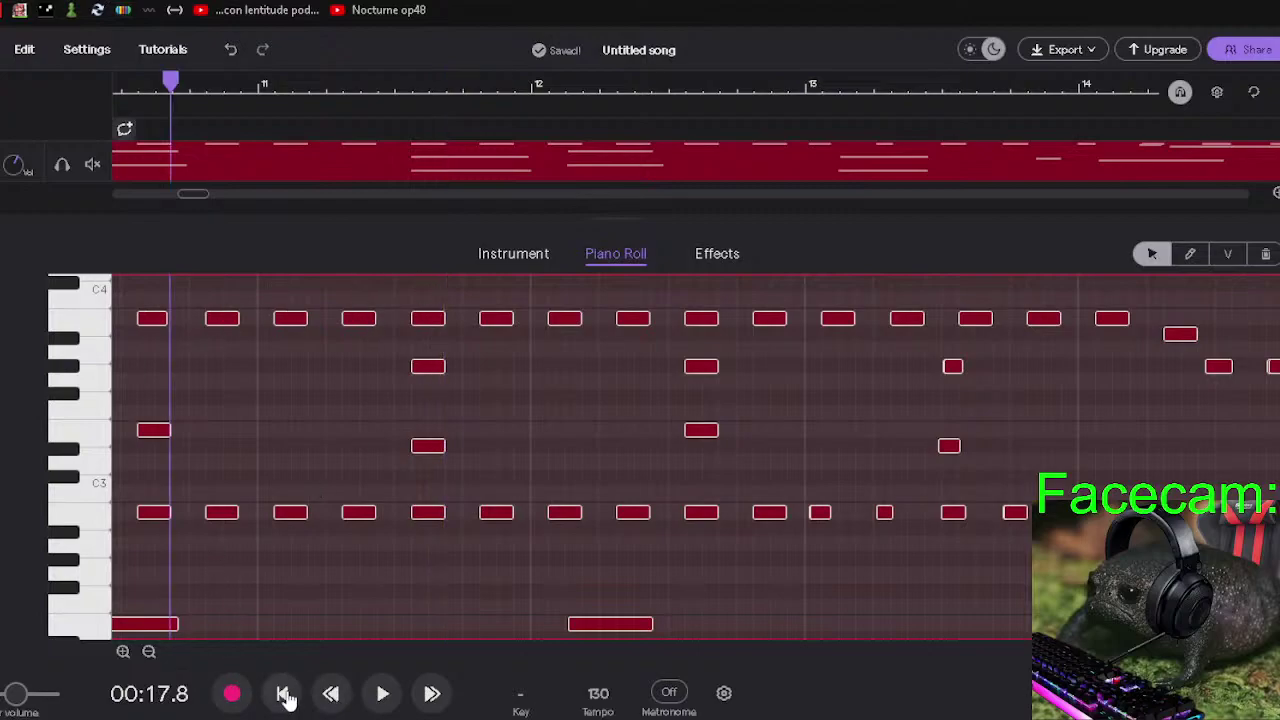
left_click(283, 693)
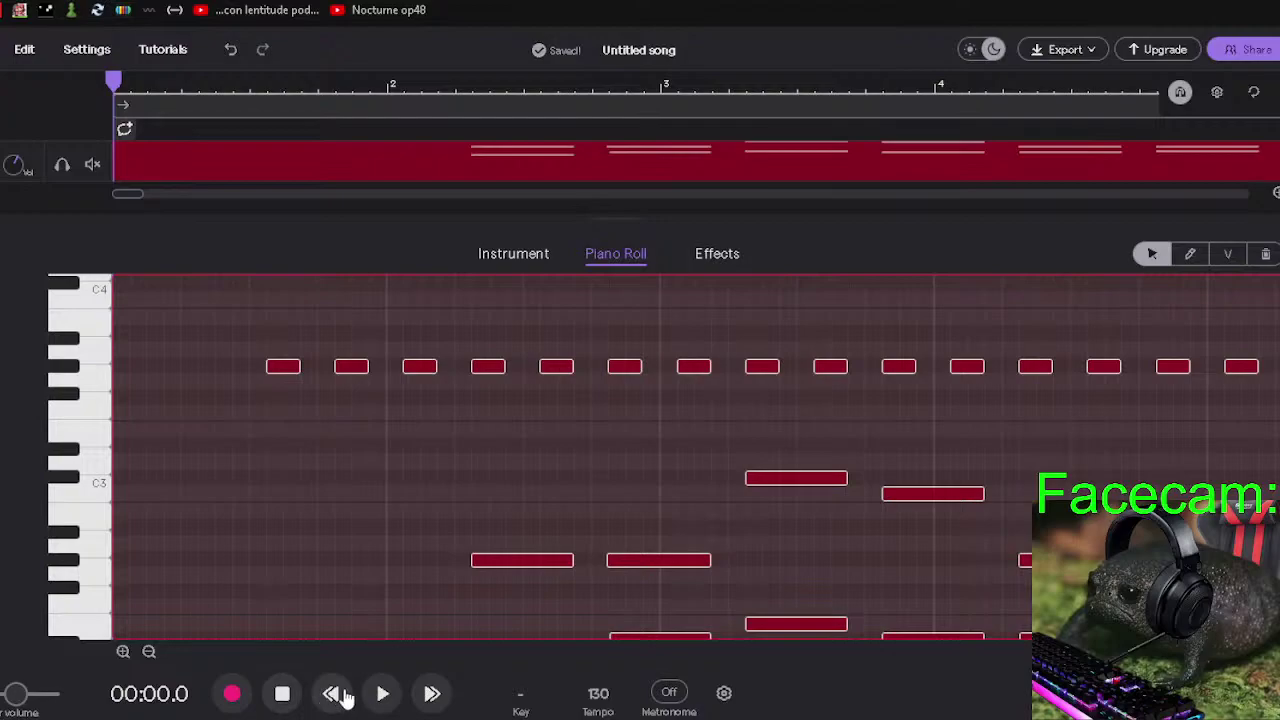
left_click(381, 694)
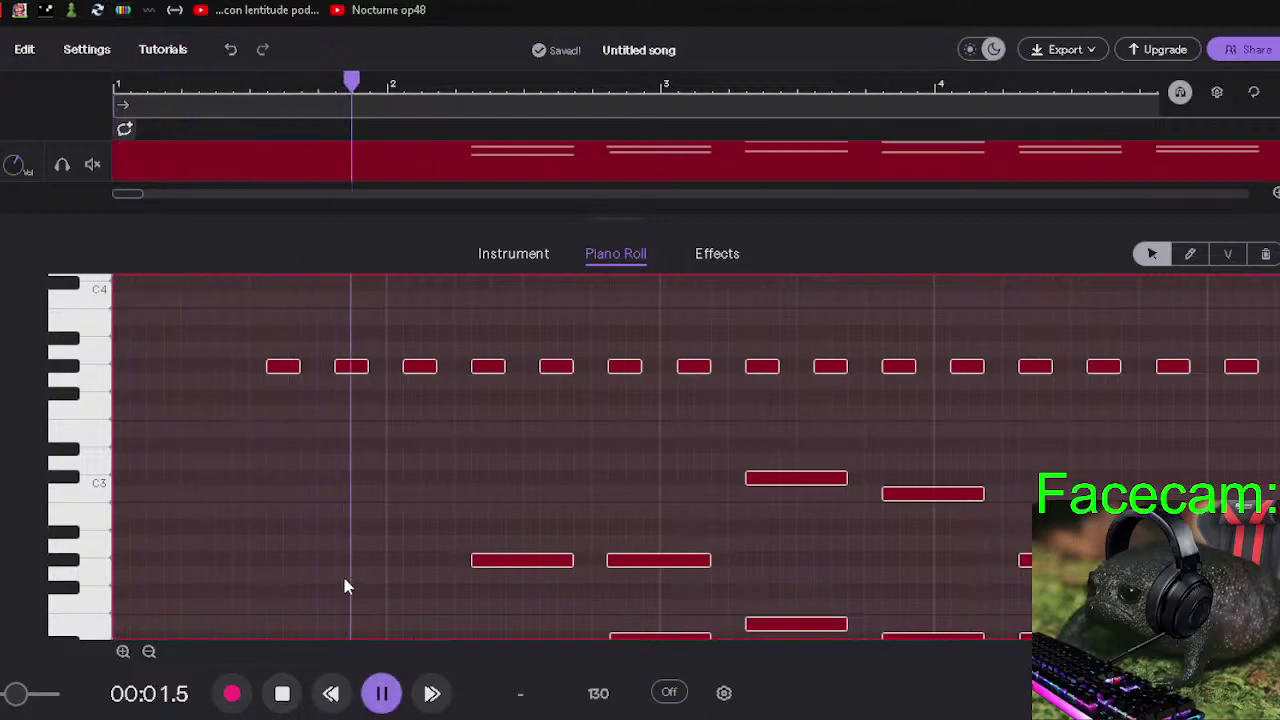
left_click(149, 653)
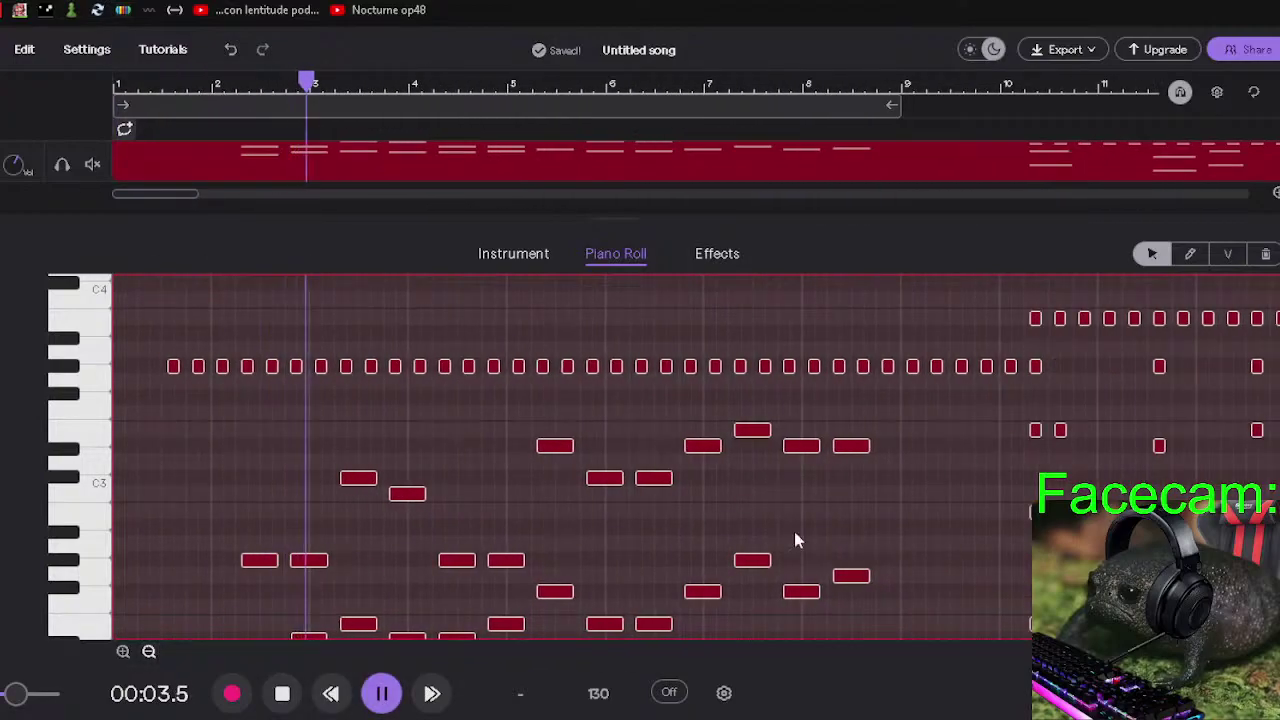
scroll(570, 456, "up", 1)
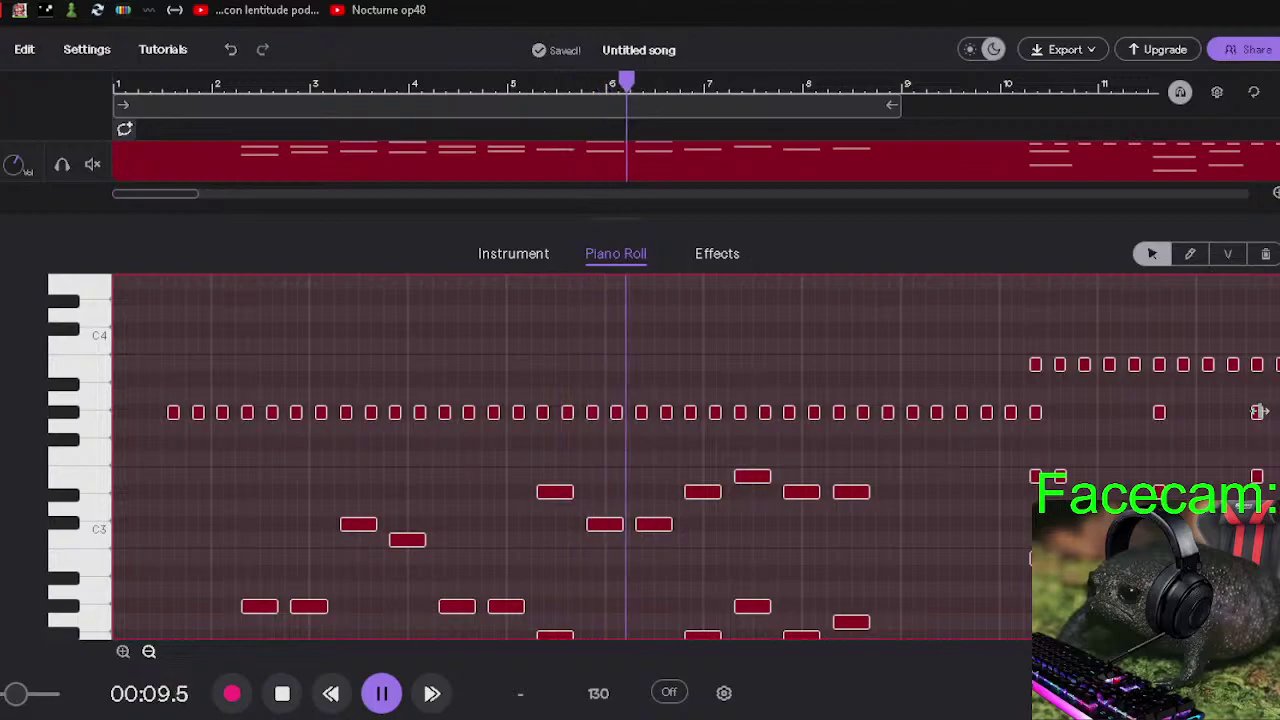
scroll(1259, 411, "down", 1)
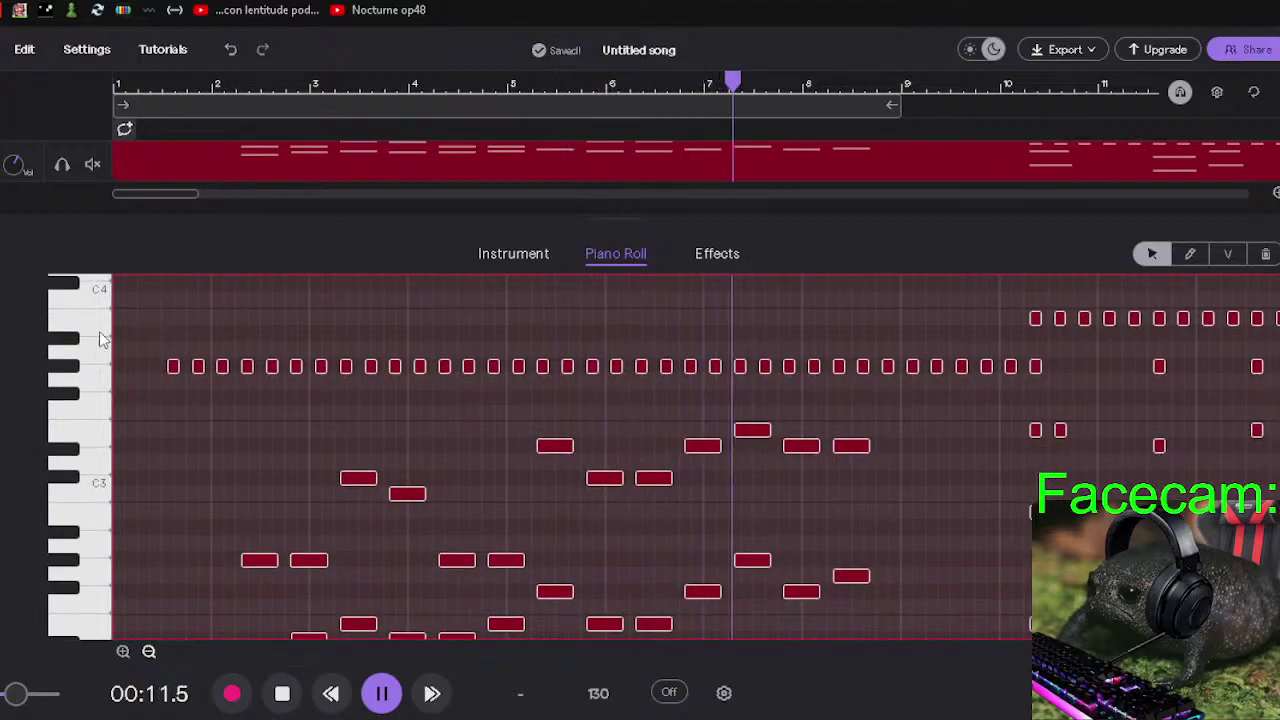
left_click_drag(180, 195, 220, 199)
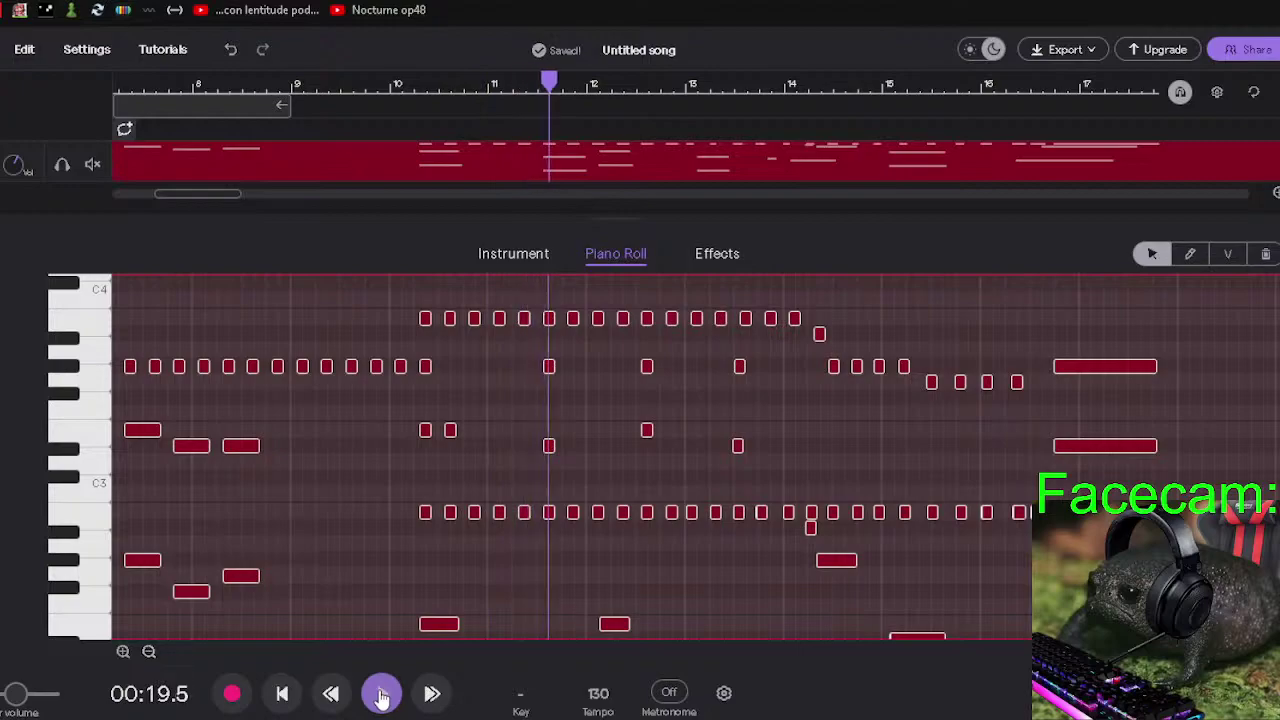
left_click(382, 695)
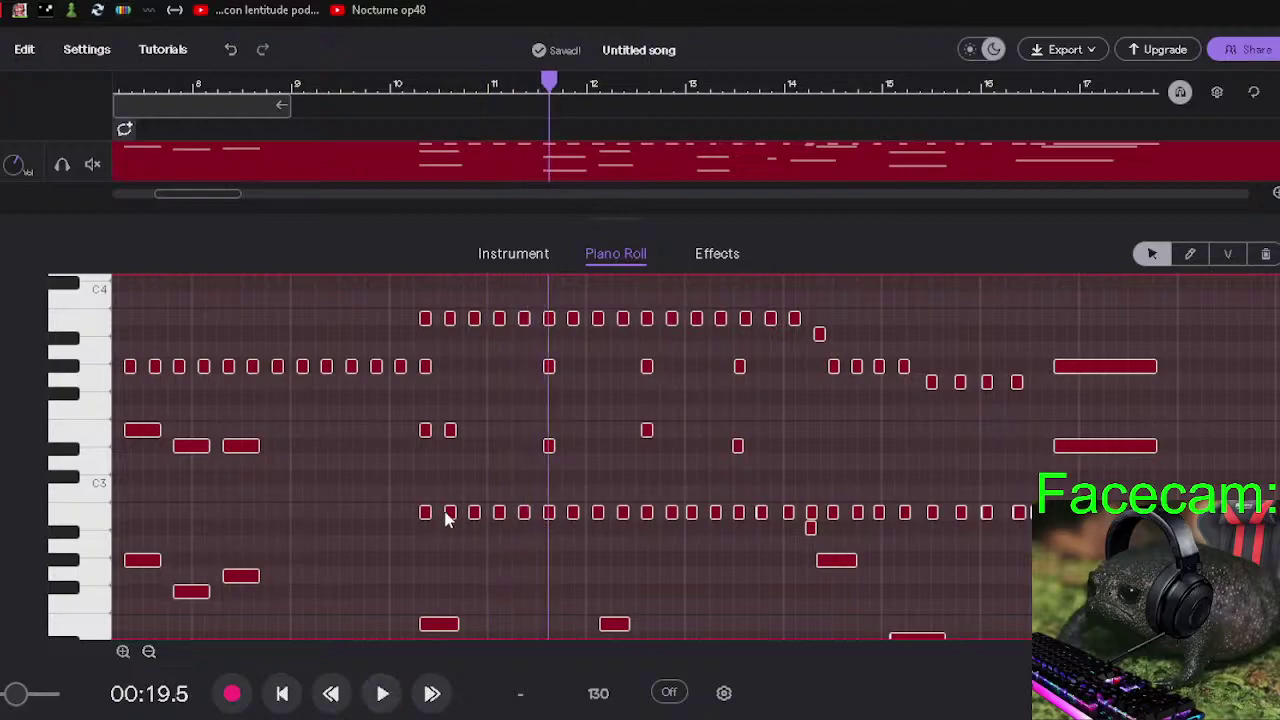
Delete the fifth B3 and fifth B2 repeated notes in bar 11, just before the chord.
left_click(524, 512)
key("Delete")
left_click(123, 652)
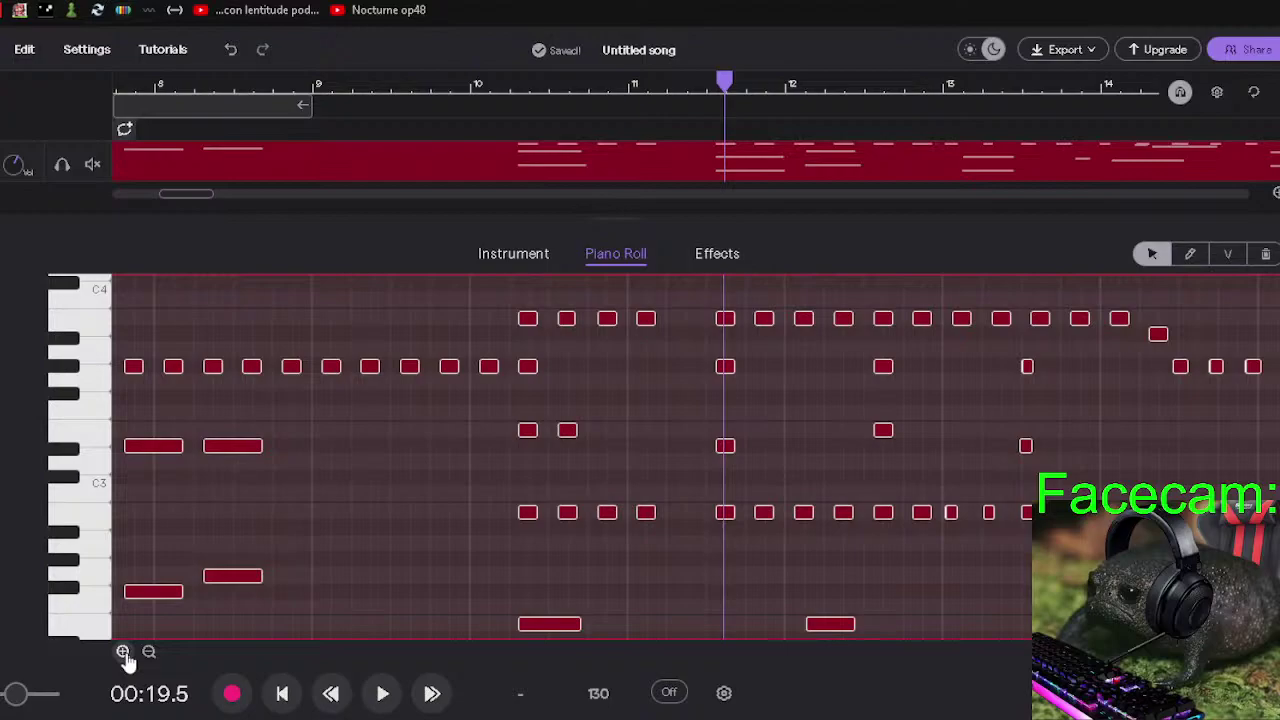
left_click(123, 652)
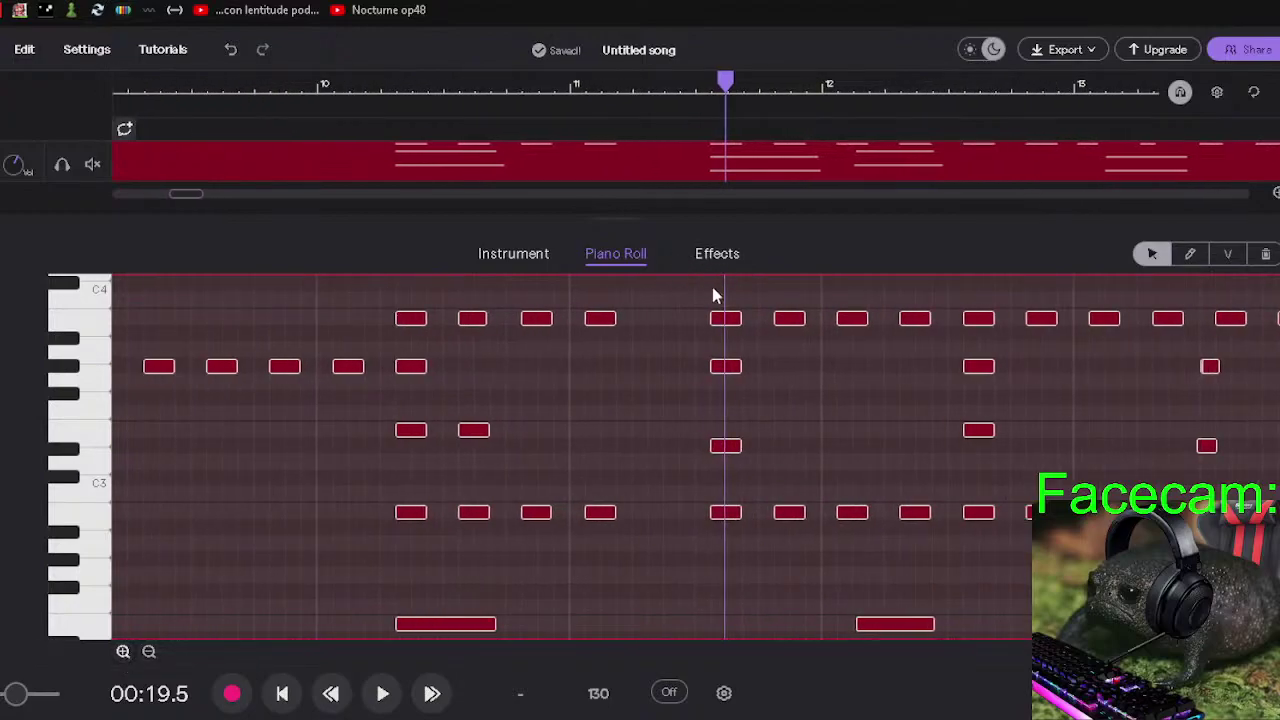
Move all notes from the bar 11 chord onward one beat earlier, closing the gap after the fourth repeated B3 and B2.
left_click_drag(713, 295, 1150, 600)
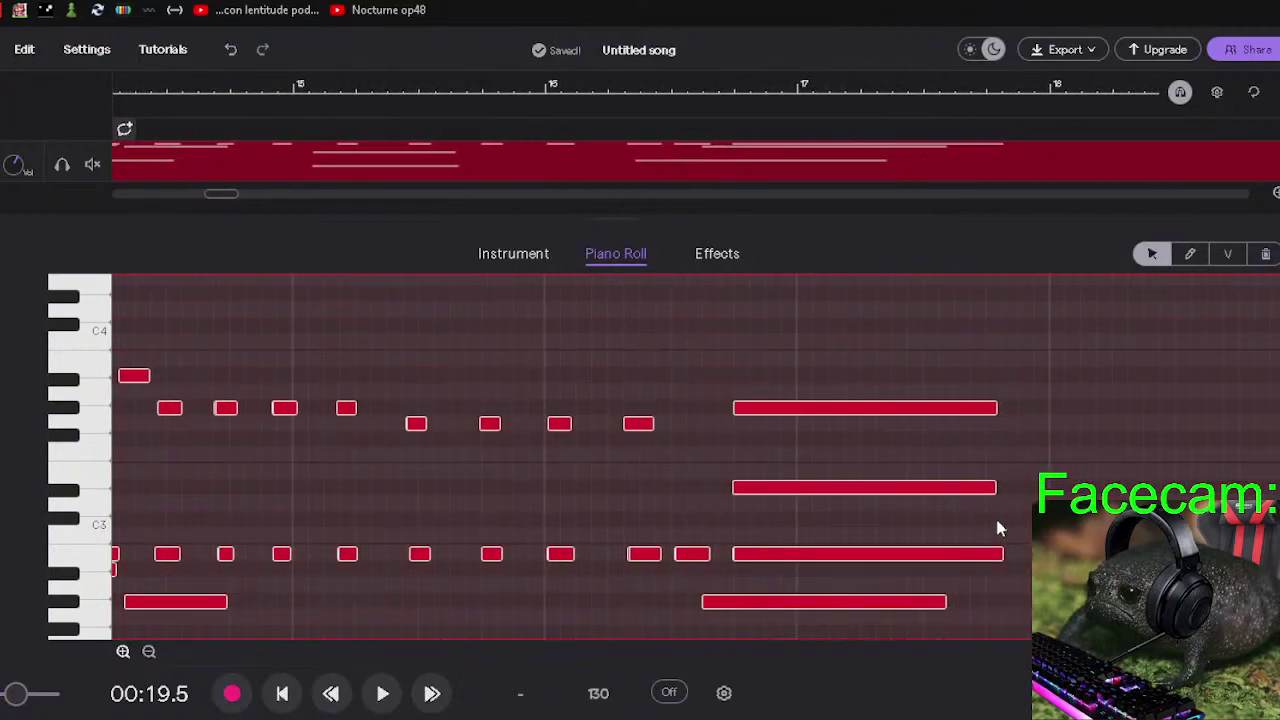
left_click_drag(220, 194, 185, 198)
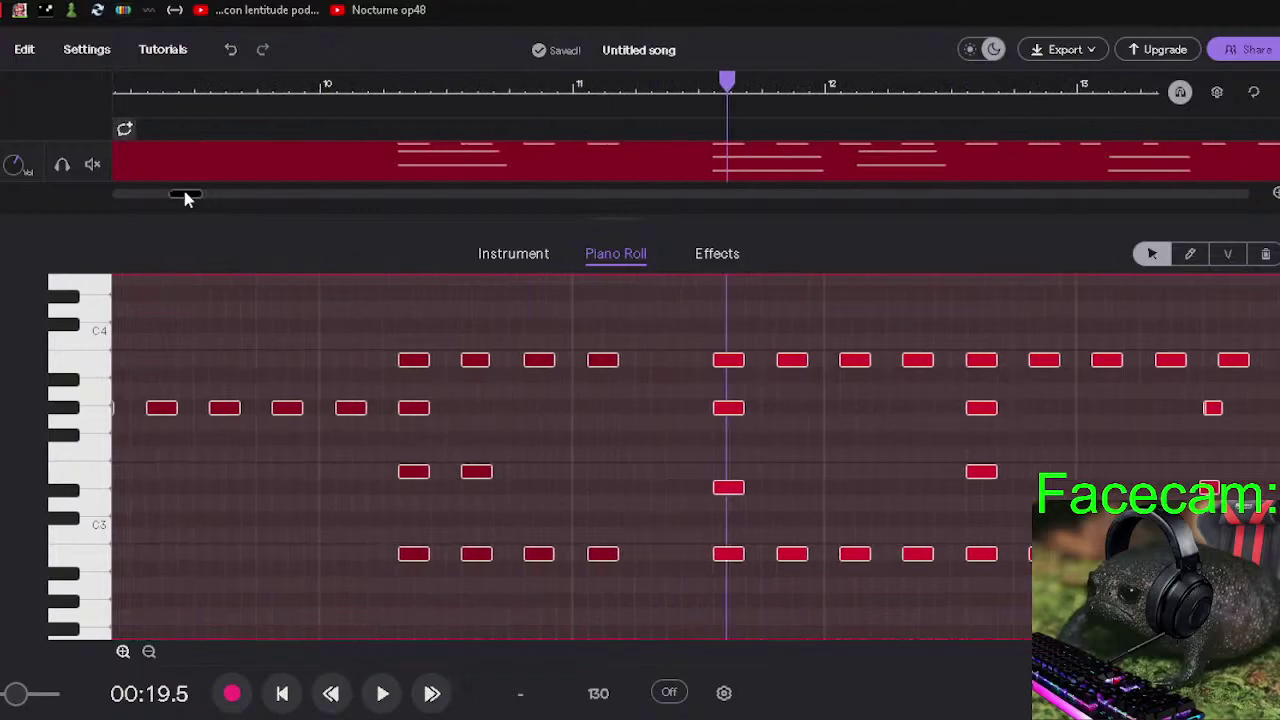
left_click_drag(726, 360, 662, 365)
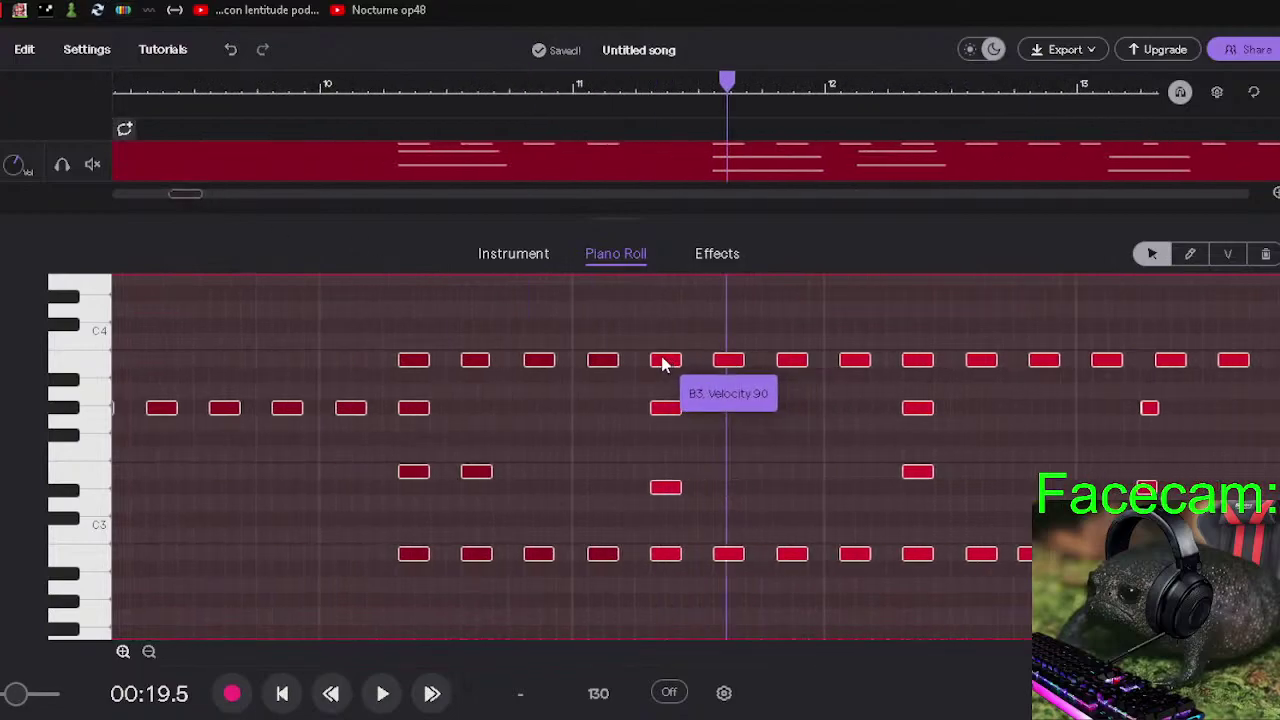
left_click(634, 294)
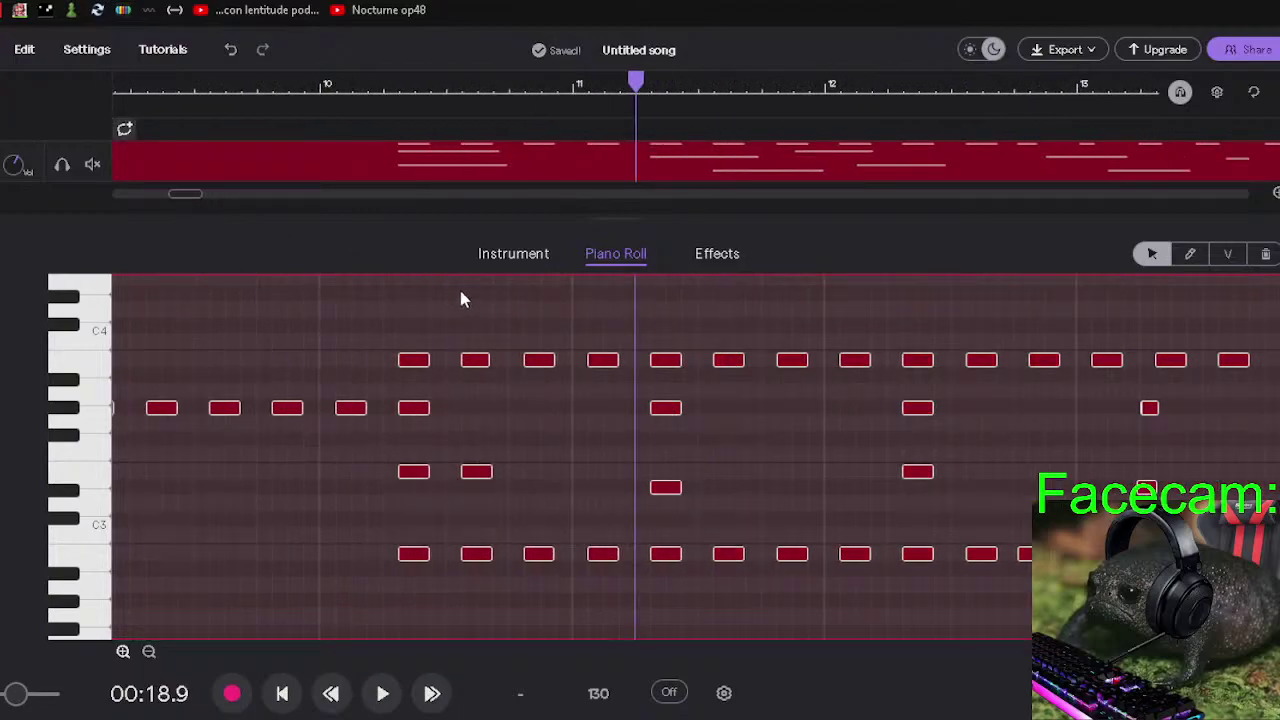
Play back the passage around bar 10 to check the rhythm of the chord and repeated notes.
left_click(371, 289)
key("space")
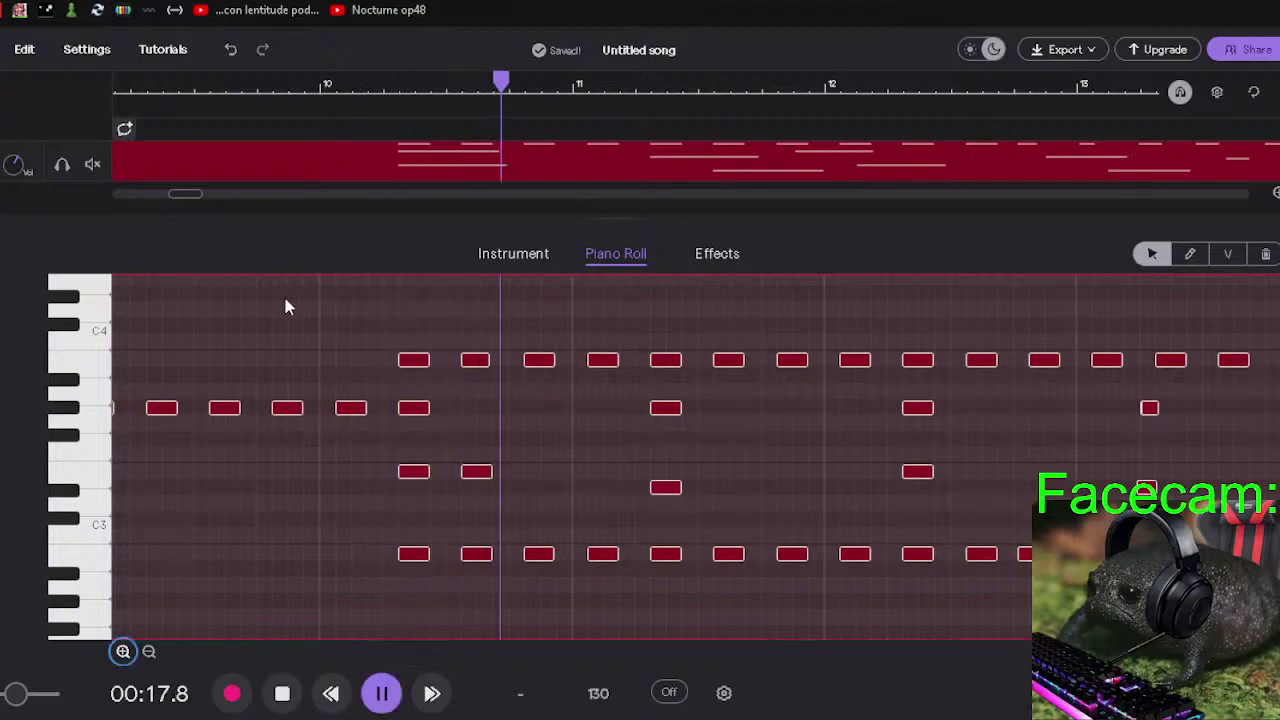
left_click(285, 307)
key("space")
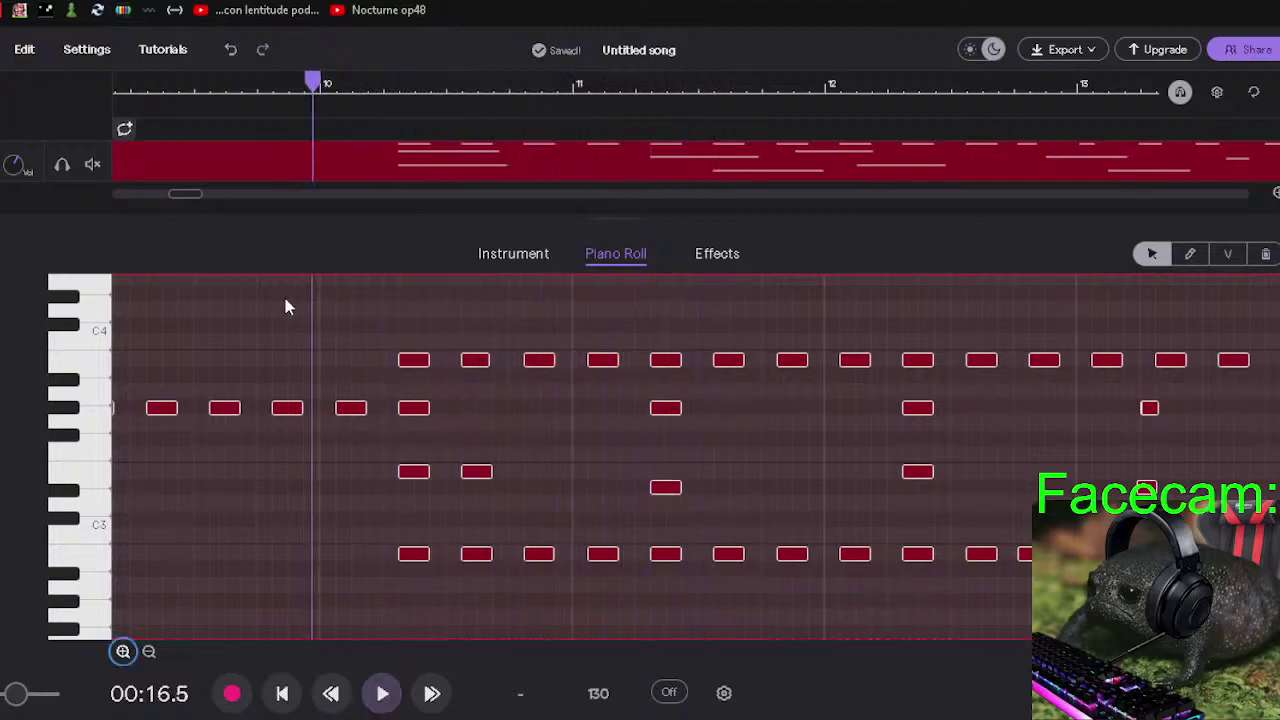
Move the long B0 bass note in bar 11 earlier to start together with the long B1 and the chord.
scroll(520, 505, "down", 3)
scroll(650, 470, "down", 3)
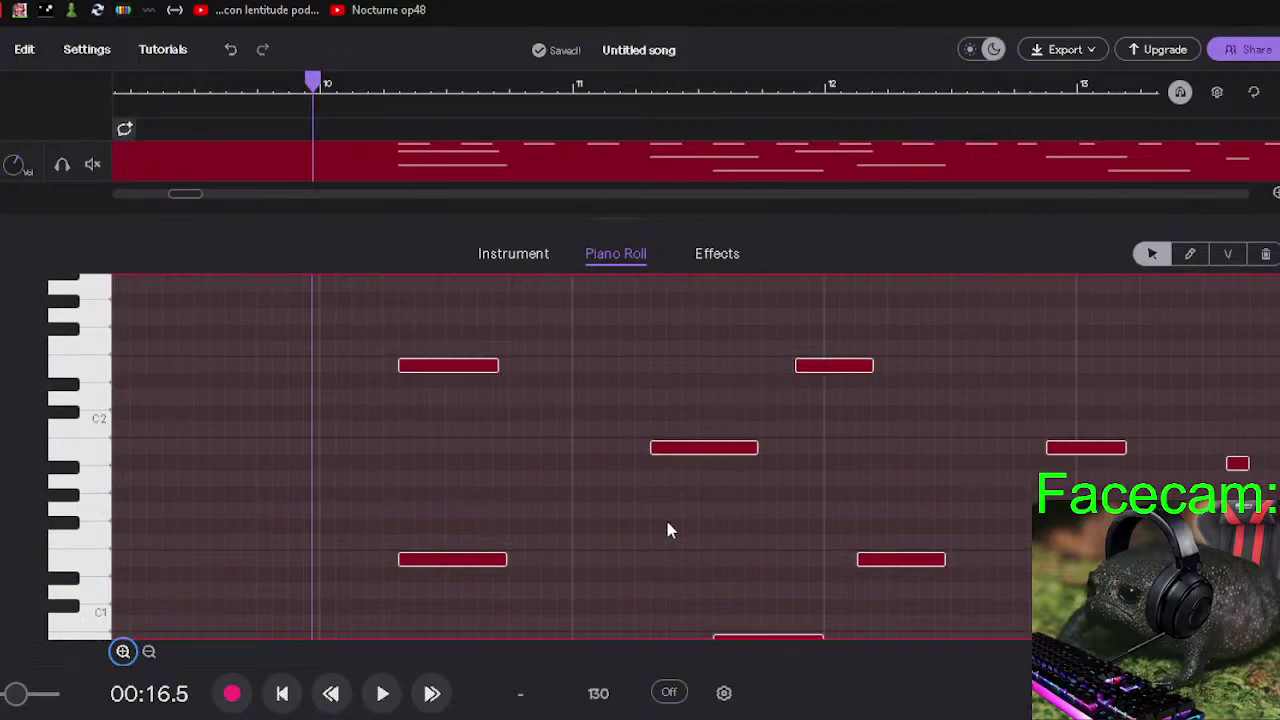
scroll(750, 540, "down", 5)
scroll(752, 543, "up", 4)
left_click_drag(746, 571, 691, 577)
scroll(763, 451, "up", 4)
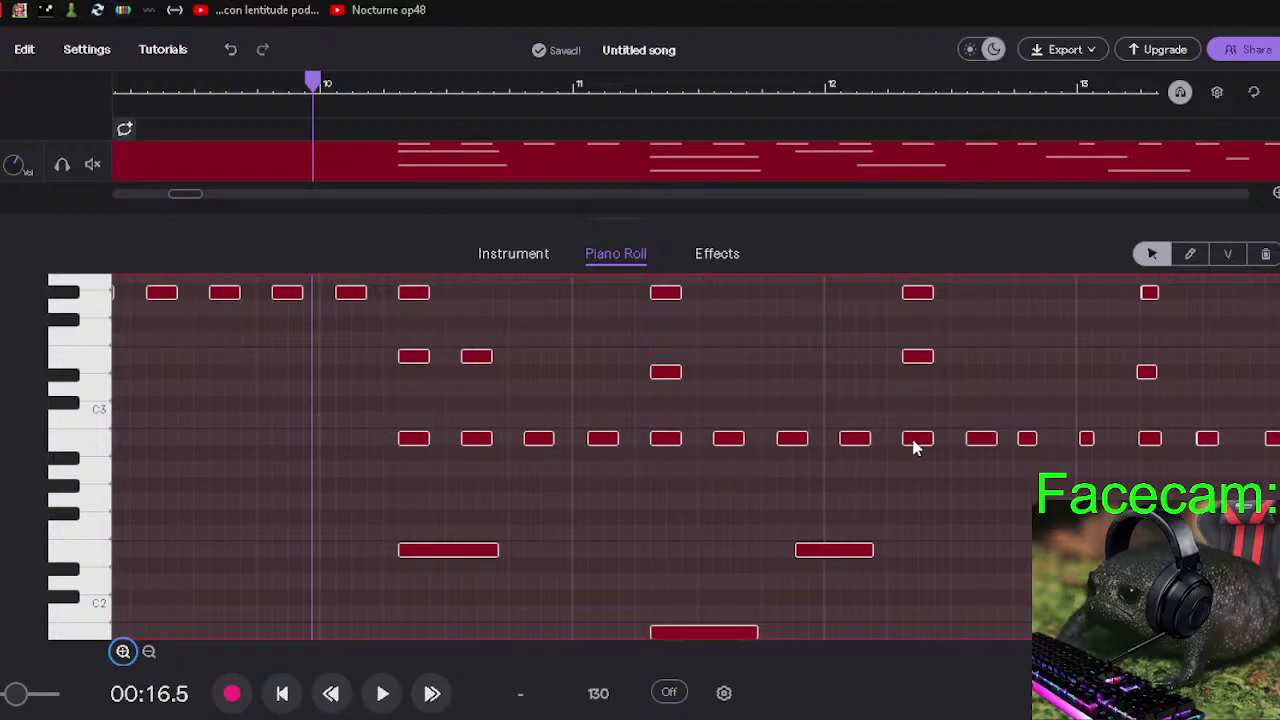
left_click(273, 400)
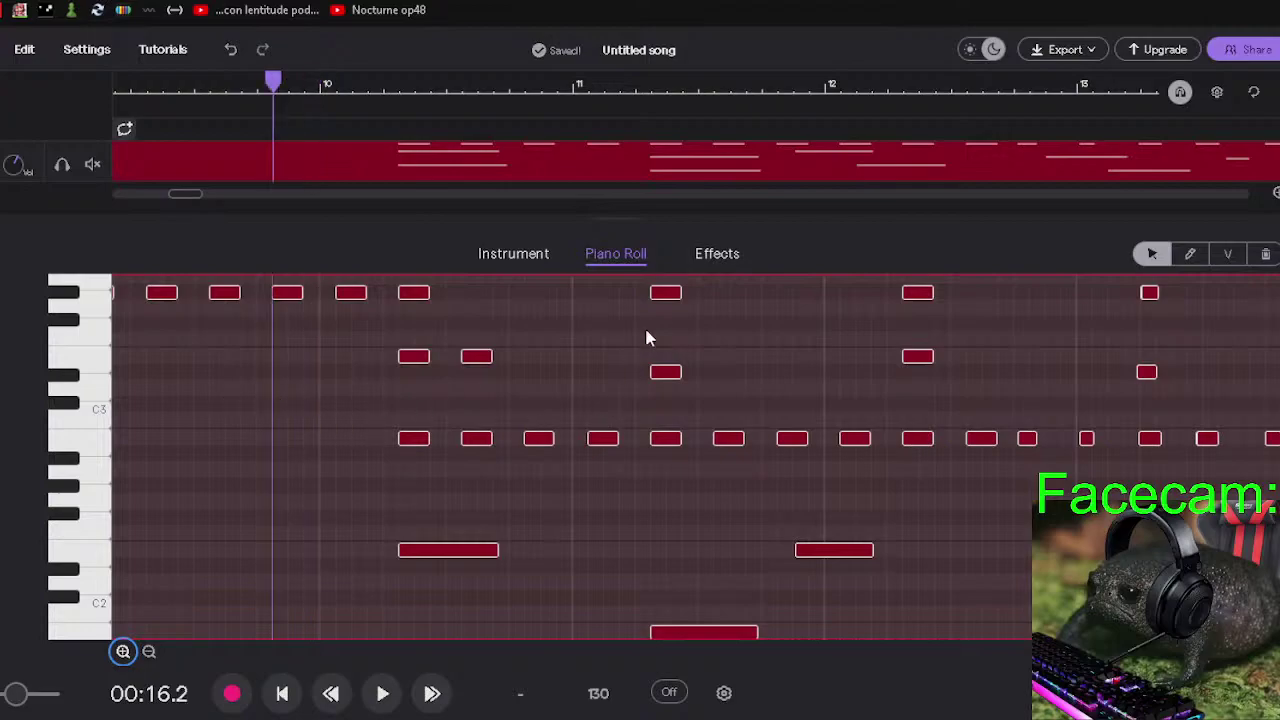
Align the last B2 of bar 12 and first B2 of bar 13 with the B3 notes at matching length, removing the leftover short B2.
left_click_drag(1034, 446, 1044, 446)
left_click(1016, 448)
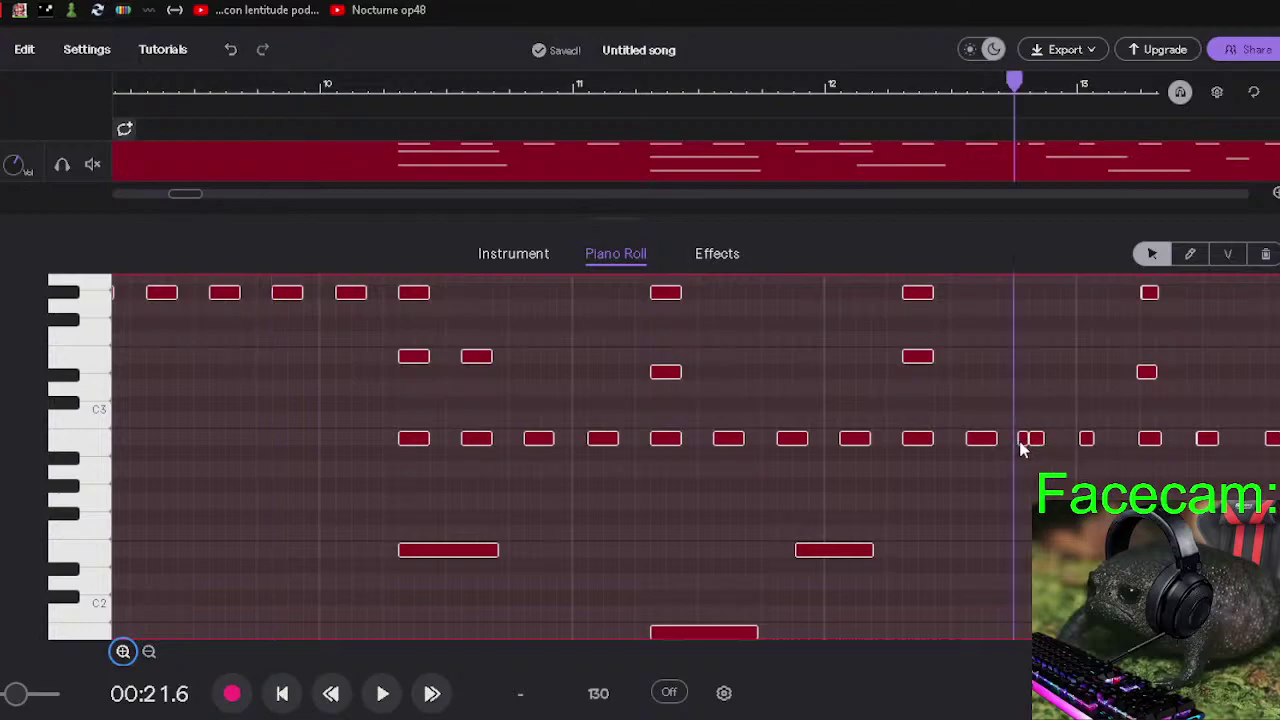
left_click(986, 441)
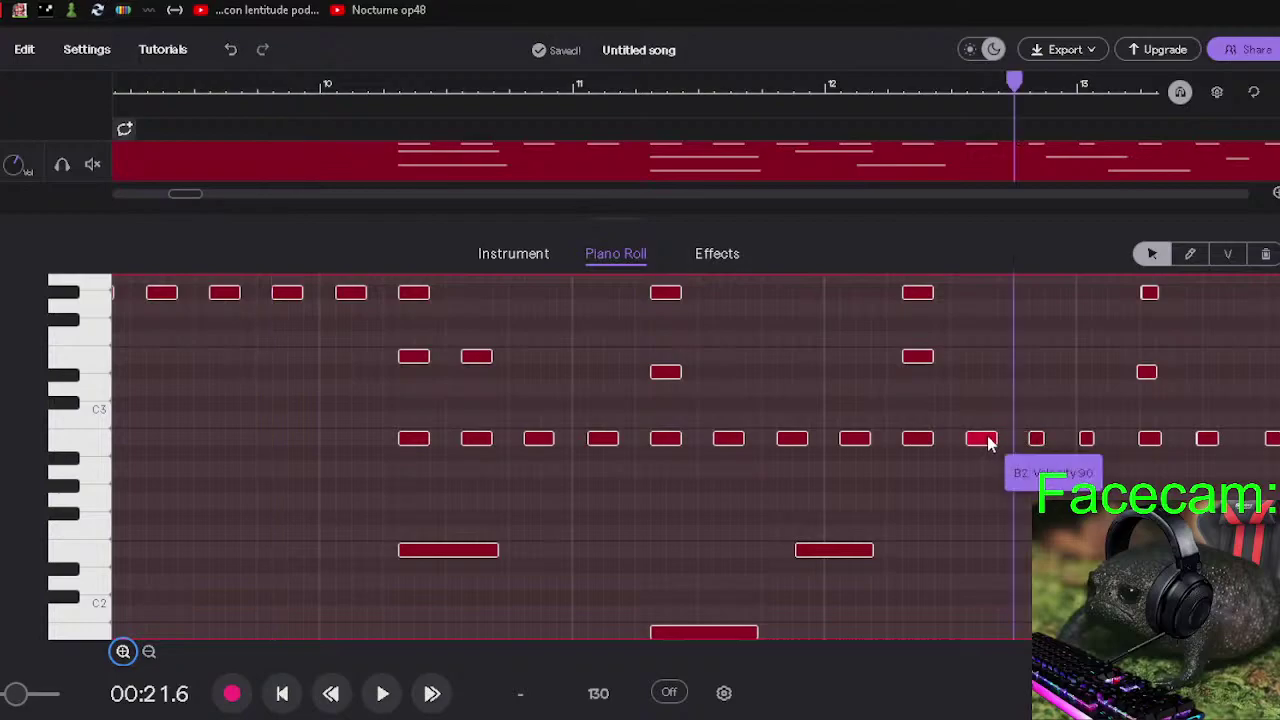
left_click_drag(1043, 441, 1116, 440)
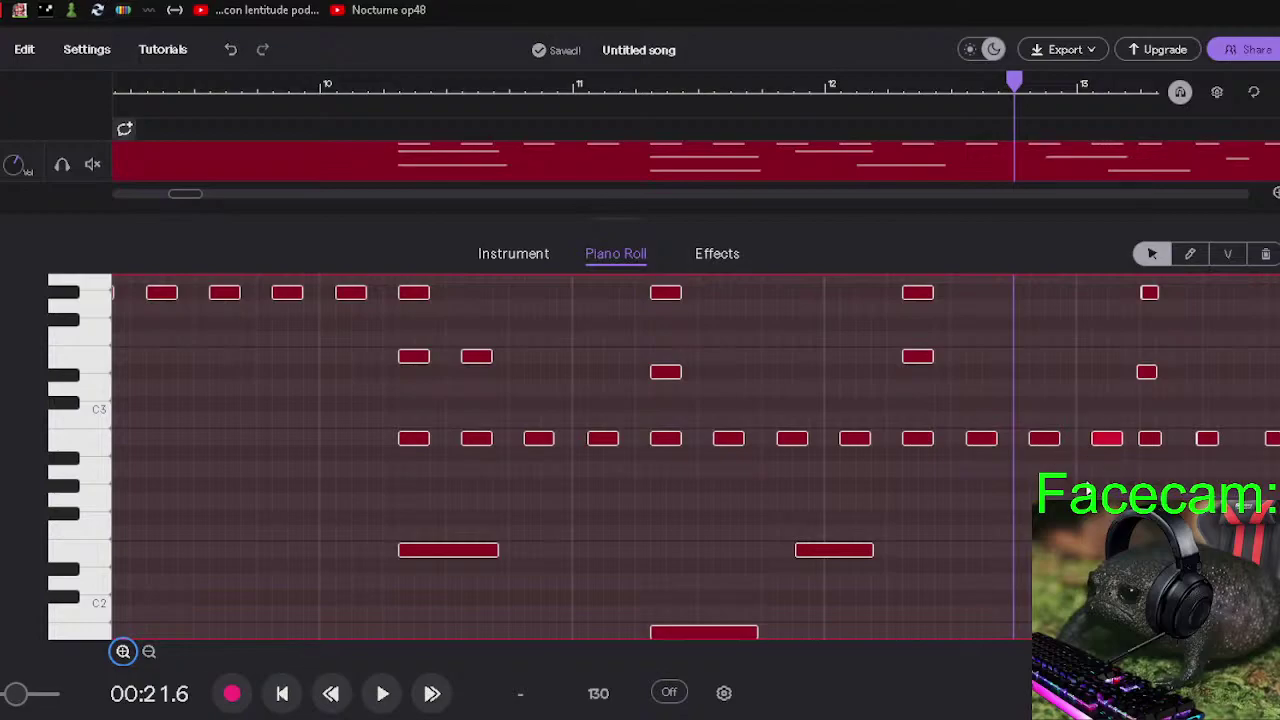
Return the playhead to the very beginning of the song for playback.
scroll(806, 420, "up", 3)
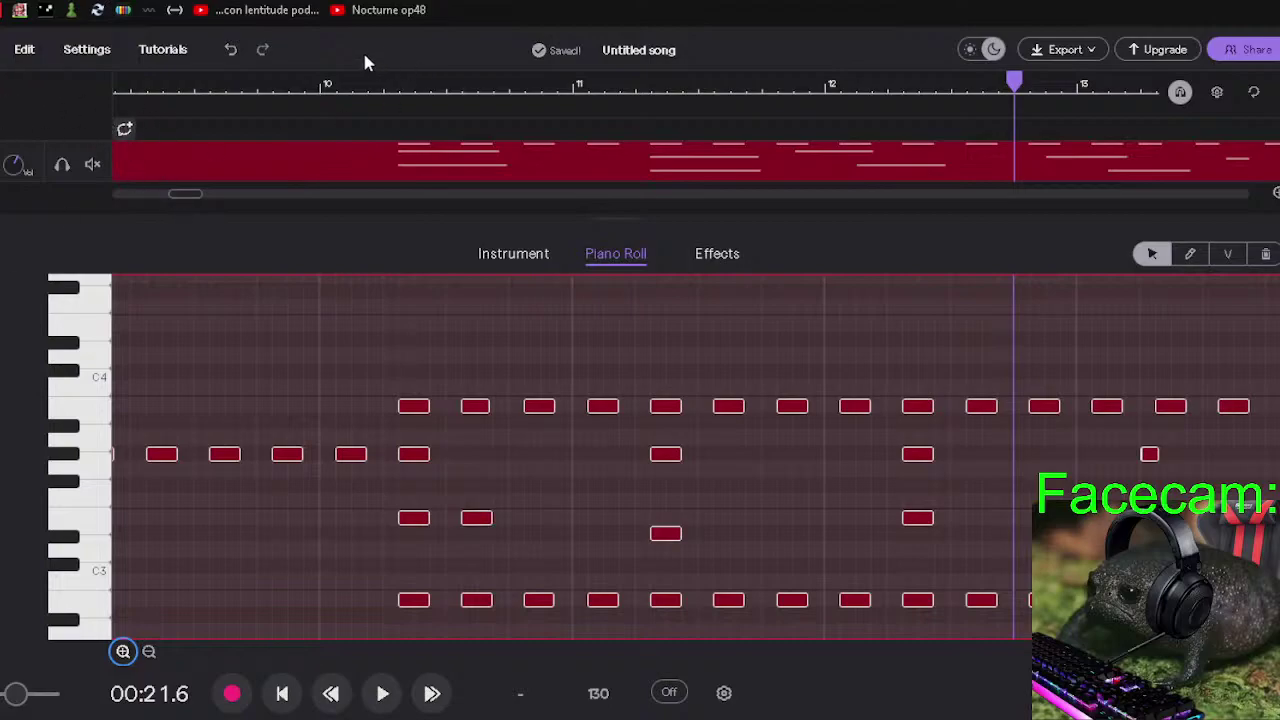
left_click_drag(128, 94, 1, 124)
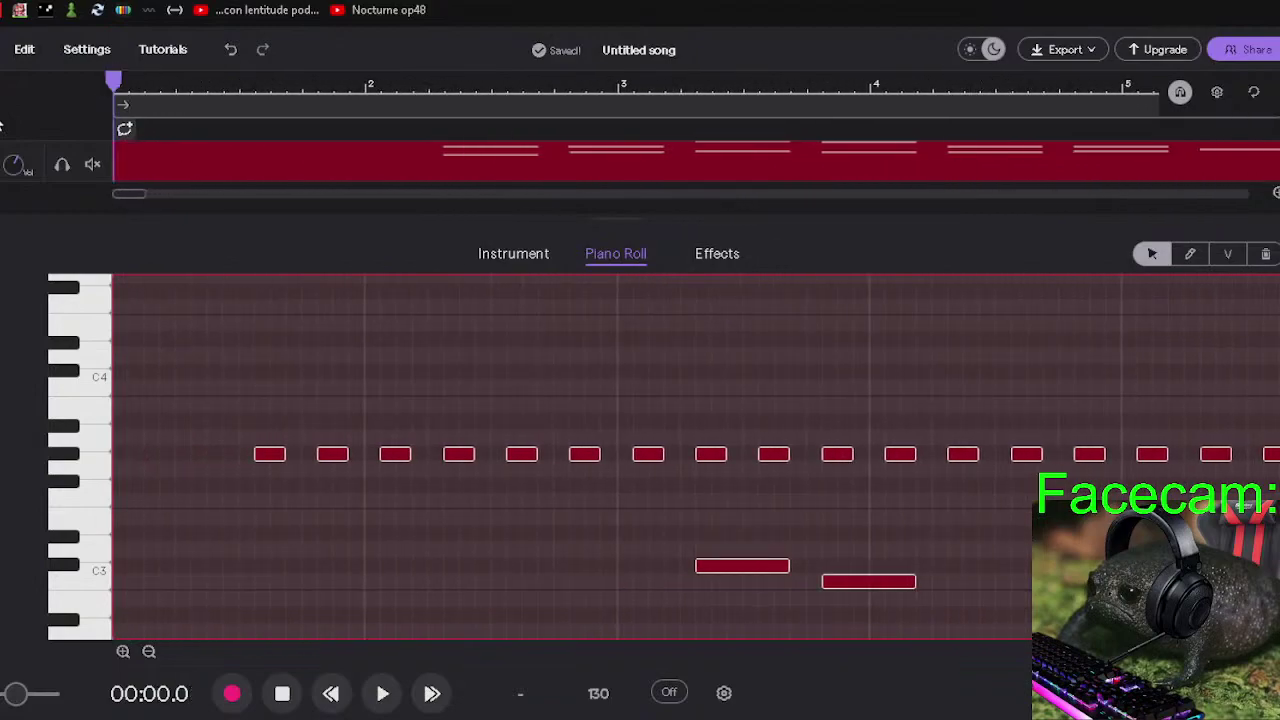